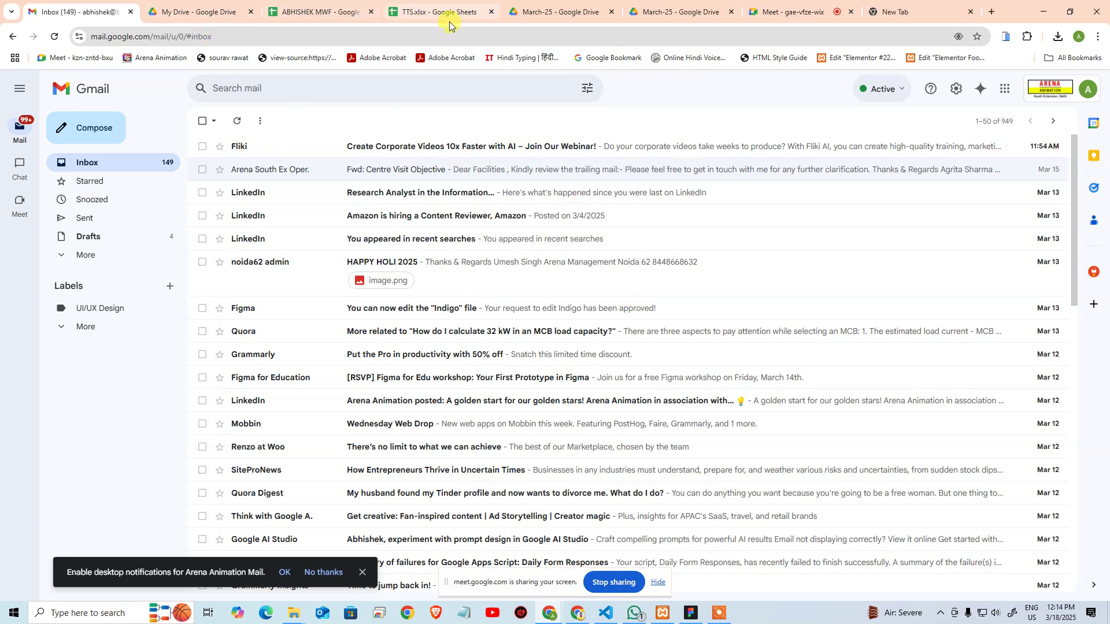
# Copy the student's phone number from cell G10 of the TTS attendance sheet and paste it into WhatsApp
pyautogui.click(896, 10)
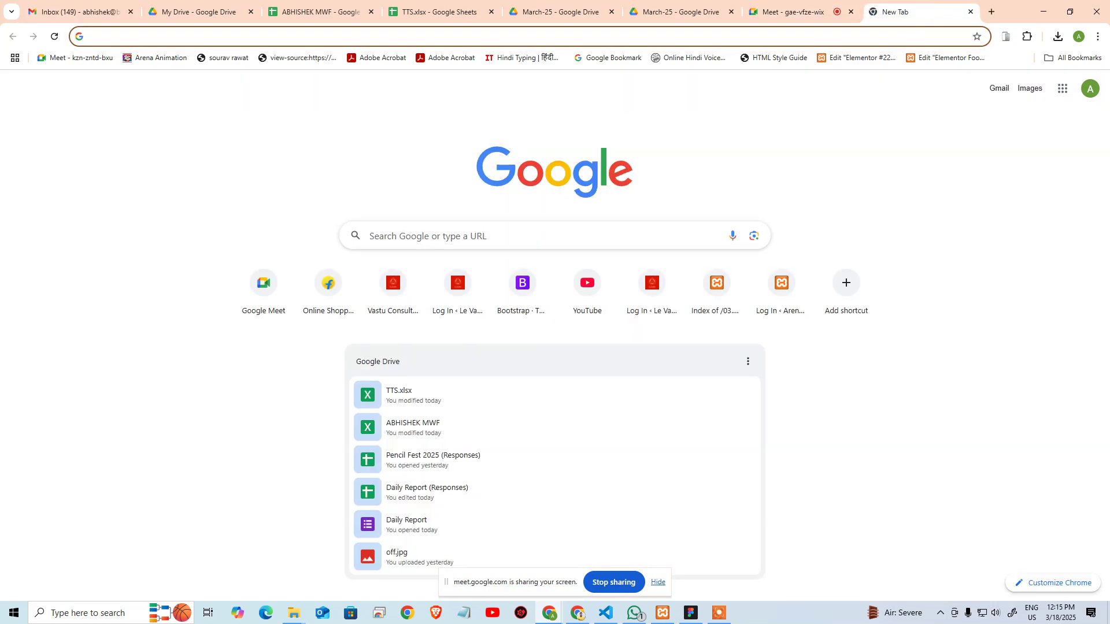
pyautogui.hotkey('alt', 'Tab')
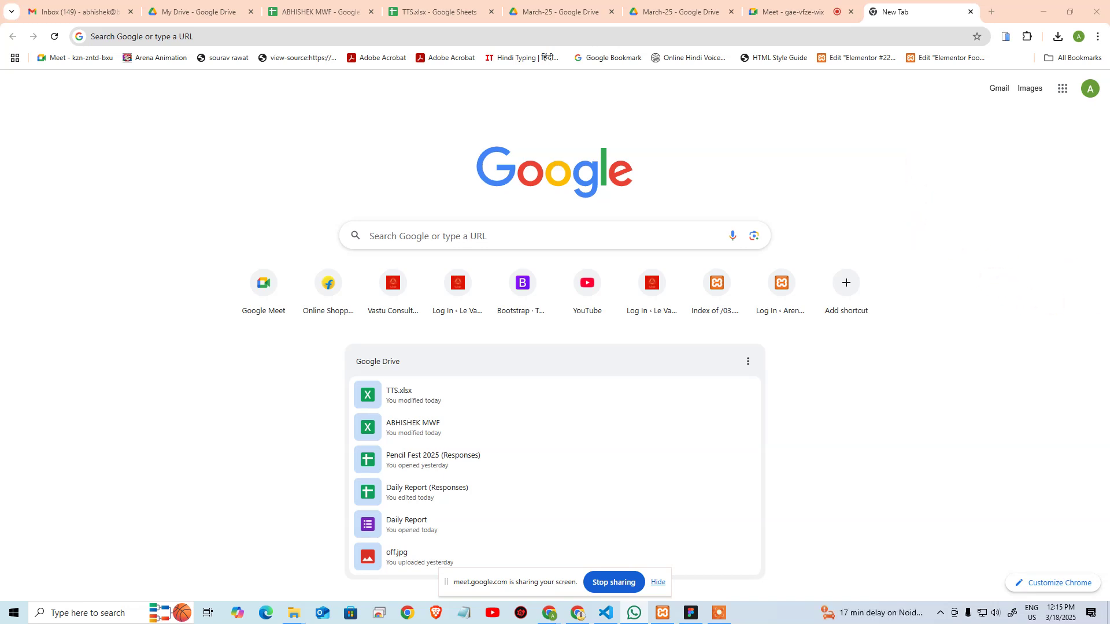
pyautogui.click(437, 12)
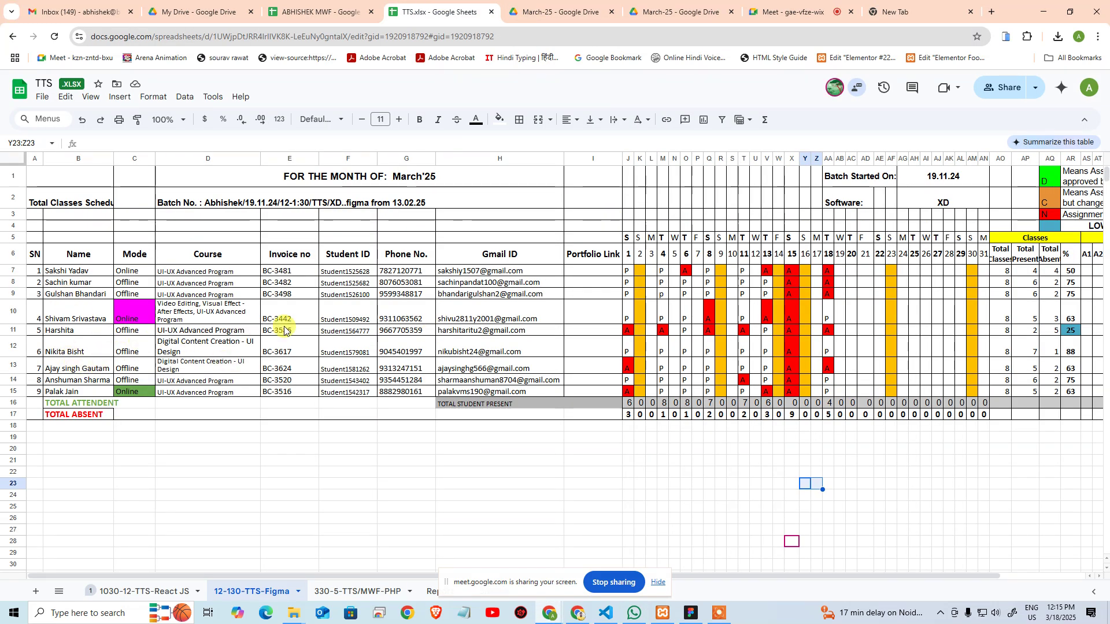
pyautogui.doubleClick(409, 311)
pyautogui.hotkey('ctrl', 'a')
pyautogui.hotkey('ctrl', 'c')
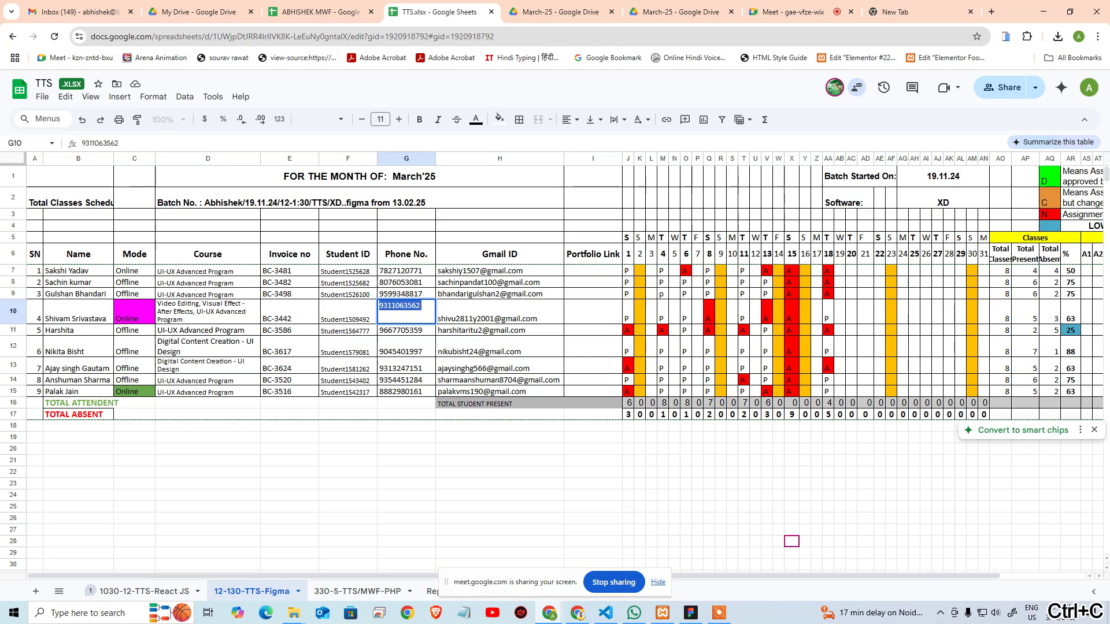
pyautogui.hotkey('ctrl', 'v')
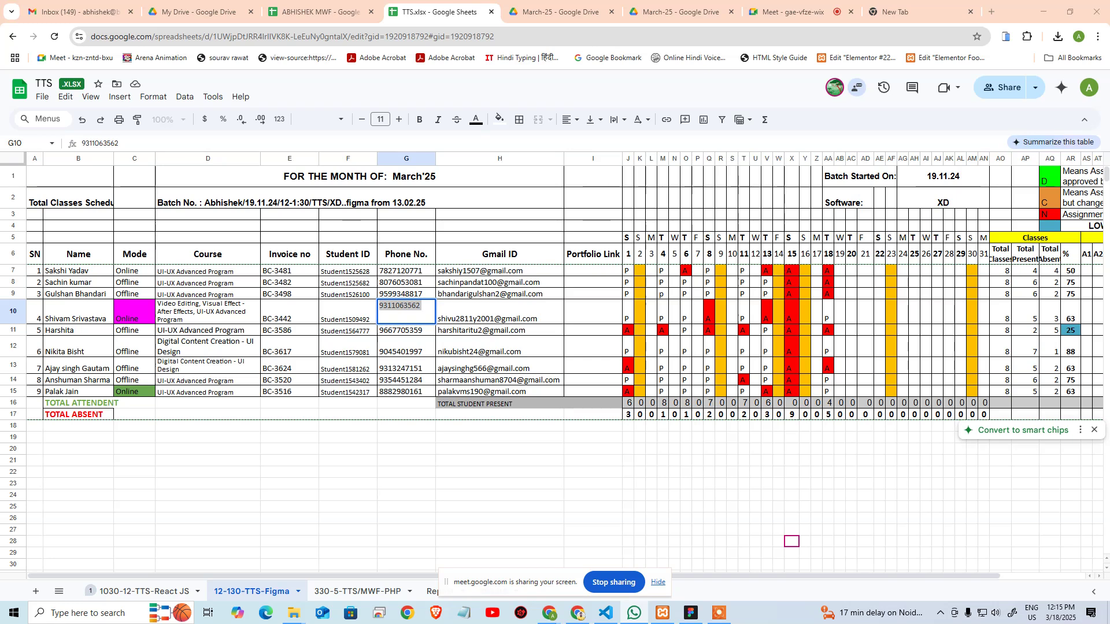
pyautogui.hotkey('alt', 'Return')
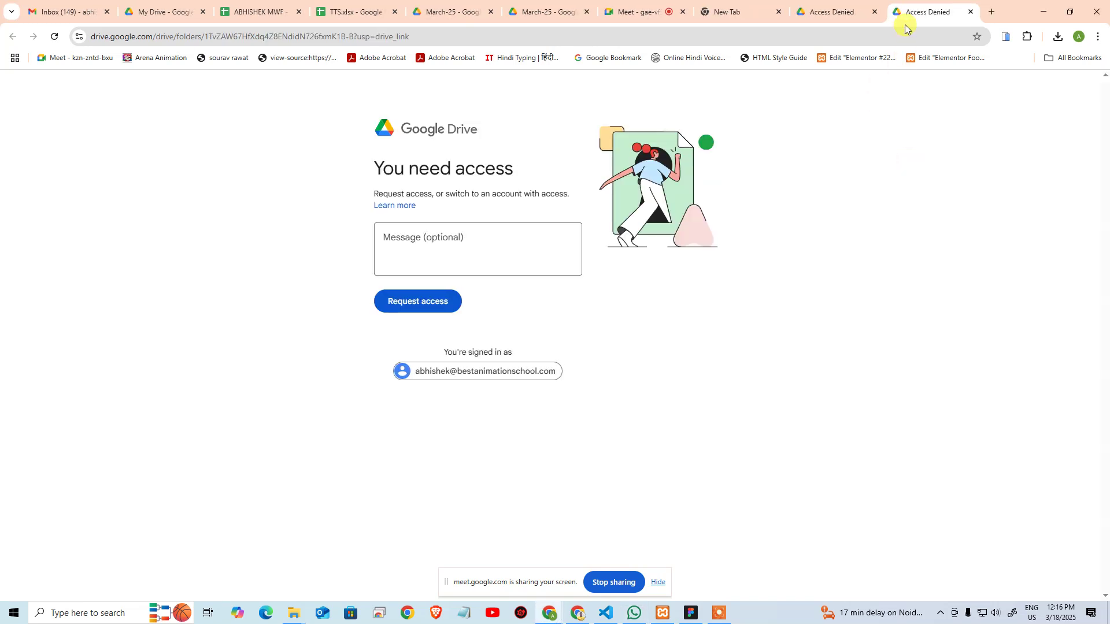
# Close the extra Drive access request page and the blank tab, and reload the remaining Drive folder page
pyautogui.hotkey('ctrl', 'w')
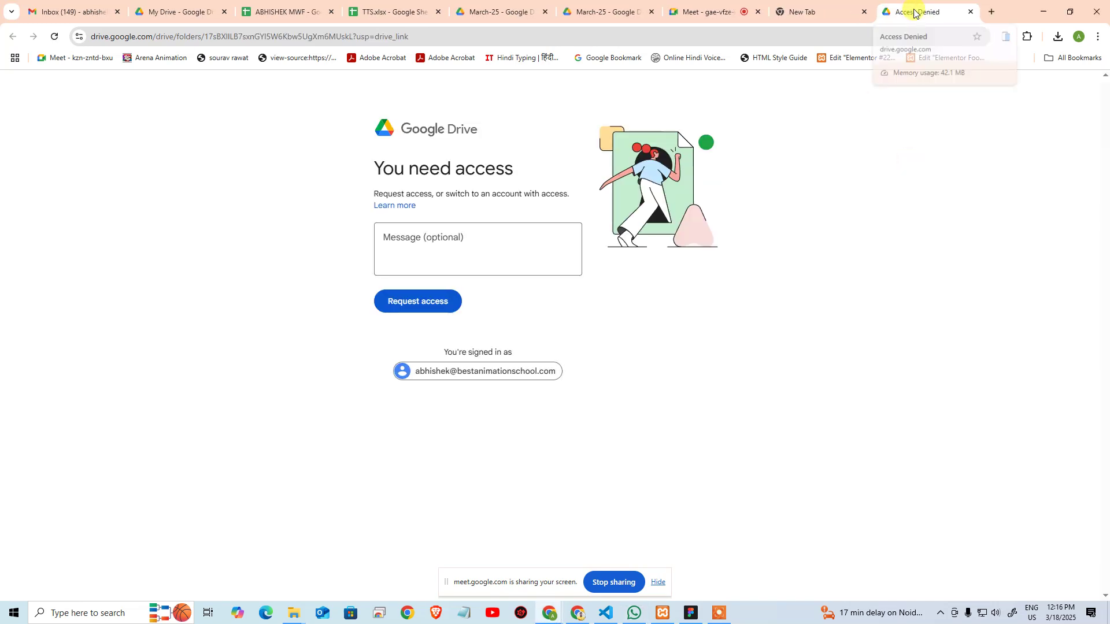
pyautogui.click(702, 12)
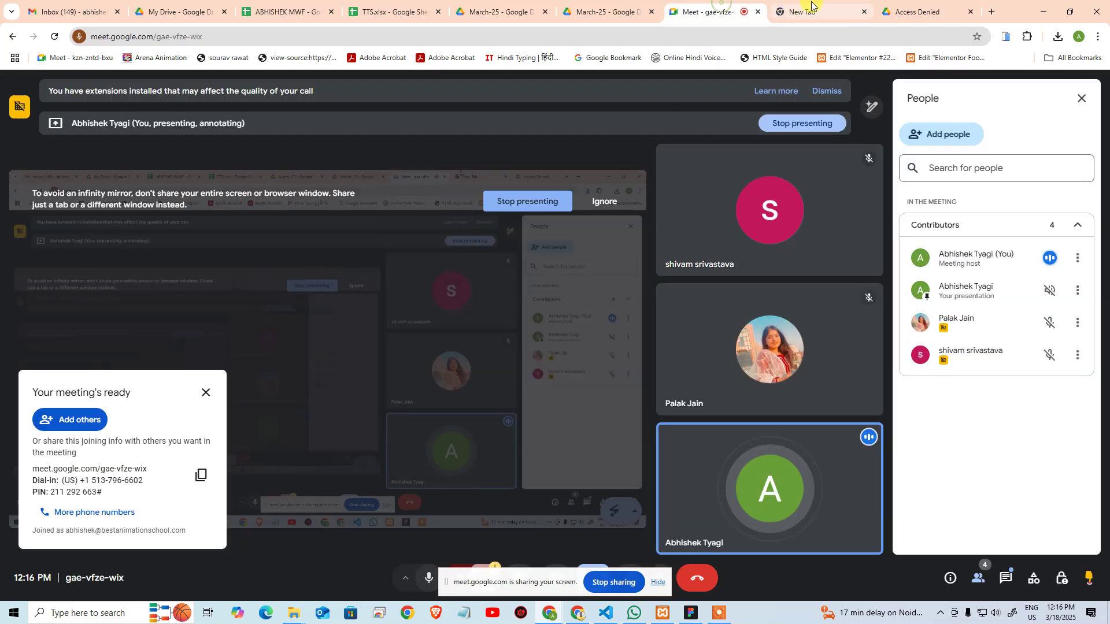
pyautogui.click(864, 12)
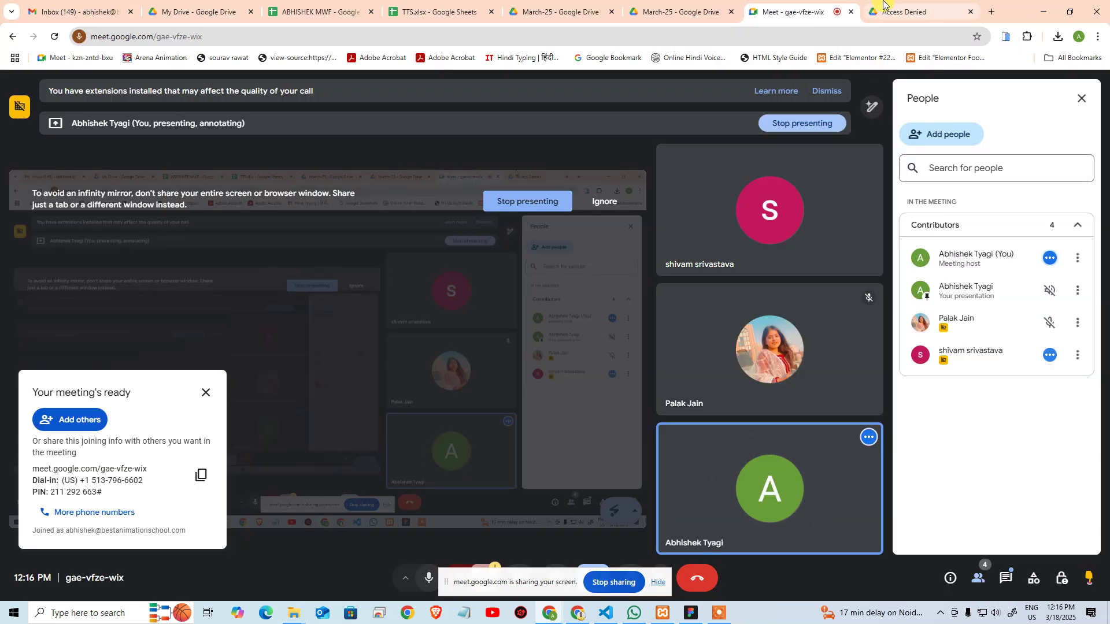
pyautogui.click(888, 5)
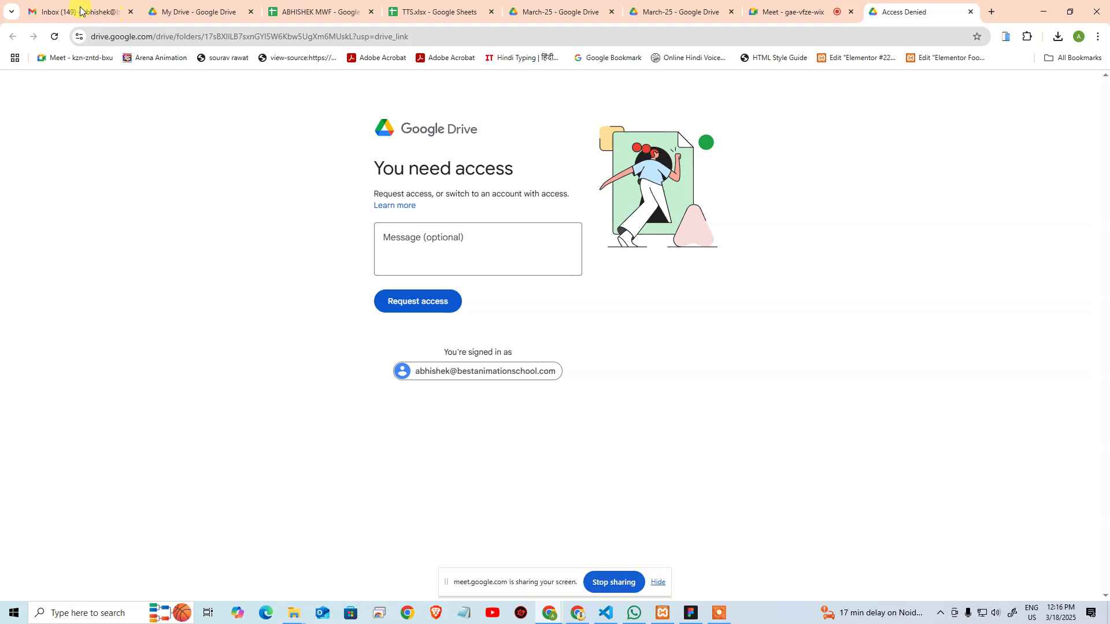
pyautogui.click(53, 36)
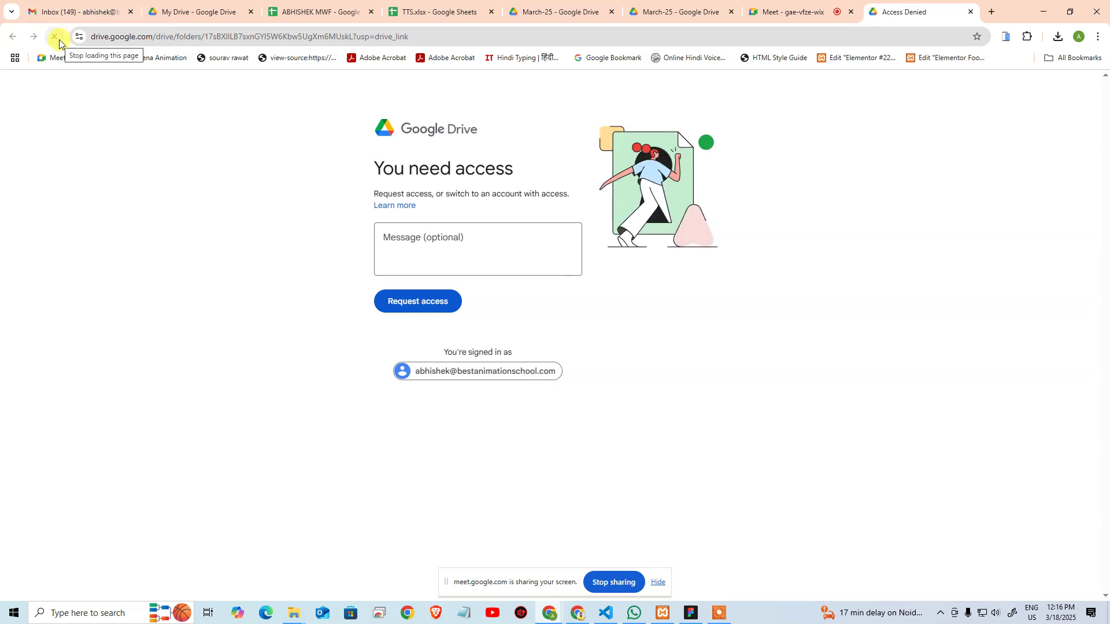
# Check the Meet call and WhatsApp, reload the Drive folder page once more, and close its tab
pyautogui.click(787, 11)
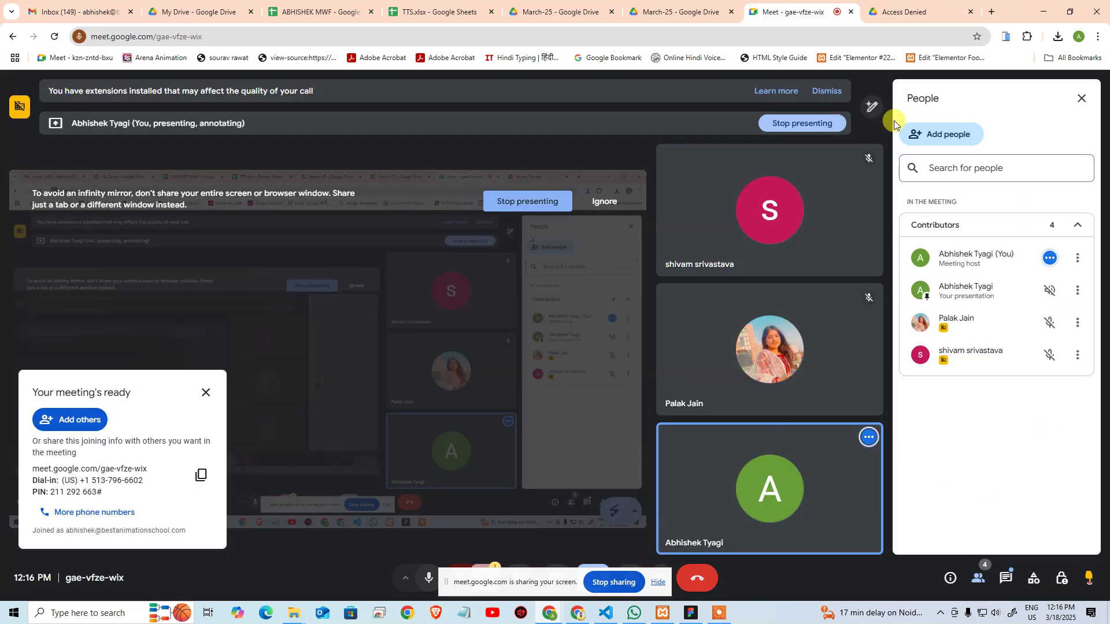
pyautogui.click(634, 612)
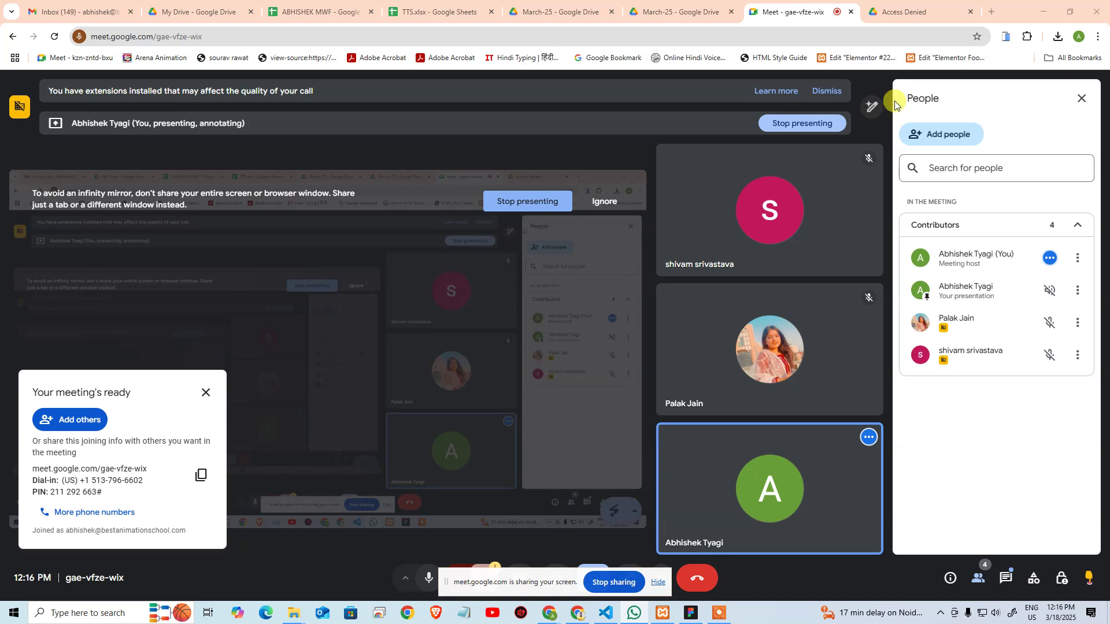
pyautogui.moveTo(867, 487)
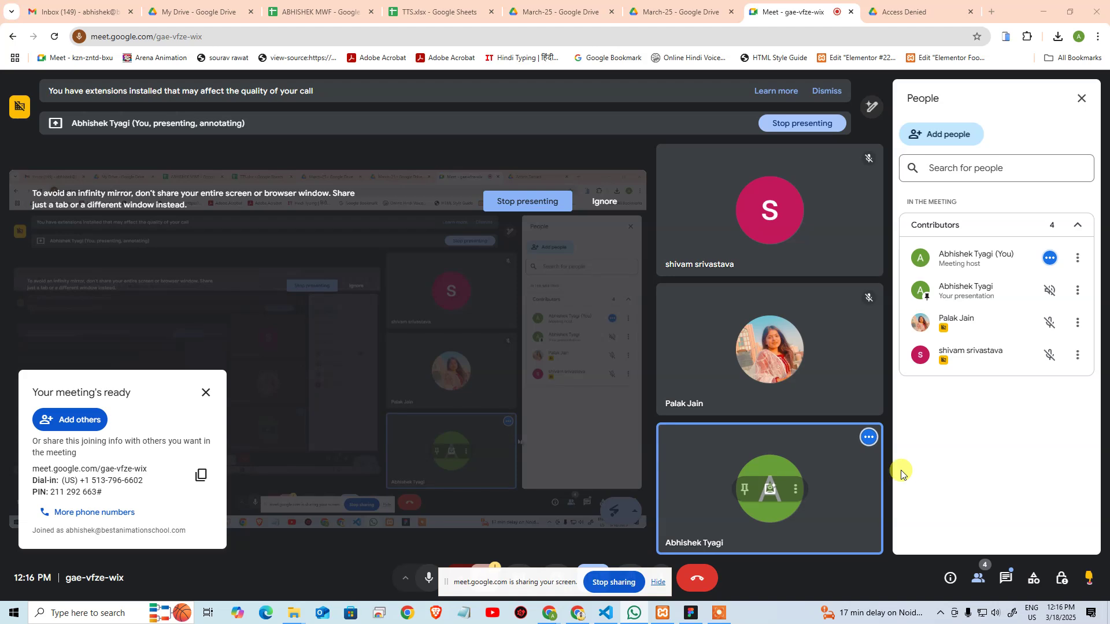
pyautogui.click(902, 10)
pyautogui.click(56, 38)
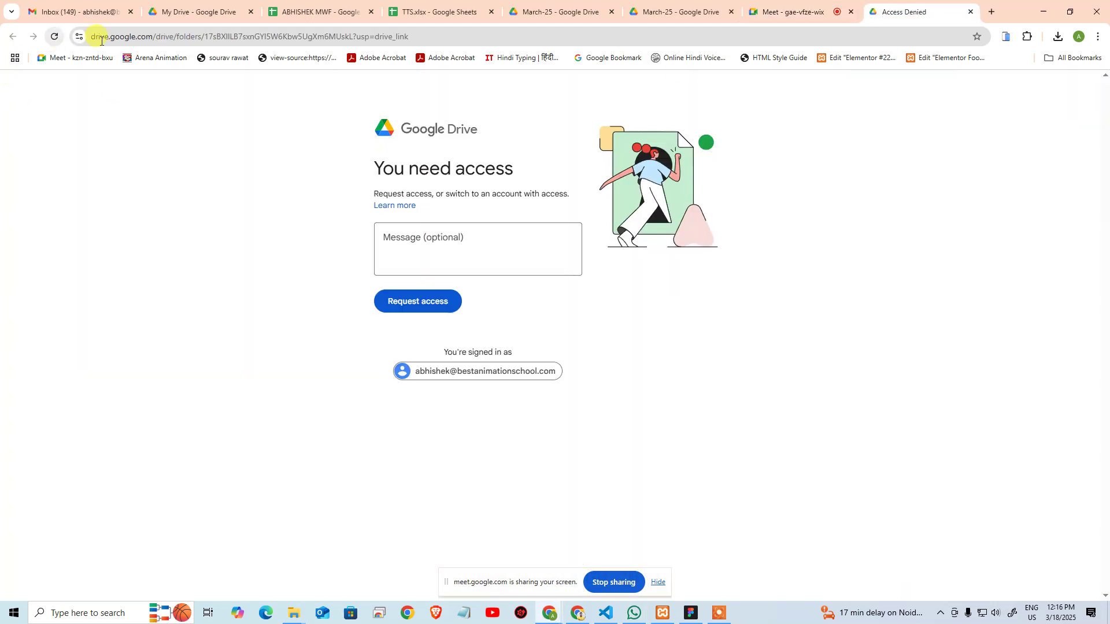
pyautogui.middleClick(890, 10)
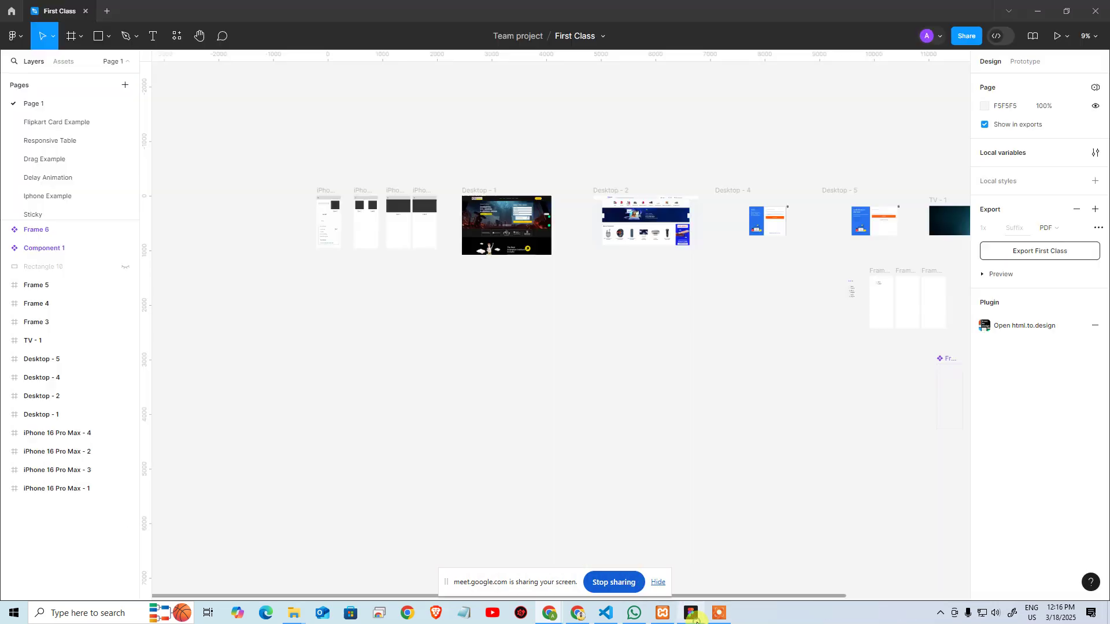
# Switch to Figma and choose to install the available update now
pyautogui.click(691, 613)
pyautogui.click(647, 384)
pyautogui.hotkey('alt', 'Tab')
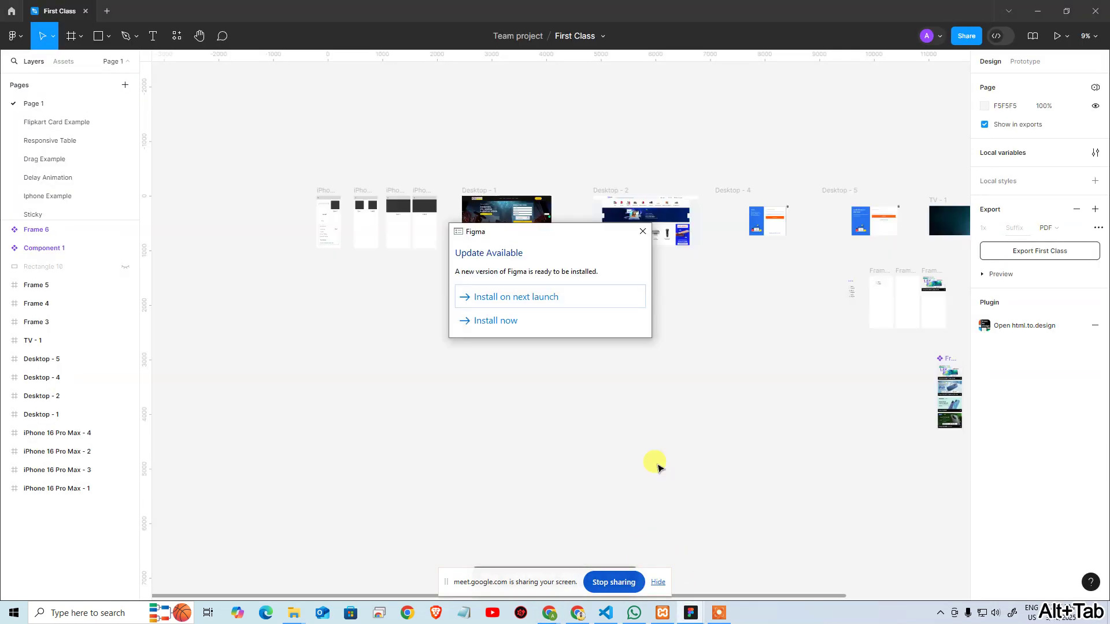
pyautogui.click(496, 321)
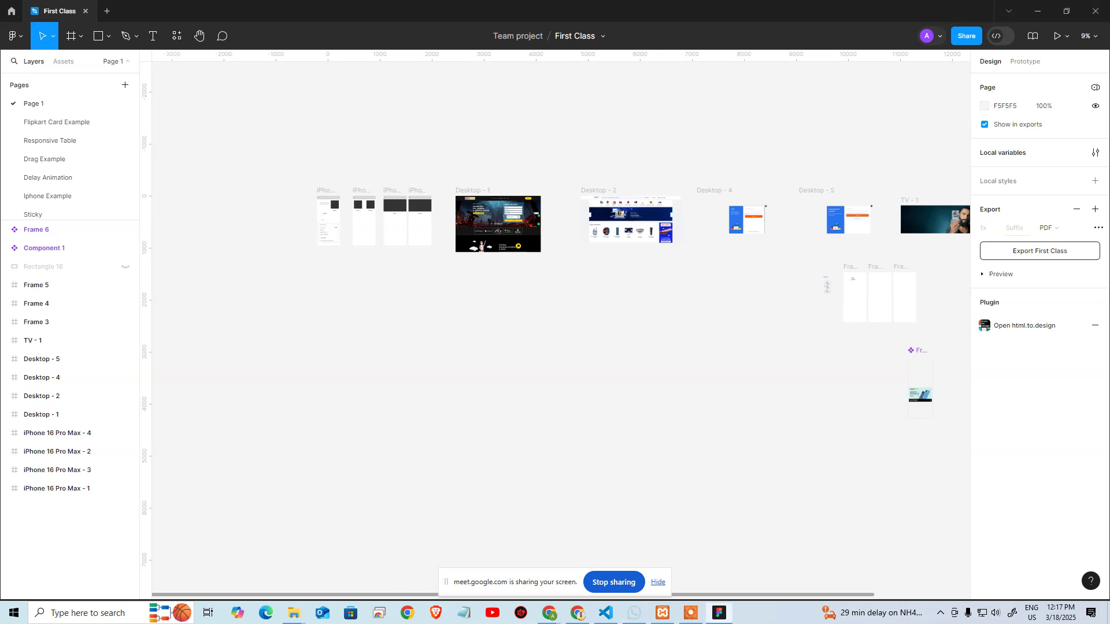
# Search the computer for WhatsApp and launch it
pyautogui.press('super')
pyautogui.write('WHATS')
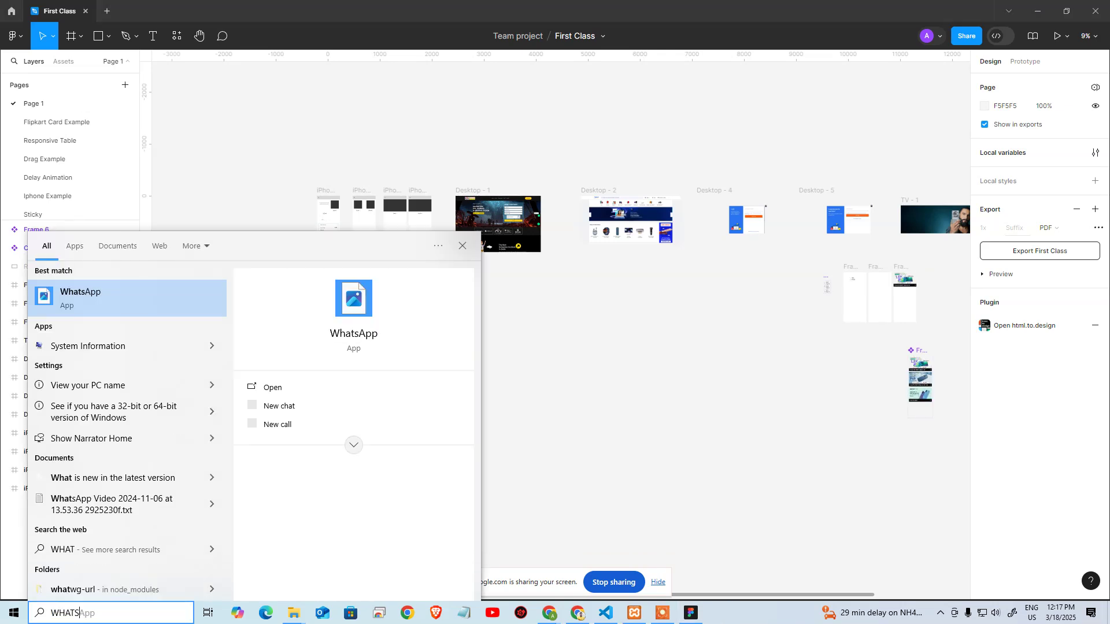
pyautogui.press('Return')
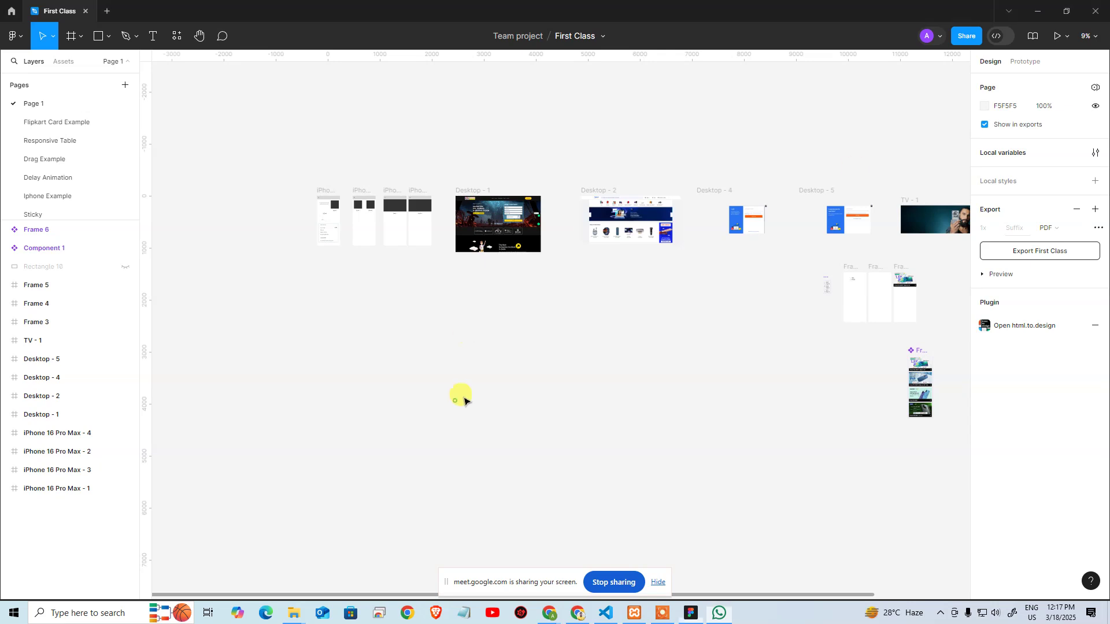
# Look at the playground frames on the First Class file's Auto Layout page in Figma and return to Page 1
pyautogui.scroll(-1, 52, 184)
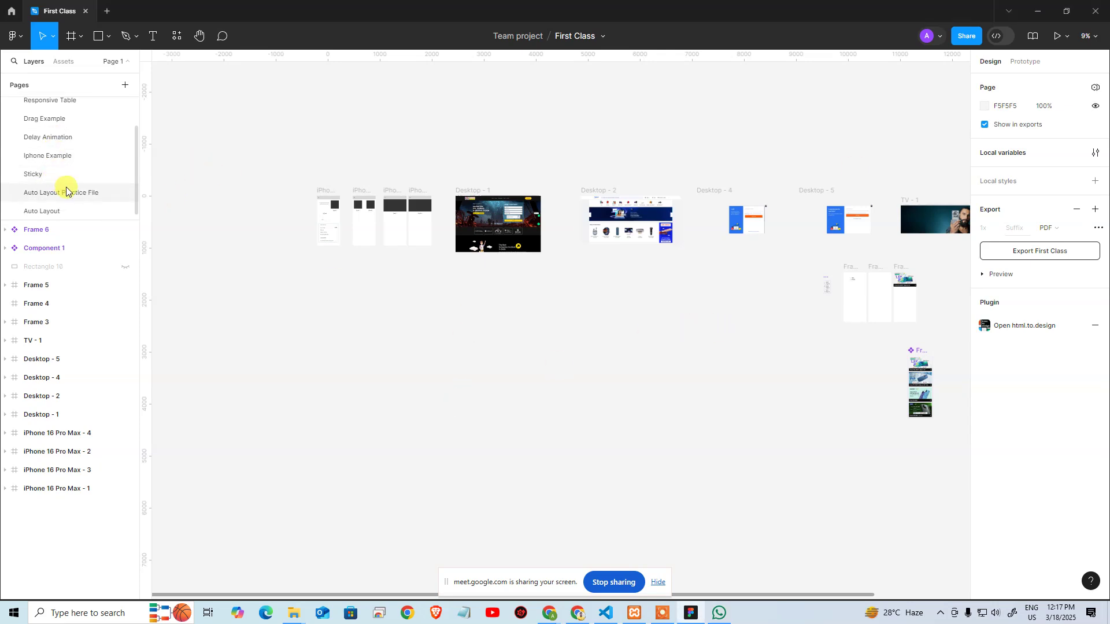
pyautogui.click(89, 211)
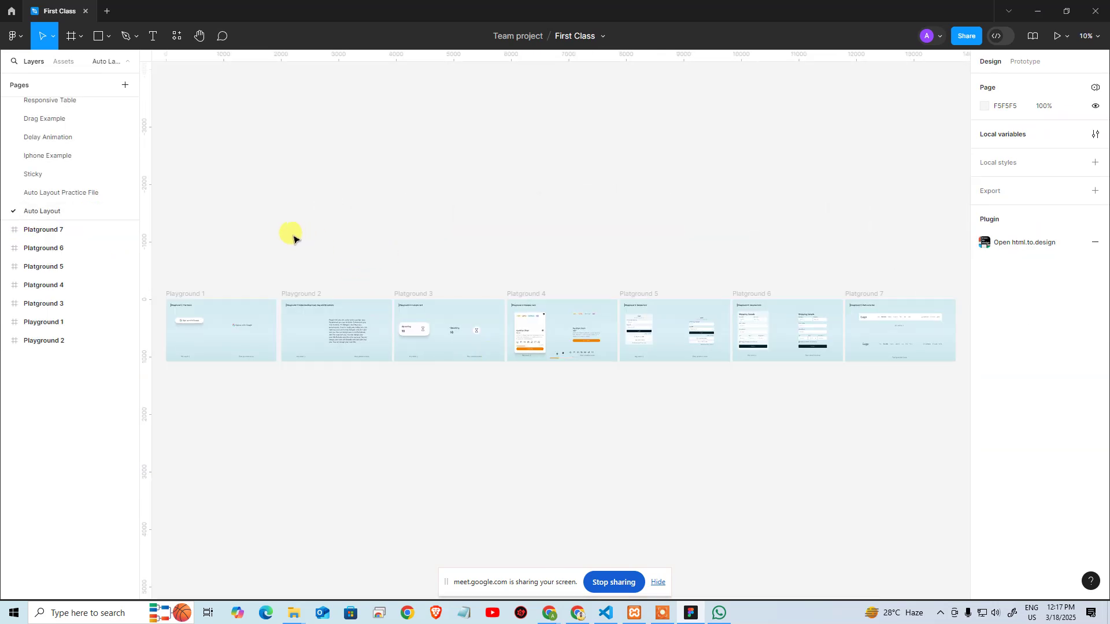
pyautogui.scroll(2, 52, 150)
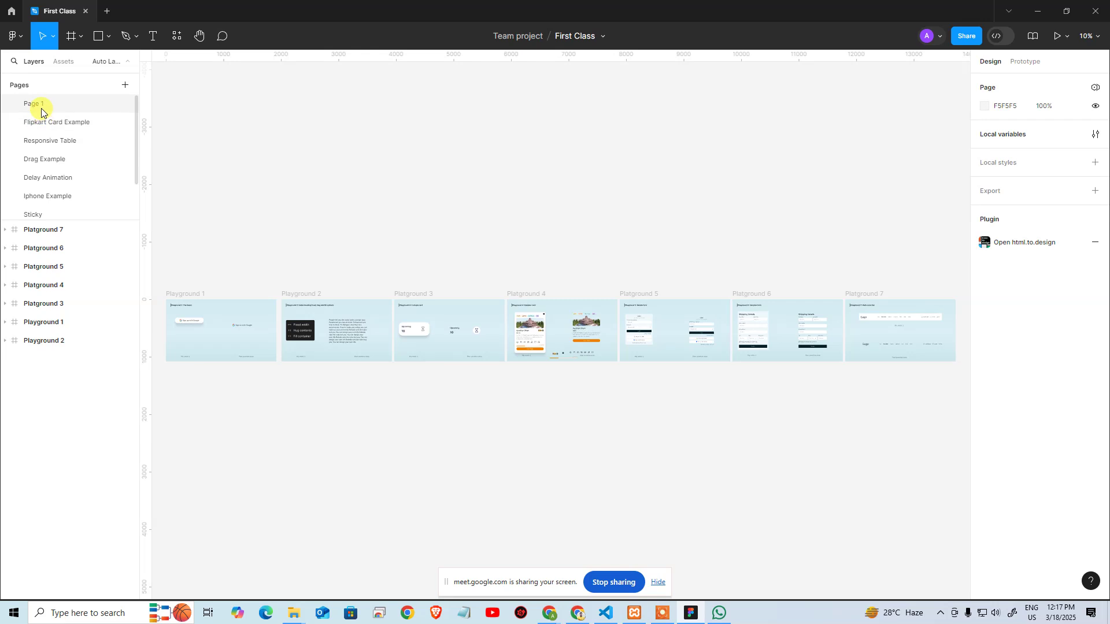
pyautogui.scroll(-1, 43, 110)
pyautogui.click(42, 109)
pyautogui.scroll(1, 40, 110)
pyautogui.click(36, 104)
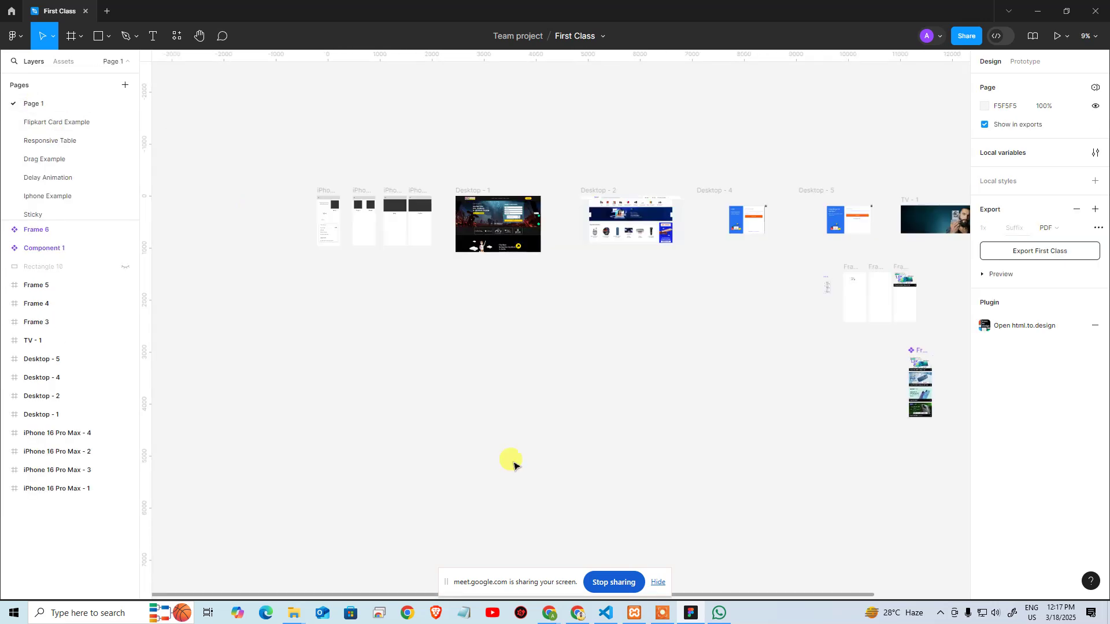
# Examine Frame 3 to Frame 6 and the empty canvas around them on Page 1
pyautogui.moveTo(778, 393); pyautogui.dragTo(329, 339)
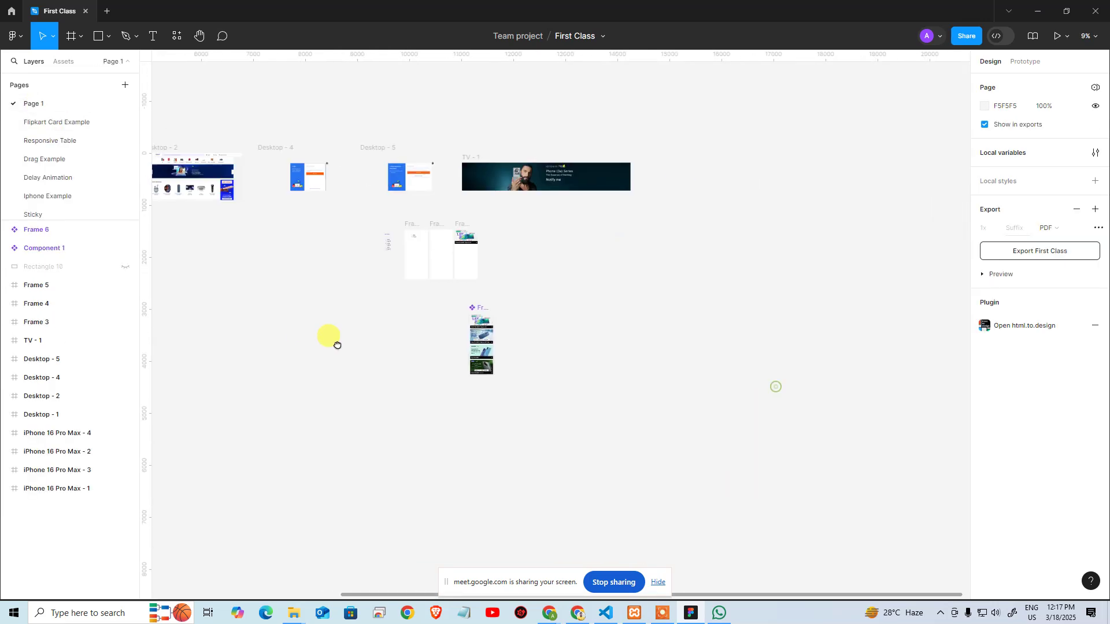
pyautogui.moveTo(613, 339); pyautogui.dragTo(584, 403)
pyautogui.keyDown('ctrl'); pyautogui.click(579, 304); pyautogui.keyUp('ctrl')
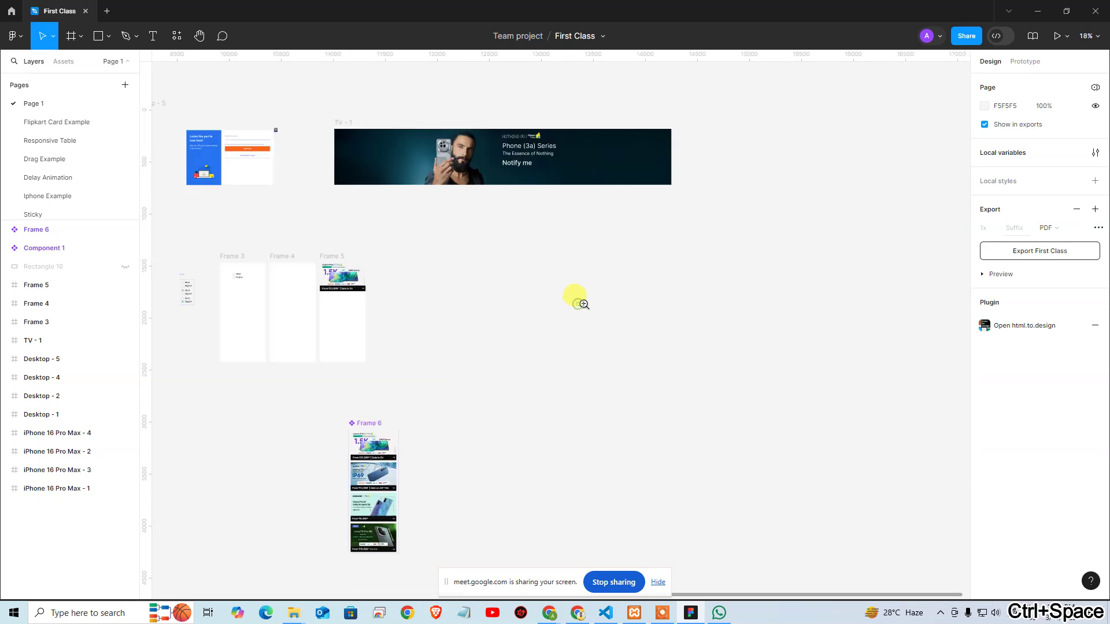
pyautogui.keyDown('ctrl'); pyautogui.click(539, 318); pyautogui.keyUp('ctrl')
pyautogui.moveTo(576, 315); pyautogui.dragTo(854, 333)
pyautogui.moveTo(451, 387); pyautogui.dragTo(342, 284)
pyautogui.moveTo(601, 254); pyautogui.dragTo(611, 191)
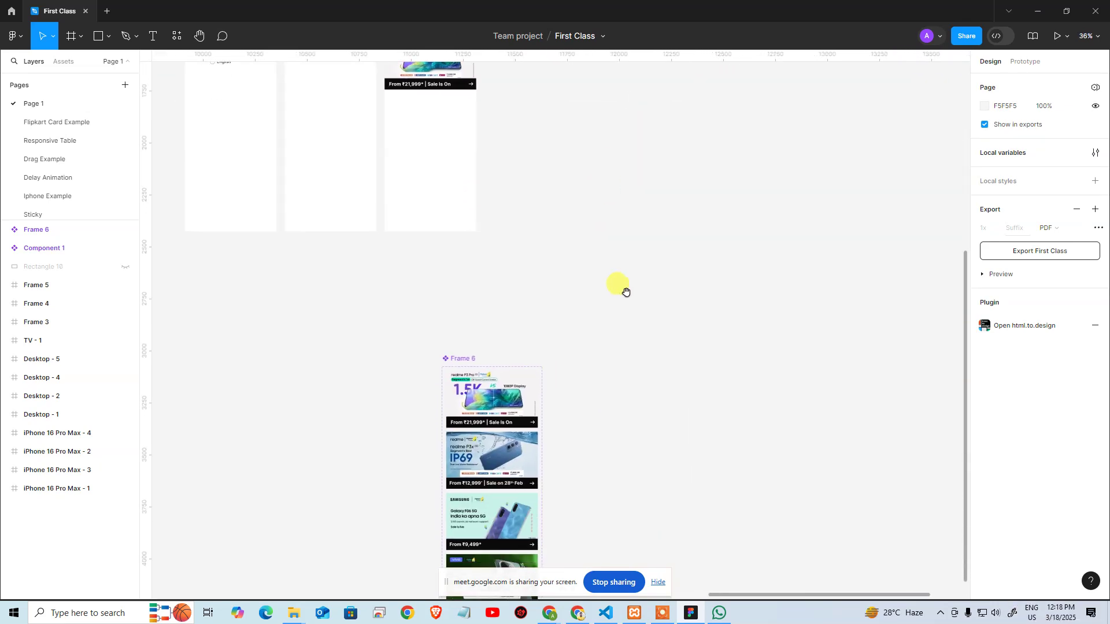
pyautogui.moveTo(625, 293); pyautogui.dragTo(669, 379)
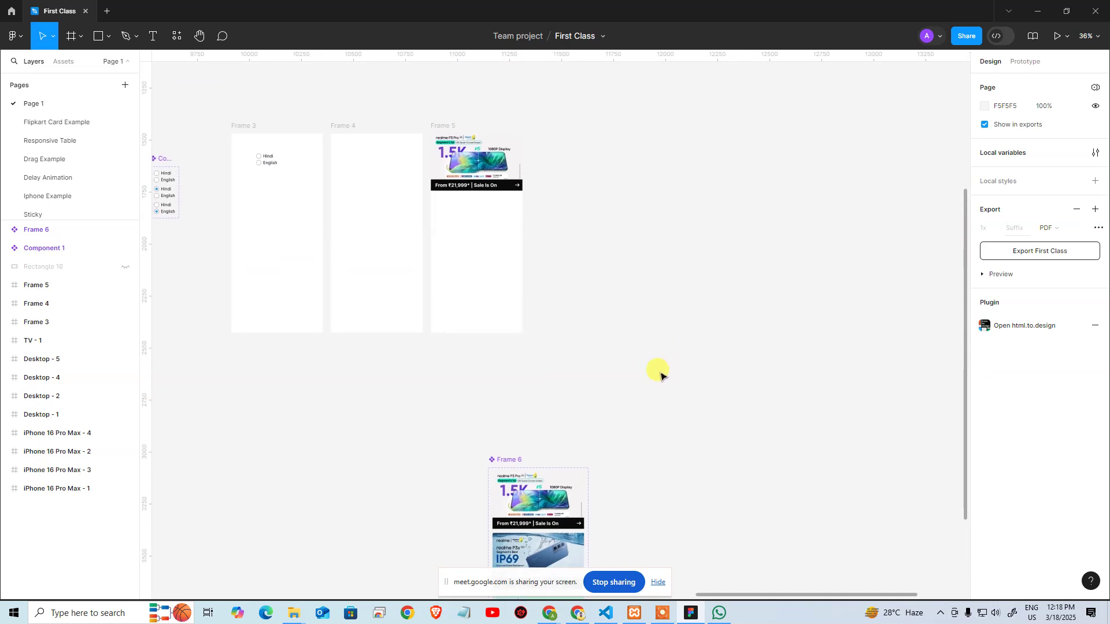
pyautogui.hotkey('alt', 'Tab')
pyautogui.hotkey('alt', 'Tab')
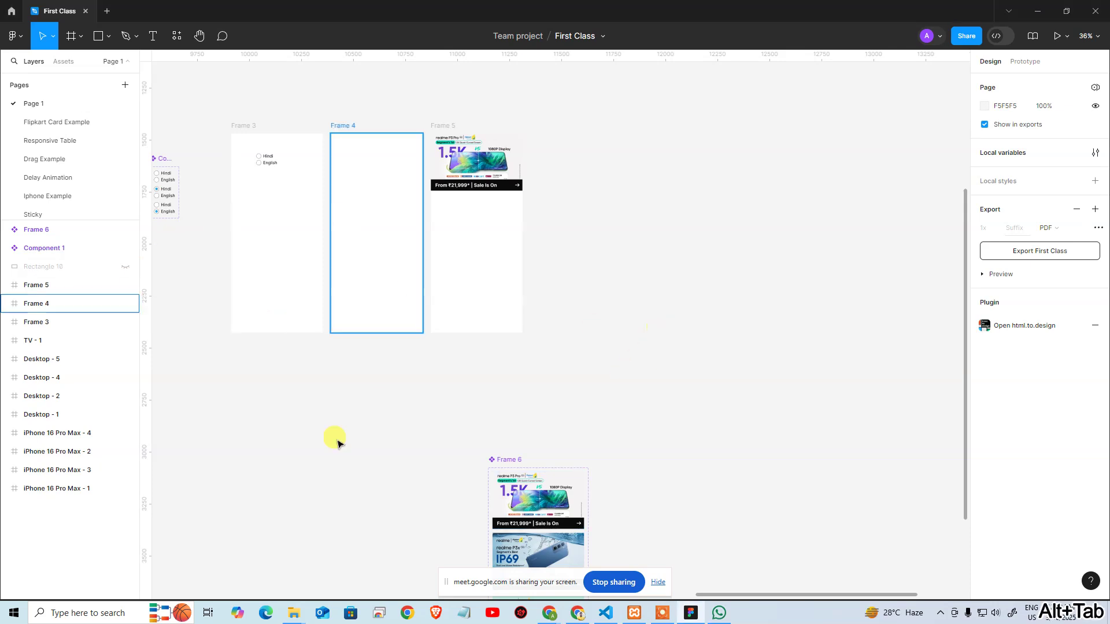
pyautogui.click(331, 443)
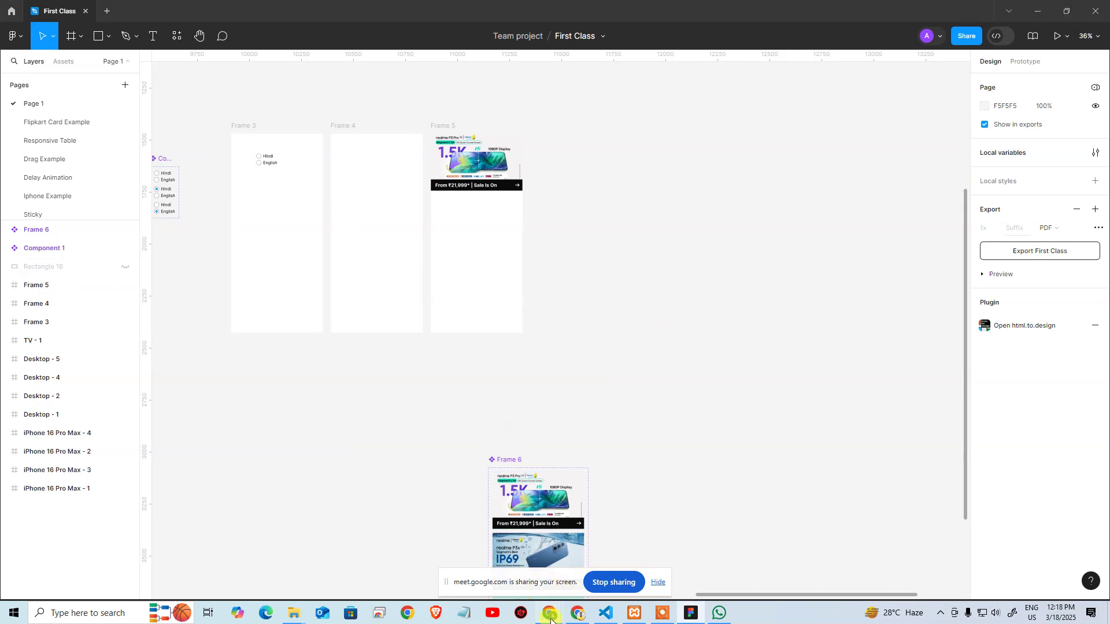
# Switch to the Chrome window with the Meet call and open a new browser tab
pyautogui.moveTo(557, 618)
pyautogui.click(471, 564)
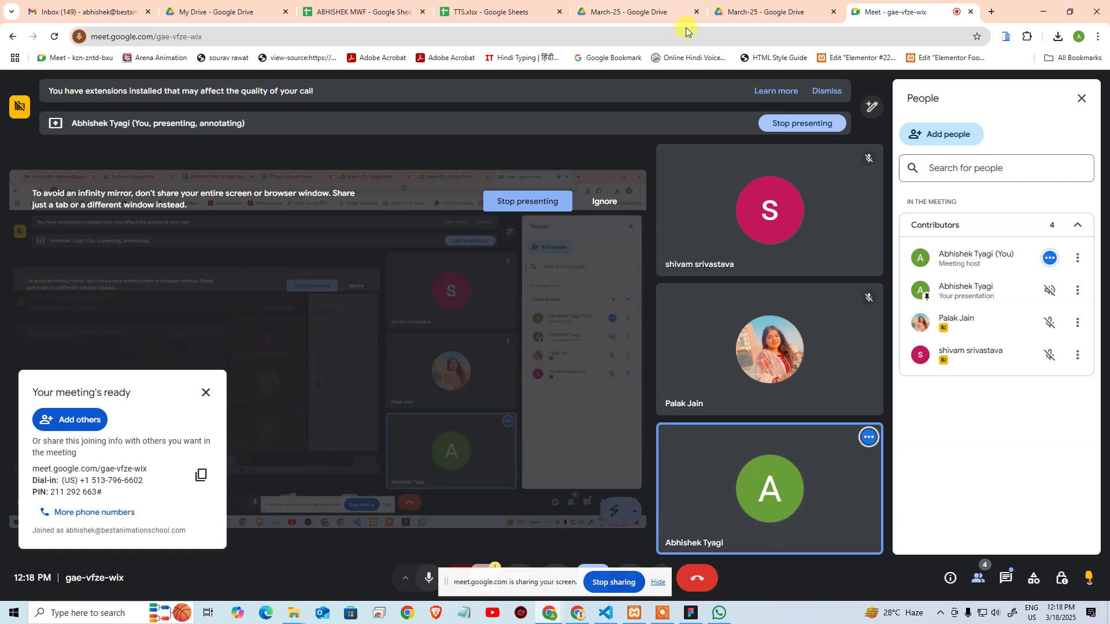
pyautogui.hotkey('ctrl', 't')
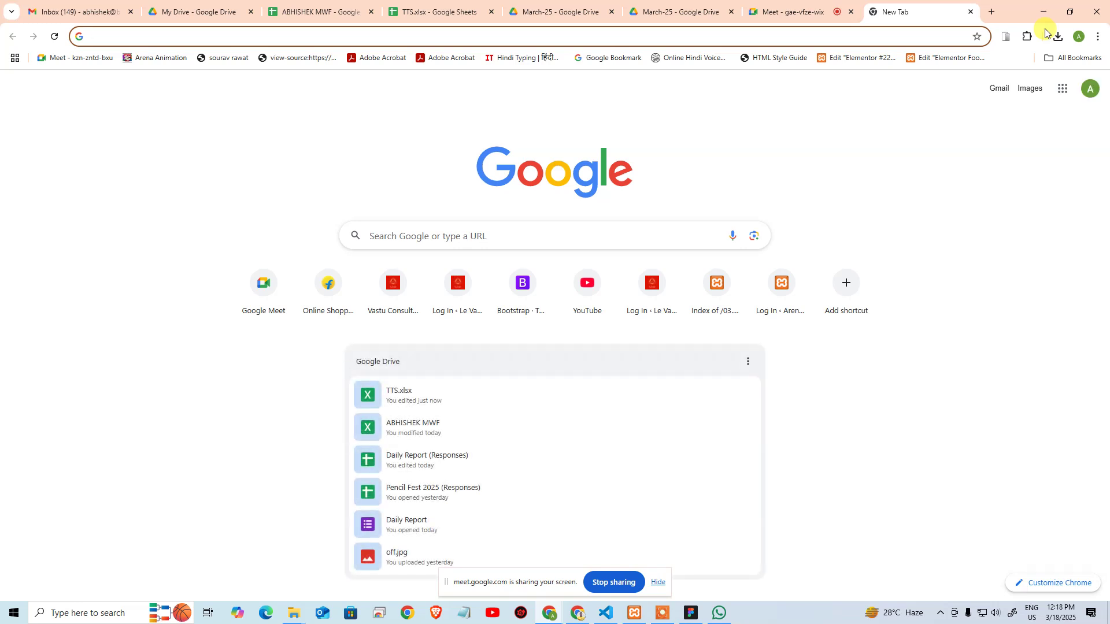
pyautogui.write('PIX')
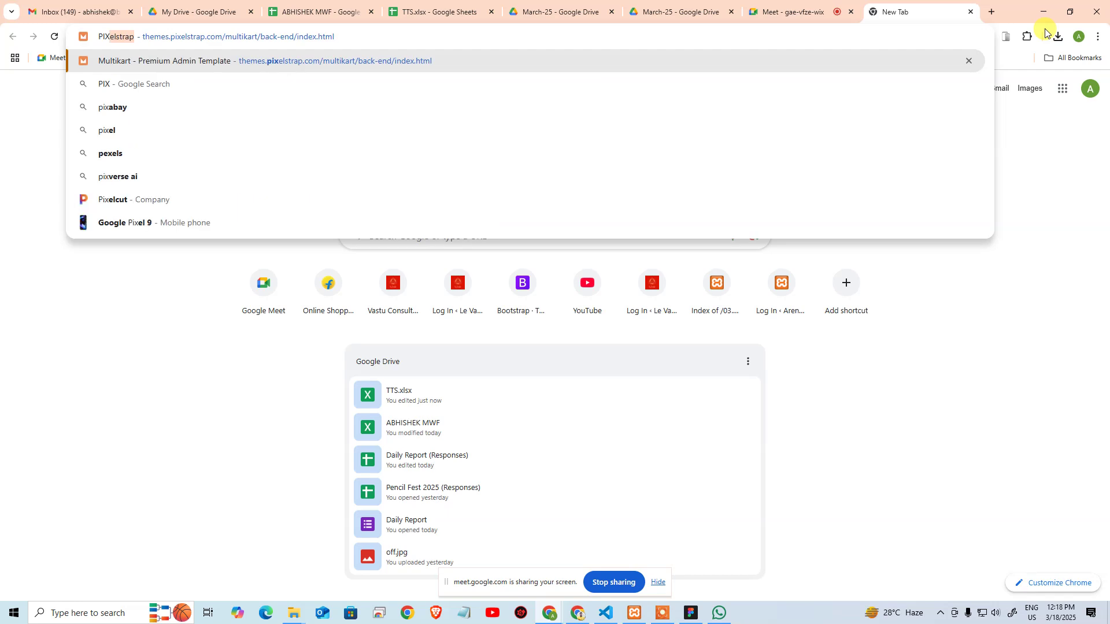
pyautogui.press('BackSpace')
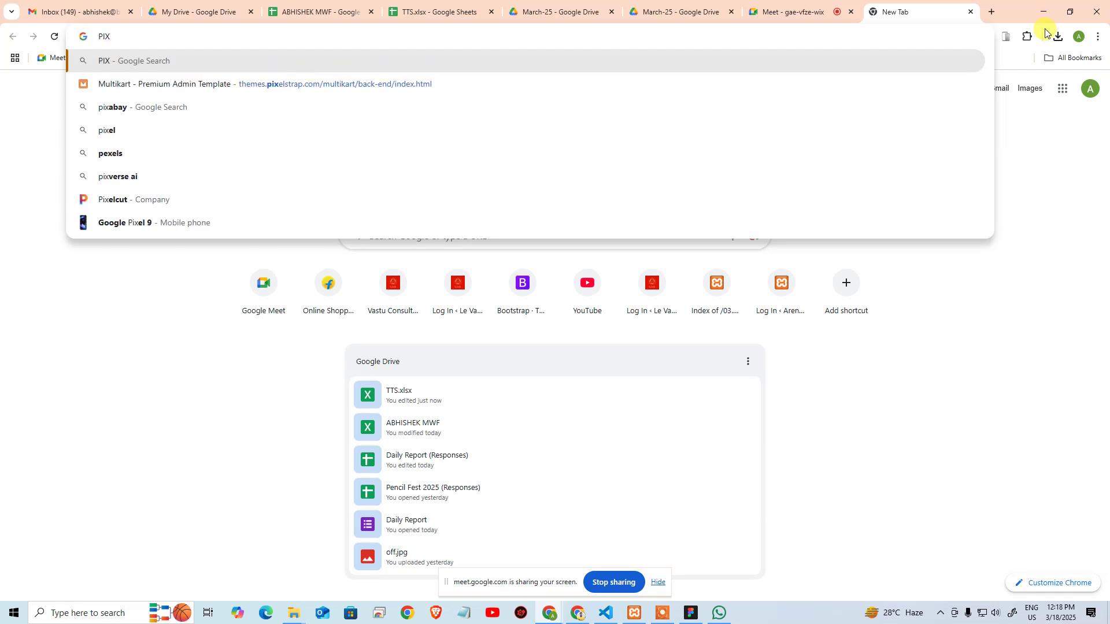
pyautogui.press('Escape')
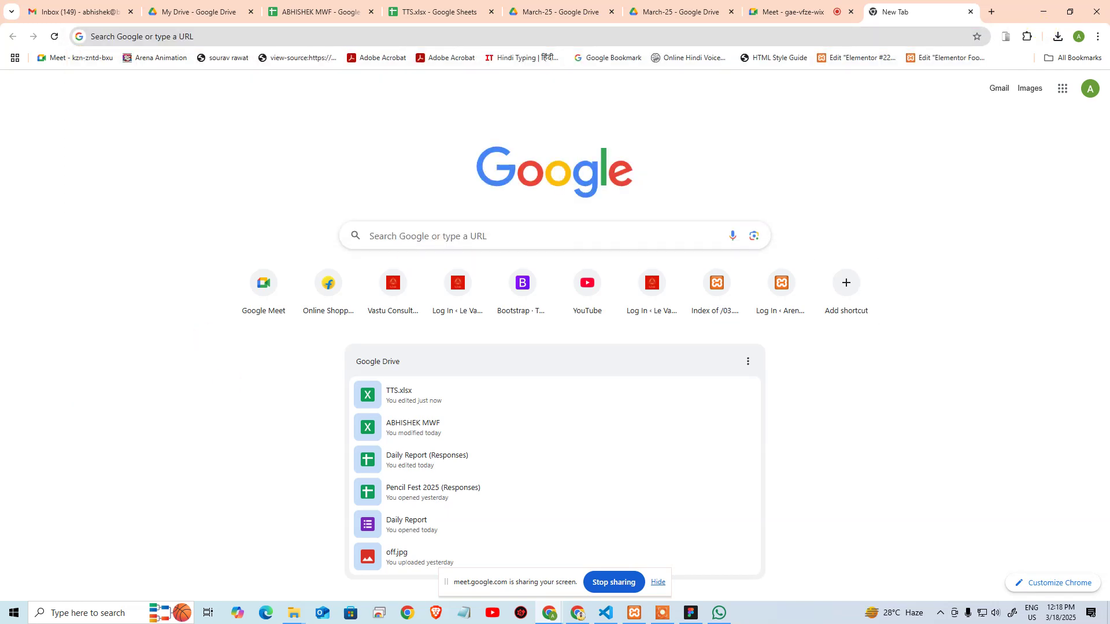
# Open the Front-end demo of the Multikart eCommerce template from its preview page and minimise the screen recorder window
pyautogui.hotkey('alt', 'Tab')
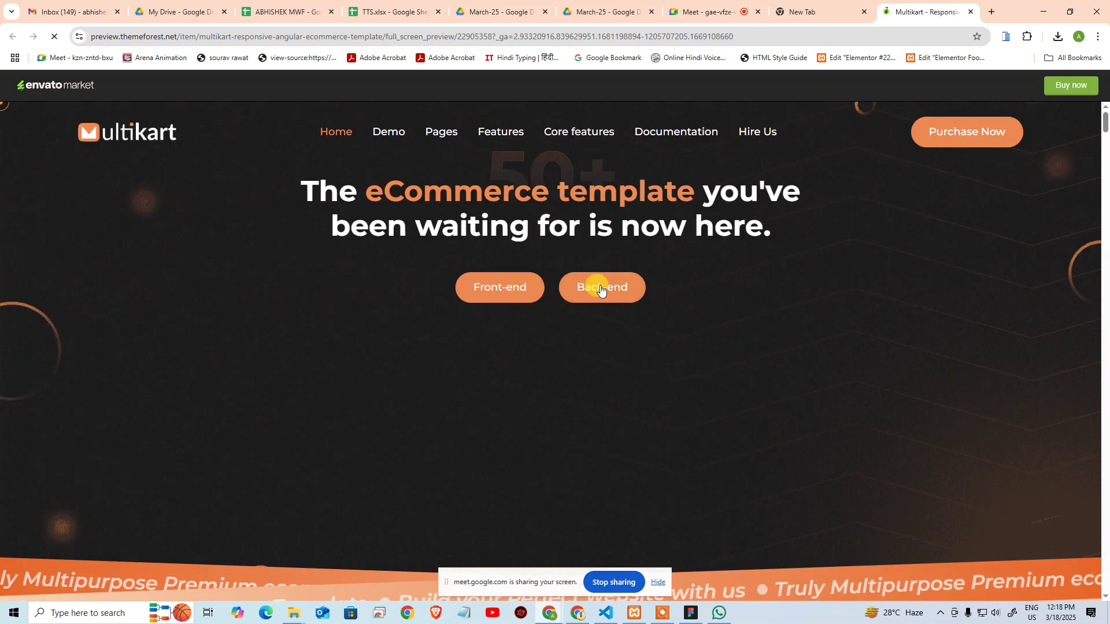
pyautogui.click(492, 314)
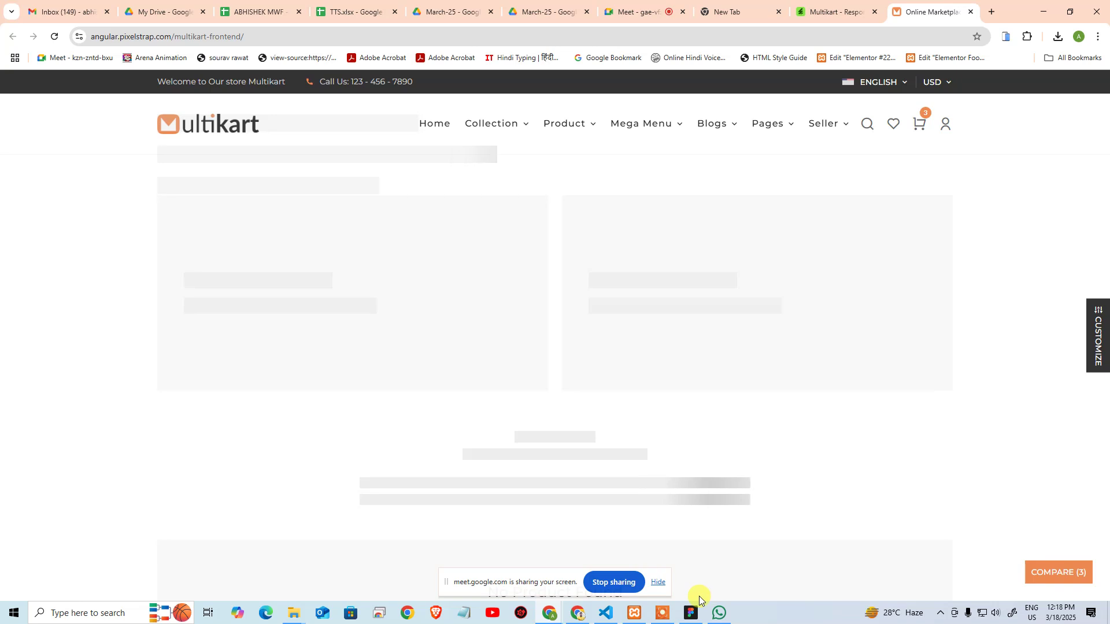
pyautogui.click(671, 614)
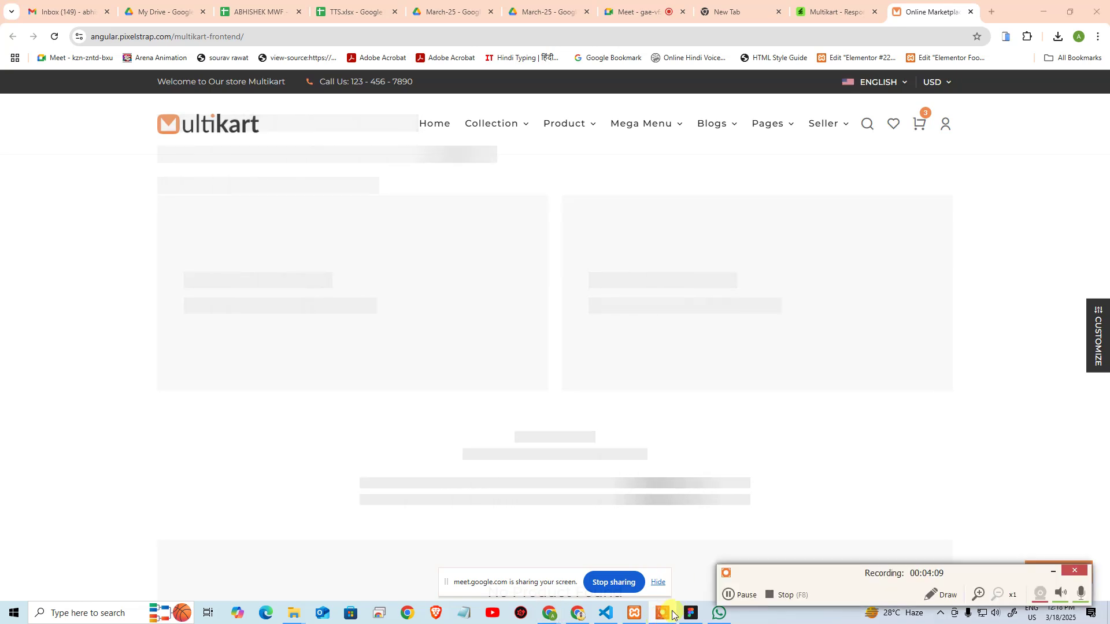
pyautogui.click(1053, 573)
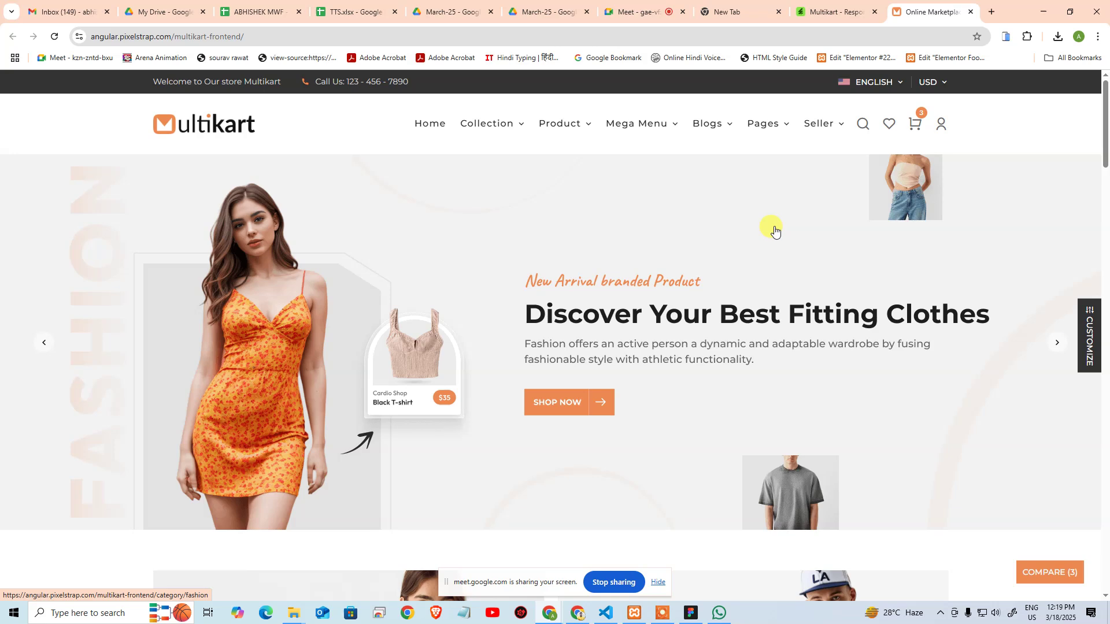
# Look over the Multikart home page, then open the Product Sidebar Left demo and examine its product page and navigation
pyautogui.scroll(-5, 512, 289)
pyautogui.scroll(2, 497, 173)
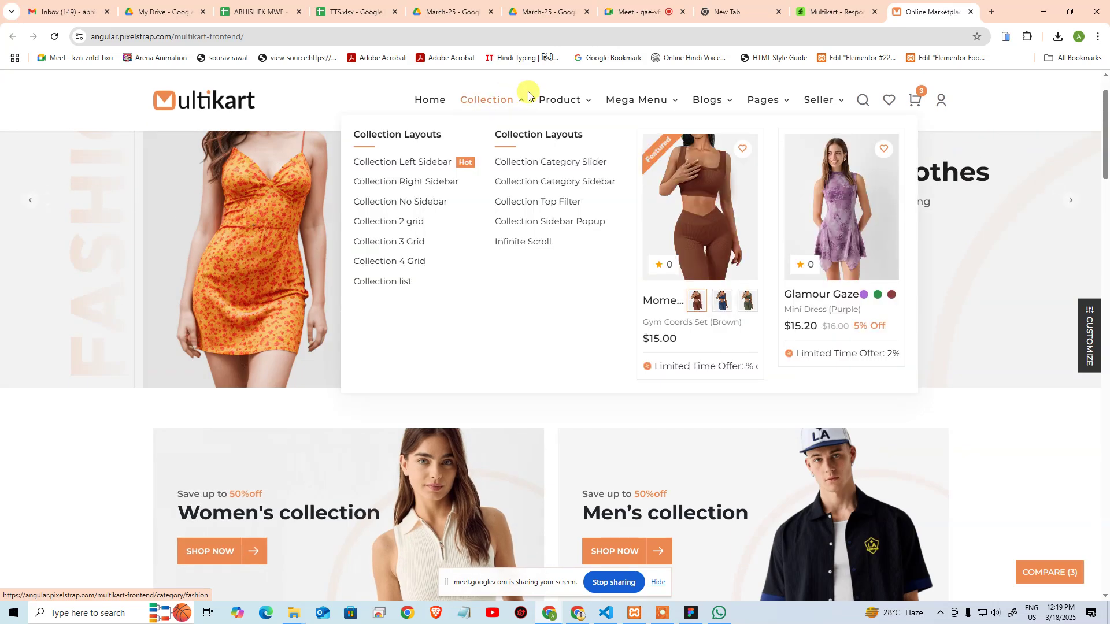
pyautogui.moveTo(550, 104)
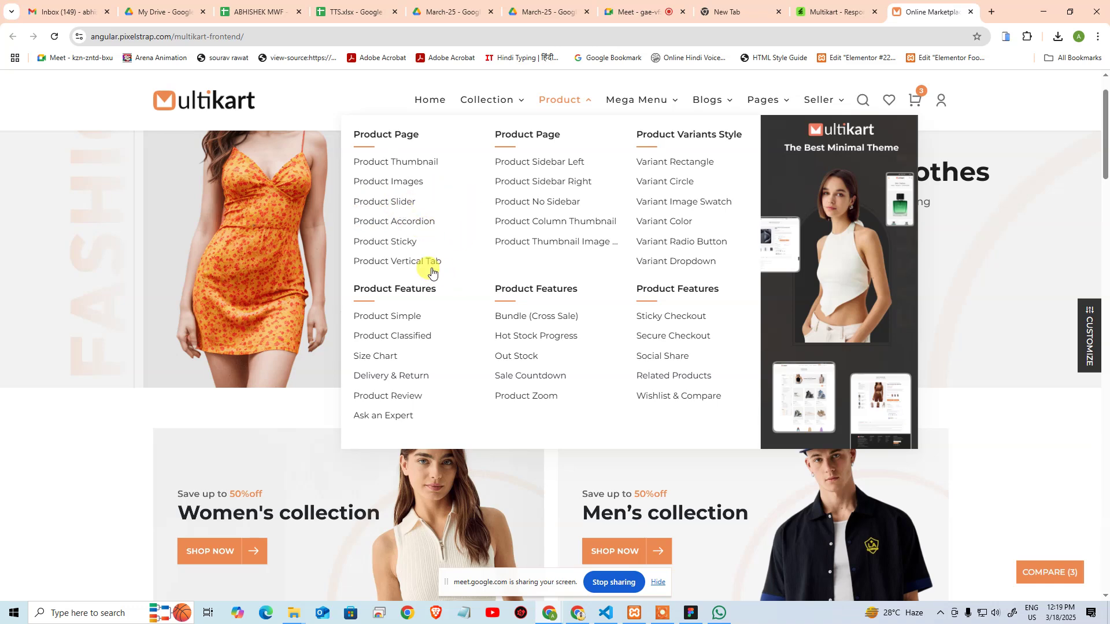
pyautogui.click(535, 165)
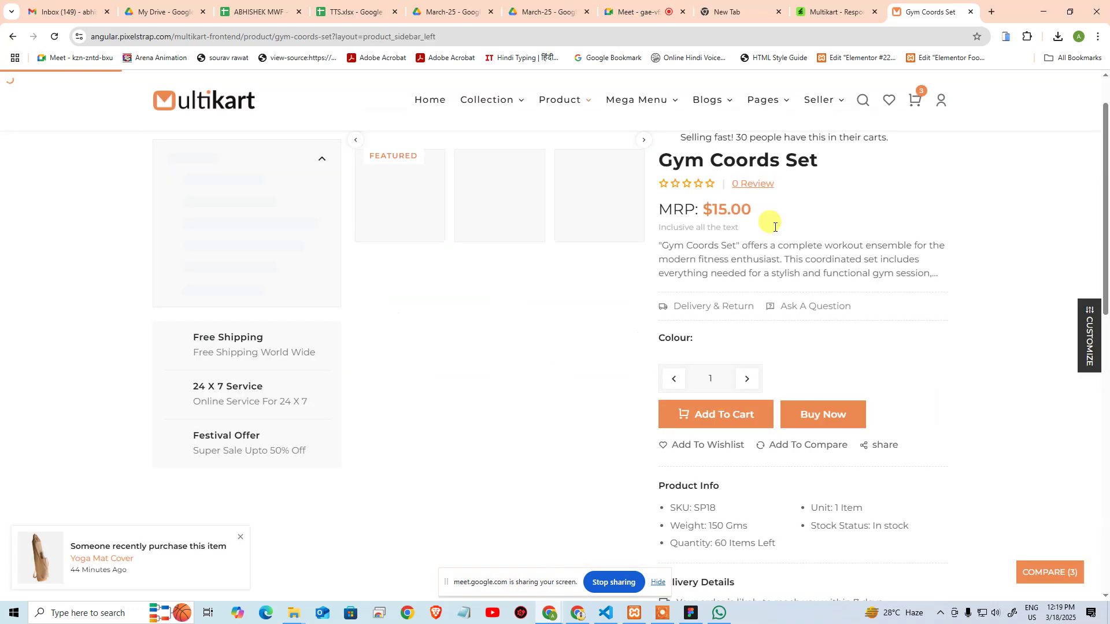
pyautogui.scroll(-6, 654, 265)
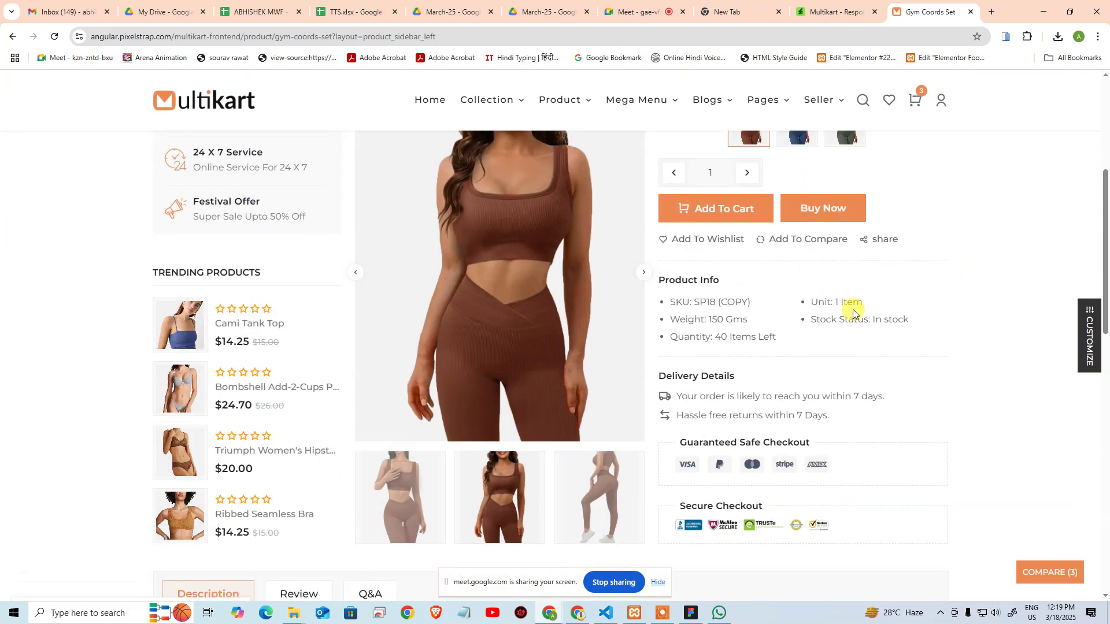
pyautogui.scroll(6, 832, 298)
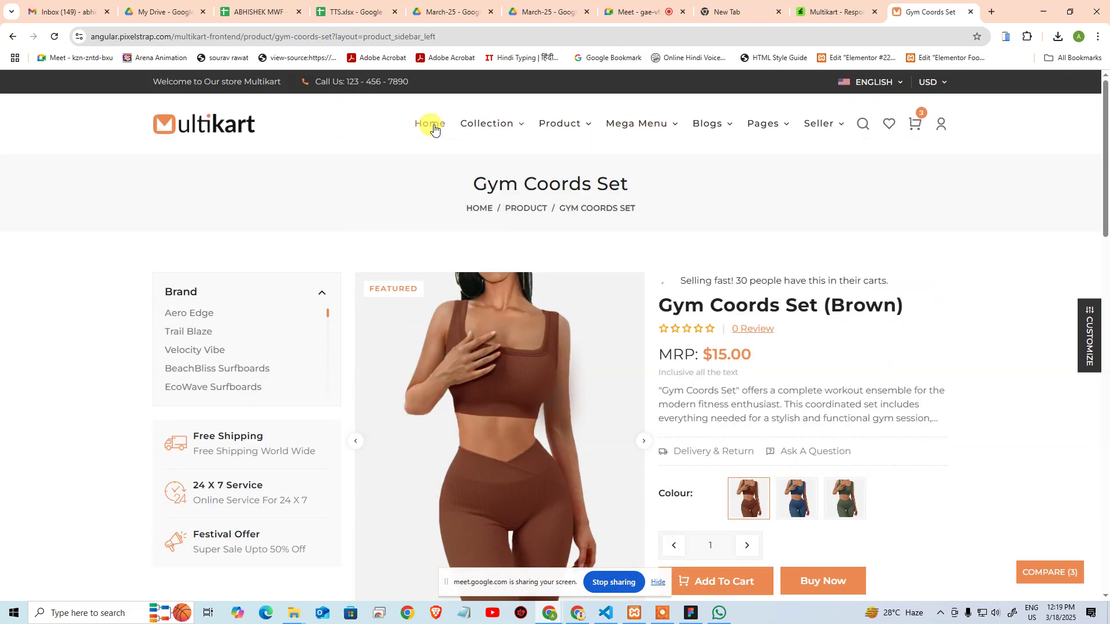
pyautogui.moveTo(702, 133)
pyautogui.moveTo(576, 133)
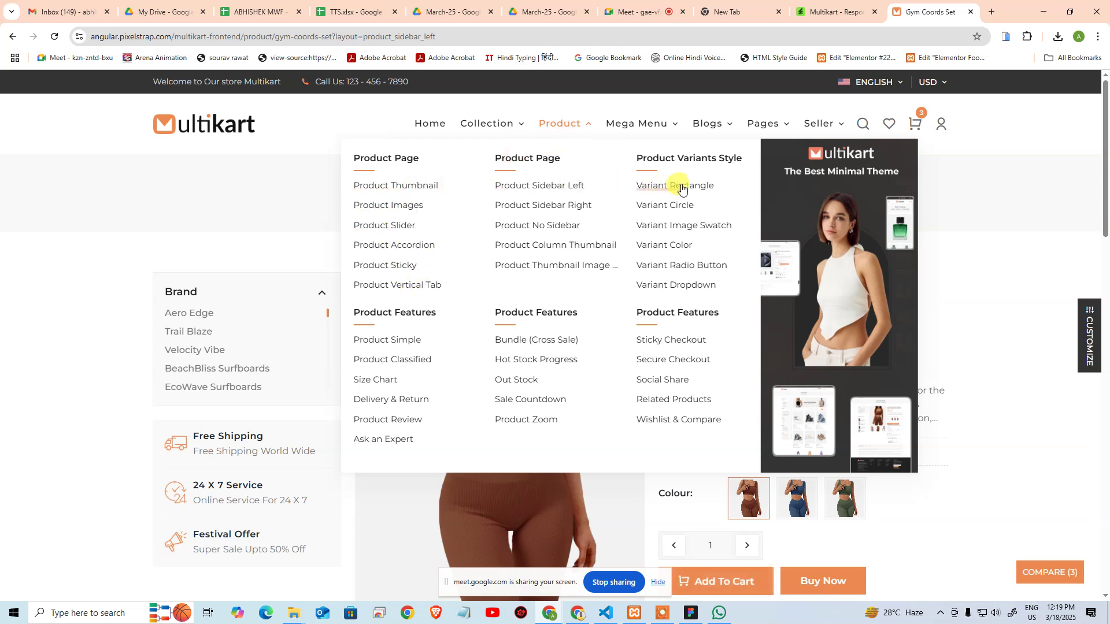
# Check the Meet participants and mark the students in rows 11 and 13 of the 12-130-TTS-Figma sheet as P for day 18
pyautogui.click(635, 12)
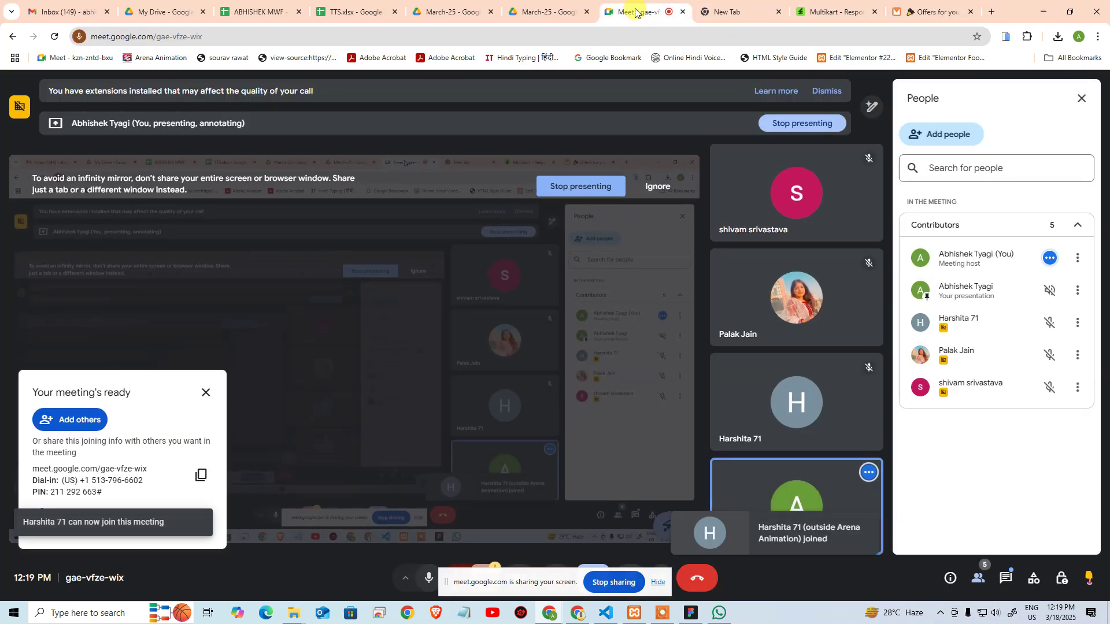
pyautogui.click(354, 12)
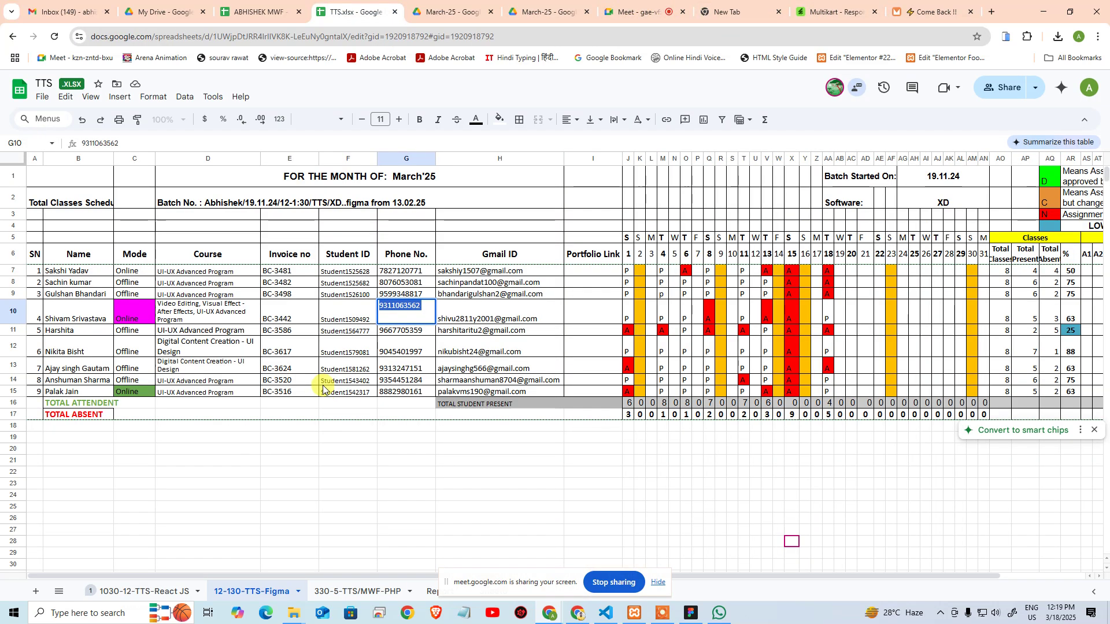
pyautogui.moveTo(57, 331); pyautogui.dragTo(818, 329)
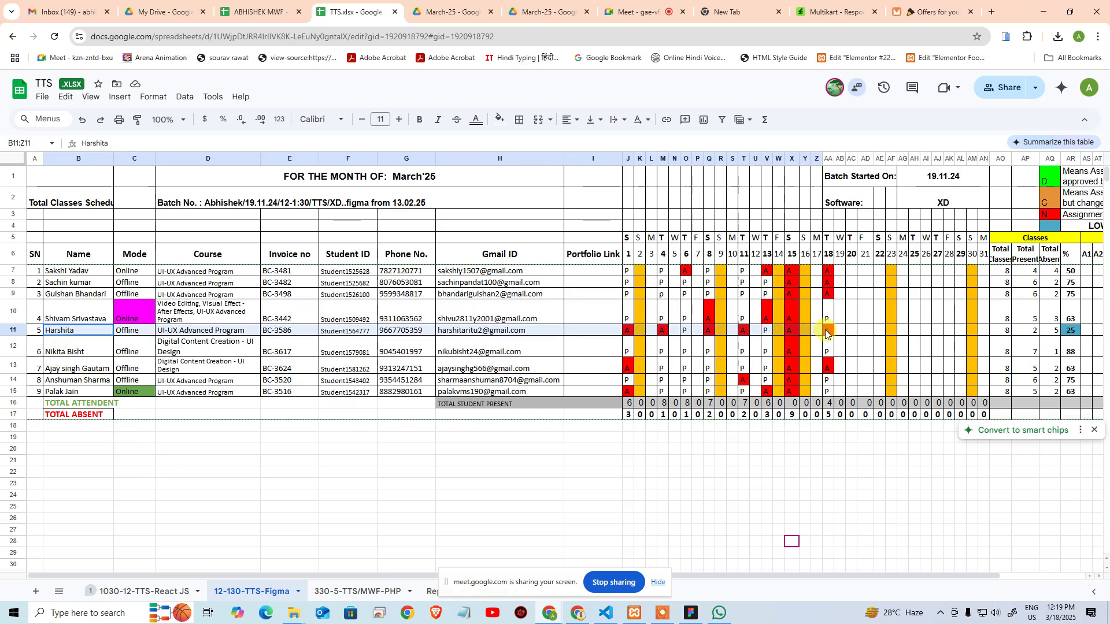
pyautogui.click(827, 331)
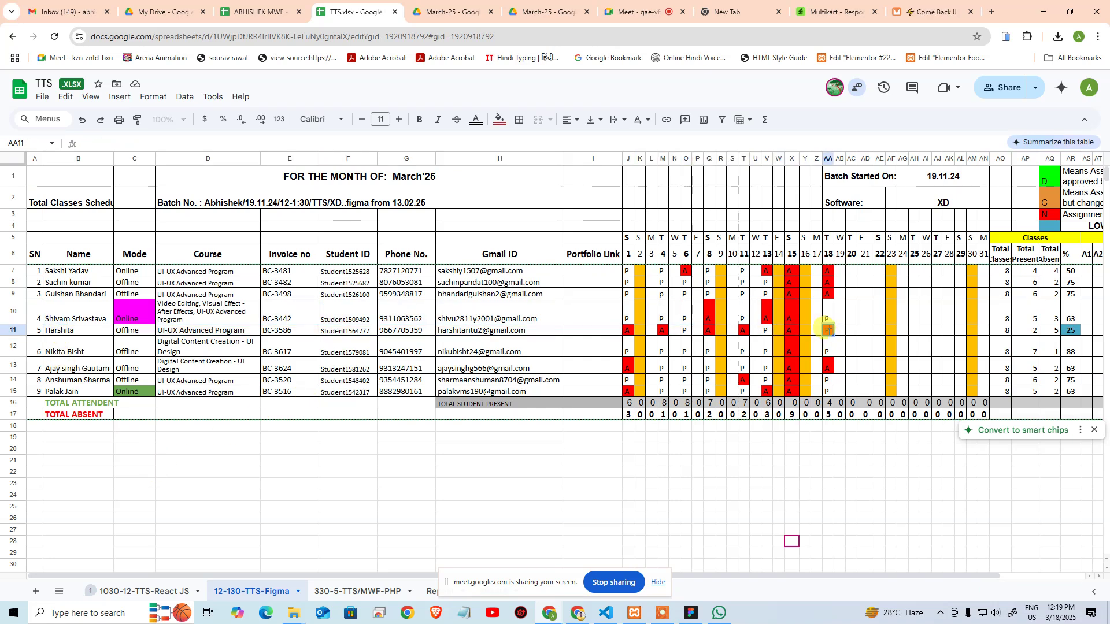
pyautogui.write('P')
pyautogui.press('Return')
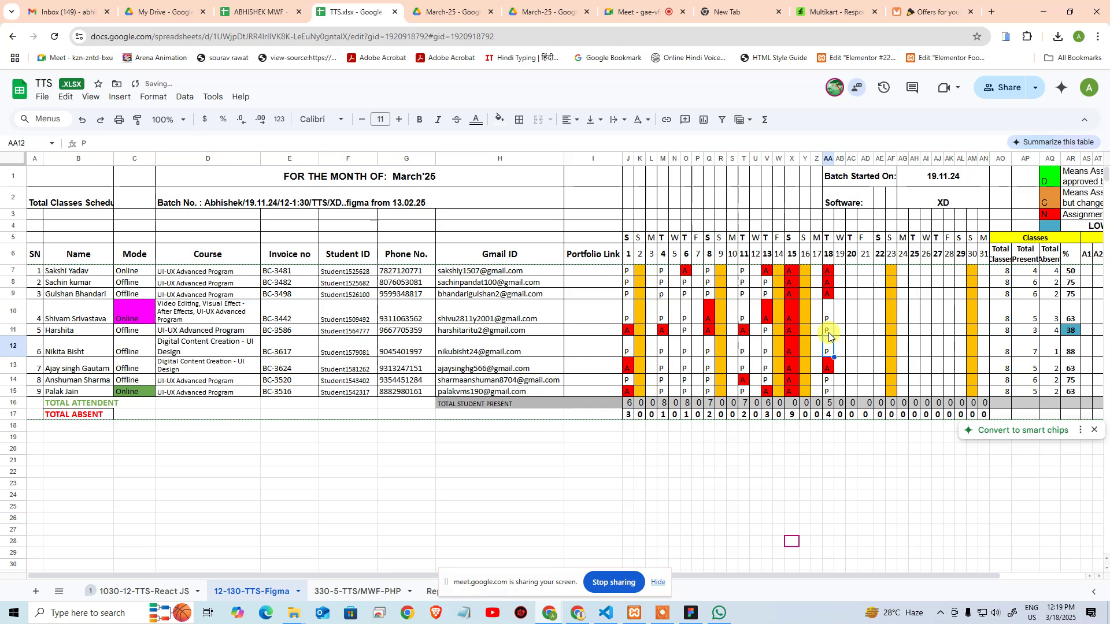
pyautogui.press('Return')
pyautogui.write('P')
pyautogui.press('Return')
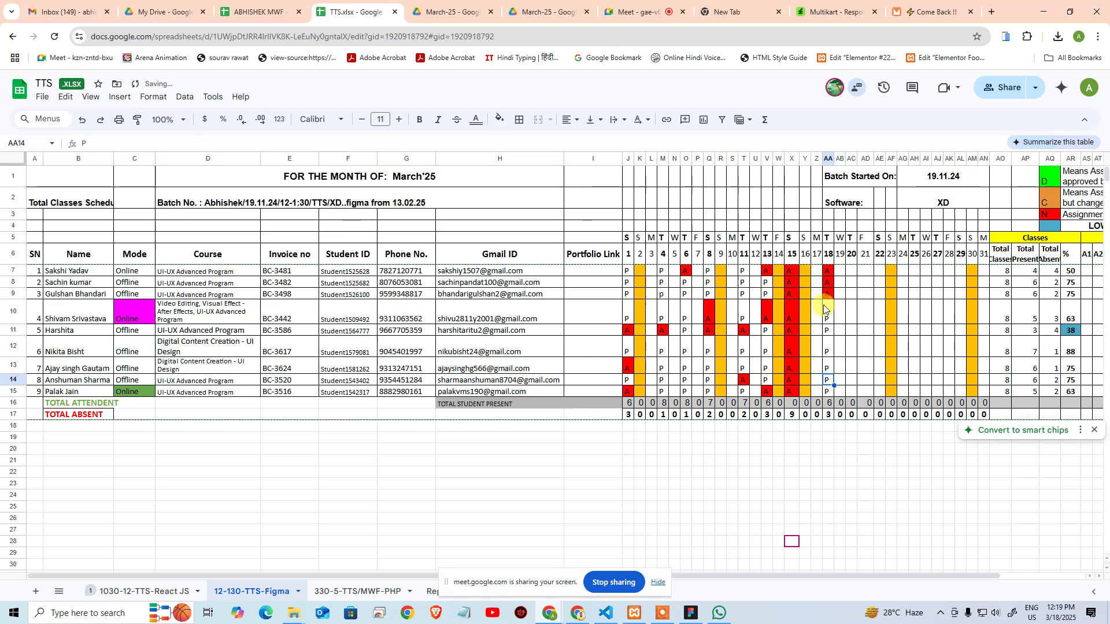
# Return to the Multikart demo and look through the Gym Coords Set page down to its Related Products
pyautogui.click(925, 12)
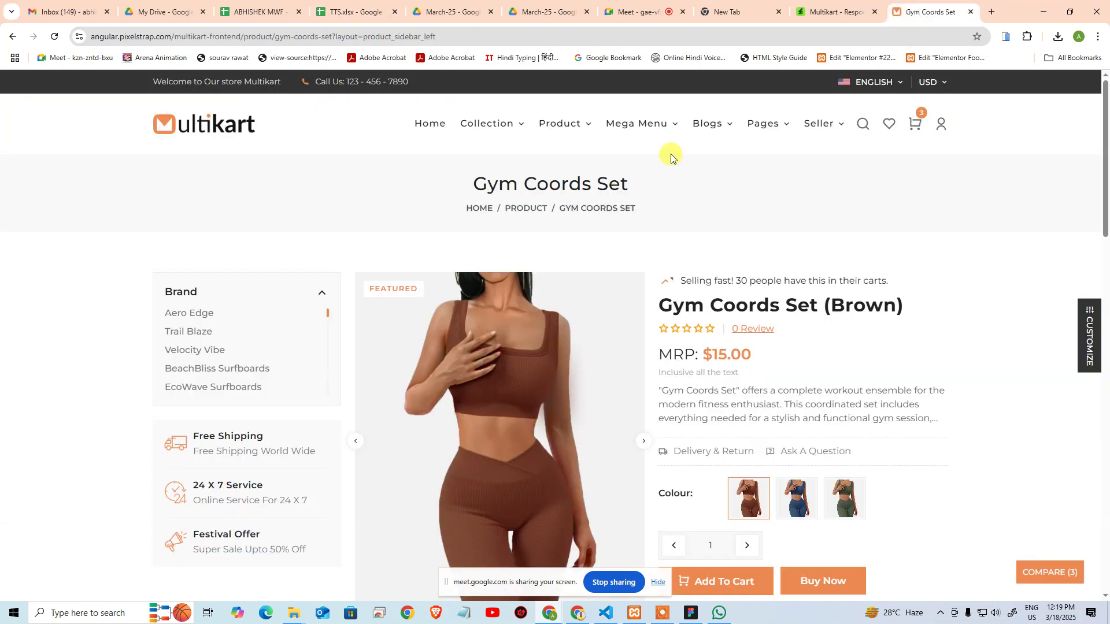
pyautogui.scroll(-15, 694, 392)
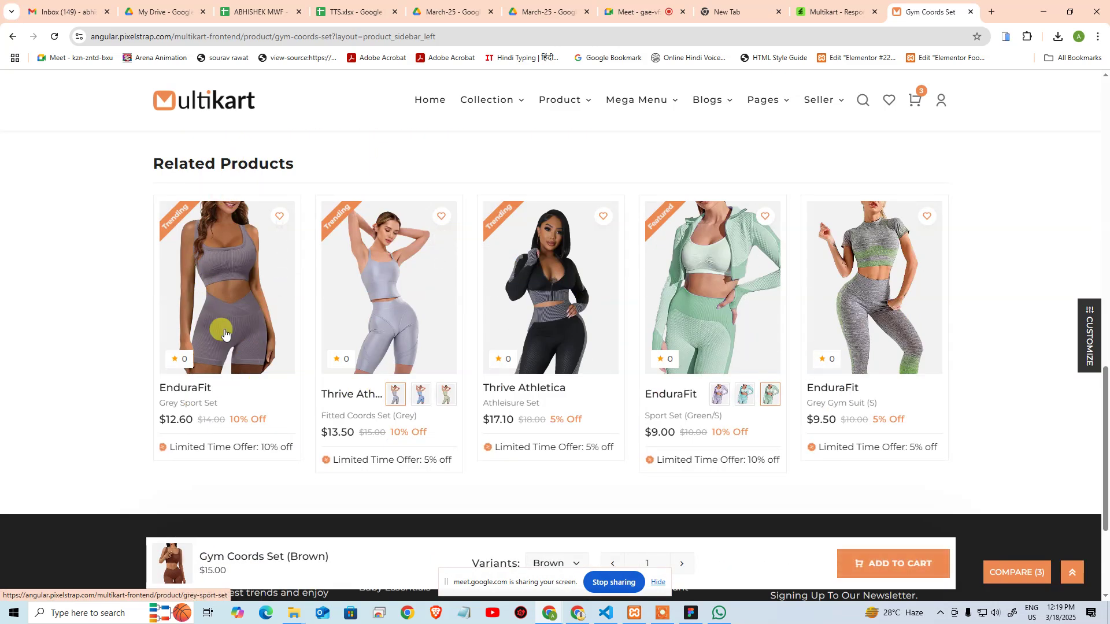
pyautogui.scroll(5, 224, 333)
# Open the Collection Left Sidebar layout and examine its filters and product grid
pyautogui.moveTo(485, 100)
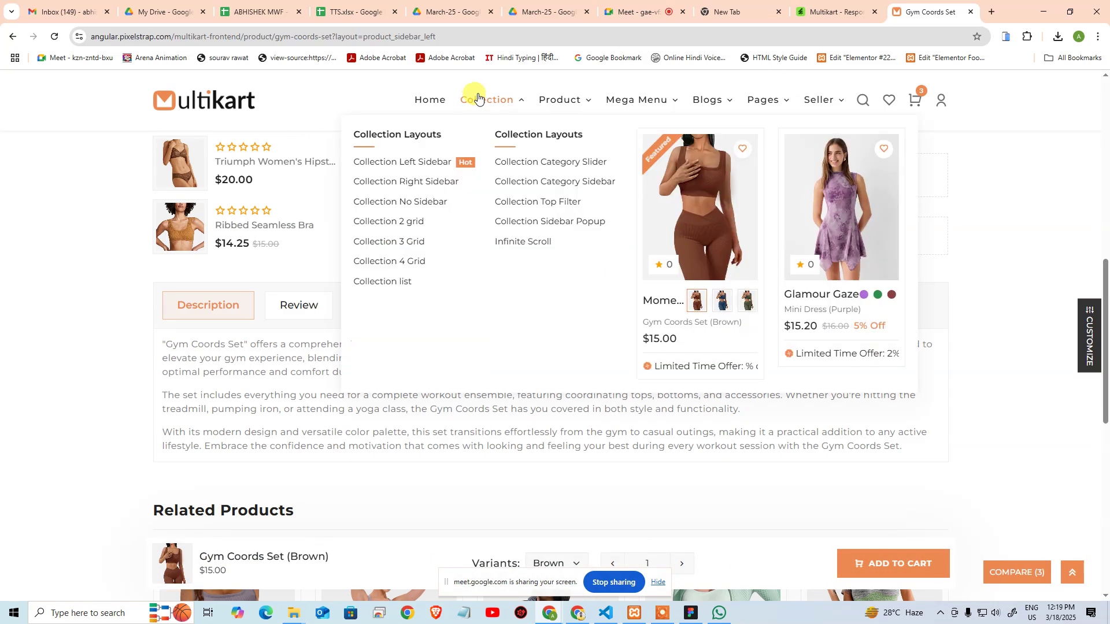
pyautogui.click(427, 168)
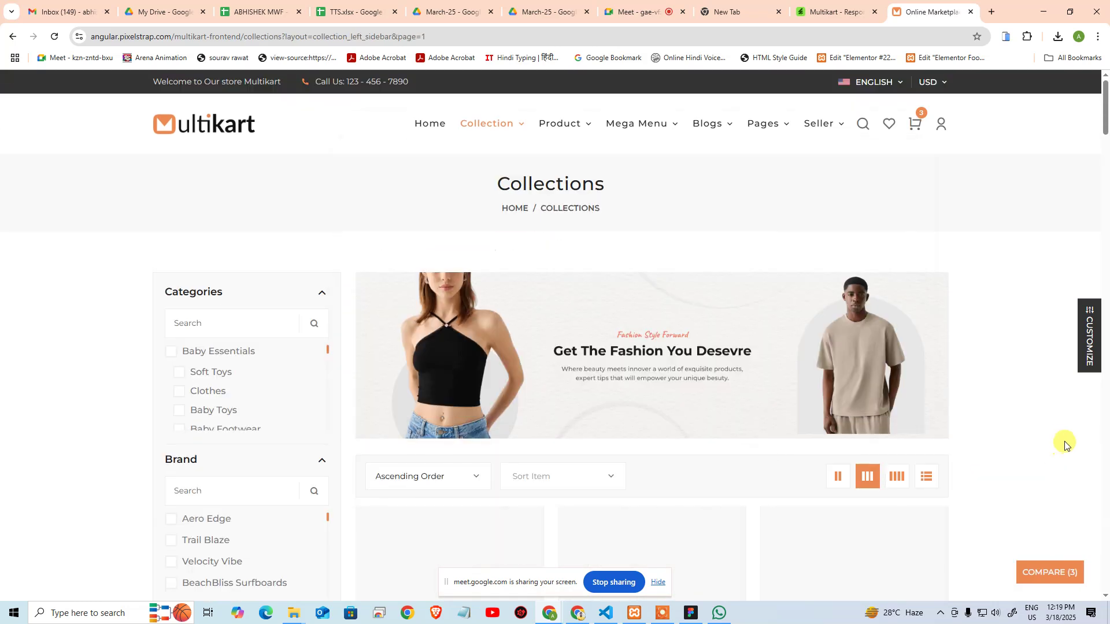
pyautogui.scroll(-3, 1064, 445)
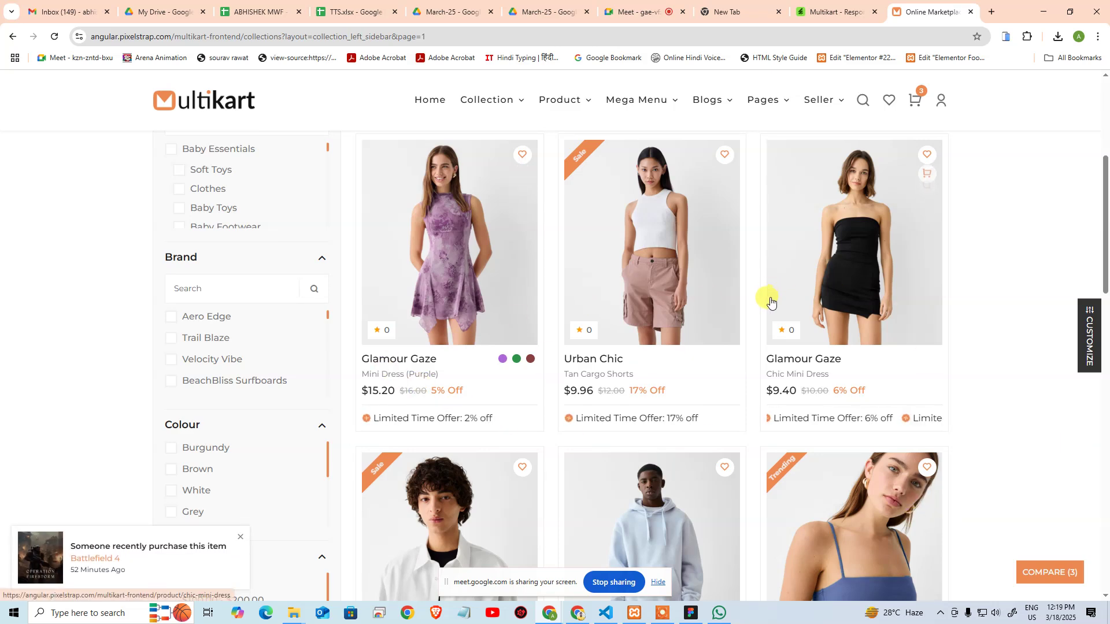
pyautogui.scroll(2, 769, 298)
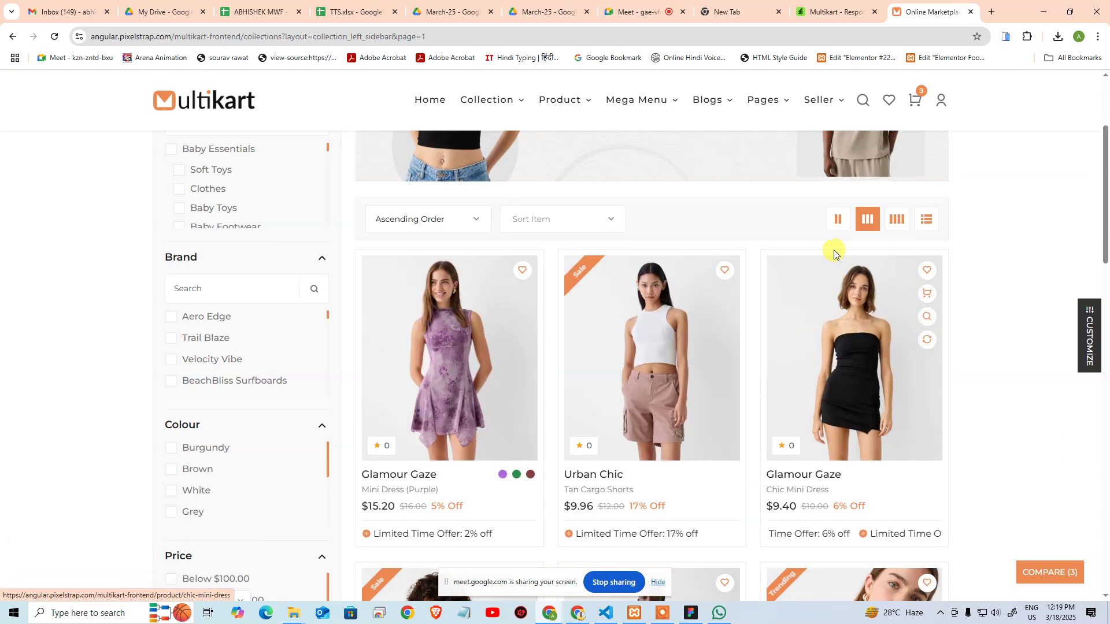
# Show the collection's products as a list and in four columns to compare the two layouts
pyautogui.click(924, 222)
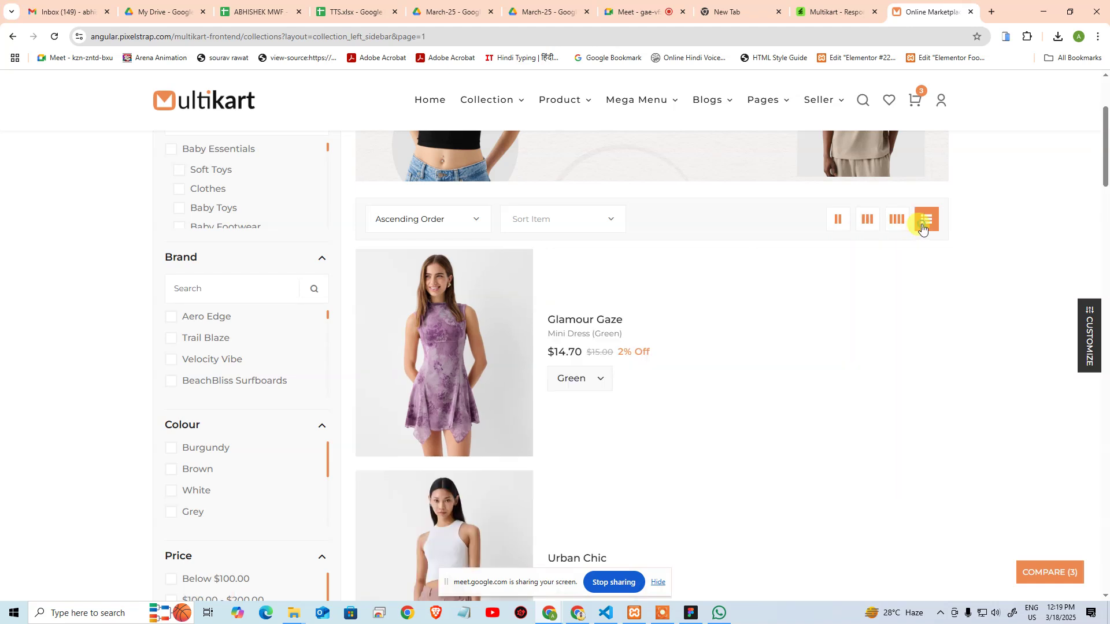
pyautogui.moveTo(484, 452)
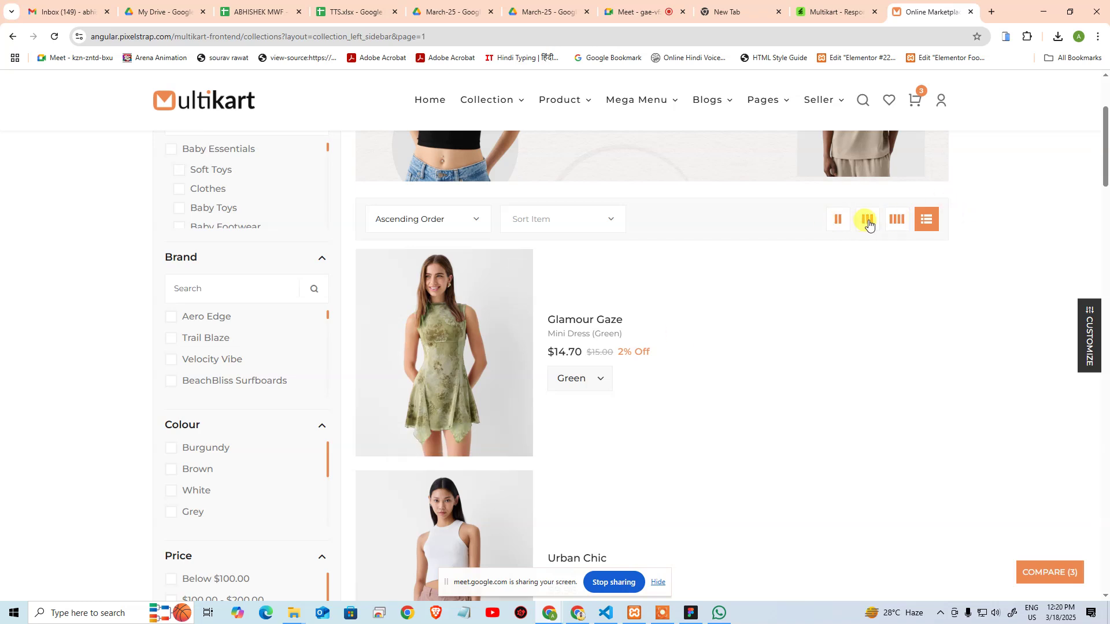
pyautogui.click(896, 222)
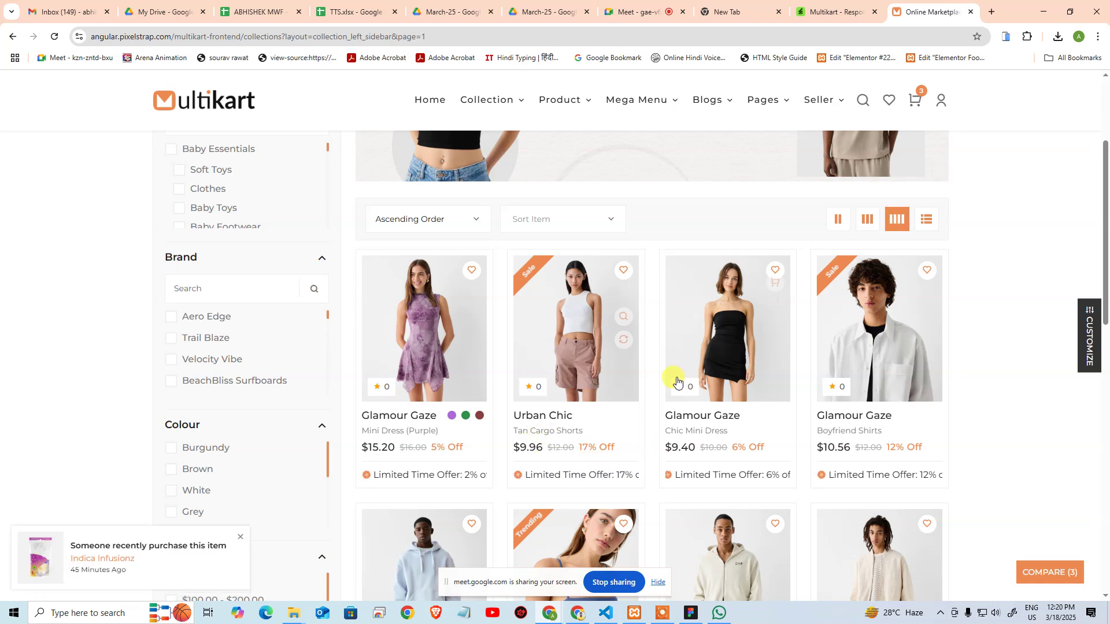
pyautogui.scroll(-6, 694, 347)
pyautogui.scroll(7, 844, 244)
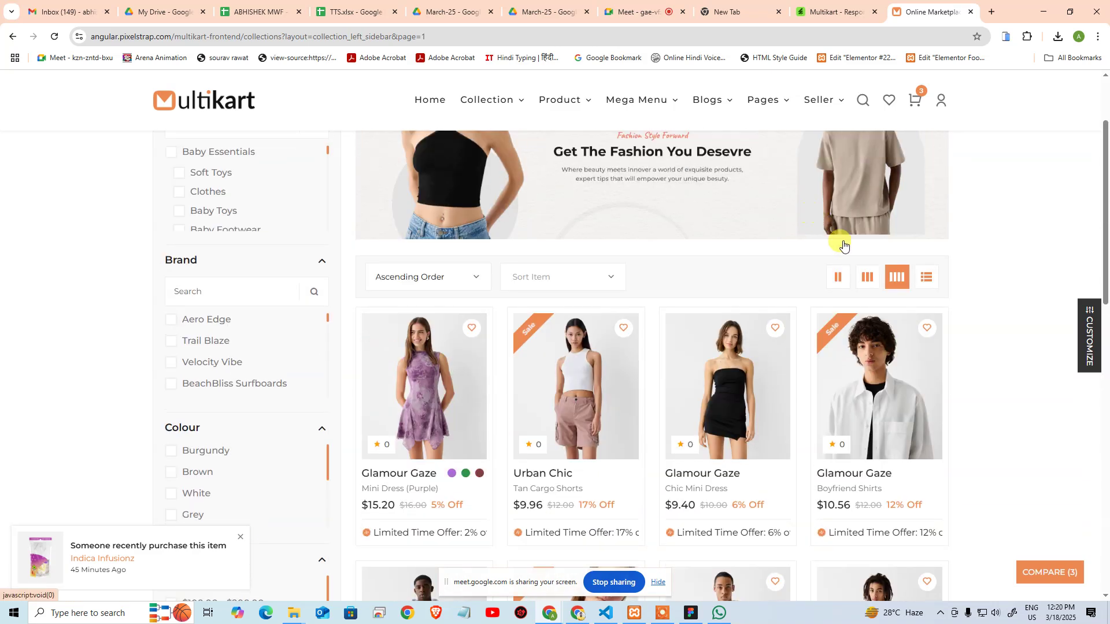
# Compare the three-column grid with the list view and leave the collection in the two-column grid
pyautogui.click(867, 277)
pyautogui.scroll(-3, 835, 329)
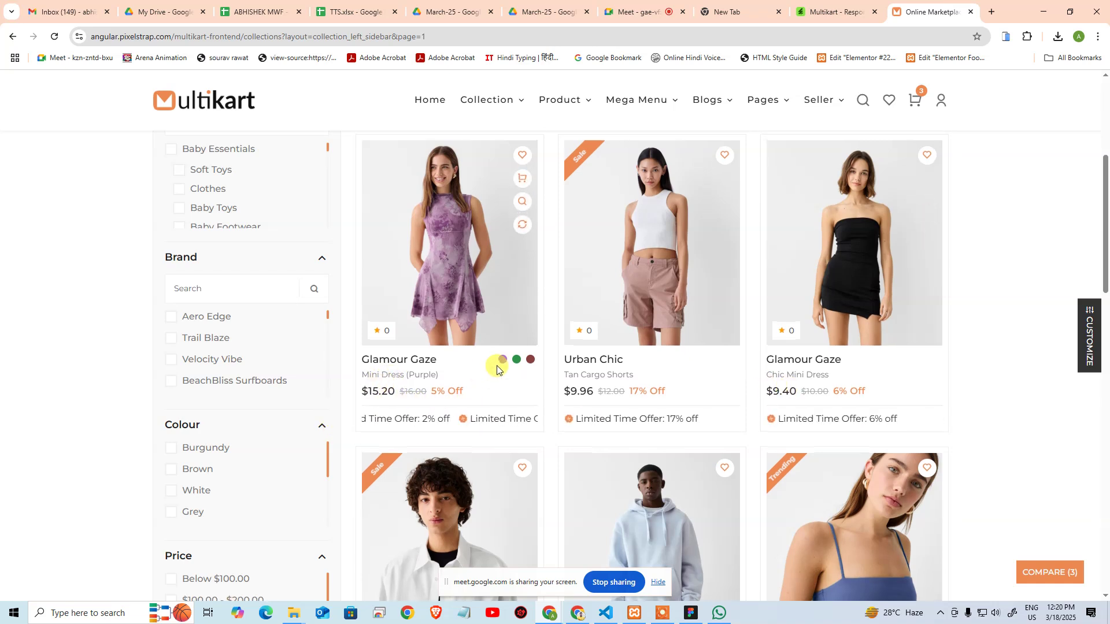
pyautogui.scroll(1, 496, 367)
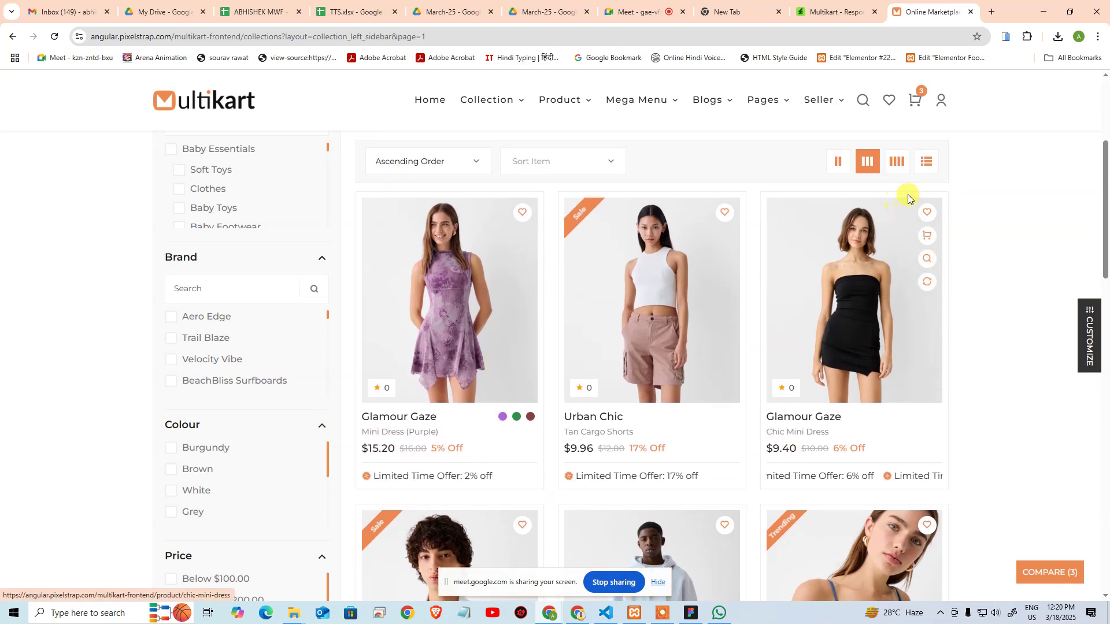
pyautogui.click(925, 167)
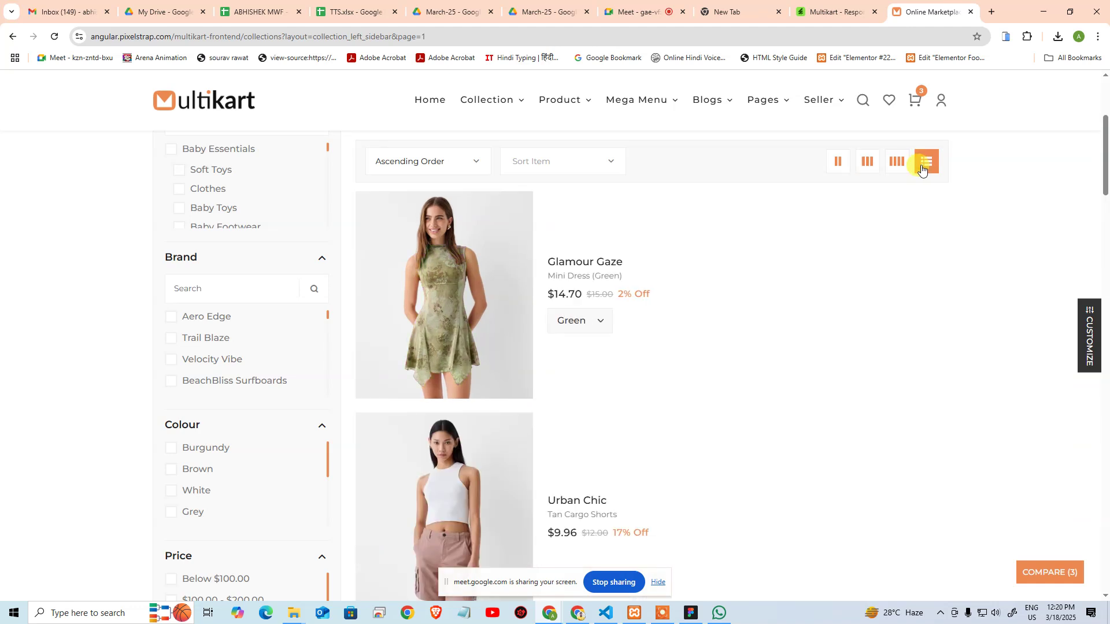
pyautogui.click(853, 167)
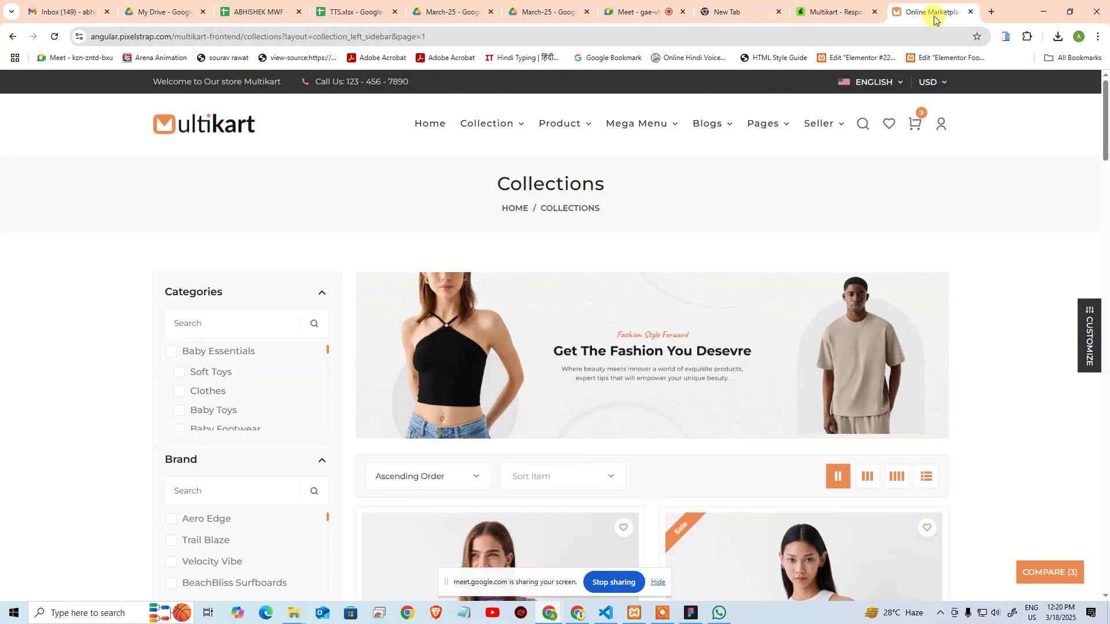
# Open the blinkit.com website in a new browser tab
pyautogui.click(992, 12)
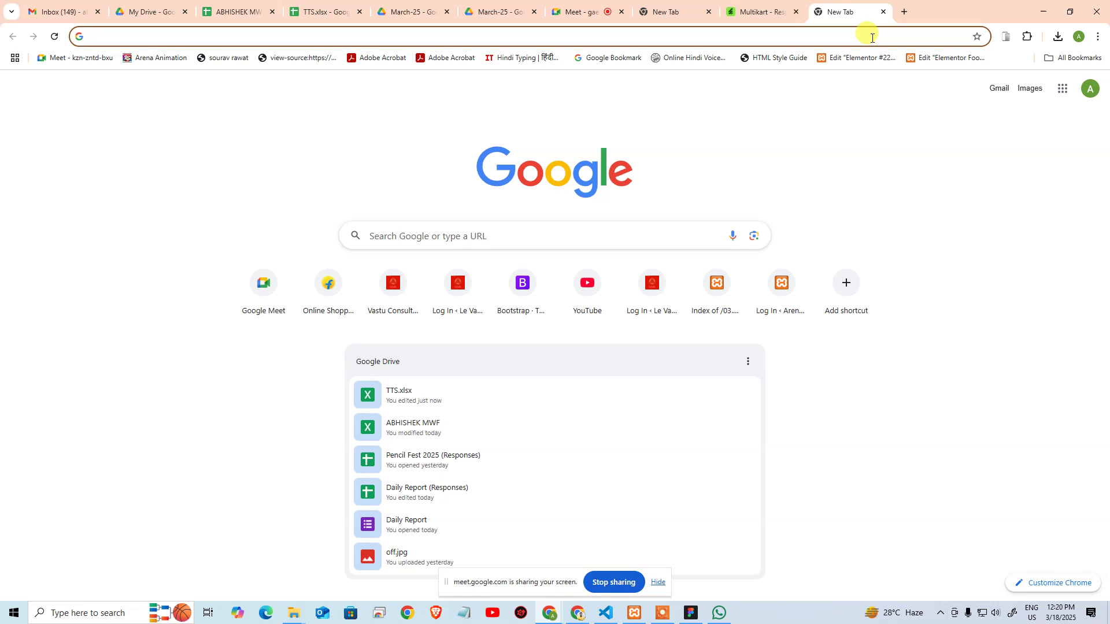
pyautogui.write('blinkit')
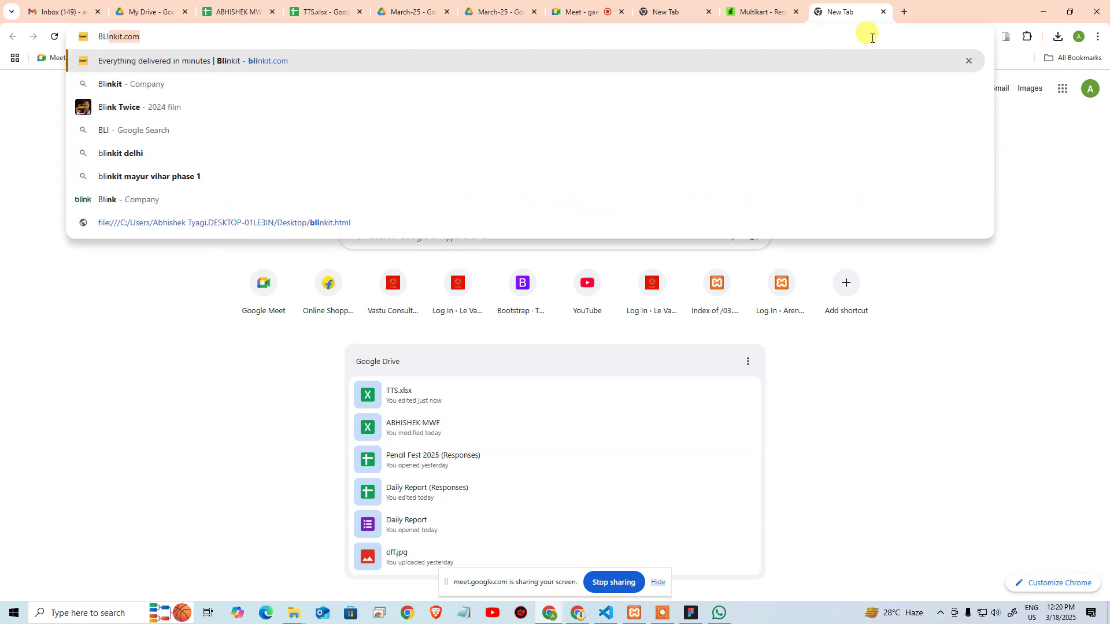
pyautogui.press('Return')
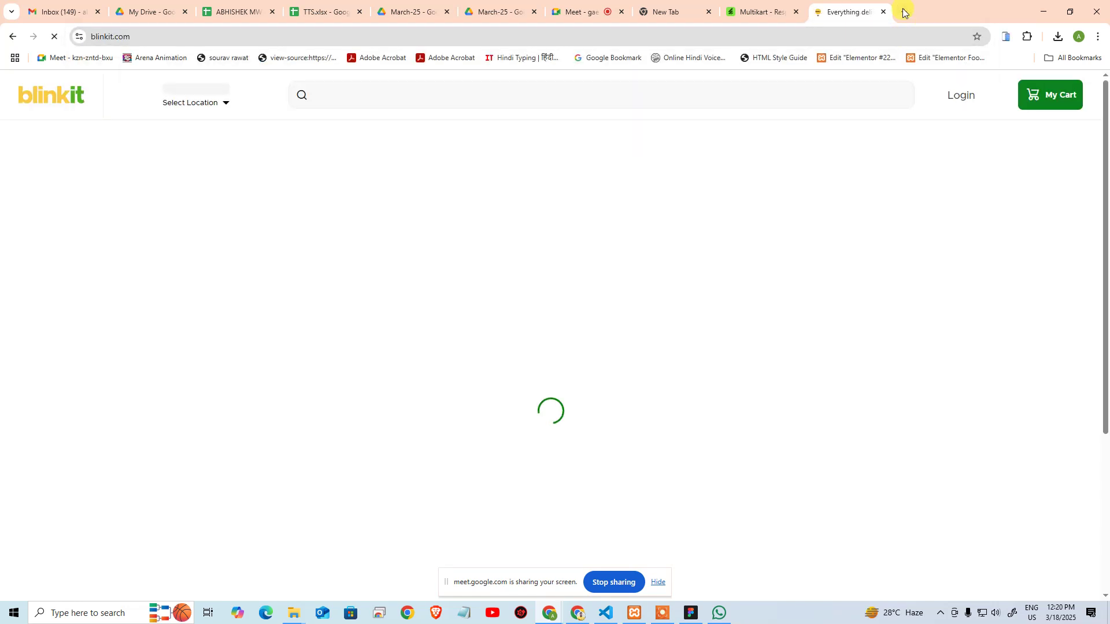
# Search Google for ZEPTO in another new browser tab
pyautogui.click(904, 12)
pyautogui.write('ZEPTO')
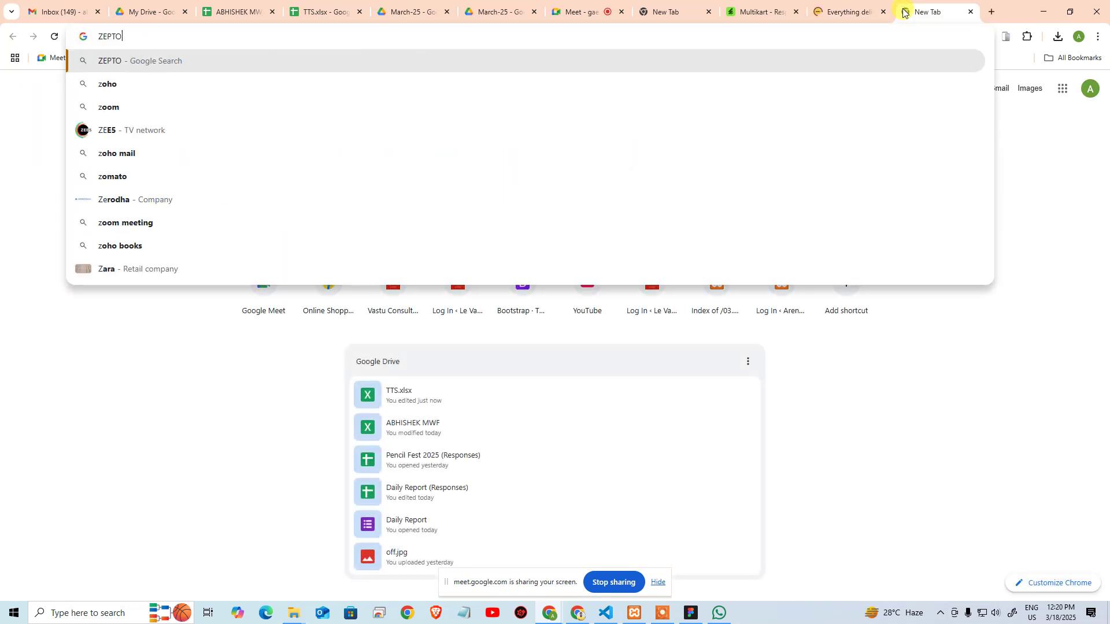
pyautogui.press('Return')
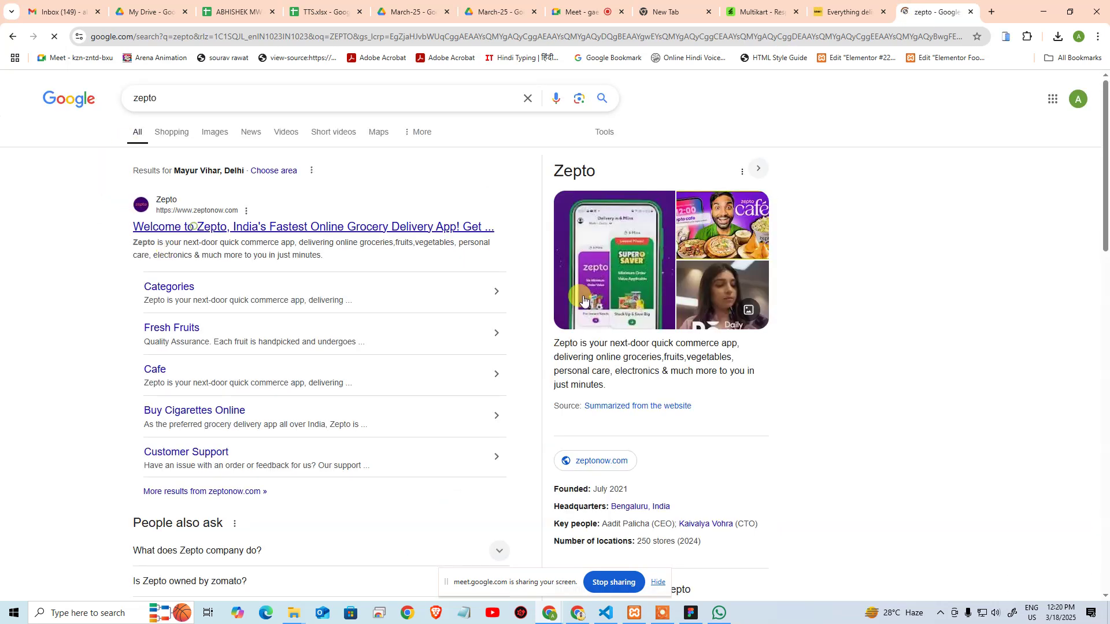
# Open the Zepto website from the search results and examine the homepage's product and category rows
pyautogui.click(191, 228)
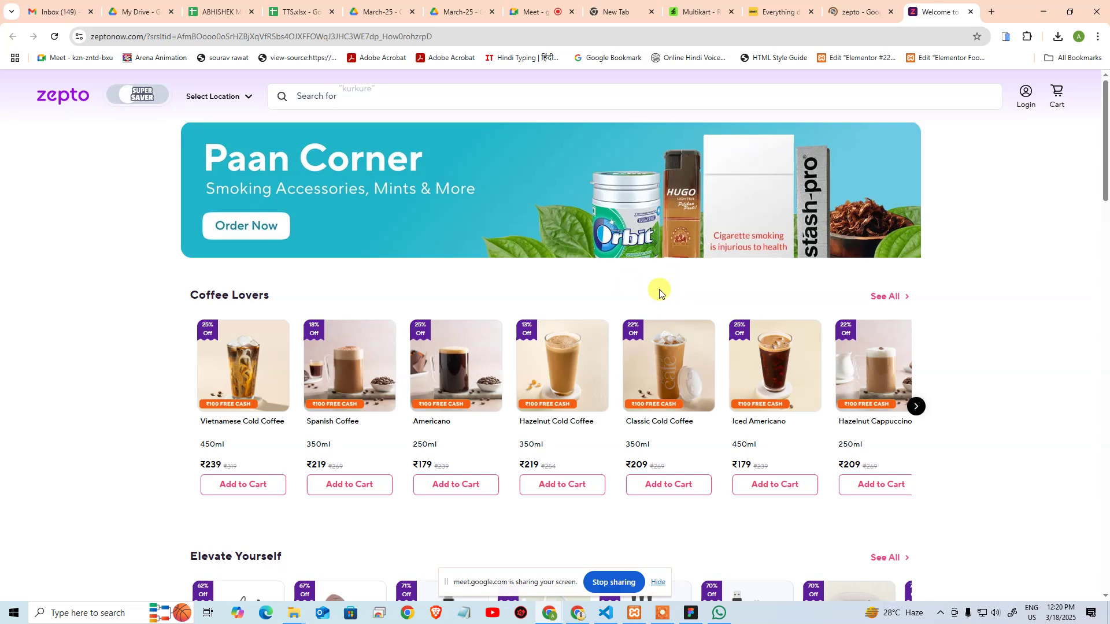
pyautogui.scroll(-7, 734, 307)
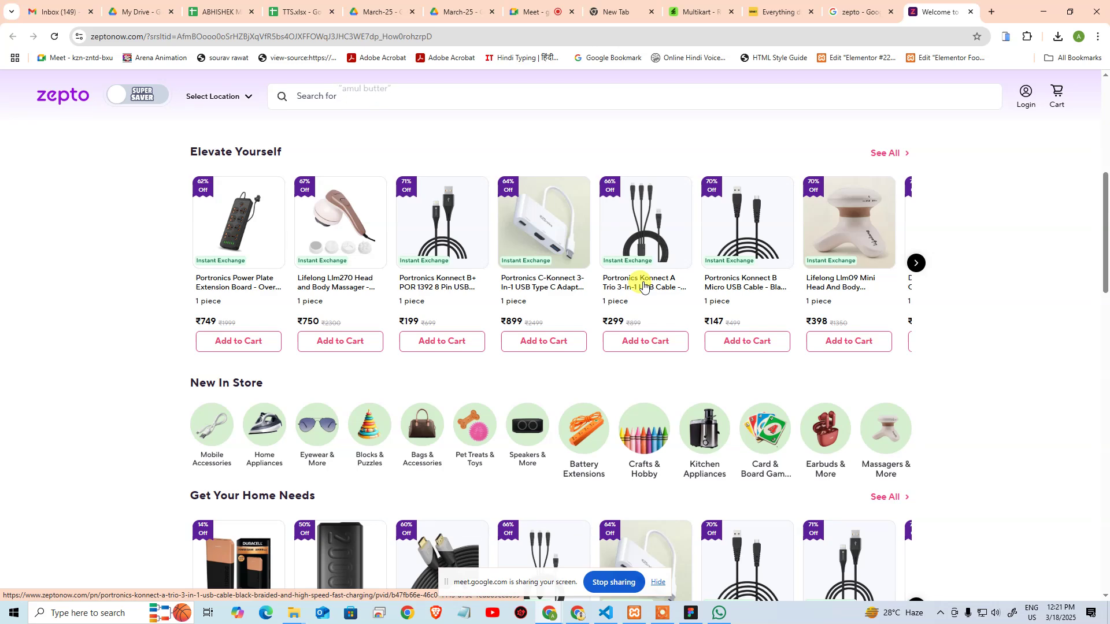
pyautogui.scroll(-5, 624, 318)
pyautogui.scroll(7, 636, 341)
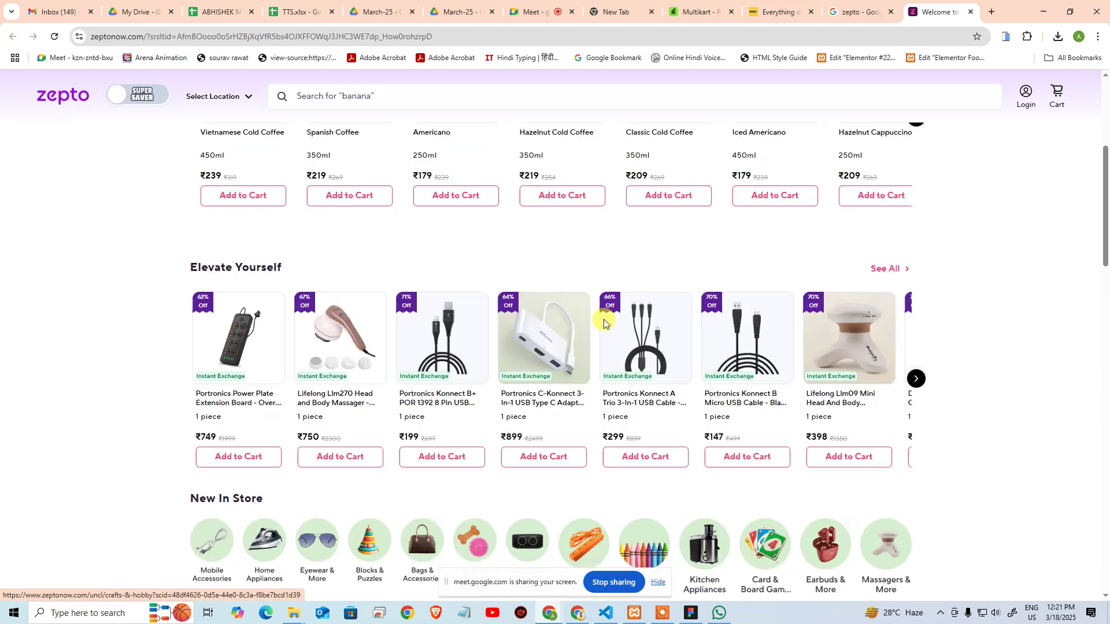
pyautogui.scroll(-1, 695, 343)
pyautogui.scroll(-5, 399, 341)
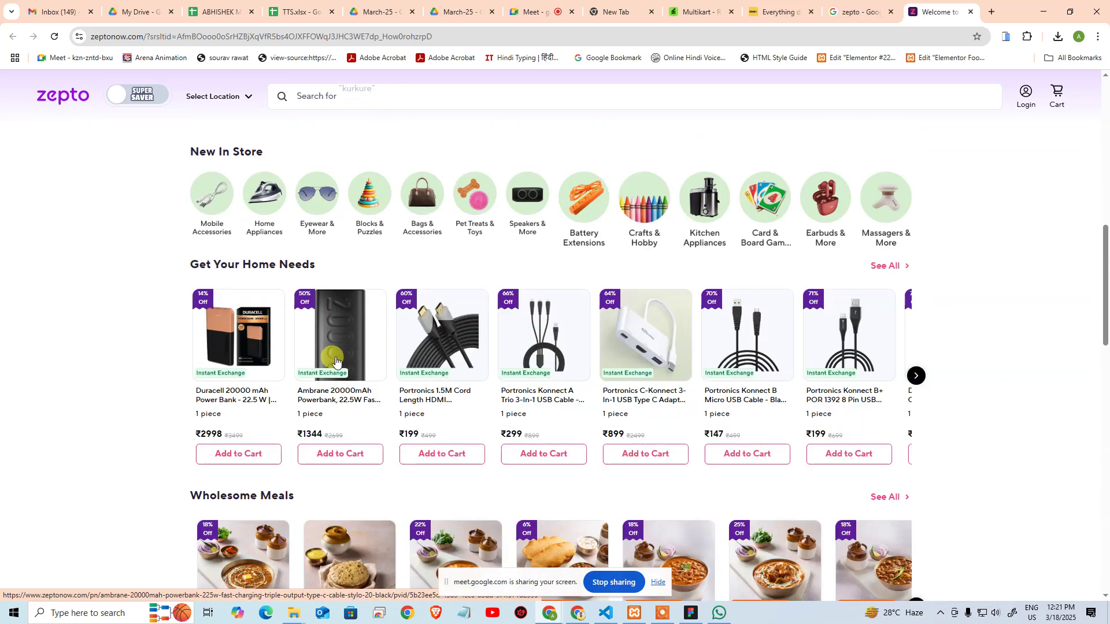
pyautogui.scroll(-4, 428, 357)
pyautogui.scroll(4, 438, 356)
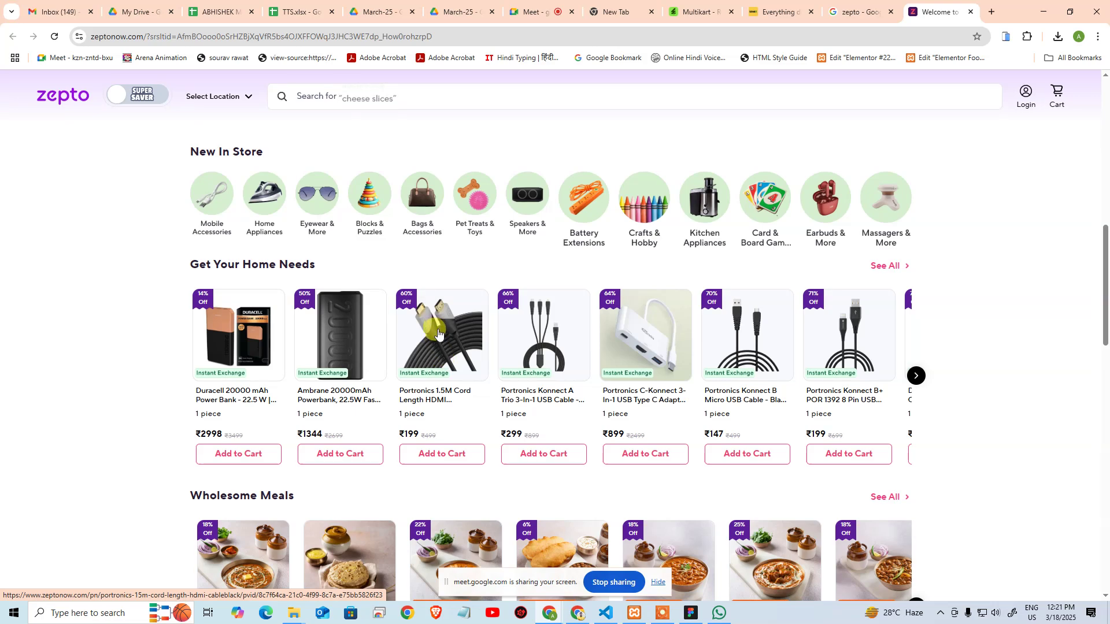
pyautogui.scroll(7, 439, 333)
pyautogui.scroll(-8, 438, 332)
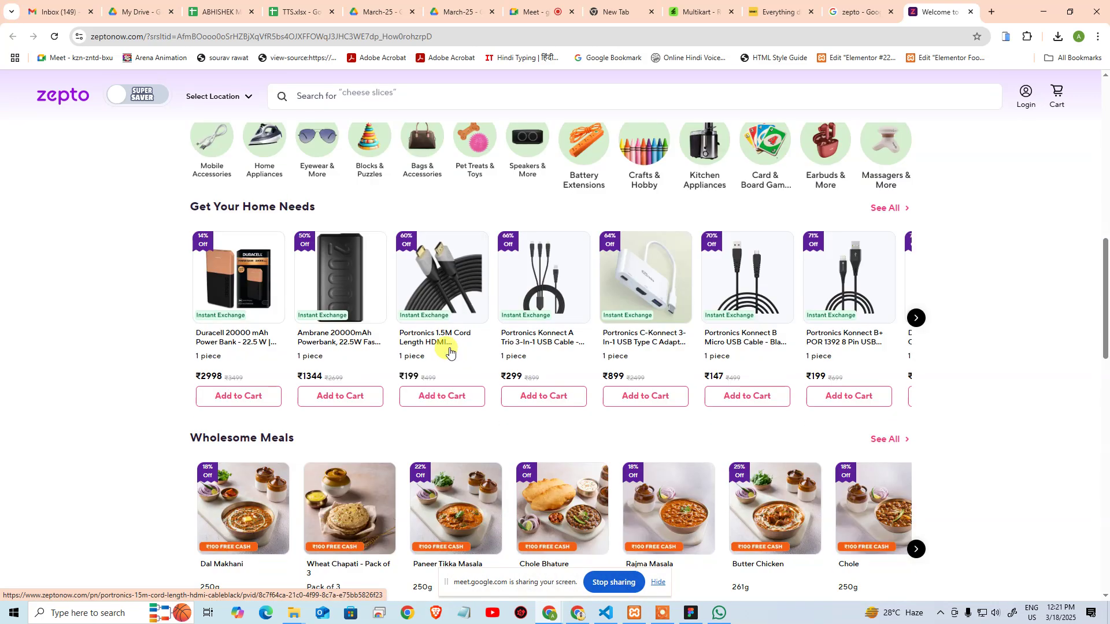
# Open the Portronics 1.5M HDMI cable product page, check its layout in a narrowed browser window, and restore the full window size
pyautogui.click(447, 285)
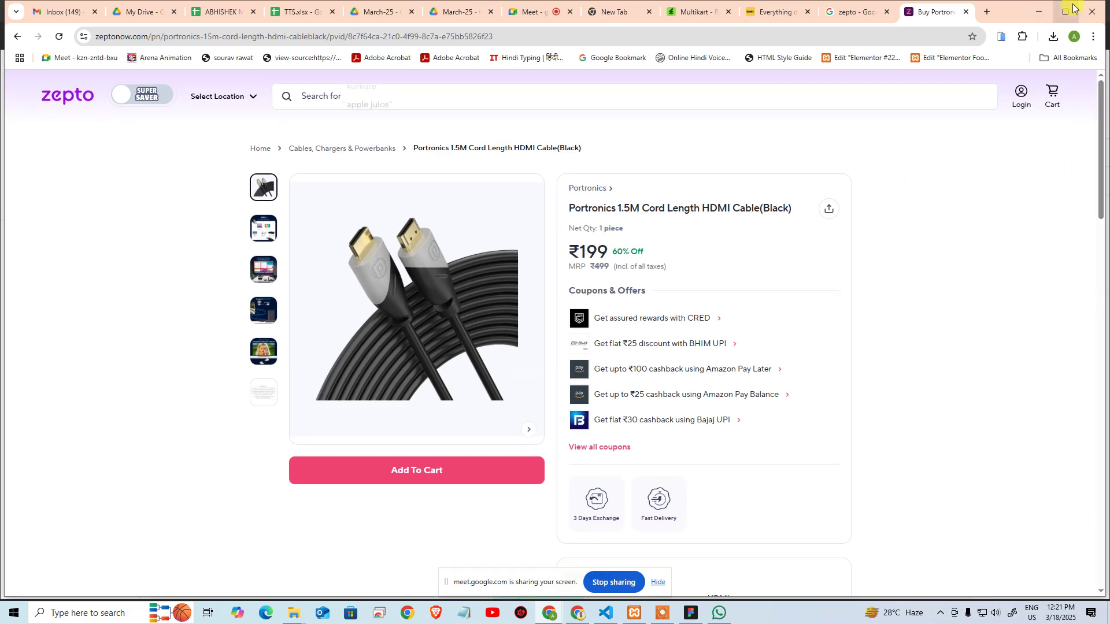
pyautogui.click(1066, 11)
pyautogui.click(1062, 15)
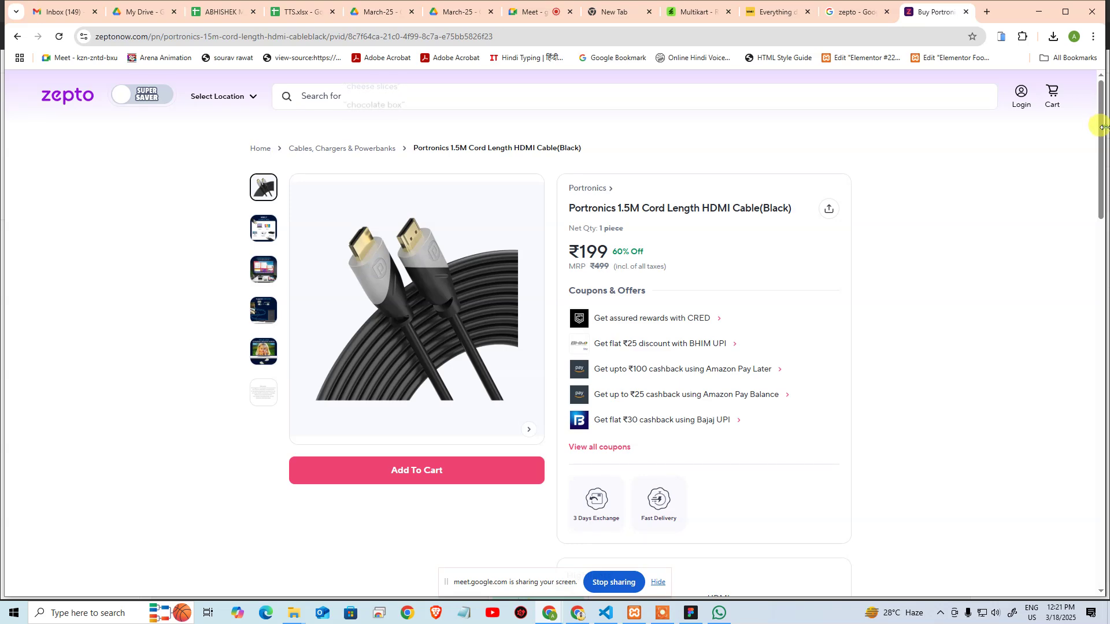
pyautogui.moveTo(1103, 168); pyautogui.dragTo(871, 252)
pyautogui.moveTo(638, 257); pyautogui.dragTo(924, 288)
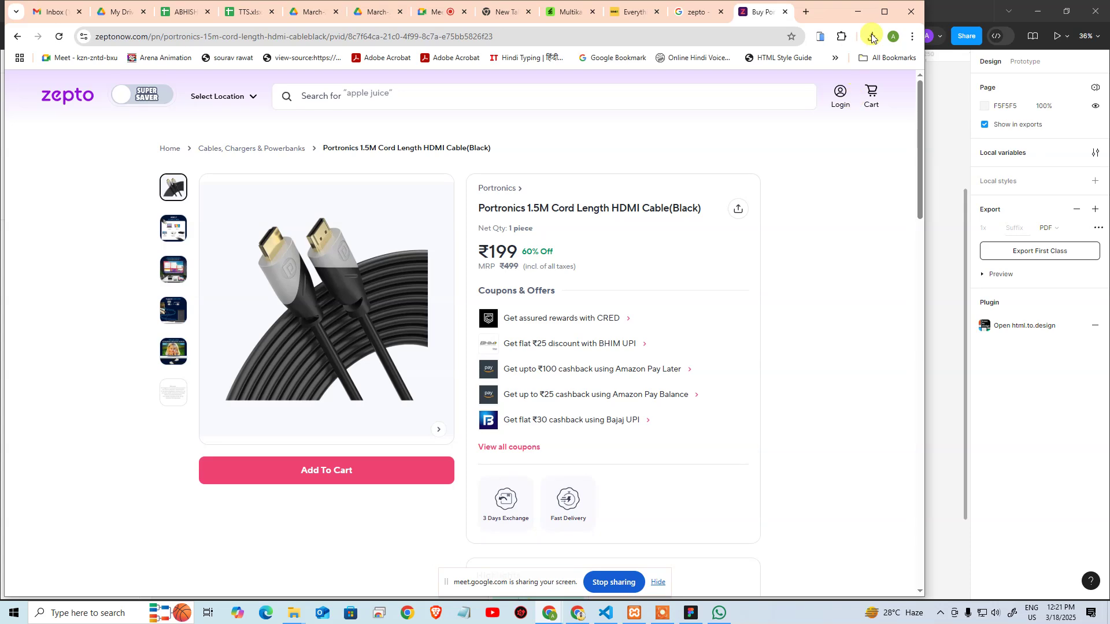
pyautogui.click(884, 12)
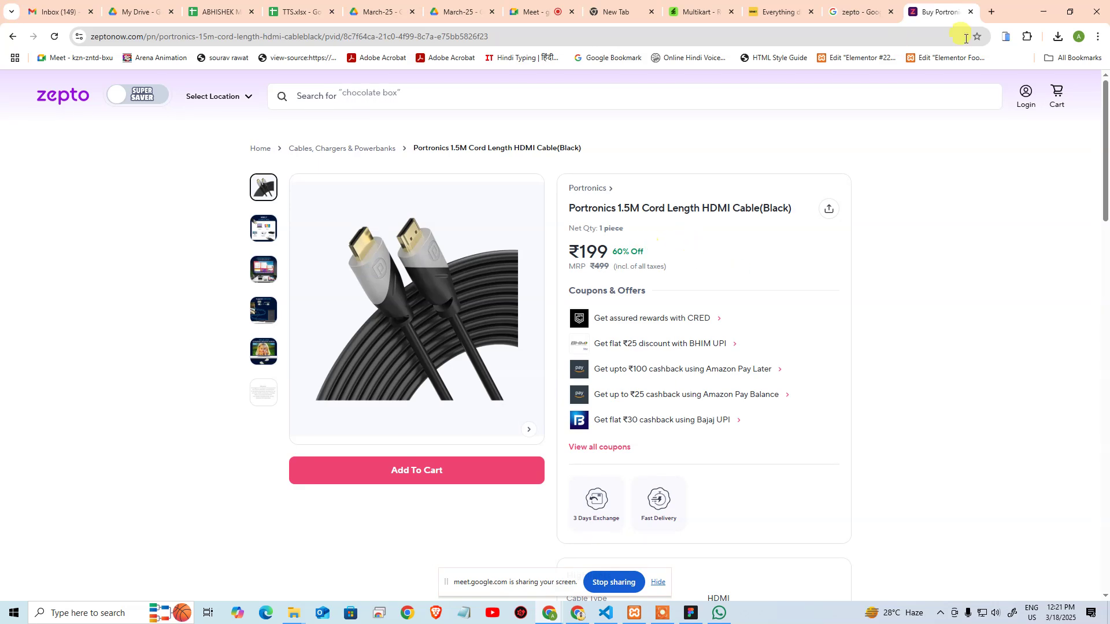
# Open the Zepto homepage in a new tab and narrow the browser window to about phone width
pyautogui.middleClick(81, 102)
pyautogui.click(932, 12)
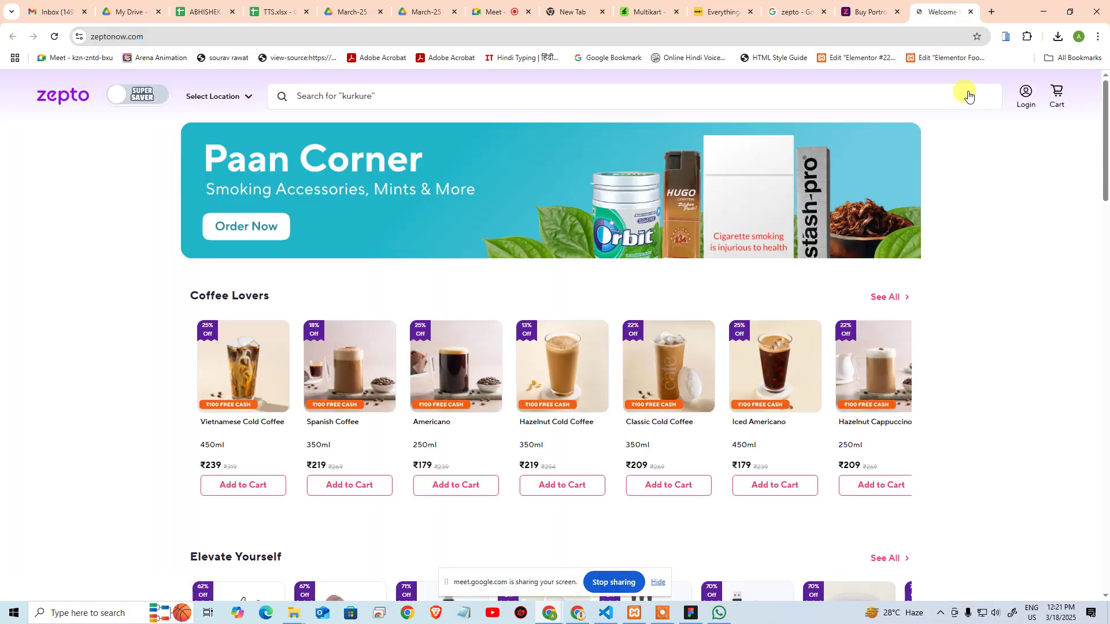
pyautogui.hotkey('alt', 'Tab')
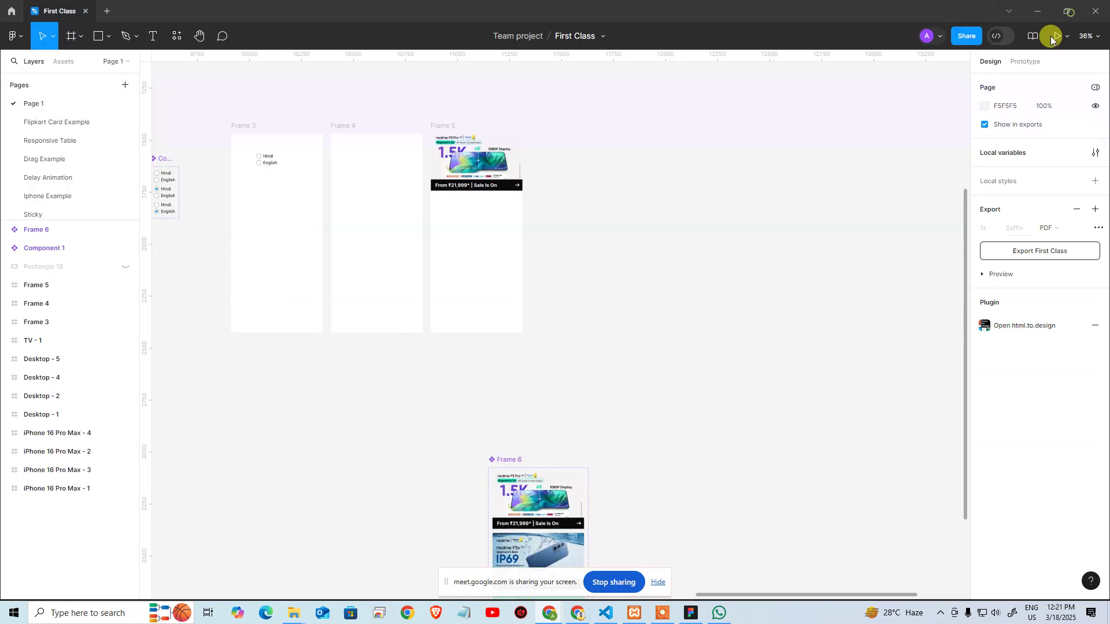
pyautogui.hotkey('alt', 'Tab')
pyautogui.moveTo(927, 312); pyautogui.dragTo(237, 271)
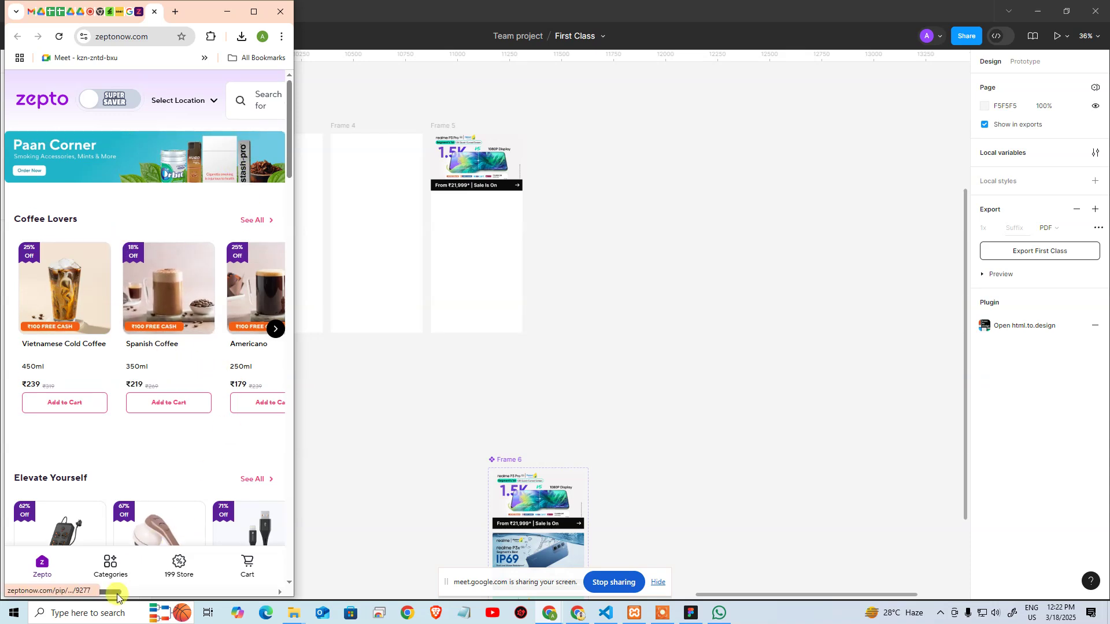
# Examine how the narrowed Zepto homepage's rows overflow horizontally, including the New In Store categories
pyautogui.moveTo(109, 592); pyautogui.dragTo(32, 589)
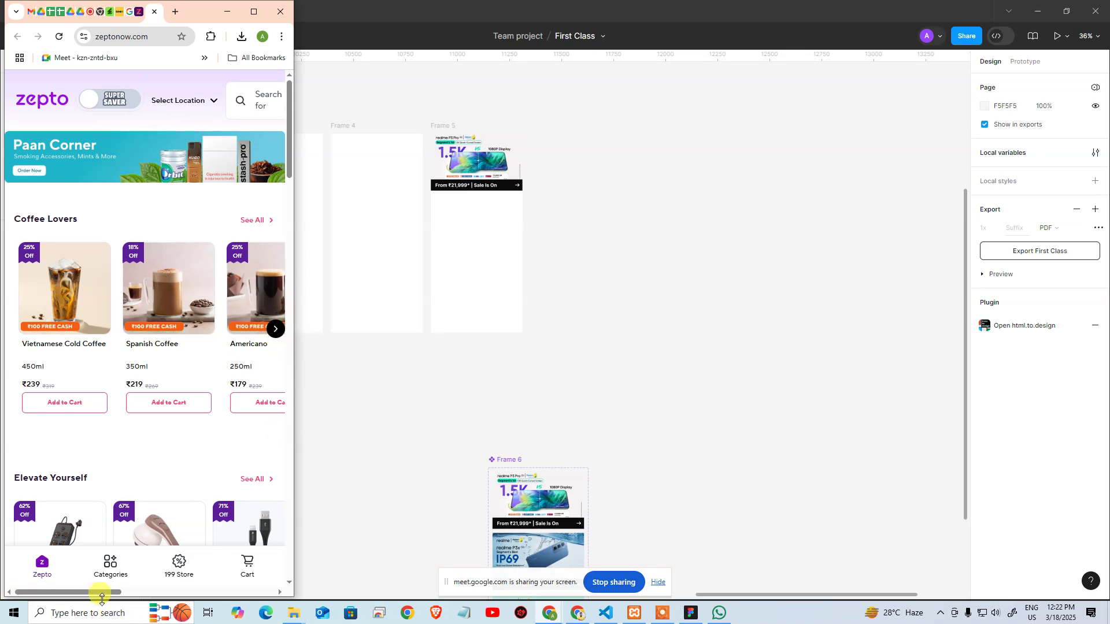
pyautogui.moveTo(104, 595); pyautogui.dragTo(263, 592)
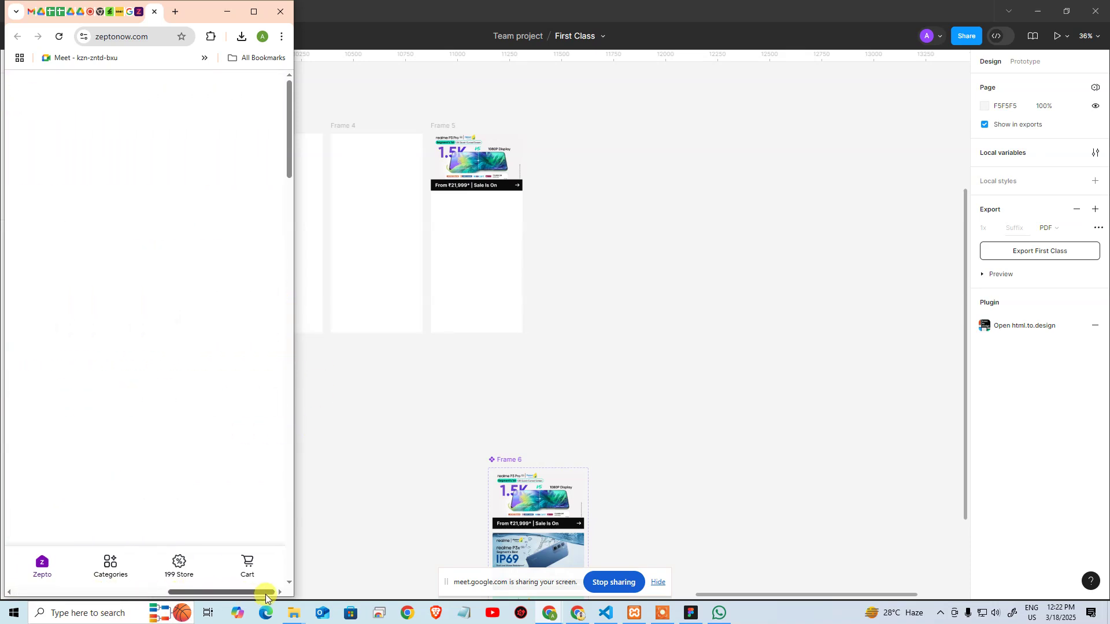
pyautogui.scroll(-10, 211, 359)
pyautogui.scroll(5, 211, 347)
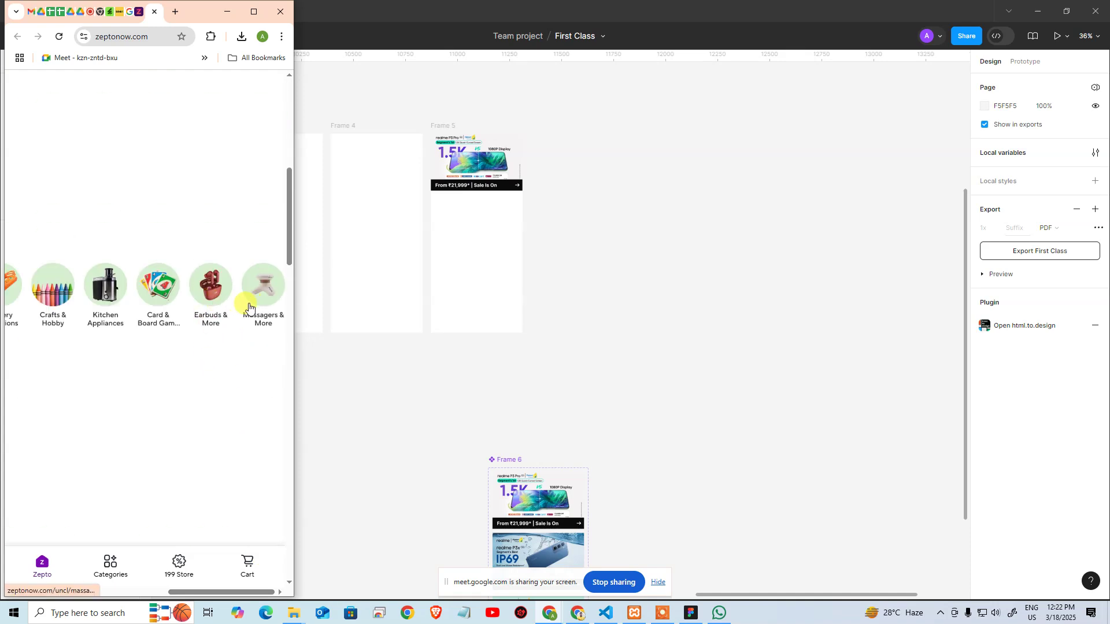
pyautogui.scroll(-10, 254, 379)
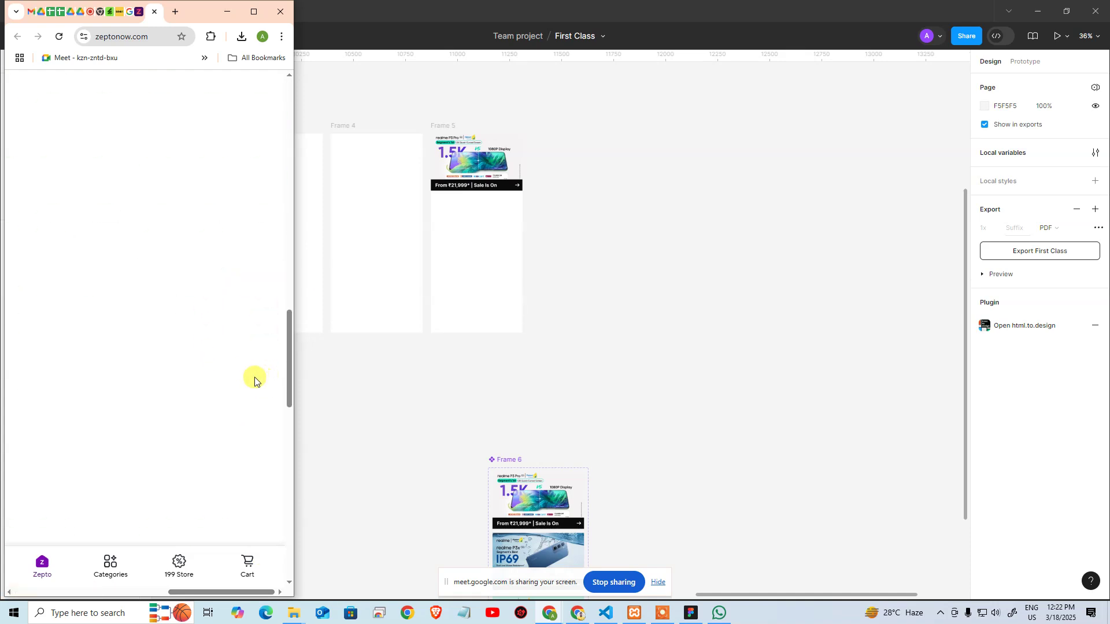
pyautogui.scroll(10, 220, 361)
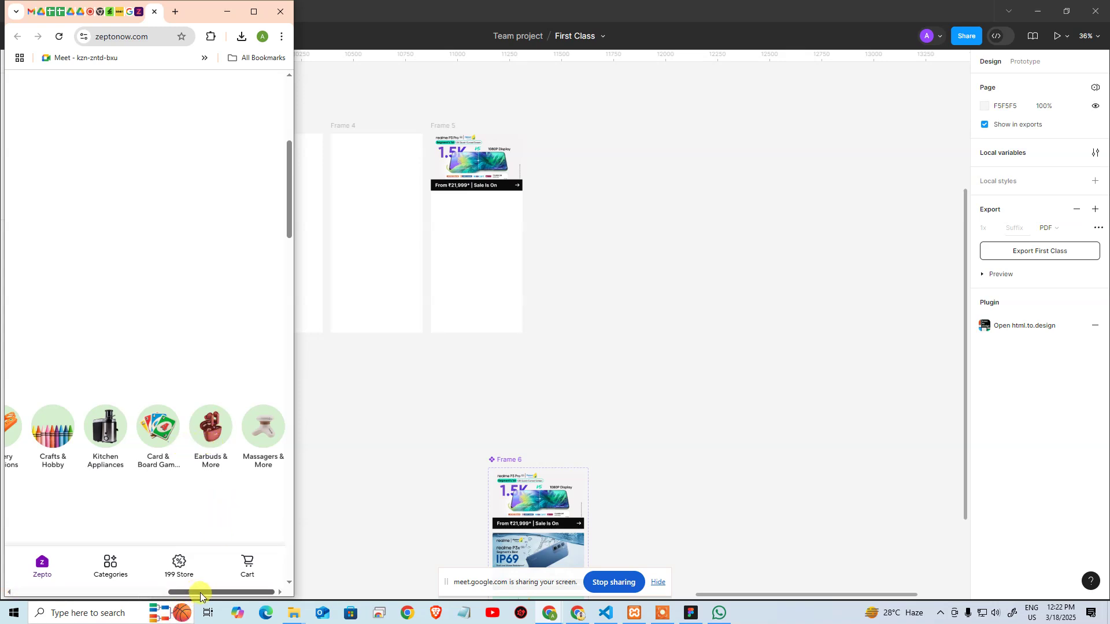
pyautogui.moveTo(201, 596); pyautogui.dragTo(18, 589)
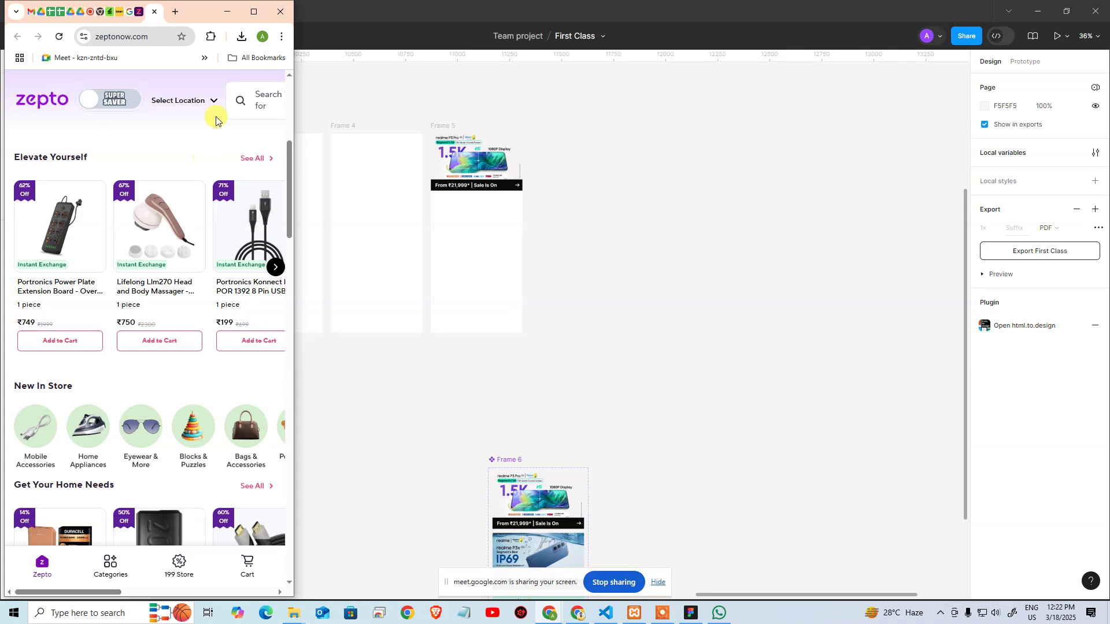
# Restore the browser to full size and review the Zepto homepage rows at desktop width
pyautogui.click(254, 12)
pyautogui.scroll(-2, 327, 399)
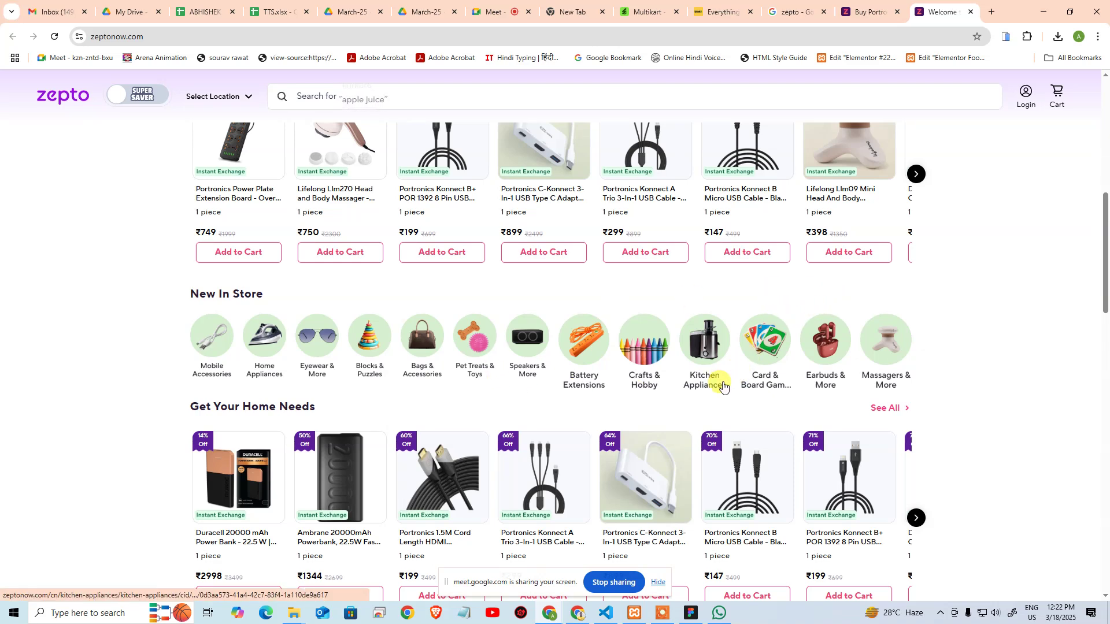
pyautogui.scroll(2, 726, 382)
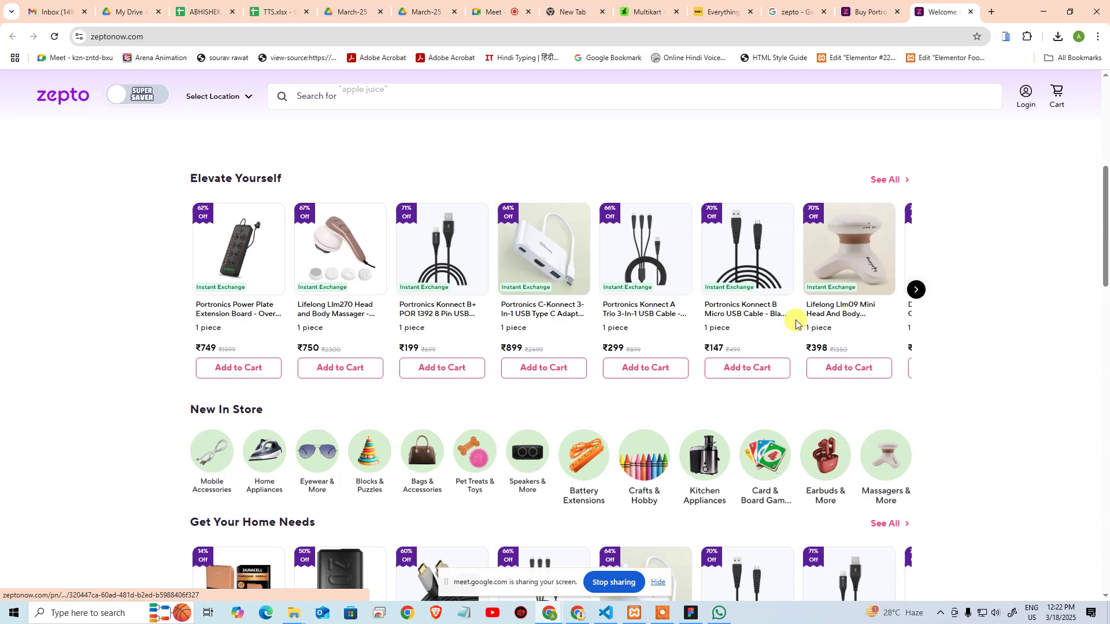
pyautogui.scroll(6, 797, 318)
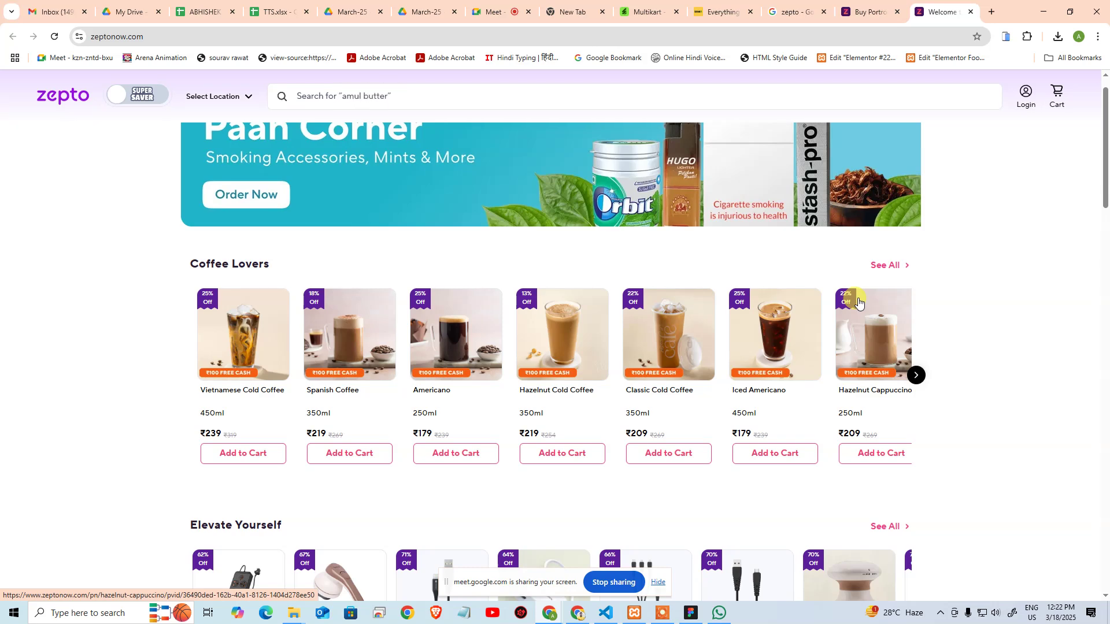
# Return to the HDMI cable product page and capture a screenshot of its product image and details area
pyautogui.click(878, 16)
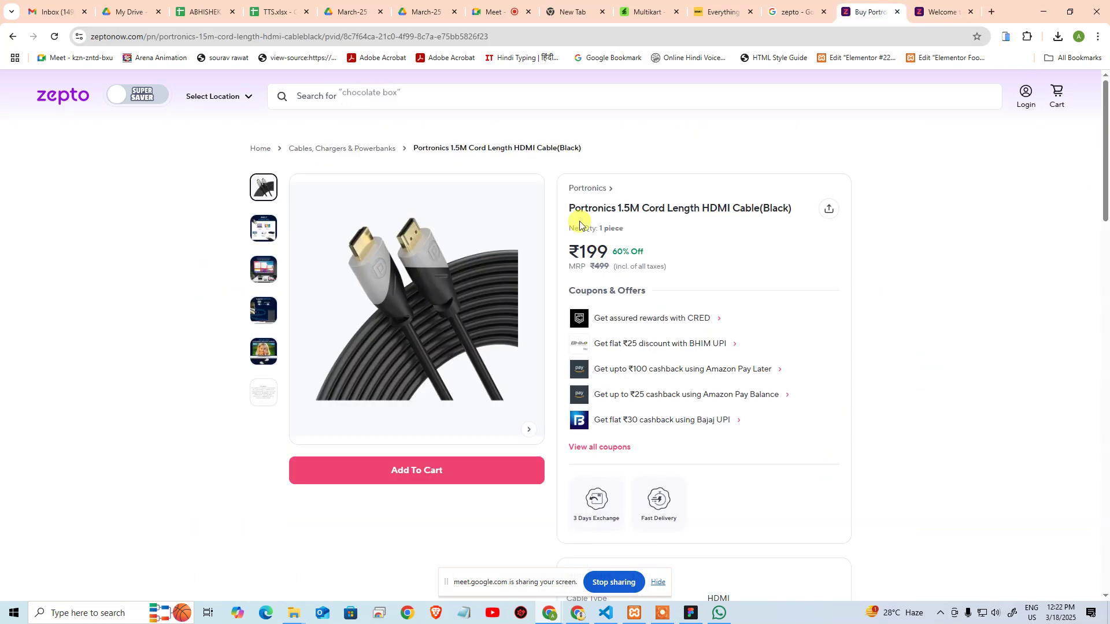
pyautogui.scroll(-2, 812, 322)
pyautogui.scroll(2, 812, 322)
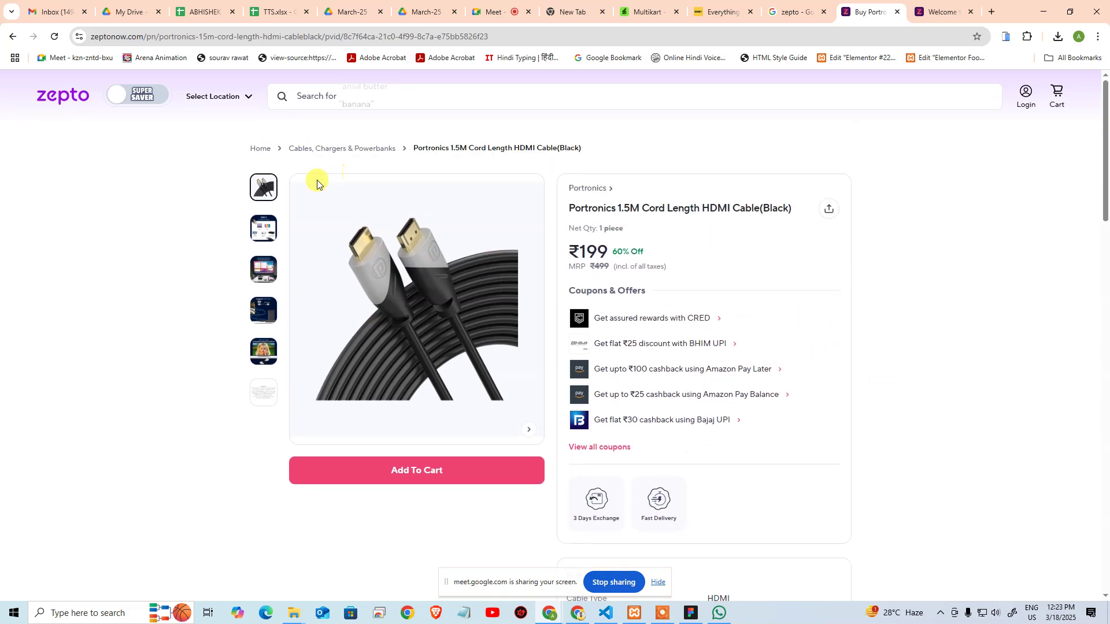
pyautogui.press('shift+super+s')
pyautogui.moveTo(224, 156); pyautogui.dragTo(888, 555)
pyautogui.press('super+shift+s')
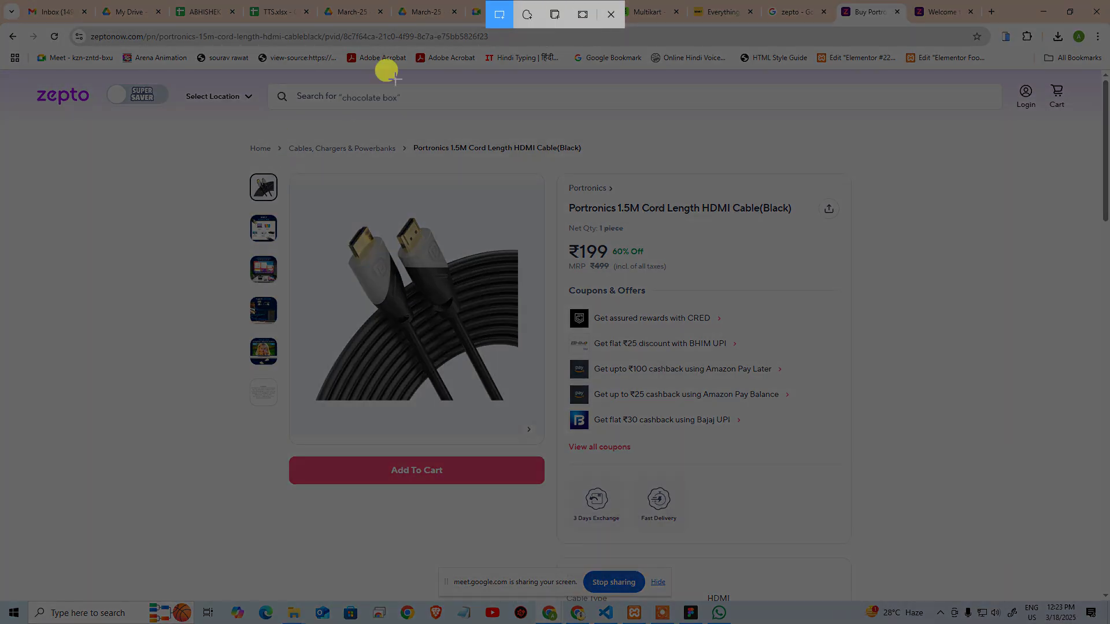
pyautogui.moveTo(177, 132); pyautogui.dragTo(912, 555)
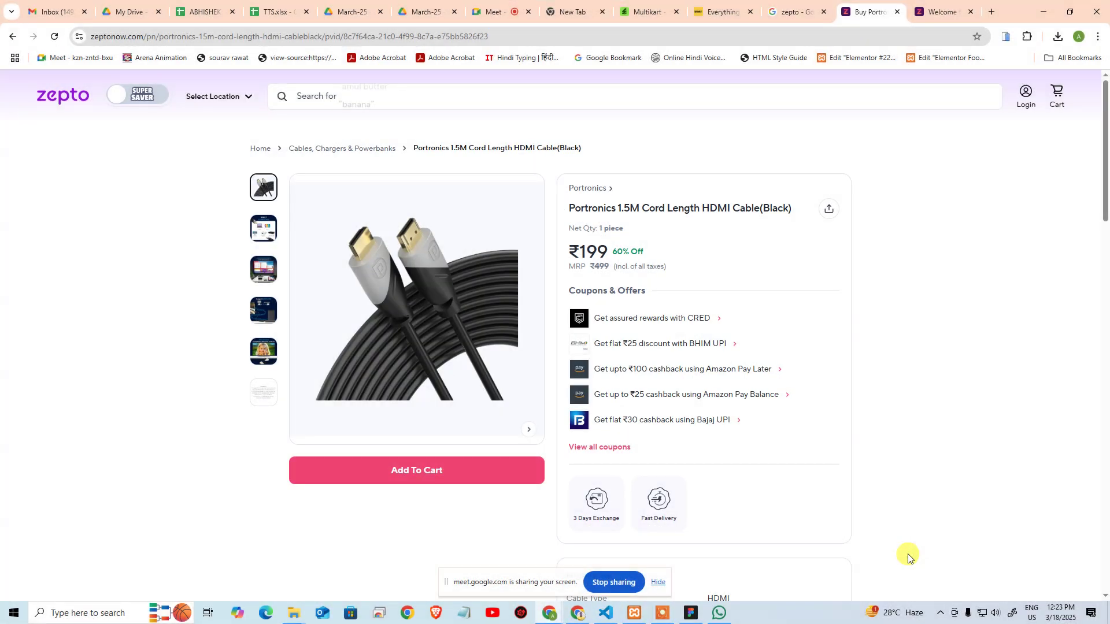
# Switch to Figma and paste the product page screenshot onto an empty area of Page 1 in First Class
pyautogui.click(691, 613)
pyautogui.hscroll(10, 768, 349)
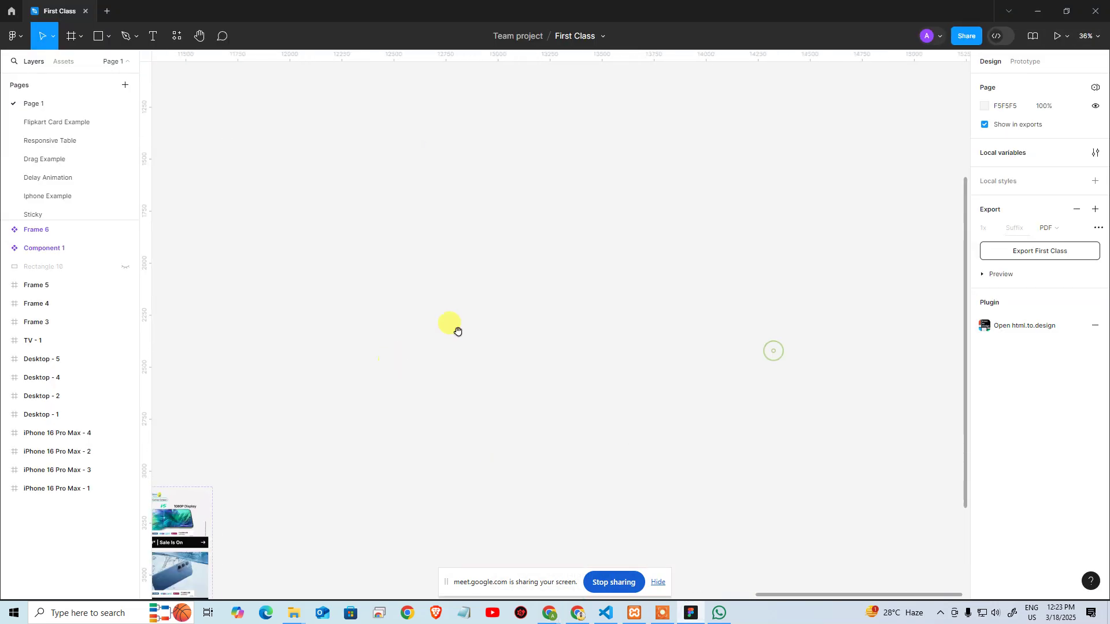
pyautogui.hotkey('ctrl', 'v')
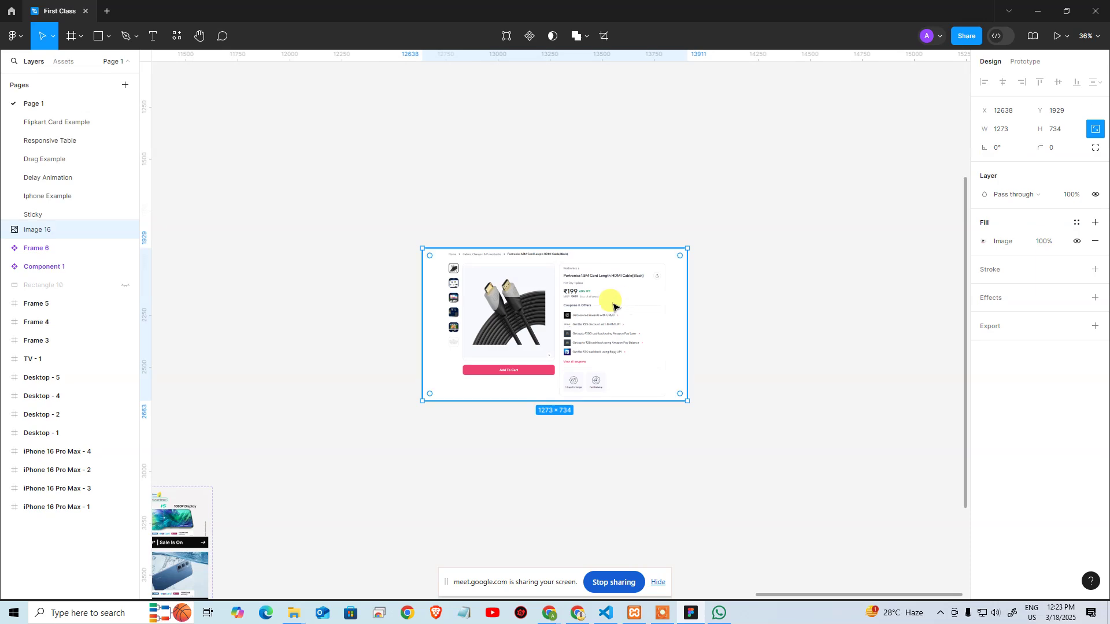
pyautogui.moveTo(612, 300); pyautogui.dragTo(656, 270)
pyautogui.click(664, 389)
pyautogui.click(664, 298)
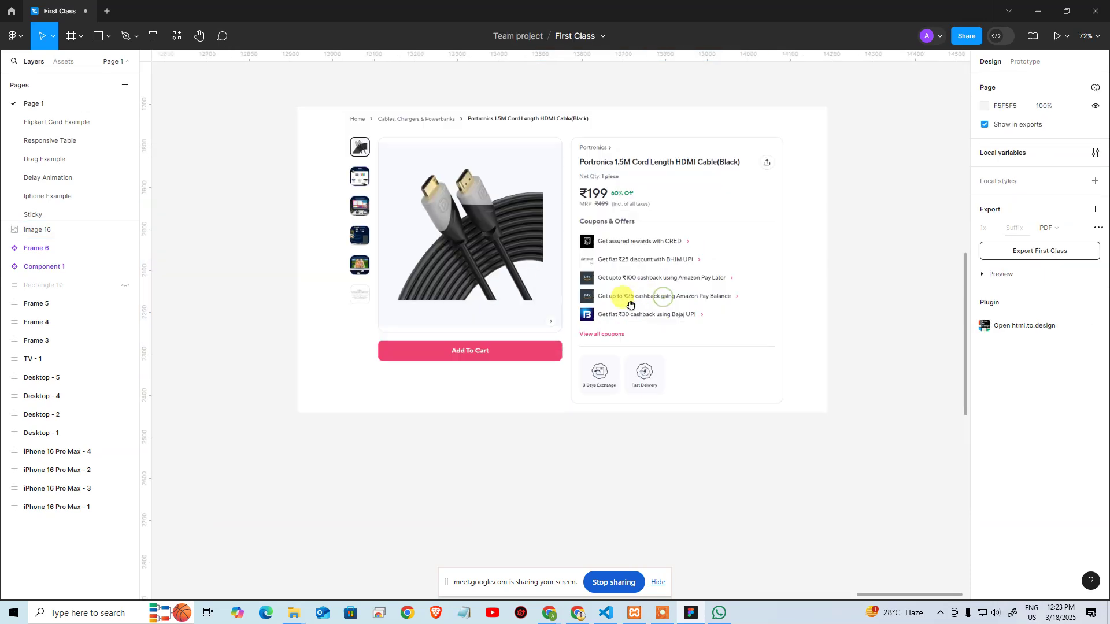
pyautogui.click(627, 311)
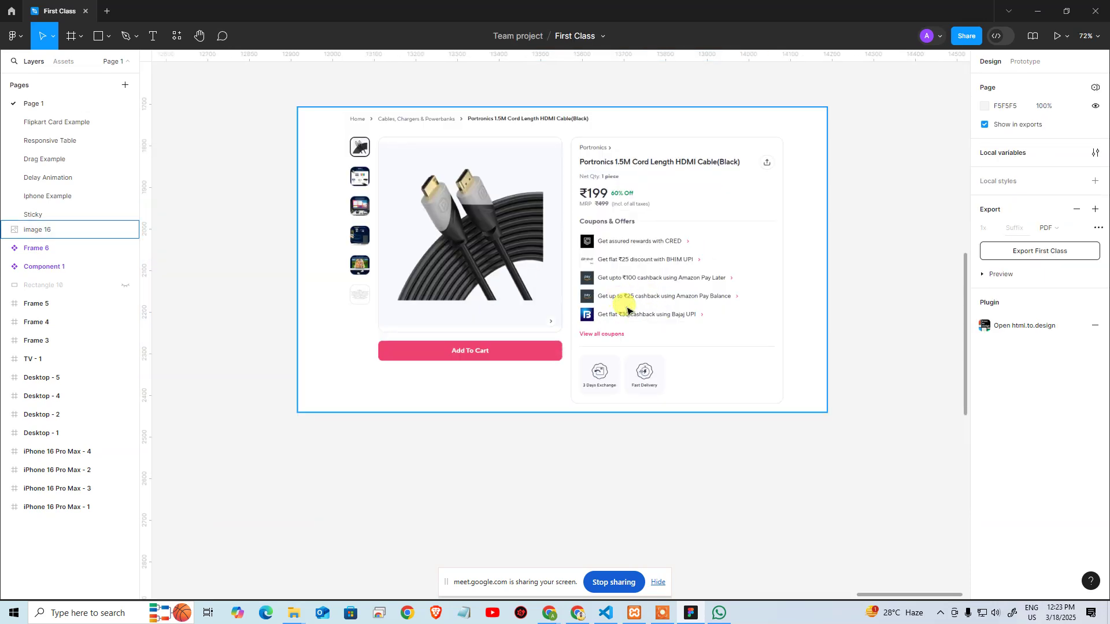
# Close the HDMI cable product page's tab in Chrome and return to Figma
pyautogui.hotkey('alt', 'Tab')
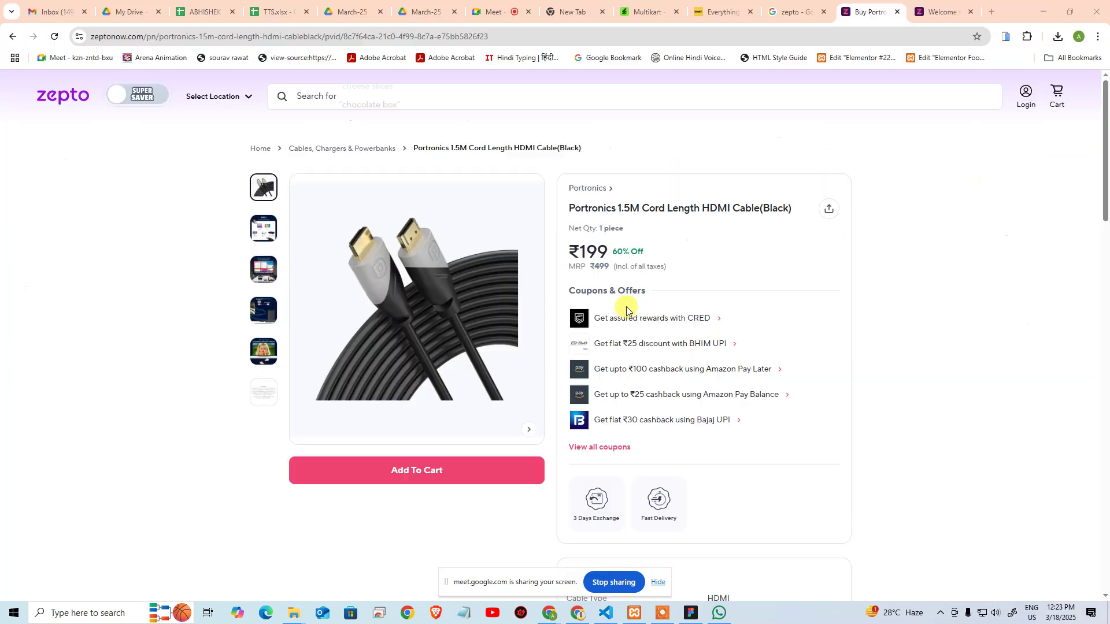
pyautogui.middleClick(867, 12)
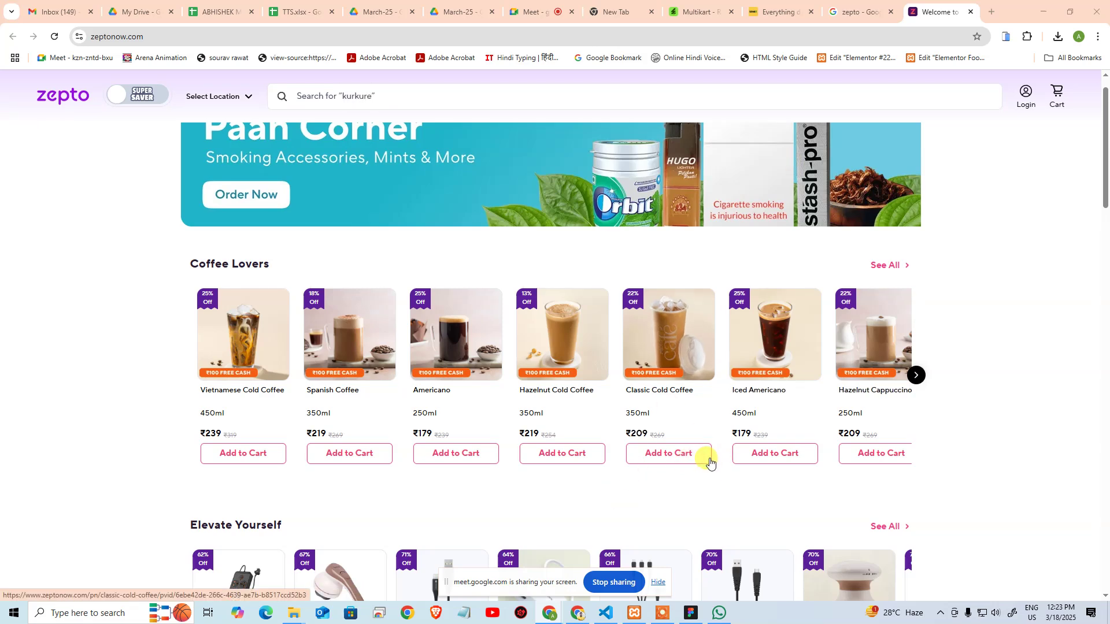
pyautogui.click(690, 613)
# Create a MacBook Pro 16" desktop frame on Page 1
pyautogui.moveTo(543, 386); pyautogui.dragTo(615, 302)
pyautogui.moveTo(587, 355); pyautogui.dragTo(569, 291)
pyautogui.click(197, 266)
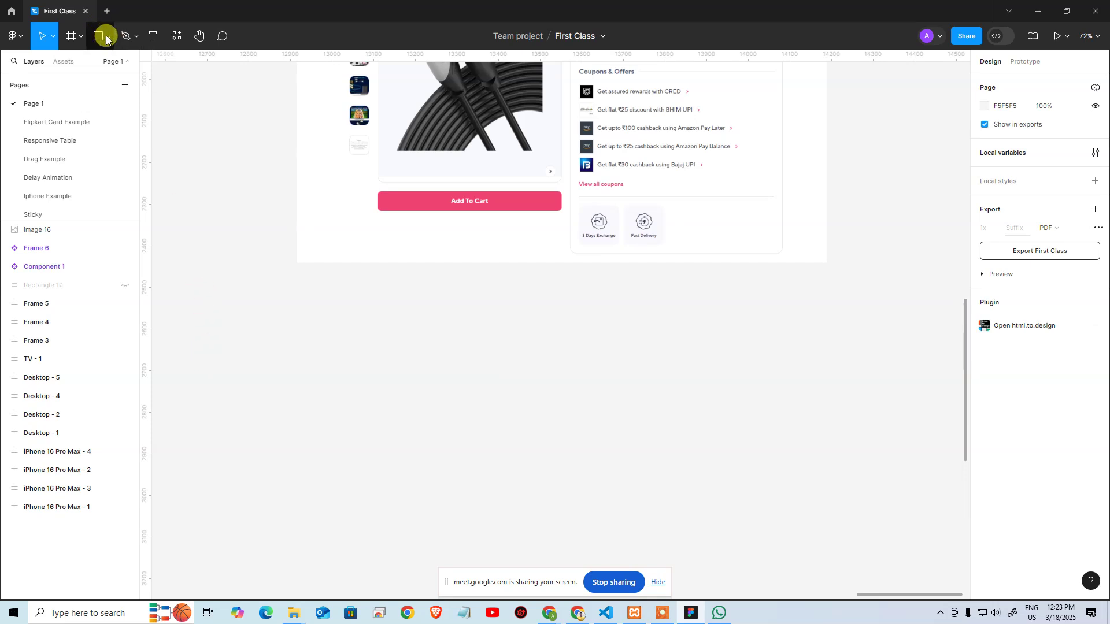
pyautogui.click(107, 37)
pyautogui.click(81, 36)
pyautogui.click(79, 59)
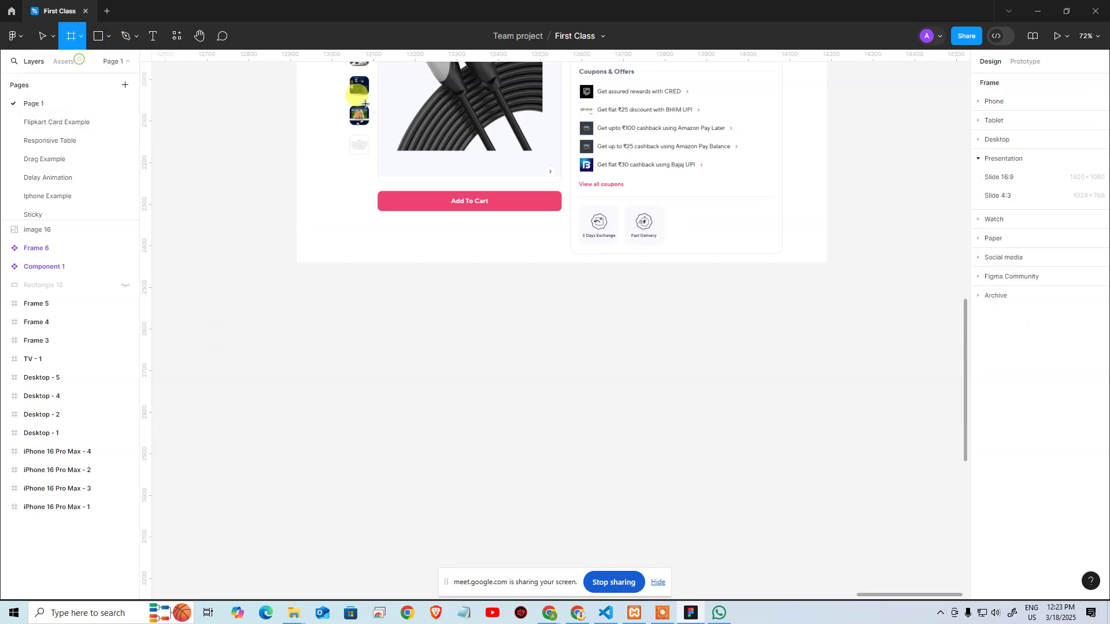
pyautogui.click(995, 143)
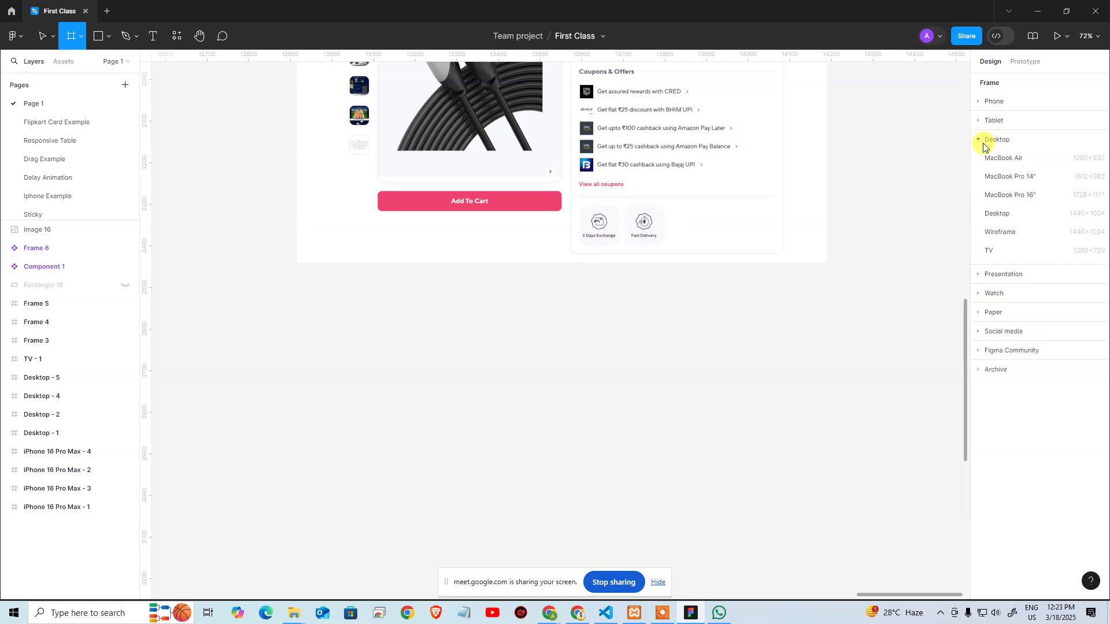
pyautogui.click(1017, 196)
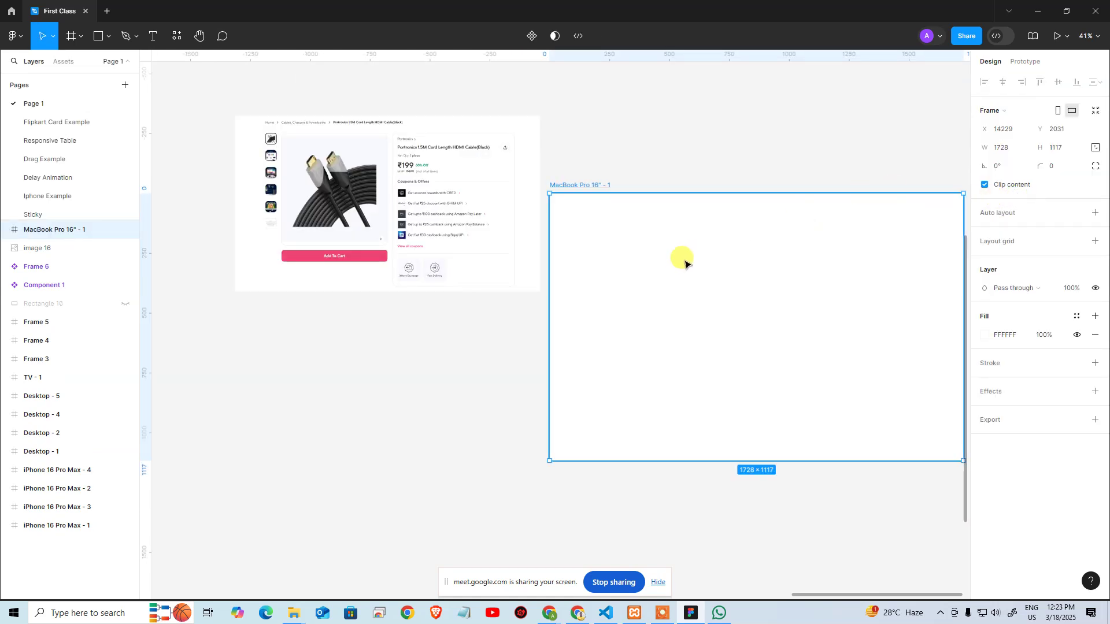
# Move the MacBook Pro 16" frame beside the product page screenshot, with their upper edges aligned
pyautogui.moveTo(686, 243); pyautogui.dragTo(576, 211)
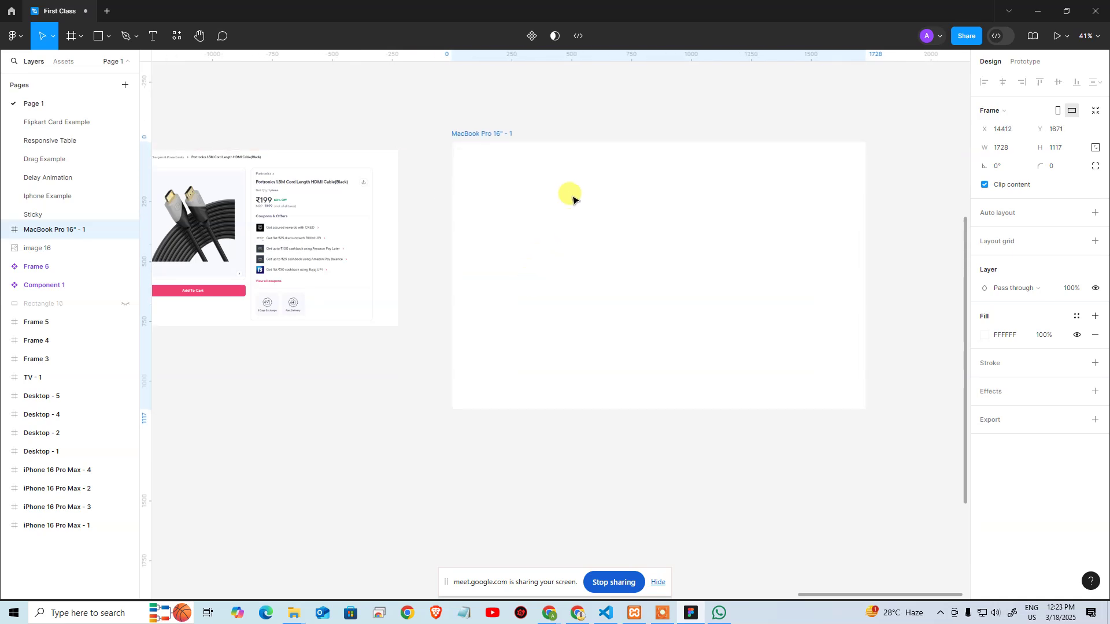
pyautogui.moveTo(358, 383); pyautogui.dragTo(534, 333)
pyautogui.click(396, 111)
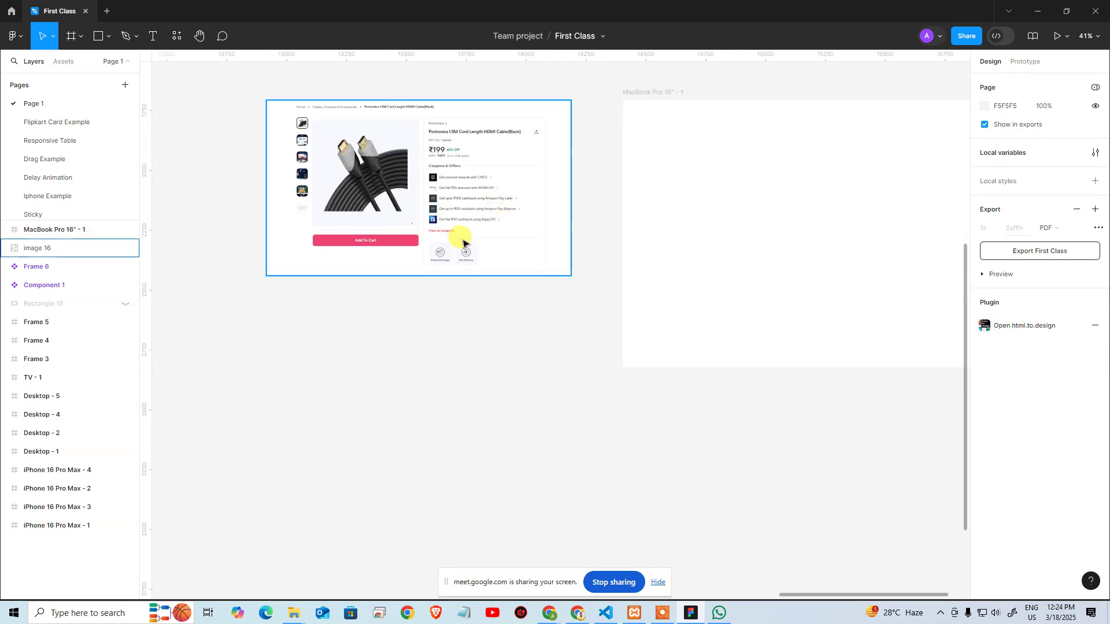
pyautogui.click(422, 392)
pyautogui.click(354, 218)
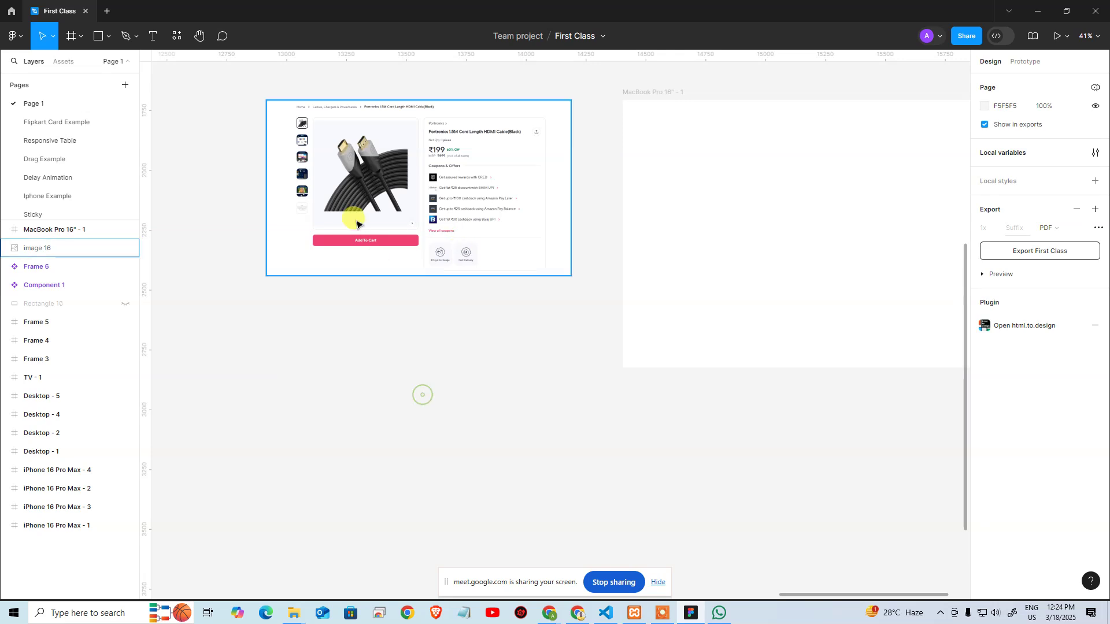
pyautogui.click(228, 263)
pyautogui.click(356, 269)
pyautogui.click(349, 292)
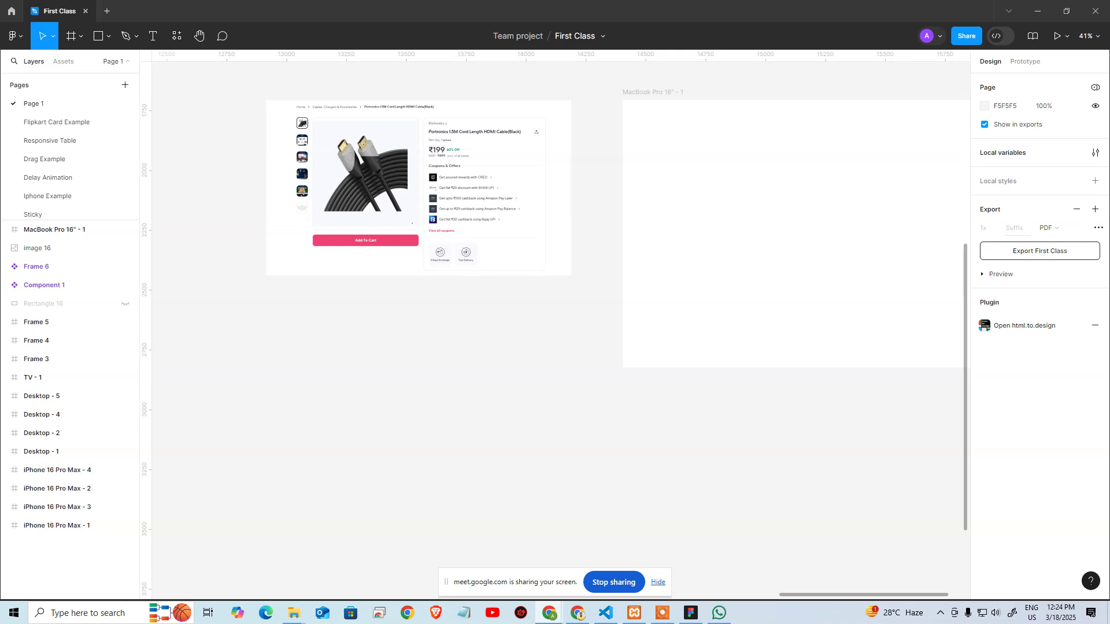
# Switch to Chrome, maximize the window with the full-size HDMI cable image, and close that image's tab
pyautogui.hotkey('alt', 'Tab')
pyautogui.moveTo(703, 147); pyautogui.dragTo(457, 114)
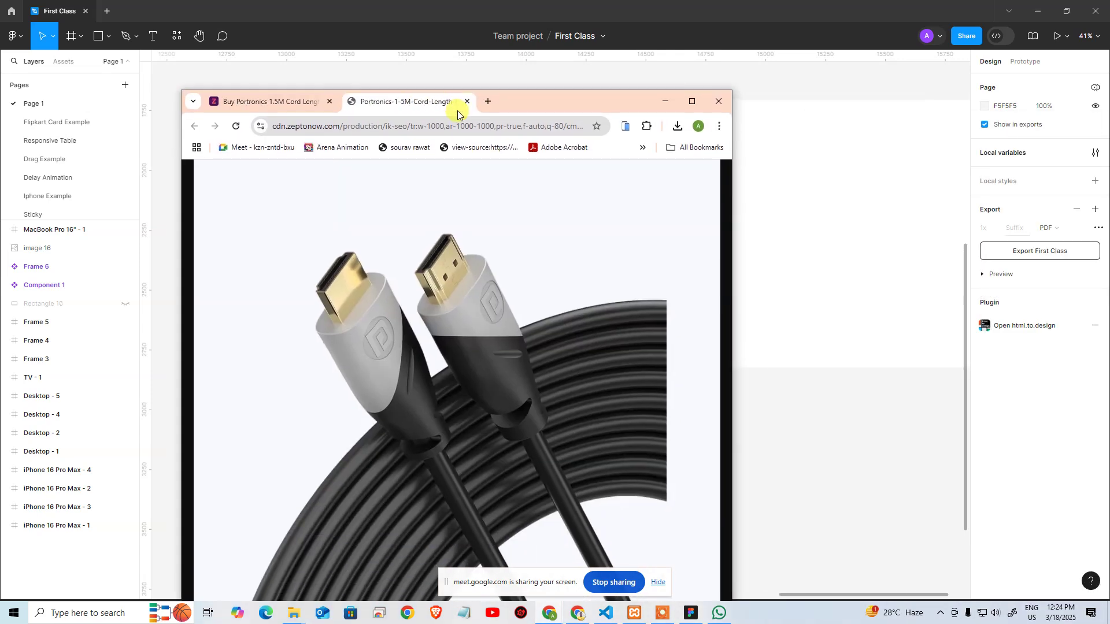
pyautogui.doubleClick(568, 108)
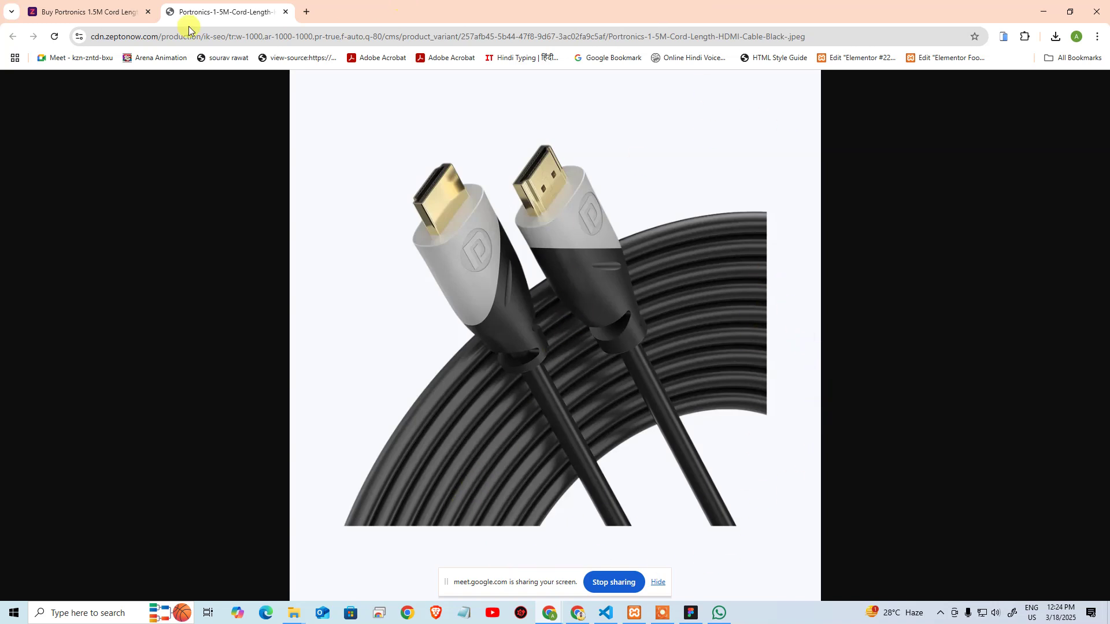
pyautogui.middleClick(218, 11)
# Review the HDMI cable's gallery images on the product page, return to the first image, and go back to Figma
pyautogui.click(266, 230)
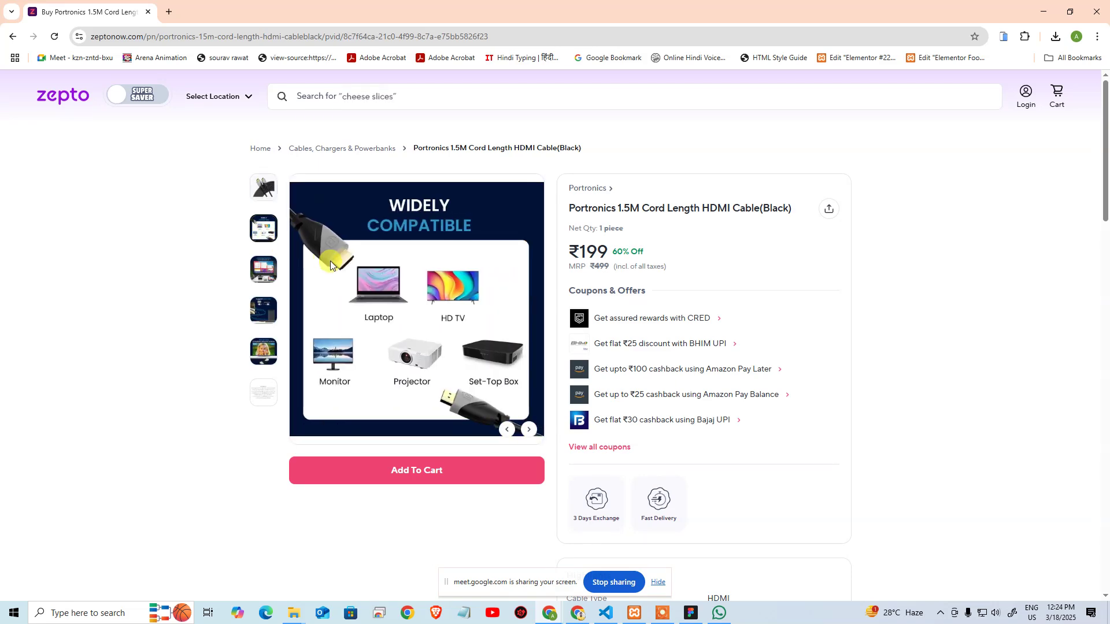
pyautogui.click(264, 312)
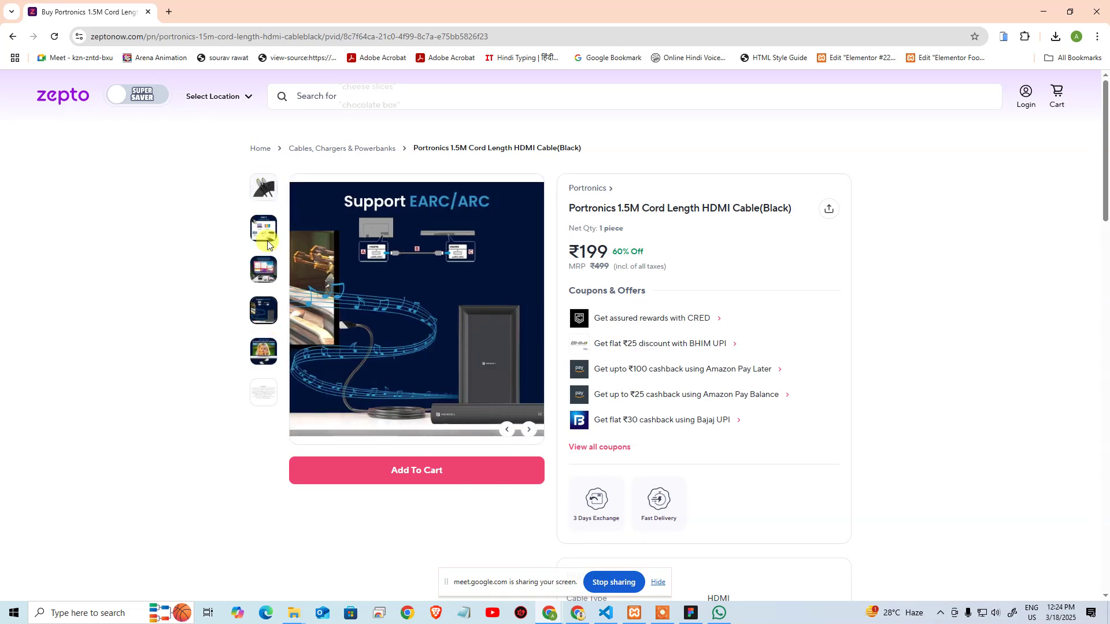
pyautogui.click(263, 182)
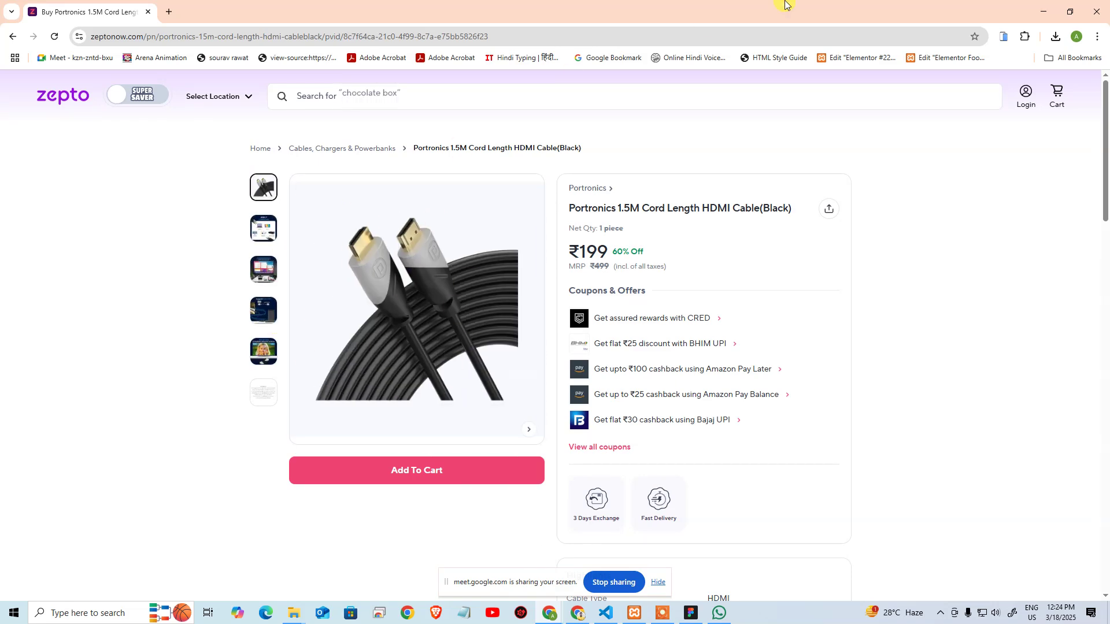
pyautogui.doubleClick(852, 21)
pyautogui.moveTo(852, 21); pyautogui.dragTo(1109, 5)
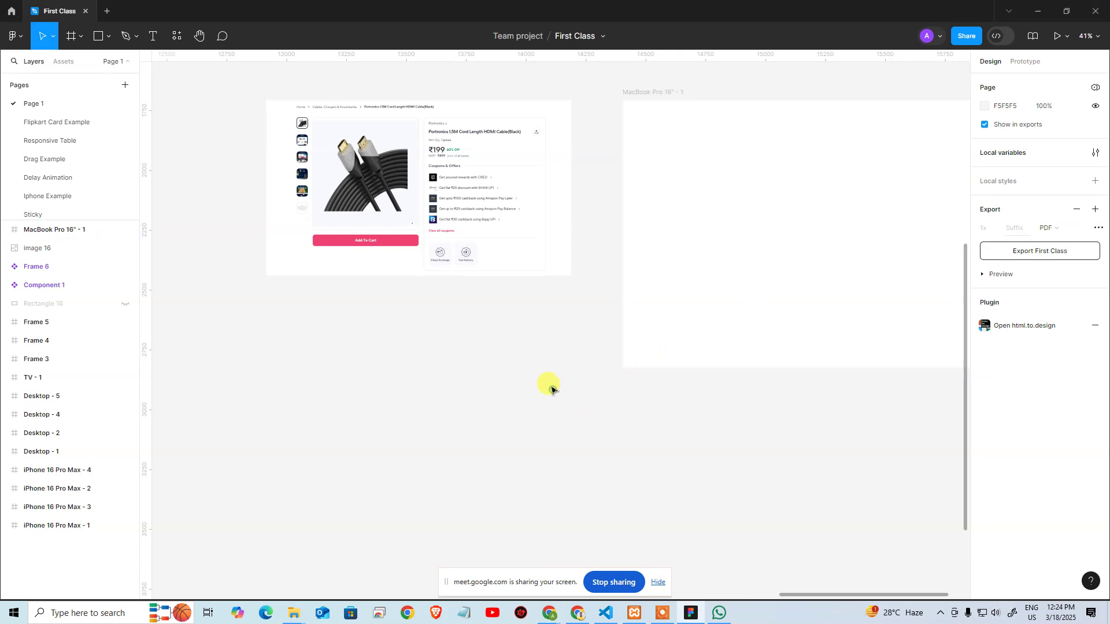
# Paste the HDMI cable image into the canvas and move it to the empty area below the product page screenshot
pyautogui.hotkey('ctrl', 'v')
pyautogui.hscroll(3, 469, 397)
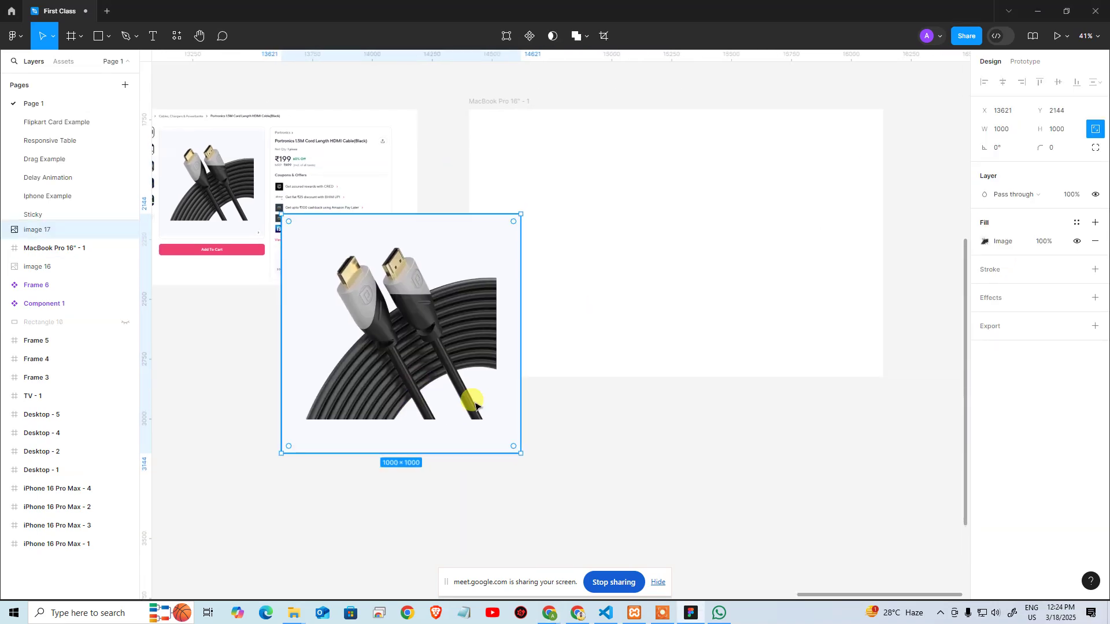
pyautogui.click(239, 378)
pyautogui.scroll(-3, 514, 306)
pyautogui.moveTo(411, 362); pyautogui.dragTo(414, 399)
pyautogui.click(582, 389)
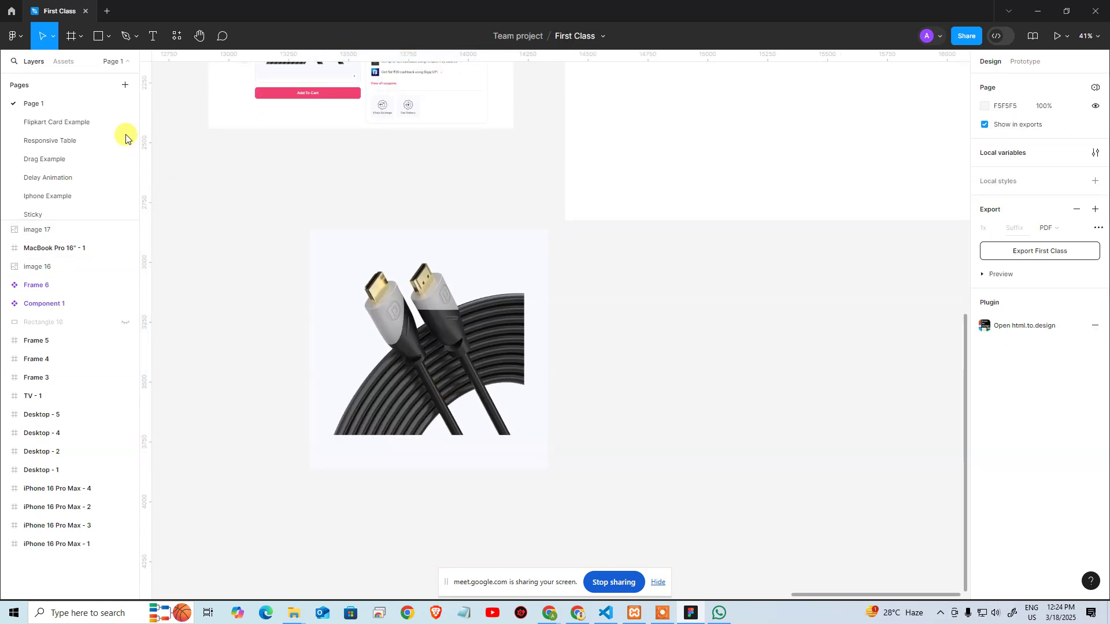
# Draw a rectangle about 806 × 948 over the cable image and set its fill opacity to 50%
pyautogui.click(104, 38)
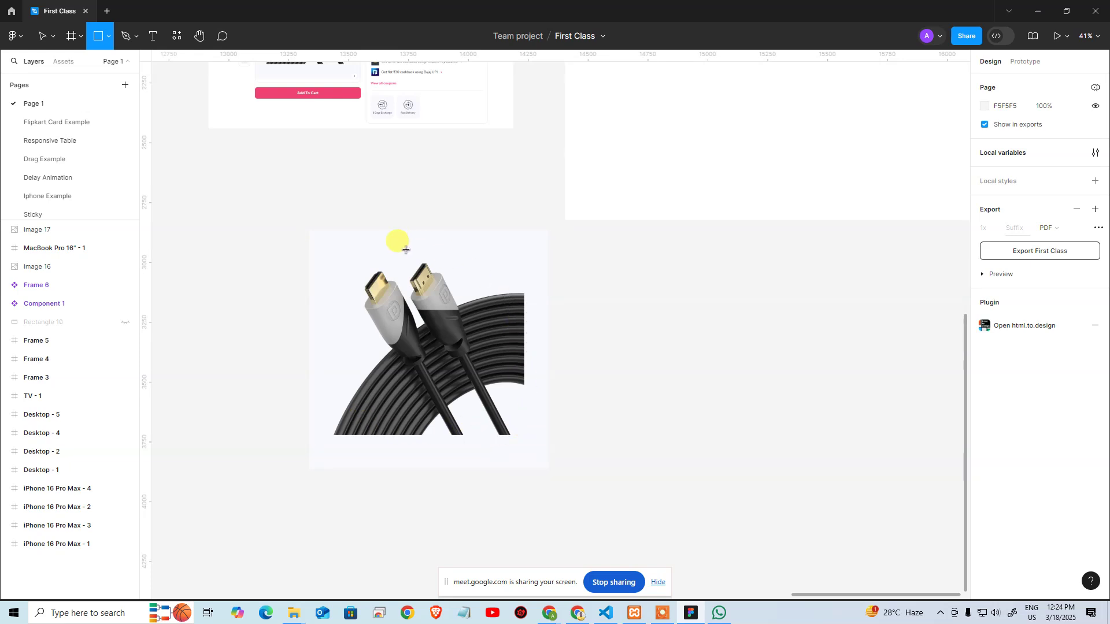
pyautogui.moveTo(327, 213); pyautogui.dragTo(519, 436)
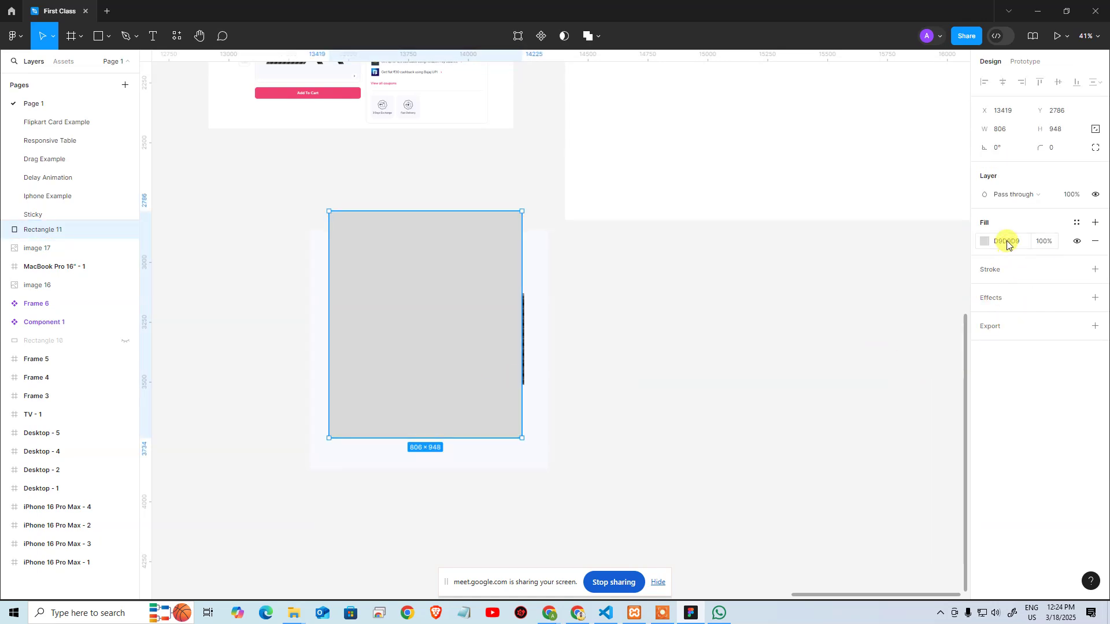
pyautogui.click(1041, 246)
pyautogui.write('5')
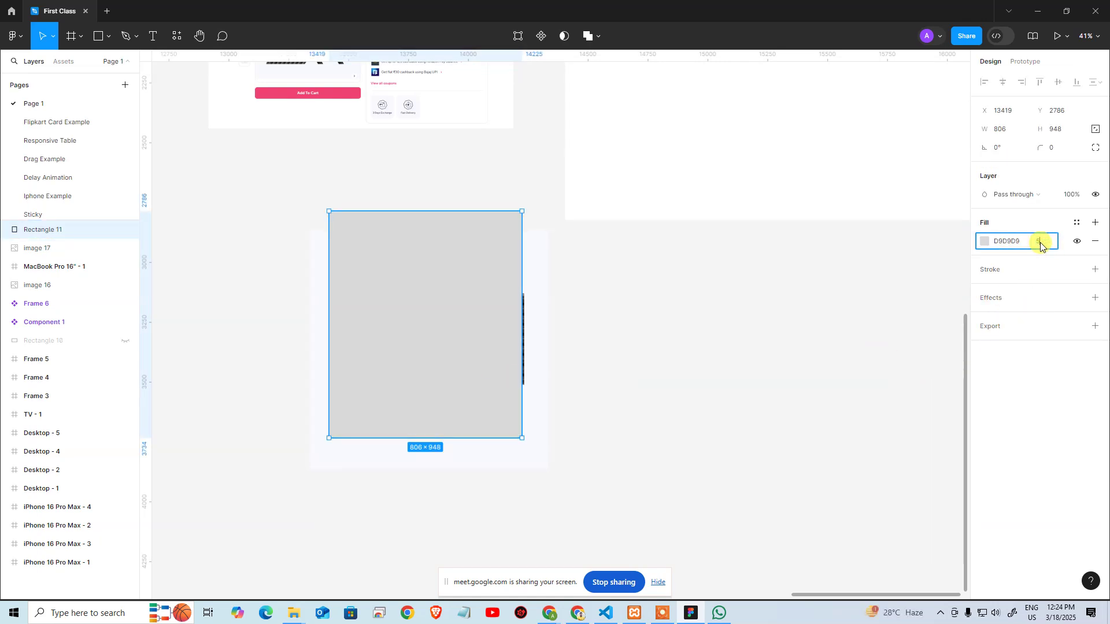
pyautogui.write('0')
pyautogui.press('Return')
pyautogui.click(508, 364)
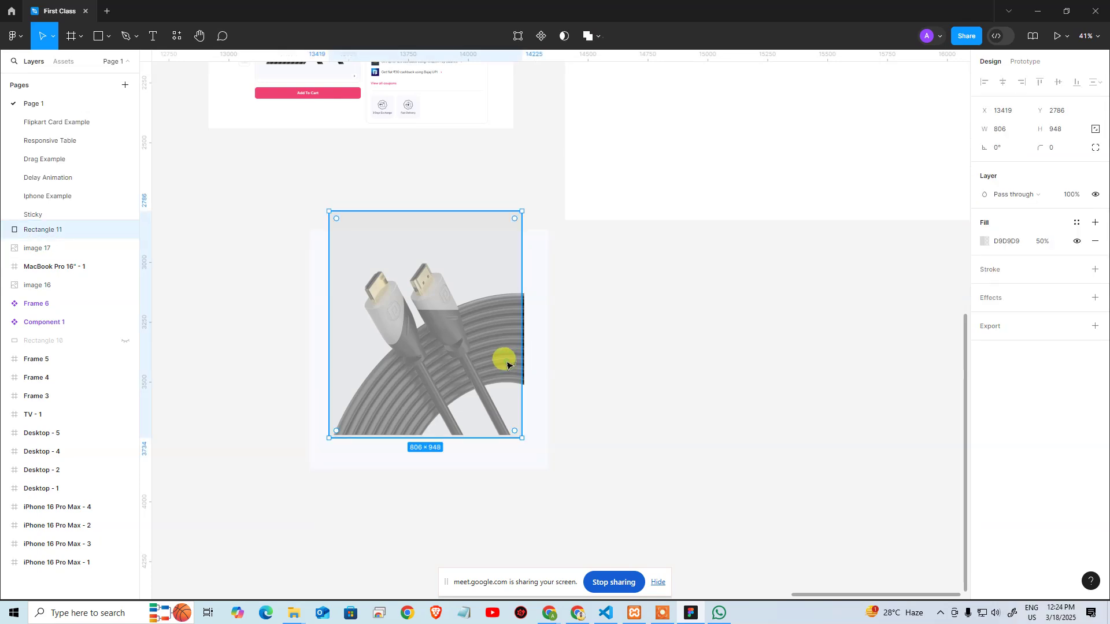
# Widen the rectangle to 815 so its right edge meets the cut edge of the cable coil
pyautogui.scroll(2, 509, 361)
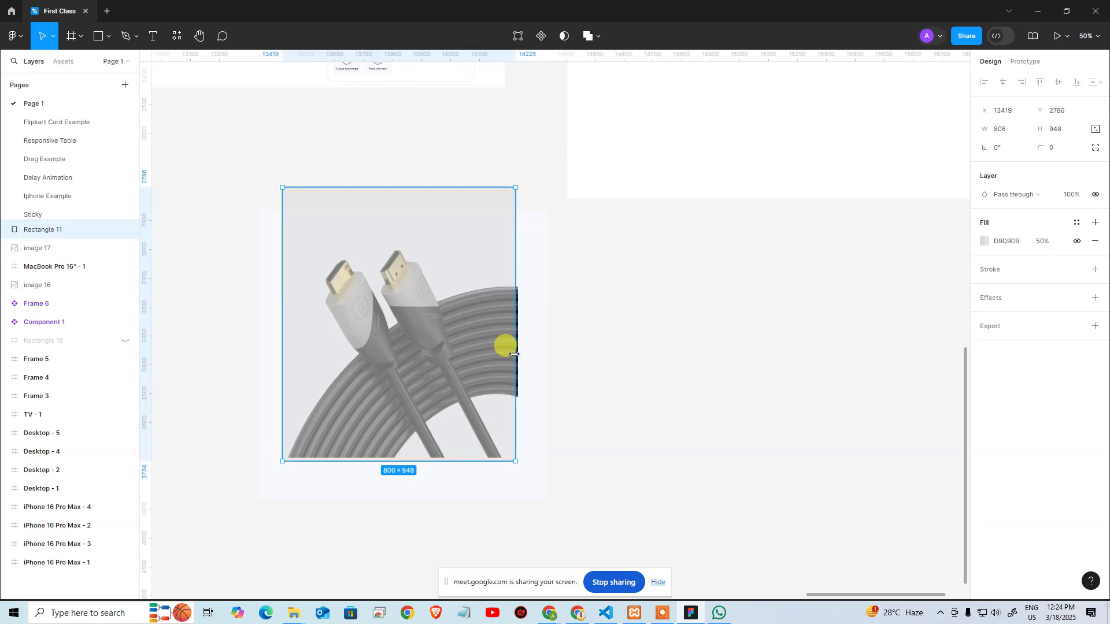
pyautogui.moveTo(513, 355); pyautogui.dragTo(515, 354)
pyautogui.scroll(4, 527, 349)
pyautogui.hotkey('ctrl', '+')
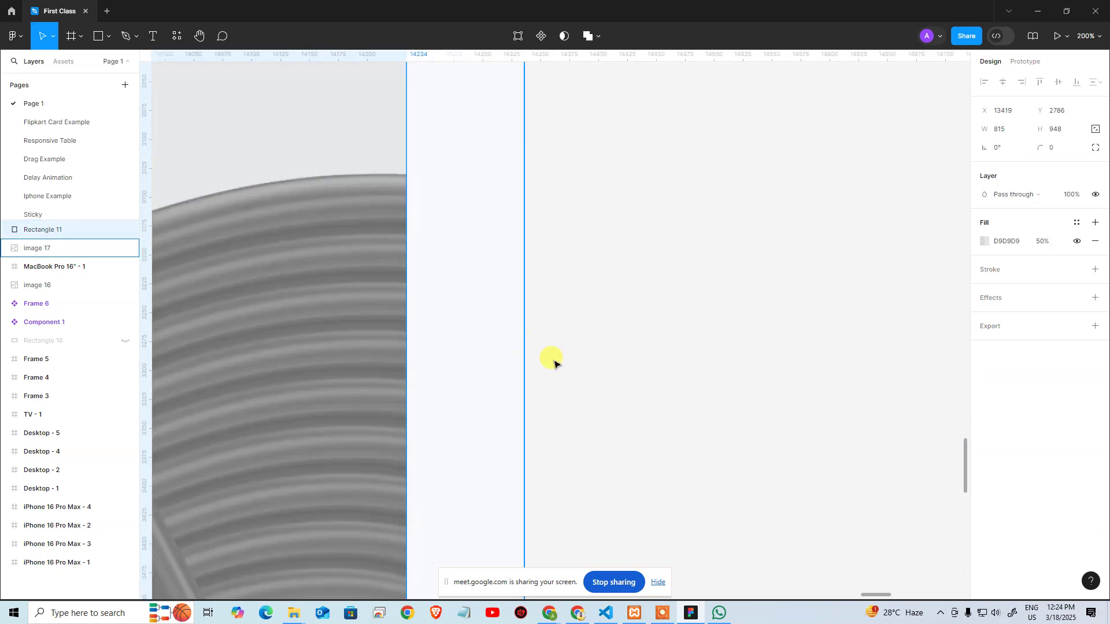
# Nudge the rectangle up to Y 2774 so its lower edge lines up with the cut cable ends
pyautogui.moveTo(613, 483); pyautogui.dragTo(921, 125)
pyautogui.moveTo(760, 445); pyautogui.dragTo(800, 279)
pyautogui.moveTo(833, 375); pyautogui.dragTo(835, 380)
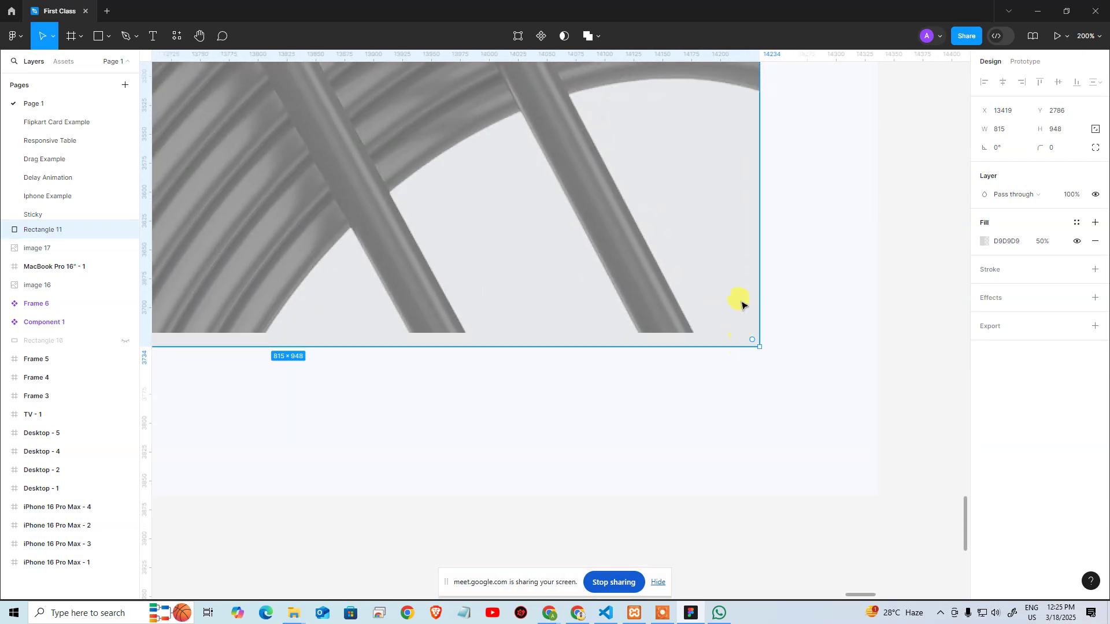
pyautogui.press('Up')
pyautogui.hotkey('shift', 'Up')
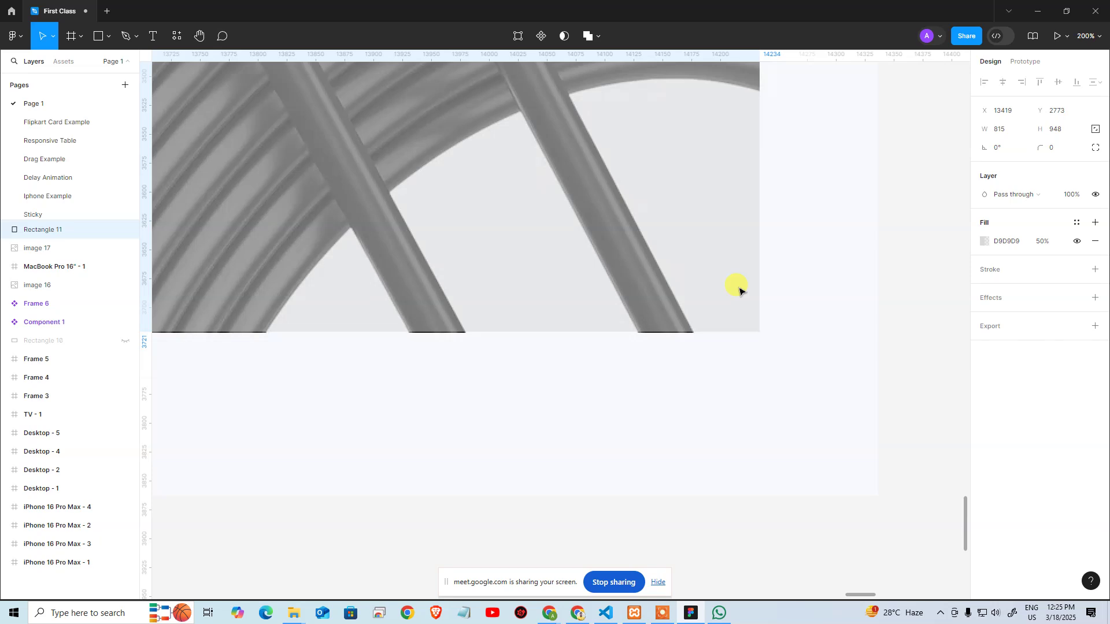
pyautogui.moveTo(772, 282); pyautogui.dragTo(691, 469)
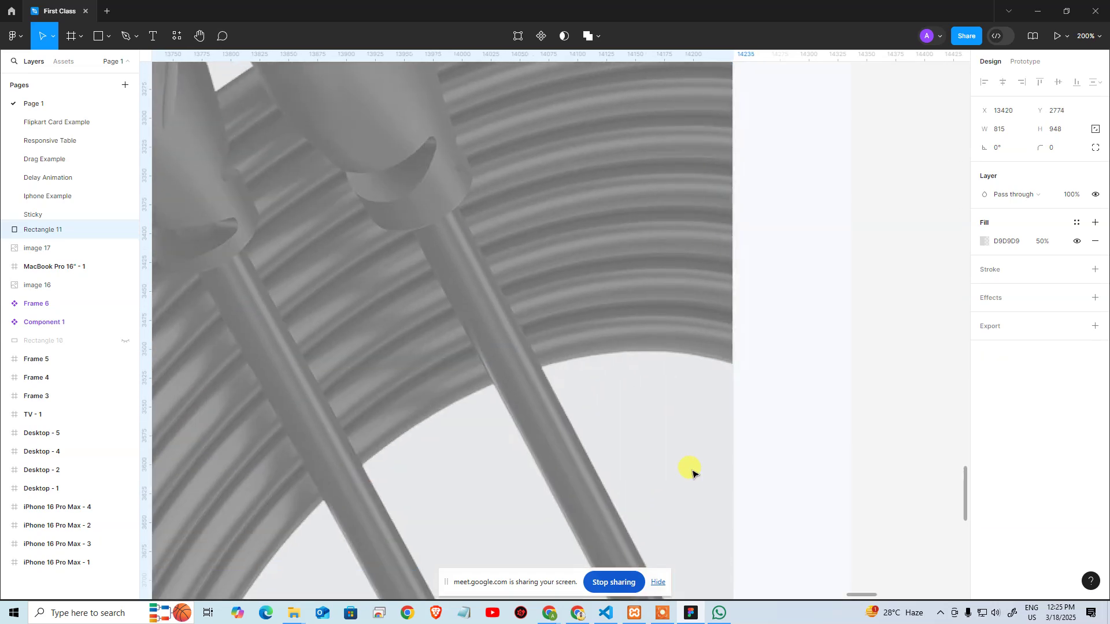
# Pull in the rectangle's left edge to the cable coil, making it 797 wide
pyautogui.moveTo(353, 273); pyautogui.dragTo(848, 236)
pyautogui.moveTo(322, 411); pyautogui.dragTo(525, 131)
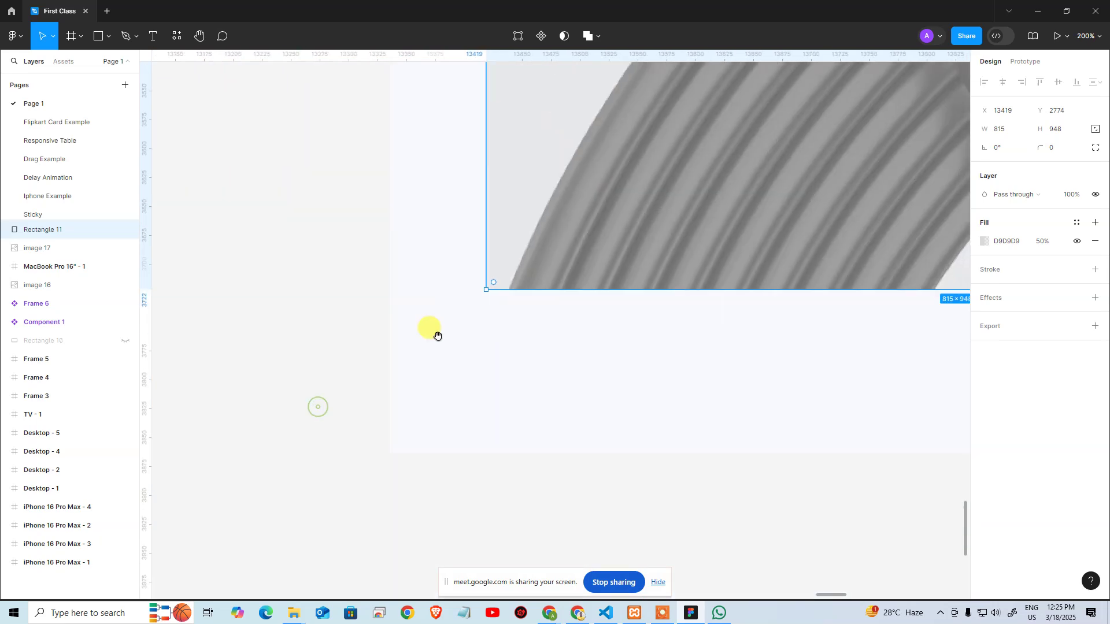
pyautogui.moveTo(444, 349); pyautogui.dragTo(424, 404)
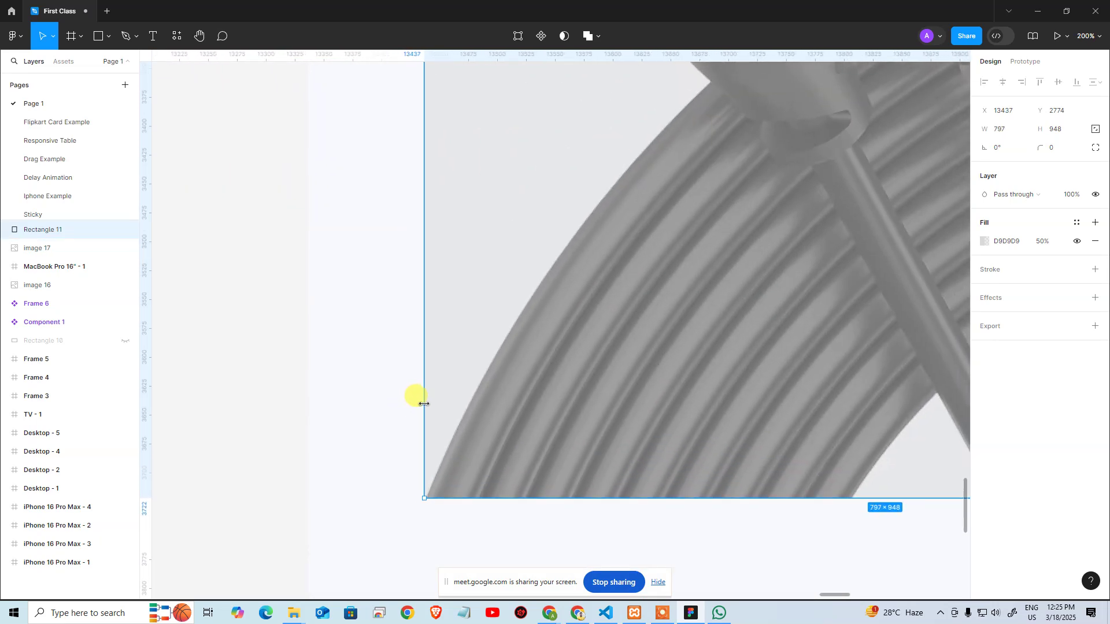
# Lower the rectangle's upper edge to the top of the cable image, making it 859 high
pyautogui.moveTo(601, 370); pyautogui.dragTo(99, 427)
pyautogui.moveTo(231, 329); pyautogui.dragTo(471, 545)
pyautogui.moveTo(352, 329); pyautogui.dragTo(404, 611)
pyautogui.moveTo(360, 269); pyautogui.dragTo(312, 544)
pyautogui.moveTo(572, 296); pyautogui.dragTo(581, 262)
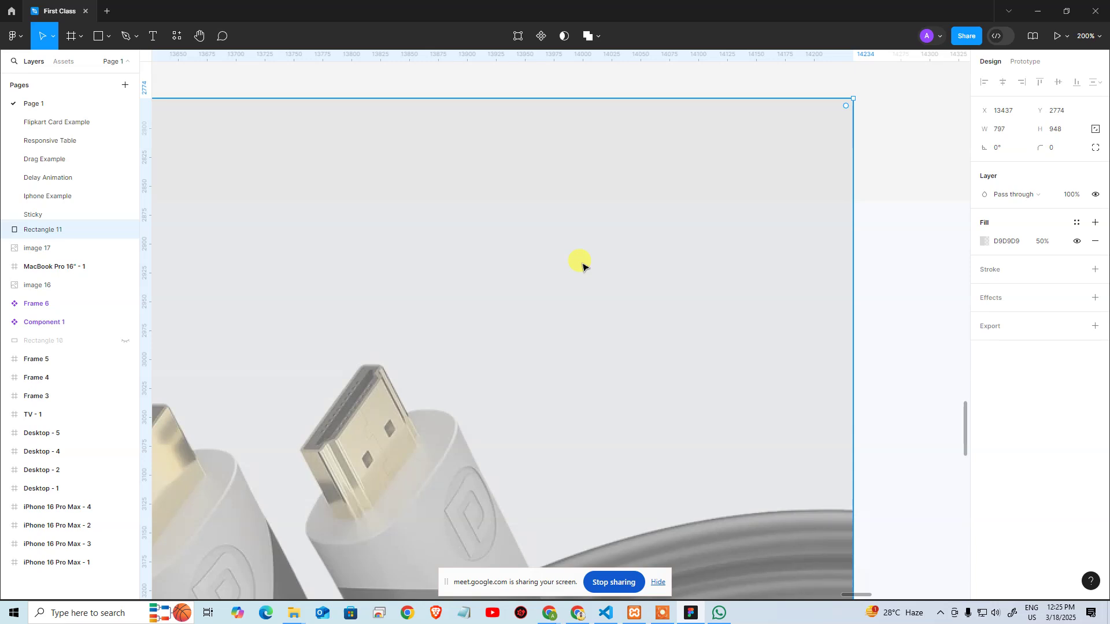
pyautogui.hotkey('shift', '0')
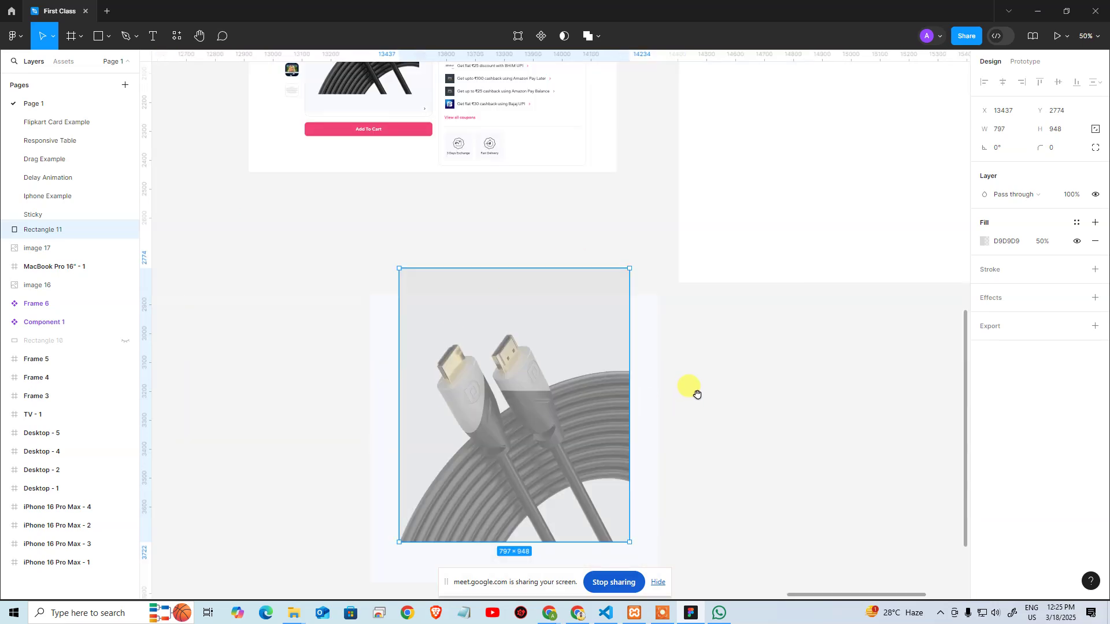
pyautogui.moveTo(697, 393); pyautogui.dragTo(701, 286)
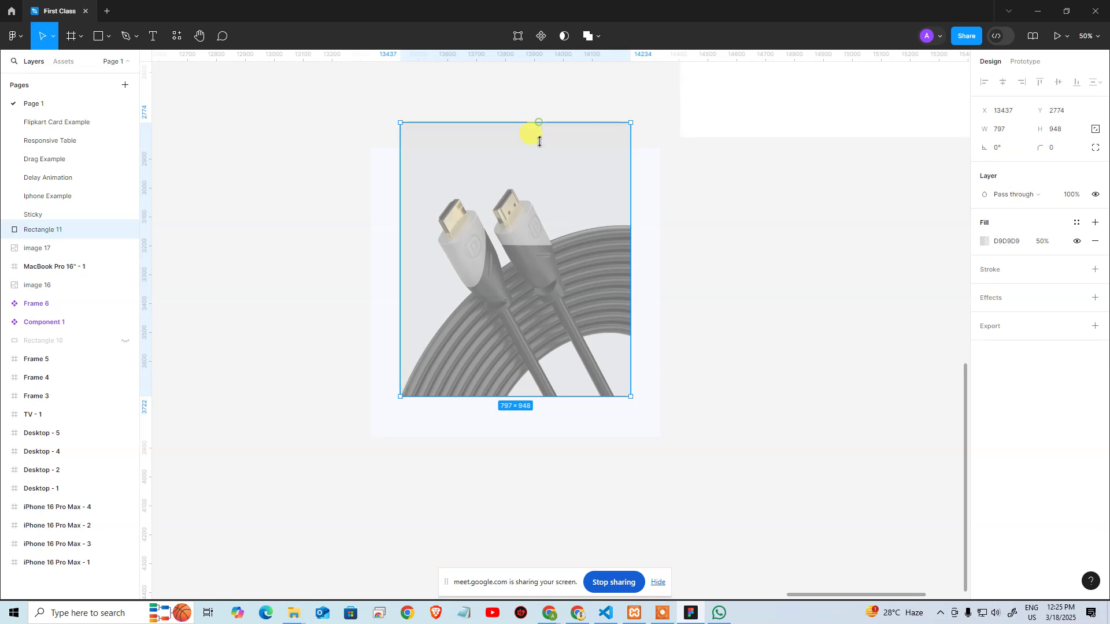
pyautogui.moveTo(539, 141); pyautogui.dragTo(540, 149)
pyautogui.click(560, 104)
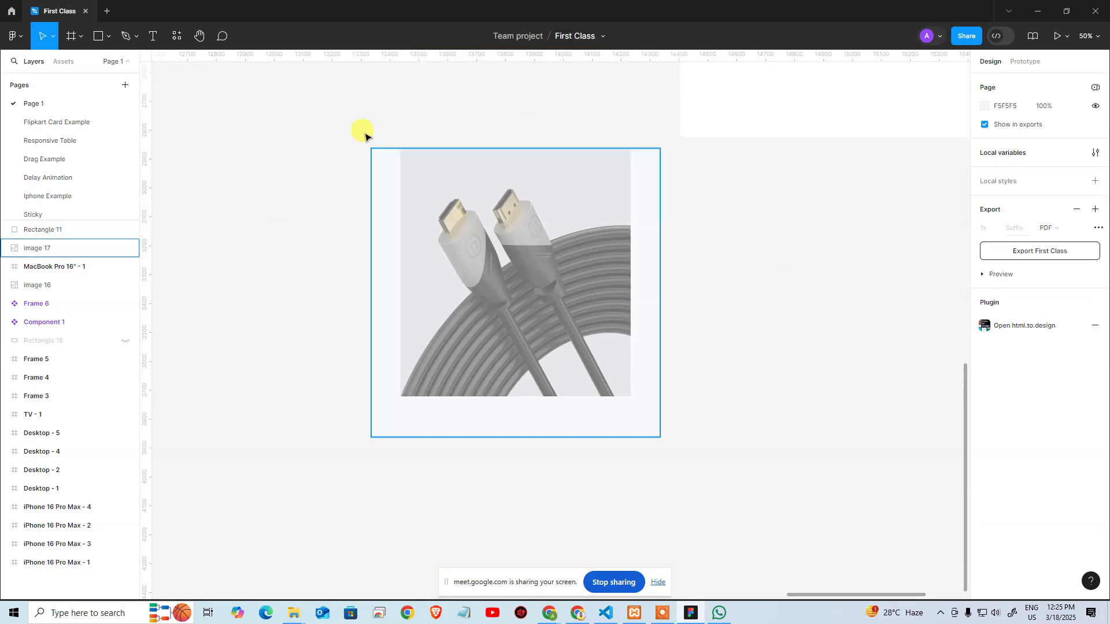
# Move the cable image layer above the rectangle in the layer order
pyautogui.click(389, 373)
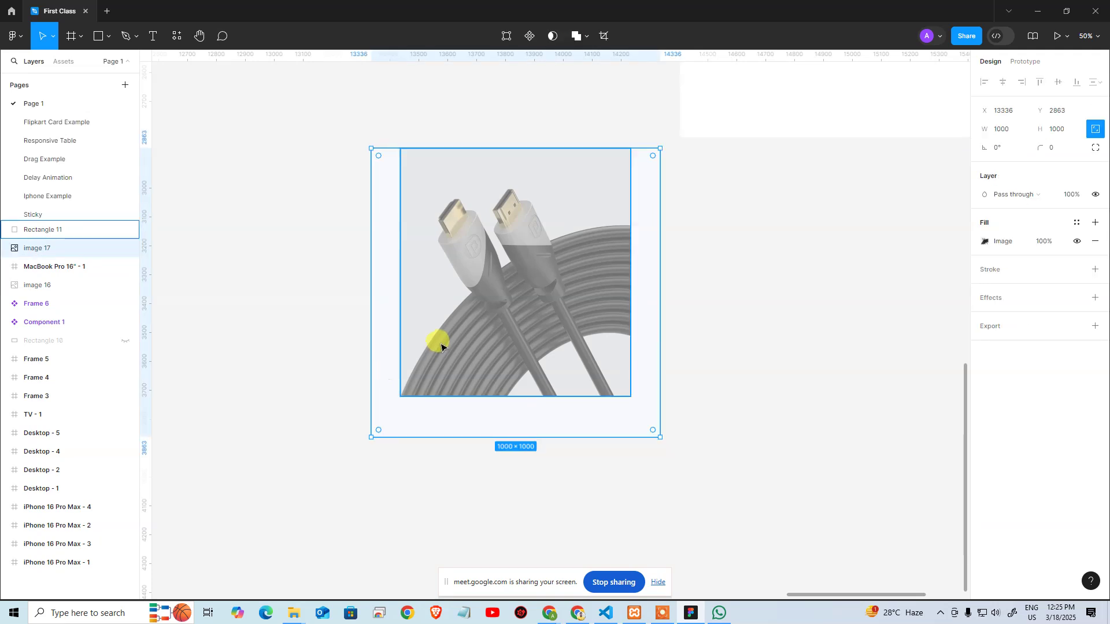
pyautogui.click(296, 293)
pyautogui.click(559, 302)
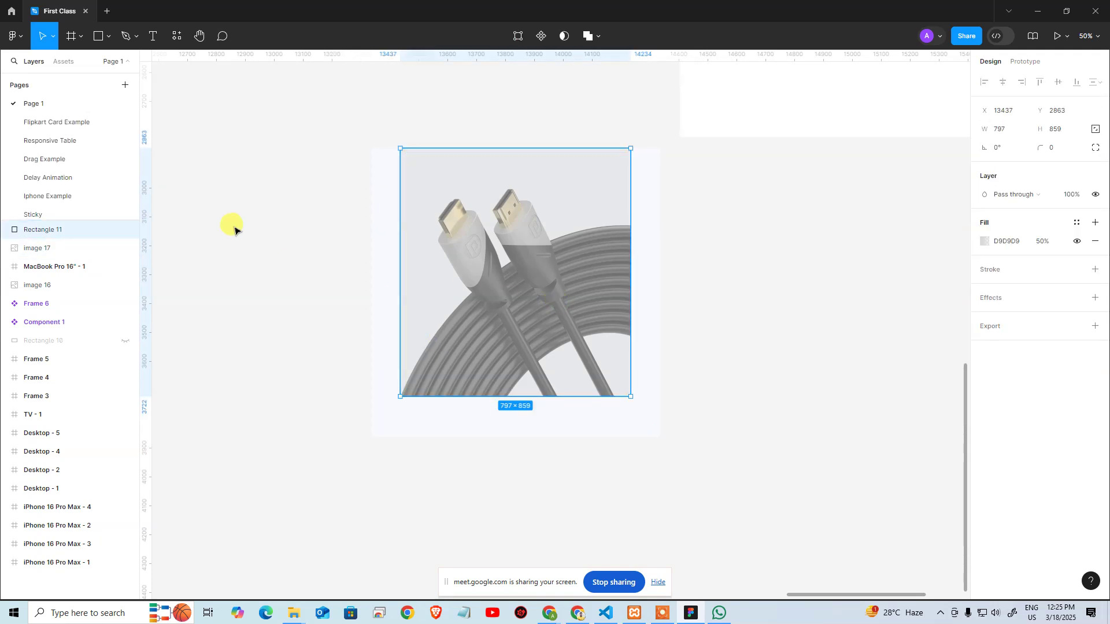
pyautogui.click(56, 249)
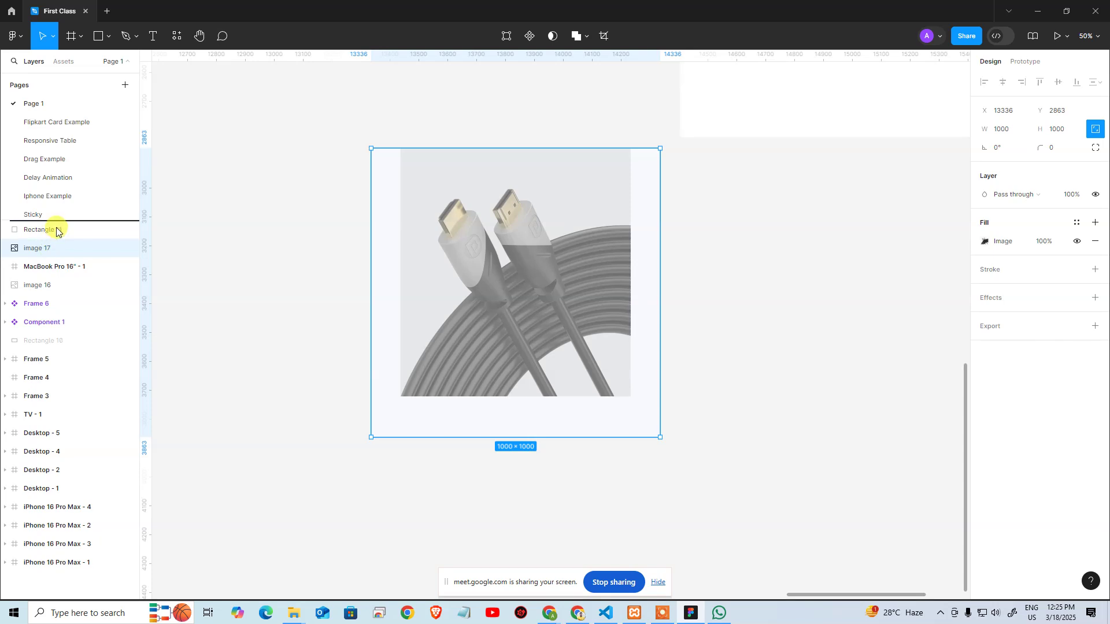
pyautogui.moveTo(56, 232); pyautogui.dragTo(55, 229)
# Select the cable image together with the rectangle beneath it and use the rectangle as a mask
pyautogui.keyDown('shift'); pyautogui.click(50, 247); pyautogui.keyUp('shift')
pyautogui.rightClick(50, 250)
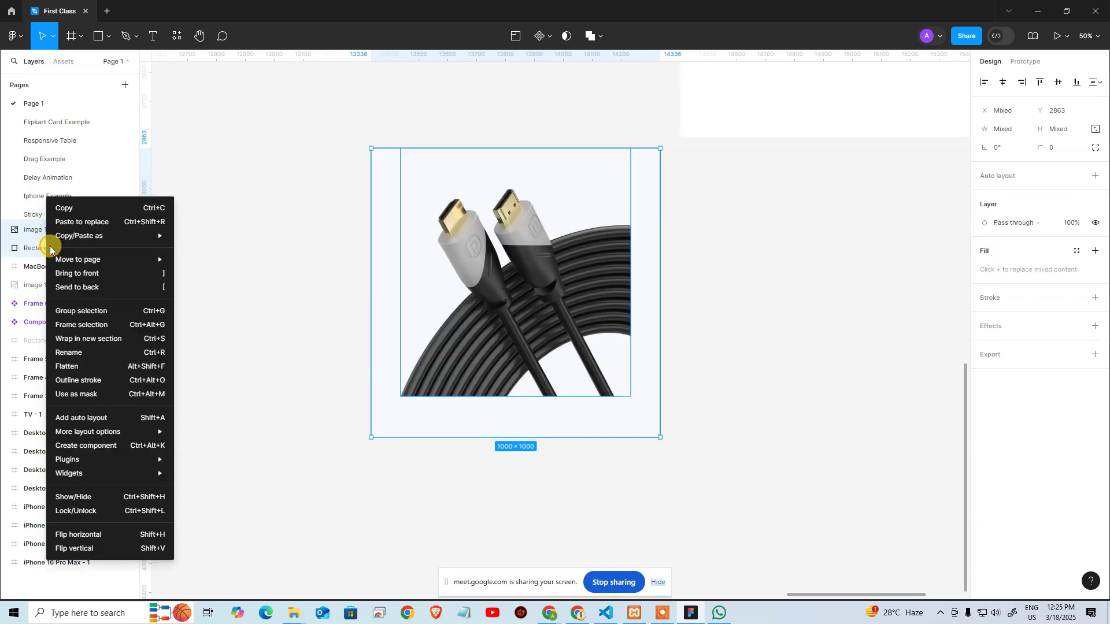
pyautogui.click(92, 394)
pyautogui.click(334, 305)
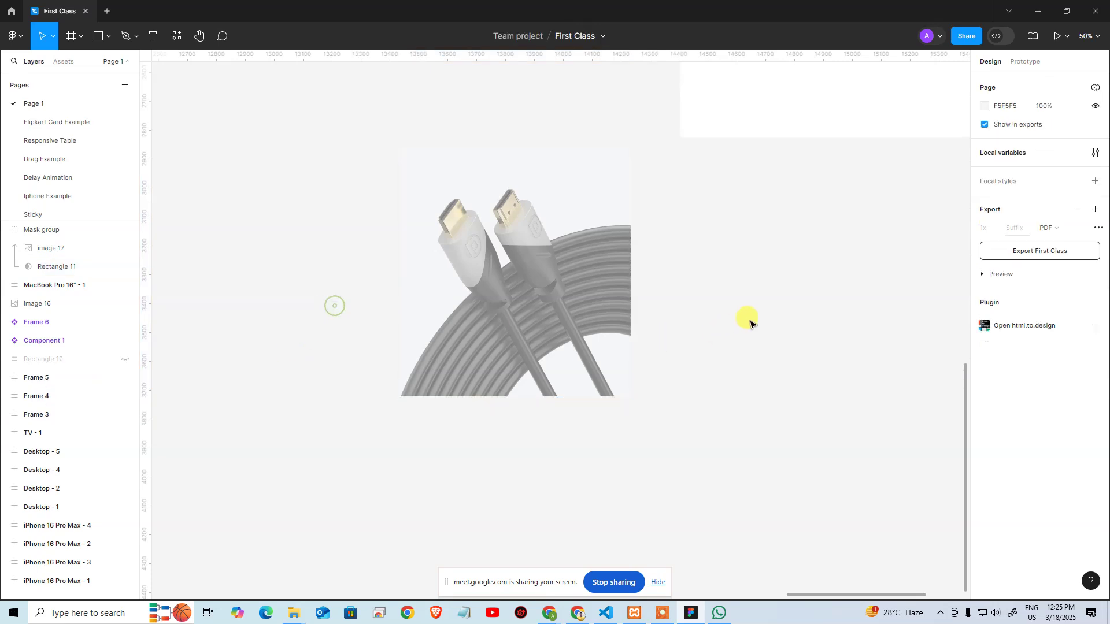
# Set the fill opacity of the mask rectangle inside the mask group to 100%
pyautogui.click(750, 319)
pyautogui.click(517, 332)
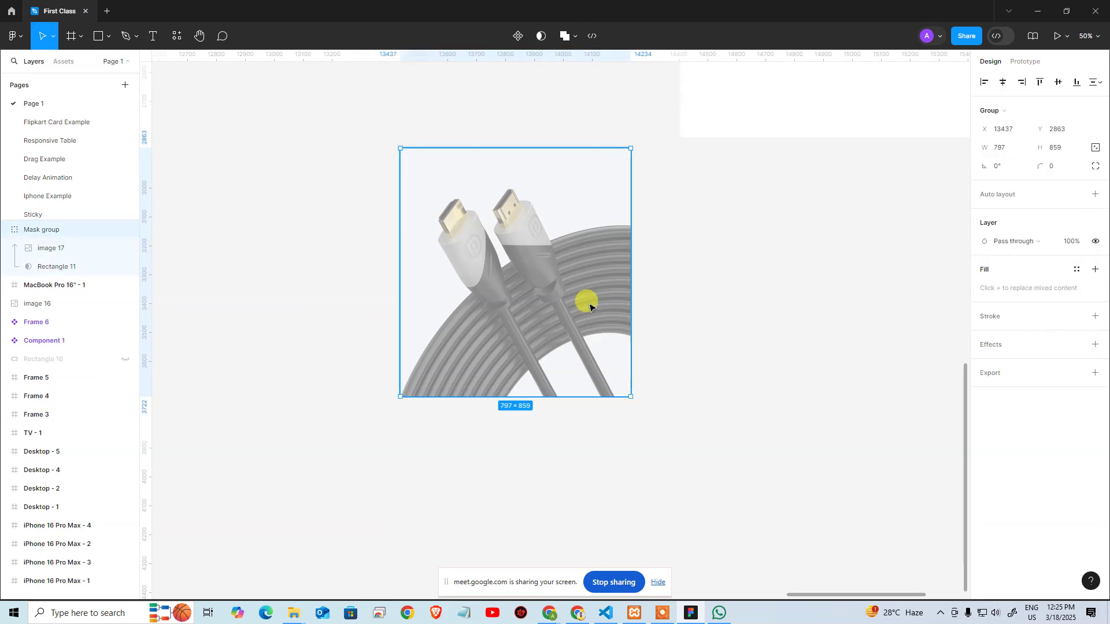
pyautogui.doubleClick(553, 301)
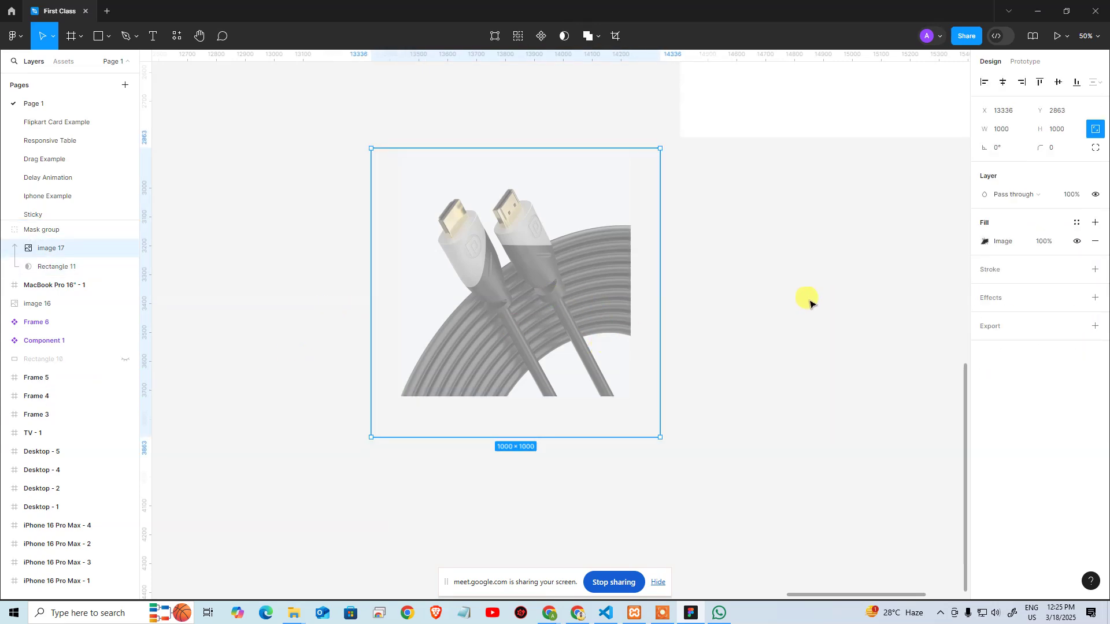
pyautogui.click(51, 266)
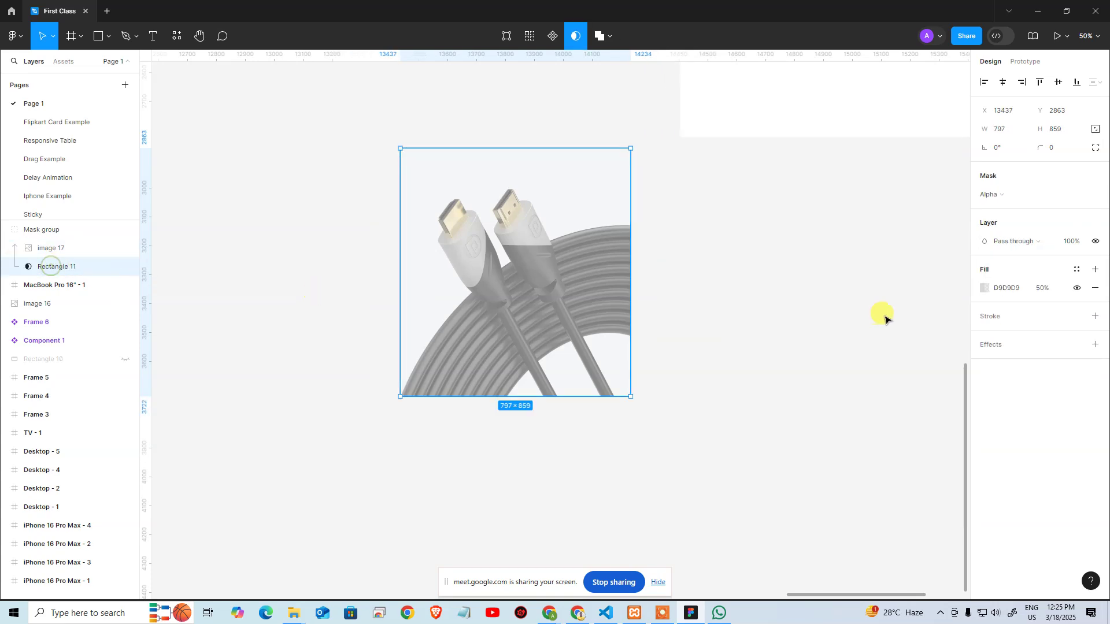
pyautogui.click(1044, 289)
pyautogui.write('100')
pyautogui.press('Return')
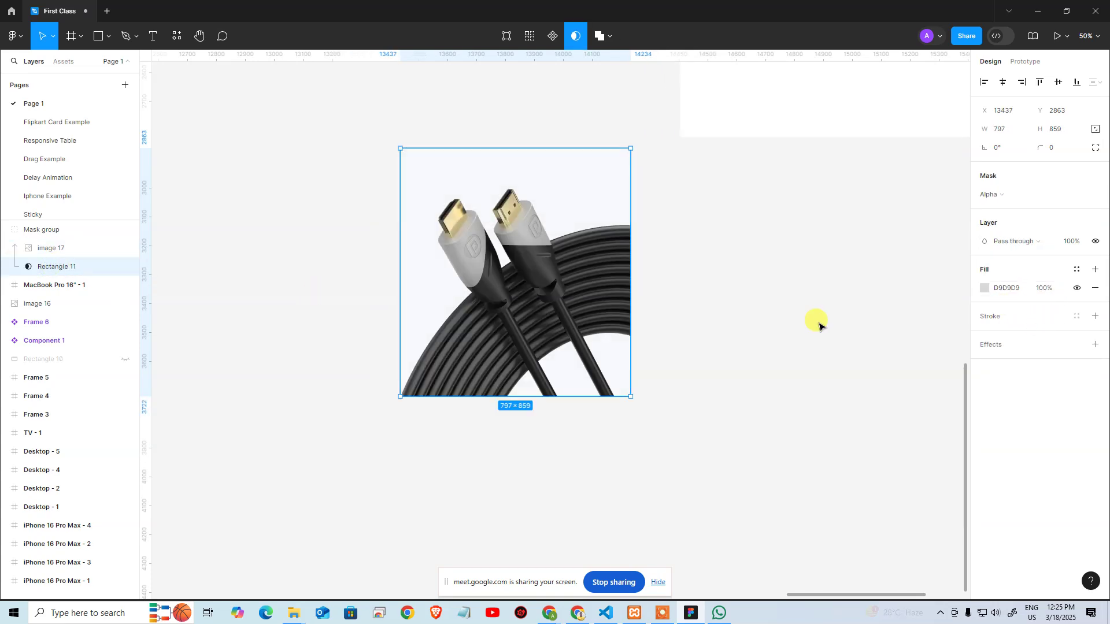
pyautogui.click(256, 279)
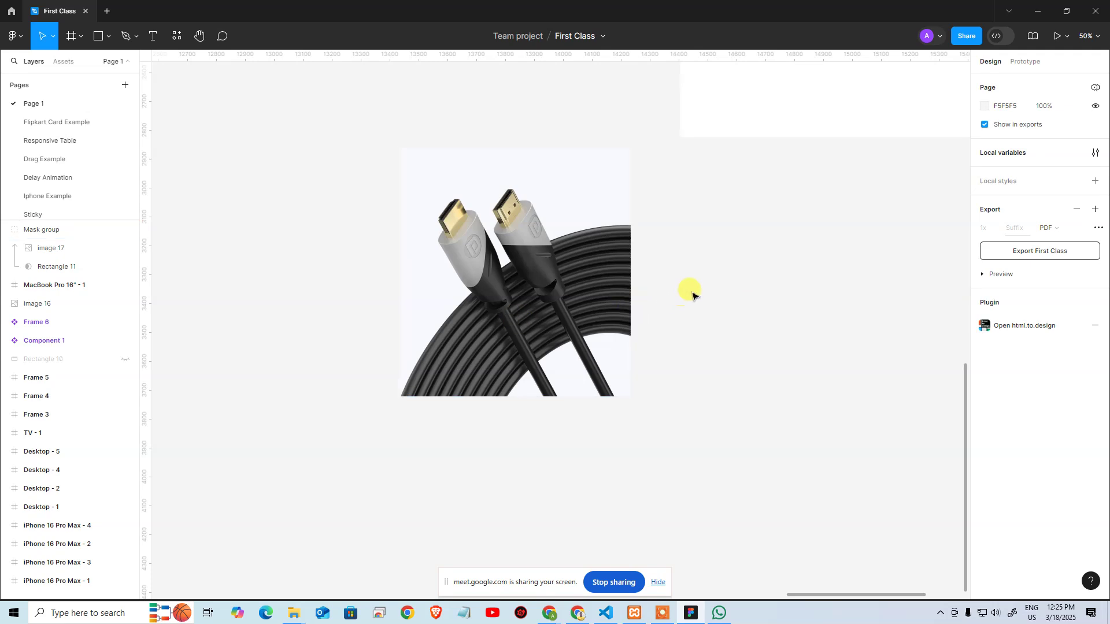
# Move the masked cable image into the MacBook Pro 16" frame beside the reference product page
pyautogui.moveTo(690, 293); pyautogui.dragTo(364, 479)
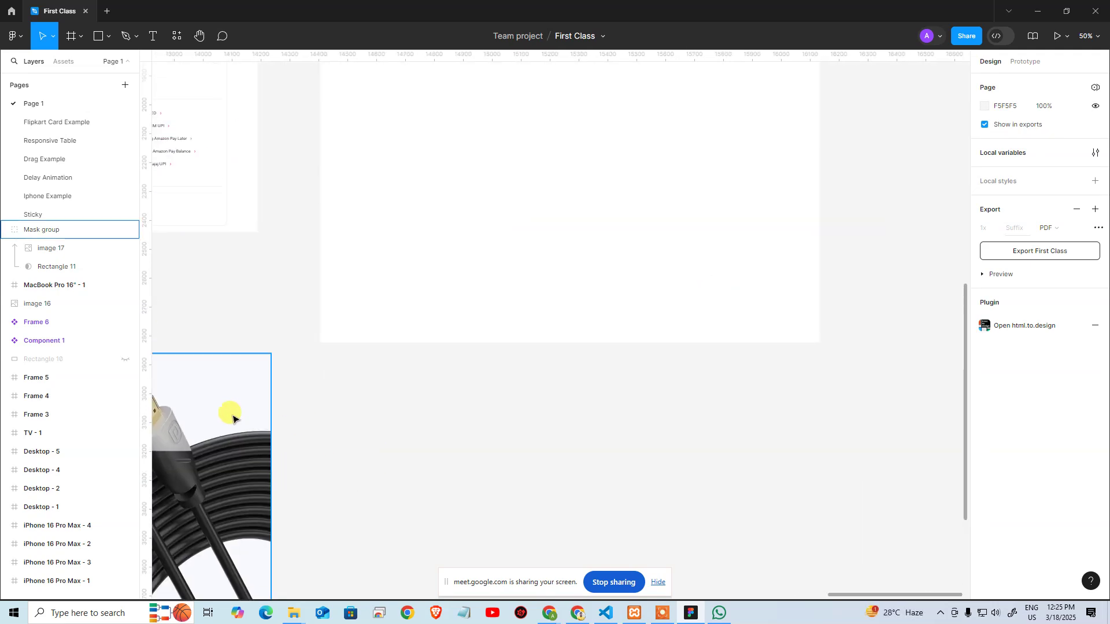
pyautogui.click(243, 416)
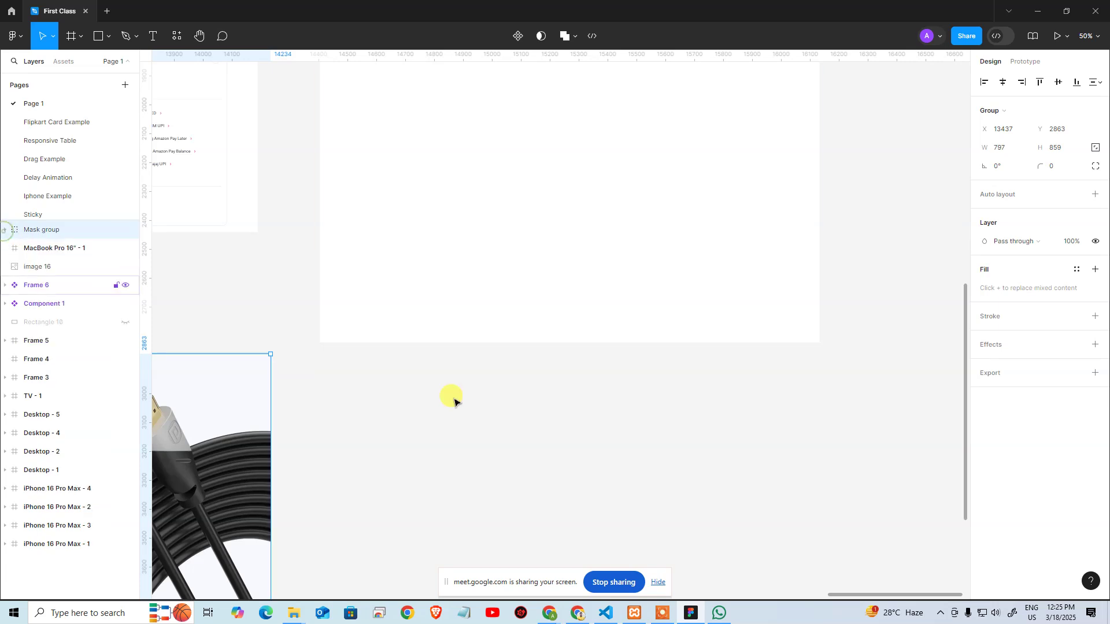
pyautogui.scroll(3, 567, 555)
pyautogui.hscroll(-5, 567, 555)
pyautogui.moveTo(347, 564); pyautogui.dragTo(664, 237)
pyautogui.click(421, 441)
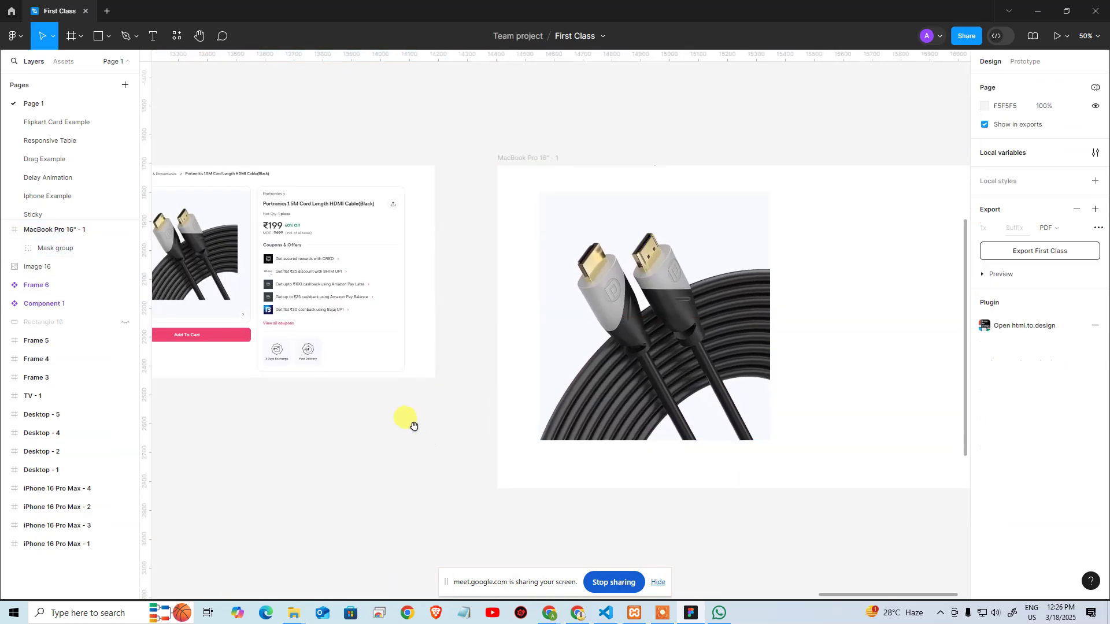
pyautogui.hscroll(-5, 503, 278)
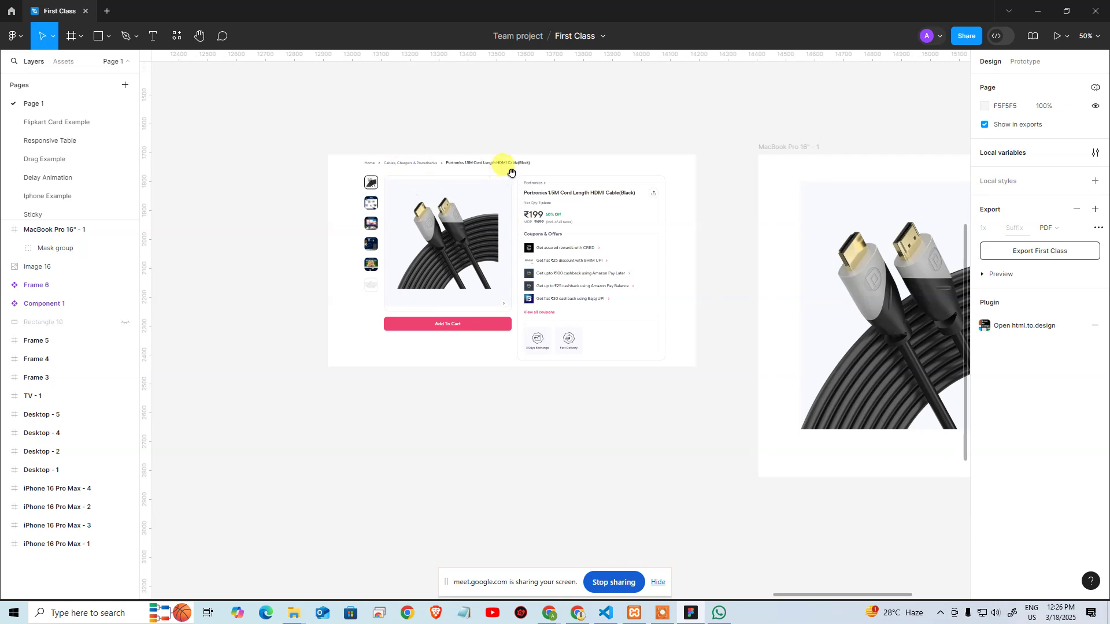
pyautogui.hscroll(6, 632, 545)
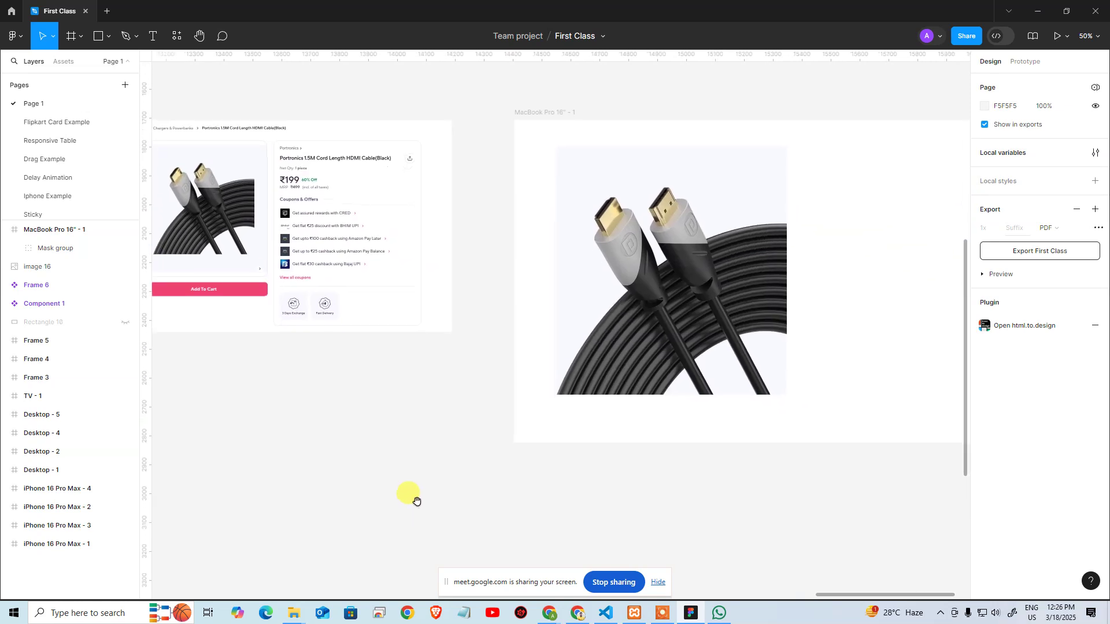
# Try adding auto layout to the masked cable image in the MacBook Pro 16" frame
pyautogui.click(614, 336)
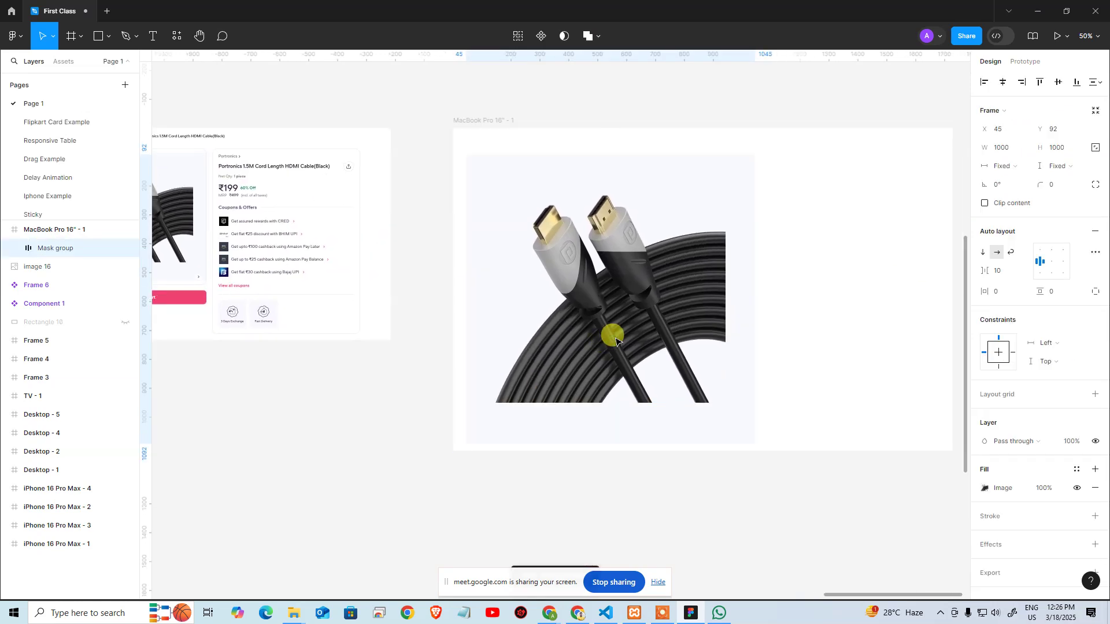
pyautogui.hotkey('shift', 'a')
pyautogui.click(755, 534)
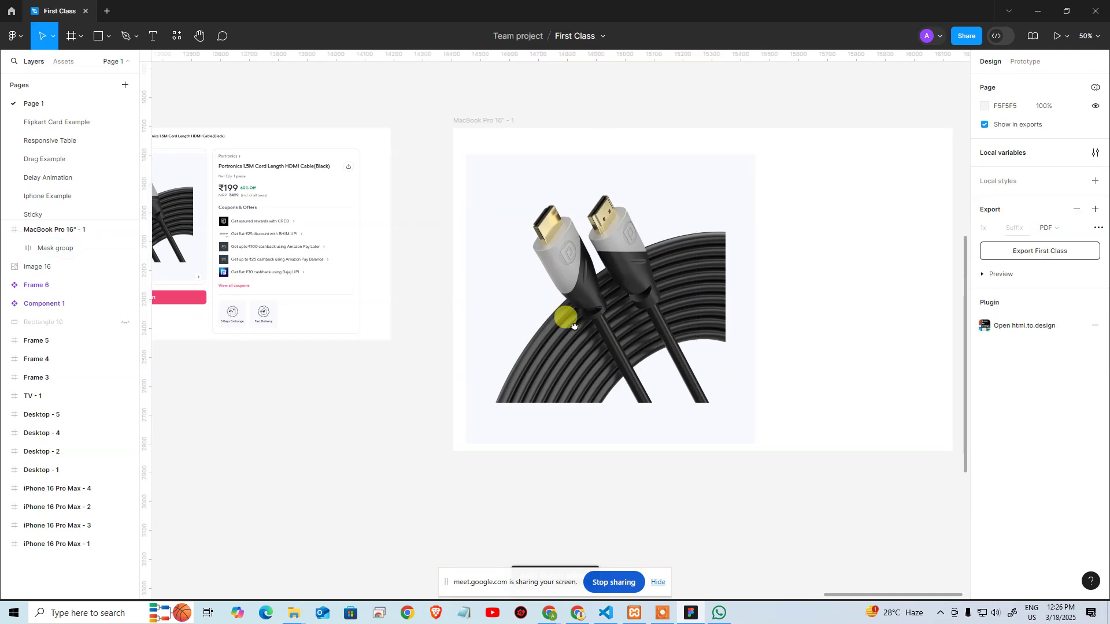
pyautogui.moveTo(565, 315); pyautogui.dragTo(638, 370)
pyautogui.click(636, 347)
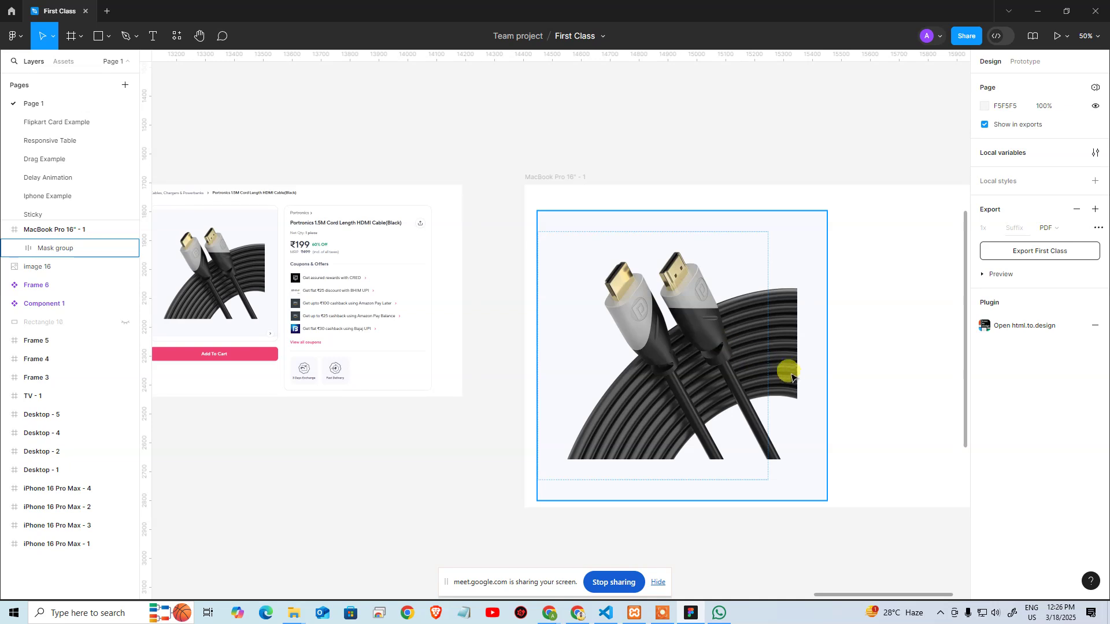
pyautogui.click(746, 355)
# Undo the auto layout and the move of the masked cable image into the MacBook frame
pyautogui.hotkey('ctrl', 'z')
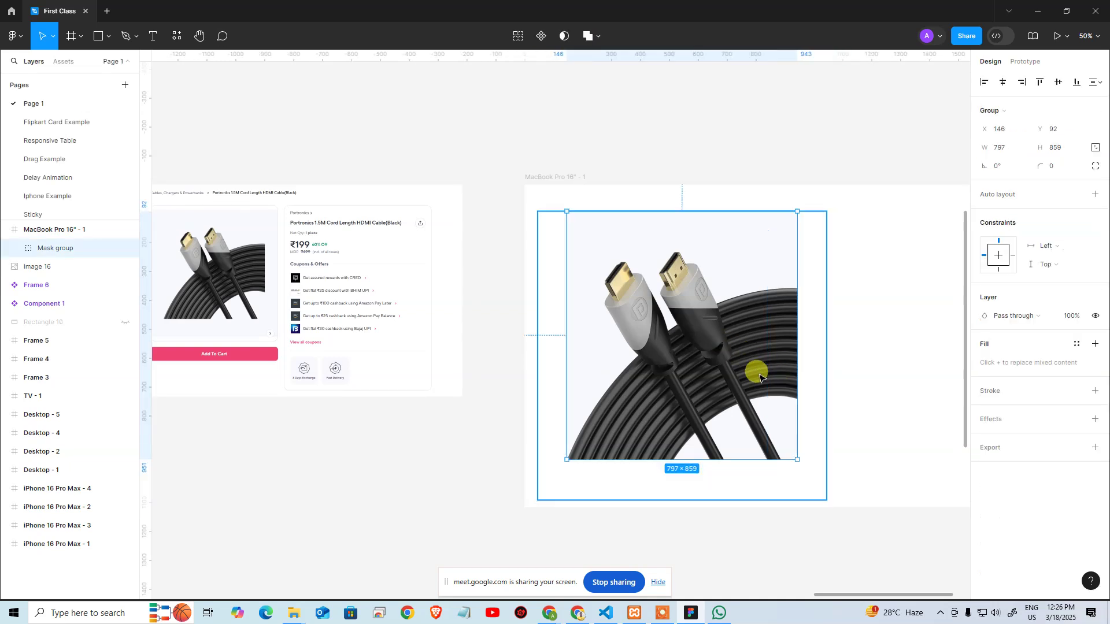
pyautogui.press('Escape')
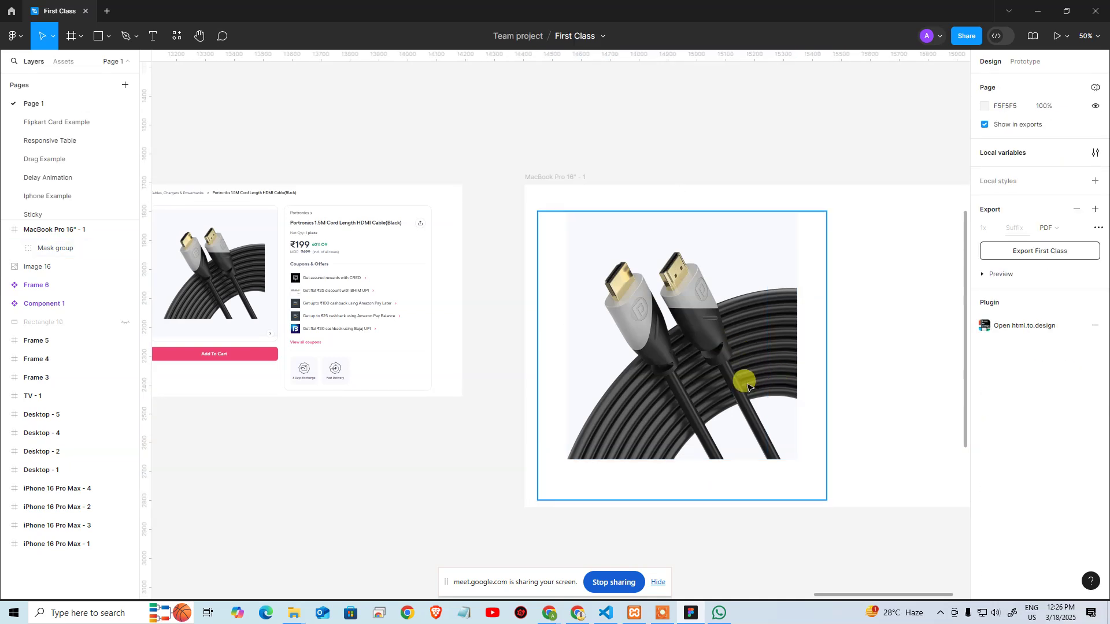
pyautogui.click(748, 387)
pyautogui.hotkey('ctrl', 'z')
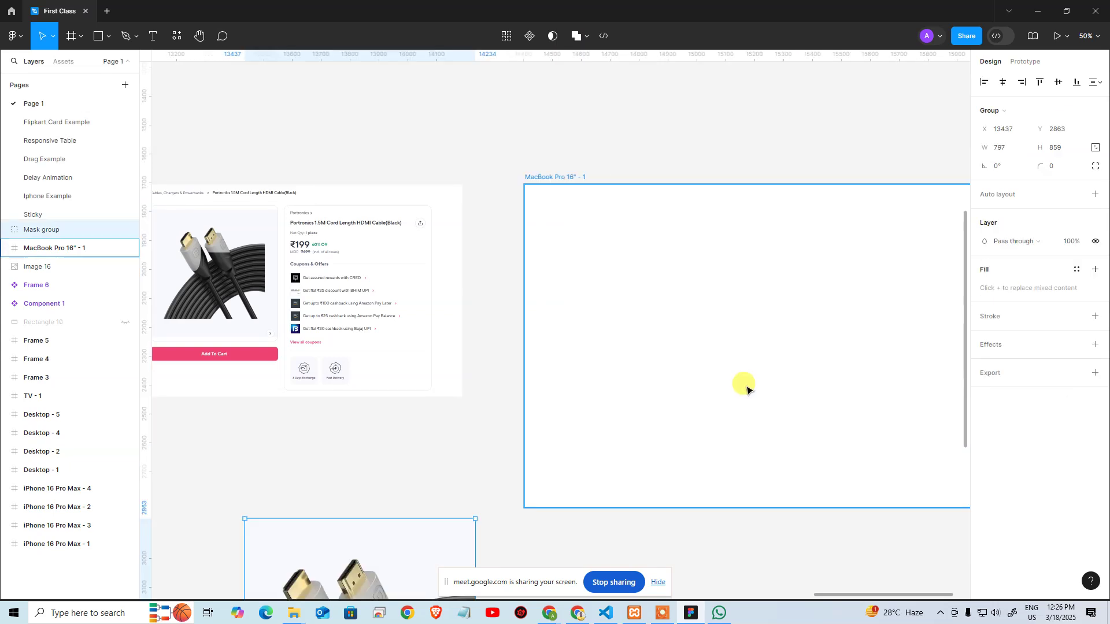
pyautogui.click(396, 451)
pyautogui.scroll(-3, 396, 454)
pyautogui.hscroll(-4, 395, 454)
pyautogui.click(518, 495)
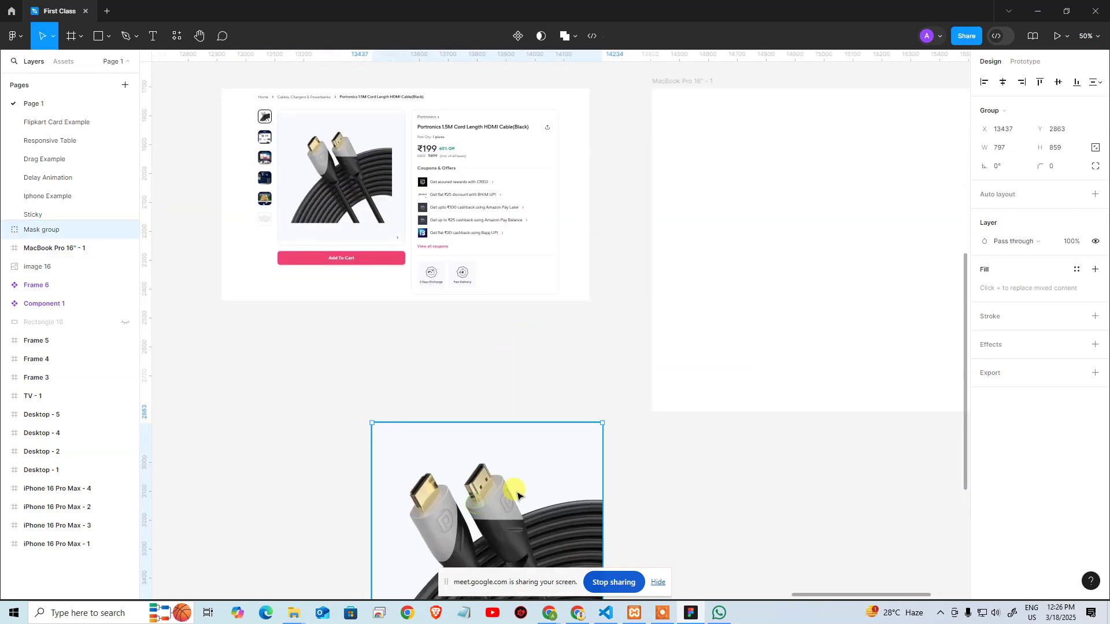
pyautogui.scroll(-4, 518, 495)
pyautogui.hscroll(-1, 518, 495)
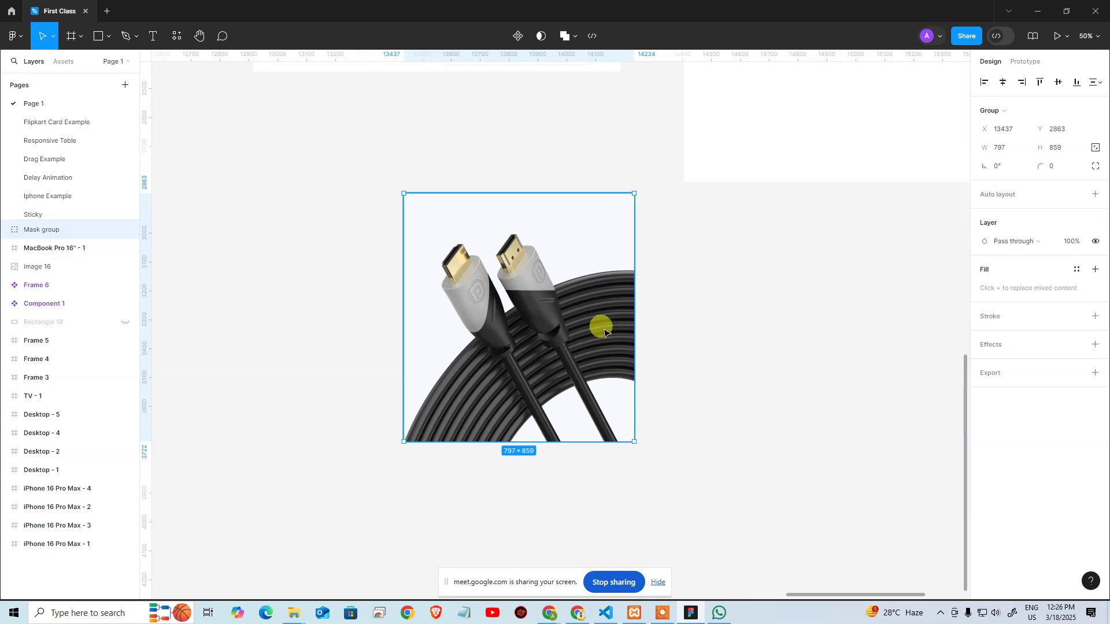
pyautogui.click(695, 380)
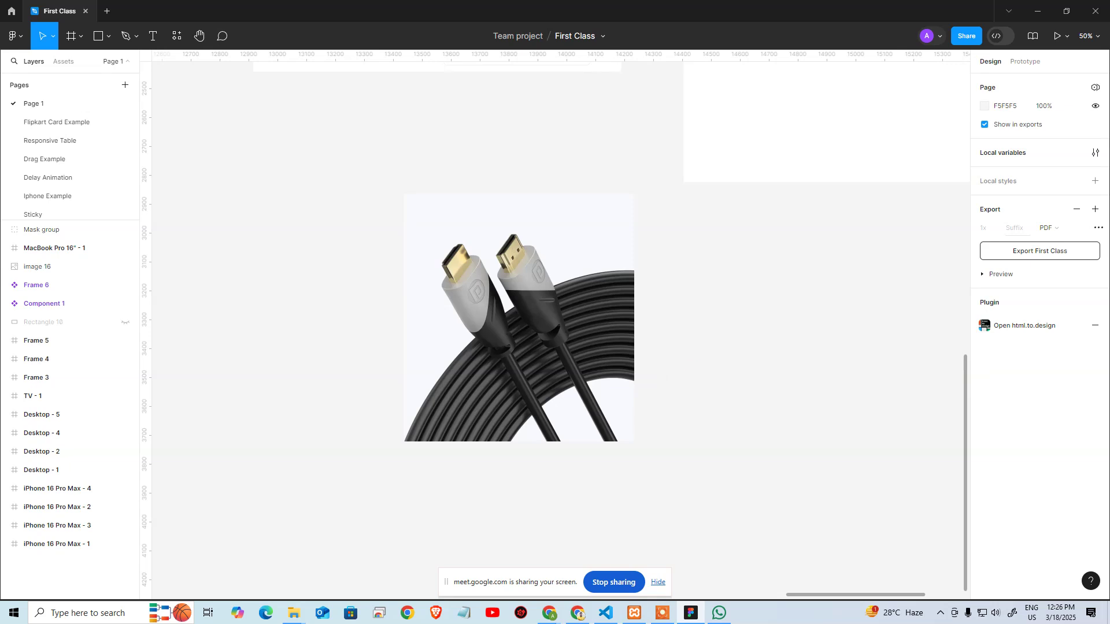
# Switch to Chrome, open Photopea in a new tab and paste the copied cable image as a new document
pyautogui.hotkey('alt', 'Tab')
pyautogui.press('Escape')
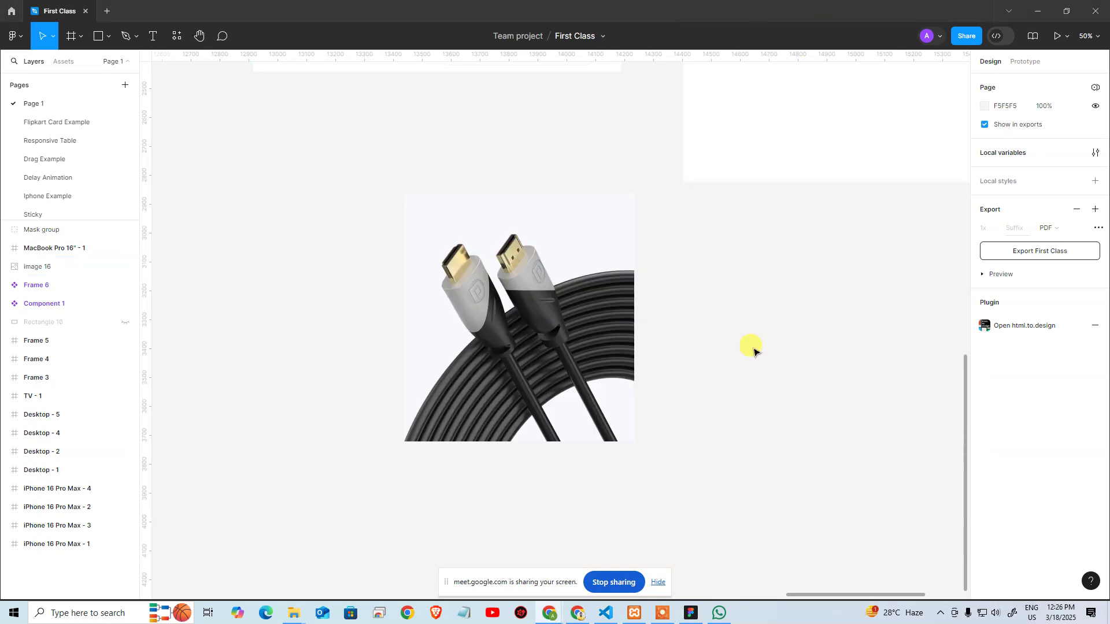
pyautogui.click(553, 616)
pyautogui.click(423, 543)
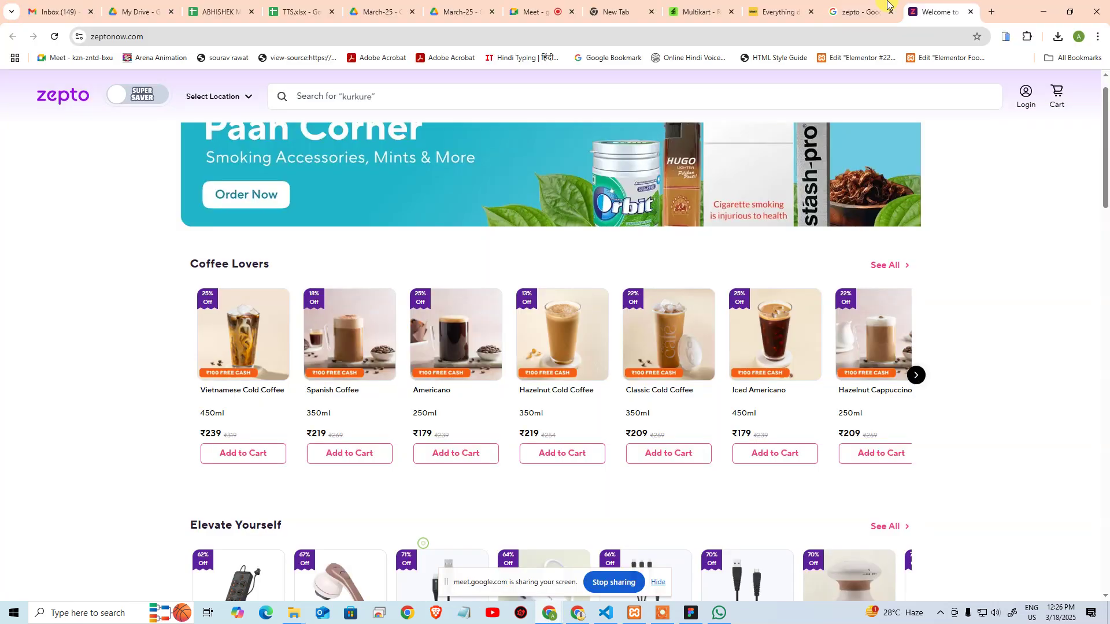
pyautogui.click(992, 11)
pyautogui.write('PHP')
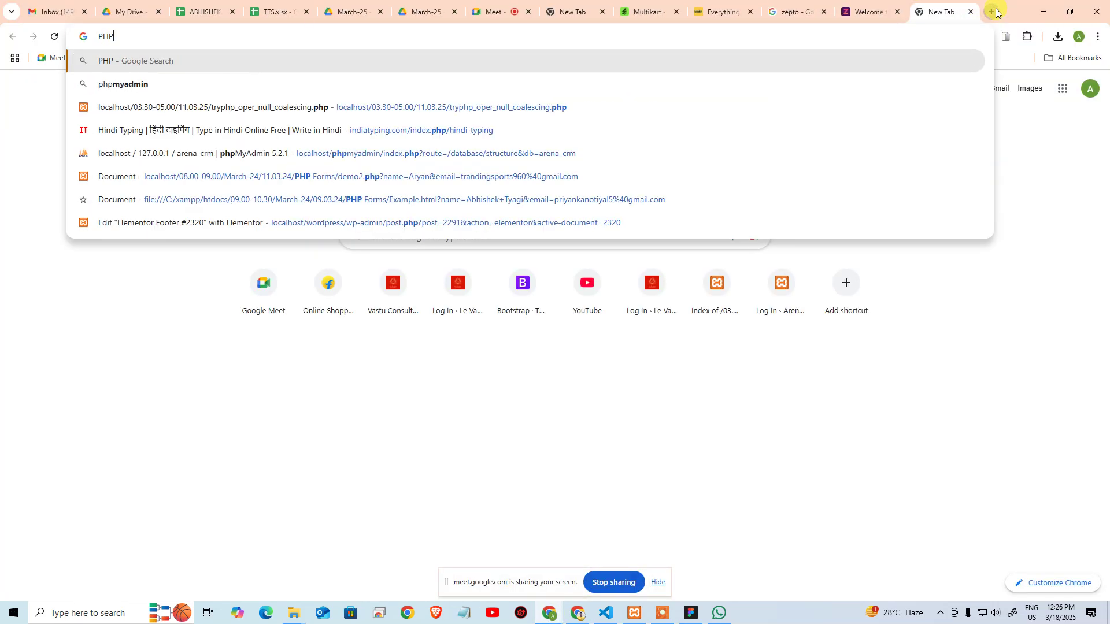
pyautogui.press('BackSpace')
pyautogui.write('O')
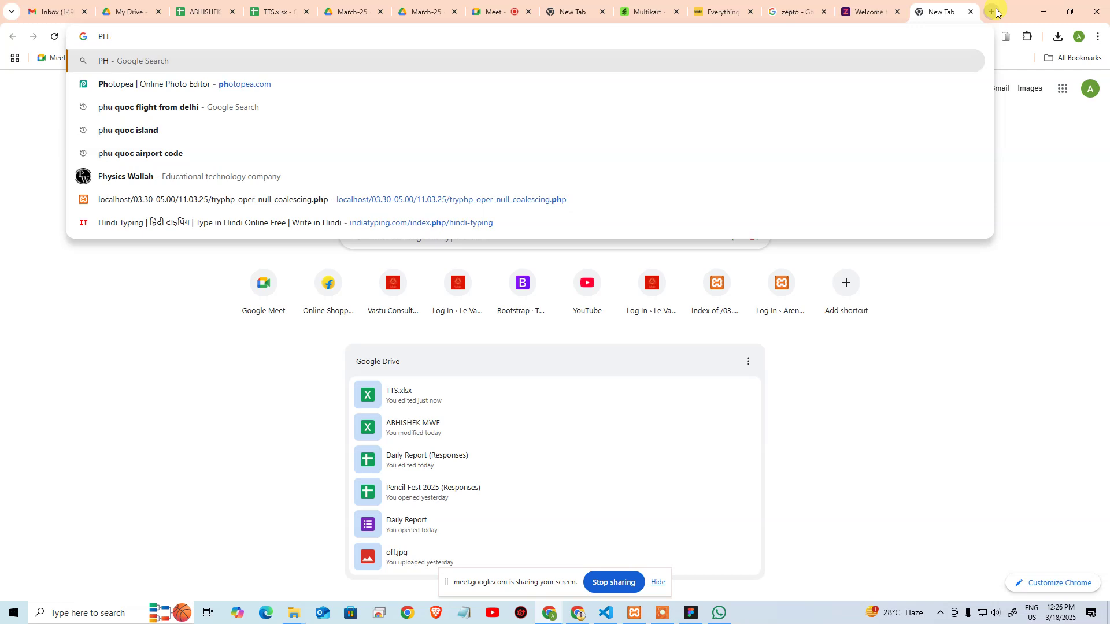
pyautogui.press('Return')
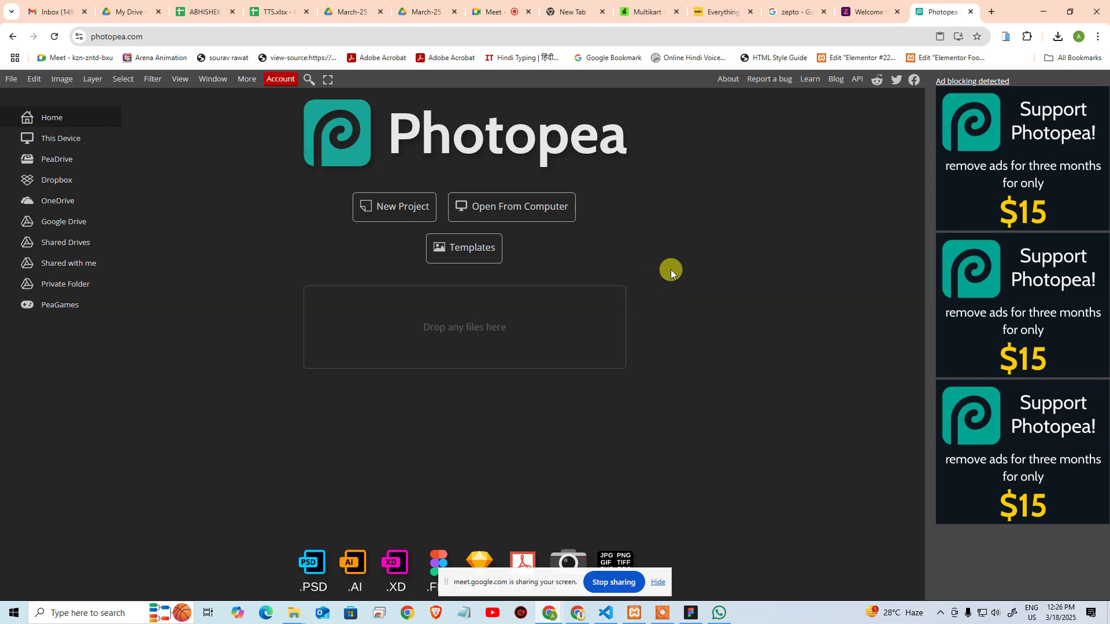
pyautogui.hotkey('ctrl', 'v')
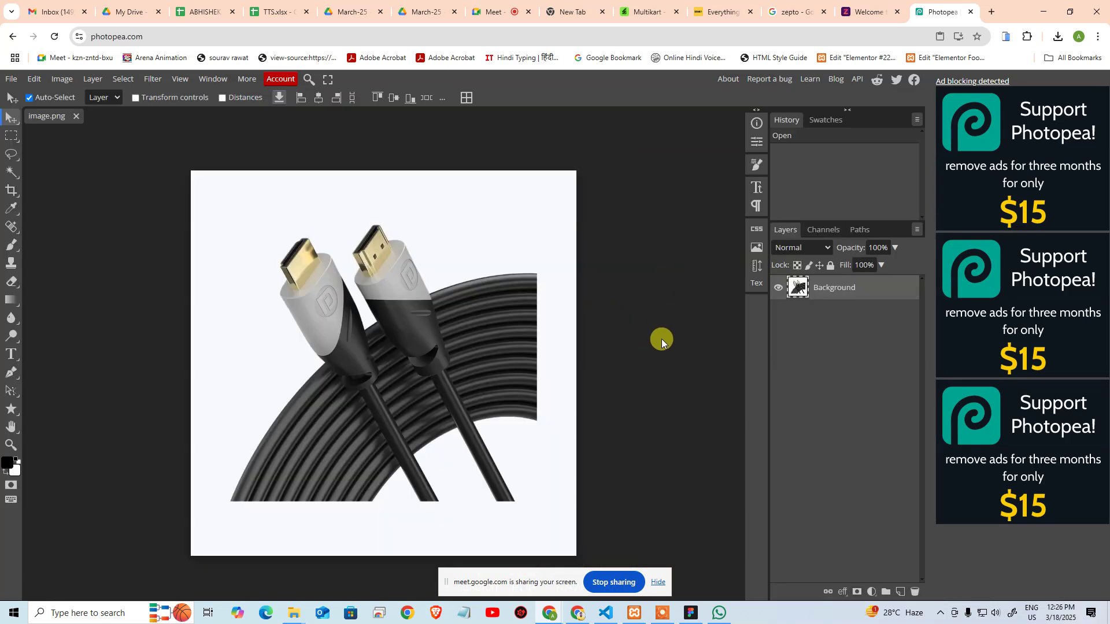
# Make a rectangular selection from the image's upper-left corner to the cut cable ends and nudge it left onto the coil's cut edge
pyautogui.press('m')
pyautogui.moveTo(176, 165); pyautogui.dragTo(538, 501)
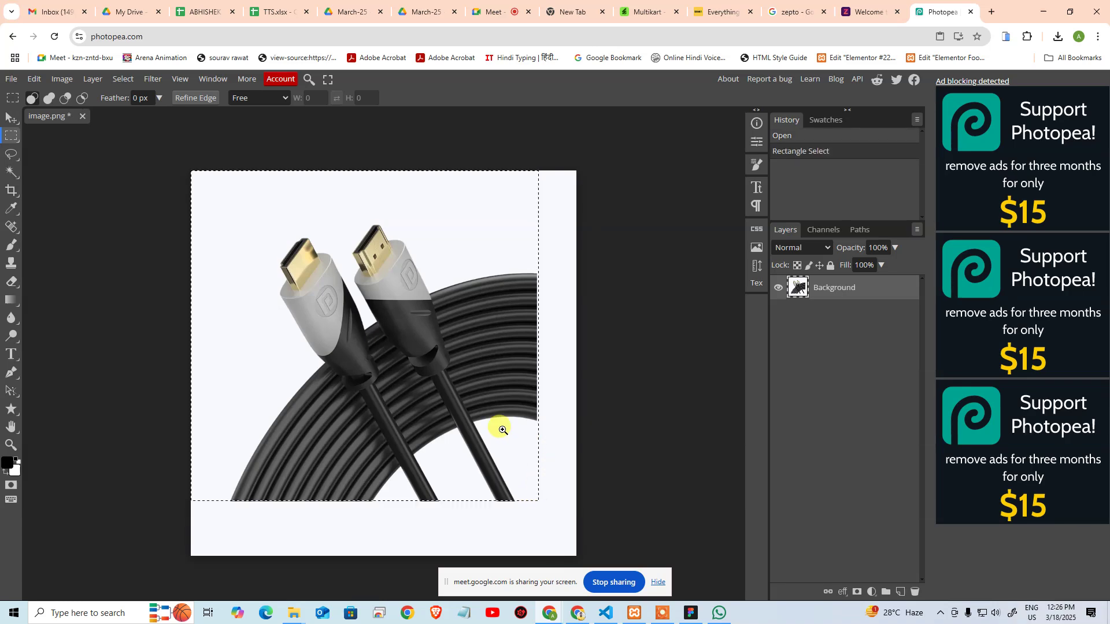
pyautogui.keyDown('ctrl'); pyautogui.click(502, 430); pyautogui.keyUp('ctrl')
pyautogui.click(502, 434)
pyautogui.press('Left')
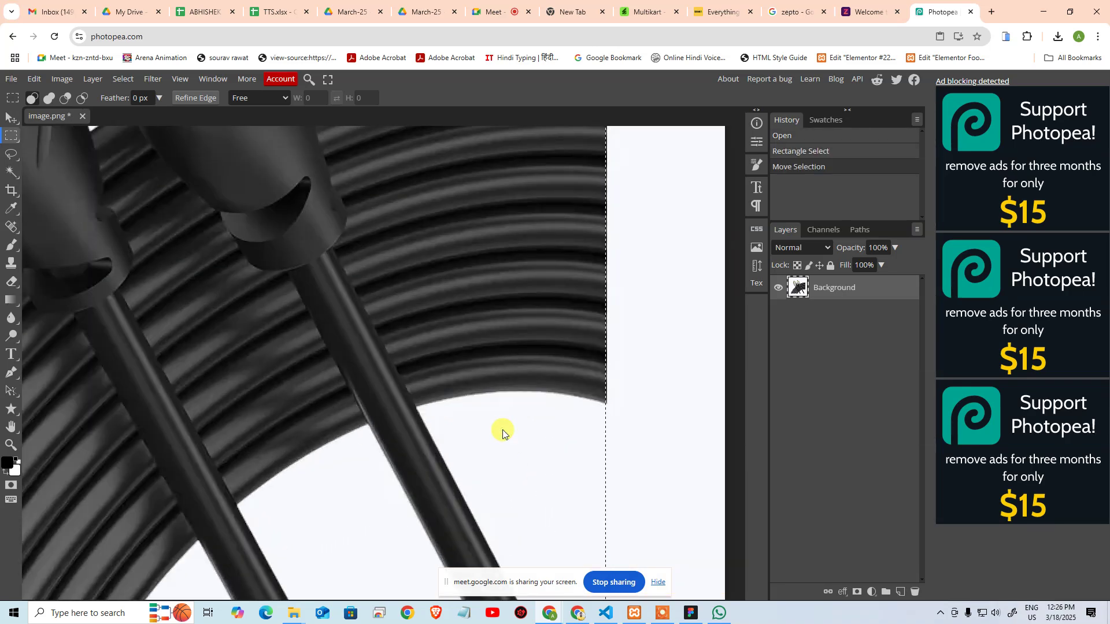
pyautogui.hotkey('ctrl', '0')
pyautogui.moveTo(526, 549); pyautogui.dragTo(652, 498)
pyautogui.moveTo(575, 369); pyautogui.dragTo(498, 435)
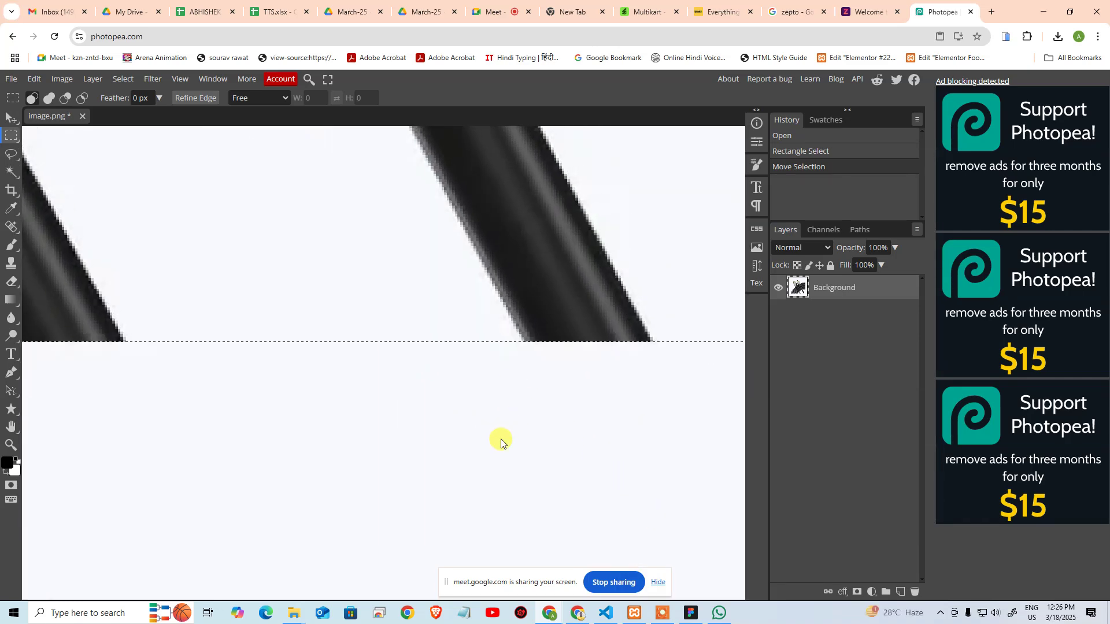
pyautogui.hotkey('ctrl', '0')
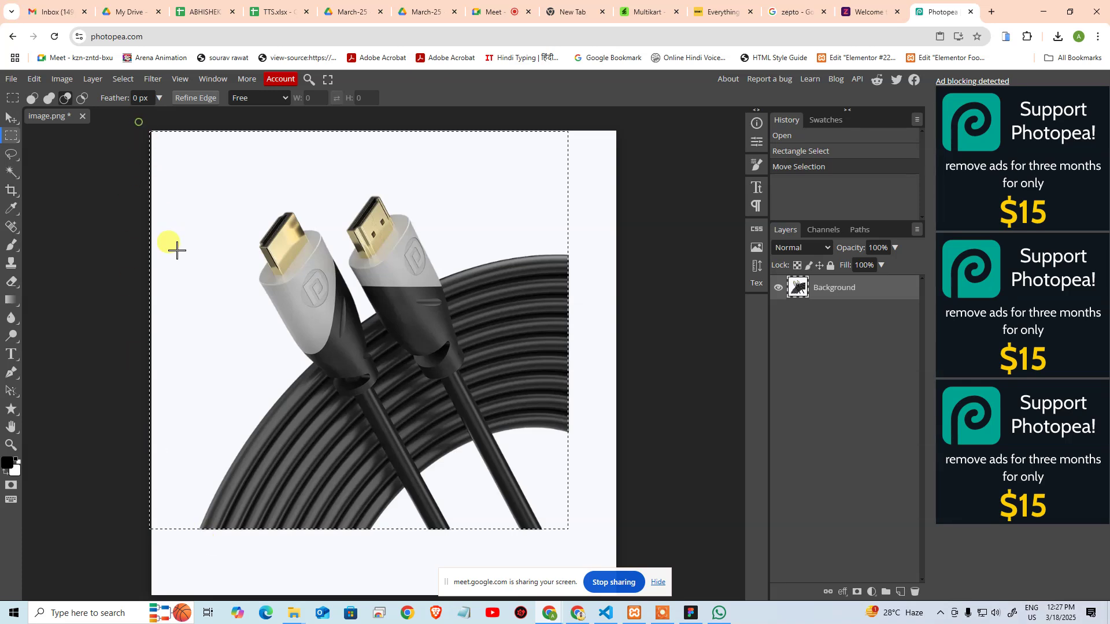
# Subtract the empty strip left of the coil from the selection and clear the selection
pyautogui.moveTo(193, 533); pyautogui.dragTo(40, 92)
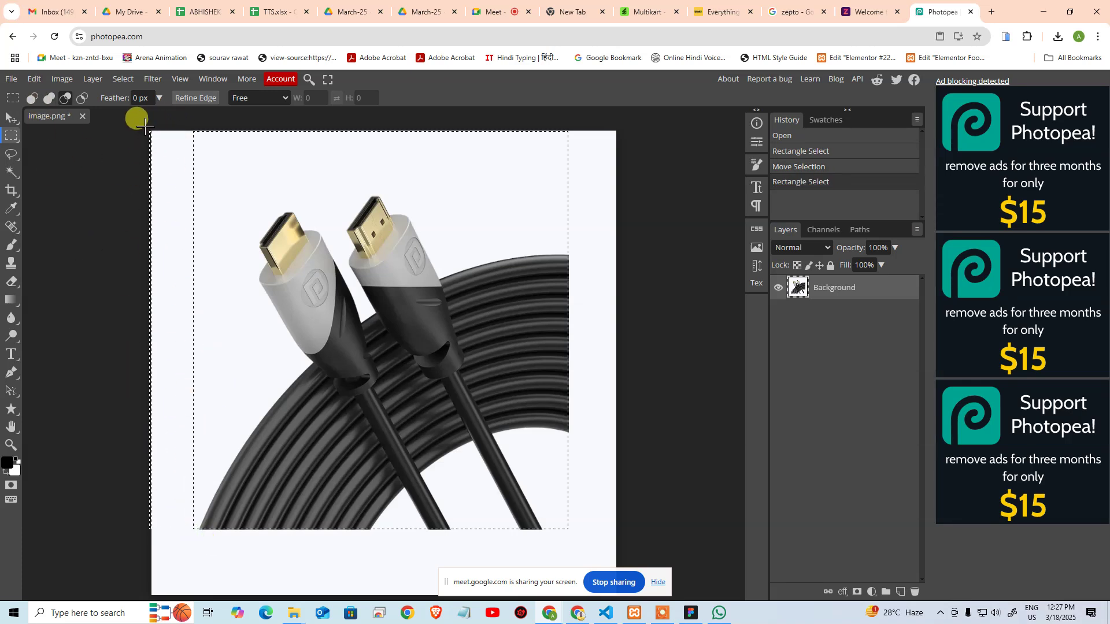
pyautogui.moveTo(145, 128); pyautogui.dragTo(89, 555)
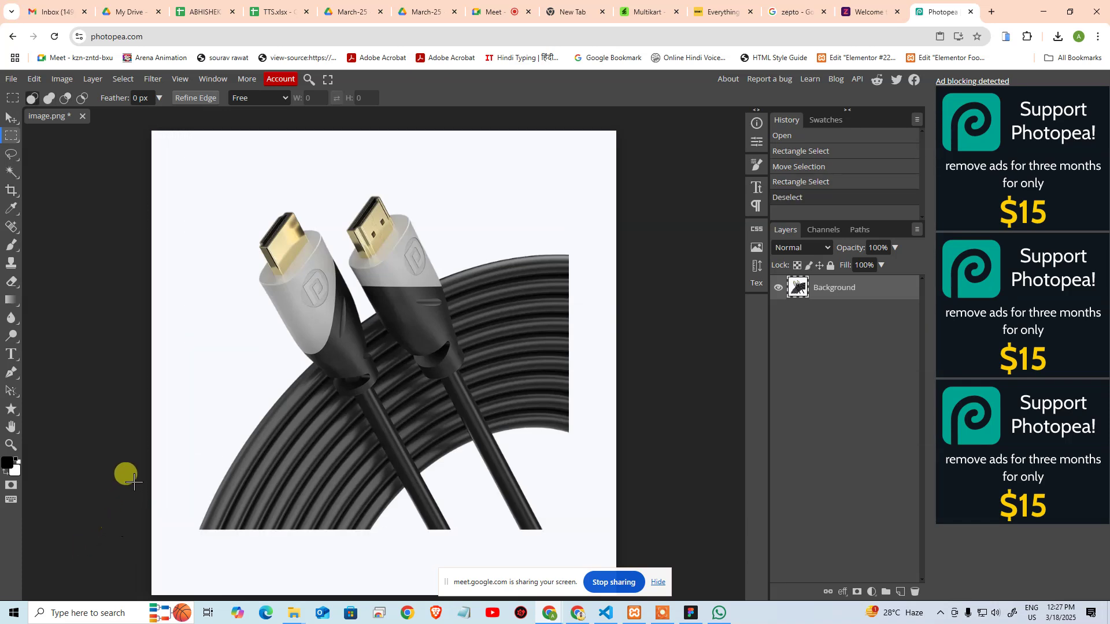
pyautogui.hotkey('ctrl', 'z')
pyautogui.click(224, 395)
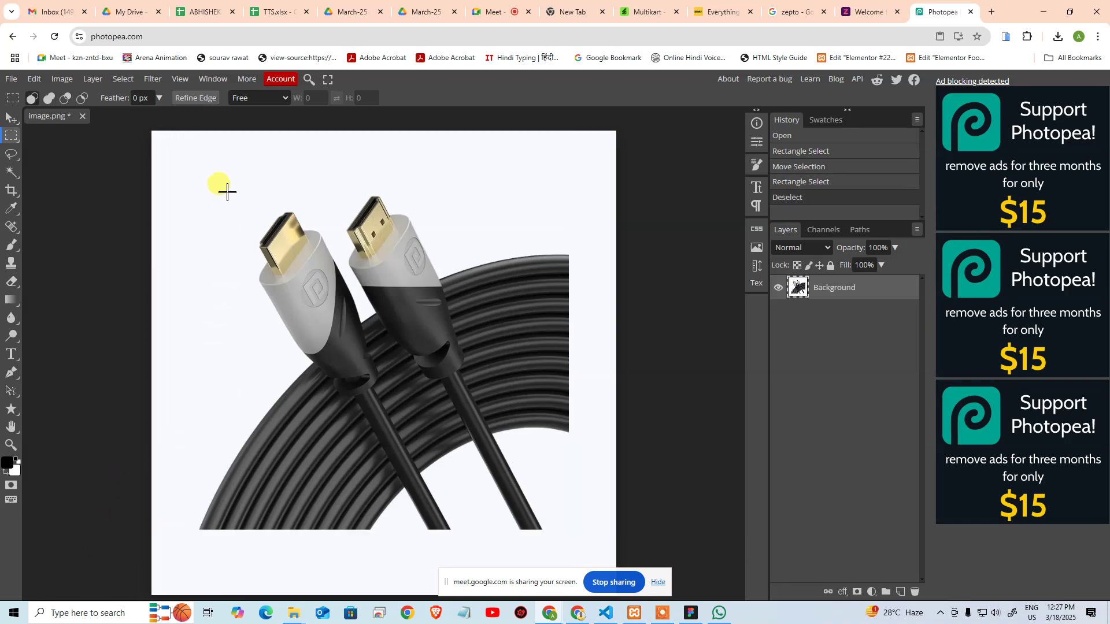
# Make a rectangular selection around the whole cable and nudge it down onto the cut cable ends
pyautogui.moveTo(202, 153); pyautogui.dragTo(570, 528)
pyautogui.keyDown('ctrl'); pyautogui.click(551, 529); pyautogui.keyUp('ctrl')
pyautogui.keyDown('ctrl'); pyautogui.click(549, 526); pyautogui.keyUp('ctrl')
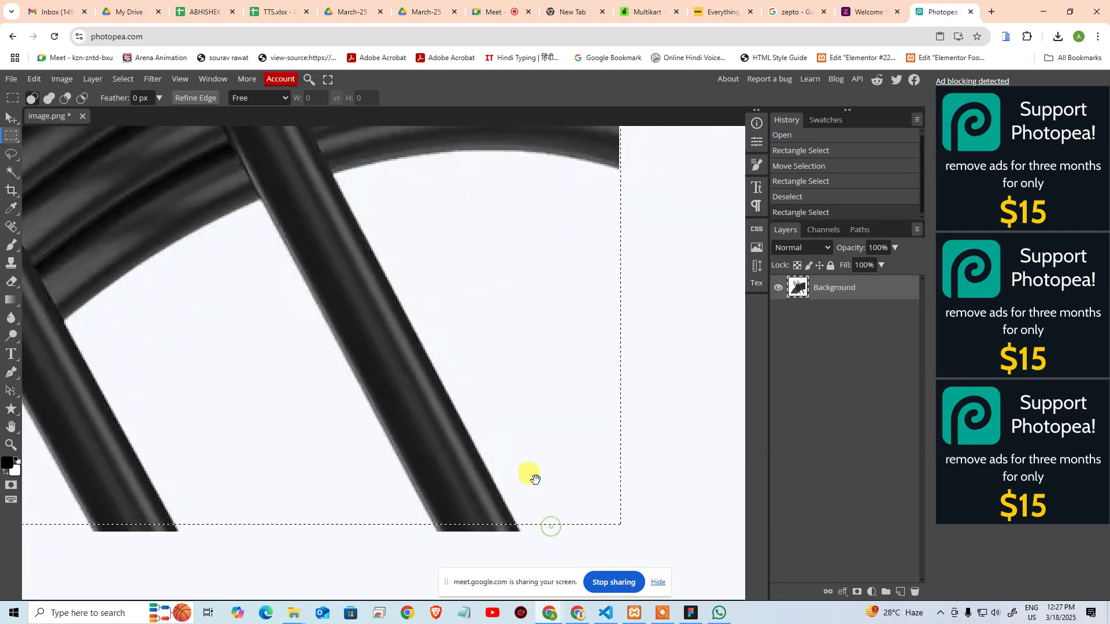
pyautogui.moveTo(535, 478); pyautogui.dragTo(511, 391)
pyautogui.press('Down')
pyautogui.press('Down')
pyautogui.press('Down')
pyautogui.press('Down')
pyautogui.hotkey('ctrl', '0')
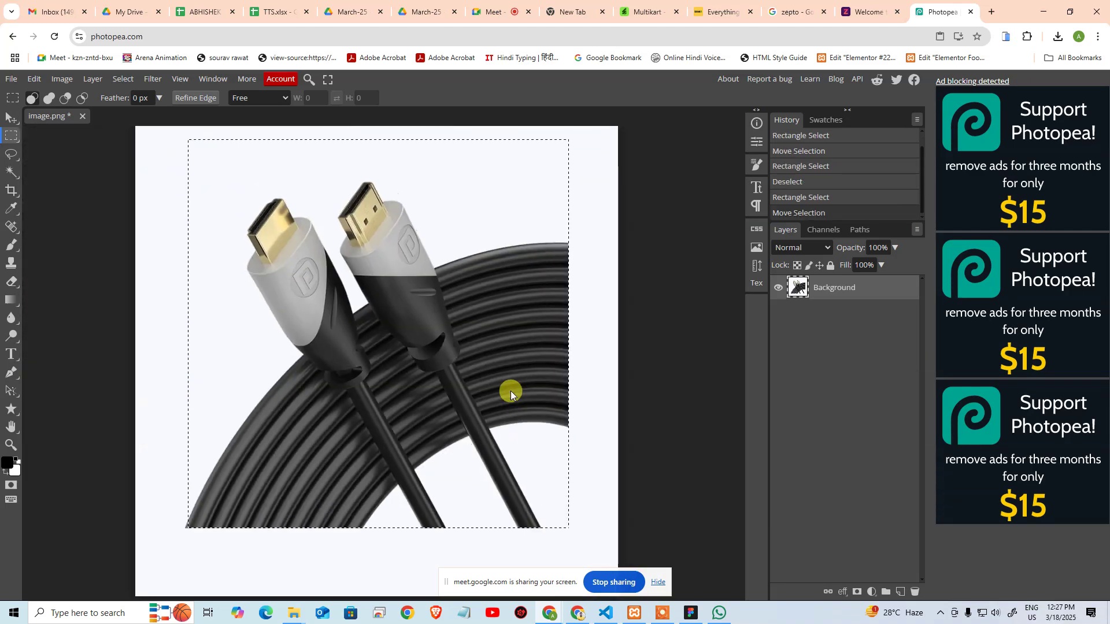
pyautogui.keyDown('ctrl'); pyautogui.click(669, 330); pyautogui.keyUp('ctrl')
pyautogui.moveTo(647, 342); pyautogui.dragTo(114, 397)
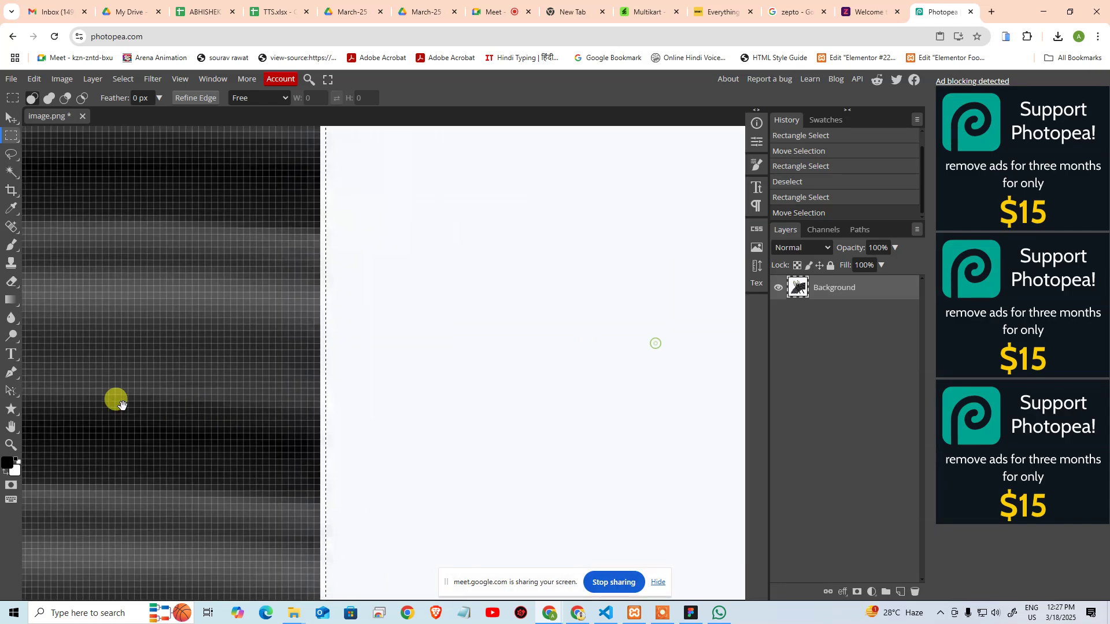
pyautogui.hotkey('ctrl', '0')
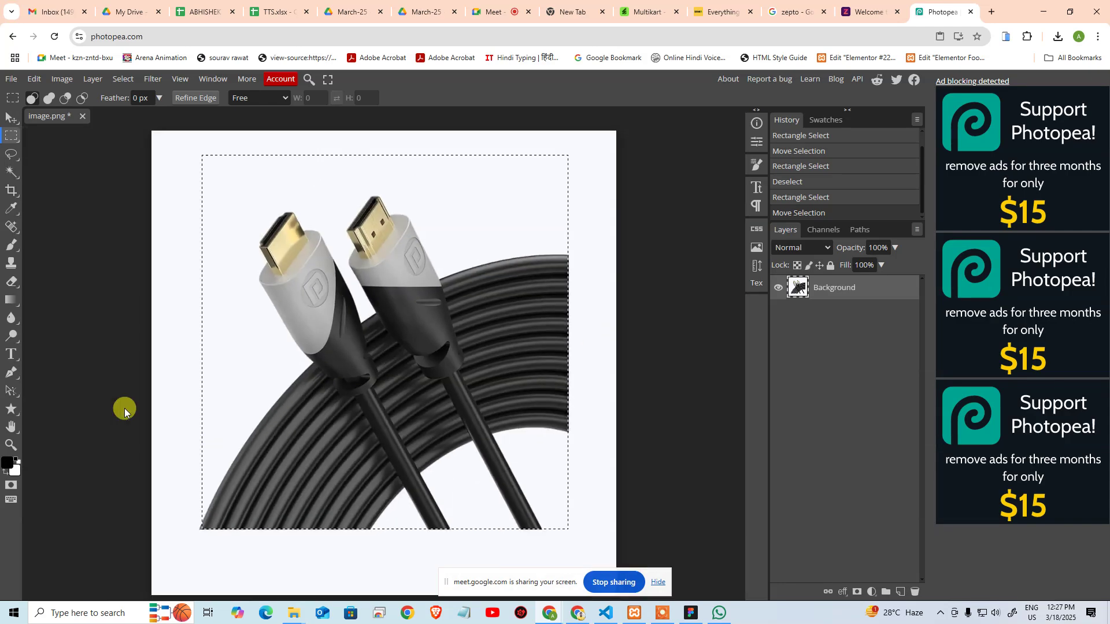
pyautogui.click(207, 527)
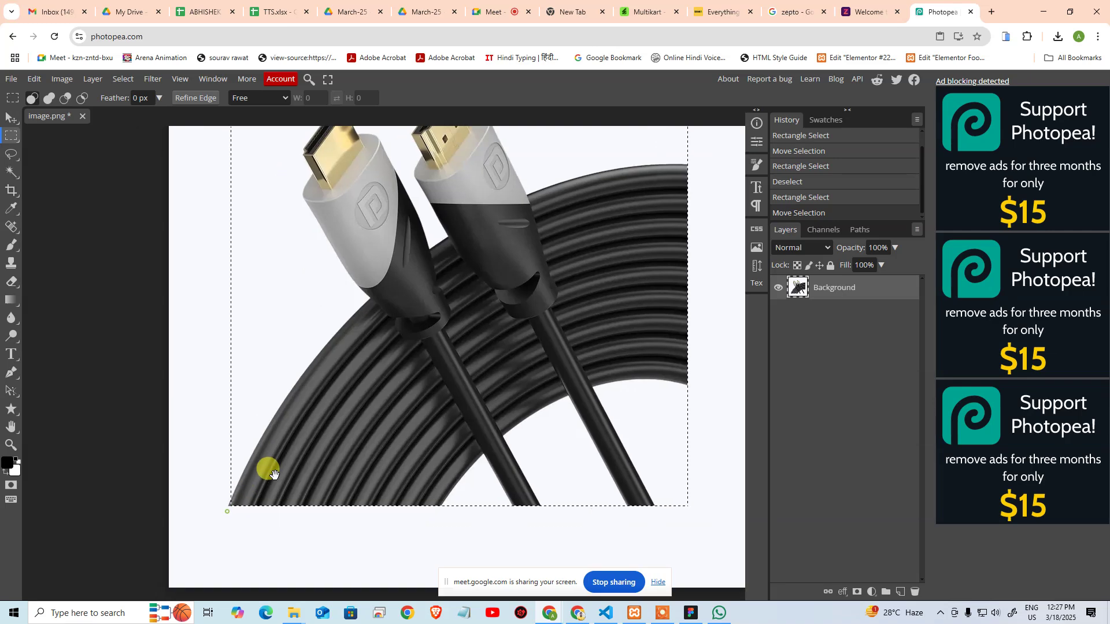
# Try to widen the selected cable area to the left with Free Transform
pyautogui.click(34, 78)
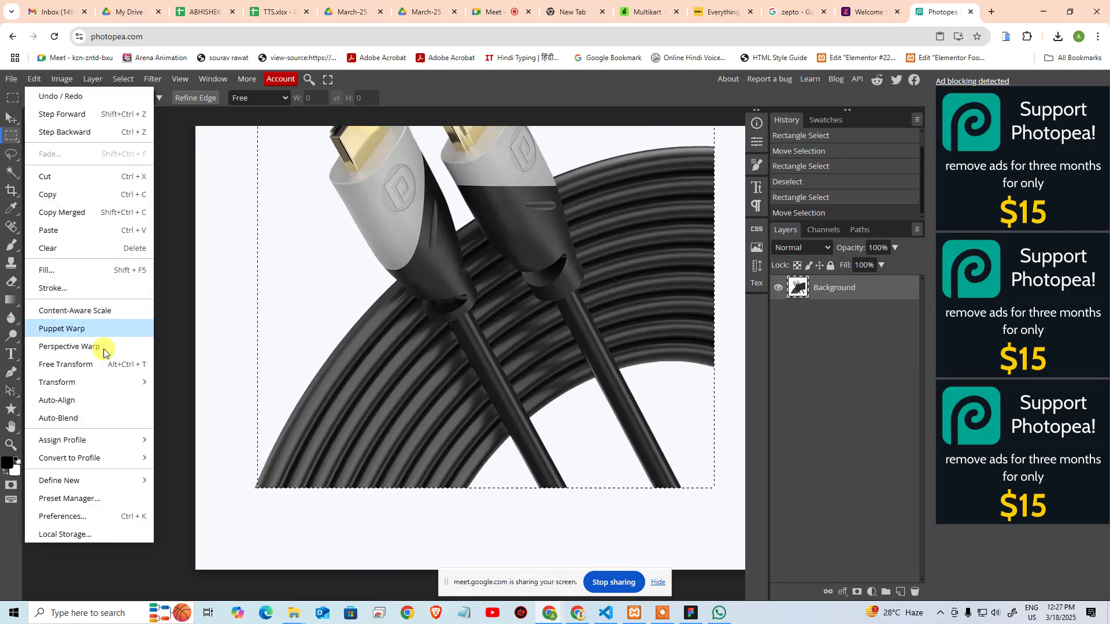
pyautogui.click(108, 365)
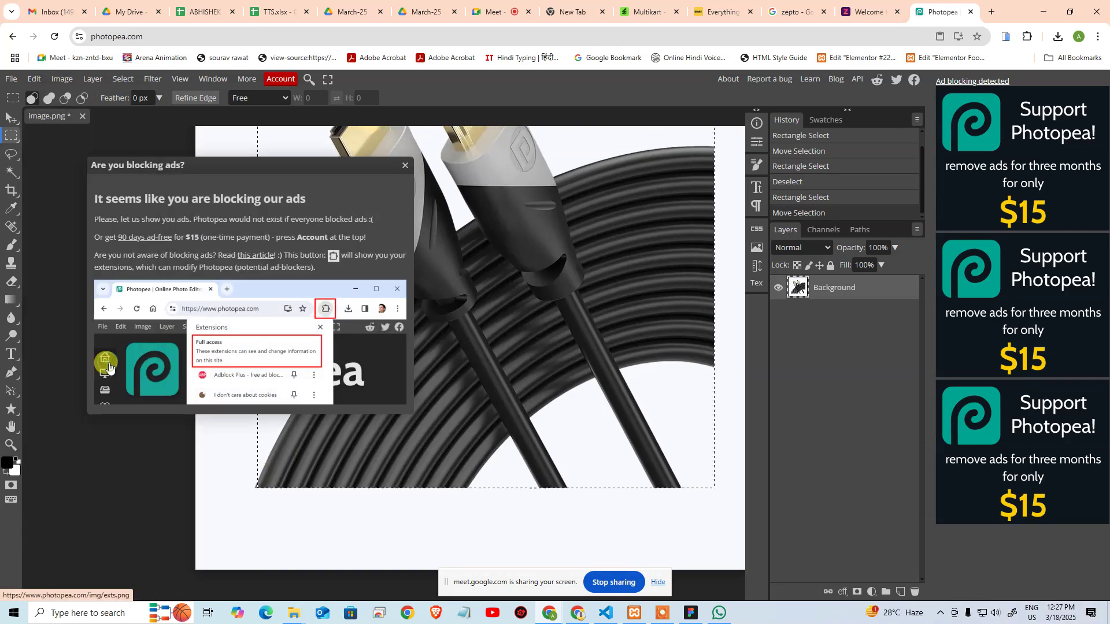
pyautogui.click(405, 166)
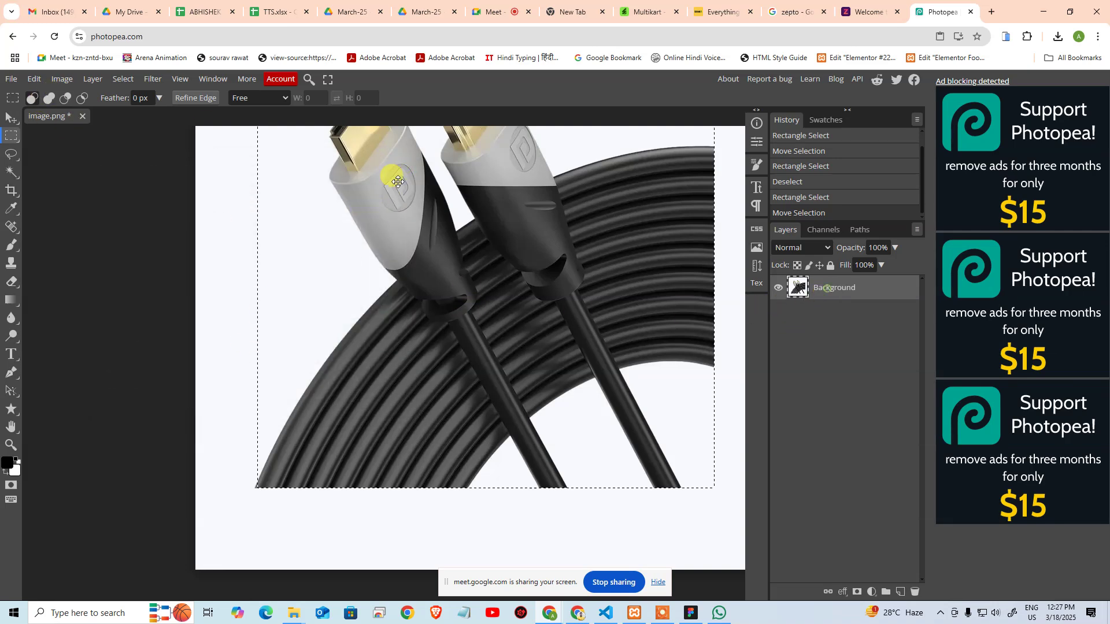
pyautogui.click(34, 79)
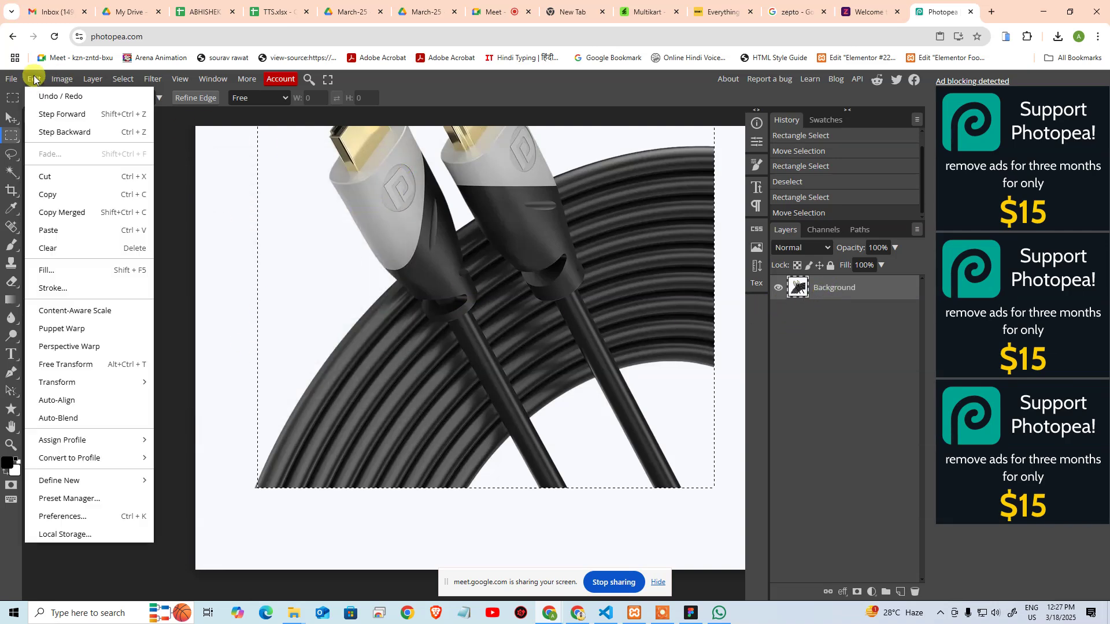
pyautogui.click(89, 365)
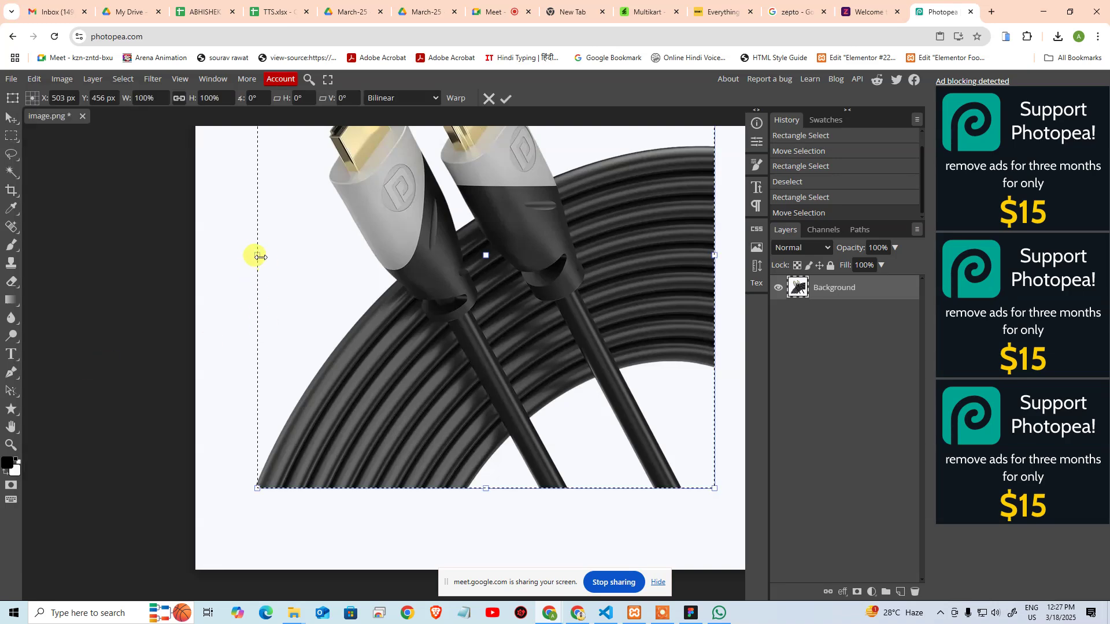
pyautogui.moveTo(258, 257); pyautogui.dragTo(223, 254)
pyautogui.press('Escape')
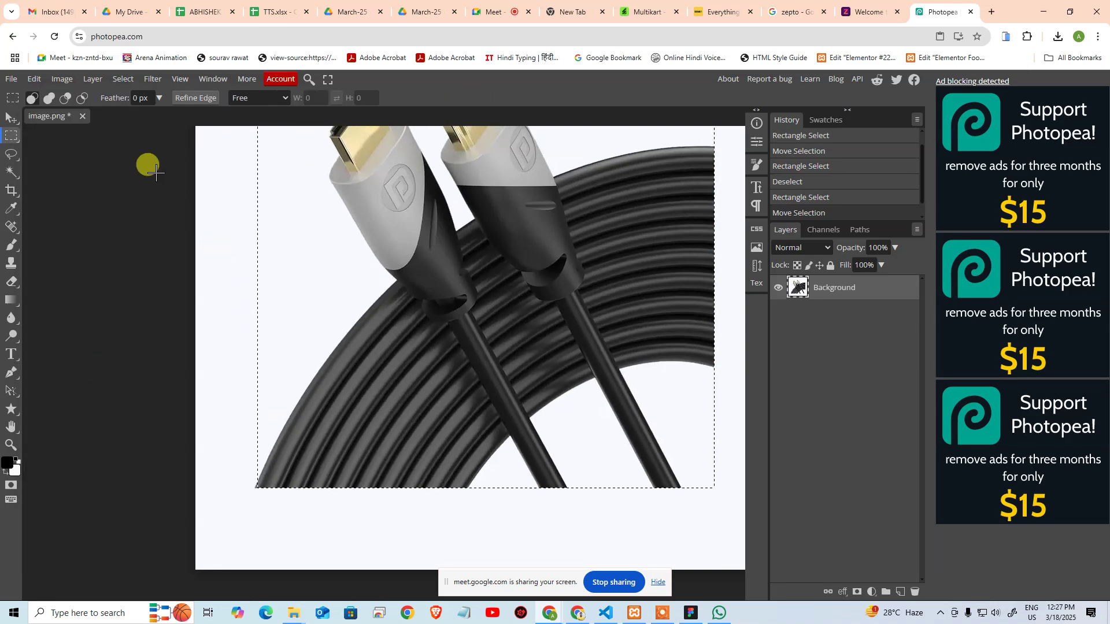
# Clear the rectangular selection around the cable
pyautogui.click(34, 78)
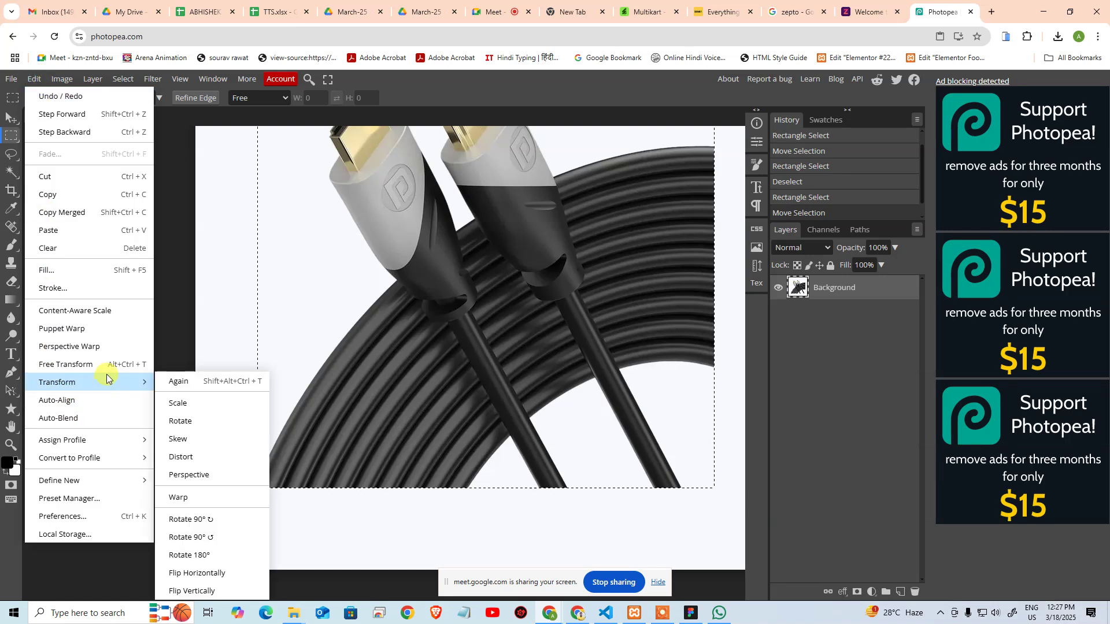
pyautogui.moveTo(94, 379)
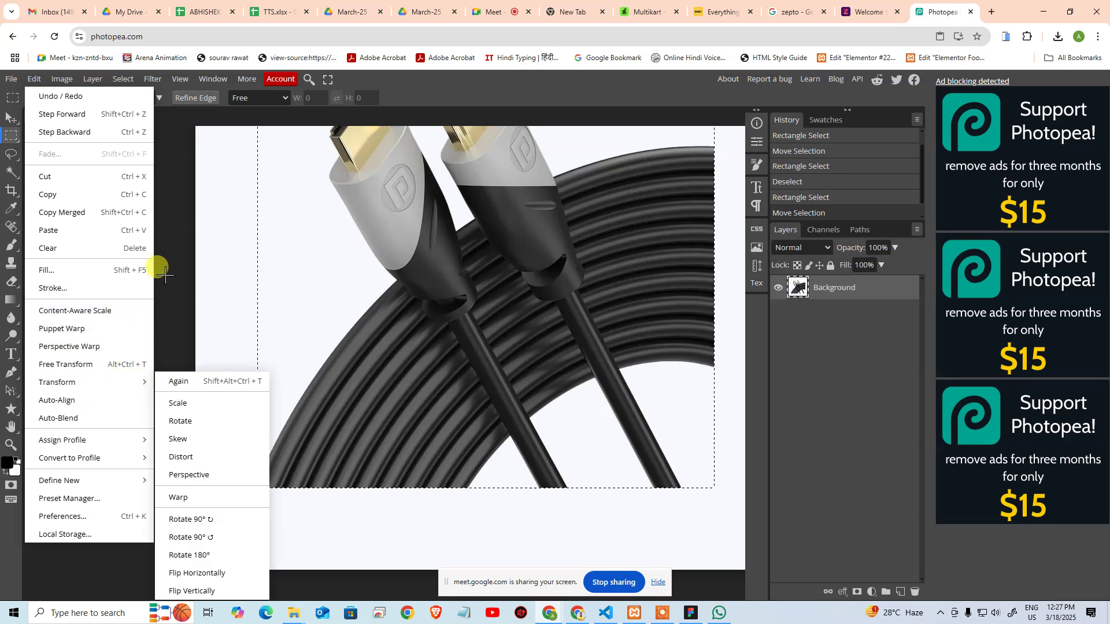
pyautogui.click(350, 285)
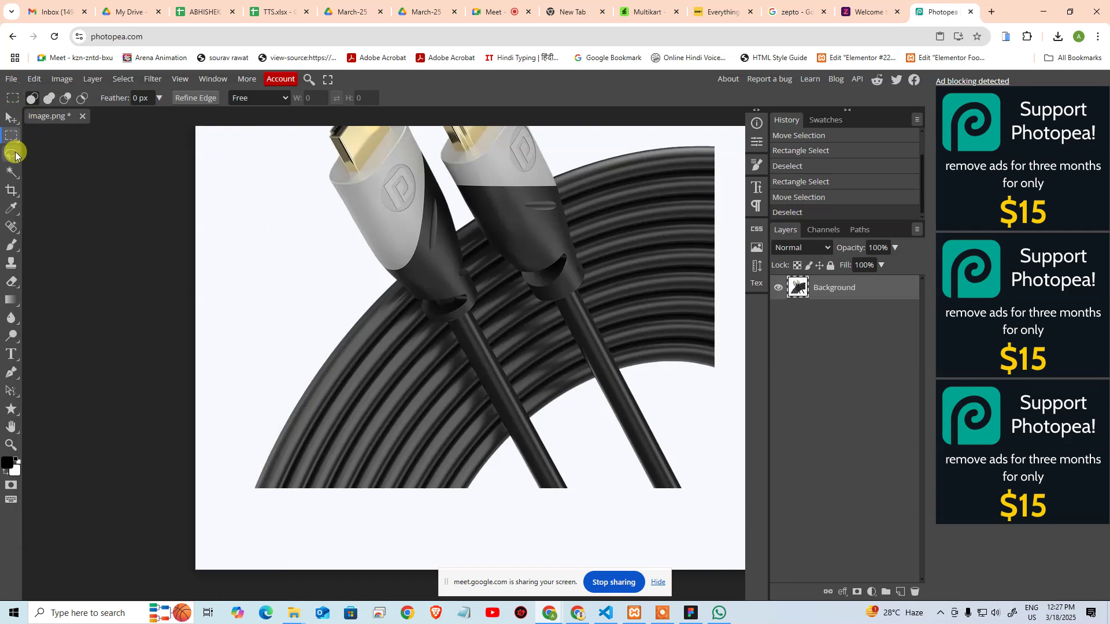
pyautogui.click(34, 78)
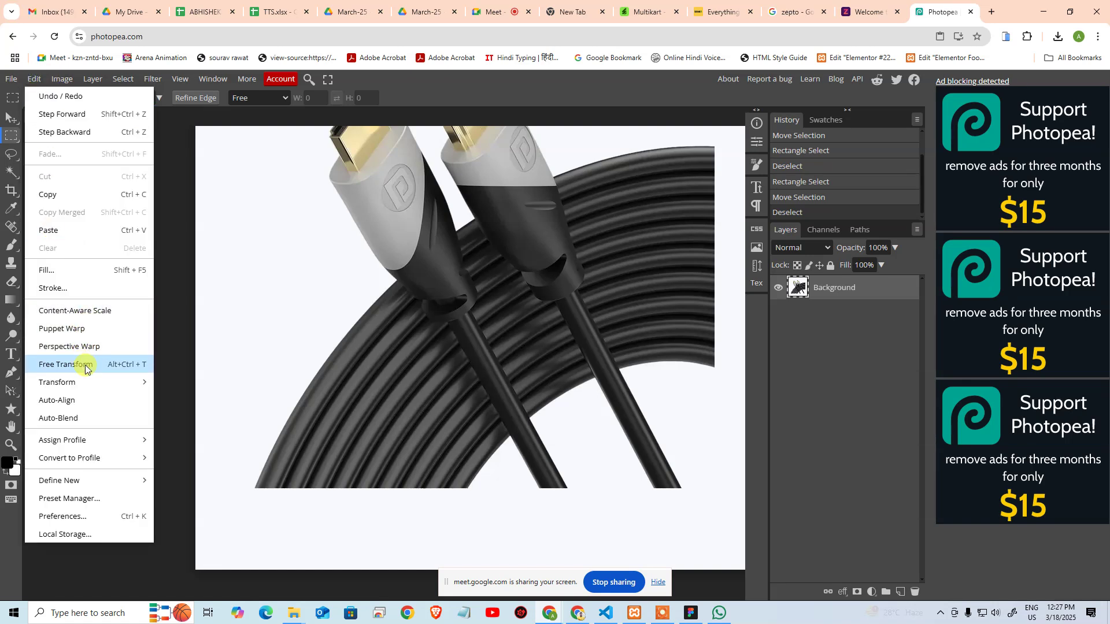
pyautogui.moveTo(92, 373)
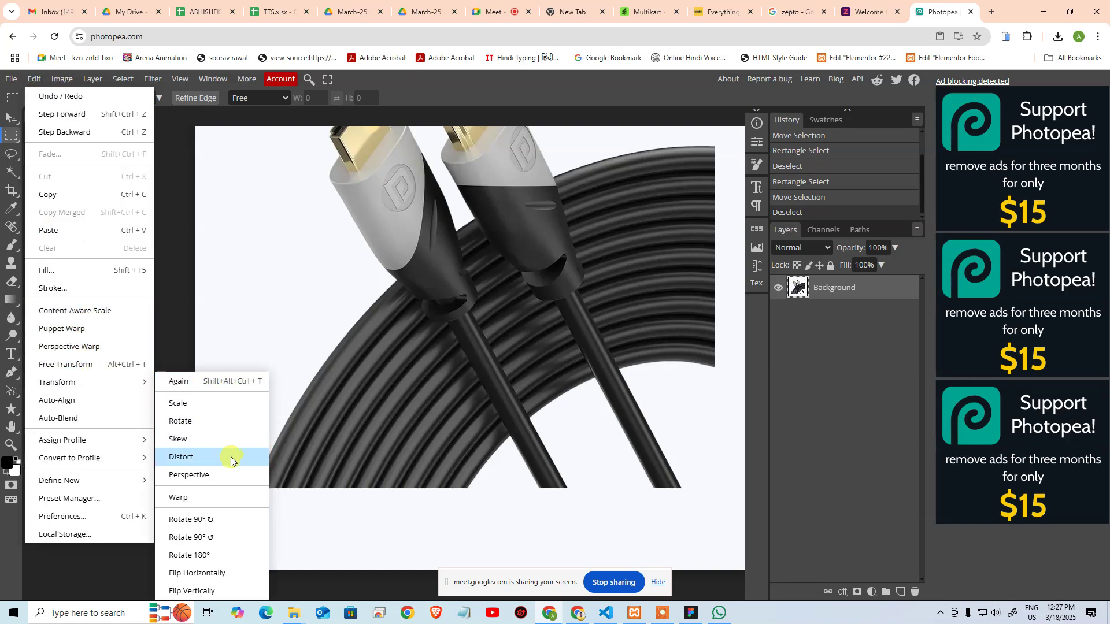
pyautogui.click(462, 361)
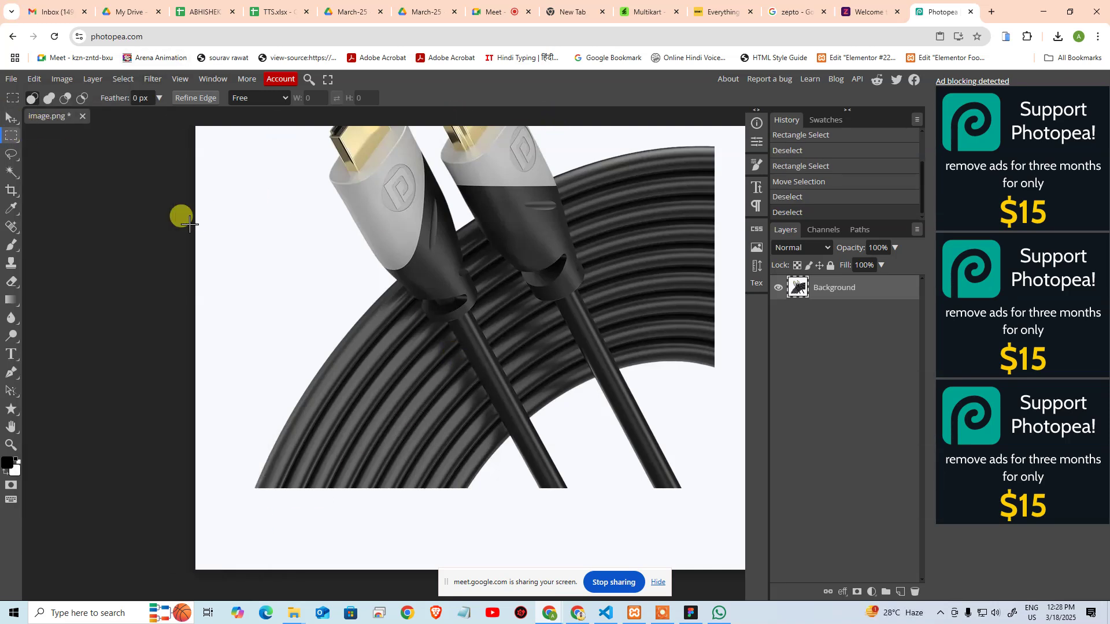
# Make a rectangular selection over the coil's lower-right part and align it with the cut cable ends and the coil's right edge
pyautogui.moveTo(311, 200); pyautogui.dragTo(179, 232)
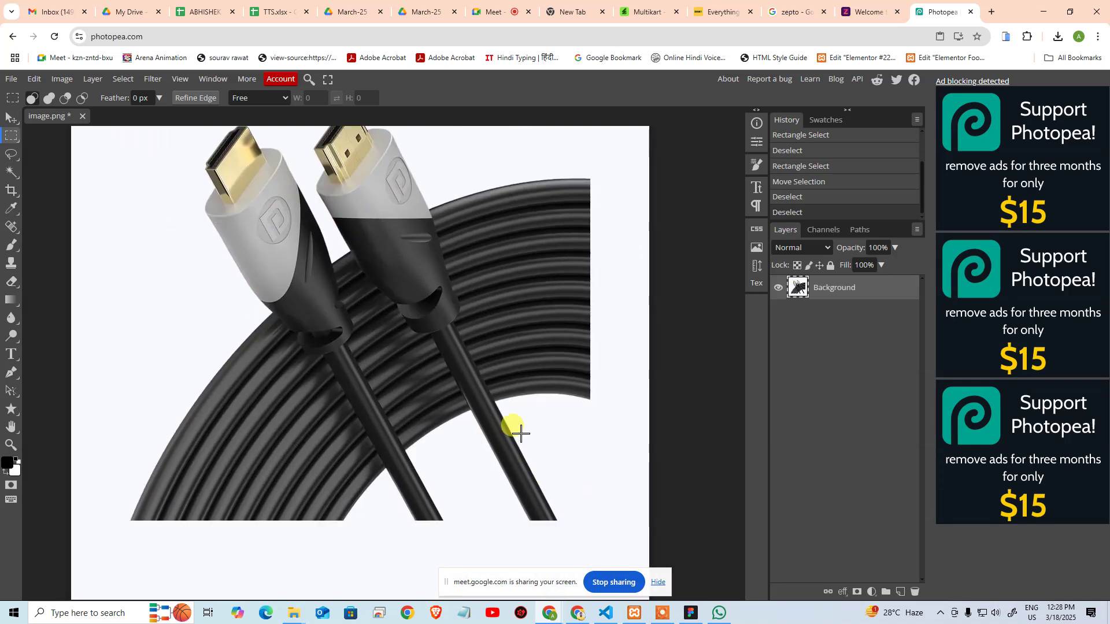
pyautogui.moveTo(466, 326); pyautogui.dragTo(581, 515)
pyautogui.press('Down')
pyautogui.press('Down')
pyautogui.press('Down')
pyautogui.press('Down')
pyautogui.press('Down')
pyautogui.press('Down')
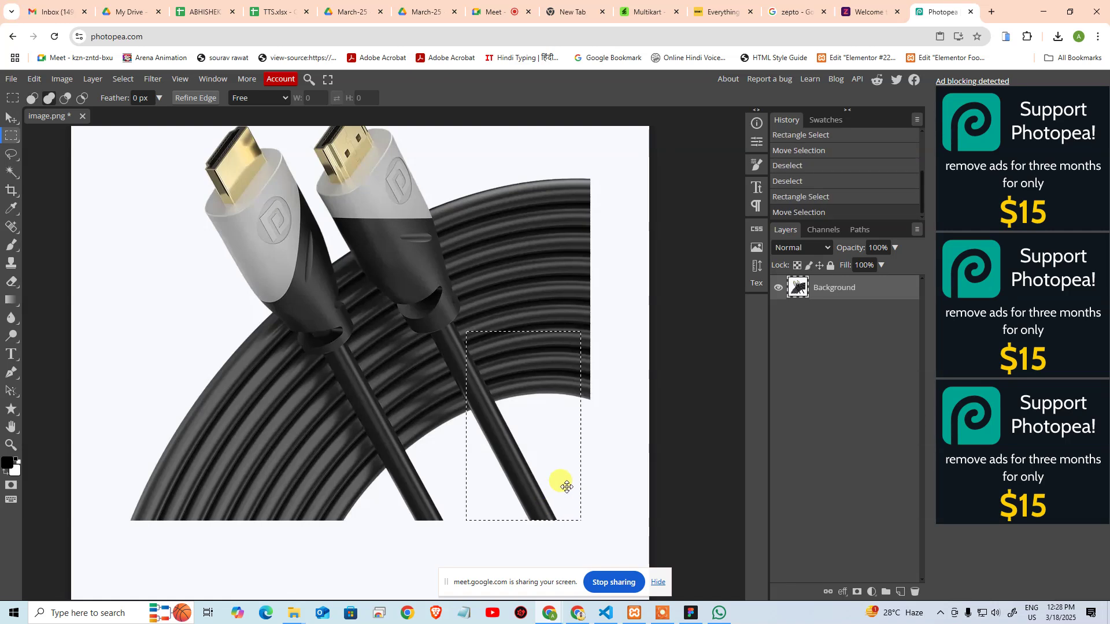
pyautogui.hotkey('shift', 'Right')
pyautogui.press('Left')
pyautogui.press('Left')
pyautogui.press('Left')
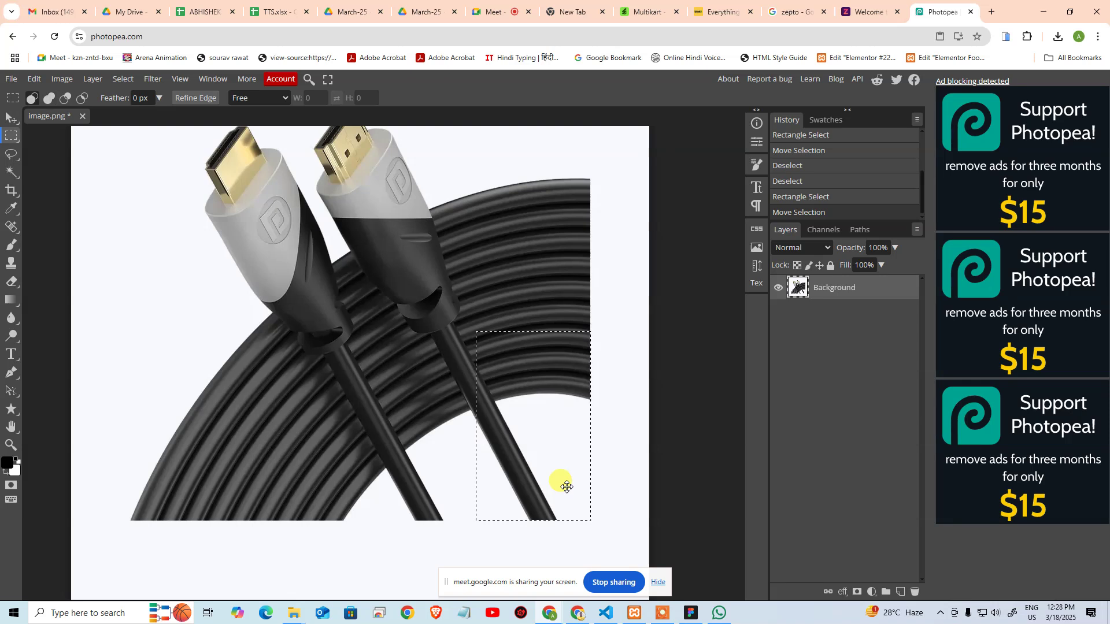
pyautogui.moveTo(443, 406); pyautogui.dragTo(662, 384)
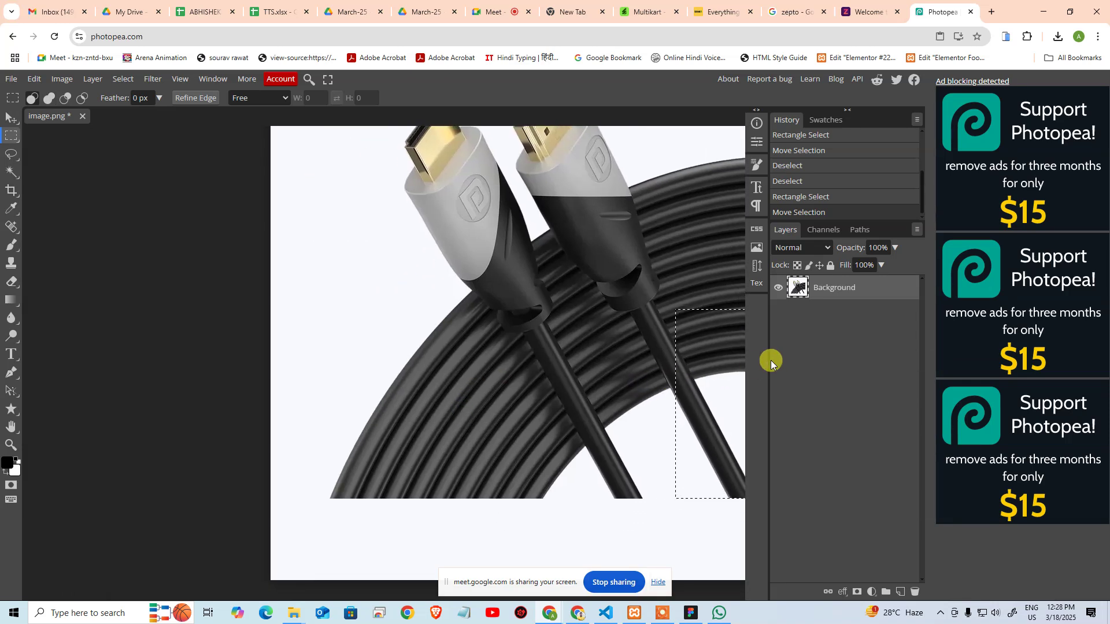
# Add a new empty layer above the cable image and try Free Transform on the selected area
pyautogui.hotkey('ctrl', 'shift', 'n')
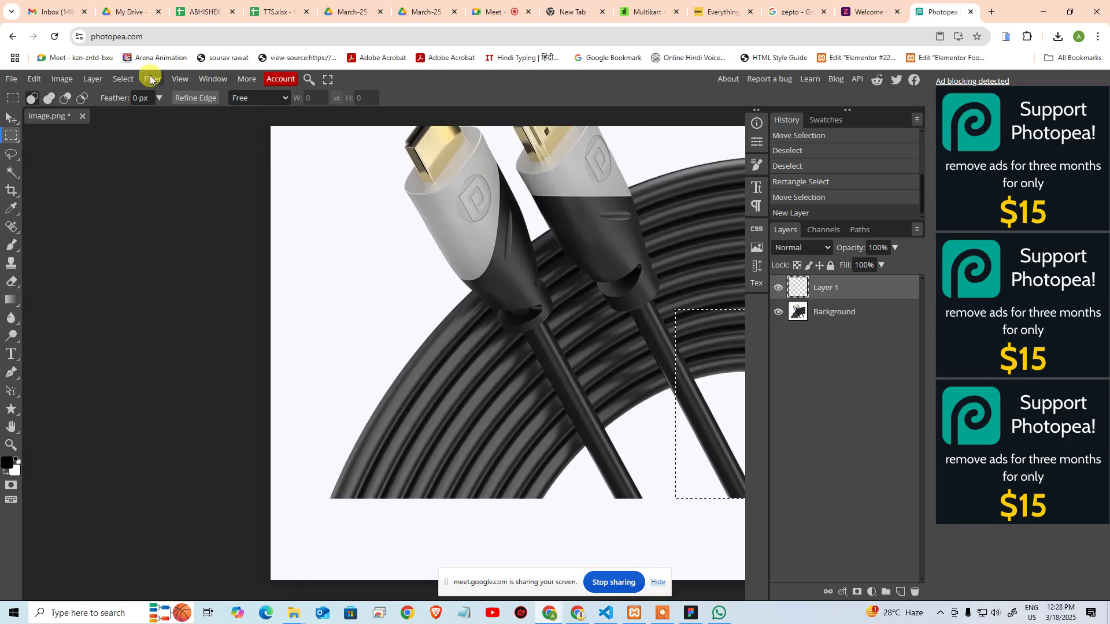
pyautogui.click(62, 79)
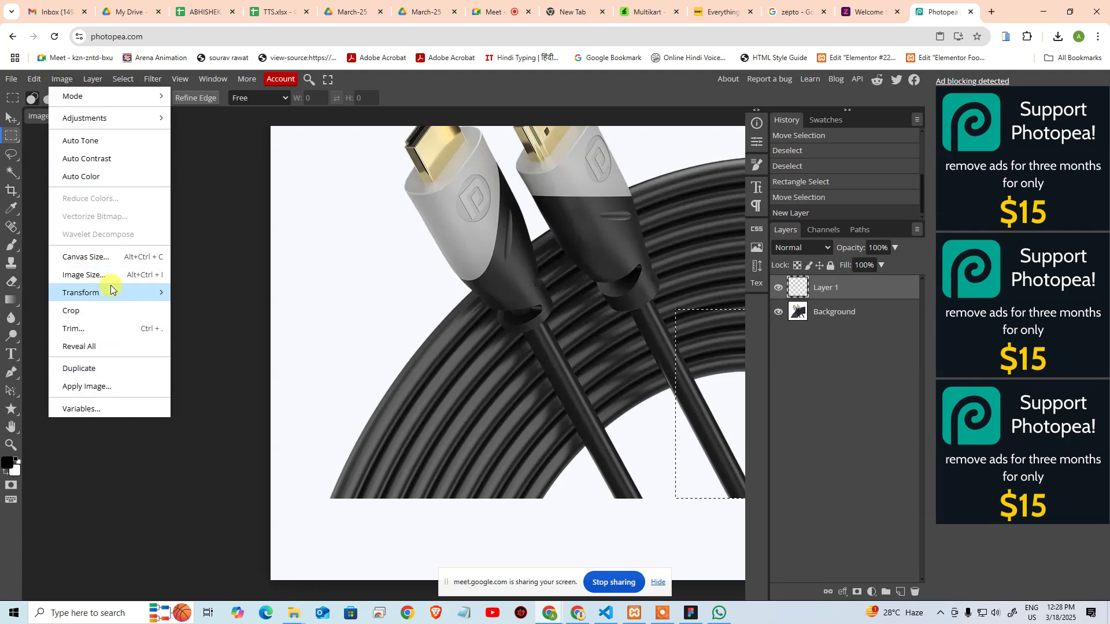
pyautogui.moveTo(115, 293)
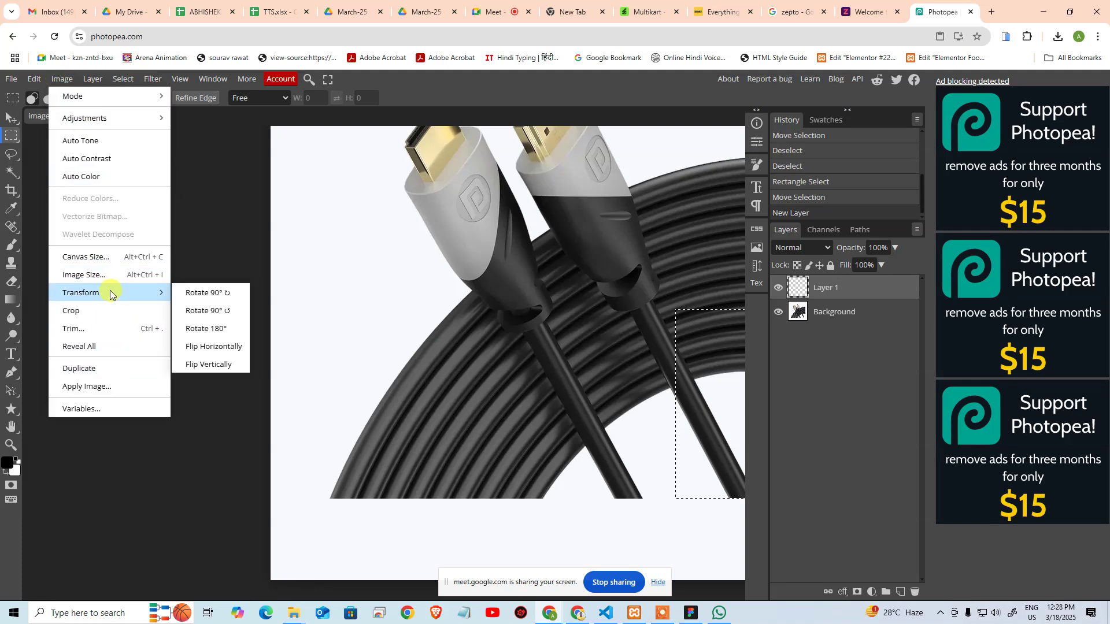
pyautogui.click(34, 78)
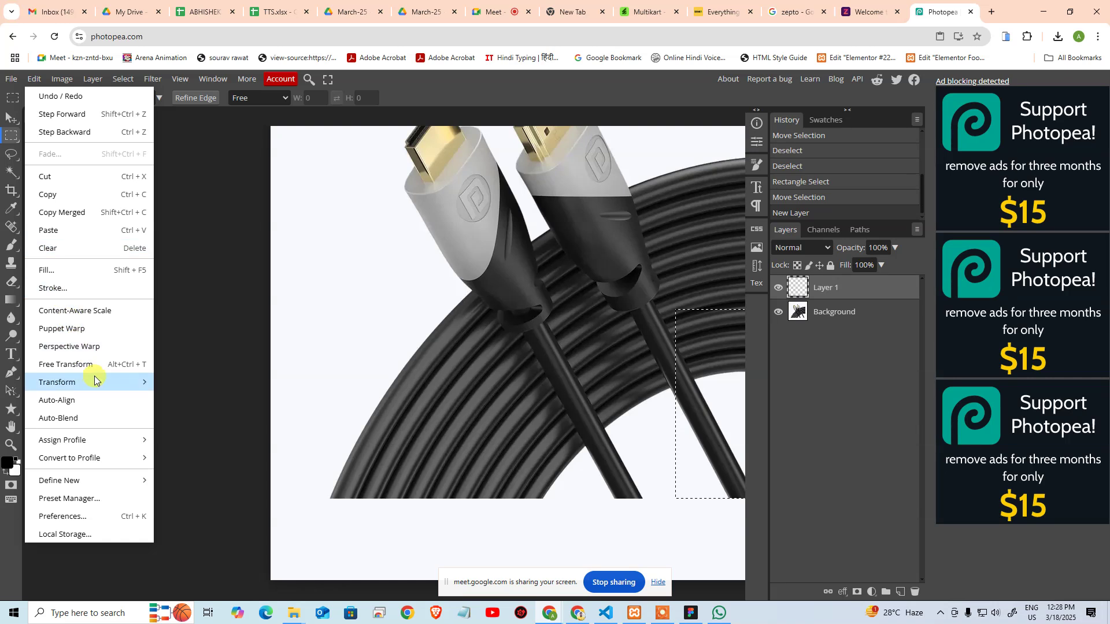
pyautogui.moveTo(95, 380)
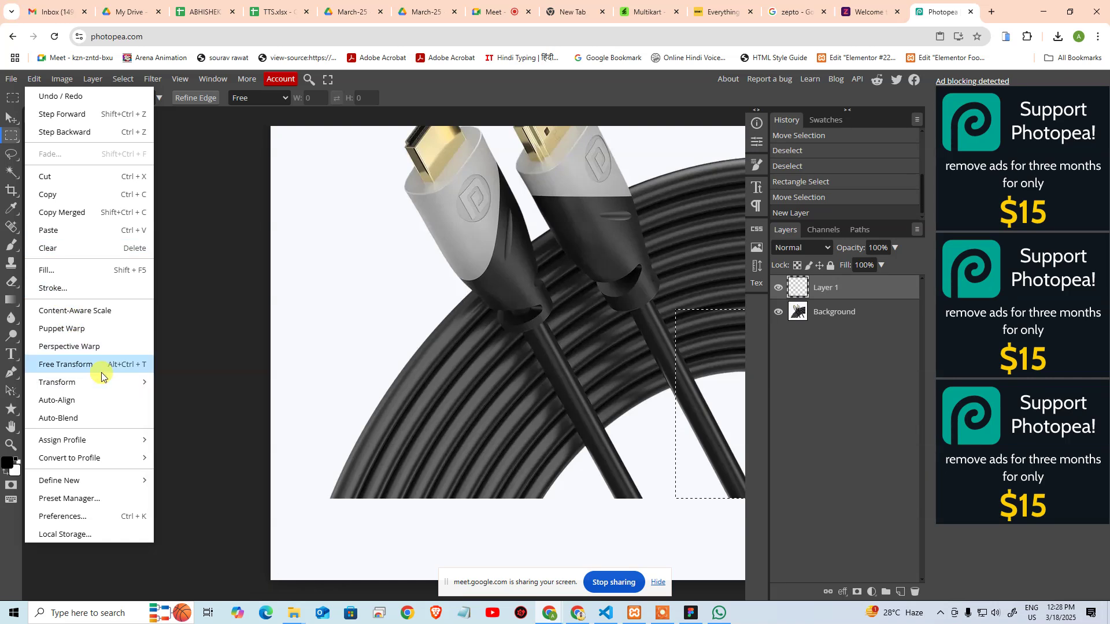
pyautogui.click(91, 370)
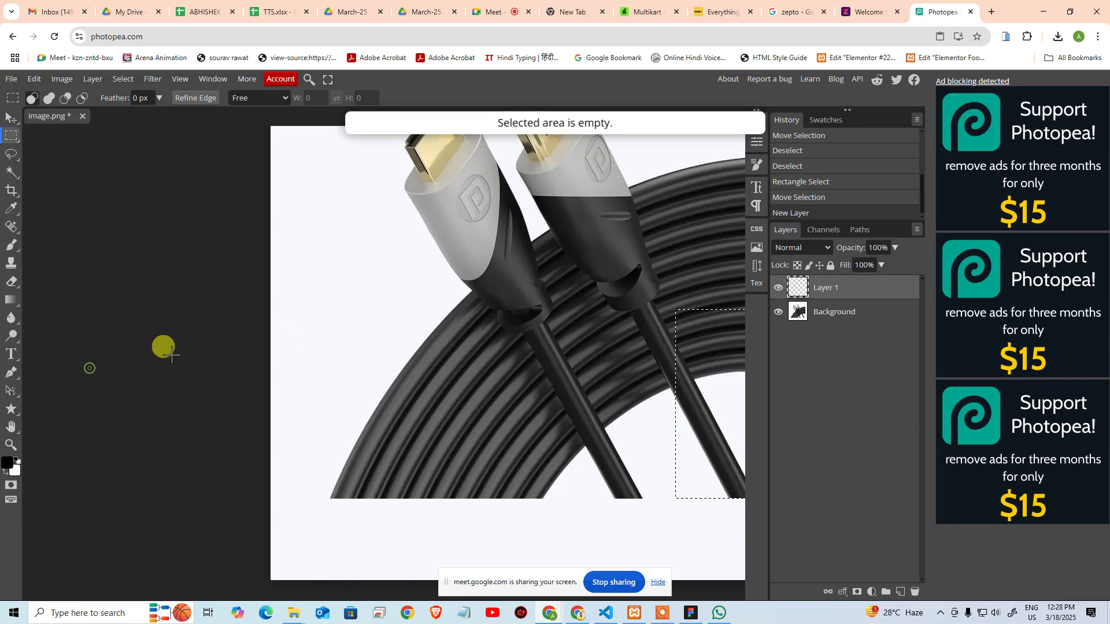
# Try the Scale transform and Free Transform again on the selected area of the empty layer
pyautogui.click(34, 78)
pyautogui.moveTo(88, 383)
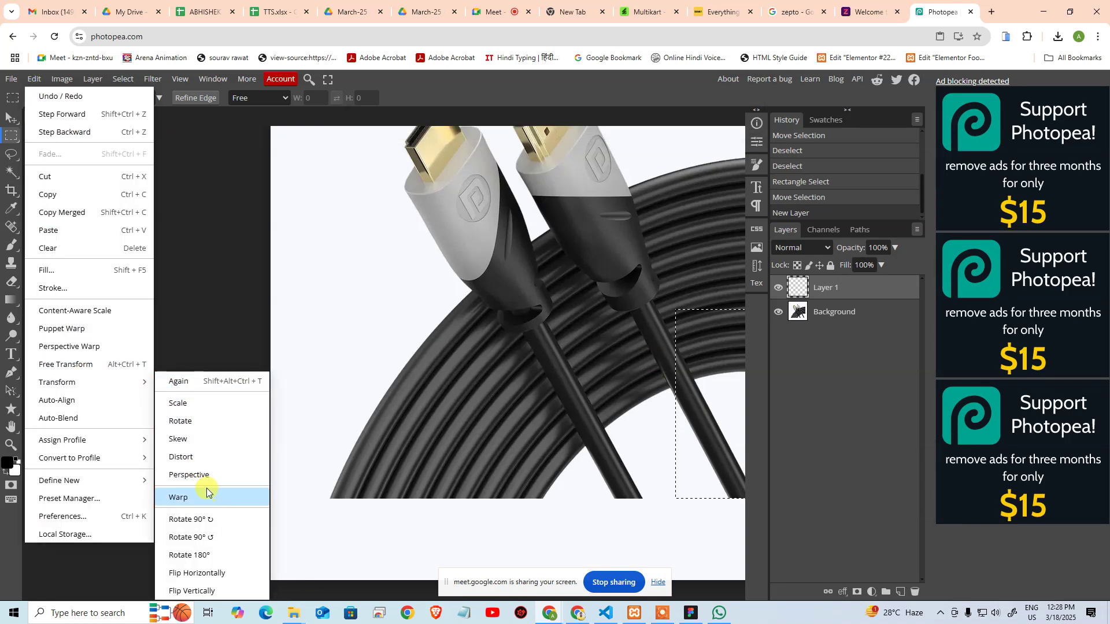
pyautogui.click(205, 404)
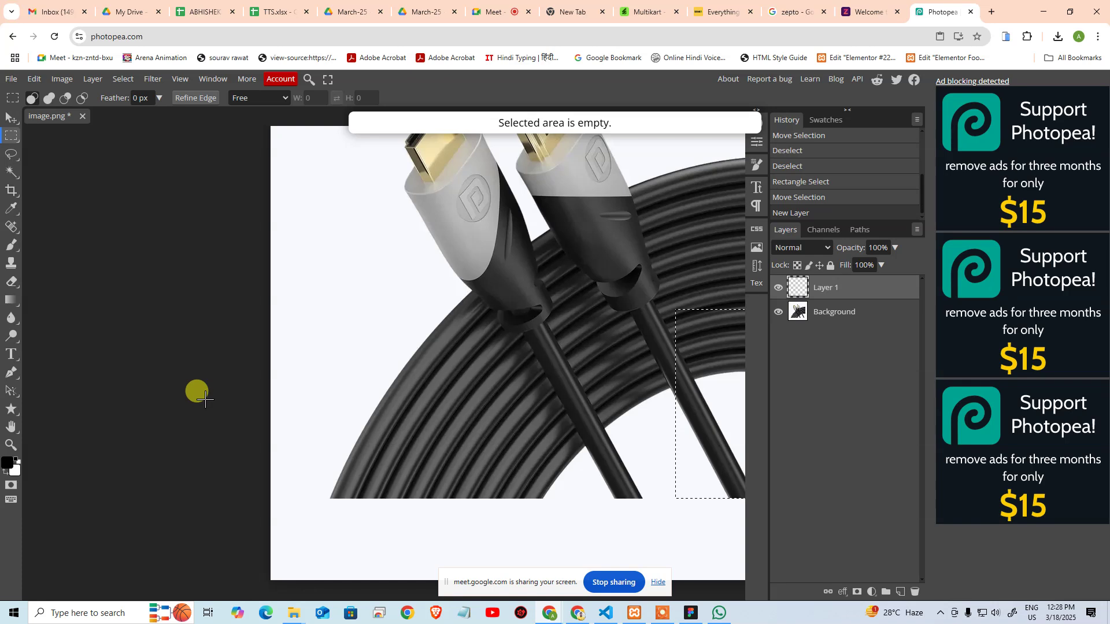
pyautogui.click(34, 79)
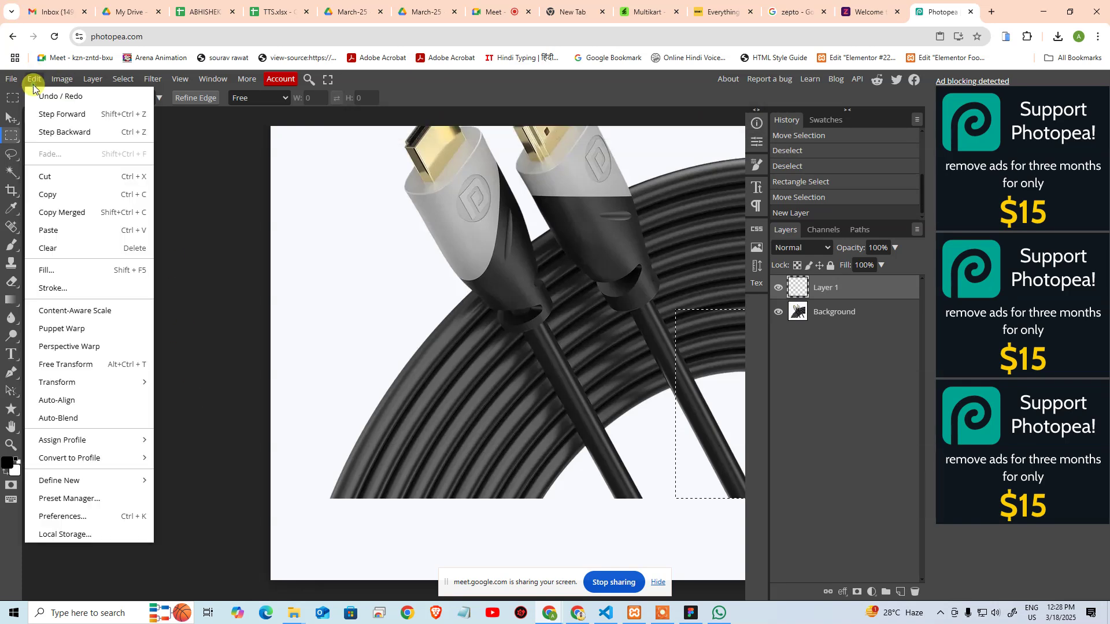
pyautogui.moveTo(102, 382)
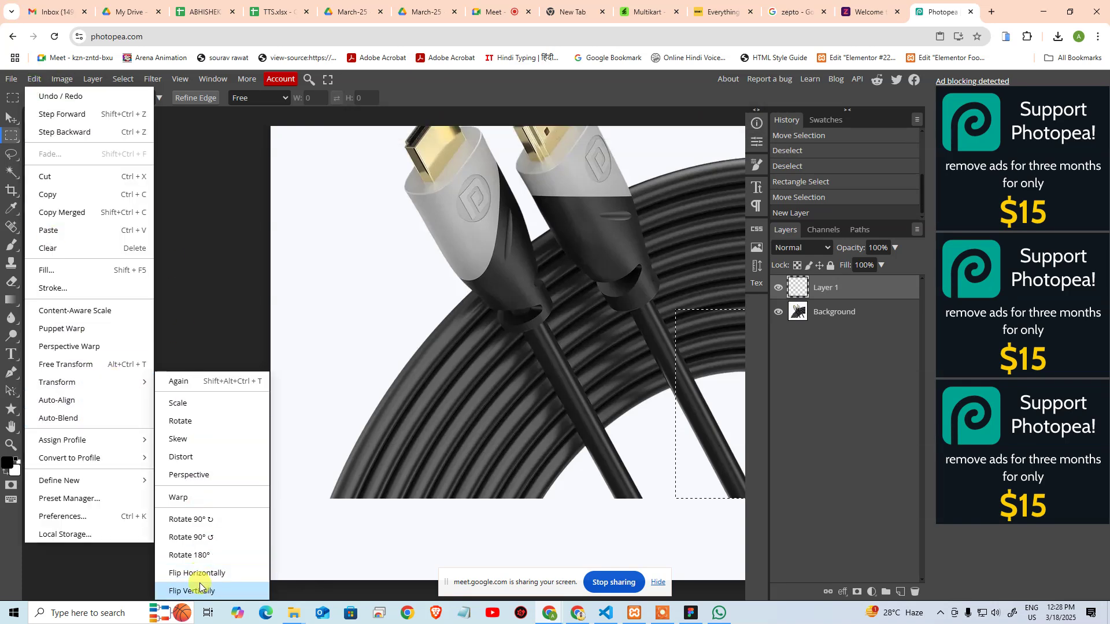
pyautogui.click(92, 365)
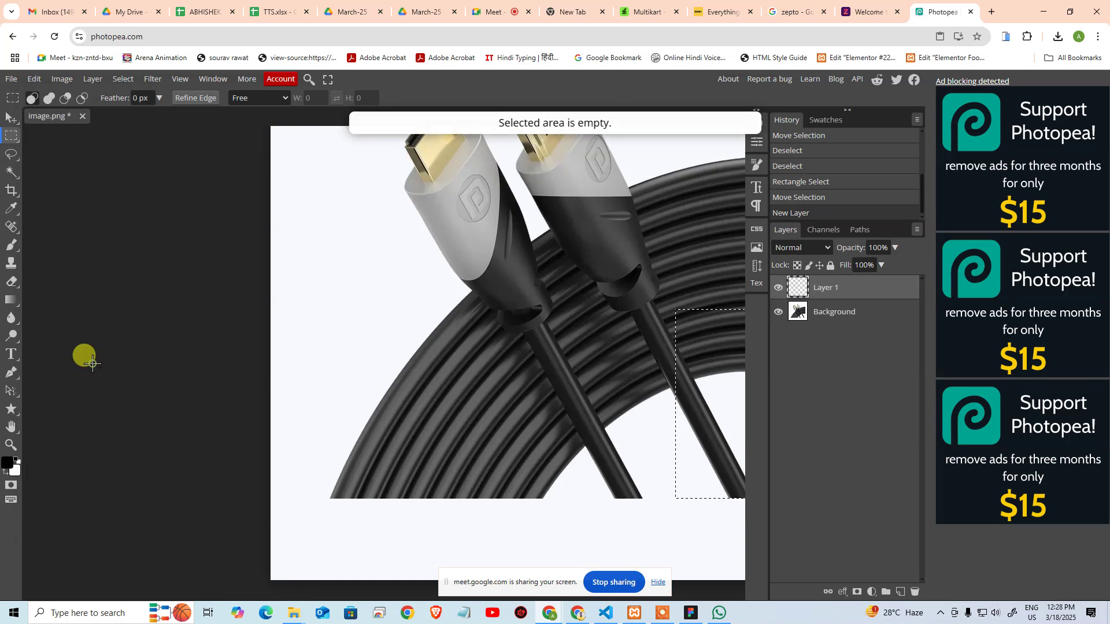
# Clear the rectangular selection over the coil's lower-right part
pyautogui.click(33, 79)
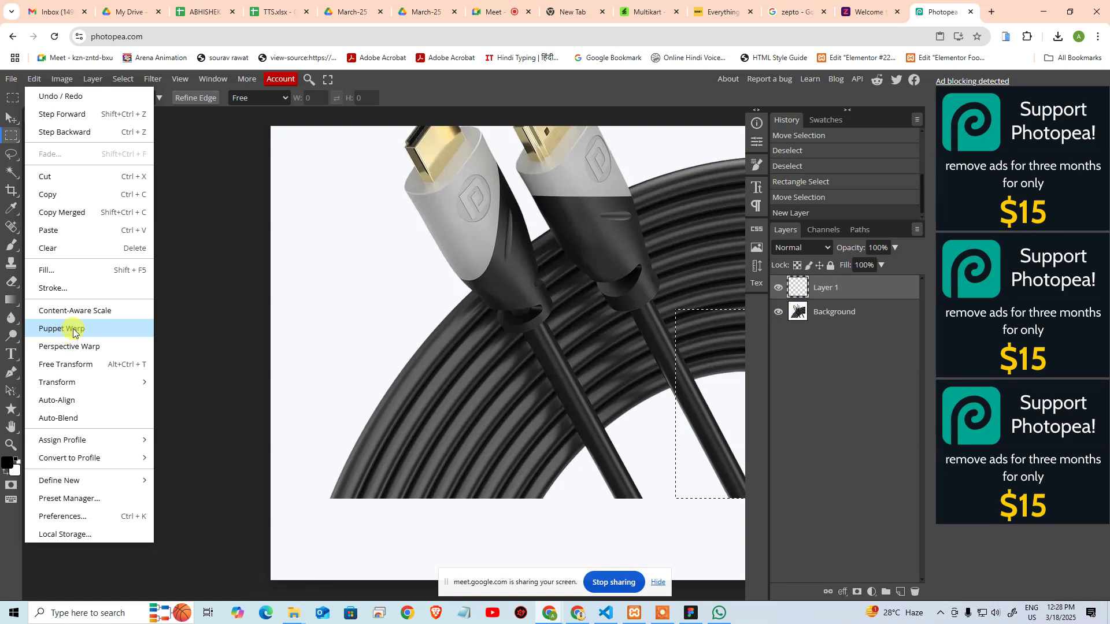
pyautogui.moveTo(64, 439)
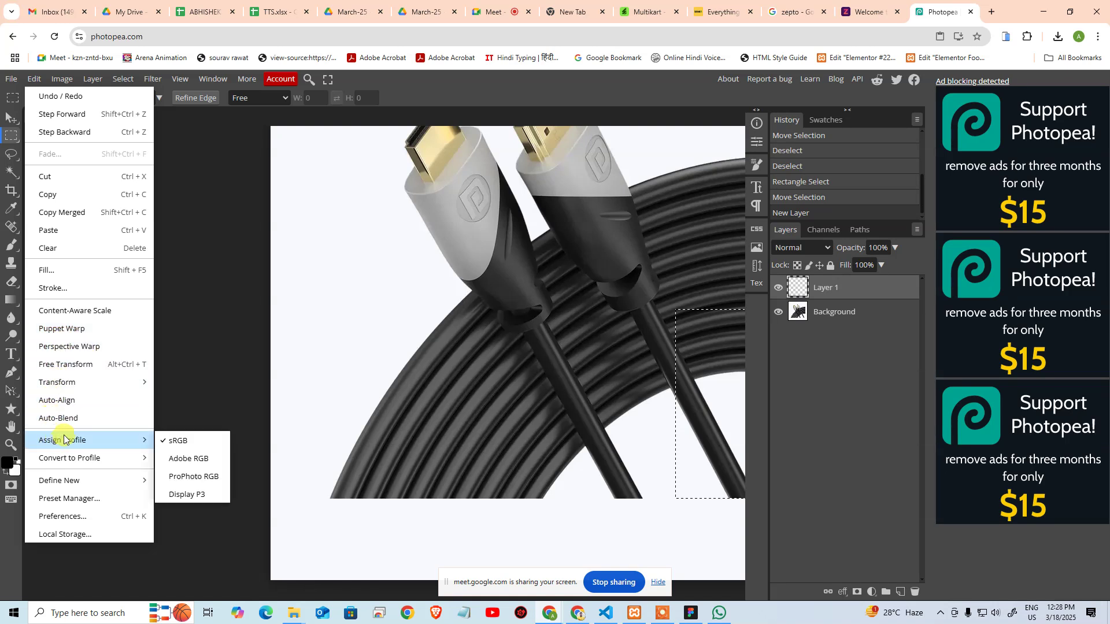
pyautogui.click(95, 80)
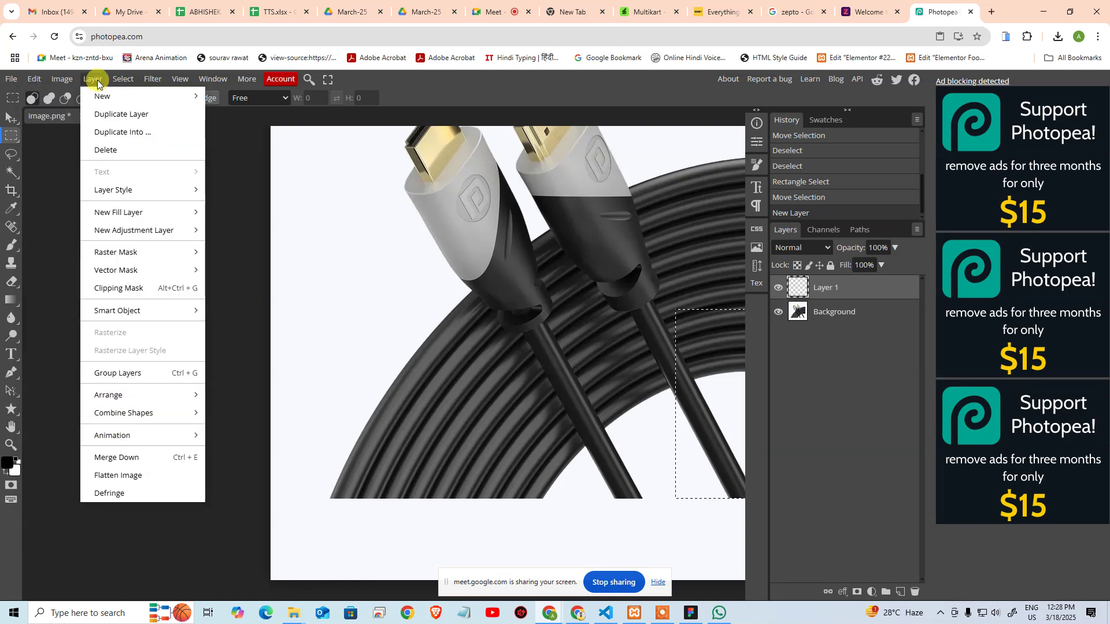
pyautogui.click(49, 179)
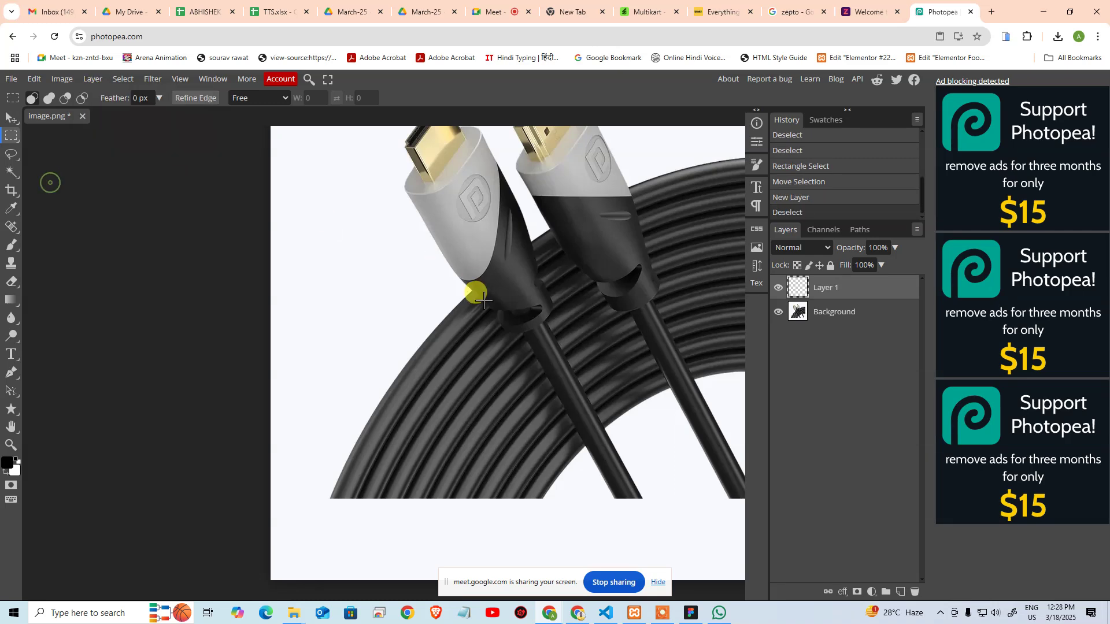
# Launch Photoshop through the Windows search
pyautogui.press('super')
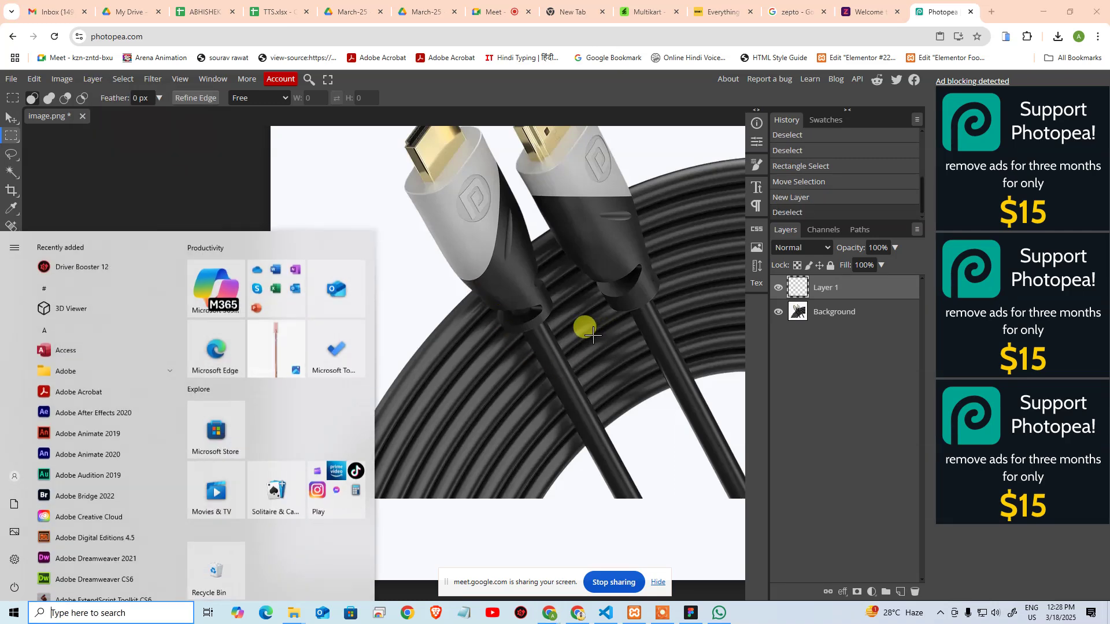
pyautogui.write('PH')
pyautogui.press('Escape')
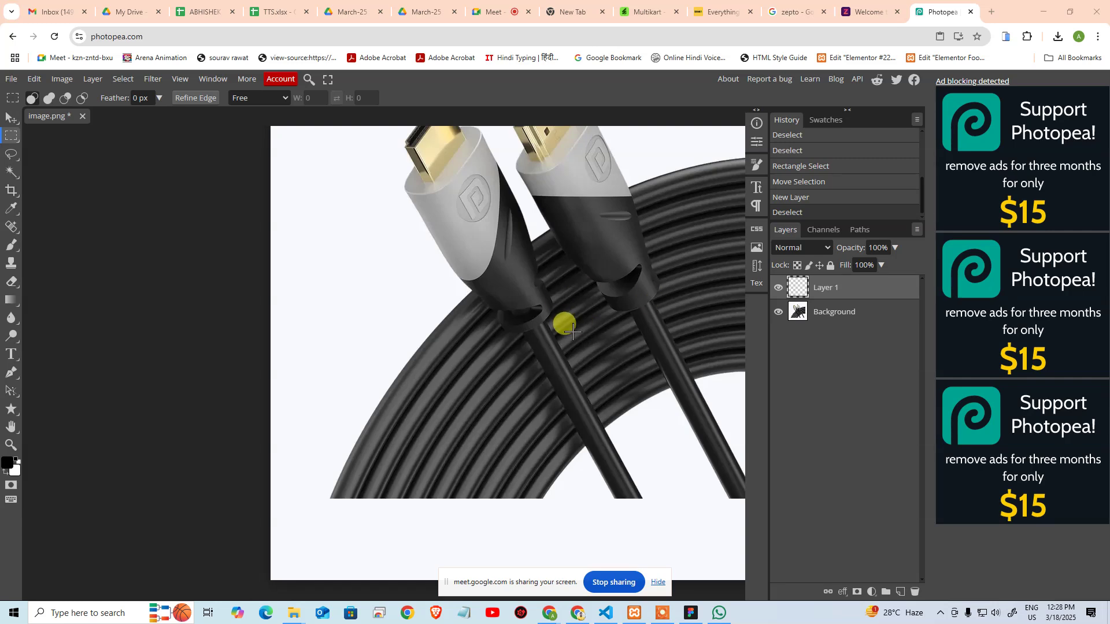
# Close the Photopea page and discard its unsaved changes
pyautogui.moveTo(526, 392); pyautogui.dragTo(488, 411)
pyautogui.click(587, 390)
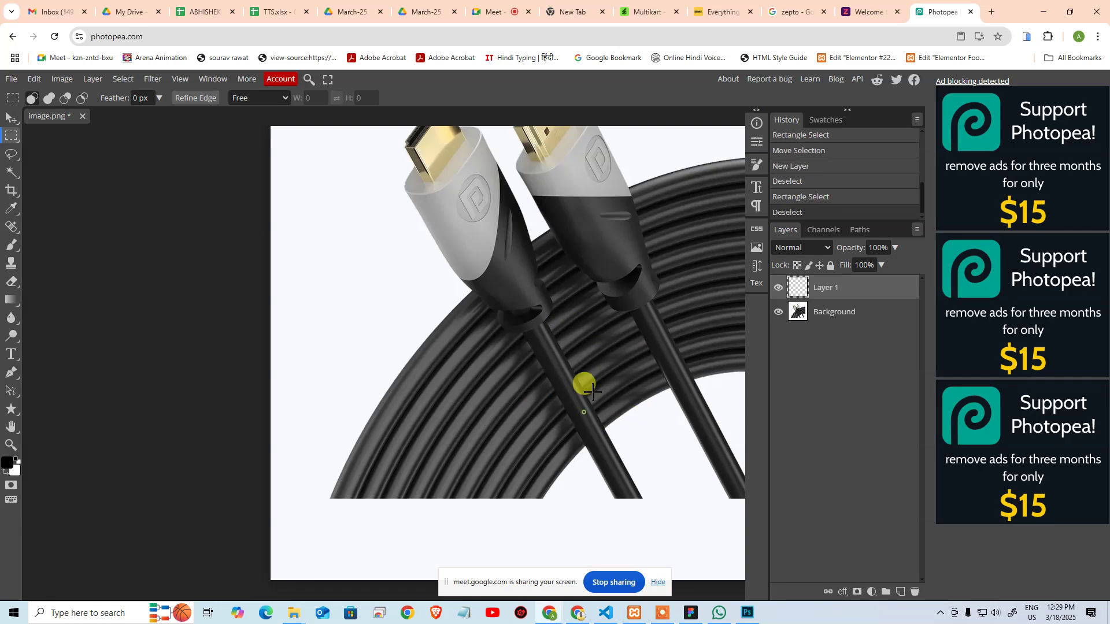
pyautogui.click(970, 11)
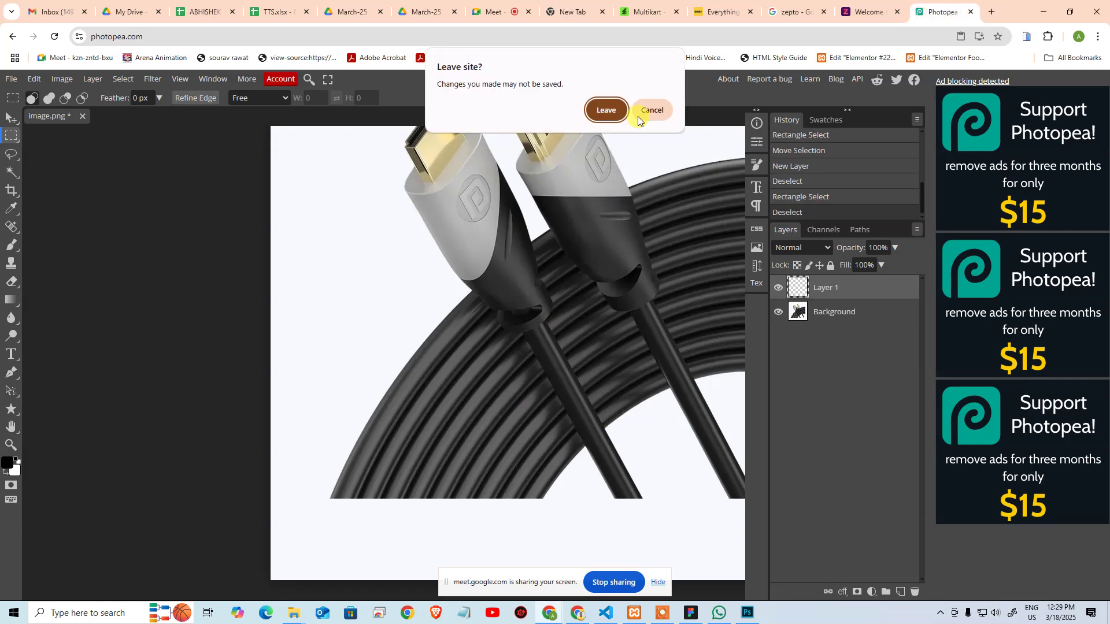
pyautogui.click(606, 109)
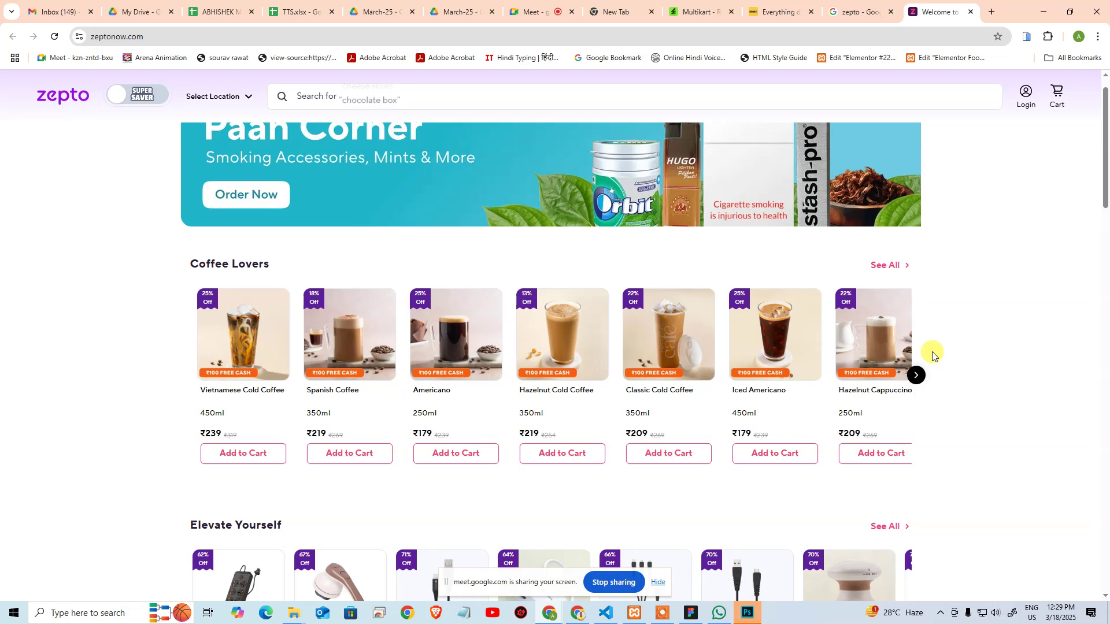
# Switch to Photoshop, create a 1000 x 1000 px document at 72 pixels/inch, and paste the cable image into it
pyautogui.click(748, 613)
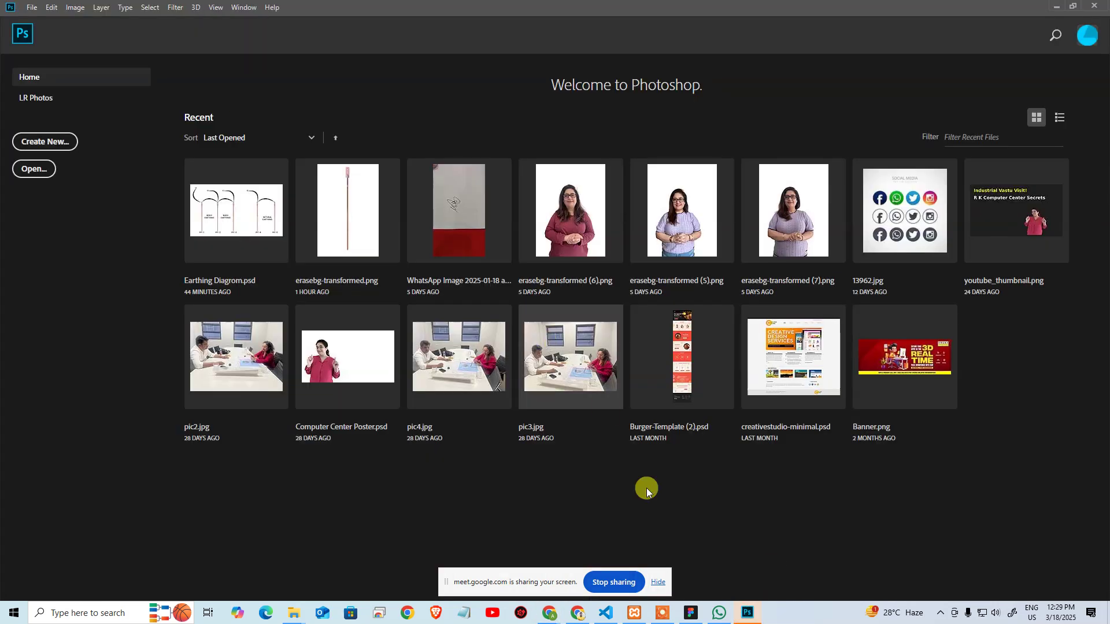
pyautogui.hotkey('ctrl', 'n')
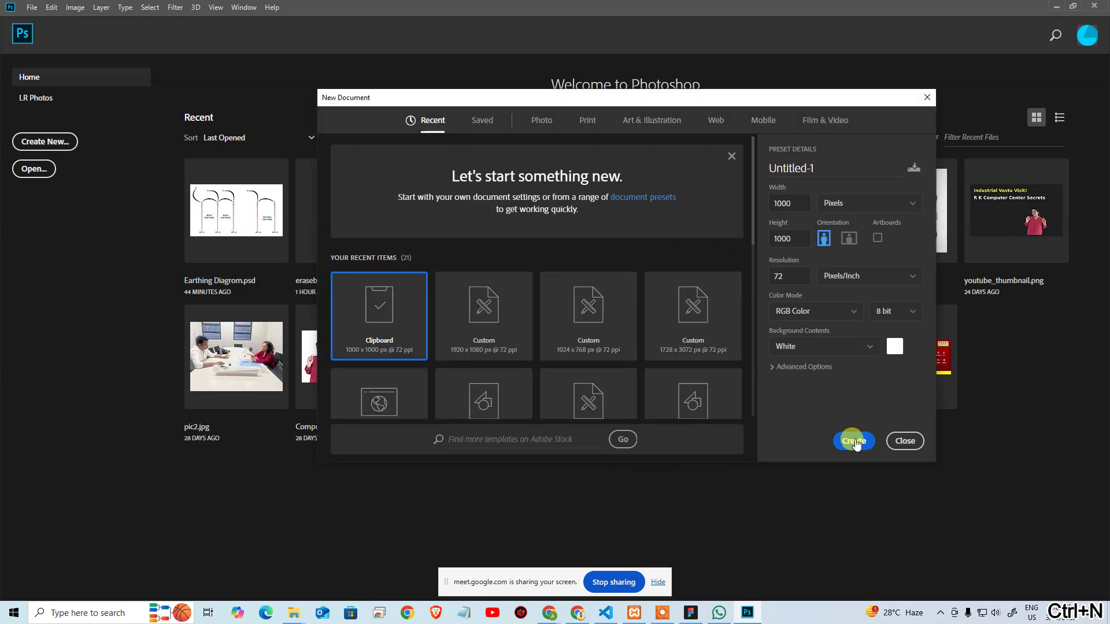
pyautogui.click(855, 441)
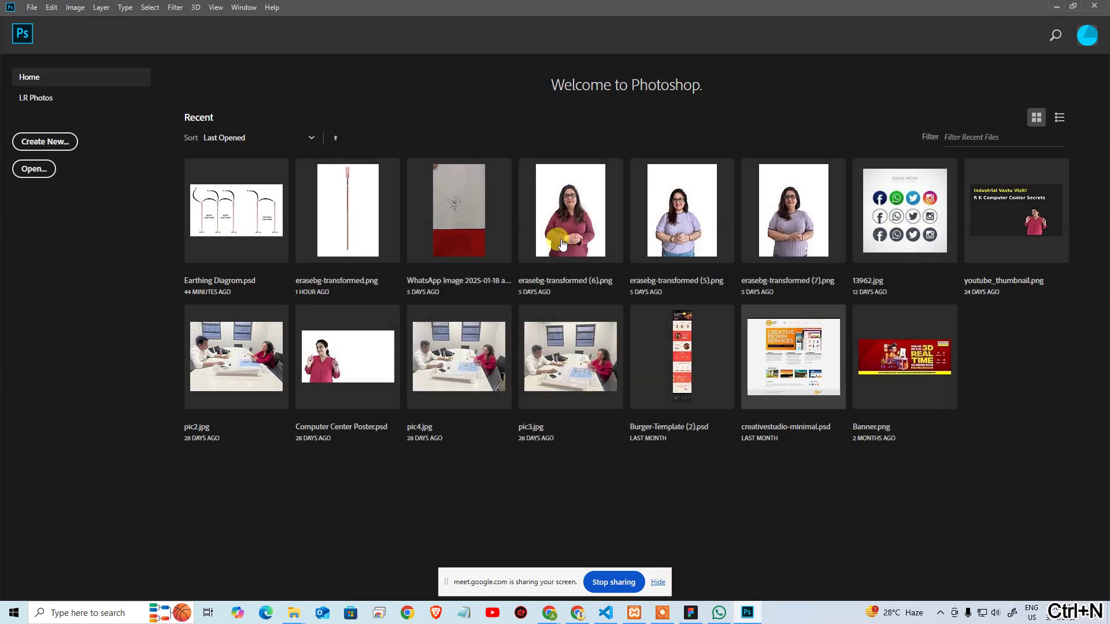
pyautogui.hotkey('ctrl', 'v')
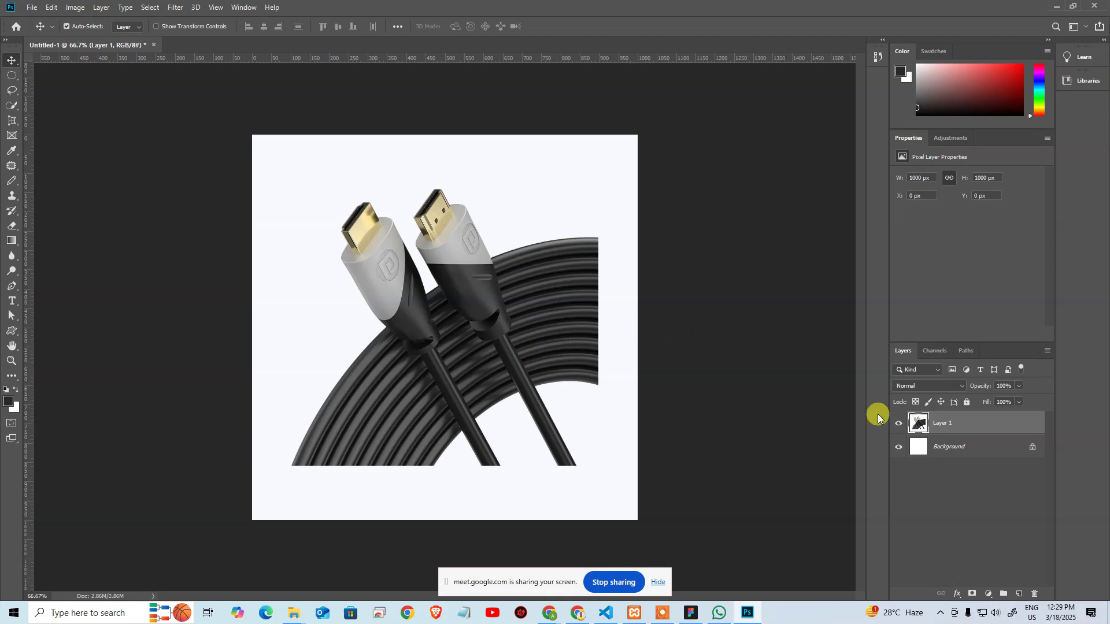
pyautogui.press('m')
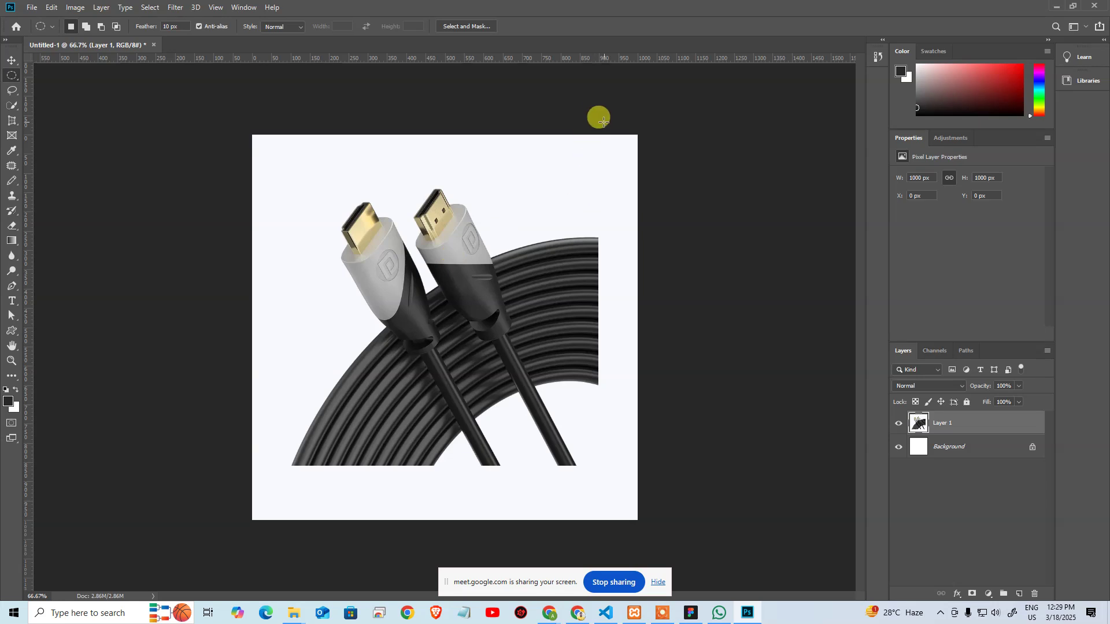
pyautogui.moveTo(603, 121); pyautogui.dragTo(322, 454)
pyautogui.hotkey('ctrl', 'd')
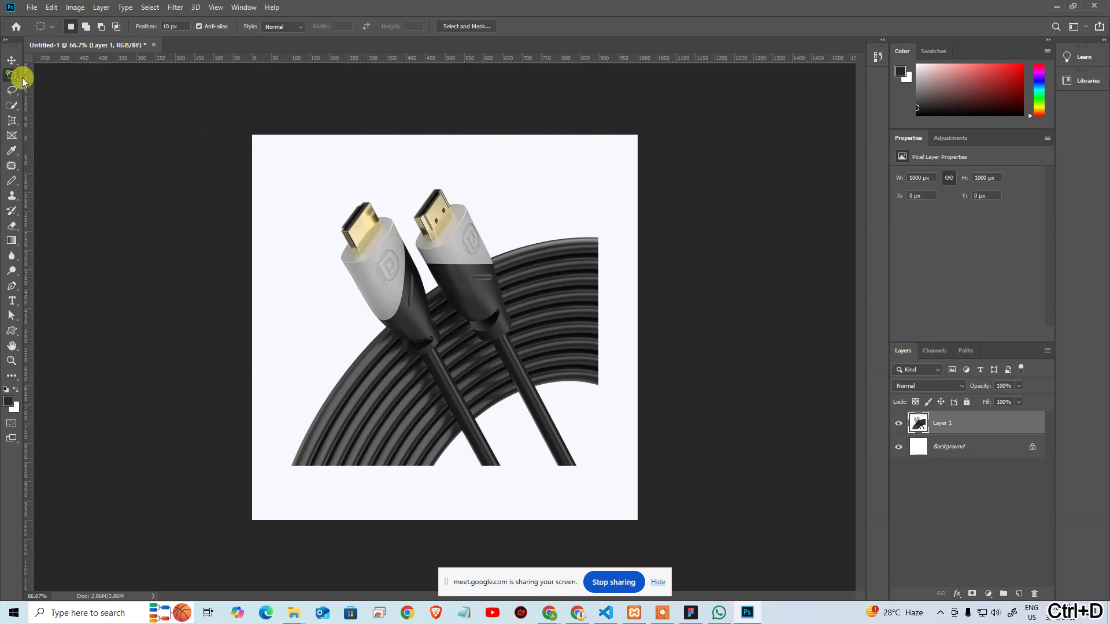
# Make a rectangular selection of about 898 x 859 px from the canvas's top-left corner to the coil's right edge and the cut cable ends
pyautogui.moveTo(24, 81); pyautogui.dragTo(55, 76)
pyautogui.moveTo(252, 134); pyautogui.dragTo(682, 453)
pyautogui.hotkey('ctrl', 'space')
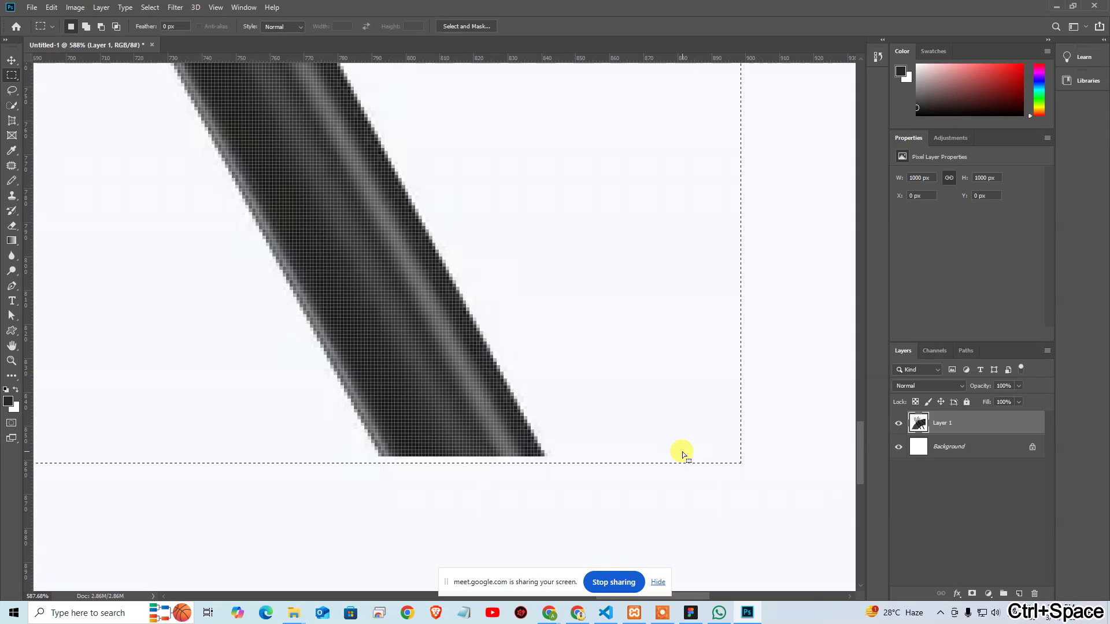
pyautogui.hotkey('ctrl', 'alt', '0')
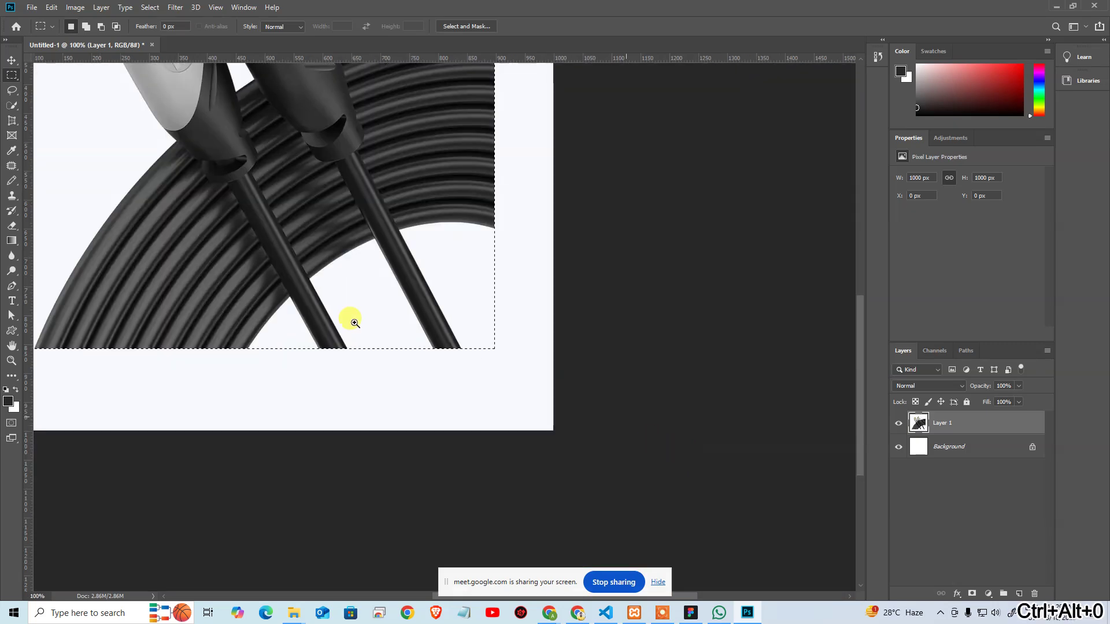
pyautogui.hotkey('ctrl', 'space')
pyautogui.moveTo(471, 154); pyautogui.dragTo(561, 250)
pyautogui.hotkey('ctrl', 'alt', '0')
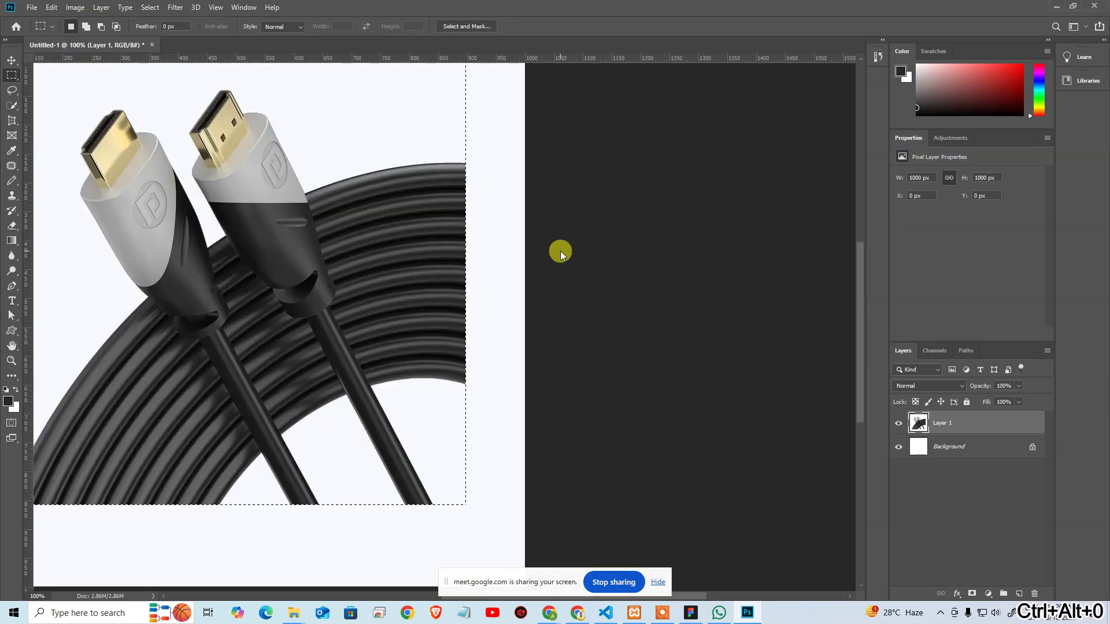
# Crop the document to the rectangular selection and deselect
pyautogui.hotkey('alt', 'i')
pyautogui.press('p')
pyautogui.hotkey('ctrl', 'd')
pyautogui.hotkey('ctrl', 'alt', '0')
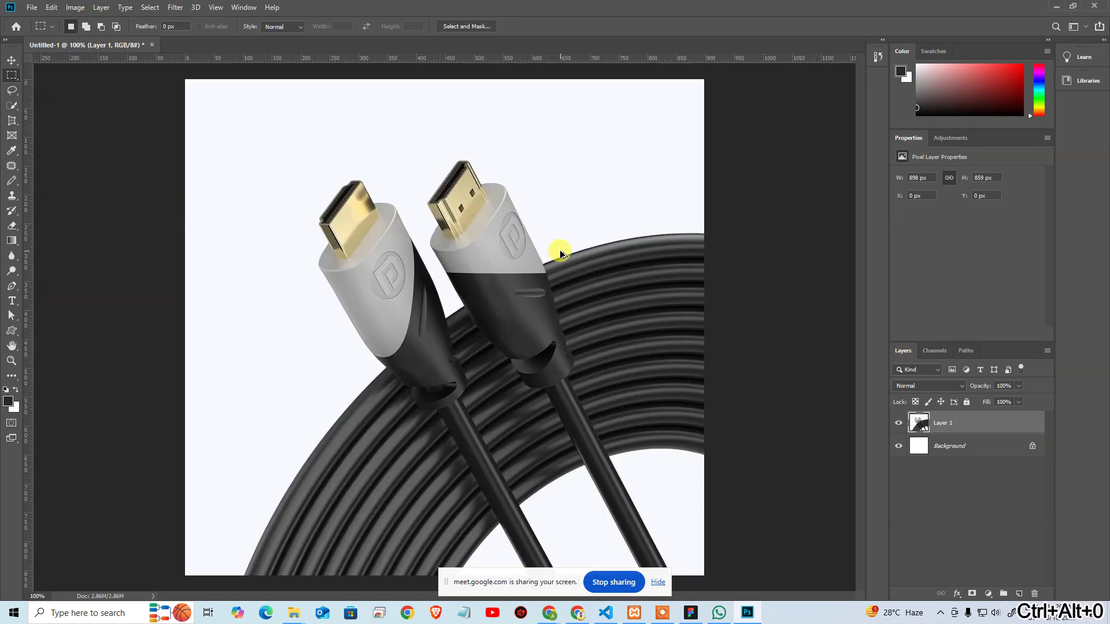
pyautogui.hotkey('ctrl', '-')
pyautogui.press('v')
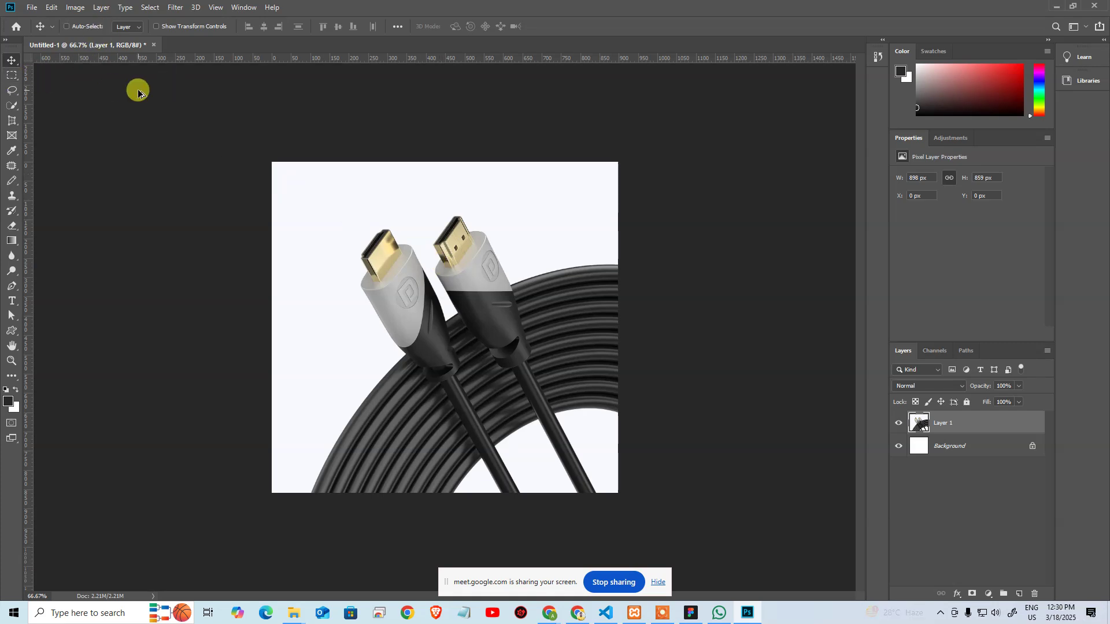
# Check the image dimensions and place a fixed-size 859 x 859 px rectangular selection from the image's top-left corner
pyautogui.hotkey('ctrl', 'alt', 'i')
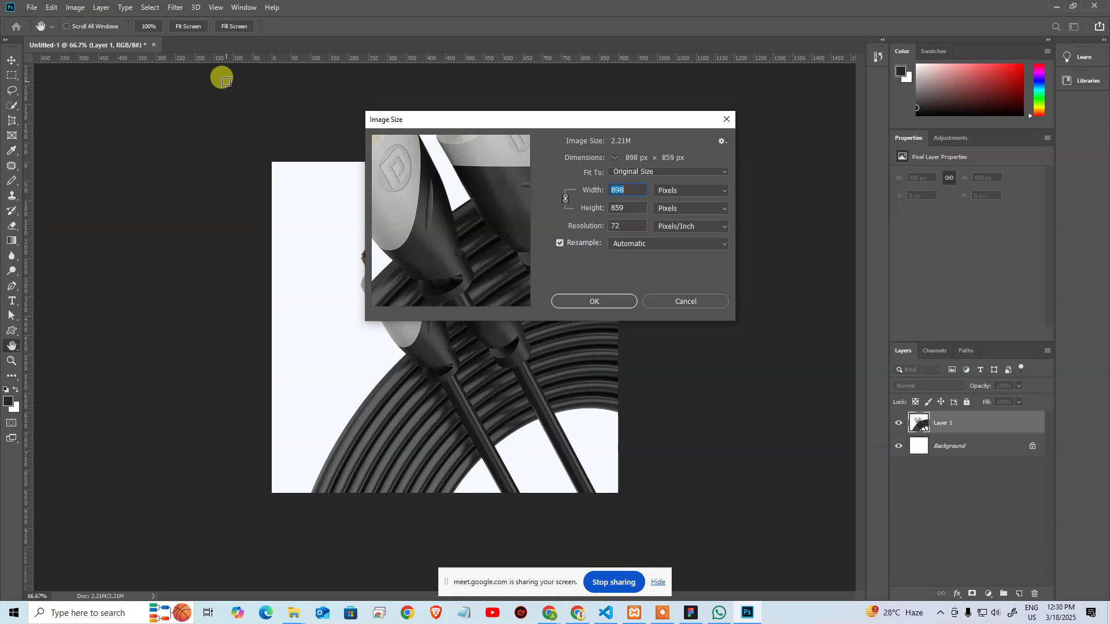
pyautogui.press('Escape')
pyautogui.moveTo(12, 75); pyautogui.dragTo(48, 72)
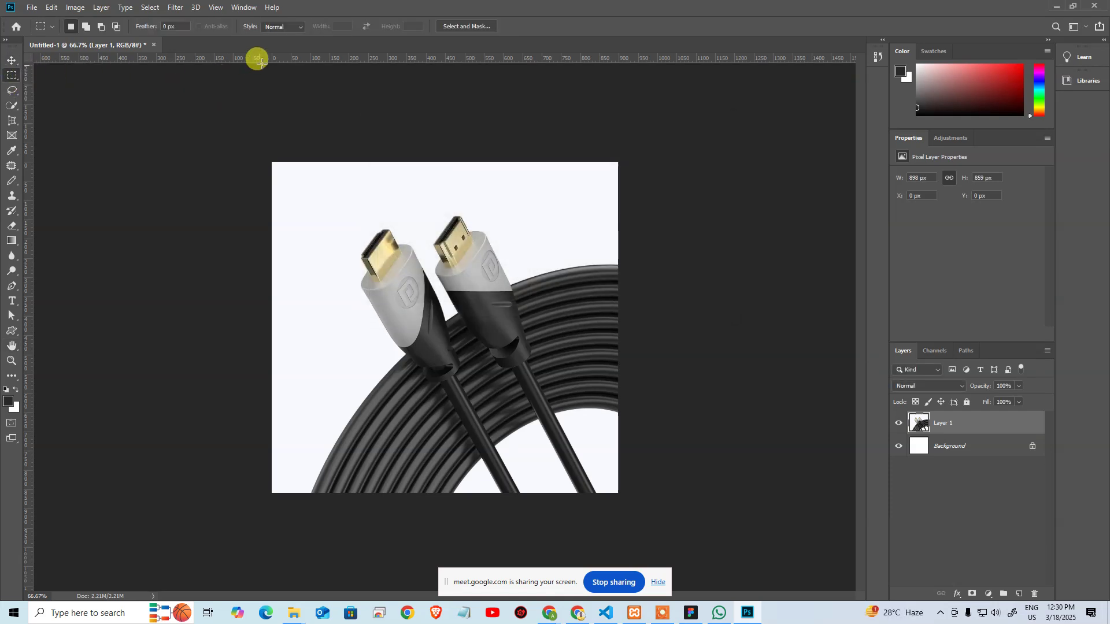
pyautogui.click(284, 27)
pyautogui.click(279, 51)
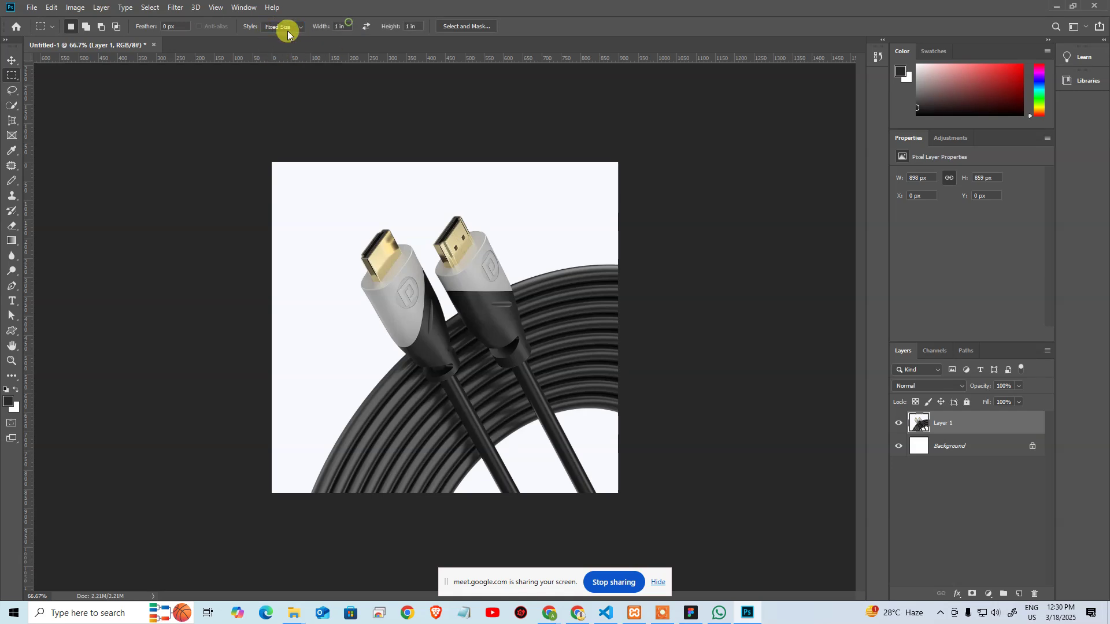
pyautogui.click(349, 26)
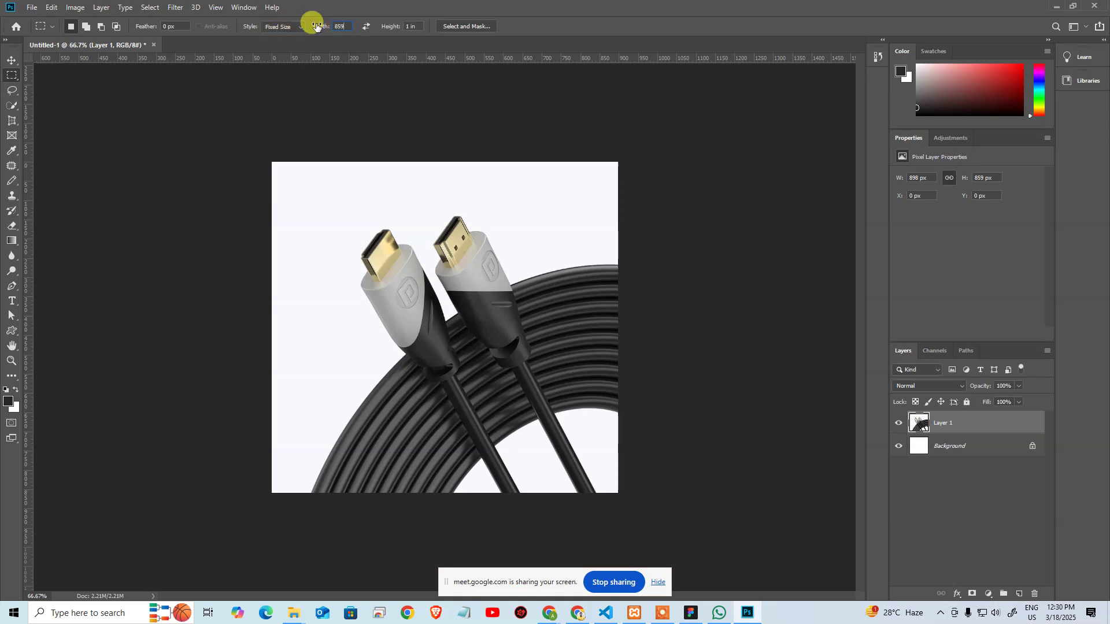
pyautogui.press('Return')
pyautogui.click(416, 27)
pyautogui.click(242, 153)
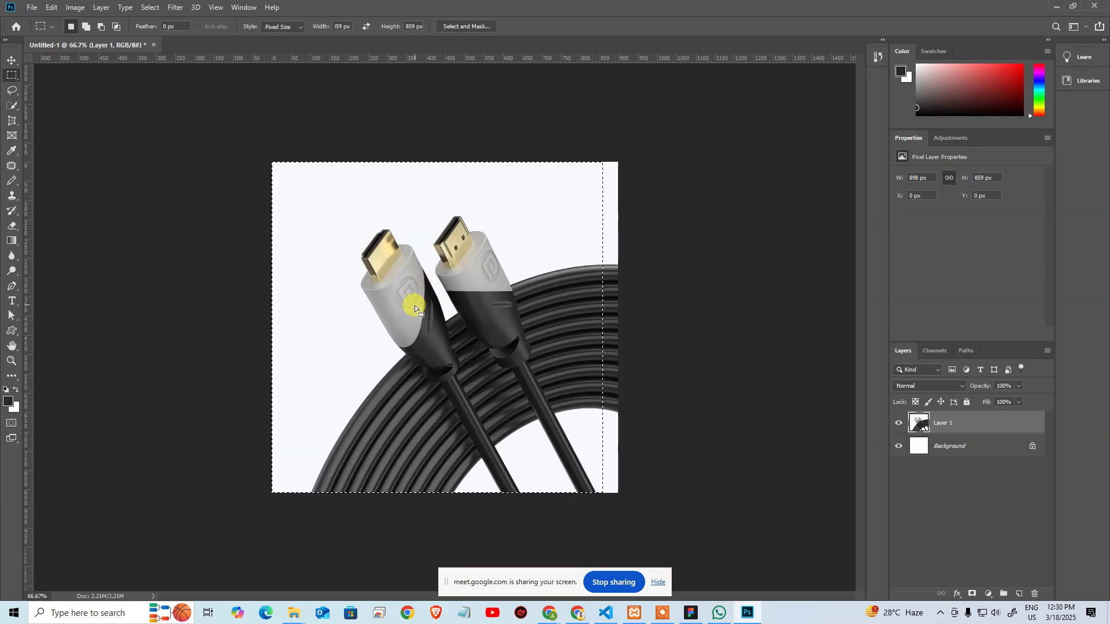
# Move the square selection to the image's right edge, crop the document to it, and deselect
pyautogui.moveTo(405, 309); pyautogui.dragTo(430, 317)
pyautogui.hotkey('alt', 'i')
pyautogui.press('p')
pyautogui.hotkey('ctrl', 'd')
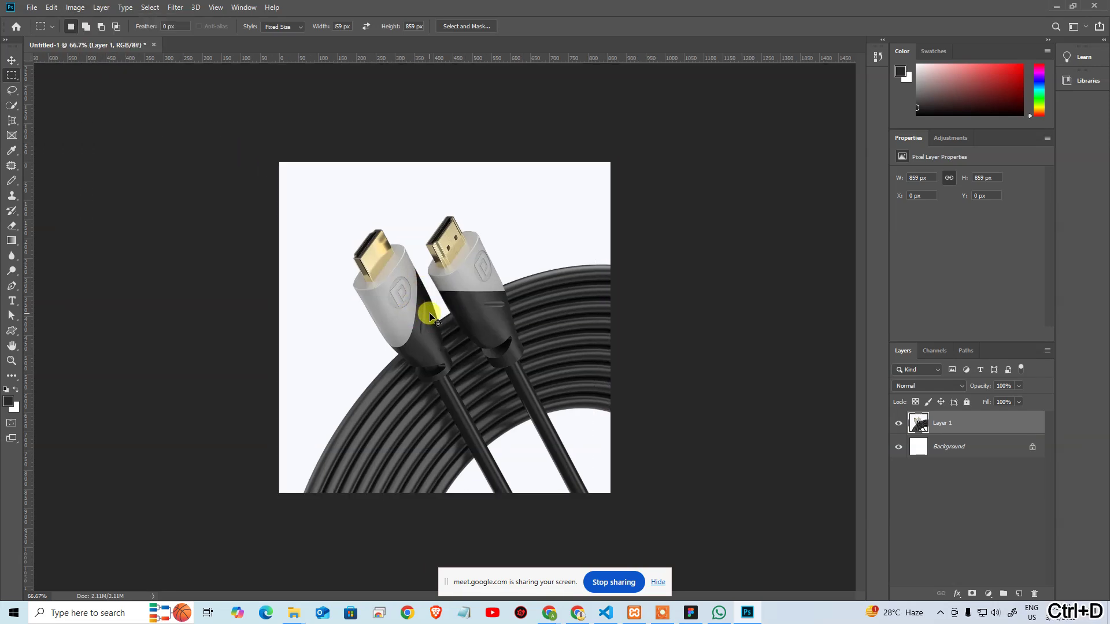
pyautogui.hotkey('ctrl', 'alt', '0')
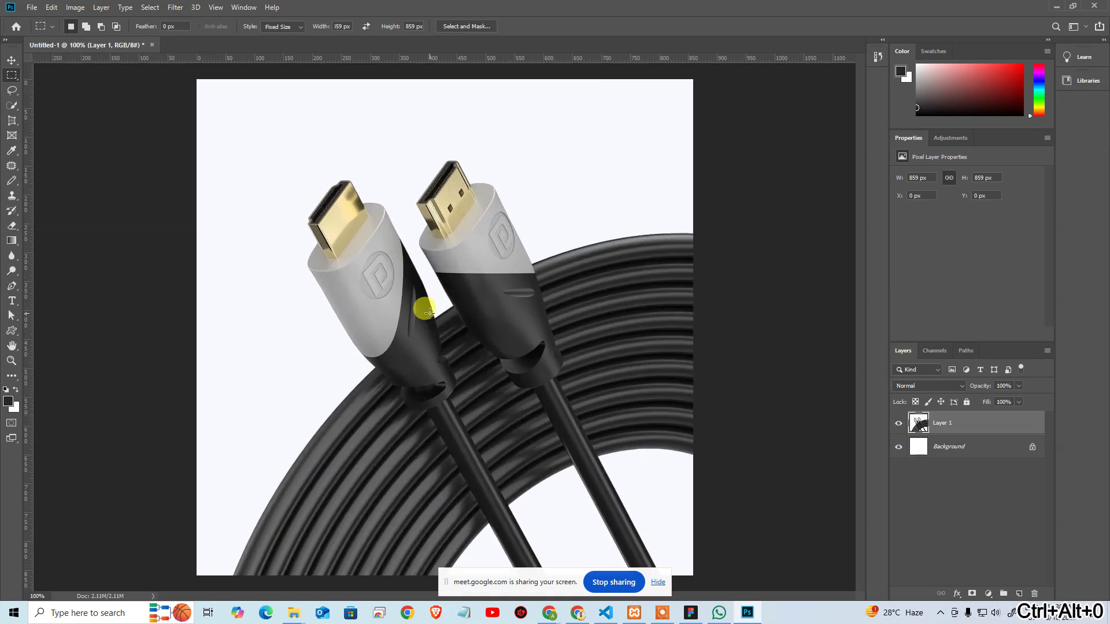
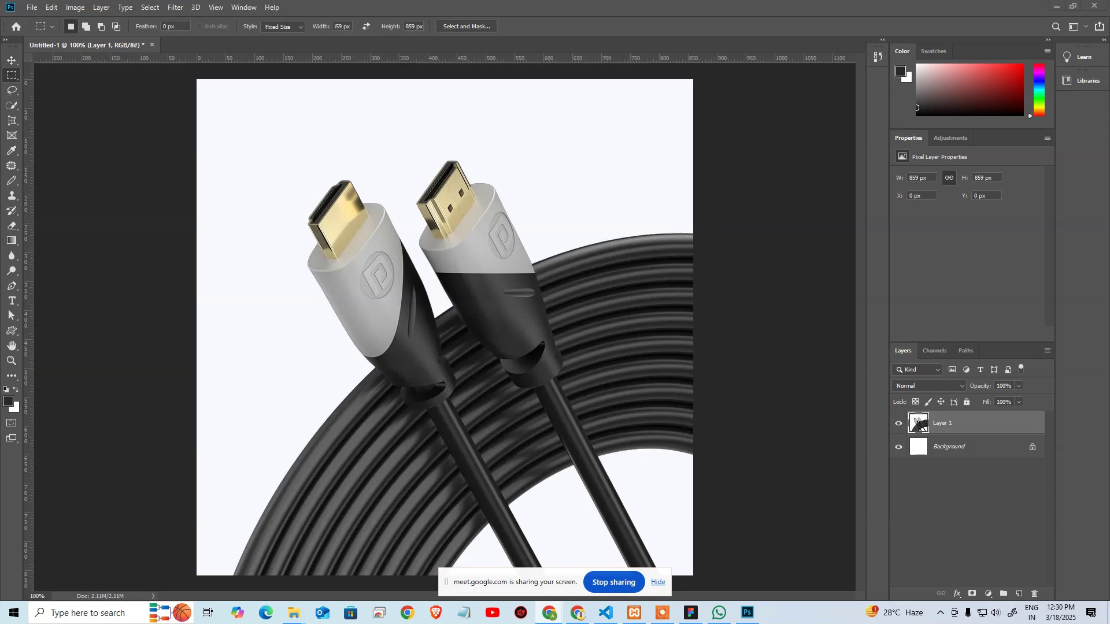
# Export the cropped image with Save for Web as a JPEG, choosing Desktop as the save location
pyautogui.hotkey('ctrl', 'alt', 'shift', 's')
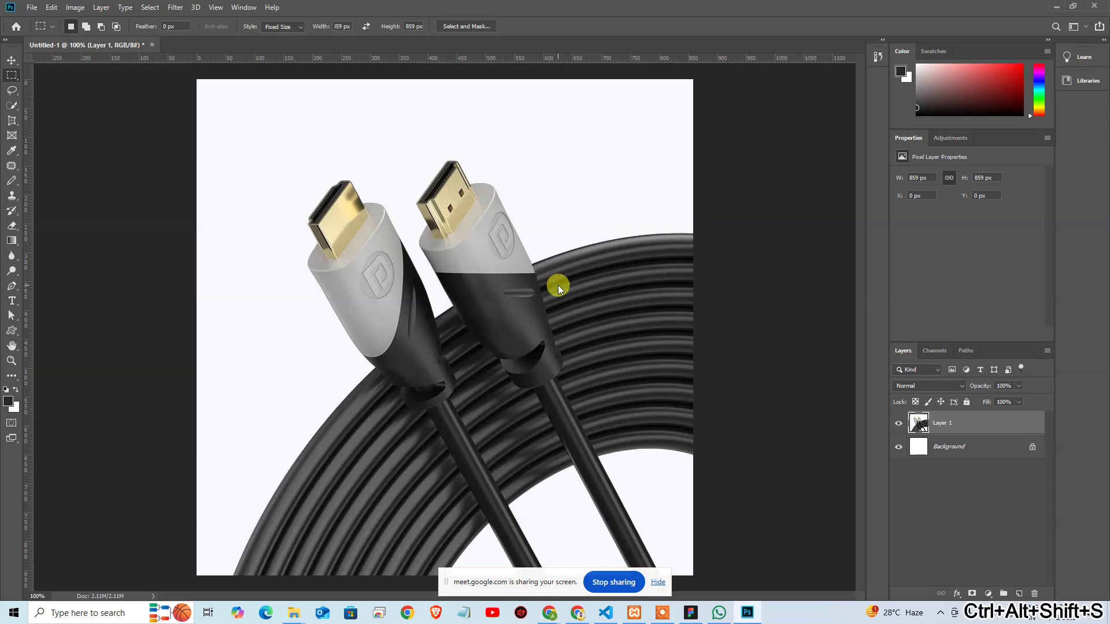
pyautogui.click(636, 134)
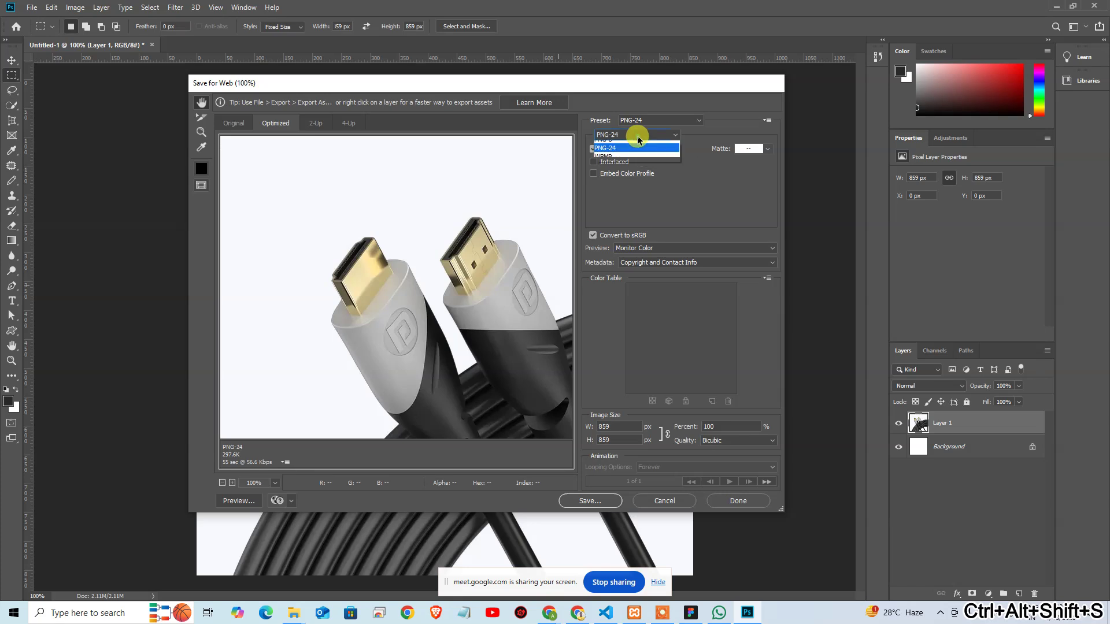
pyautogui.click(626, 155)
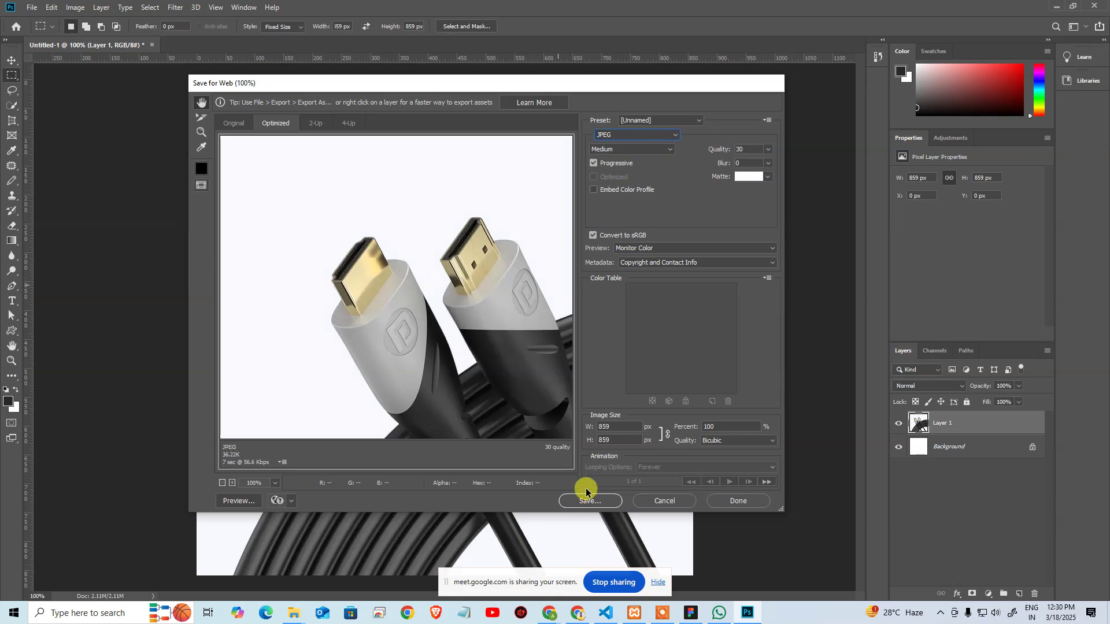
pyautogui.click(588, 500)
pyautogui.click(225, 185)
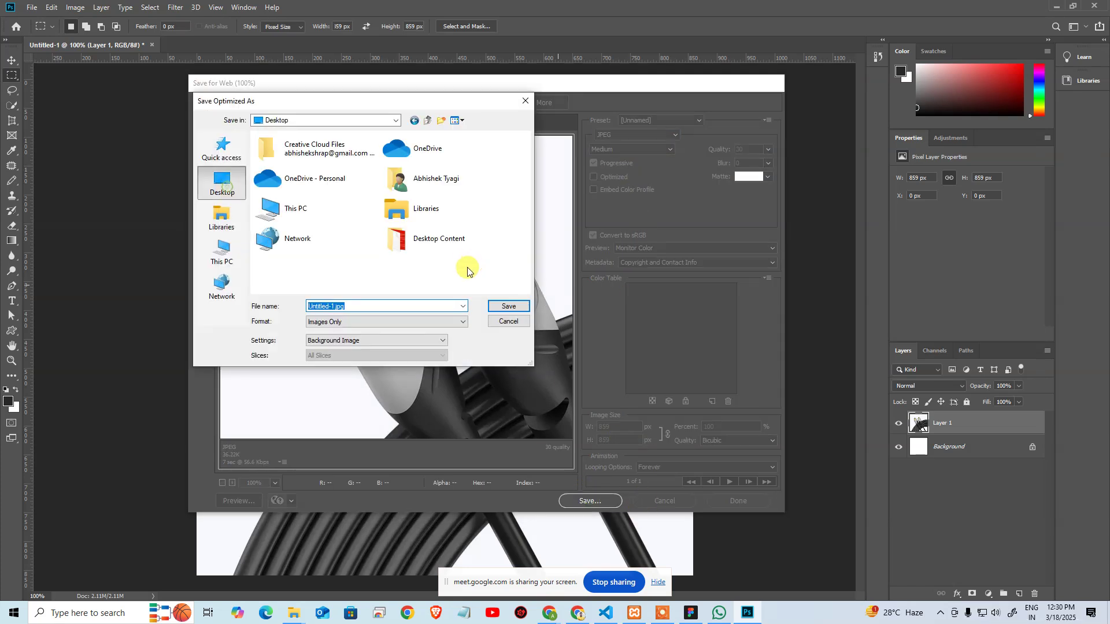
# Name the exported image Portronics-1.5M-Cord and save it to the Desktop
pyautogui.write('Portronics 1.5M Cord')
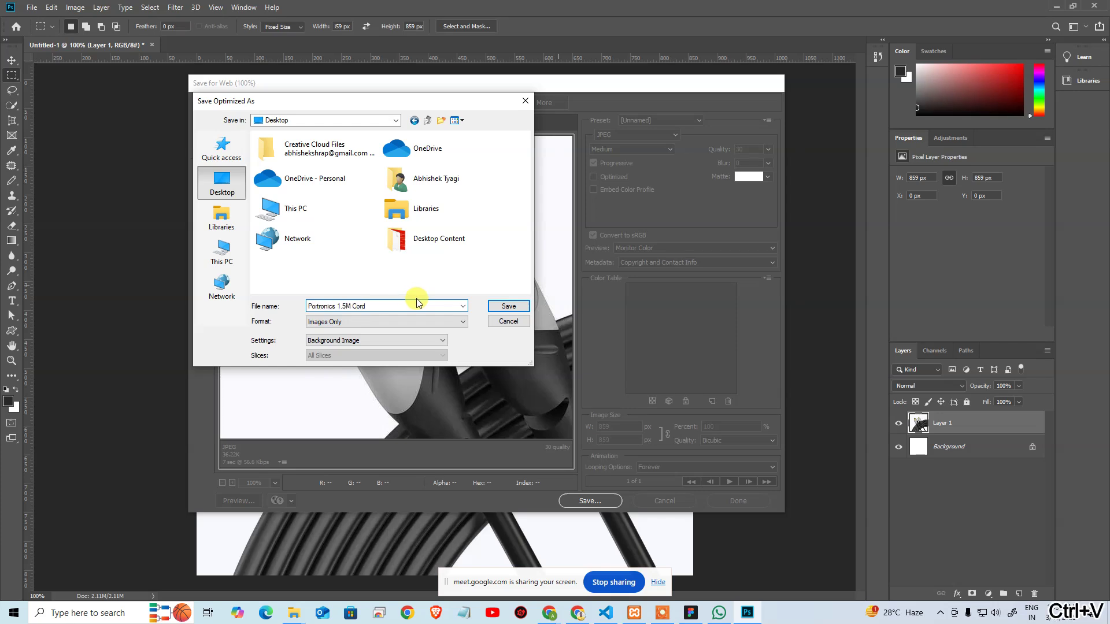
pyautogui.hotkey('ctrl', 'Left')
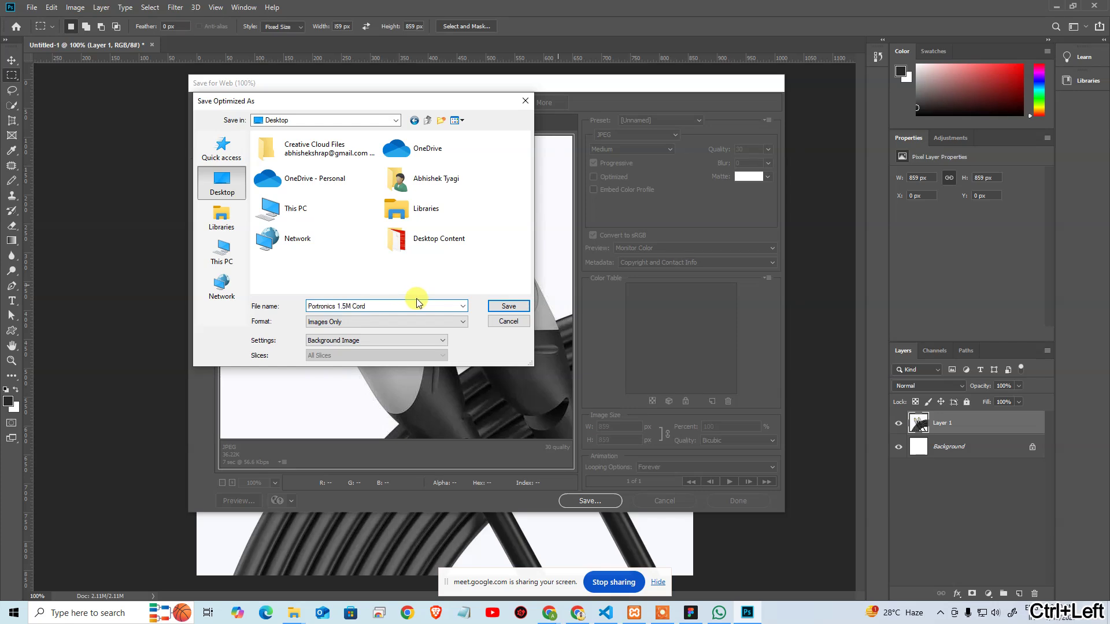
pyautogui.press('BackSpace')
pyautogui.write('-')
pyautogui.hotkey('ctrl', 'Right')
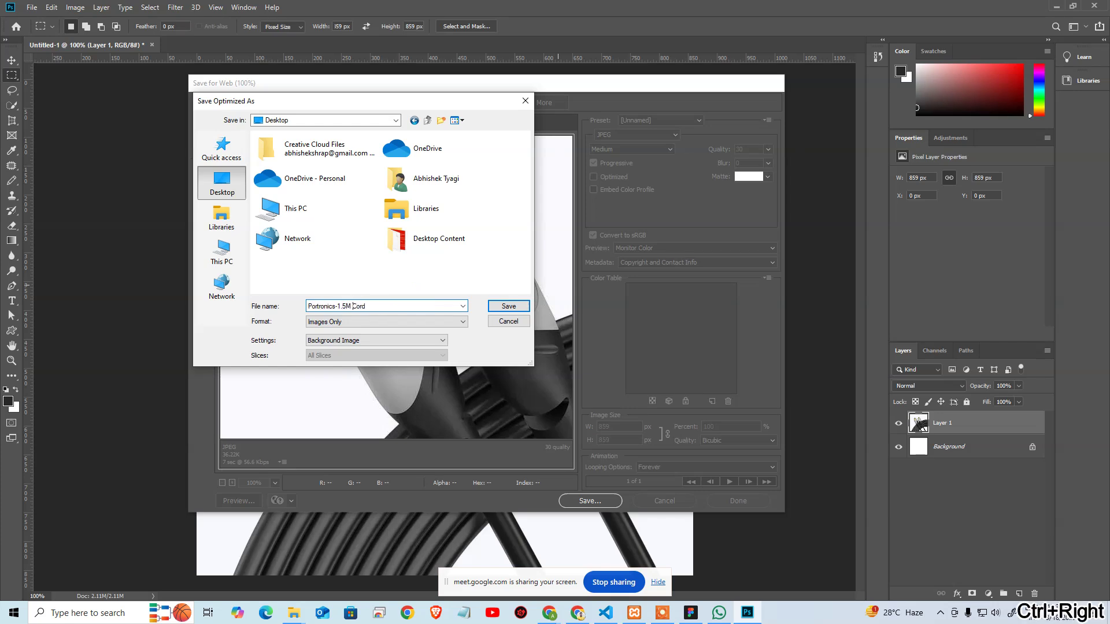
pyautogui.press('Return')
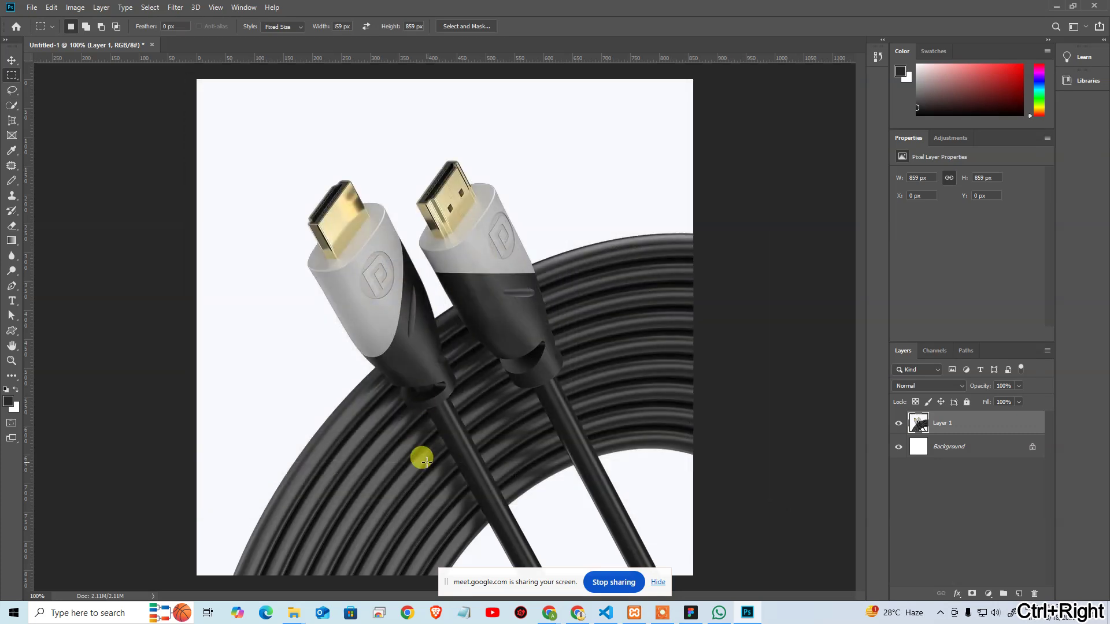
# Switch to Figma and delete the masked cable image group from the canvas
pyautogui.click(696, 621)
pyautogui.click(574, 308)
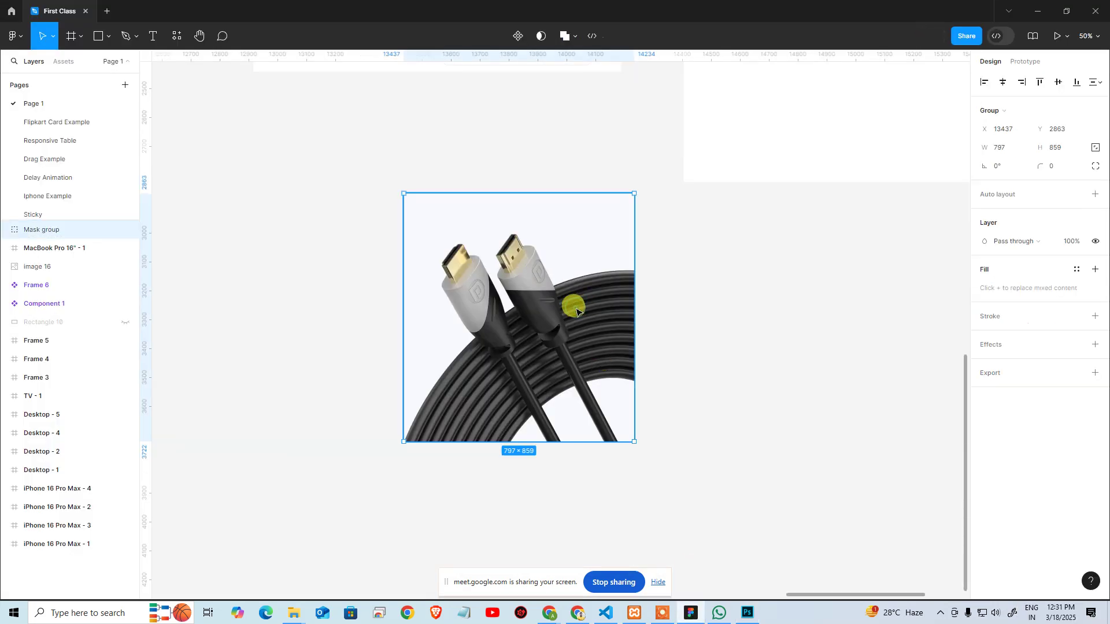
pyautogui.press('Delete')
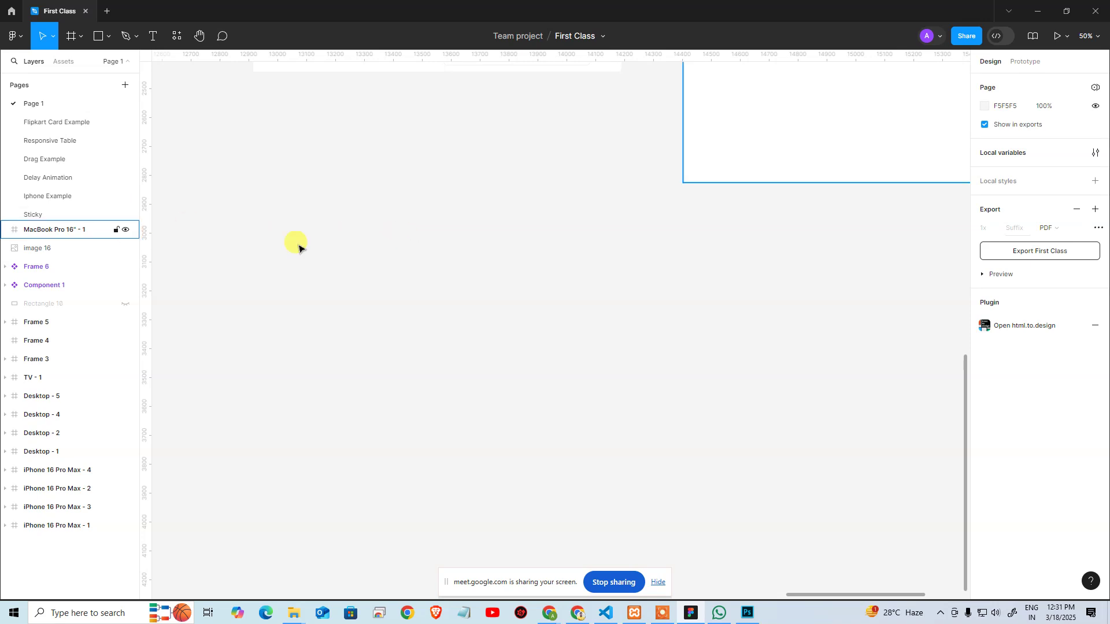
# Place Portronics-1.5M-Cord.jpg on the canvas and move it into the MacBook Pro frame at X 66, Y 72
pyautogui.scroll(5, 471, 295)
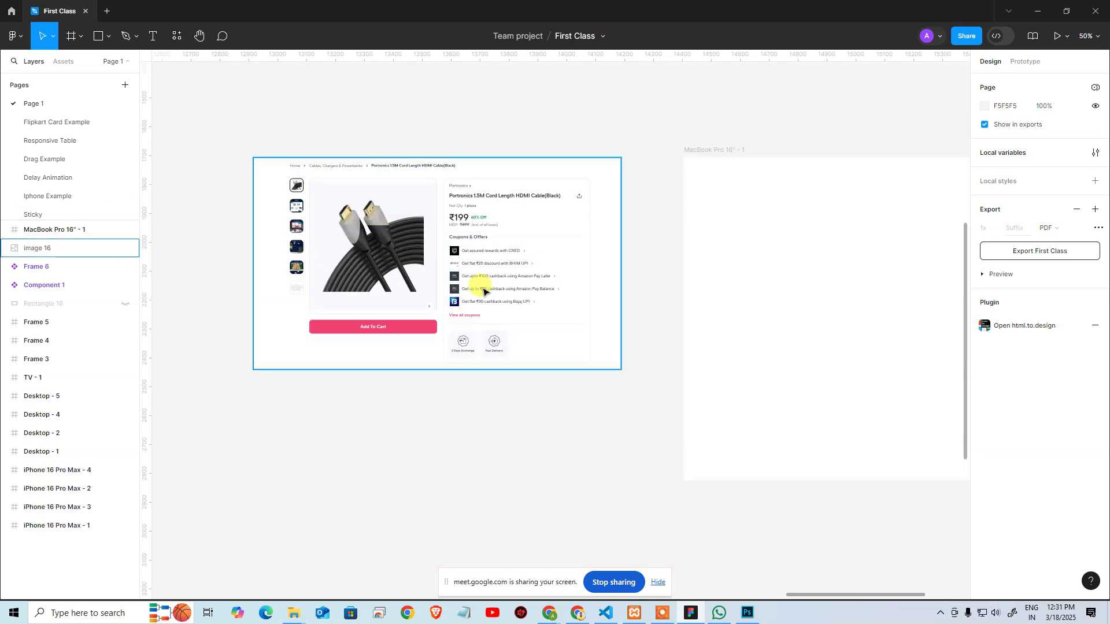
pyautogui.scroll(-5, 461, 355)
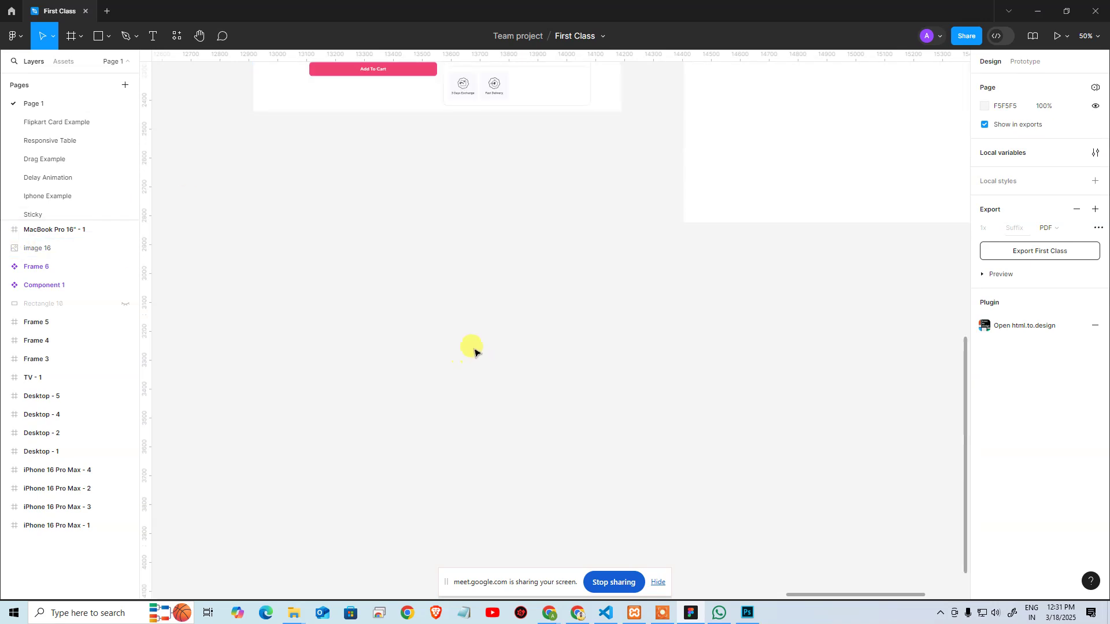
pyautogui.click(109, 36)
pyautogui.click(132, 149)
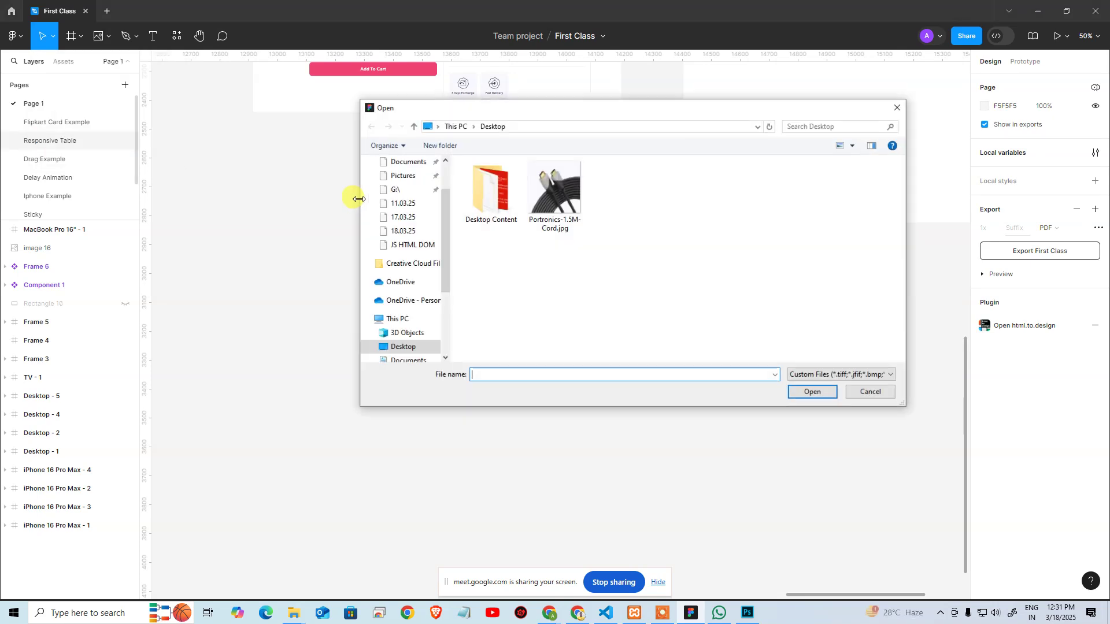
pyautogui.click(564, 205)
pyautogui.doubleClick(568, 212)
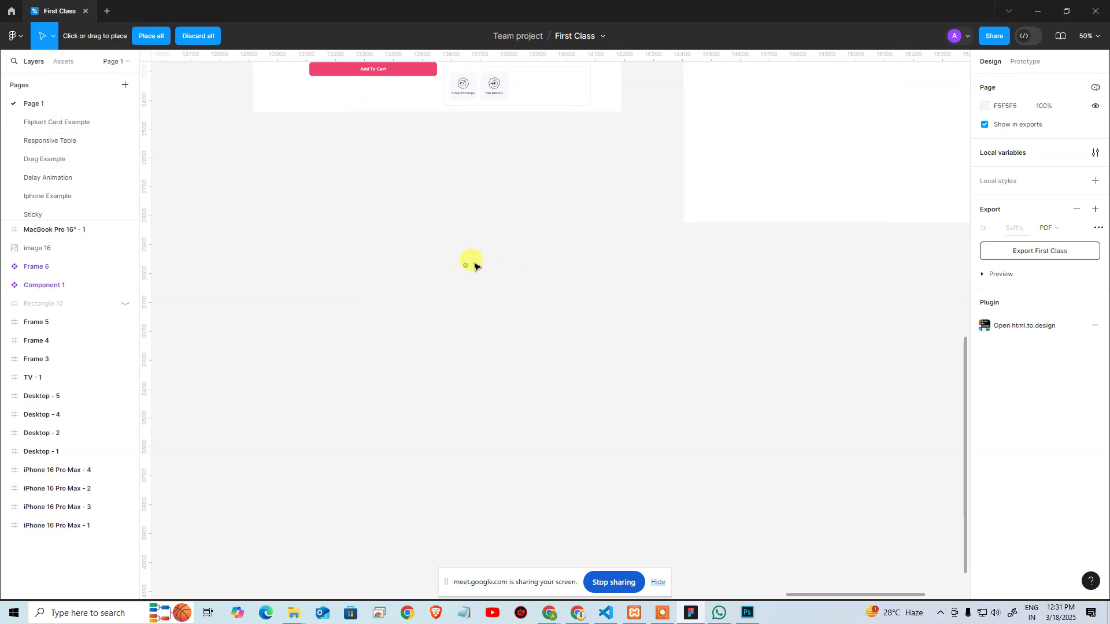
pyautogui.click(469, 263)
pyautogui.moveTo(666, 317); pyautogui.dragTo(463, 393)
pyautogui.moveTo(255, 367); pyautogui.dragTo(532, 353)
pyautogui.click(464, 183)
pyautogui.click(533, 353)
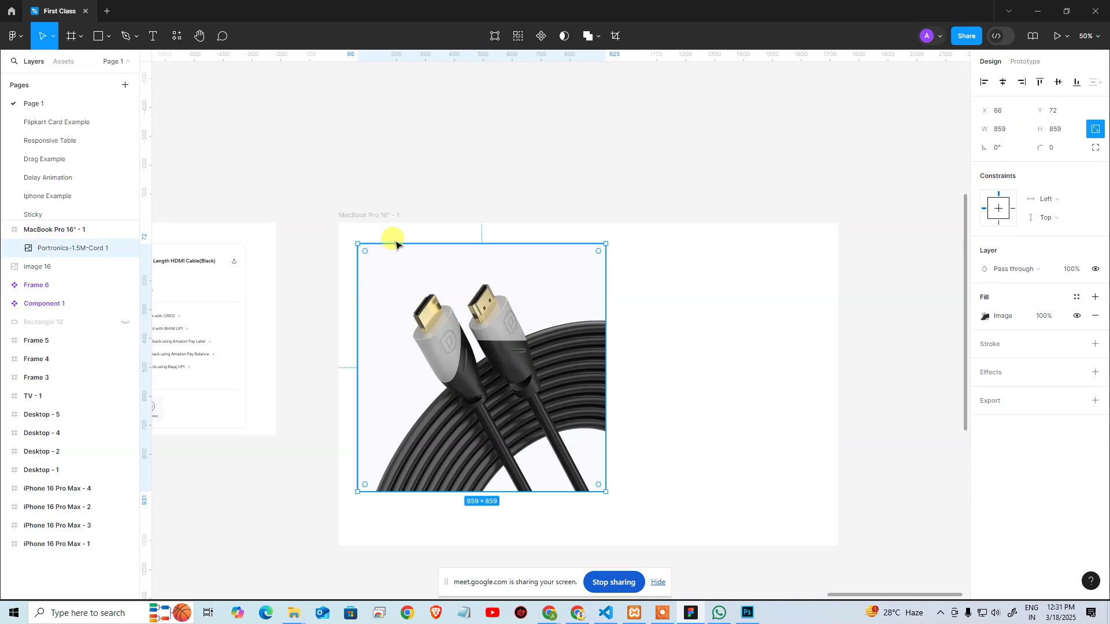
# Compare with the reference page's image card and set the placed cable image's corner radius to 25
pyautogui.moveTo(292, 196); pyautogui.dragTo(795, 136)
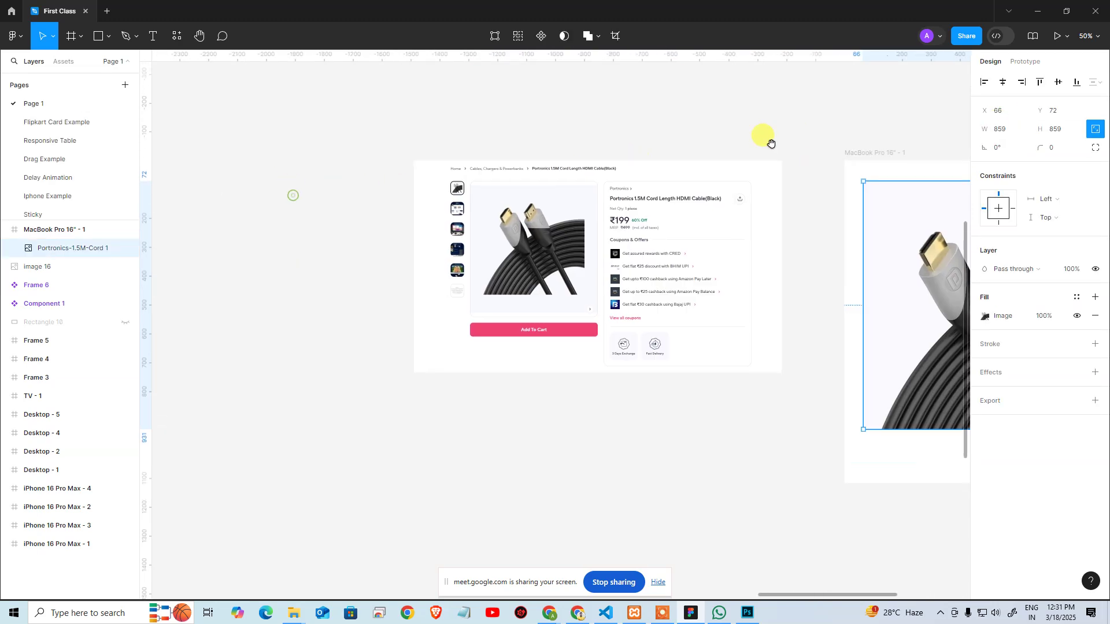
pyautogui.moveTo(483, 180); pyautogui.dragTo(681, 247)
pyautogui.moveTo(463, 250); pyautogui.dragTo(722, 196)
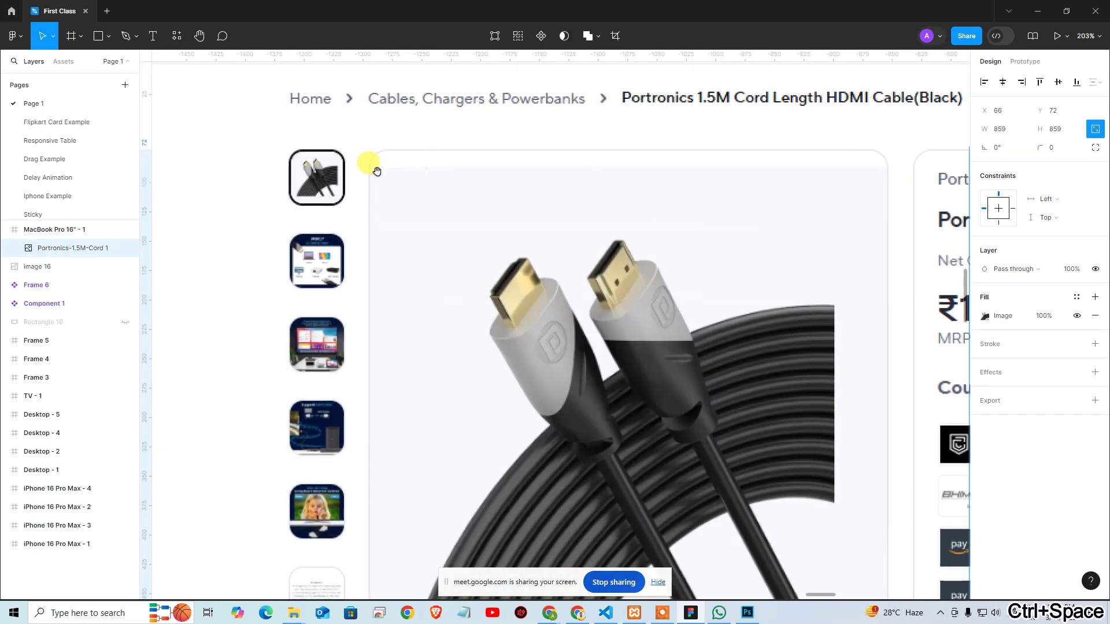
pyautogui.moveTo(785, 495); pyautogui.dragTo(607, 158)
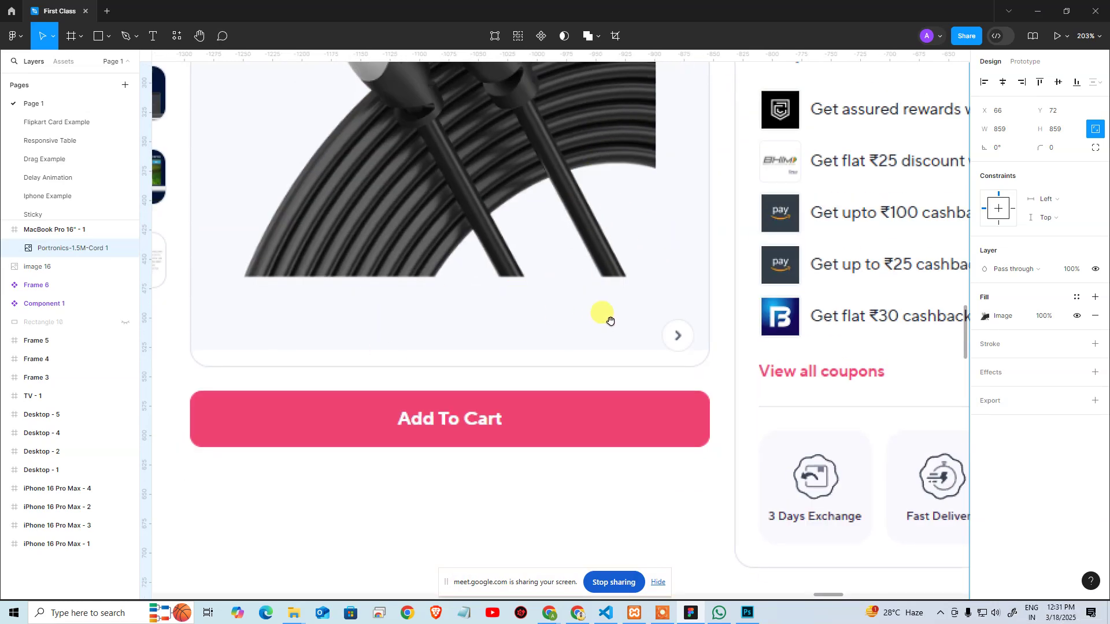
pyautogui.moveTo(687, 241); pyautogui.dragTo(252, 404)
pyautogui.moveTo(772, 271); pyautogui.dragTo(277, 334)
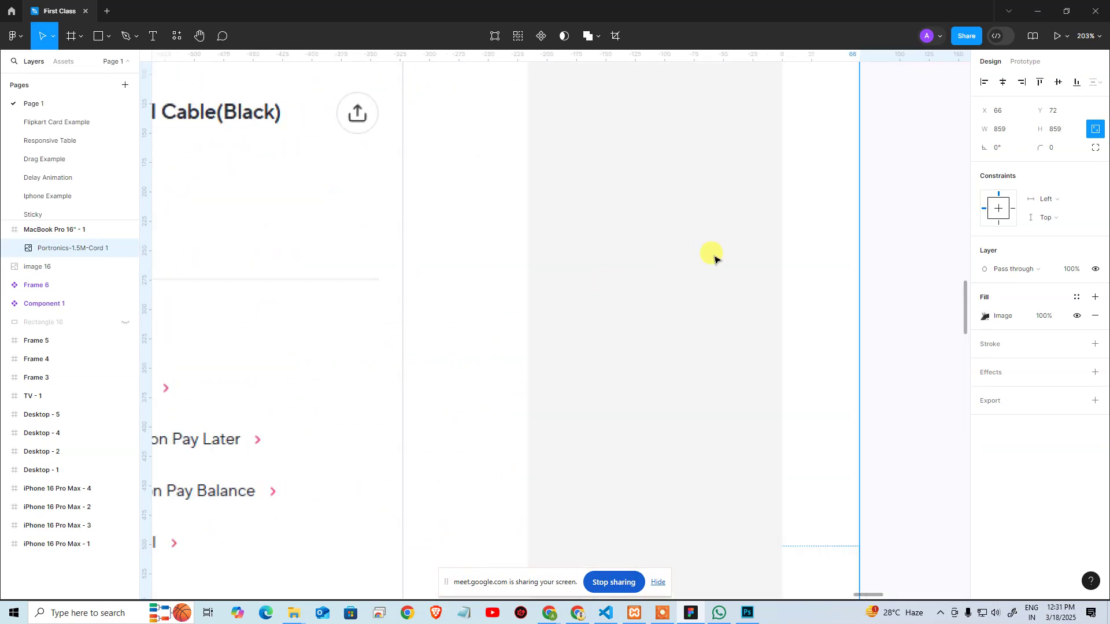
pyautogui.hotkey('ctrl', '-')
pyautogui.hscroll(2, 732, 235)
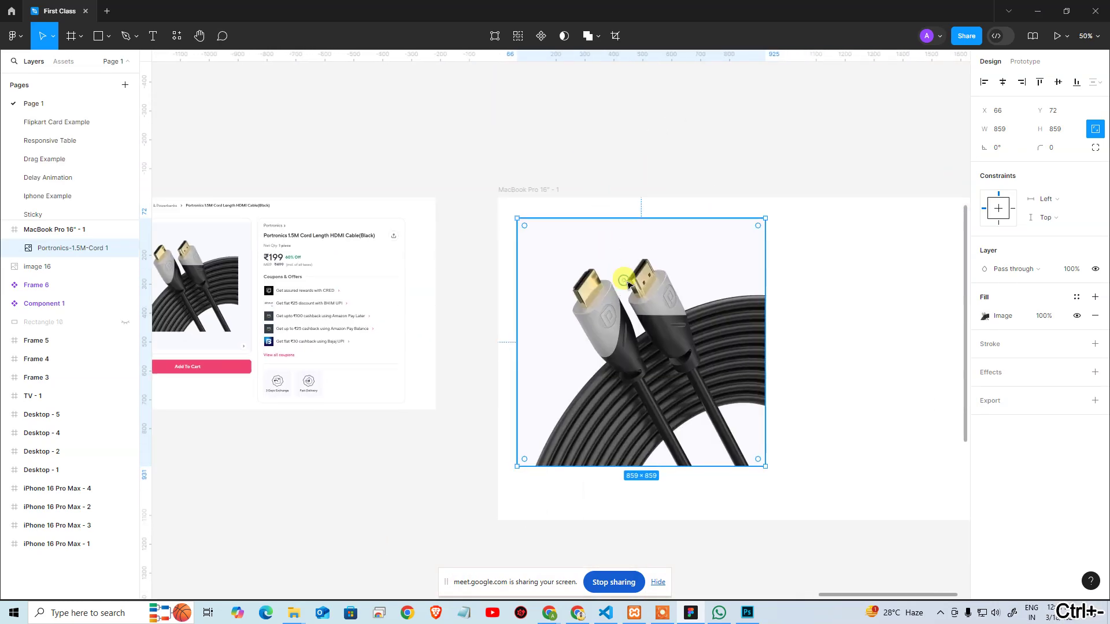
pyautogui.click(1051, 147)
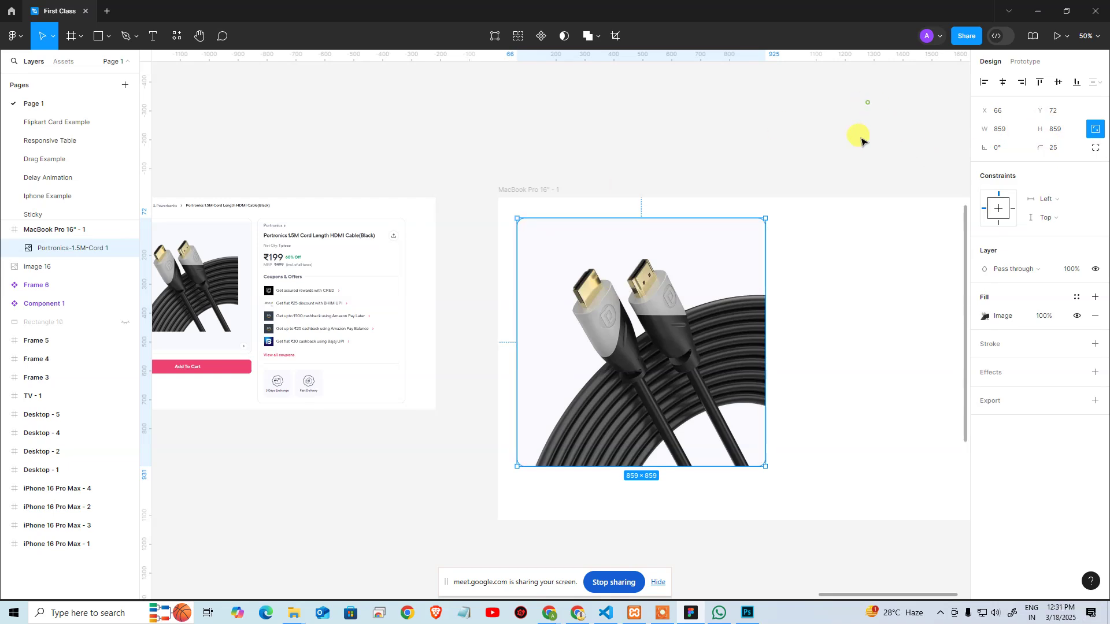
pyautogui.click(675, 169)
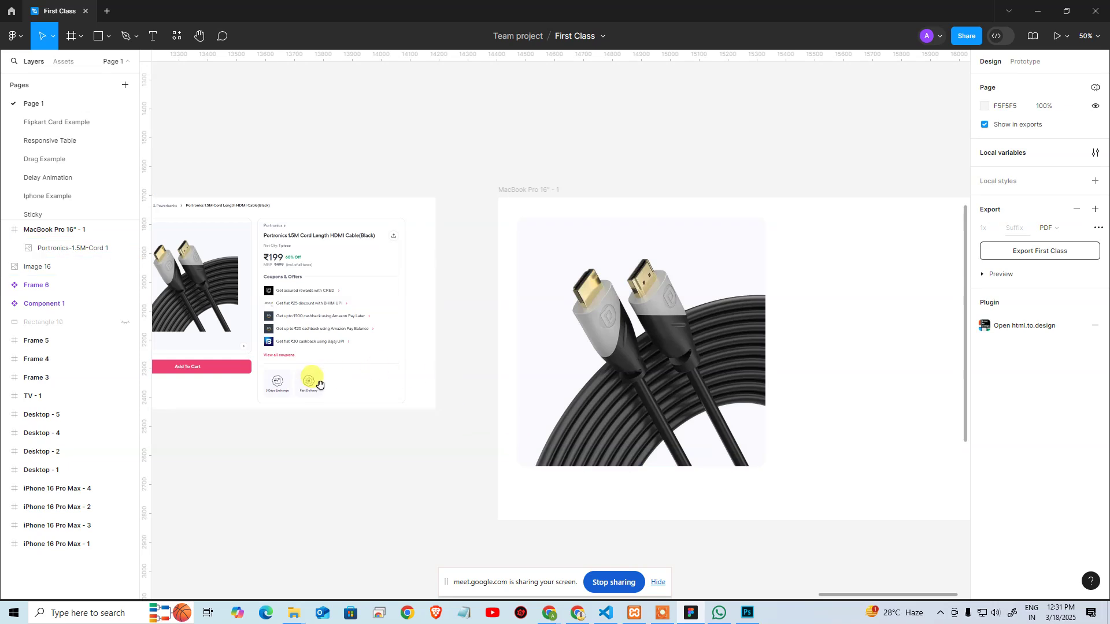
# Add a 1 px inside stroke in colour 666666 to the cable image
pyautogui.moveTo(317, 382); pyautogui.dragTo(493, 380)
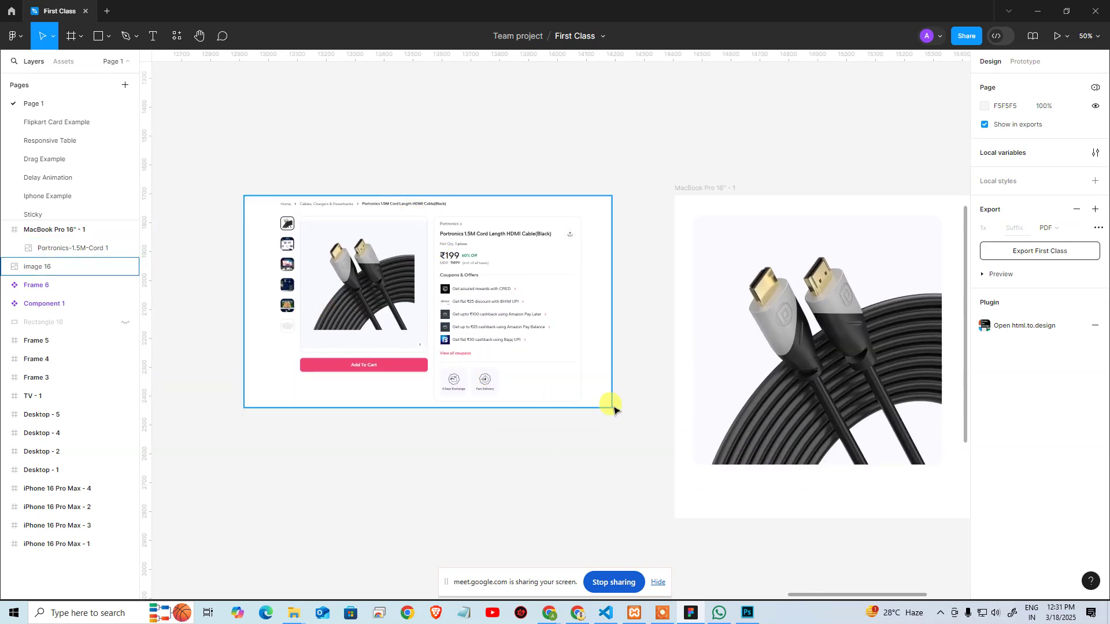
pyautogui.click(878, 415)
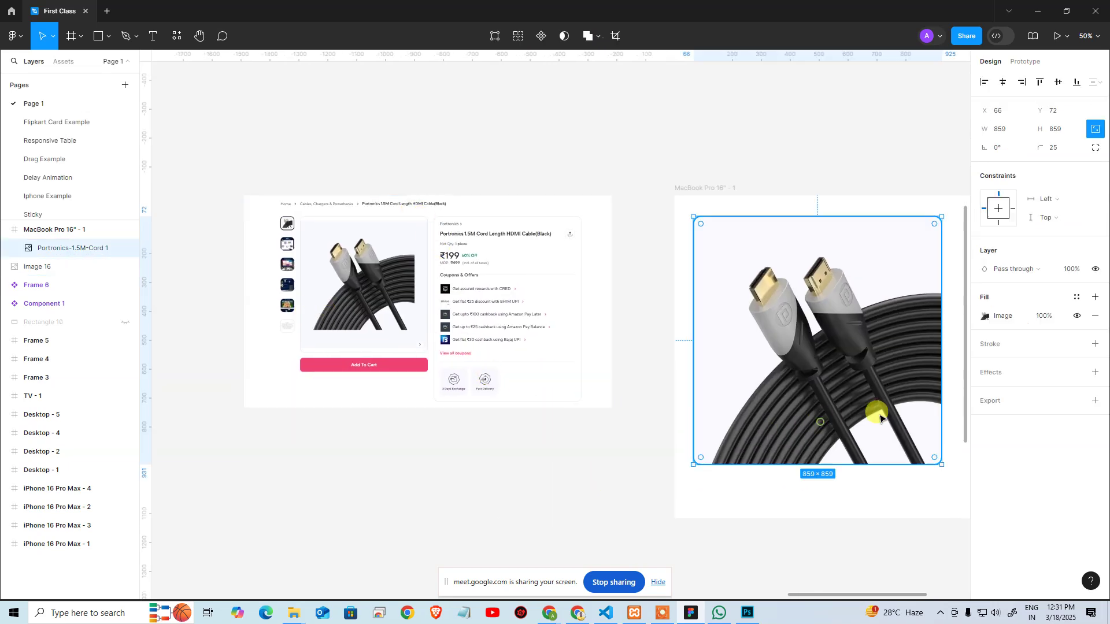
pyautogui.click(1096, 345)
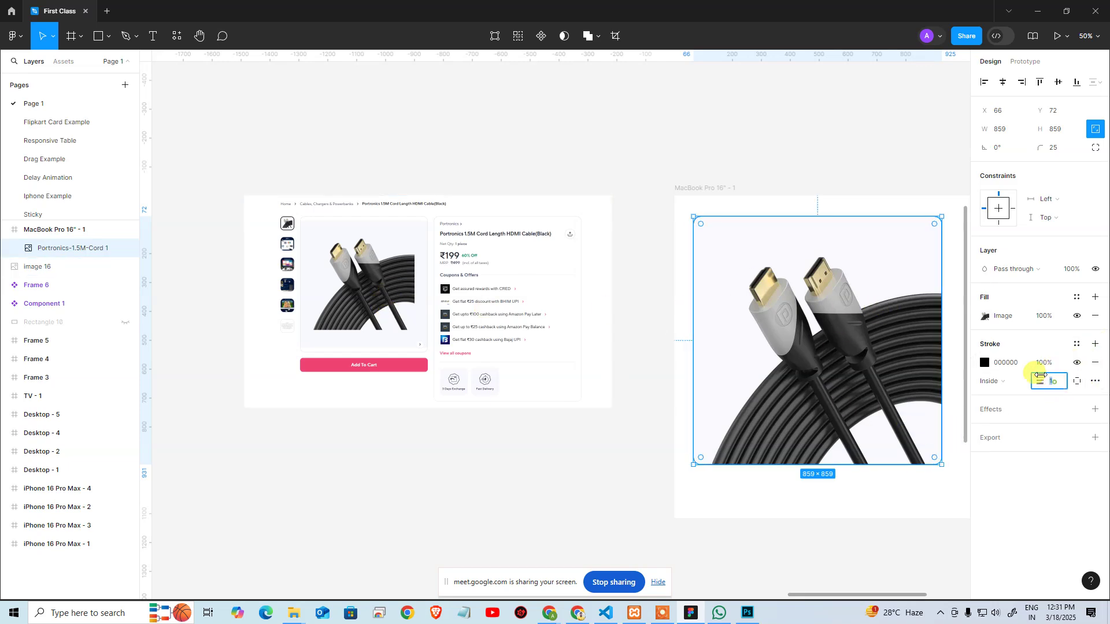
pyautogui.click(1025, 363)
pyautogui.click(694, 168)
pyautogui.hscroll(5, 694, 168)
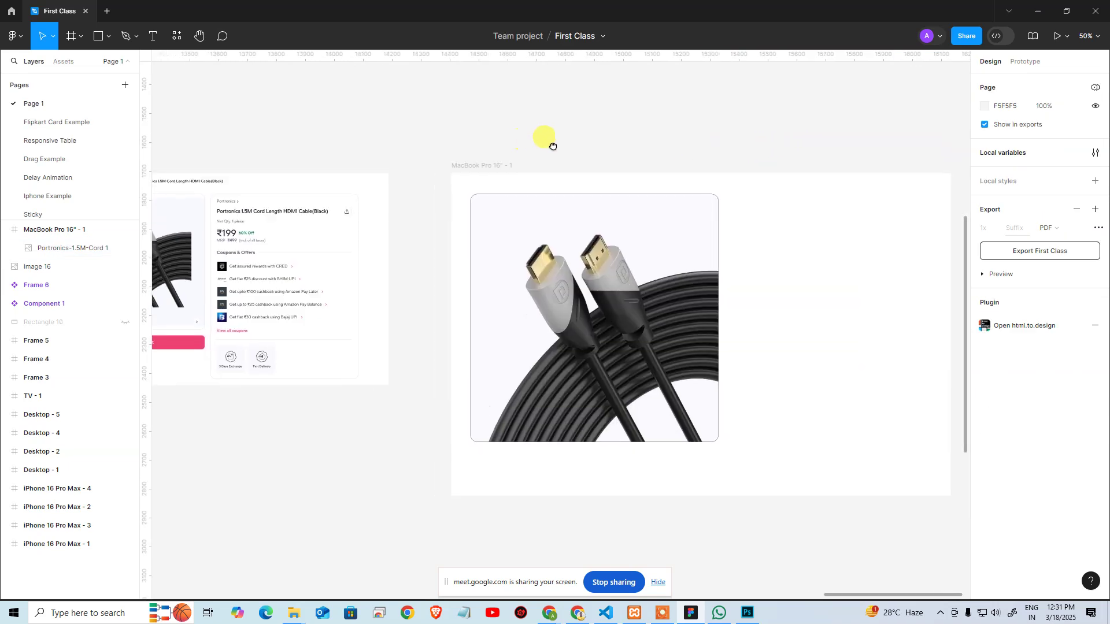
# Examine the title, price and coupon details on the reference product page screenshot
pyautogui.click(547, 192)
pyautogui.hscroll(-3, 671, 161)
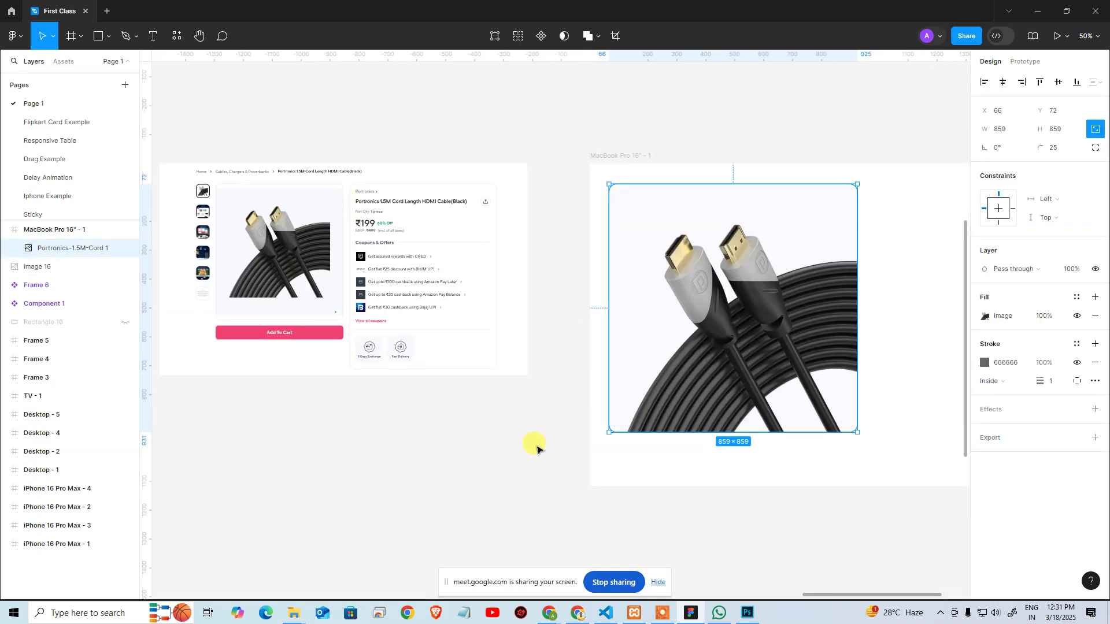
pyautogui.hscroll(4, 532, 446)
pyautogui.hscroll(-2, 396, 431)
pyautogui.scroll(10, 342, 218)
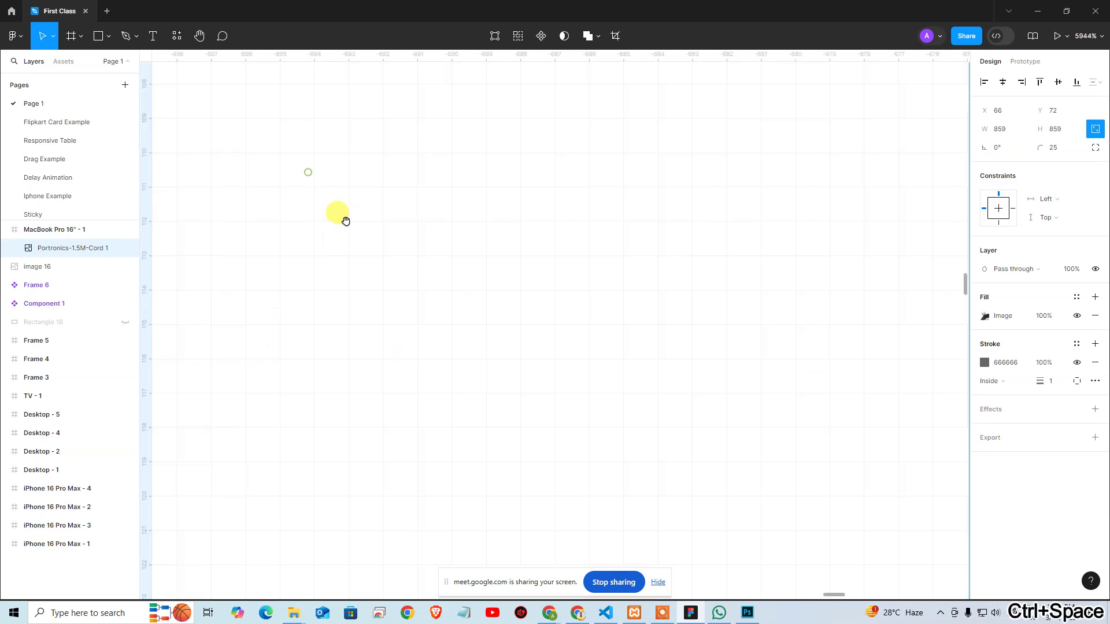
pyautogui.hotkey('ctrl', '-')
pyautogui.scroll(-10, 500, 264)
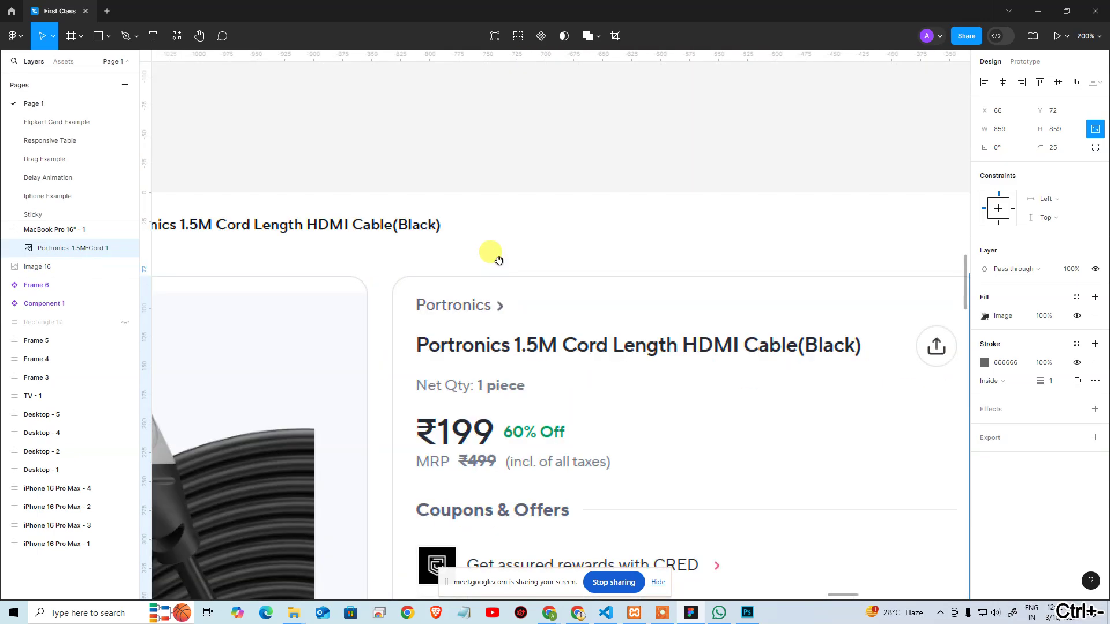
pyautogui.scroll(-1, 421, 201)
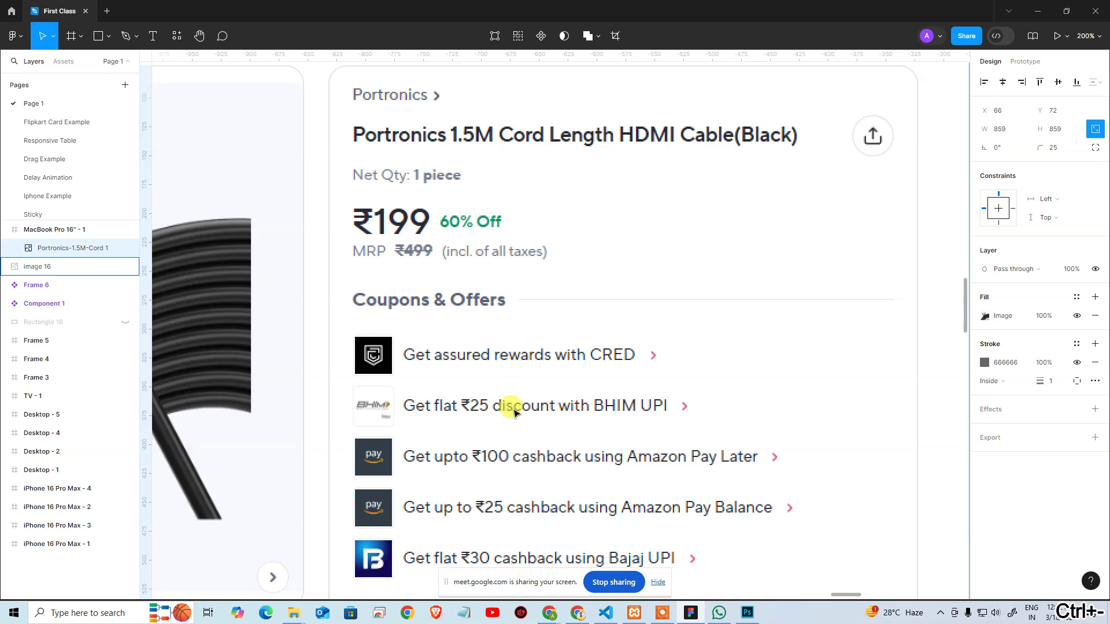
pyautogui.hotkey('ctrl', '-')
# Copy the product details text from the browser's product page and paste it in Figma beside the cable image, at X 15479, Y 1927
pyautogui.hotkey('alt', 'Tab')
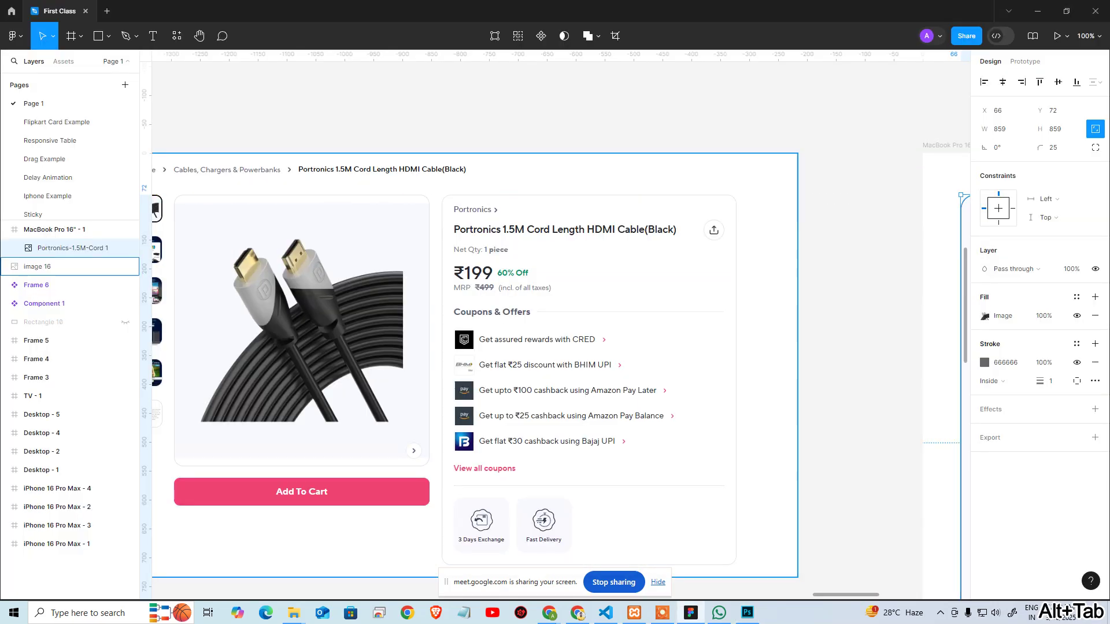
pyautogui.hotkey('alt', 'Tab')
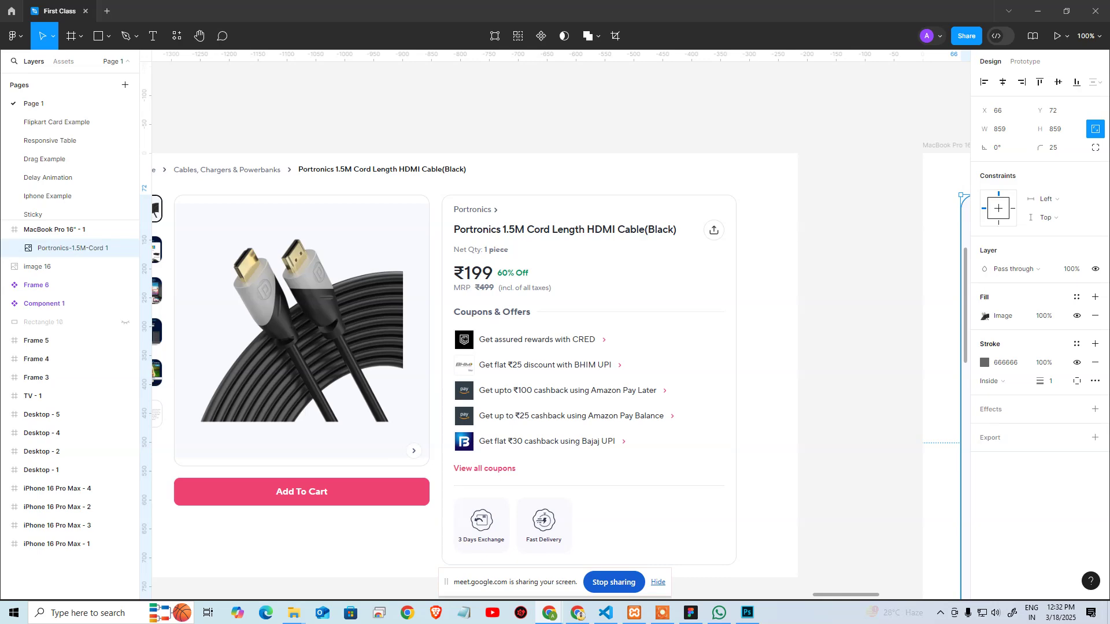
pyautogui.hotkey('ctrl', 'c')
pyautogui.click(719, 165)
pyautogui.moveTo(650, 212); pyautogui.dragTo(171, 154)
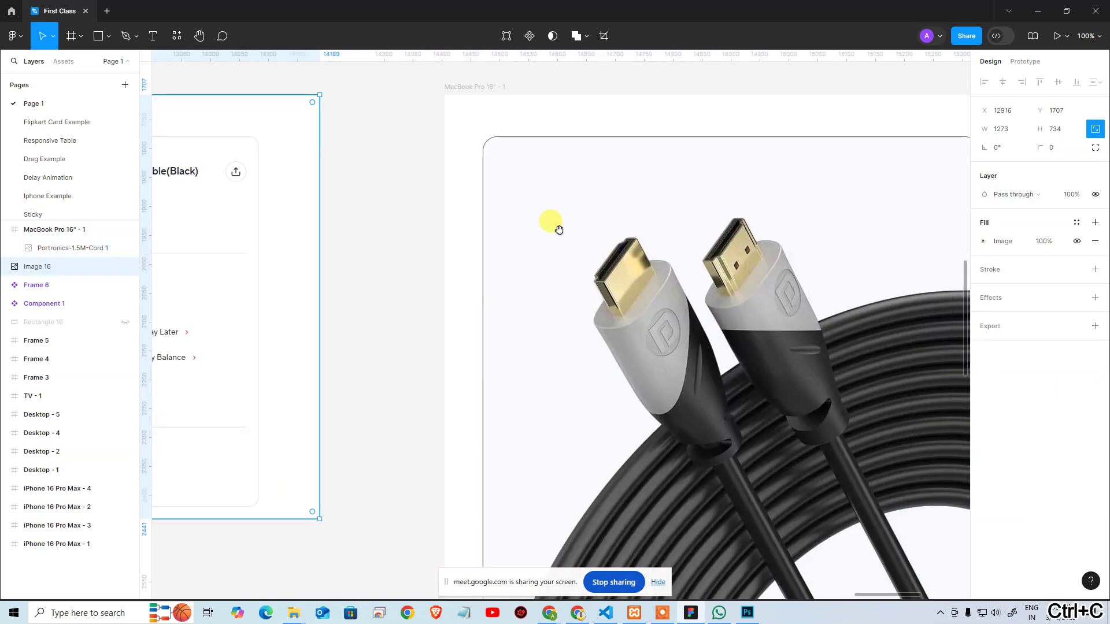
pyautogui.keyDown('ctrl'); pyautogui.scroll(-5, 559, 230); pyautogui.keyUp('ctrl')
pyautogui.moveTo(557, 228); pyautogui.dragTo(401, 191)
pyautogui.click(787, 272)
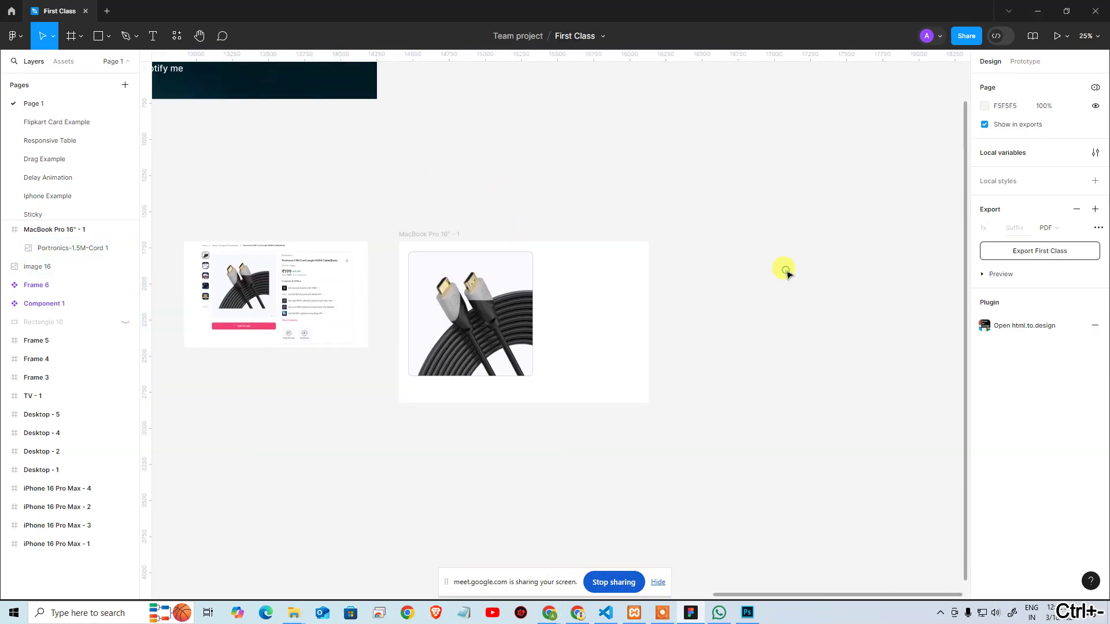
pyautogui.hotkey('ctrl', 'v')
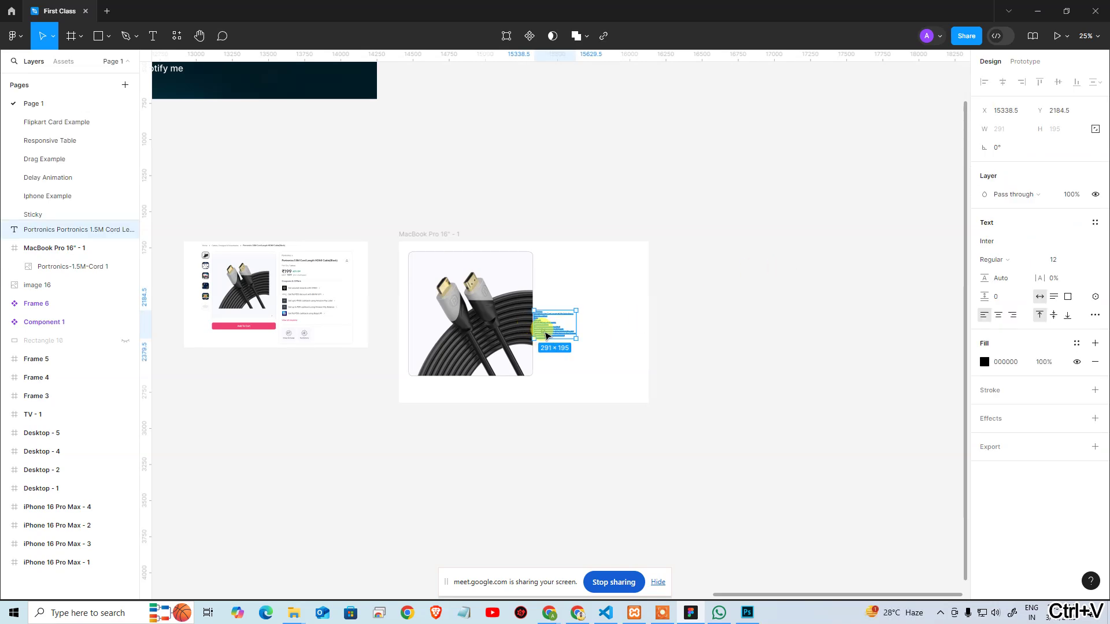
pyautogui.moveTo(551, 336); pyautogui.dragTo(570, 298)
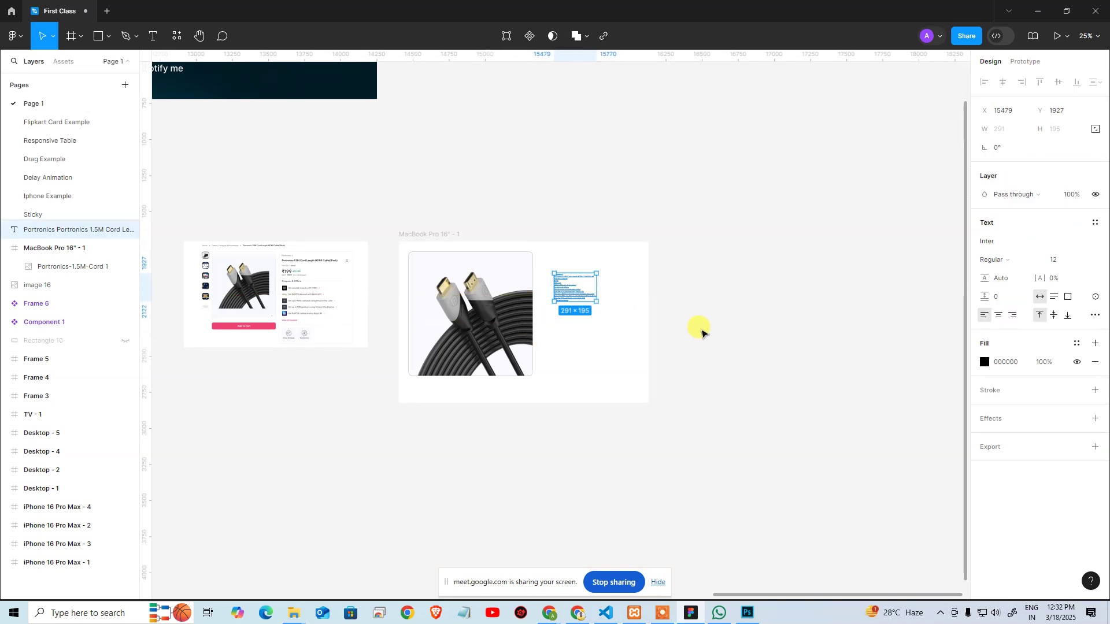
# Set the font size of the pasted product details text to 16
pyautogui.hotkey('ctrl', '+')
pyautogui.hotkey('ctrl', '+')
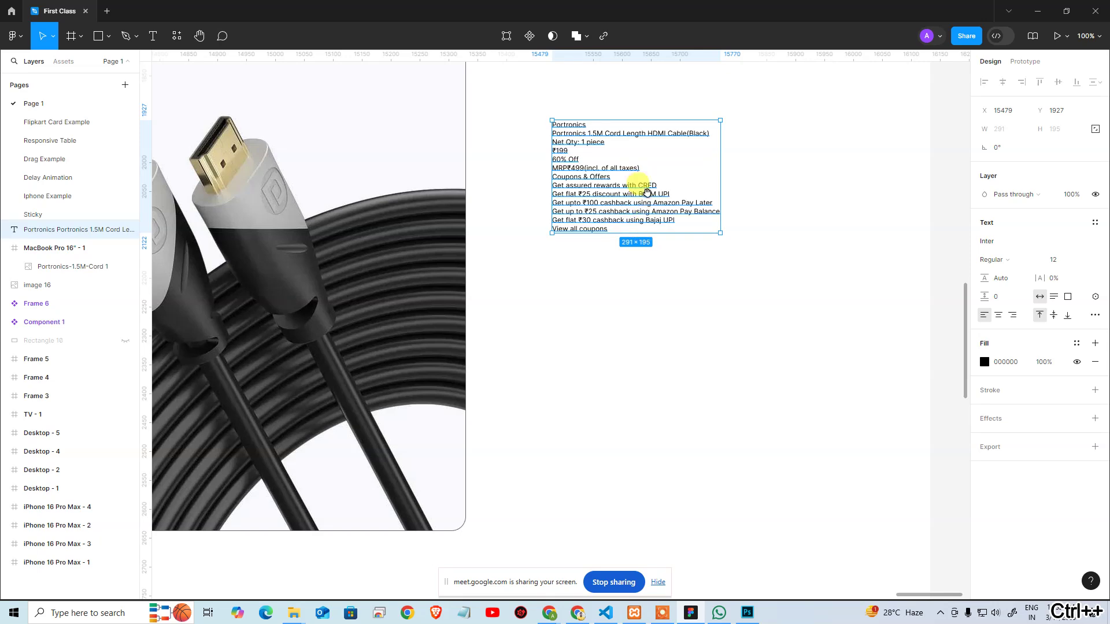
pyautogui.moveTo(647, 193); pyautogui.dragTo(682, 307)
pyautogui.moveTo(620, 265); pyautogui.dragTo(765, 194)
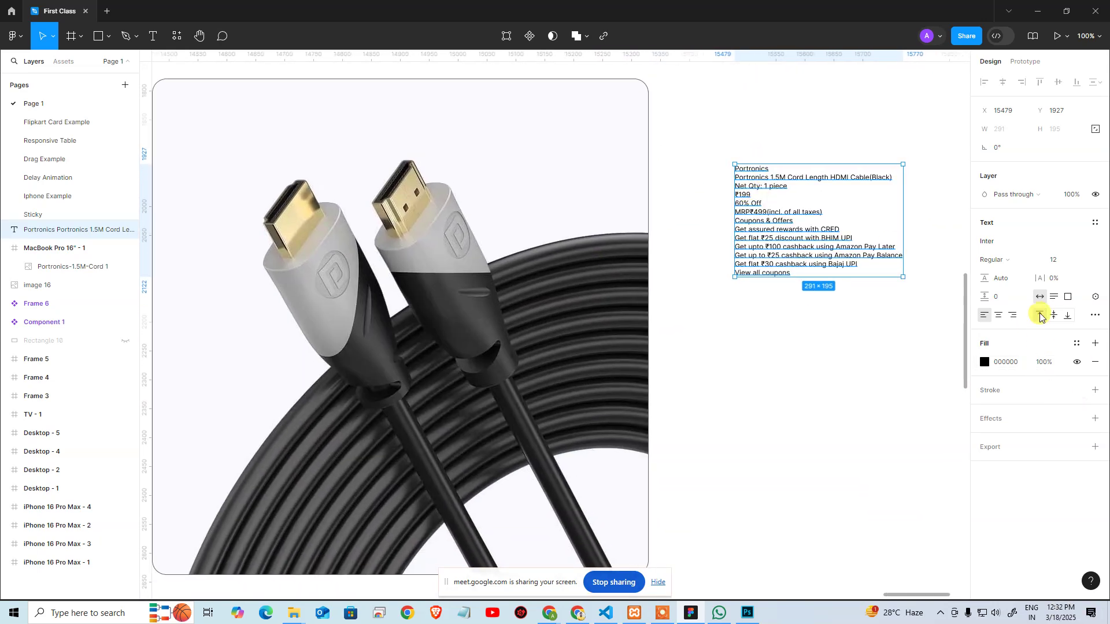
pyautogui.click(1062, 265)
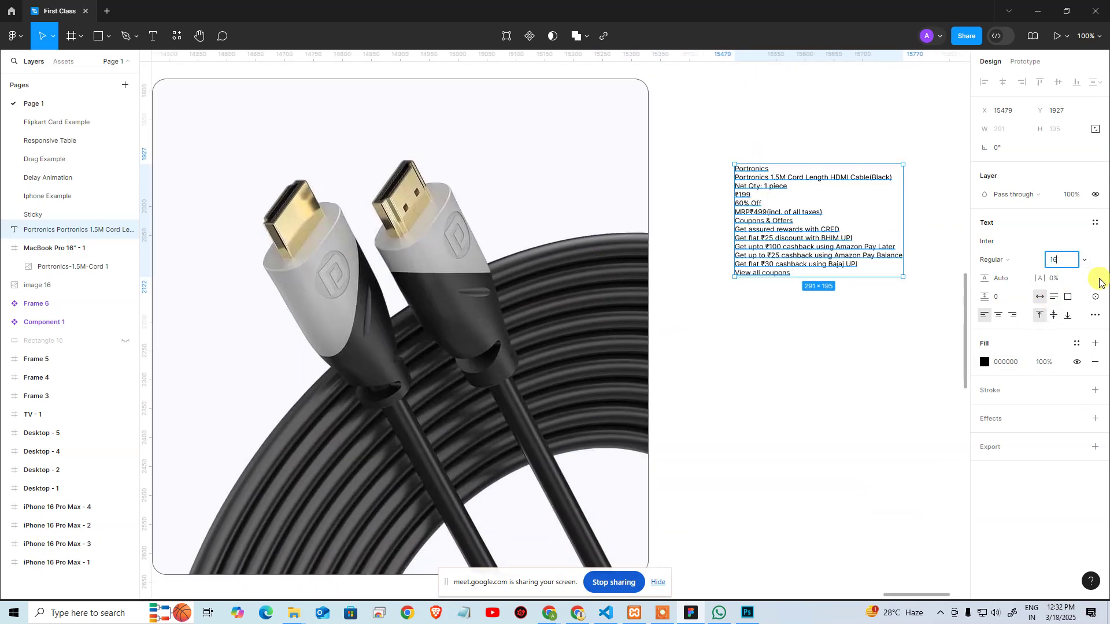
pyautogui.press('Return')
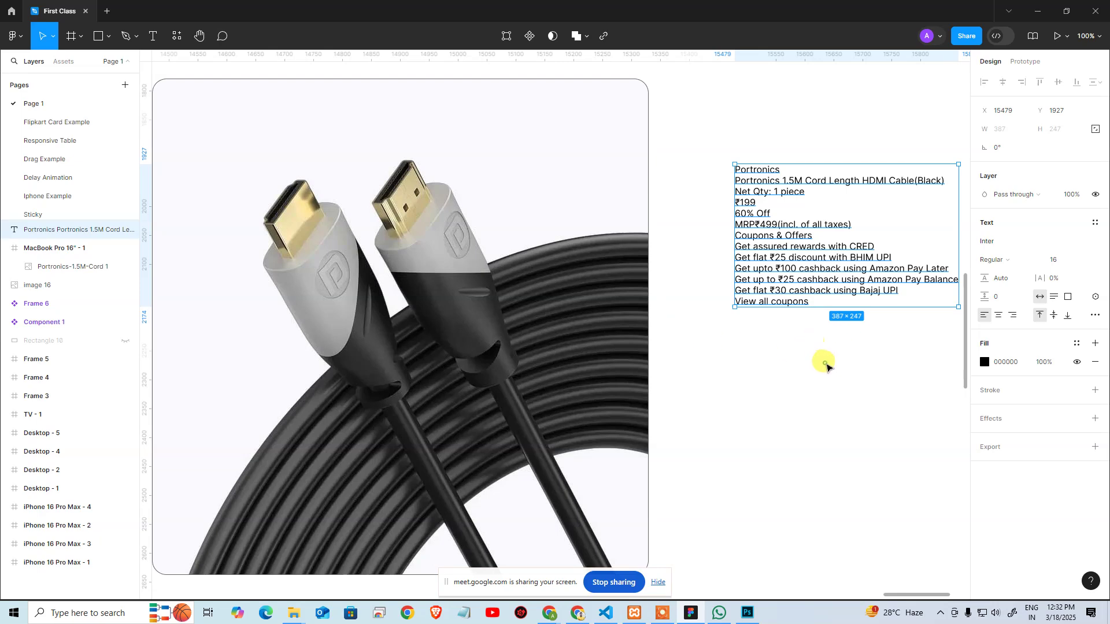
pyautogui.click(825, 363)
pyautogui.hotkey('ctrl', '-')
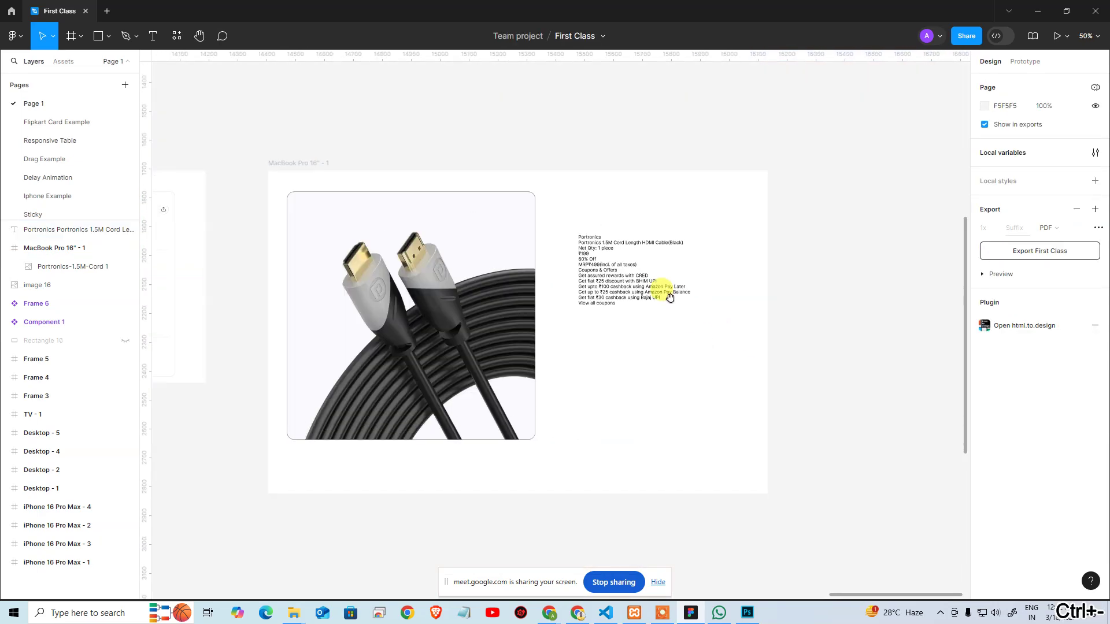
# Scale the square cable image down proportionally to about three quarters of its size, keeping its upper-left corner in place
pyautogui.click(619, 297)
pyautogui.click(488, 337)
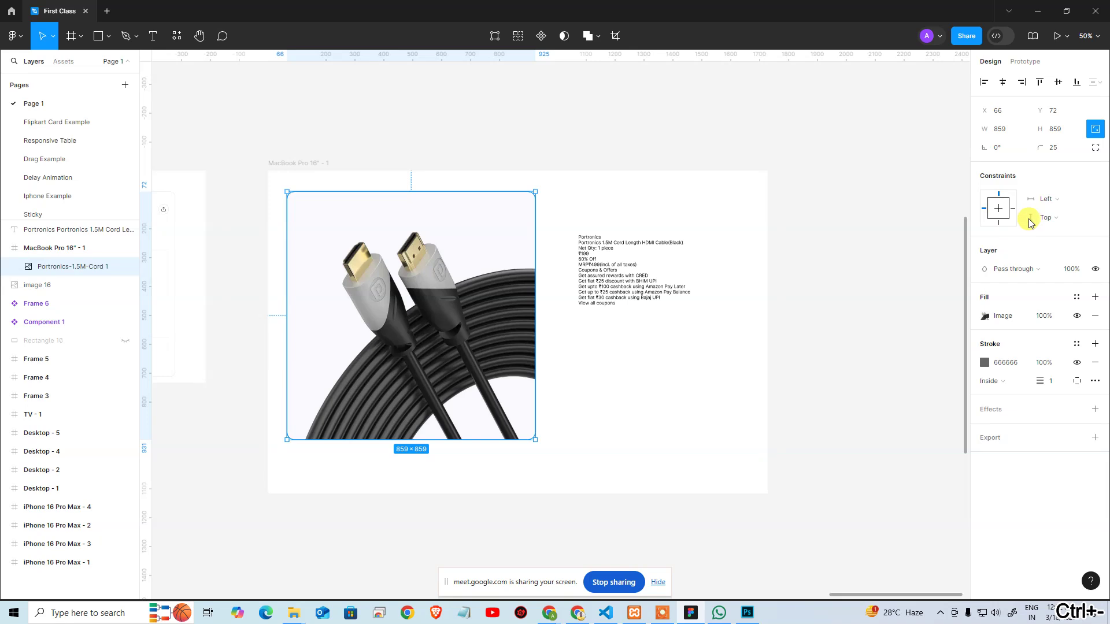
pyautogui.click(818, 317)
pyautogui.click(437, 367)
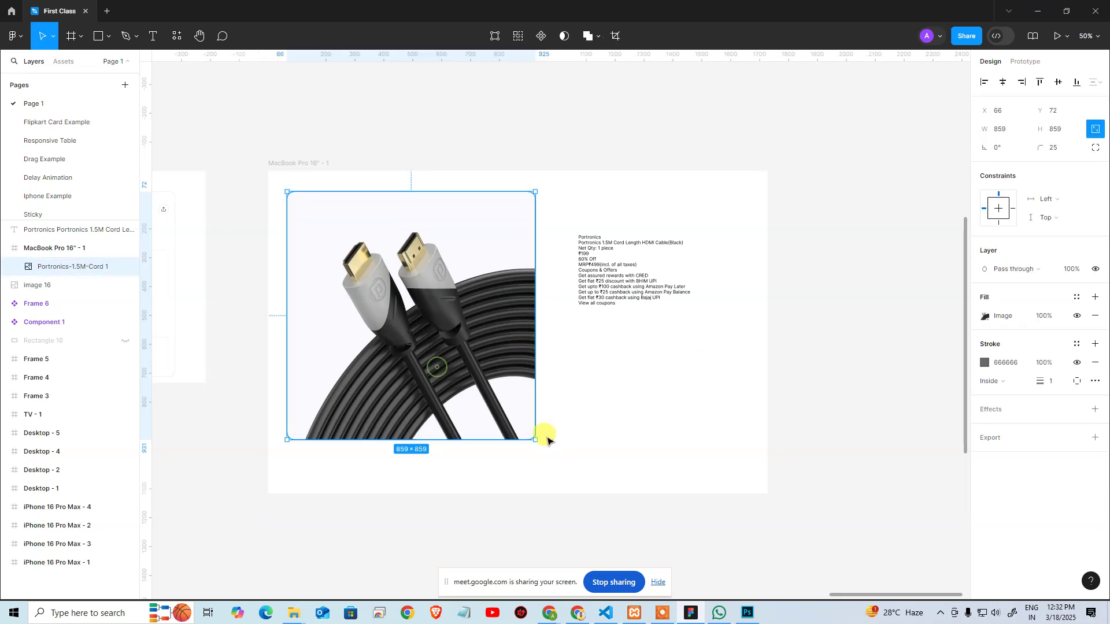
pyautogui.moveTo(536, 441); pyautogui.dragTo(471, 373)
# Move the product details text over the reference screenshot's details card, at X 13595, Y 1797, to compare the line positions
pyautogui.click(607, 285)
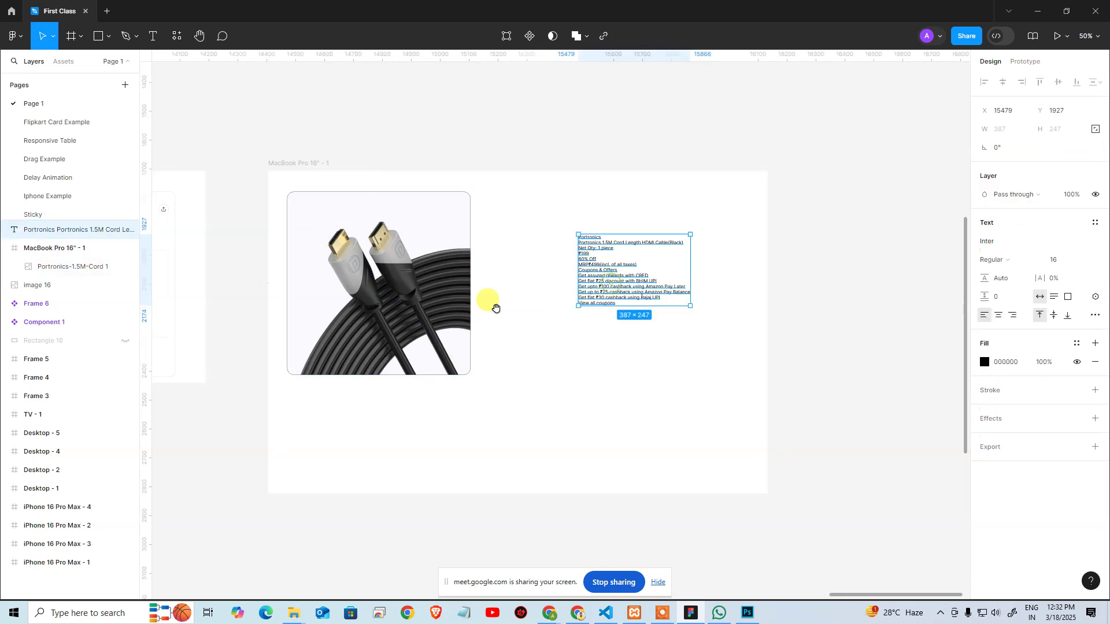
pyautogui.moveTo(496, 310); pyautogui.dragTo(684, 349)
pyautogui.moveTo(825, 314); pyautogui.dragTo(342, 297)
pyautogui.click(303, 223)
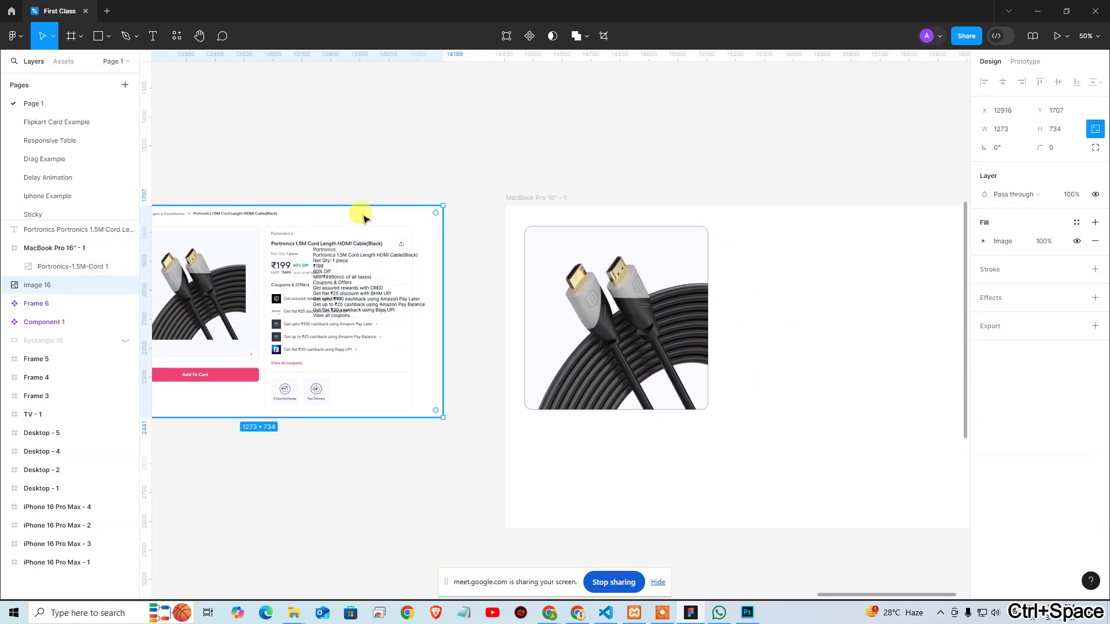
pyautogui.click(342, 279)
pyautogui.hotkey('shift', '0')
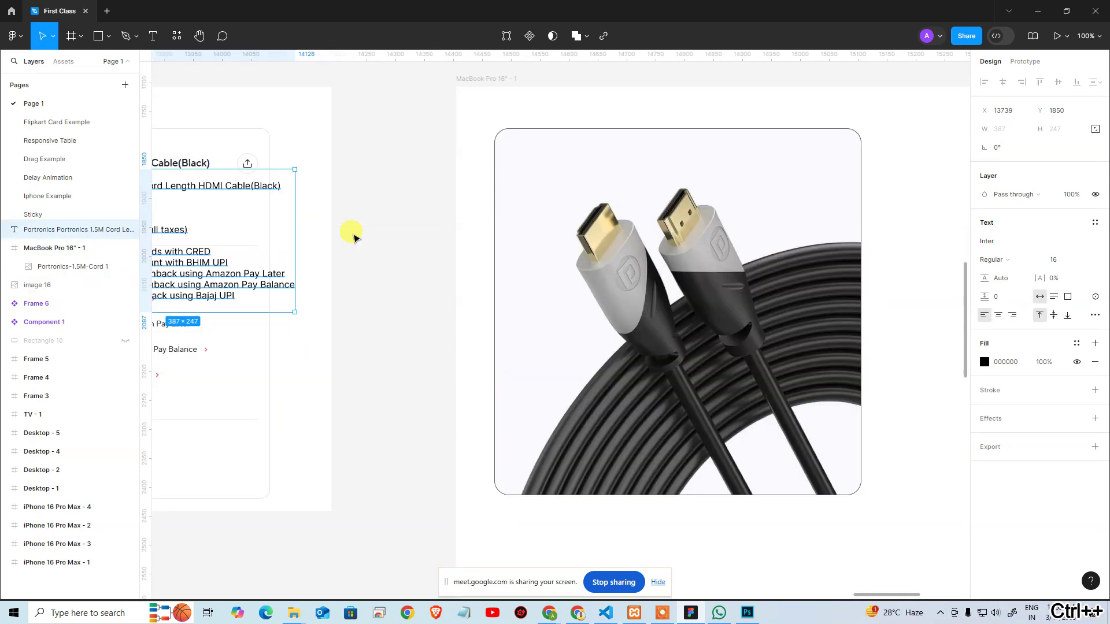
pyautogui.hscroll(-8, 362, 273)
pyautogui.moveTo(593, 295); pyautogui.dragTo(559, 267)
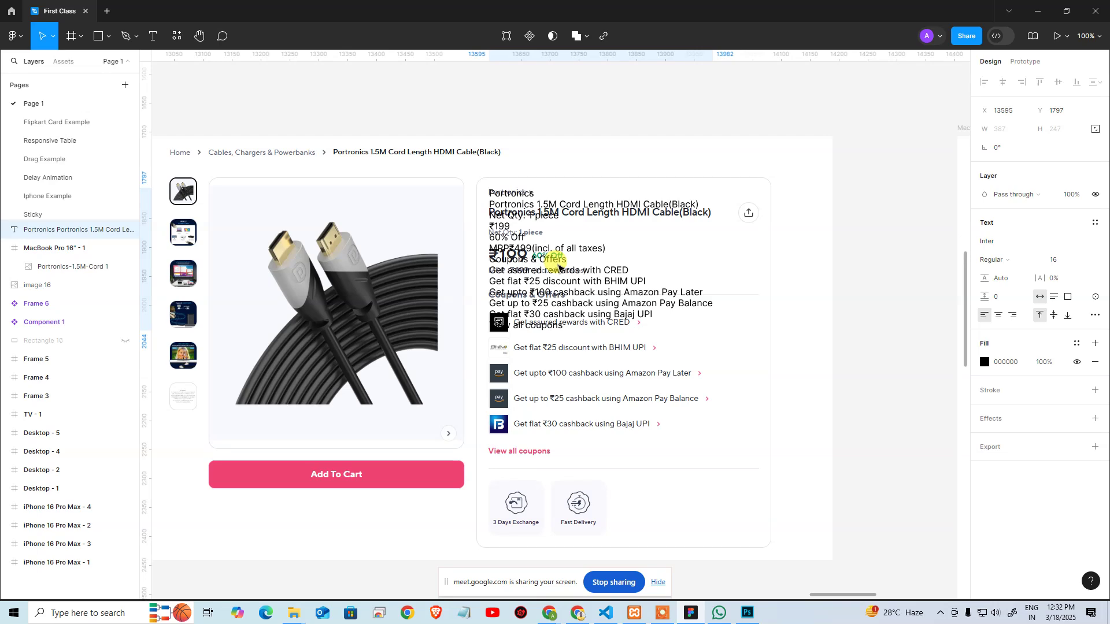
# Insert a blank line after each of the brand name, product title and "Net Qty: 1 piece" lines in the details text
pyautogui.doubleClick(550, 192)
pyautogui.click(549, 195)
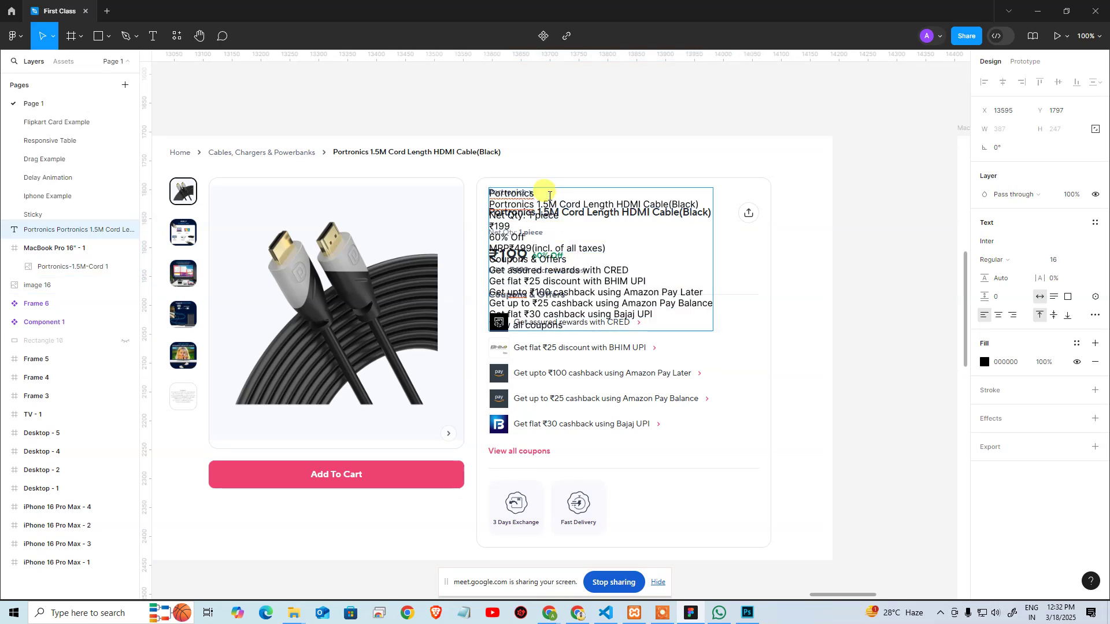
pyautogui.press('Return')
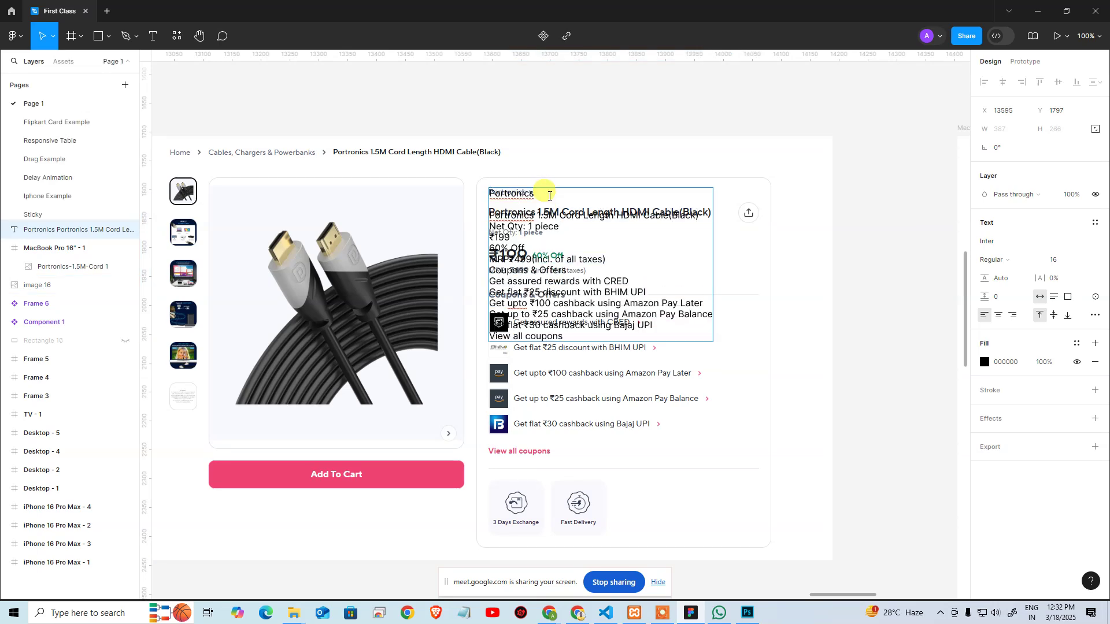
pyautogui.press('Return')
pyautogui.press('Return')
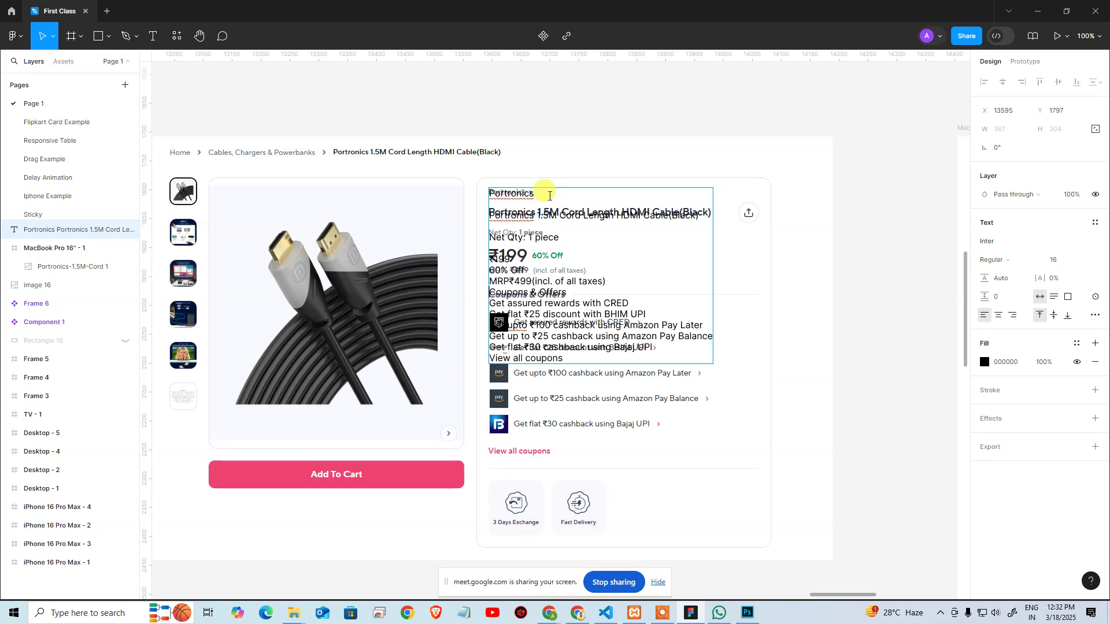
pyautogui.hotkey('ctrl', 'a')
pyautogui.click(581, 242)
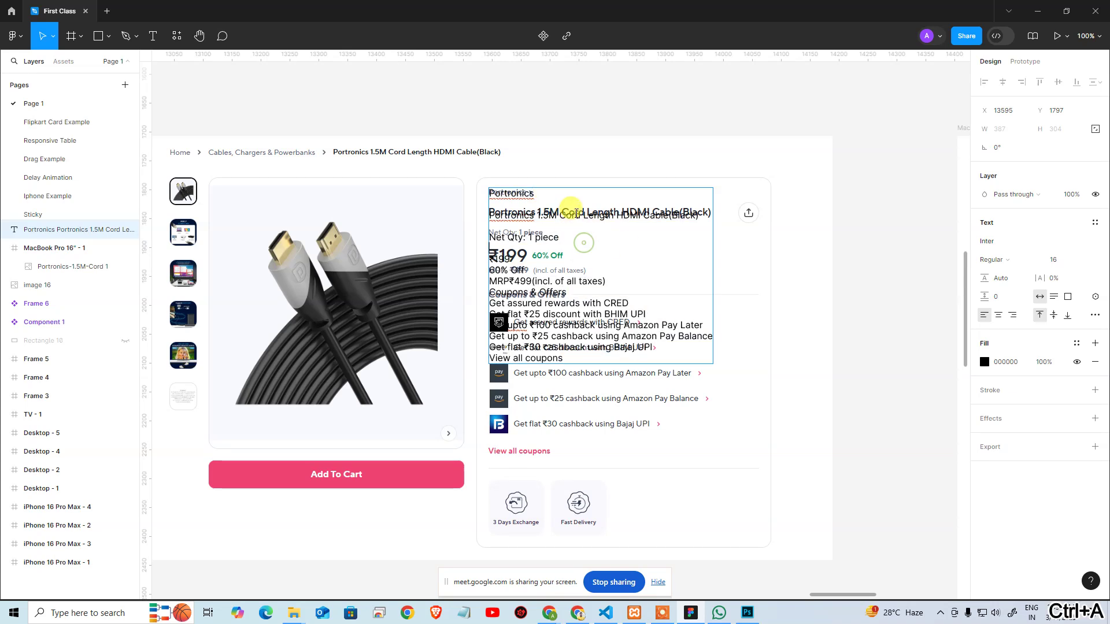
pyautogui.press('Escape')
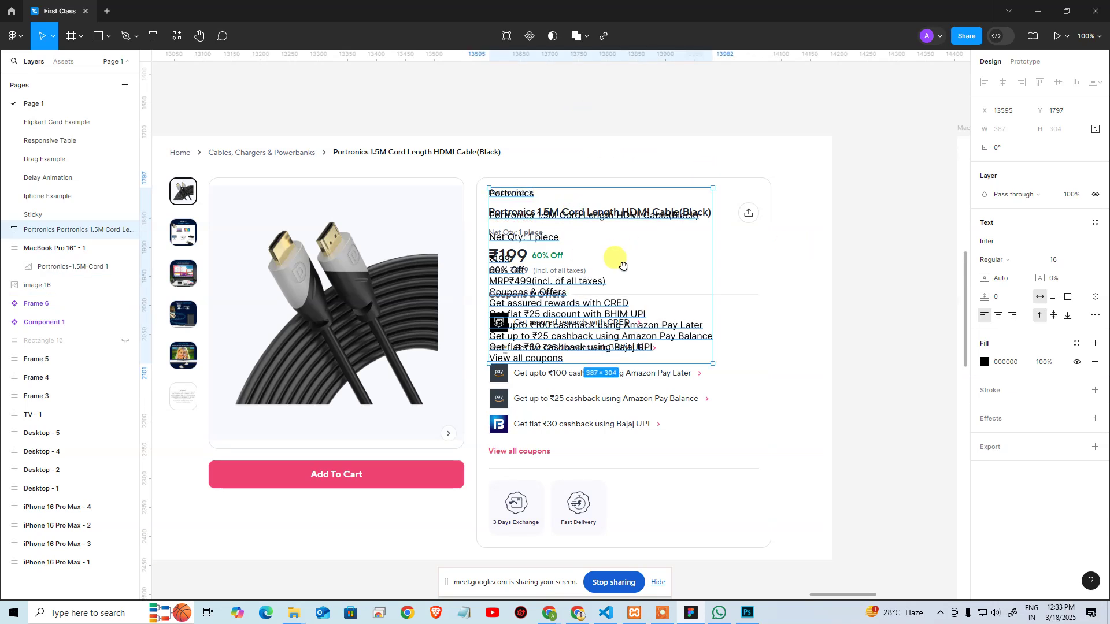
# Move the product details text into the MacBook frame beside the cable image, at X 803, Y 90
pyautogui.moveTo(622, 265); pyautogui.dragTo(300, 176)
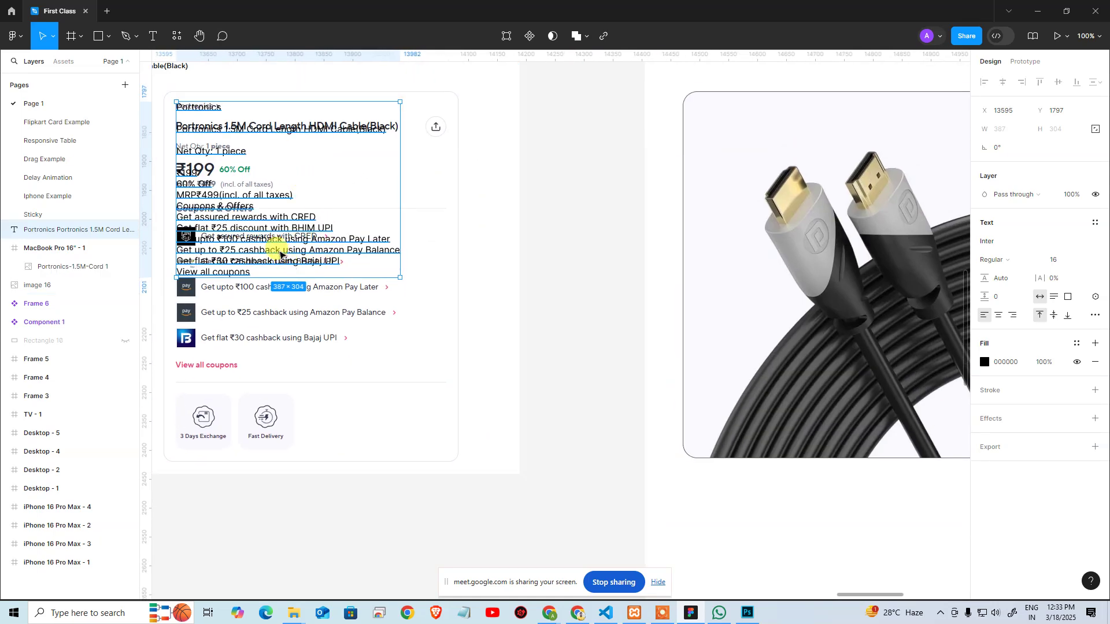
pyautogui.moveTo(281, 254); pyautogui.dragTo(848, 275)
pyautogui.moveTo(848, 275); pyautogui.dragTo(736, 267)
pyautogui.hotkey('ctrl', '-')
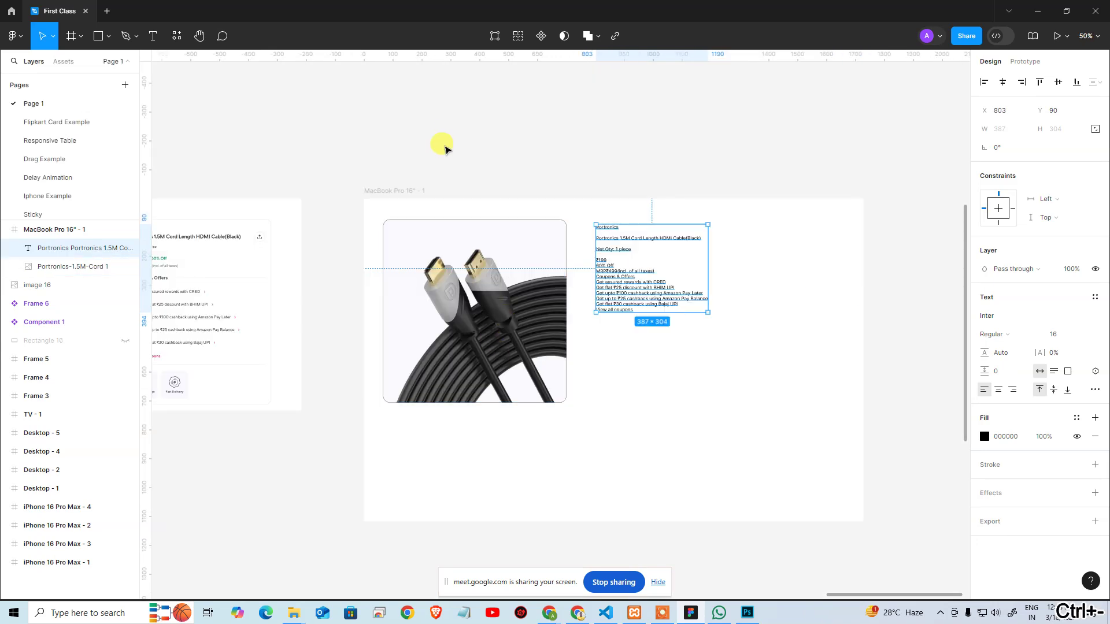
pyautogui.click(555, 166)
# Format the "Portronics 1.5M Cord Length HDMI Cable(Black)" title line with font size 24 and Bold weight
pyautogui.hscroll(-5, 561, 166)
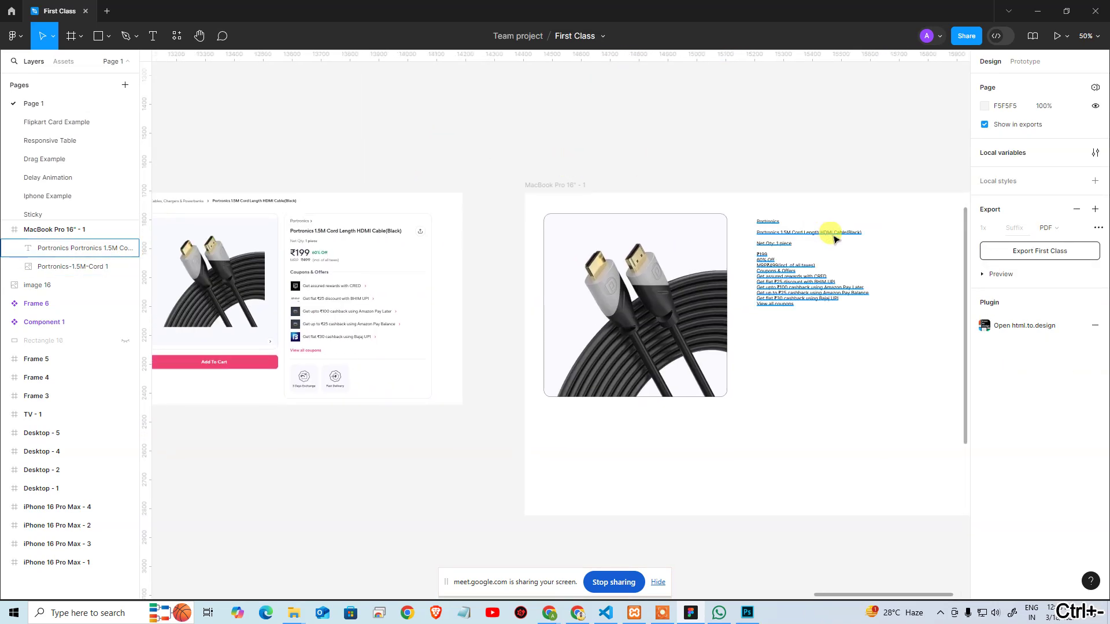
pyautogui.doubleClick(835, 237)
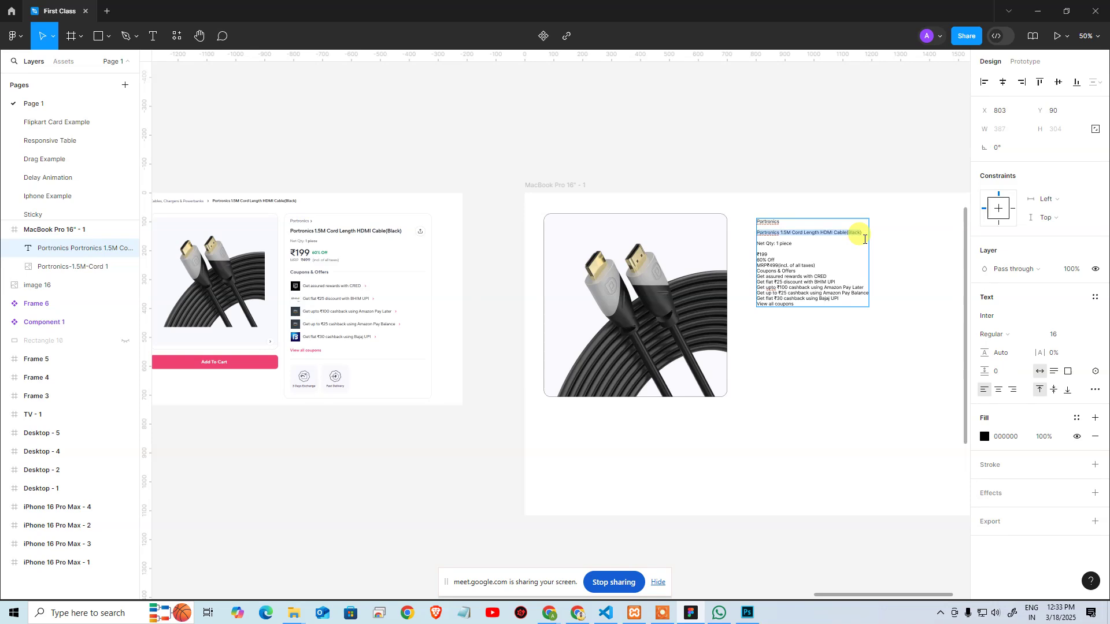
pyautogui.click(1052, 334)
pyautogui.write('2')
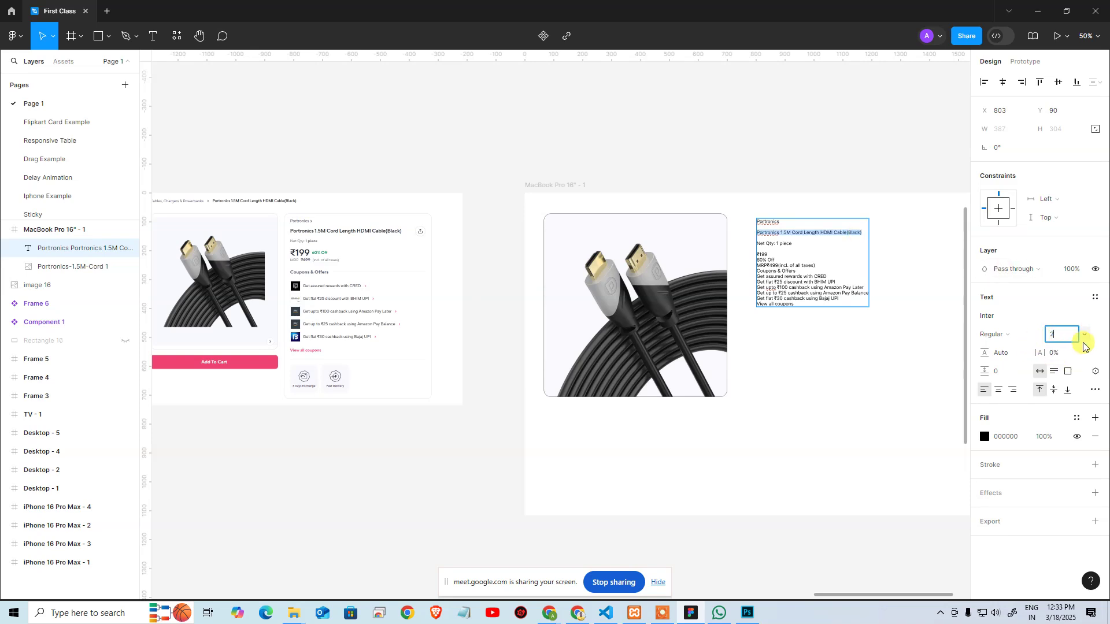
pyautogui.write('4')
pyautogui.press('Return')
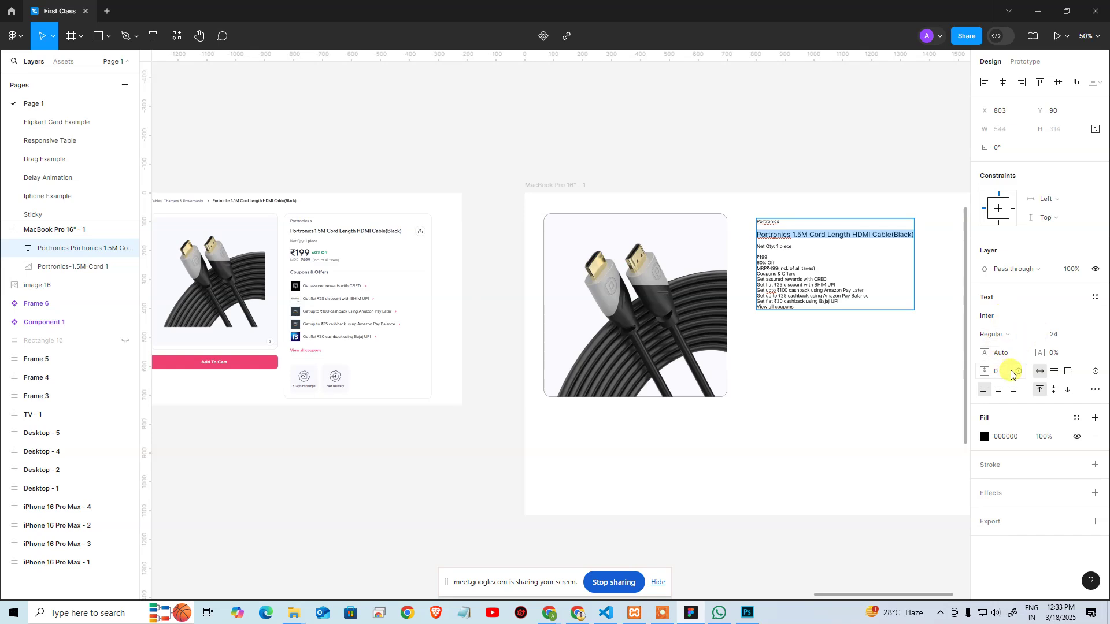
pyautogui.click(1035, 335)
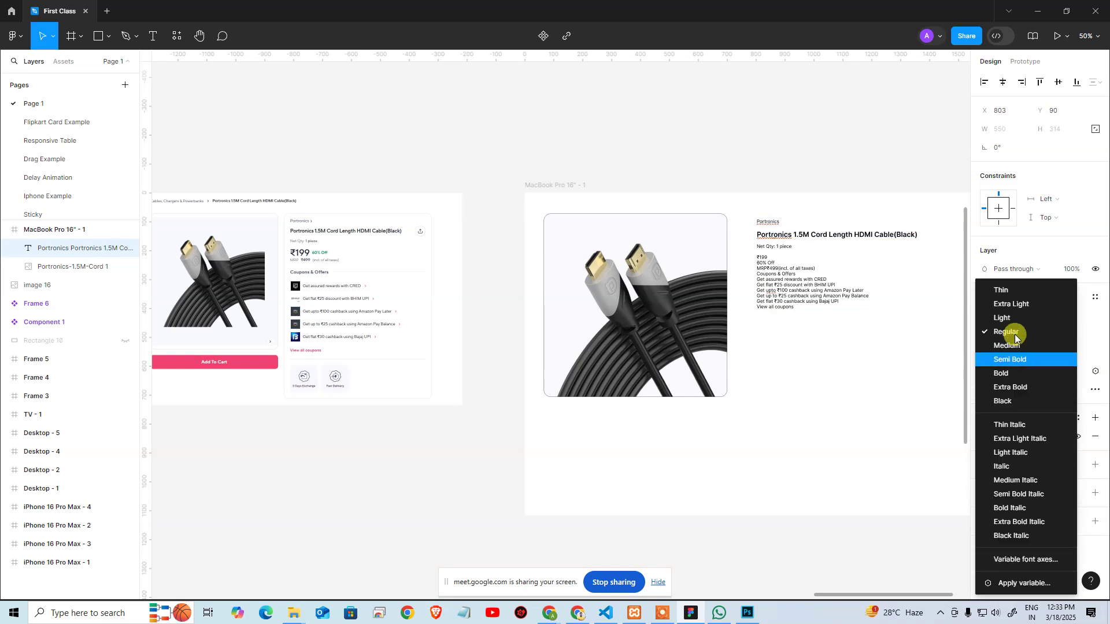
pyautogui.click(1011, 373)
pyautogui.press('Escape')
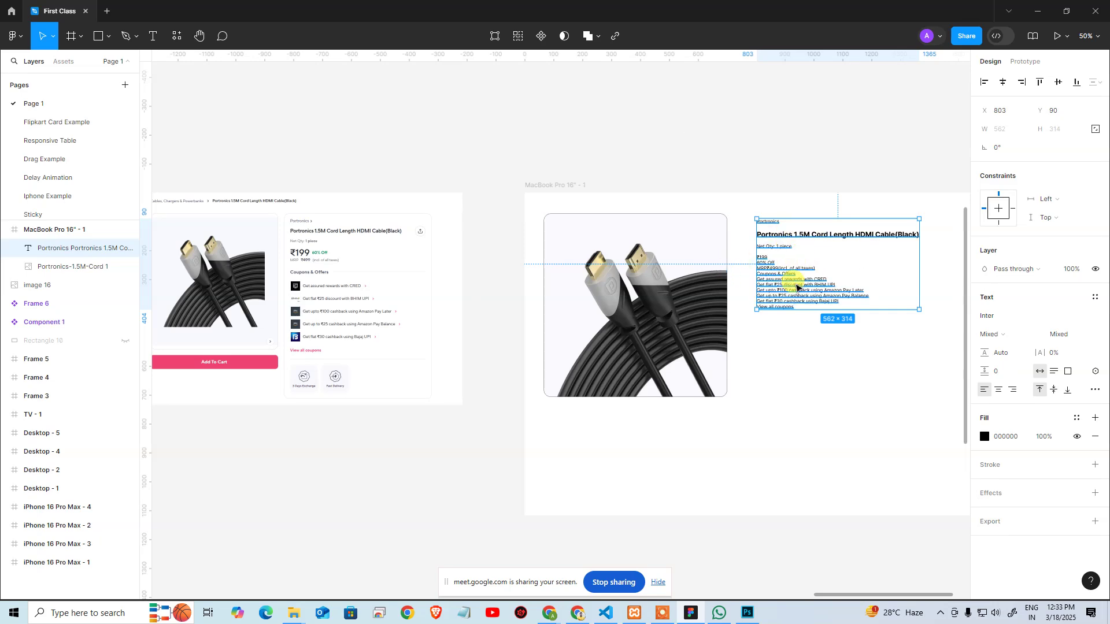
pyautogui.click(796, 180)
# Following the reference page, put "60% Off" on the same line as ₹199 and set the ₹199 price's font size to 36
pyautogui.scroll(5, 756, 287)
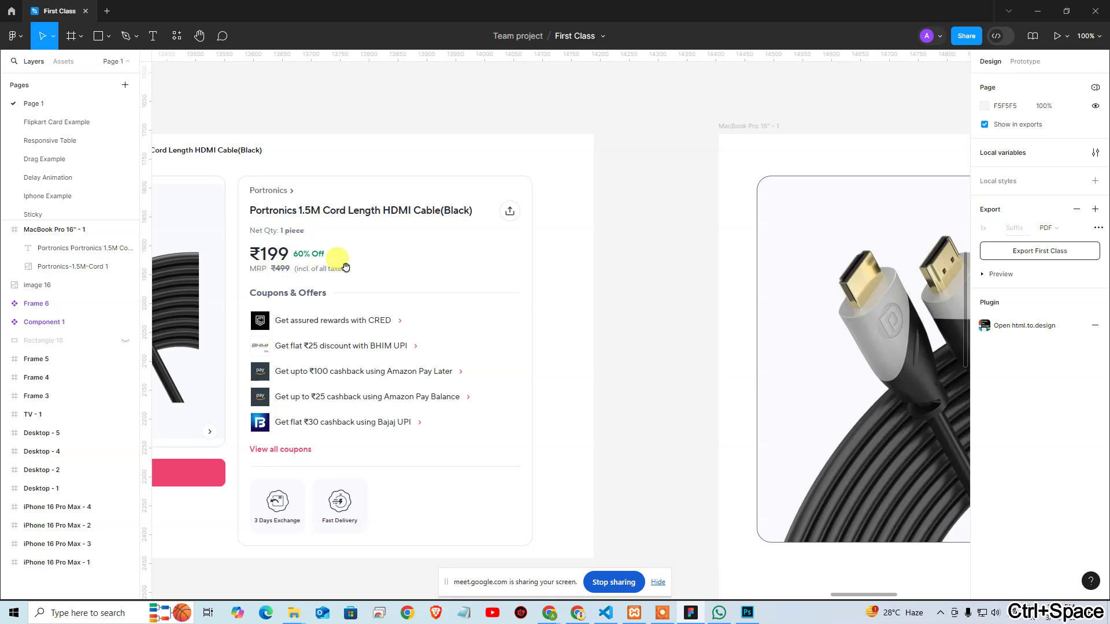
pyautogui.hscroll(10, 544, 287)
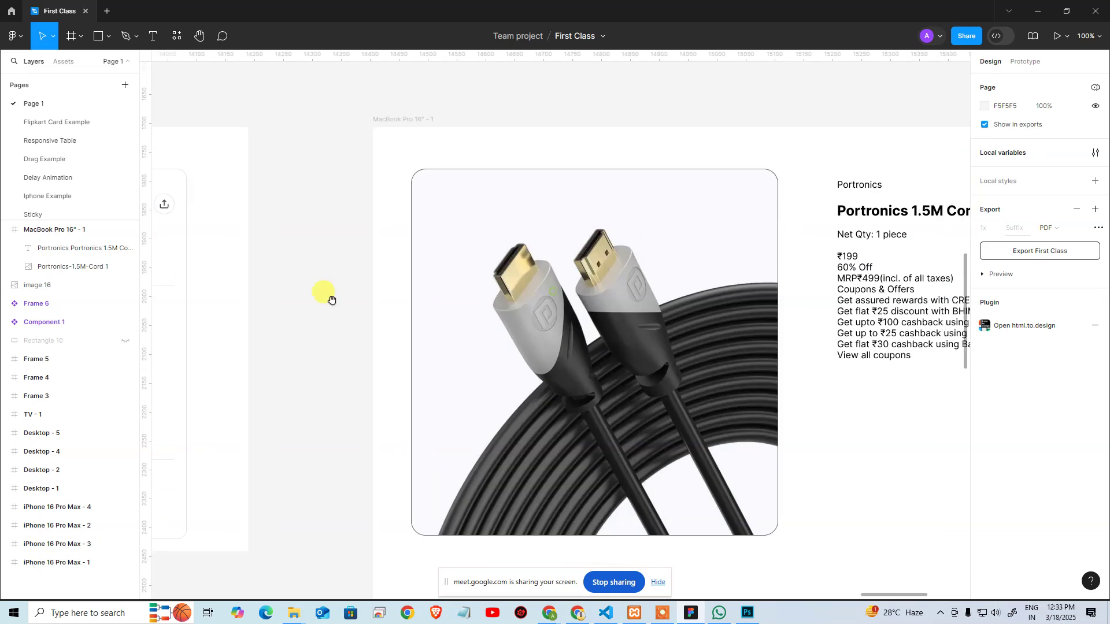
pyautogui.hscroll(-5, 601, 268)
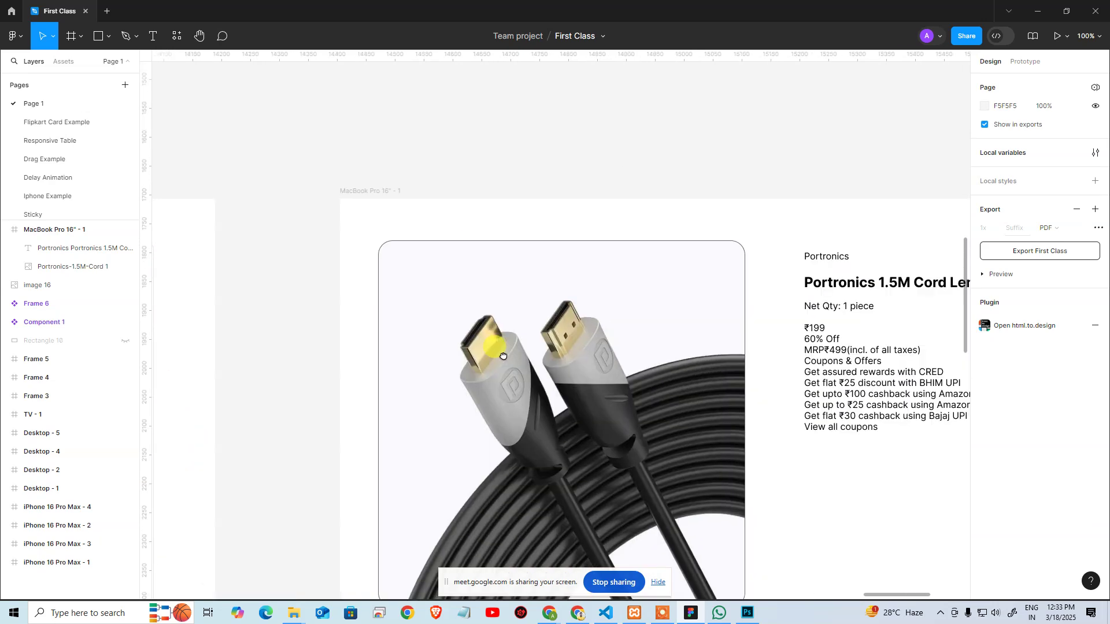
pyautogui.doubleClick(830, 325)
pyautogui.hotkey('ctrl', 'a')
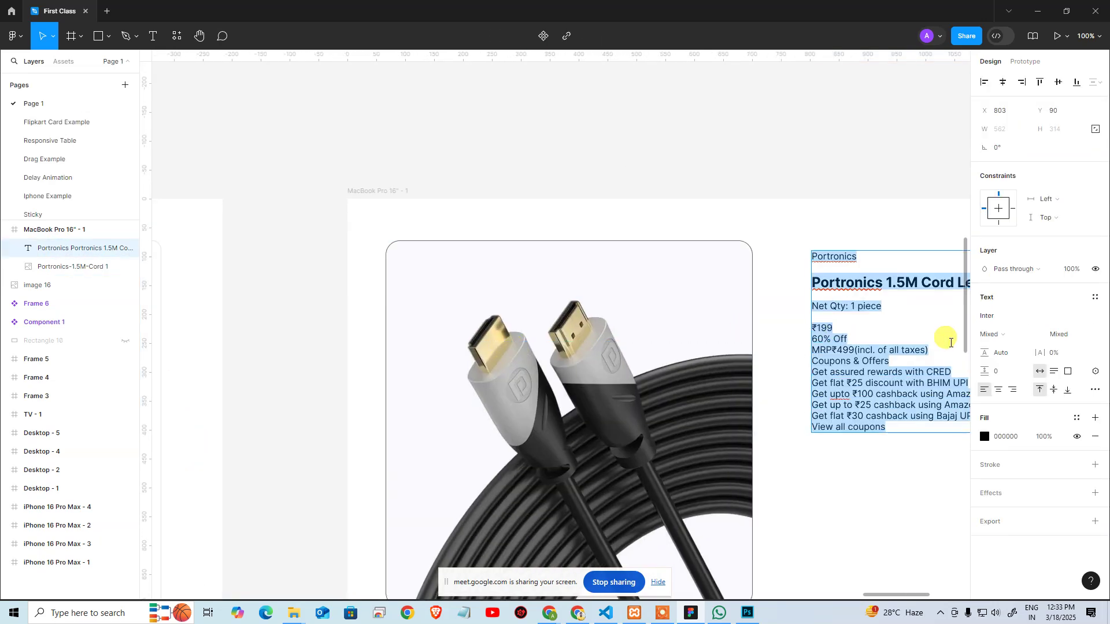
pyautogui.click(951, 342)
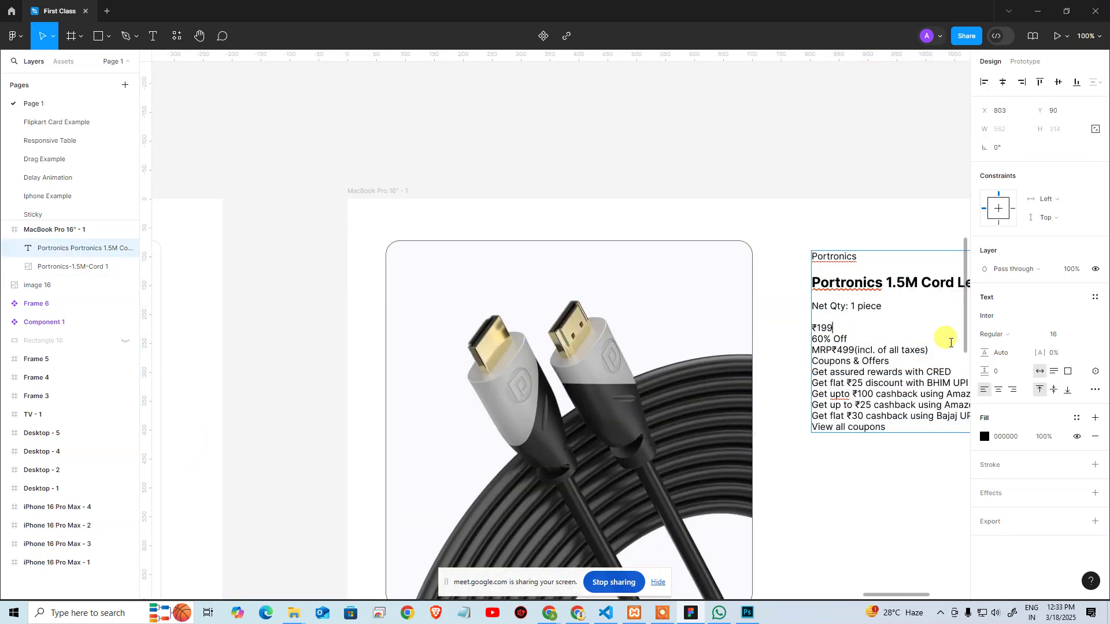
pyautogui.press('Delete')
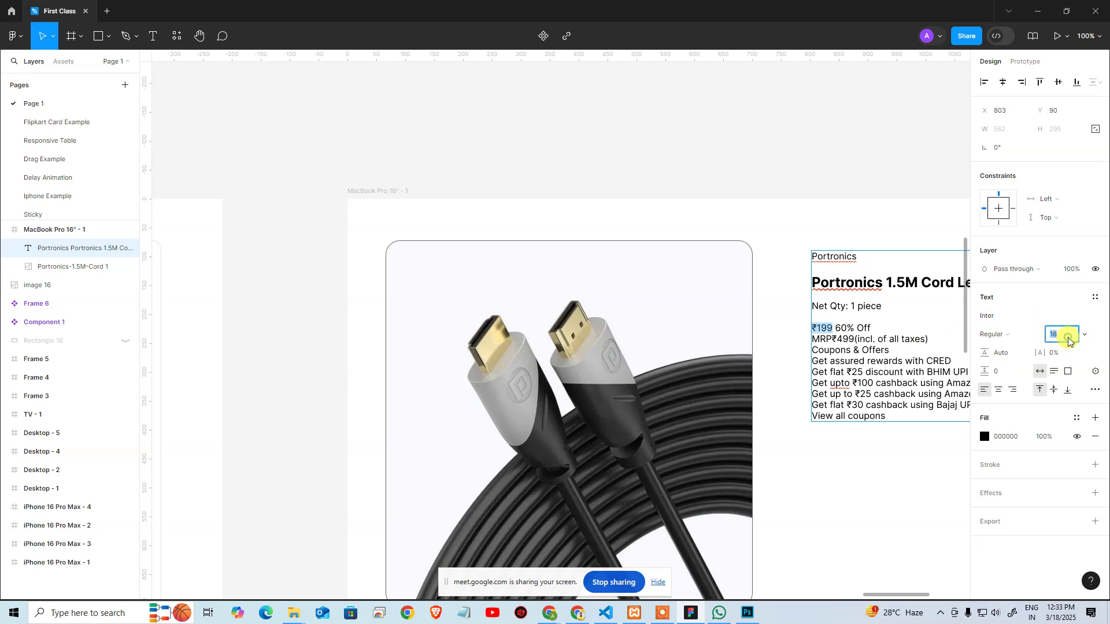
pyautogui.press('Return')
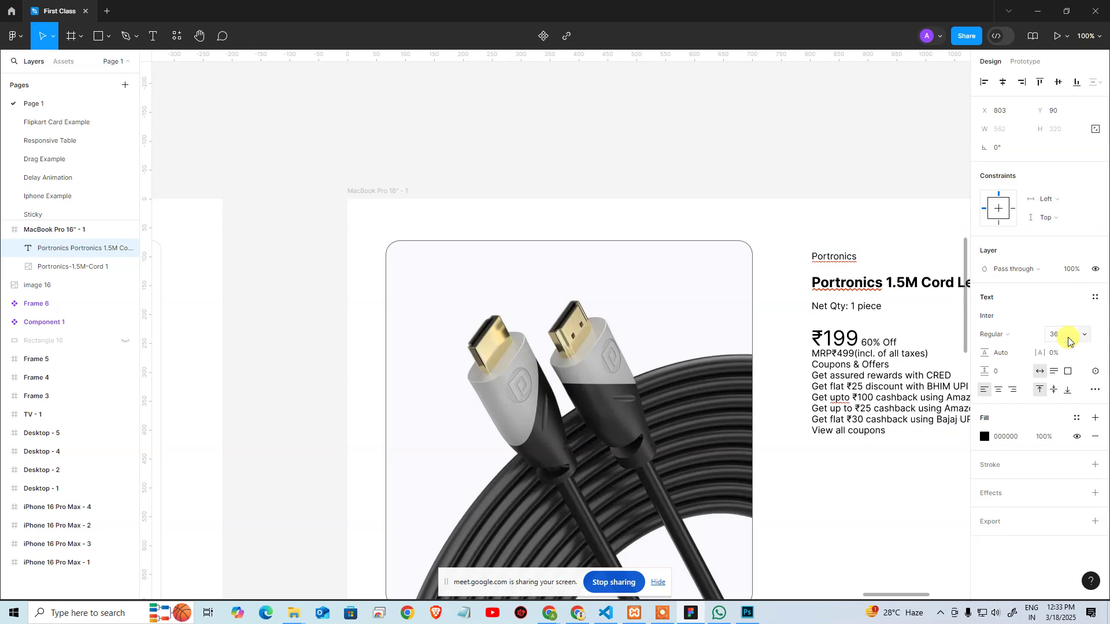
pyautogui.click(534, 125)
pyautogui.click(473, 148)
# Set the font weight of the ₹199 price in the details text to Bold
pyautogui.moveTo(416, 216); pyautogui.dragTo(359, 211)
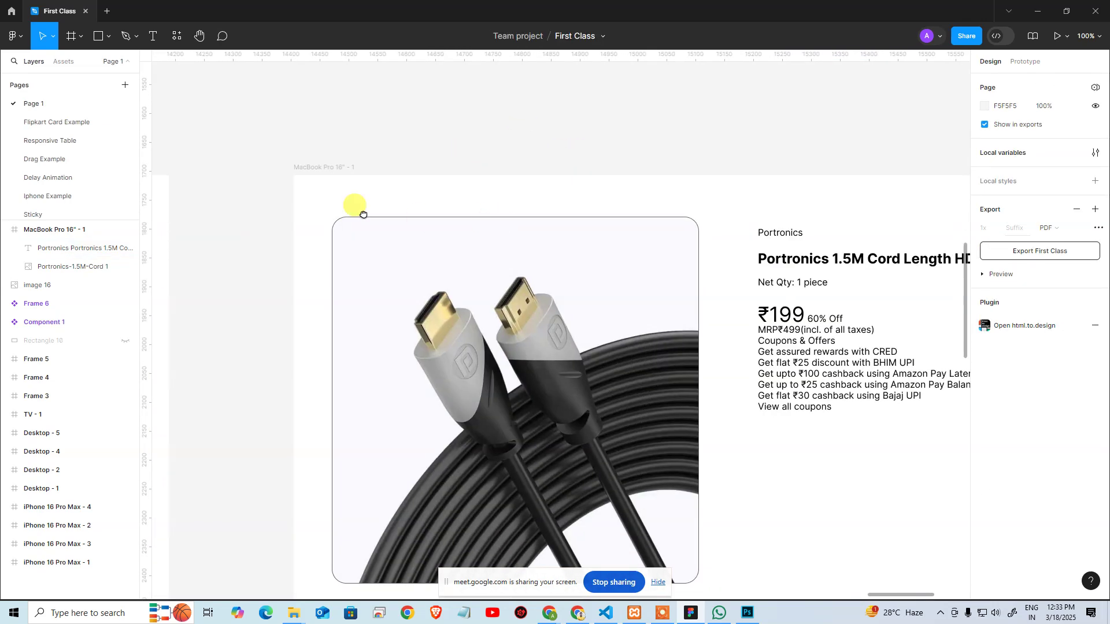
pyautogui.hscroll(5, 626, 307)
pyautogui.doubleClick(580, 289)
pyautogui.click(580, 289)
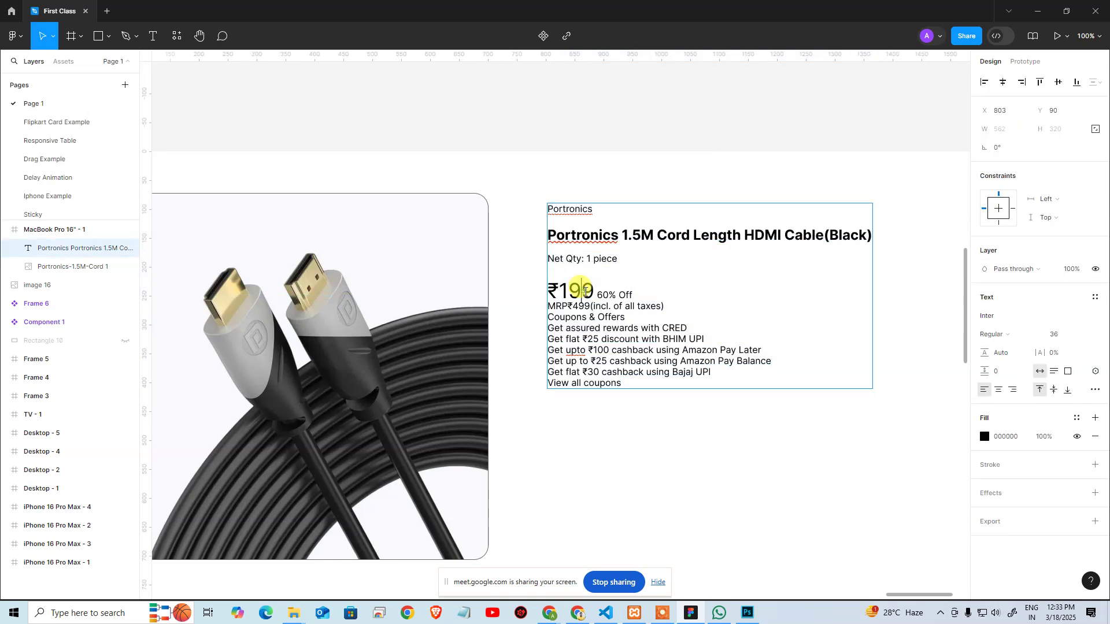
pyautogui.moveTo(595, 290); pyautogui.dragTo(547, 289)
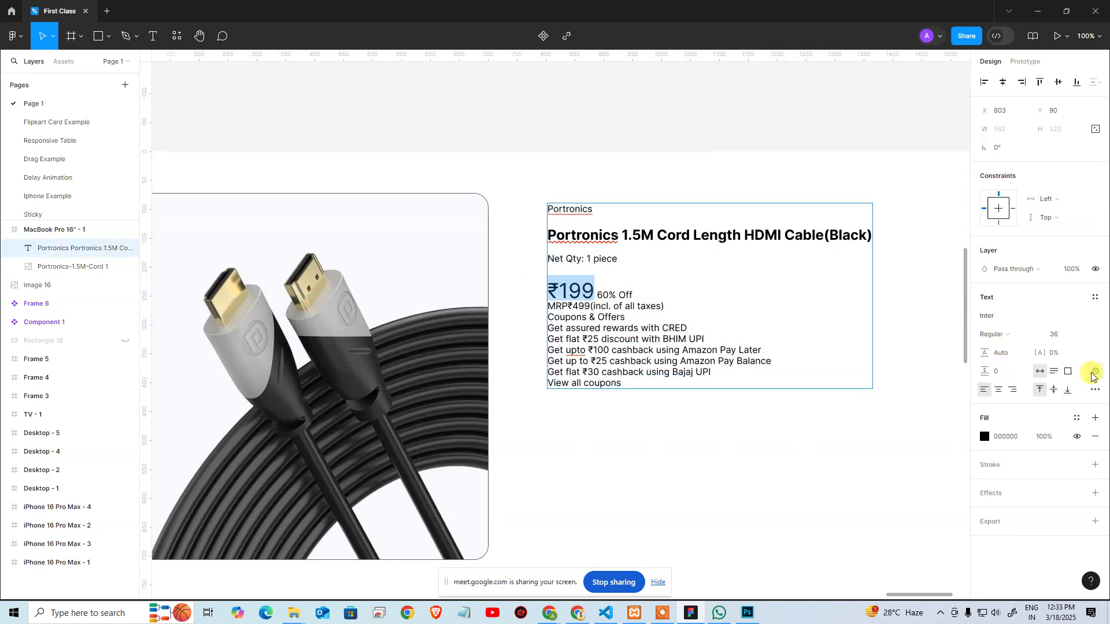
pyautogui.click(1020, 341)
pyautogui.click(993, 371)
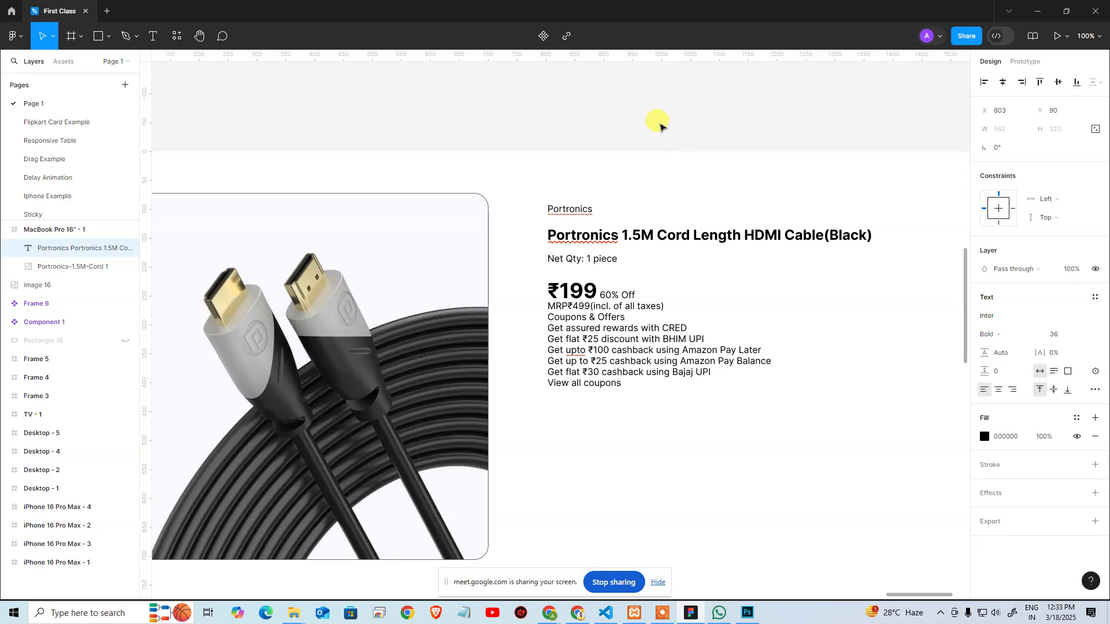
# Compare the price, MRP and coupon formatting on the reference product page with the details text in the MacBook frame
pyautogui.press('Escape')
pyautogui.press('Escape')
pyautogui.hscroll(-6, 789, 262)
pyautogui.hscroll(-5, 838, 271)
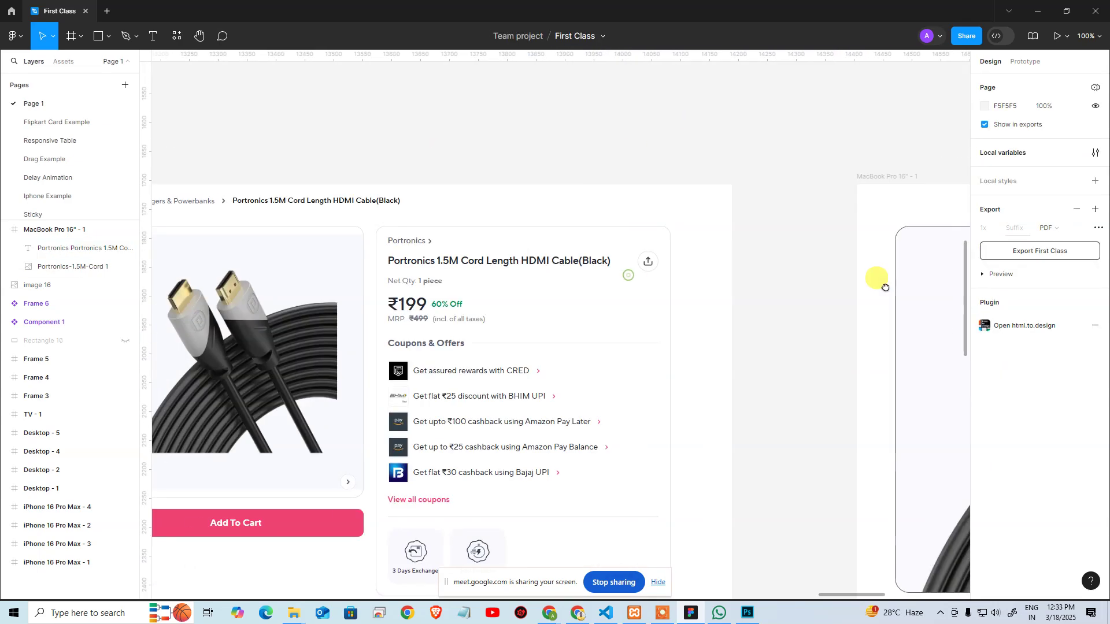
pyautogui.hscroll(12, 354, 273)
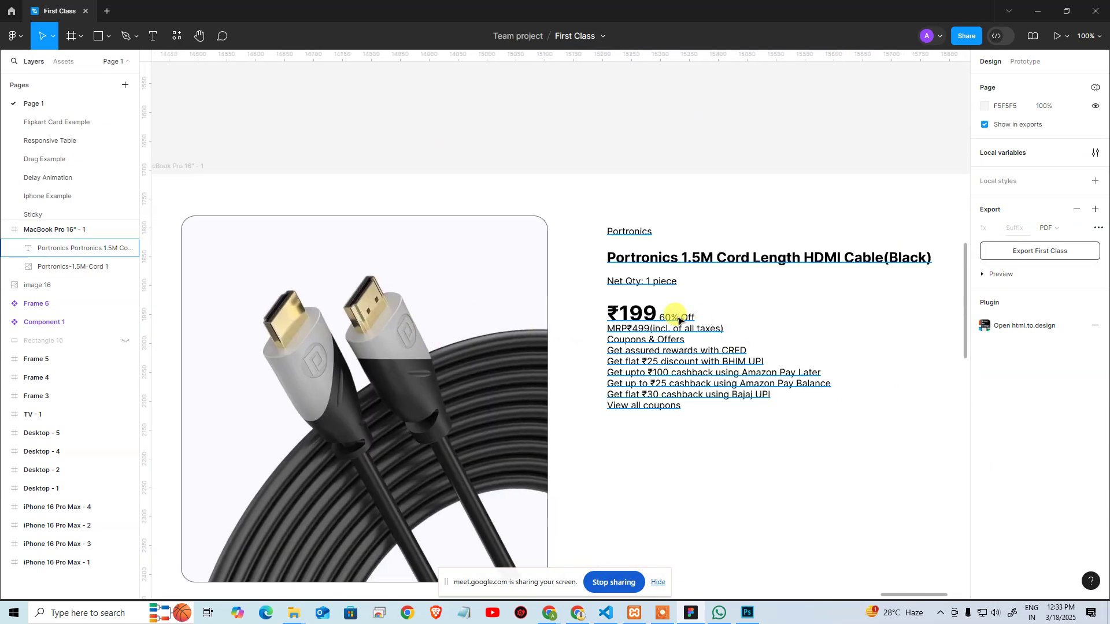
pyautogui.hscroll(-10, 744, 332)
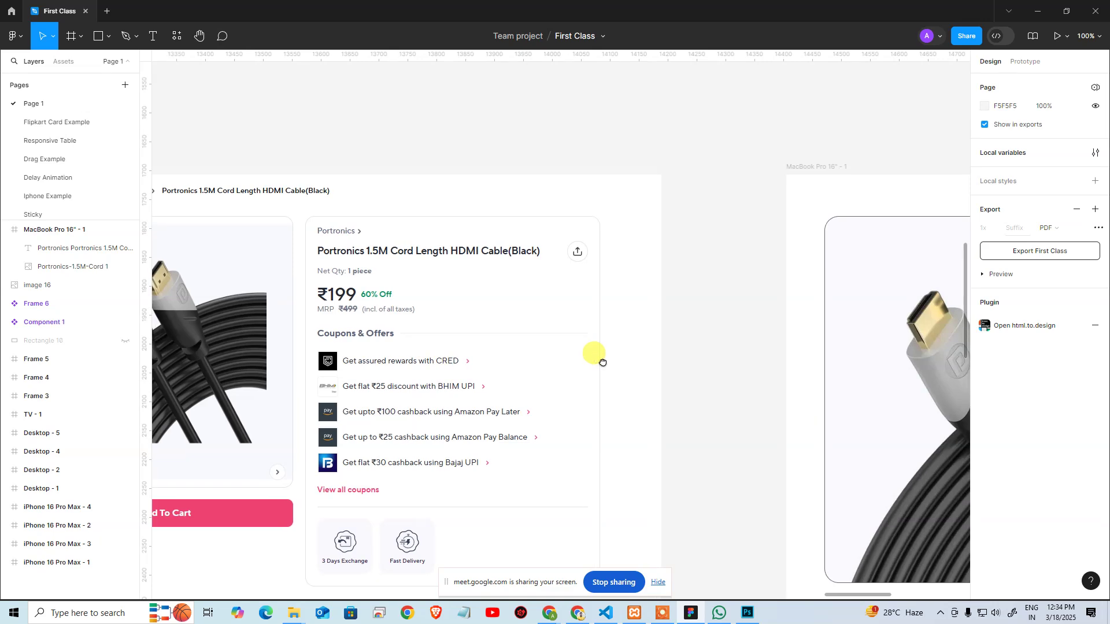
pyautogui.hscroll(9, 711, 359)
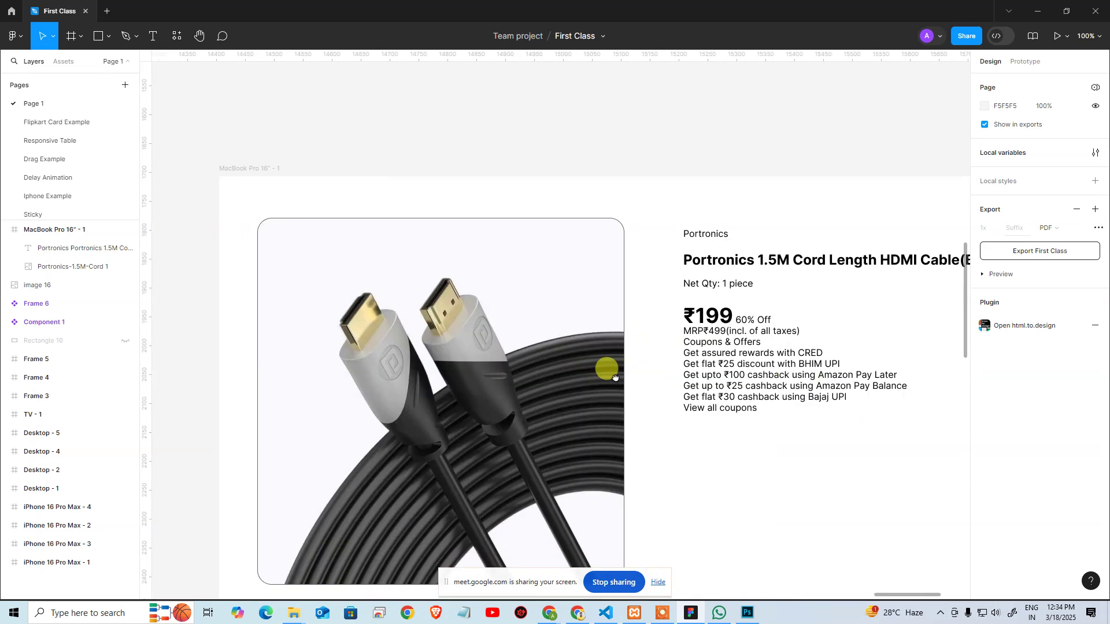
pyautogui.hscroll(-7, 596, 347)
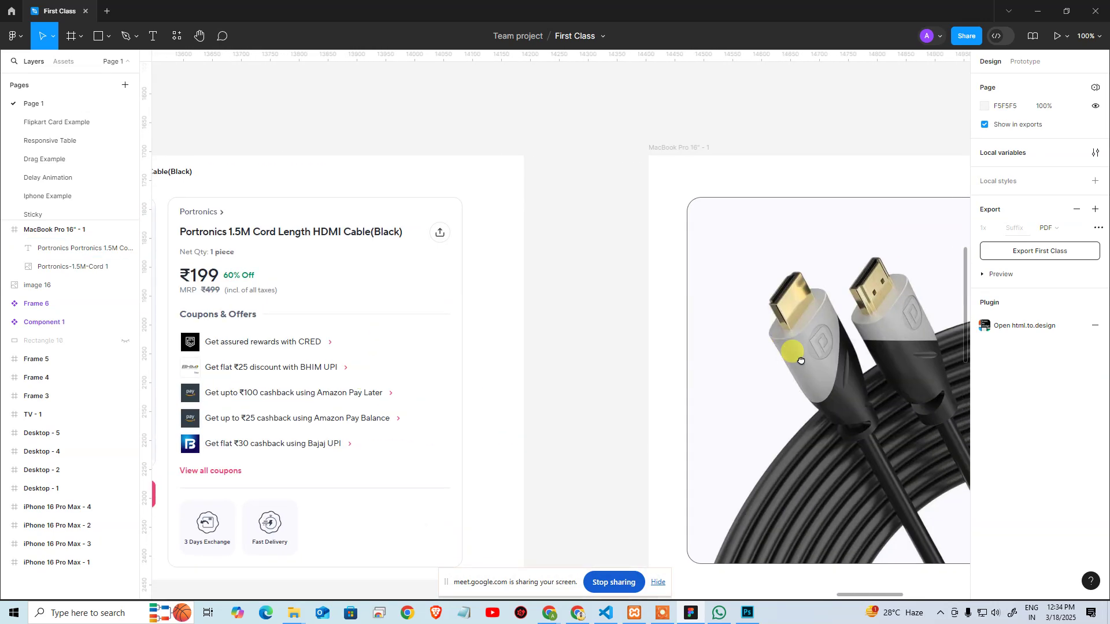
# Move the reference page image closer above the product details in the MacBook frame, at X 14646, Y 1153
pyautogui.hotkey('ctrl', '-')
pyautogui.hscroll(2, 746, 324)
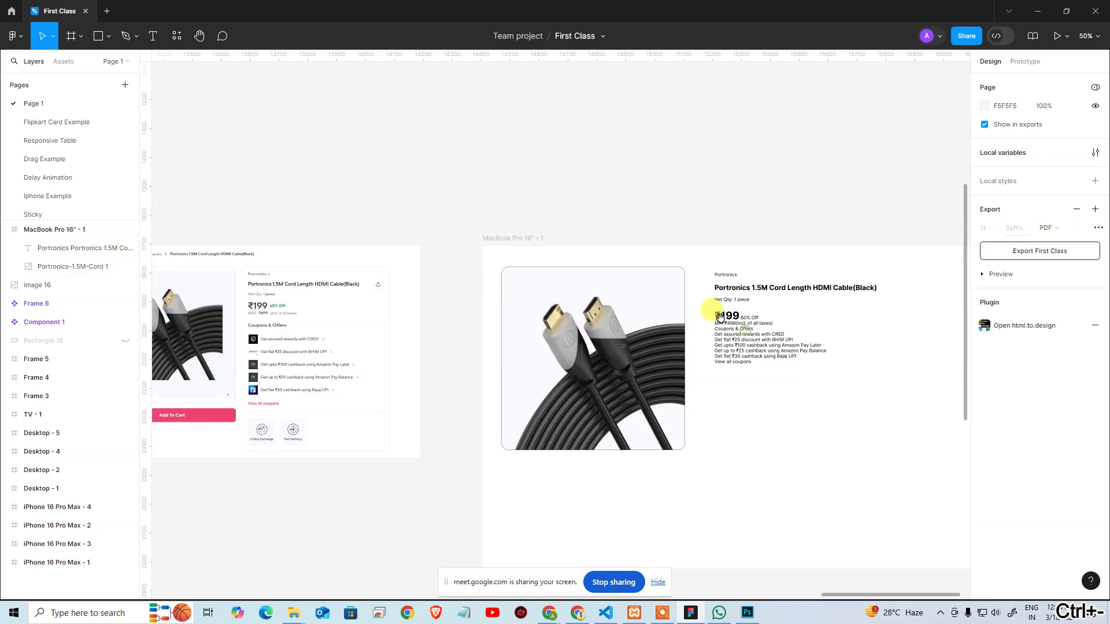
pyautogui.moveTo(789, 246); pyautogui.dragTo(777, 312)
pyautogui.scroll(3, 778, 294)
pyautogui.scroll(3, 751, 346)
pyautogui.hscroll(3, 751, 347)
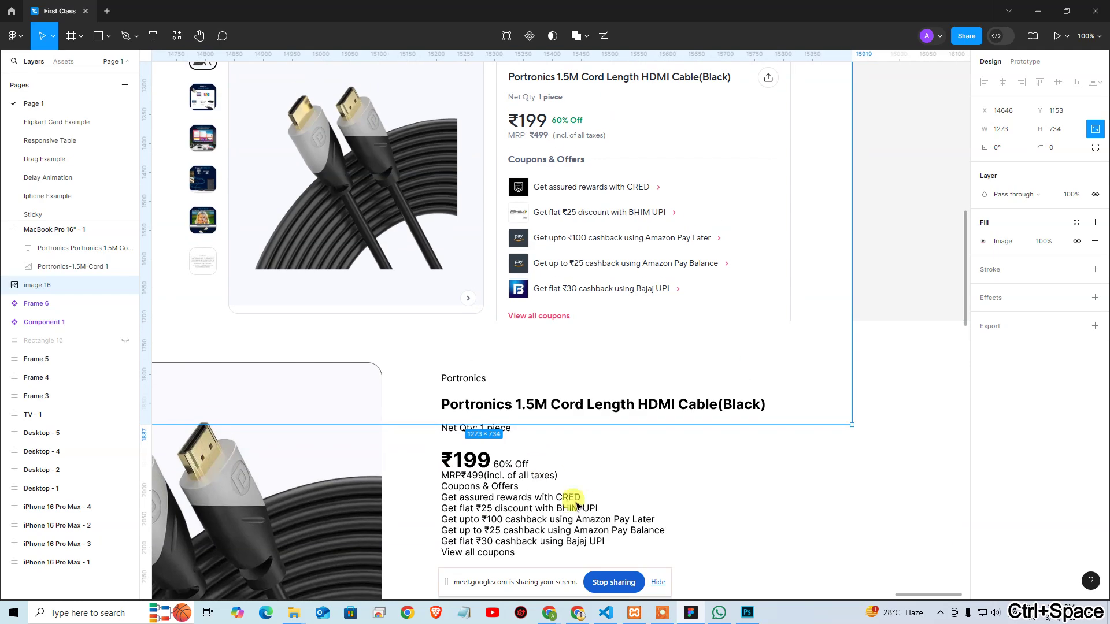
# In the MRP line of the details text, add spaces around ₹499 and apply strikethrough to that price
pyautogui.click(566, 498)
pyautogui.doubleClick(502, 473)
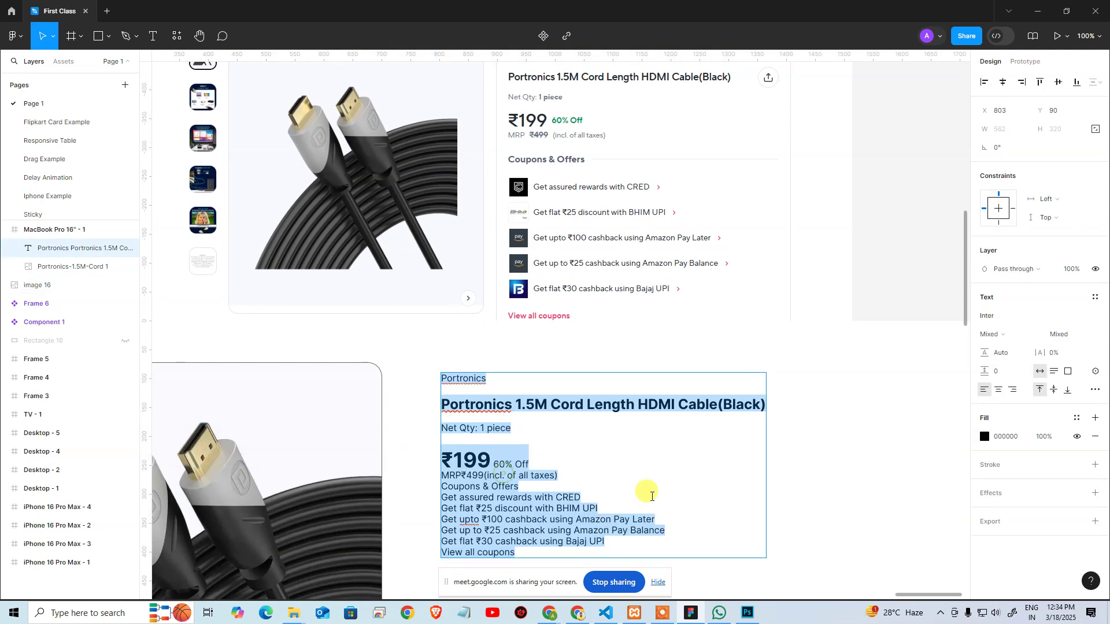
pyautogui.click(651, 496)
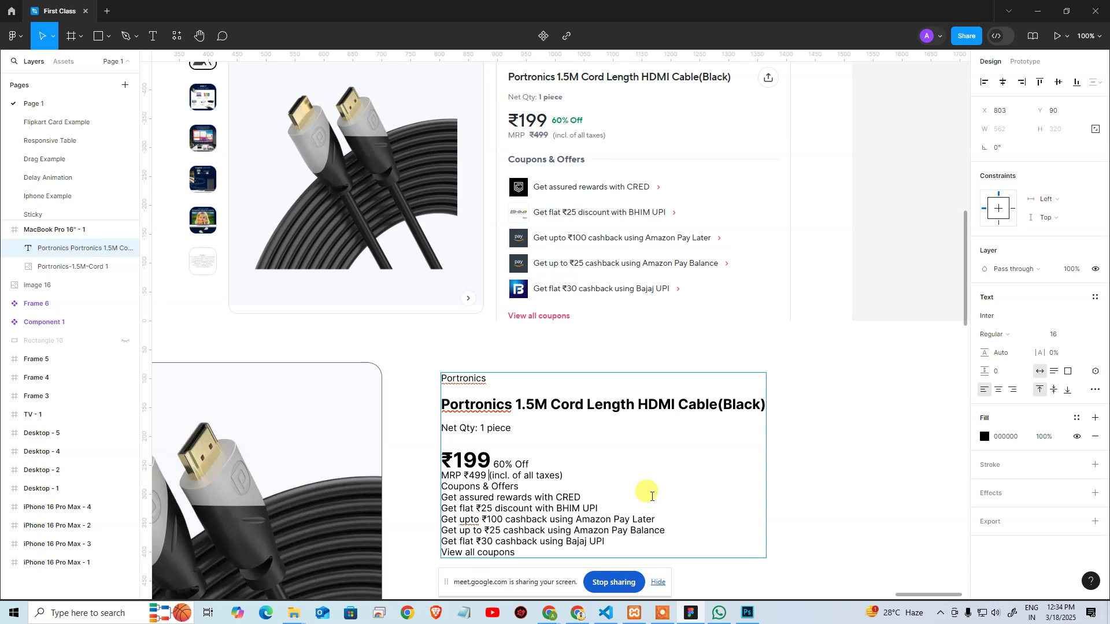
pyautogui.hotkey('ctrl', 'shift', 'Left')
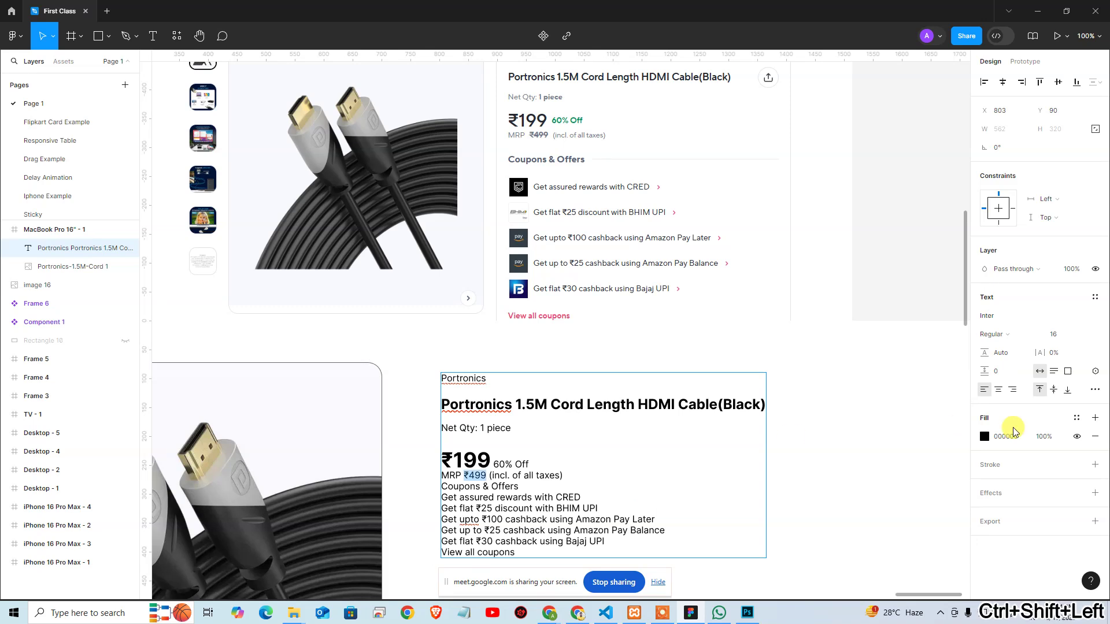
pyautogui.click(1094, 392)
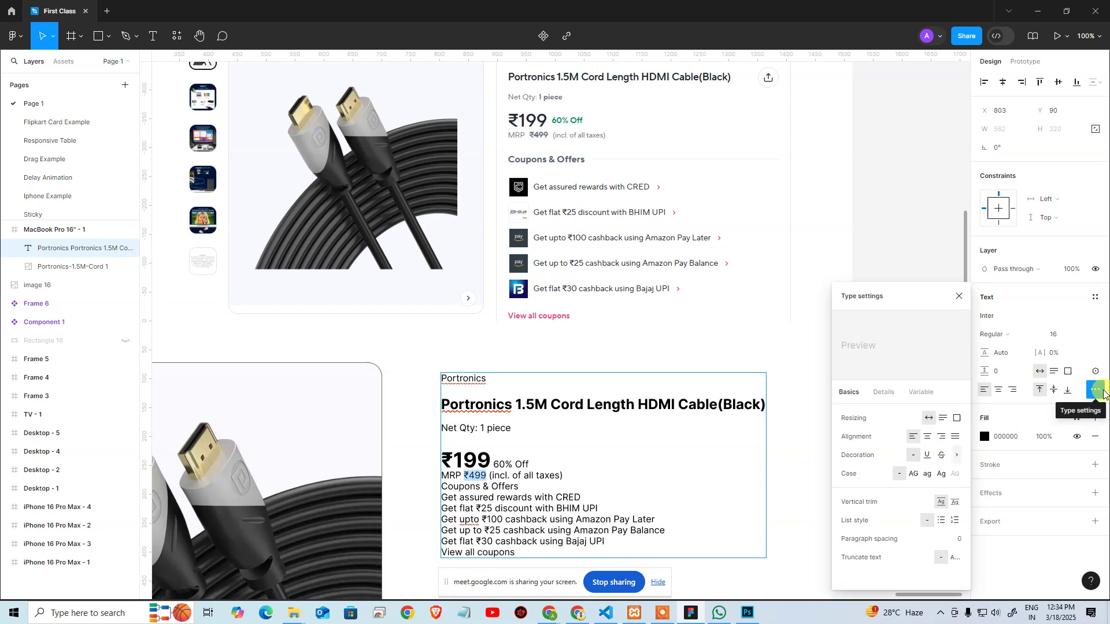
pyautogui.click(943, 457)
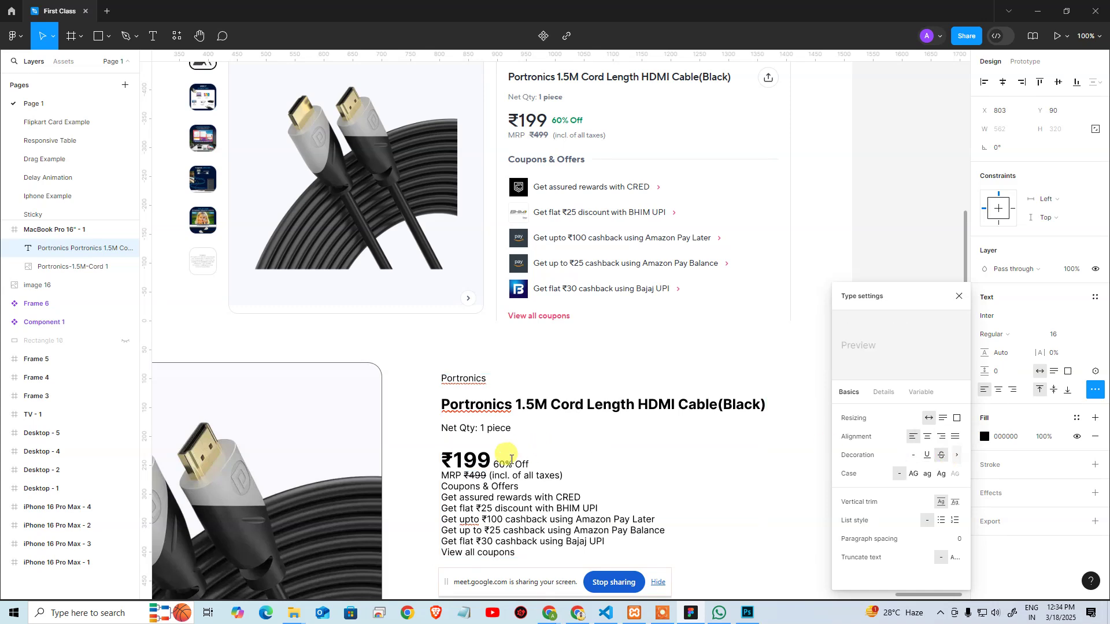
# Set the font weight of the struck-through ₹499 price to Bold
pyautogui.click(513, 460)
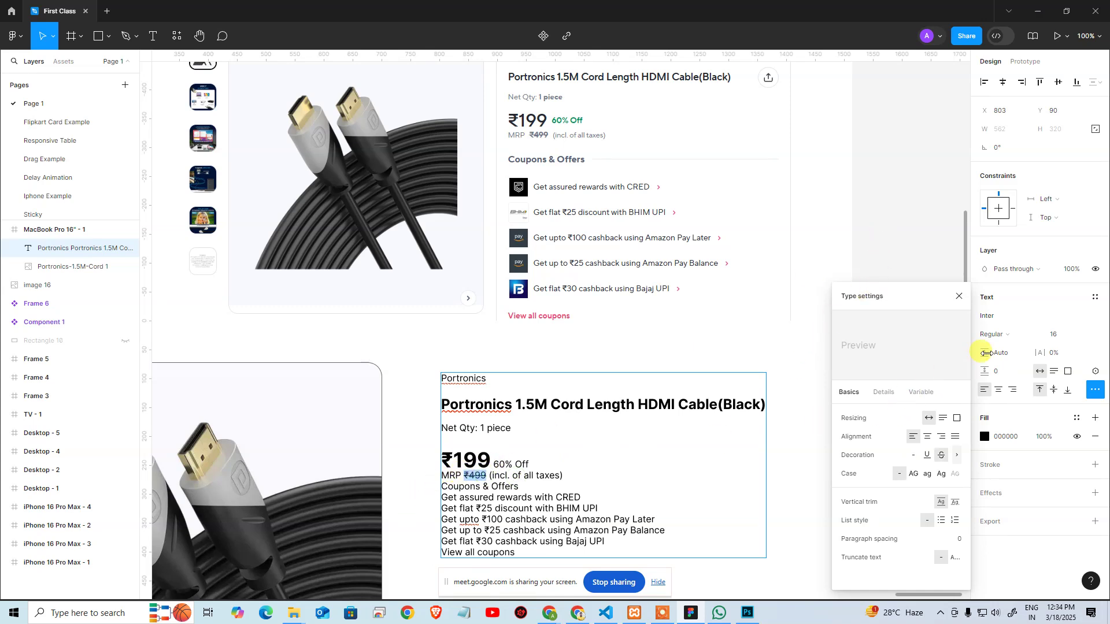
pyautogui.click(1019, 337)
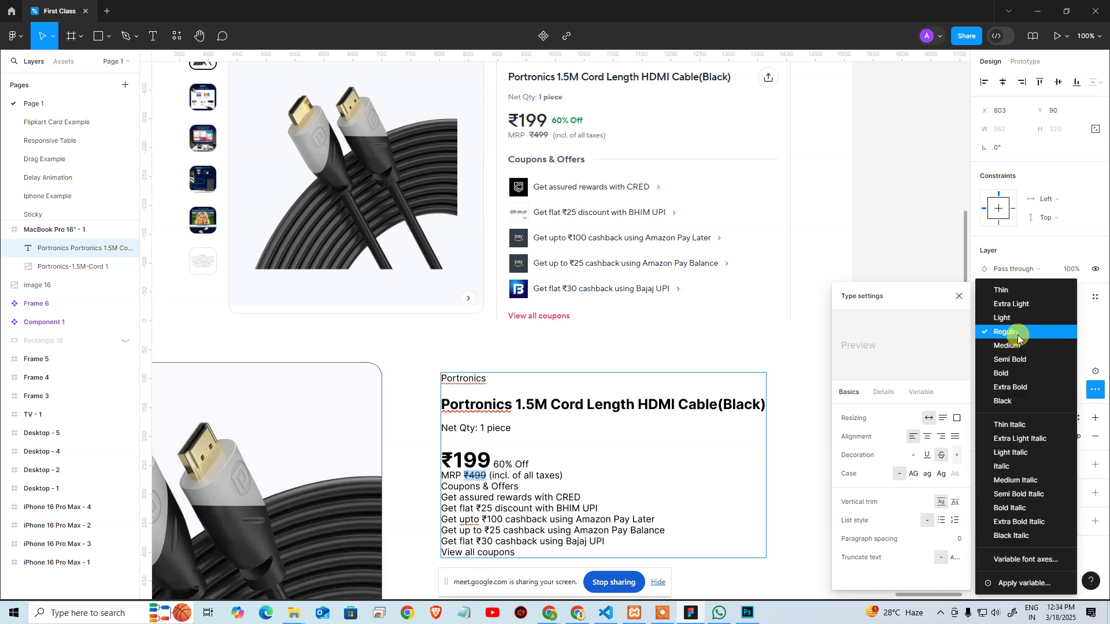
pyautogui.click(1007, 370)
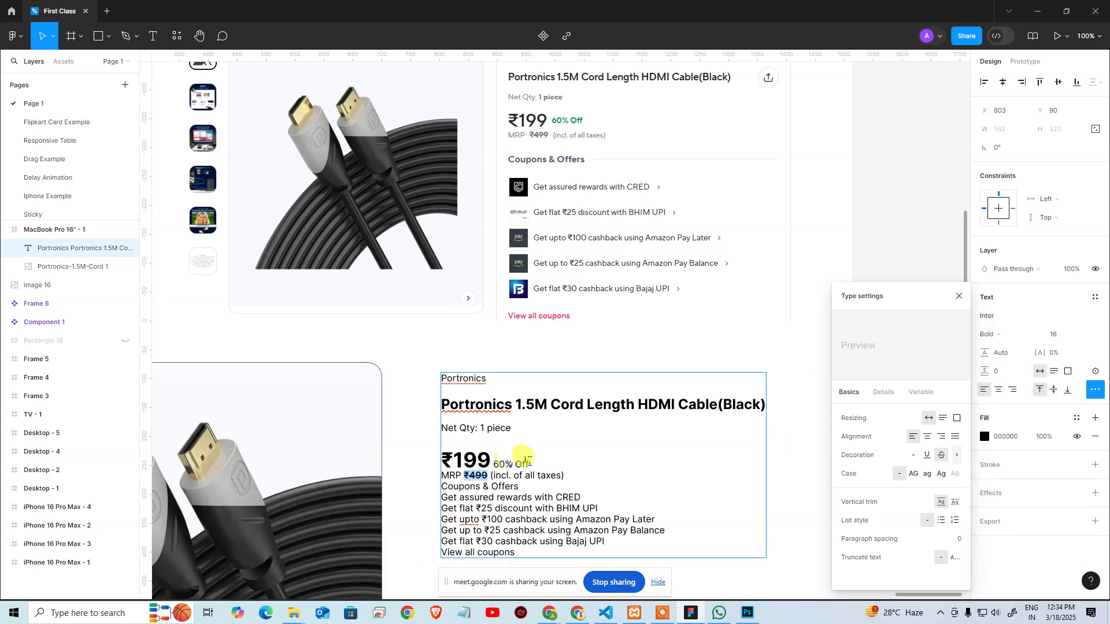
# Set the "Coupons & Offers" heading in the details text to Bold weight
pyautogui.click(522, 491)
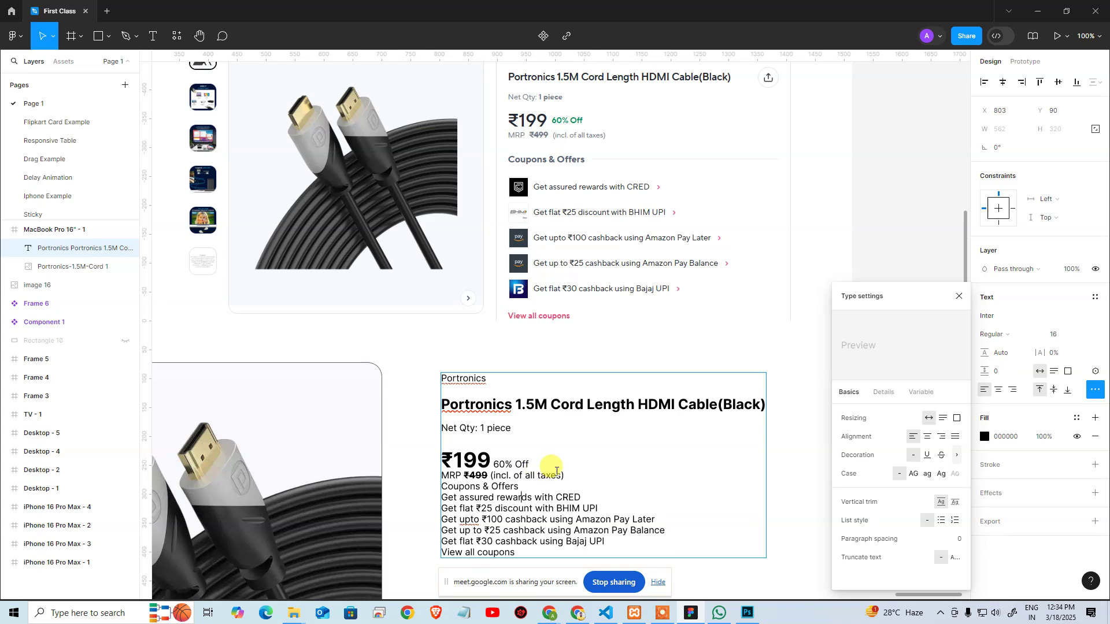
pyautogui.tripleClick(609, 491)
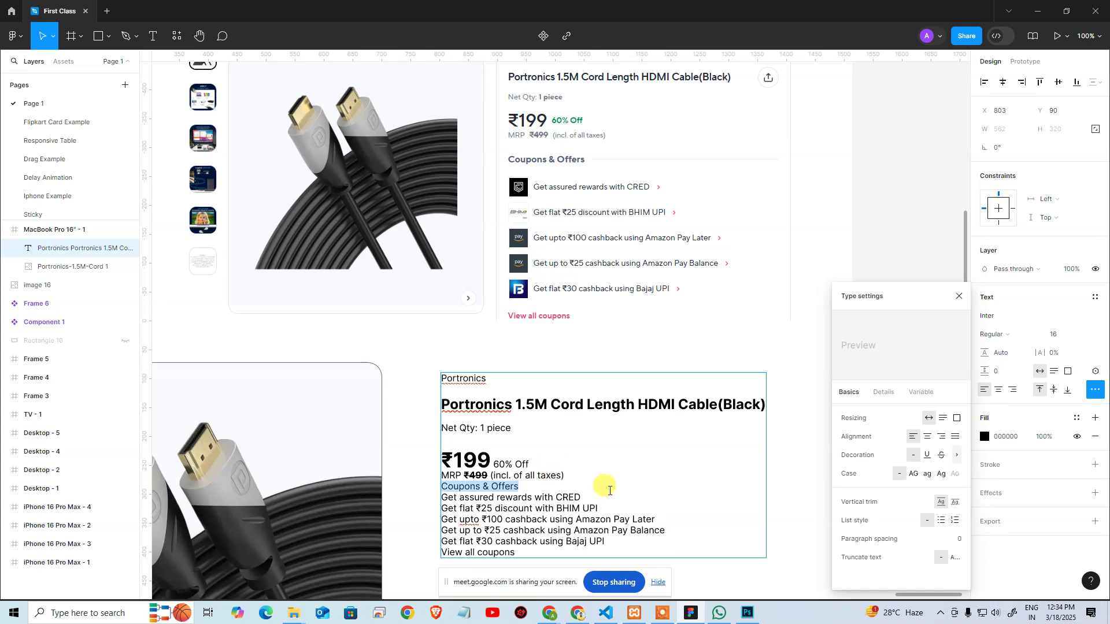
pyautogui.click(1026, 334)
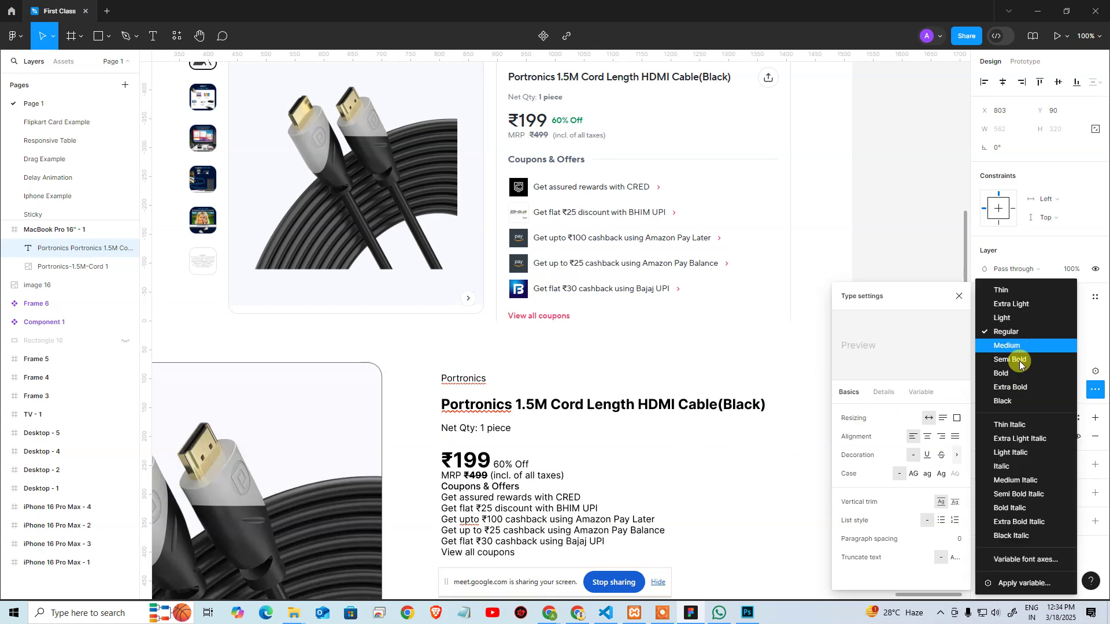
pyautogui.click(1017, 374)
# Insert a blank line above and below the "Coupons & Offers" heading
pyautogui.click(557, 480)
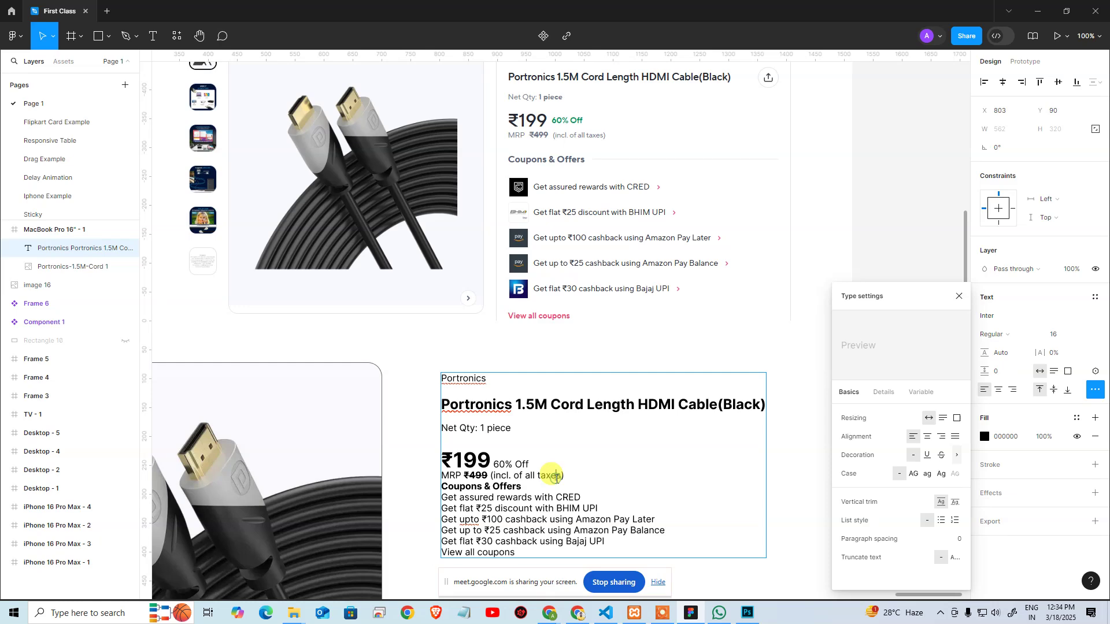
pyautogui.press('Down')
pyautogui.press('End')
pyautogui.press('Return')
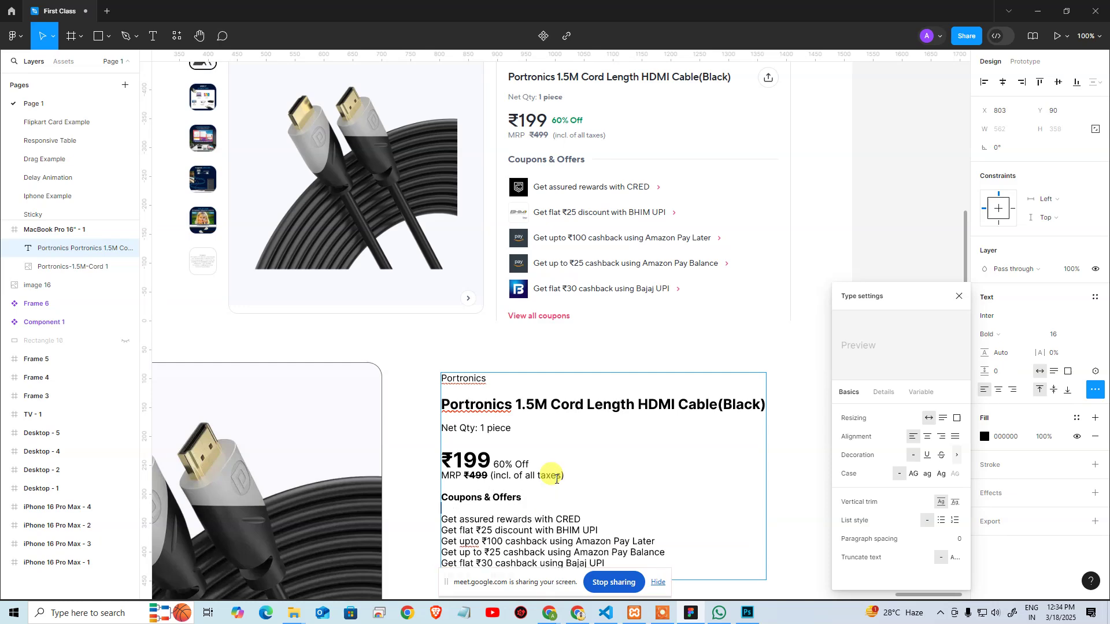
# Insert a blank line after each of the five coupon offers, down to "View all coupons", and finish editing the text
pyautogui.scroll(-1, 555, 479)
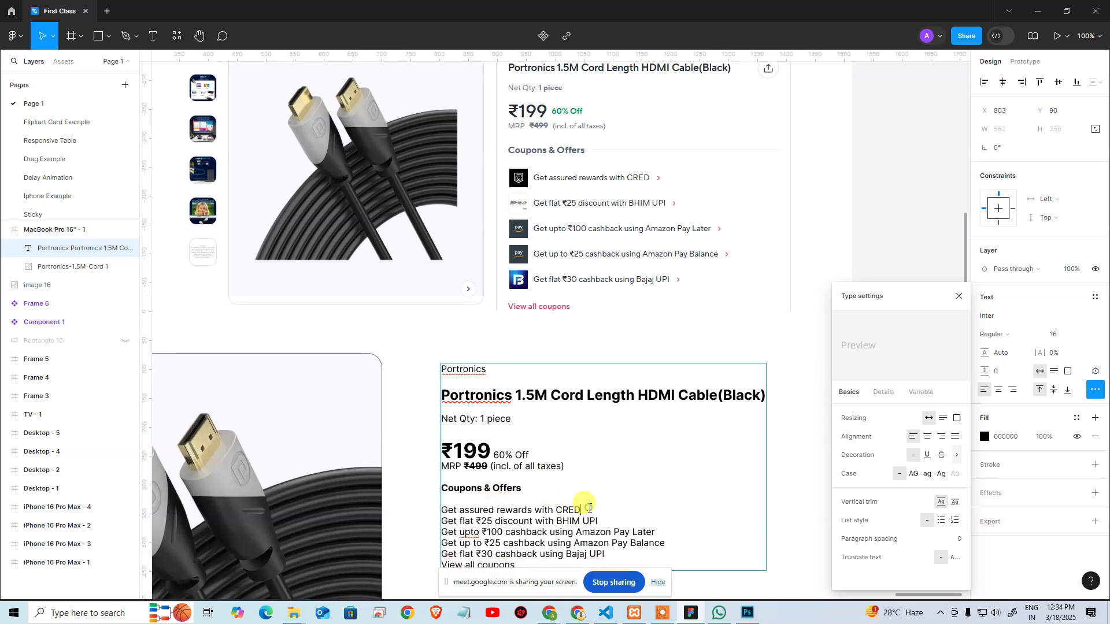
pyautogui.scroll(-3, 592, 437)
pyautogui.press('Return')
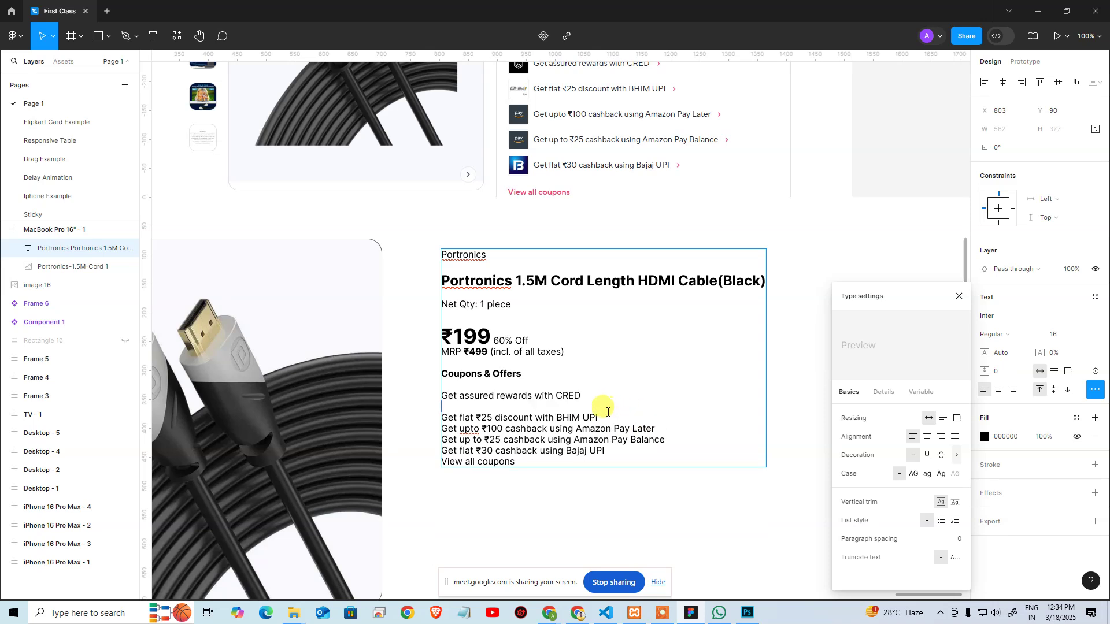
pyautogui.click(607, 415)
pyautogui.press('Return')
pyautogui.click(666, 438)
pyautogui.press('Return')
pyautogui.click(673, 460)
pyautogui.press('Return')
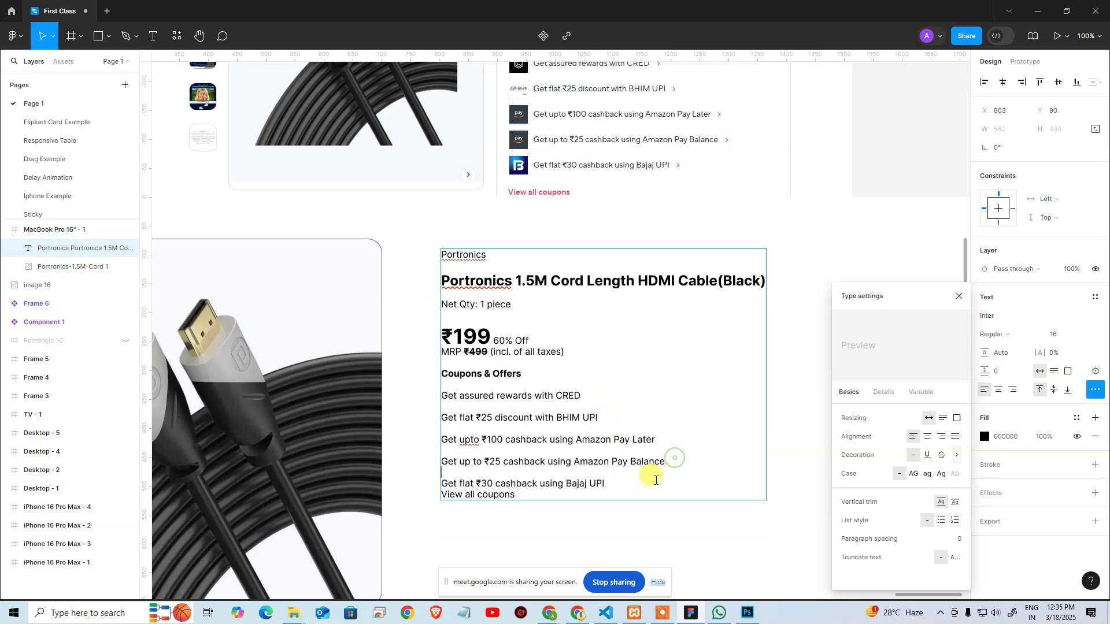
pyautogui.click(647, 485)
pyautogui.press('Return')
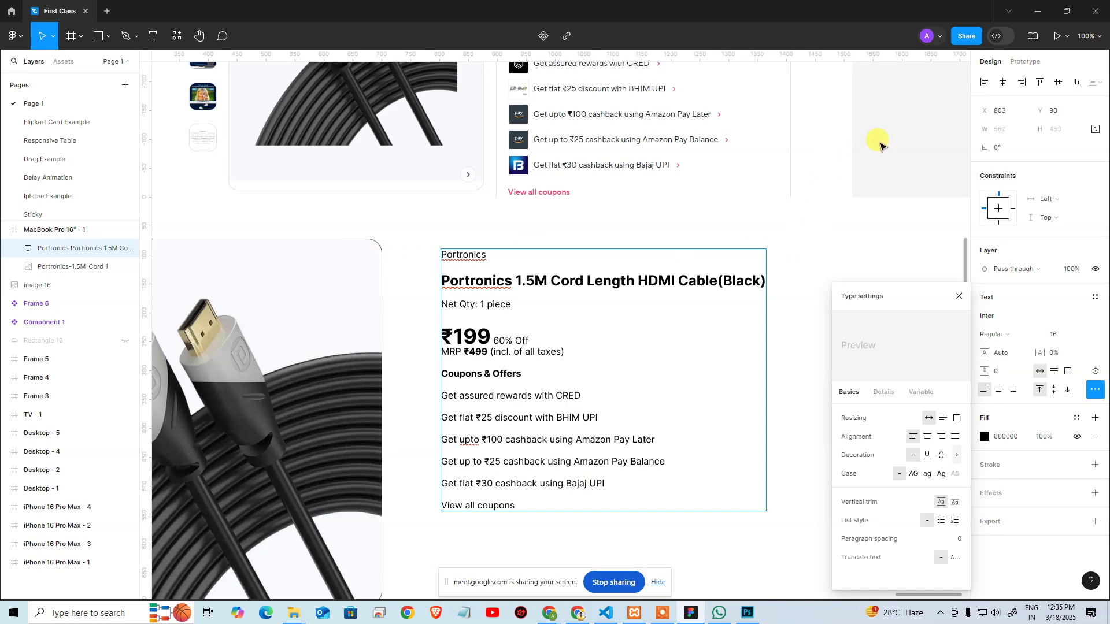
pyautogui.press('Escape')
pyautogui.click(891, 161)
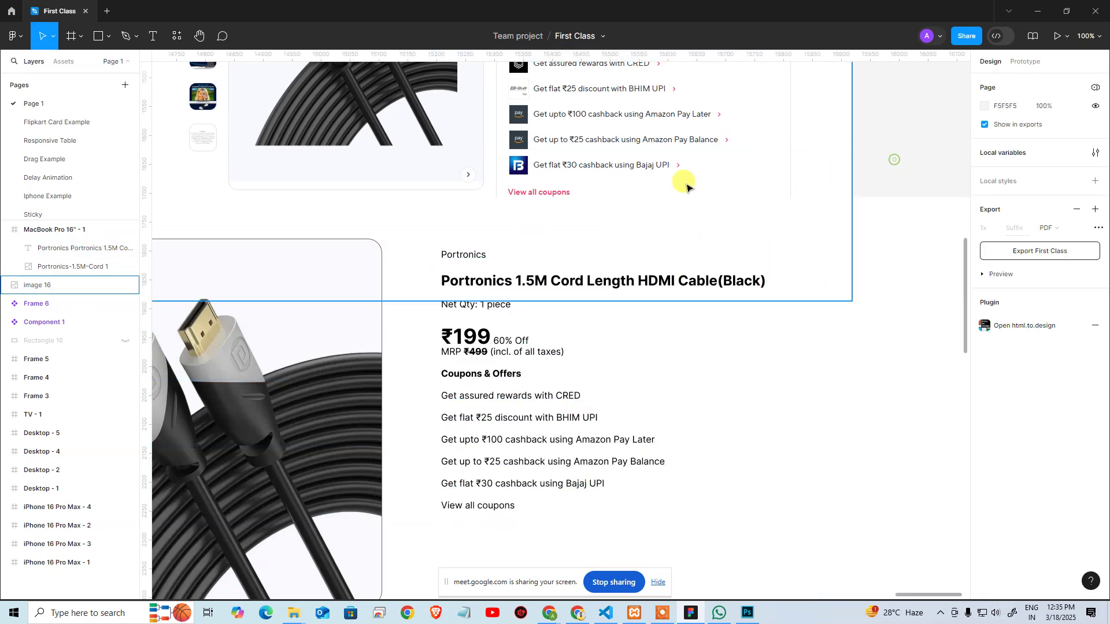
# Move the reference page image clear of the MacBook frame, directly above it, at X 14474, Y 885
pyautogui.moveTo(674, 171); pyautogui.dragTo(781, 415)
pyautogui.click(713, 365)
pyautogui.moveTo(713, 364); pyautogui.dragTo(672, 341)
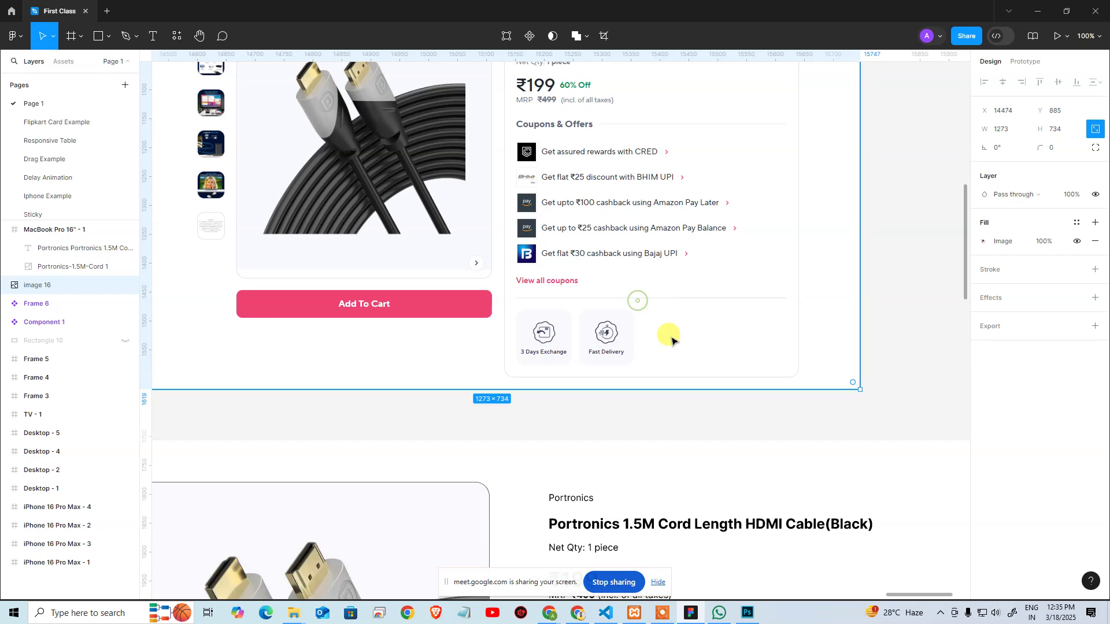
pyautogui.hotkey('ctrl', '-')
pyautogui.scroll(-4, 636, 322)
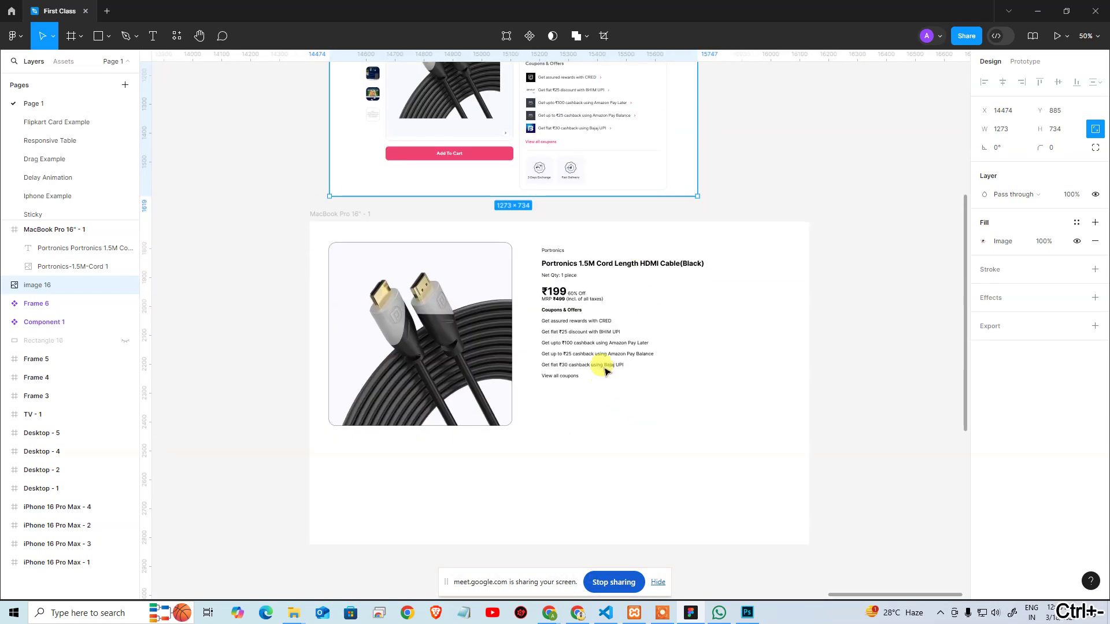
pyautogui.click(604, 359)
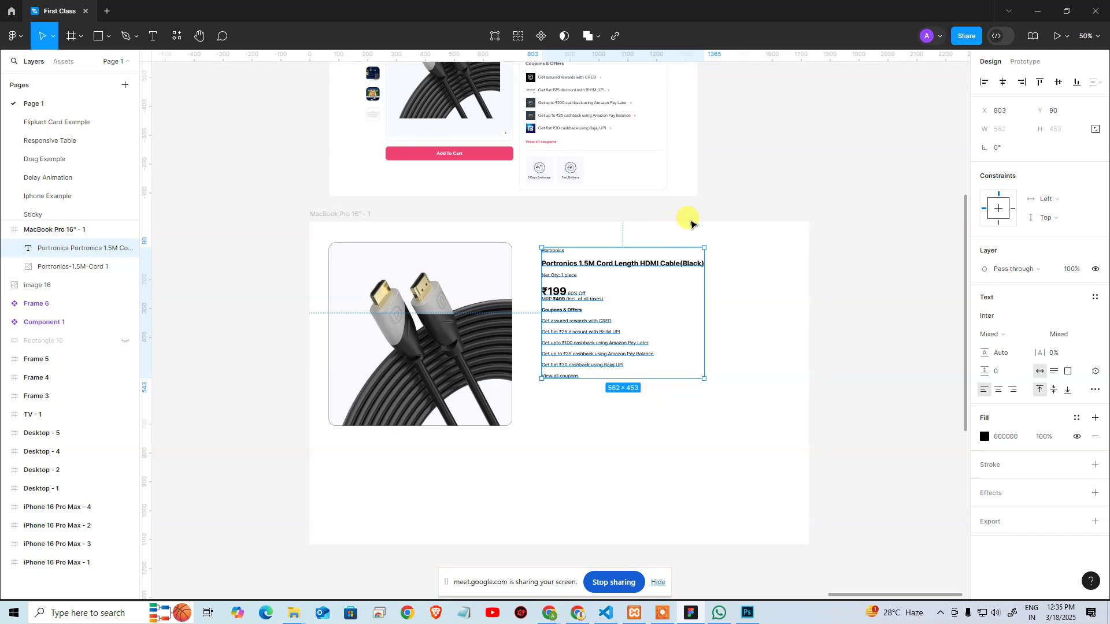
pyautogui.click(788, 189)
# Add the text "Add To Cart" below the cable image in the MacBook frame, at X 375, Y 921
pyautogui.scroll(2, 507, 308)
pyautogui.scroll(1, 507, 308)
pyautogui.click(559, 91)
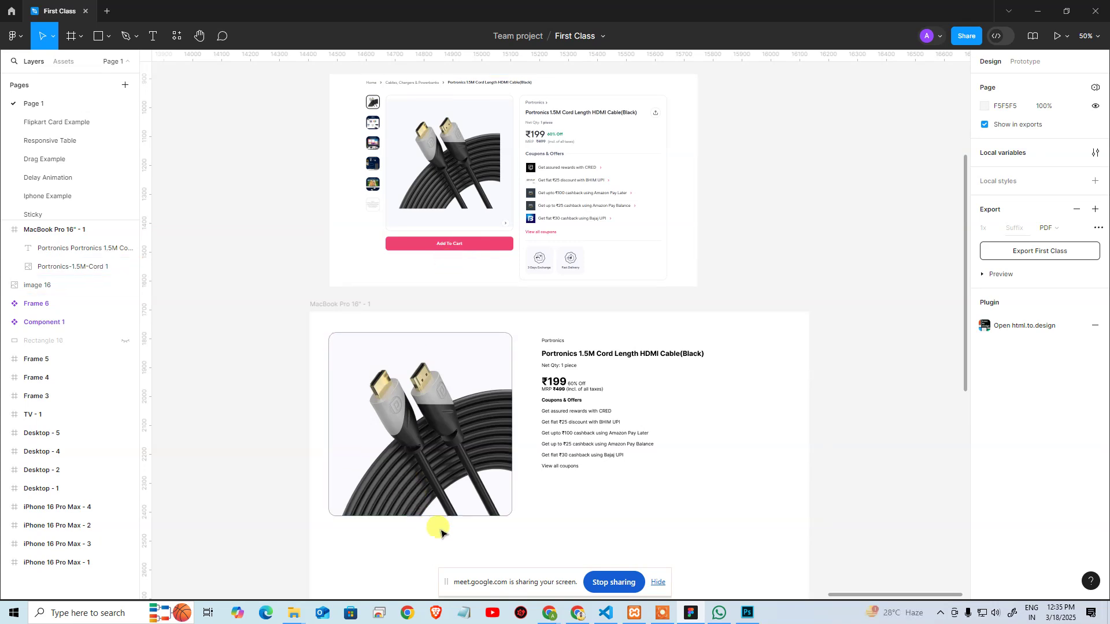
pyautogui.scroll(-2, 564, 533)
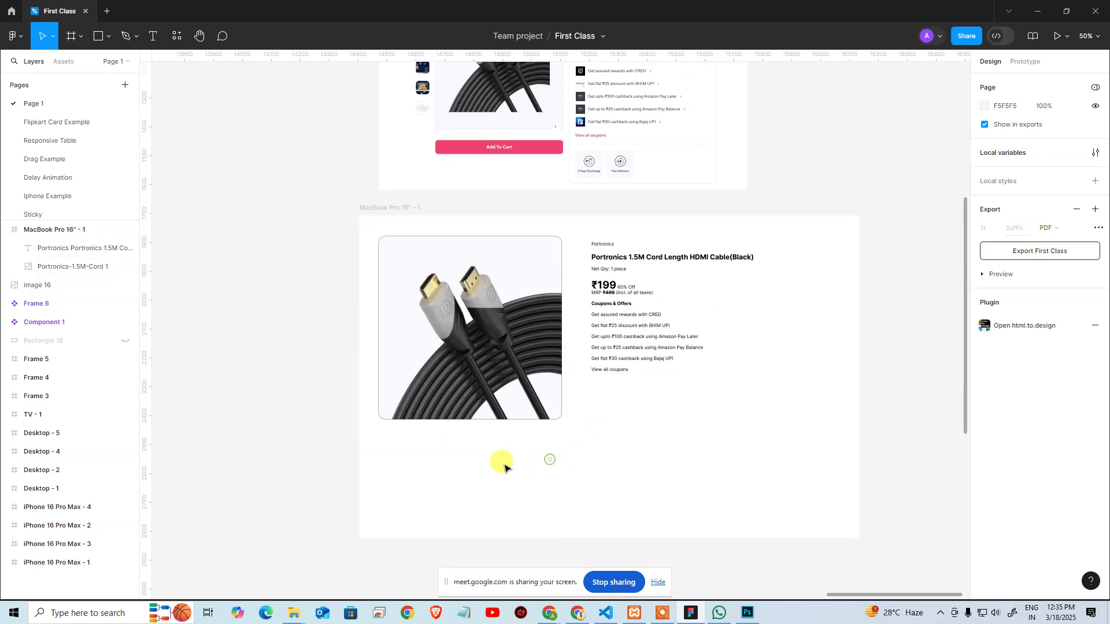
pyautogui.press('t')
pyautogui.click(468, 482)
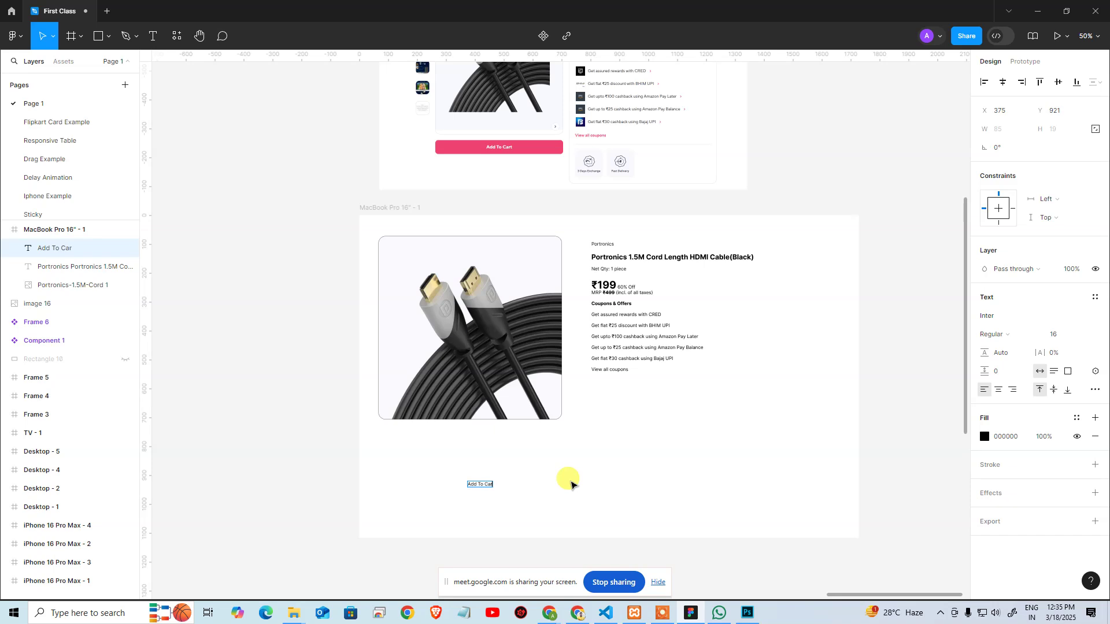
pyautogui.moveTo(526, 481); pyautogui.dragTo(571, 526)
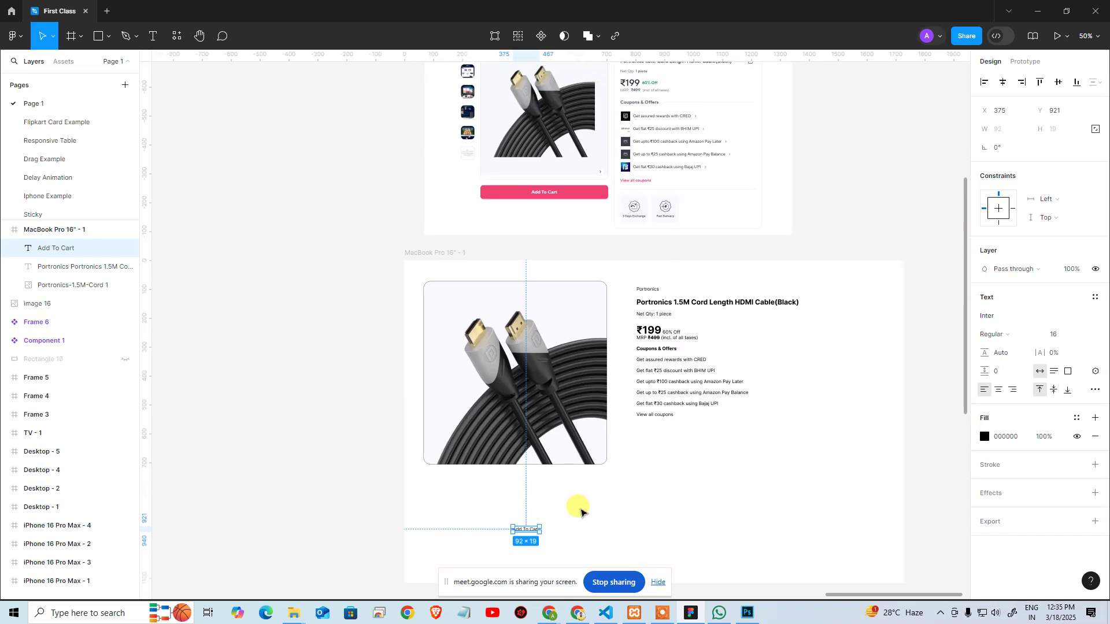
# Move the "Add To Cart" text over the pink button on the reference page image, at X 14846, Y 1460
pyautogui.click(580, 508)
pyautogui.click(523, 529)
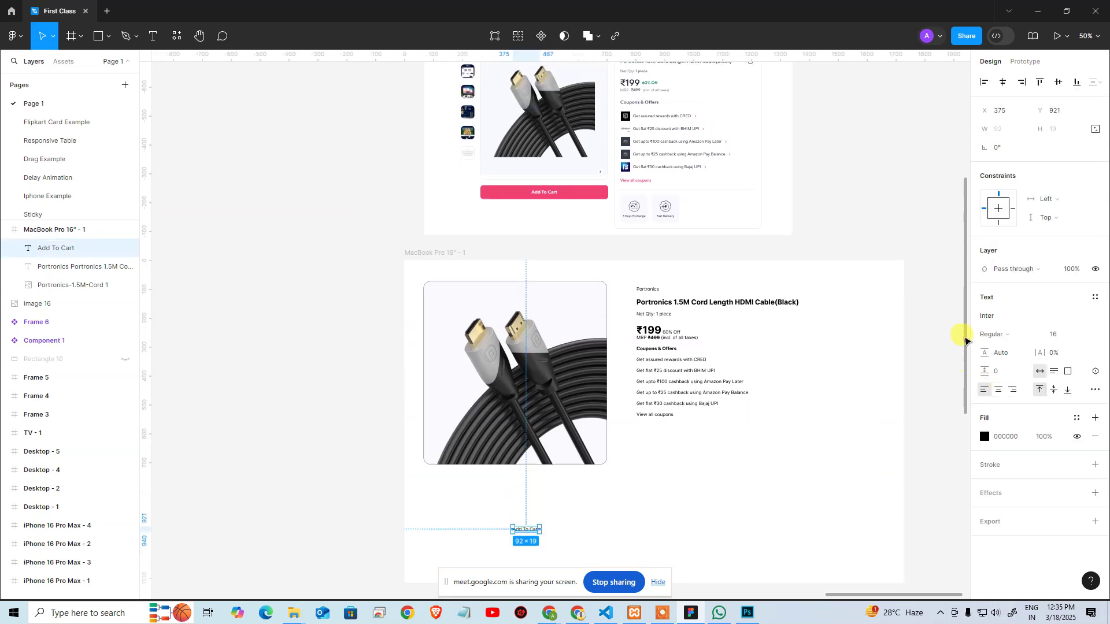
pyautogui.click(526, 520)
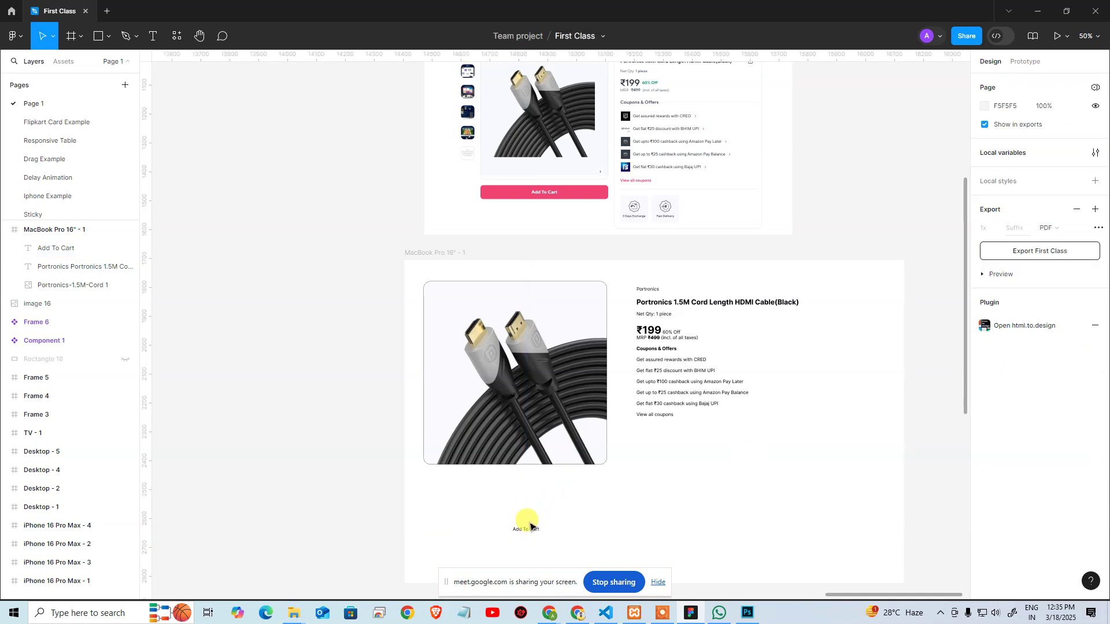
pyautogui.moveTo(525, 531); pyautogui.dragTo(546, 196)
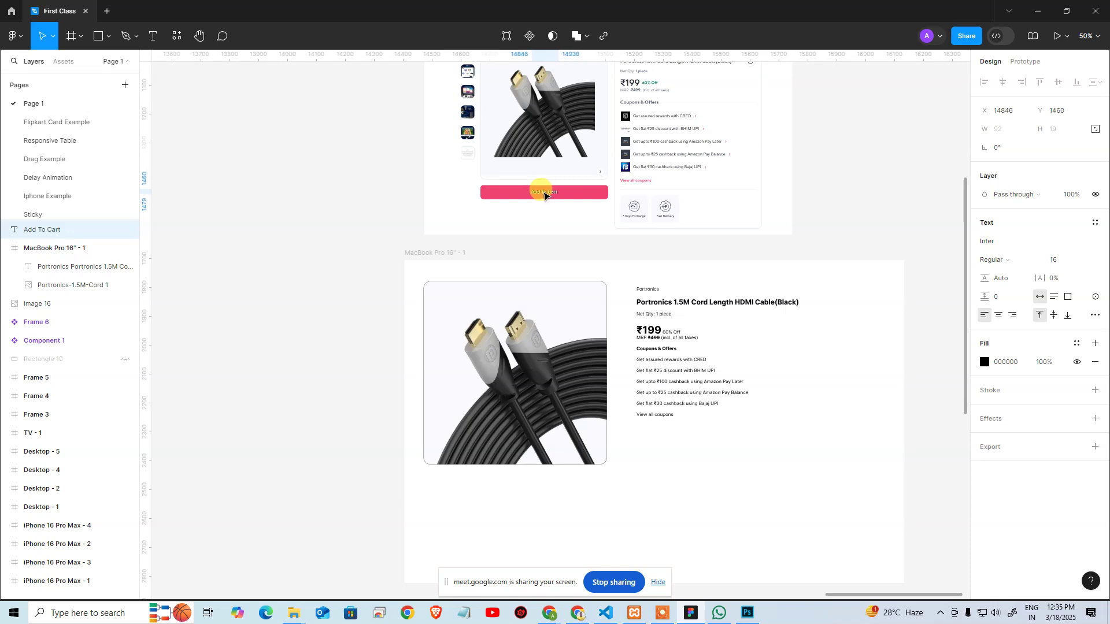
# Move the "Add To Cart" text below the cable image at X 309, Y 755, and wrap it in an auto layout frame
pyautogui.moveTo(545, 195); pyautogui.dragTo(506, 485)
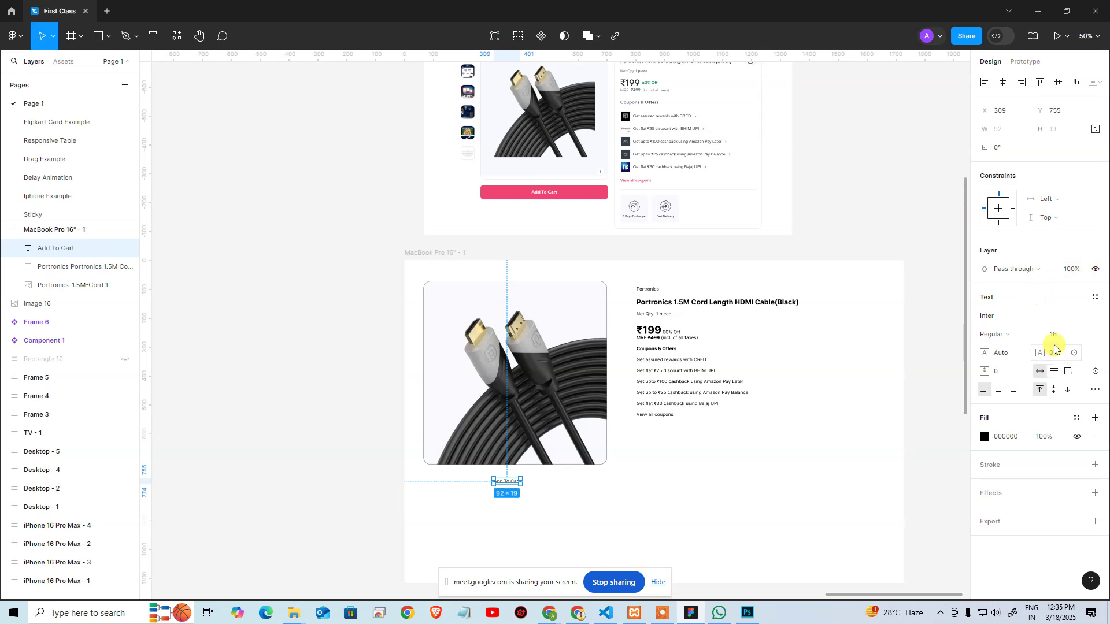
pyautogui.hotkey('shift', 'a')
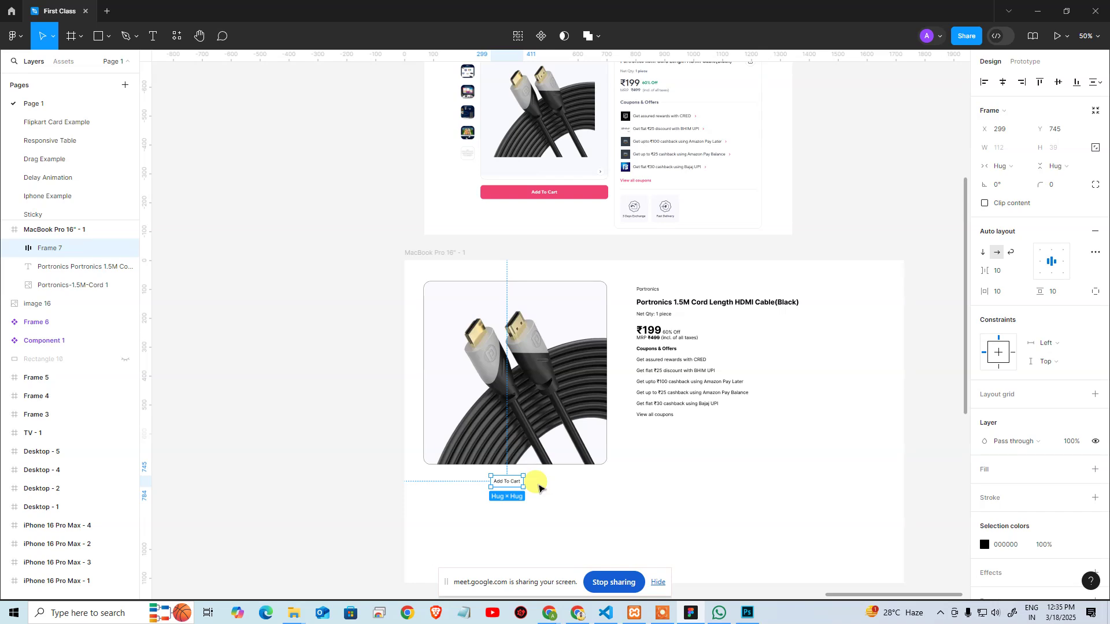
pyautogui.click(569, 501)
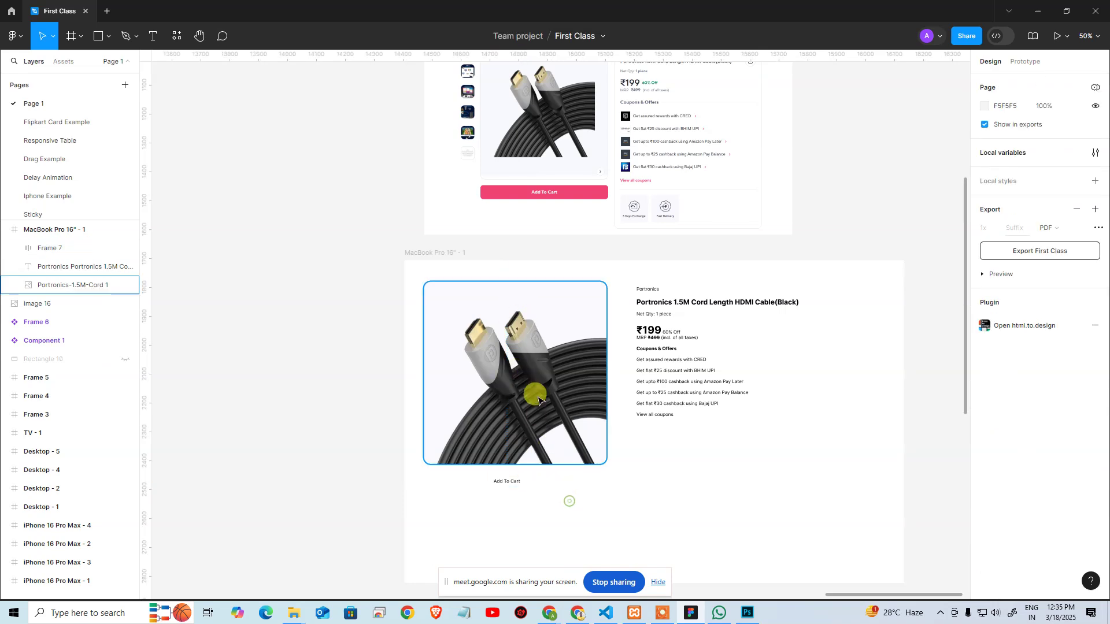
pyautogui.click(538, 398)
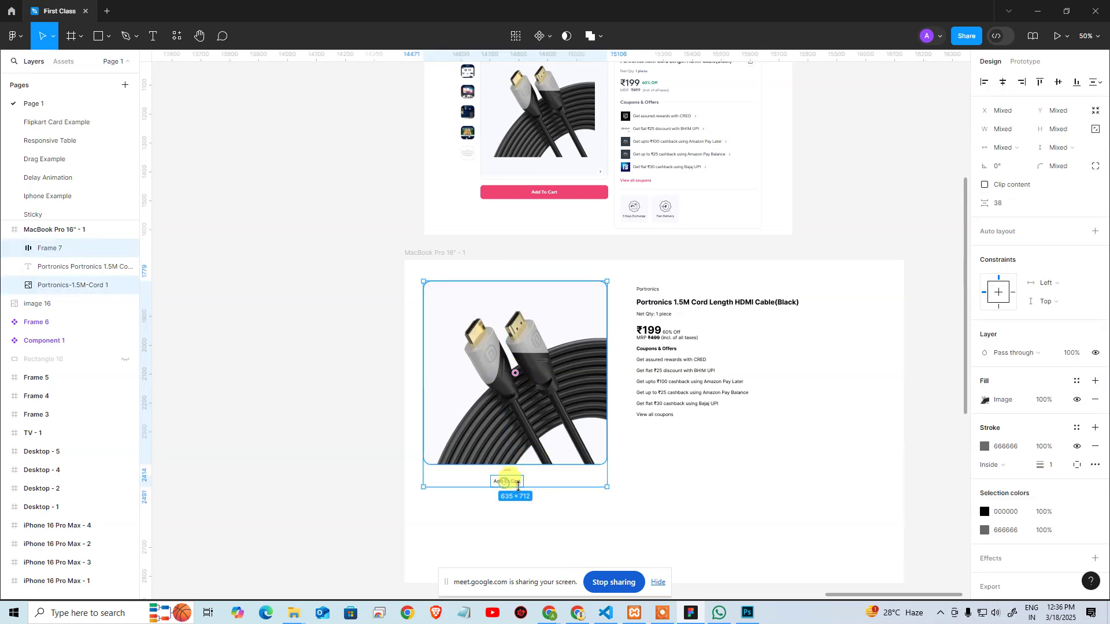
pyautogui.click(278, 425)
pyautogui.click(504, 417)
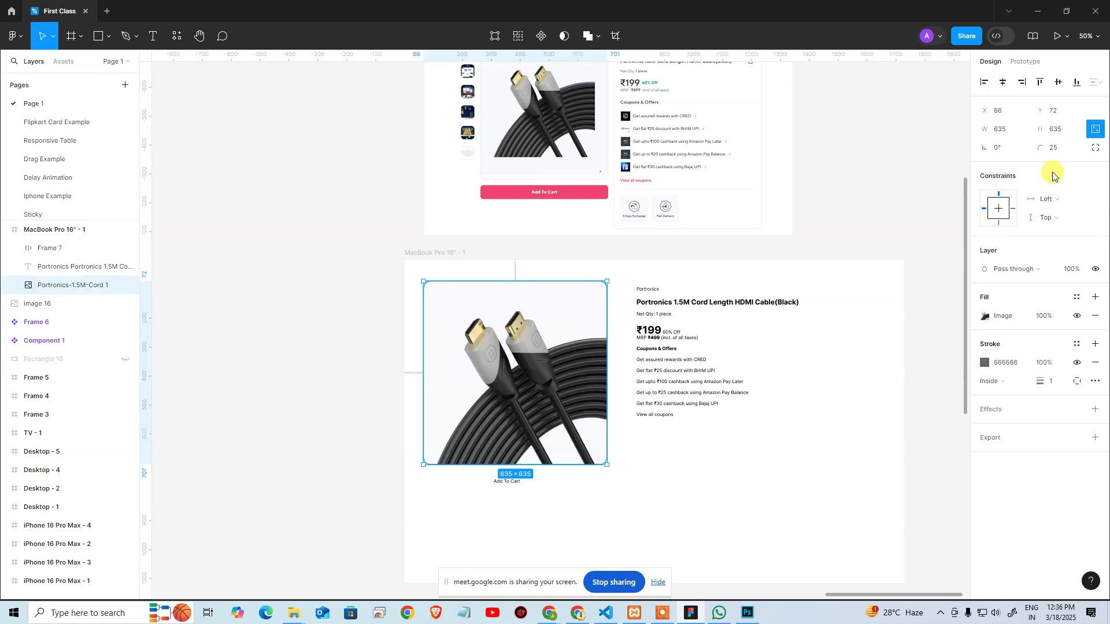
pyautogui.click(1060, 150)
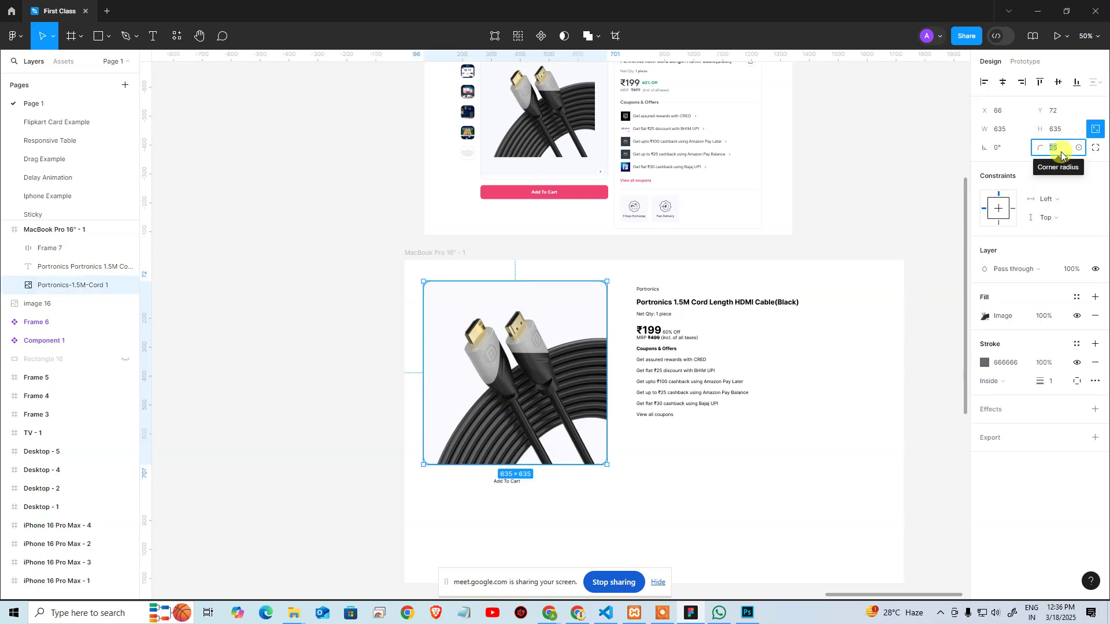
pyautogui.click(314, 389)
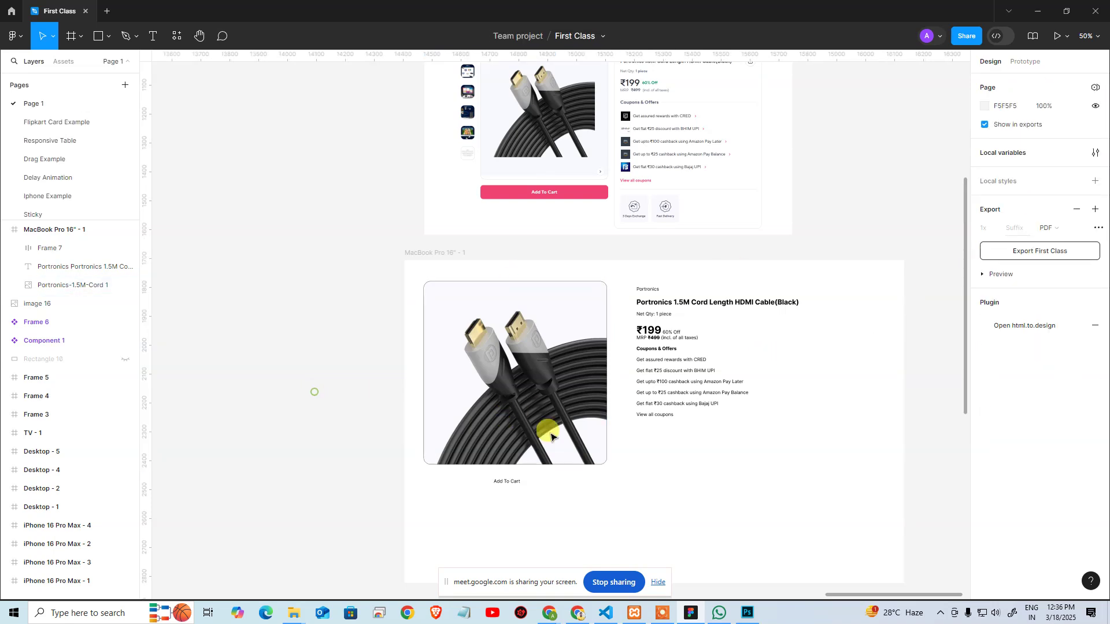
# Combine the "Add To Cart" frame and the cable image above it into one vertical auto layout frame
pyautogui.click(508, 482)
pyautogui.keyDown('shift'); pyautogui.click(510, 426); pyautogui.keyUp('shift')
pyautogui.hotkey('shift', 'a')
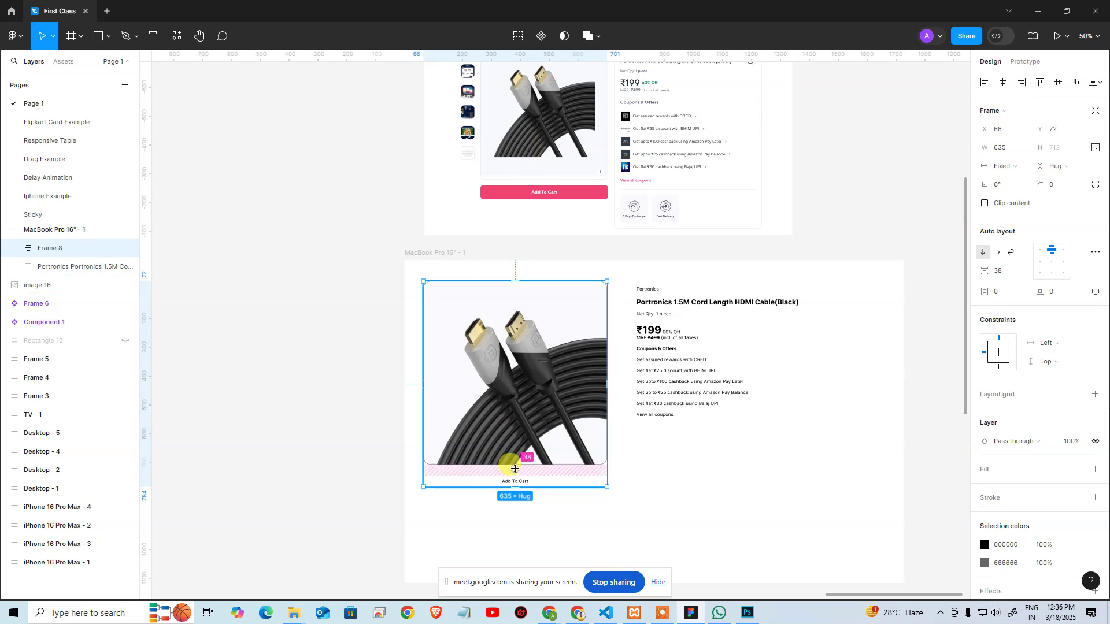
# Add a fill to the "Add To Cart" frame, sampling the pink EF4372 from the button on the reference page image
pyautogui.click(557, 480)
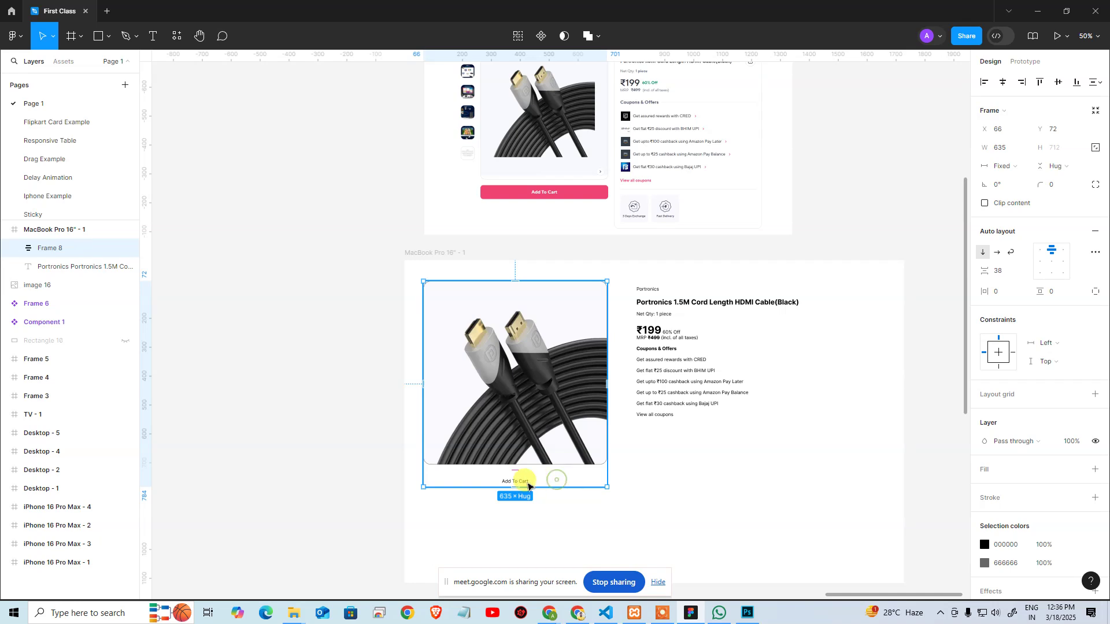
pyautogui.doubleClick(521, 482)
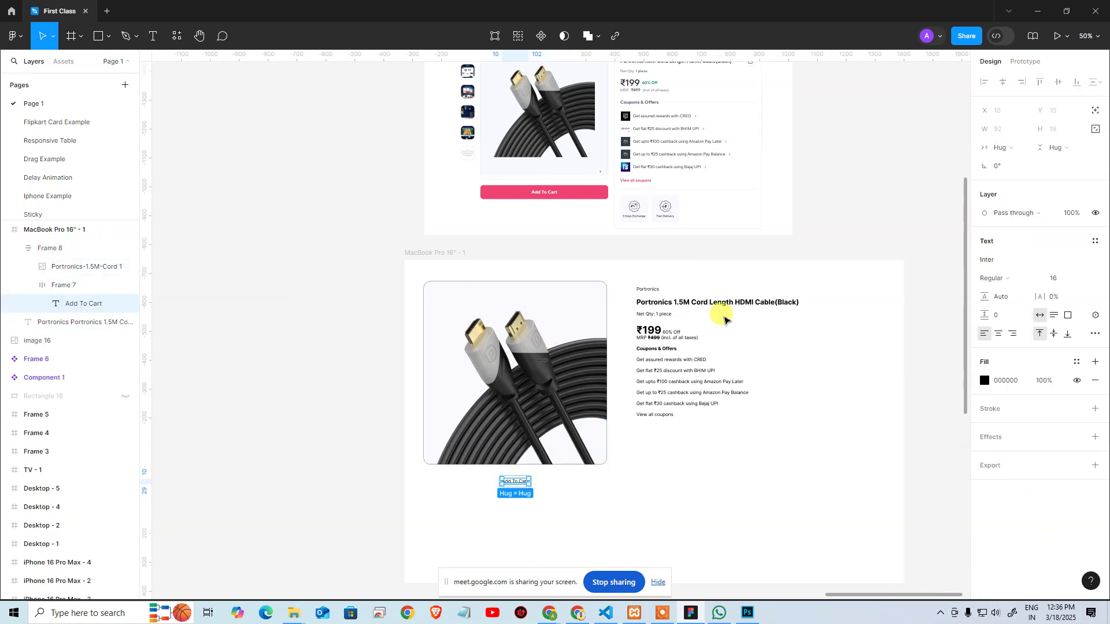
pyautogui.hotkey('ctrl', '+')
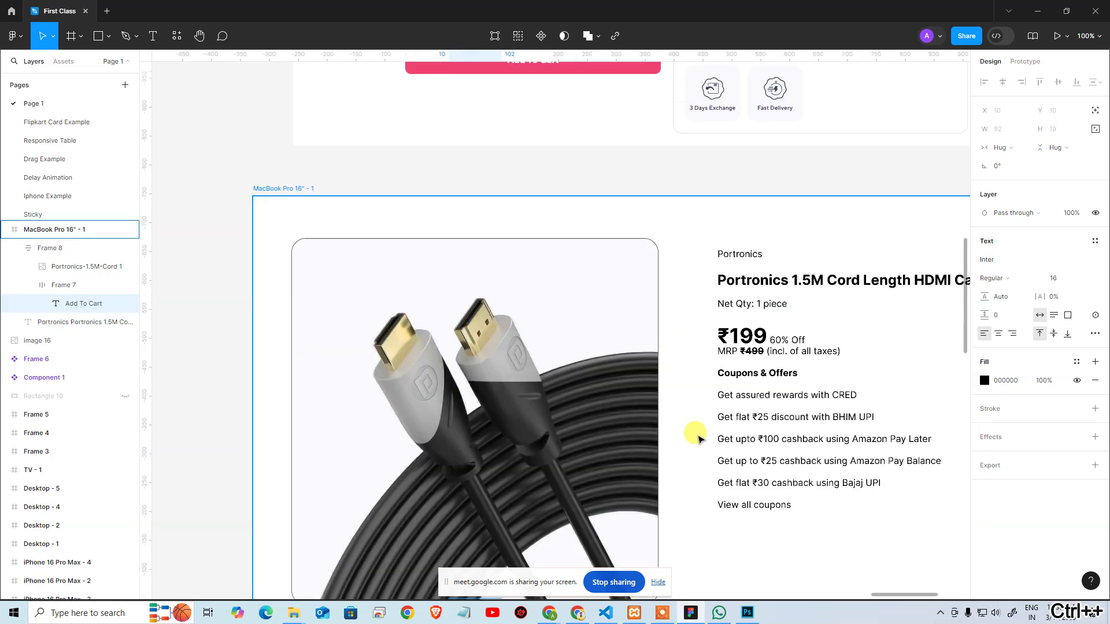
pyautogui.scroll(-5, 617, 211)
pyautogui.scroll(5, 583, 468)
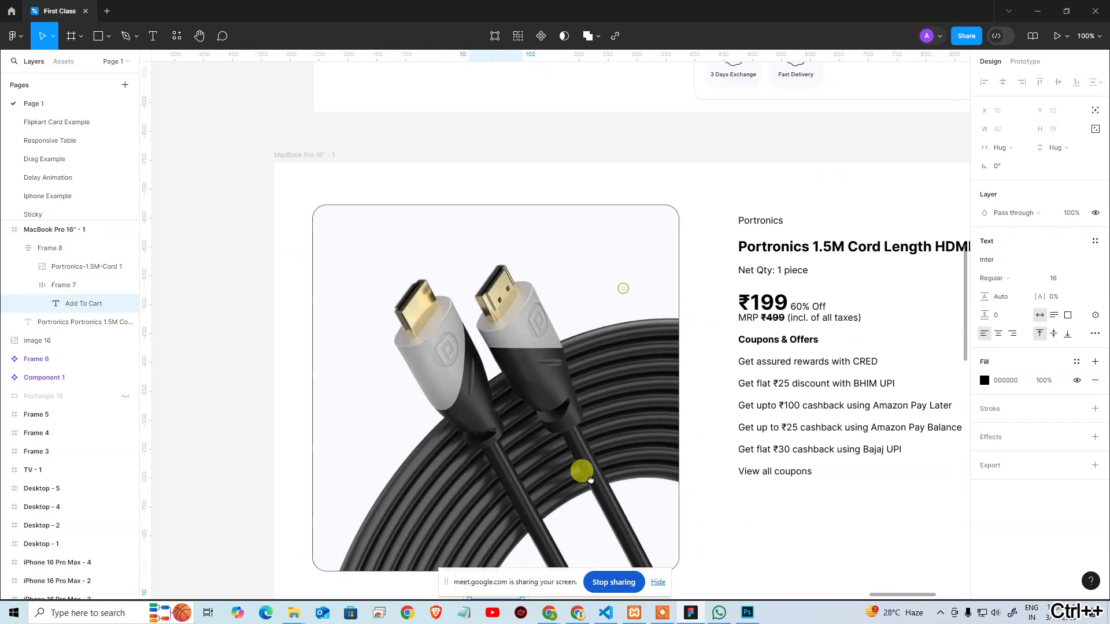
pyautogui.hotkey('ctrl', '-')
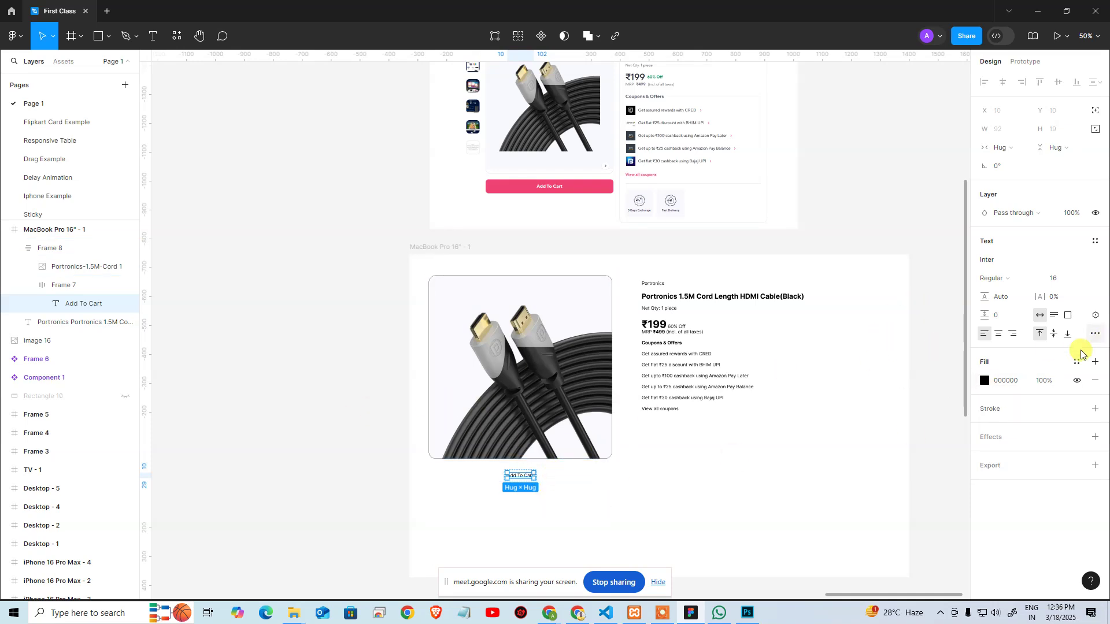
pyautogui.click(91, 288)
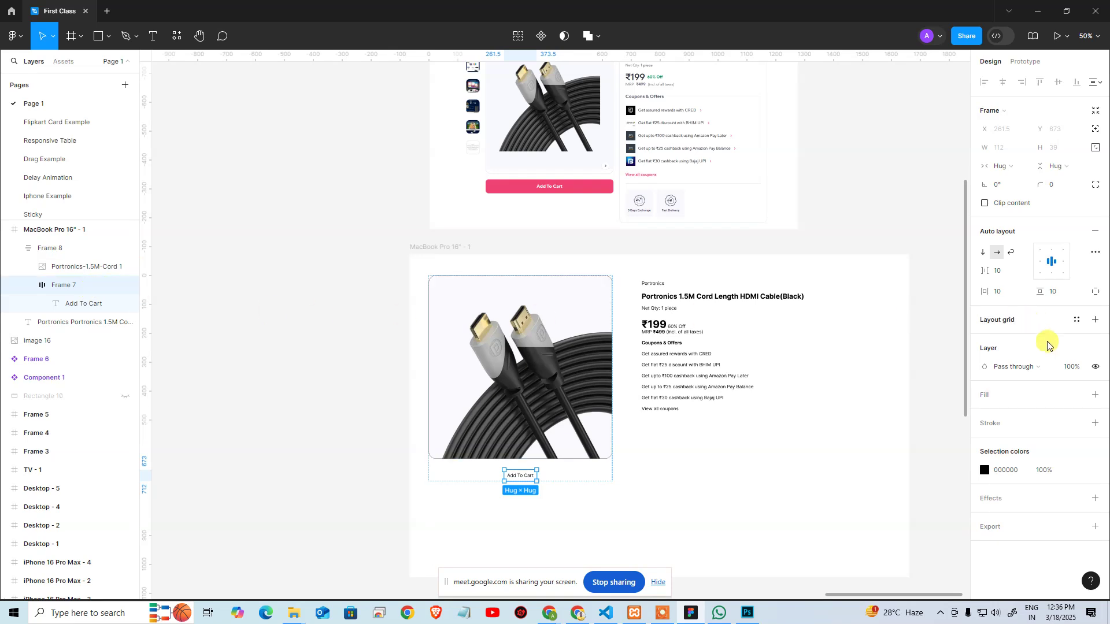
pyautogui.click(1095, 395)
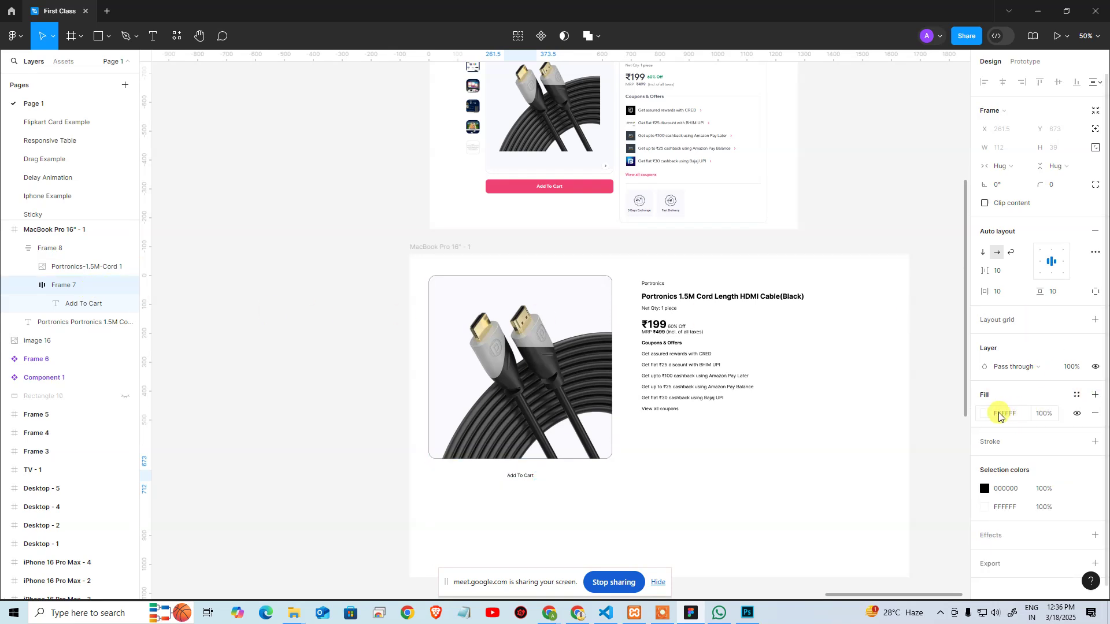
pyautogui.click(983, 414)
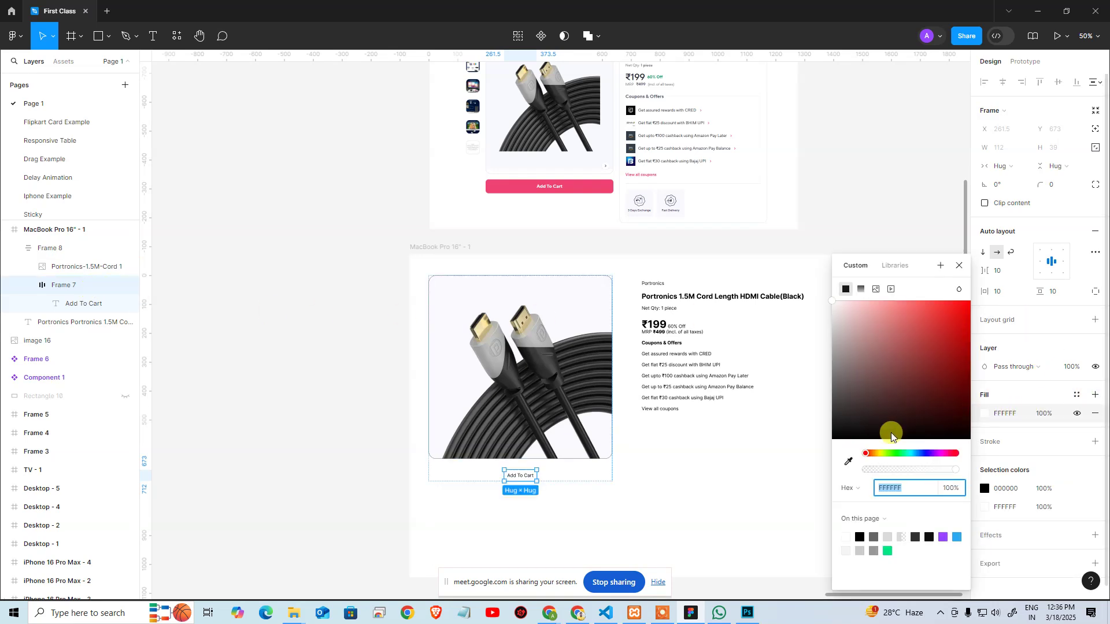
pyautogui.click(848, 462)
pyautogui.click(598, 185)
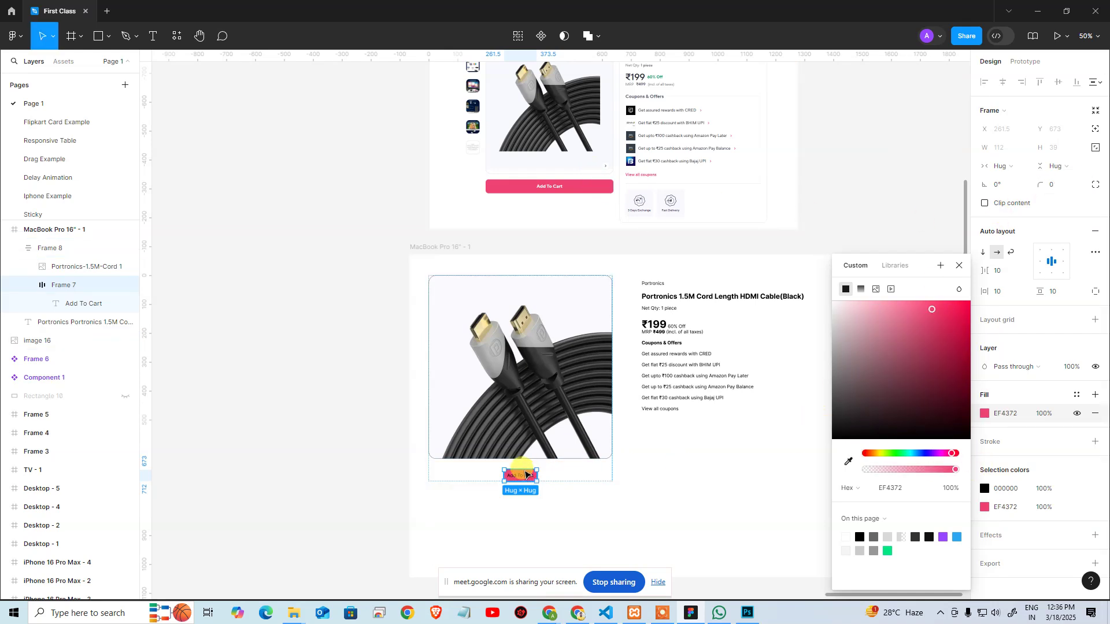
# Change the "Add To Cart" text color to white, FFFFFF
pyautogui.doubleClick(529, 478)
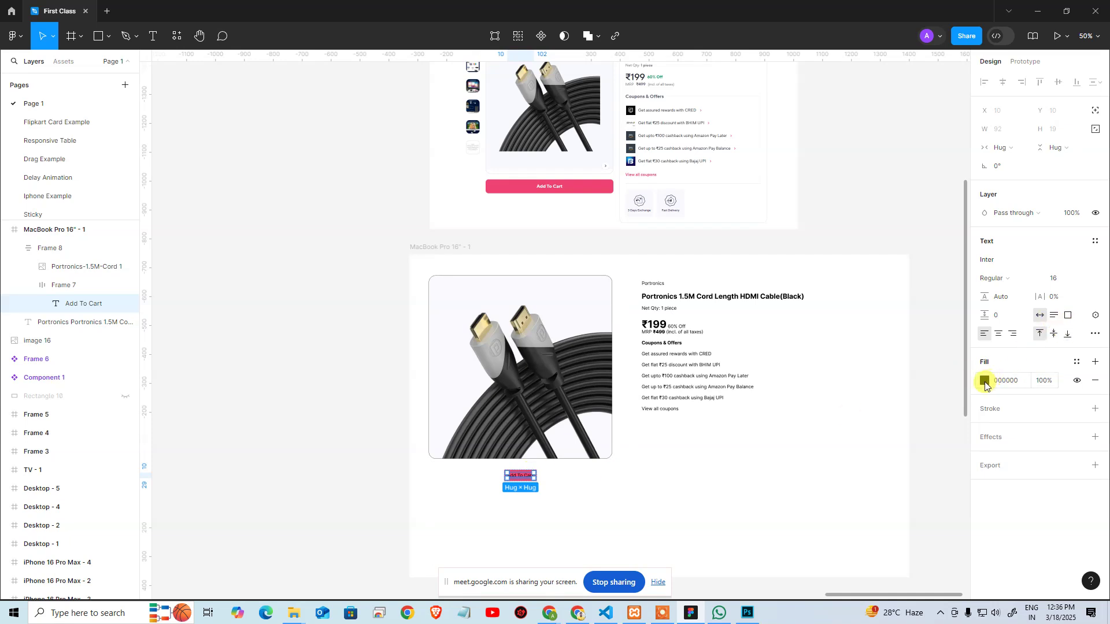
pyautogui.click(984, 381)
pyautogui.click(885, 371)
pyautogui.moveTo(862, 345); pyautogui.dragTo(810, 285)
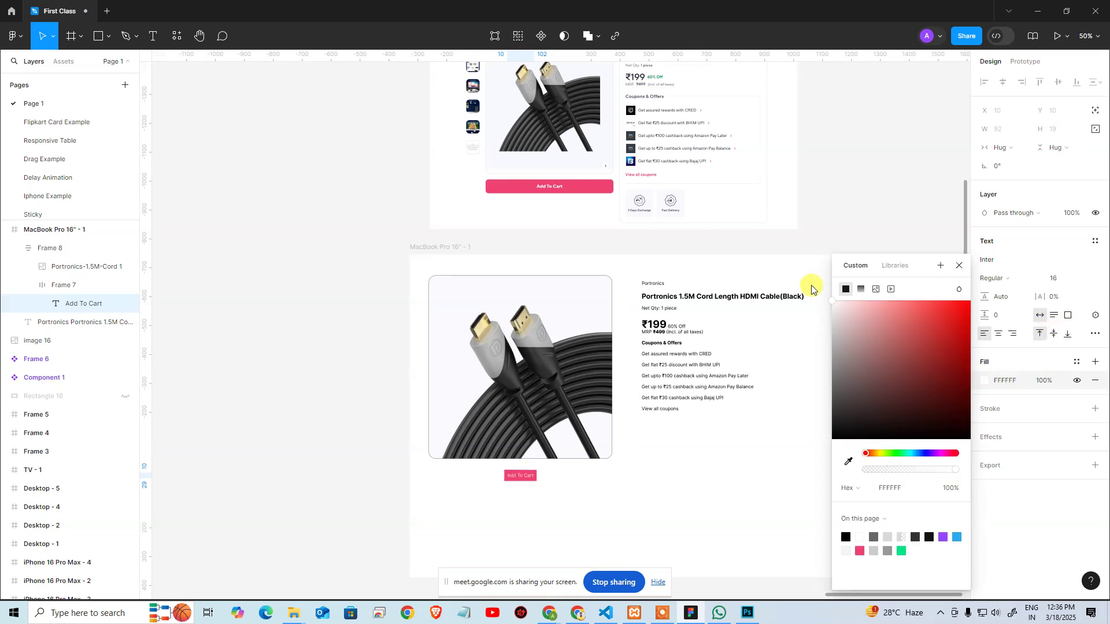
pyautogui.click(315, 292)
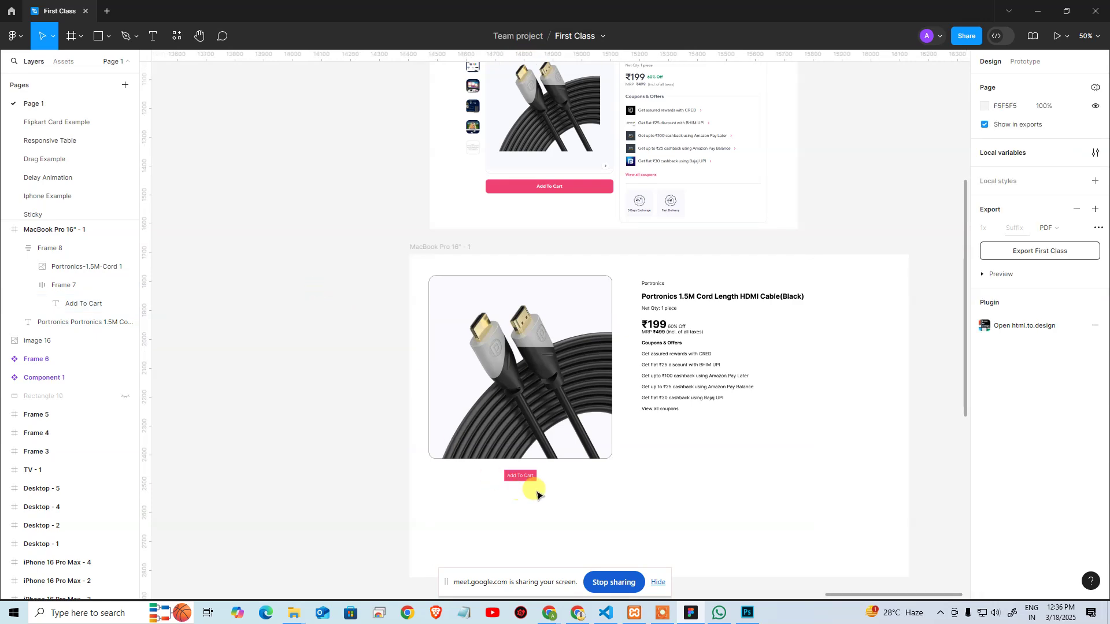
# Round the corners of the pink "Add To Cart" frame with a corner radius of 6
pyautogui.hotkey('ctrl', '+')
pyautogui.scroll(-5, 515, 189)
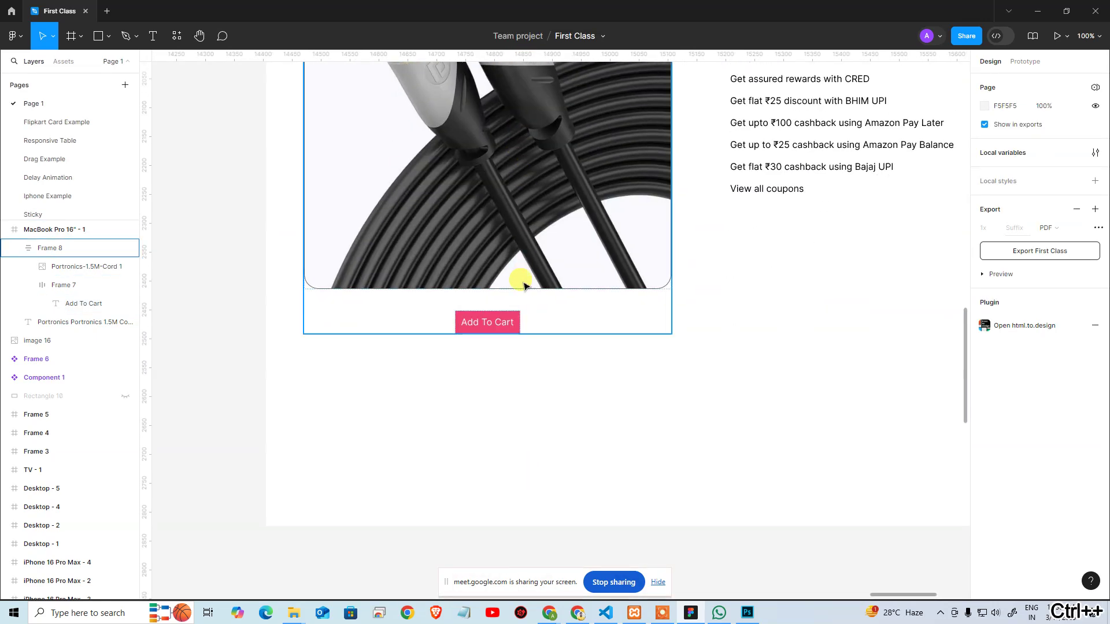
pyautogui.click(519, 319)
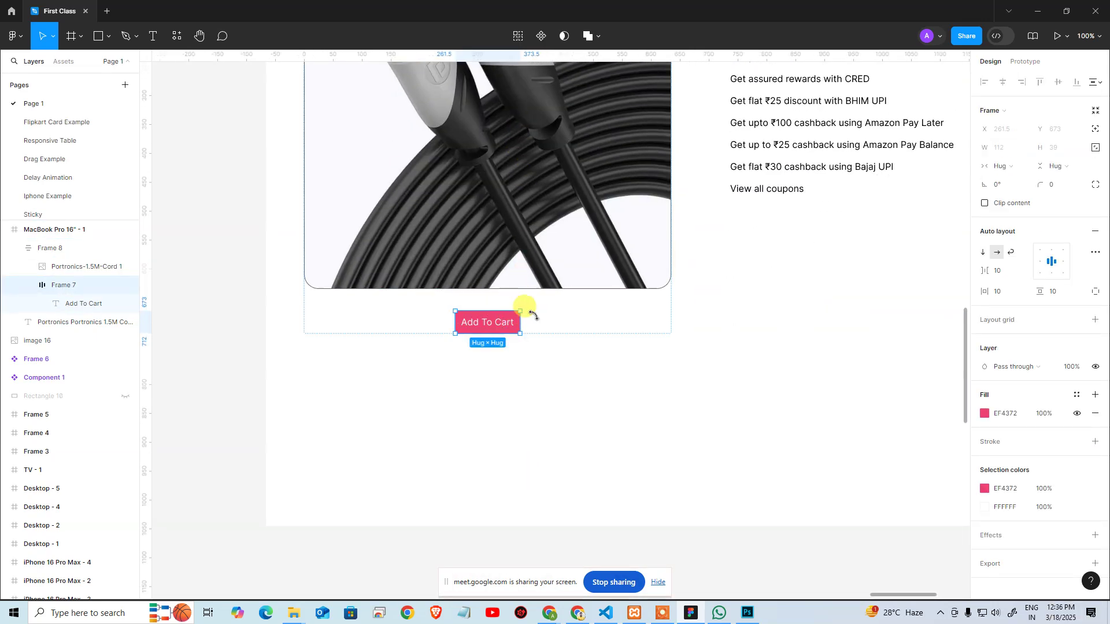
pyautogui.scroll(7, 605, 226)
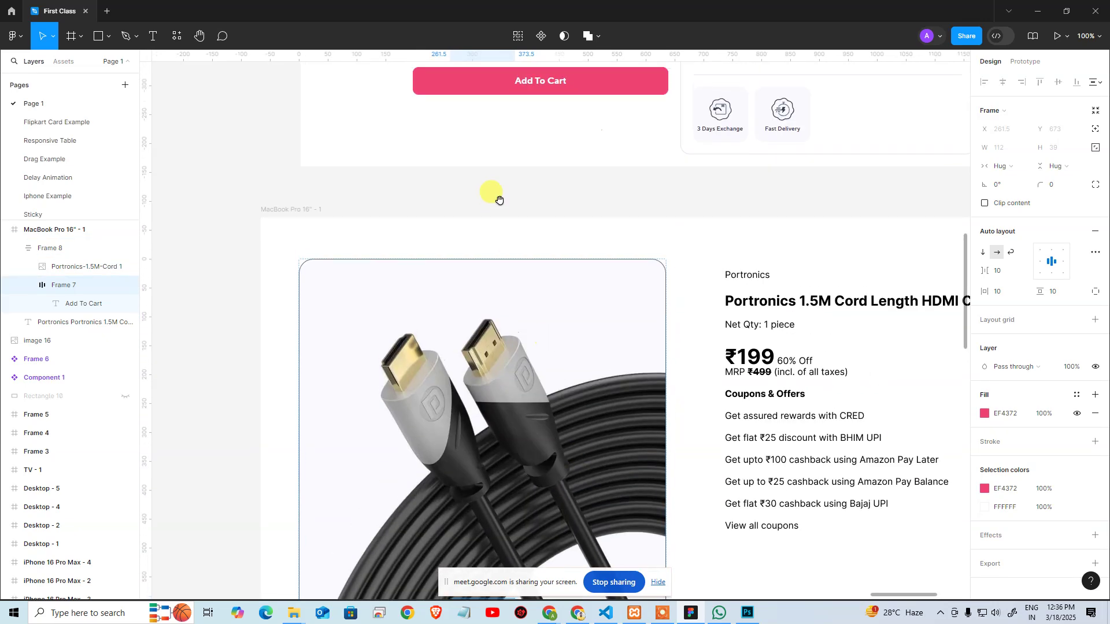
pyautogui.scroll(-2, 601, 319)
pyautogui.click(1053, 185)
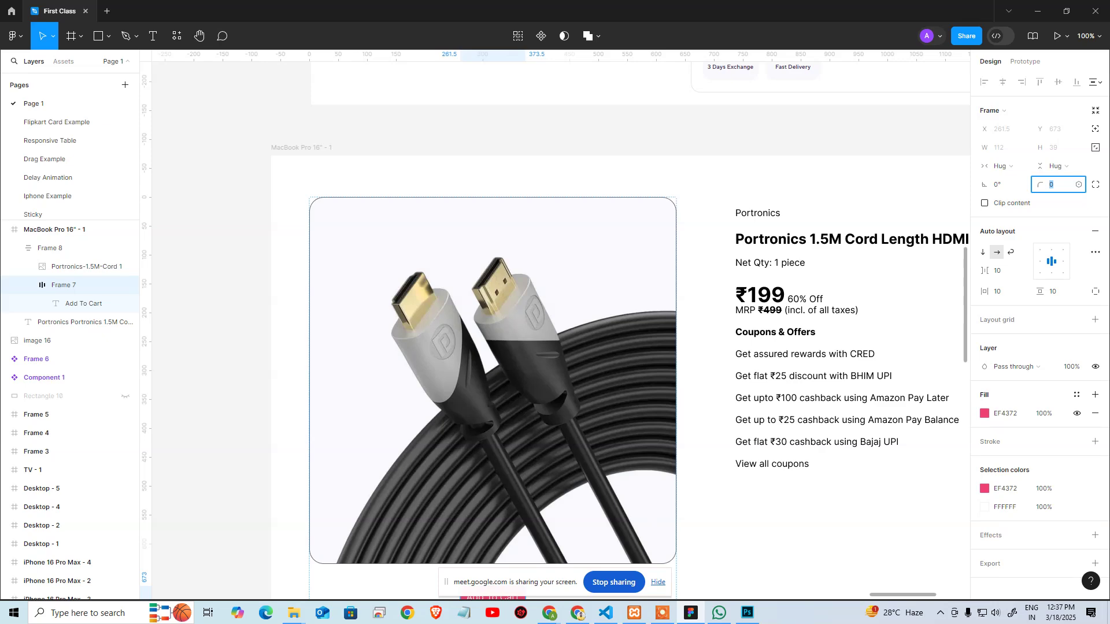
pyautogui.write('6')
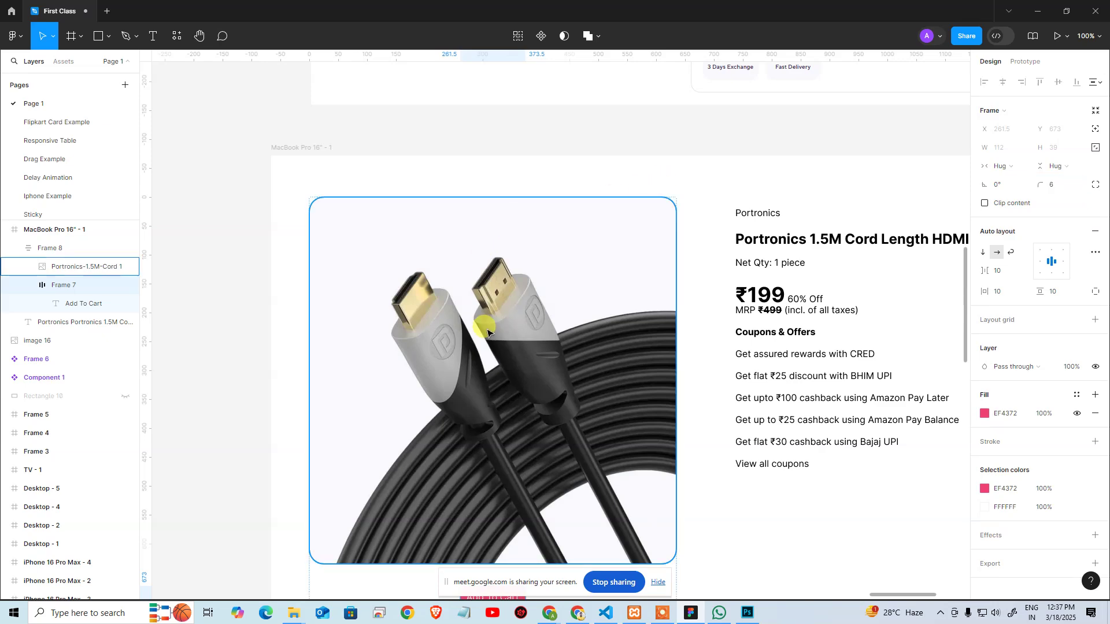
pyautogui.click(496, 339)
pyautogui.scroll(-4, 518, 204)
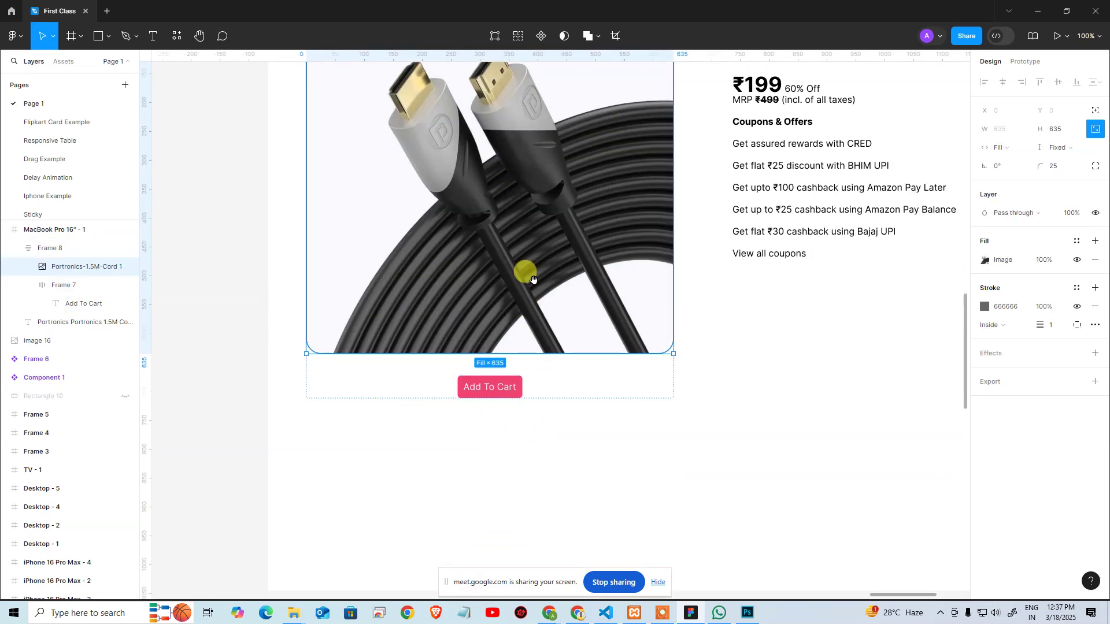
pyautogui.scroll(2, 526, 273)
# Set the "Add To Cart" button frame's horizontal sizing to fill its container, spanning the cable image's width
pyautogui.click(584, 492)
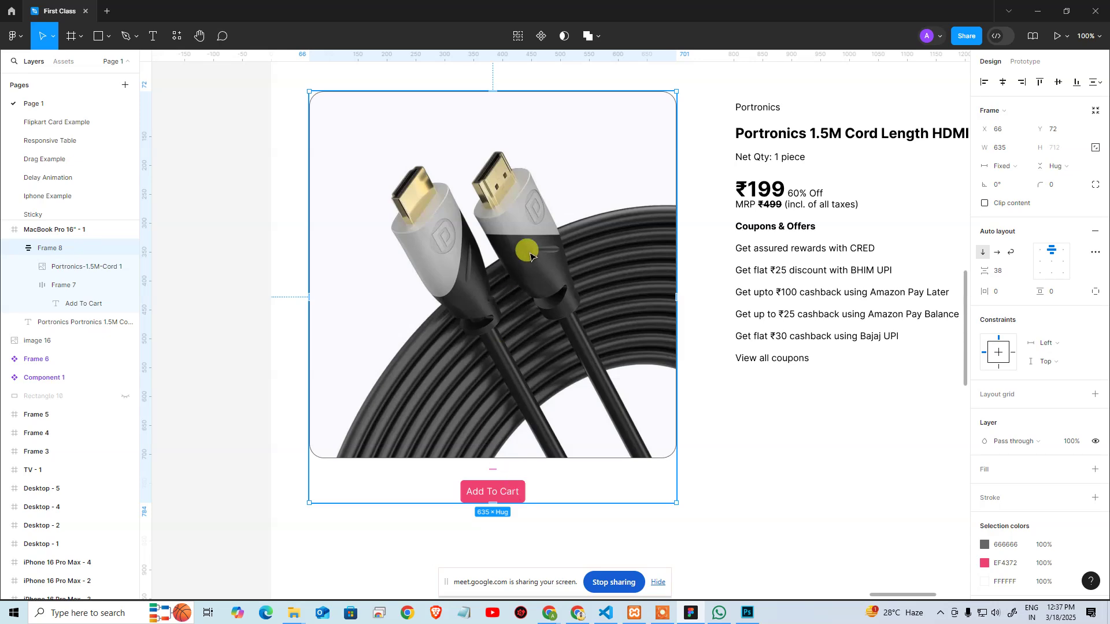
pyautogui.scroll(5, 529, 364)
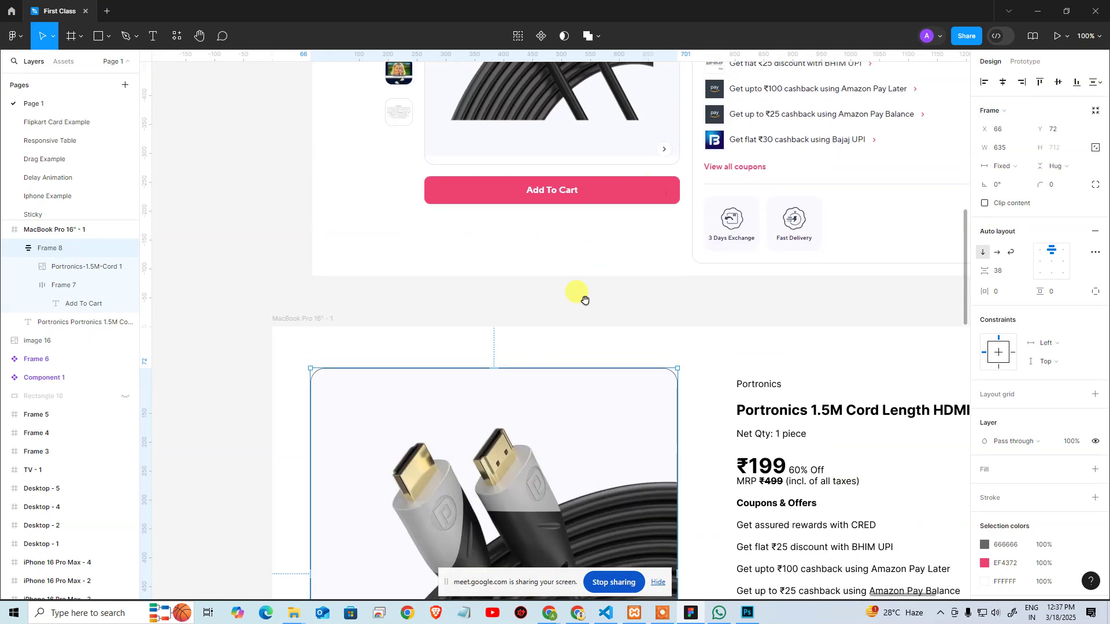
pyautogui.scroll(-4, 520, 295)
pyautogui.scroll(-2, 551, 283)
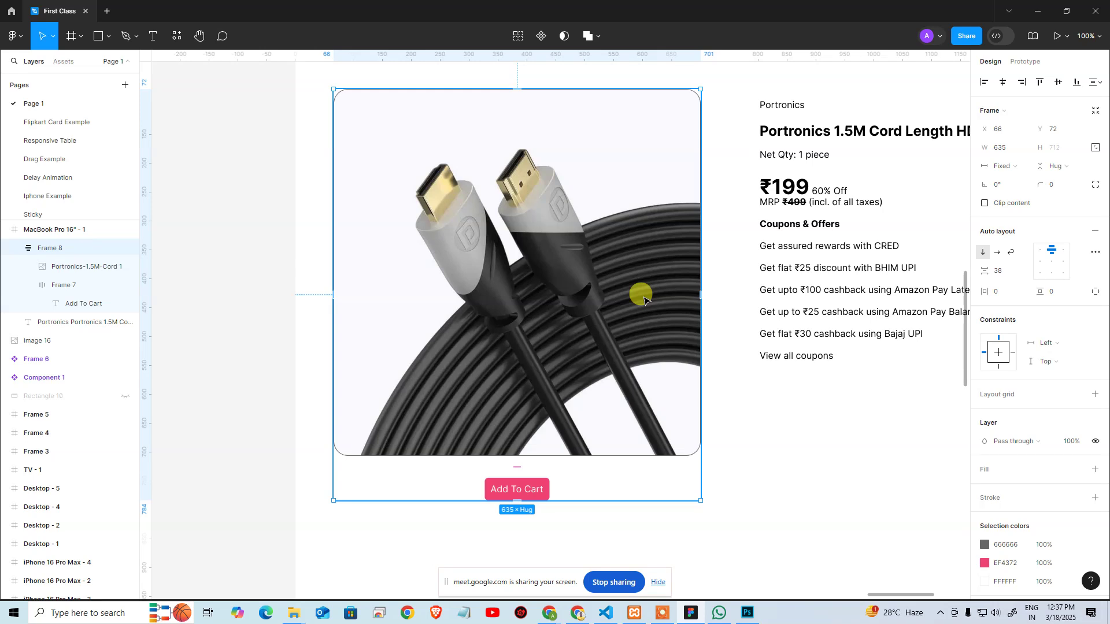
pyautogui.click(1023, 170)
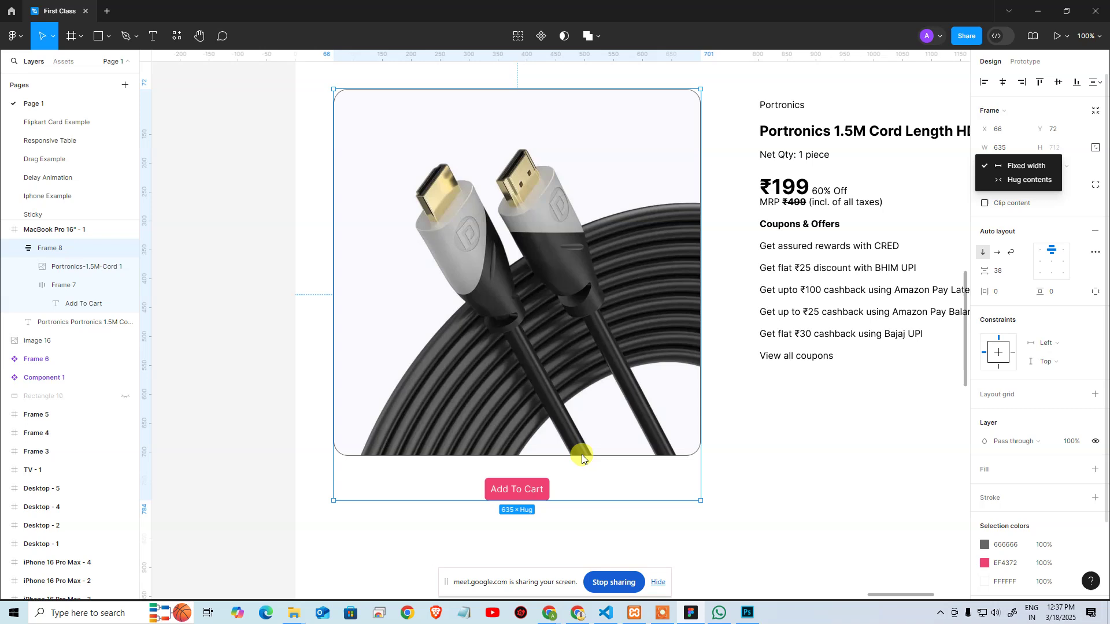
pyautogui.click(539, 490)
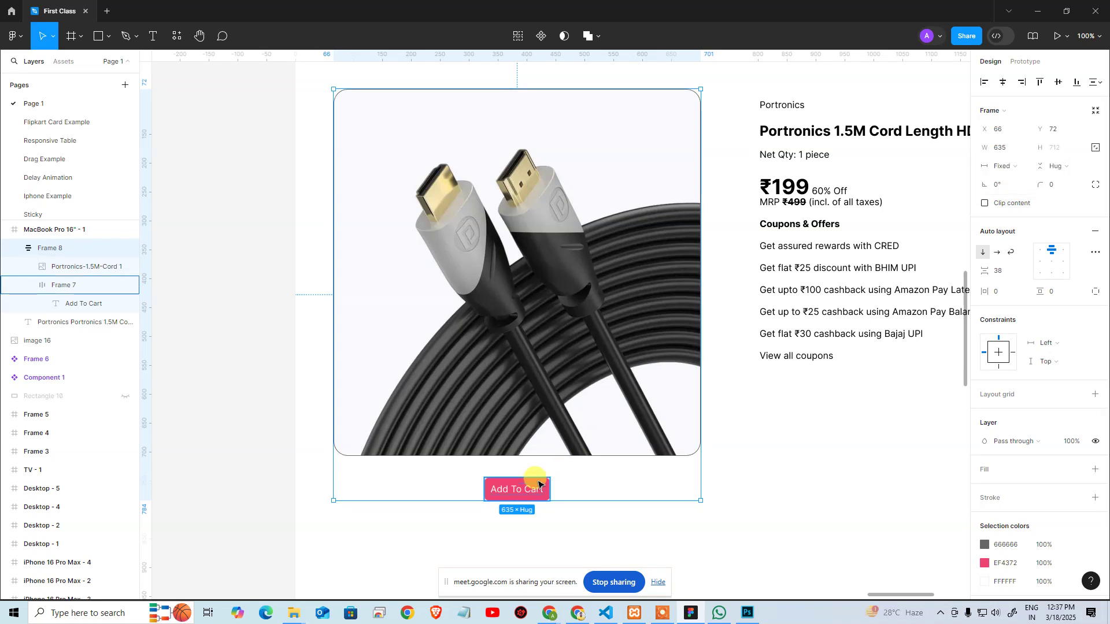
pyautogui.click(537, 480)
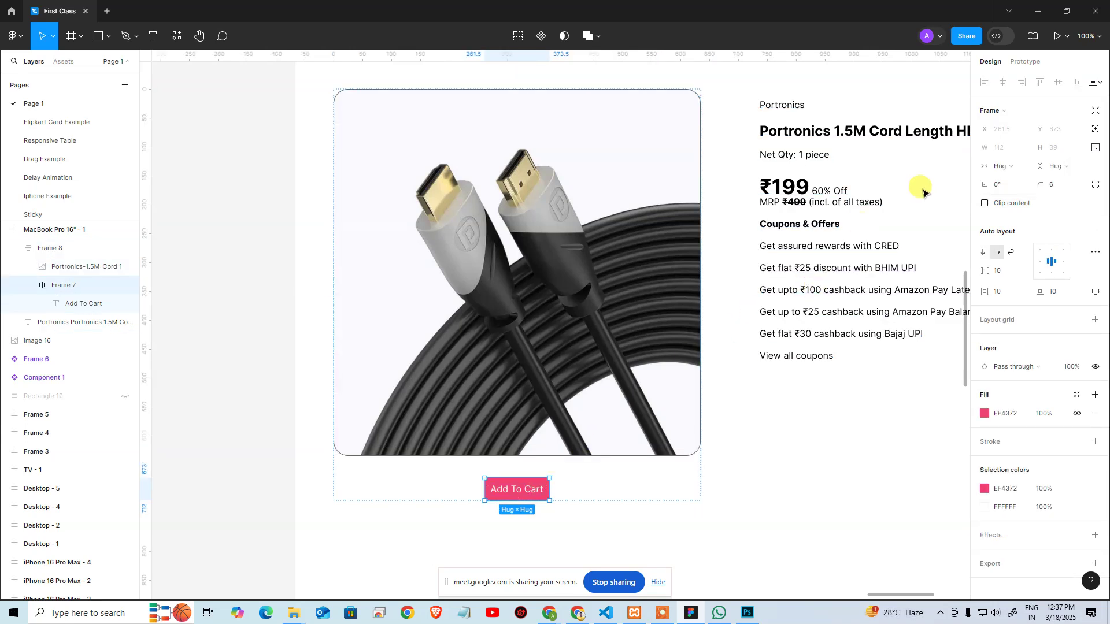
pyautogui.click(1009, 167)
pyautogui.click(1016, 179)
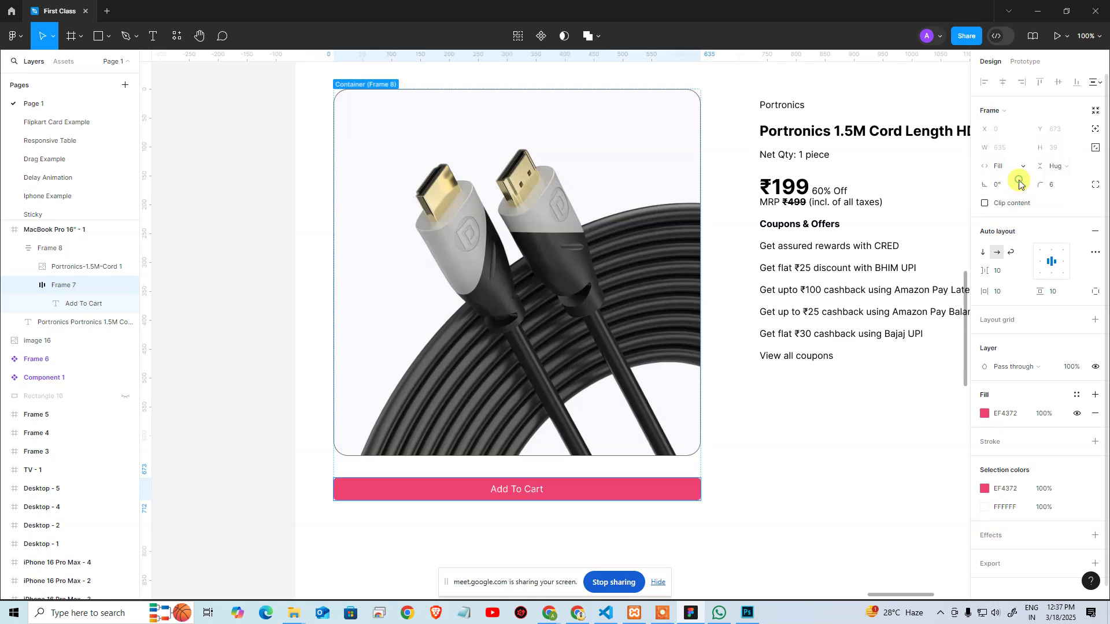
pyautogui.click(840, 496)
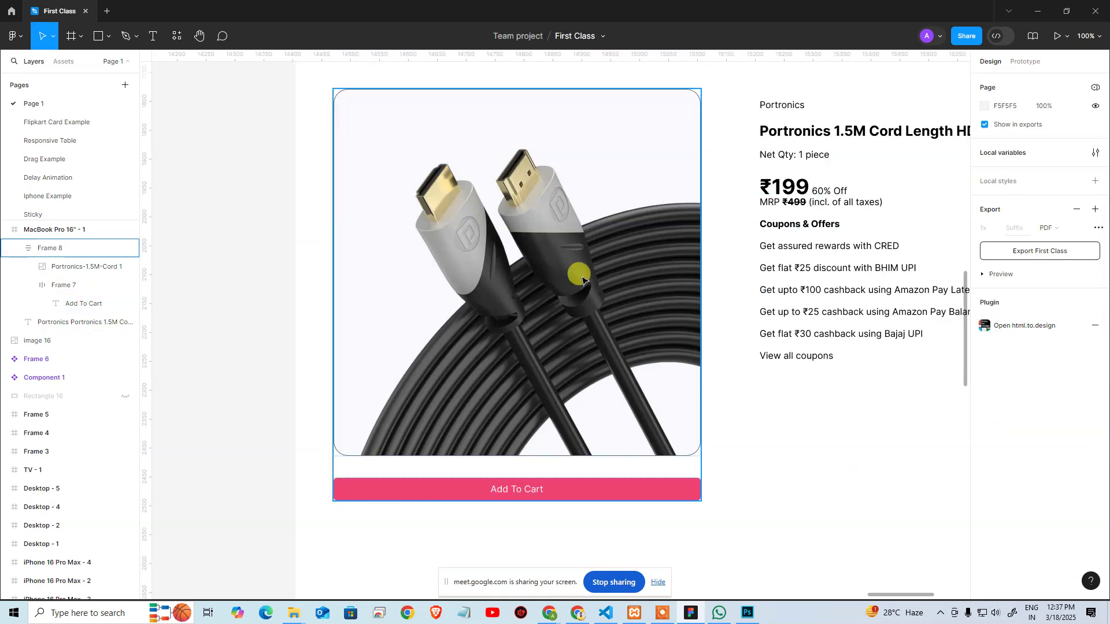
pyautogui.scroll(5, 555, 269)
pyautogui.scroll(-7, 587, 308)
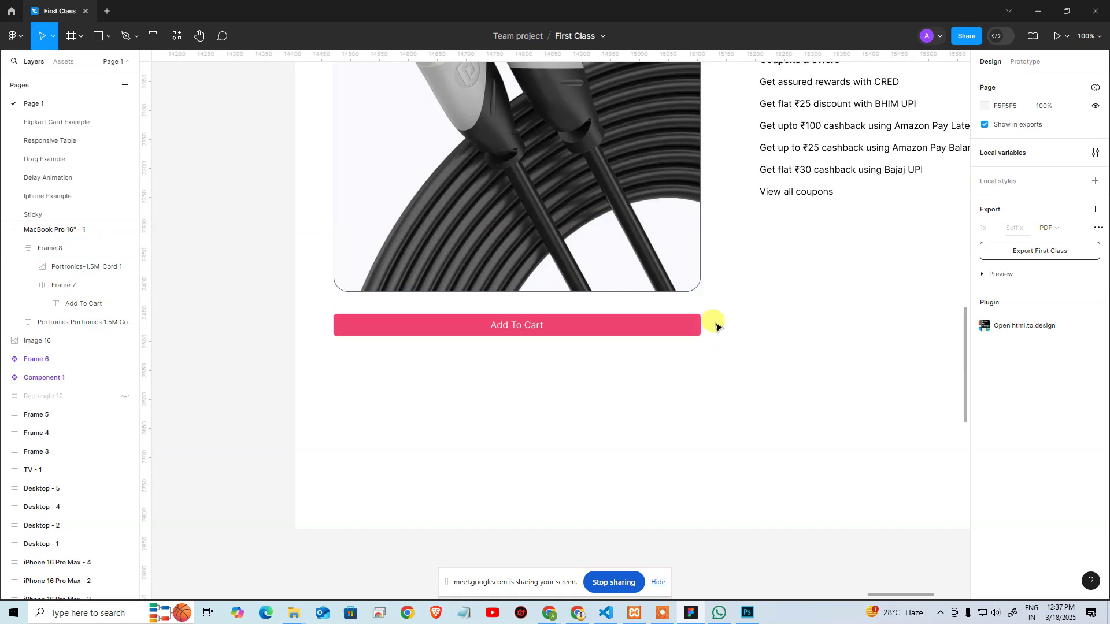
pyautogui.scroll(6, 645, 208)
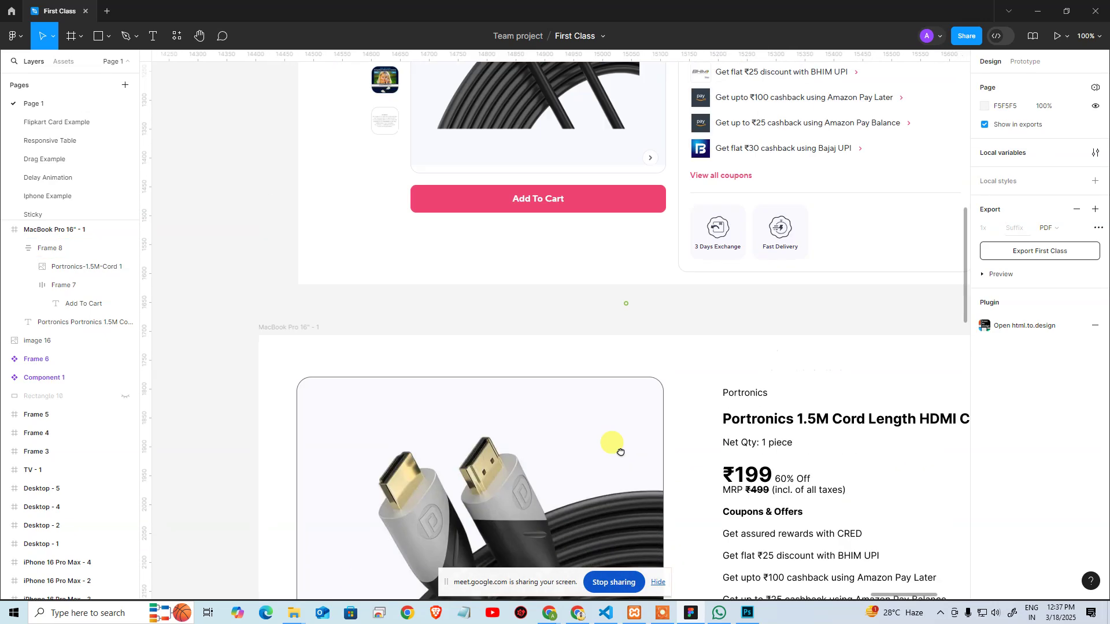
pyautogui.scroll(-5, 555, 216)
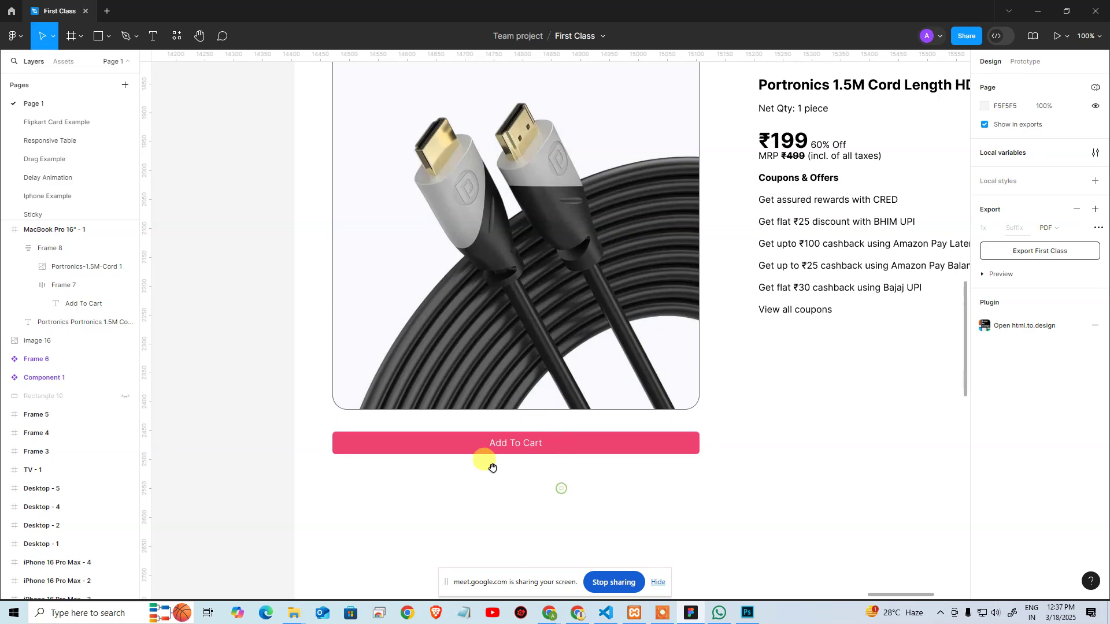
# Set the vertical padding of the Add To Cart button frame to 20
pyautogui.scroll(5, 596, 341)
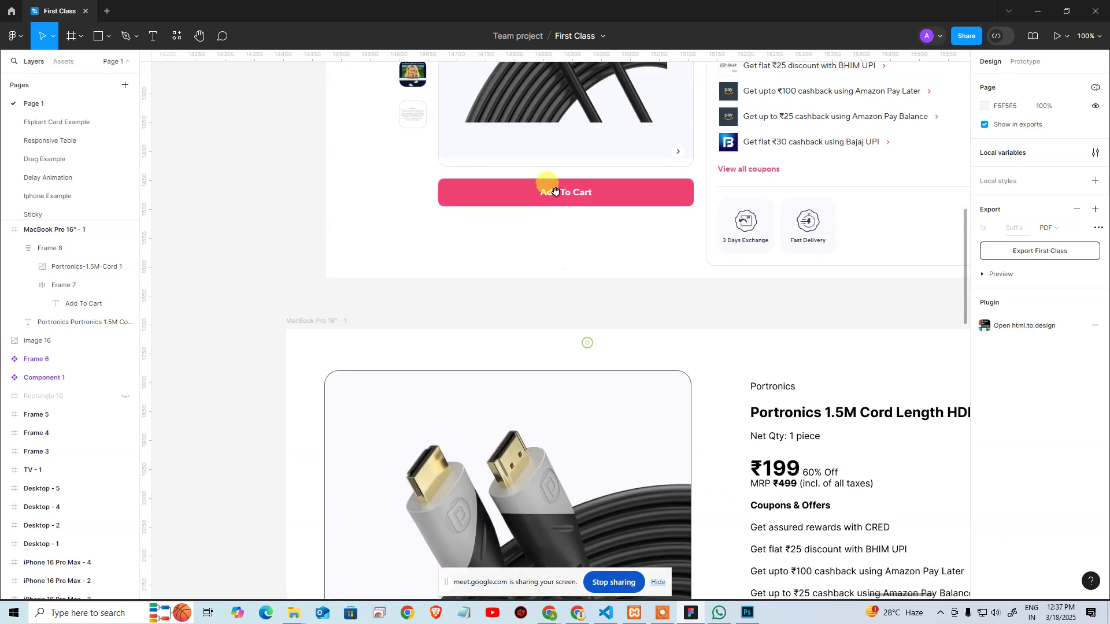
pyautogui.scroll(-6, 555, 175)
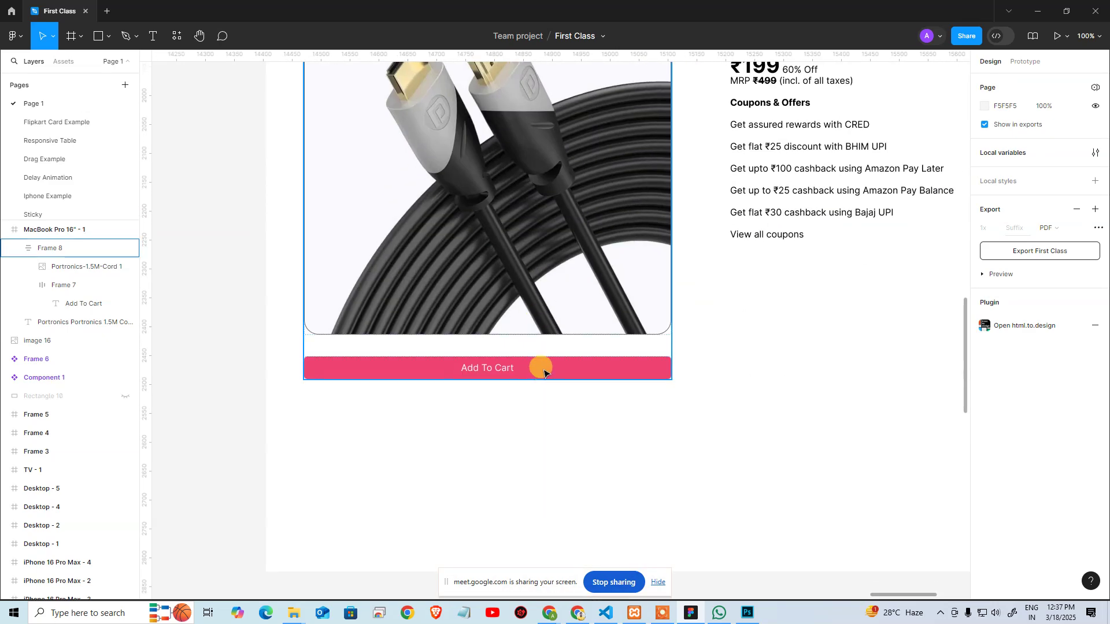
pyautogui.click(558, 370)
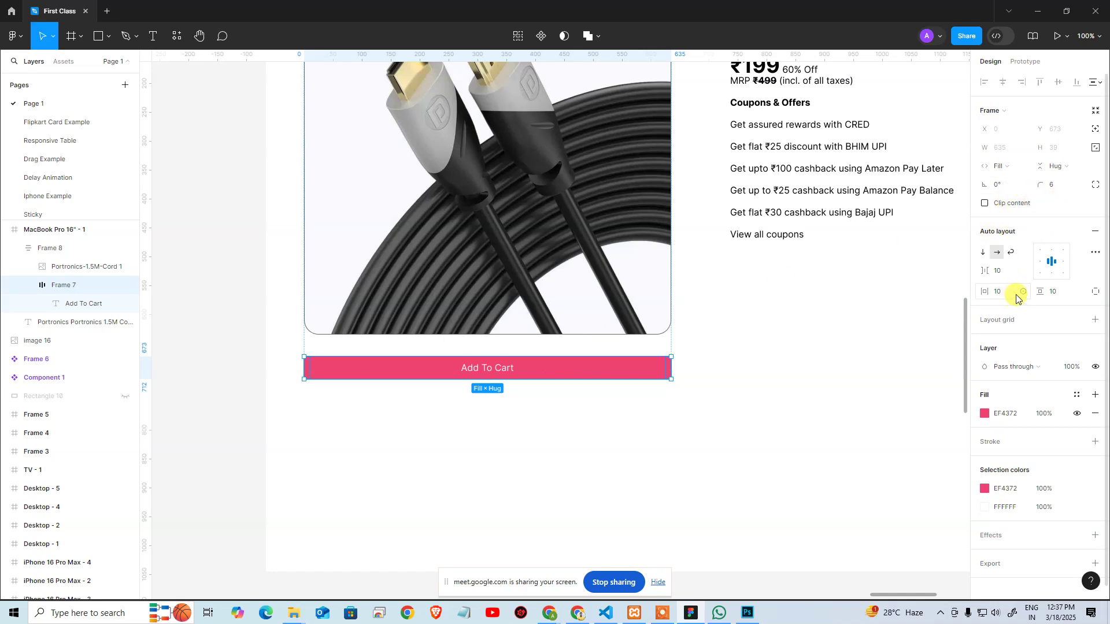
pyautogui.click(1054, 291)
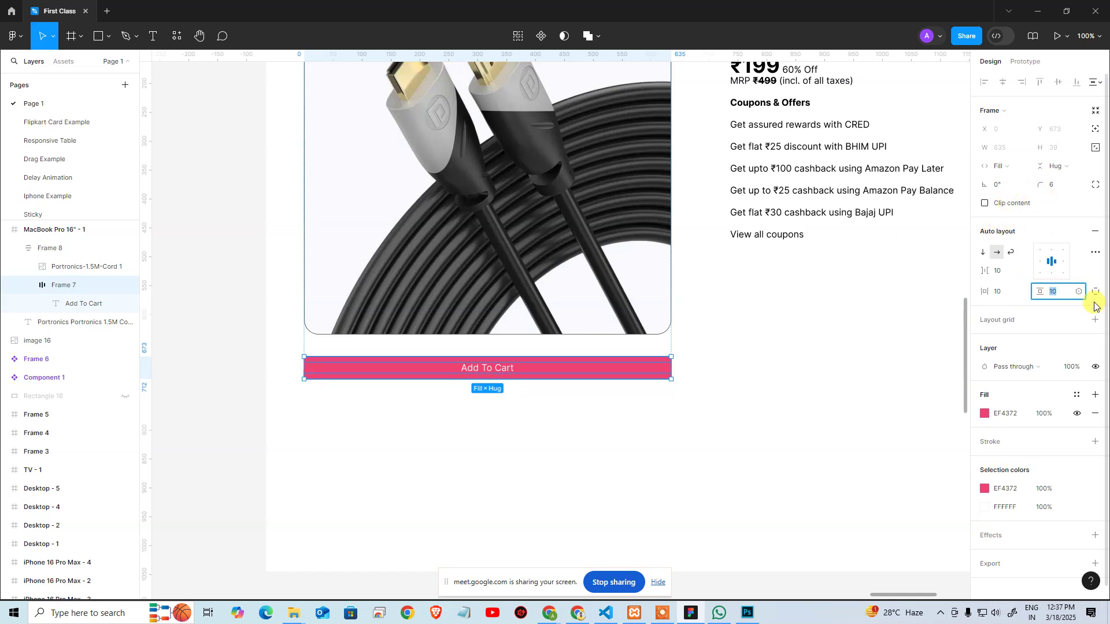
pyautogui.write('20')
pyautogui.press('Return')
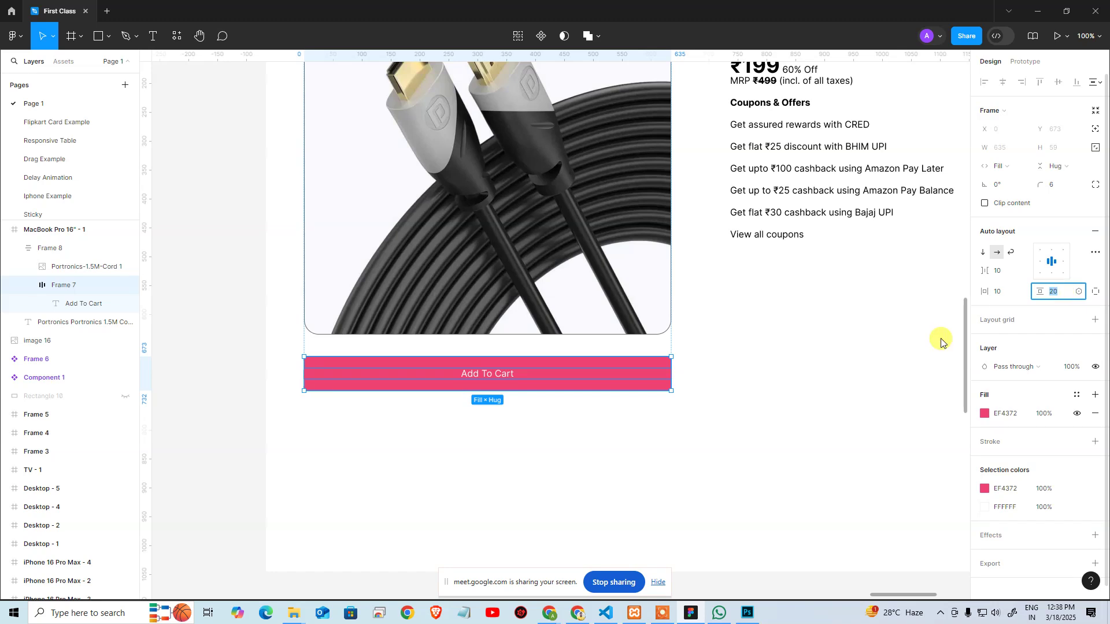
pyautogui.click(747, 360)
# Change the Add To Cart button text to Bold
pyautogui.click(495, 375)
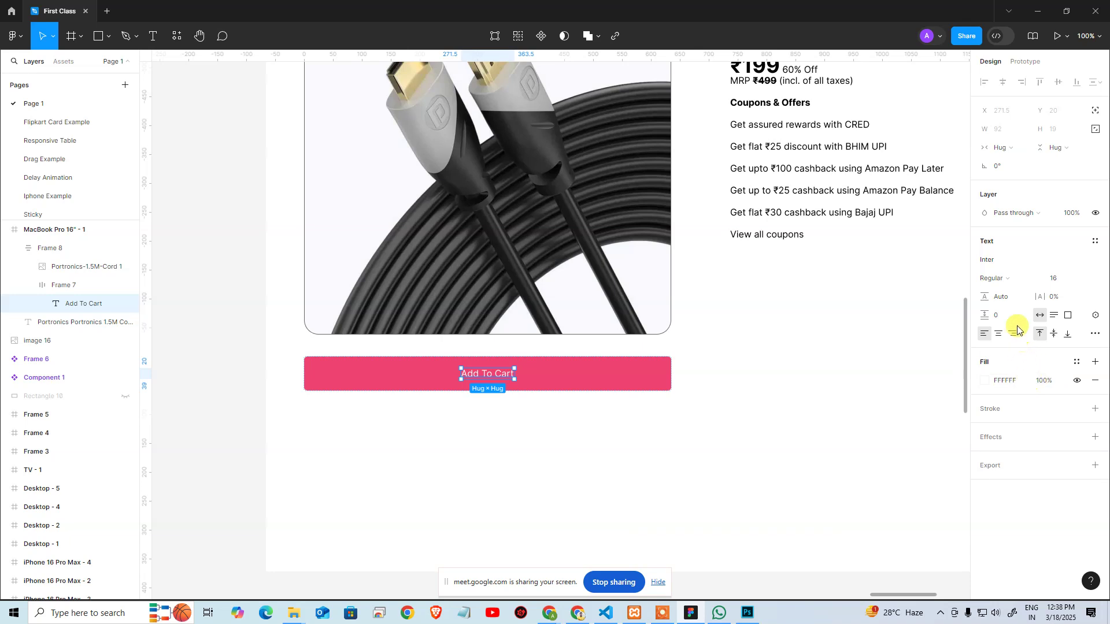
pyautogui.click(1007, 278)
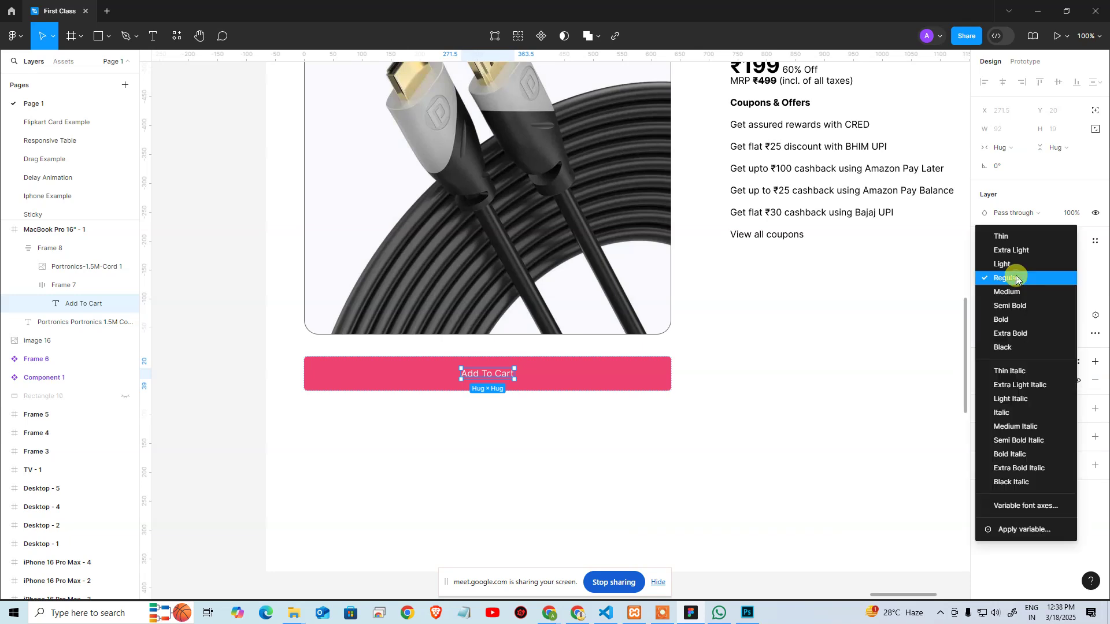
pyautogui.click(1016, 319)
pyautogui.hotkey('ctrl', '-')
pyautogui.hotkey('ctrl', '-')
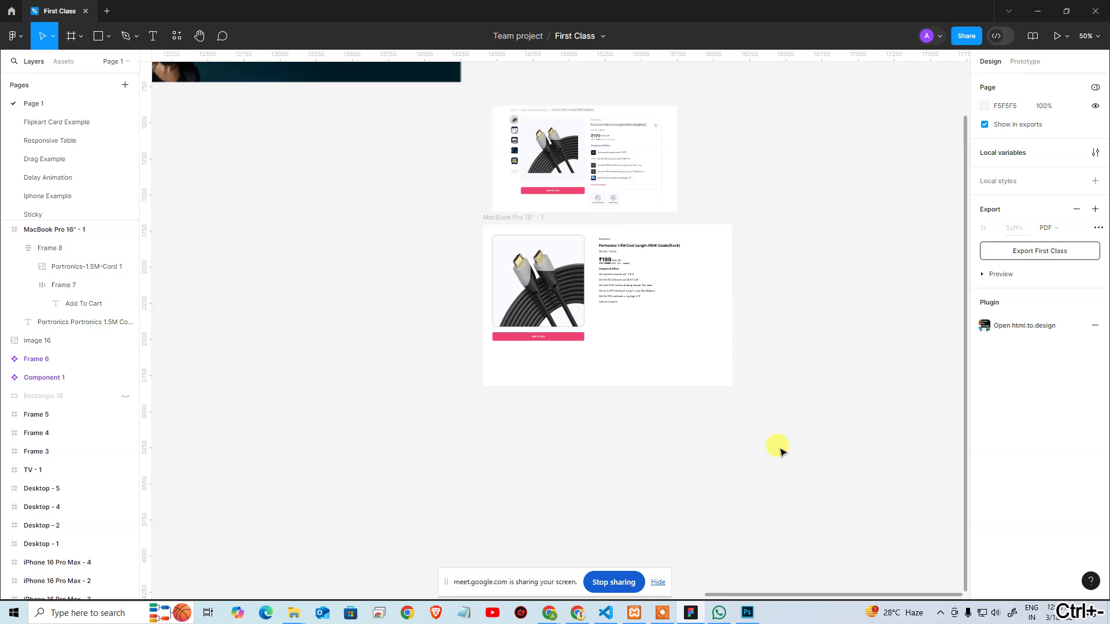
pyautogui.moveTo(678, 461); pyautogui.dragTo(656, 560)
pyautogui.keyDown('ctrl'); pyautogui.click(533, 421); pyautogui.keyUp('ctrl')
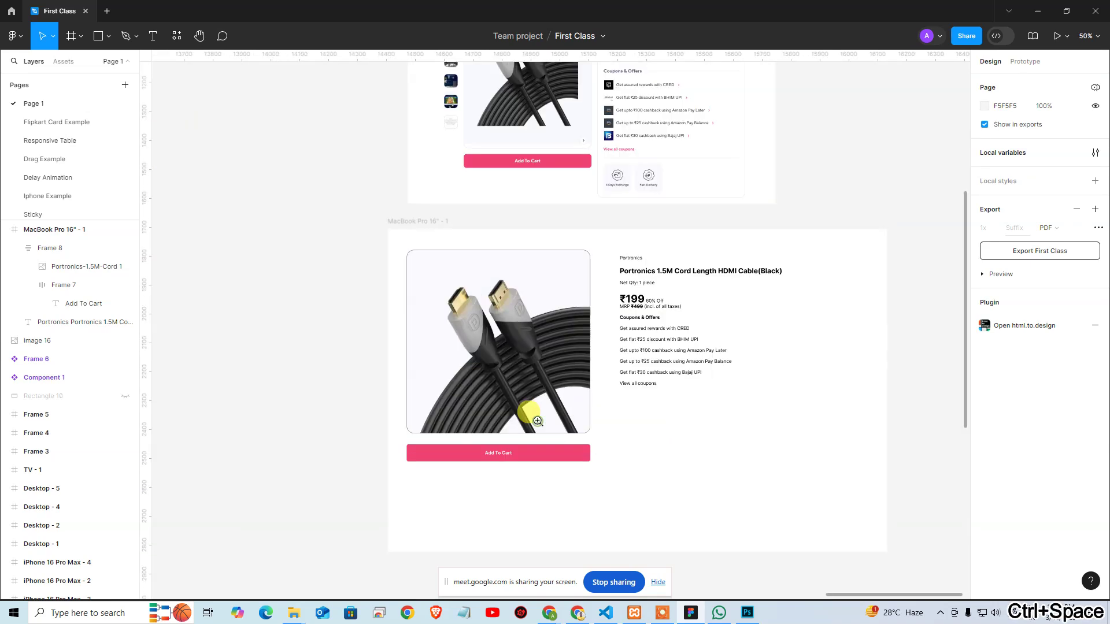
pyautogui.moveTo(567, 358); pyautogui.dragTo(622, 428)
pyautogui.click(581, 413)
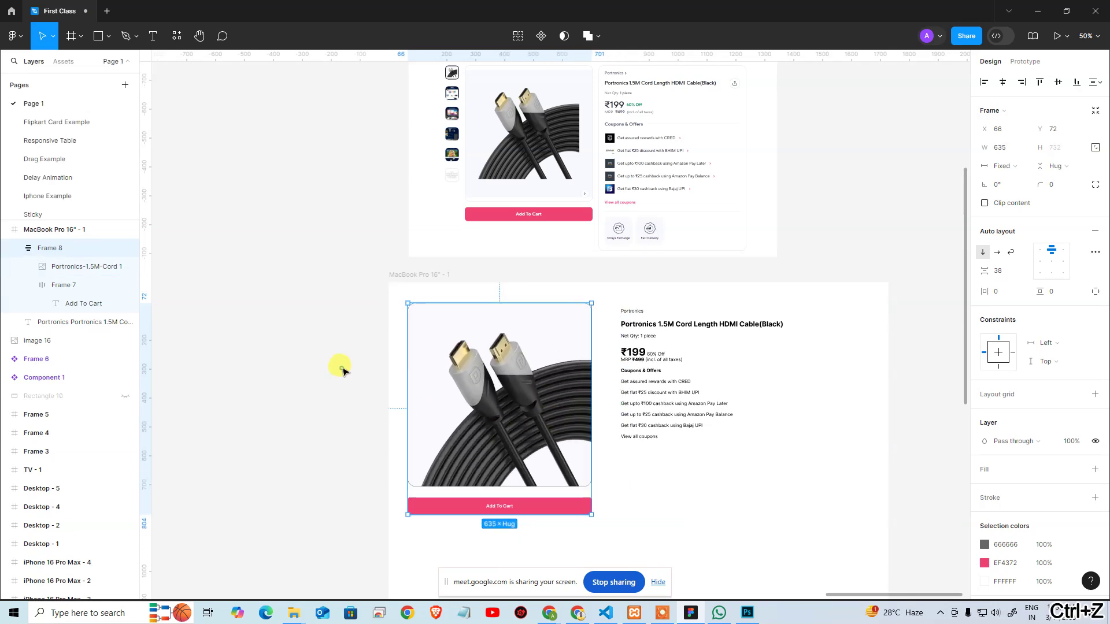
pyautogui.hotkey('ctrl', 'z')
# Set the corner radius of the HDMI cable image to 15
pyautogui.click(467, 530)
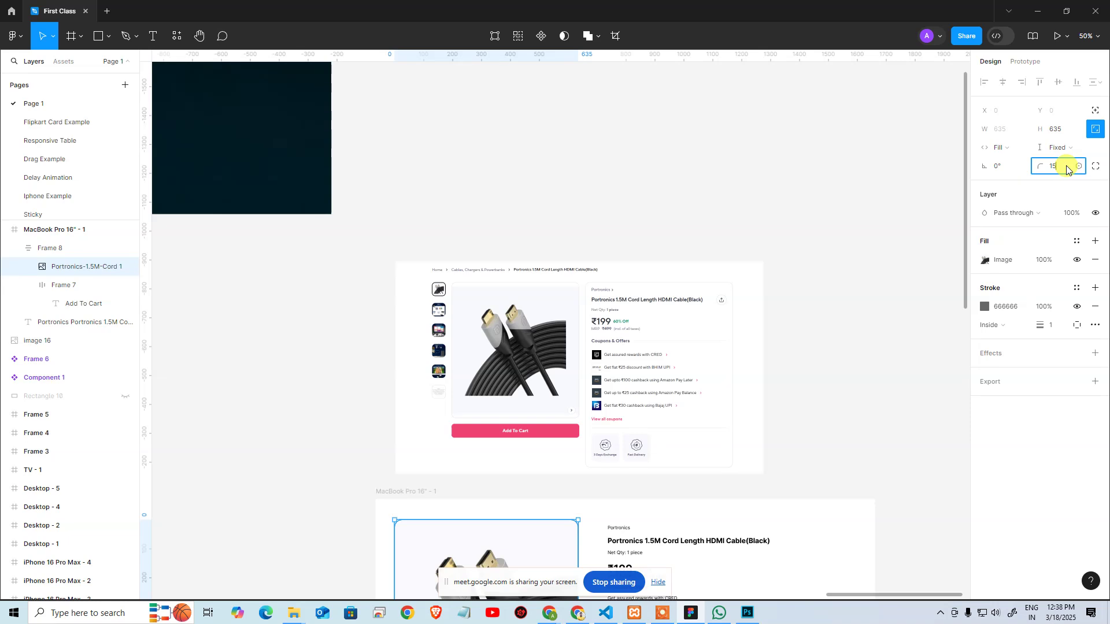
pyautogui.click(193, 470)
pyautogui.scroll(-3, 327, 355)
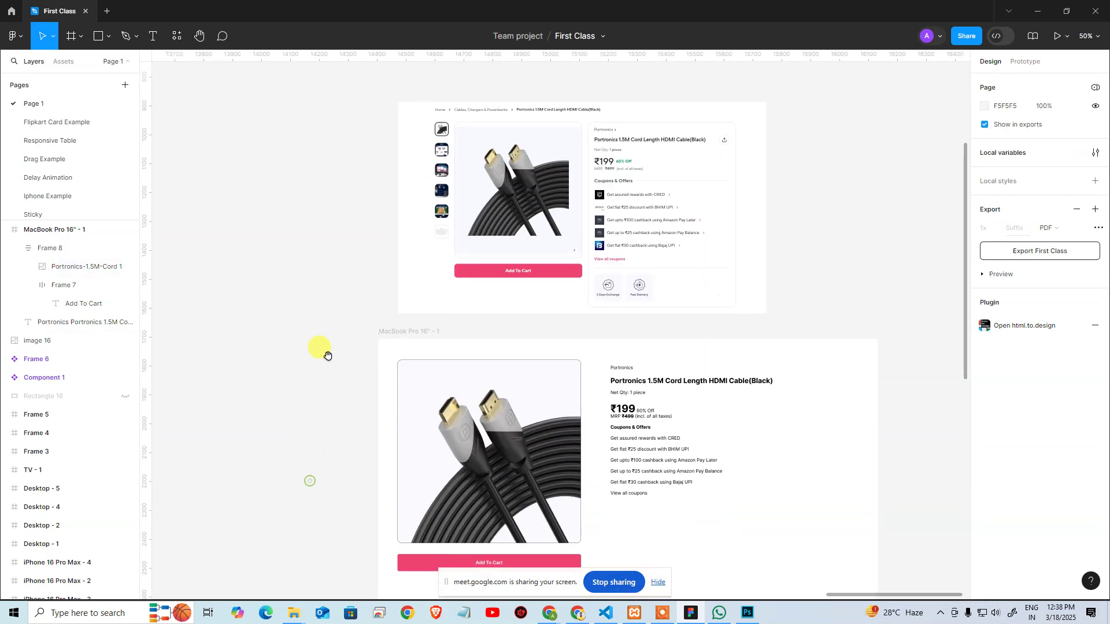
# Move the frame holding the cable image and Add To Cart button onto the product picture in the reference screenshot
pyautogui.scroll(1, 328, 355)
pyautogui.click(409, 414)
pyautogui.moveTo(413, 421); pyautogui.dragTo(527, 611)
pyautogui.hotkey('ctrl', 'space')
pyautogui.hotkey('ctrl', '+')
pyautogui.moveTo(482, 495)
pyautogui.mouseDown()
pyautogui.moveTo(500, 463)
pyautogui.moveTo(483, 471)
pyautogui.moveTo(494, 480)
pyautogui.mouseUp()
# Nudge the frame left and up to X 14668, Y 958 to align it with the reference picture's top-left corner
pyautogui.press('Left')
pyautogui.press('Left')
pyautogui.press('Left')
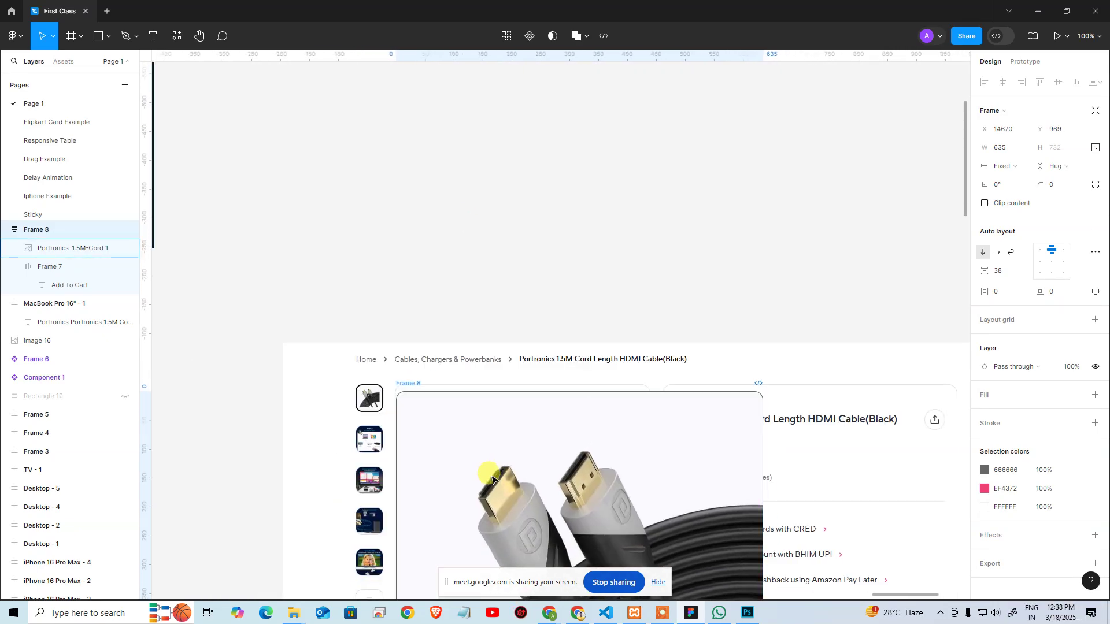
pyautogui.press('Up')
pyautogui.press('Up')
pyautogui.press('Up')
pyautogui.press('Up')
pyautogui.press('Up')
pyautogui.press('Up')
pyautogui.press('Up')
pyautogui.press('Up')
pyautogui.press('Up')
pyautogui.press('Up')
pyautogui.press('Up')
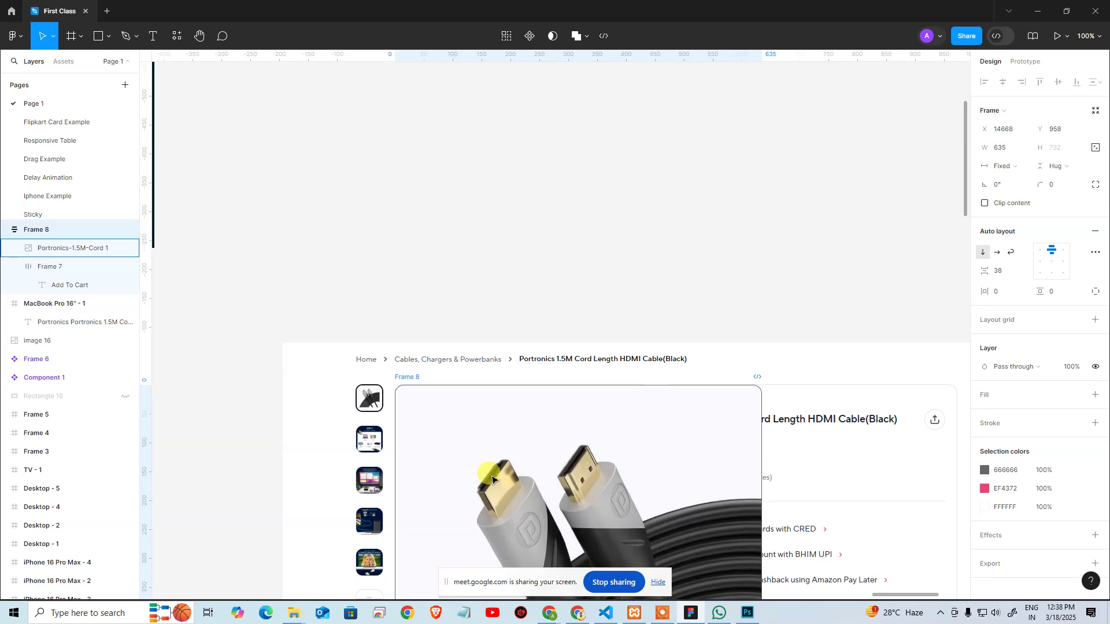
pyautogui.press('Down')
pyautogui.press('Up')
# Resize the frame to 443 × 579, matching the width of the reference's picture and button
pyautogui.scroll(-8, 414, 291)
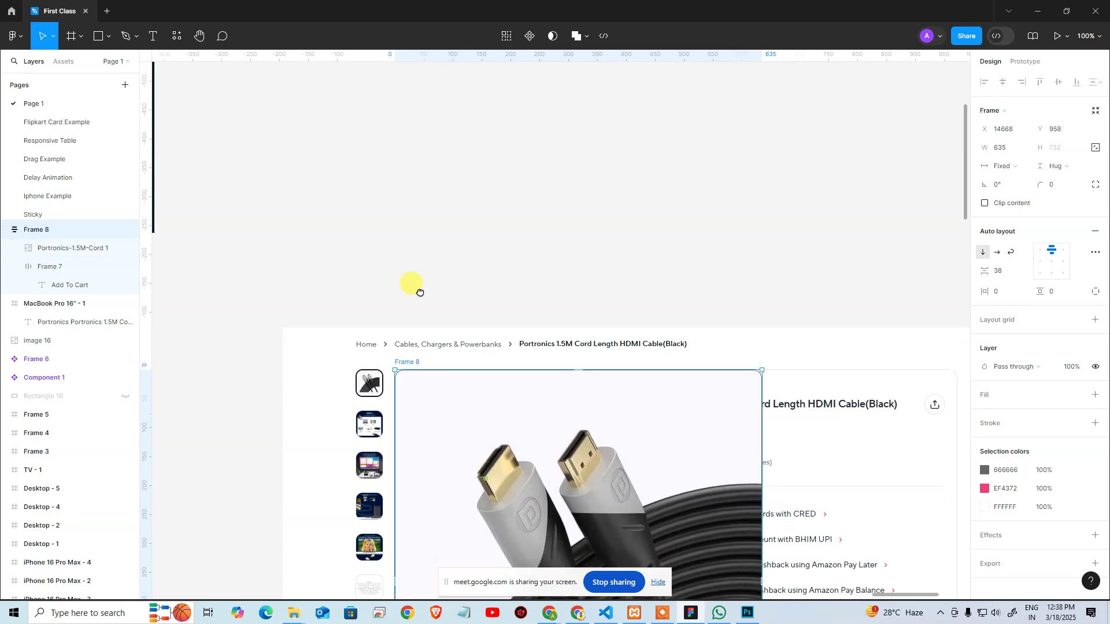
pyautogui.hscroll(3, 442, 235)
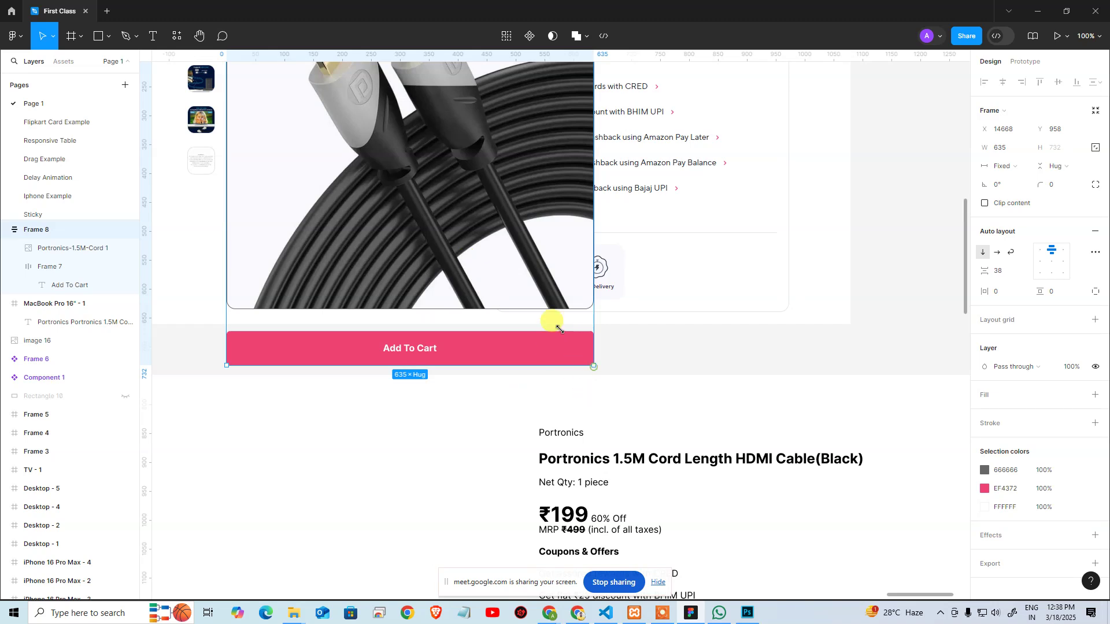
pyautogui.moveTo(559, 330); pyautogui.dragTo(479, 277)
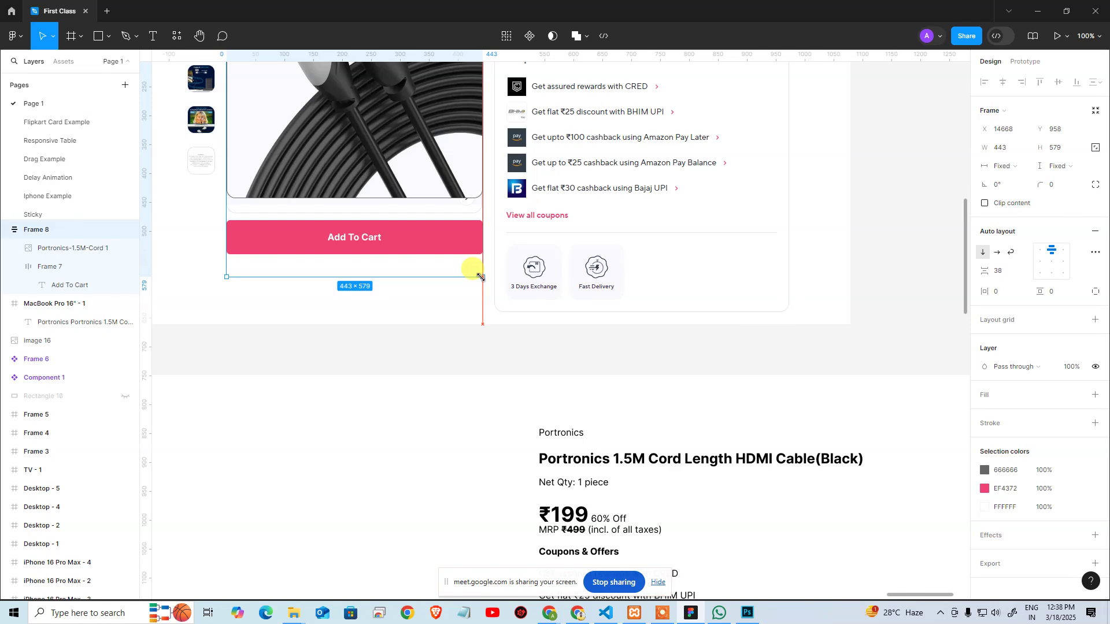
pyautogui.click(485, 369)
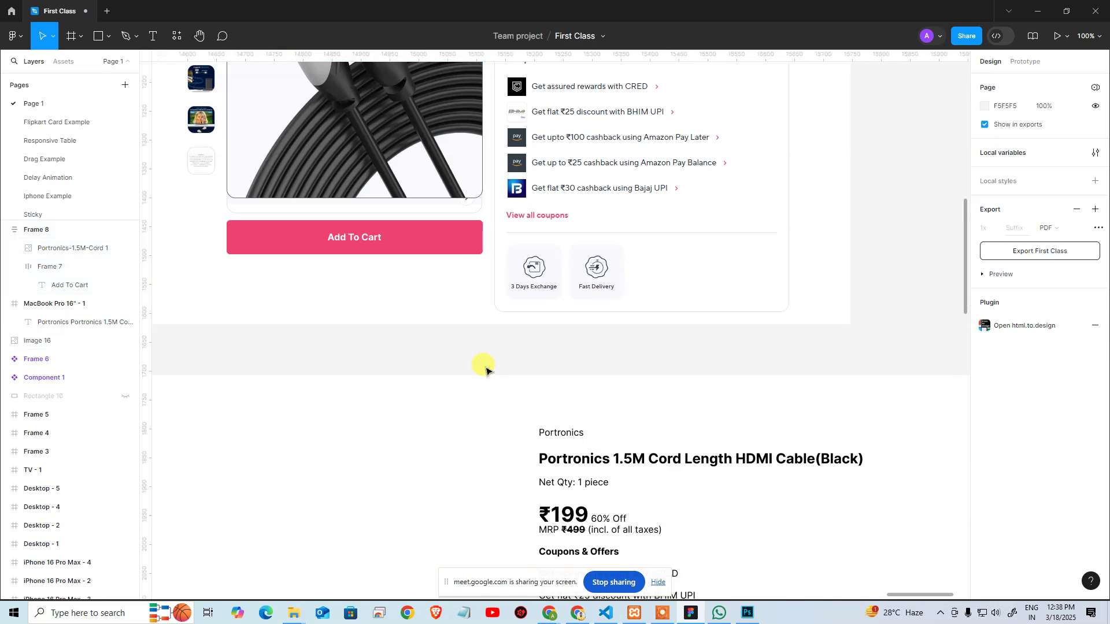
pyautogui.scroll(4, 449, 203)
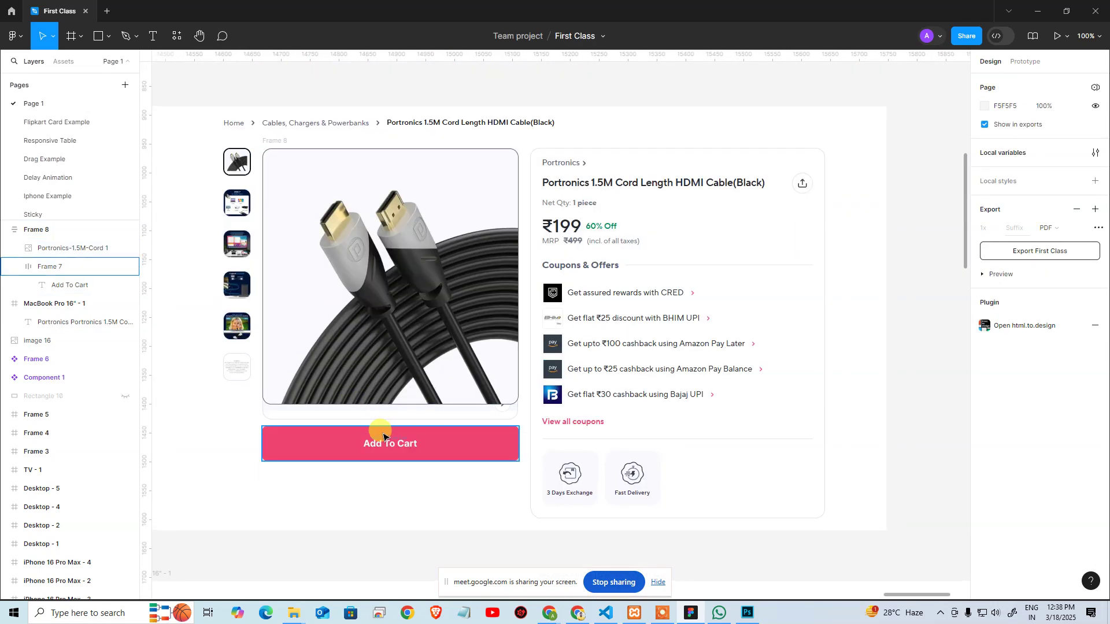
# Set the vertical gap between the cable image and the Add To Cart button to 28
pyautogui.click(384, 409)
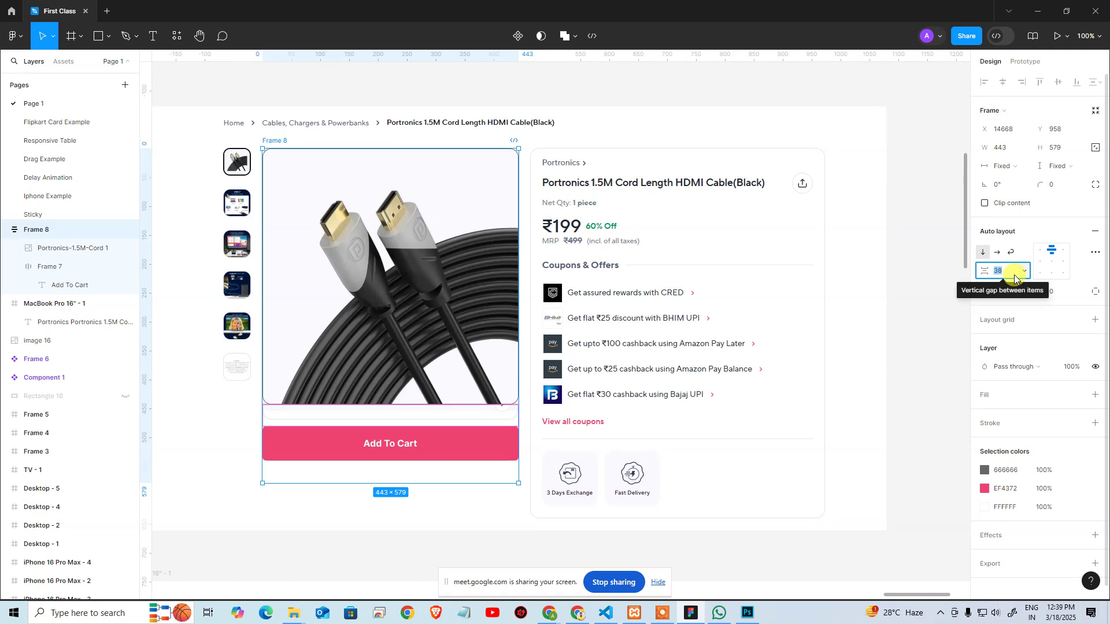
pyautogui.press('Left')
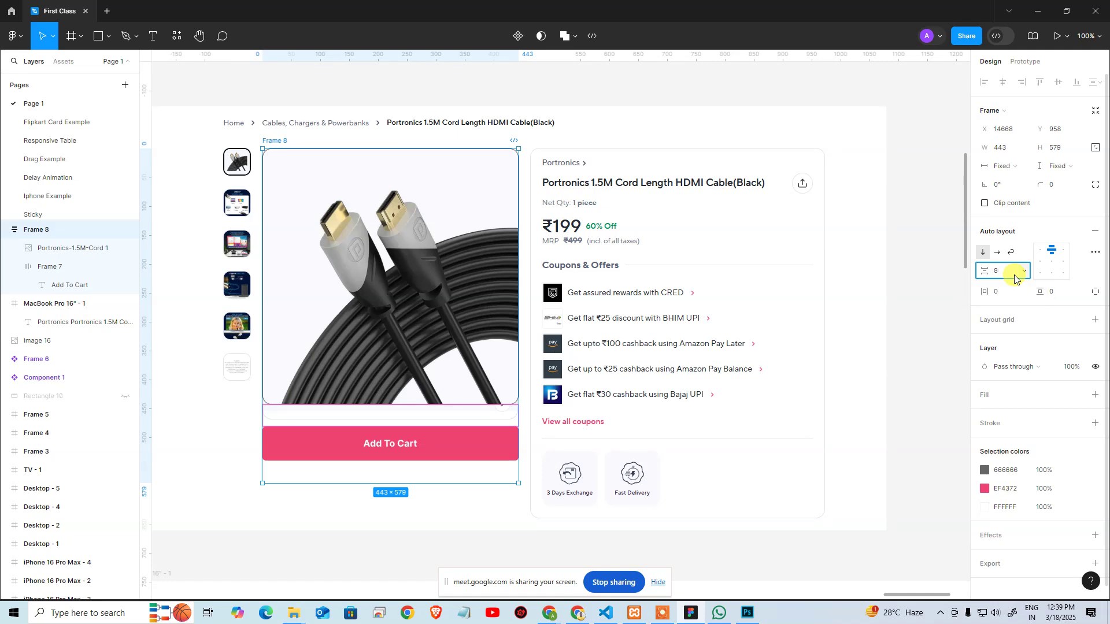
pyautogui.write('2')
pyautogui.press('Return')
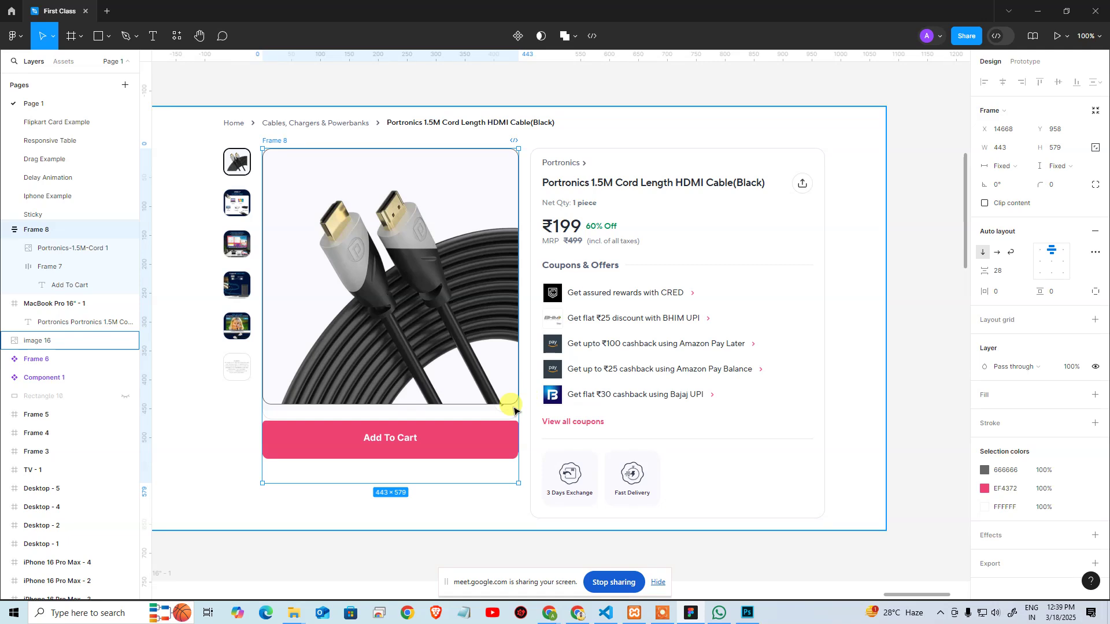
# Set the Add To Cart button's vertical padding to 15
pyautogui.click(462, 440)
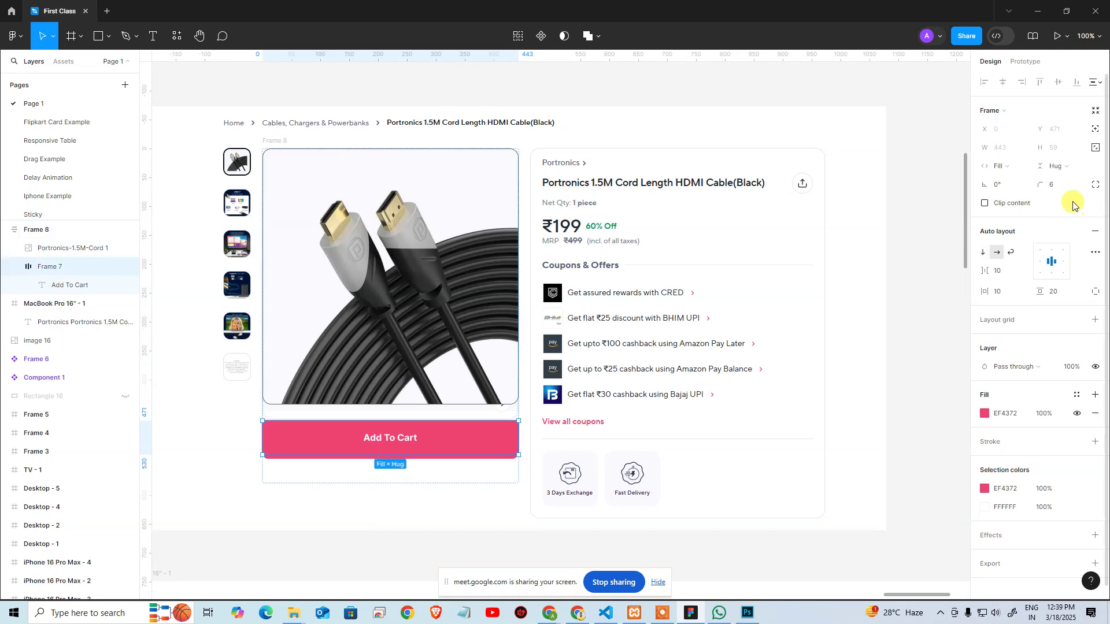
pyautogui.click(1061, 294)
pyautogui.write('15')
pyautogui.press('Return')
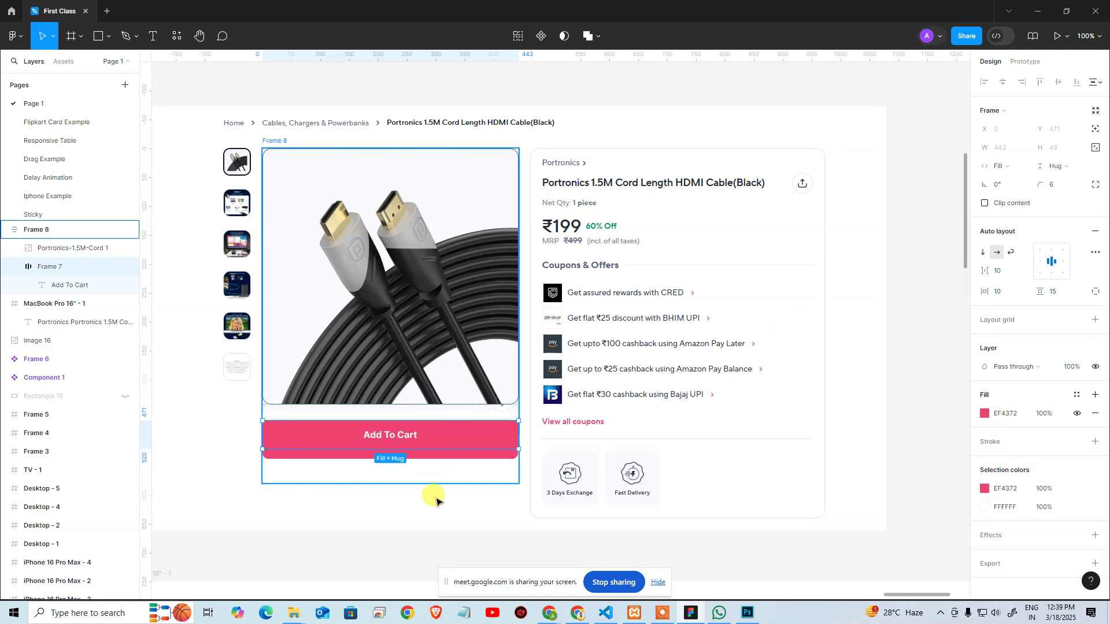
pyautogui.click(433, 392)
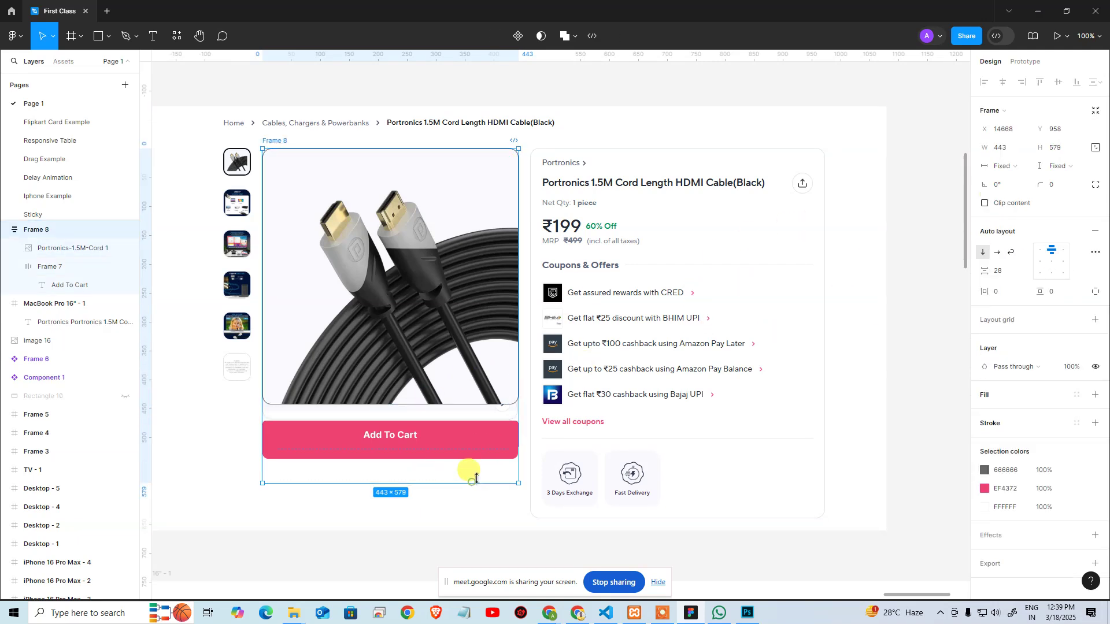
pyautogui.click(478, 488)
pyautogui.click(466, 426)
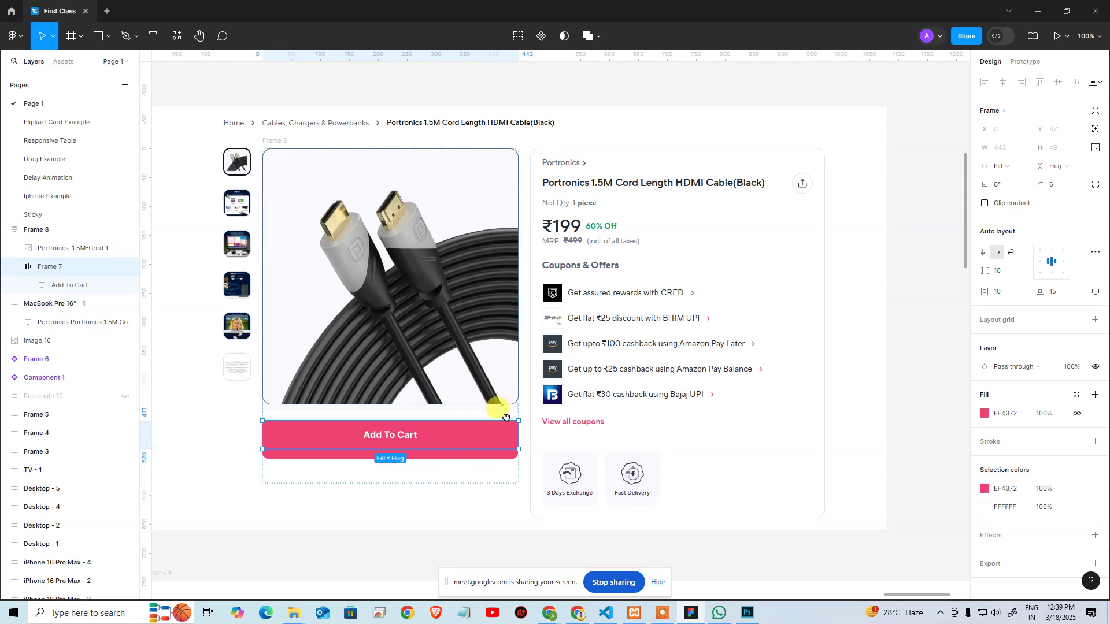
pyautogui.scroll(-3, 520, 342)
pyautogui.moveTo(545, 272); pyautogui.dragTo(513, 301)
pyautogui.hotkey('ctrl', 'z')
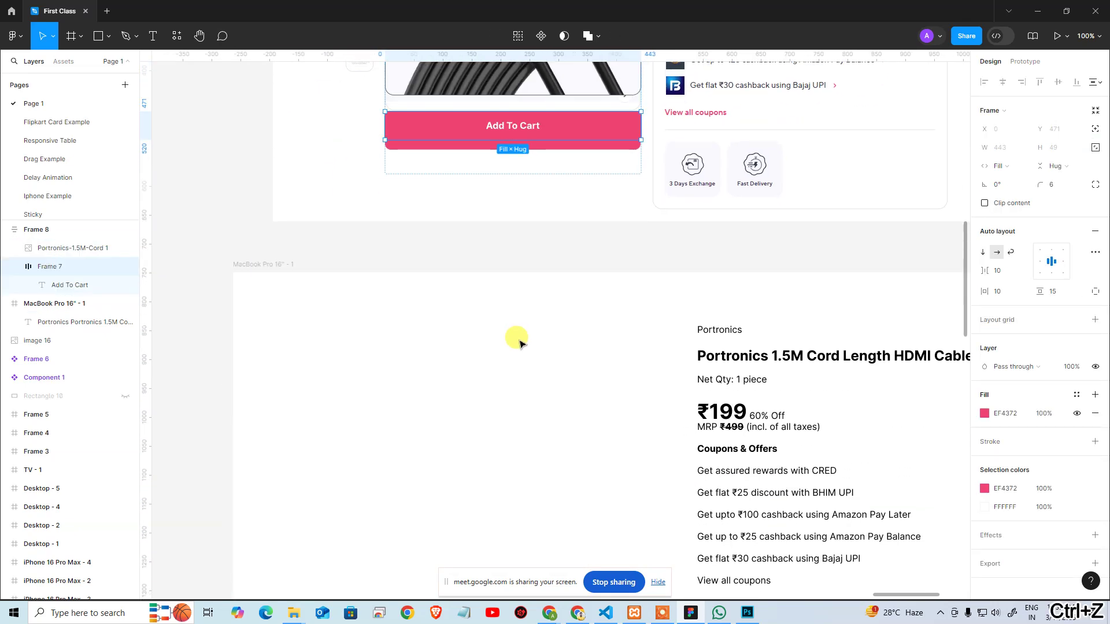
# Move the whole image-and-button frame back into the MacBook Pro 16" - 1 frame beside the product text, at about X 179, Y 105
pyautogui.hotkey('ctrl', '-')
pyautogui.hotkey('shift', 'Tab')
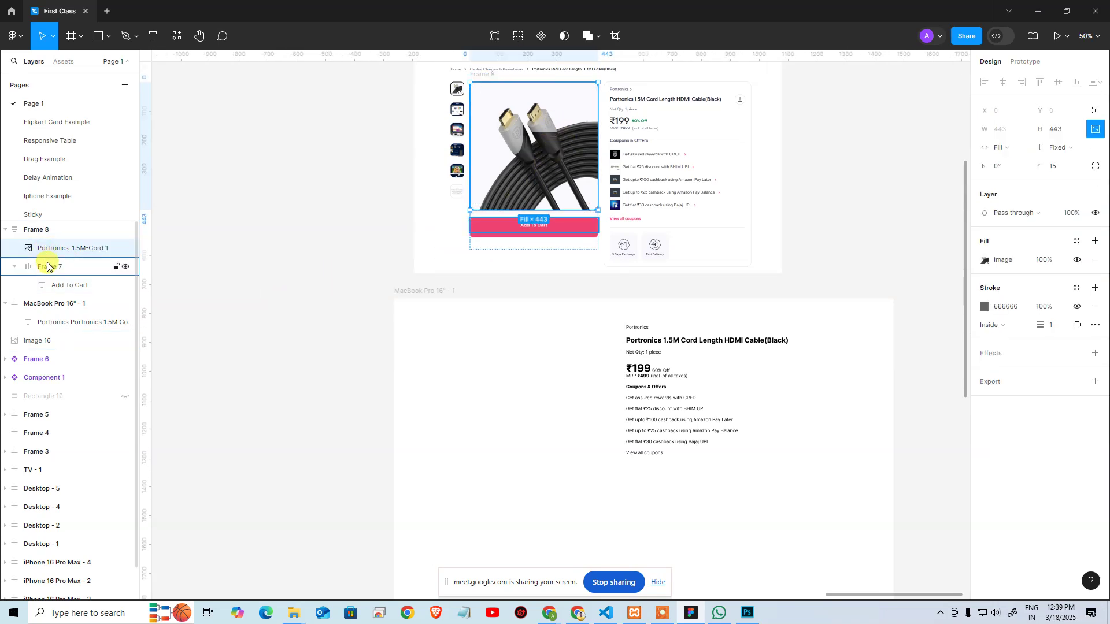
pyautogui.click(44, 230)
pyautogui.moveTo(527, 186); pyautogui.dragTo(509, 452)
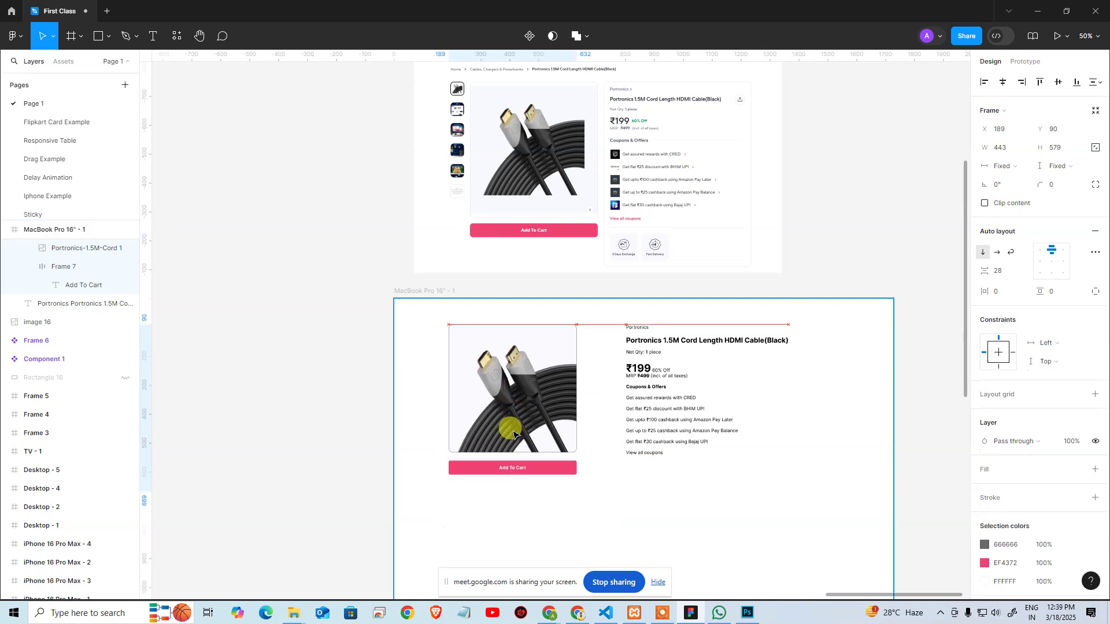
pyautogui.click(344, 467)
pyautogui.hotkey('ctrl', '+')
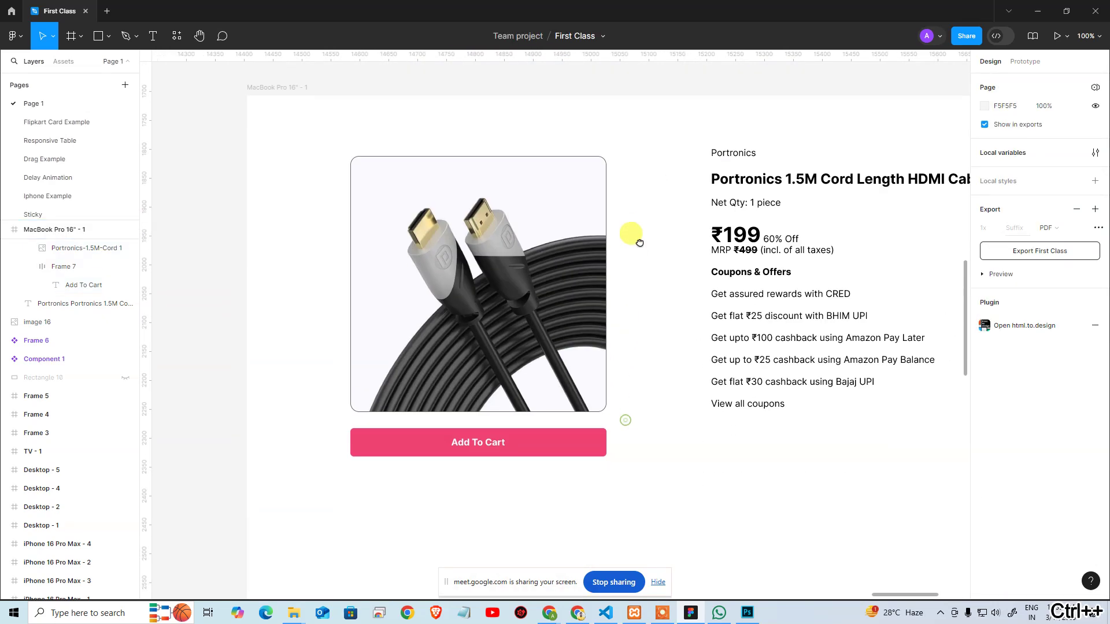
# Compare the image frame and product details text with the layout of the reference screenshot
pyautogui.click(598, 405)
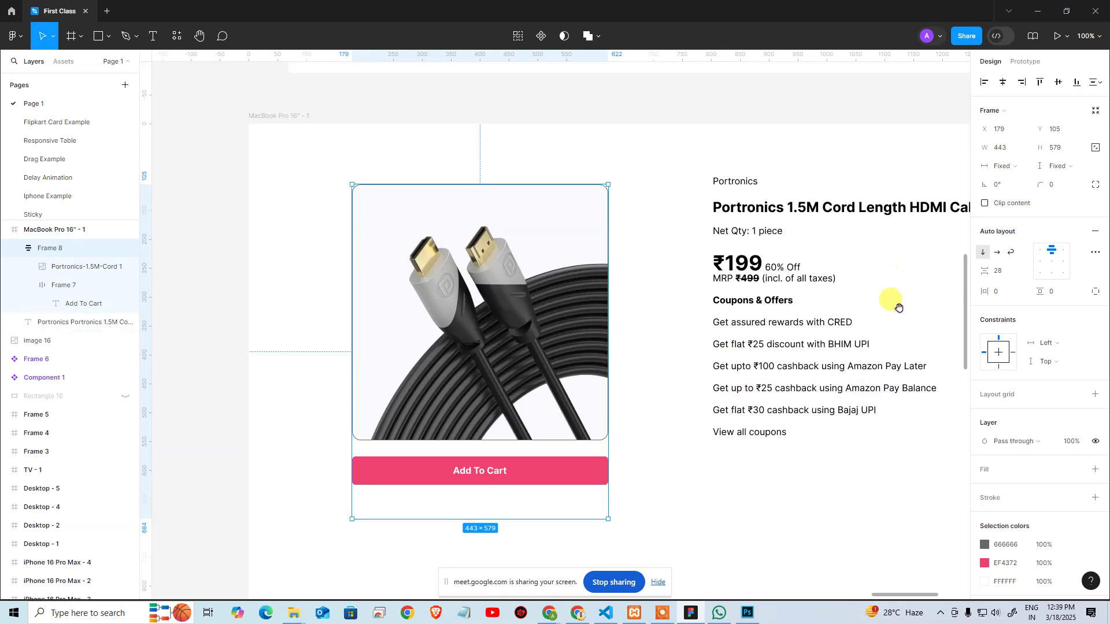
pyautogui.moveTo(902, 295); pyautogui.dragTo(689, 313)
pyautogui.click(720, 371)
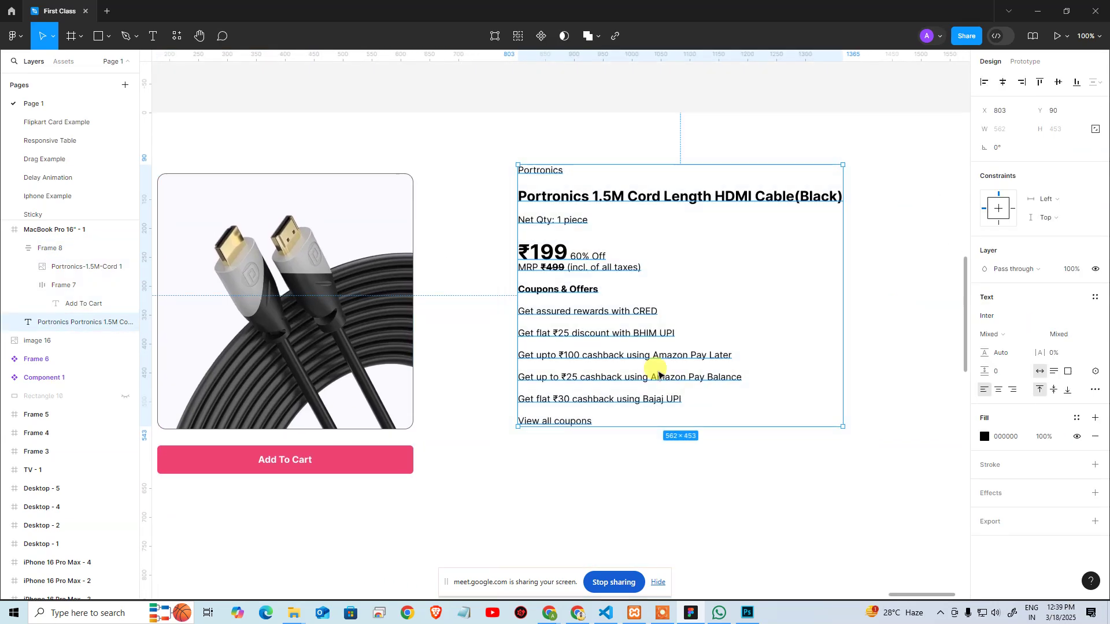
pyautogui.click(502, 284)
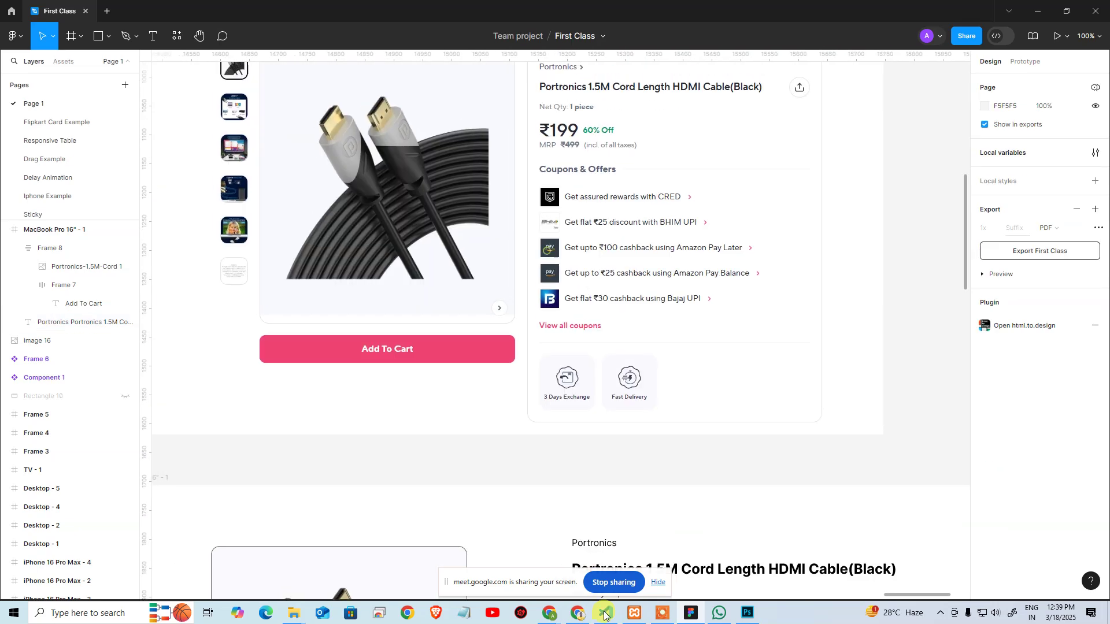
pyautogui.scroll(6, 541, 255)
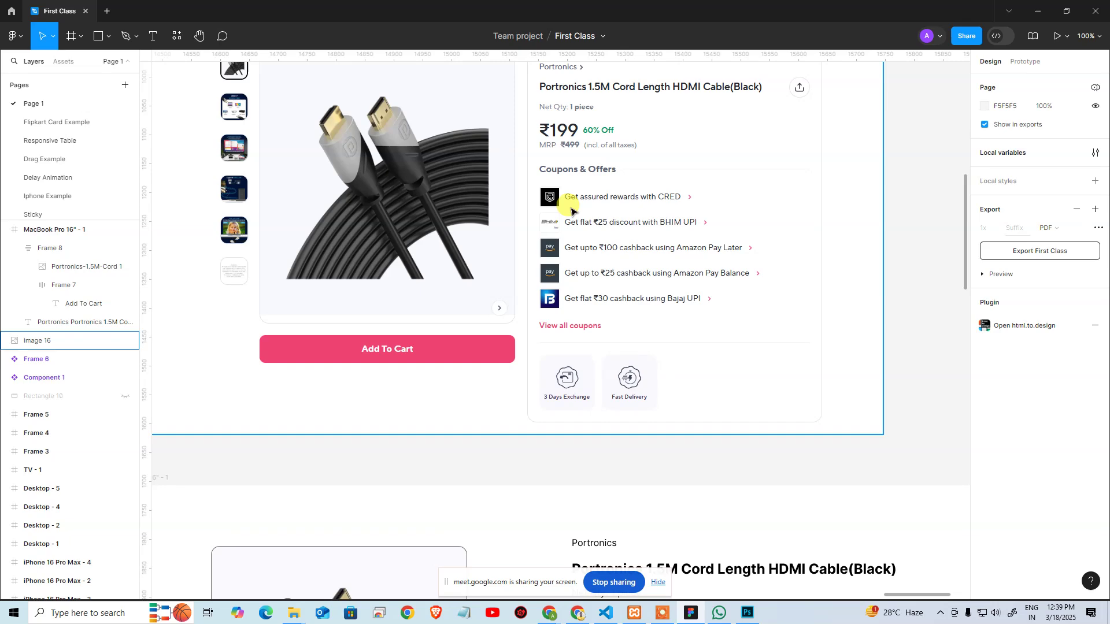
pyautogui.scroll(-5, 696, 399)
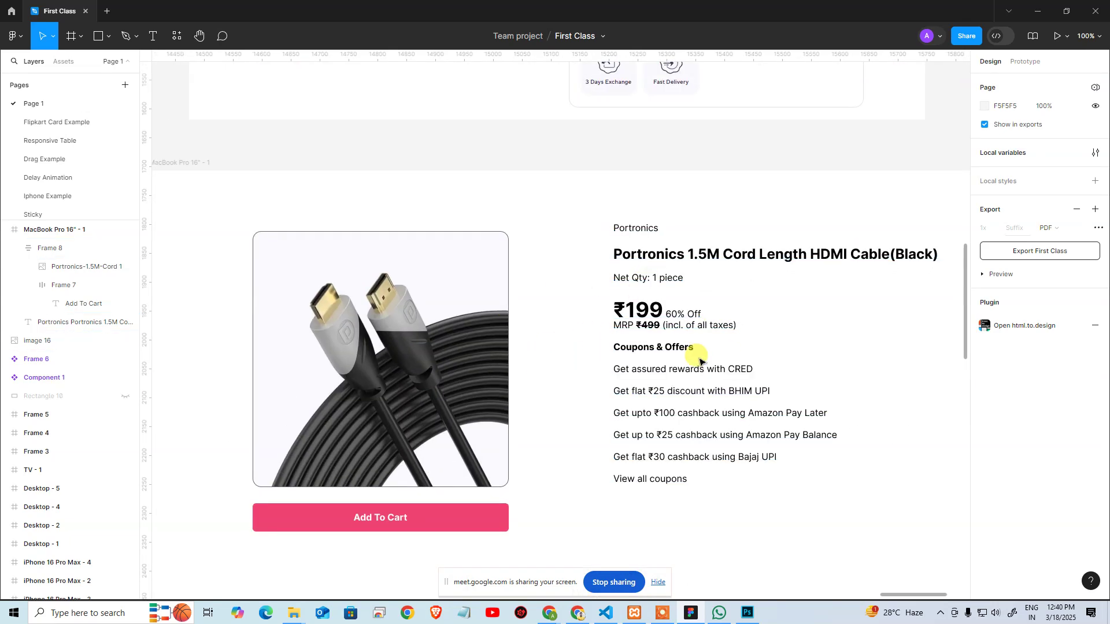
# Wrap the product details text in its own auto layout frame
pyautogui.scroll(-2, 630, 438)
pyautogui.hscroll(-2, 669, 312)
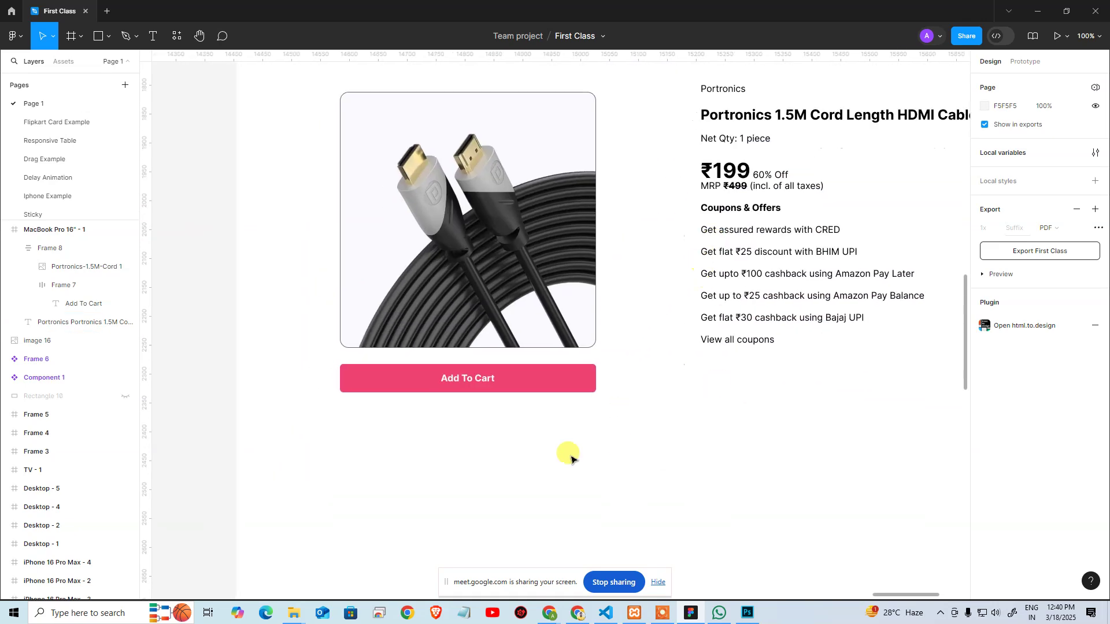
pyautogui.moveTo(797, 234); pyautogui.dragTo(629, 408)
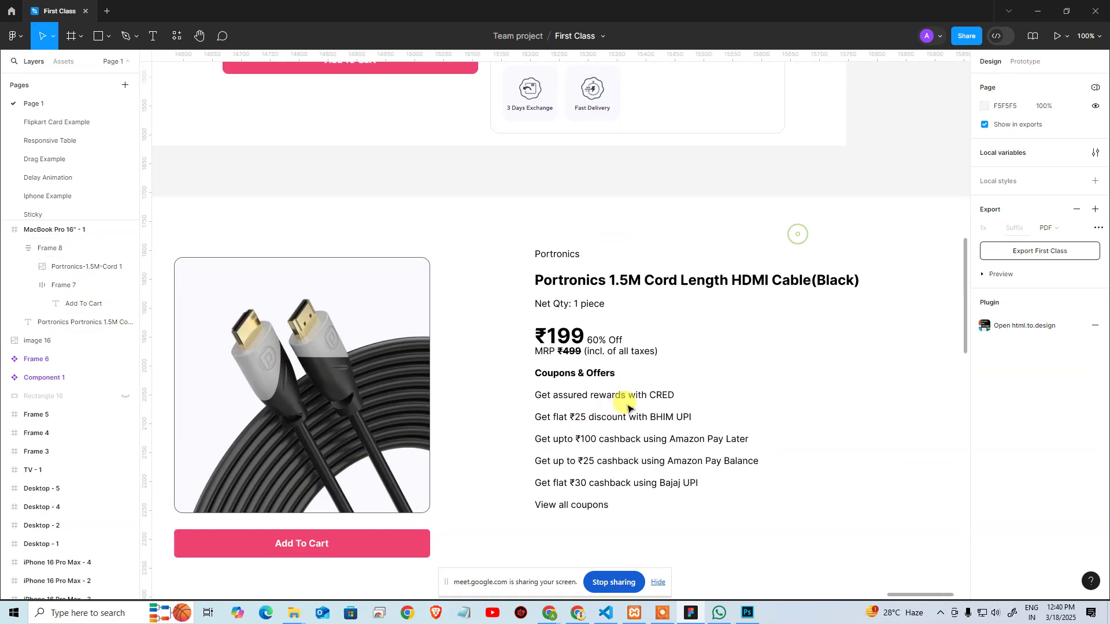
pyautogui.click(616, 372)
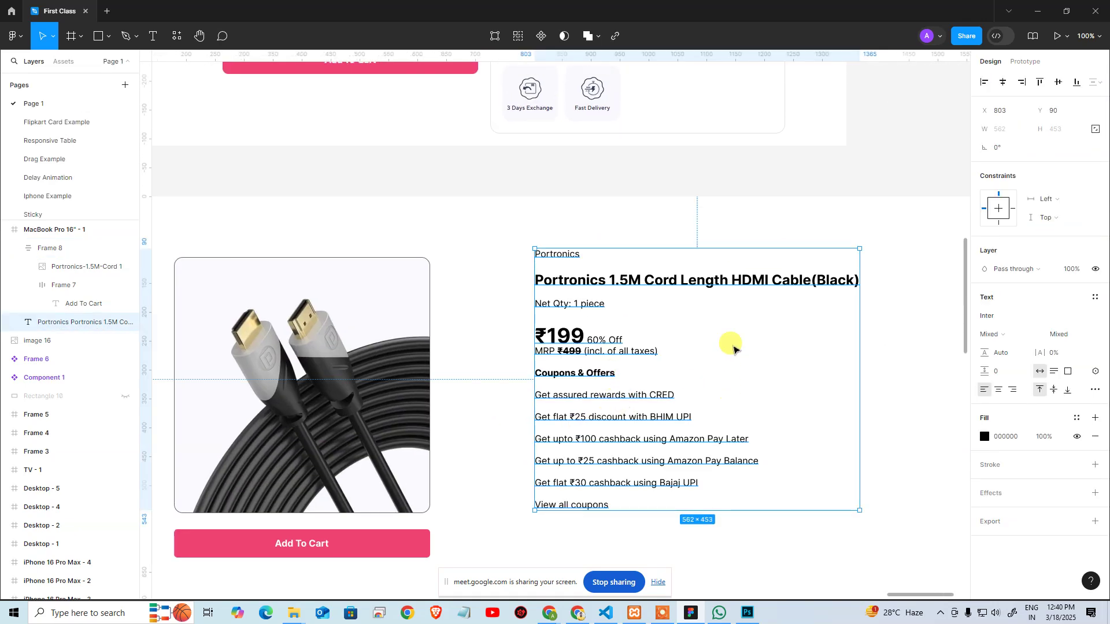
pyautogui.hotkey('shift', 'a')
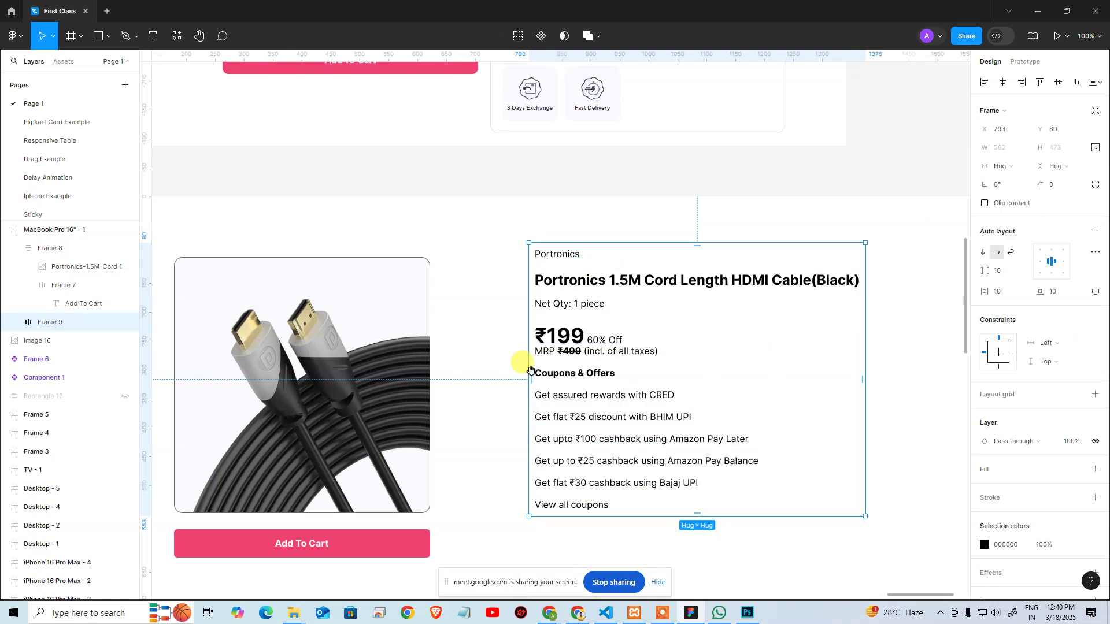
# Align the product text frame's top edge with the top of the image-and-button frame
pyautogui.hotkey('ctrl', '-')
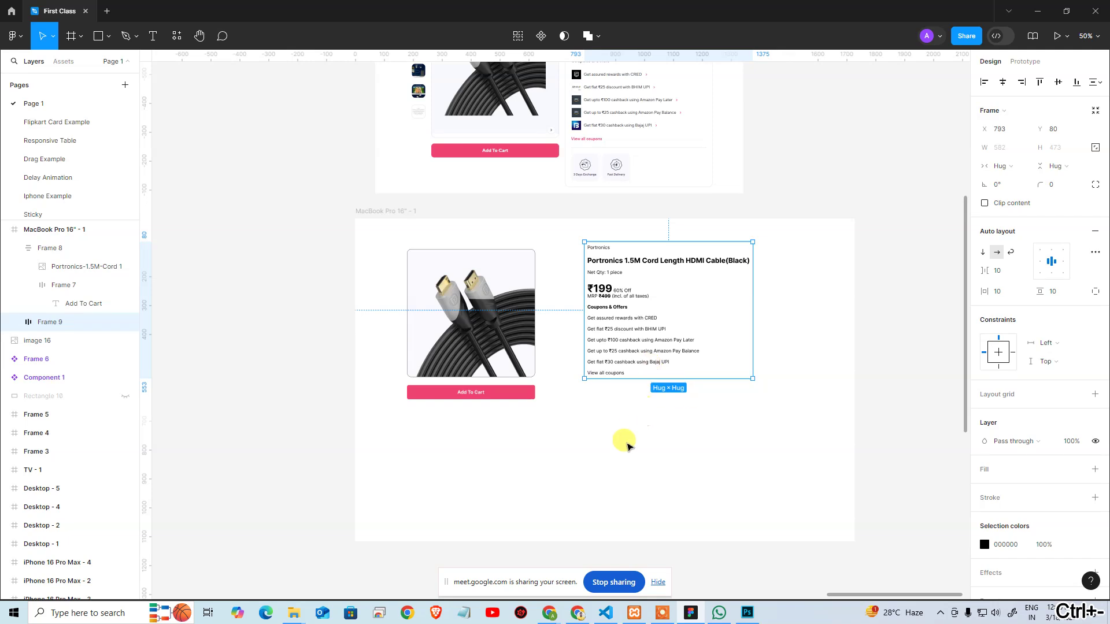
pyautogui.scroll(2, 610, 496)
pyautogui.keyDown('shift'); pyautogui.click(485, 389); pyautogui.keyUp('shift')
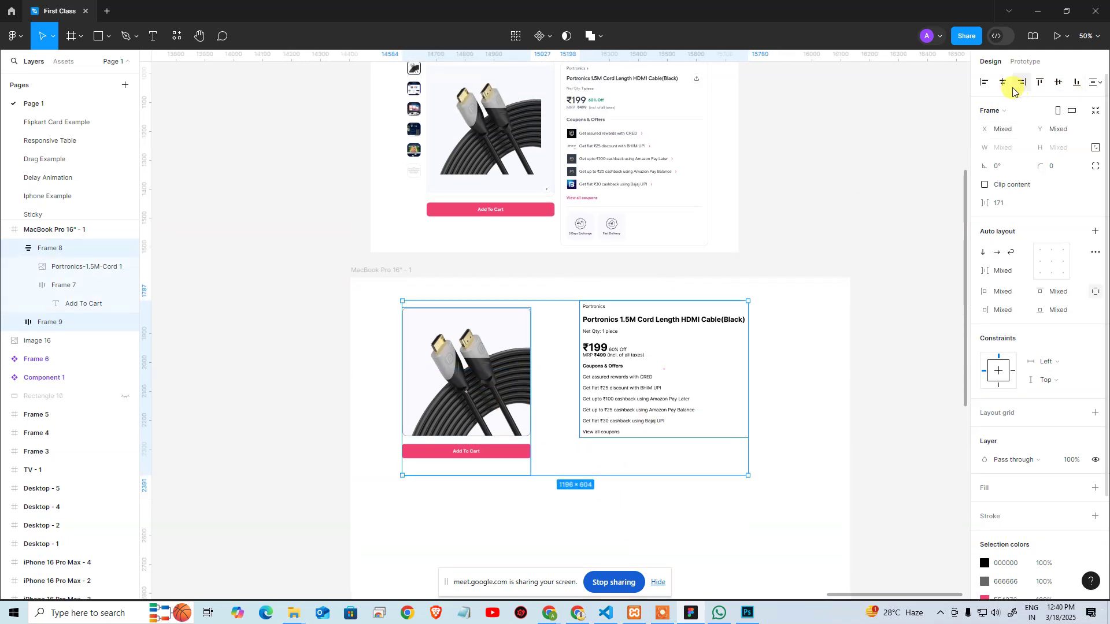
pyautogui.click(1076, 84)
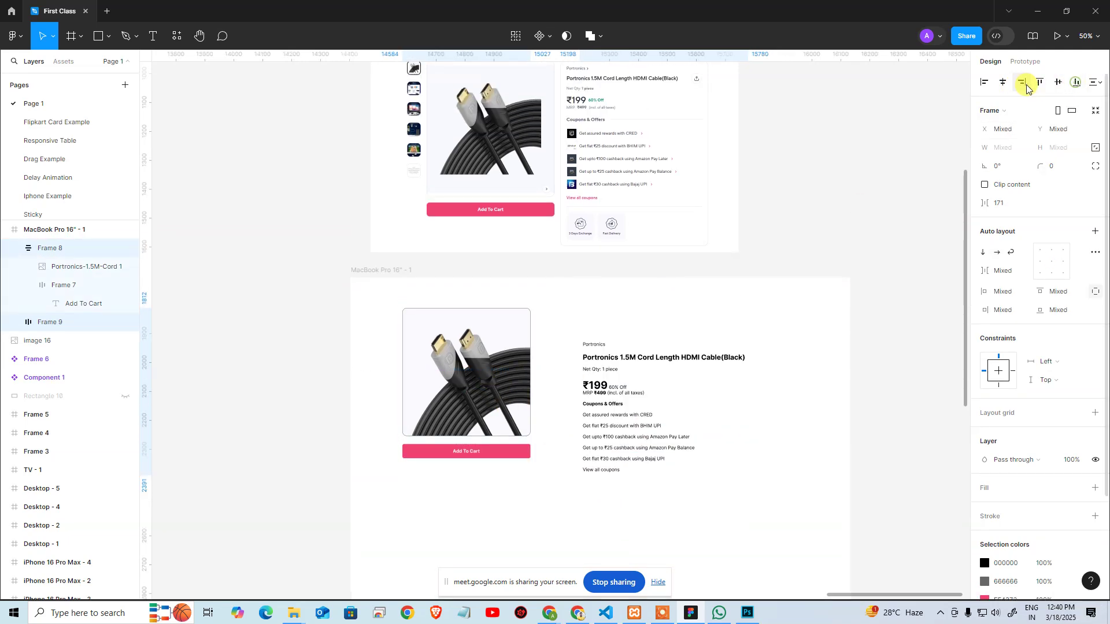
pyautogui.click(1039, 81)
pyautogui.click(790, 485)
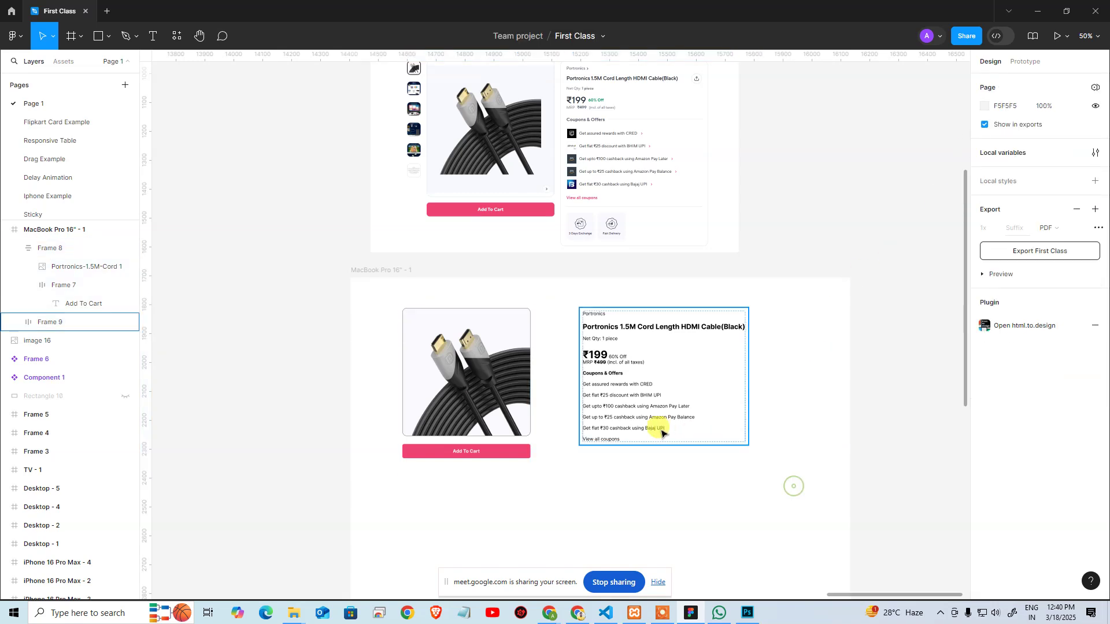
# Move the product text frame closer to the cable image, at X 675, Y 105
pyautogui.click(746, 403)
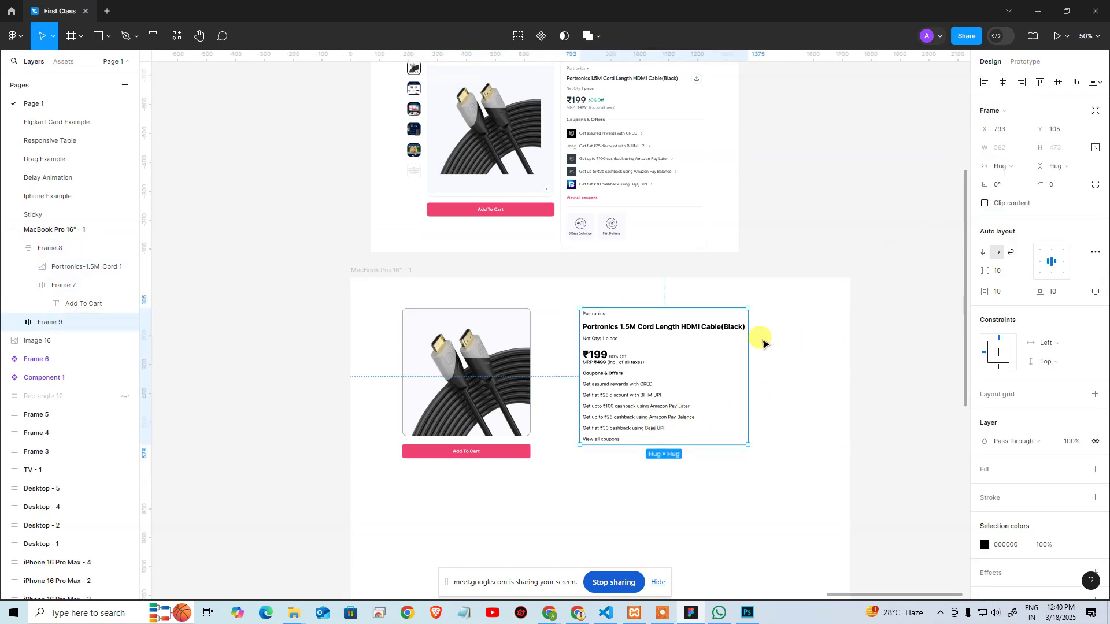
pyautogui.moveTo(612, 416); pyautogui.dragTo(778, 380)
pyautogui.click(618, 505)
pyautogui.click(792, 386)
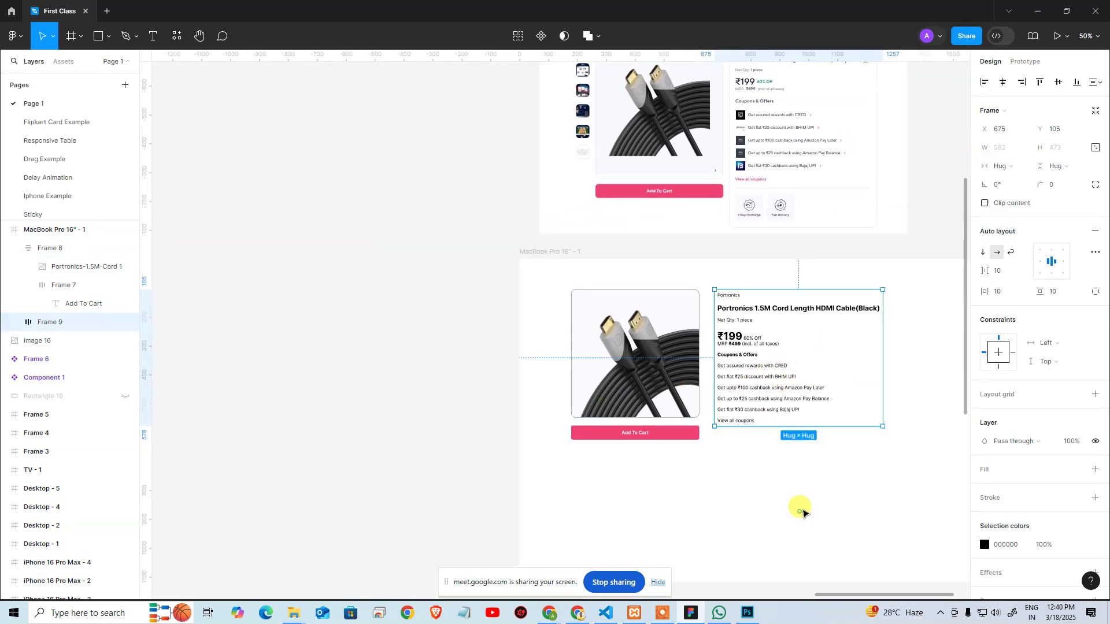
pyautogui.click(799, 509)
pyautogui.hscroll(3, 688, 466)
pyautogui.scroll(-2, 636, 376)
# Add a white FFFFFF fill to the product text frame
pyautogui.click(609, 310)
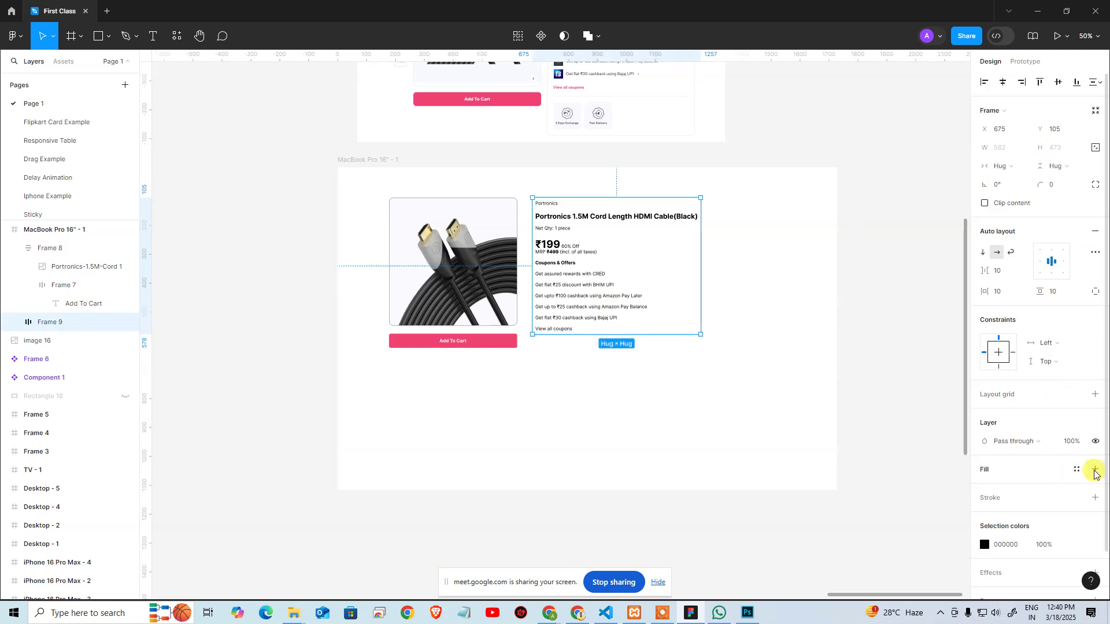
pyautogui.click(681, 376)
pyautogui.scroll(2, 653, 427)
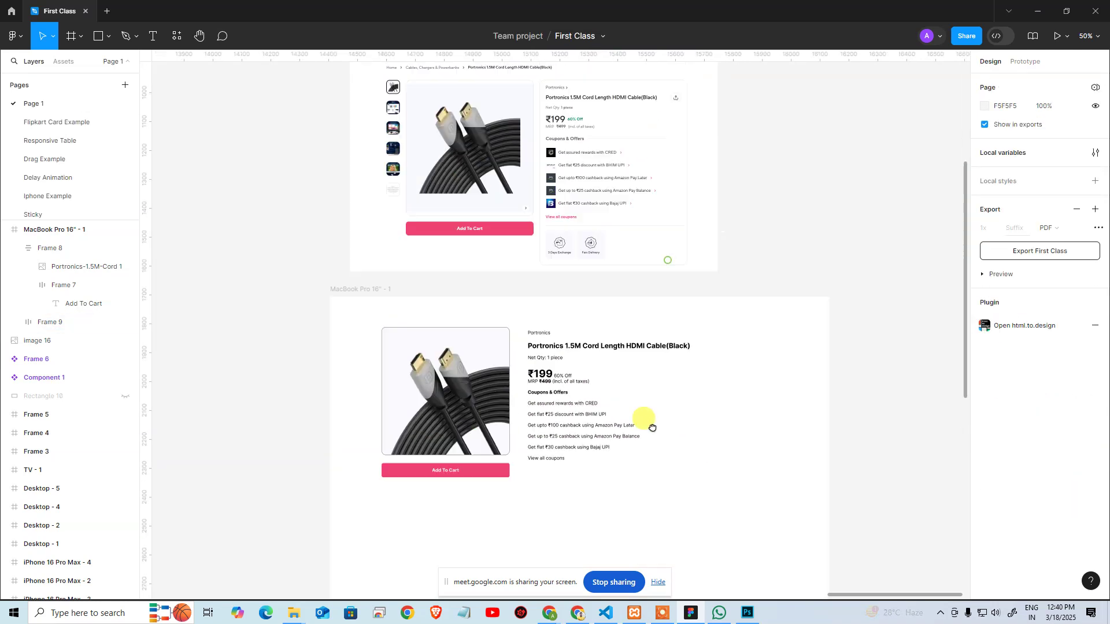
pyautogui.scroll(1, 652, 428)
# Add a 1-wide inside stroke to the product text frame and set its corner radius to 15
pyautogui.click(635, 441)
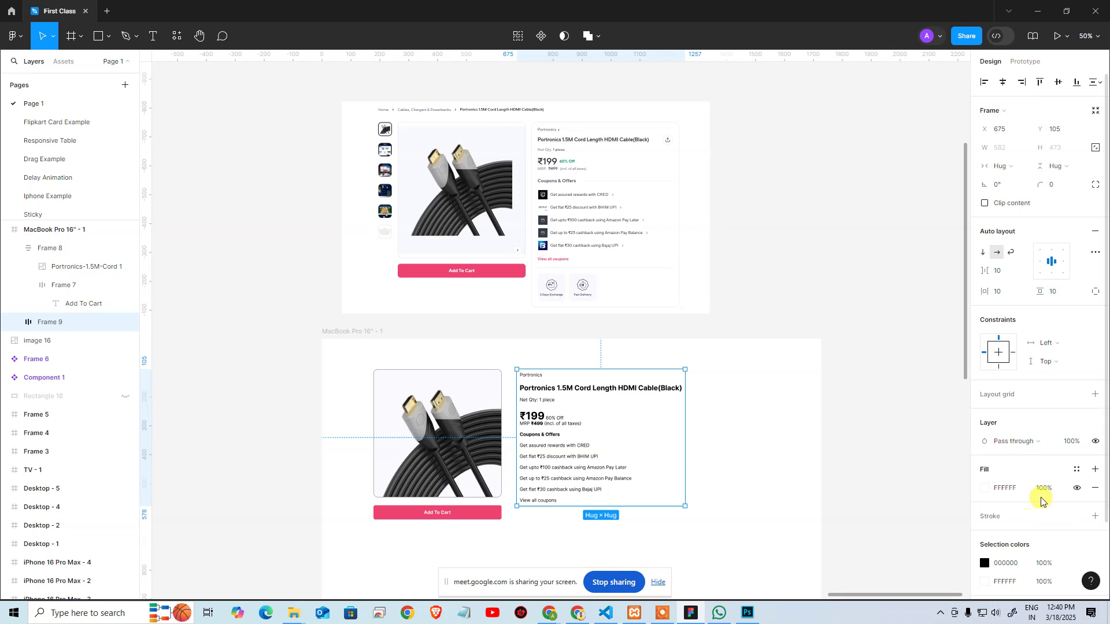
pyautogui.click(1095, 517)
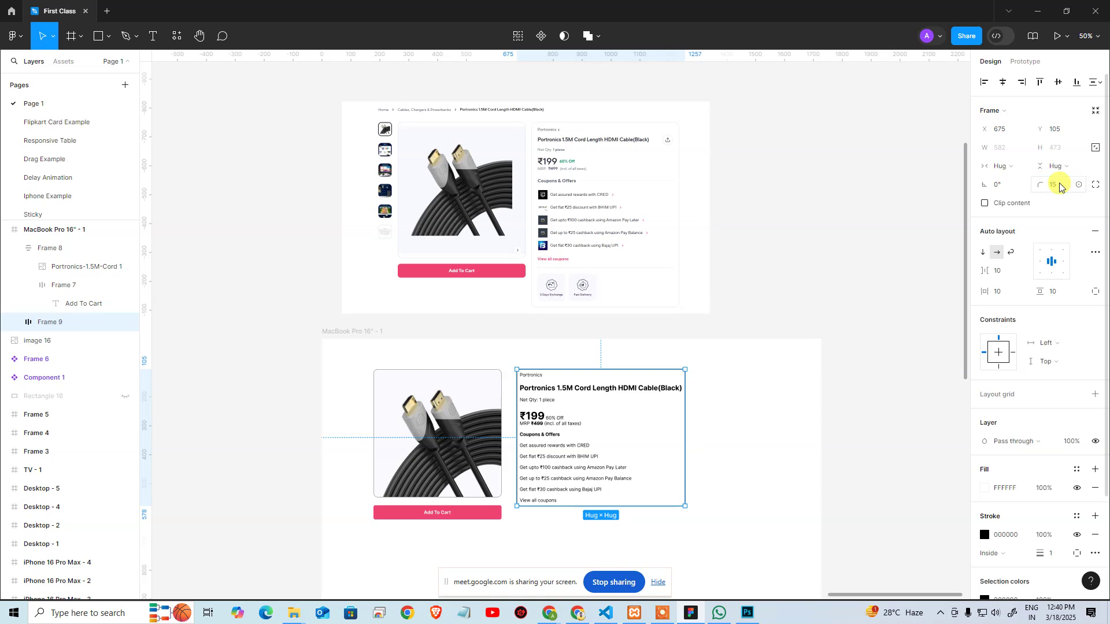
pyautogui.click(757, 419)
pyautogui.scroll(-2, 780, 382)
pyautogui.hscroll(-2, 781, 382)
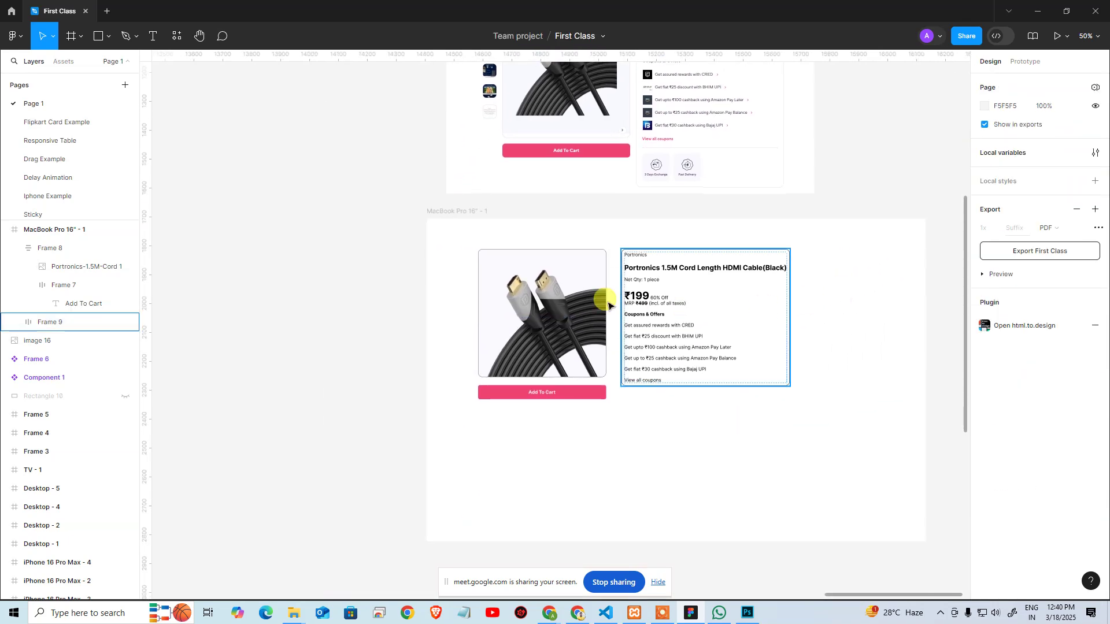
# Set the product text frame's stroke color to 666666
pyautogui.click(763, 346)
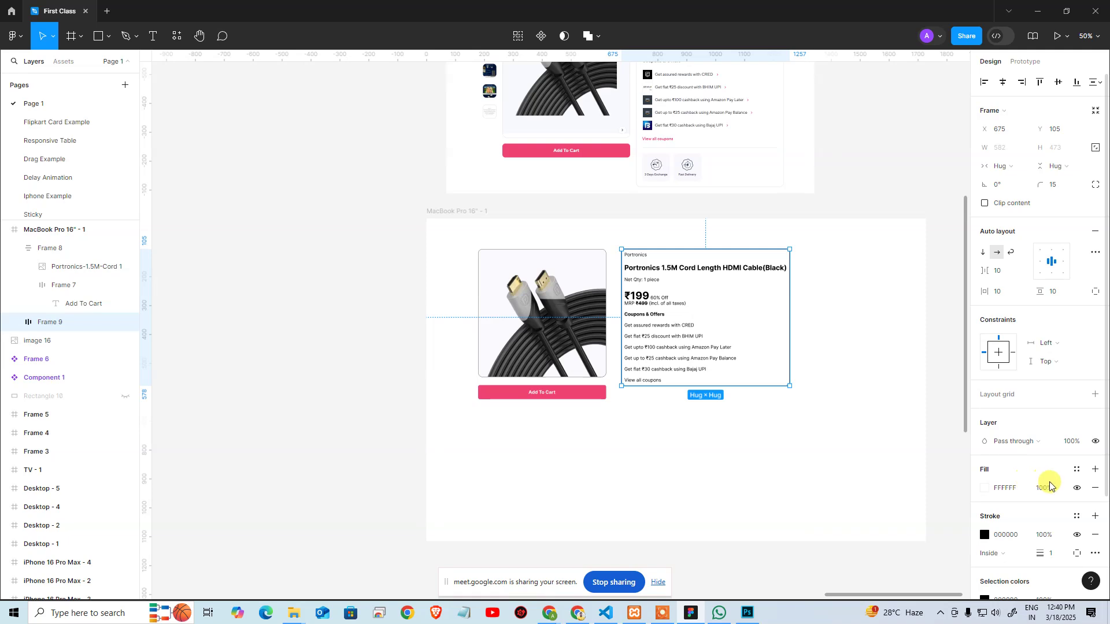
pyautogui.click(1016, 537)
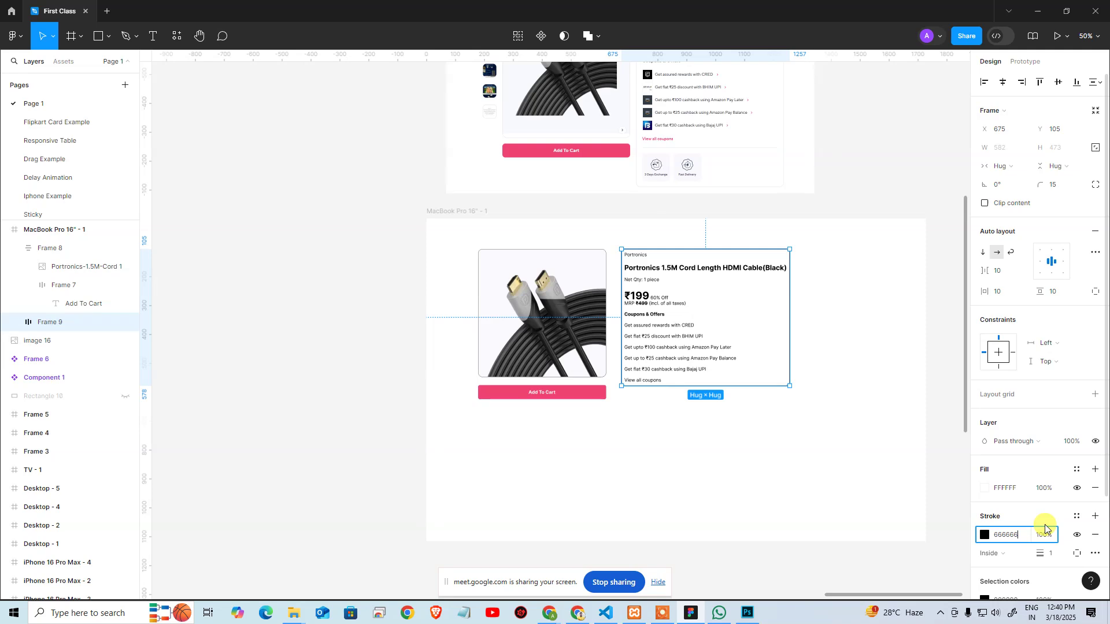
pyautogui.click(688, 468)
pyautogui.scroll(1, 519, 341)
pyautogui.hscroll(2, 519, 341)
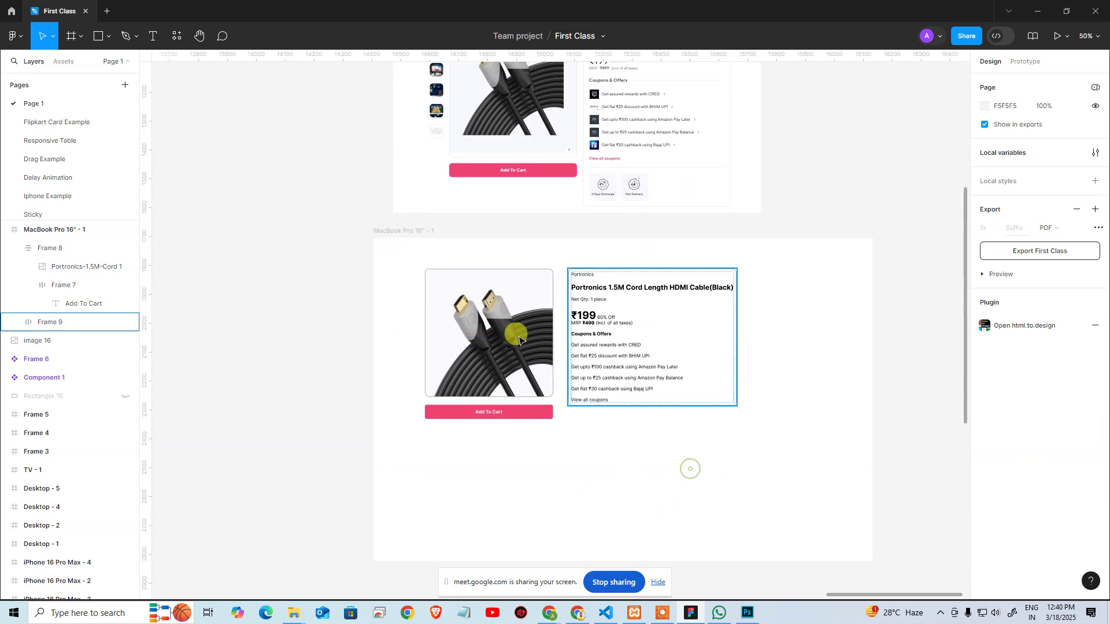
# Combine the image-and-button frame and product text frame in one auto layout, centered horizontally in the MacBook Pro 16" - 1 frame
pyautogui.click(519, 341)
pyautogui.keyDown('shift'); pyautogui.click(639, 328); pyautogui.keyUp('shift')
pyautogui.hotkey('shift', 'a')
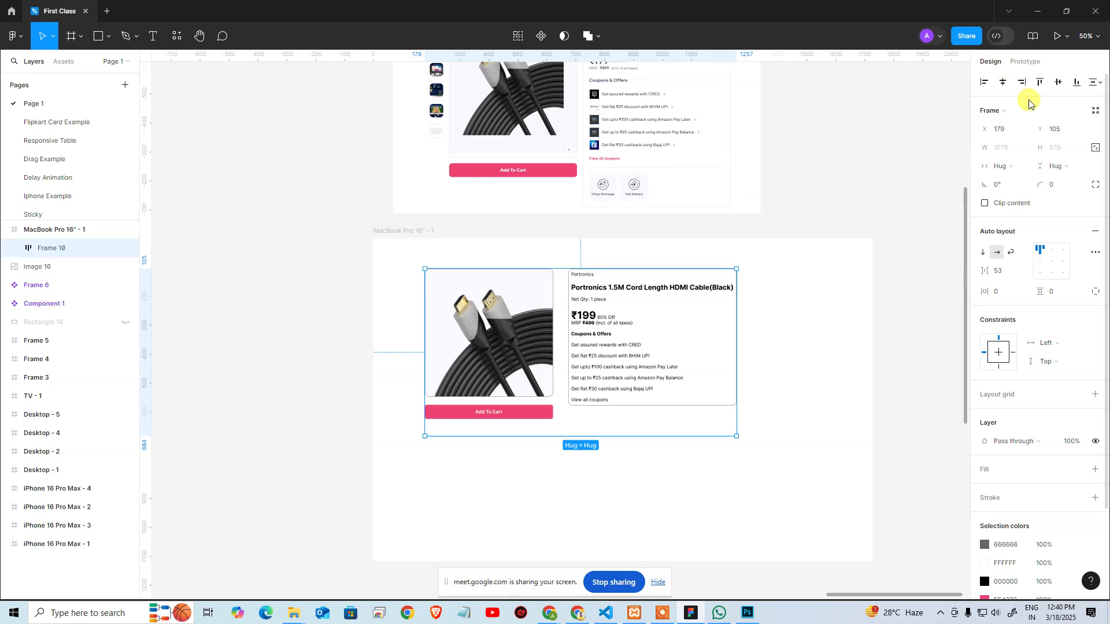
pyautogui.click(1004, 84)
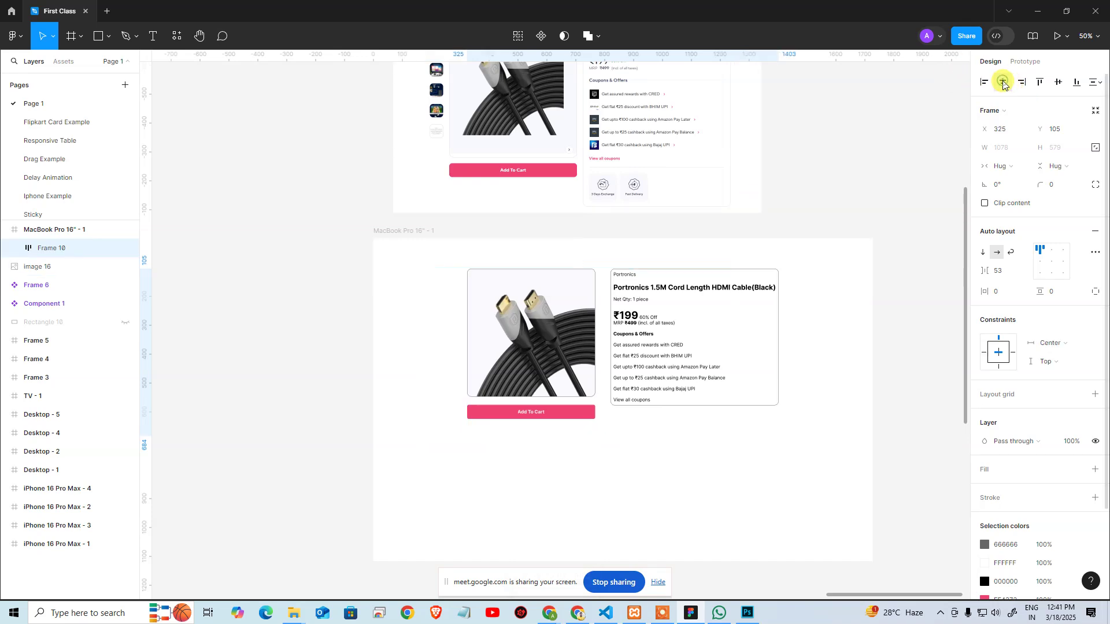
pyautogui.click(833, 433)
pyautogui.scroll(2, 611, 253)
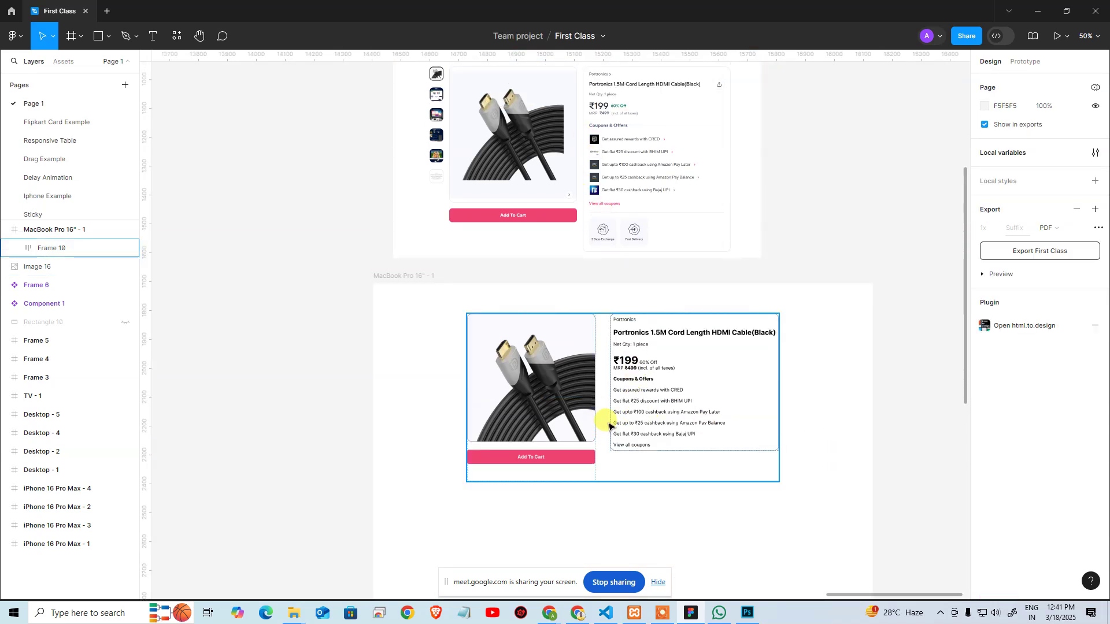
# Set the combined frame's horizontal gap between the image and product text frames to 24
pyautogui.click(603, 399)
pyautogui.click(1006, 271)
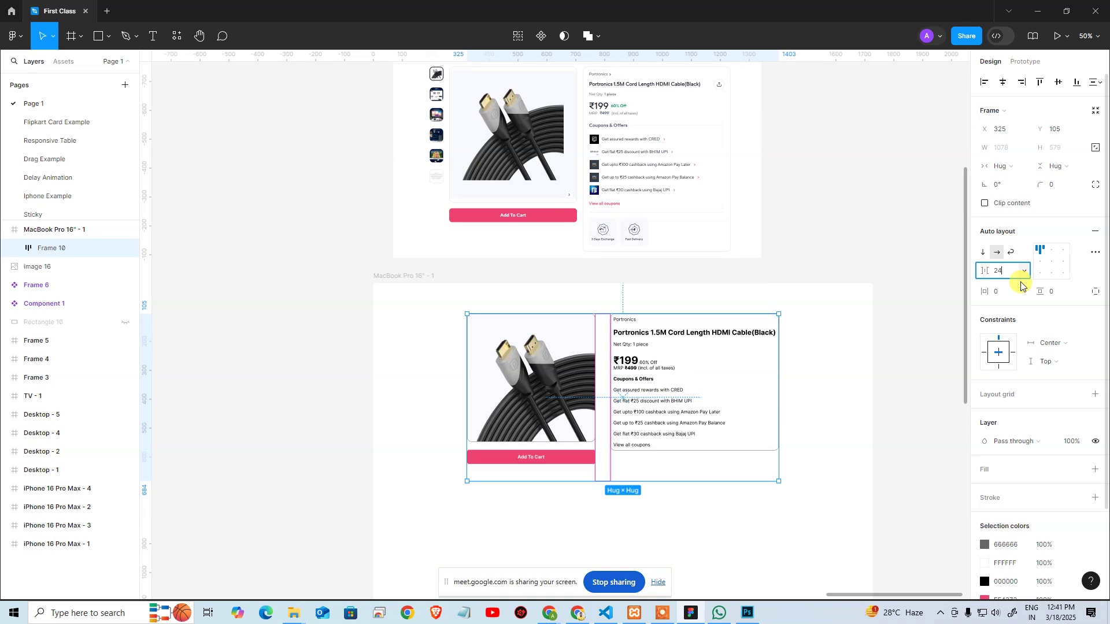
pyautogui.press('Return')
pyautogui.click(822, 386)
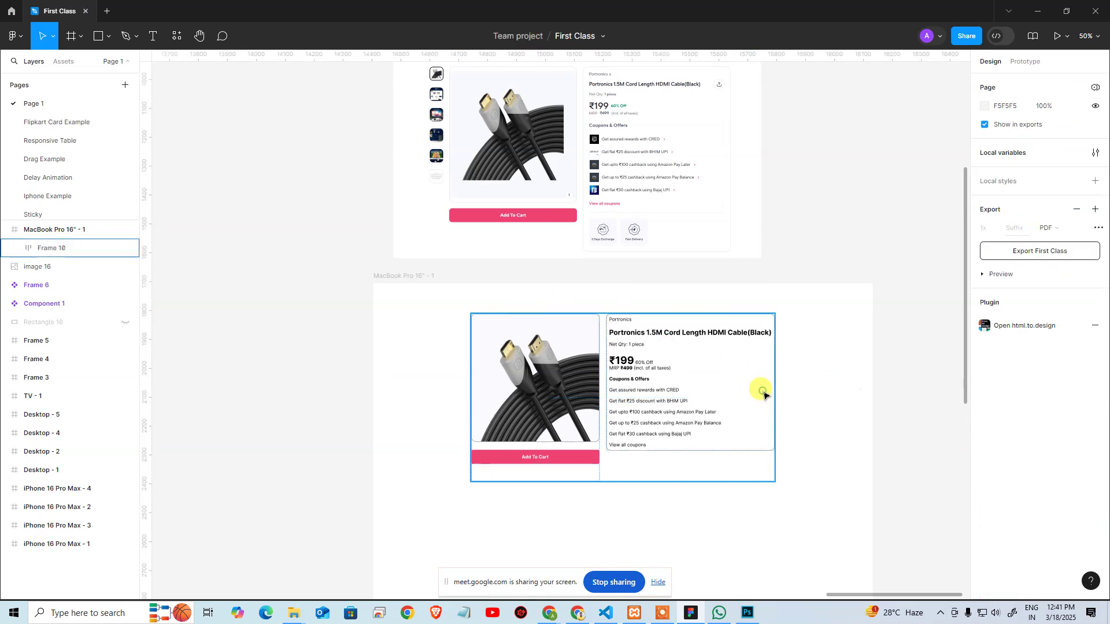
pyautogui.click(764, 395)
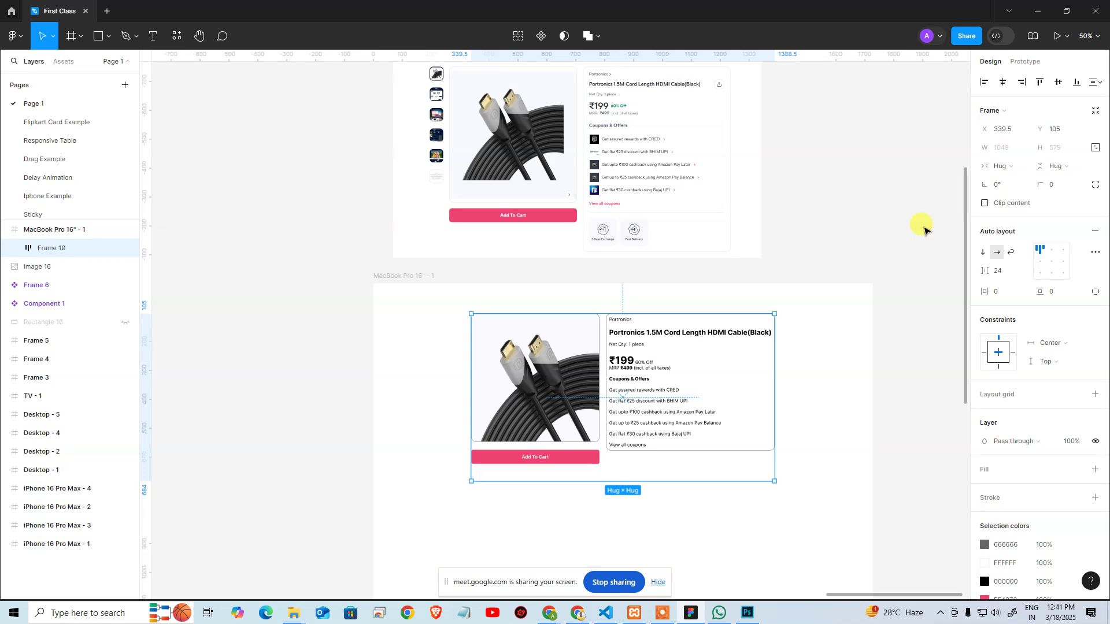
pyautogui.click(881, 397)
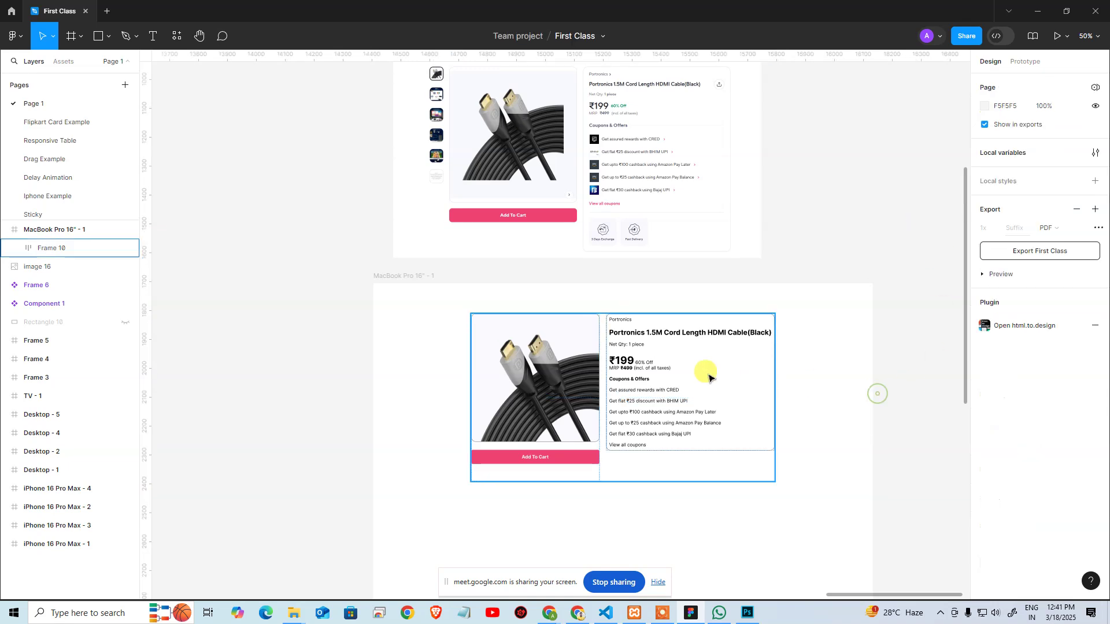
# Set the product details text layer's horizontal sizing to Fill container inside its frame
pyautogui.scroll(1, 704, 358)
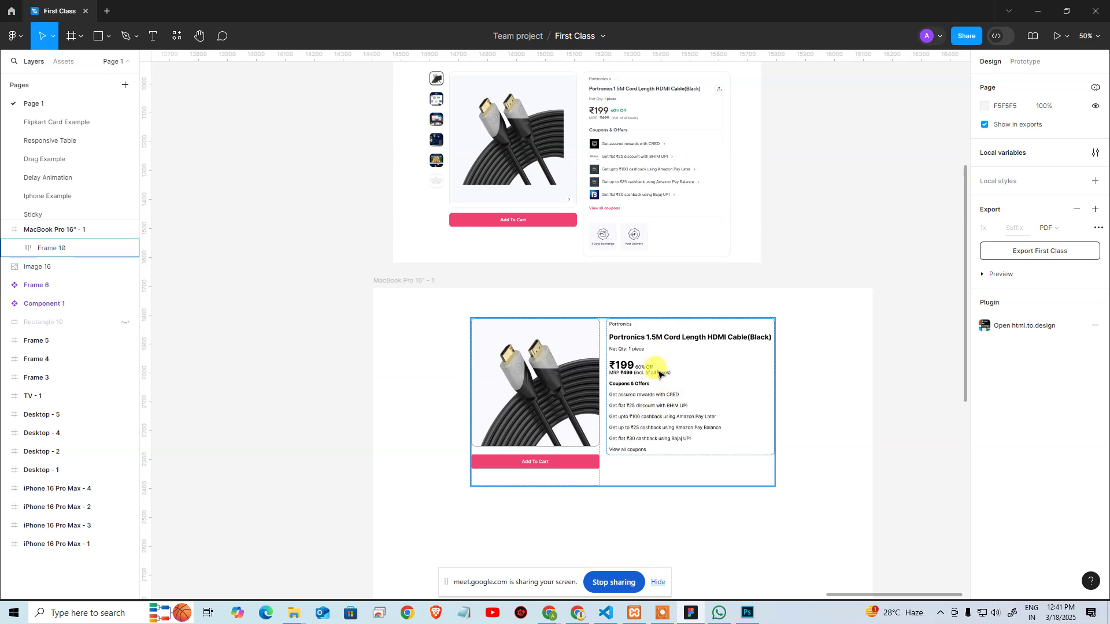
pyautogui.click(659, 374)
pyautogui.click(662, 374)
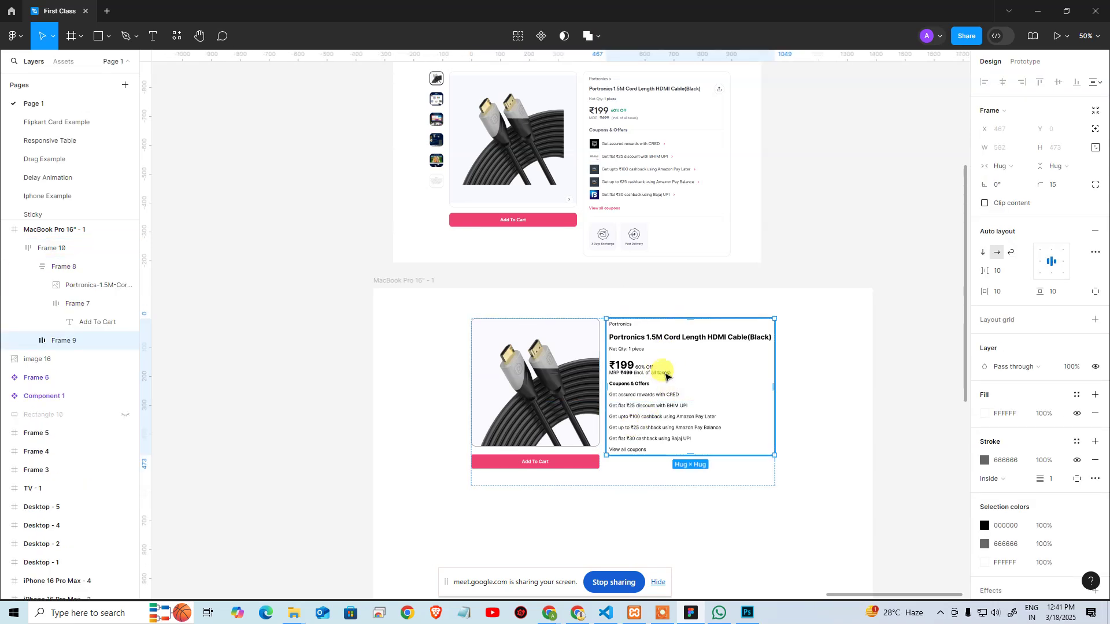
pyautogui.click(666, 377)
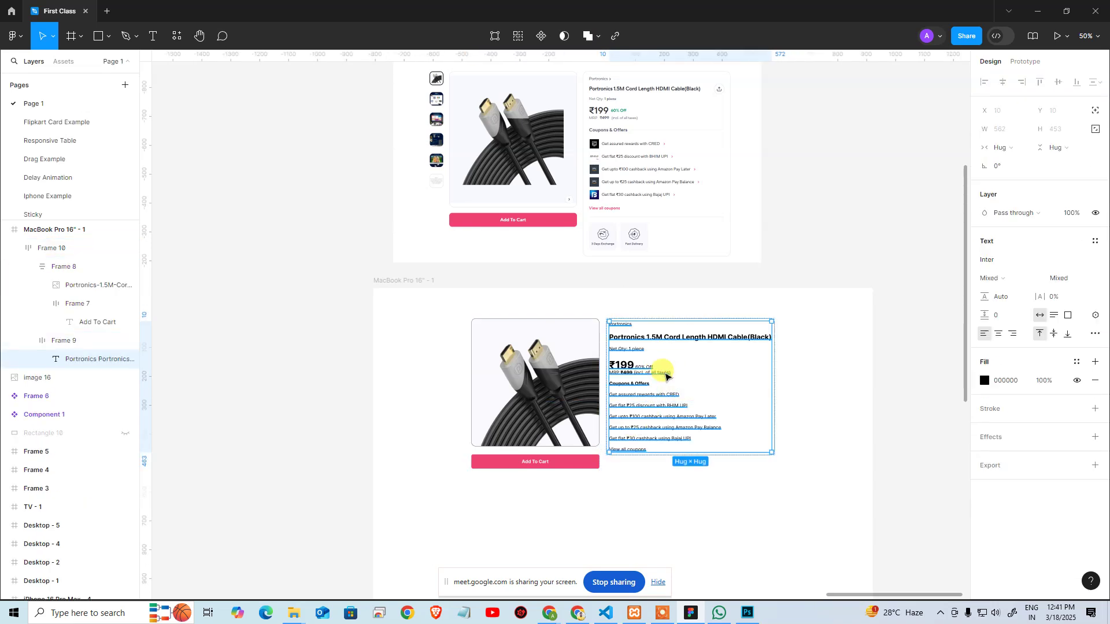
pyautogui.click(1020, 149)
pyautogui.click(1024, 162)
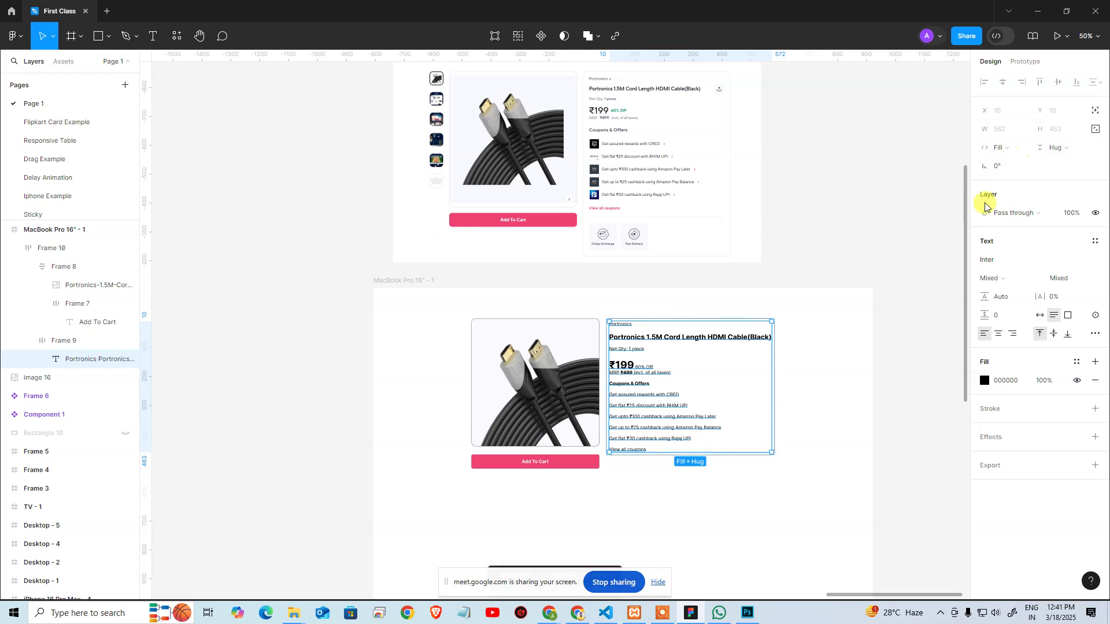
pyautogui.click(870, 335)
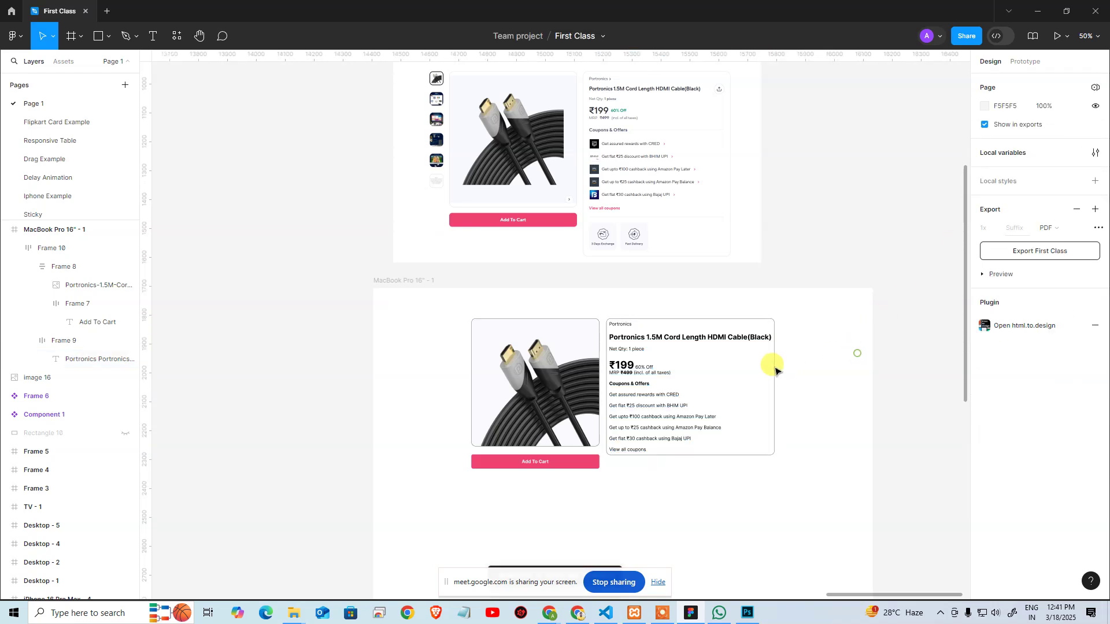
# Try to resize the product text frame's width and undo the change
pyautogui.click(763, 368)
pyautogui.click(764, 368)
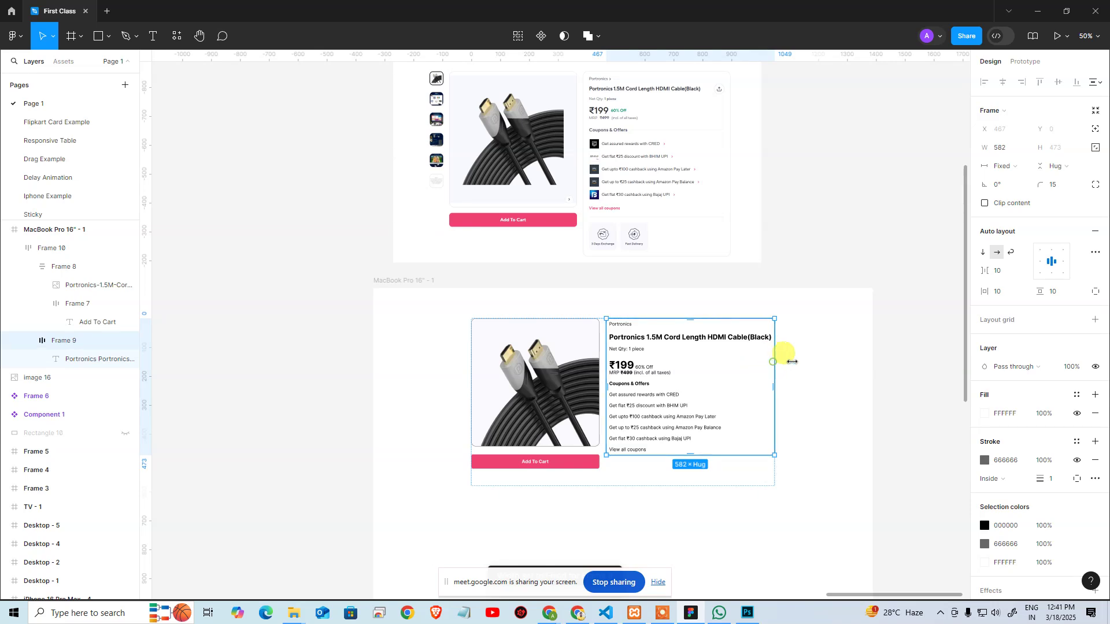
pyautogui.moveTo(792, 362)
pyautogui.mouseDown()
pyautogui.moveTo(804, 356)
pyautogui.moveTo(713, 355)
pyautogui.moveTo(775, 355)
pyautogui.mouseUp()
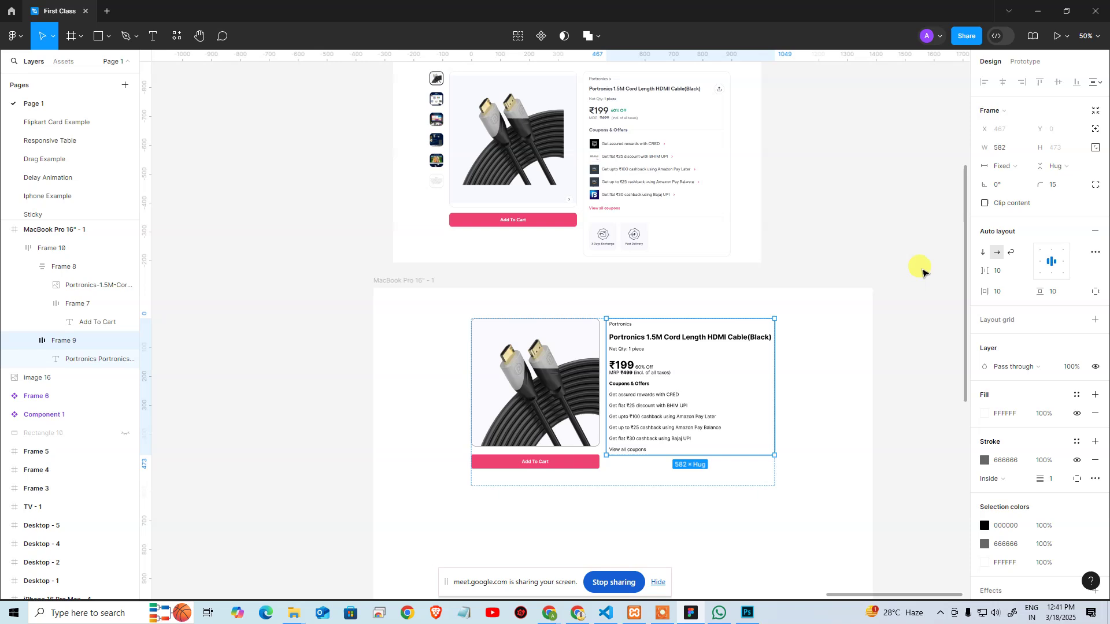
pyautogui.hotkey('ctrl', 'z')
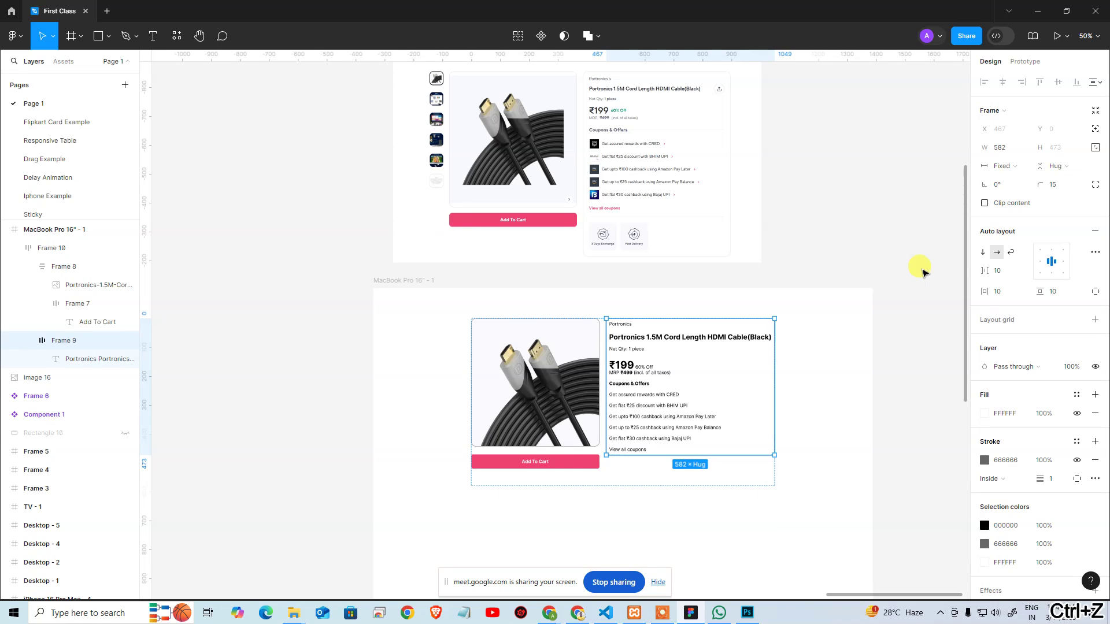
pyautogui.click(827, 331)
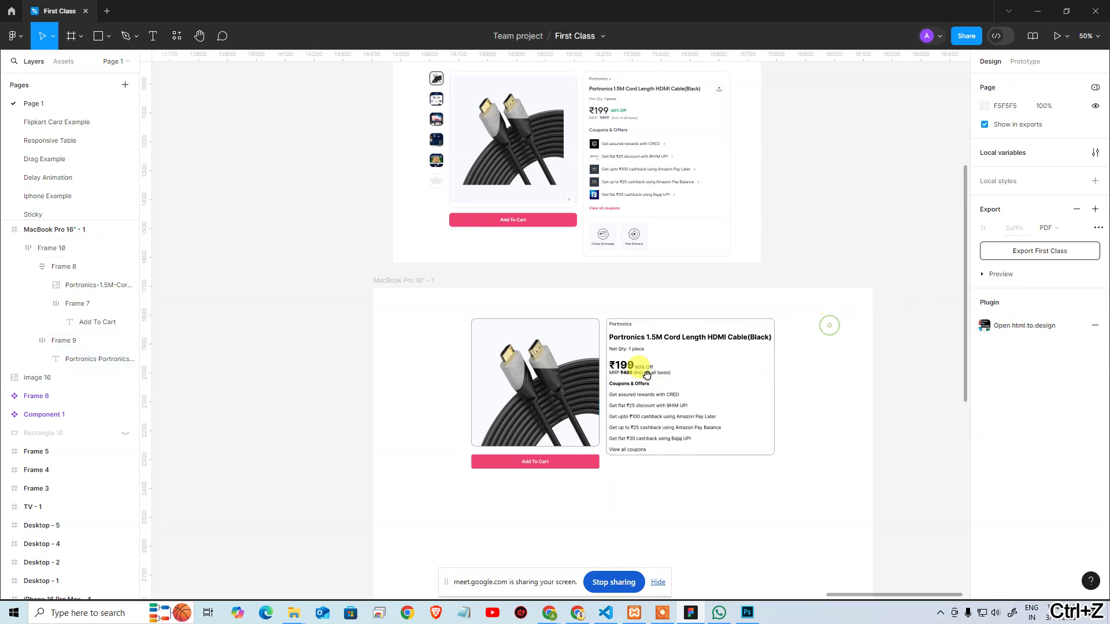
# Try to narrow the combined product frame to about 668 wide, and undo the resize
pyautogui.click(637, 367)
pyautogui.scroll(1, 637, 364)
pyautogui.scroll(-3, 734, 317)
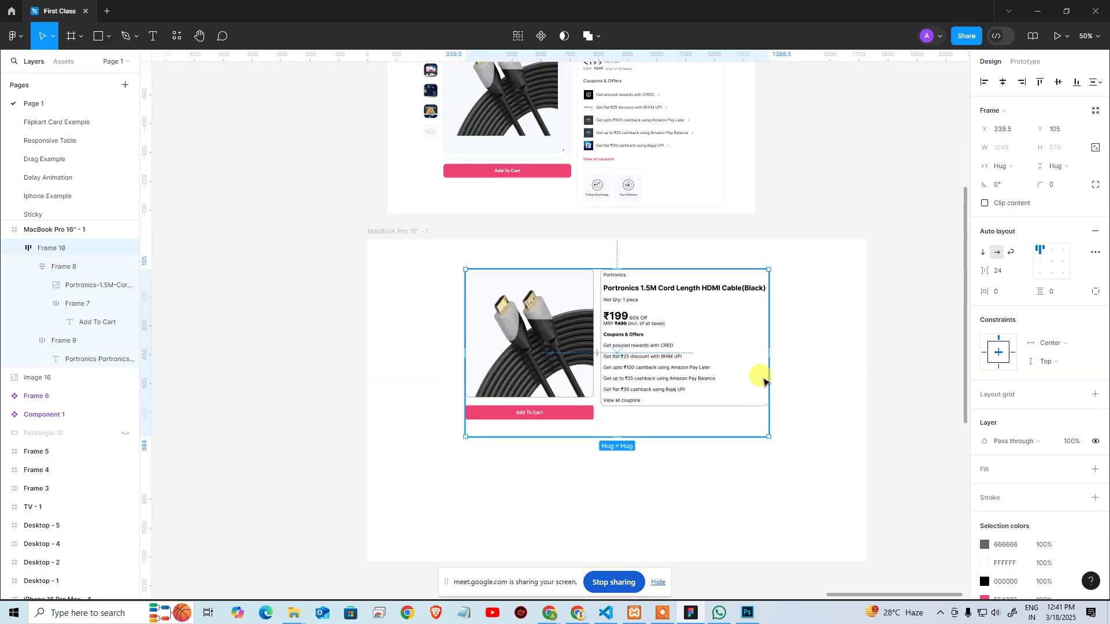
pyautogui.moveTo(768, 357); pyautogui.dragTo(658, 351)
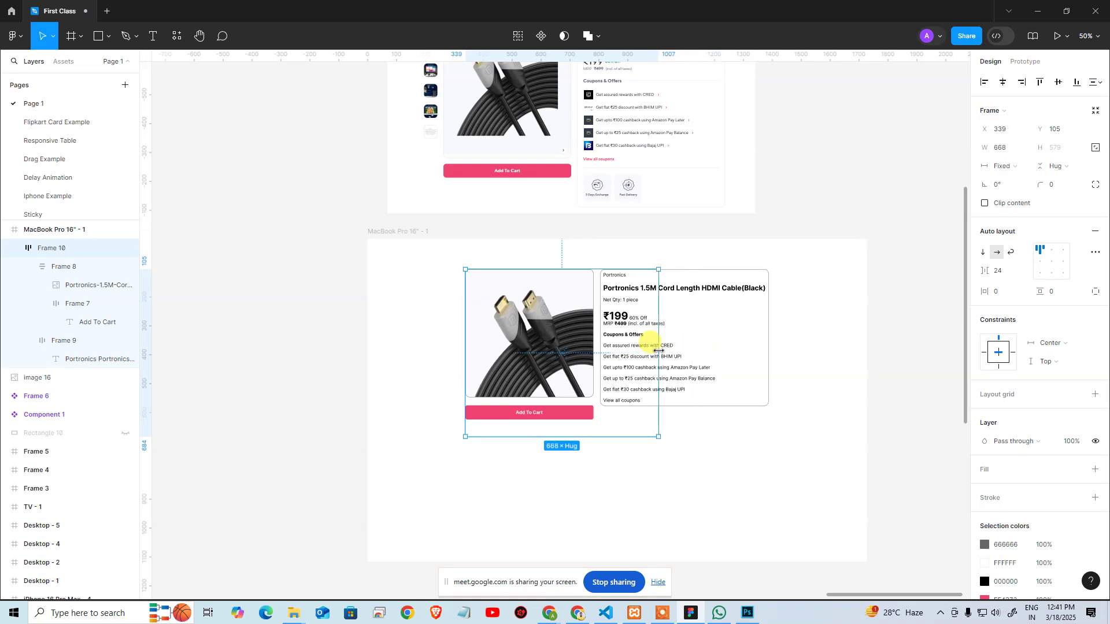
pyautogui.hotkey('ctrl', 'z')
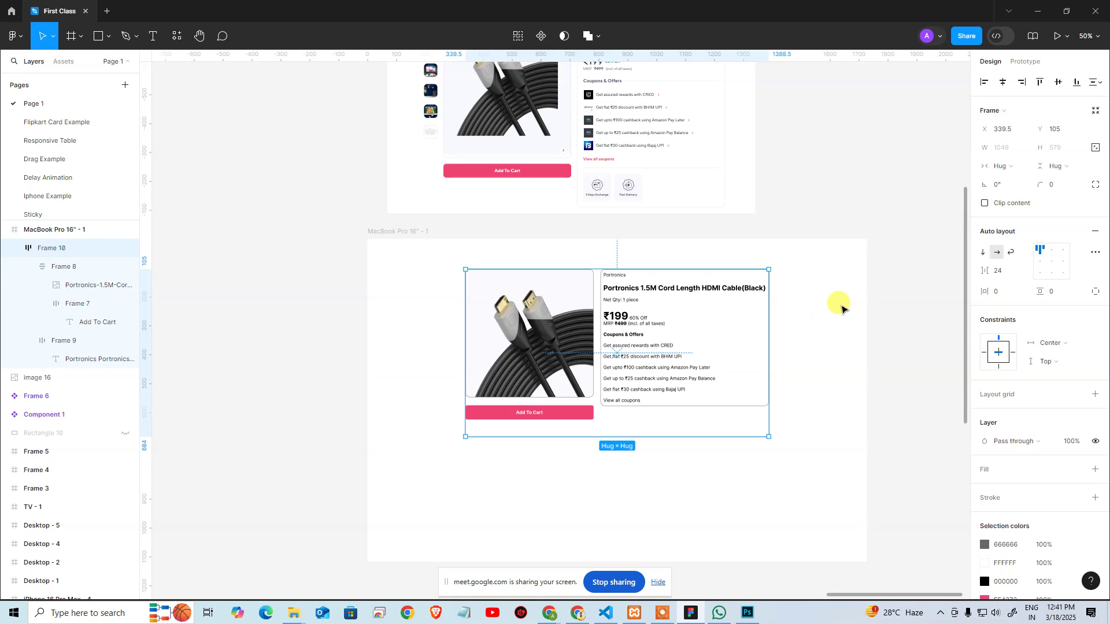
# Switch to the Zepto product page in Chrome, resize its window to examine how the image and text columns adapt, and return to Figma
pyautogui.moveTo(1109, 168); pyautogui.dragTo(571, 69)
pyautogui.doubleClick(570, 68)
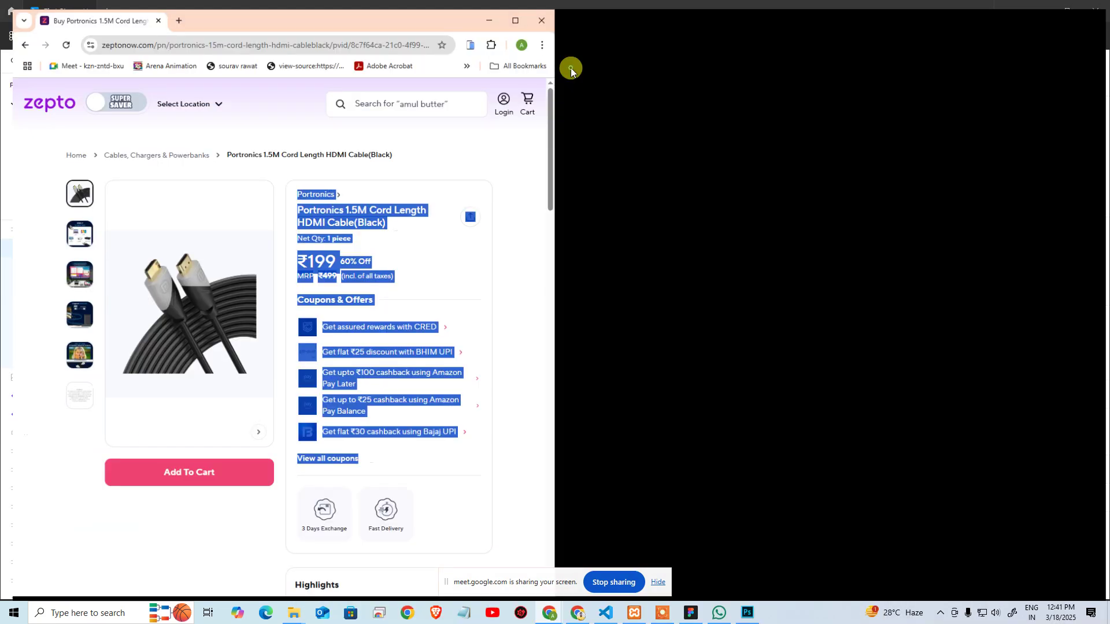
pyautogui.click(945, 390)
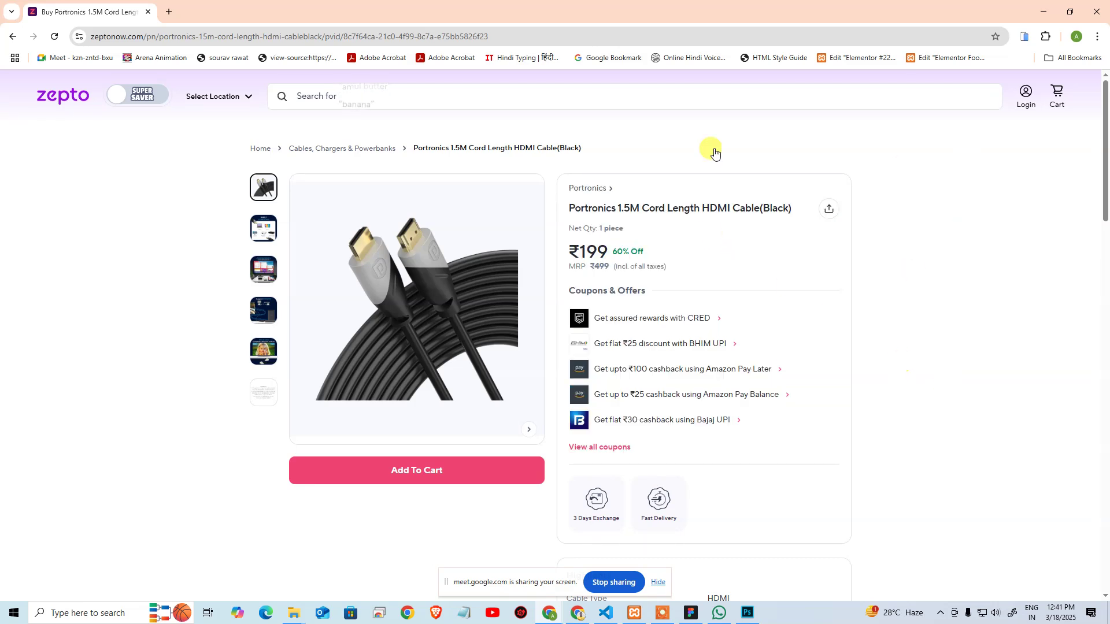
pyautogui.moveTo(934, 14); pyautogui.dragTo(471, 58)
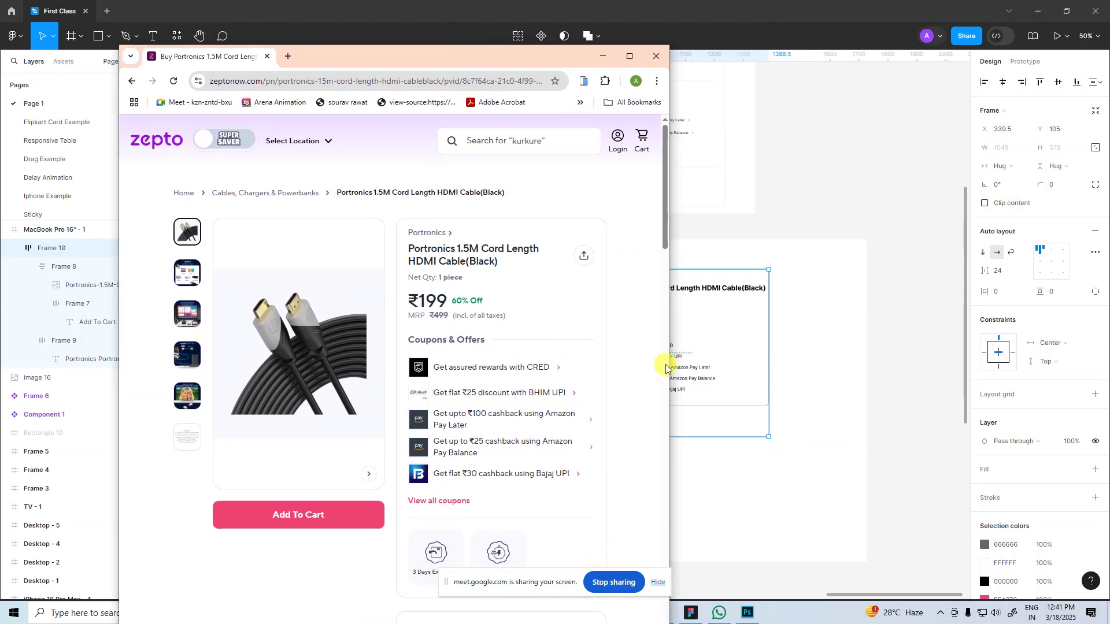
pyautogui.moveTo(668, 364); pyautogui.dragTo(865, 422)
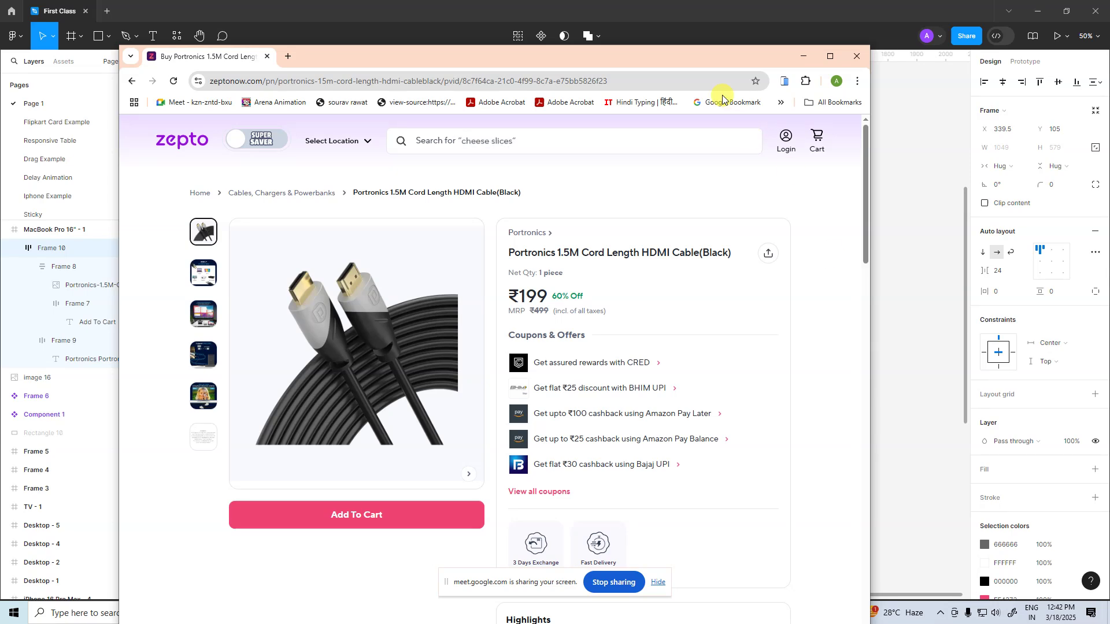
pyautogui.click(803, 57)
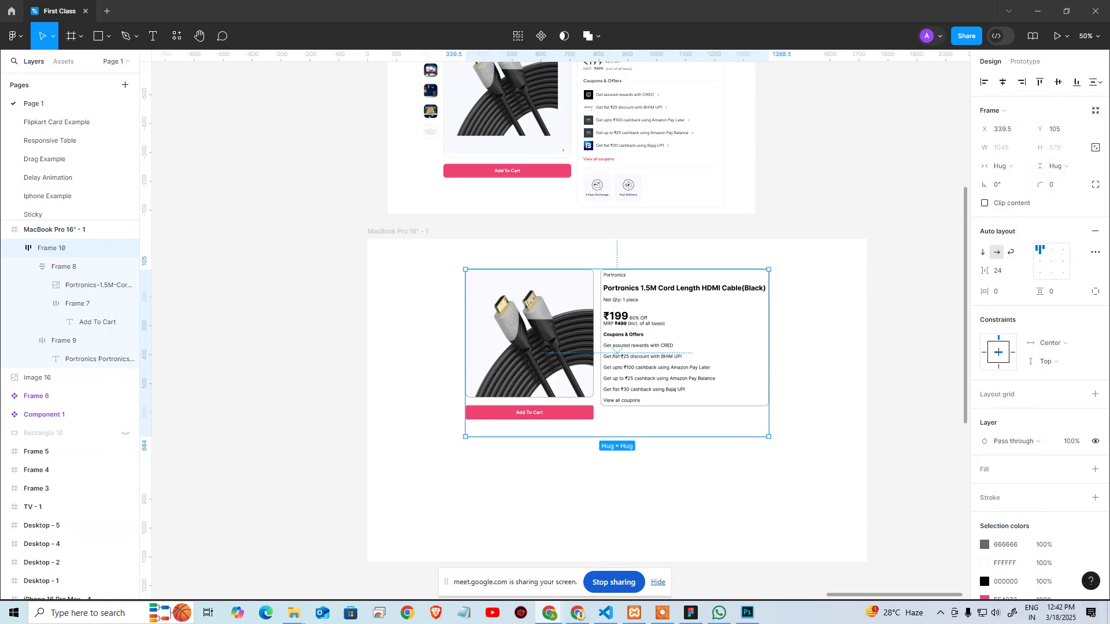
# Try to narrow the combined frame to about 974 wide and also resize the product text frame, undoing both changes
pyautogui.click(832, 348)
pyautogui.click(728, 353)
pyautogui.moveTo(771, 354); pyautogui.dragTo(748, 353)
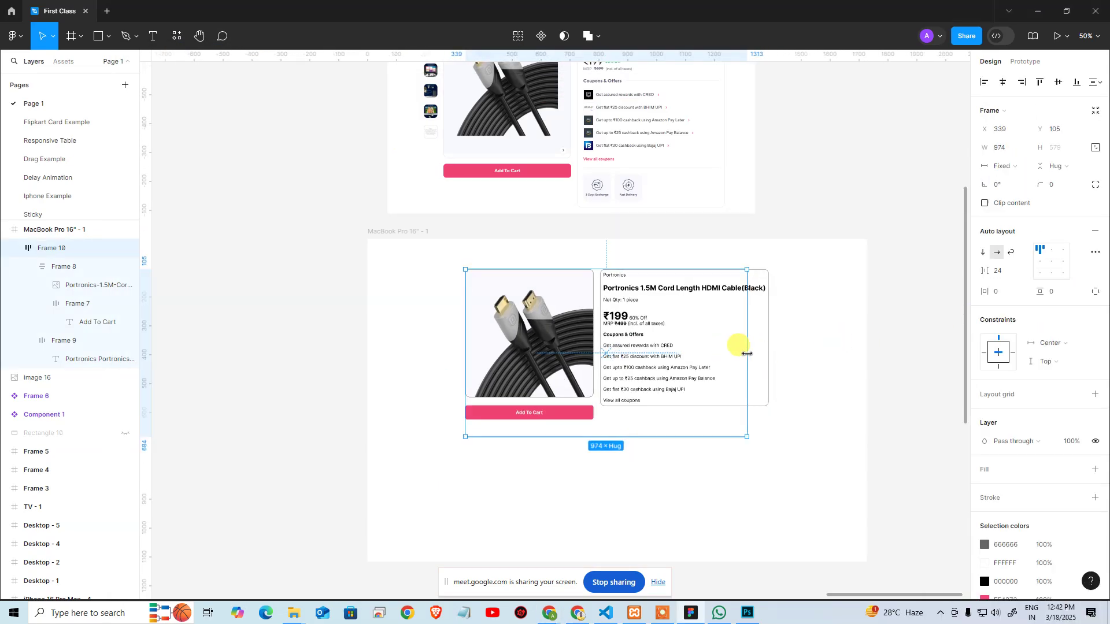
pyautogui.hotkey('ctrl', 'z')
pyautogui.hotkey('ctrl', 'z')
pyautogui.hotkey('ctrl', 'z')
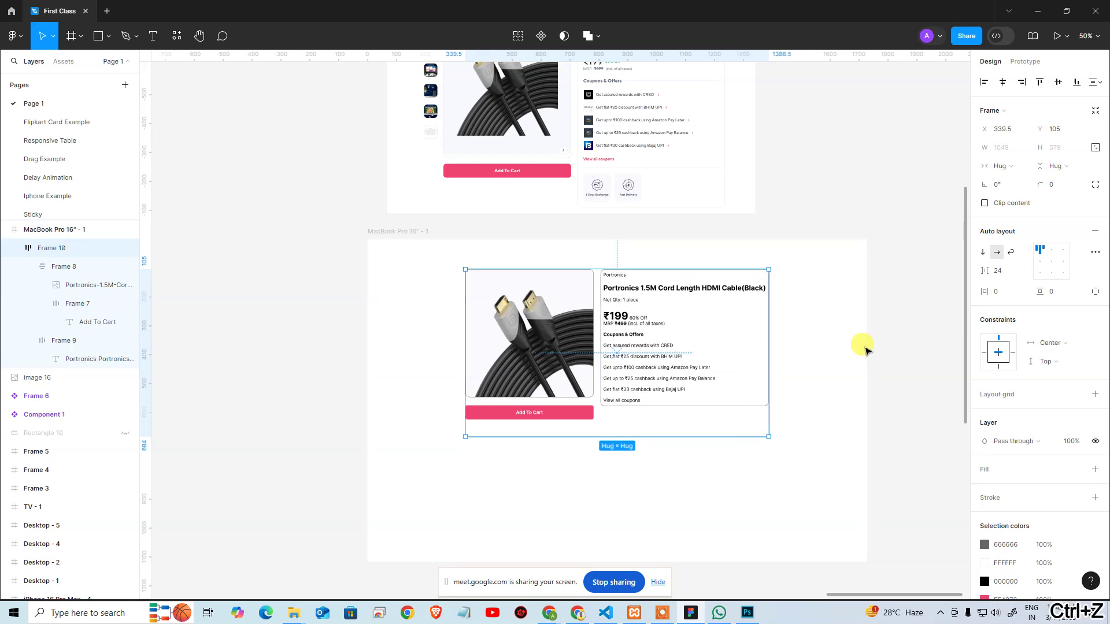
pyautogui.moveTo(768, 359); pyautogui.dragTo(701, 364)
pyautogui.hotkey('ctrl', 'z')
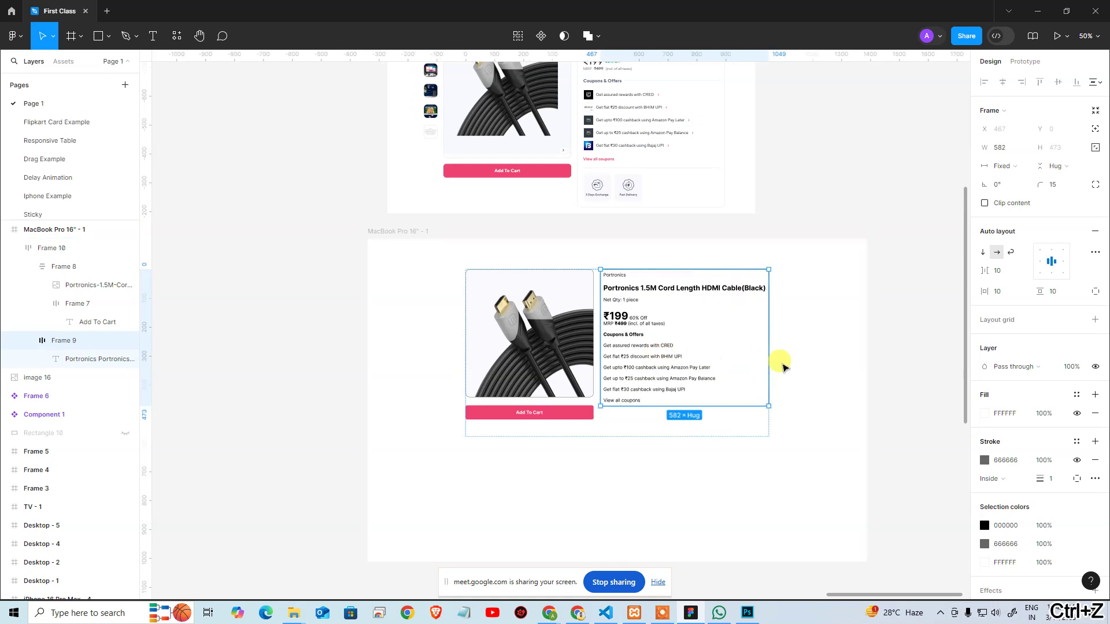
# Set the horizontal sizing of the image-and-button frame to Fill container inside the combined frame
pyautogui.click(768, 373)
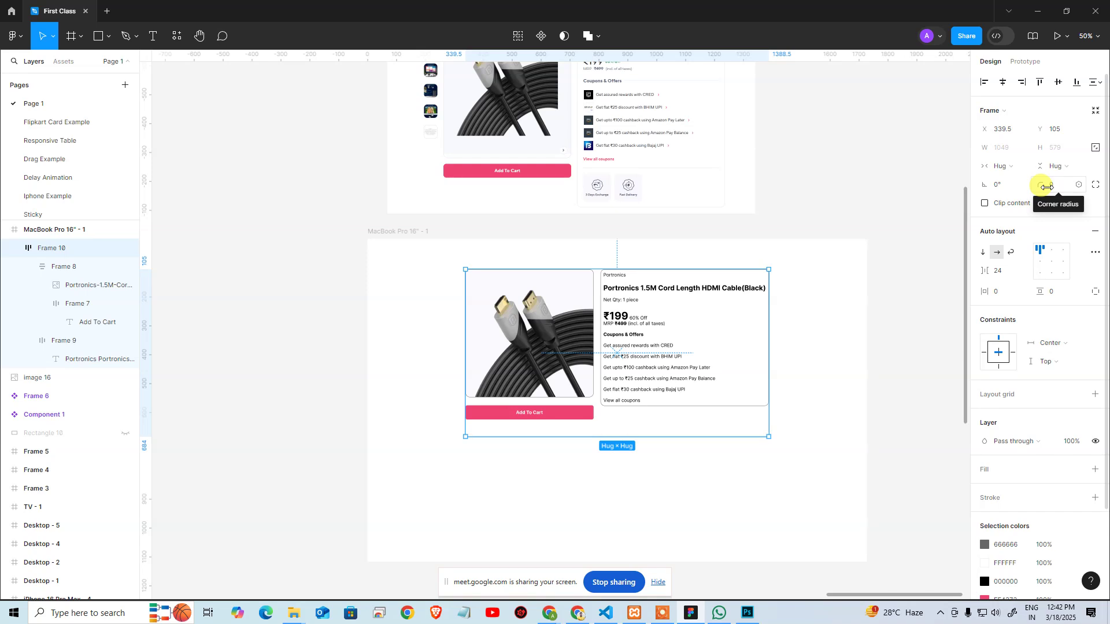
pyautogui.click(535, 341)
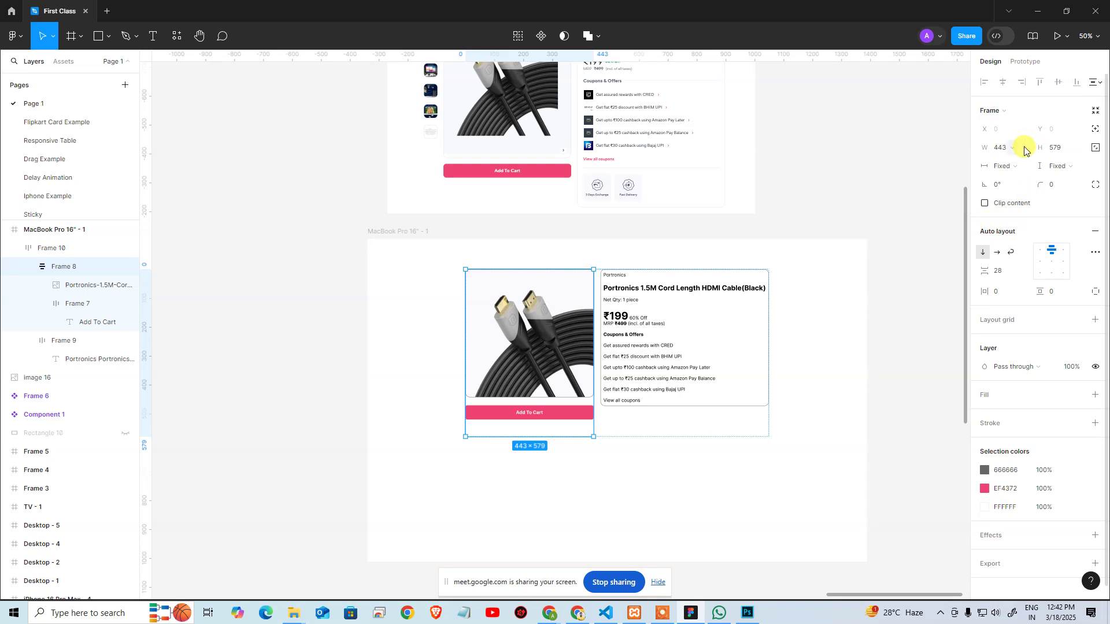
pyautogui.click(1006, 166)
pyautogui.click(1029, 197)
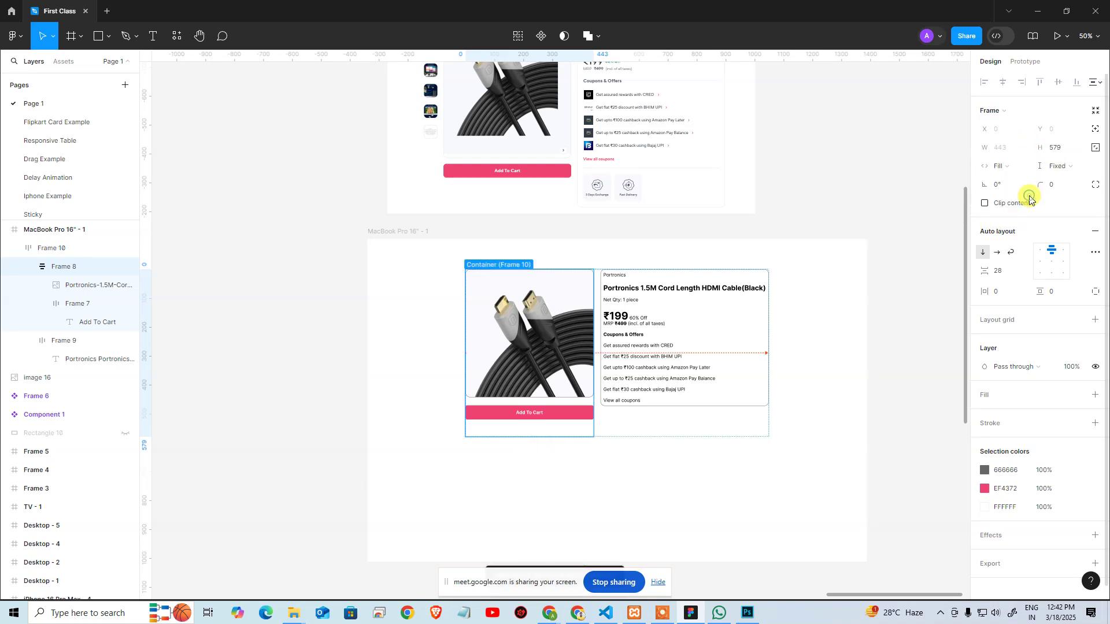
pyautogui.click(918, 316)
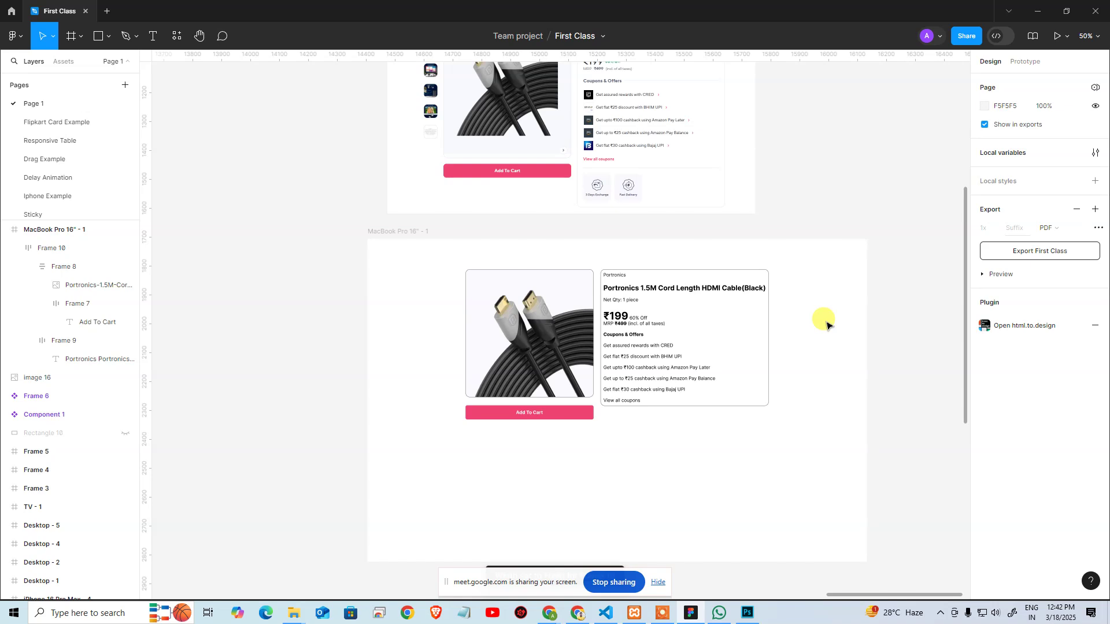
# Set the horizontal sizing of the bordered product text frame to Fill container
pyautogui.doubleClick(750, 352)
pyautogui.click(1022, 168)
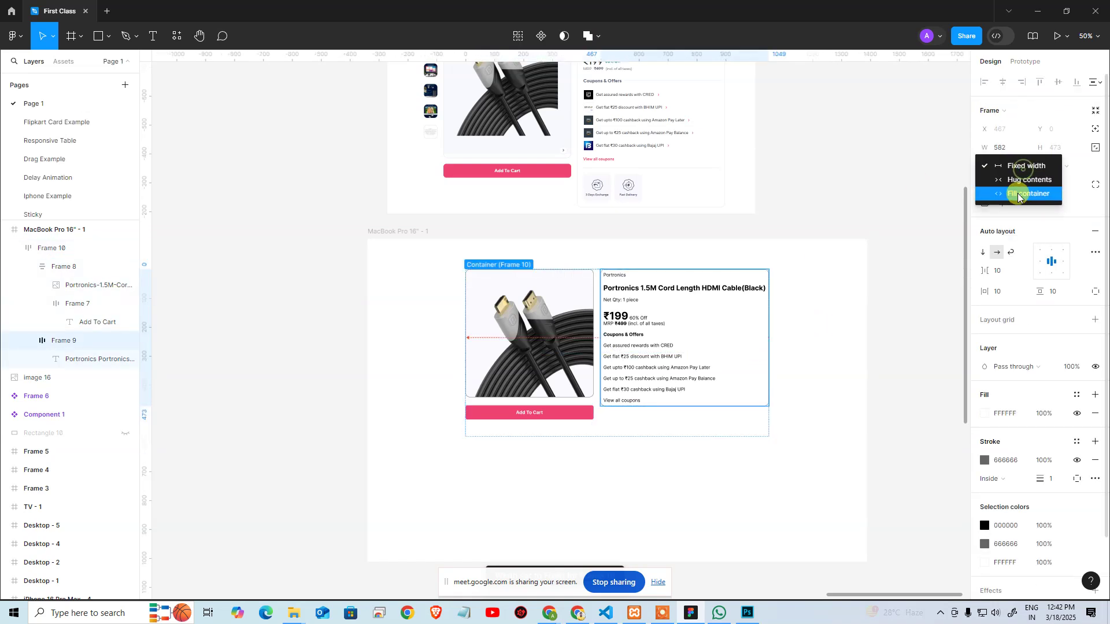
pyautogui.click(1019, 196)
pyautogui.click(871, 328)
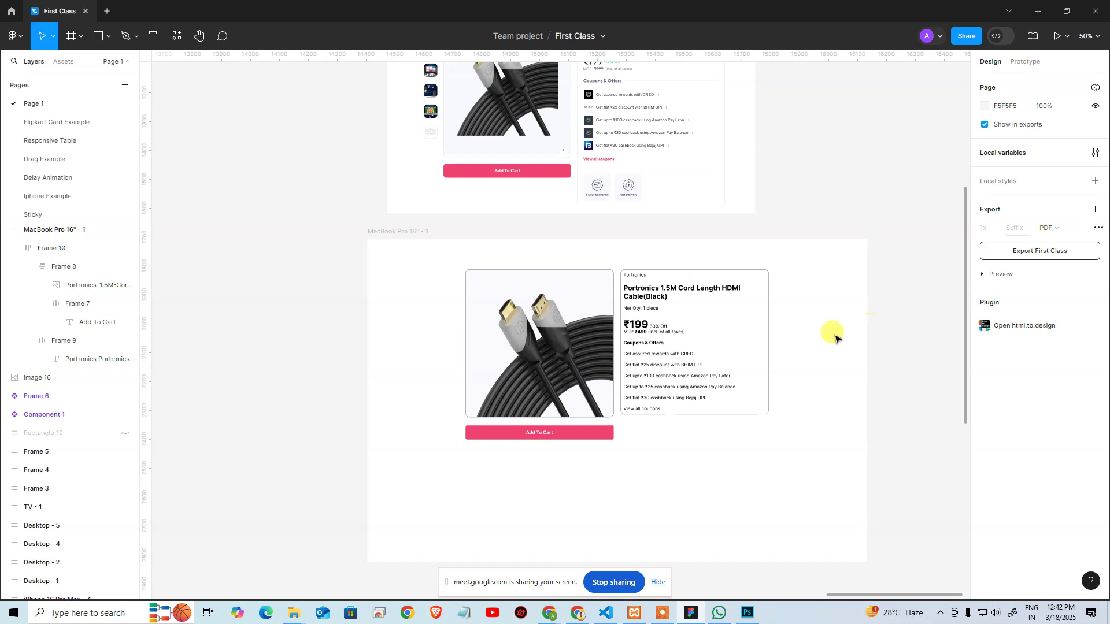
# Test the combined frame's responsiveness by narrowing it to about 624 and about 685 wide, undoing each resize
pyautogui.click(761, 362)
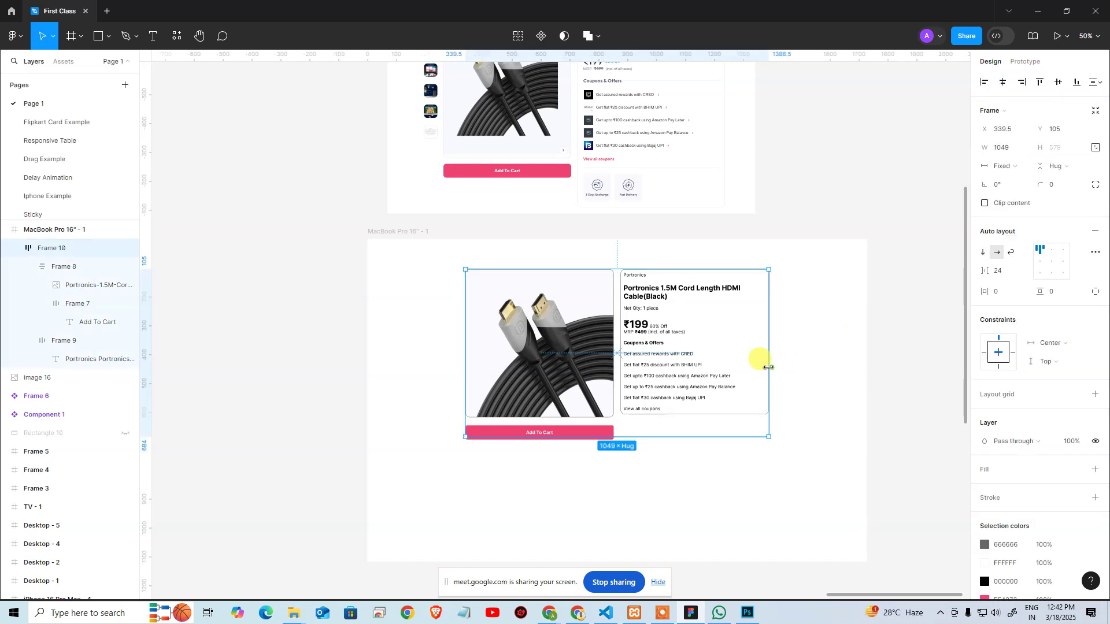
pyautogui.moveTo(767, 367); pyautogui.dragTo(645, 387)
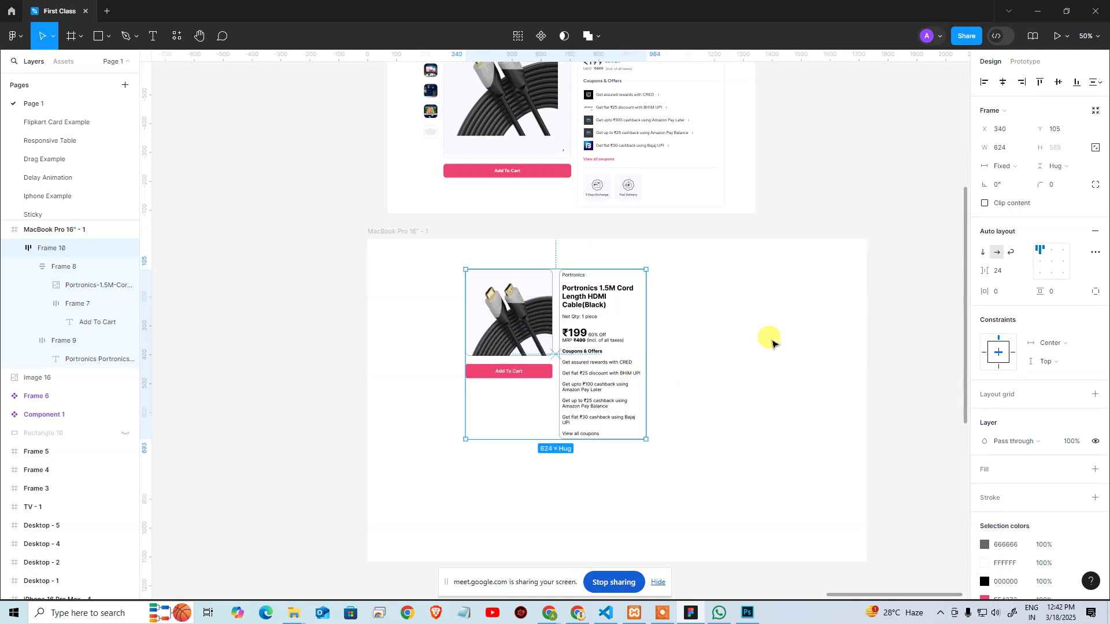
pyautogui.hotkey('ctrl', 'z')
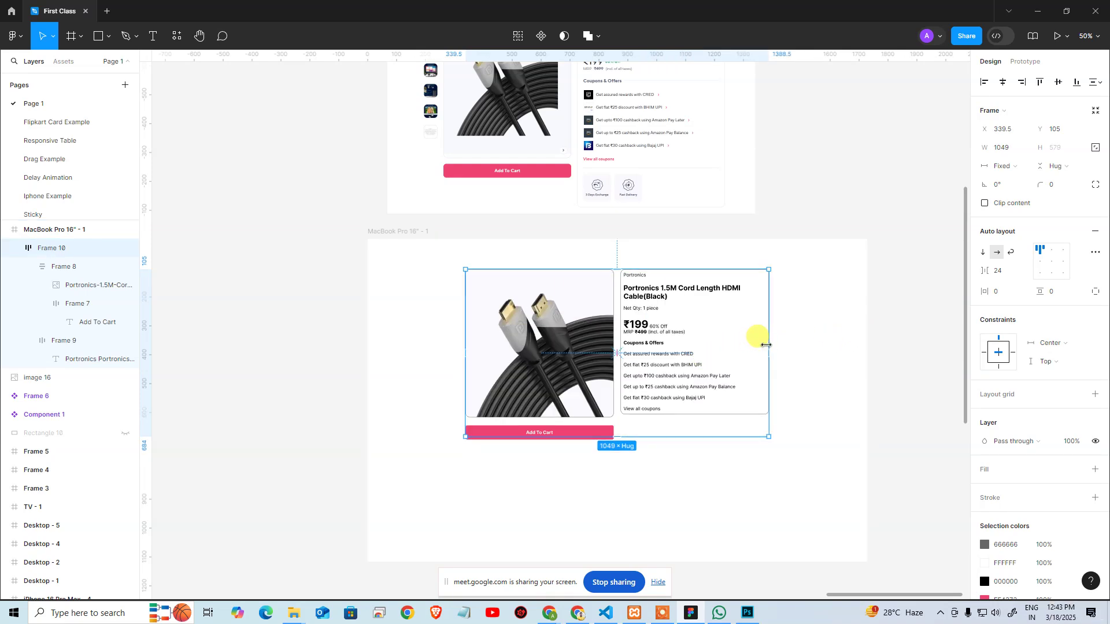
pyautogui.moveTo(769, 345); pyautogui.dragTo(665, 341)
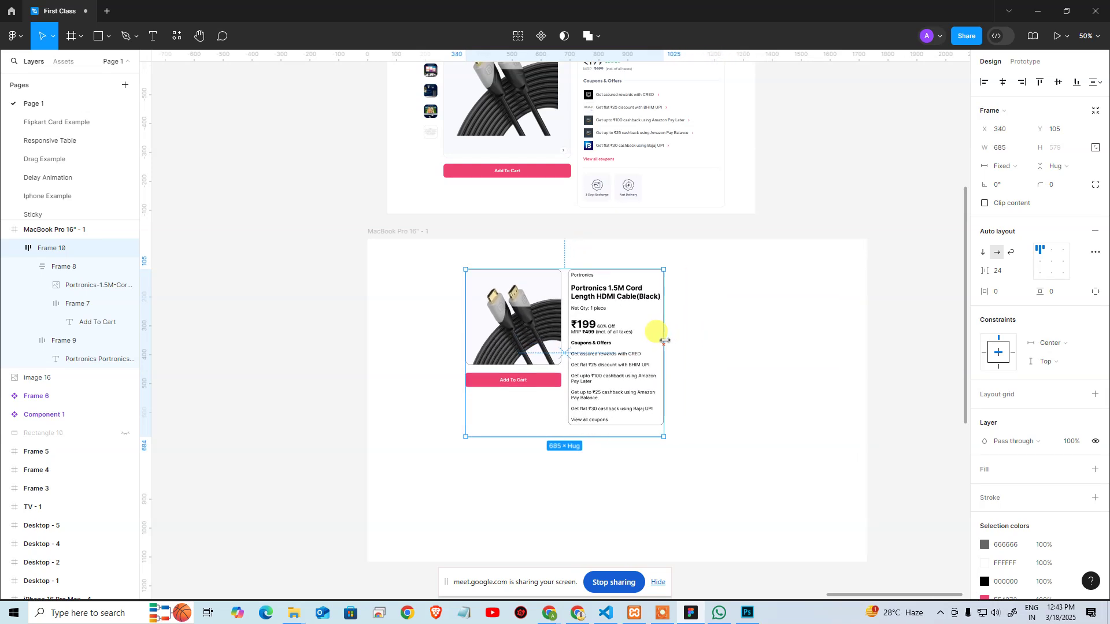
pyautogui.hotkey('ctrl', 'z')
# Add a minimum width of 512.5 to the bordered product text frame
pyautogui.click(865, 324)
pyautogui.click(706, 361)
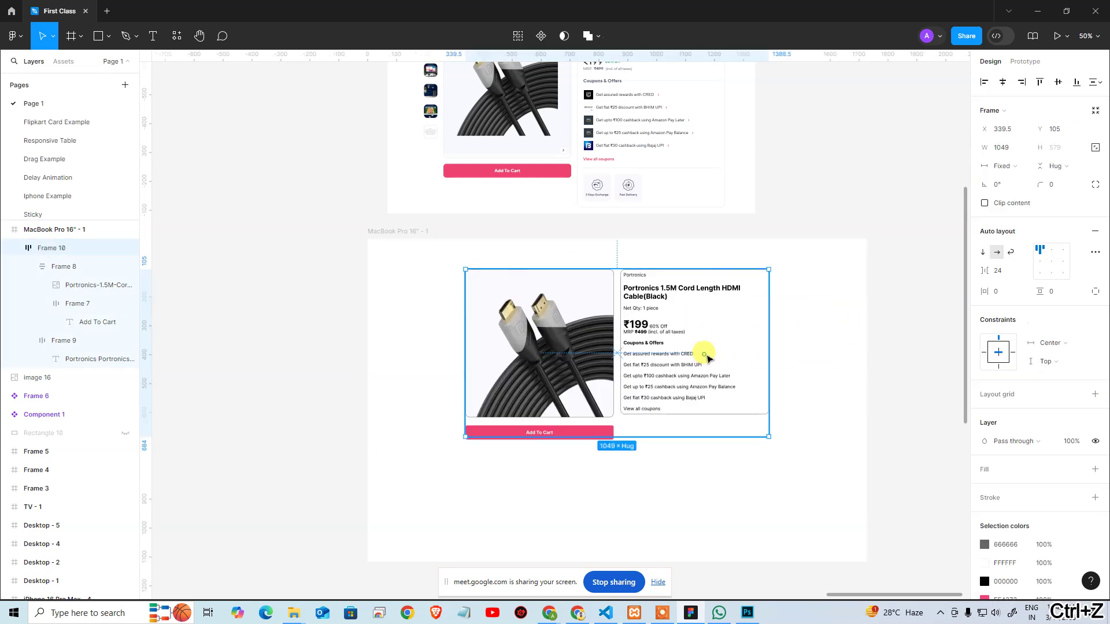
pyautogui.click(707, 362)
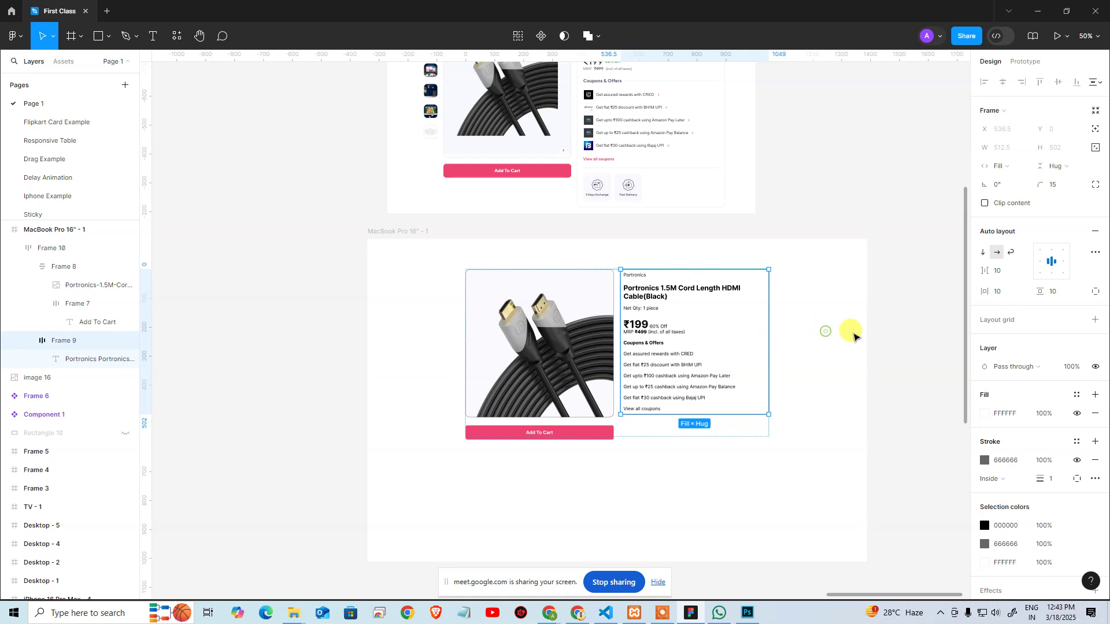
pyautogui.click(849, 330)
pyautogui.doubleClick(684, 375)
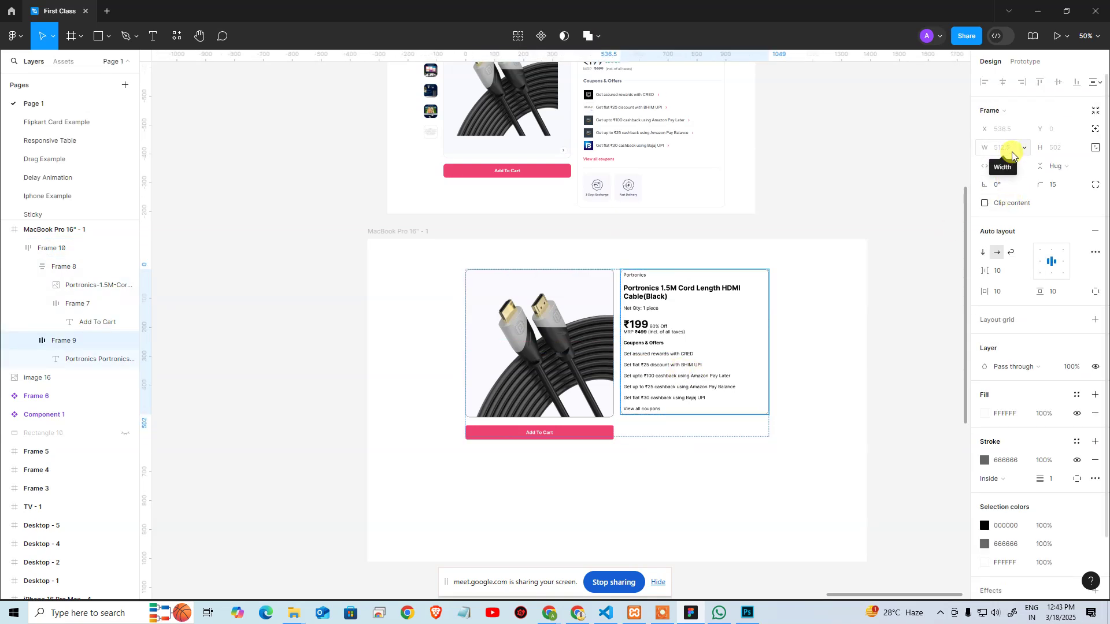
pyautogui.click(1024, 148)
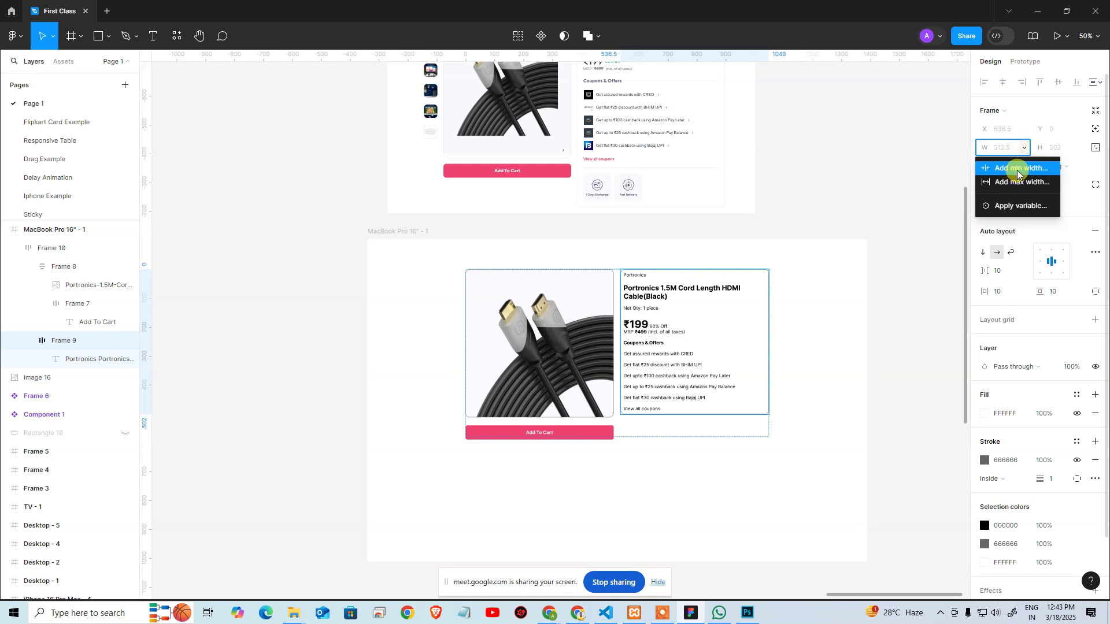
pyautogui.click(1019, 169)
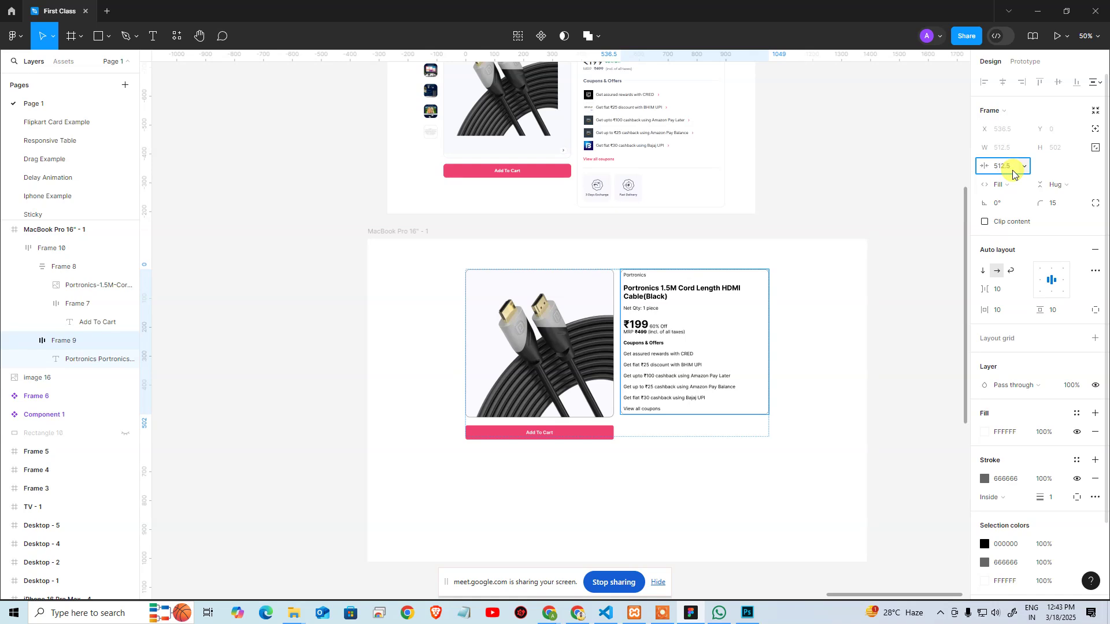
pyautogui.press('Return')
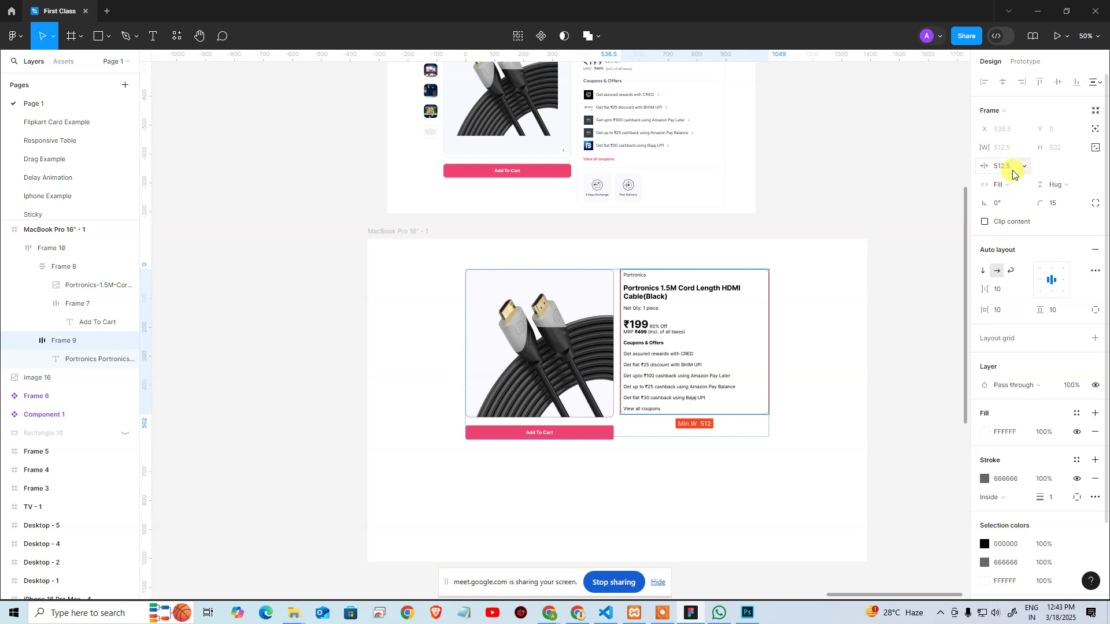
pyautogui.click(875, 376)
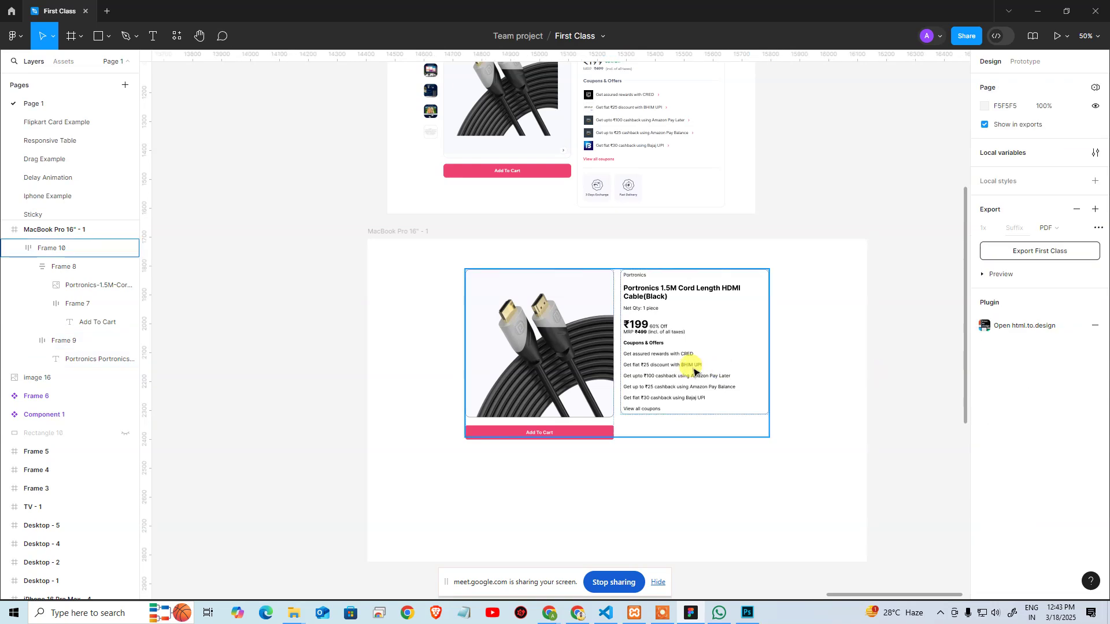
# Switch the combined frame's auto layout direction to Wrap
pyautogui.click(694, 372)
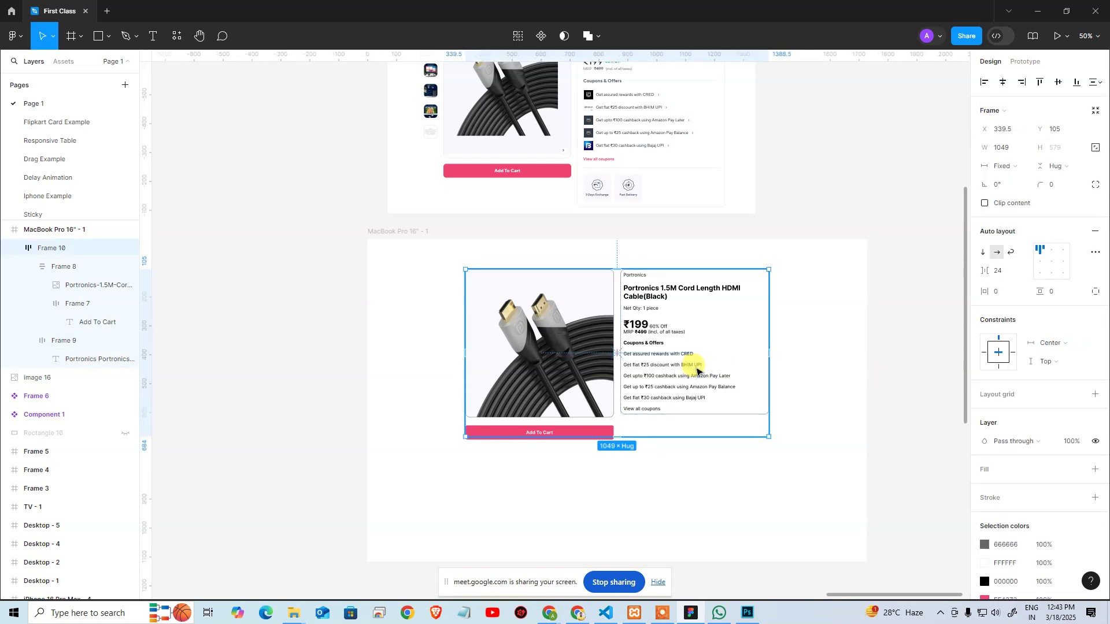
pyautogui.click(821, 289)
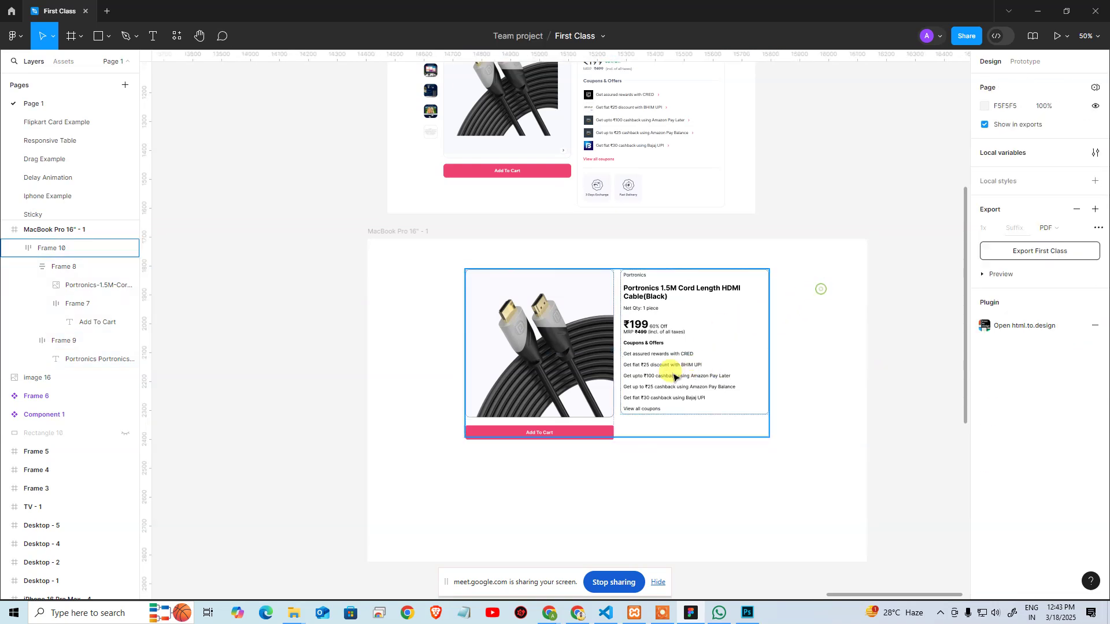
pyautogui.click(571, 367)
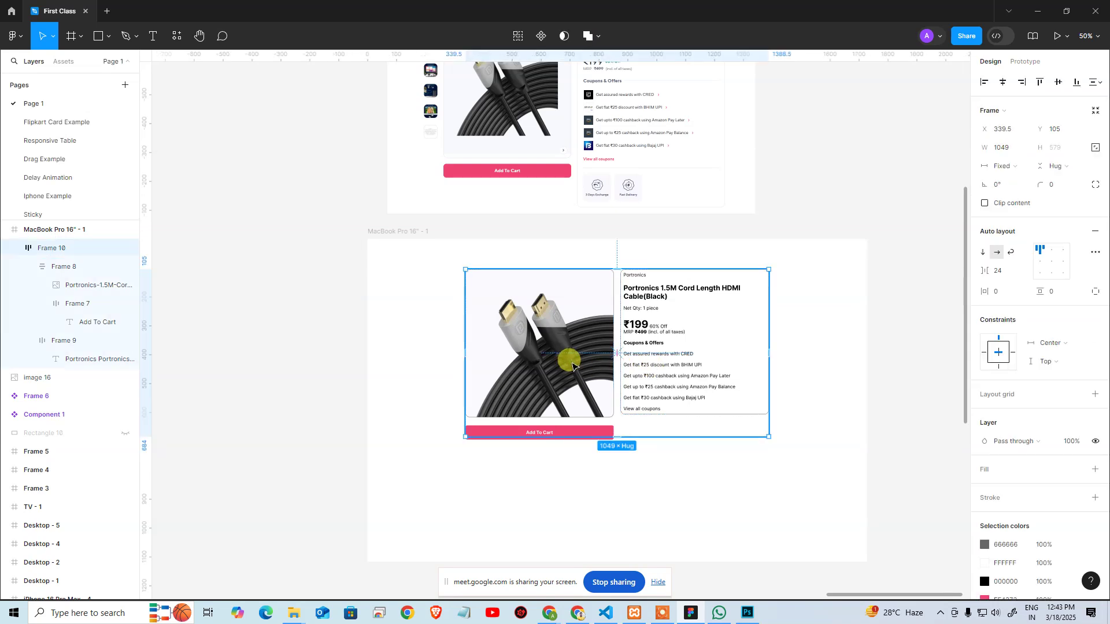
pyautogui.click(1010, 252)
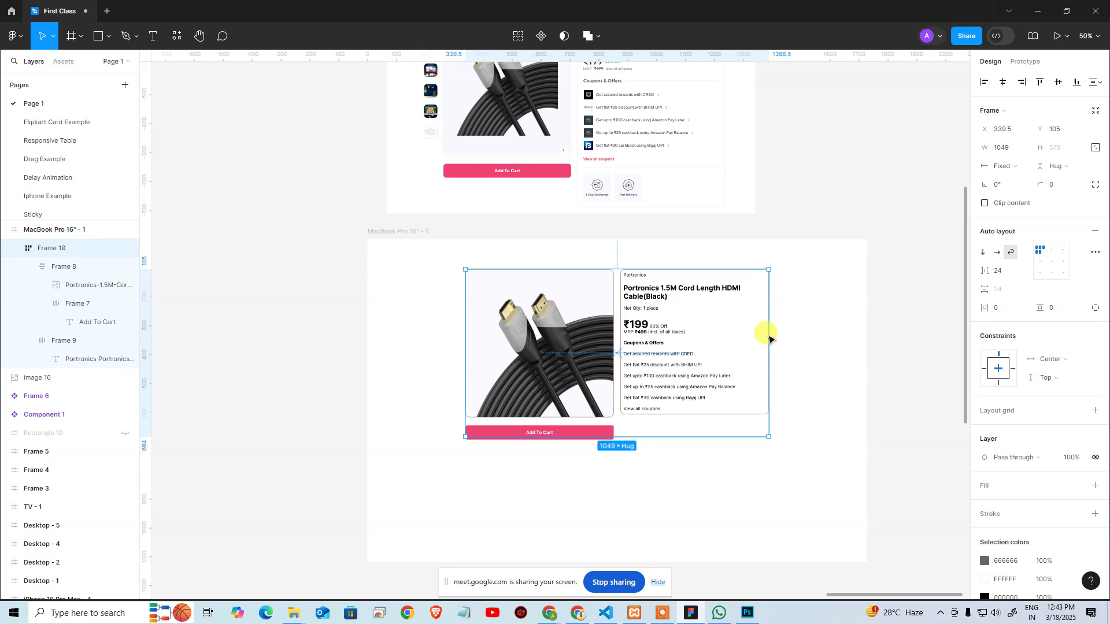
# Try narrowing the combined frame to test its wrapping, and undo the resize
pyautogui.click(808, 325)
pyautogui.click(764, 354)
pyautogui.moveTo(768, 354); pyautogui.dragTo(757, 321)
pyautogui.hotkey('ctrl', 'z')
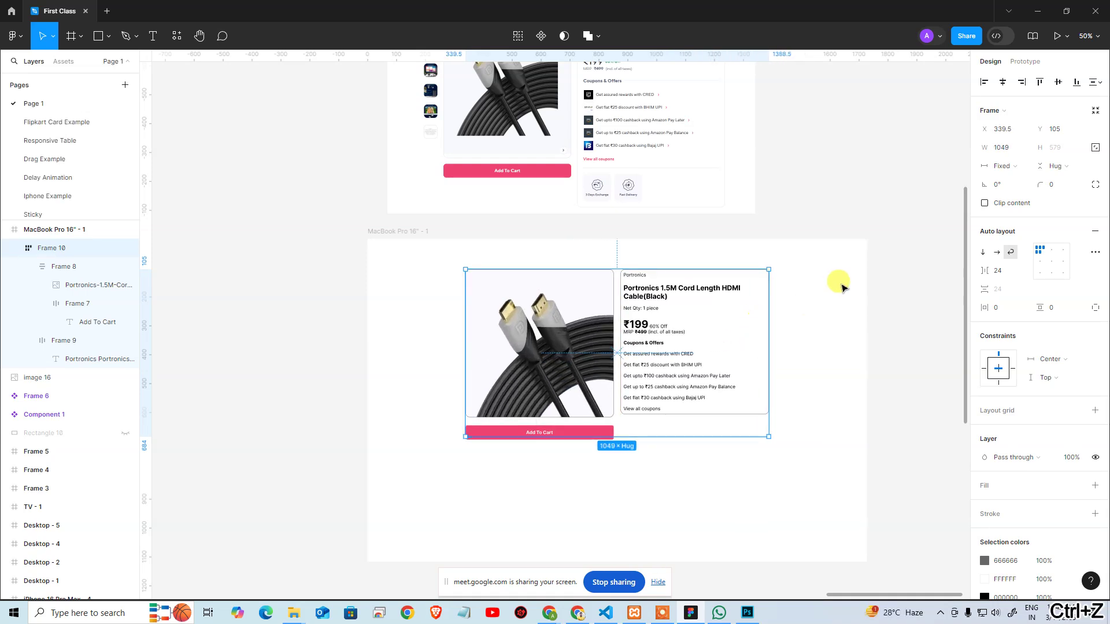
# Bring up the Zepto product page in Chrome again and narrow its window to examine the reference's responsive layout
pyautogui.click(842, 283)
pyautogui.moveTo(1109, 123); pyautogui.dragTo(433, 85)
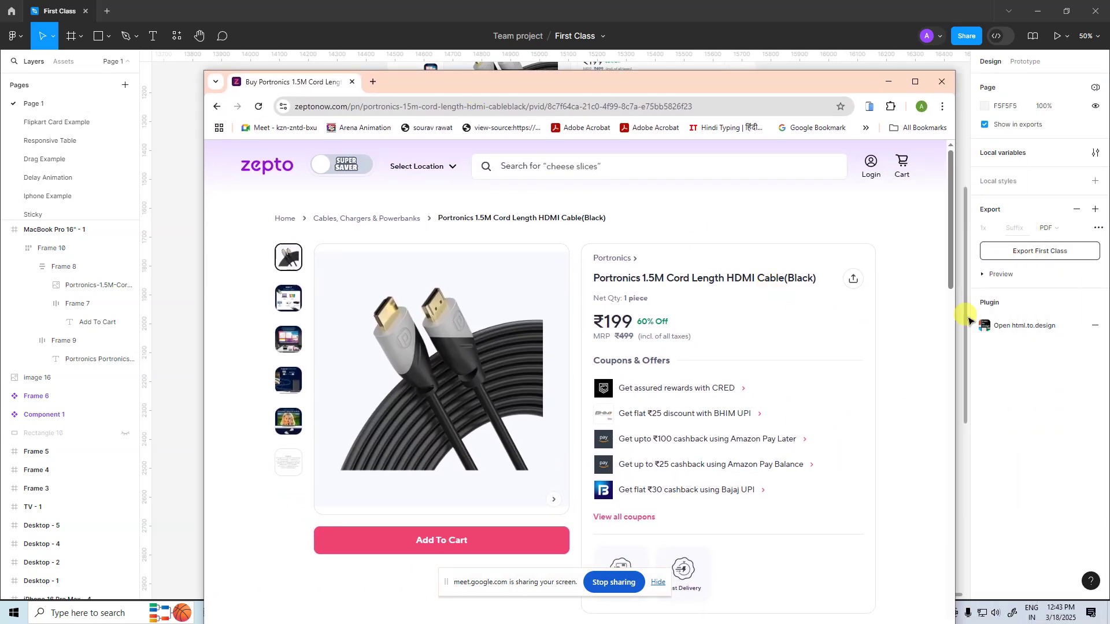
pyautogui.moveTo(954, 317); pyautogui.dragTo(651, 281)
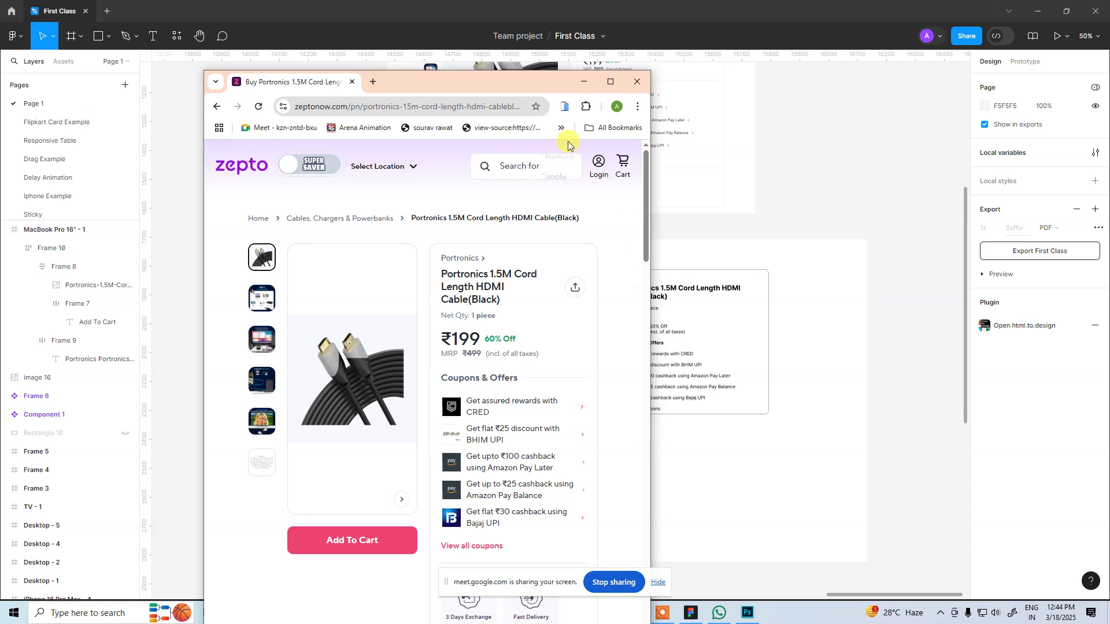
# Switch back to Figma and add a minimum width of 200 to the frame holding the cable image and Add To Cart button
pyautogui.doubleClick(550, 80)
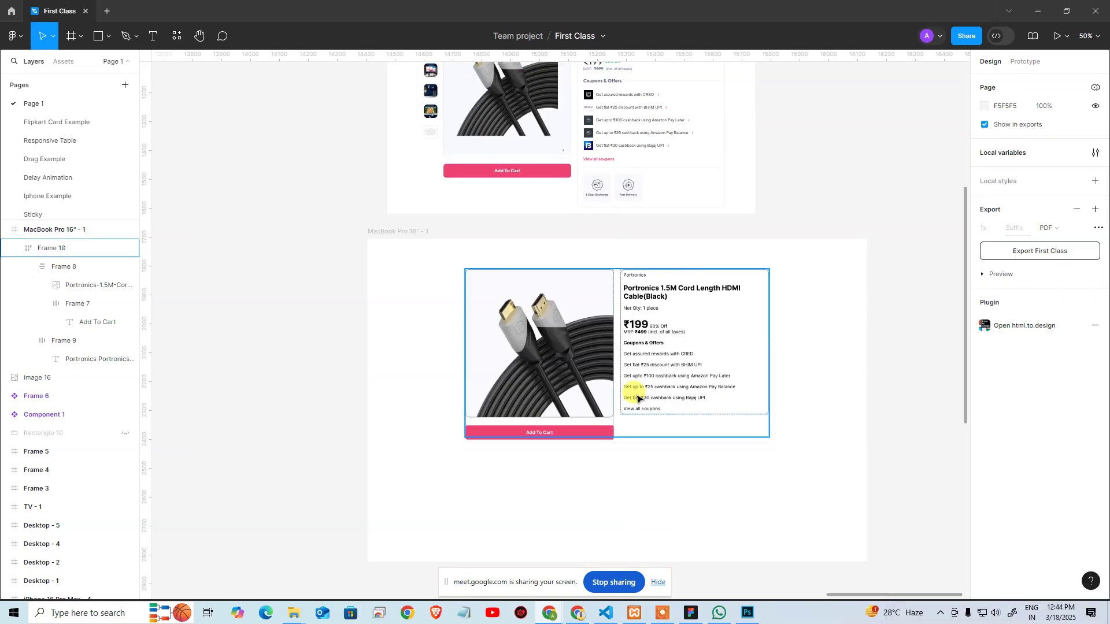
pyautogui.click(620, 484)
pyautogui.doubleClick(573, 344)
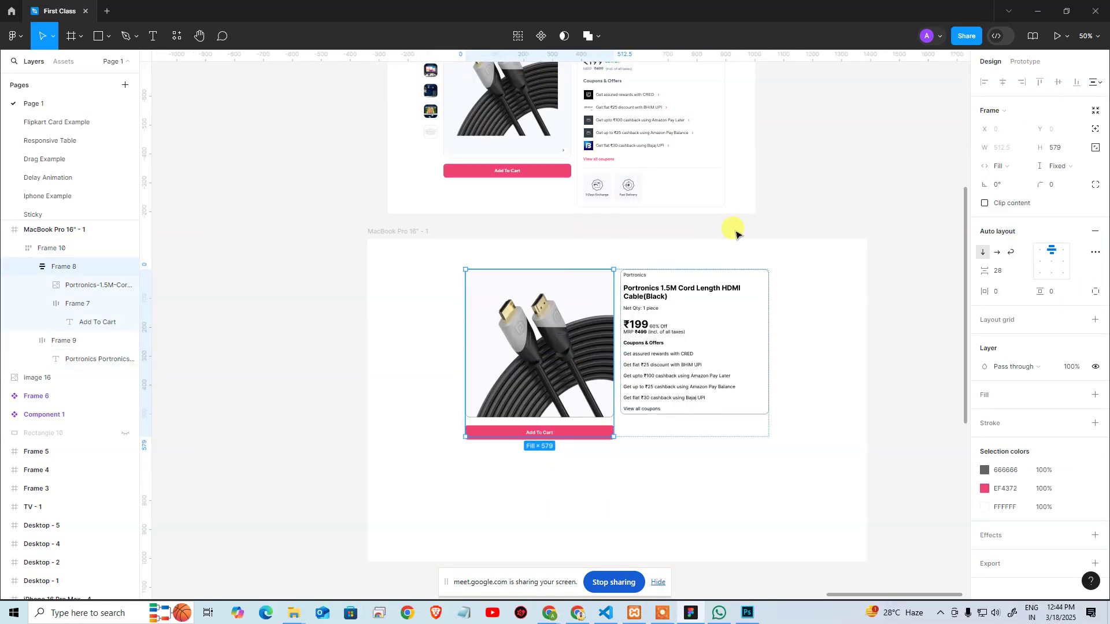
pyautogui.click(1024, 148)
pyautogui.click(1024, 169)
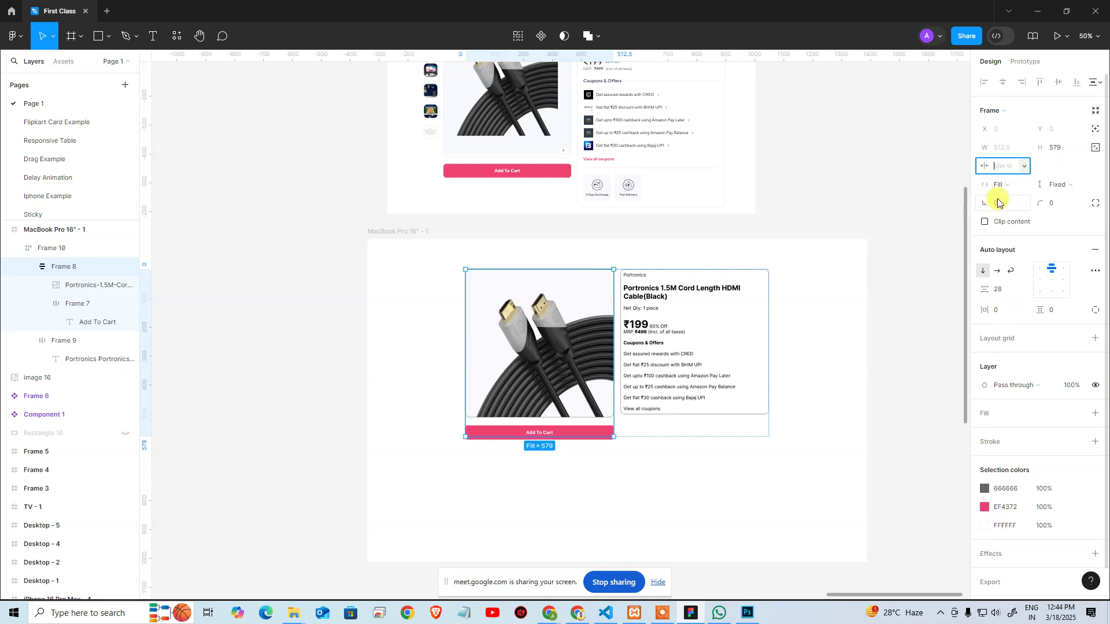
pyautogui.write('20')
pyautogui.press('Return')
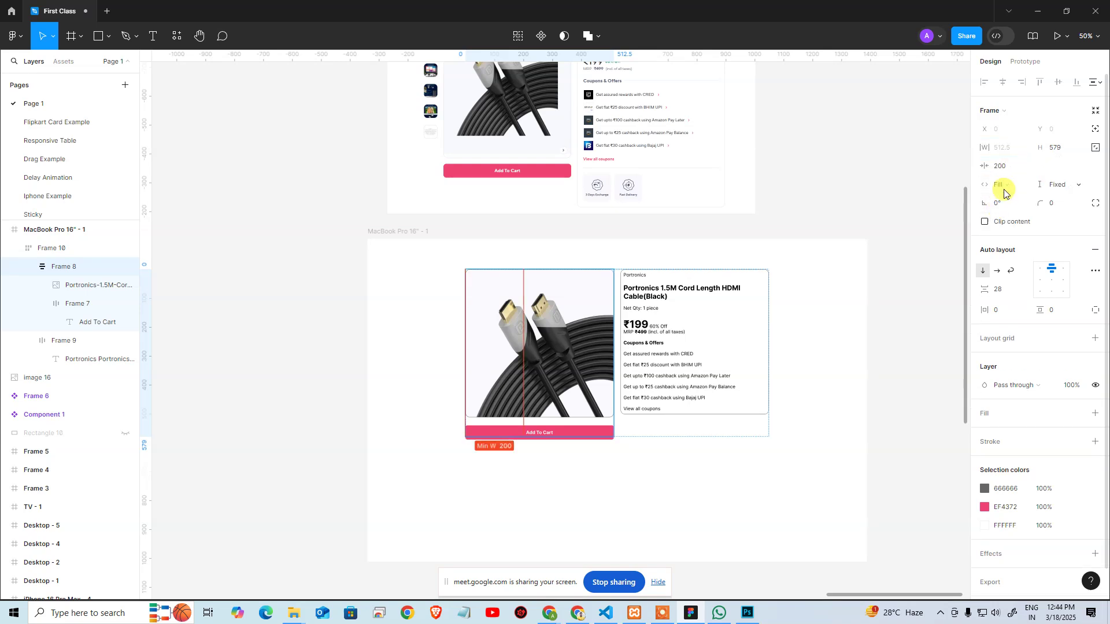
# Narrow the combined product frame to a width of about 1018
pyautogui.click(625, 523)
pyautogui.click(632, 395)
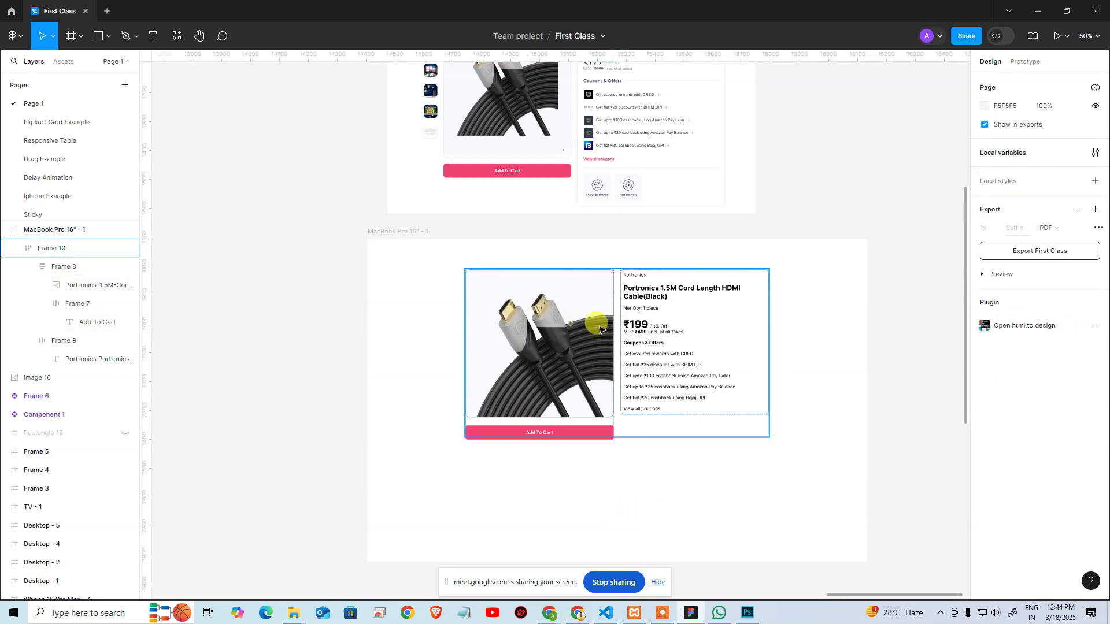
pyautogui.moveTo(767, 326)
pyautogui.mouseDown()
pyautogui.moveTo(660, 327)
pyautogui.moveTo(732, 327)
pyautogui.moveTo(666, 347)
pyautogui.moveTo(797, 354)
pyautogui.moveTo(749, 359)
pyautogui.mouseUp()
pyautogui.click(854, 376)
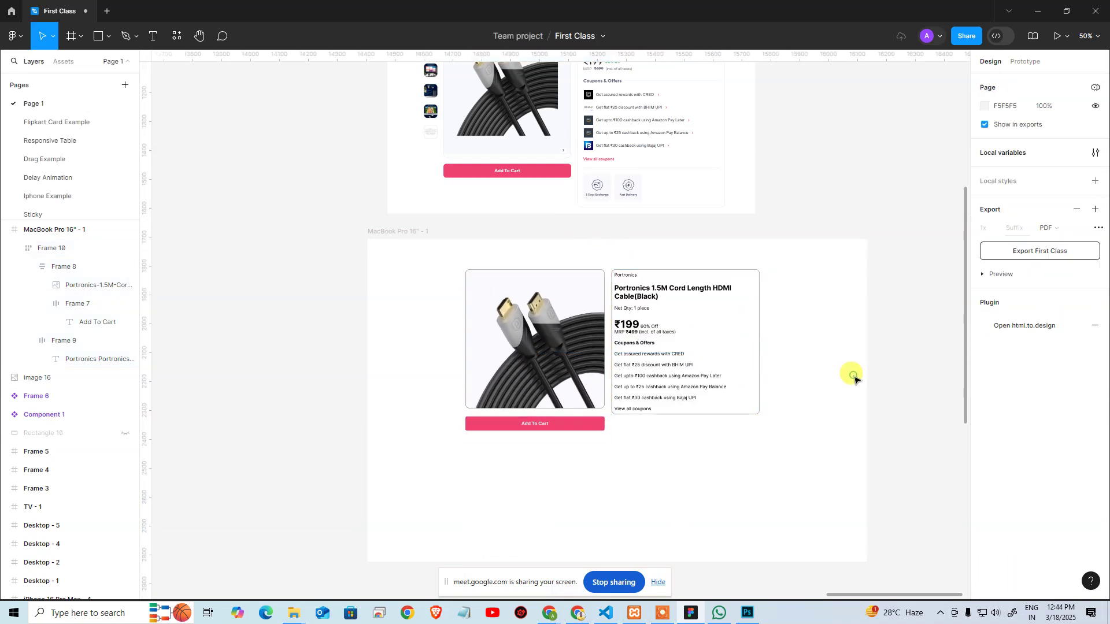
# Try widening the combined product frame to about 1600 to test its stretching, and undo the resize
pyautogui.click(760, 358)
pyautogui.moveTo(757, 355); pyautogui.dragTo(928, 371)
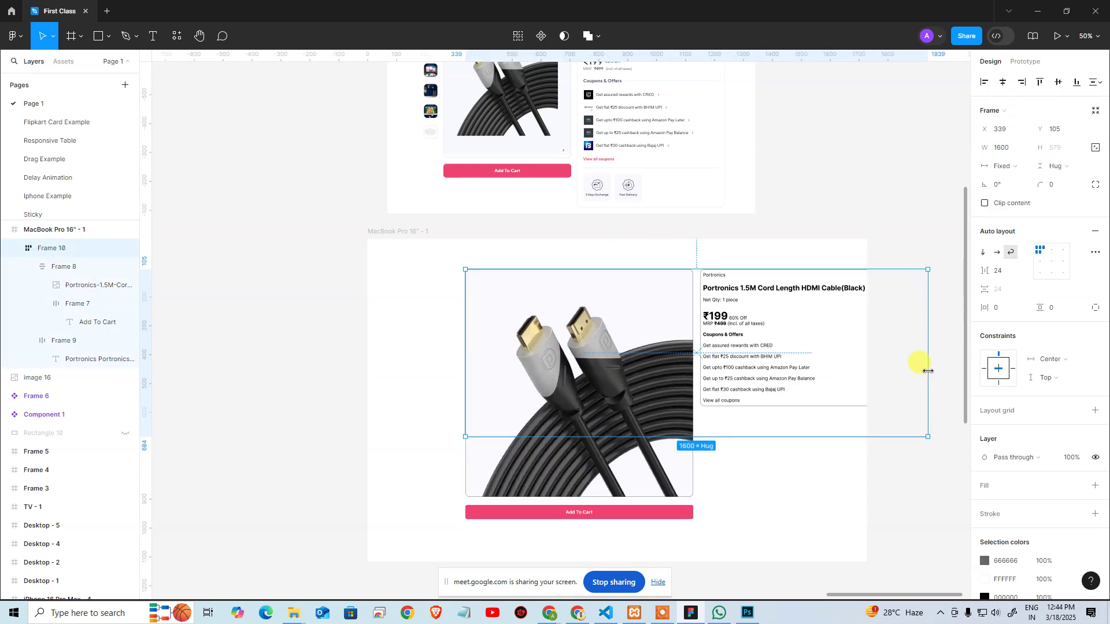
pyautogui.hotkey('ctrl', 'z')
pyautogui.hotkey('ctrl', 'z')
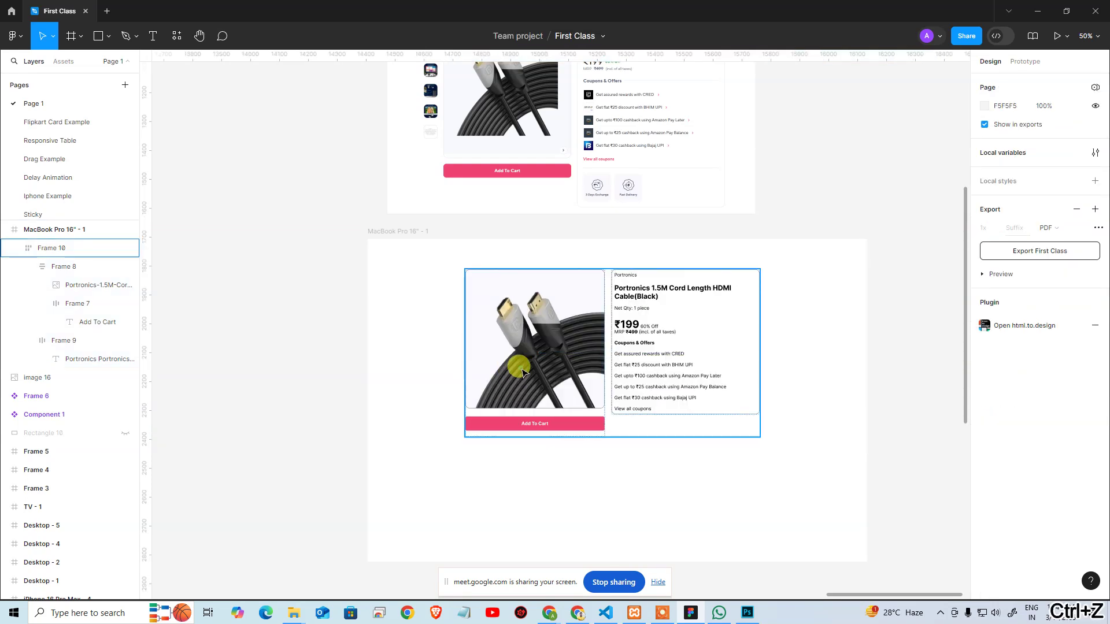
pyautogui.hotkey('ctrl', 'z')
pyautogui.click(696, 503)
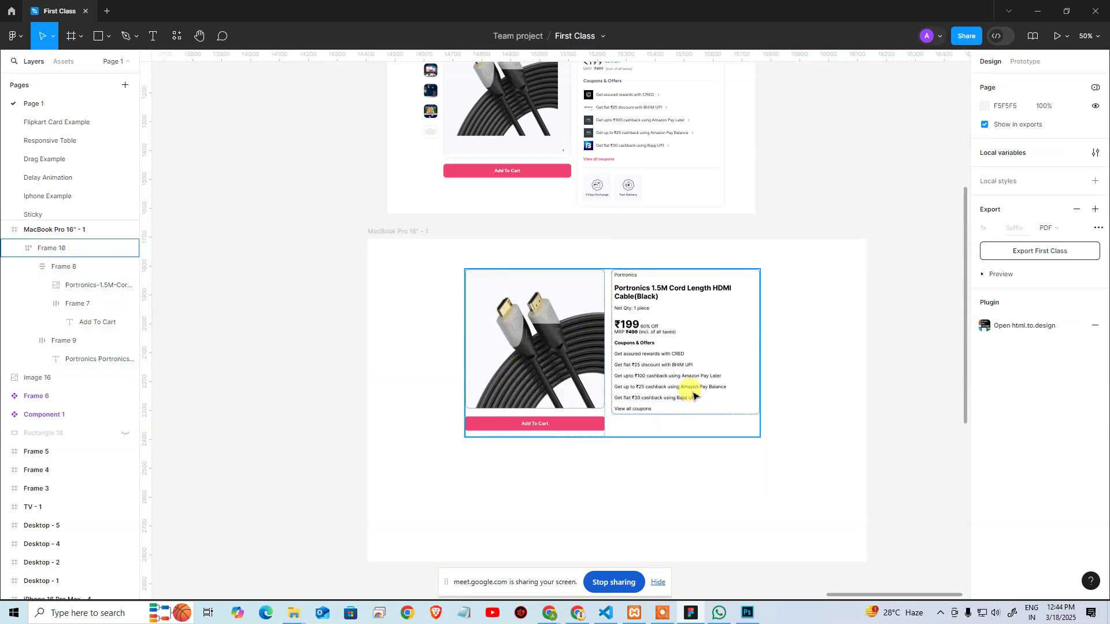
# Add a maximum width of 481.5 to the frame holding the cable image and Add To Cart button
pyautogui.click(589, 396)
pyautogui.click(589, 397)
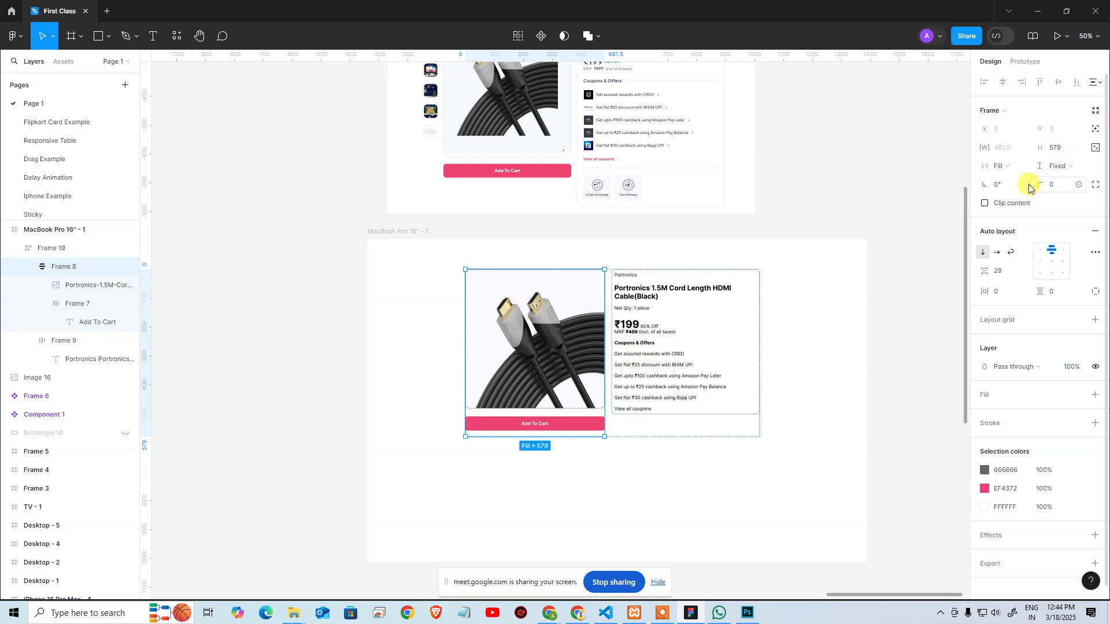
pyautogui.click(1025, 148)
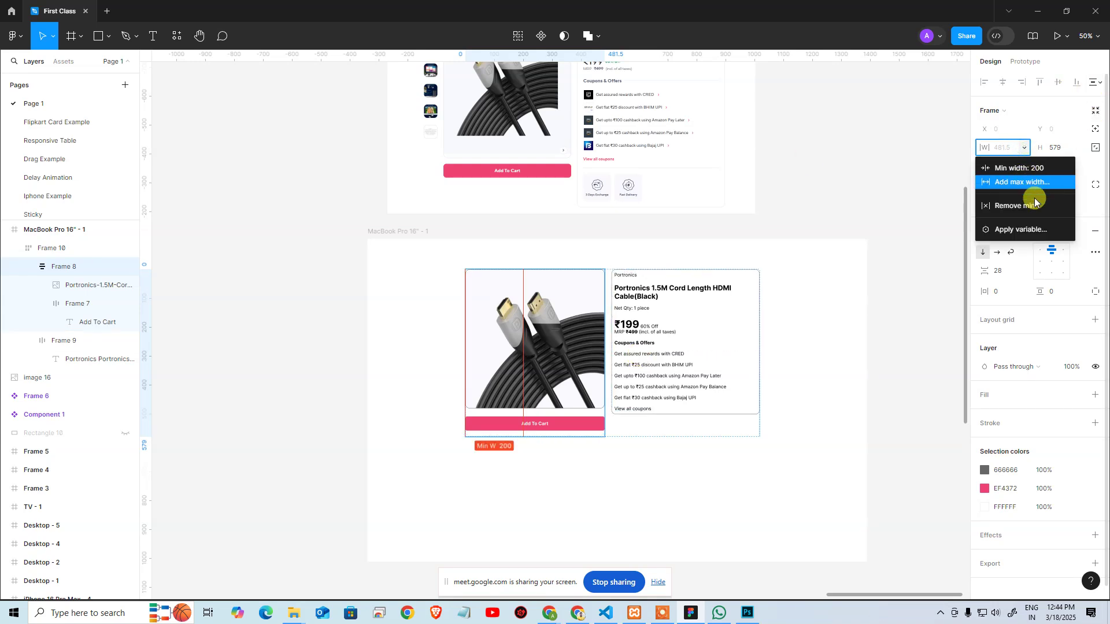
pyautogui.click(1024, 182)
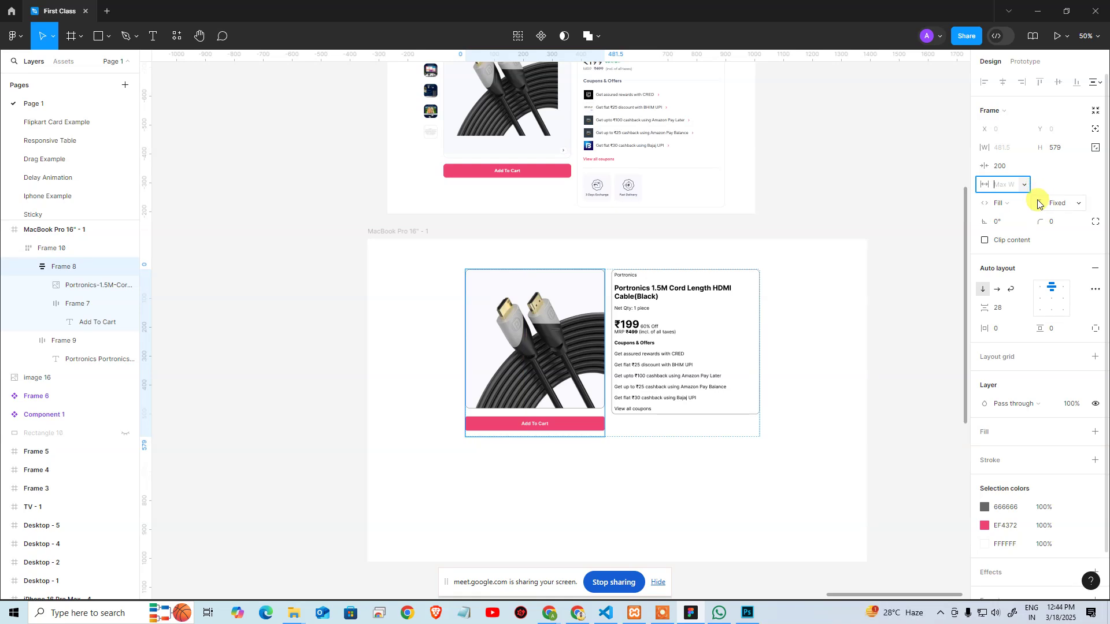
pyautogui.write('481.5')
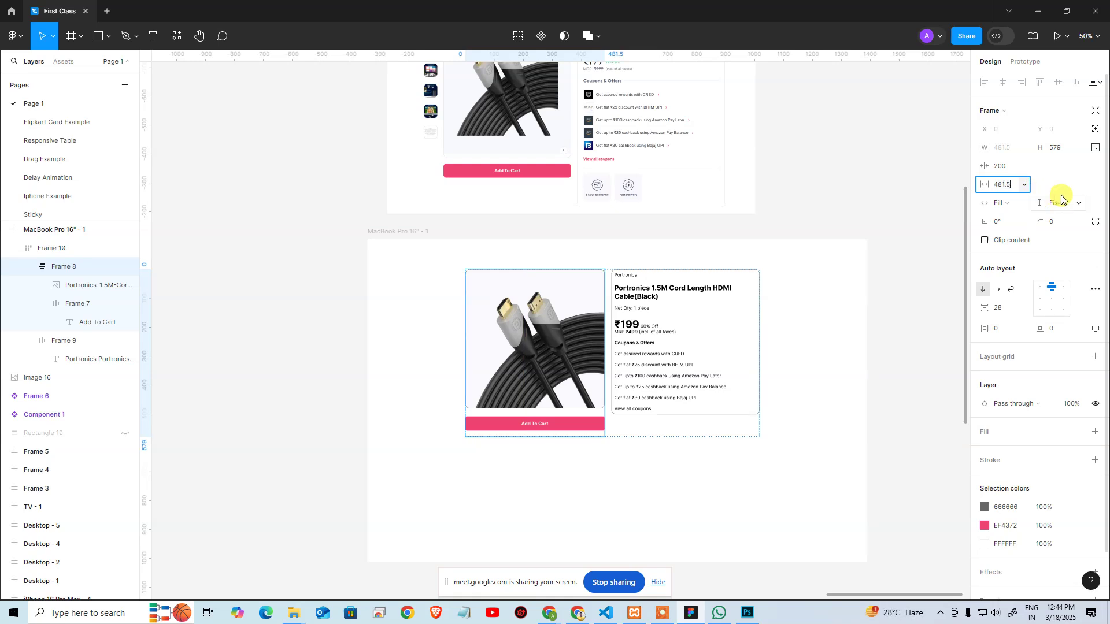
pyautogui.press('Return')
# Try narrowing the combined product frame to test its width limits, and undo the resize
pyautogui.click(568, 356)
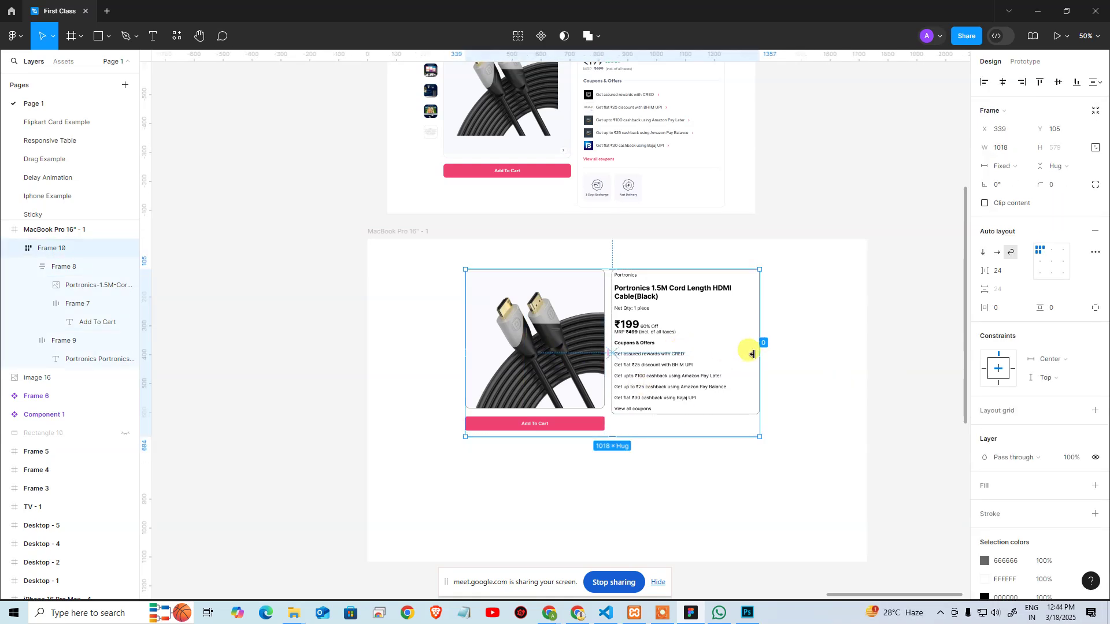
pyautogui.moveTo(760, 364); pyautogui.dragTo(669, 354)
pyautogui.hotkey('ctrl', 'z')
pyautogui.click(888, 348)
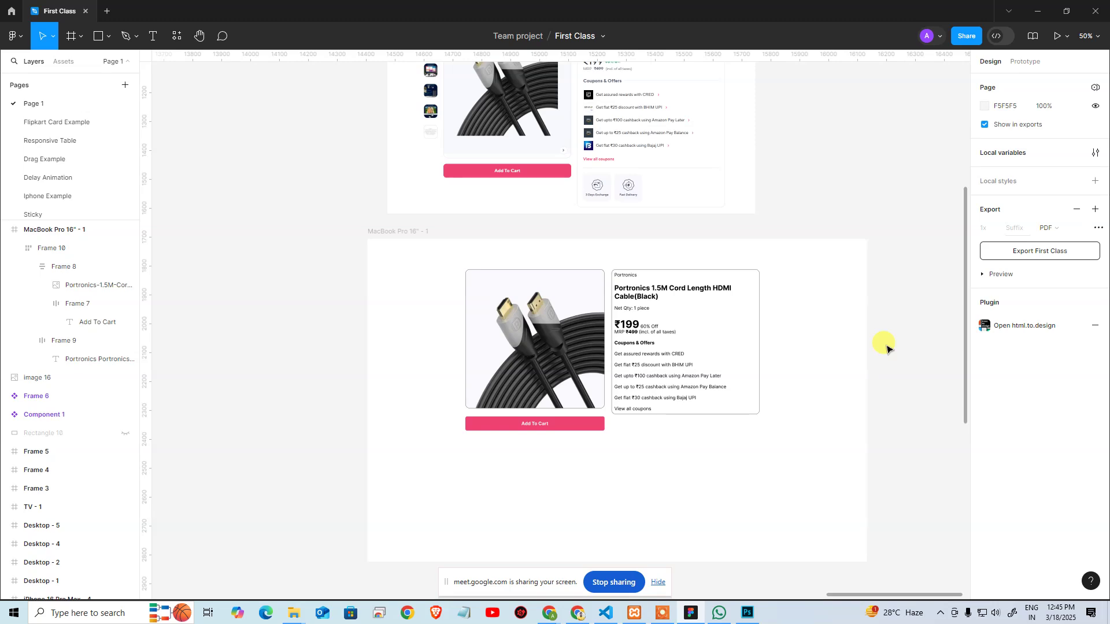
# Switch to Chrome, load flipkart.com in a new tab and examine the Electronics category's dropdown
pyautogui.hotkey('alt', 'Tab')
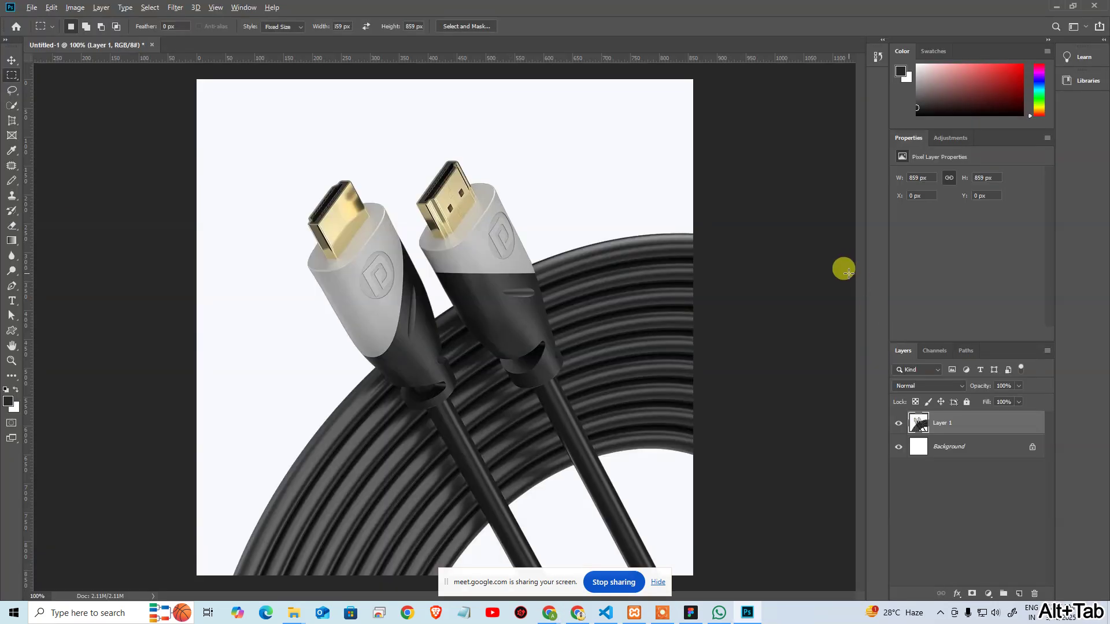
pyautogui.hotkey('alt', 'Tab')
pyautogui.scroll(1, 605, 458)
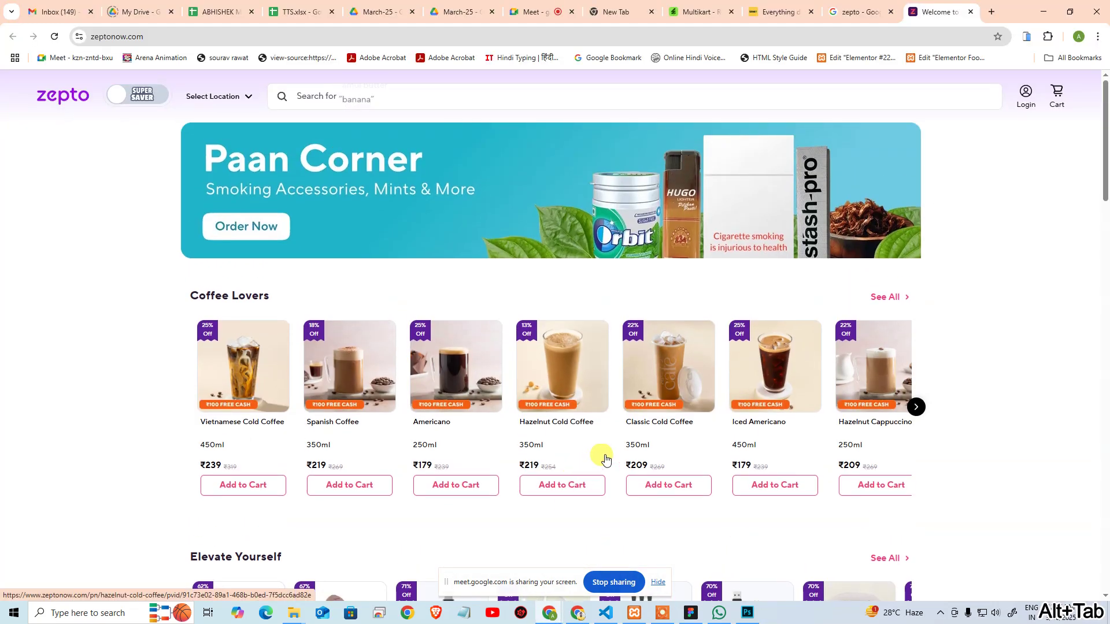
pyautogui.scroll(-10, 605, 458)
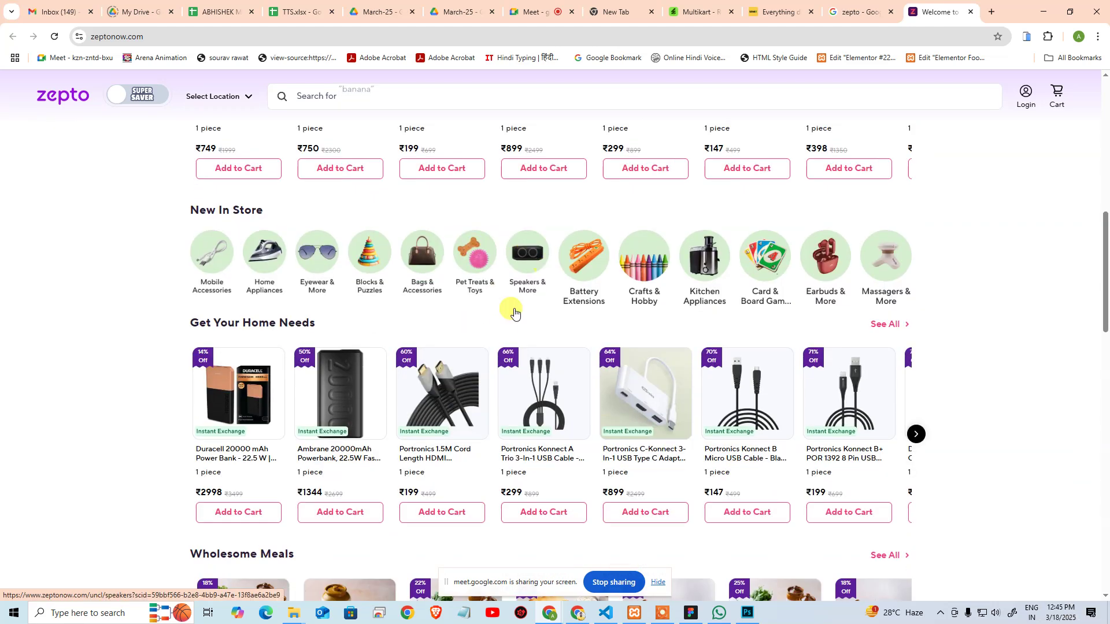
pyautogui.click(978, 20)
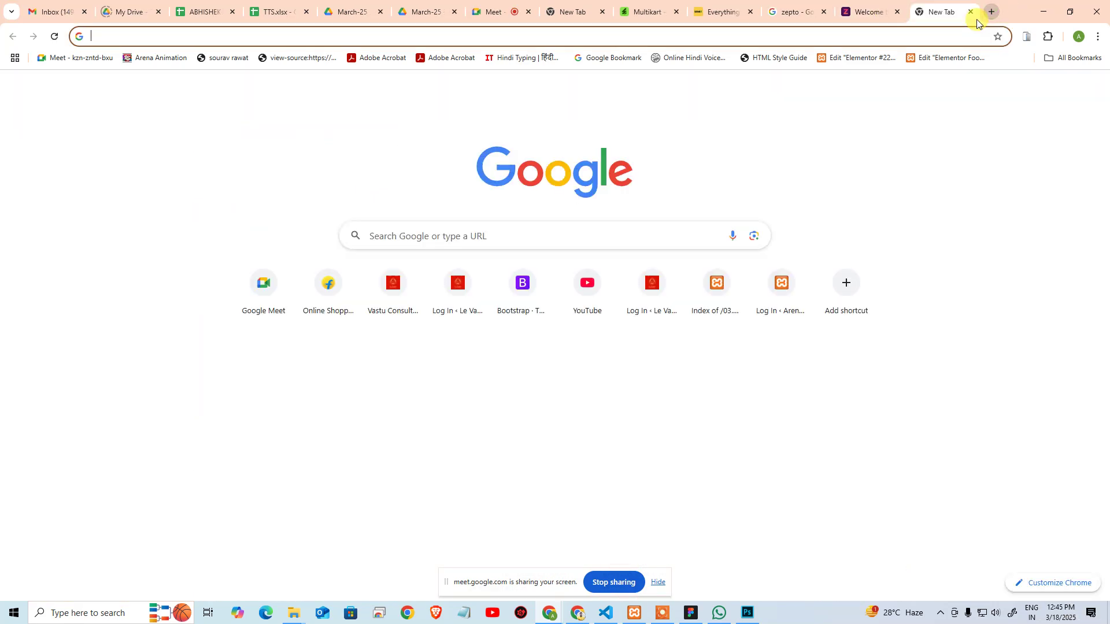
pyautogui.write('flipkart.com')
pyautogui.press('Return')
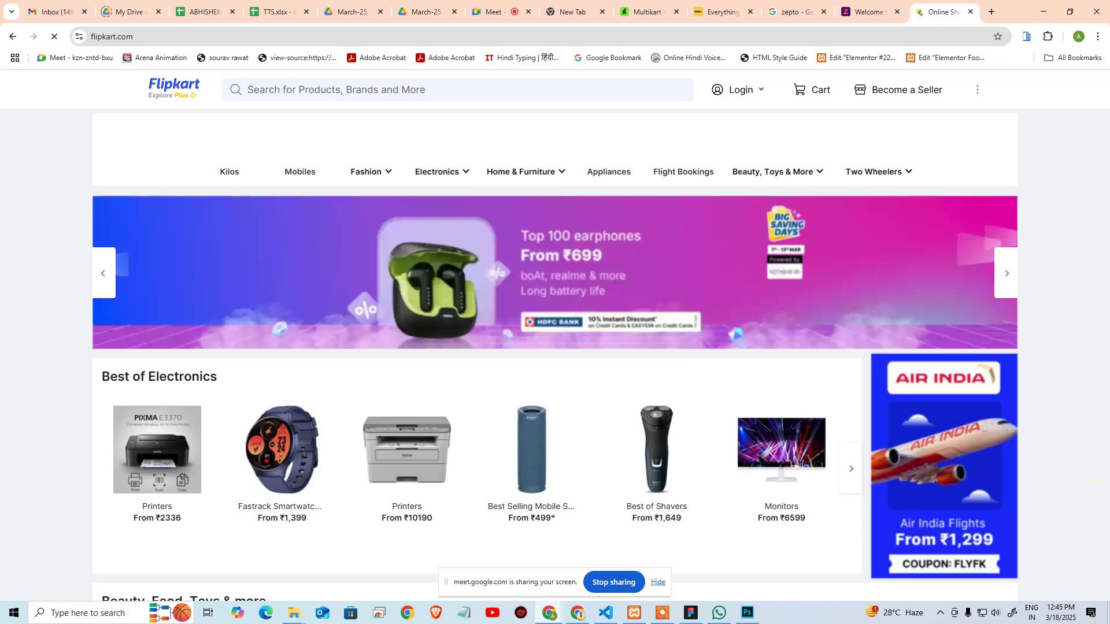
pyautogui.moveTo(449, 160)
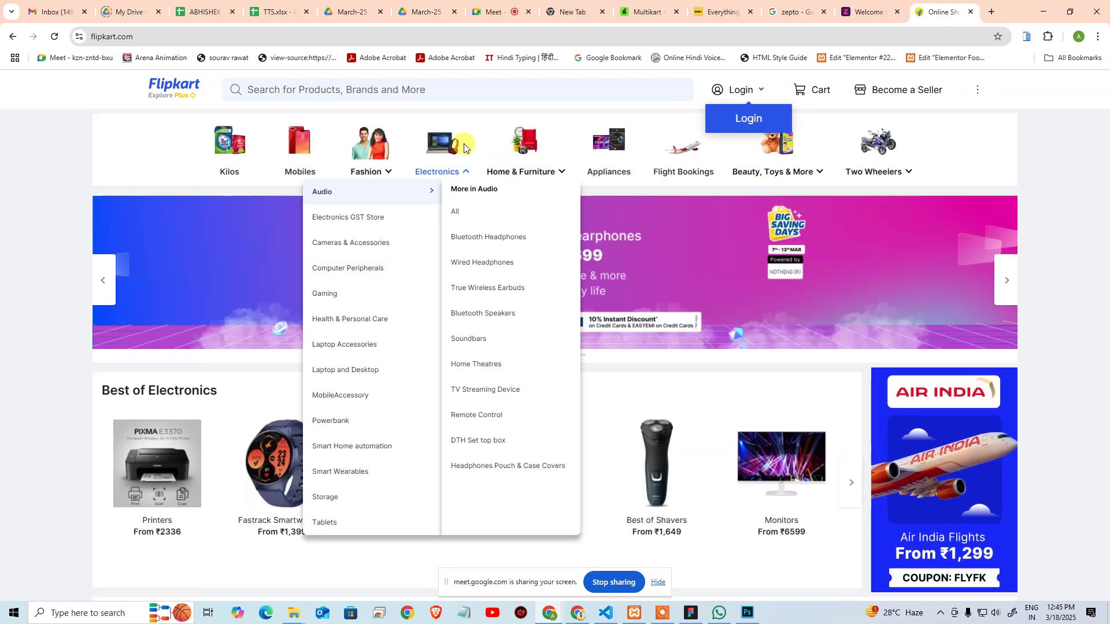
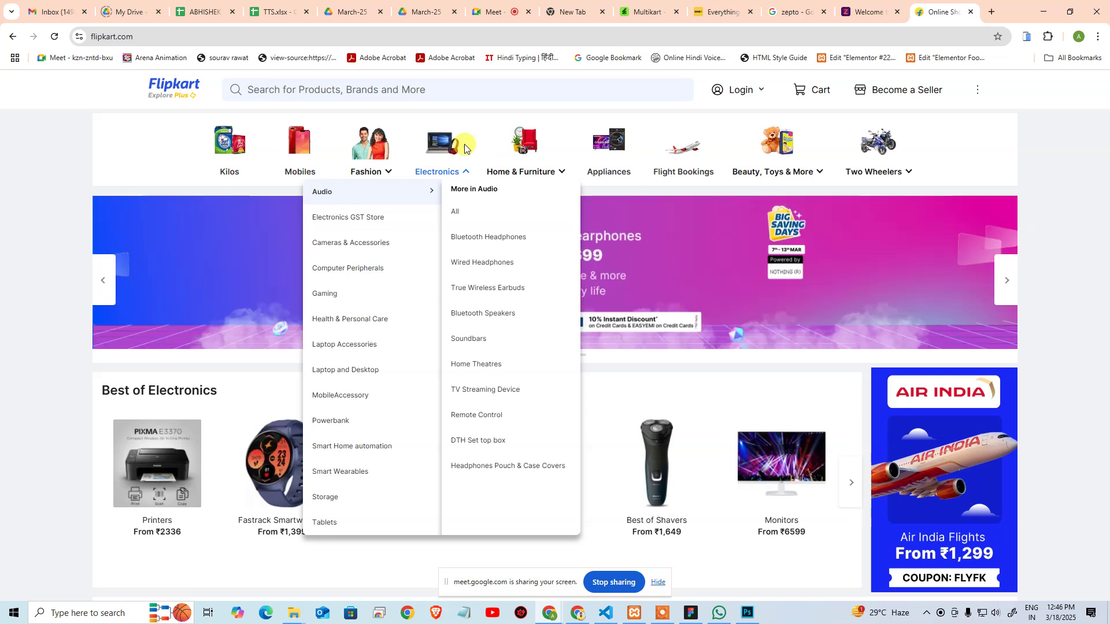
# Return to Figma and add an iPhone 16 Pro Max frame on the empty canvas beside the product page designs
pyautogui.hotkey('alt', 'Tab')
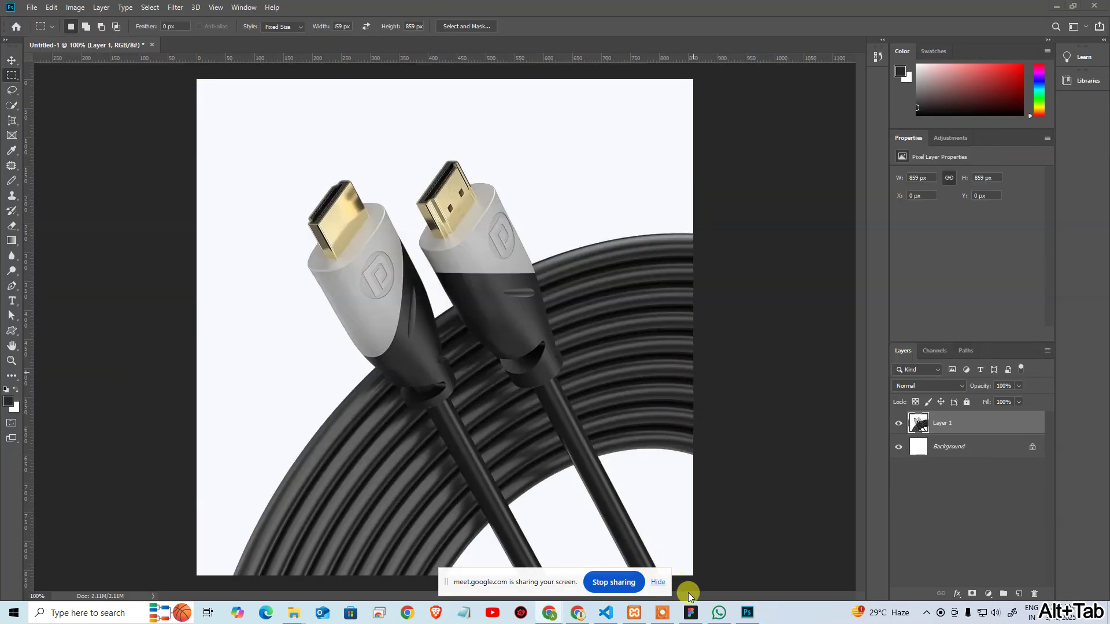
pyautogui.click(691, 612)
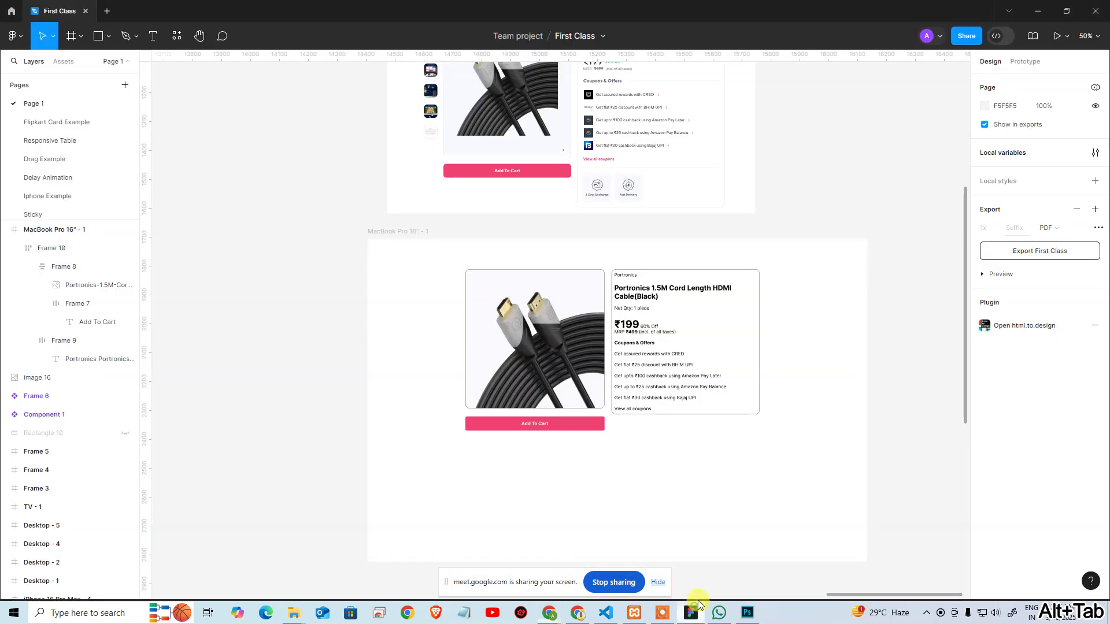
pyautogui.moveTo(854, 303); pyautogui.dragTo(274, 246)
pyautogui.scroll(5, 428, 253)
pyautogui.moveTo(428, 253); pyautogui.dragTo(595, 191)
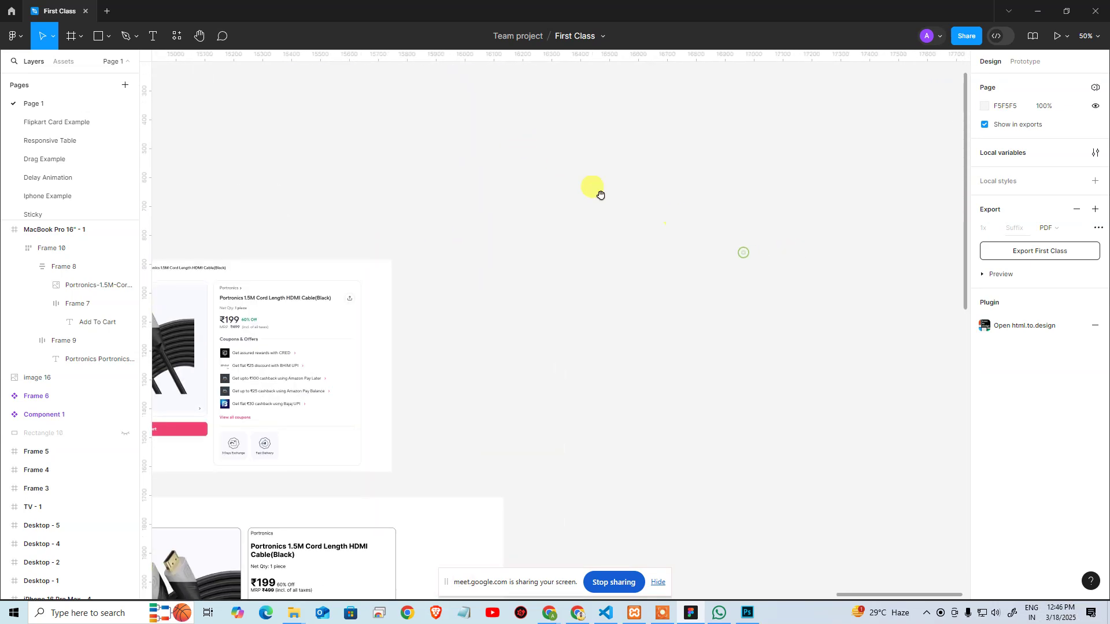
pyautogui.click(109, 37)
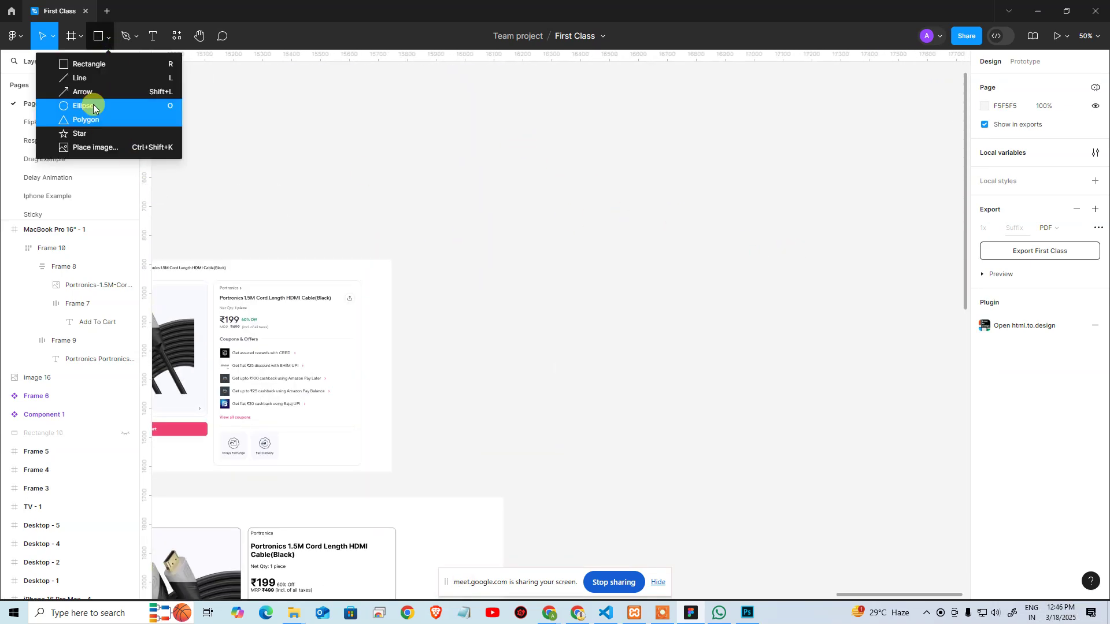
pyautogui.click(80, 37)
pyautogui.click(69, 63)
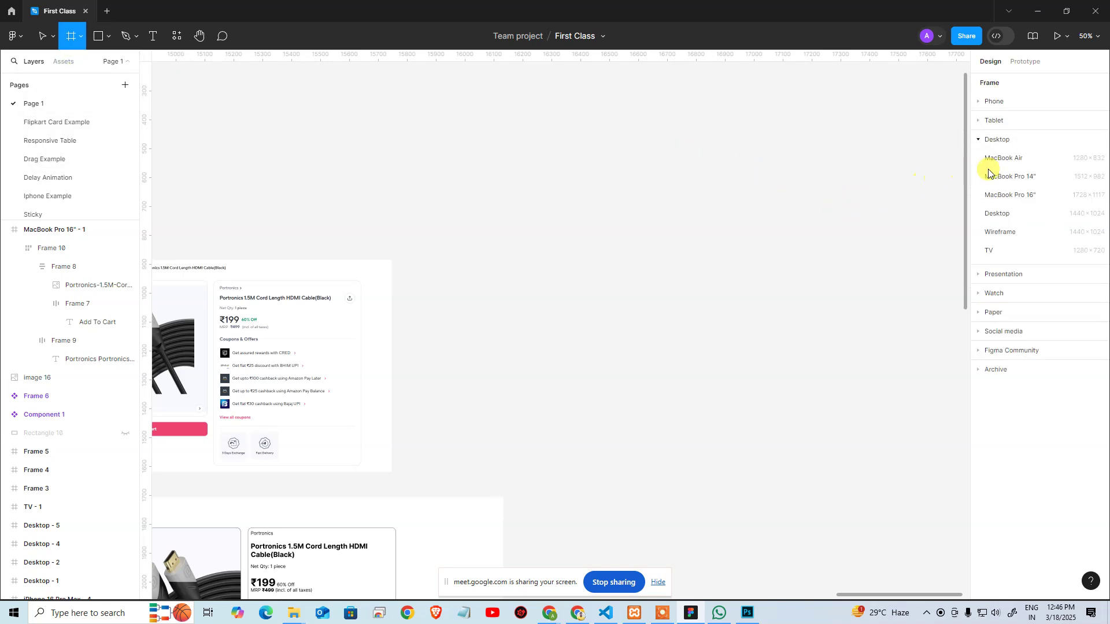
pyautogui.click(1006, 104)
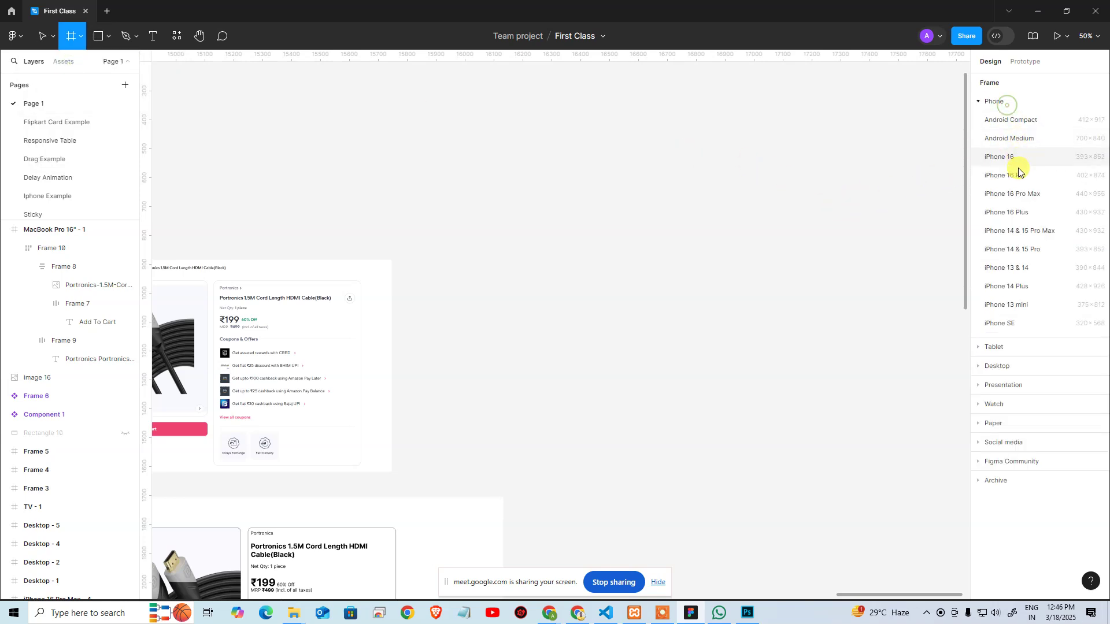
pyautogui.click(1033, 195)
pyautogui.click(384, 142)
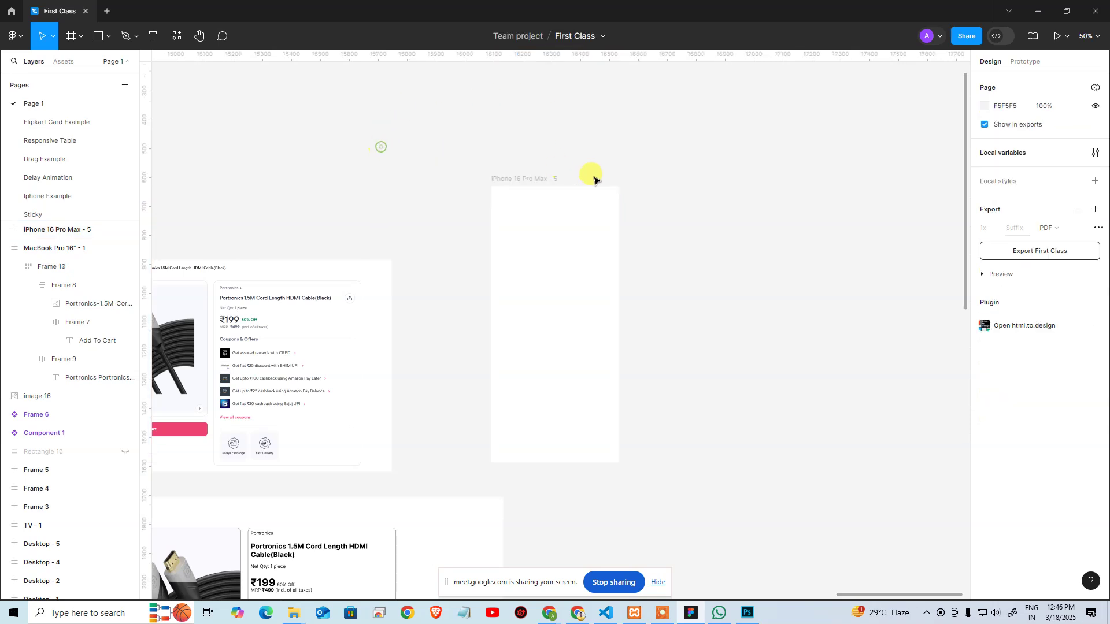
pyautogui.click(106, 41)
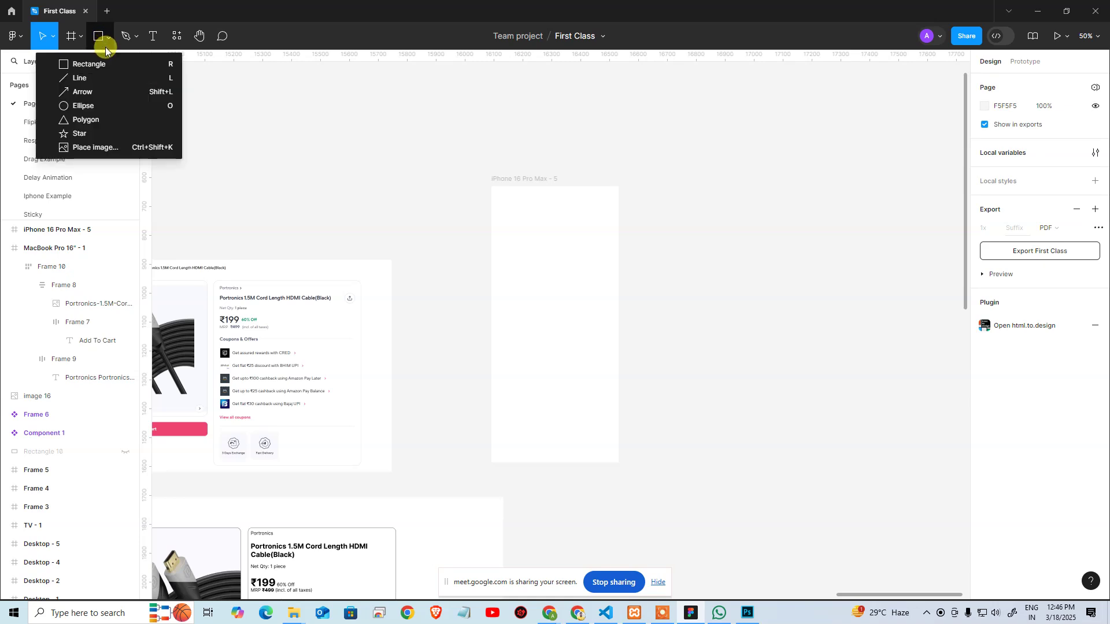
pyautogui.click(601, 152)
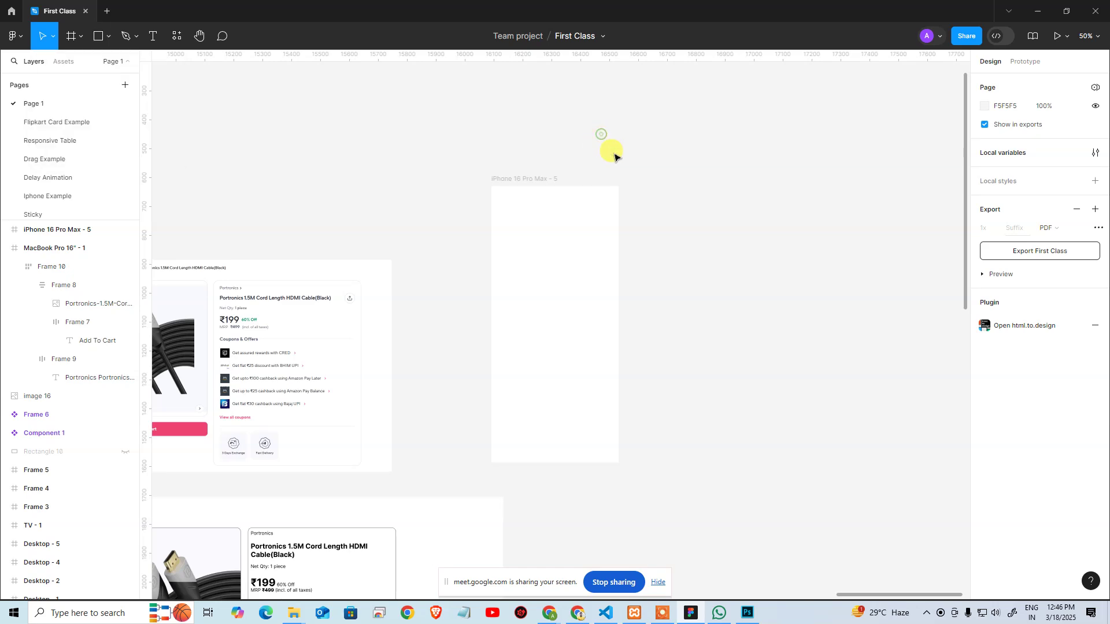
pyautogui.click(610, 285)
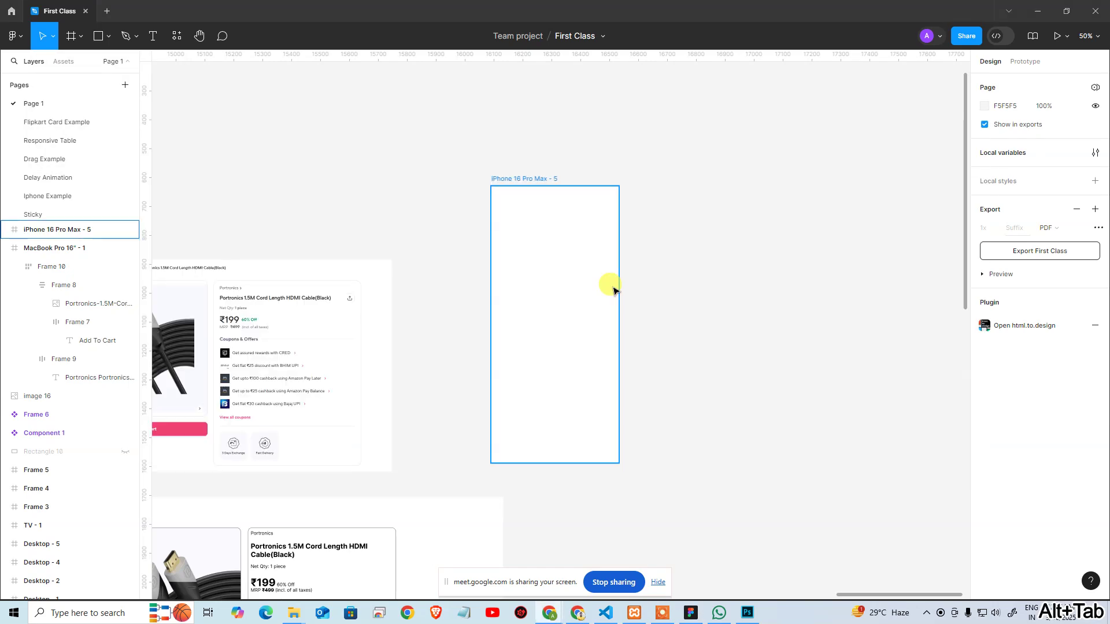
# Bring up the Flipkart home page in Chrome again
pyautogui.hotkey('alt', 'Tab')
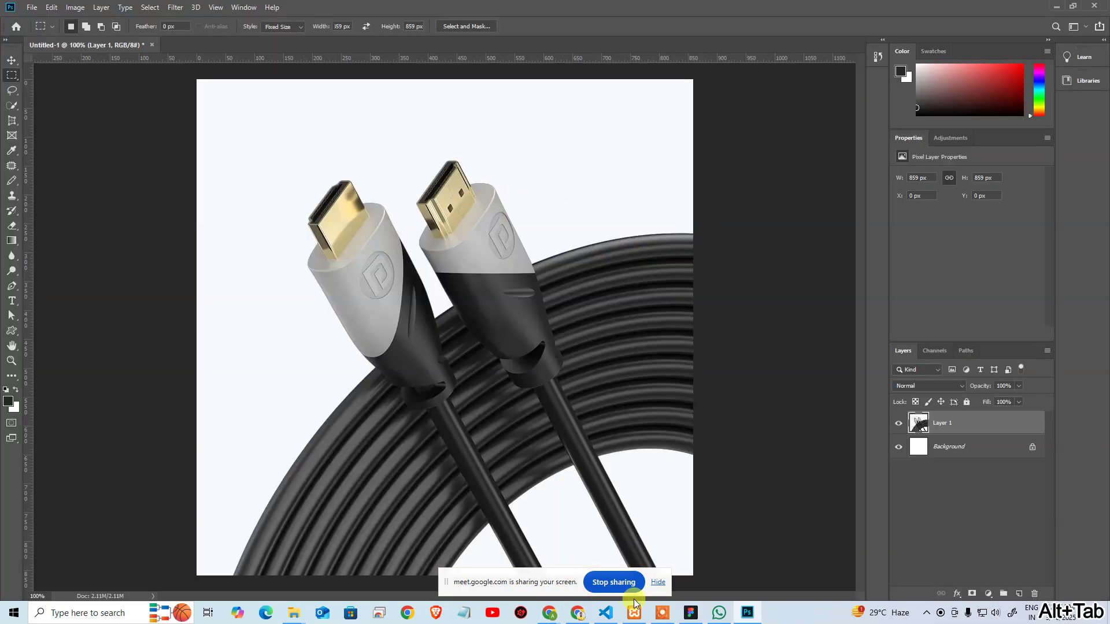
pyautogui.moveTo(578, 614)
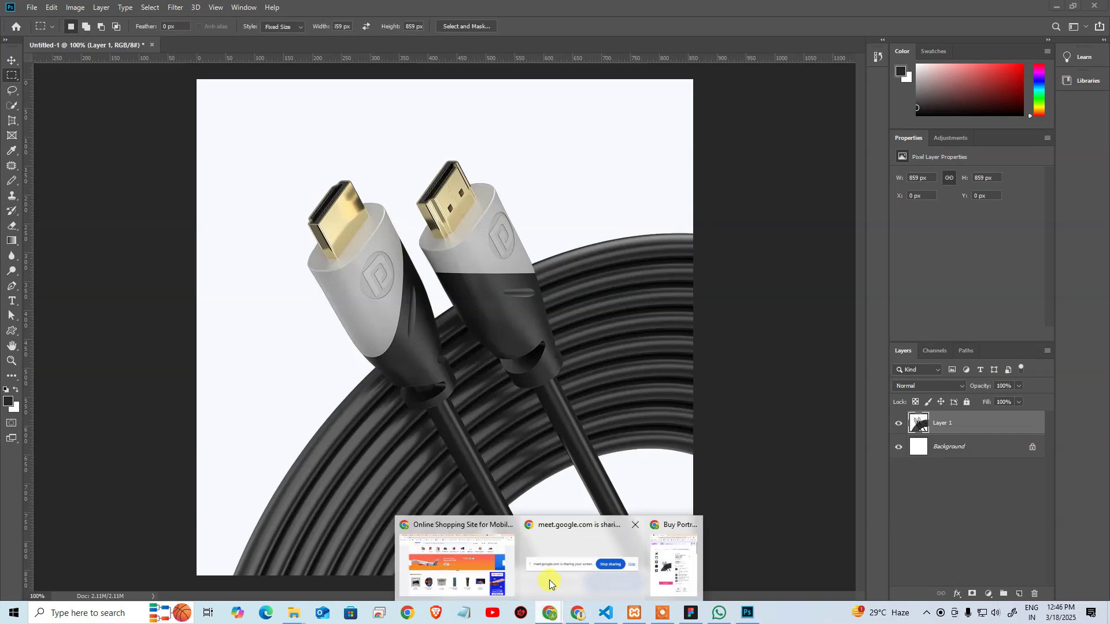
pyautogui.click(475, 574)
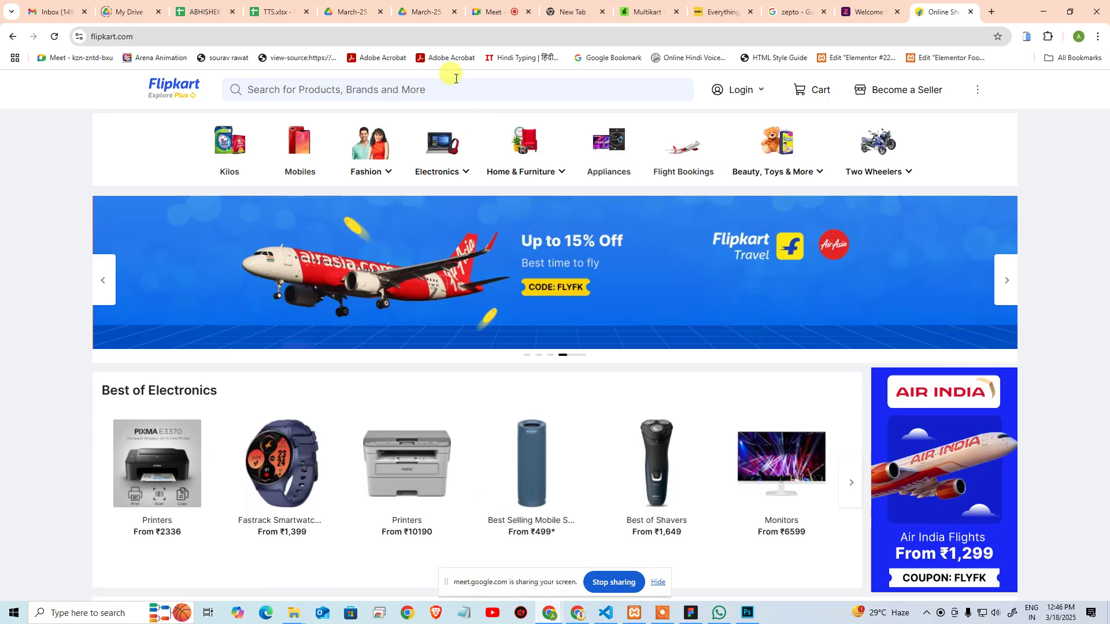
# Inspect the Electronics category label on the Flipkart page with the browser's developer tools
pyautogui.rightClick(443, 146)
pyautogui.click(488, 464)
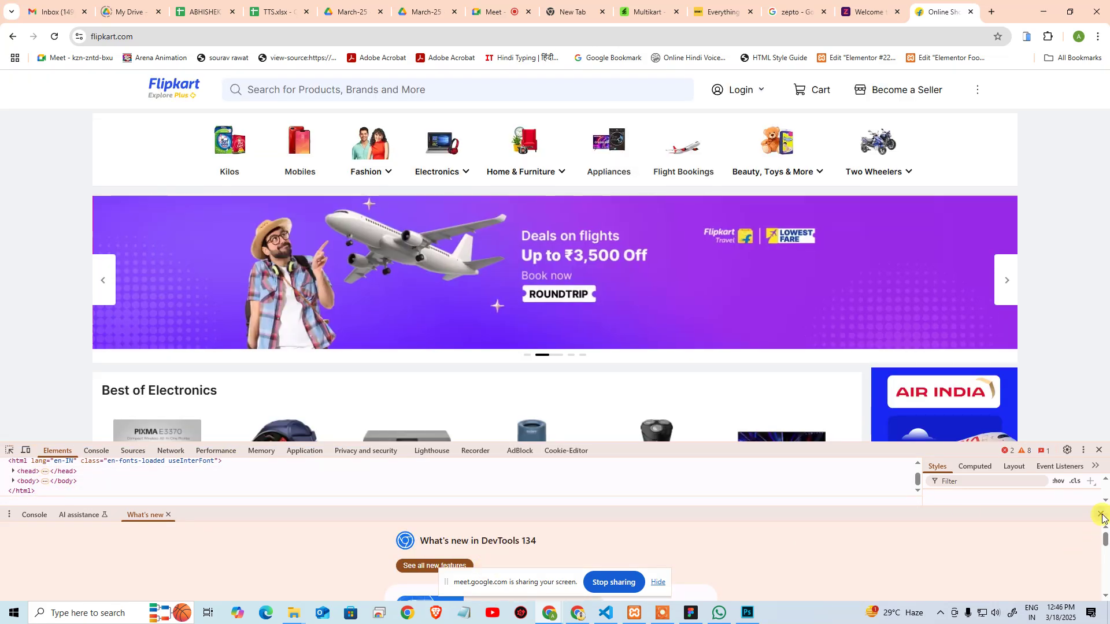
pyautogui.click(1102, 516)
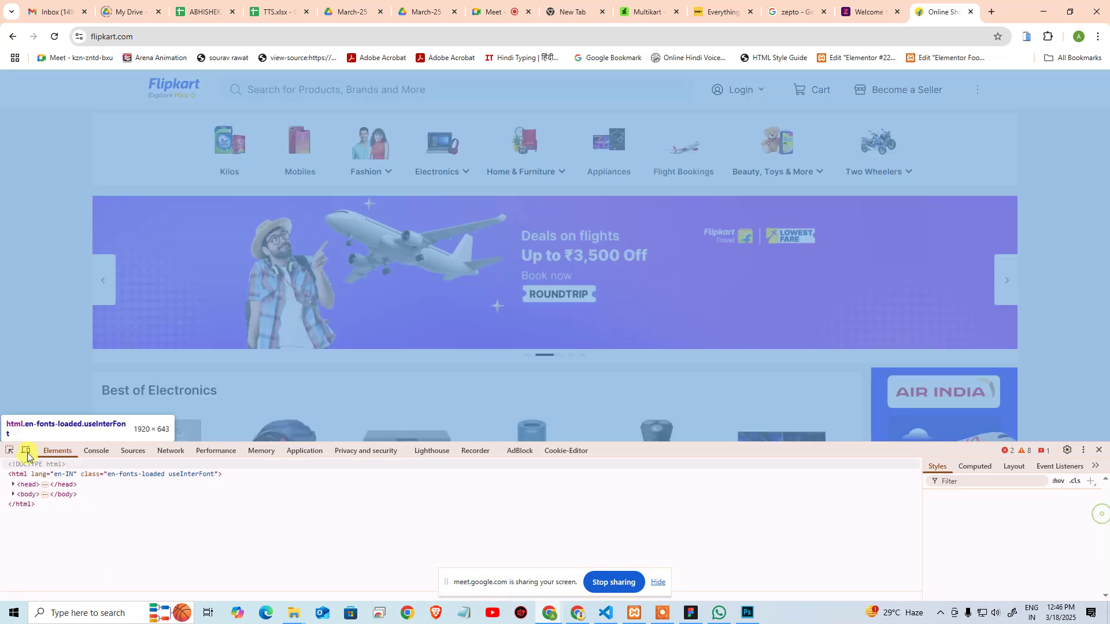
pyautogui.click(9, 450)
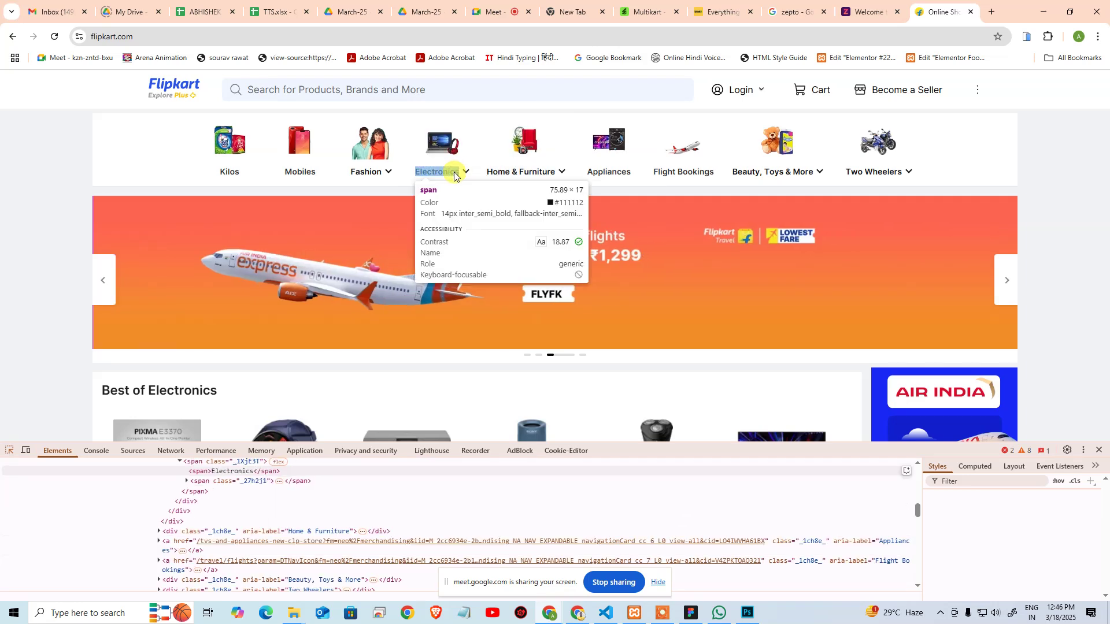
pyautogui.click(440, 172)
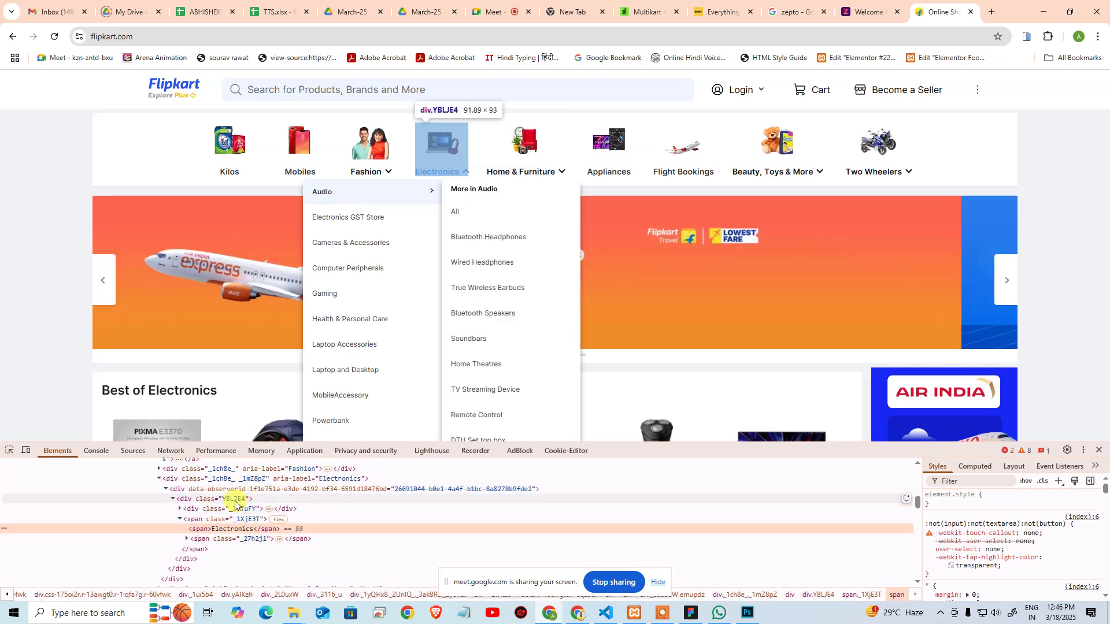
# Inspect the Electronics category's laptop and headphones image and open its source file in a new tab
pyautogui.click(10, 452)
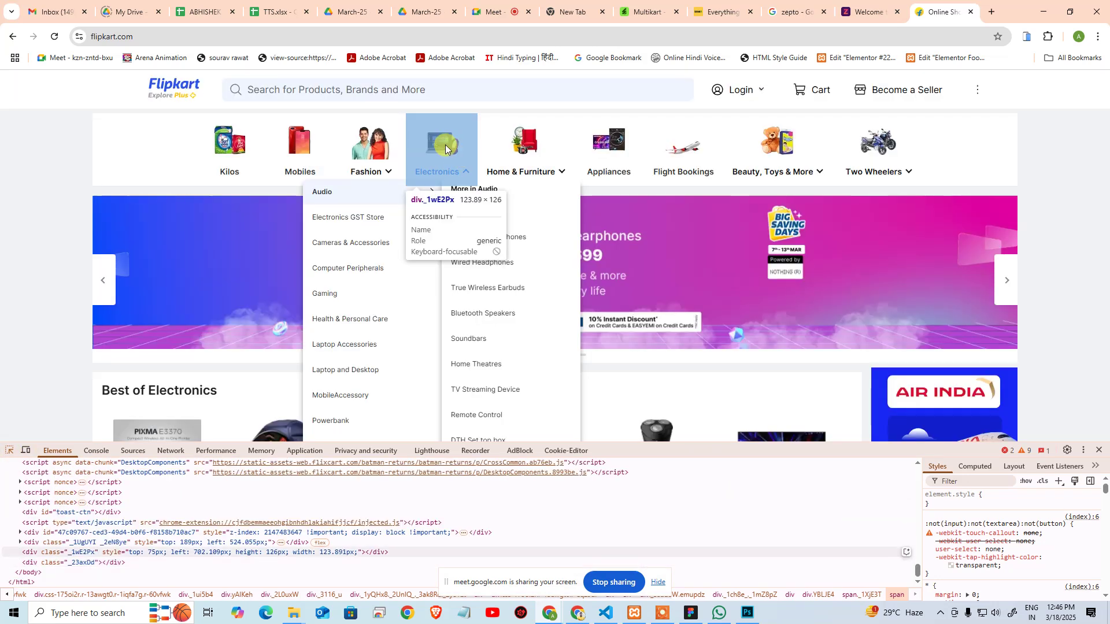
pyautogui.click(441, 135)
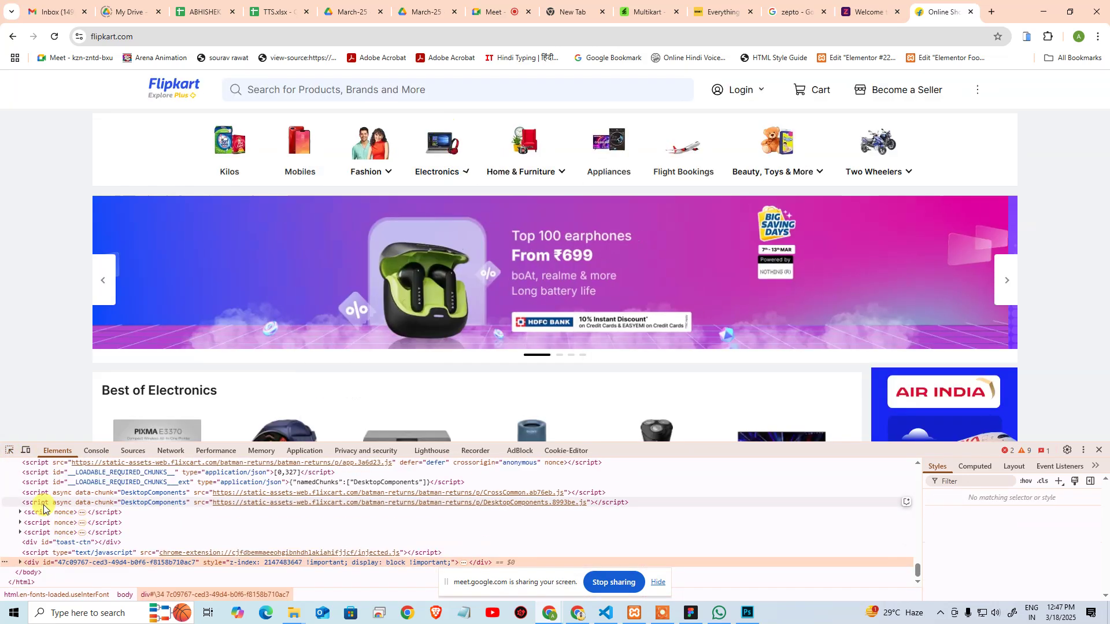
pyautogui.click(8, 453)
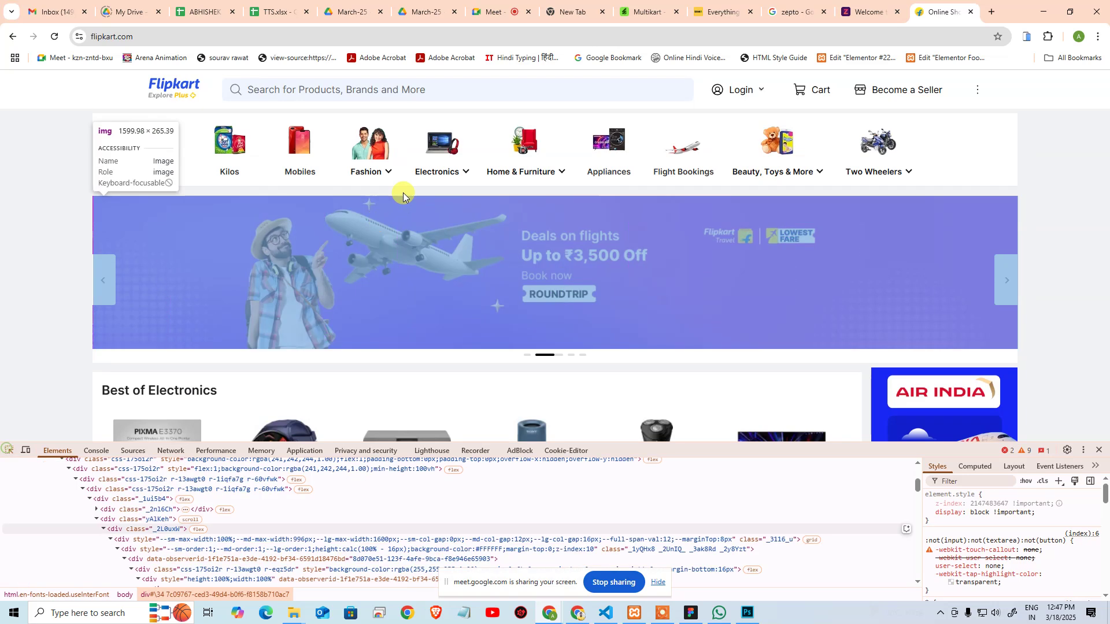
pyautogui.click(439, 142)
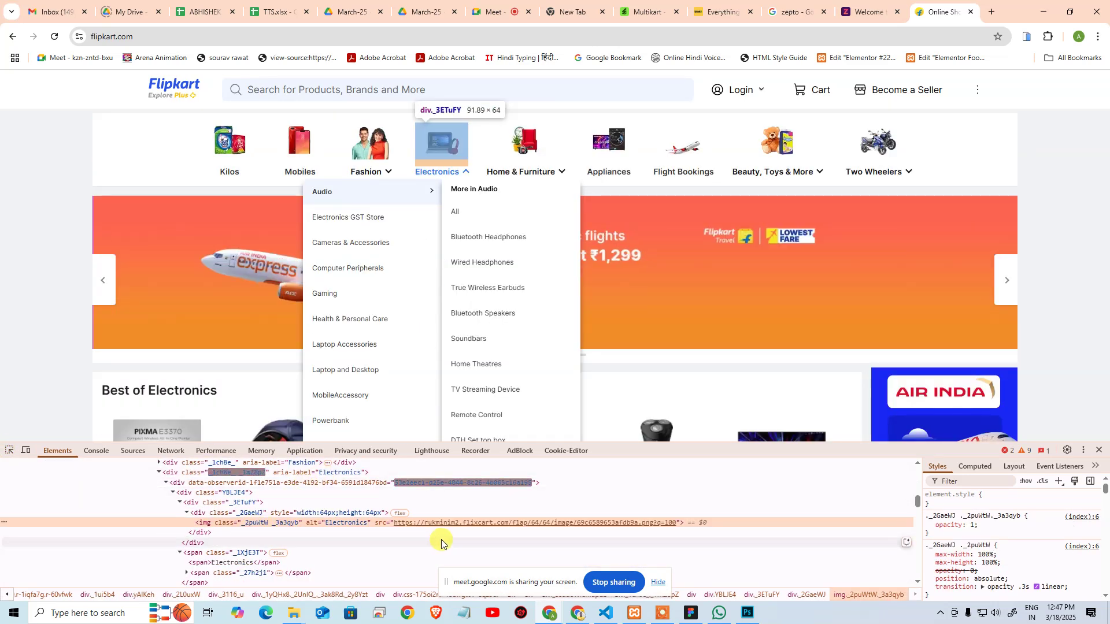
pyautogui.click(502, 530)
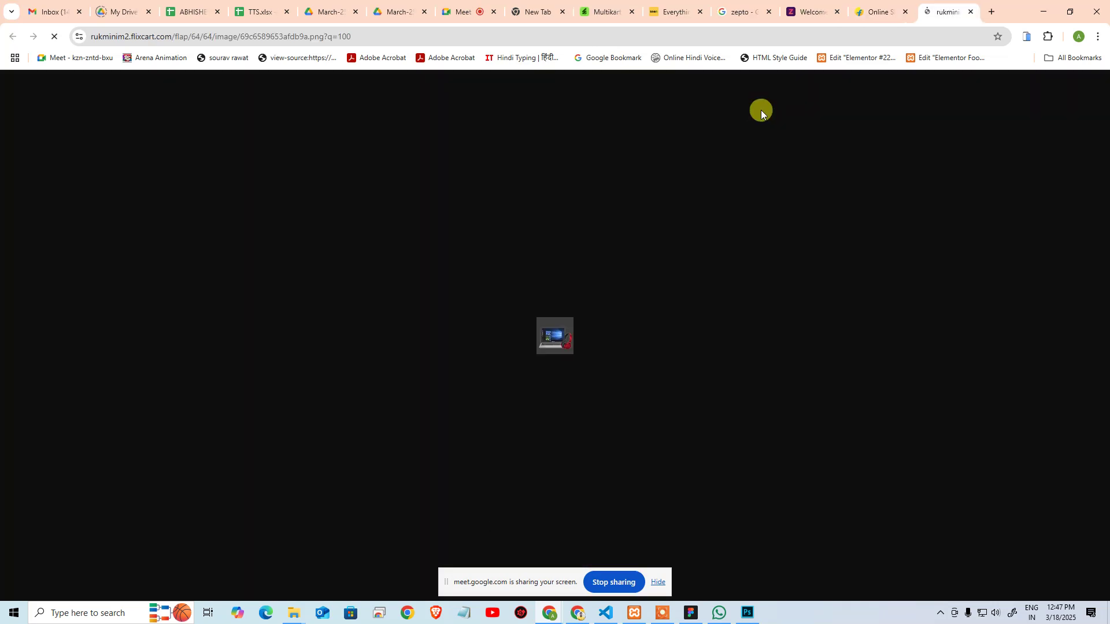
# Copy the Electronics image, switch to Figma and paste it into the empty iPhone 16 Pro Max frame
pyautogui.click(378, 36)
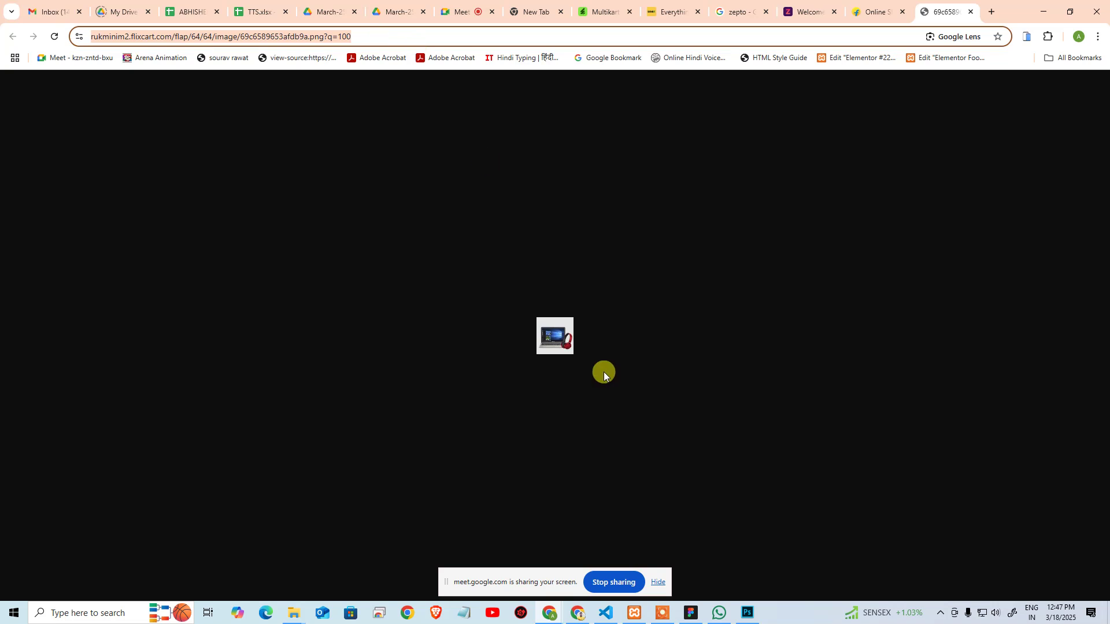
pyautogui.rightClick(570, 348)
pyautogui.click(630, 394)
pyautogui.hotkey('alt', 'Tab')
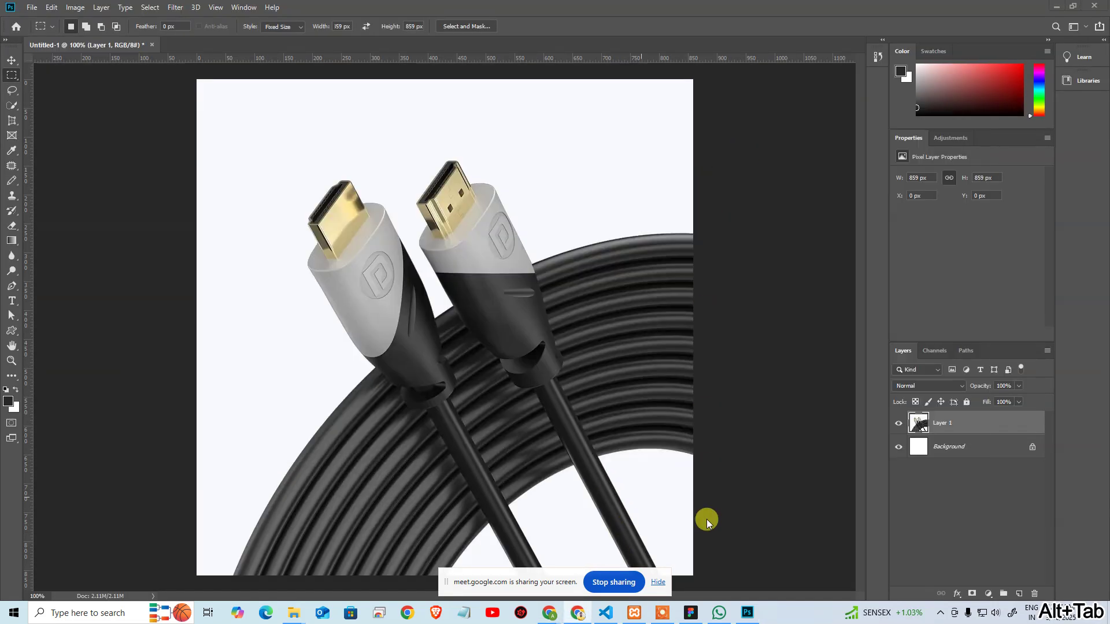
pyautogui.hotkey('alt', 'Tab')
pyautogui.click(575, 233)
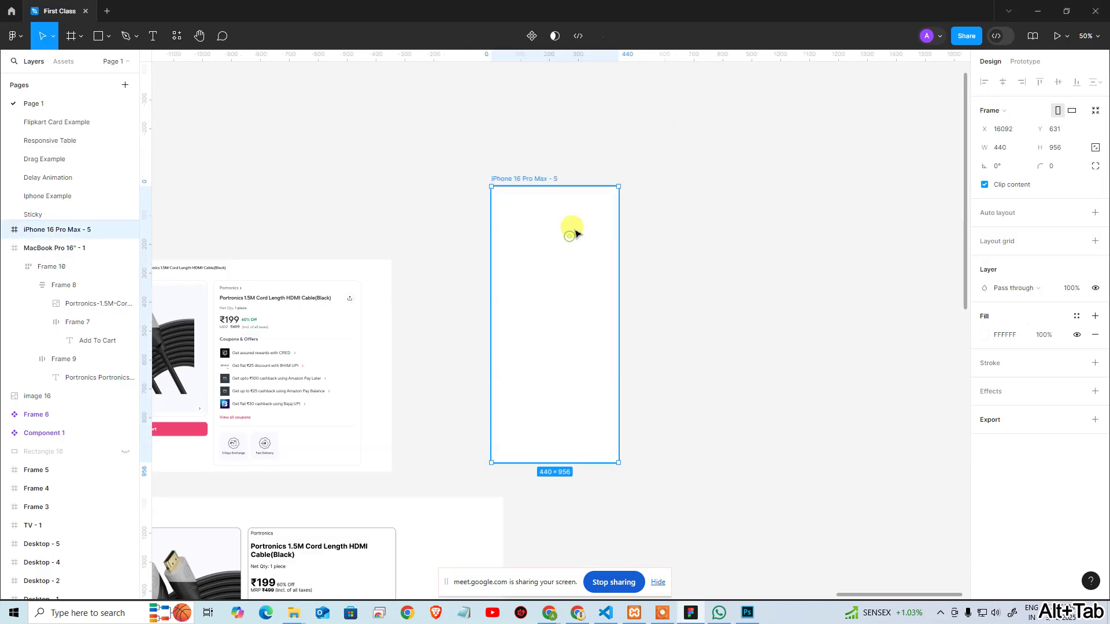
pyautogui.hotkey('ctrl', 'v')
pyautogui.click(670, 231)
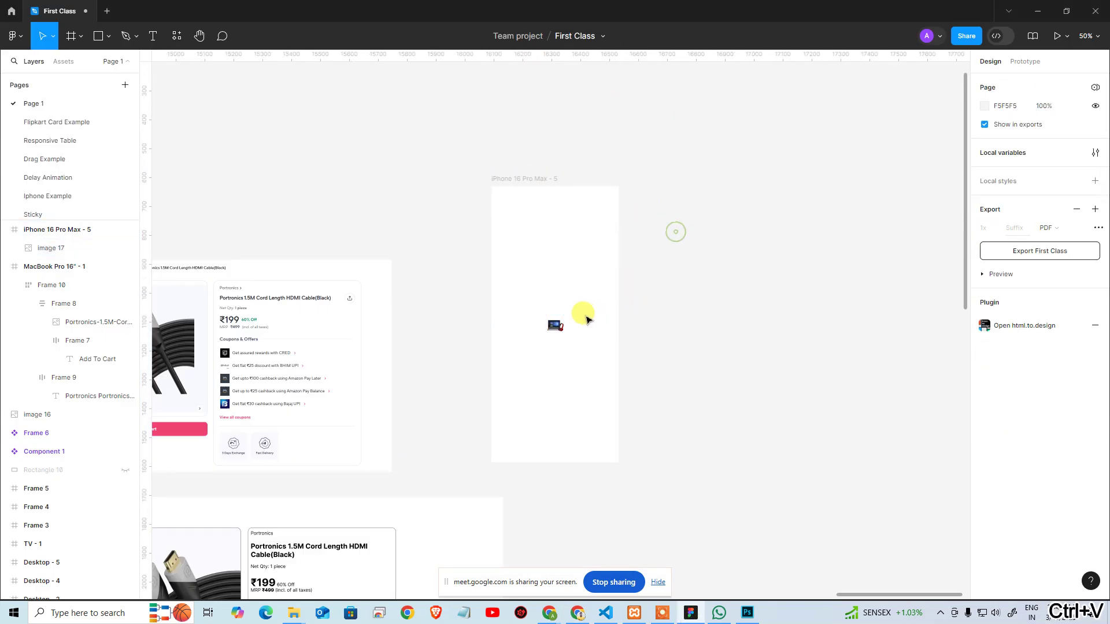
pyautogui.scroll(3, 576, 345)
pyautogui.click(575, 343)
pyautogui.scroll(3, 575, 346)
# Switch to Photoshop and quit it without saving the Untitled-1 document
pyautogui.hotkey('alt', 'Tab')
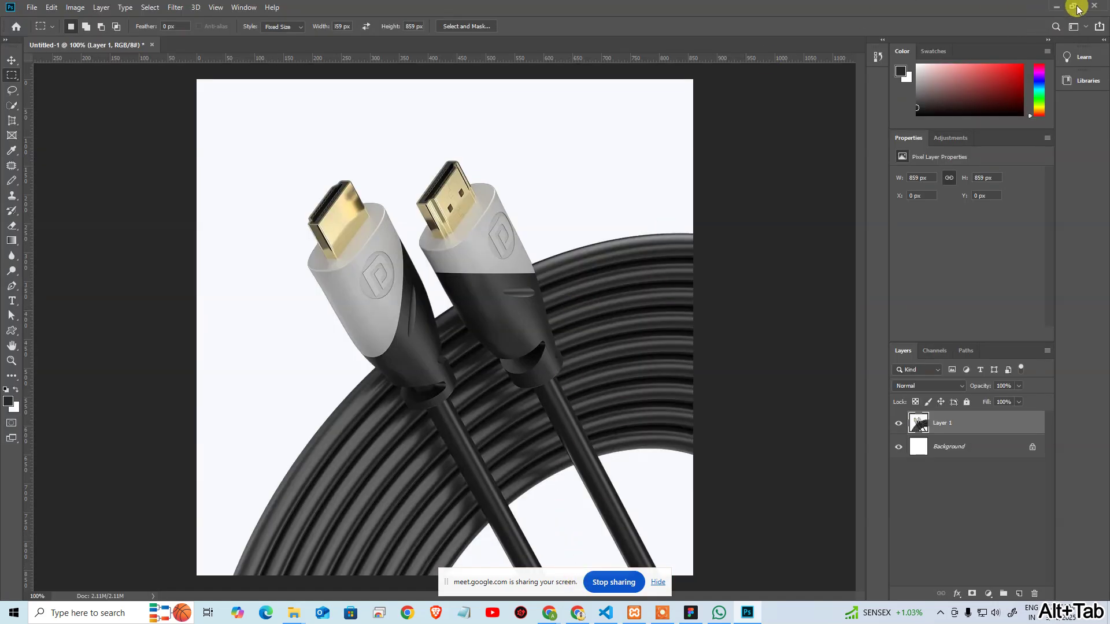
pyautogui.click(1094, 6)
pyautogui.click(565, 227)
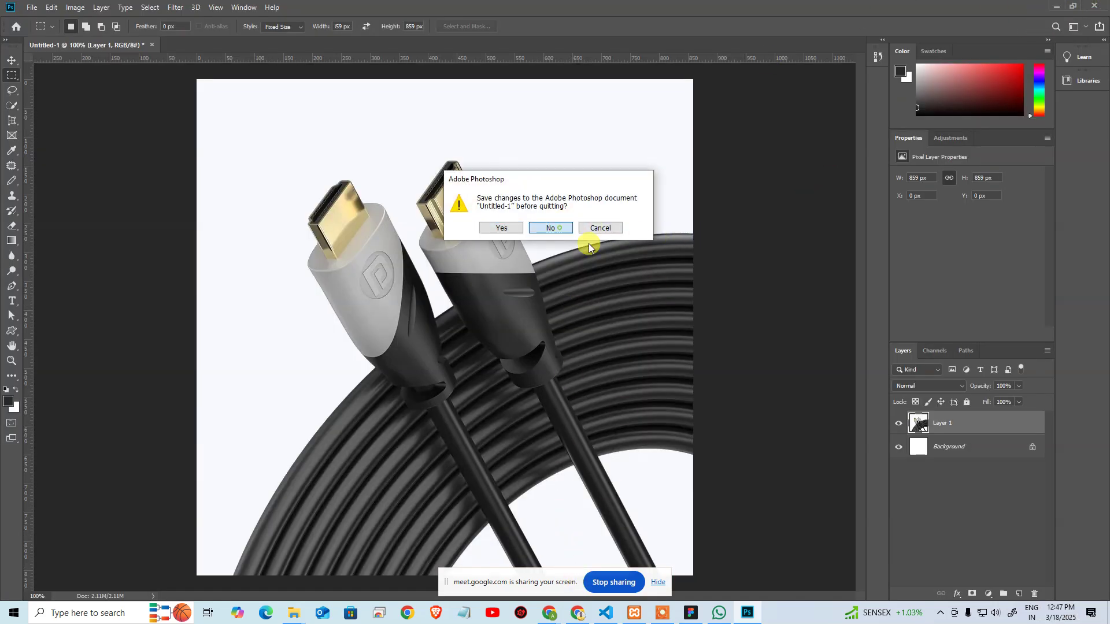
pyautogui.click(1094, 7)
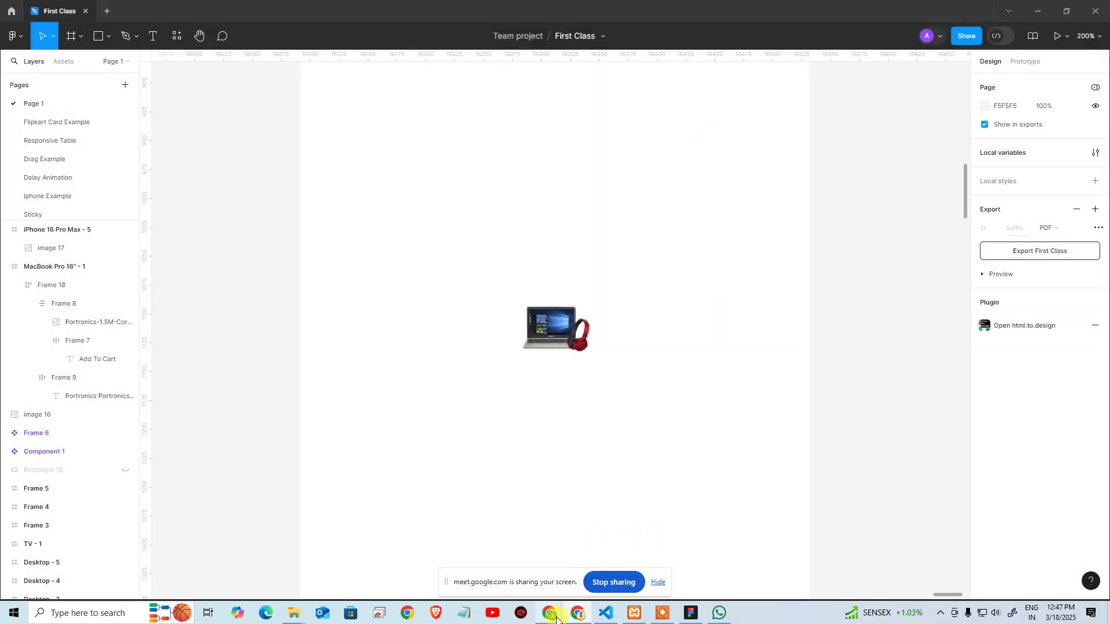
# Switch to Chrome, close the image tab and copy the Electronics alt text from the inspected image element
pyautogui.moveTo(557, 617)
pyautogui.click(475, 572)
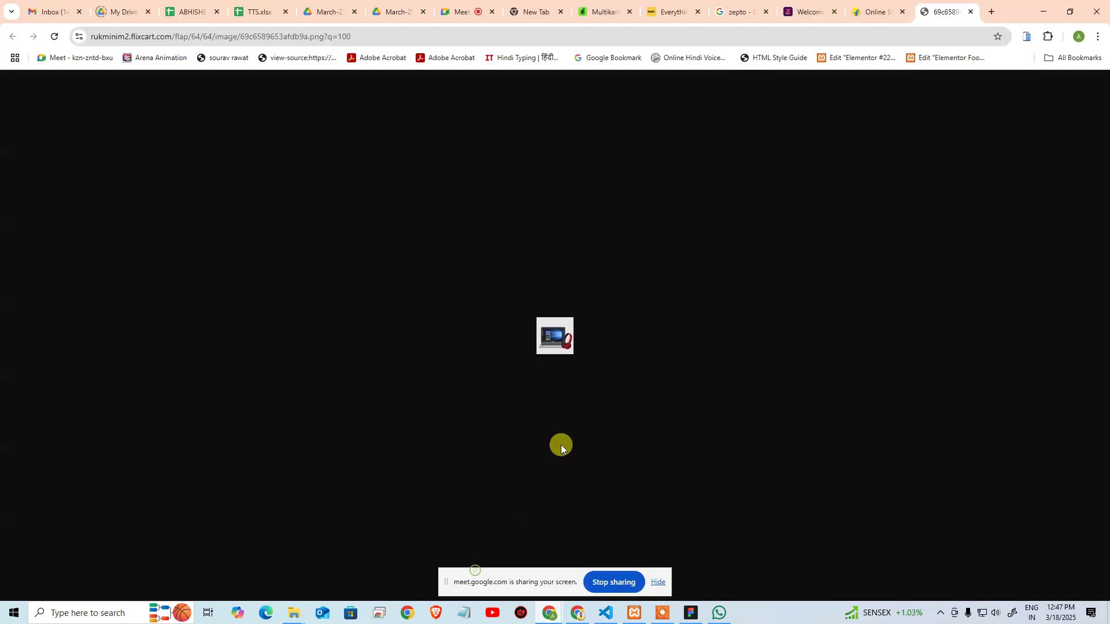
pyautogui.middleClick(941, 15)
pyautogui.moveTo(425, 181)
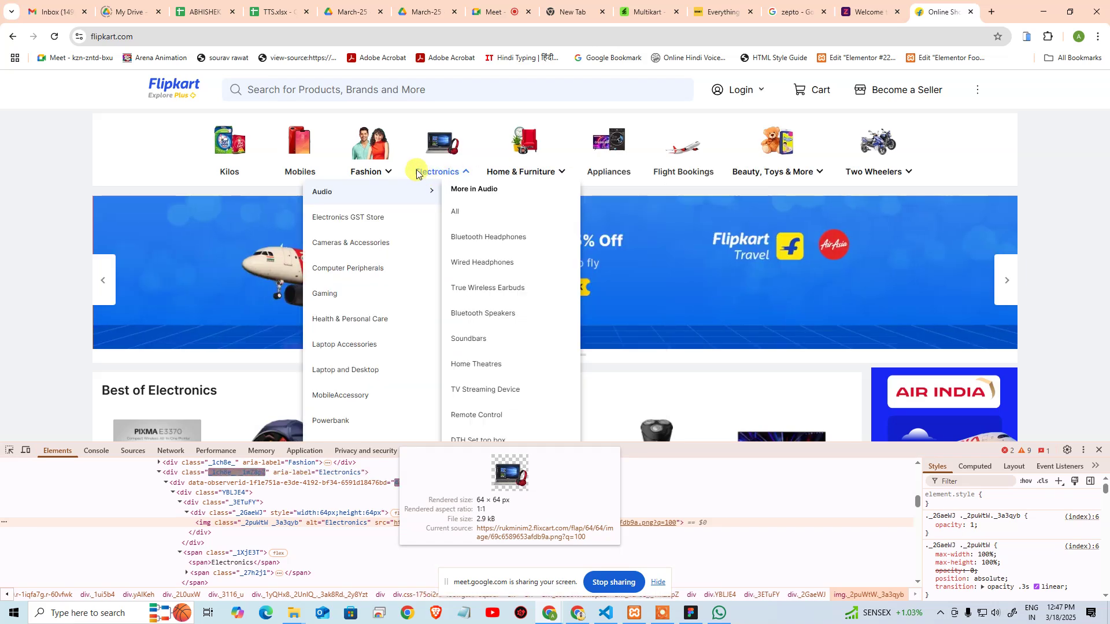
pyautogui.doubleClick(334, 524)
pyautogui.hotkey('ctrl', 'c')
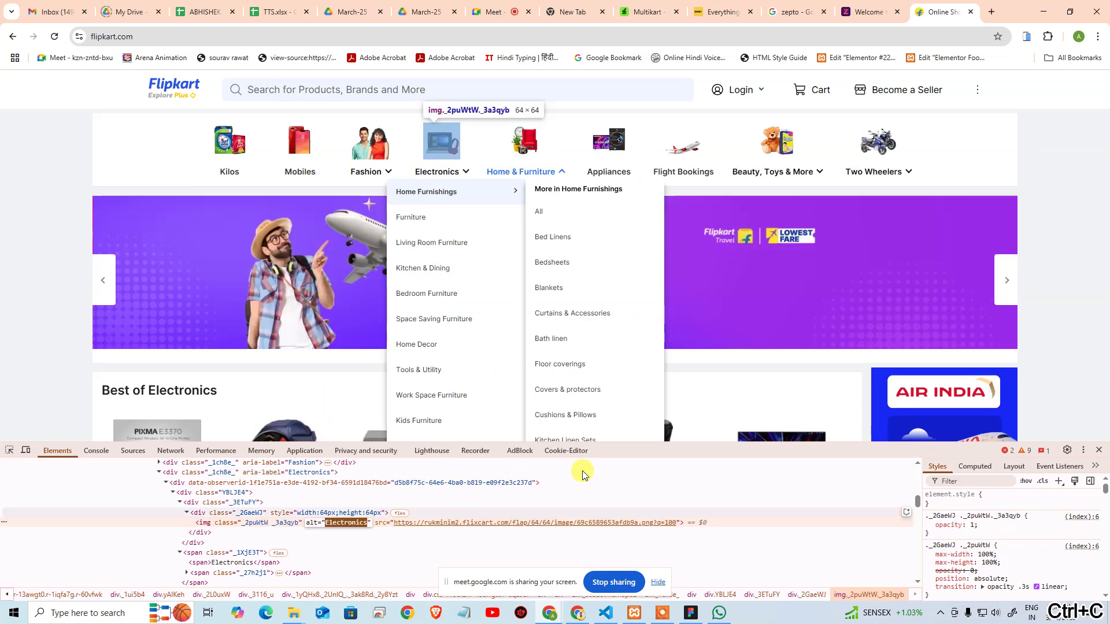
# Switch to Figma, add a text layer reading "Electronics" in the iPhone frame and place it directly below the image
pyautogui.click(691, 612)
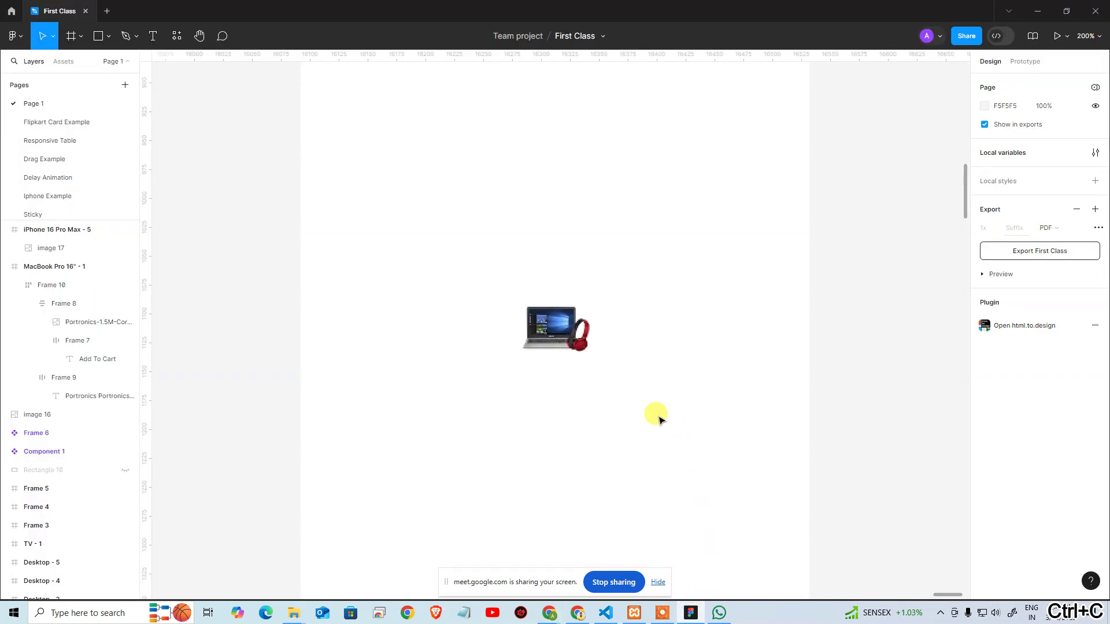
pyautogui.click(658, 415)
pyautogui.press('t')
pyautogui.hotkey('ctrl', 'v')
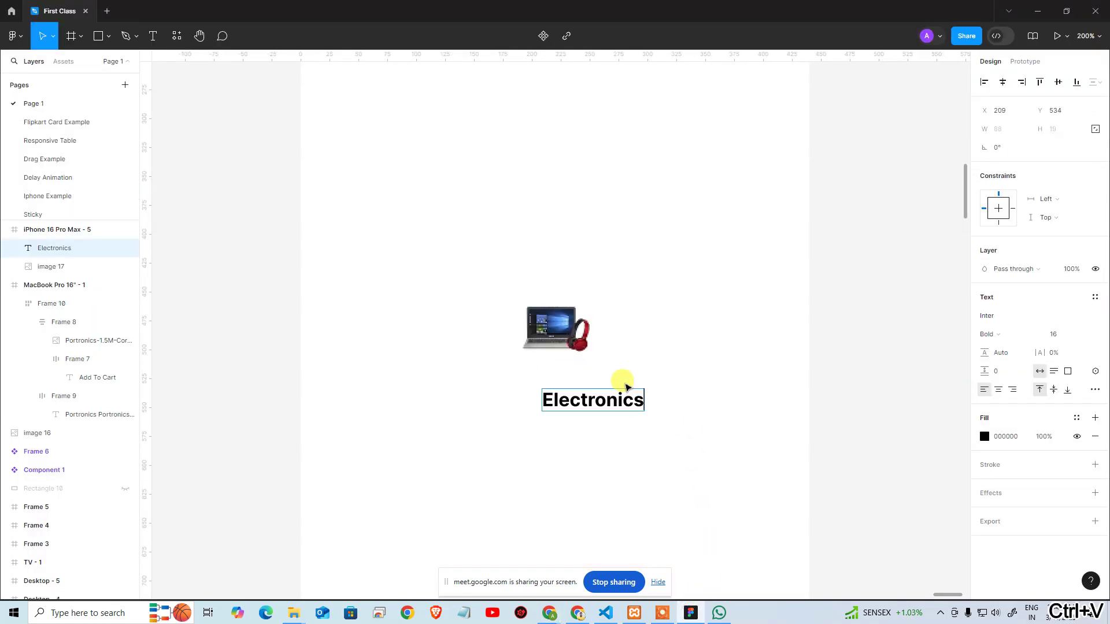
pyautogui.click(755, 323)
pyautogui.click(600, 407)
pyautogui.moveTo(575, 399); pyautogui.dragTo(578, 372)
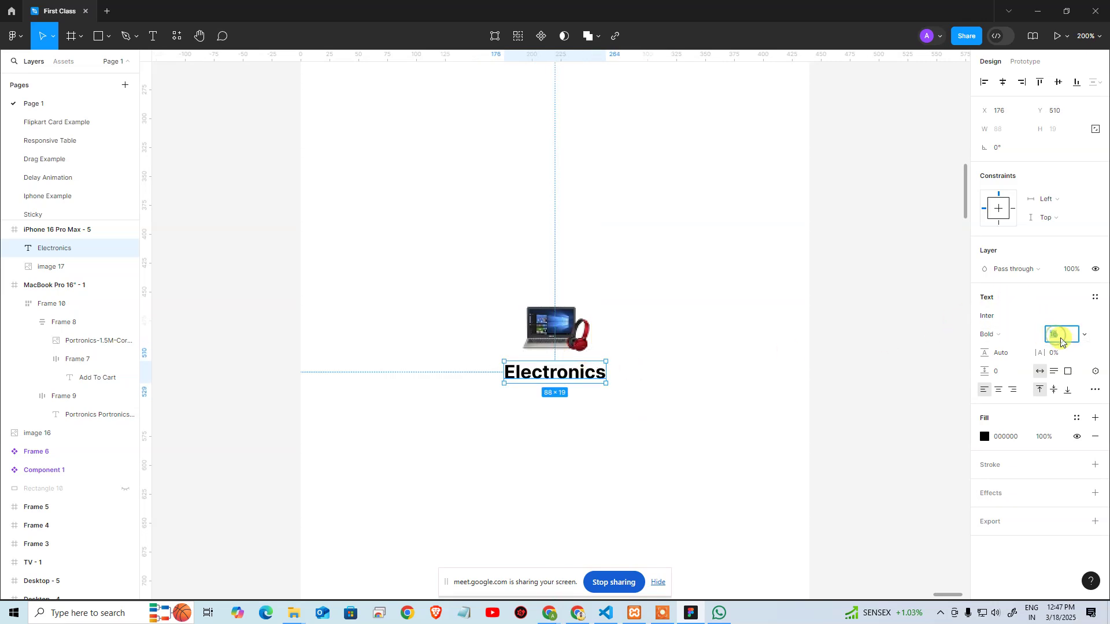
# Set the Electronics label's font size to 12 and centre the label and image horizontally on each other
pyautogui.hotkey('ctrl', 'a')
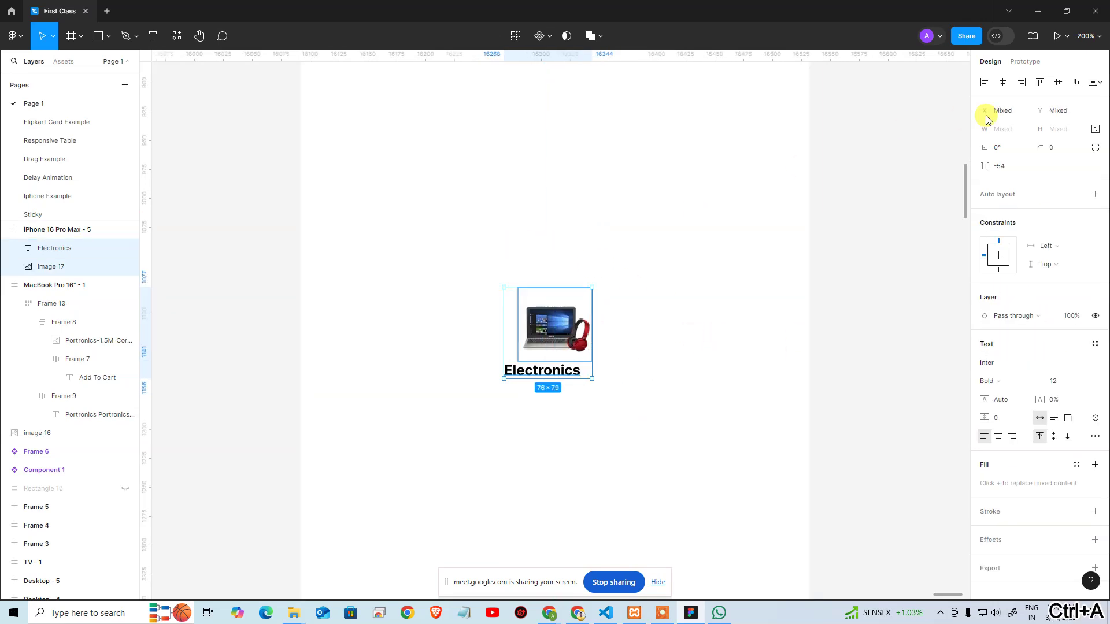
pyautogui.click(1019, 81)
pyautogui.click(734, 329)
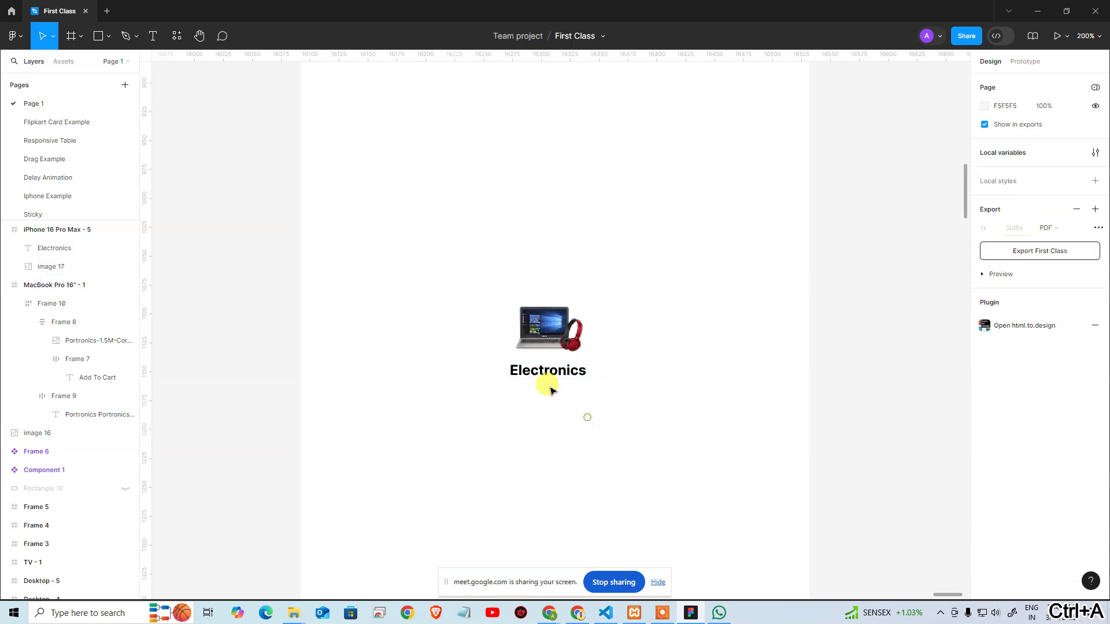
pyautogui.click(548, 374)
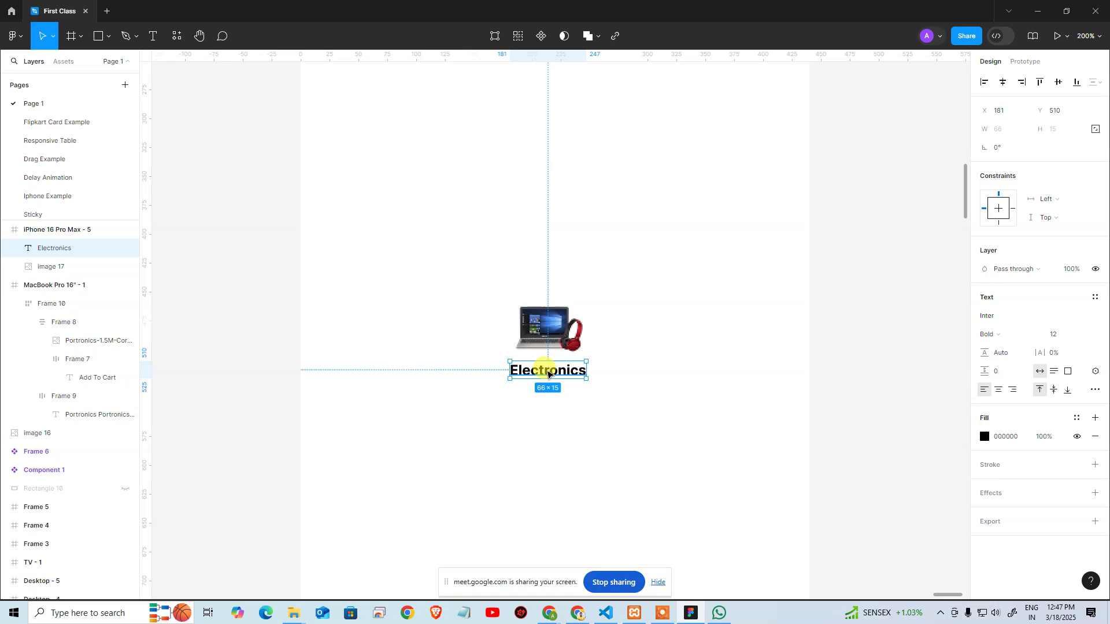
pyautogui.click(459, 285)
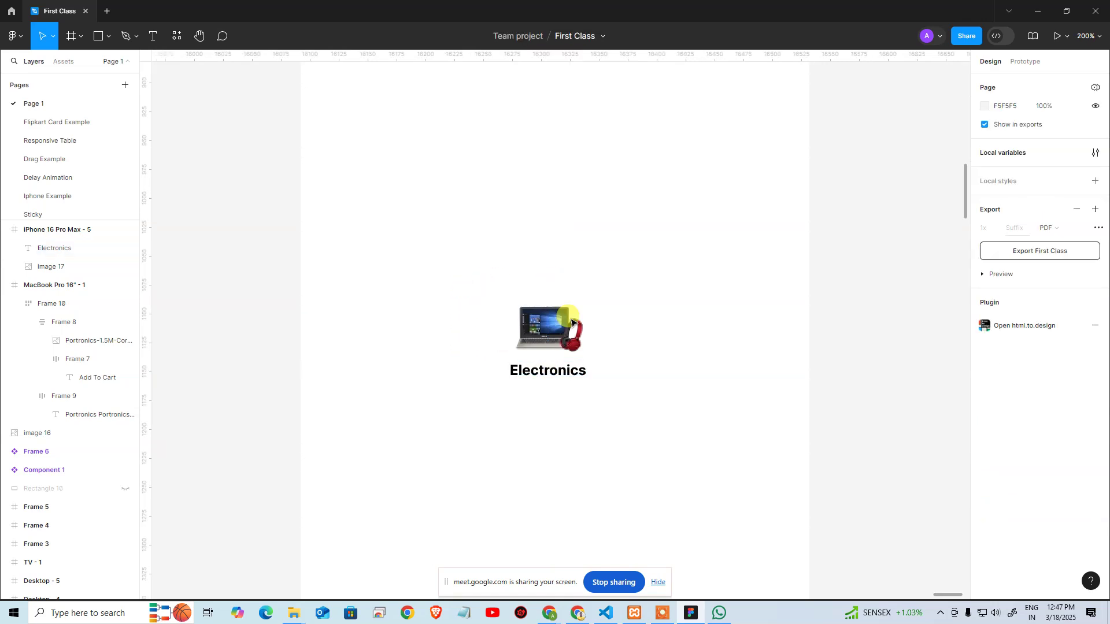
pyautogui.moveTo(483, 265); pyautogui.dragTo(699, 478)
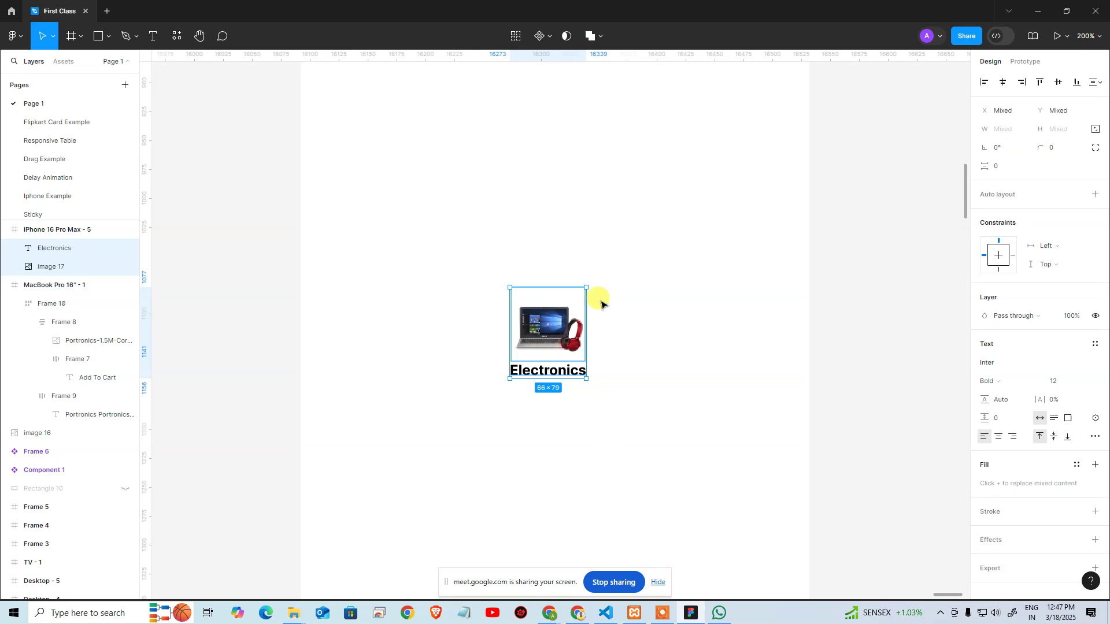
pyautogui.click(639, 307)
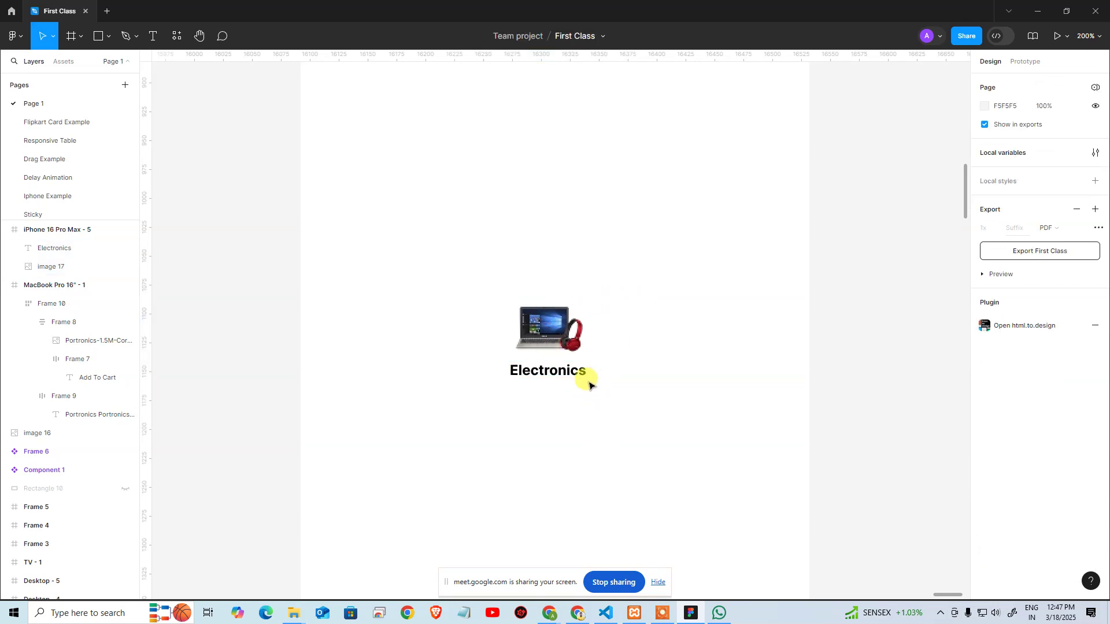
# Try the Regular font weight on the Electronics label
pyautogui.click(572, 373)
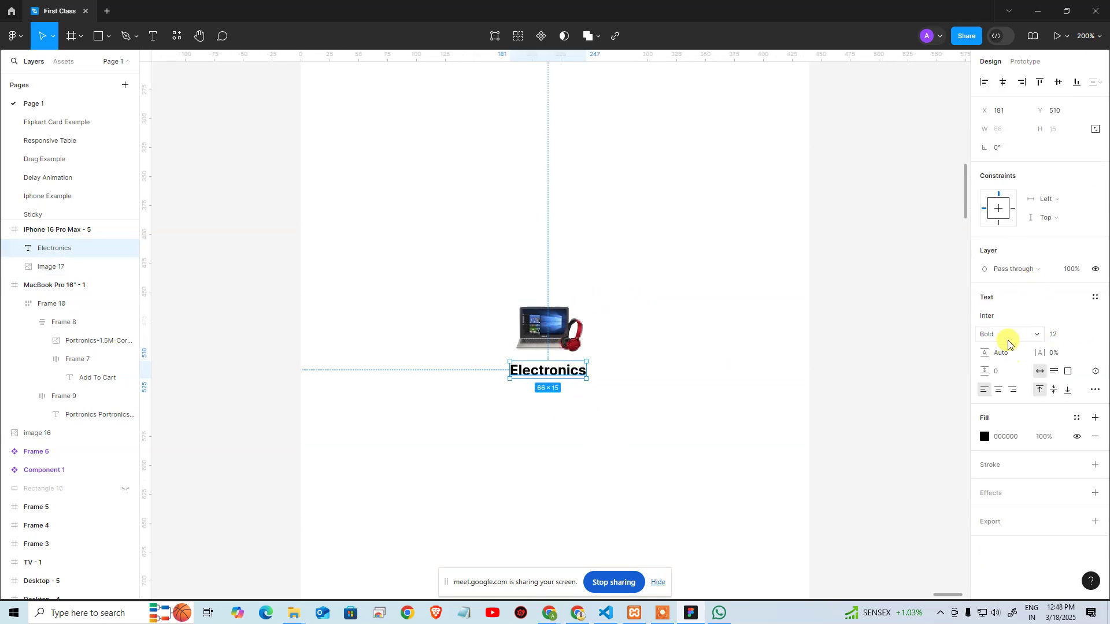
pyautogui.click(1008, 339)
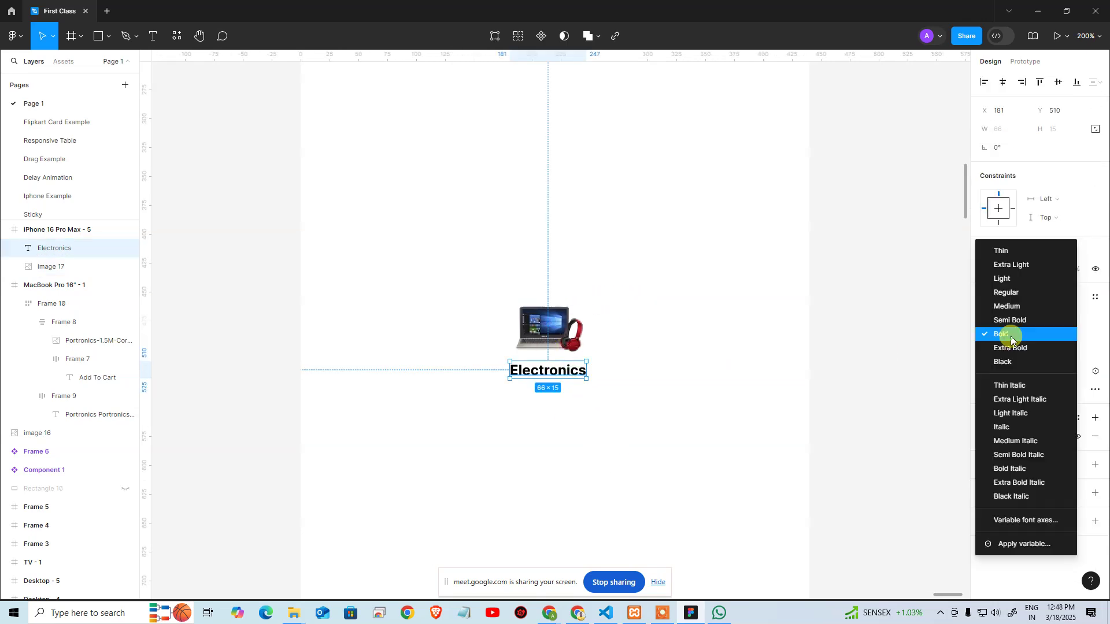
pyautogui.click(1013, 292)
pyautogui.click(694, 393)
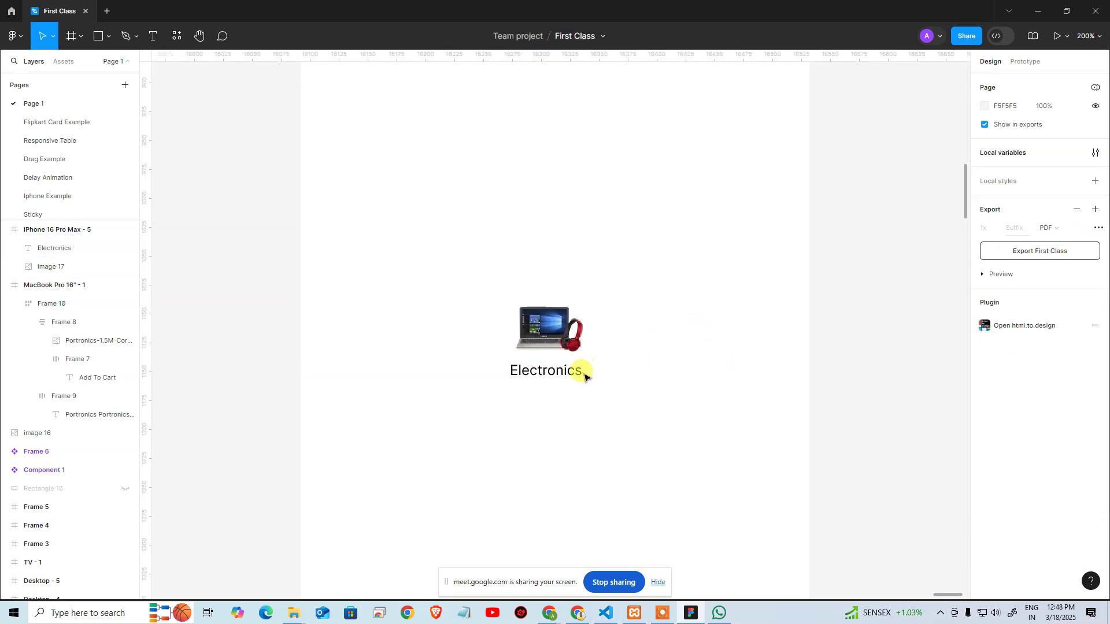
# Set the Electronics label's font weight to Semi Bold
pyautogui.click(575, 371)
pyautogui.click(1009, 334)
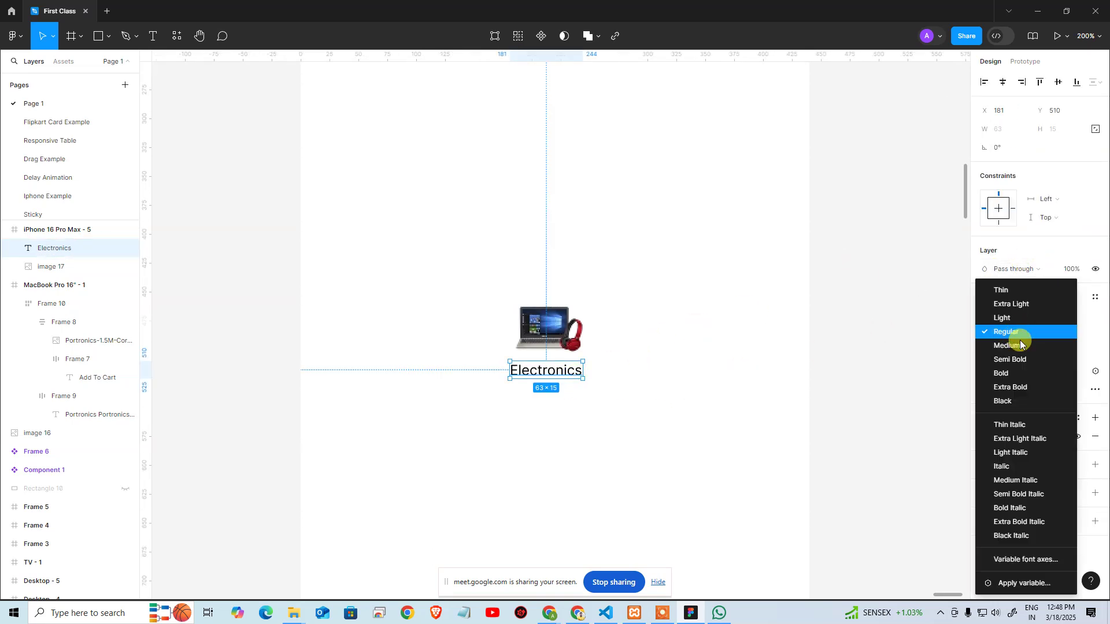
pyautogui.click(1022, 358)
pyautogui.click(704, 417)
# Select the laptop image together with its Electronics label and turn them into one component
pyautogui.moveTo(428, 255); pyautogui.dragTo(813, 414)
pyautogui.click(724, 331)
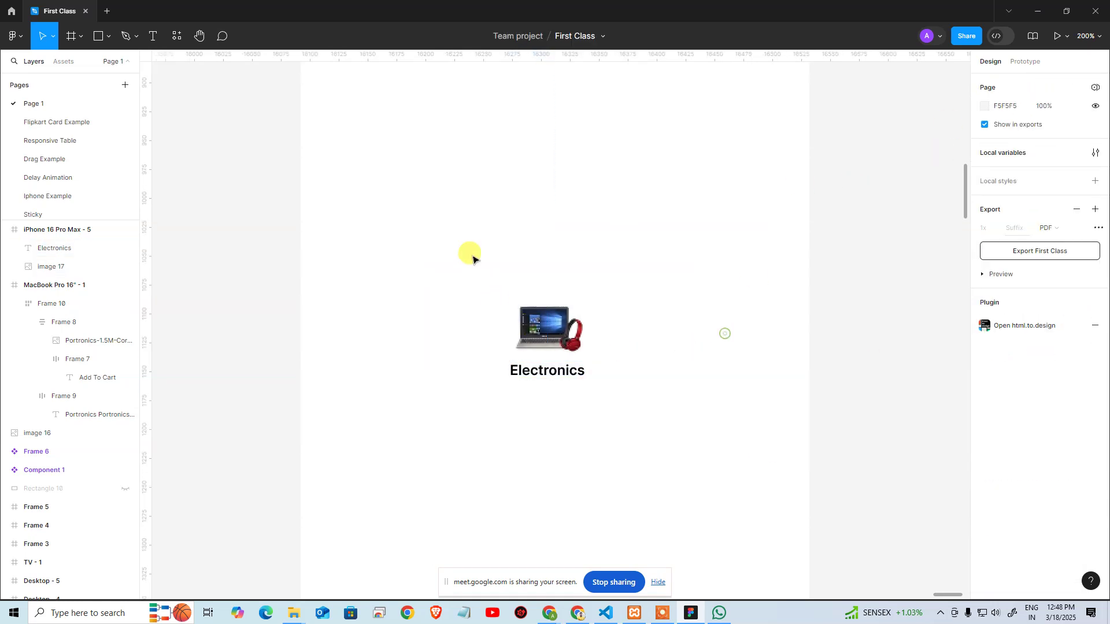
pyautogui.moveTo(444, 207); pyautogui.dragTo(686, 448)
pyautogui.click(693, 432)
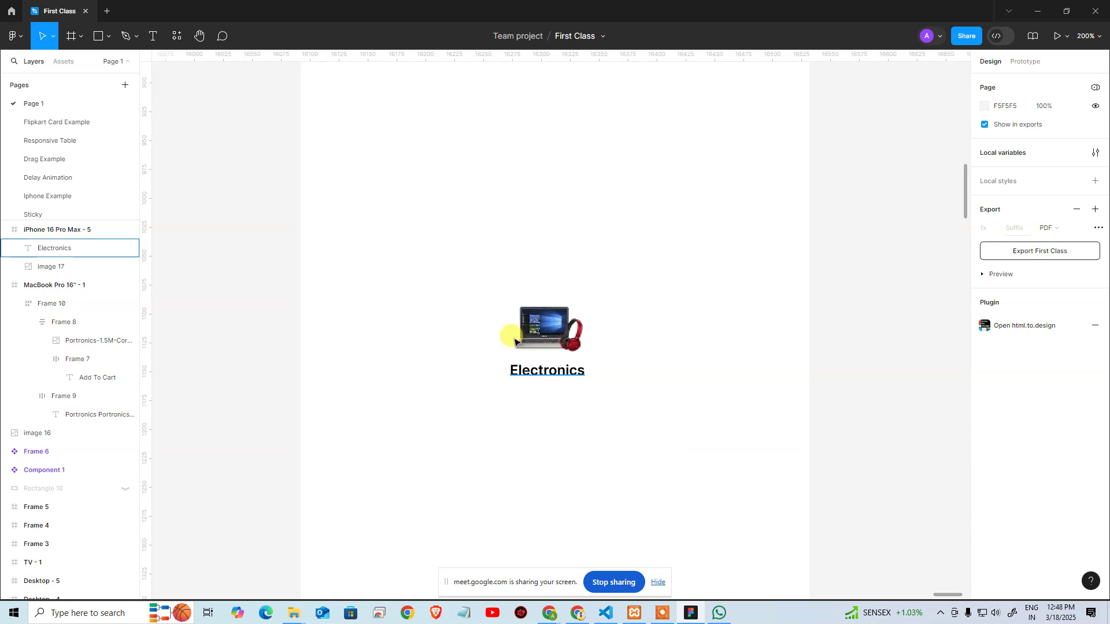
pyautogui.moveTo(490, 265); pyautogui.dragTo(683, 451)
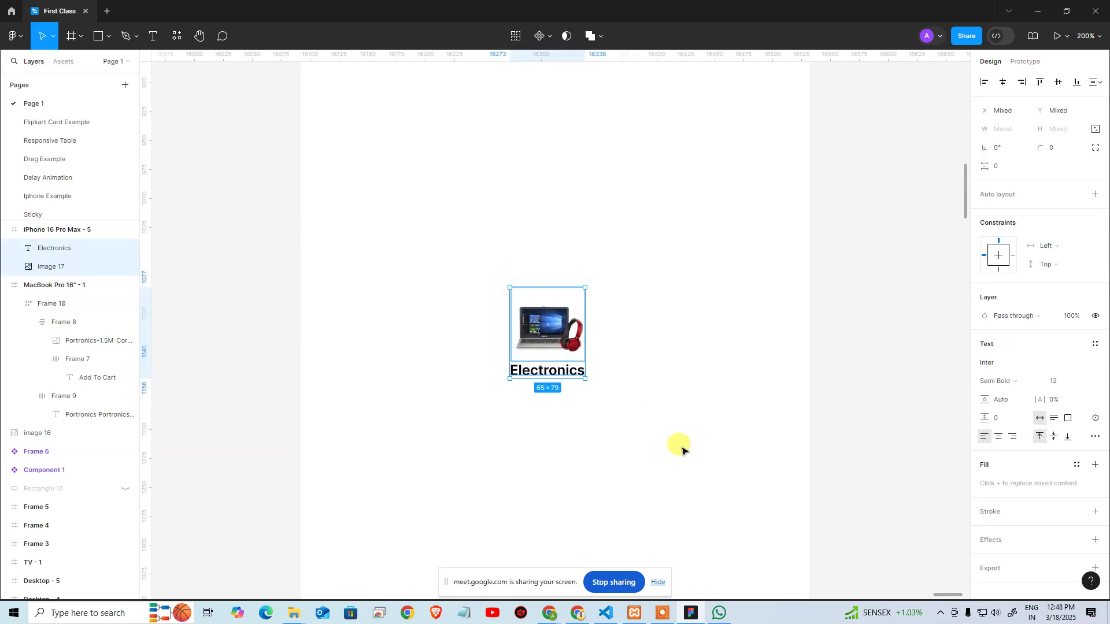
pyautogui.click(540, 36)
pyautogui.click(649, 285)
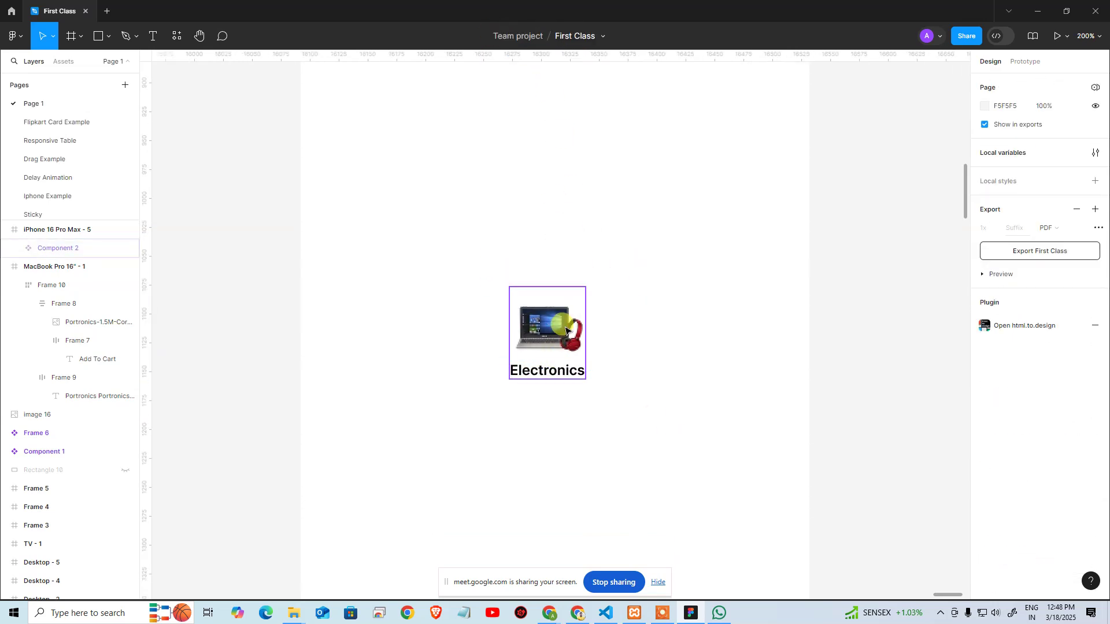
# Cut the Electronics component out of the iPhone frame and paste it onto the empty canvas beside the frame
pyautogui.click(566, 344)
pyautogui.hscroll(5, 577, 270)
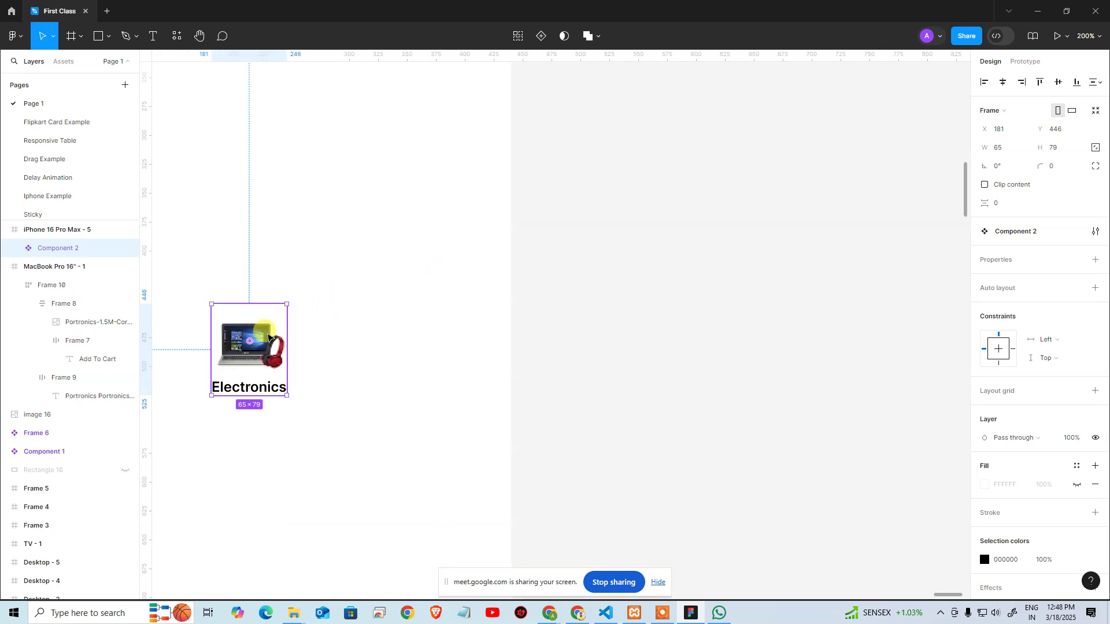
pyautogui.hotkey('ctrl', 'x')
pyautogui.hotkey('ctrl', 'v')
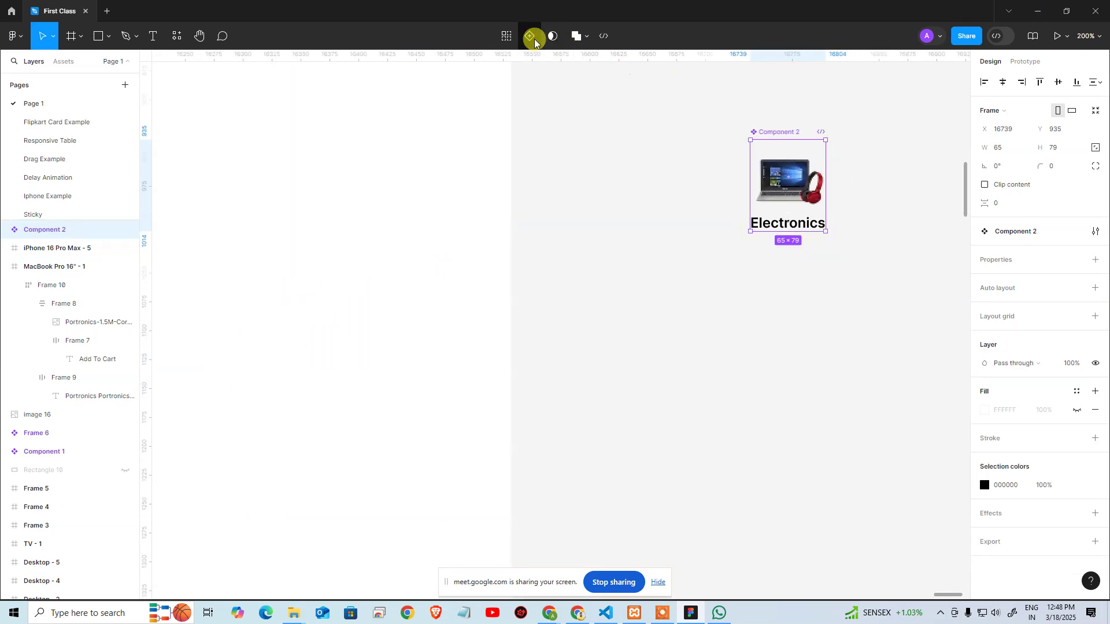
# Add a second variant to the Electronics component and recolour that variant's label with the page's blue 2AA8EF
pyautogui.click(530, 36)
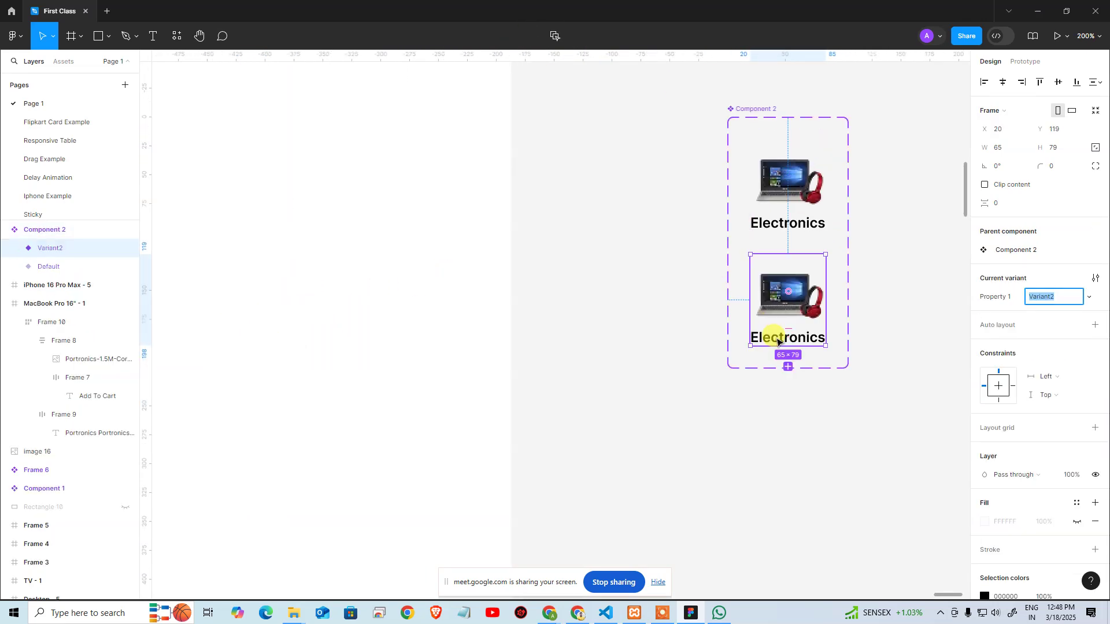
pyautogui.doubleClick(800, 338)
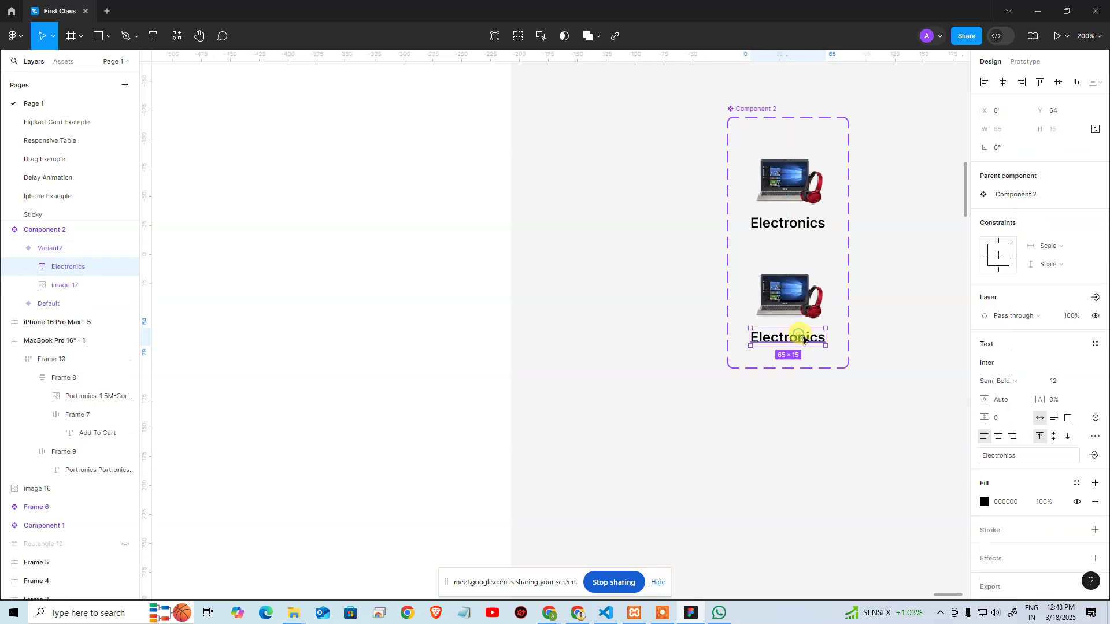
pyautogui.click(984, 501)
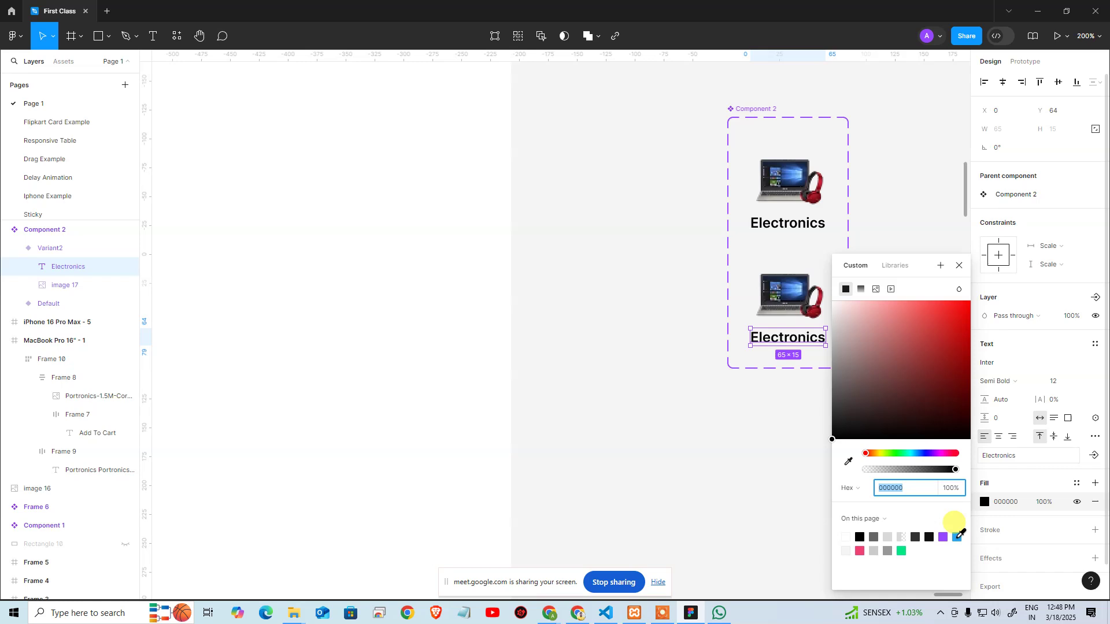
pyautogui.click(958, 537)
pyautogui.click(709, 465)
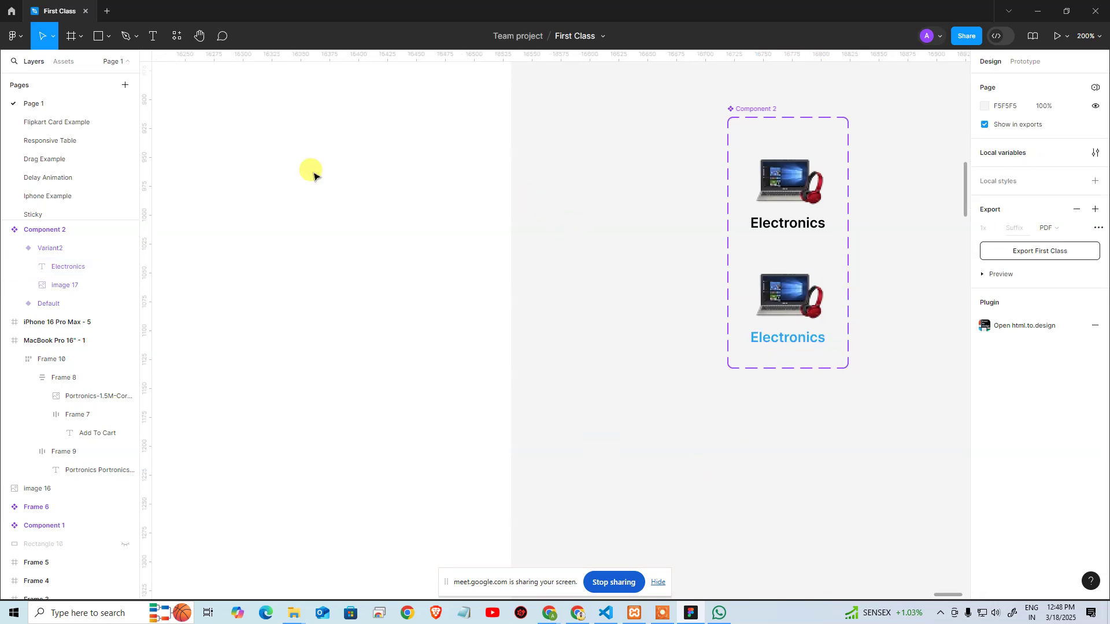
# Browse the components created in this file and collapse the Delay Animation group
pyautogui.click(60, 61)
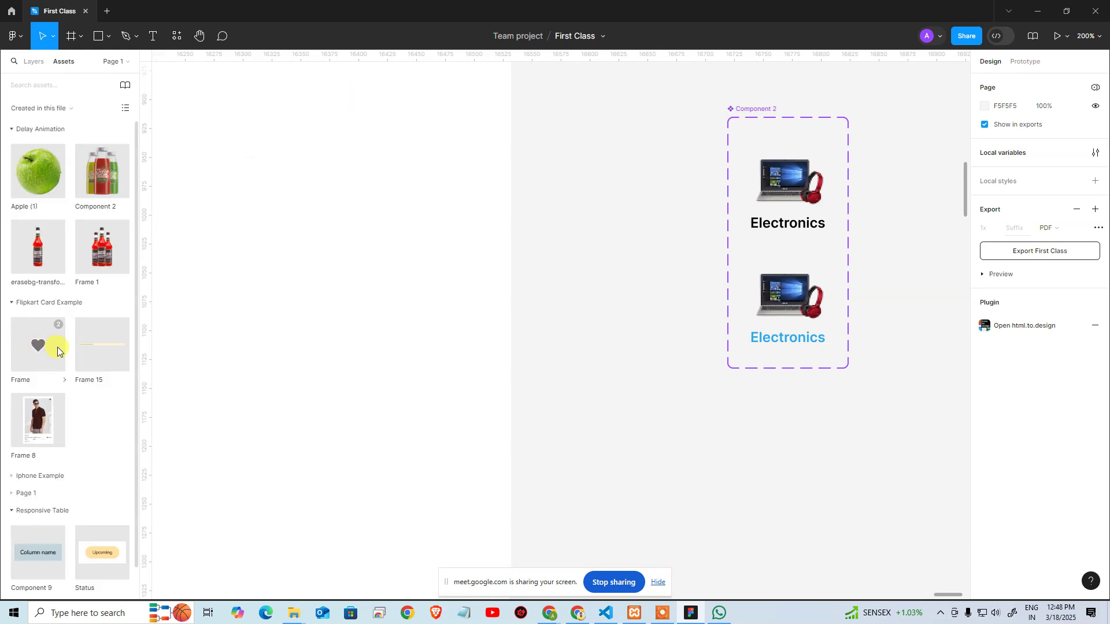
pyautogui.scroll(-1, 63, 349)
pyautogui.scroll(1, 81, 349)
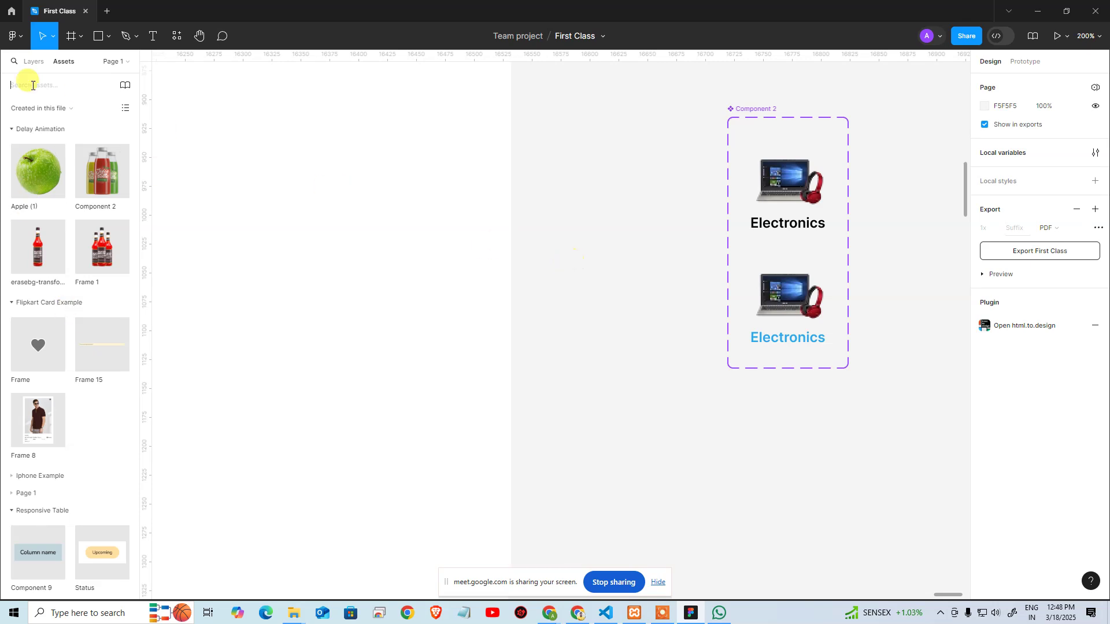
pyautogui.click(11, 129)
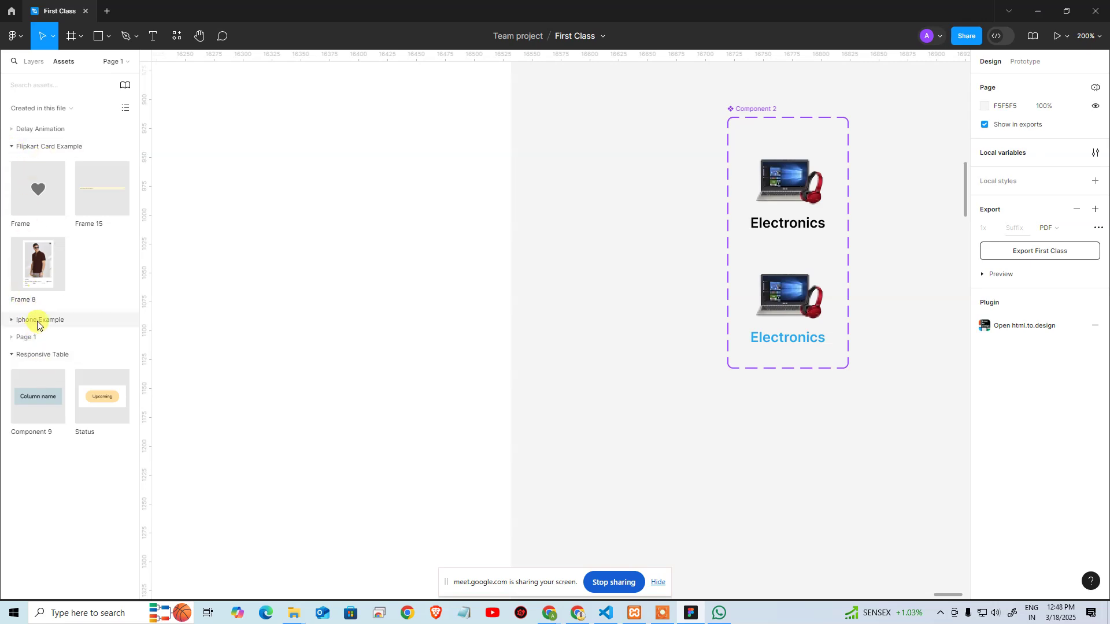
# Move the iPhone frame to about X 16332, Y 789 and the component set onto empty canvas beside it at about X 16872, Y 833
pyautogui.scroll(4, 613, 206)
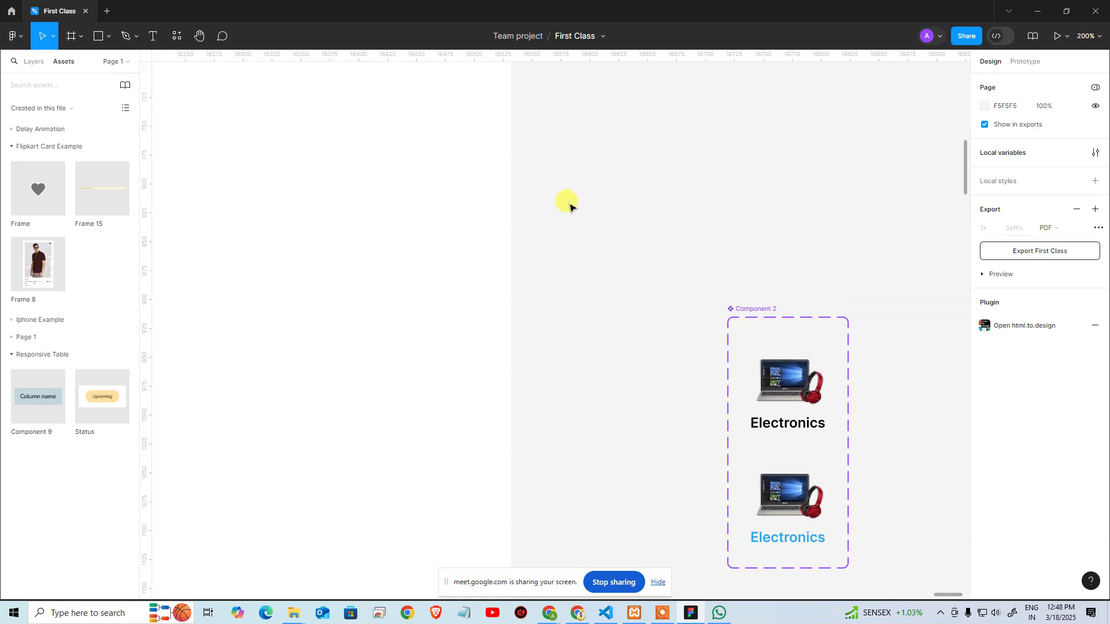
pyautogui.hotkey('ctrl', 'z')
pyautogui.moveTo(389, 226); pyautogui.dragTo(272, 151)
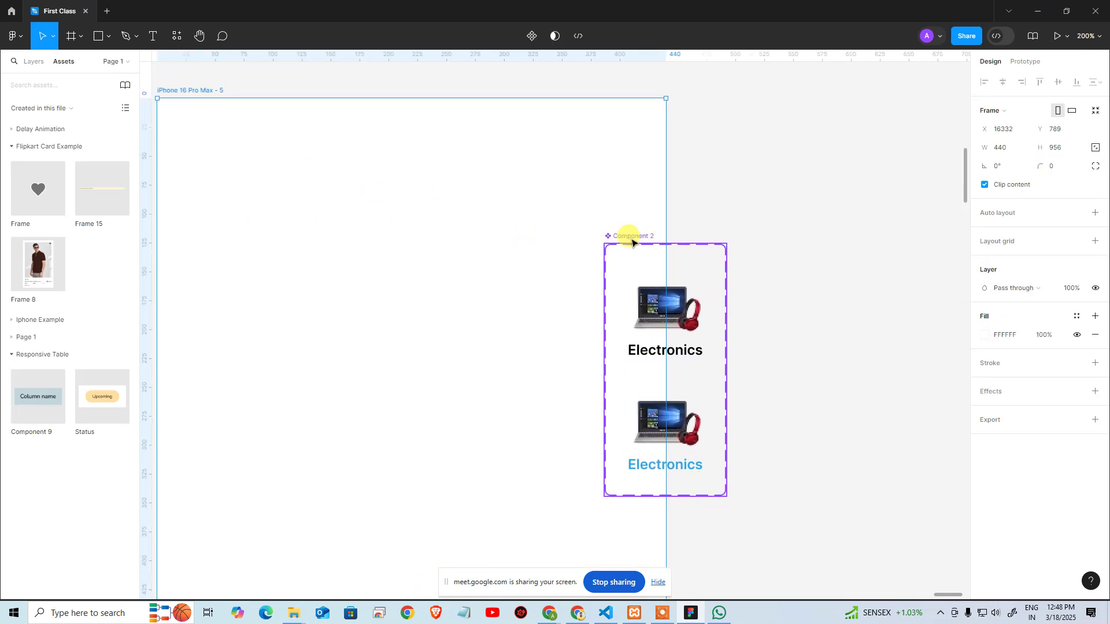
pyautogui.moveTo(632, 237); pyautogui.dragTo(812, 145)
pyautogui.hscroll(-3, 376, 248)
pyautogui.scroll(2, 376, 248)
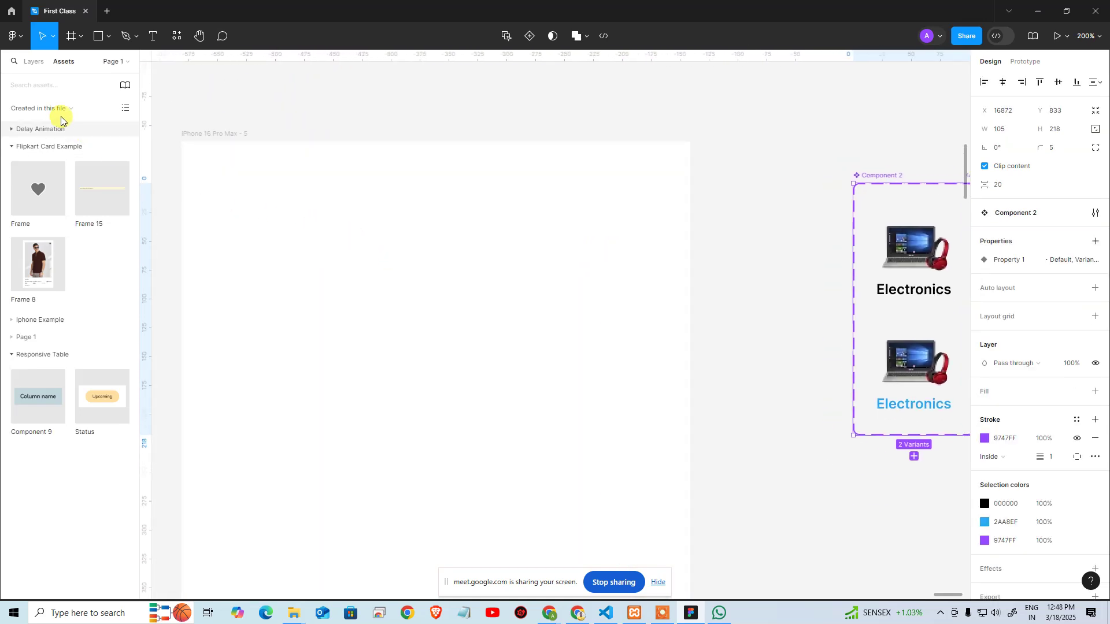
# Search the assets for "component" and place an instance of the Electronics component near the top centre of the iPhone frame
pyautogui.click(53, 87)
pyautogui.write('component')
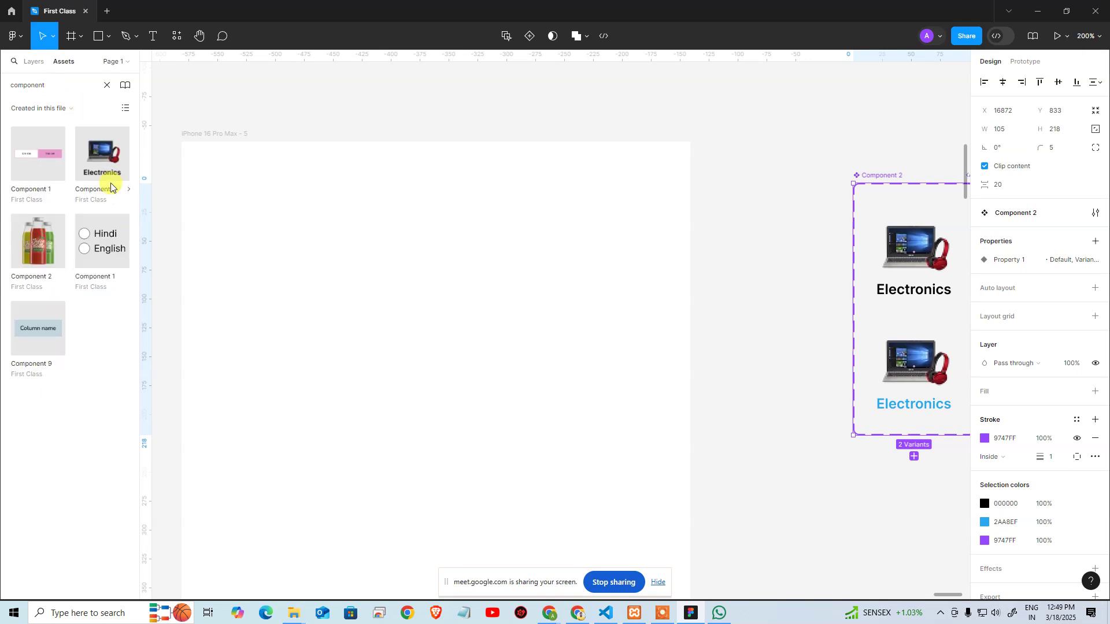
pyautogui.moveTo(109, 184); pyautogui.dragTo(430, 298)
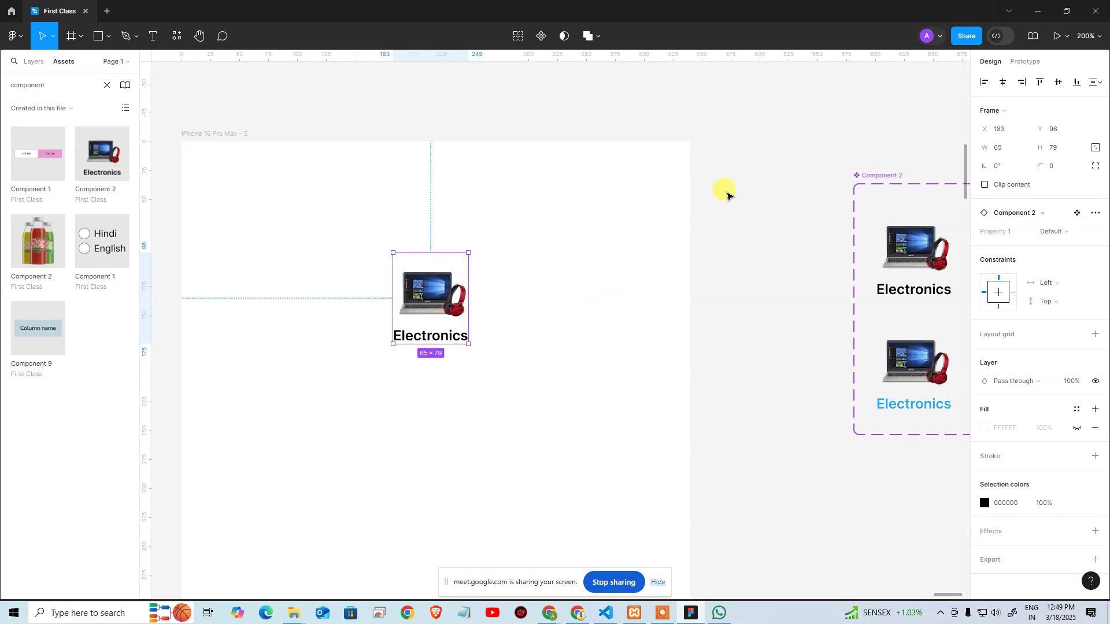
# Connect the default Electronics variant to Variant2 with an on-click Change to interaction using the Dissolve animation
pyautogui.click(781, 327)
pyautogui.hscroll(5, 572, 230)
pyautogui.scroll(-1, 572, 230)
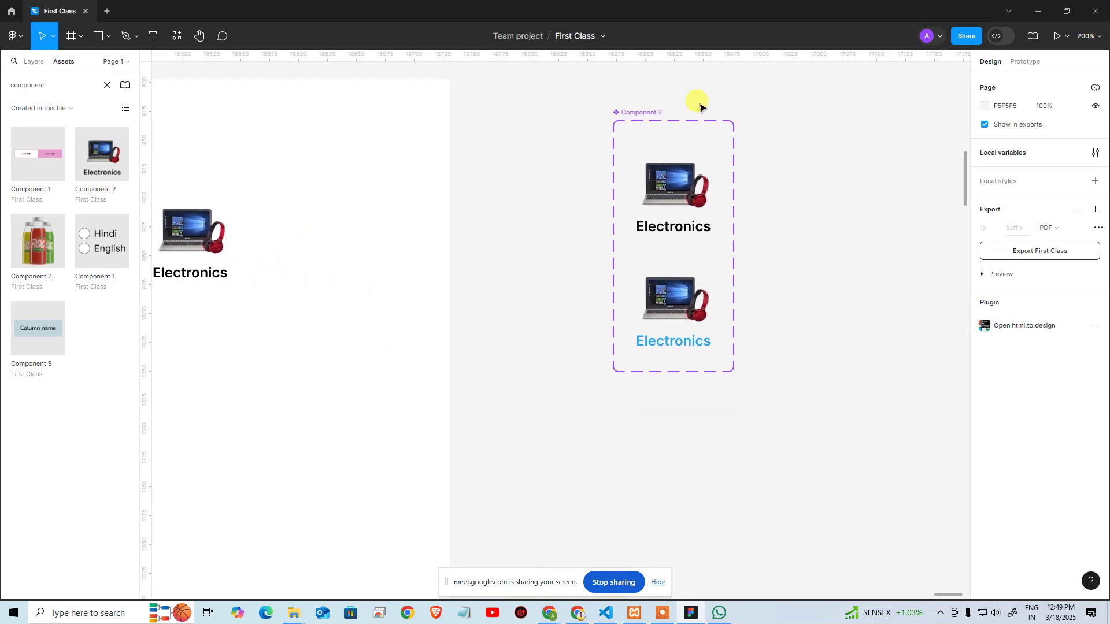
pyautogui.click(691, 197)
pyautogui.click(1040, 62)
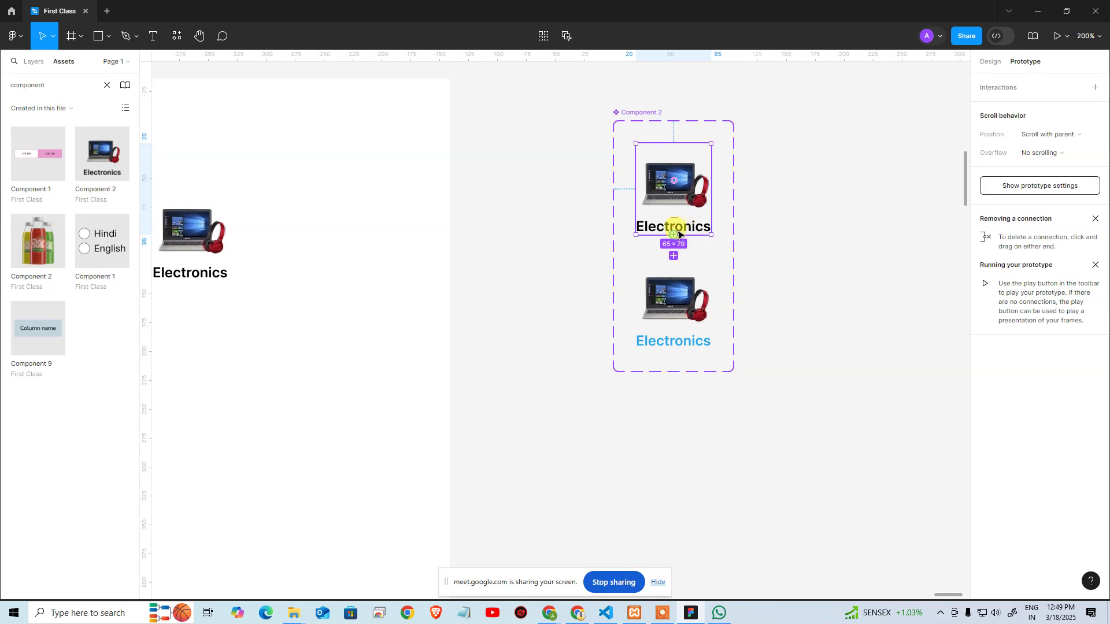
pyautogui.moveTo(676, 237); pyautogui.dragTo(685, 292)
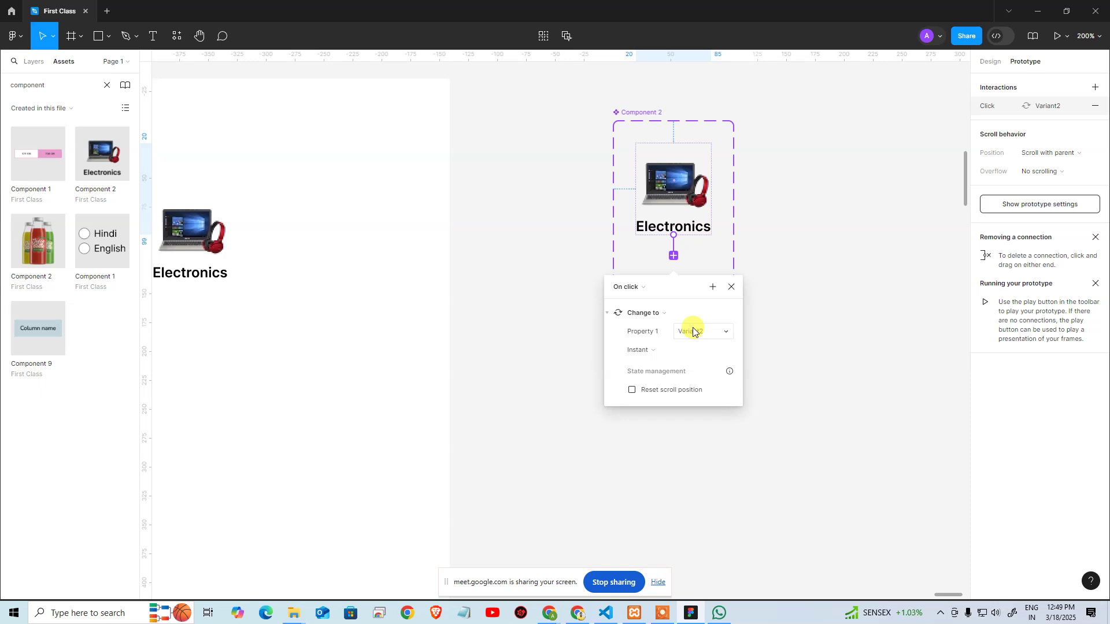
pyautogui.click(661, 349)
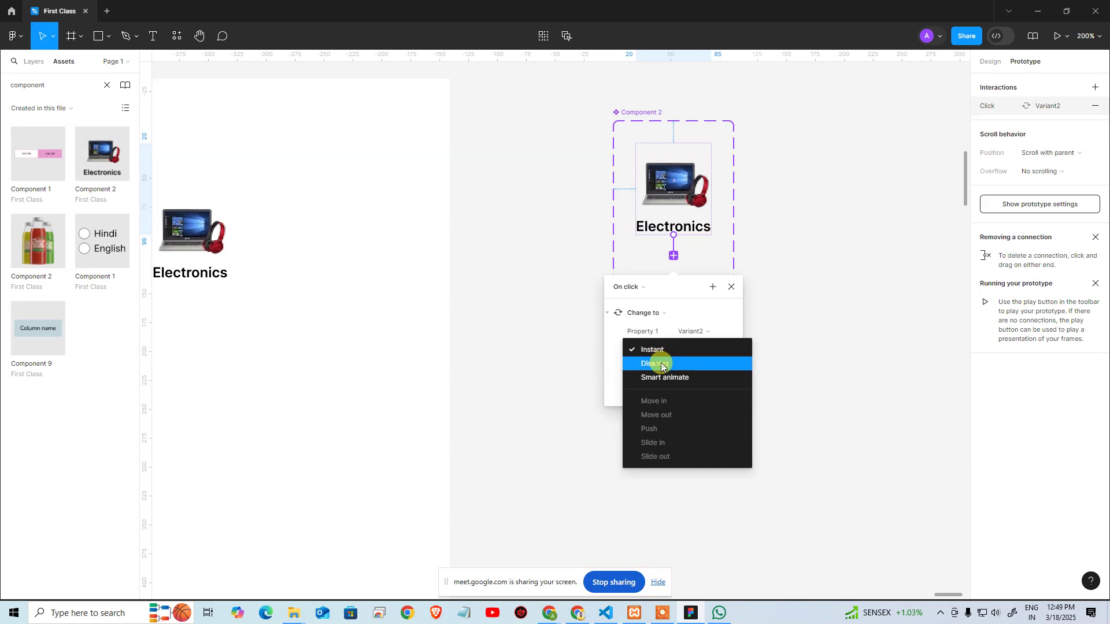
pyautogui.click(662, 364)
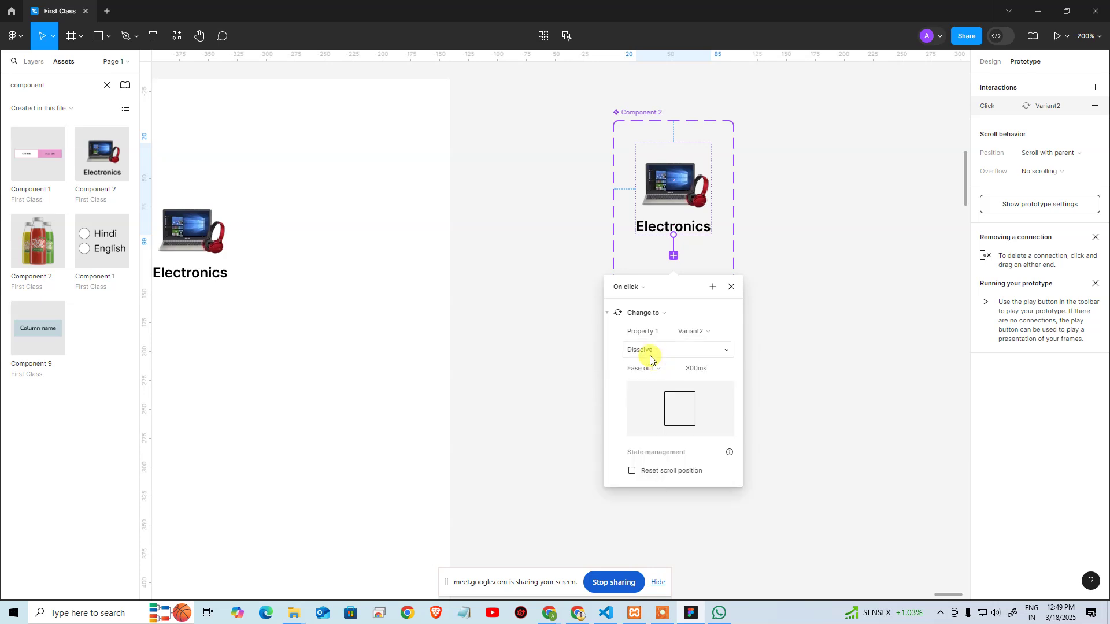
pyautogui.click(792, 165)
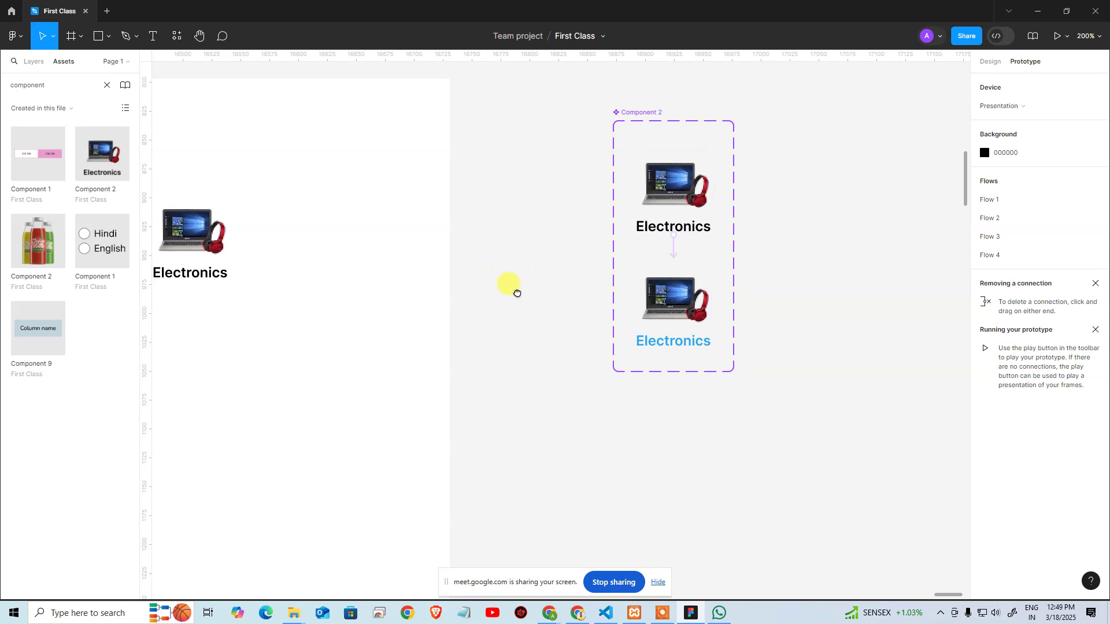
# Present the iPhone frame as a prototype to test the Electronics item's click, and return to the design file
pyautogui.hscroll(-3, 414, 268)
pyautogui.hscroll(-5, 491, 188)
pyautogui.scroll(1, 491, 188)
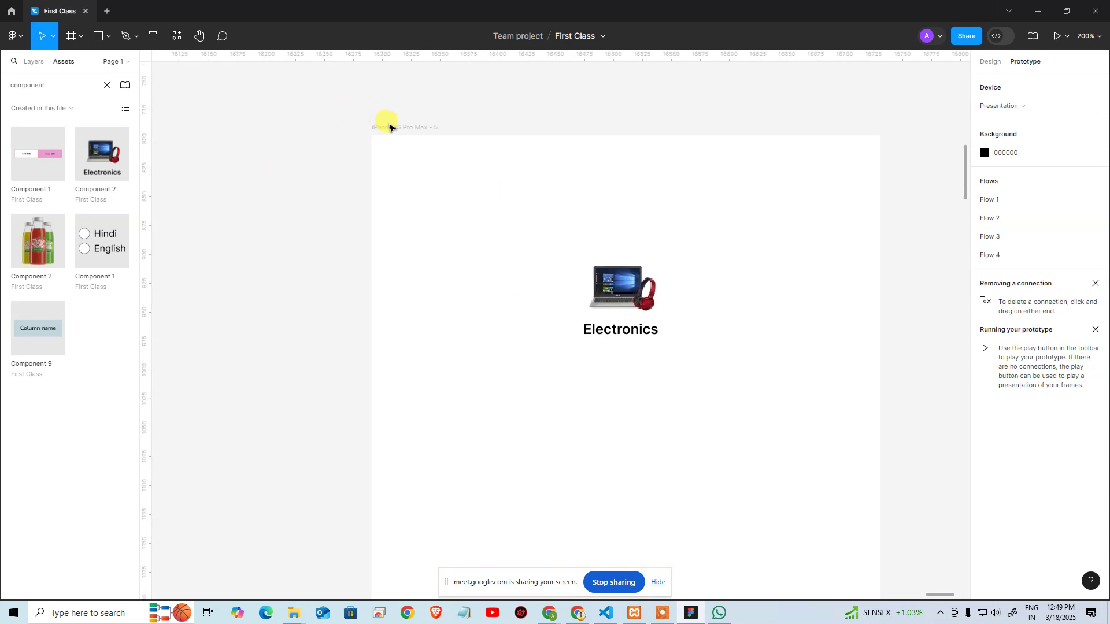
pyautogui.click(390, 127)
pyautogui.click(1056, 36)
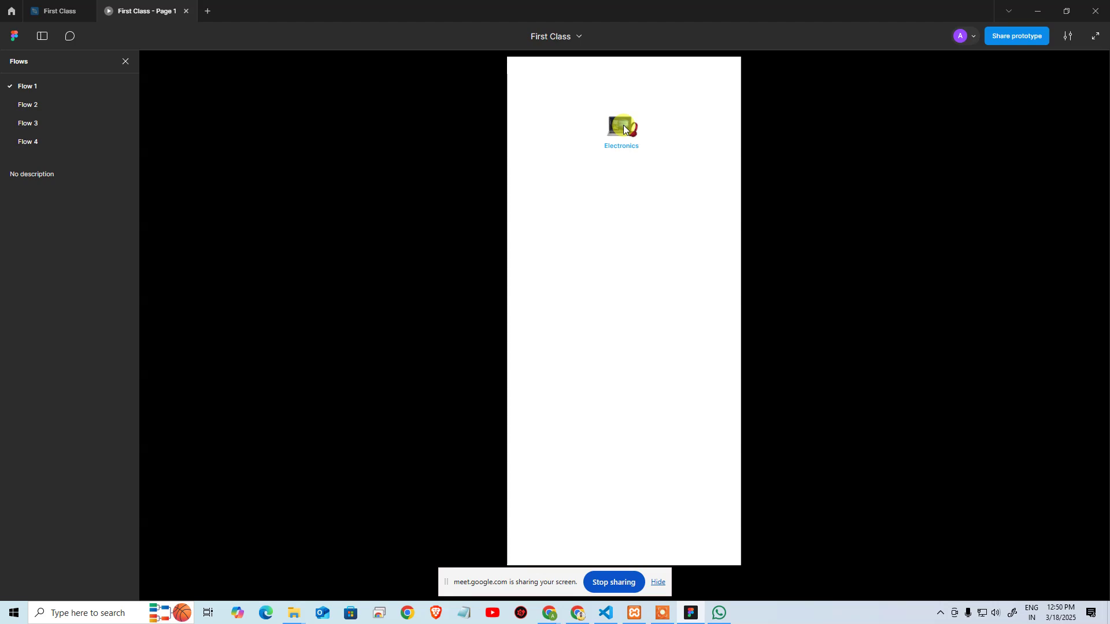
pyautogui.click(43, 16)
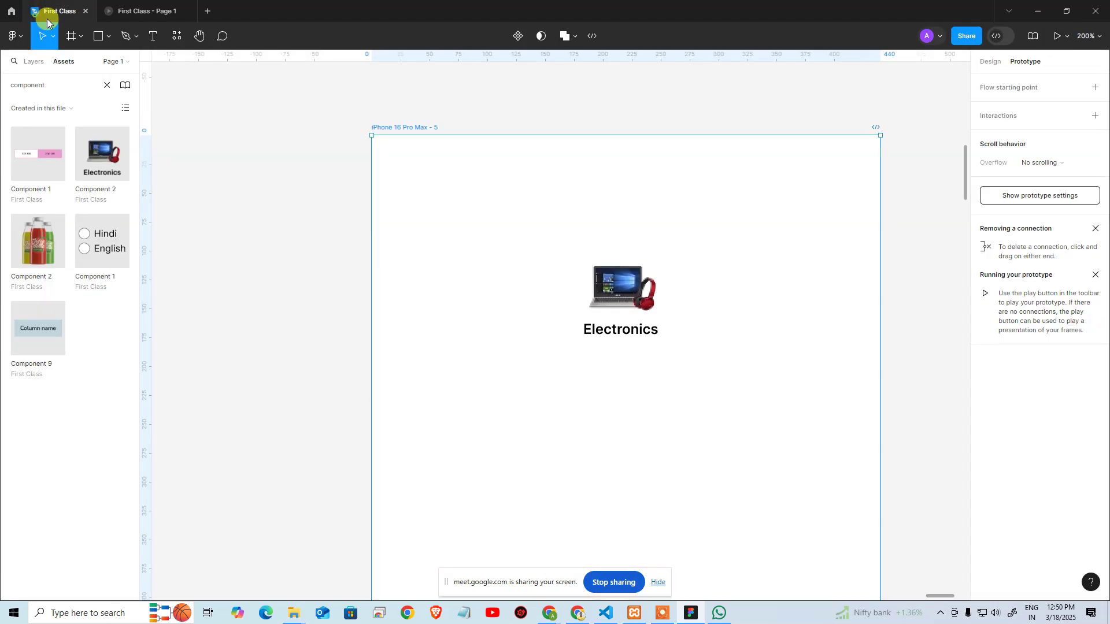
# Make the blue-label variant's background fill visible and set its colour to F3F3F3
pyautogui.click(844, 339)
pyautogui.moveTo(845, 339); pyautogui.dragTo(259, 255)
pyautogui.scroll(1, 601, 347)
pyautogui.click(528, 311)
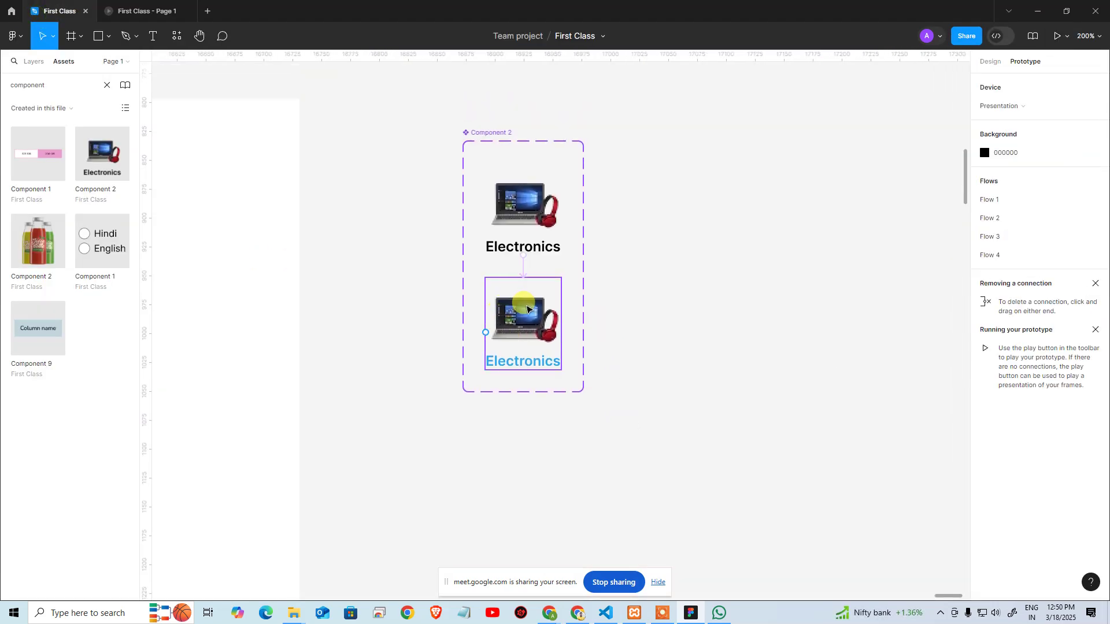
pyautogui.click(986, 61)
pyautogui.scroll(-2, 1041, 428)
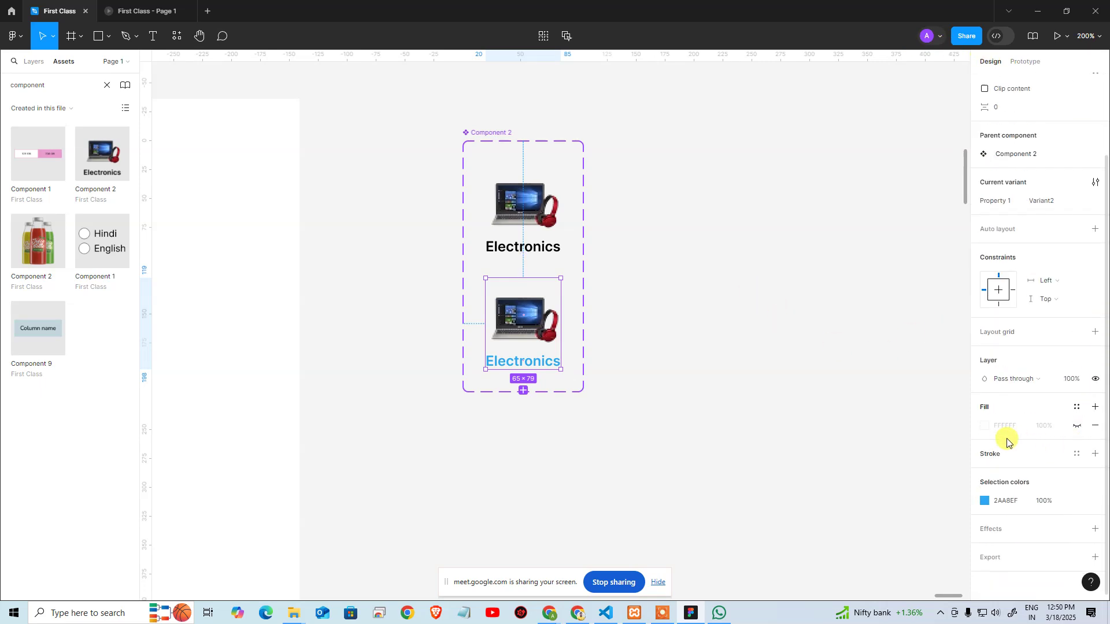
pyautogui.click(1076, 426)
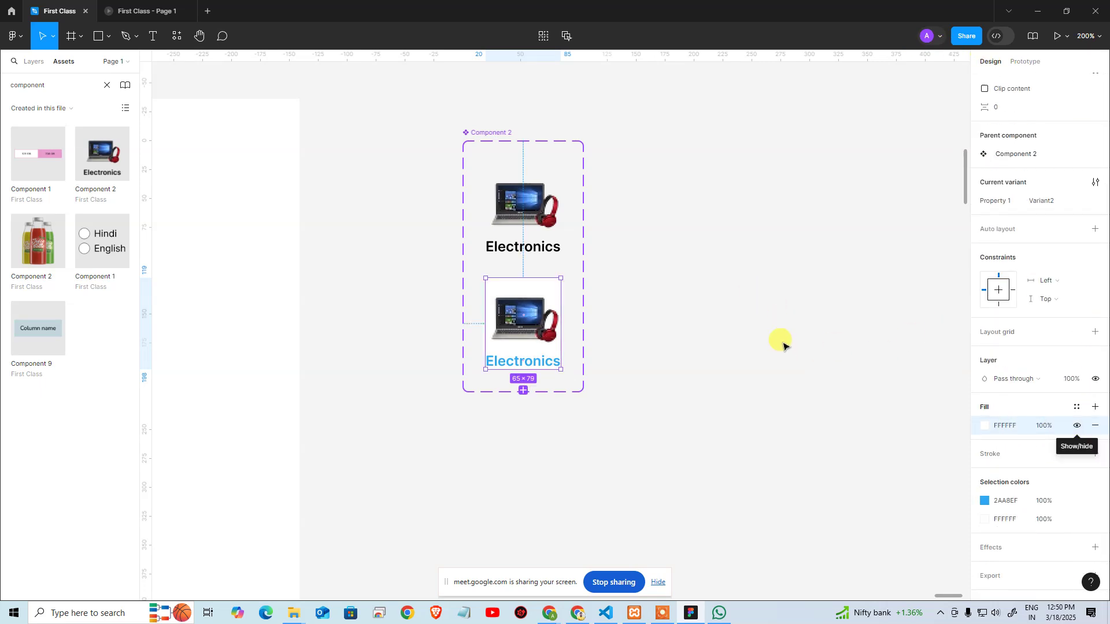
pyautogui.click(984, 425)
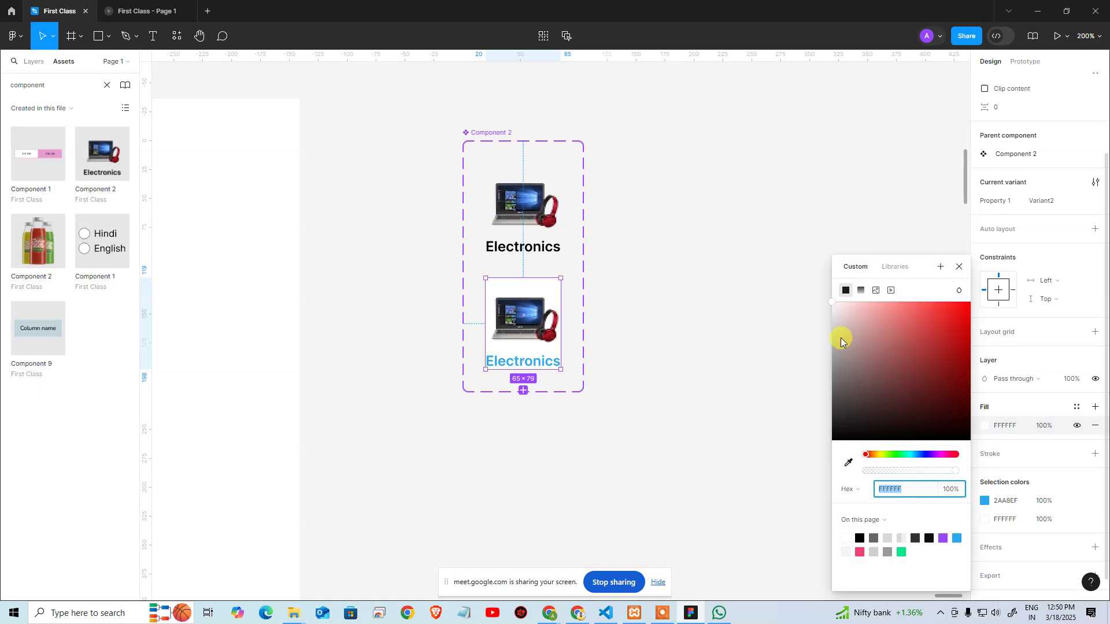
pyautogui.moveTo(839, 337); pyautogui.dragTo(831, 311)
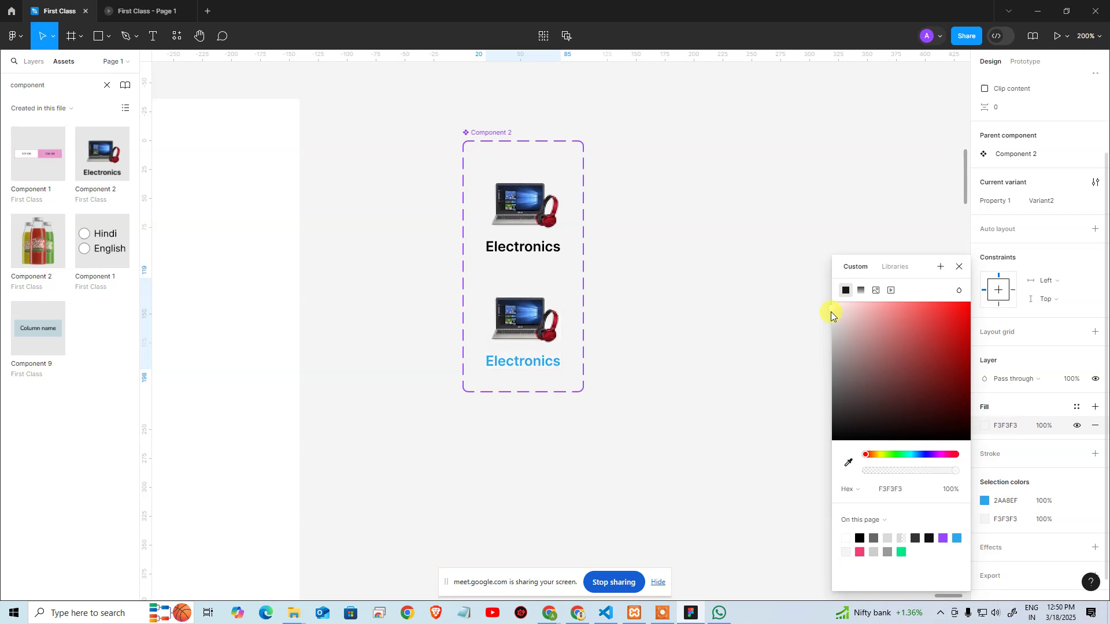
pyautogui.click(748, 349)
# Check the Electronics item's grey background in the prototype preview, restart the flow and close the preview
pyautogui.moveTo(607, 357); pyautogui.dragTo(937, 355)
pyautogui.click(173, 9)
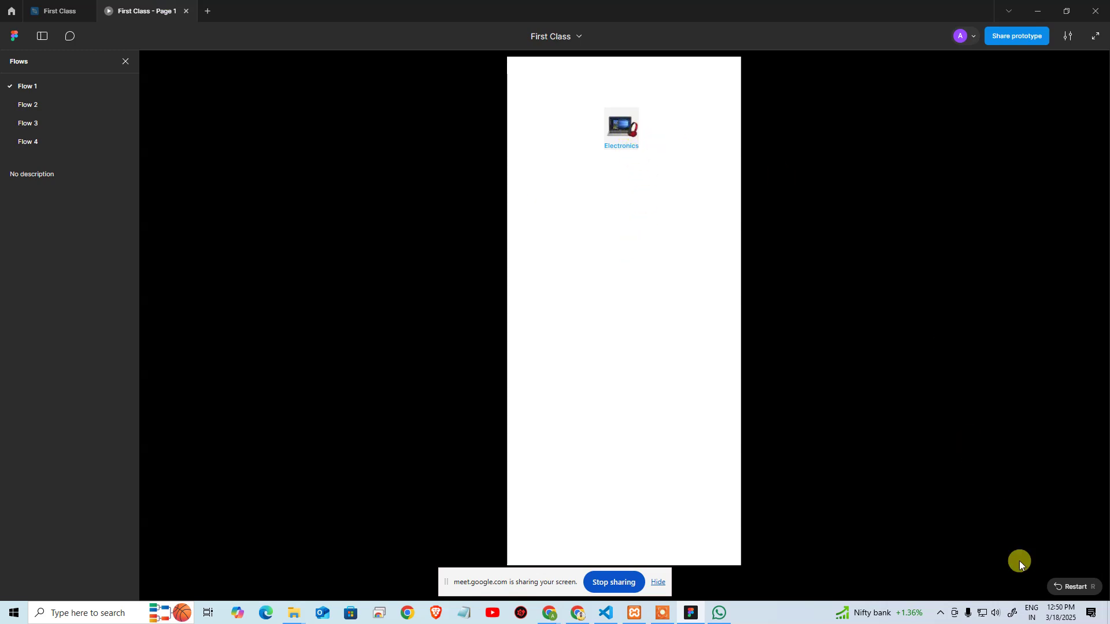
pyautogui.click(1085, 588)
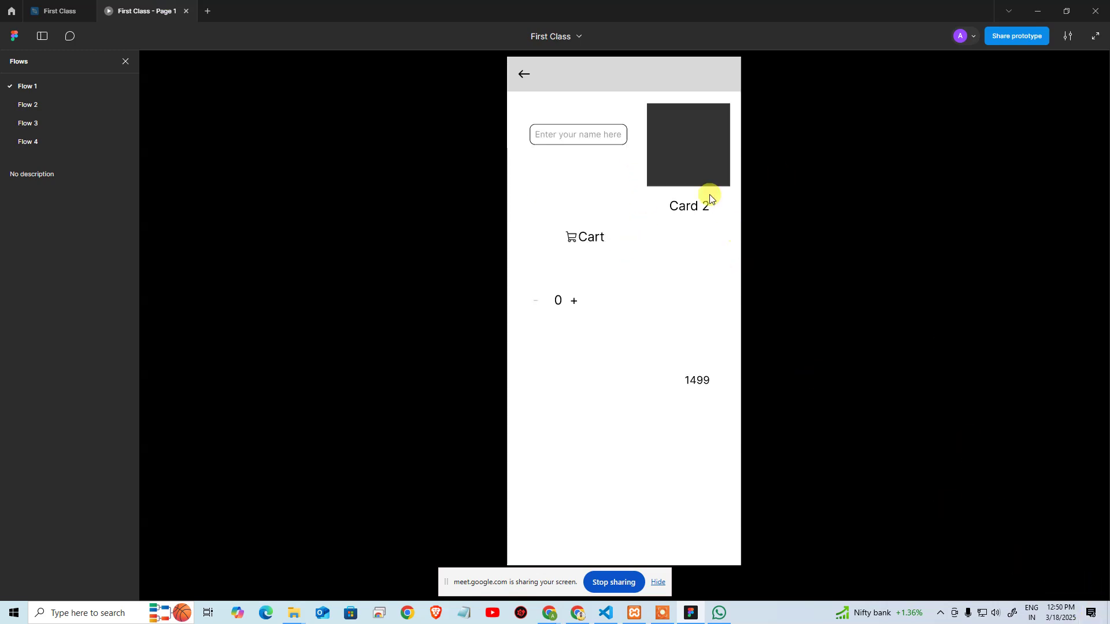
pyautogui.click(186, 11)
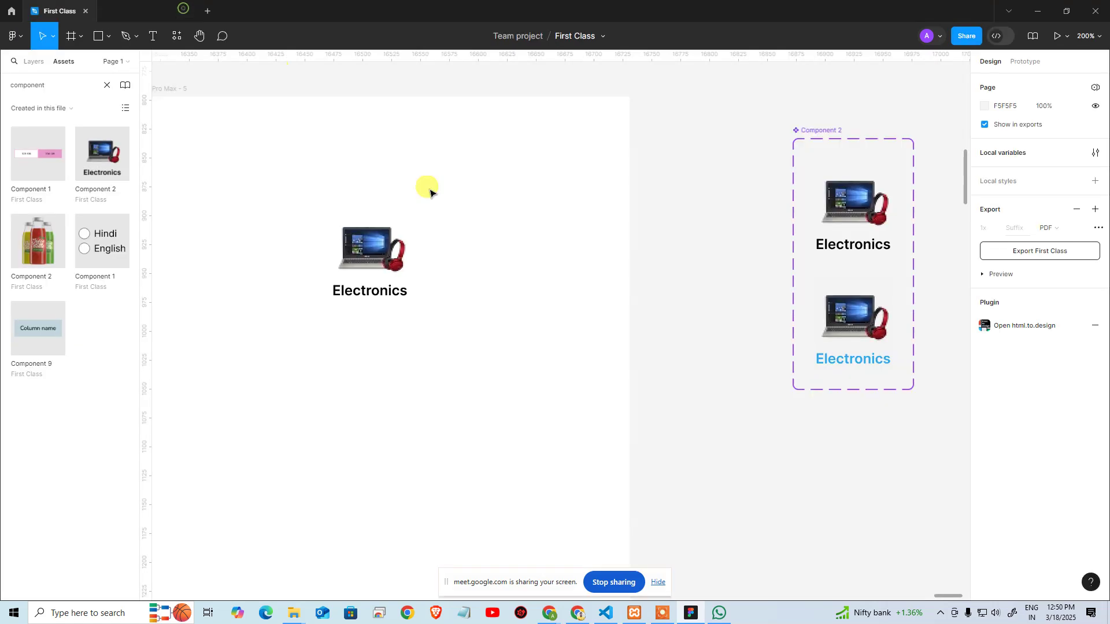
# Present the iPhone 16 Pro Max frame to test the Electronics item's changed state, and close the preview
pyautogui.moveTo(340, 163); pyautogui.dragTo(609, 265)
pyautogui.click(463, 209)
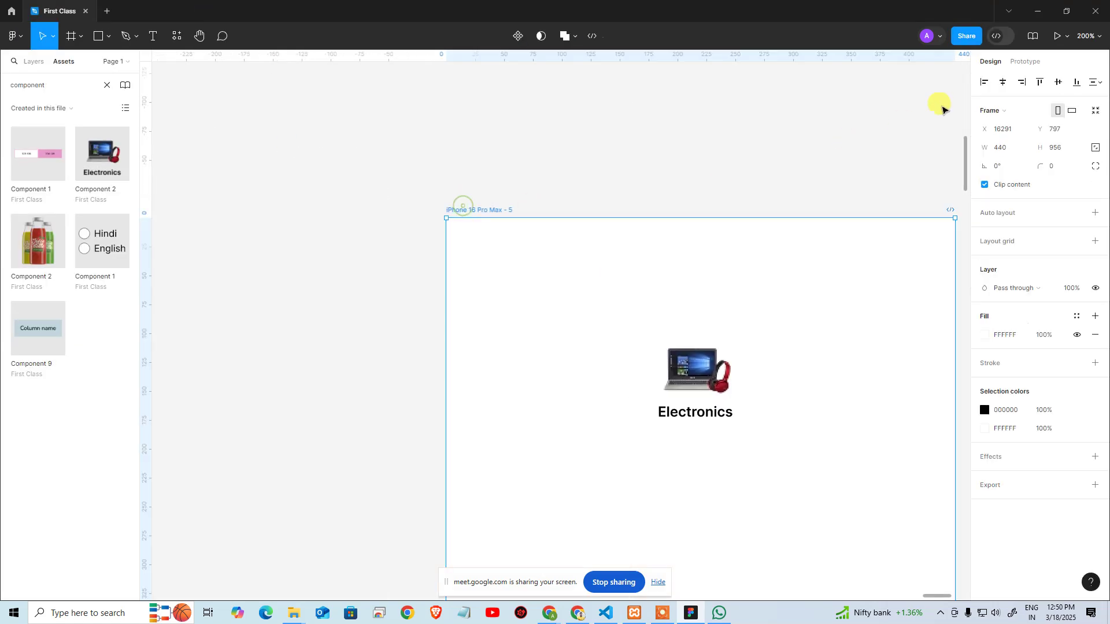
pyautogui.click(1056, 38)
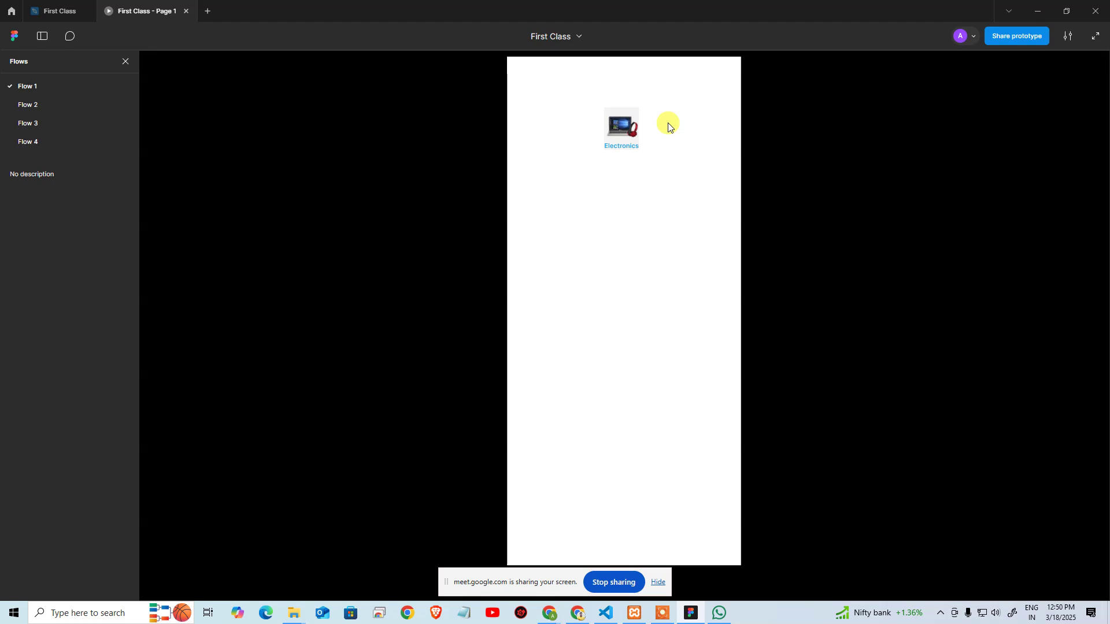
pyautogui.click(186, 11)
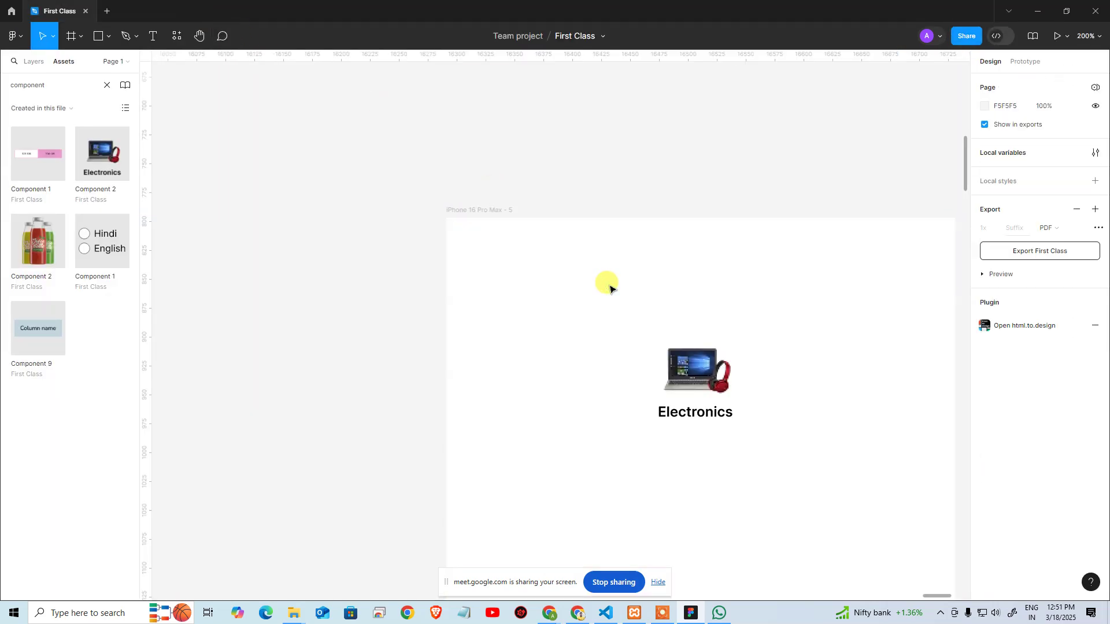
# Switch to Flipkart in the browser, examine the category dropdowns and the mobile simulator's side menu, and return to the Figma file
pyautogui.hotkey('alt', 'Tab')
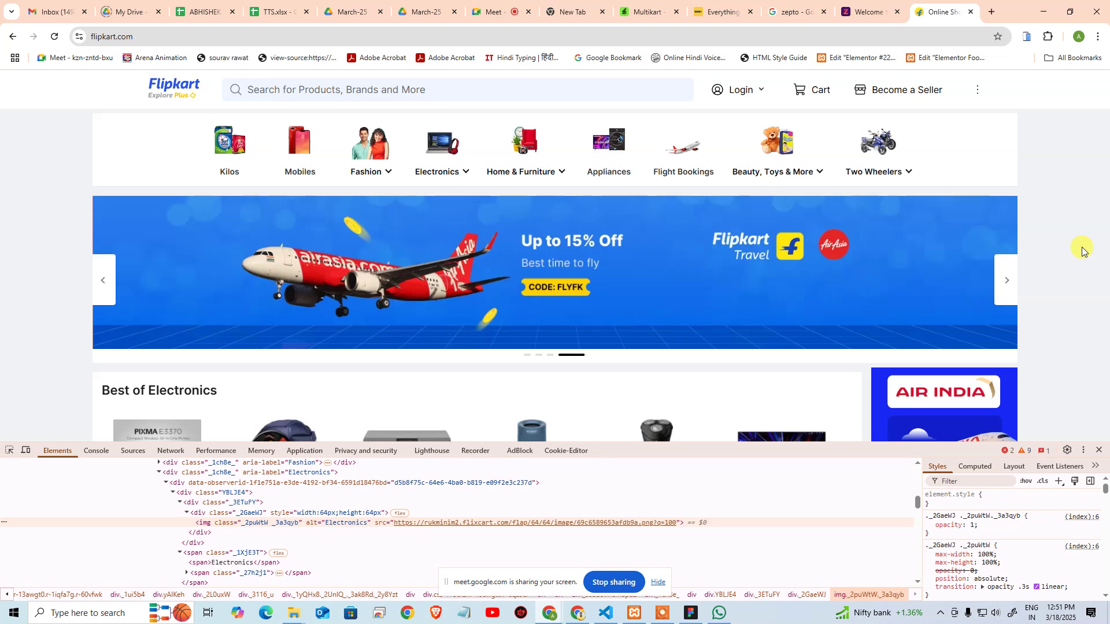
pyautogui.moveTo(535, 141)
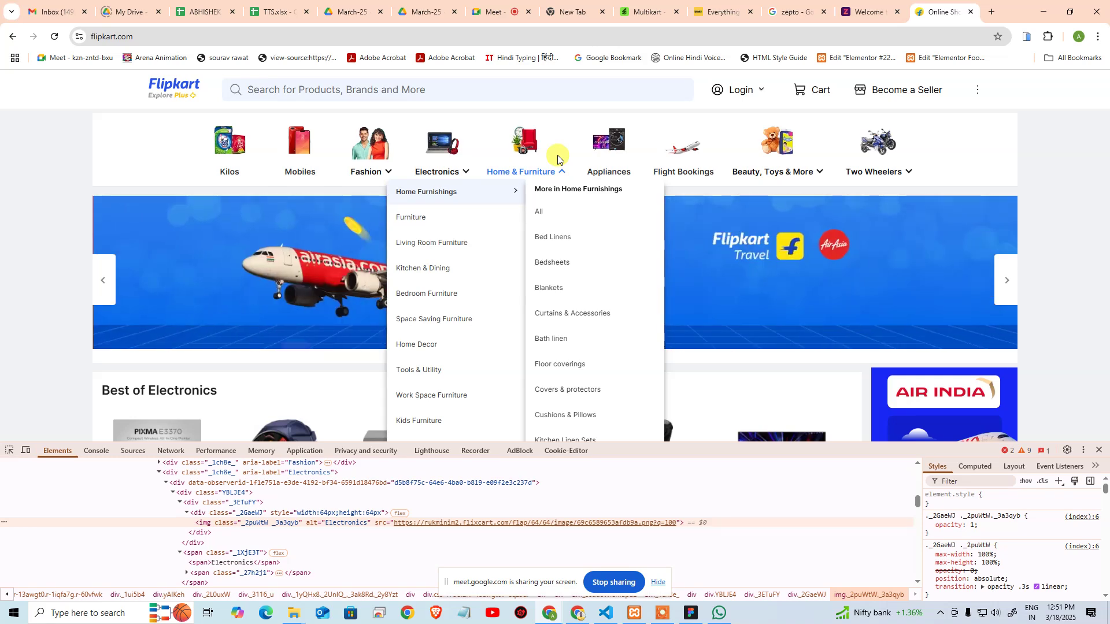
pyautogui.moveTo(450, 157)
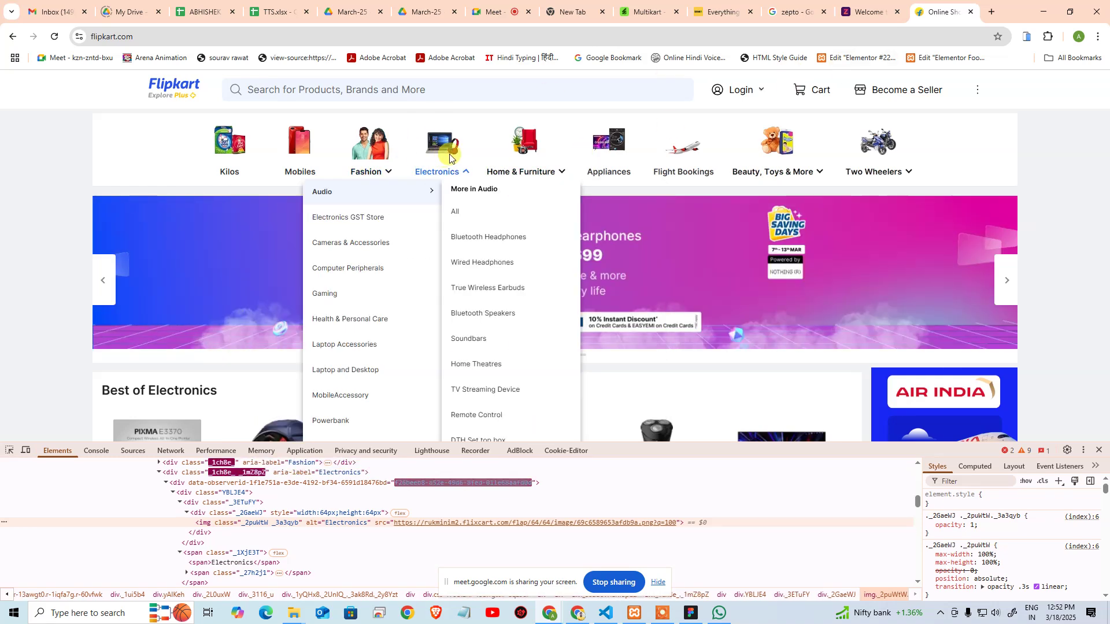
pyautogui.press('F5')
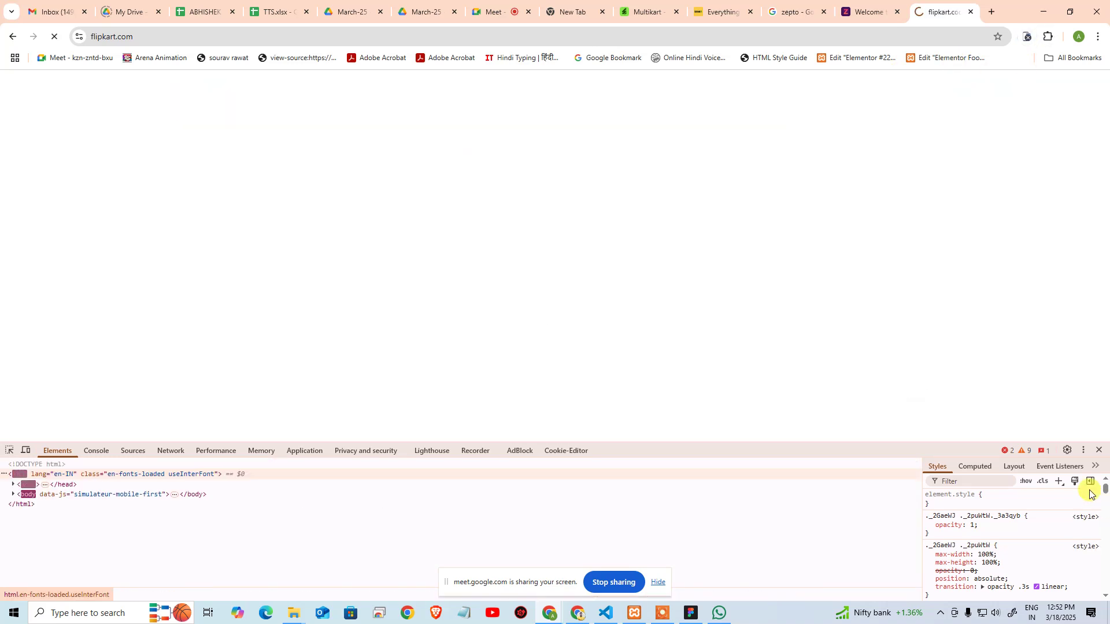
pyautogui.click(1100, 449)
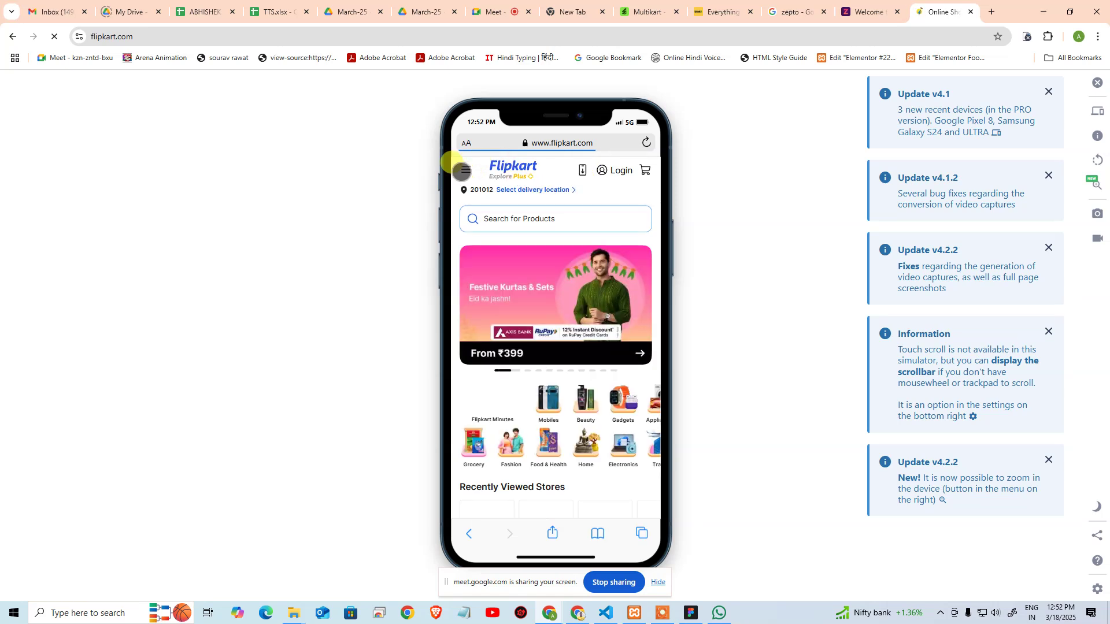
pyautogui.click(462, 170)
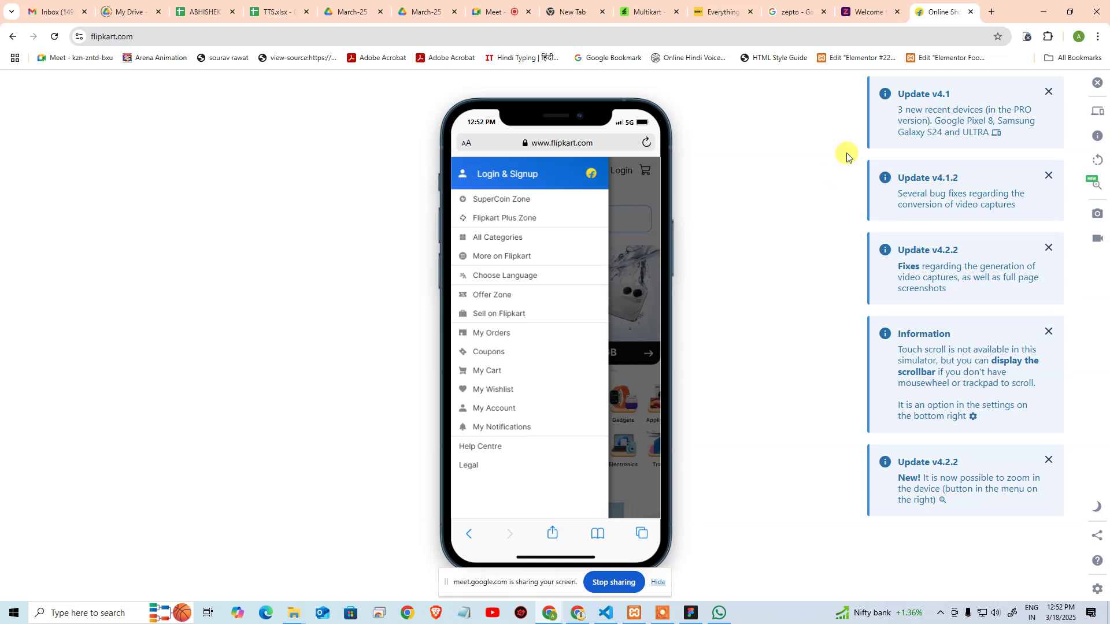
pyautogui.click(1096, 82)
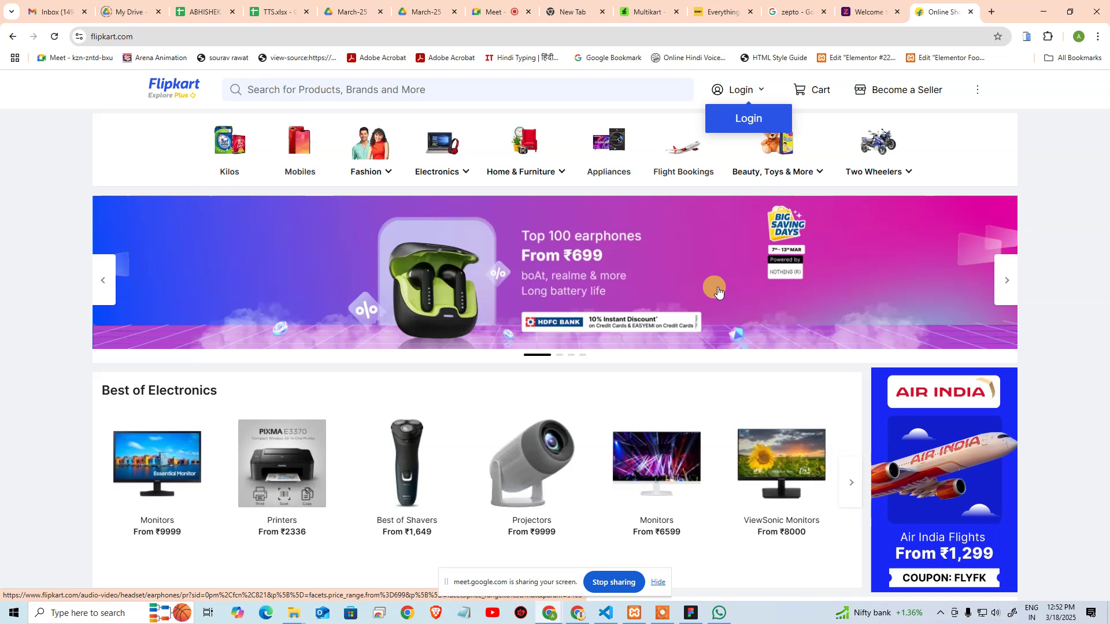
pyautogui.moveTo(908, 171)
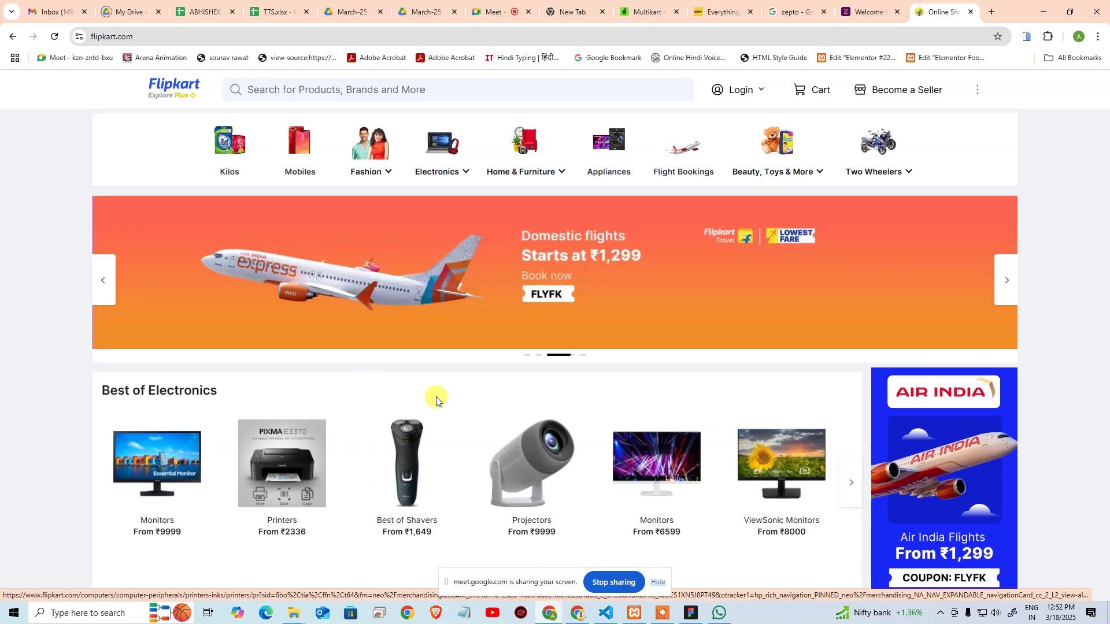
pyautogui.hotkey('alt', 'Tab')
# Duplicate the Component 2 set and place the copy beside the original in the empty canvas area
pyautogui.hscroll(10, 709, 412)
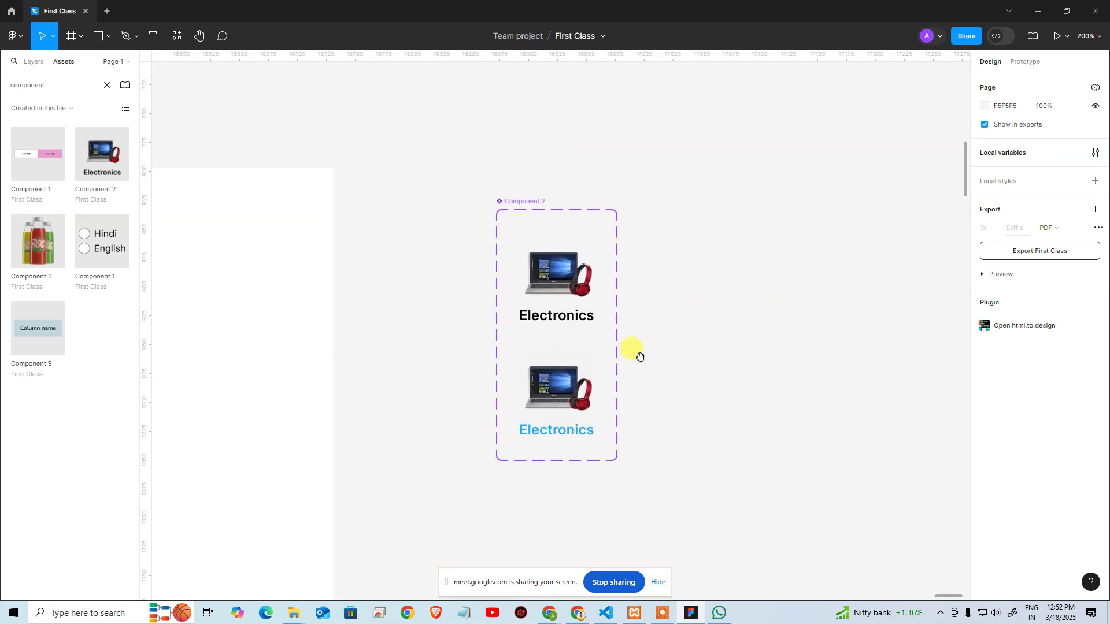
pyautogui.hscroll(-5, 640, 356)
pyautogui.scroll(-1, 639, 357)
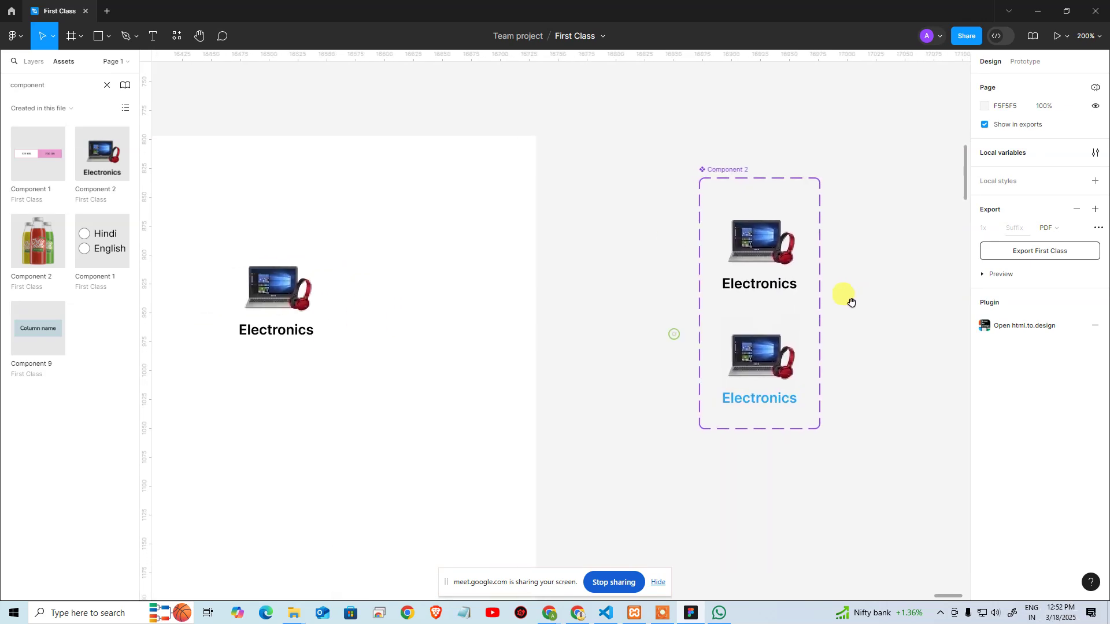
pyautogui.click(729, 172)
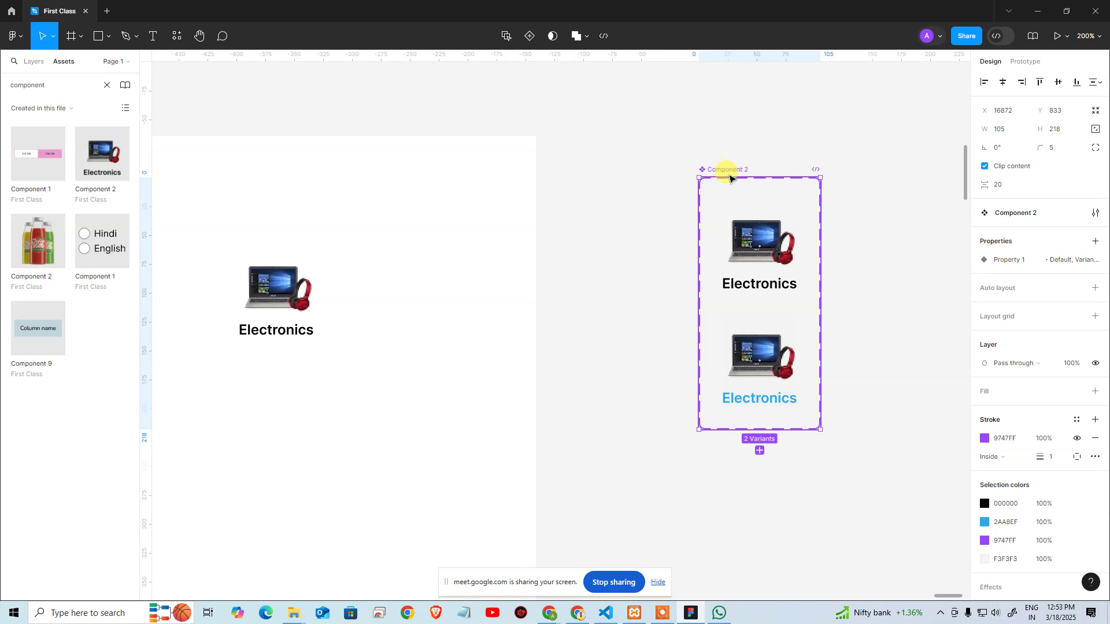
pyautogui.moveTo(729, 178); pyautogui.dragTo(318, 197)
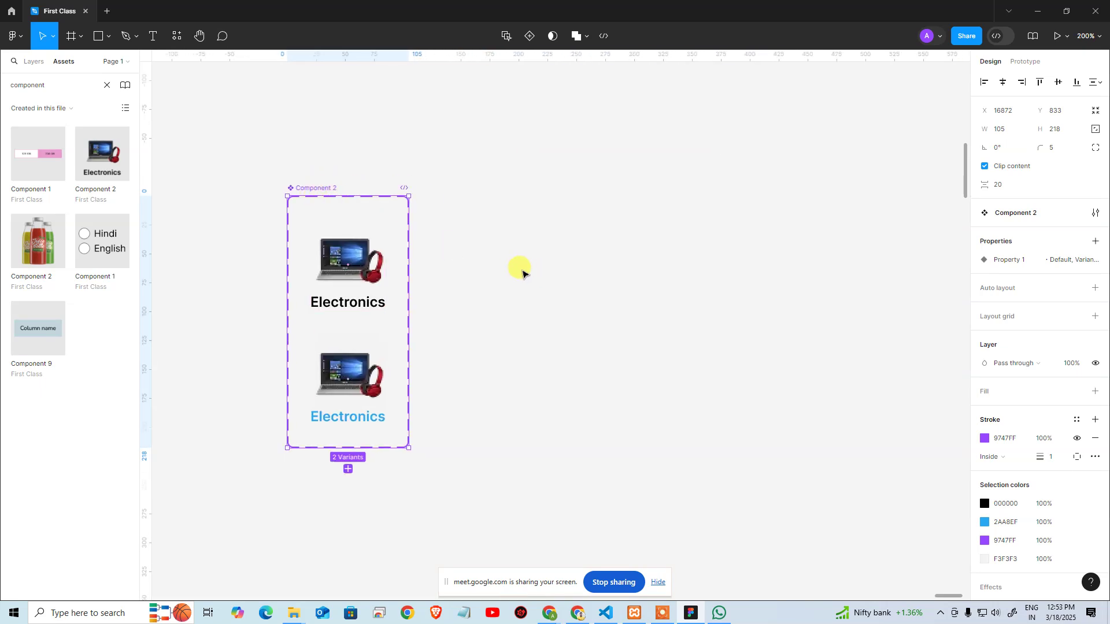
pyautogui.hotkey('ctrl', 'd')
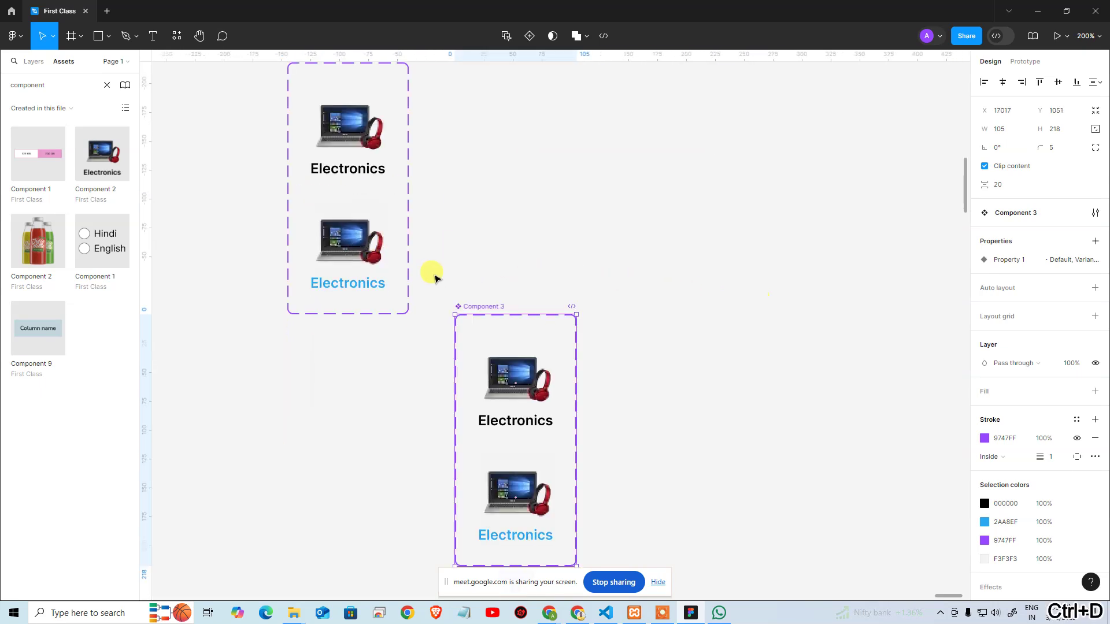
pyautogui.moveTo(523, 271); pyautogui.dragTo(366, 327)
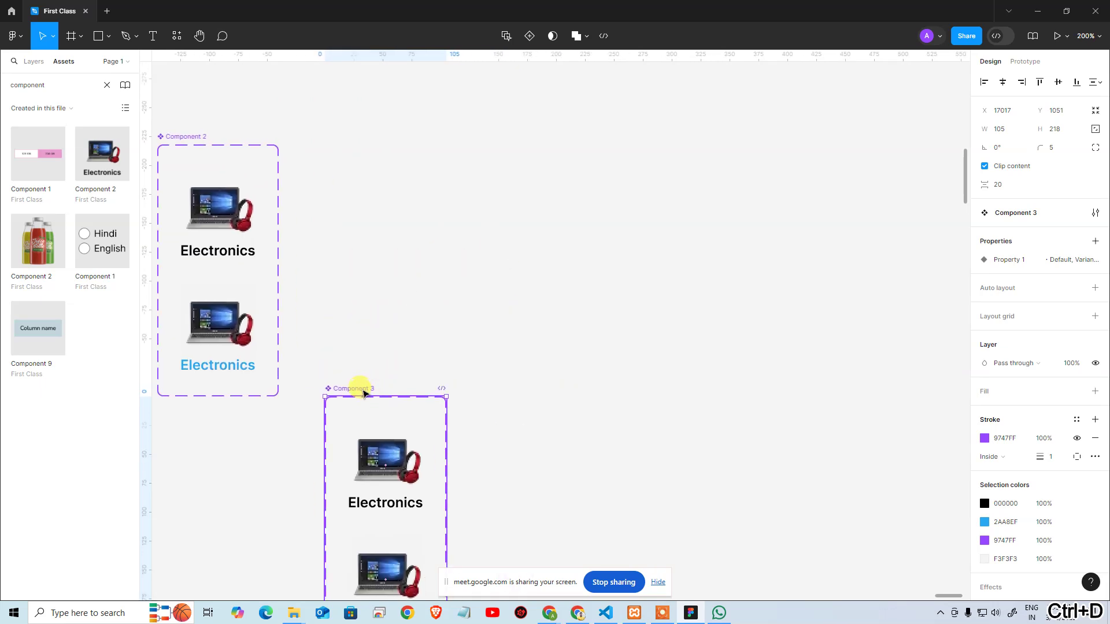
pyautogui.moveTo(362, 389); pyautogui.dragTo(612, 162)
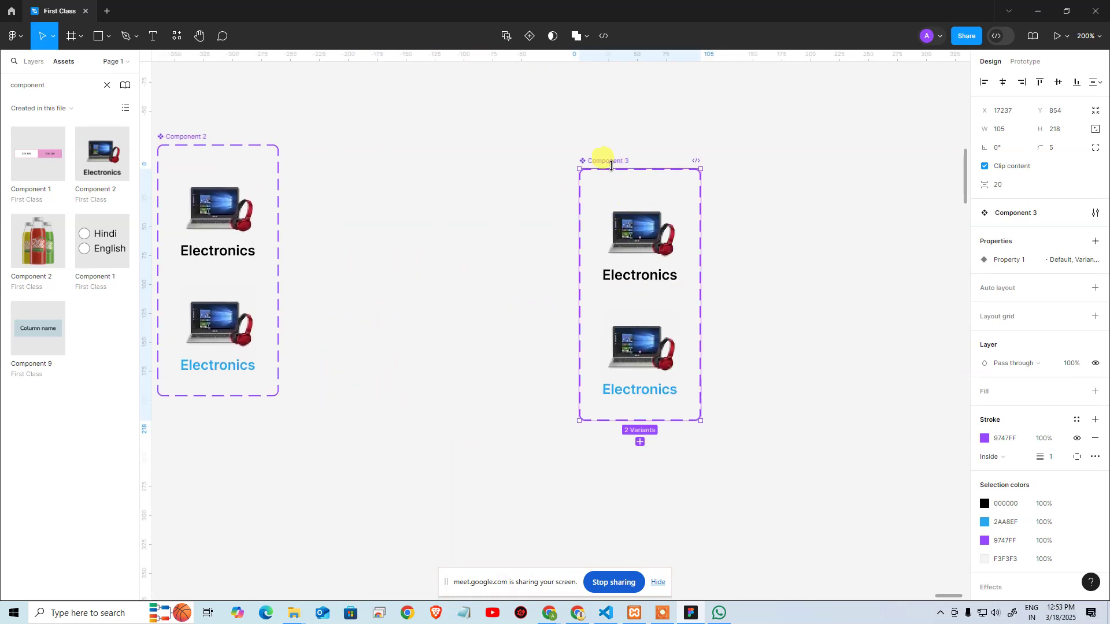
# Inspect the main component options for the duplicated set, and delete the duplicate
pyautogui.rightClick(611, 162)
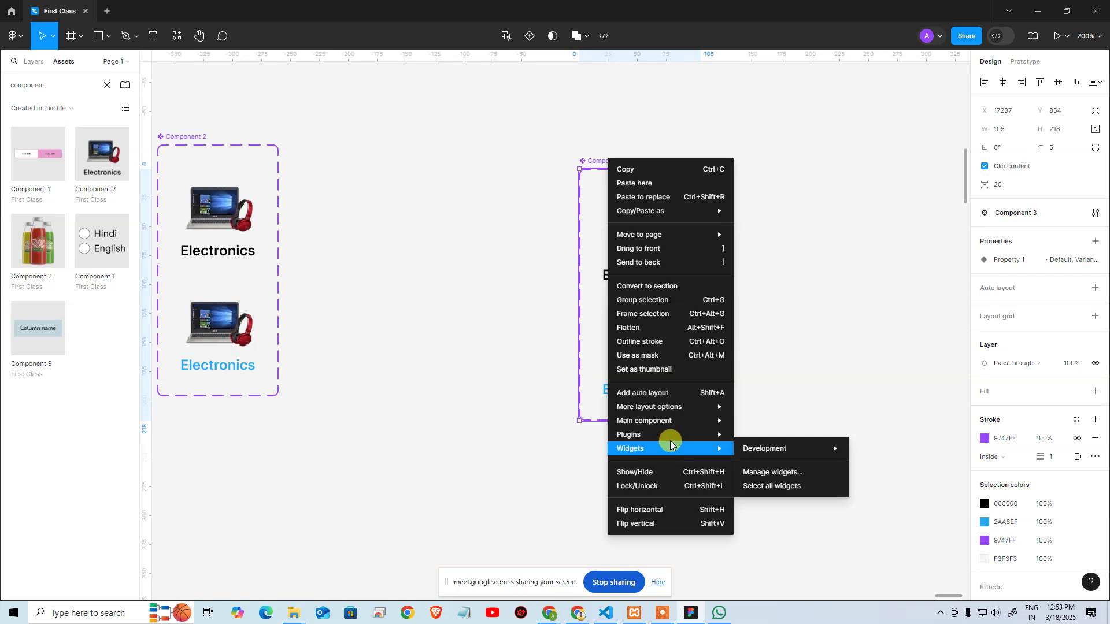
pyautogui.moveTo(670, 441)
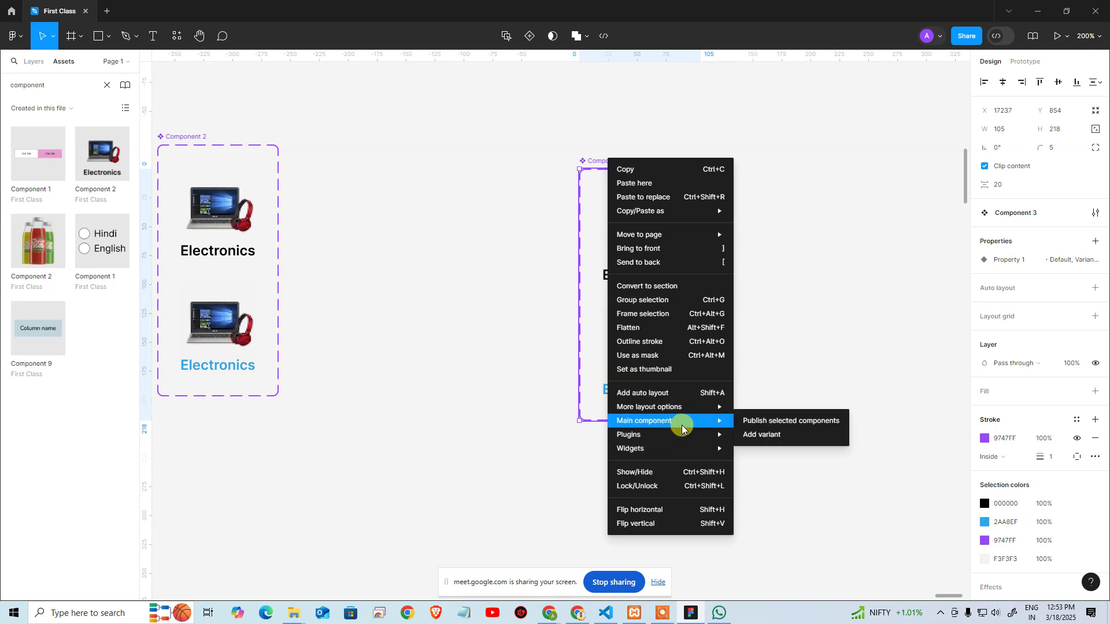
pyautogui.click(479, 337)
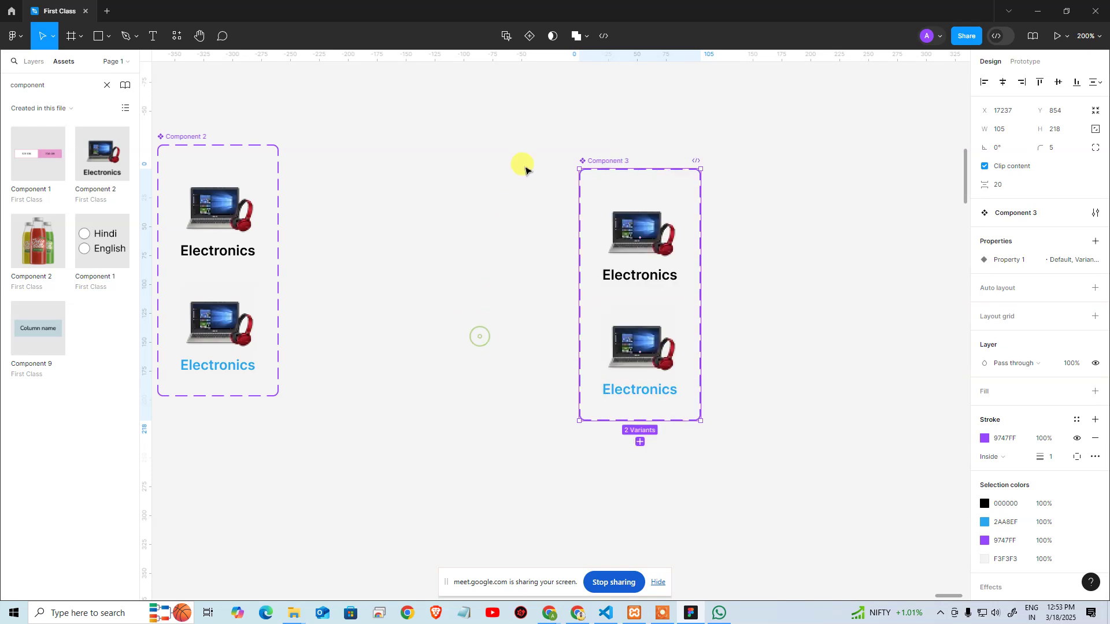
pyautogui.press('Delete')
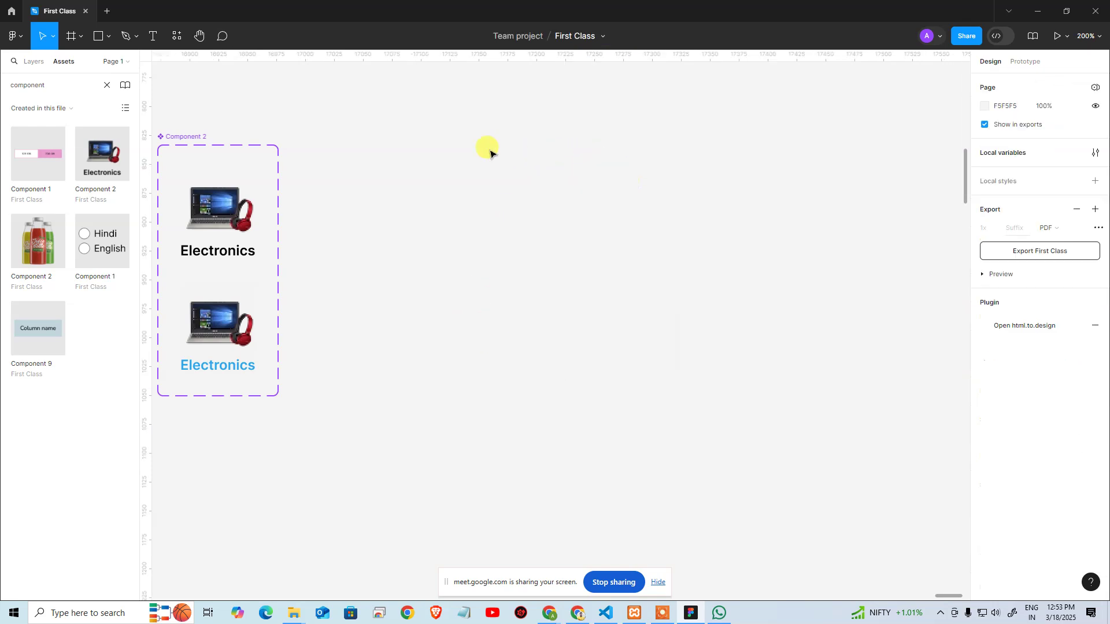
# Copy the Component 2 set horizontally to X 17123, level with the original at Y 833
pyautogui.moveTo(489, 151); pyautogui.dragTo(643, 218)
pyautogui.click(412, 158)
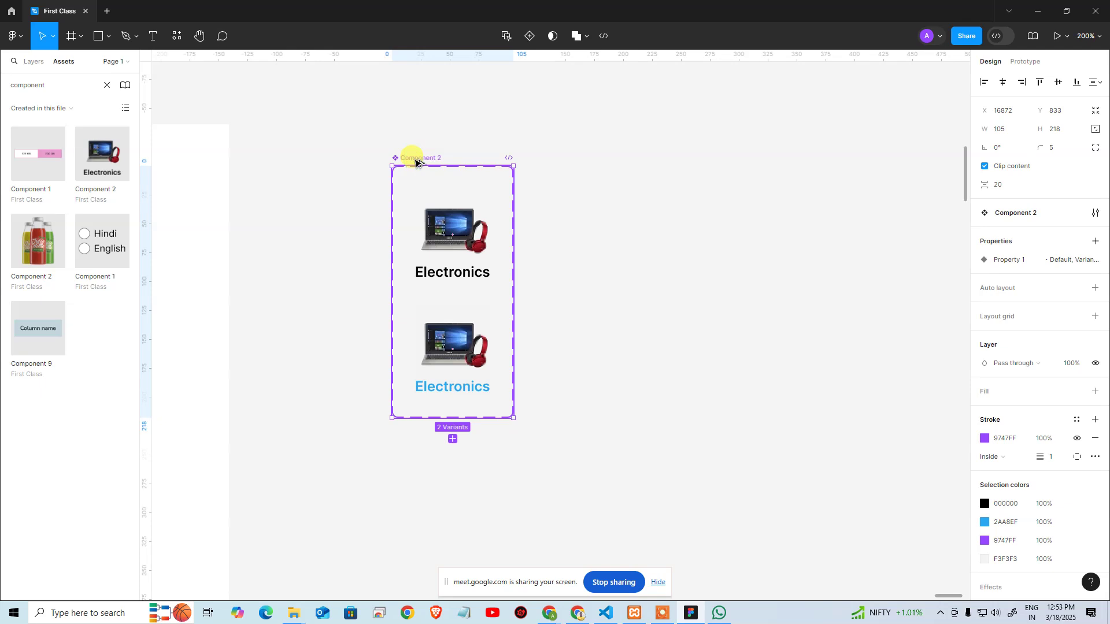
pyautogui.moveTo(415, 162); pyautogui.dragTo(705, 163)
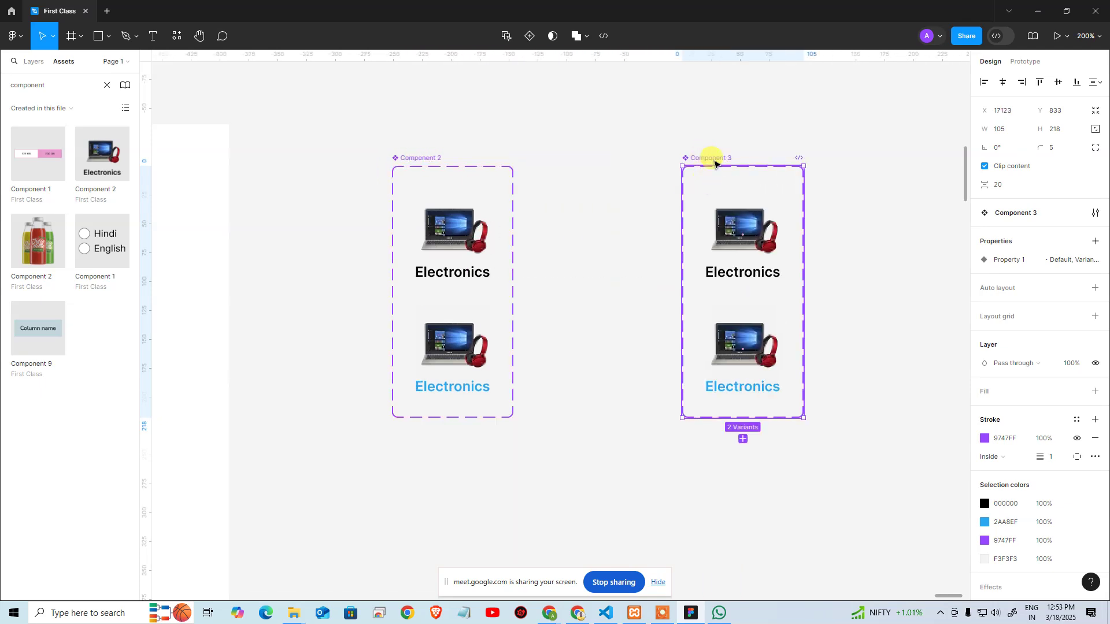
# Examine the commands available for the copied component set and its default variant, including the main component options
pyautogui.rightClick(716, 164)
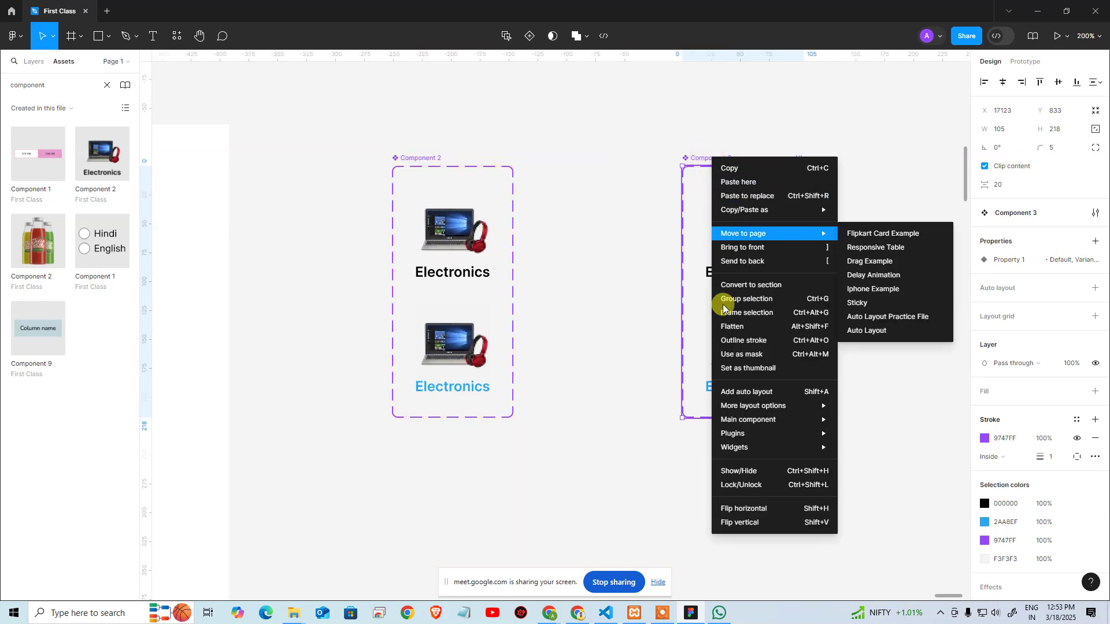
pyautogui.moveTo(748, 427)
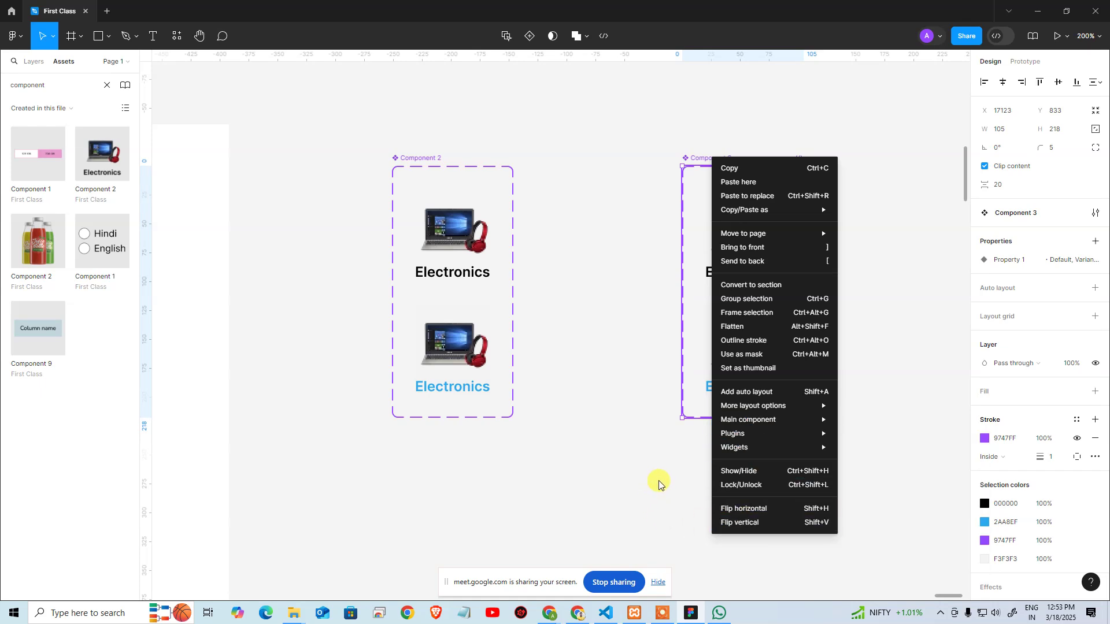
pyautogui.click(665, 452)
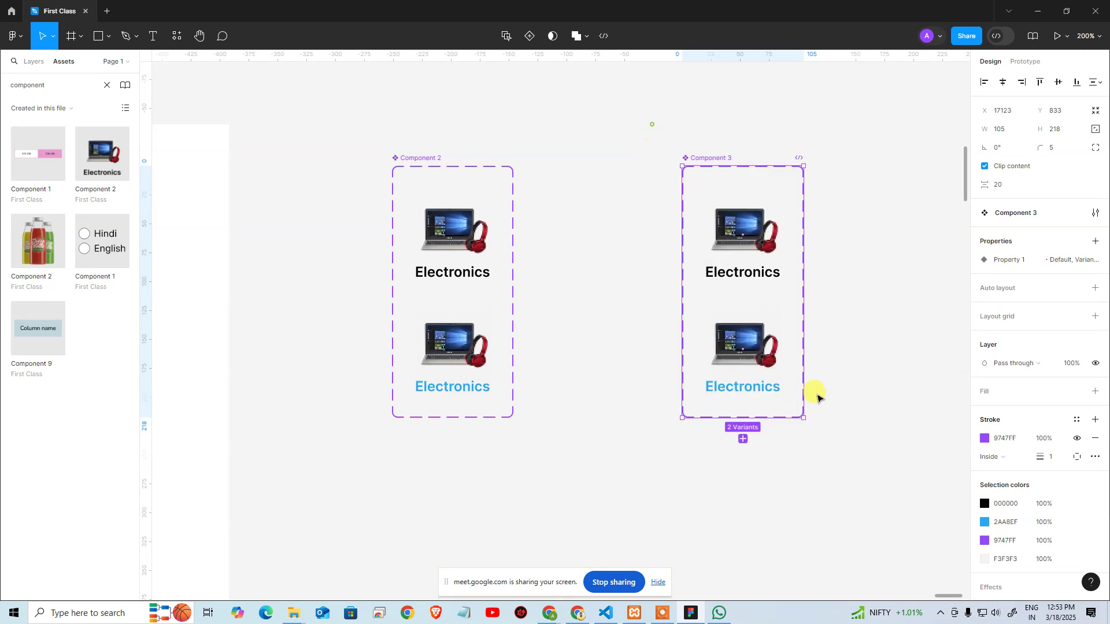
pyautogui.moveTo(652, 125); pyautogui.dragTo(846, 523)
pyautogui.rightClick(735, 217)
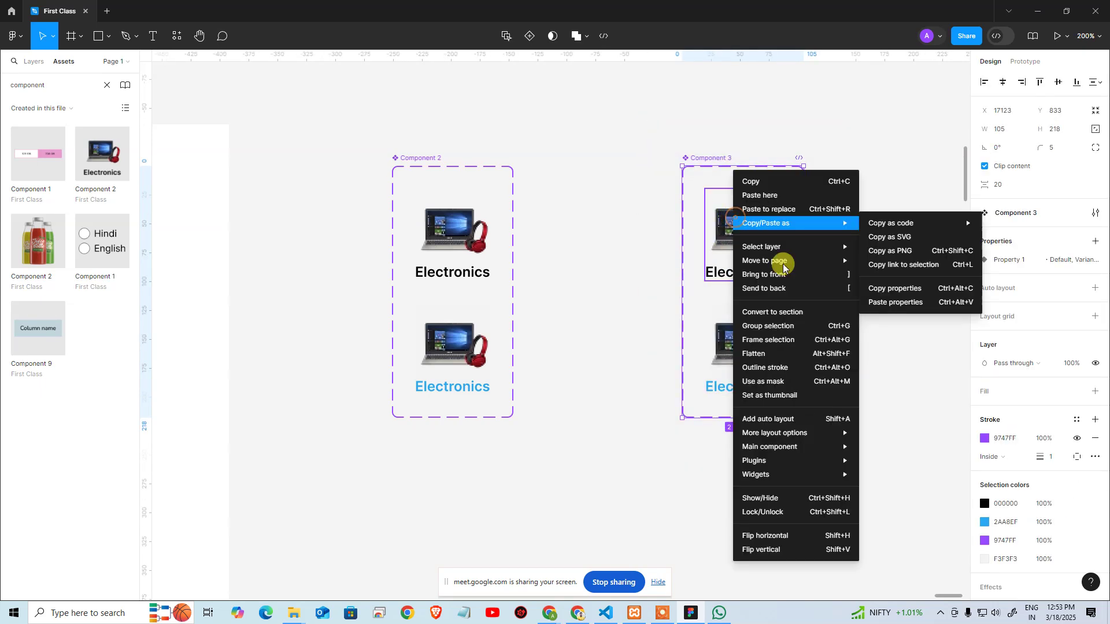
pyautogui.click(612, 247)
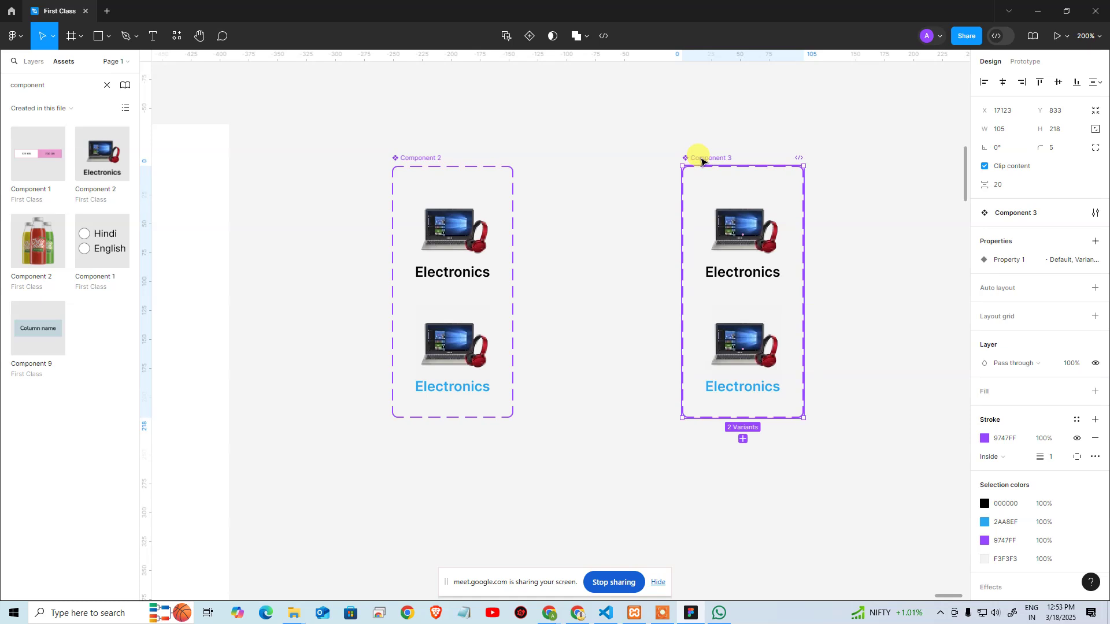
pyautogui.rightClick(700, 158)
pyautogui.moveTo(785, 404)
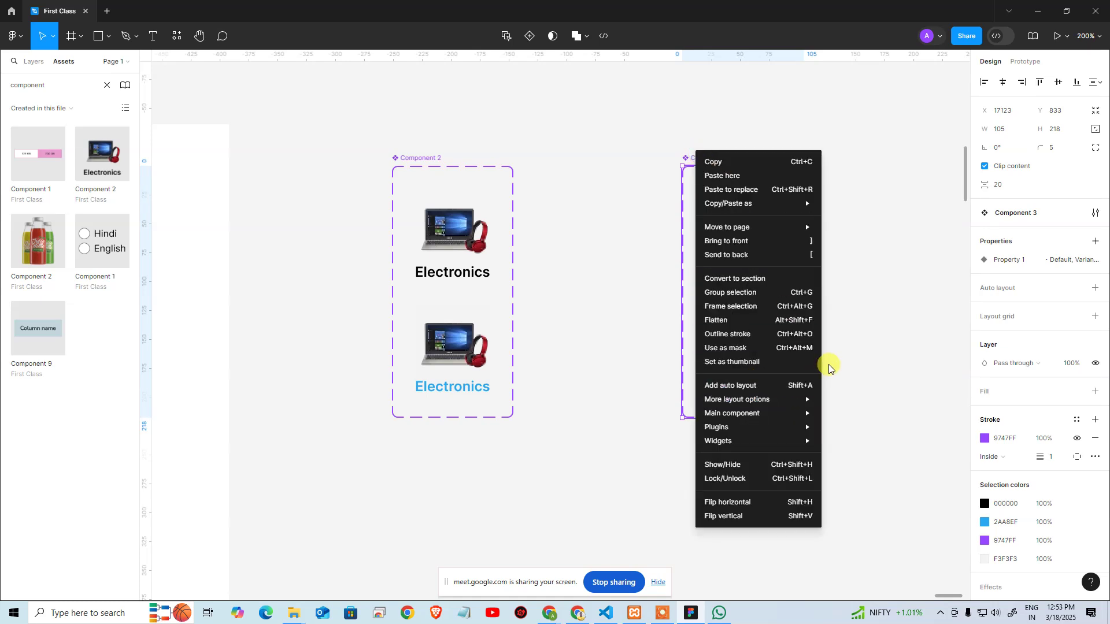
pyautogui.click(804, 362)
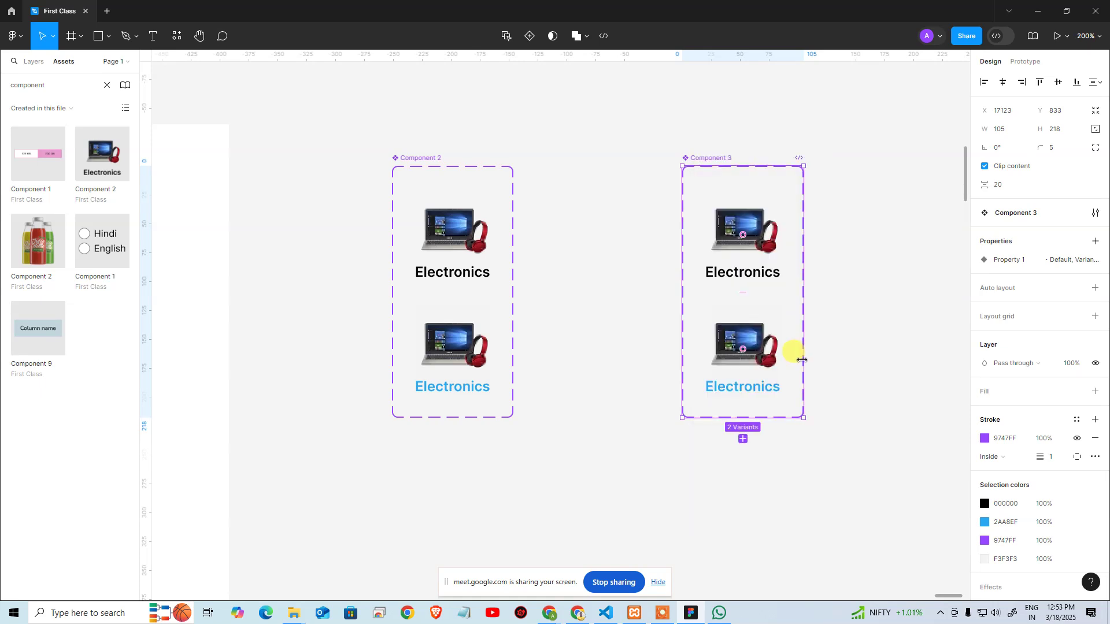
# Try to detach the copied component set and its default Electronics variant from their component
pyautogui.hotkey('ctrl', 'alt', 'd')
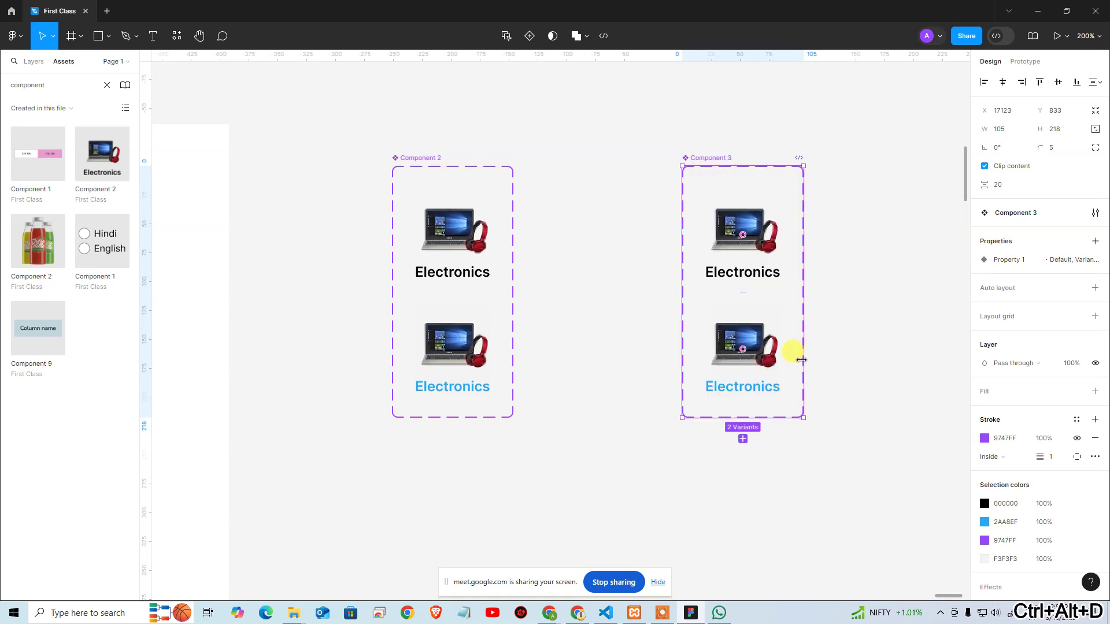
pyautogui.click(872, 322)
pyautogui.moveTo(649, 108); pyautogui.dragTo(857, 533)
pyautogui.doubleClick(758, 249)
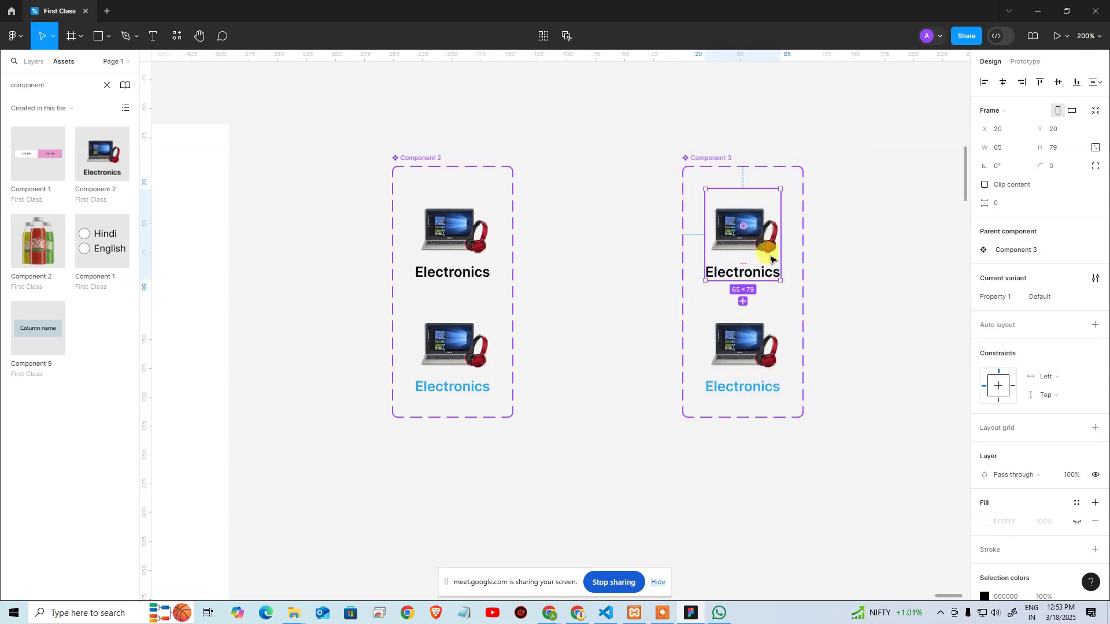
pyautogui.hotkey('ctrl', 'alt', 'd')
# Move the default Electronics variant out of the copied set onto the canvas at about X 17297, Y 830
pyautogui.click(865, 250)
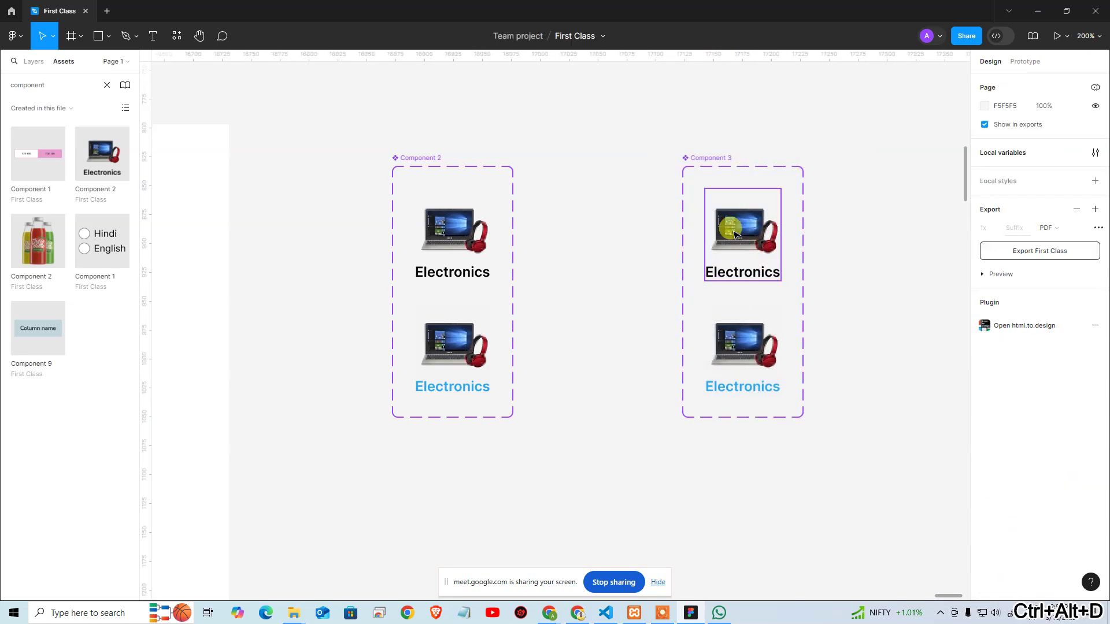
pyautogui.moveTo(735, 234); pyautogui.dragTo(913, 208)
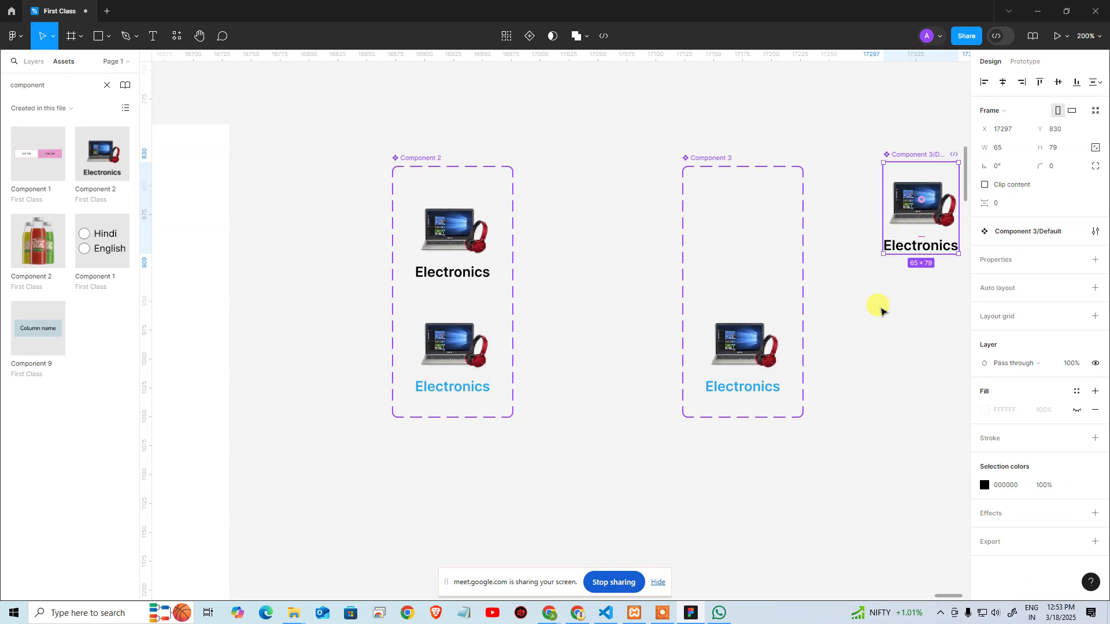
# Undo the changes to the copied component set, back to before it was duplicated
pyautogui.hscroll(5, 881, 312)
pyautogui.scroll(1, 881, 312)
pyautogui.hotkey('ctrl', 'alt', 'd')
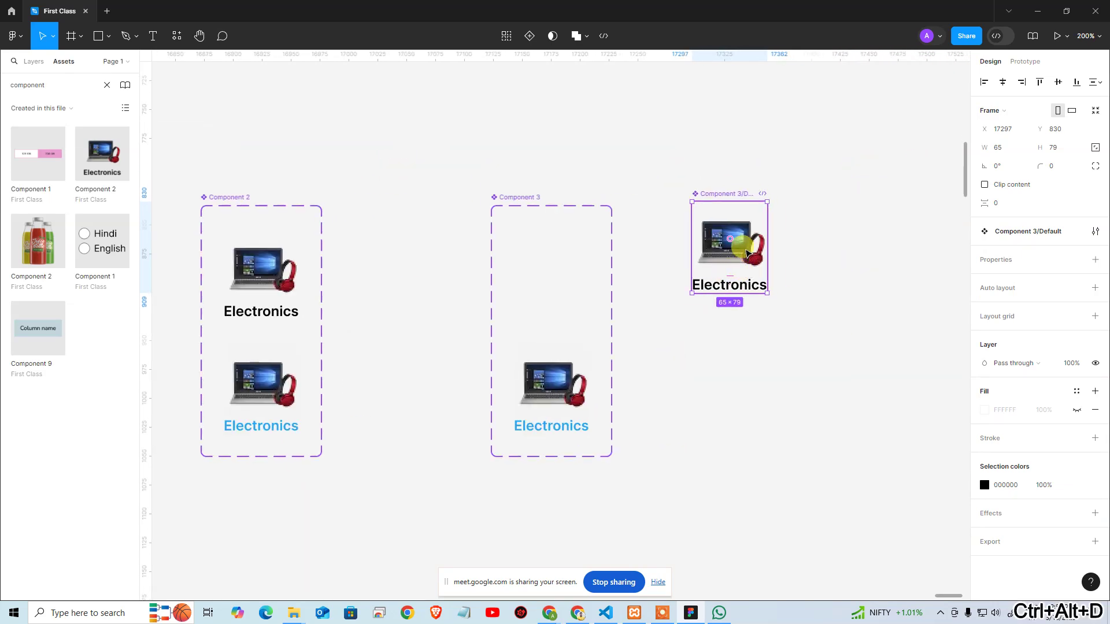
pyautogui.moveTo(745, 254); pyautogui.dragTo(793, 272)
pyautogui.hotkey('ctrl', 'z')
pyautogui.hotkey('ctrl', 'z')
pyautogui.hotkey('ctrl', 'z')
pyautogui.hotkey('ctrl', 'z')
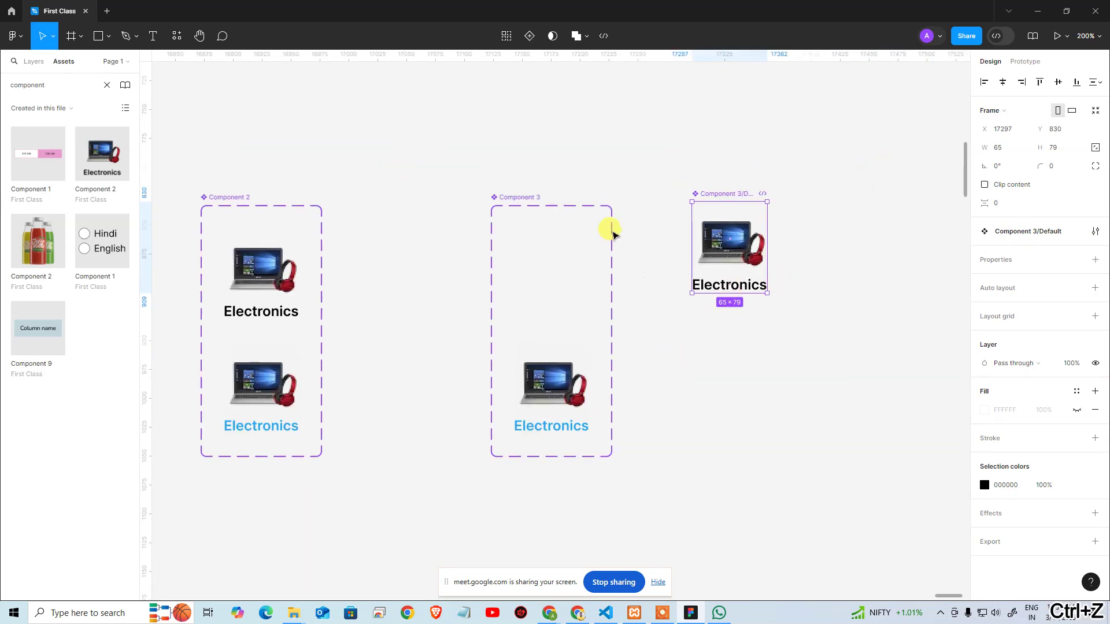
pyautogui.hotkey('ctrl', 'z')
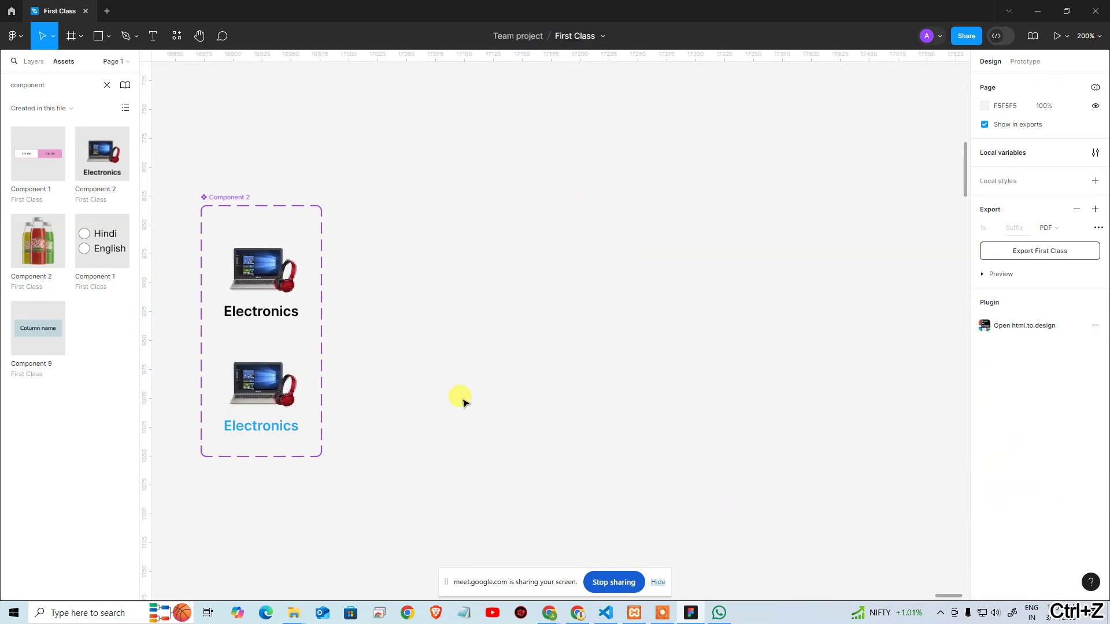
# Detach the Electronics instance in the iPhone 16 Pro Max - 5 frame and move it to about X 161, Y 135
pyautogui.hscroll(-15, 460, 396)
pyautogui.scroll(-2, 664, 344)
pyautogui.click(387, 266)
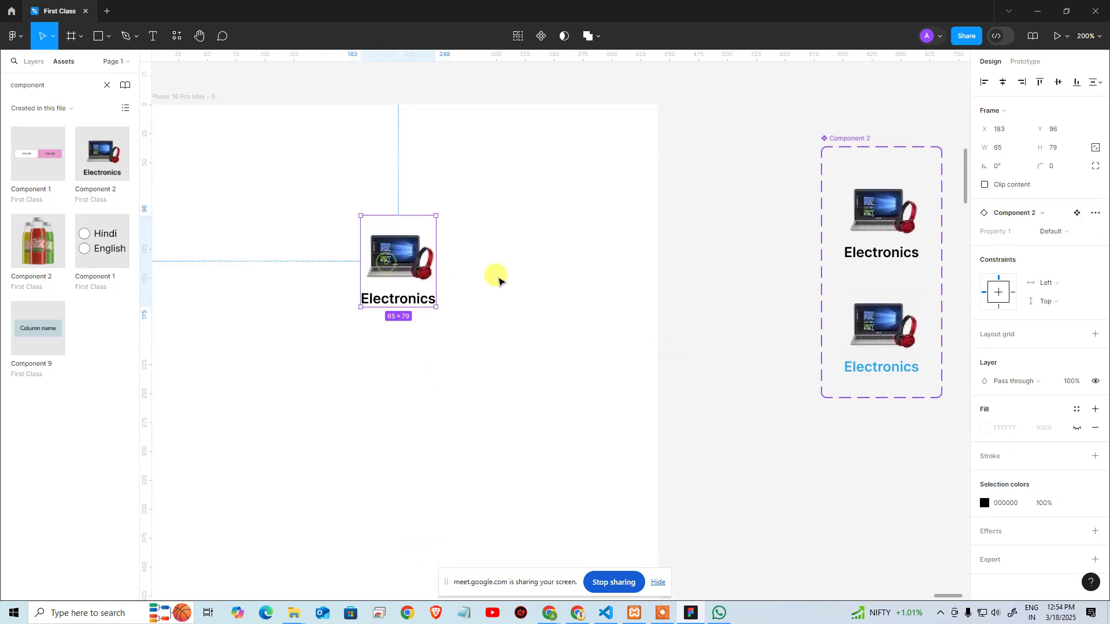
pyautogui.hotkey('ctrl', 'alt', 'd')
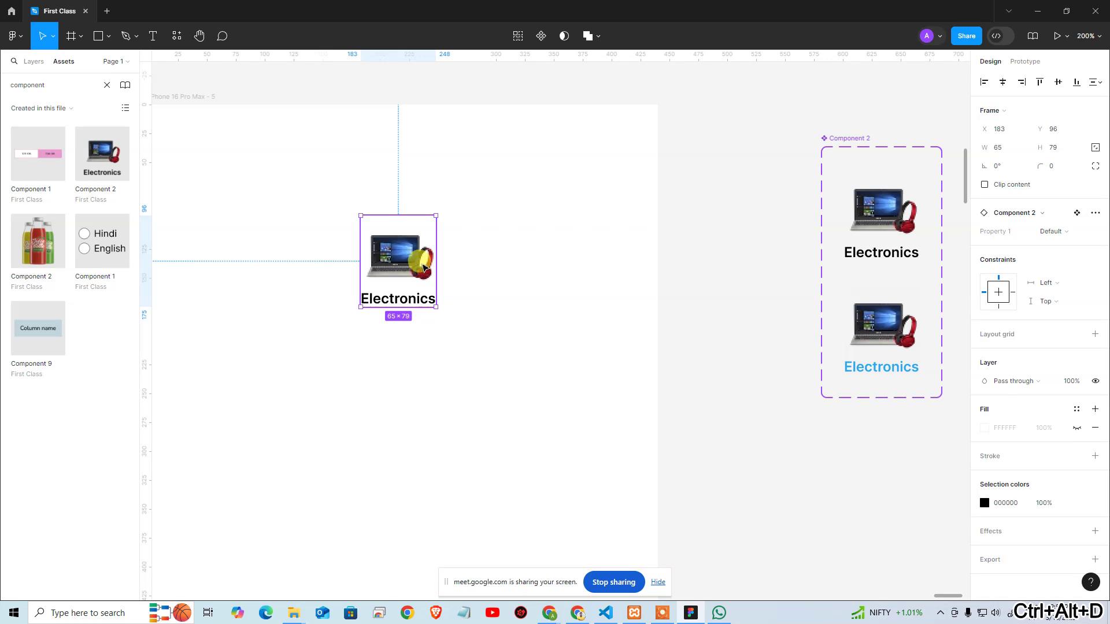
pyautogui.moveTo(419, 262); pyautogui.dragTo(600, 350)
pyautogui.hotkey('ctrl', 'z')
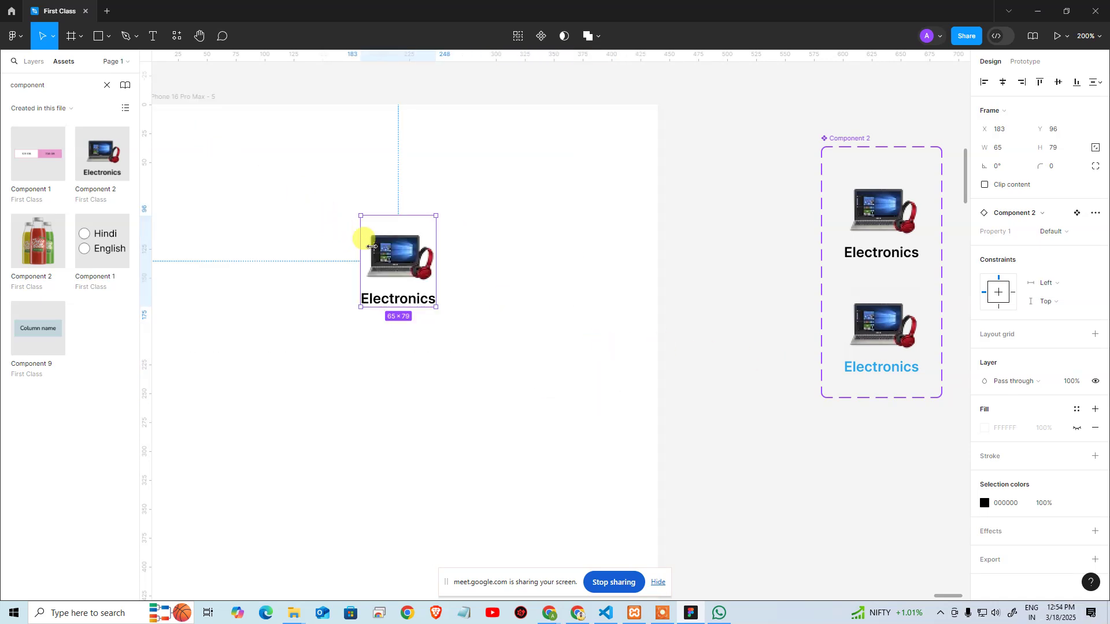
pyautogui.hotkey('ctrl', 'alt', 'b')
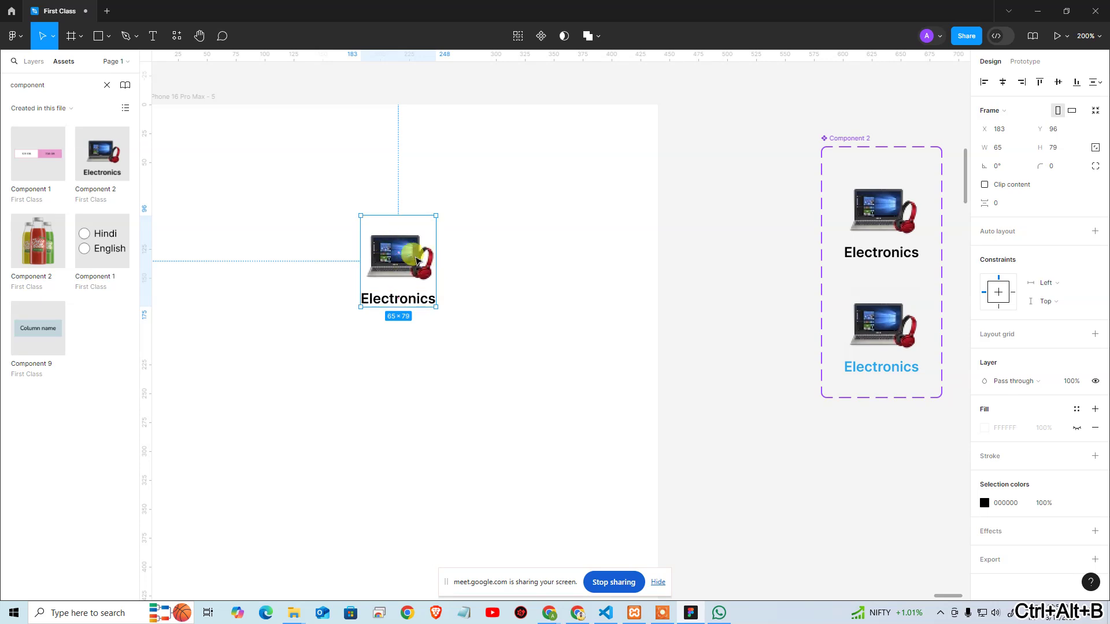
pyautogui.moveTo(400, 254); pyautogui.dragTo(374, 300)
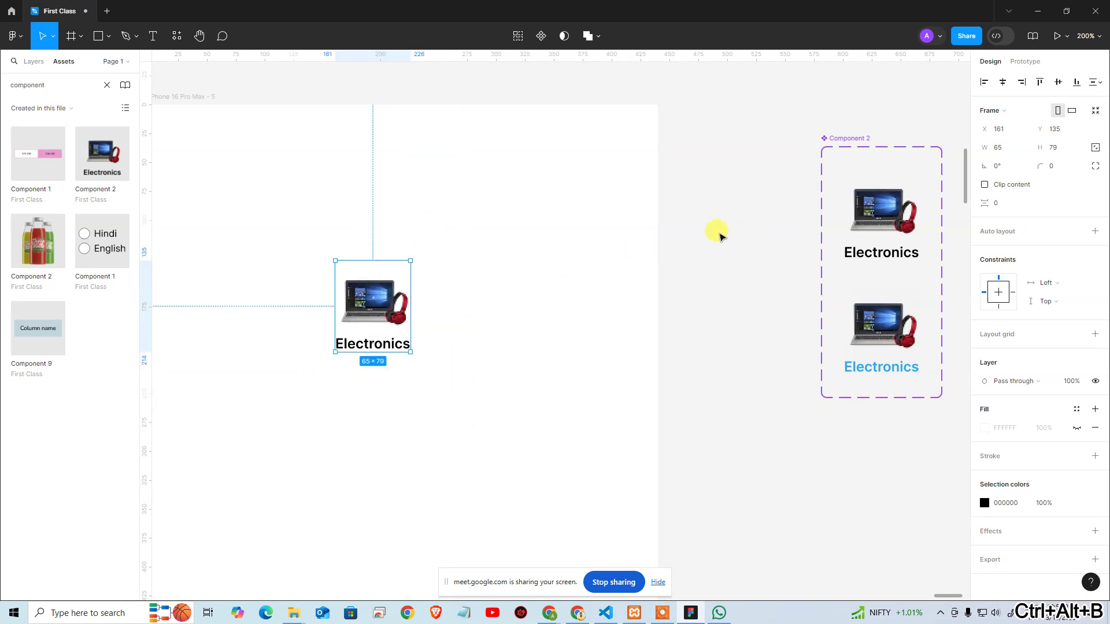
# Try to detach a duplicate of the Component 2 set placed beside the original, and delete the duplicate
pyautogui.hscroll(5, 713, 230)
pyautogui.click(531, 175)
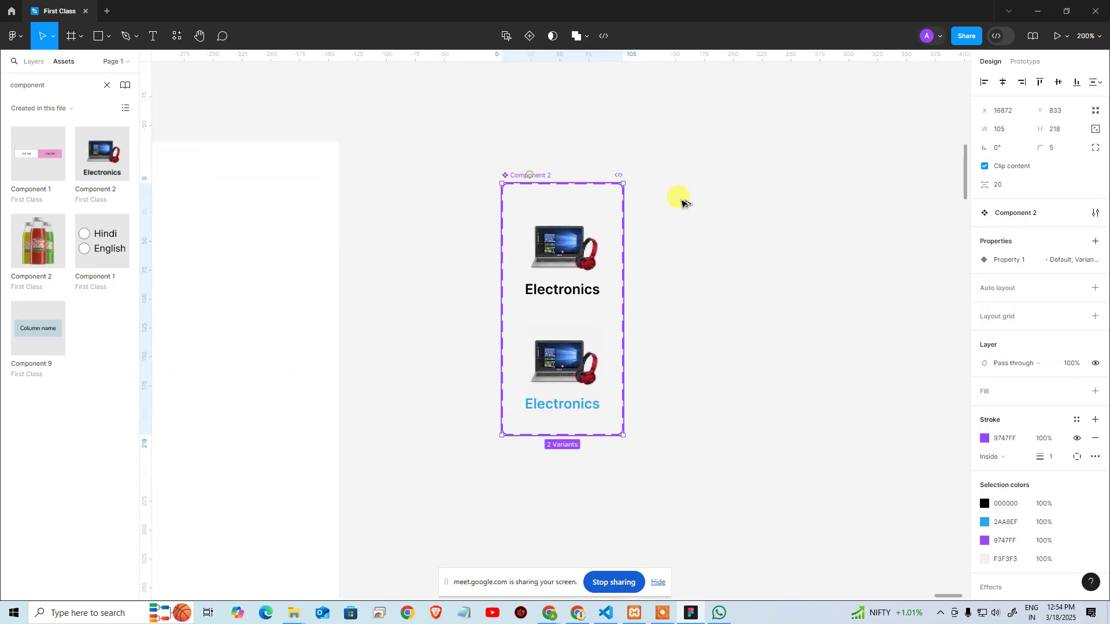
pyautogui.hotkey('ctrl', 'd')
pyautogui.hotkey('ctrl', 'alt', 'b')
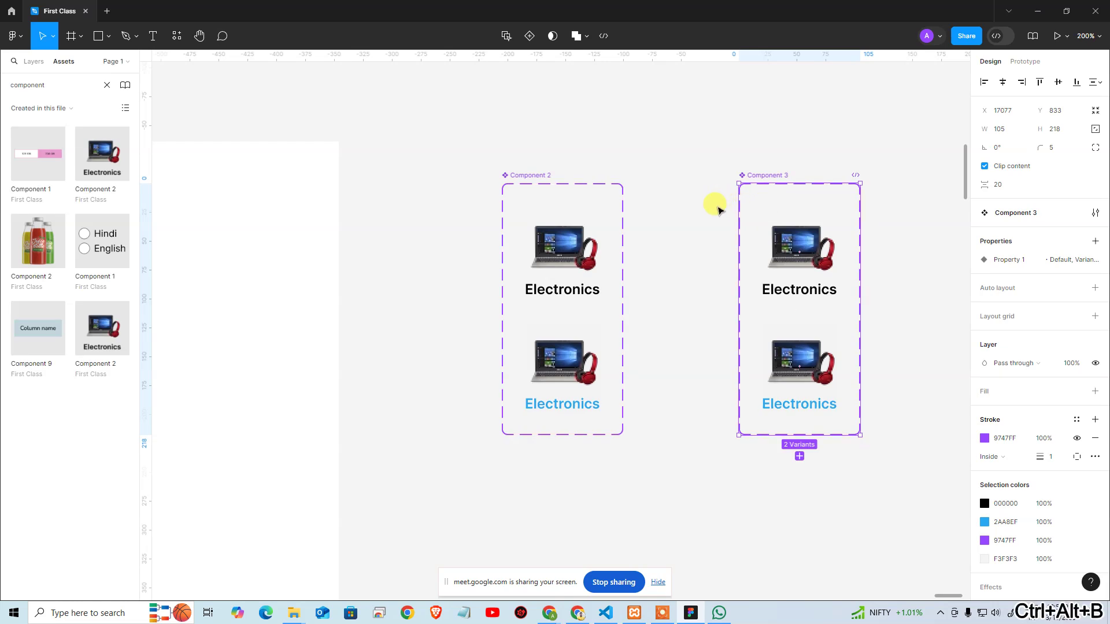
pyautogui.click(710, 212)
pyautogui.moveTo(774, 175); pyautogui.dragTo(800, 272)
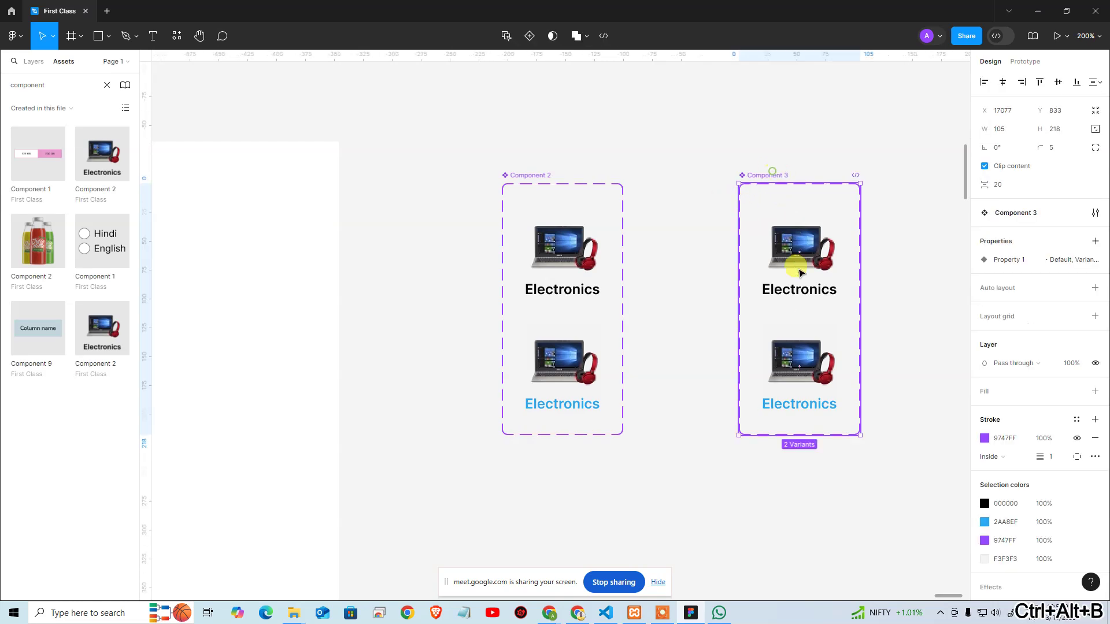
pyautogui.press('Delete')
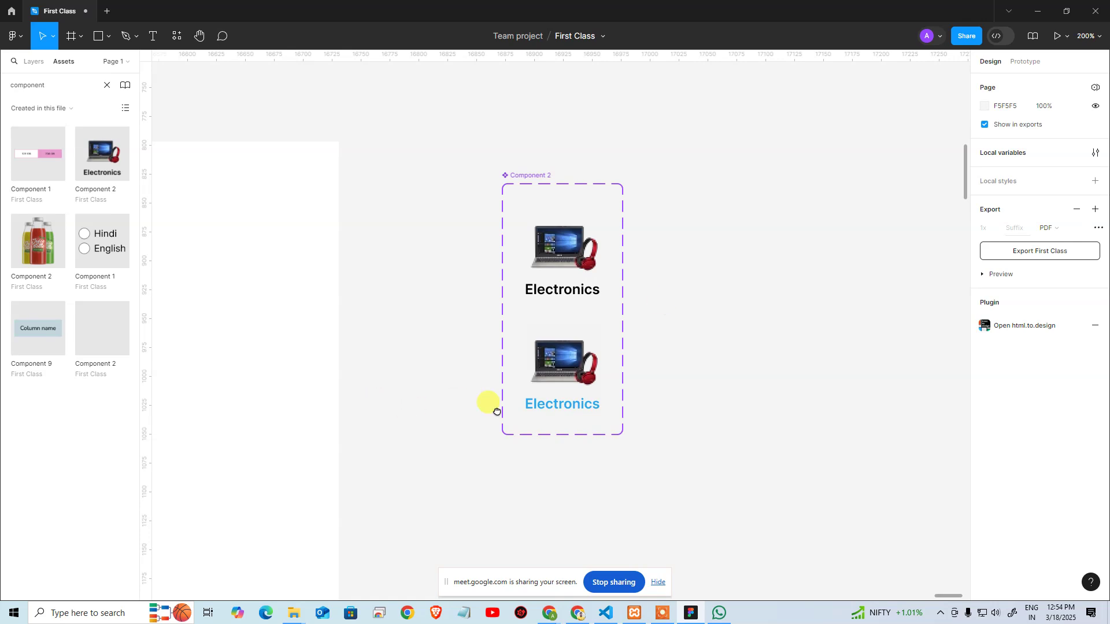
# Show the layer list and examine the detached Electronics frame and its text and image layers
pyautogui.hscroll(-5, 488, 404)
pyautogui.click(585, 387)
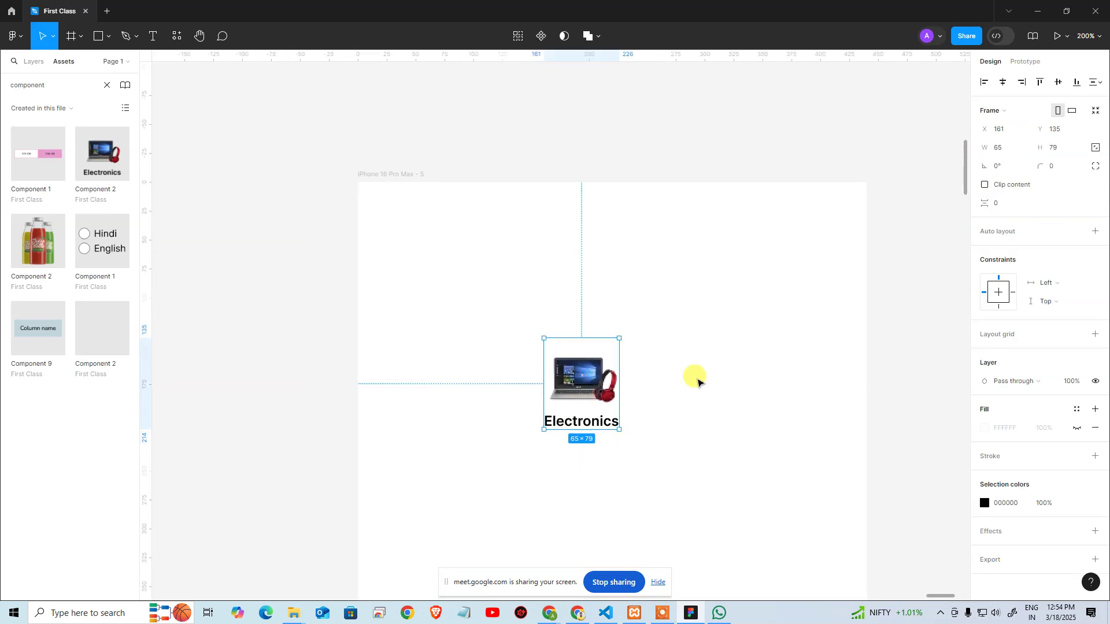
pyautogui.click(35, 61)
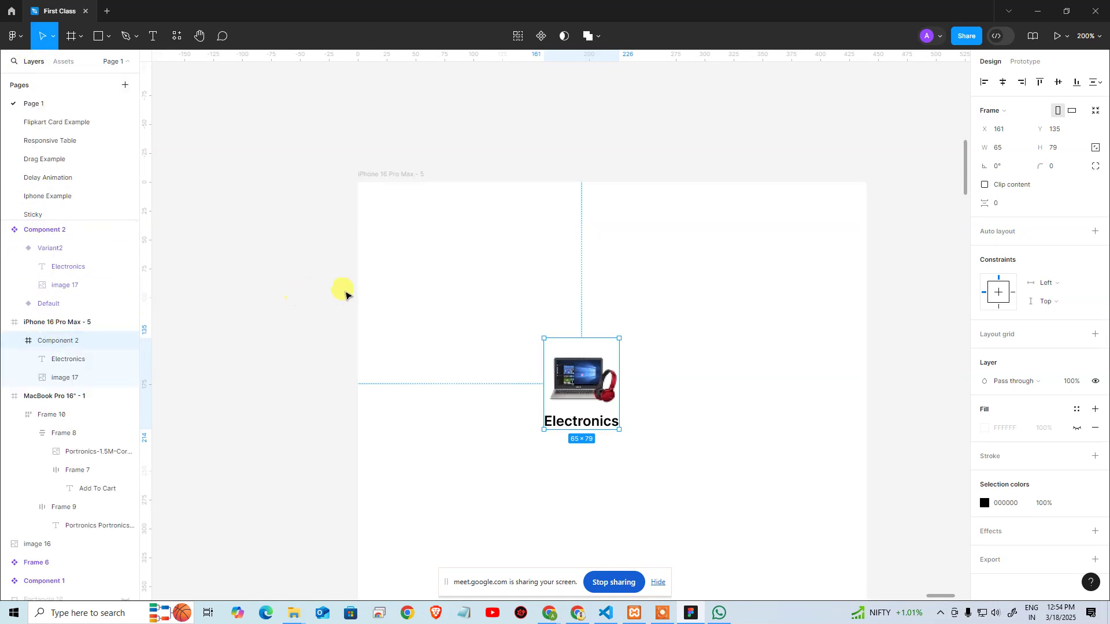
pyautogui.click(408, 292)
pyautogui.click(544, 361)
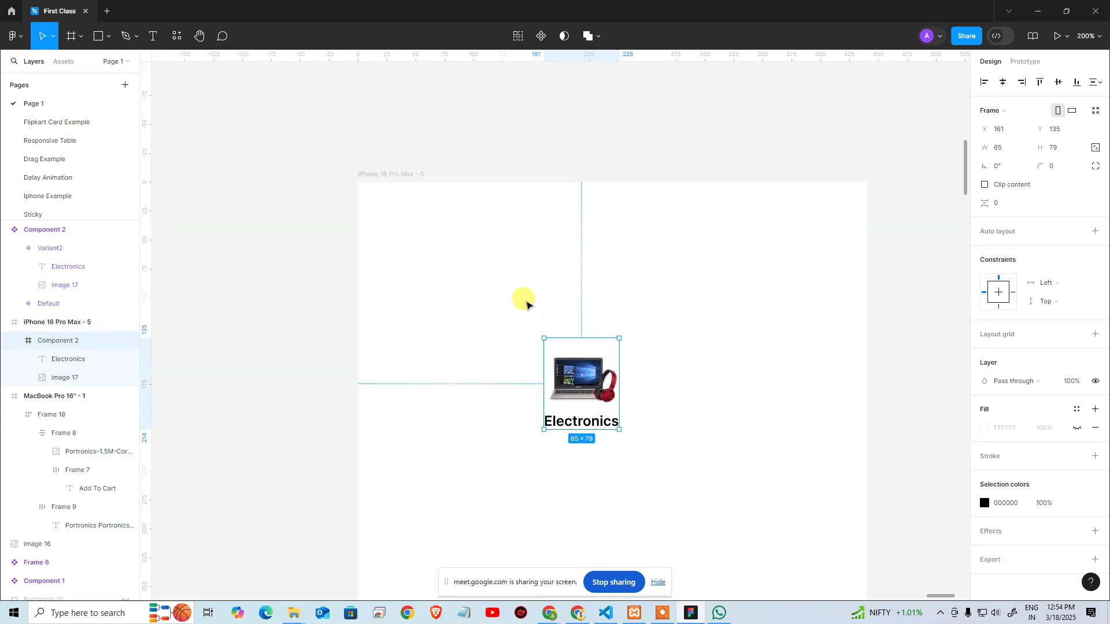
# Move the detached Electronics frame out of the iPhone frame onto the canvas at about X 17004, Y 1188
pyautogui.hotkey('ctrl', '-')
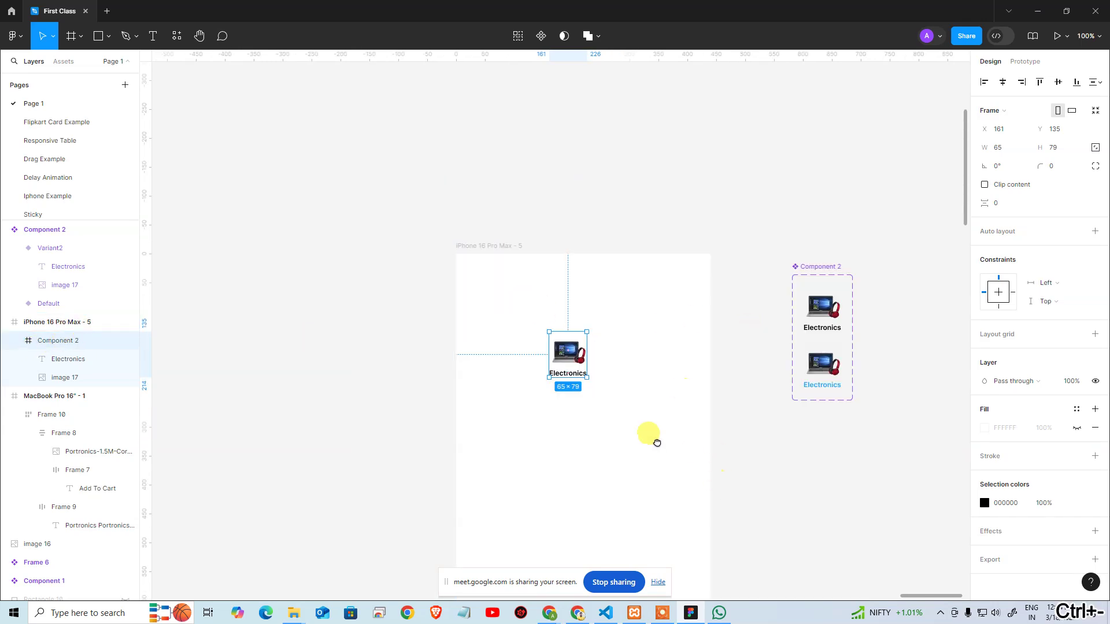
pyautogui.moveTo(658, 443); pyautogui.dragTo(396, 319)
pyautogui.moveTo(304, 228); pyautogui.dragTo(449, 280)
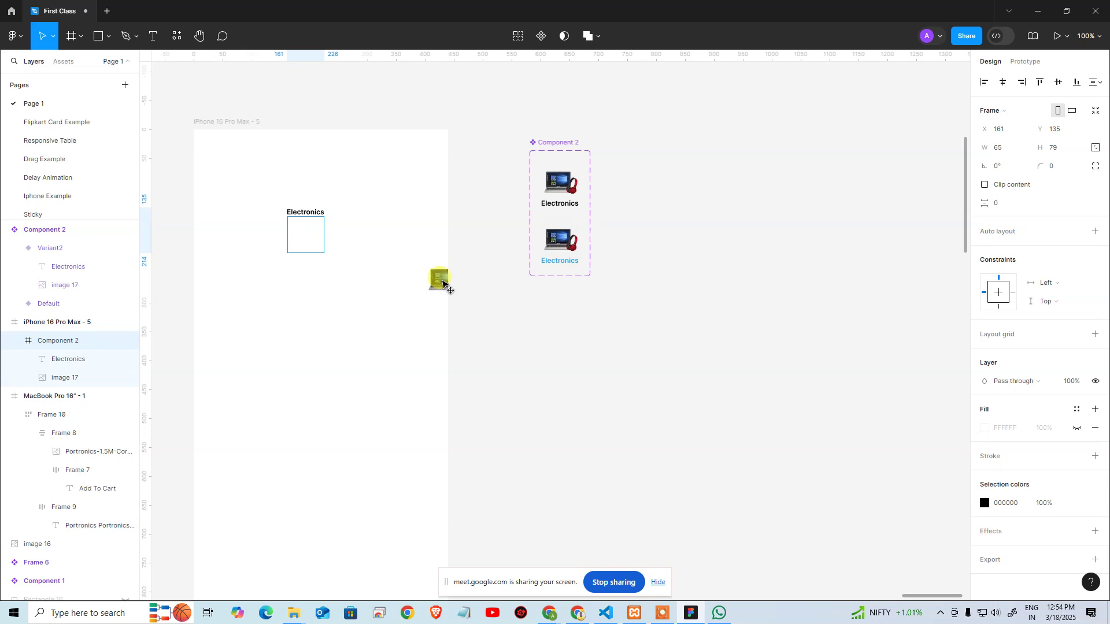
pyautogui.hotkey('ctrl', 'z')
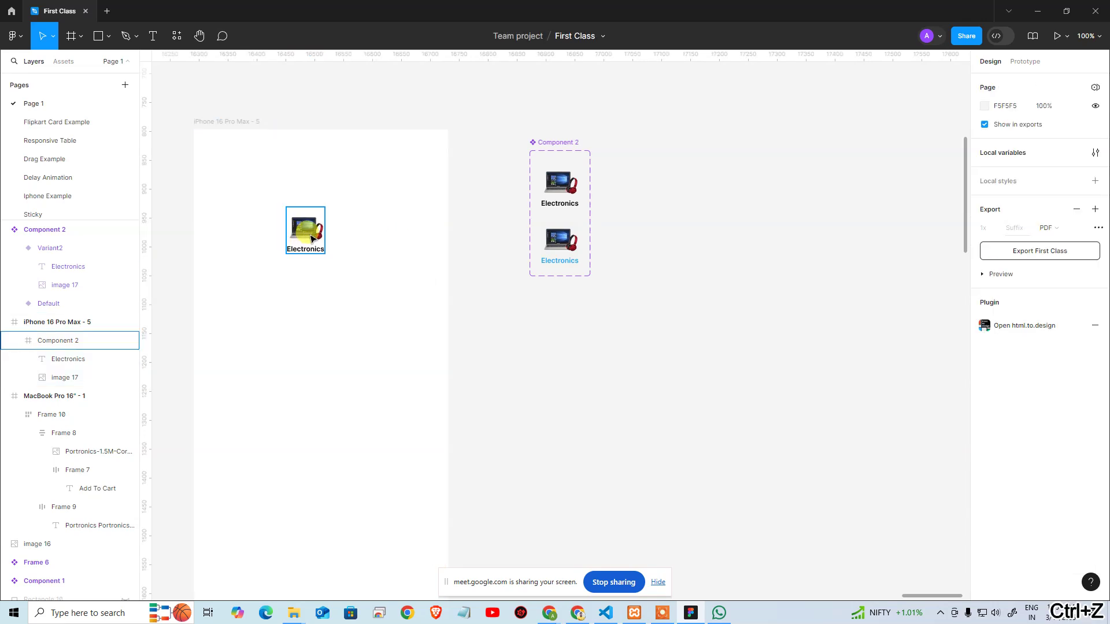
pyautogui.moveTo(311, 238); pyautogui.dragTo(630, 386)
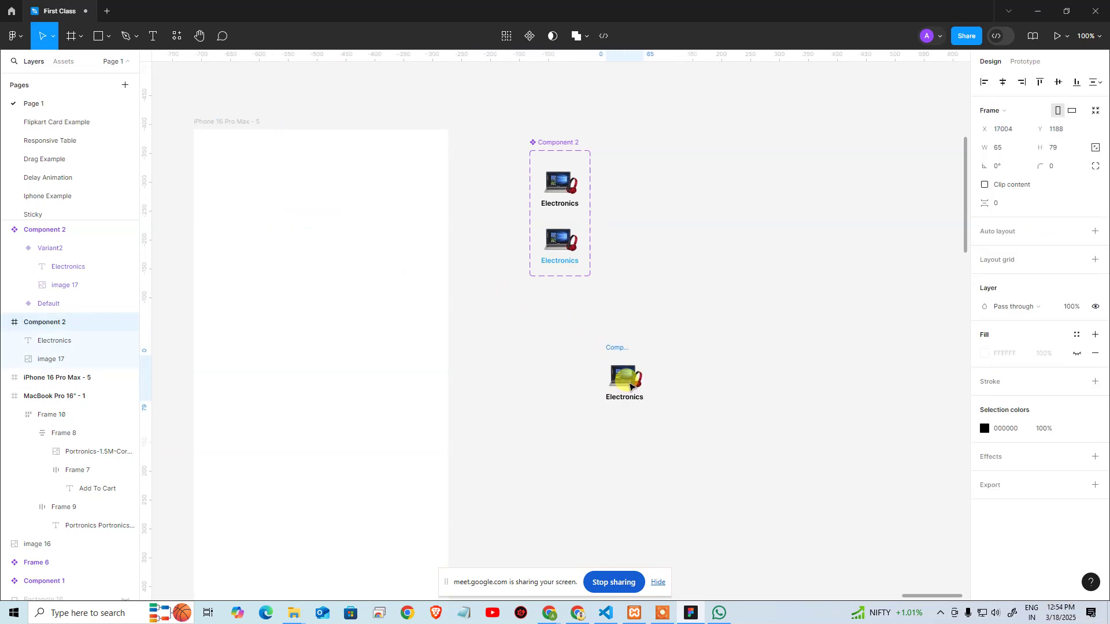
pyautogui.click(703, 347)
# Ungroup the detached Electronics frame into its separate image and text layers, and select both
pyautogui.click(624, 354)
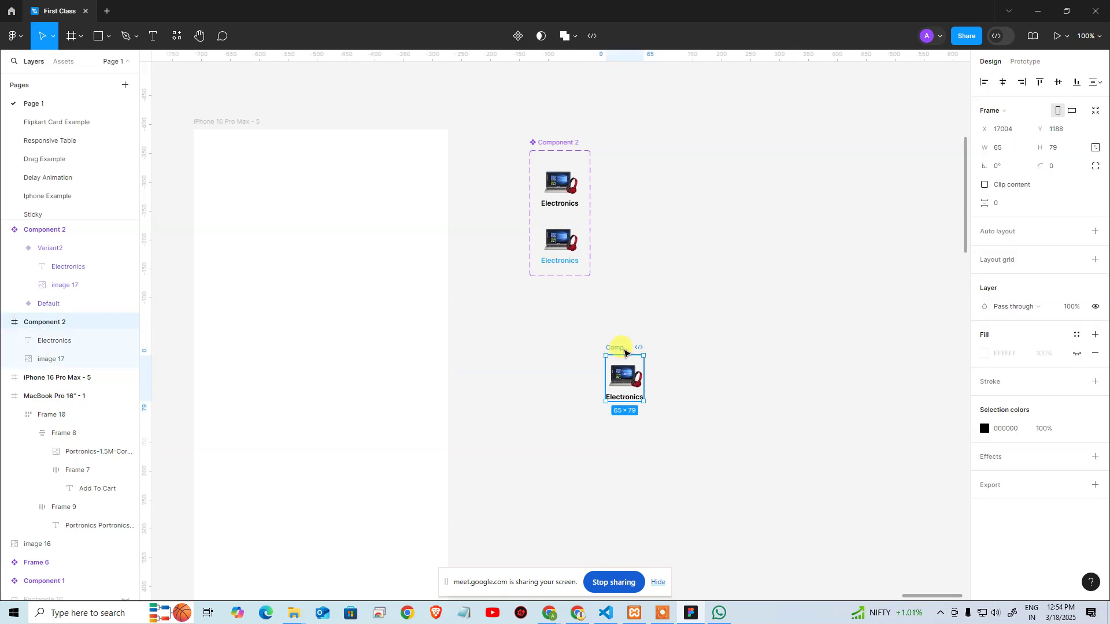
pyautogui.rightClick(624, 354)
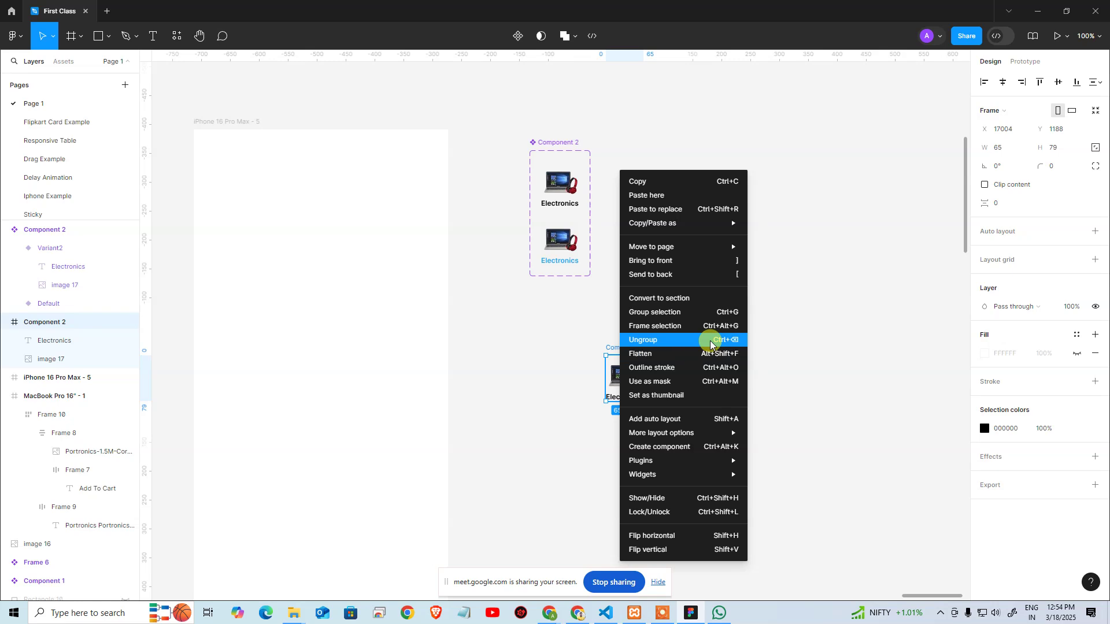
pyautogui.hotkey('ctrl', 'BackSpace')
pyautogui.click(818, 340)
pyautogui.moveTo(510, 316); pyautogui.dragTo(651, 404)
pyautogui.click(772, 379)
pyautogui.moveTo(729, 450); pyautogui.dragTo(636, 384)
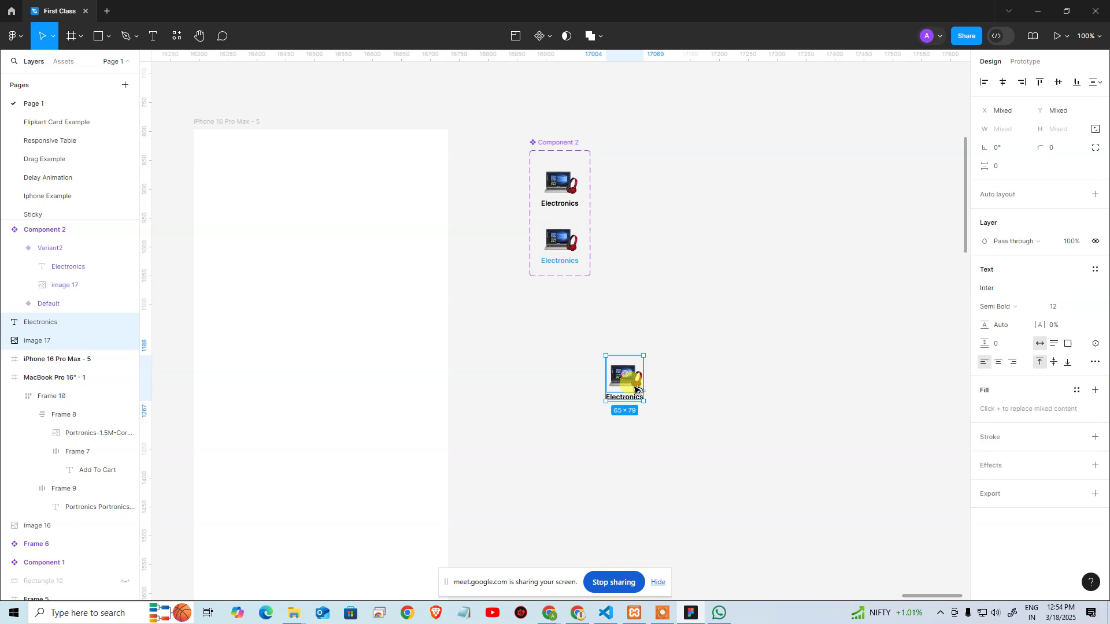
# Switch to the Flipkart page in the browser and open the Mobiles category image in its own tab
pyautogui.hotkey('alt', 'Tab')
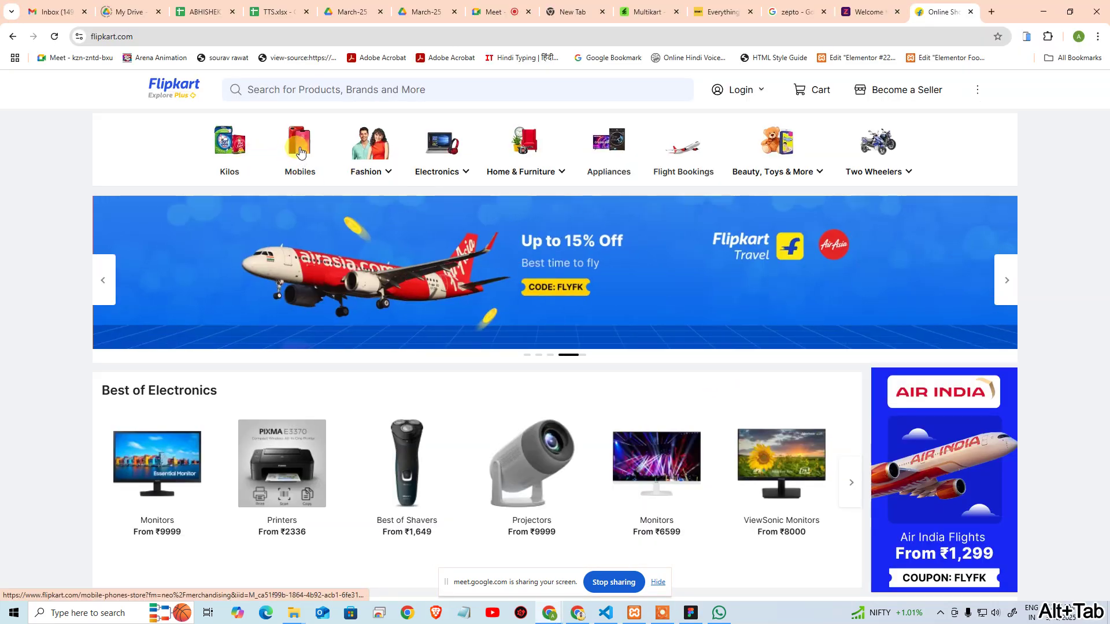
pyautogui.rightClick(300, 148)
pyautogui.click(378, 307)
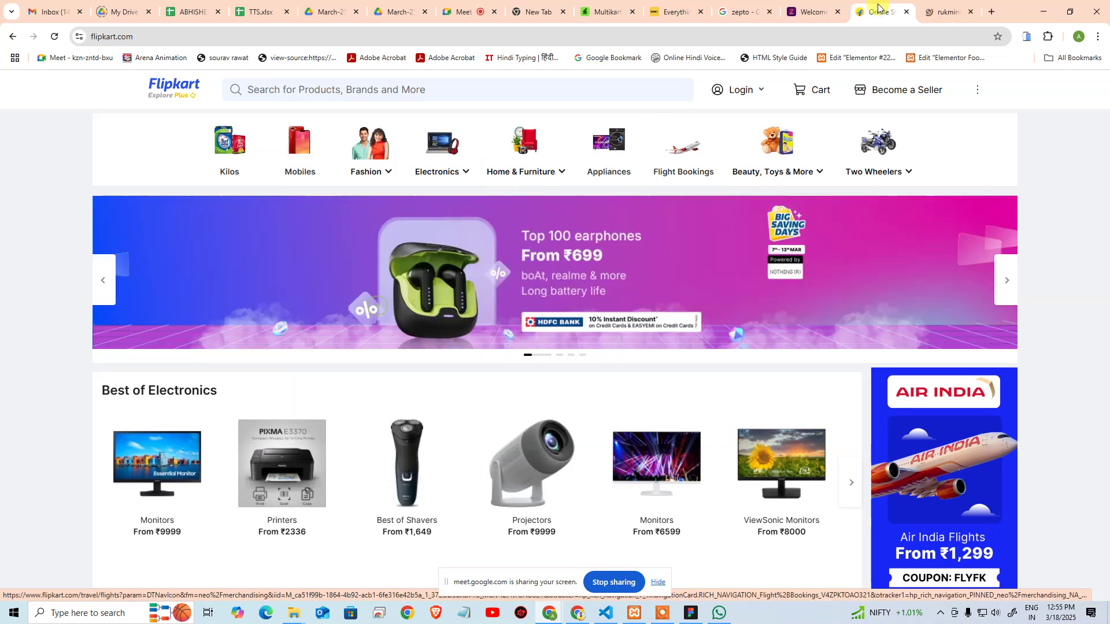
pyautogui.click(949, 13)
# Copy the web address of the Mobiles image and paste it onto the Figma canvas
pyautogui.click(347, 36)
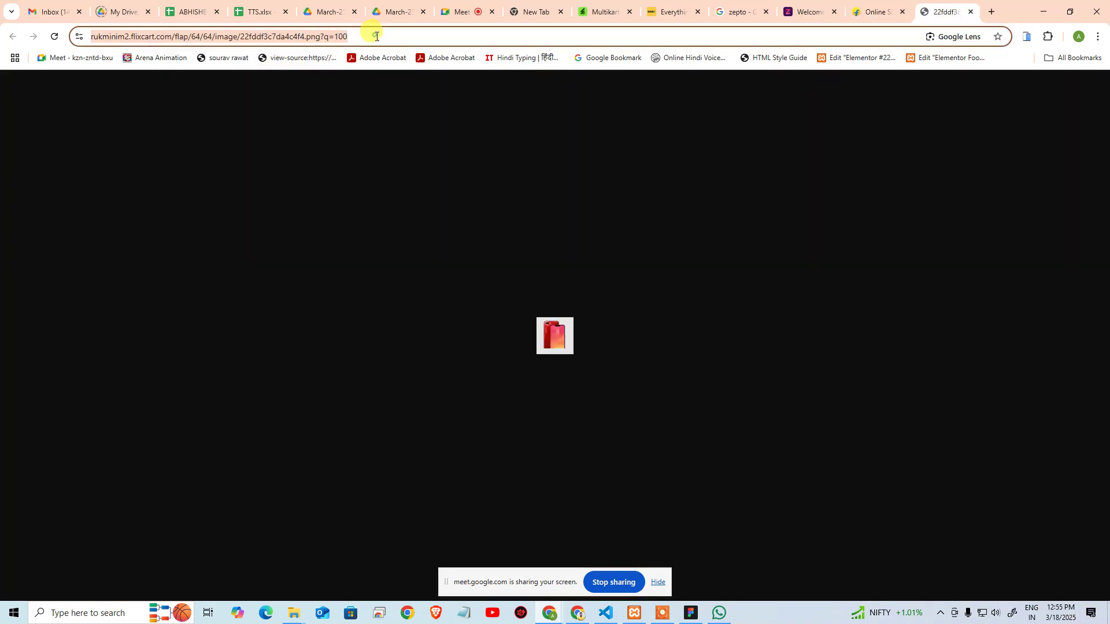
pyautogui.hotkey('ctrl', 'c')
pyautogui.hotkey('alt', 'Tab')
pyautogui.click(709, 324)
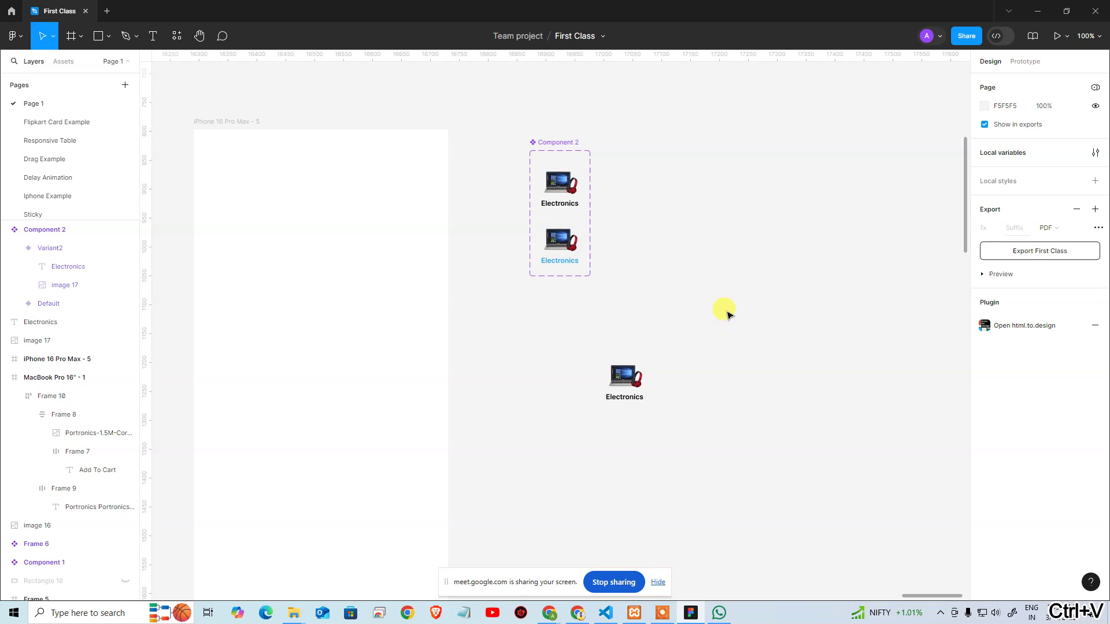
pyautogui.hotkey('ctrl', 'v')
# Copy the phone image itself from the browser and paste it onto the Figma canvas
pyautogui.hotkey('alt', 'Tab')
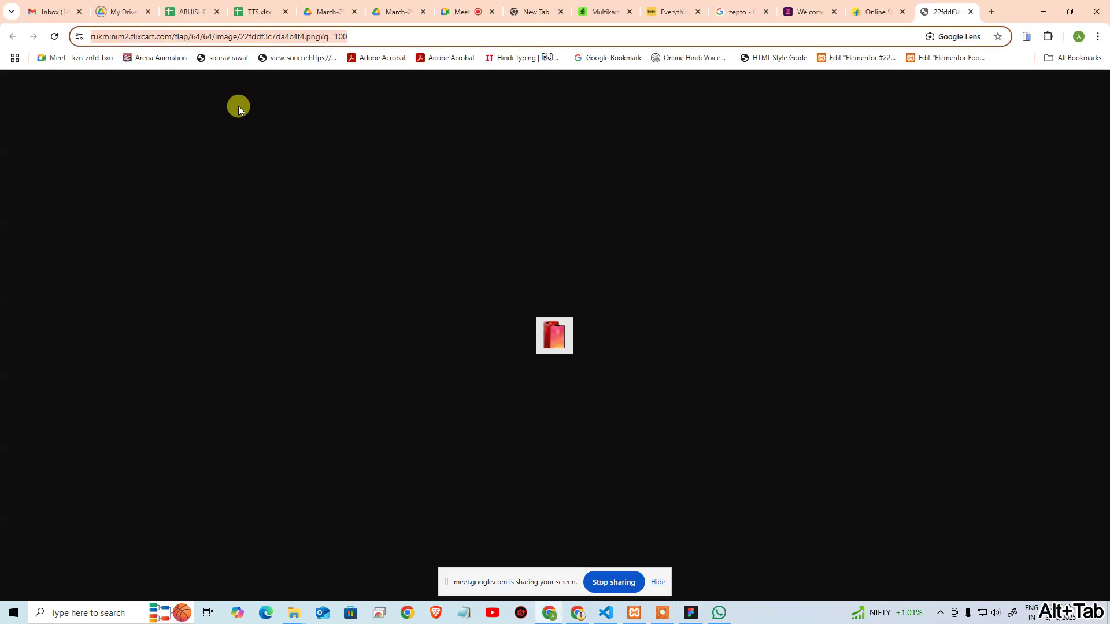
pyautogui.rightClick(548, 336)
pyautogui.click(613, 384)
pyautogui.hotkey('alt', 'Tab')
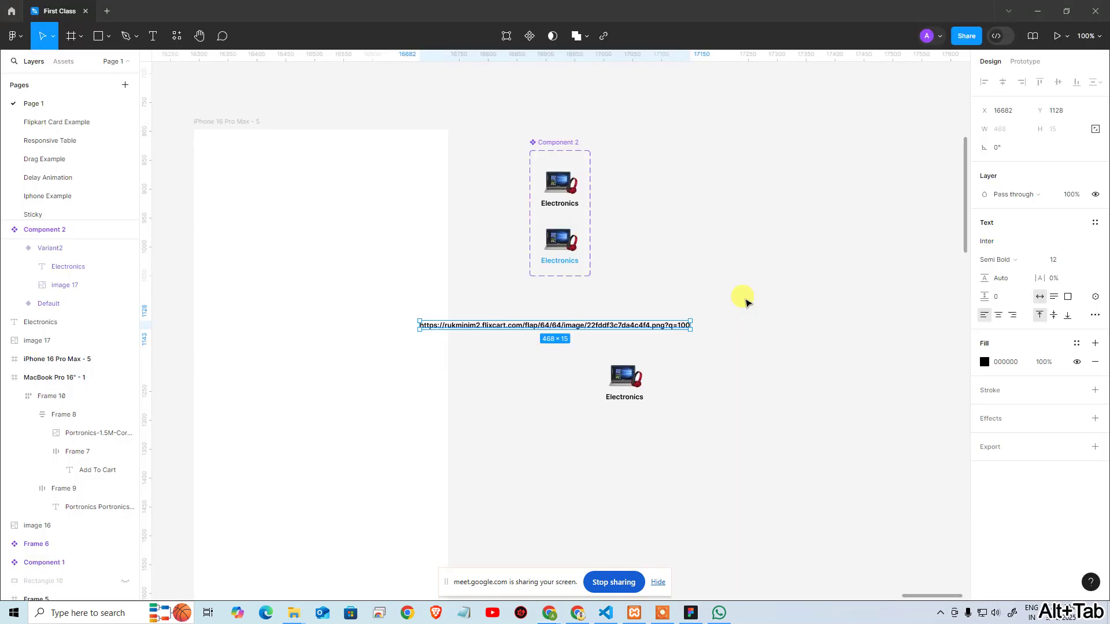
pyautogui.click(651, 302)
pyautogui.hotkey('ctrl', 'v')
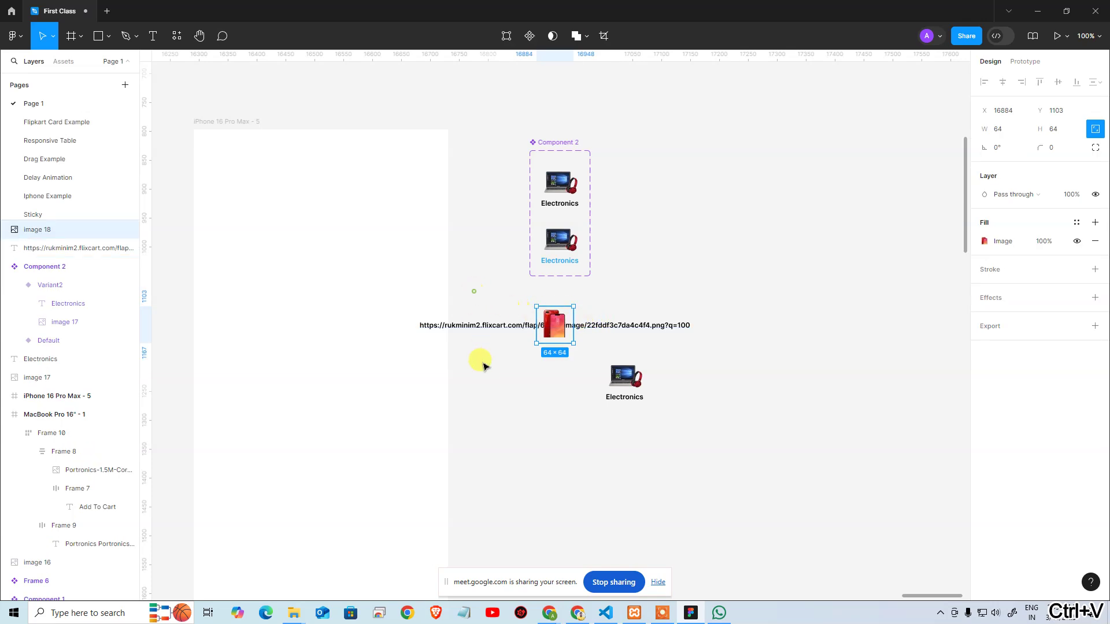
# Delete the pasted web address text and place the phone image to the right of the loose Electronics item
pyautogui.press('Tab')
pyautogui.press('Delete')
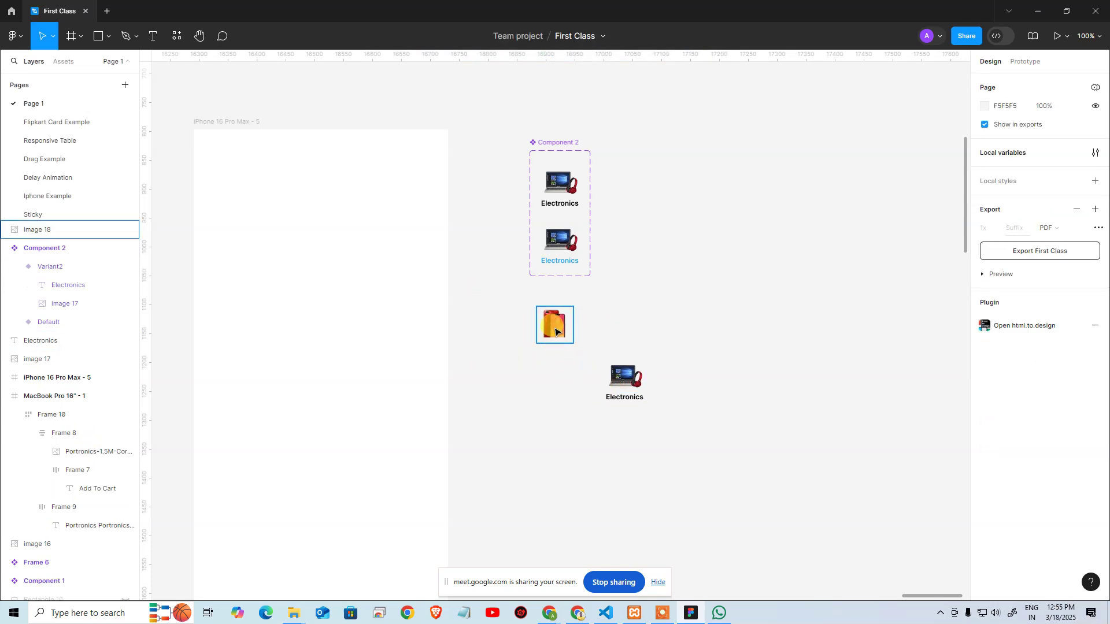
pyautogui.moveTo(555, 331); pyautogui.dragTo(715, 380)
pyautogui.click(721, 421)
# Copy the Electronics label beneath the phone image at about X 17162, Y 1252 and change the copy's text to Mobiles
pyautogui.click(625, 399)
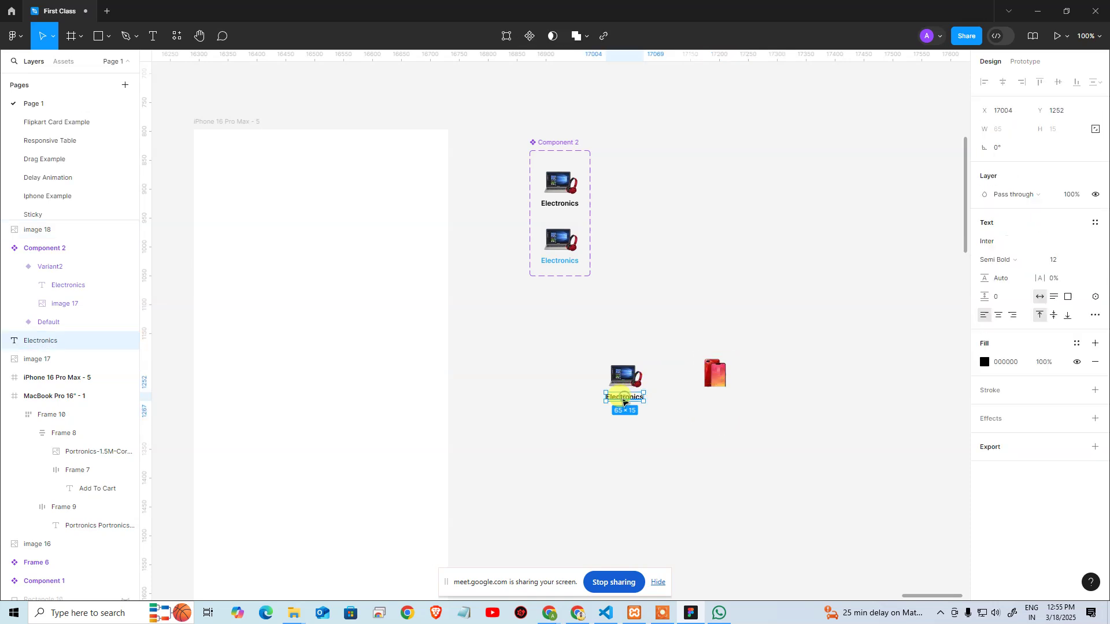
pyautogui.click(715, 384)
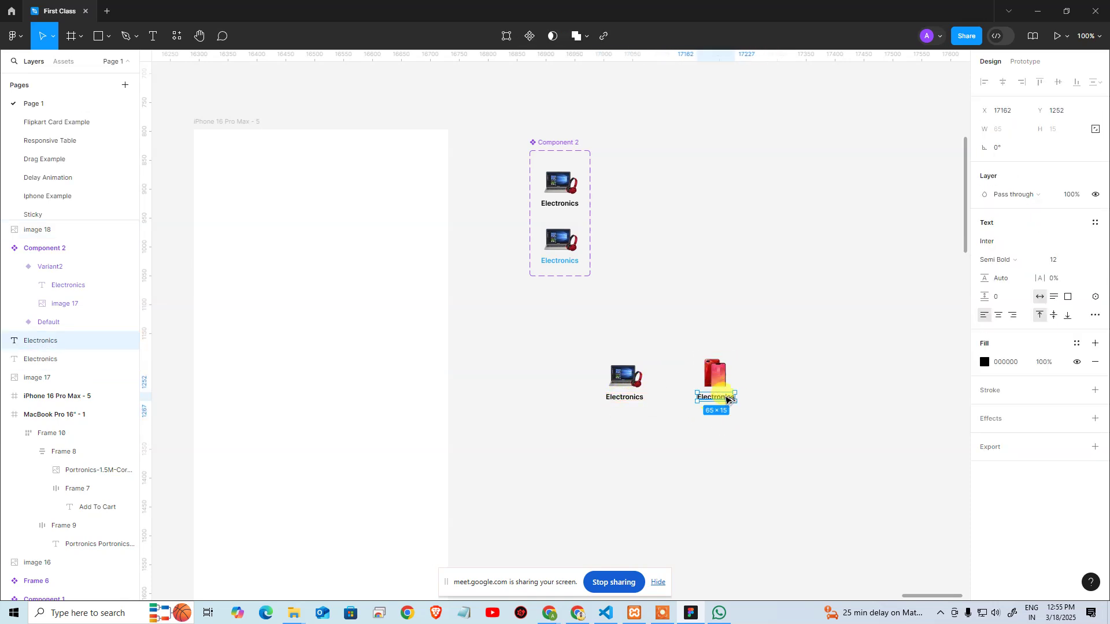
pyautogui.hotkey('alt', 'Tab')
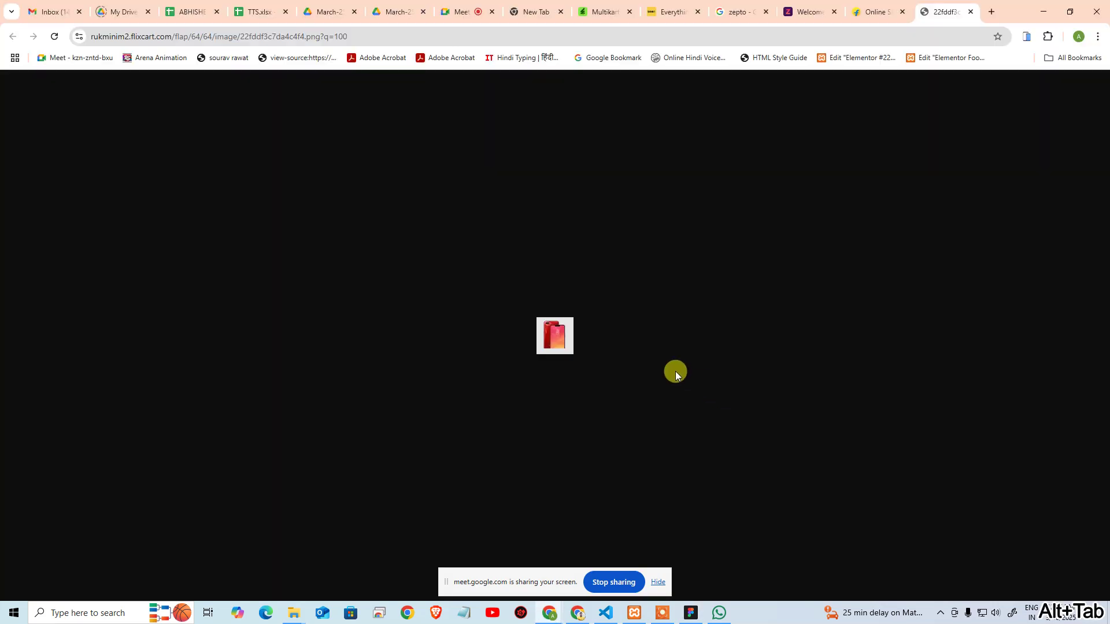
pyautogui.middleClick(935, 19)
pyautogui.hotkey('alt', 'Tab')
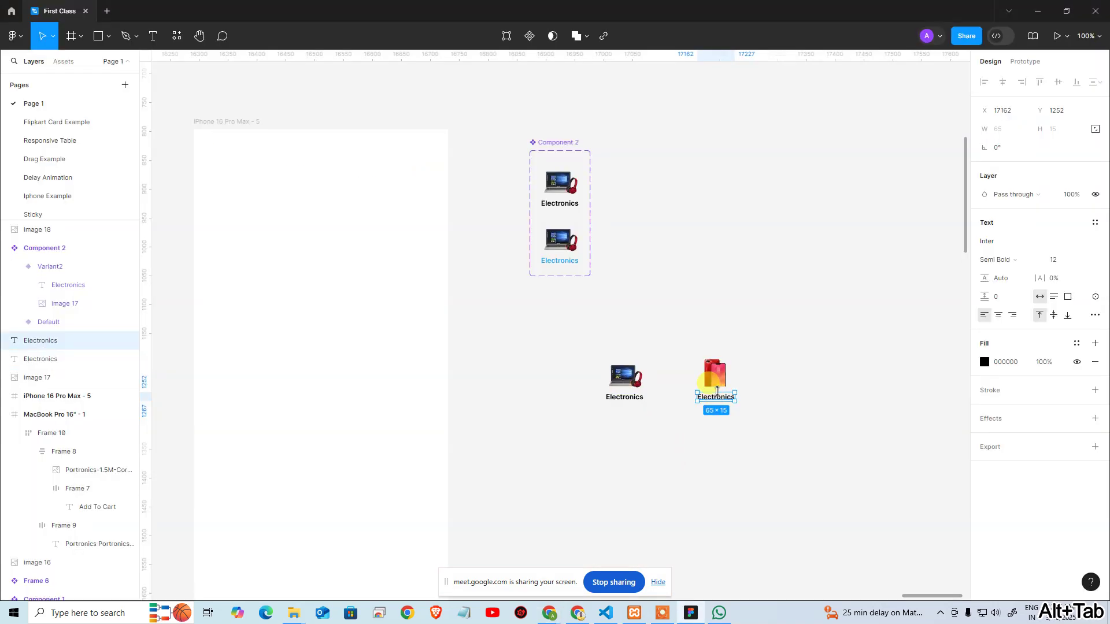
pyautogui.doubleClick(721, 399)
pyautogui.write('Mobiles')
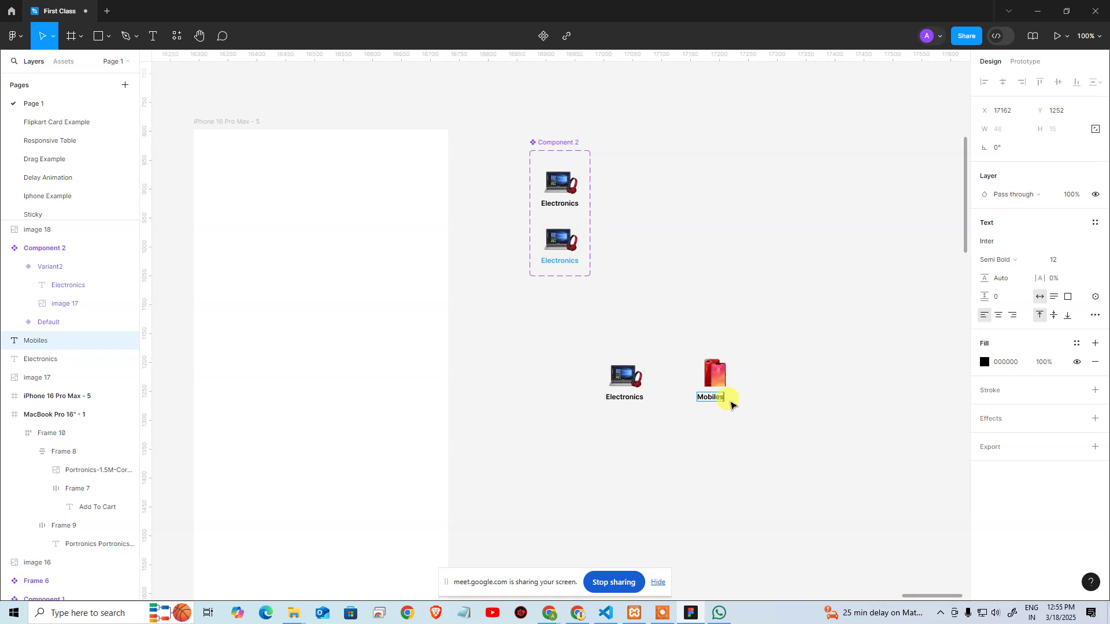
# Center the Mobiles label horizontally beneath the phone image
pyautogui.press('Escape')
pyautogui.moveTo(762, 334); pyautogui.dragTo(694, 414)
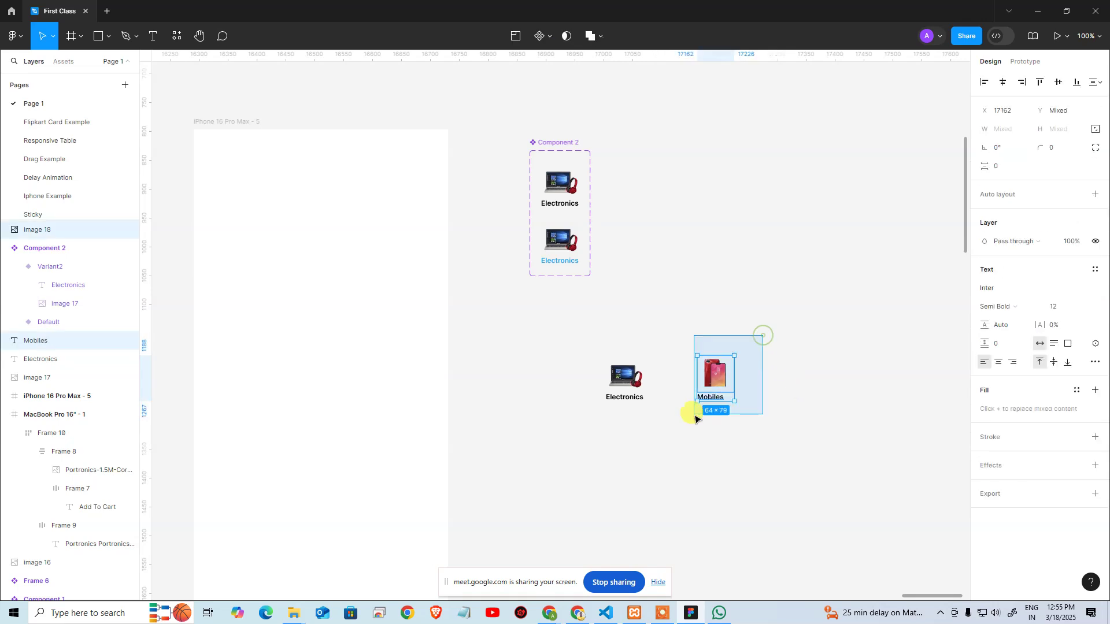
pyautogui.click(1003, 82)
pyautogui.click(780, 391)
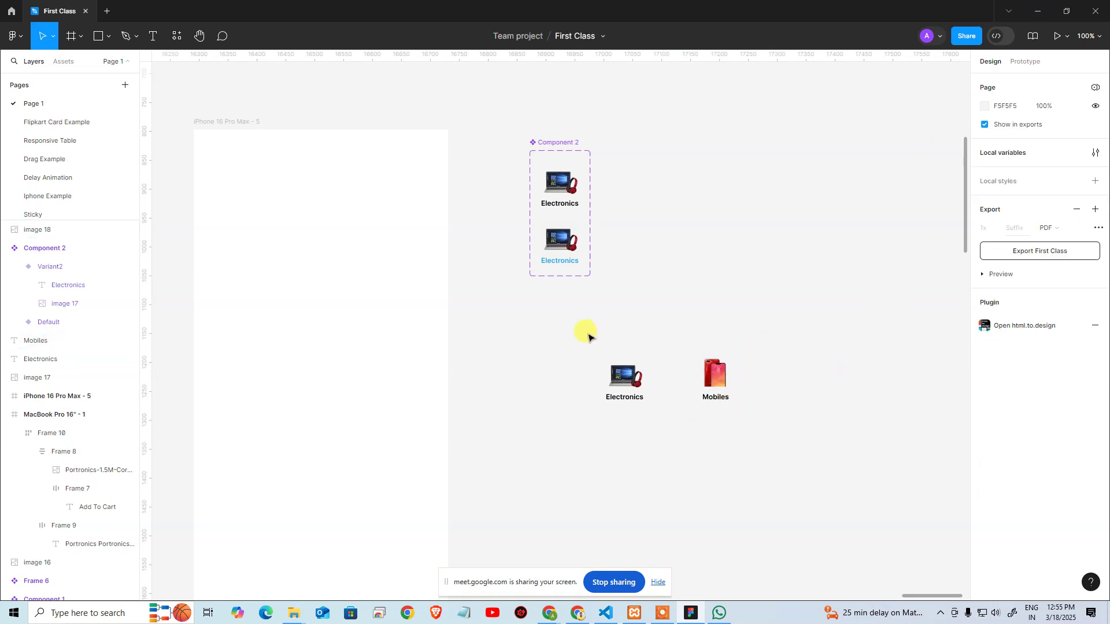
# Wrap the loose laptop image and its Electronics label in a vertical auto layout frame
pyautogui.moveTo(587, 335); pyautogui.dragTo(650, 443)
pyautogui.click(686, 461)
pyautogui.moveTo(557, 320); pyautogui.dragTo(662, 450)
pyautogui.click(664, 444)
pyautogui.moveTo(580, 337); pyautogui.dragTo(674, 450)
pyautogui.hotkey('shift', 'a')
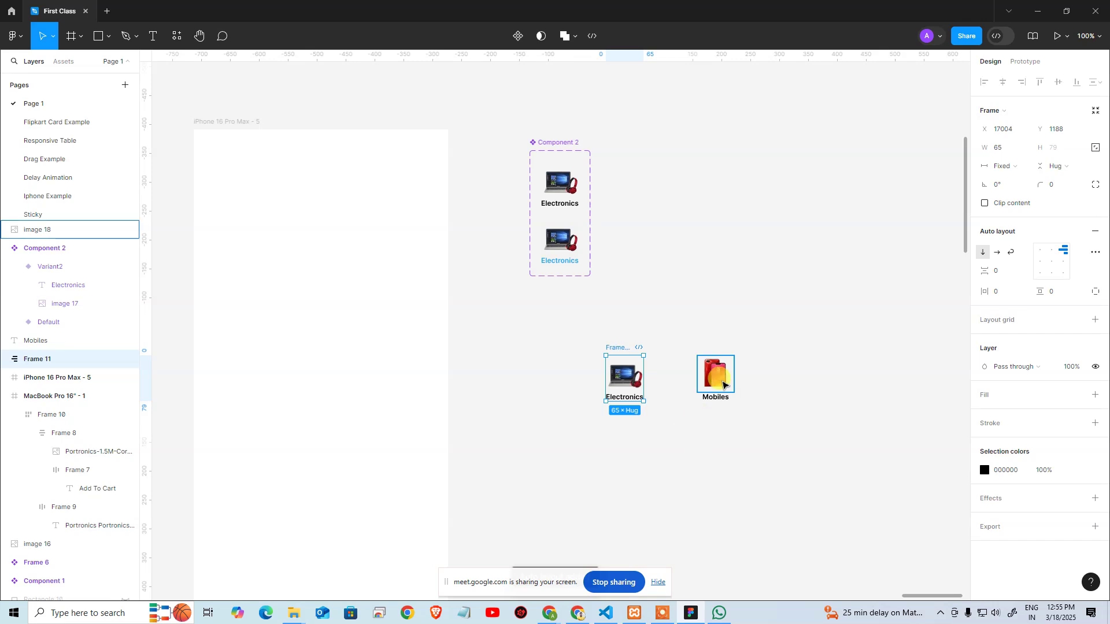
# Wrap the phone image and Mobiles label in a vertical auto layout, and combine the Electronics and Mobiles frames in a horizontal auto layout
pyautogui.moveTo(686, 328); pyautogui.dragTo(767, 453)
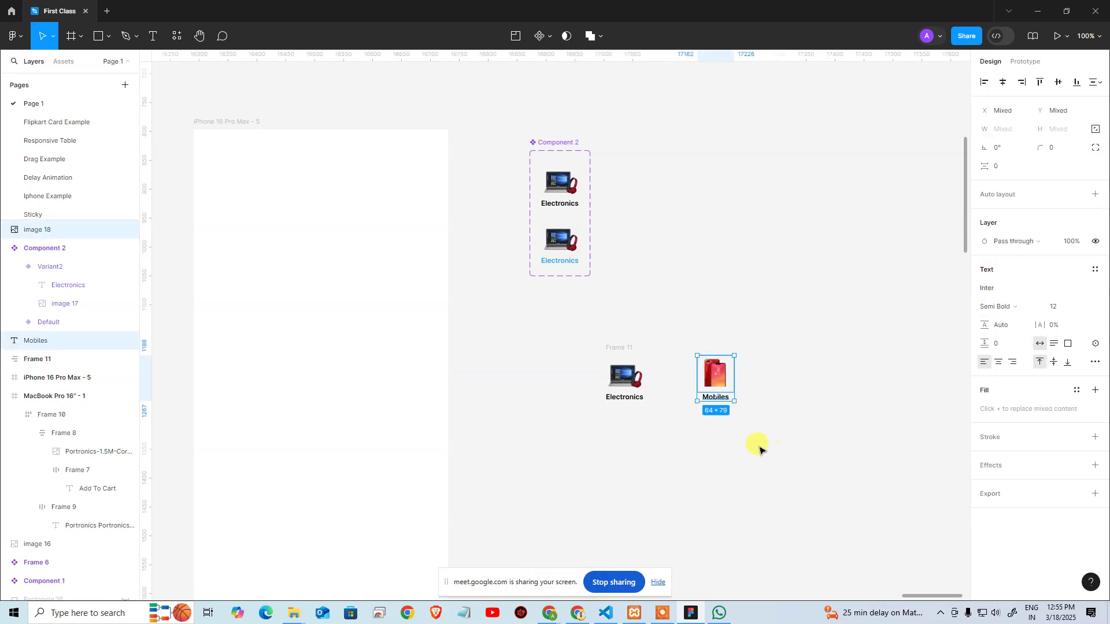
pyautogui.hotkey('shift', 'a')
pyautogui.click(763, 444)
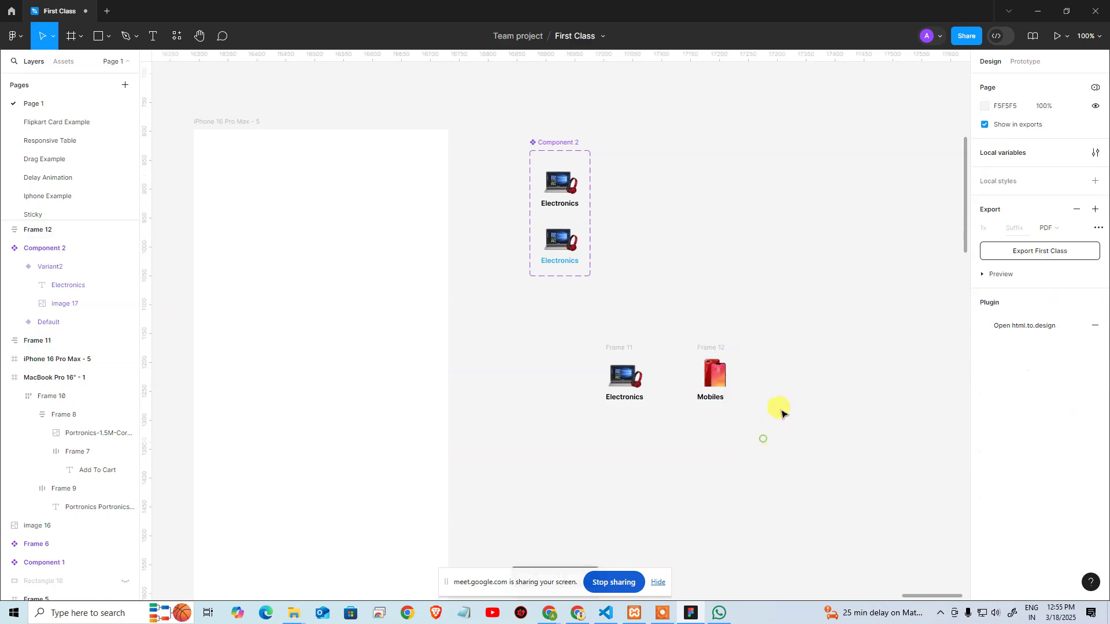
pyautogui.moveTo(594, 325); pyautogui.dragTo(781, 439)
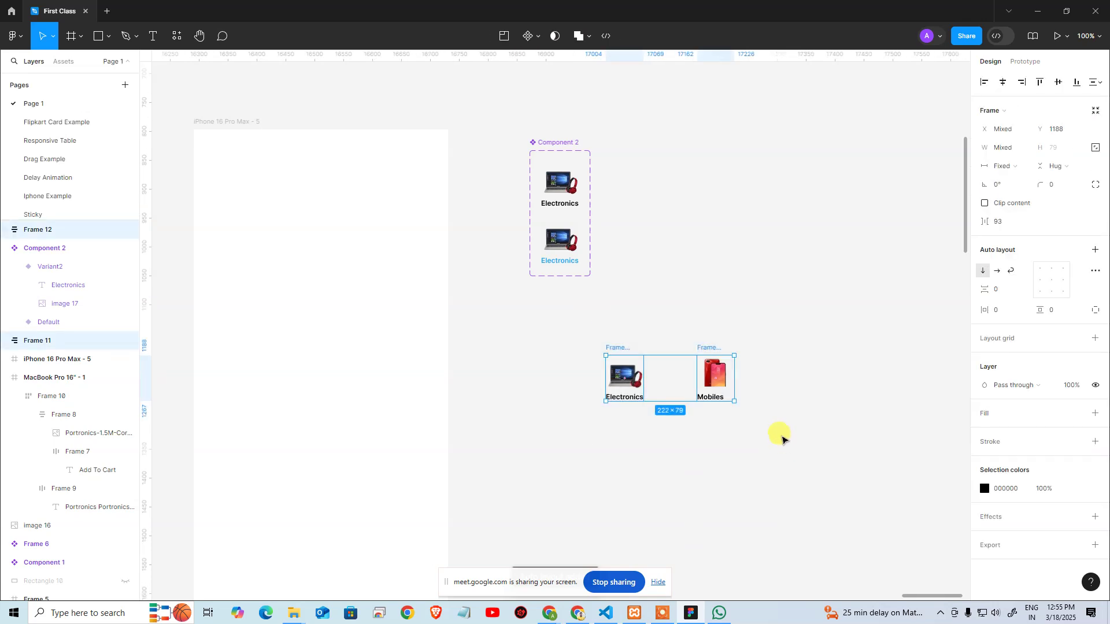
pyautogui.hotkey('shift', 'a')
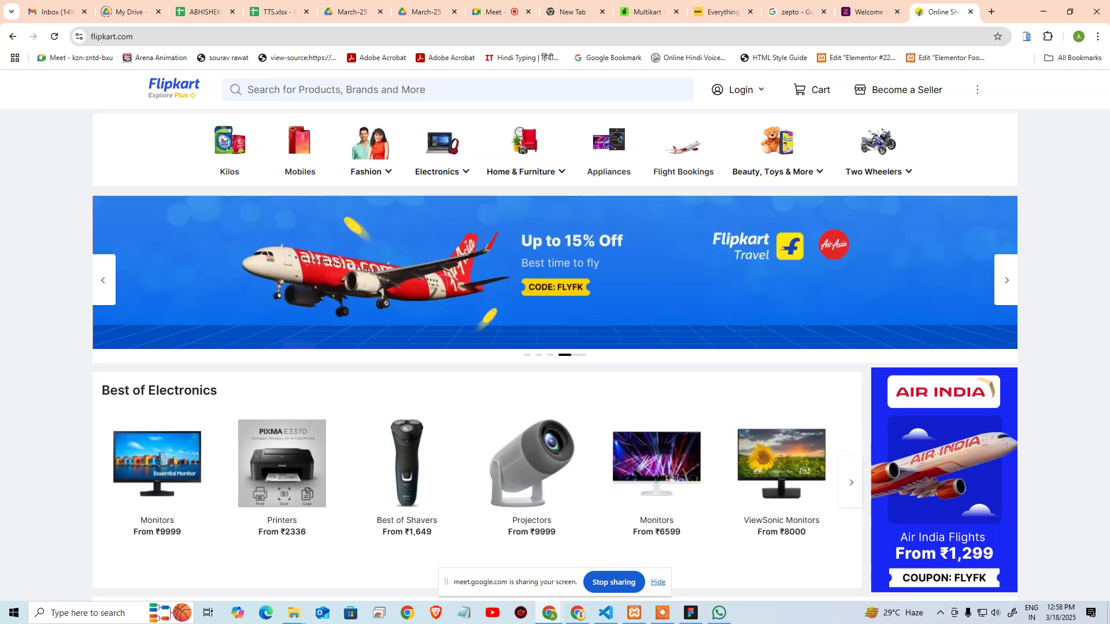
pyautogui.click(276, 11)
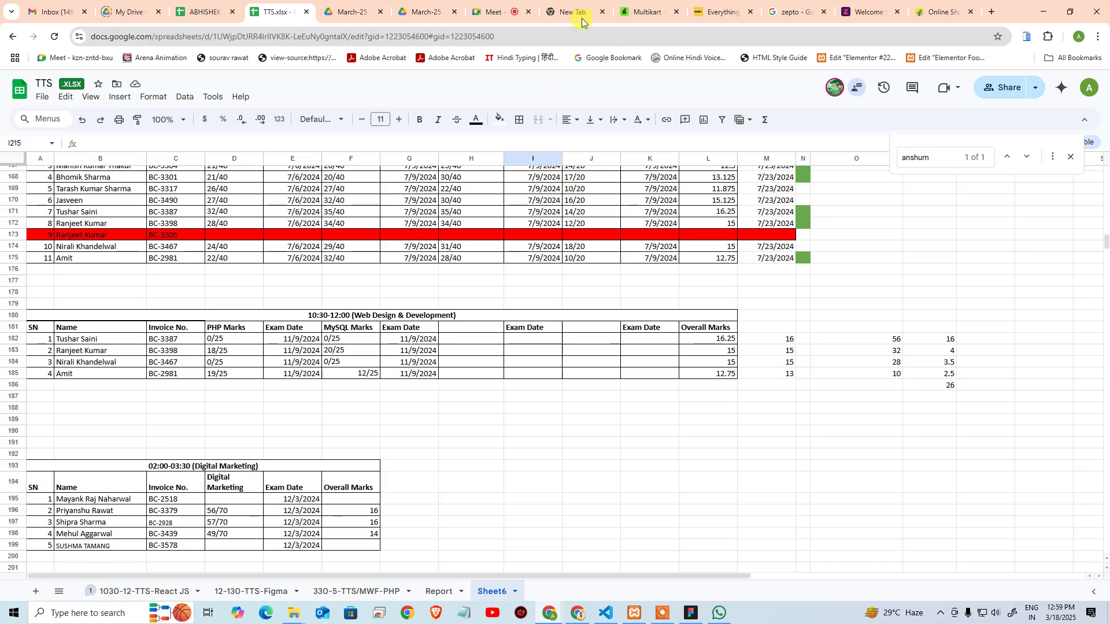
pyautogui.click(943, 11)
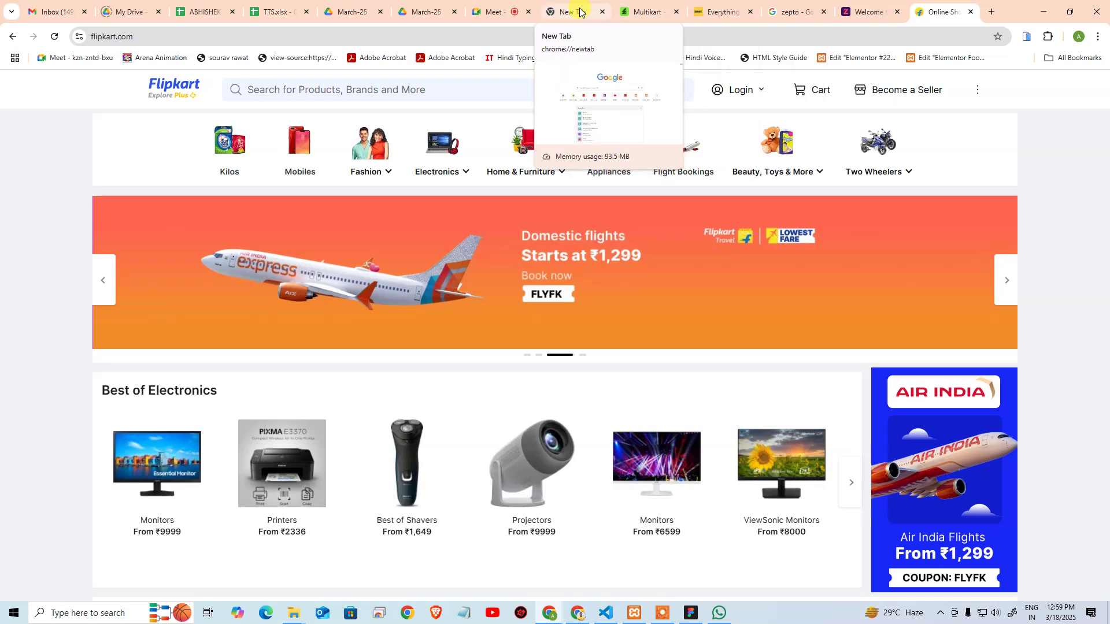
pyautogui.click(689, 614)
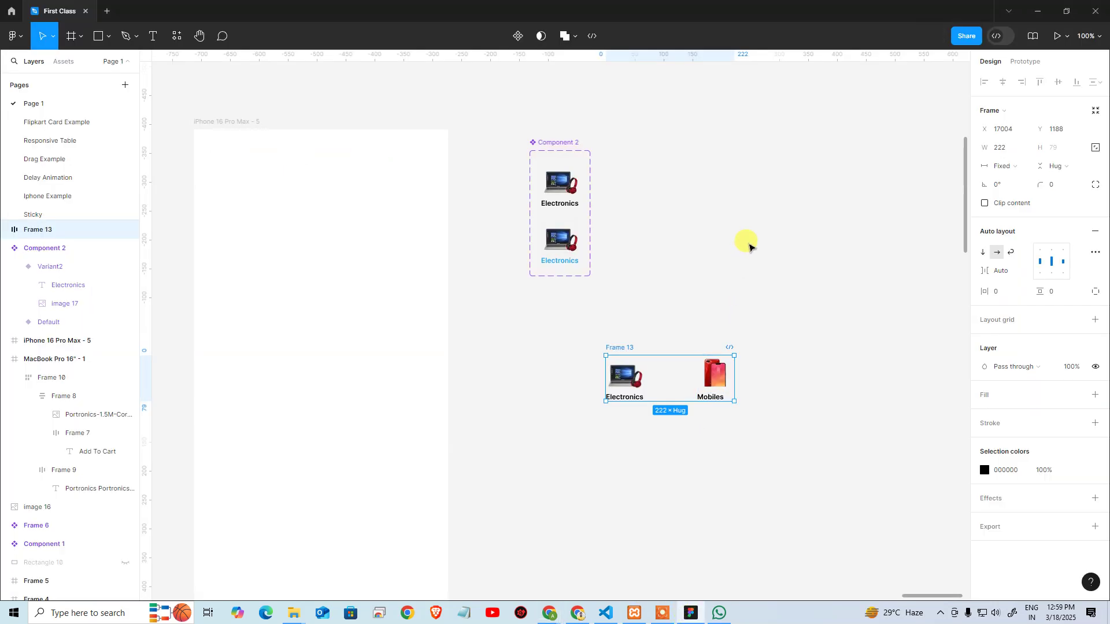
# Set the gap between the Electronics and Mobiles items in Frame 13, trying 0 and 10 before settling on 20
pyautogui.click(749, 248)
pyautogui.moveTo(772, 353); pyautogui.dragTo(528, 339)
pyautogui.scroll(5, 432, 303)
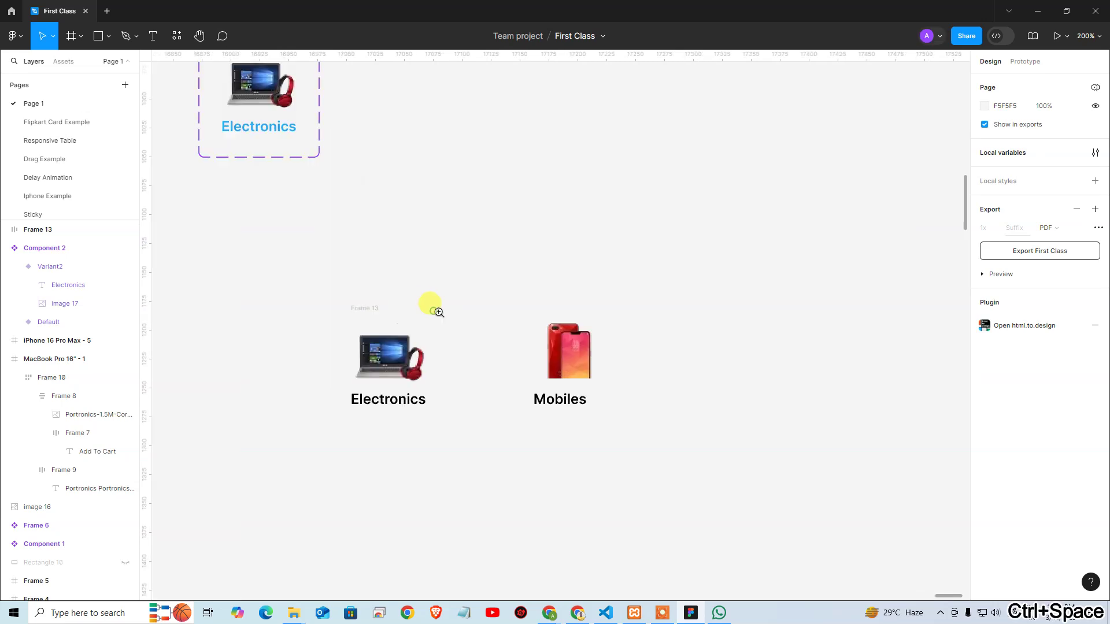
pyautogui.moveTo(431, 302); pyautogui.dragTo(751, 325)
pyautogui.click(752, 325)
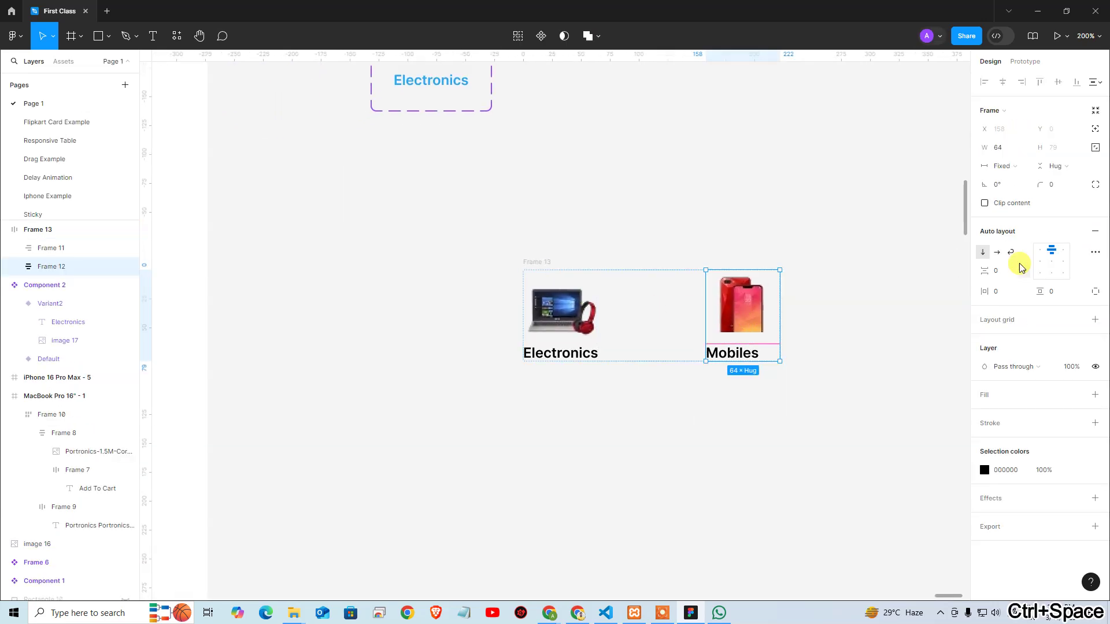
pyautogui.click(662, 290)
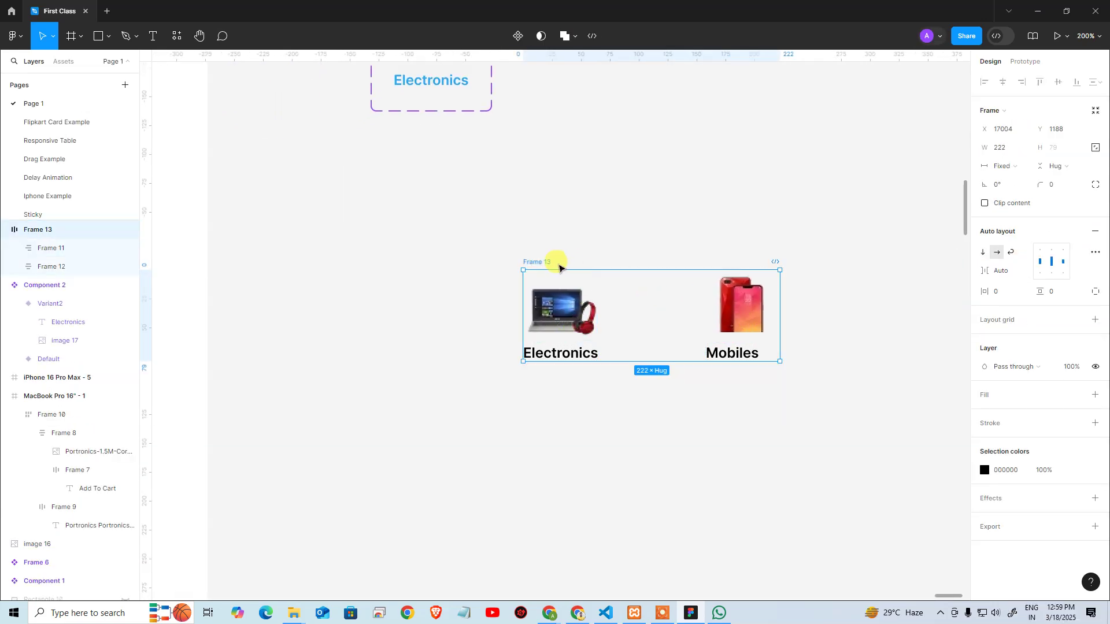
pyautogui.click(1016, 272)
pyautogui.click(1020, 275)
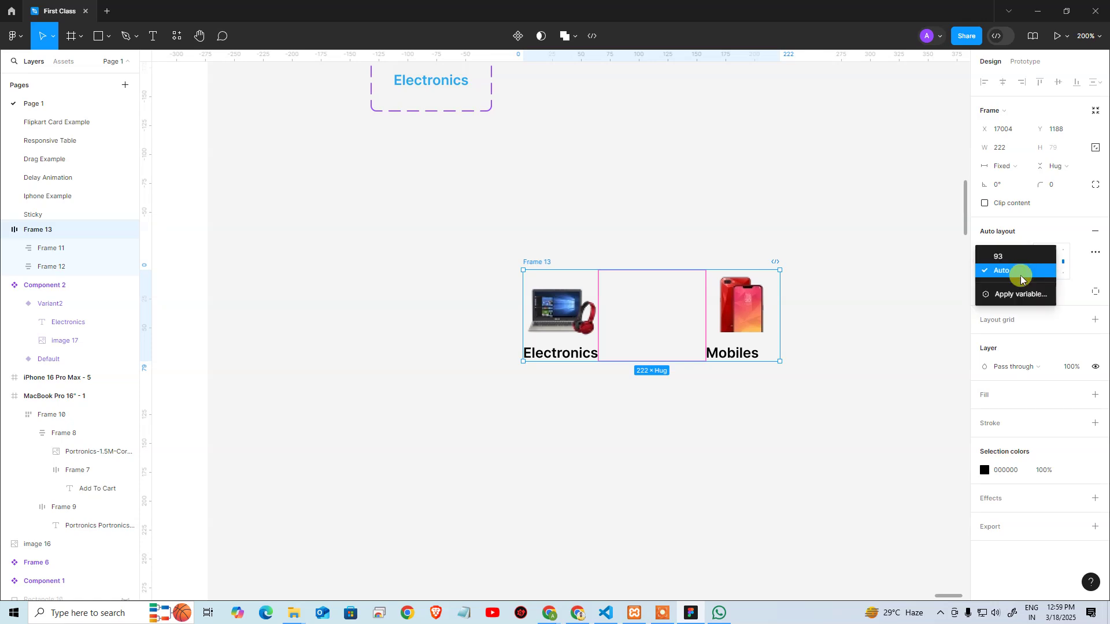
pyautogui.press('Escape')
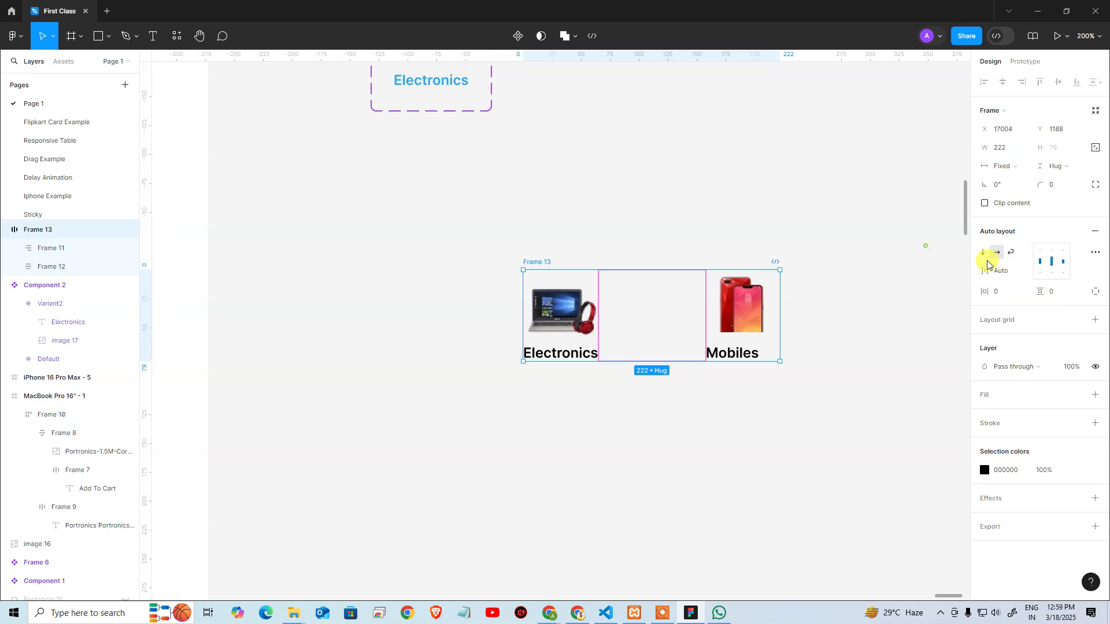
pyautogui.click(1015, 272)
pyautogui.write('0')
pyautogui.press('Return')
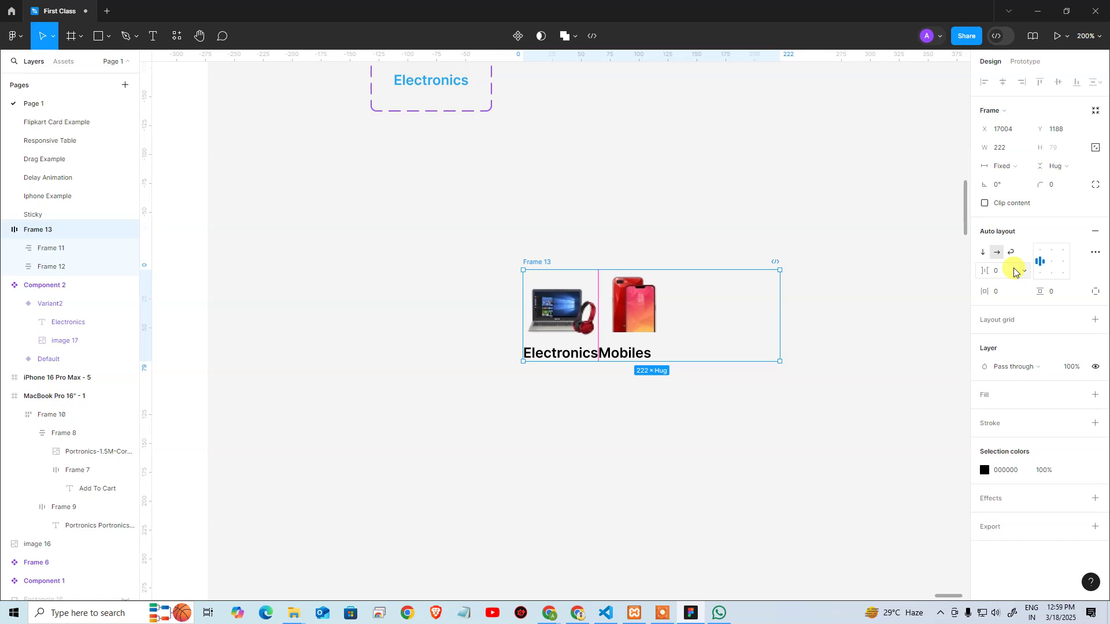
pyautogui.write('10')
pyautogui.press('Return')
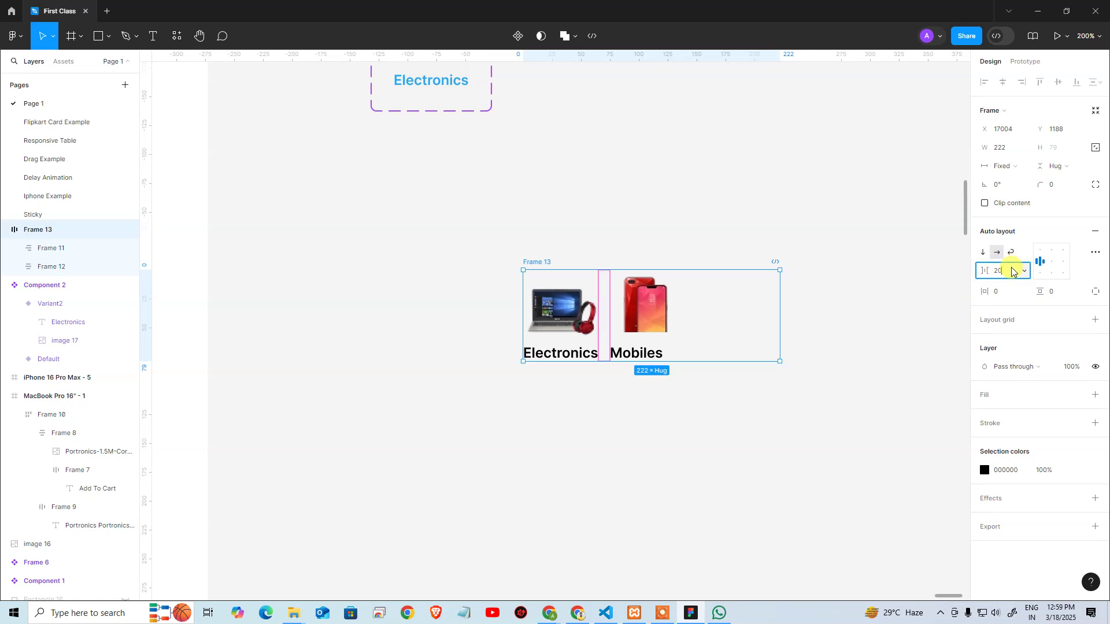
pyautogui.press('Return')
# Duplicate the Mobiles item twice inside Frame 13 so the copies line up in the same row
pyautogui.click(657, 314)
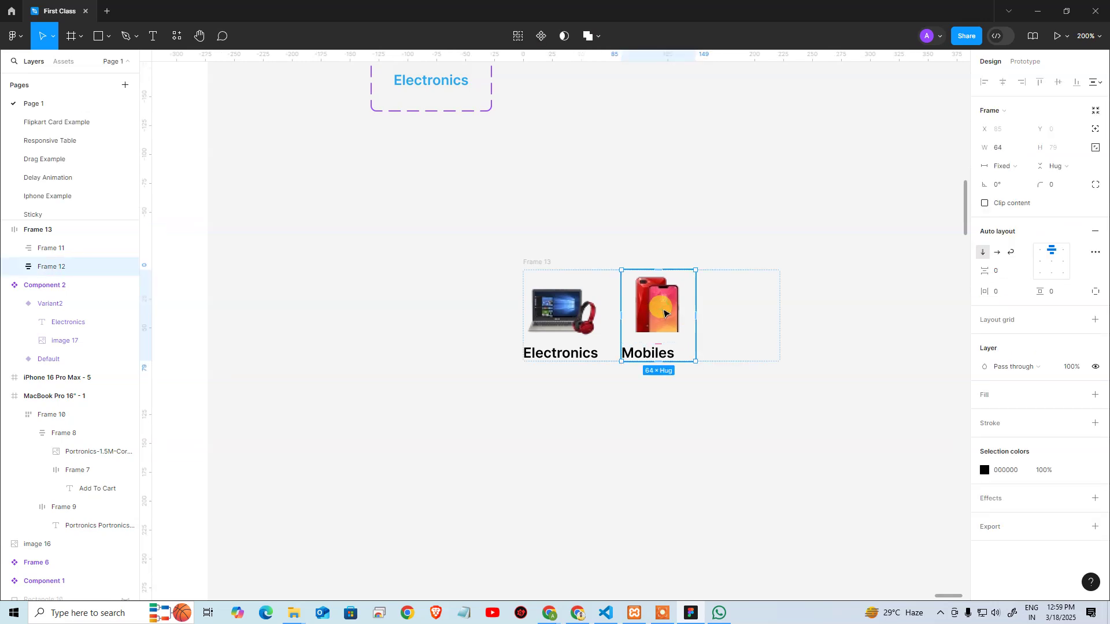
pyautogui.hotkey('ctrl', 'd')
pyautogui.hotkey('ctrl', 'd')
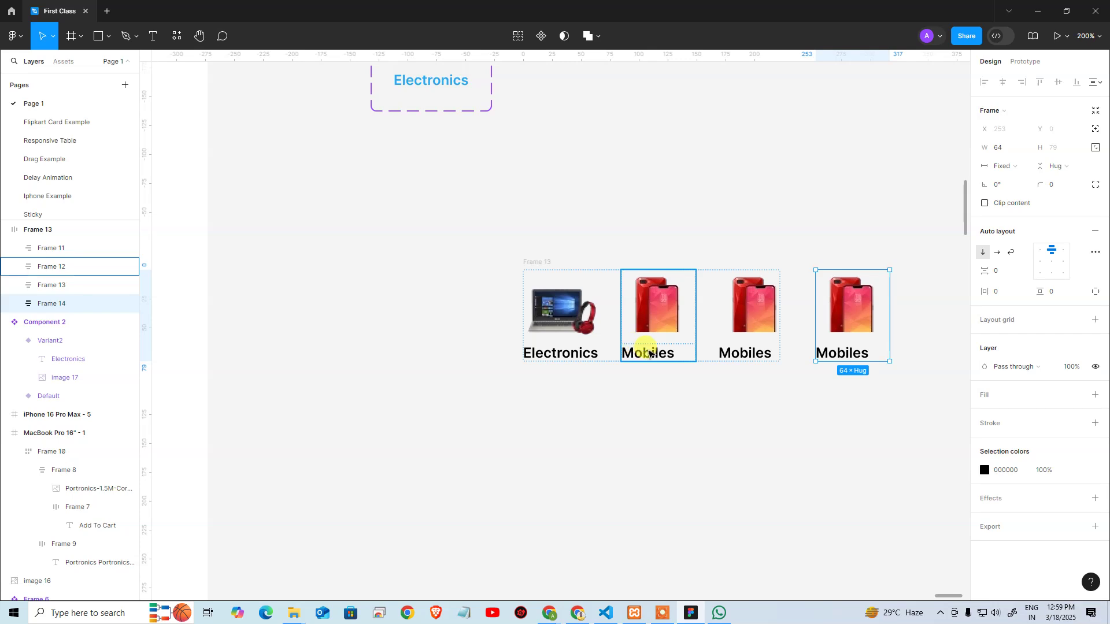
# Center-align the text of the Mobiles label in the original item and in both of its copies
pyautogui.click(651, 353)
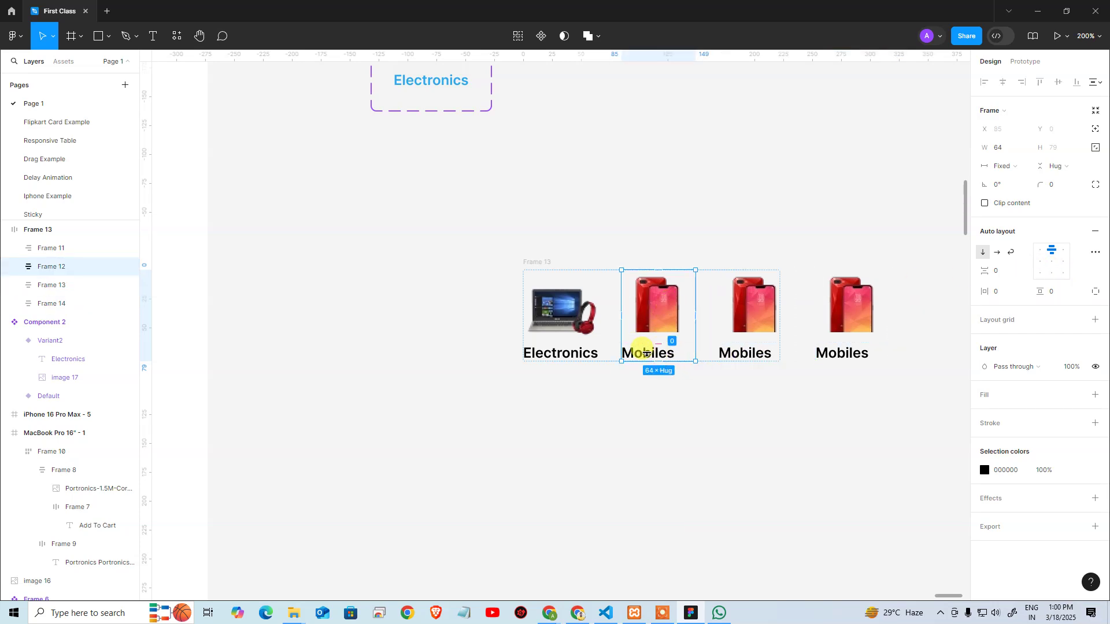
pyautogui.hscroll(5, 636, 428)
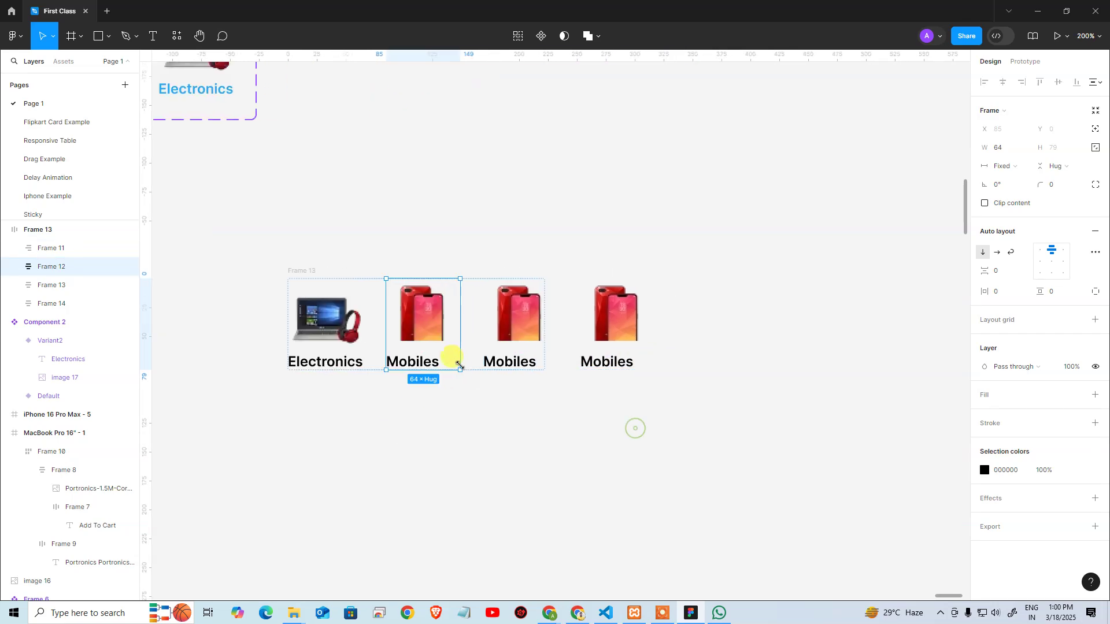
pyautogui.click(433, 362)
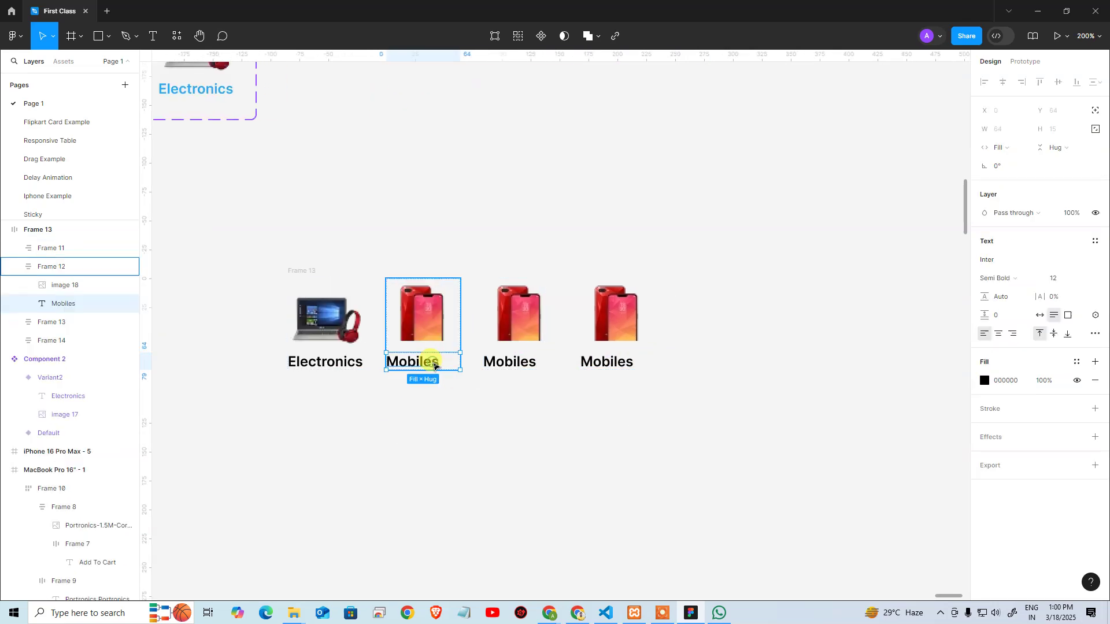
pyautogui.click(999, 335)
pyautogui.click(509, 362)
pyautogui.click(517, 362)
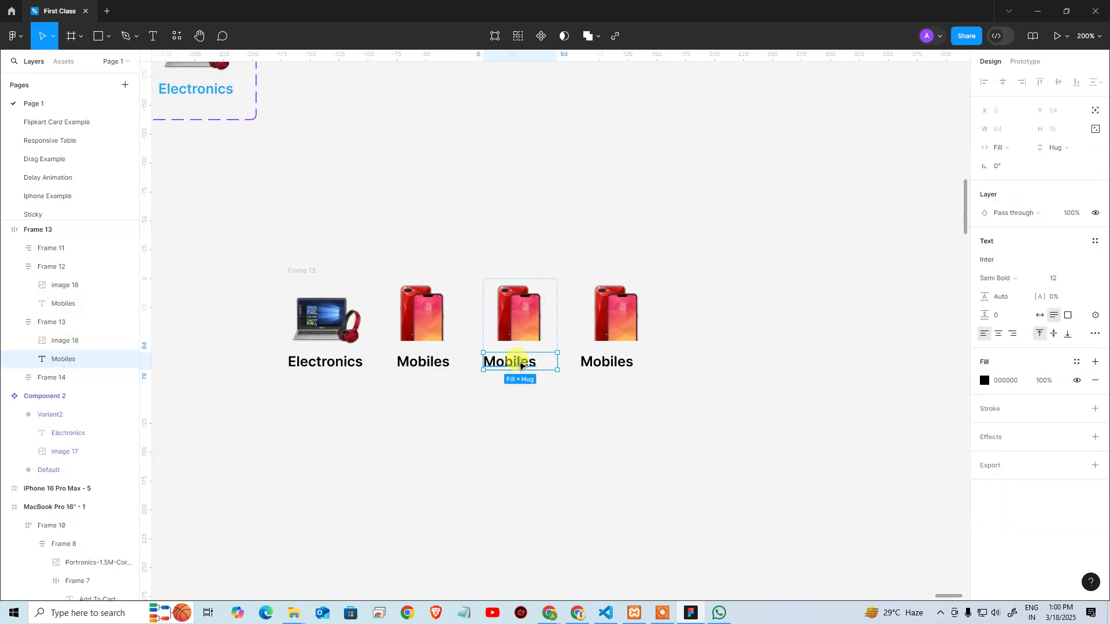
pyautogui.click(999, 334)
pyautogui.click(601, 358)
pyautogui.click(604, 360)
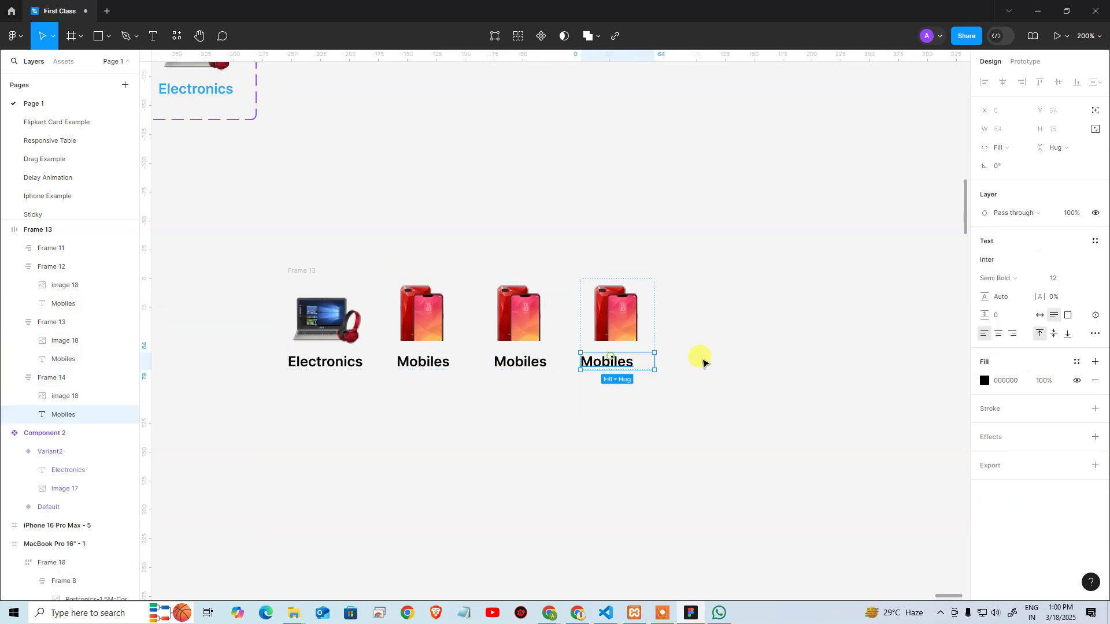
pyautogui.click(998, 335)
pyautogui.click(706, 359)
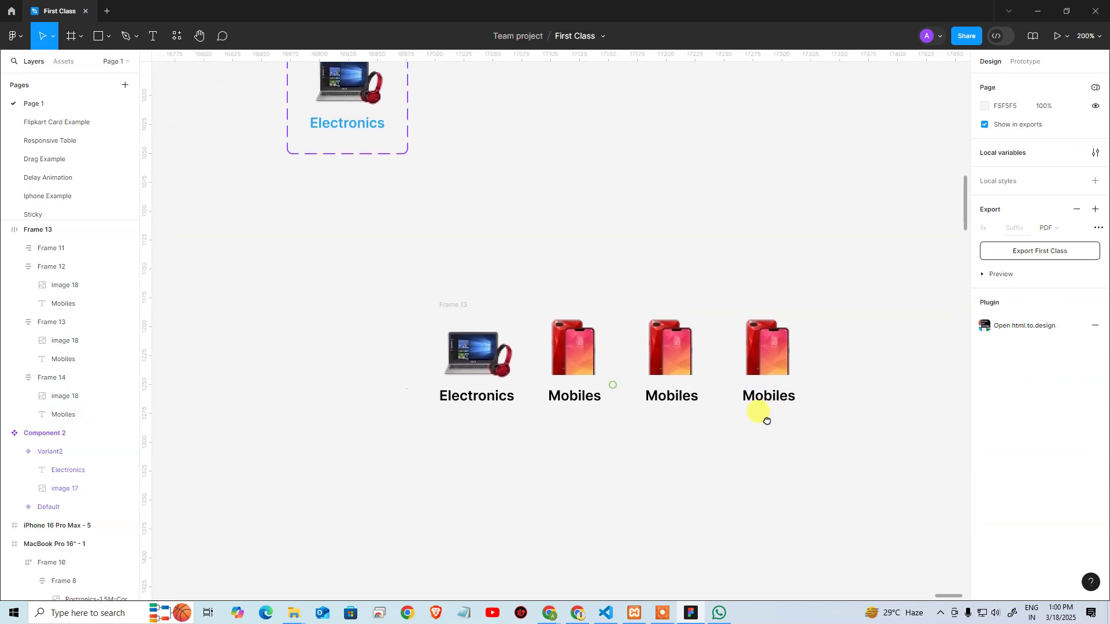
# Switch to the Flipkart page in Chrome and try to reach the image options for the Fashion category image
pyautogui.hotkey('alt', 'Tab')
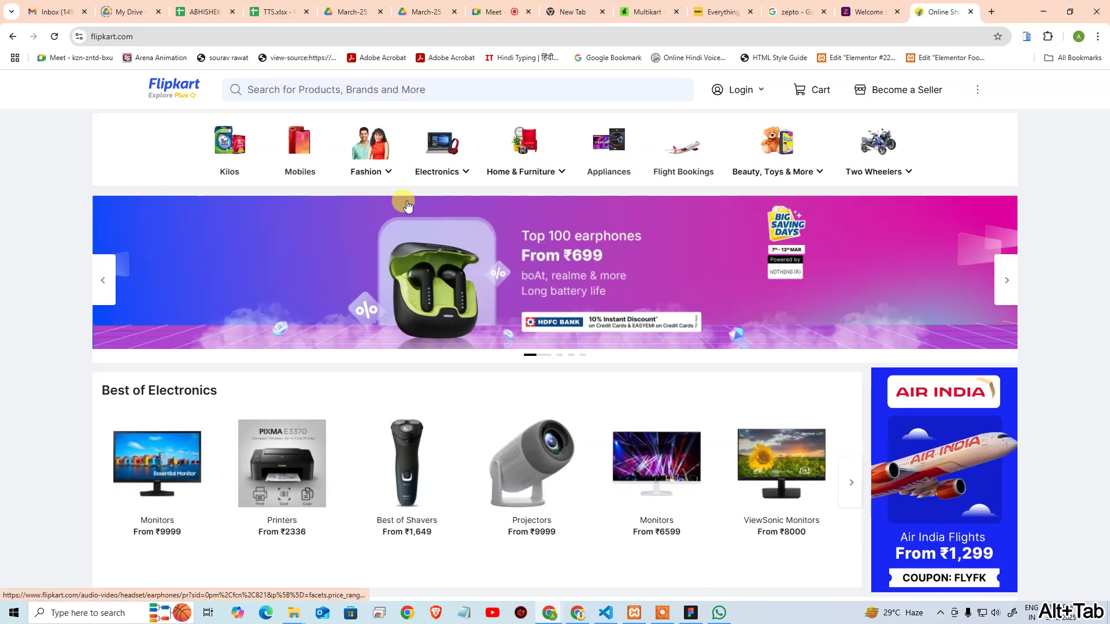
pyautogui.rightClick(384, 150)
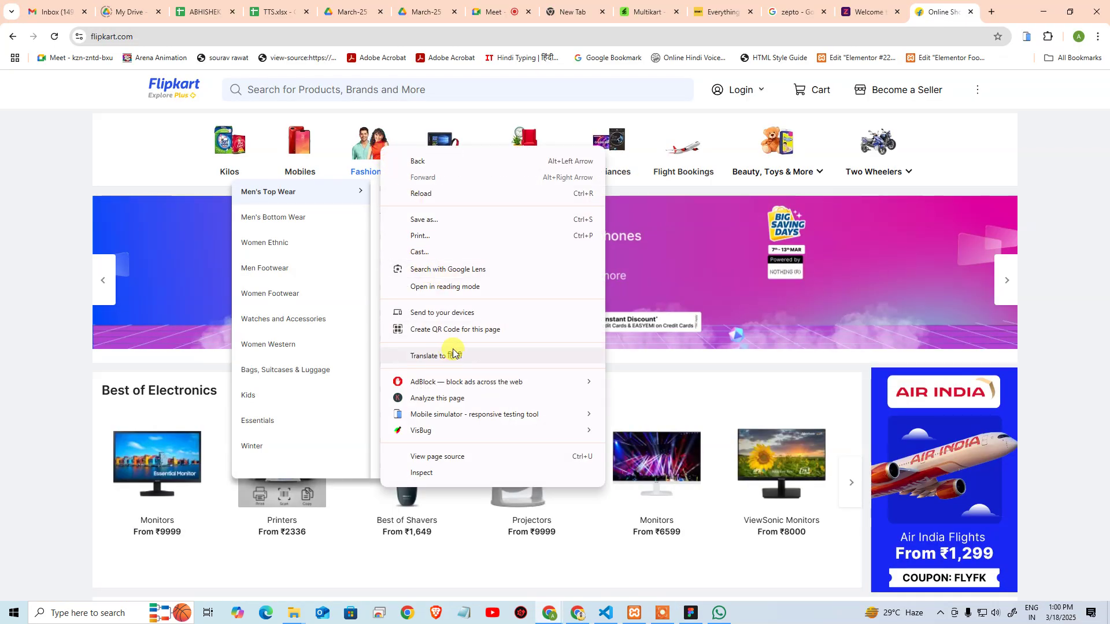
pyautogui.click(371, 148)
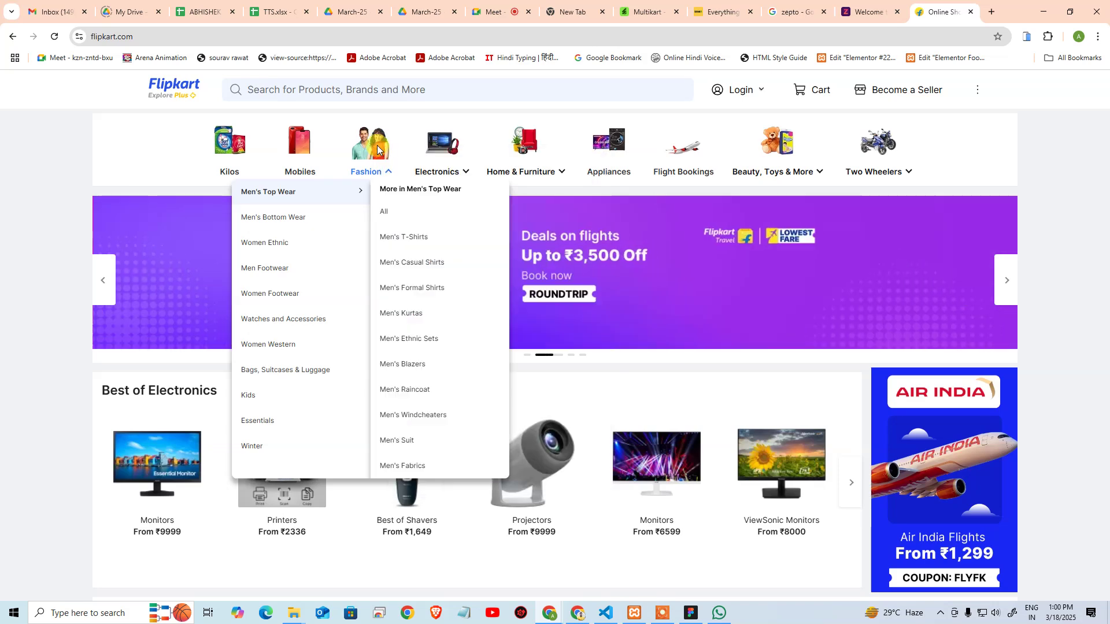
pyautogui.rightClick(377, 144)
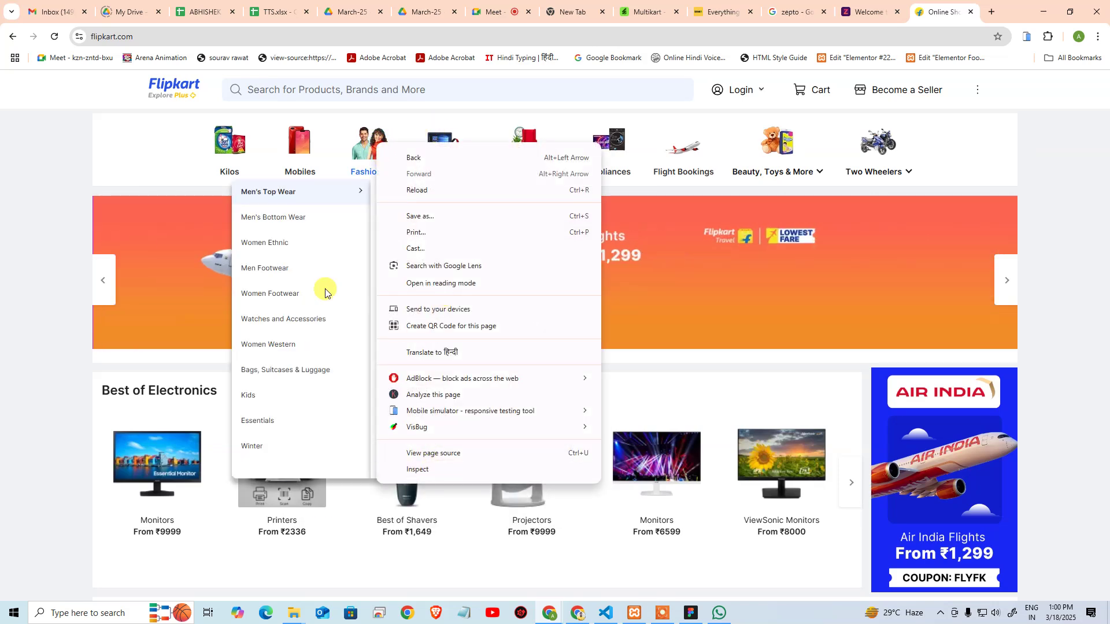
pyautogui.click(40, 334)
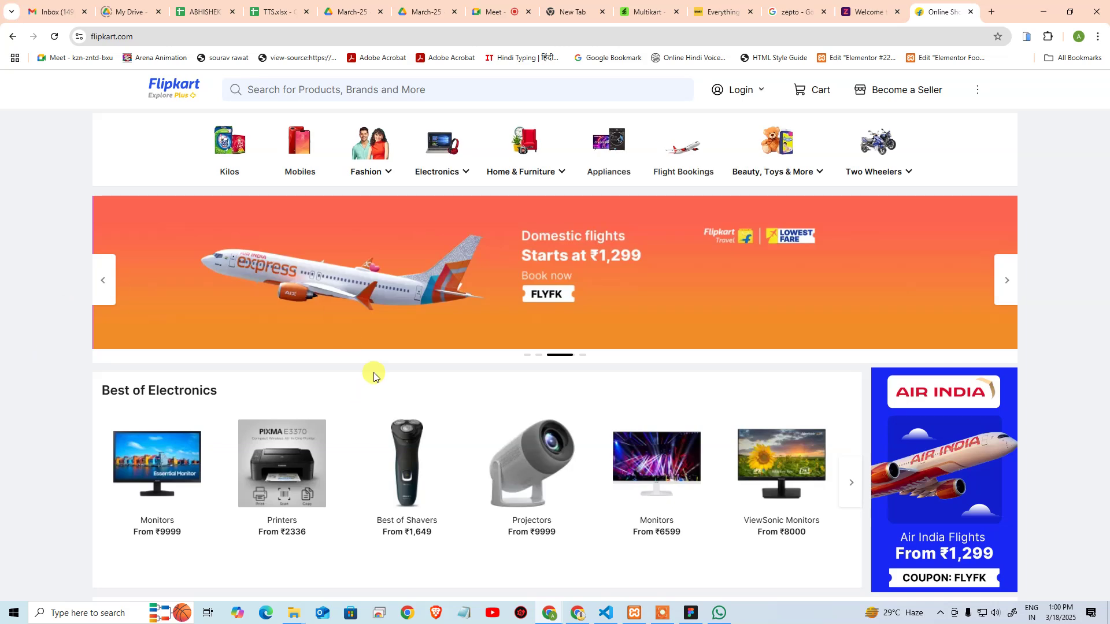
# Inspect the Fashion category image with the browser's developer tools and open its source PNG in a new tab
pyautogui.hotkey('ctrl', 'shift', 'i')
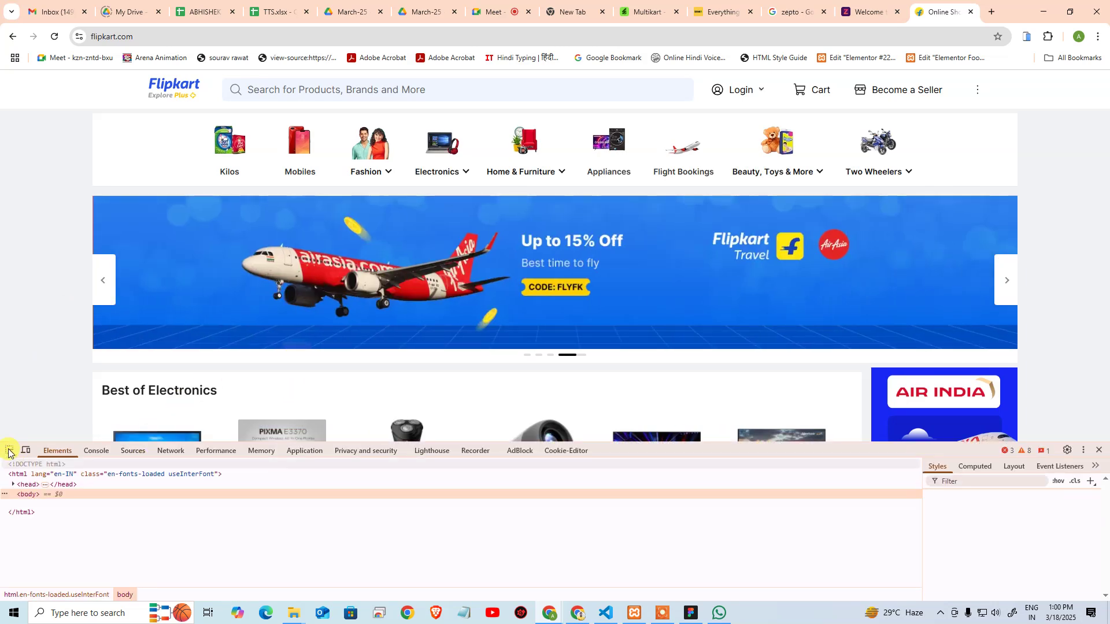
pyautogui.click(9, 451)
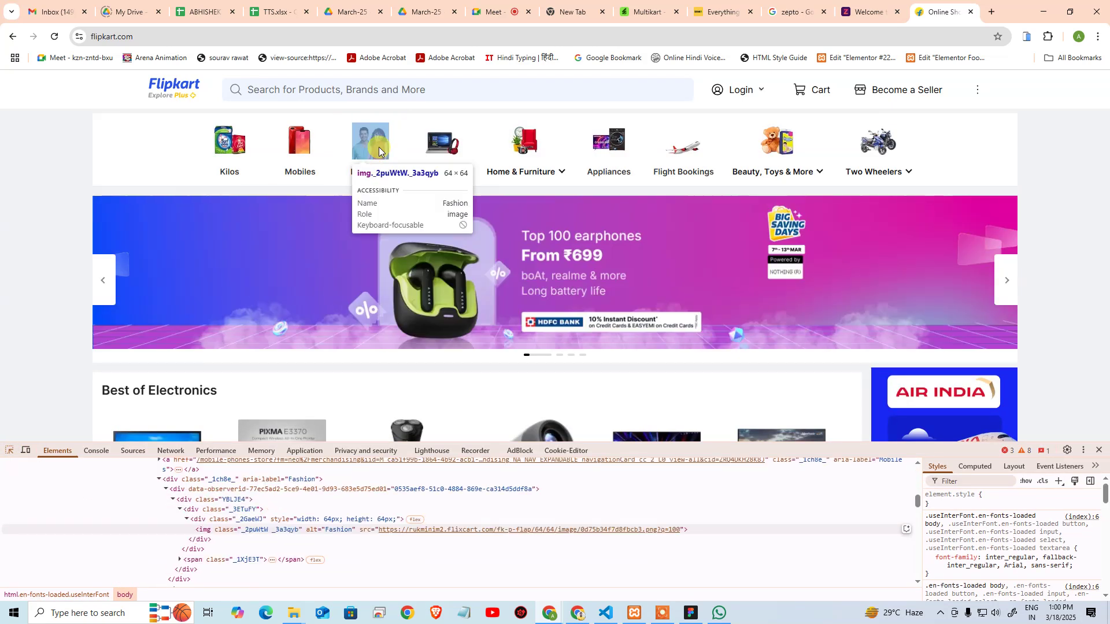
pyautogui.click(379, 152)
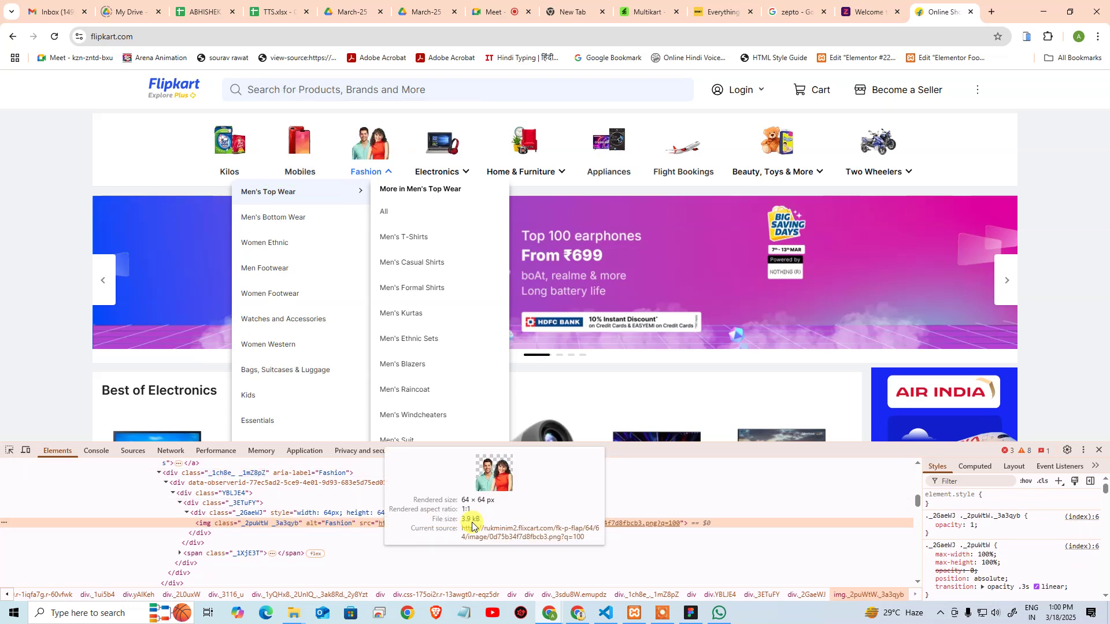
pyautogui.click(473, 525)
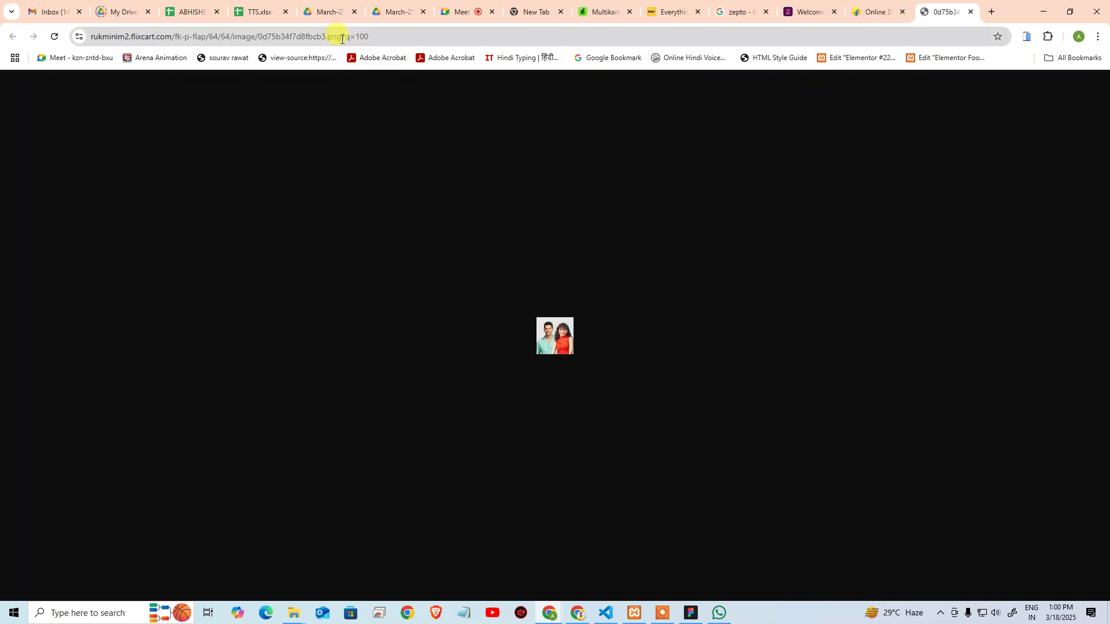
pyautogui.moveTo(342, 39); pyautogui.dragTo(284, 39)
pyautogui.click(440, 228)
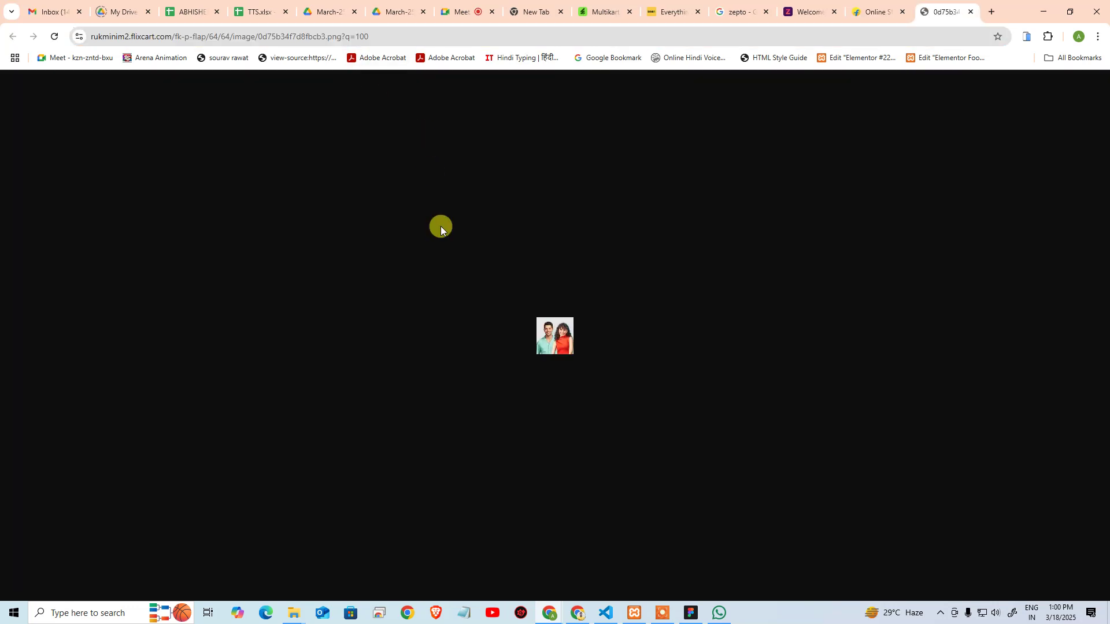
# Copy the opened Fashion image and, in Figma, paste it over the phone image in the third item of the row
pyautogui.rightClick(541, 334)
pyautogui.click(602, 384)
pyautogui.hotkey('alt', 'Tab')
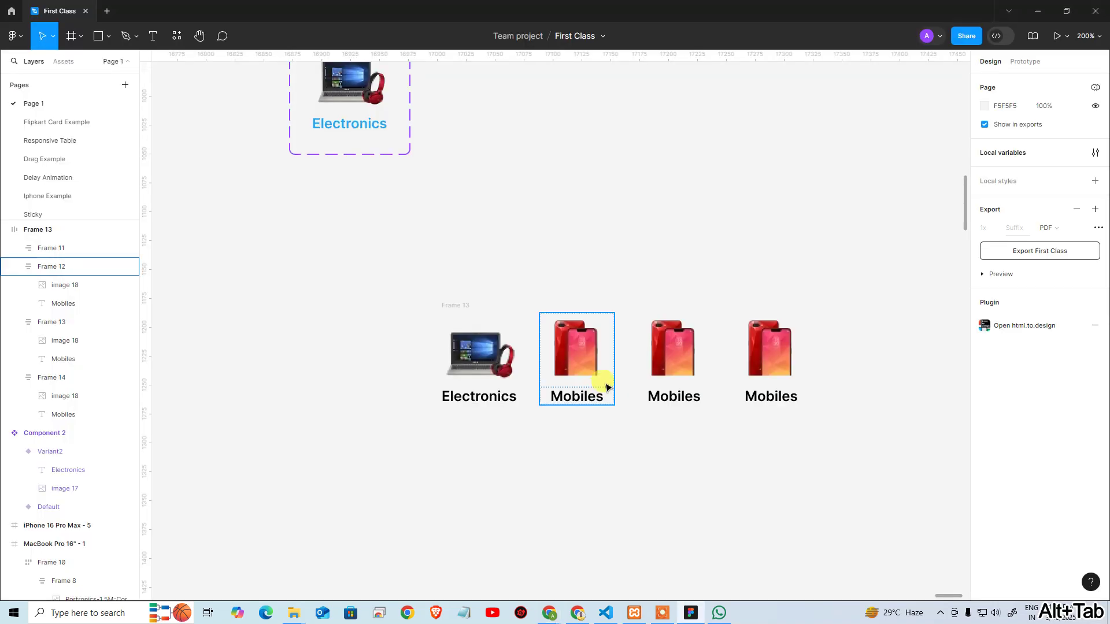
pyautogui.click(675, 346)
pyautogui.doubleClick(676, 347)
pyautogui.doubleClick(676, 347)
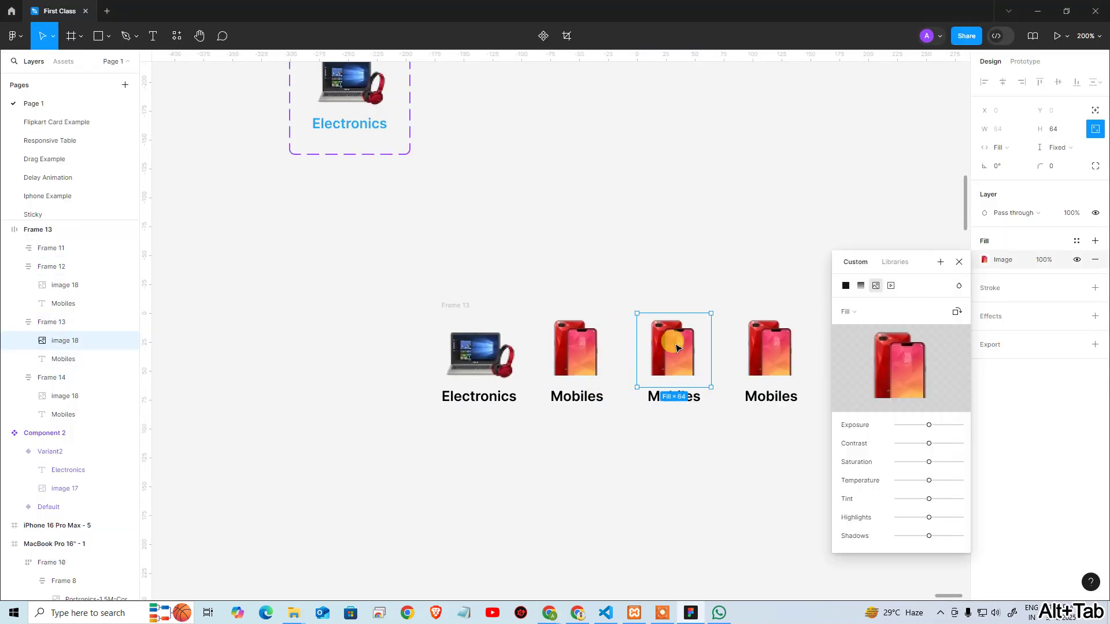
pyautogui.hotkey('ctrl', 'v')
# In Chrome, close the Fashion image tab, inspect the Kilos category image, open its source PNG and copy the image
pyautogui.hotkey('alt', 'Tab')
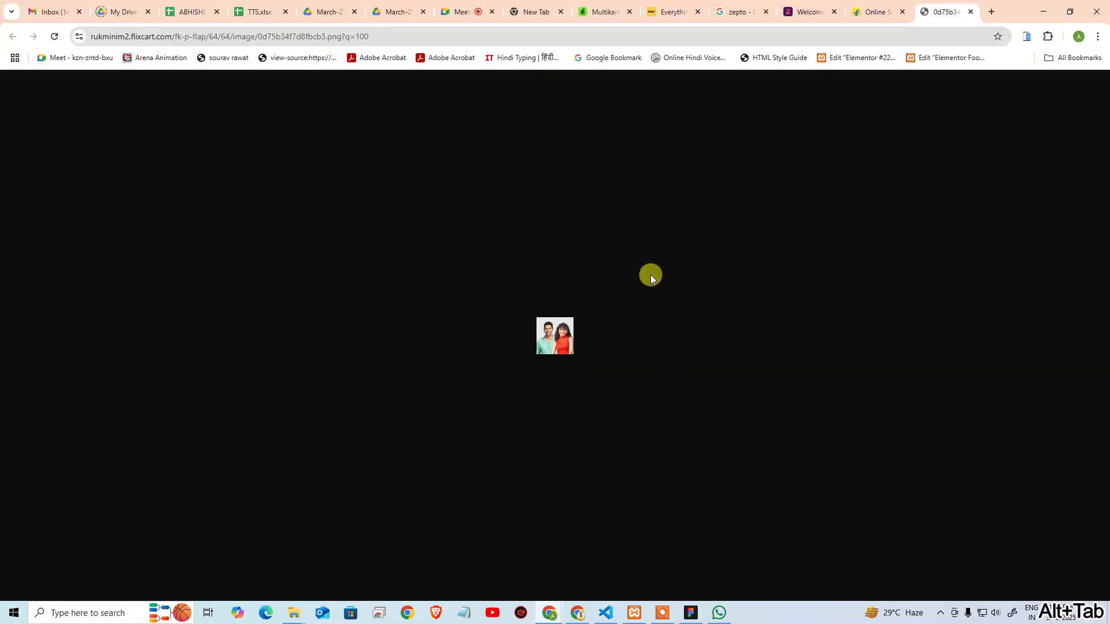
pyautogui.middleClick(931, 17)
pyautogui.moveTo(531, 144)
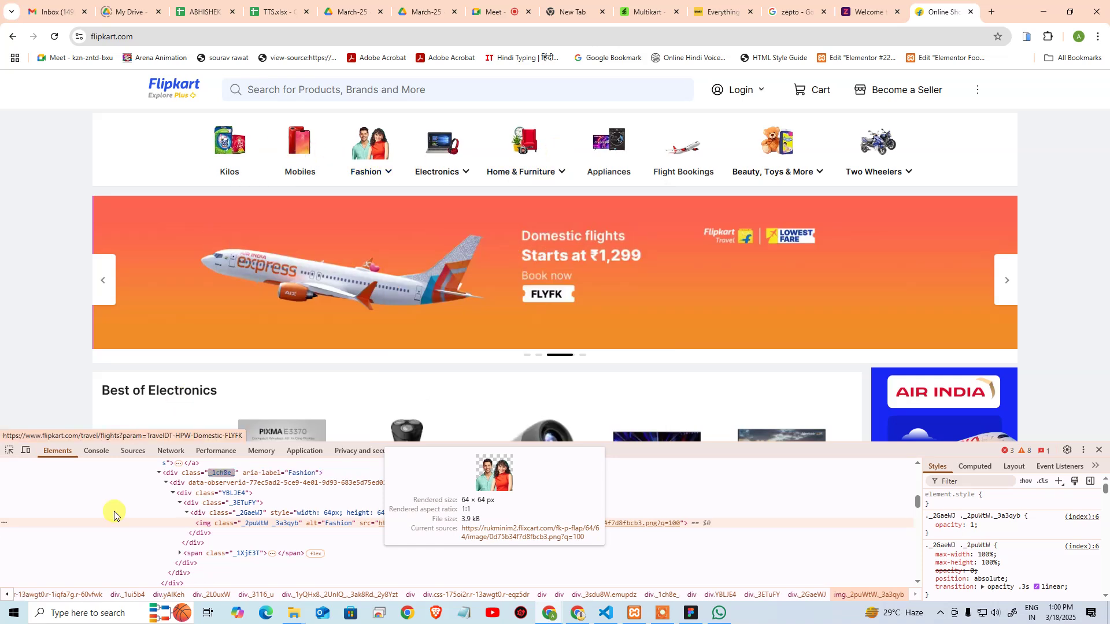
pyautogui.click(14, 452)
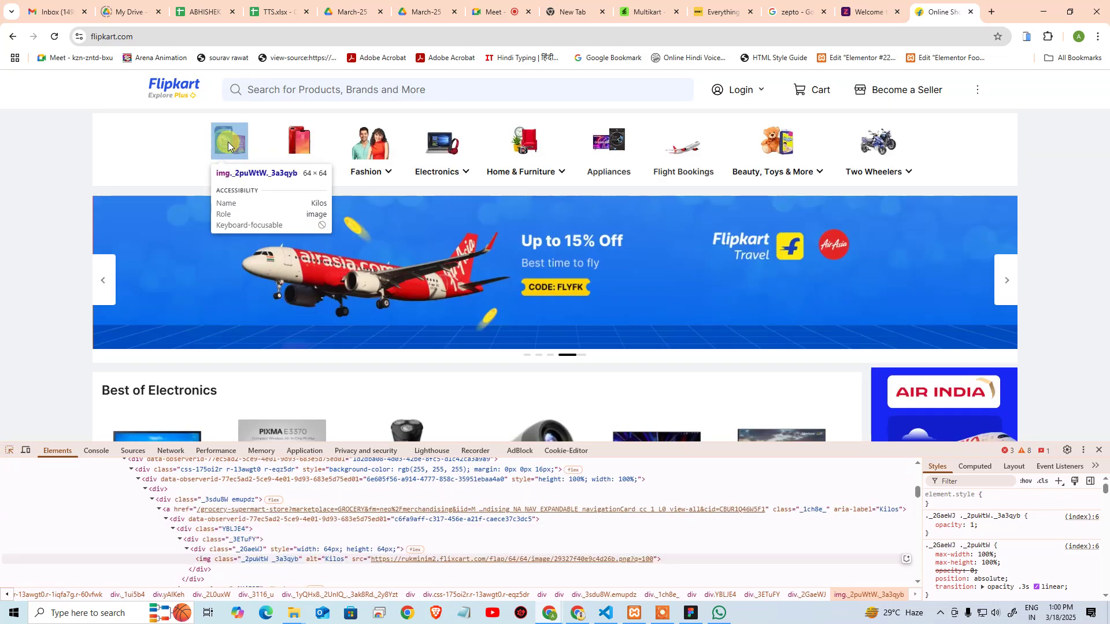
pyautogui.click(227, 142)
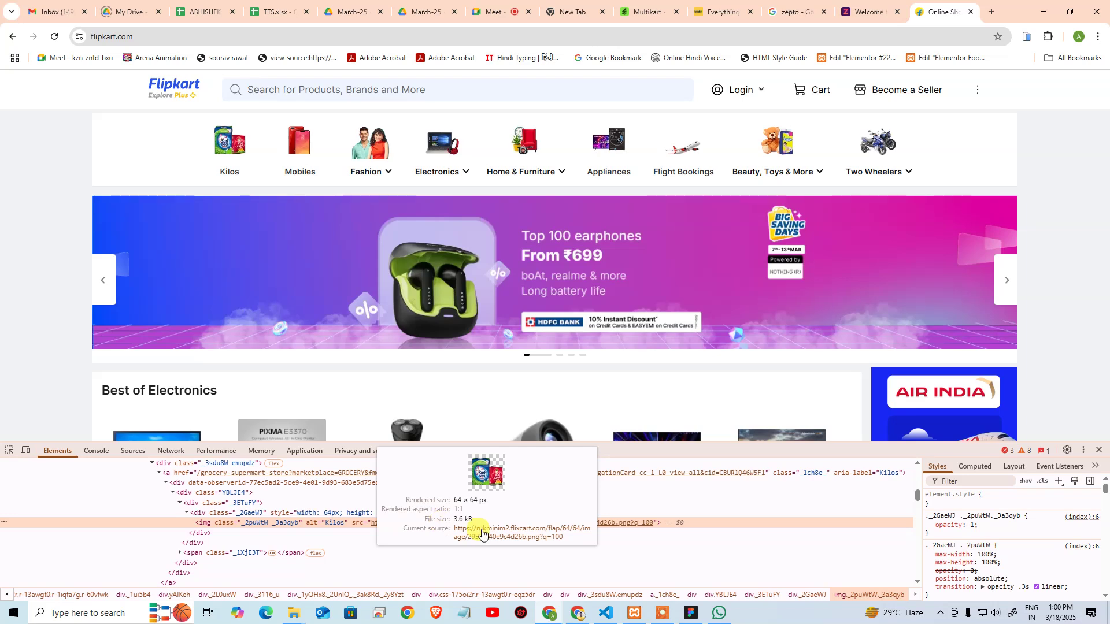
pyautogui.click(481, 525)
pyautogui.rightClick(569, 333)
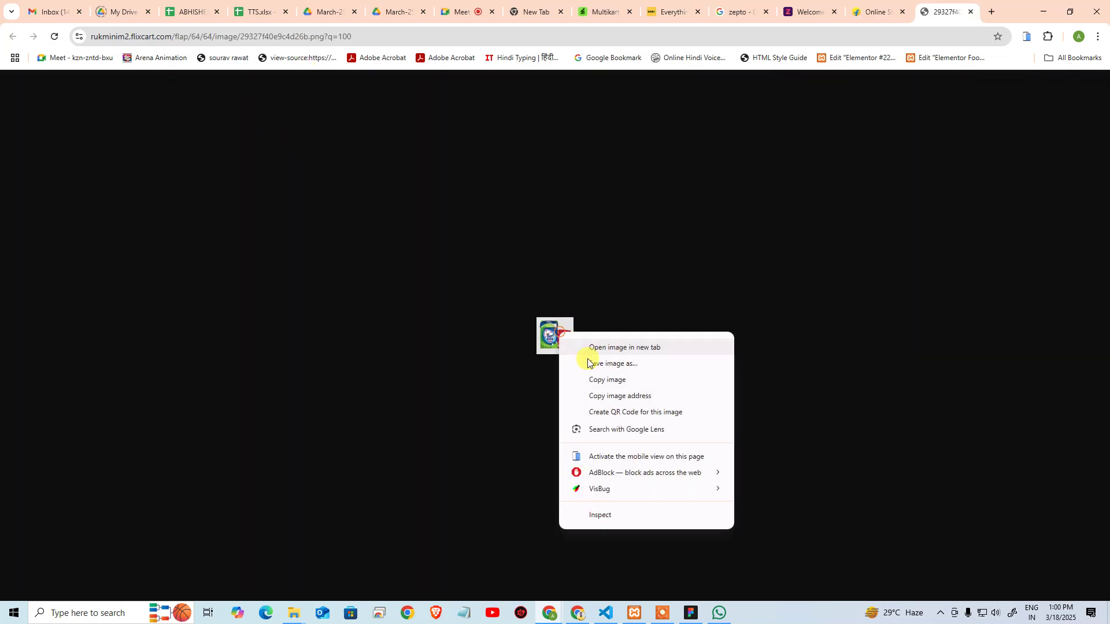
pyautogui.click(603, 377)
# Switch to Figma and copy the laptop image from the Electronics item in Frame 13
pyautogui.hotkey('alt', 'Tab')
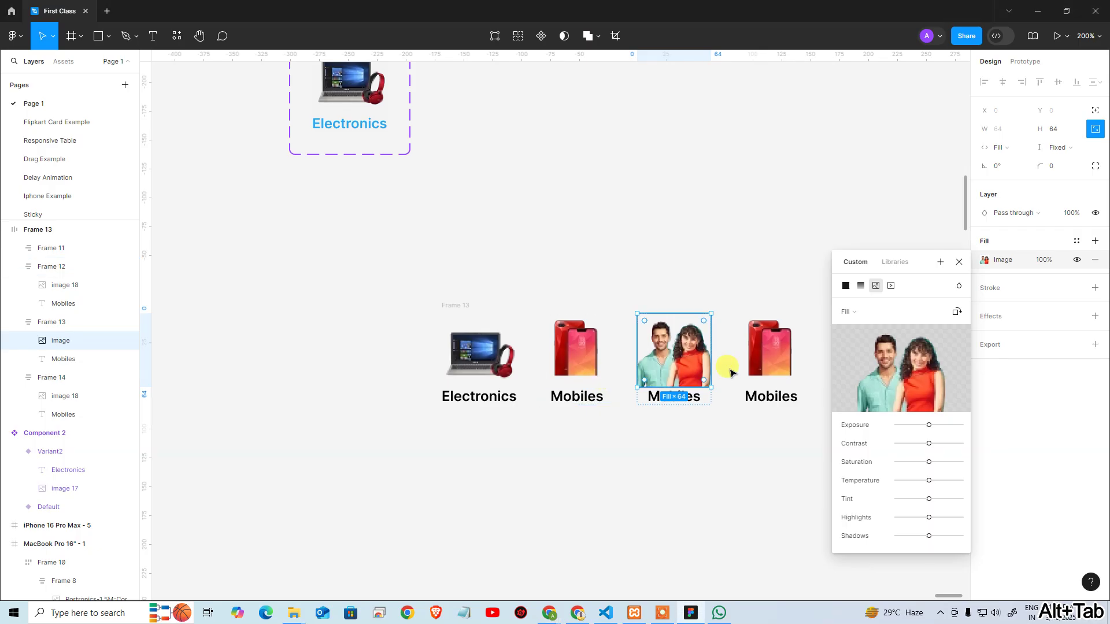
pyautogui.click(764, 363)
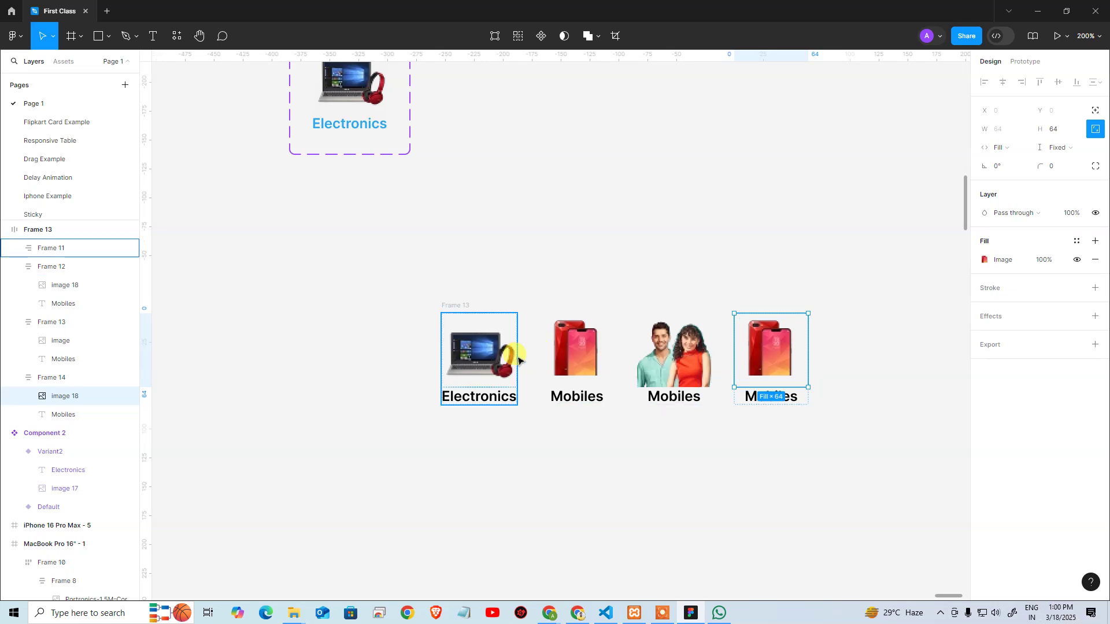
pyautogui.click(497, 365)
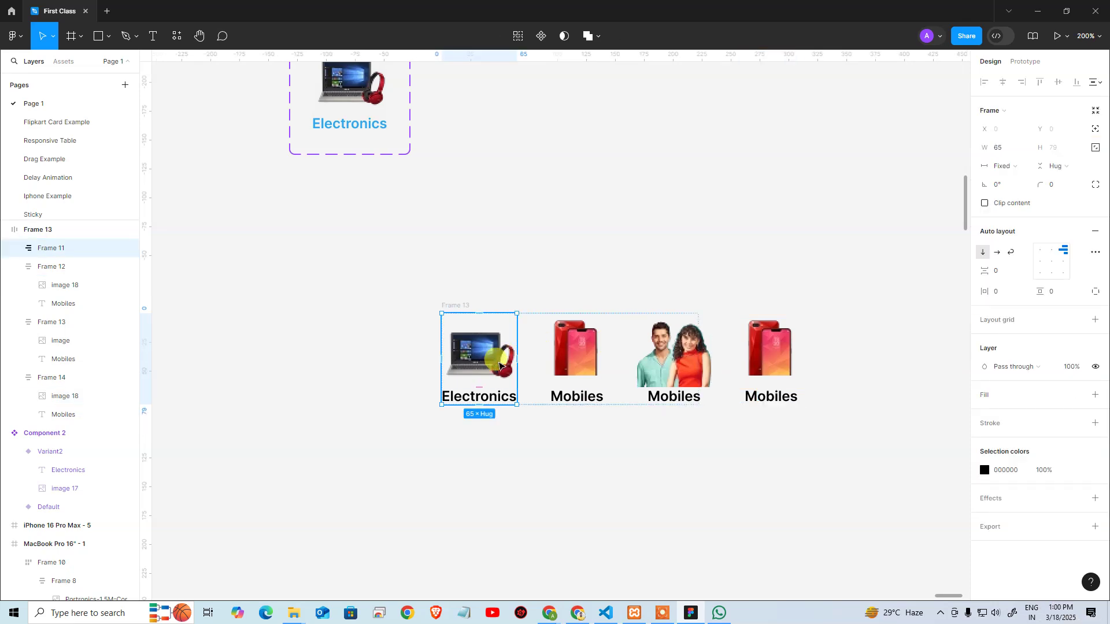
pyautogui.click(494, 362)
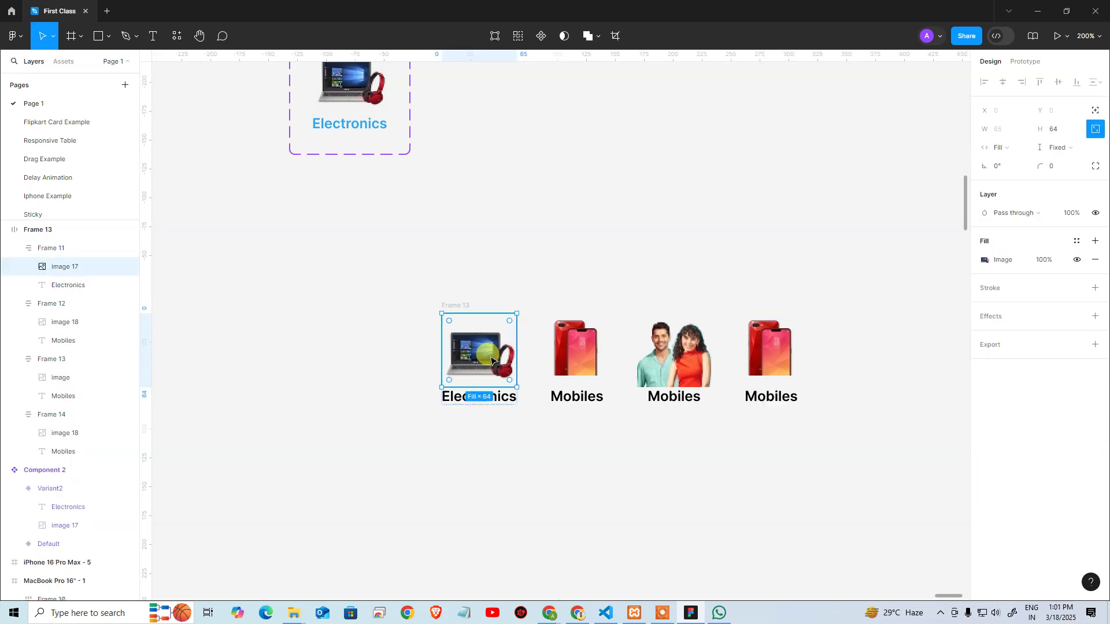
pyautogui.hotkey('ctrl', 'c')
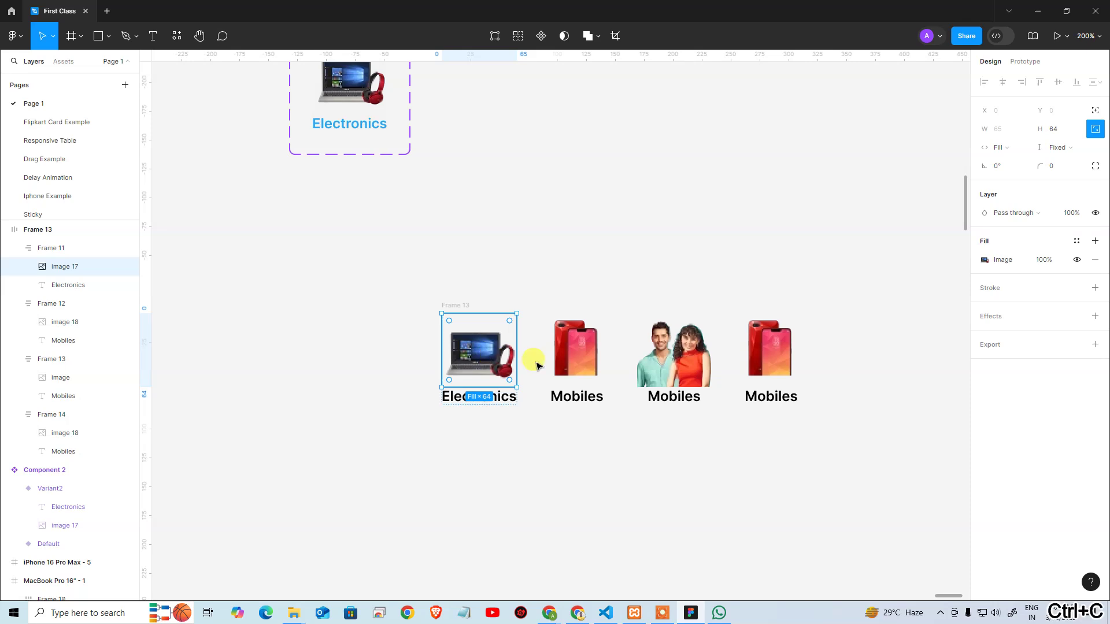
pyautogui.click(779, 353)
pyautogui.hotkey('ctrl', 'v')
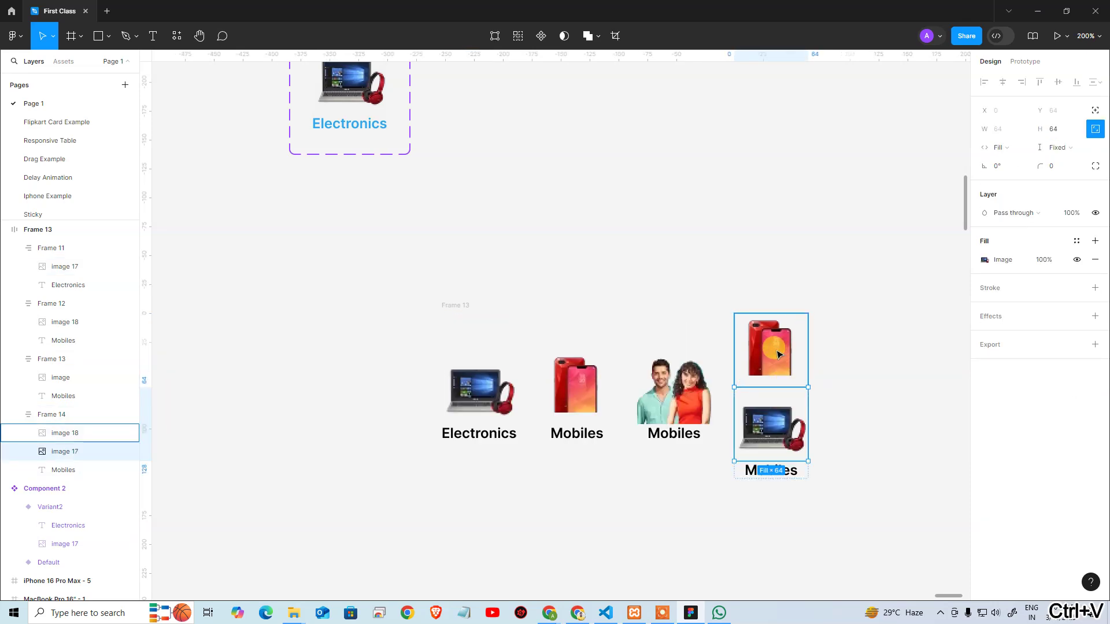
pyautogui.hotkey('ctrl', 'z')
# Paste the laptop image into the last Mobiles item and delete the phone image above it
pyautogui.doubleClick(779, 354)
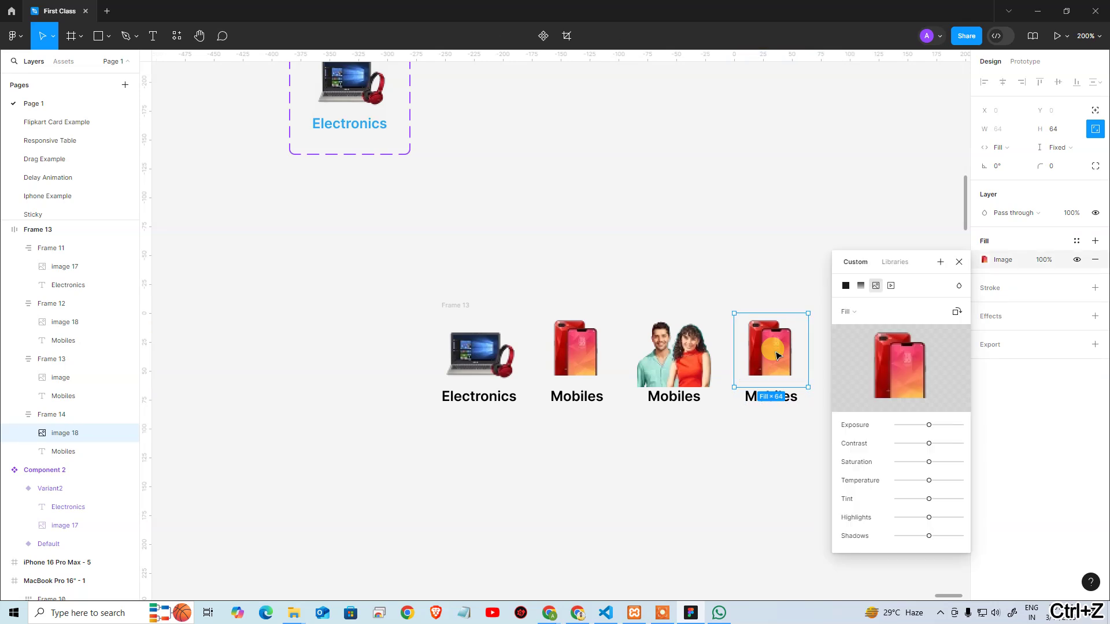
pyautogui.hotkey('ctrl', 'v')
pyautogui.click(784, 352)
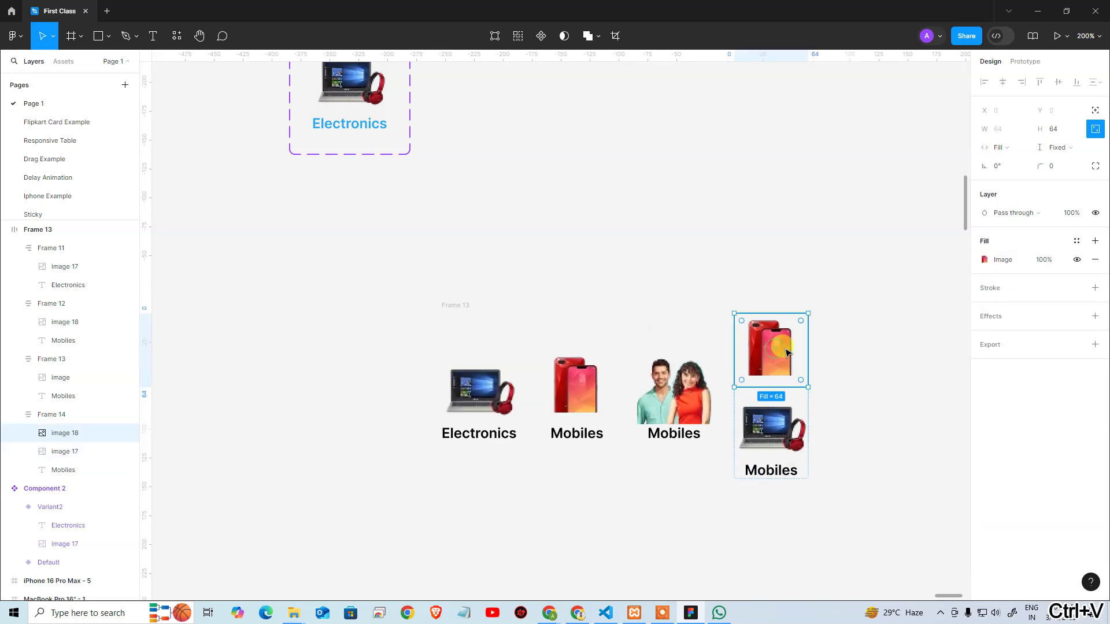
pyautogui.press('Delete')
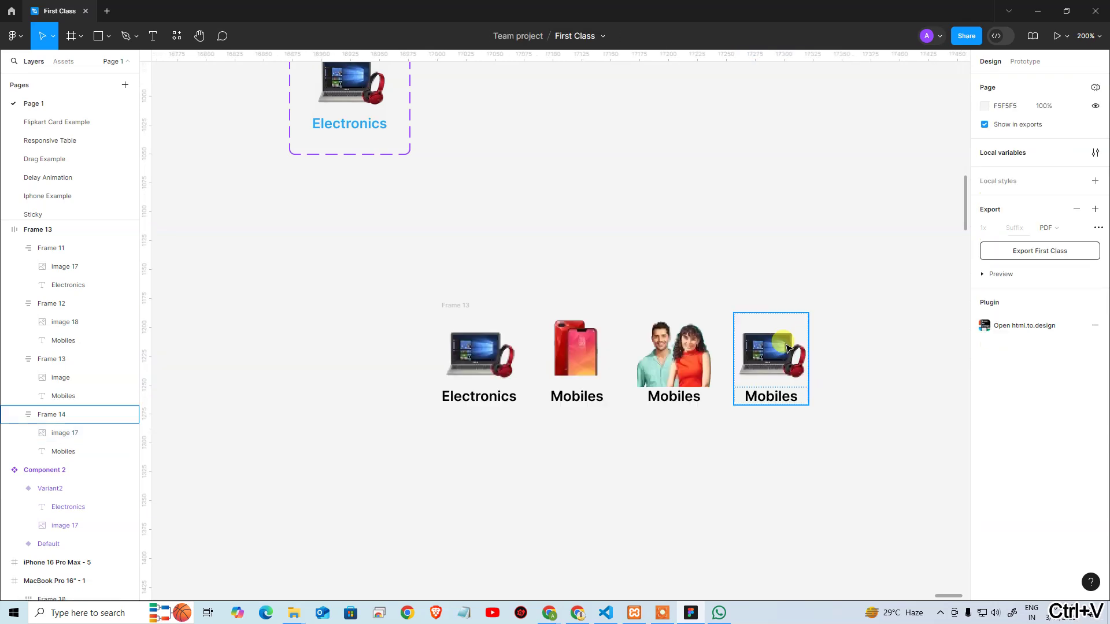
# Try to replace the Electronics item's laptop image with the Kilos image from the clipboard history
pyautogui.click(492, 355)
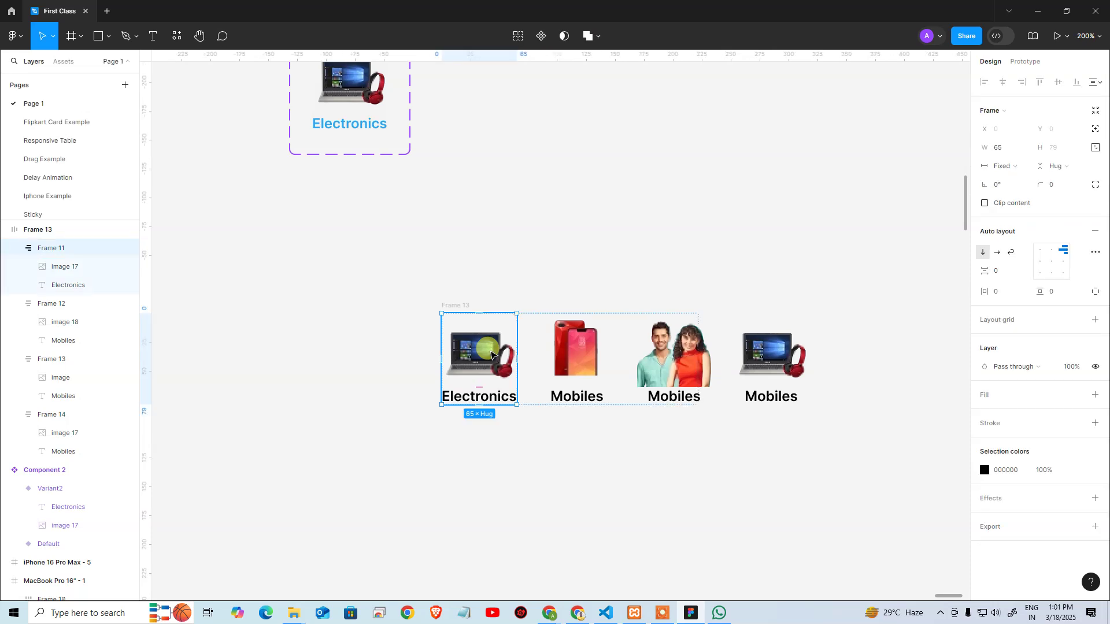
pyautogui.doubleClick(492, 355)
pyautogui.press('super+v')
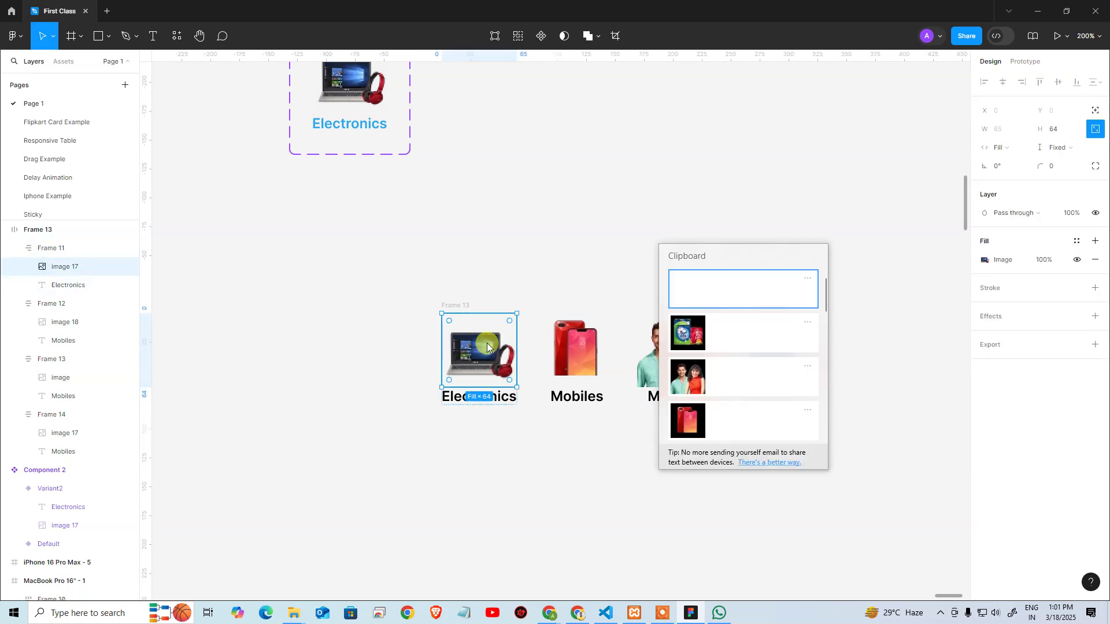
pyautogui.click(695, 338)
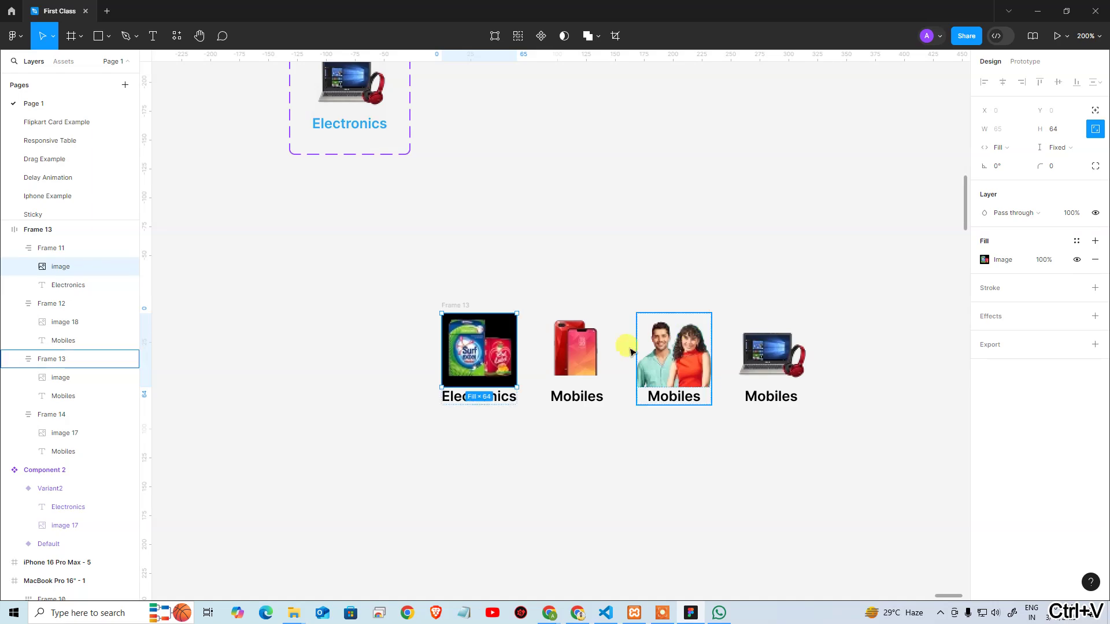
pyautogui.hotkey('ctrl', 'z')
# Replace the first item's laptop image in Figma with the Kilos image copied again from Chrome, and close the image's browser tab
pyautogui.hotkey('alt', 'Tab')
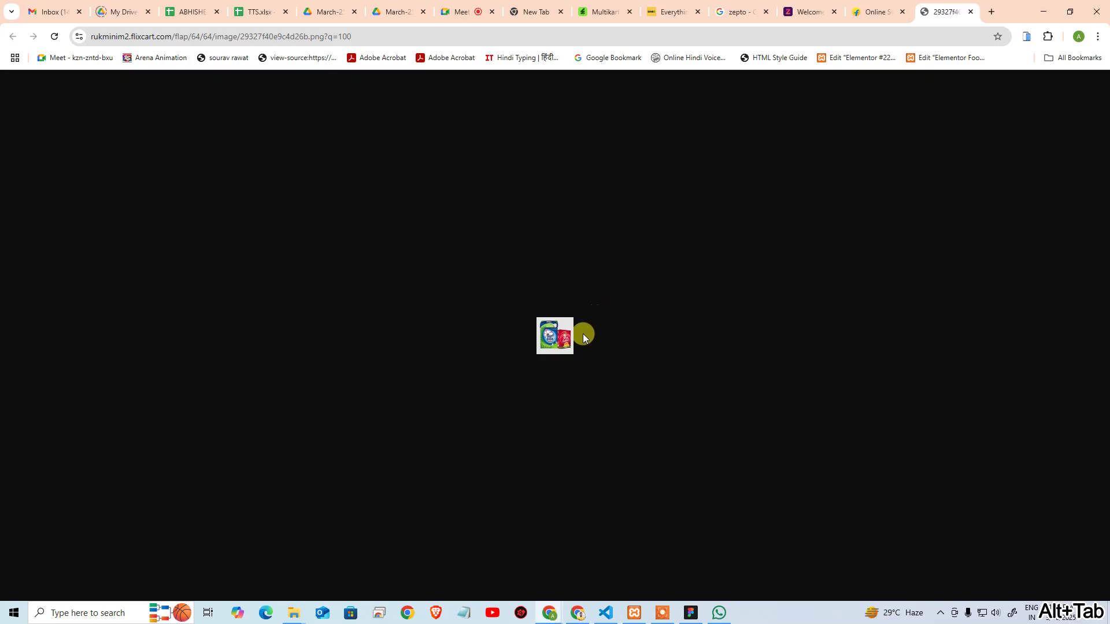
pyautogui.rightClick(557, 341)
pyautogui.click(604, 389)
pyautogui.hotkey('alt', 'Tab')
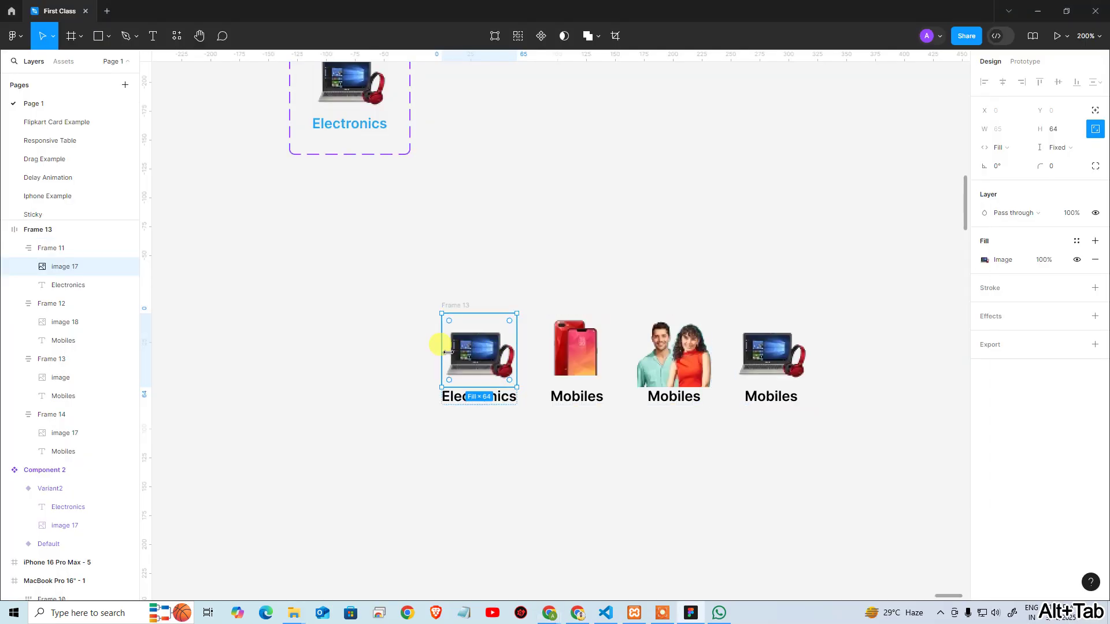
pyautogui.click(481, 355)
pyautogui.hotkey('ctrl', 'v')
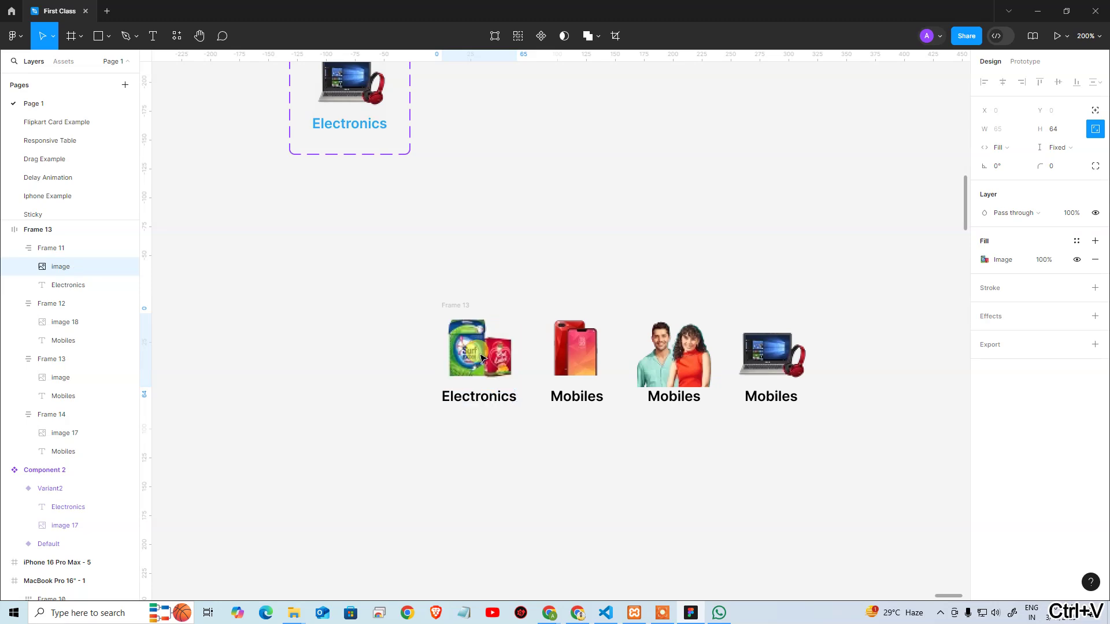
pyautogui.click(768, 463)
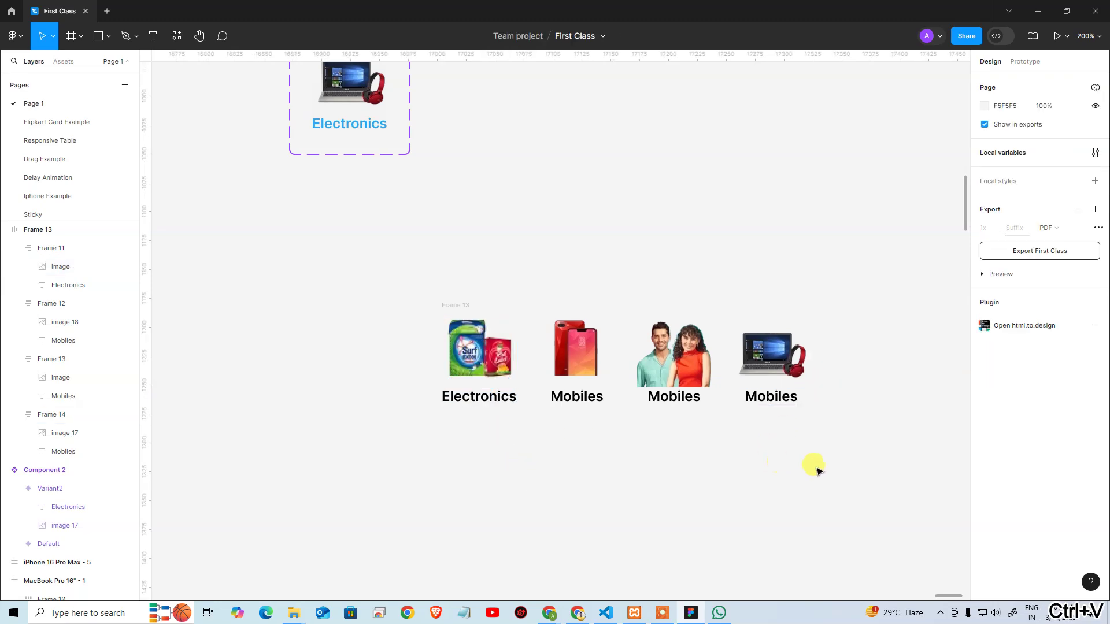
pyautogui.hotkey('alt', 'Tab')
pyautogui.hotkey('ctrl', 'w')
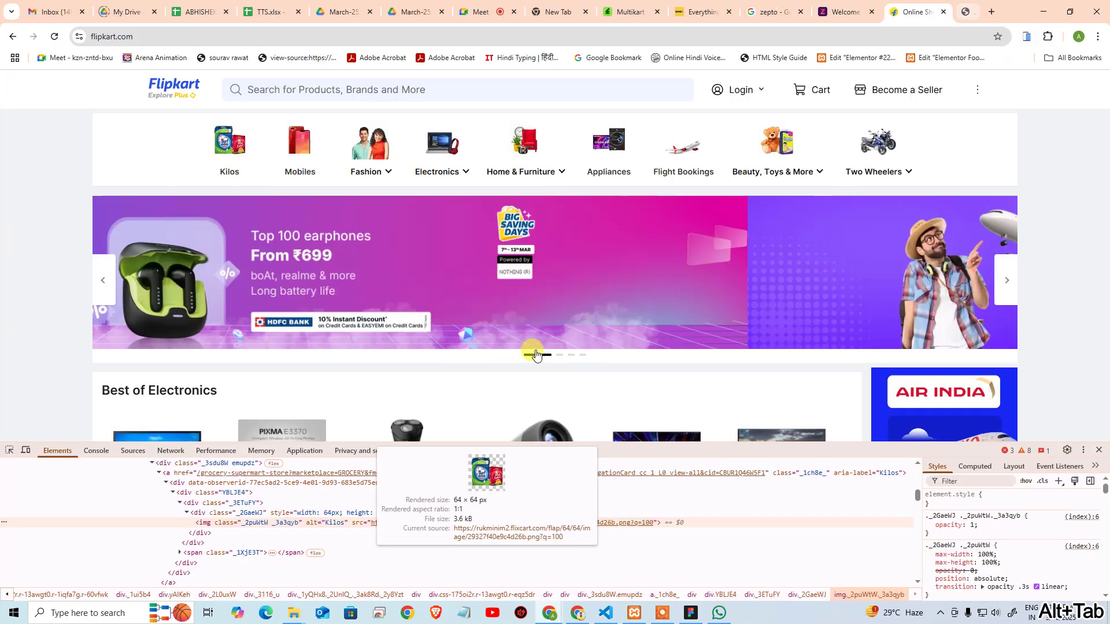
# In Figma, change the first item's label to Kilos and center-align its text
pyautogui.hotkey('alt', 'Tab')
pyautogui.click(478, 399)
pyautogui.click(477, 399)
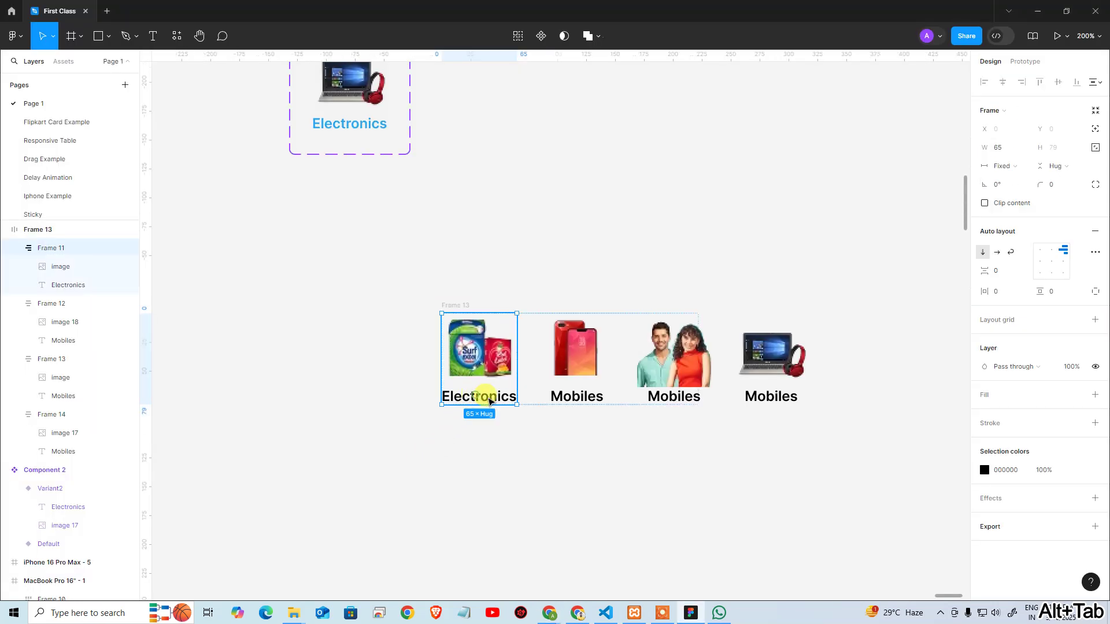
pyautogui.doubleClick(490, 401)
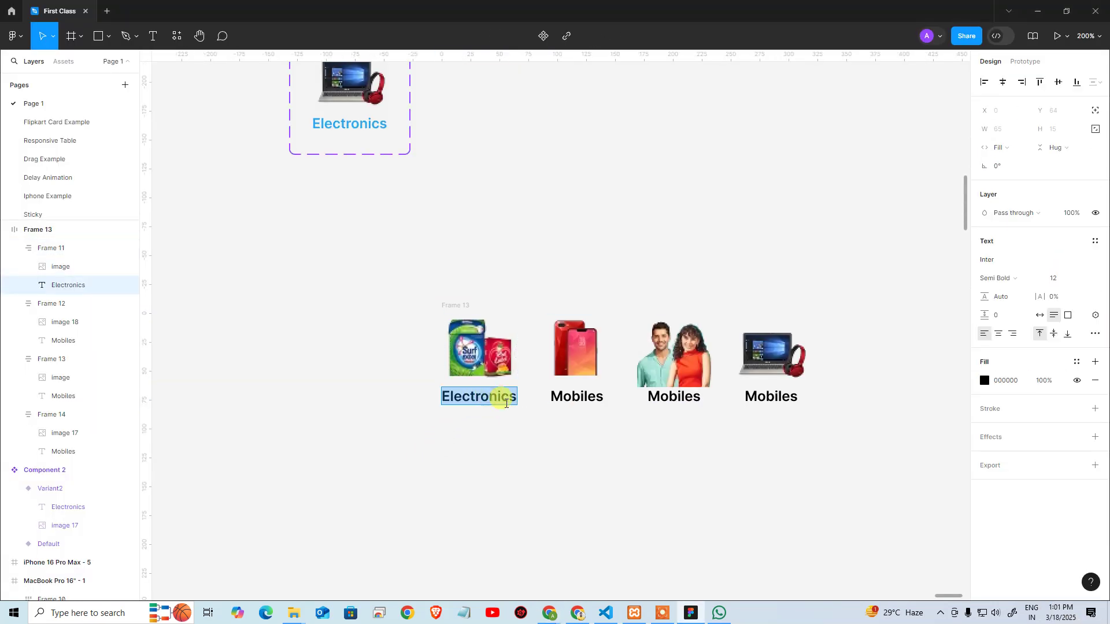
pyautogui.write('Kilos')
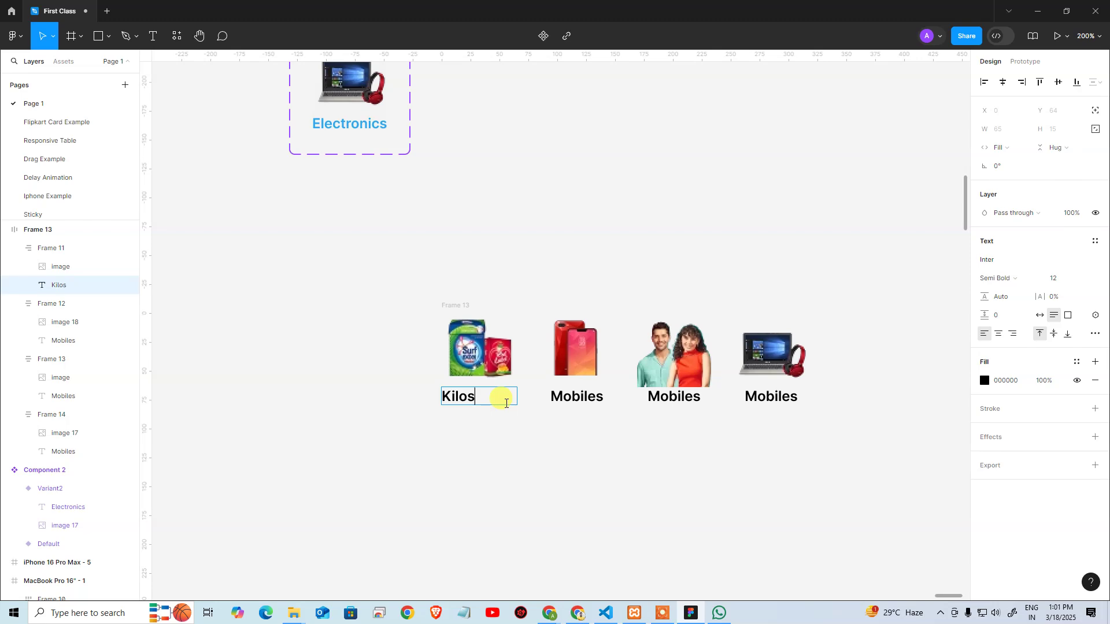
pyautogui.hotkey('ctrl', 'a')
pyautogui.click(998, 333)
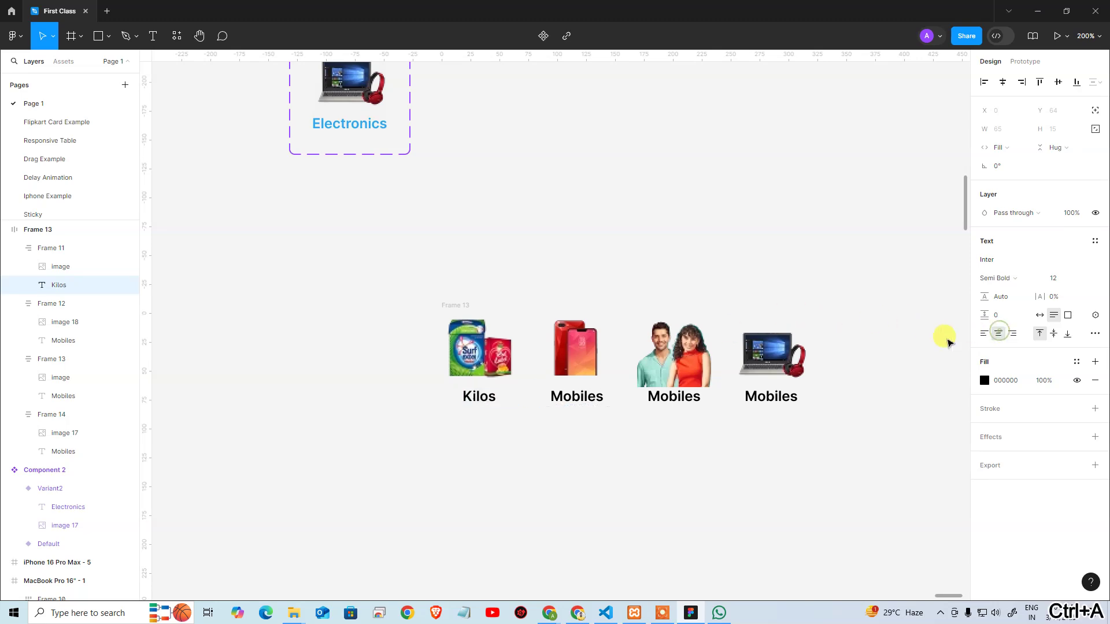
# Check the category names on the Flipkart page and change the third item's label in Figma to Fashion
pyautogui.hotkey('alt', 'Tab')
pyautogui.hotkey('alt', 'Tab')
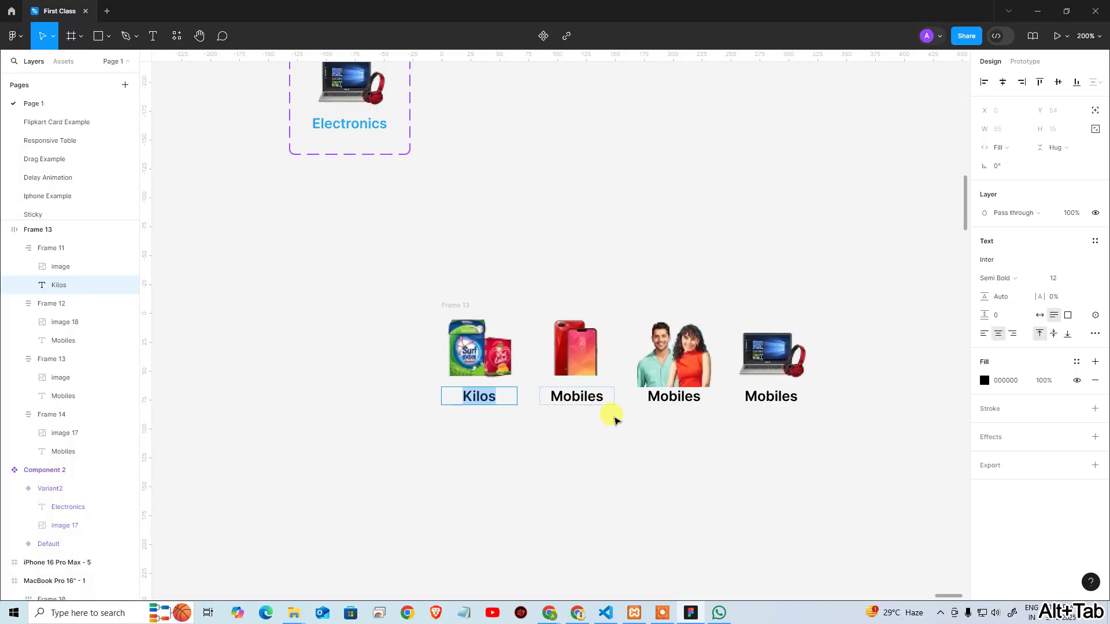
pyautogui.hotkey('alt', 'Tab')
pyautogui.hotkey('alt', 'Tab')
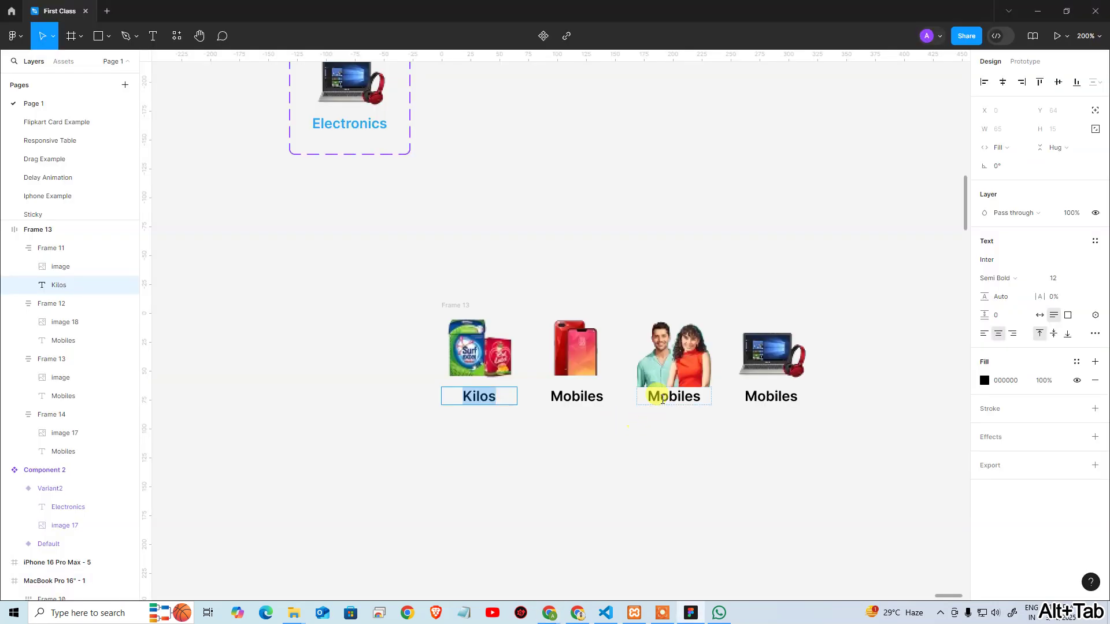
pyautogui.doubleClick(665, 396)
pyautogui.write('shion')
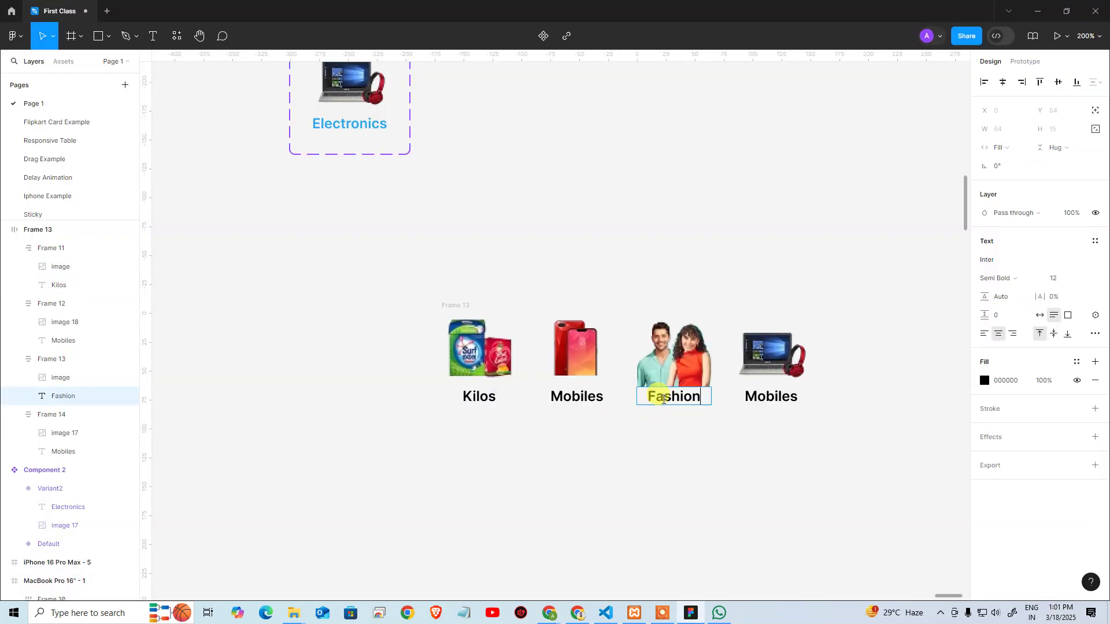
# Compare with the Flipkart page again and change the last item's label in Figma to Electronics
pyautogui.hotkey('alt', 'Tab')
pyautogui.hotkey('alt', 'Tab')
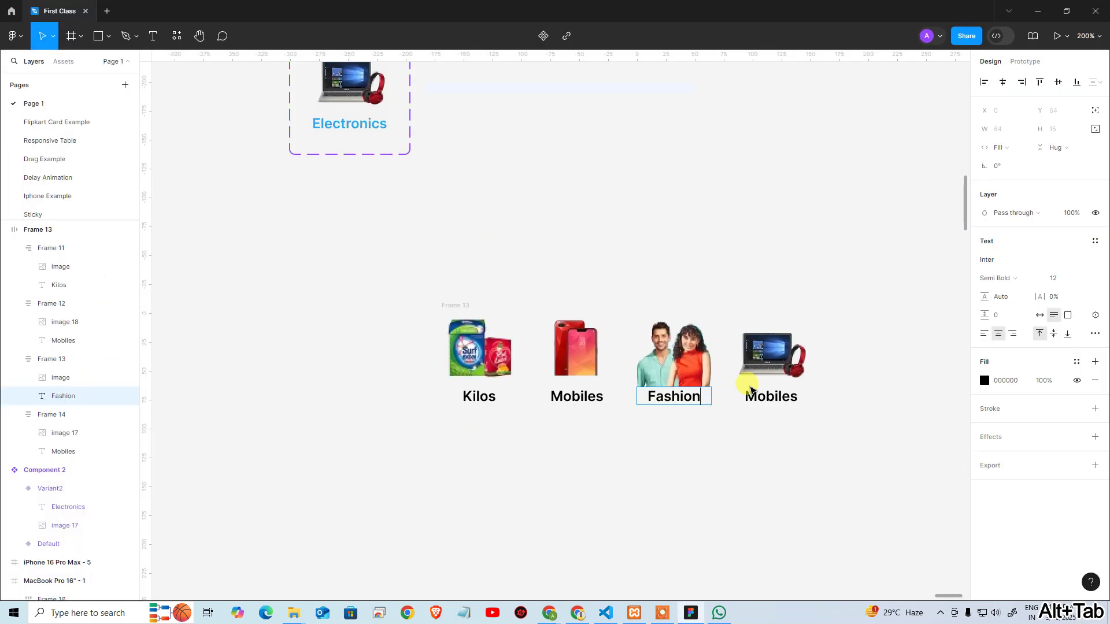
pyautogui.doubleClick(764, 397)
pyautogui.hotkey('ctrl', 's')
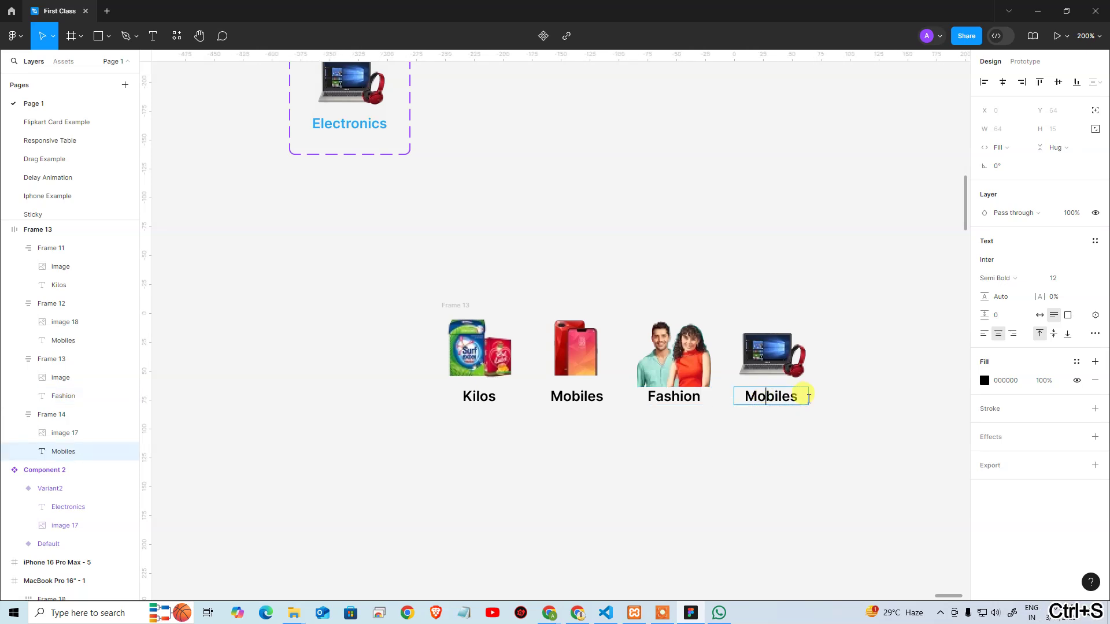
pyautogui.hotkey('ctrl', 'a')
pyautogui.write('Ele')
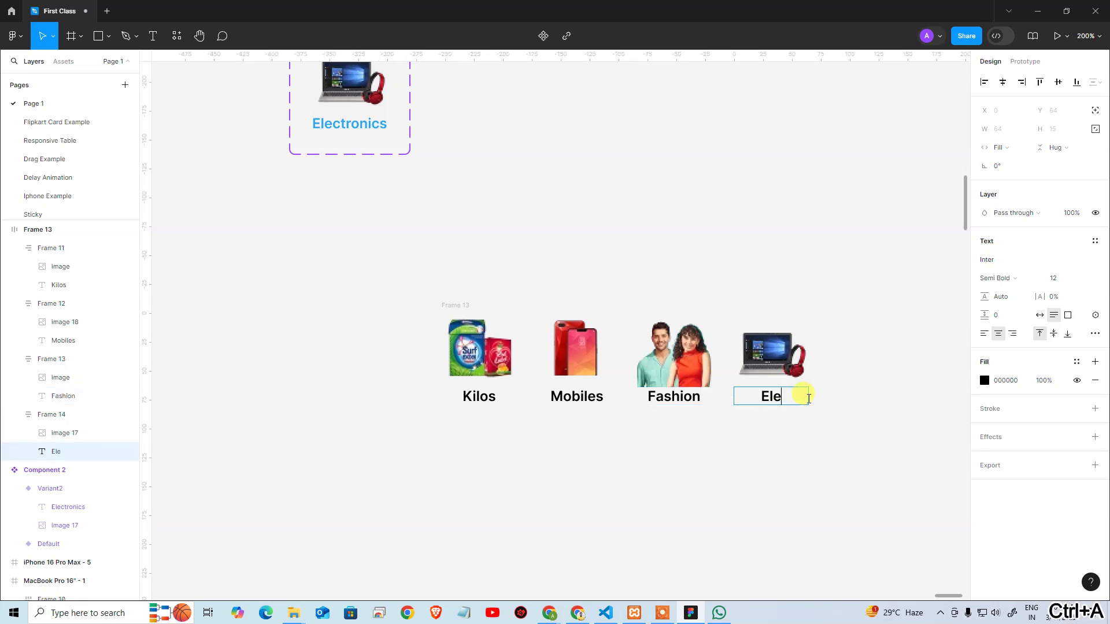
pyautogui.write('ctronics')
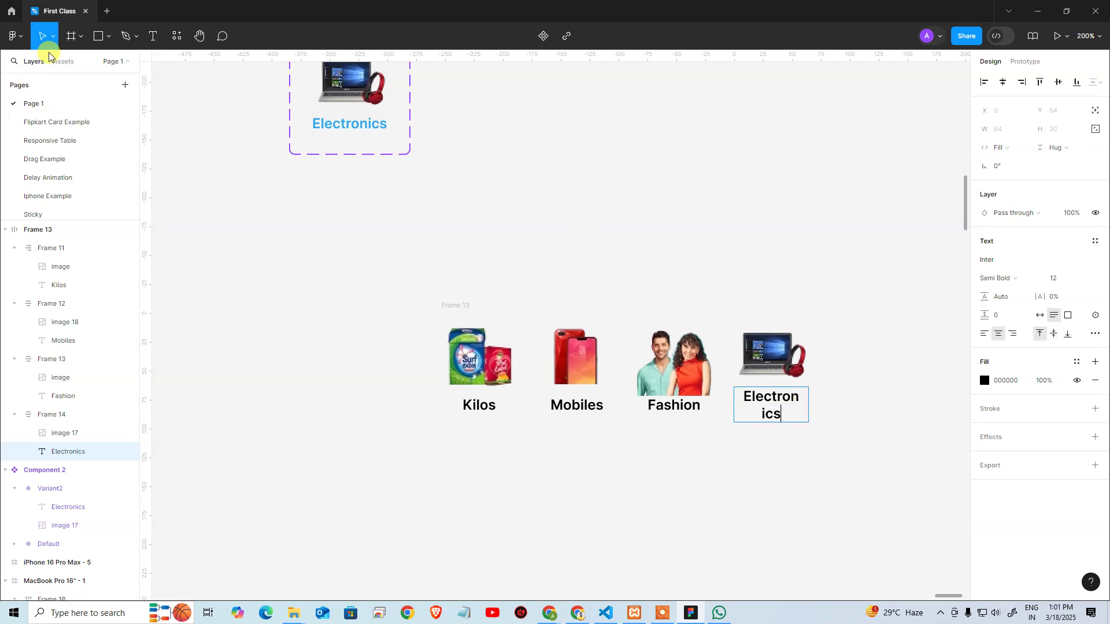
# Check the category row on the Flipkart page in Chrome, and widen the Electronics item's frame in Figma to 71
pyautogui.press('Escape')
pyautogui.moveTo(852, 376); pyautogui.dragTo(746, 393)
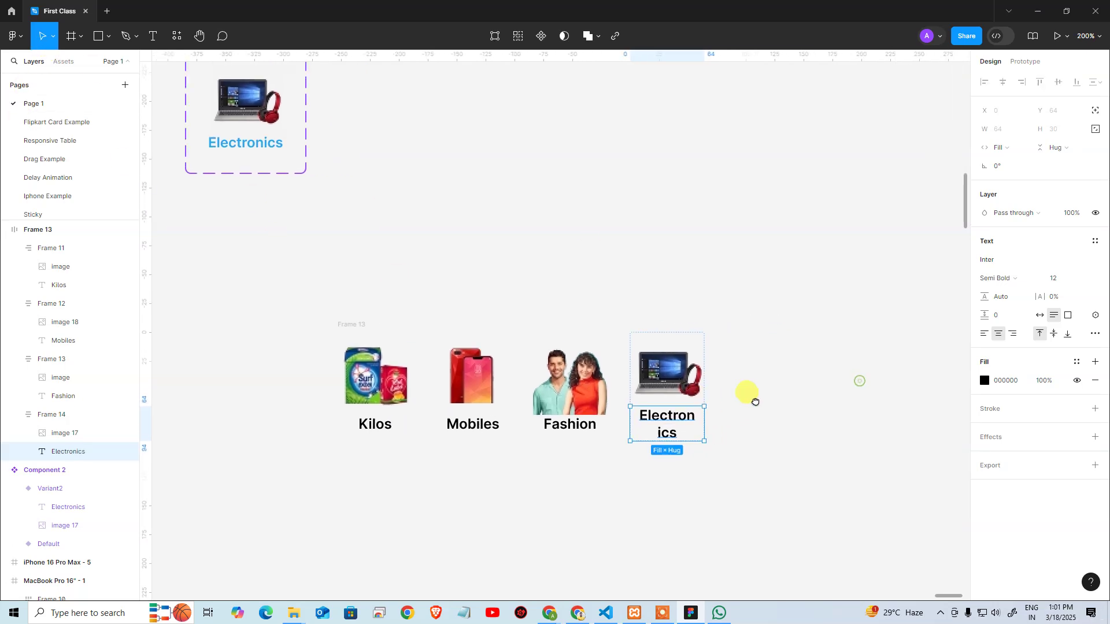
pyautogui.click(746, 398)
pyautogui.hotkey('alt', 'Tab')
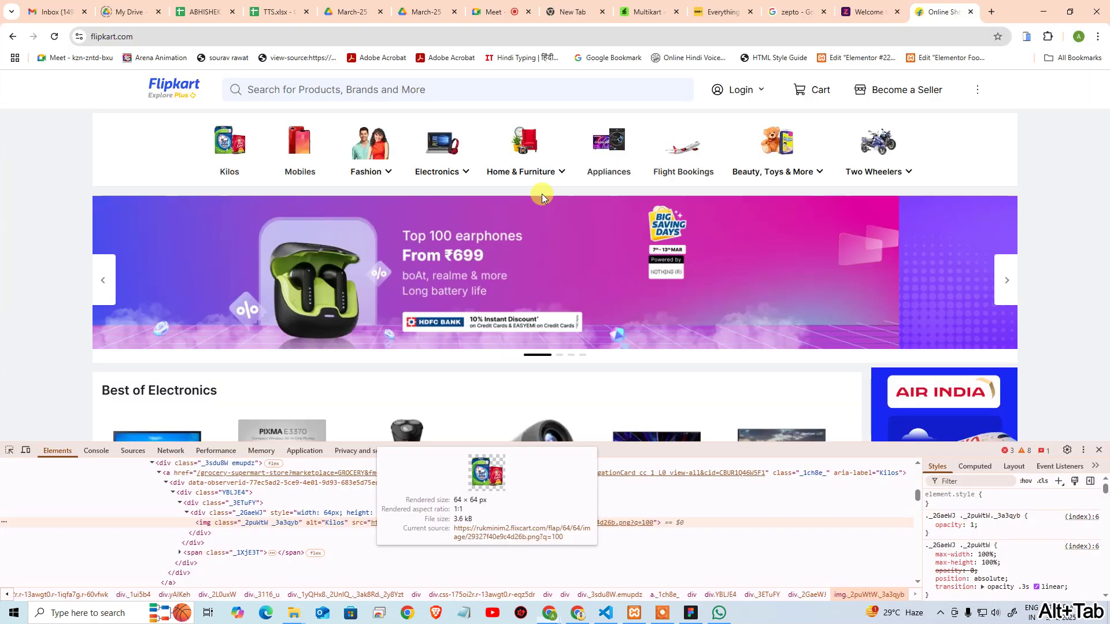
pyautogui.moveTo(450, 183)
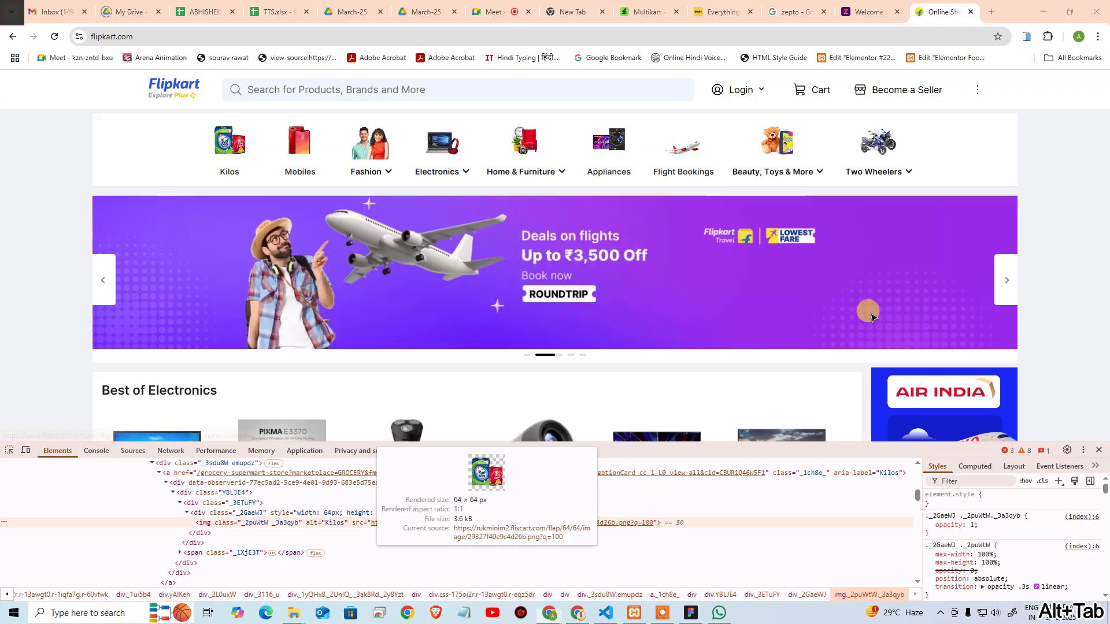
pyautogui.hotkey('alt', 'Tab')
pyautogui.click(691, 408)
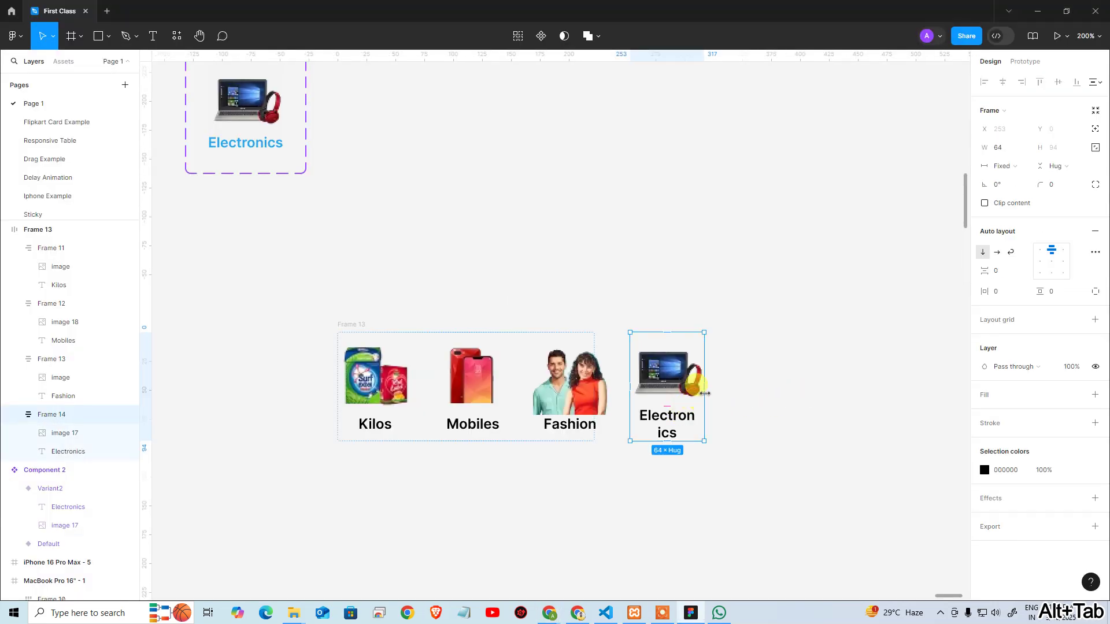
pyautogui.moveTo(709, 385); pyautogui.dragTo(713, 385)
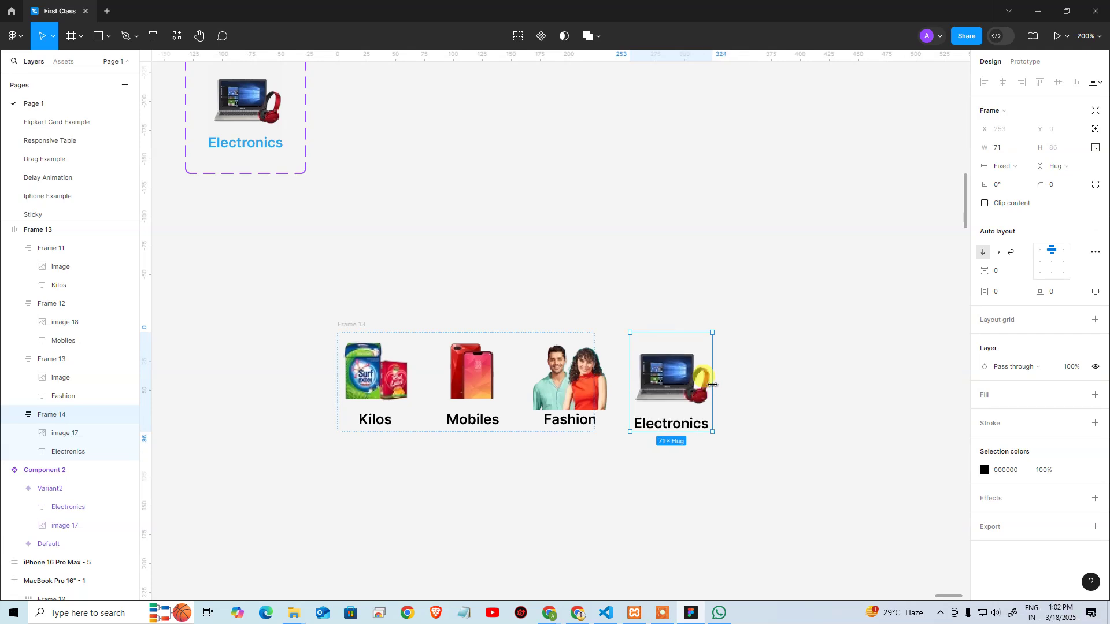
pyautogui.click(521, 272)
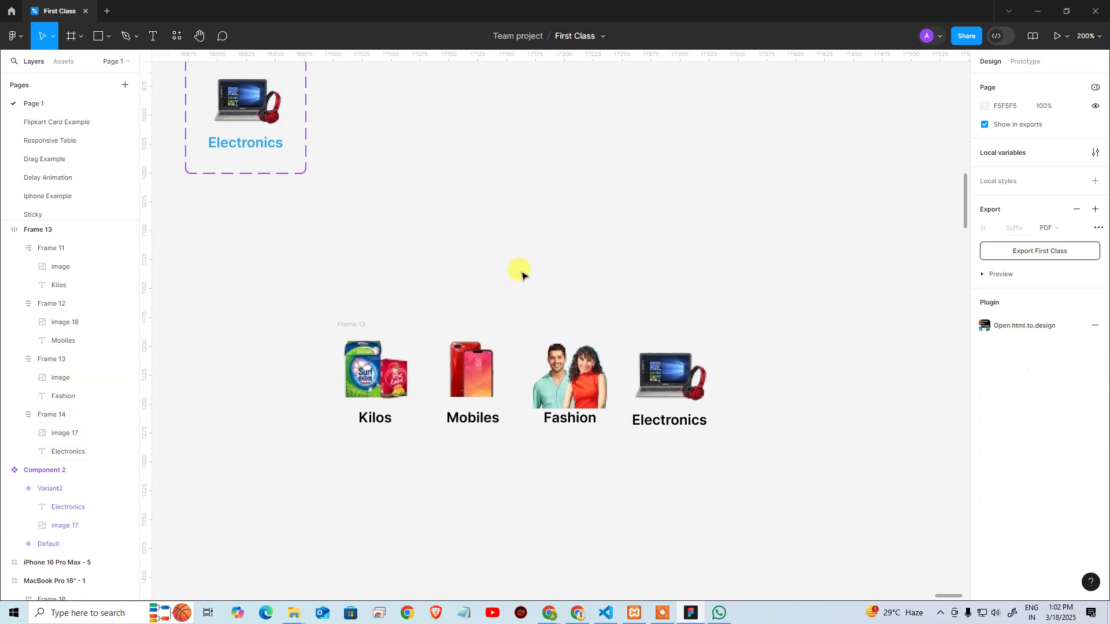
# Set the horizontal sizing of the whole category row frame to Hug contents
pyautogui.click(351, 322)
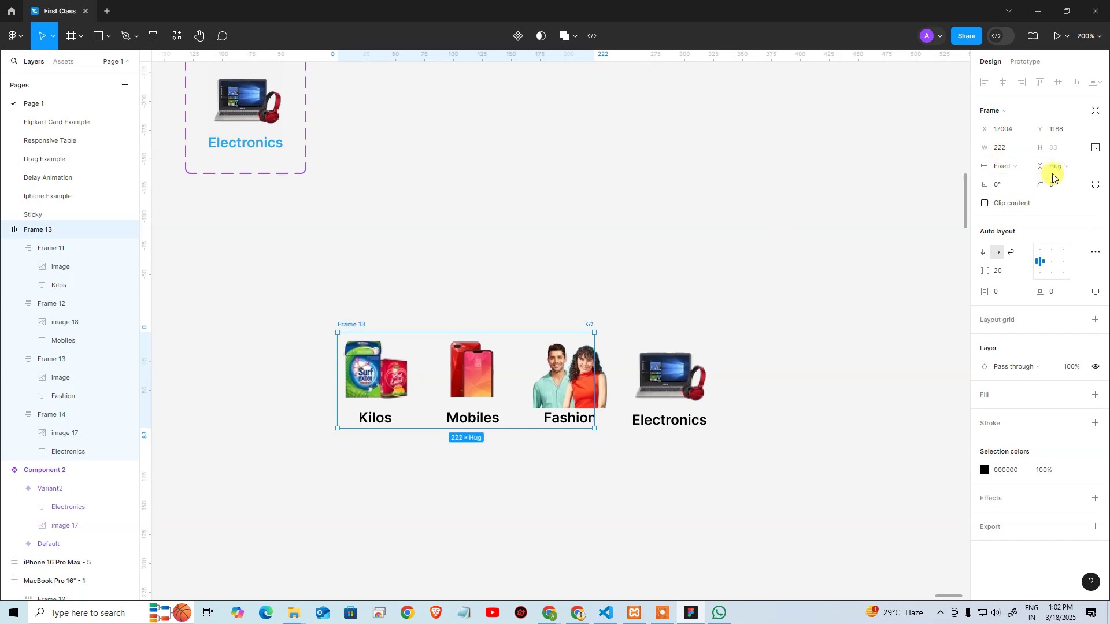
pyautogui.click(1024, 167)
pyautogui.click(1027, 180)
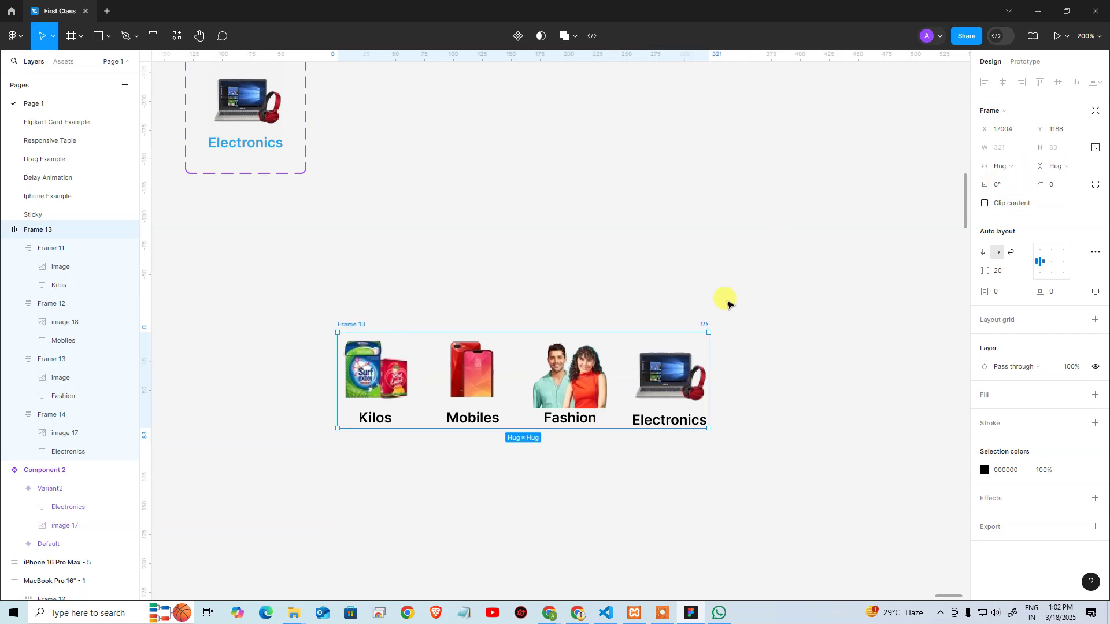
pyautogui.click(727, 300)
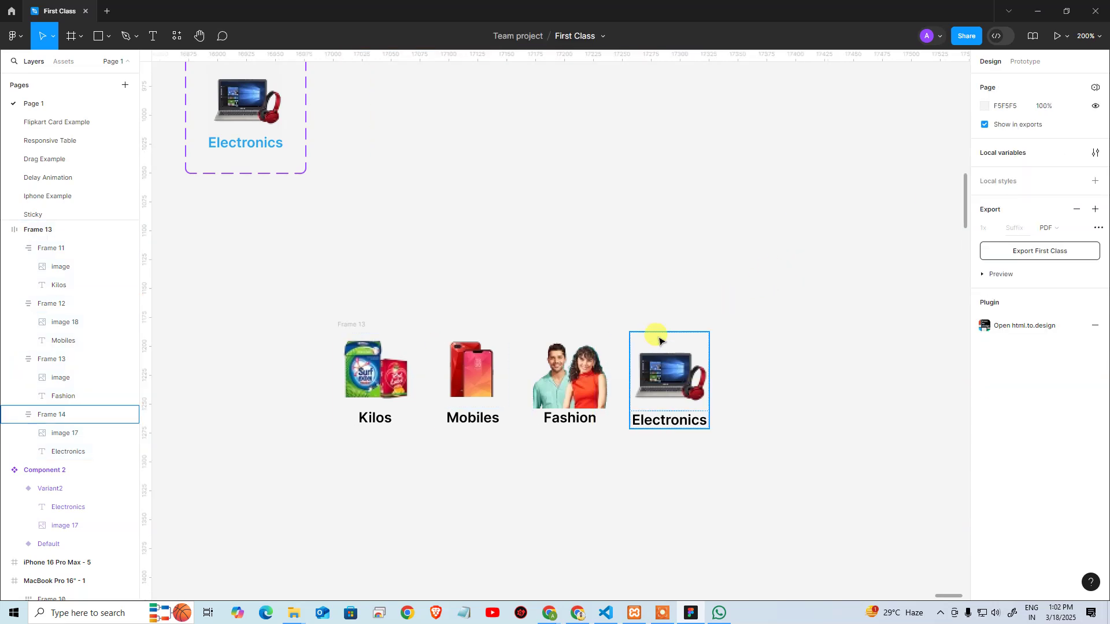
pyautogui.click(535, 238)
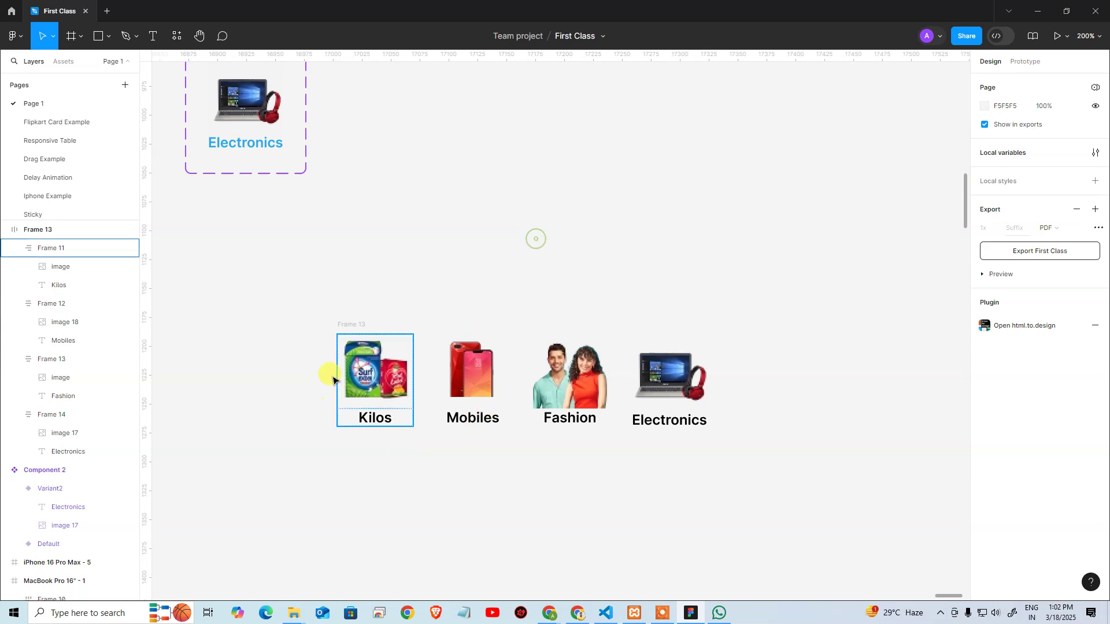
pyautogui.moveTo(303, 286); pyautogui.dragTo(802, 506)
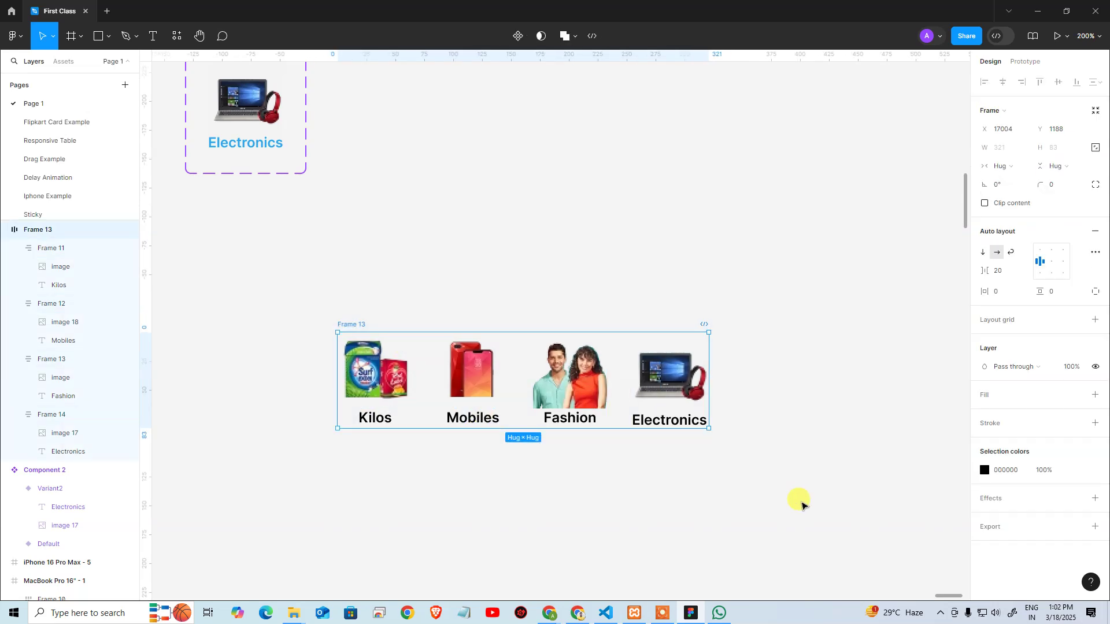
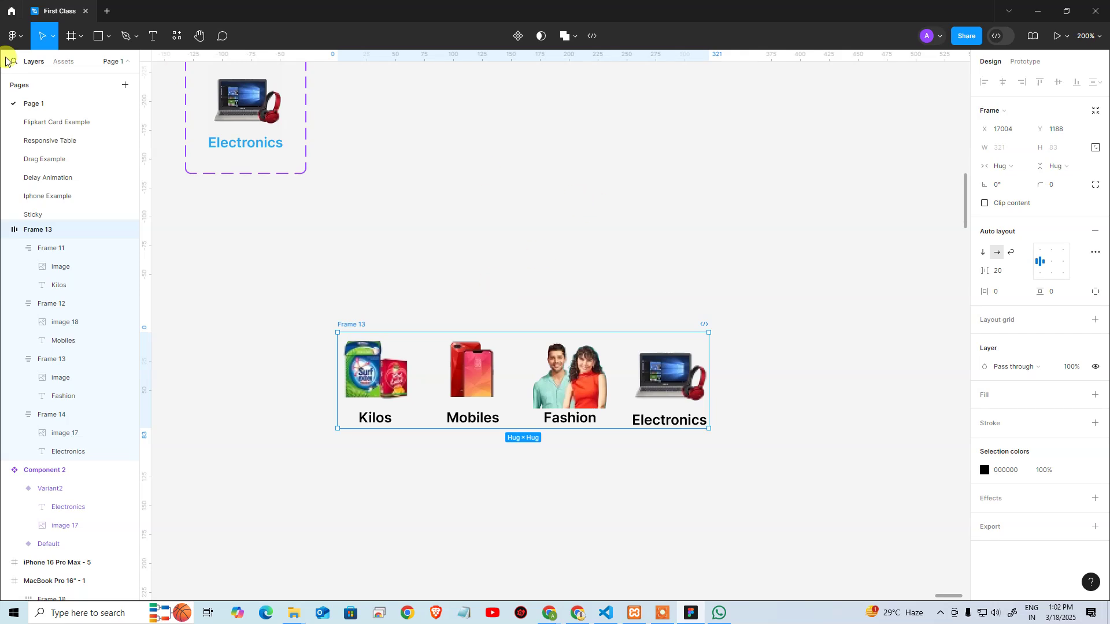
# Collapse the four category item frames inside the row's layer tree and clear the selection
pyautogui.click(13, 414)
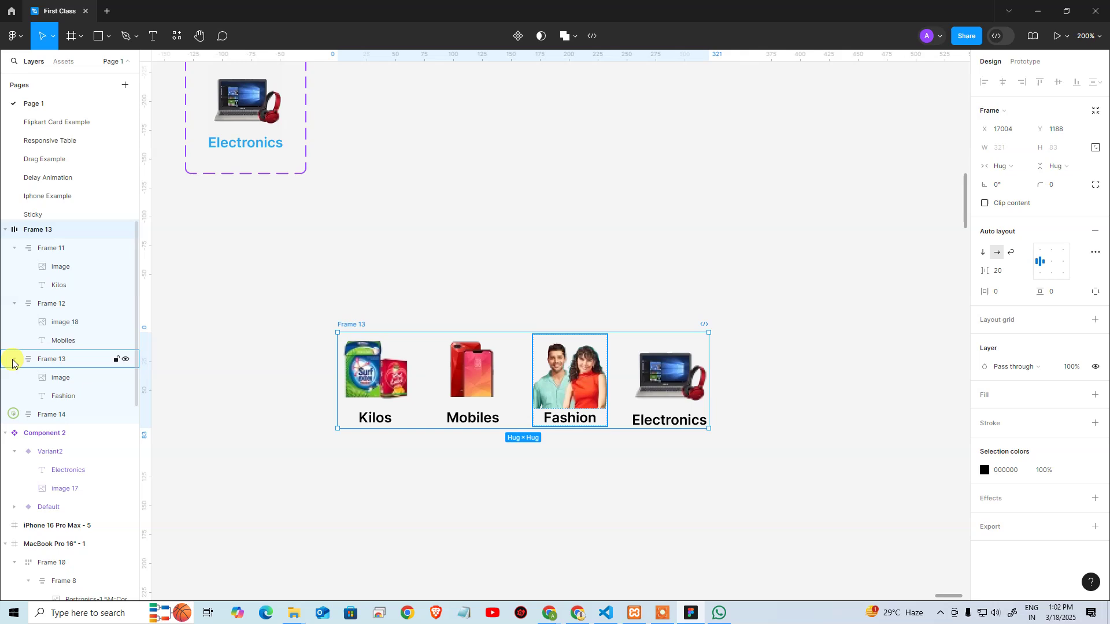
pyautogui.click(14, 359)
pyautogui.click(14, 304)
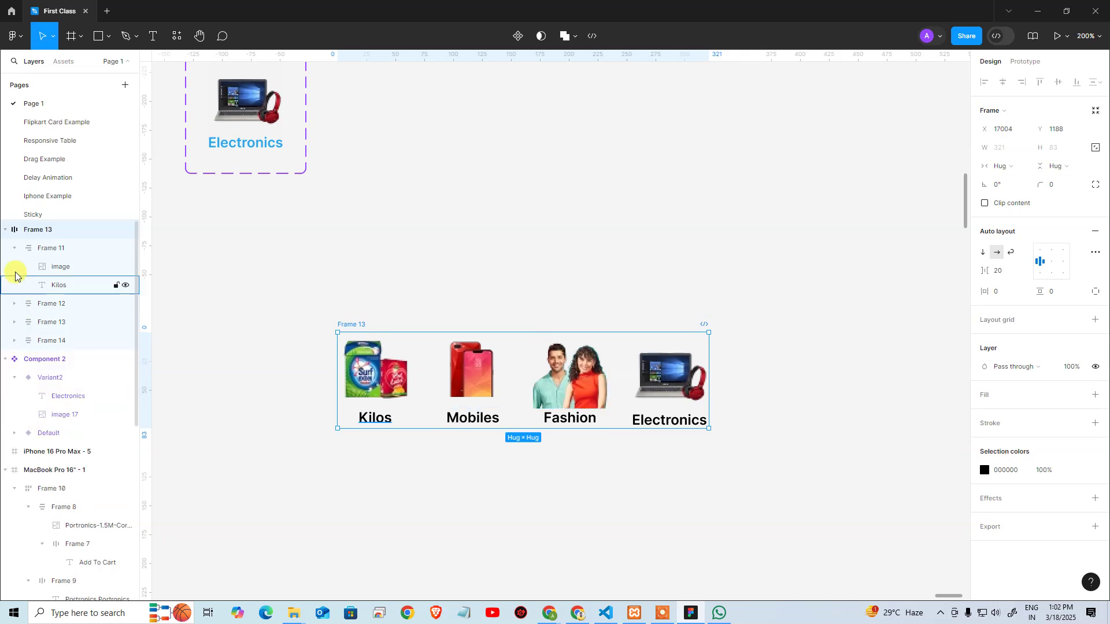
pyautogui.click(15, 248)
pyautogui.click(386, 261)
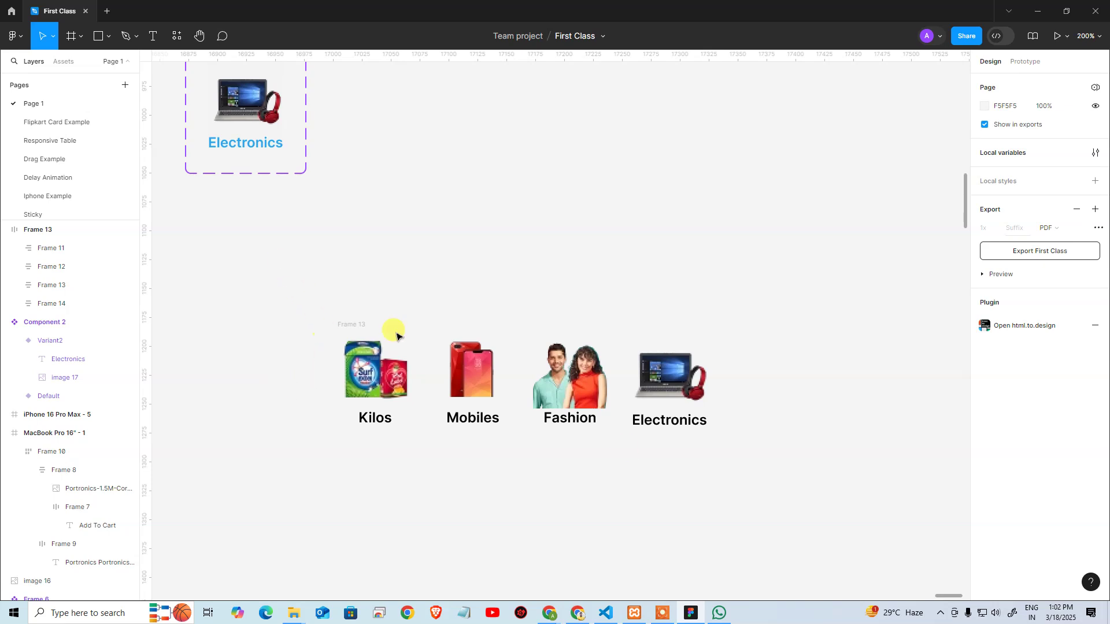
# Turn the whole category row into a component and add a second variant to it
pyautogui.moveTo(278, 261); pyautogui.dragTo(861, 540)
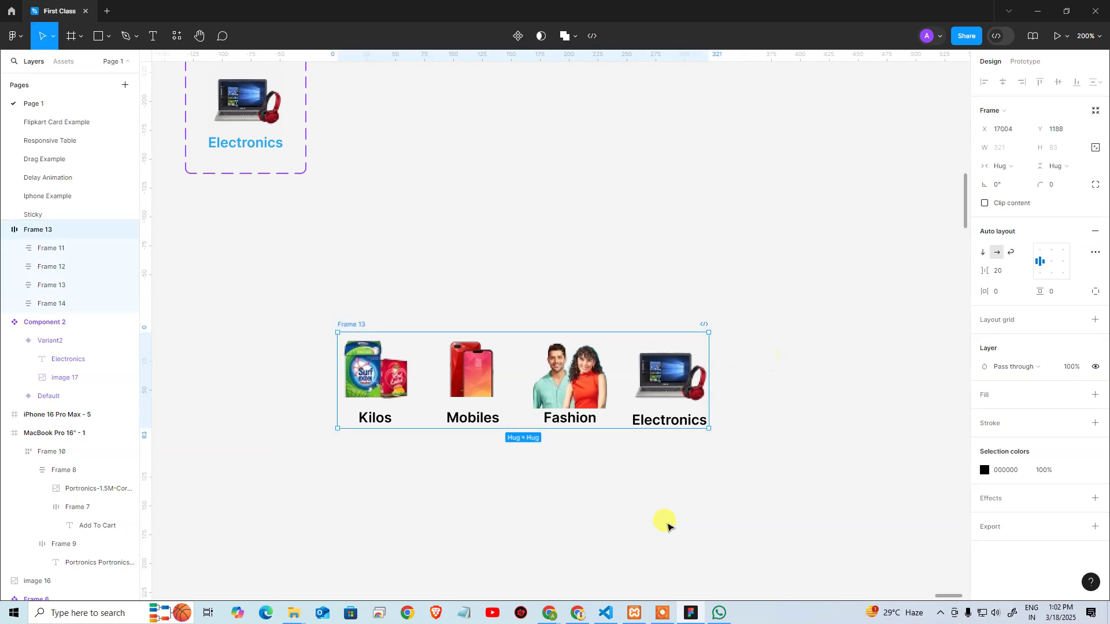
pyautogui.click(517, 36)
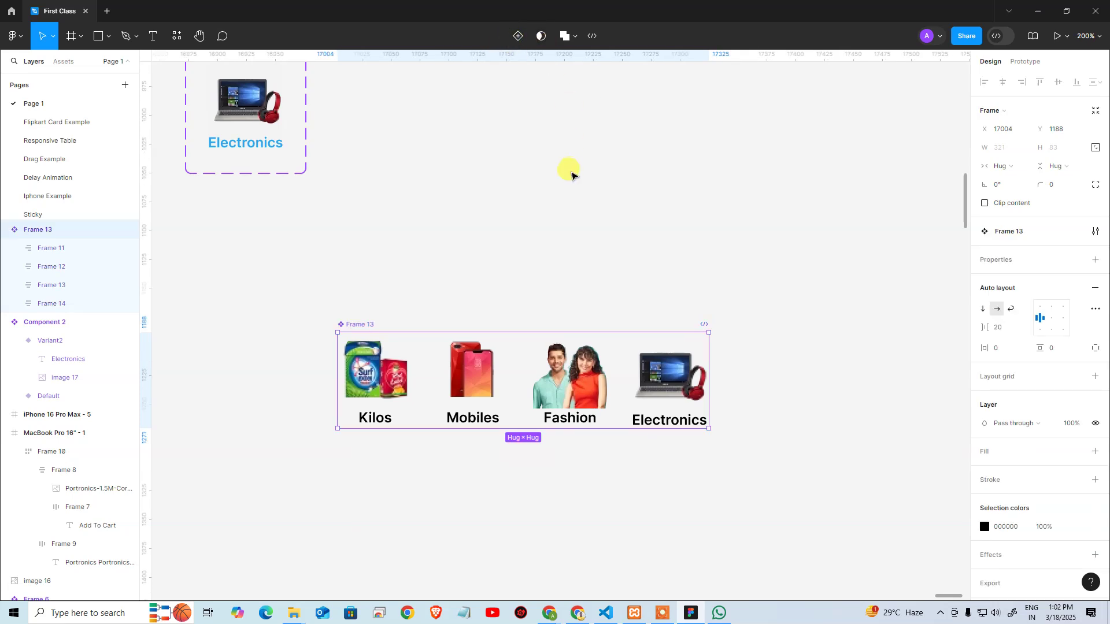
pyautogui.click(521, 37)
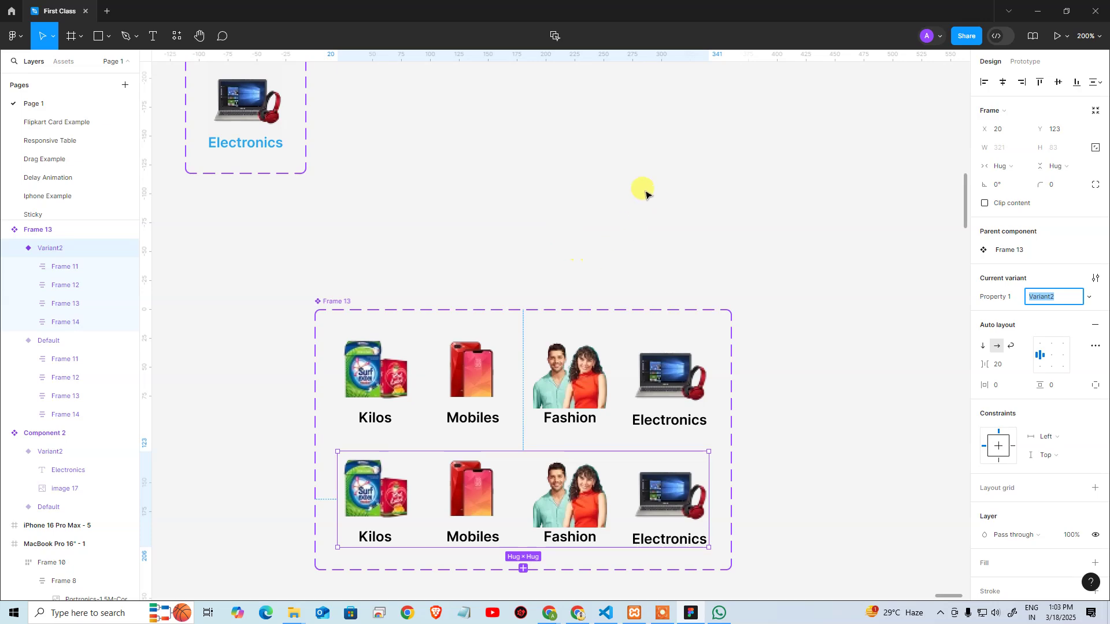
pyautogui.click(577, 257)
pyautogui.scroll(-5, 589, 208)
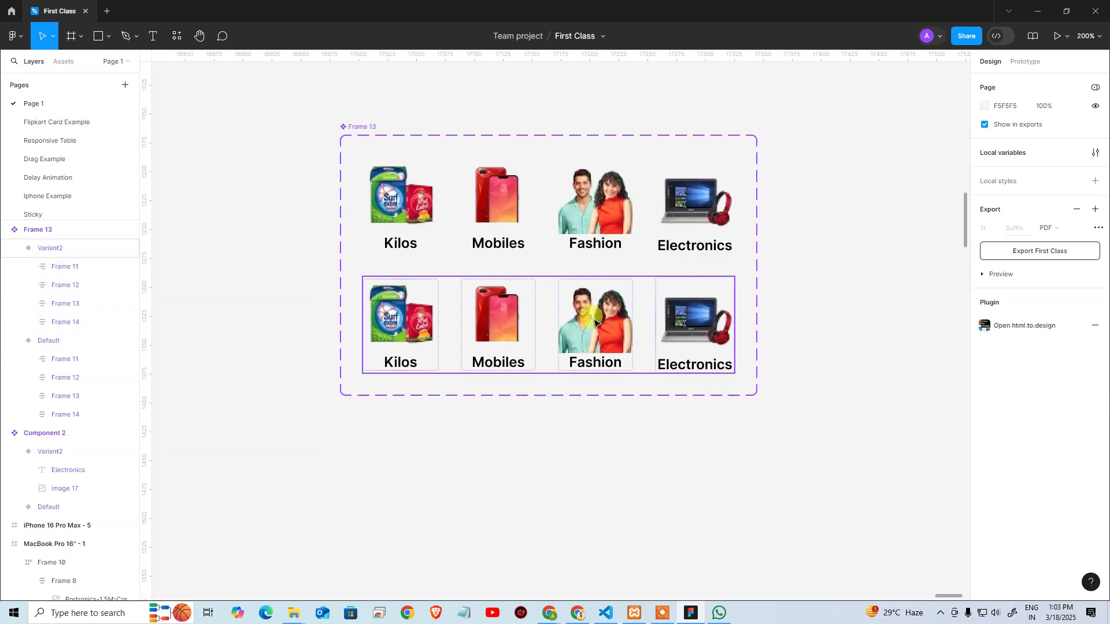
# Add three more variants, Variant3 to Variant5, to the category row's component set
pyautogui.click(595, 322)
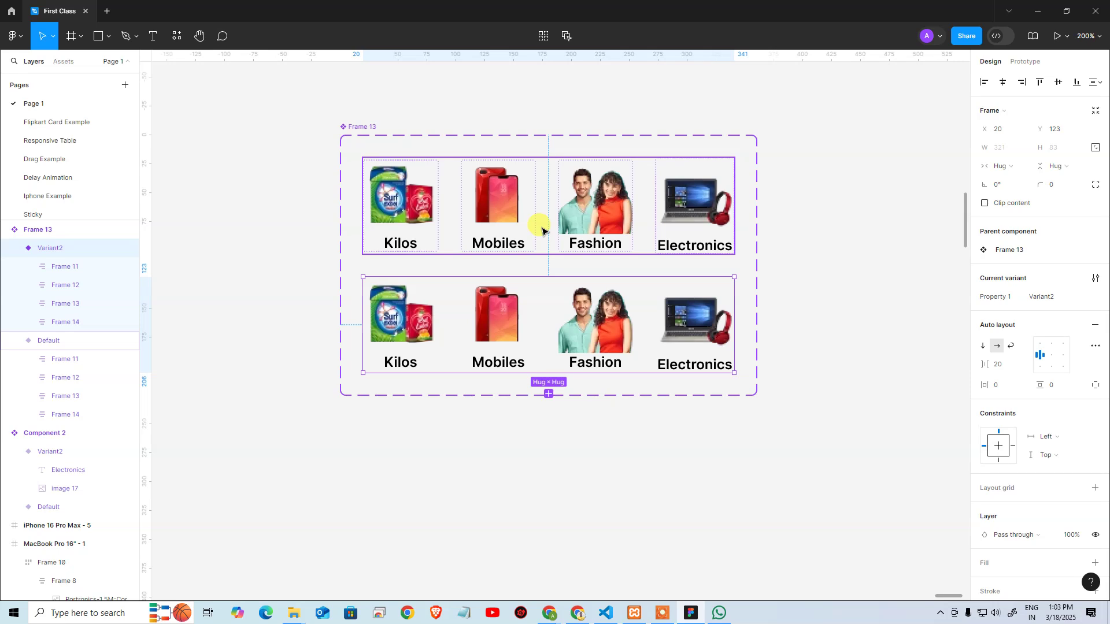
pyautogui.click(461, 111)
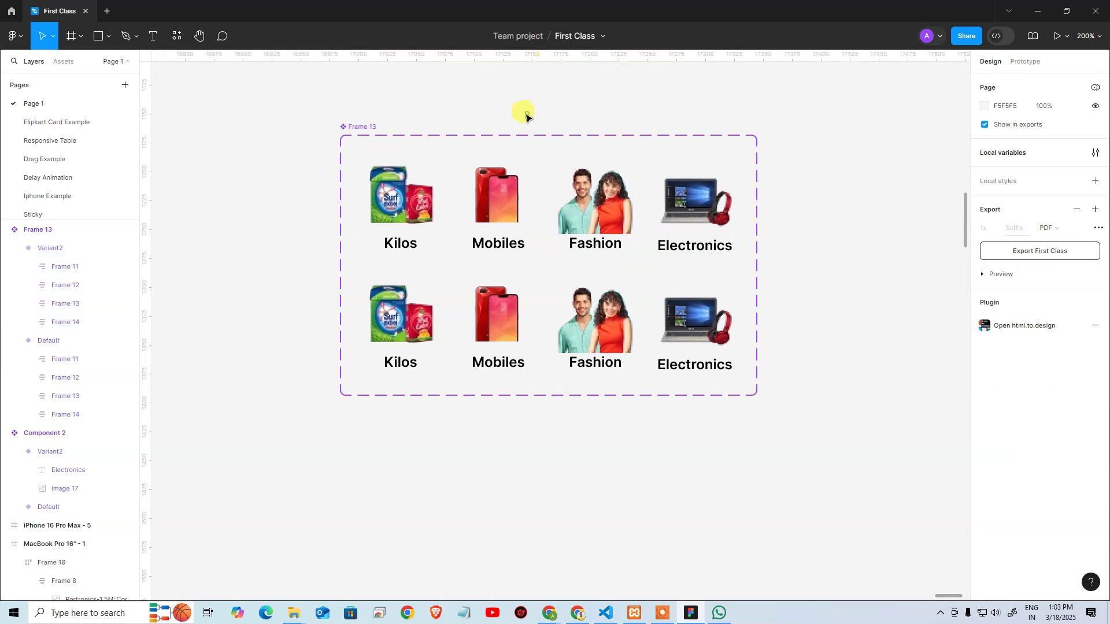
pyautogui.click(362, 127)
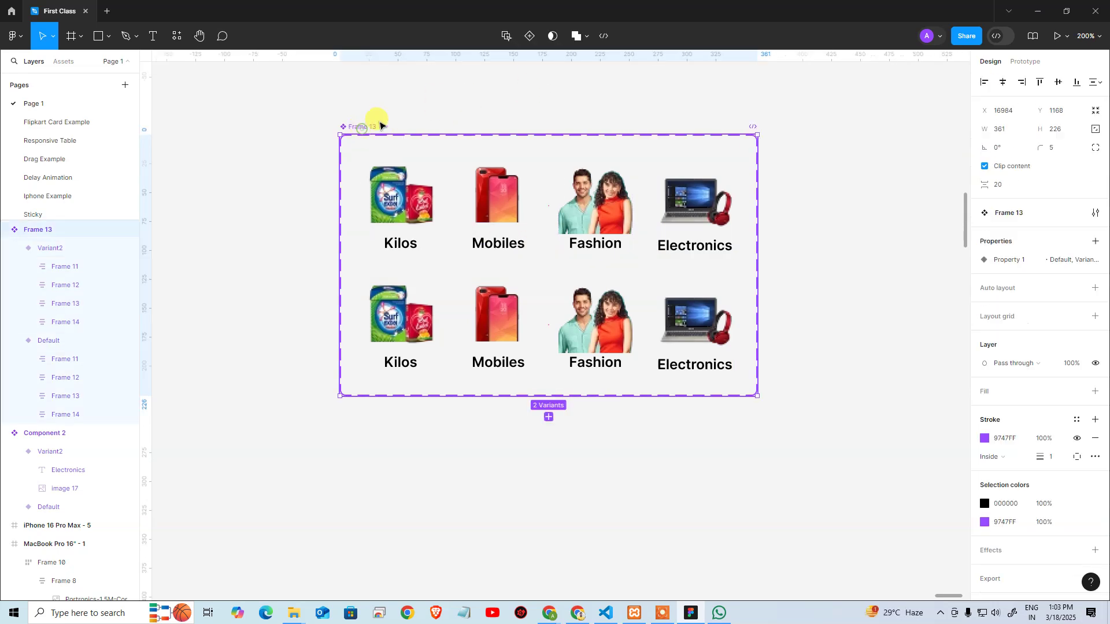
pyautogui.click(528, 30)
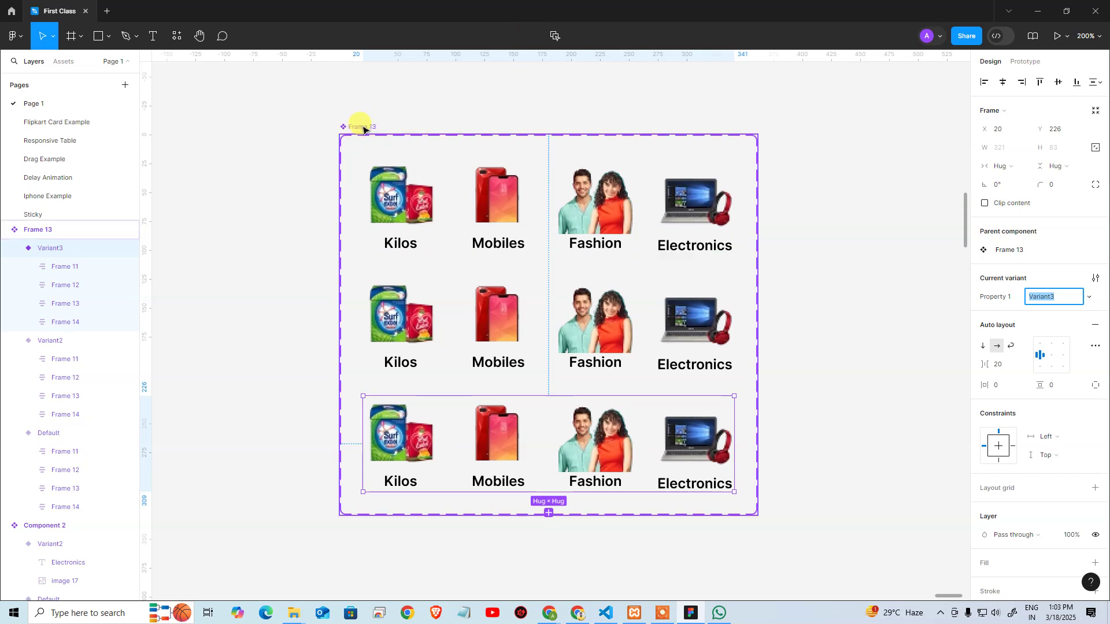
pyautogui.click(363, 128)
pyautogui.click(526, 34)
pyautogui.scroll(-1, 424, 94)
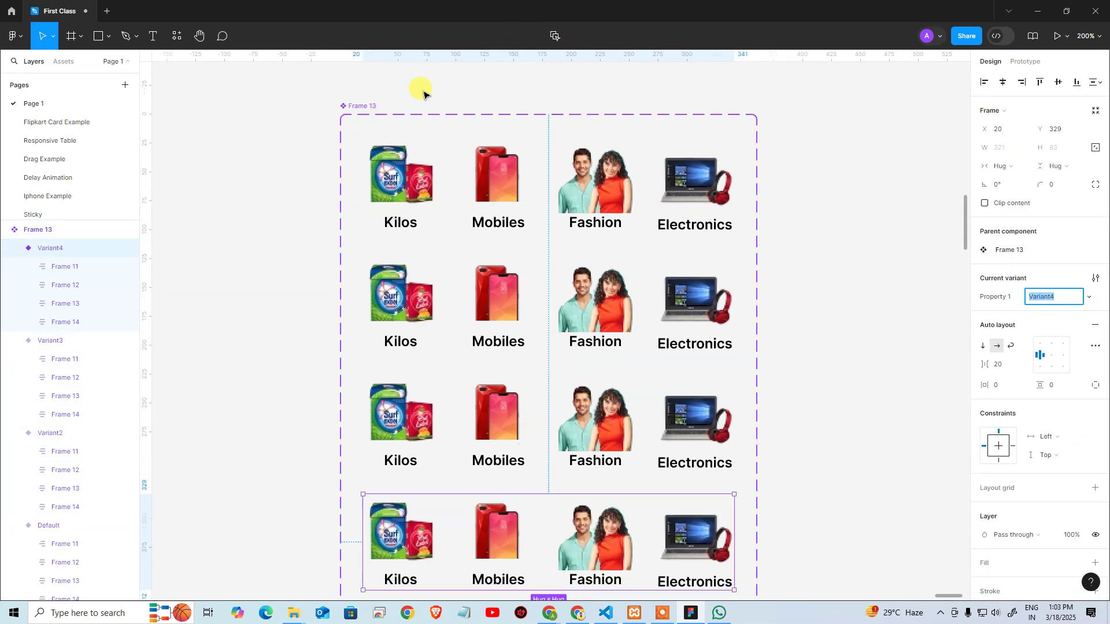
pyautogui.click(362, 106)
pyautogui.click(528, 35)
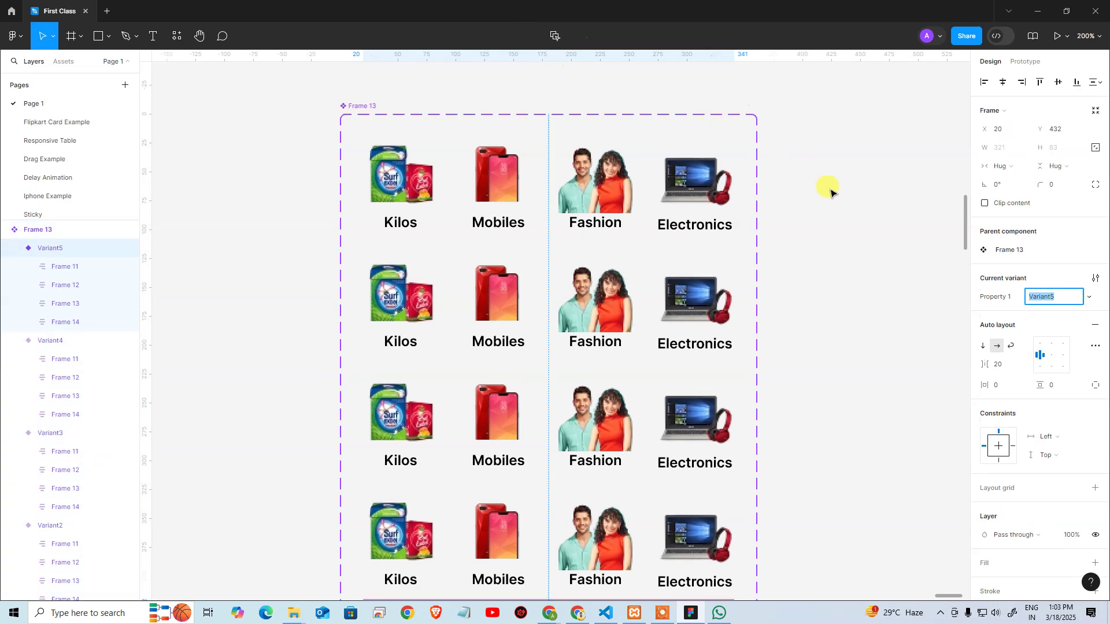
pyautogui.scroll(-4, 860, 222)
pyautogui.click(855, 223)
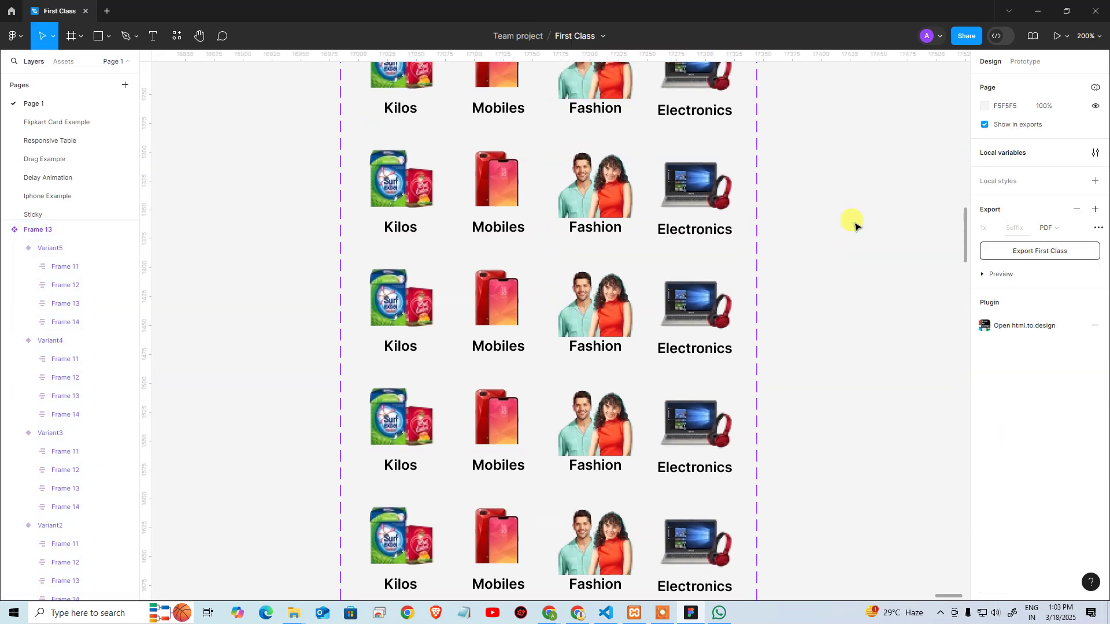
# Change the text fill of the Kilos label in Variant2 of Frame 13 to the page's blue, 2AA8EF
pyautogui.hotkey('ctrl', '-')
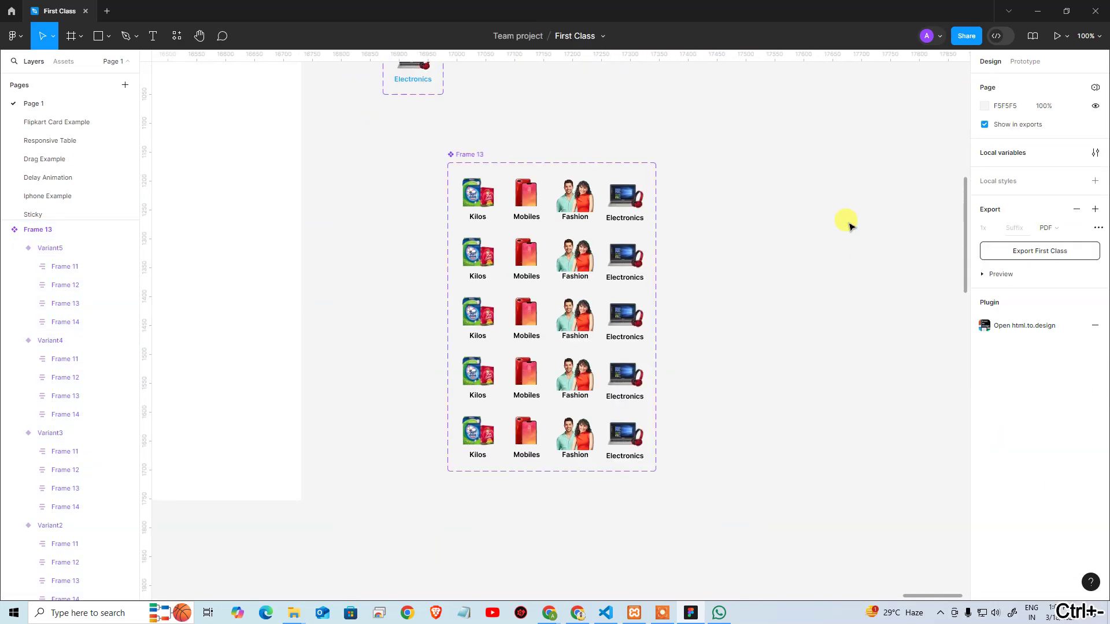
pyautogui.hscroll(2, 607, 255)
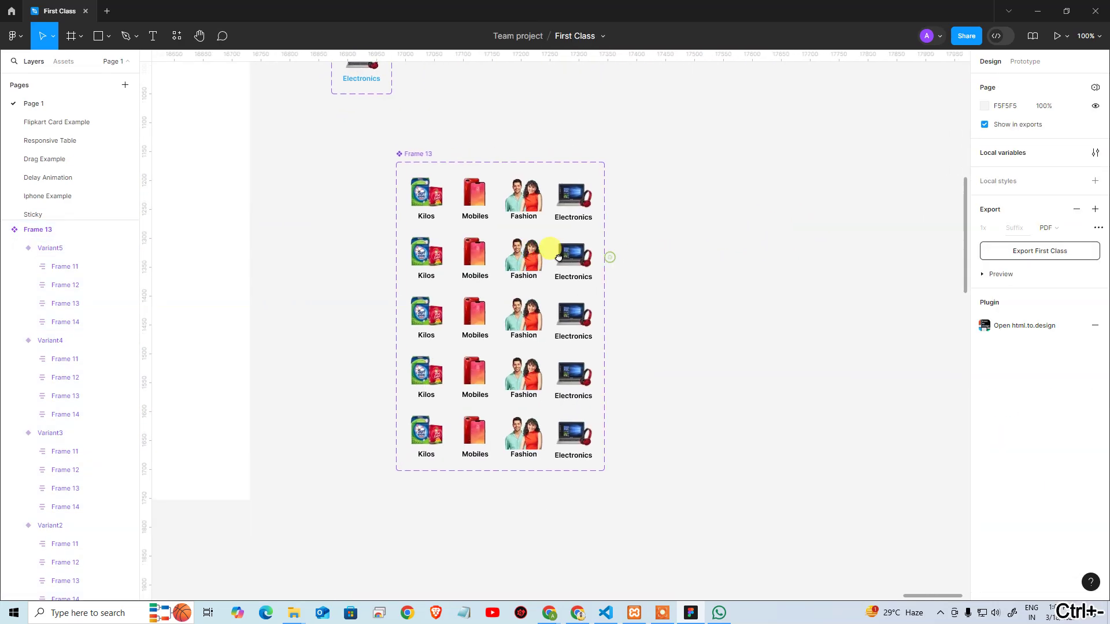
pyautogui.doubleClick(436, 271)
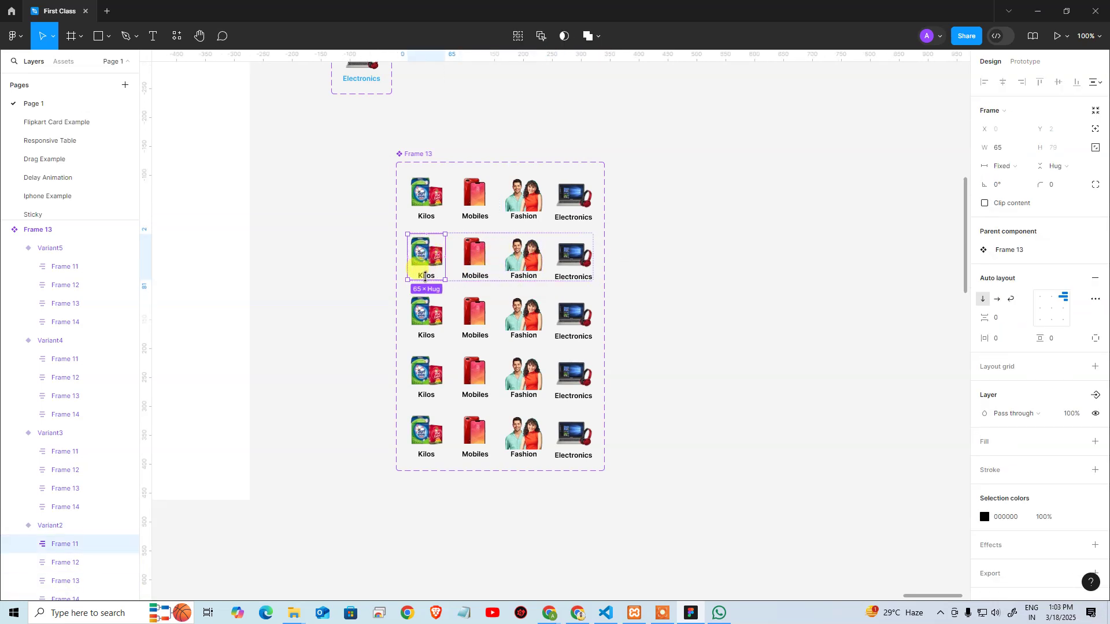
pyautogui.doubleClick(428, 277)
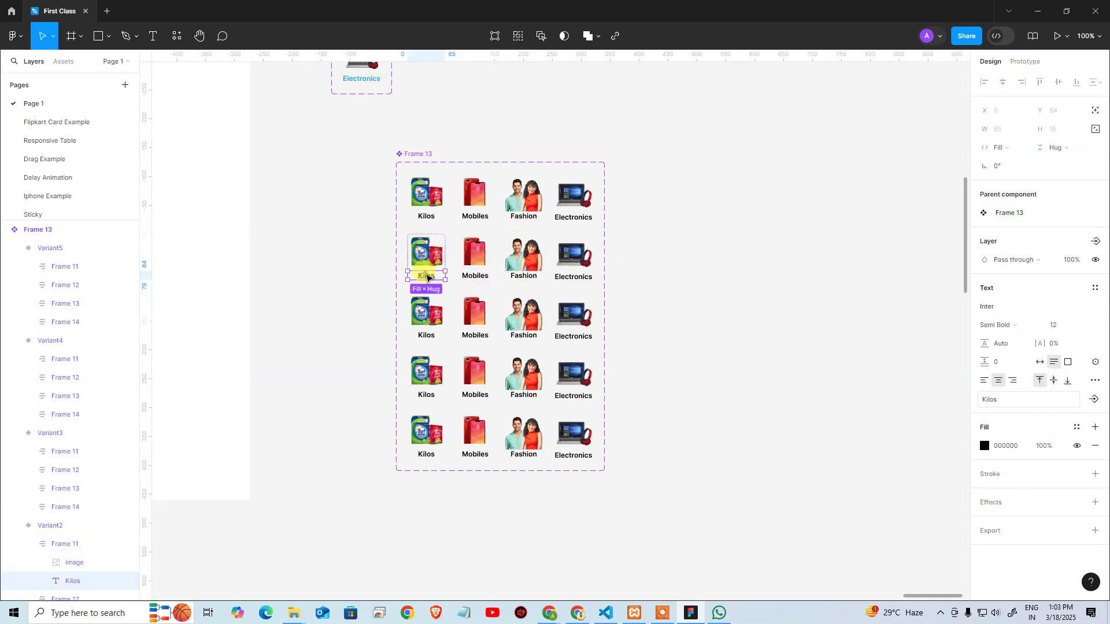
pyautogui.doubleClick(428, 278)
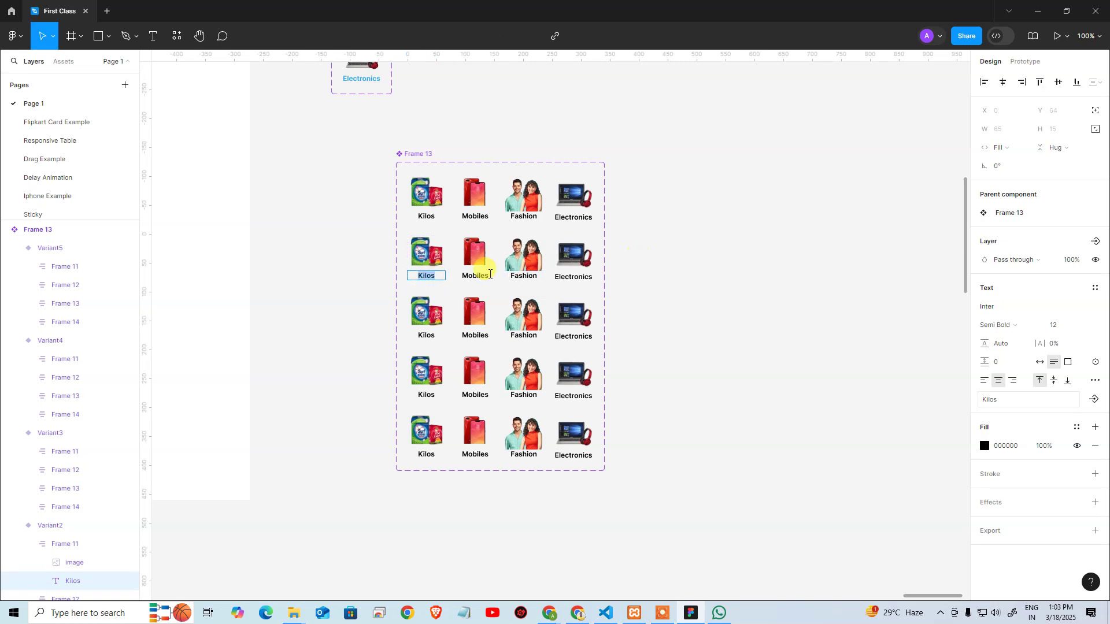
pyautogui.click(985, 446)
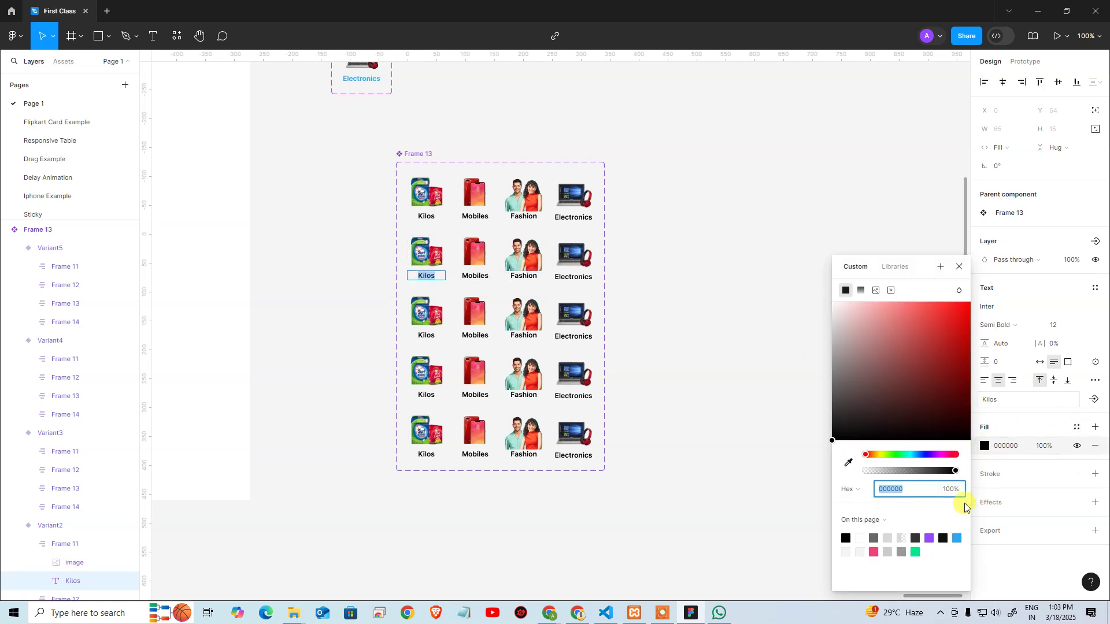
pyautogui.click(961, 539)
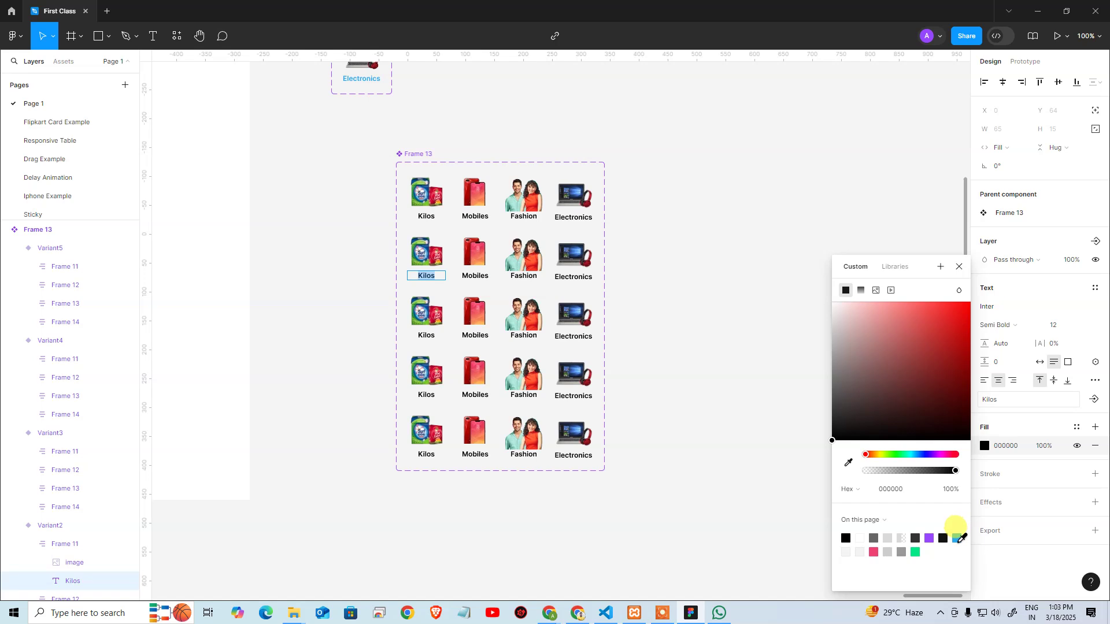
pyautogui.click(957, 538)
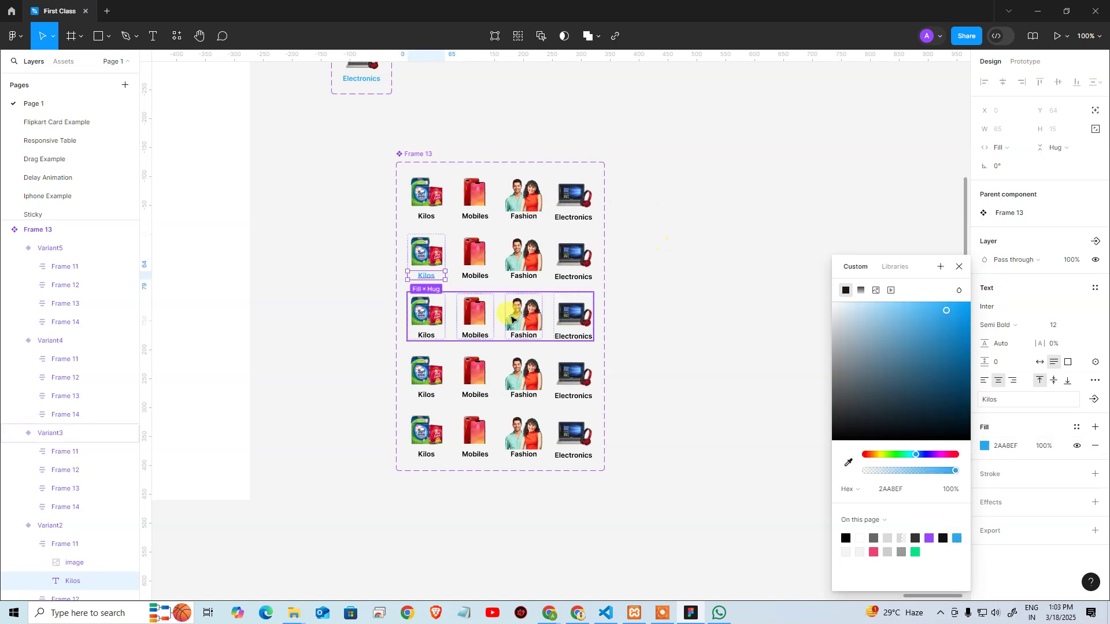
# Apply the same blue fill, 2AA8EF, to the Mobiles label in Variant3
pyautogui.click(485, 327)
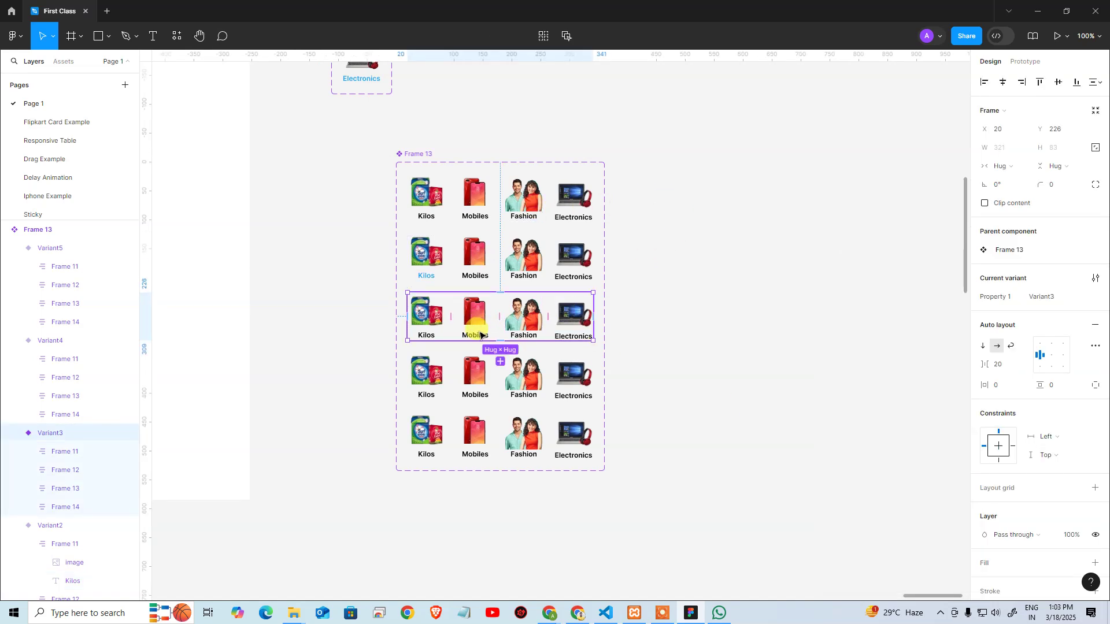
pyautogui.doubleClick(478, 339)
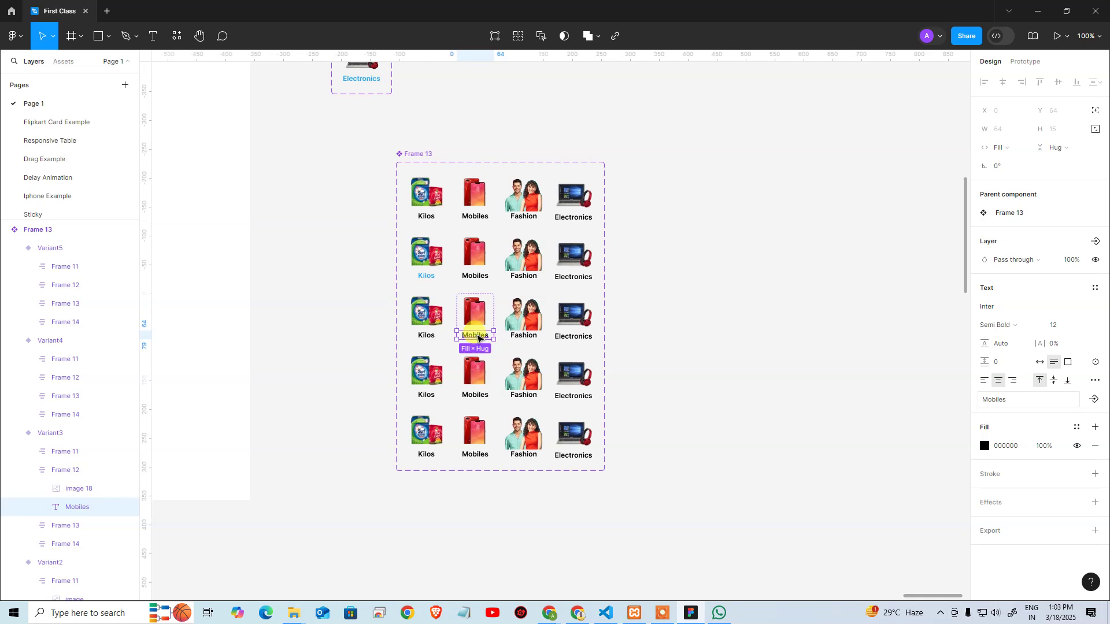
pyautogui.click(985, 446)
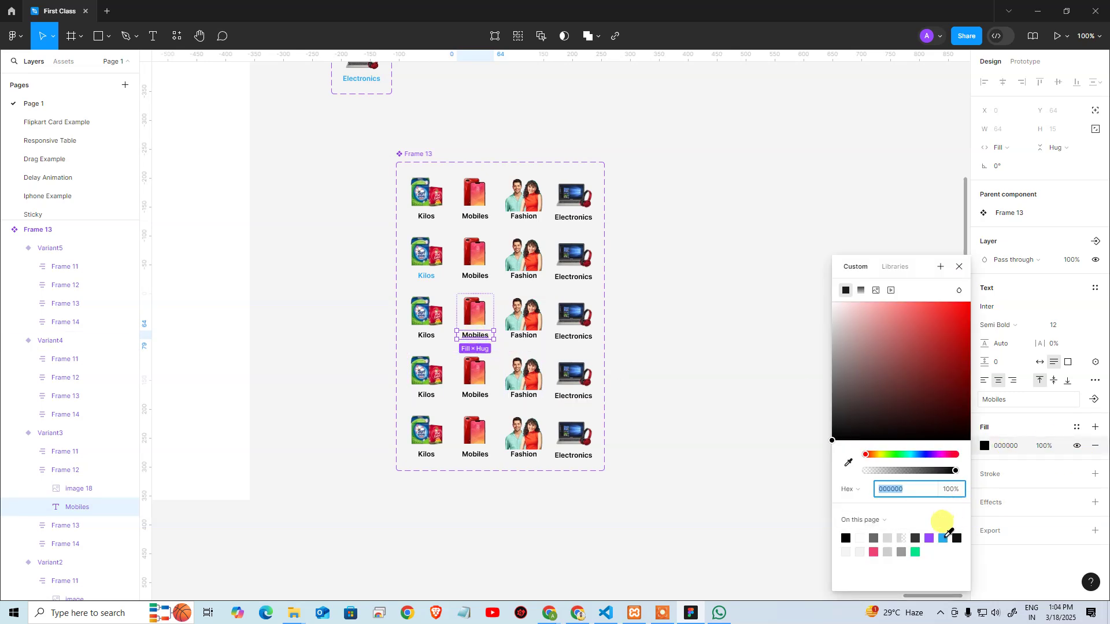
pyautogui.click(943, 538)
# Recolor the Fashion label in Variant4 and the Electronics label in Variant5 with the blue fill 2AA8EF
pyautogui.doubleClick(527, 391)
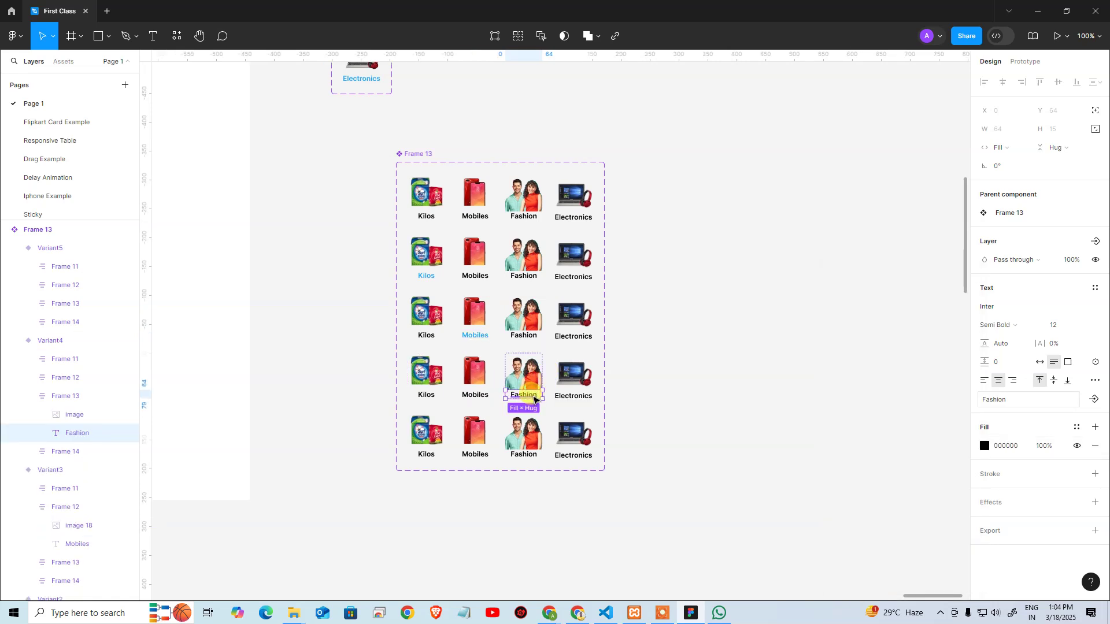
pyautogui.click(983, 447)
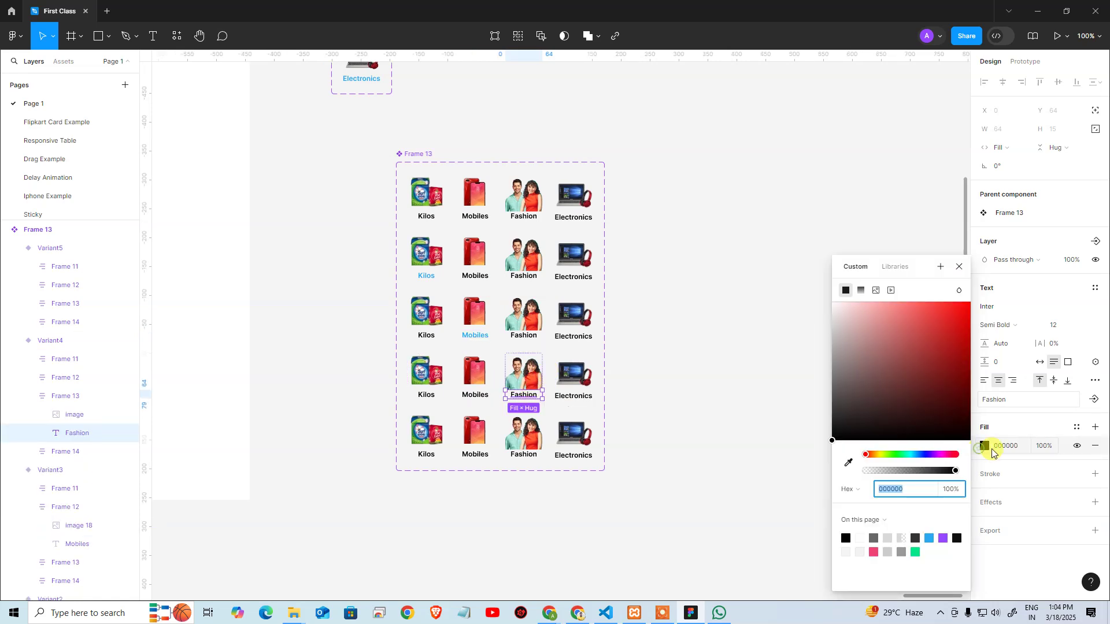
pyautogui.click(929, 538)
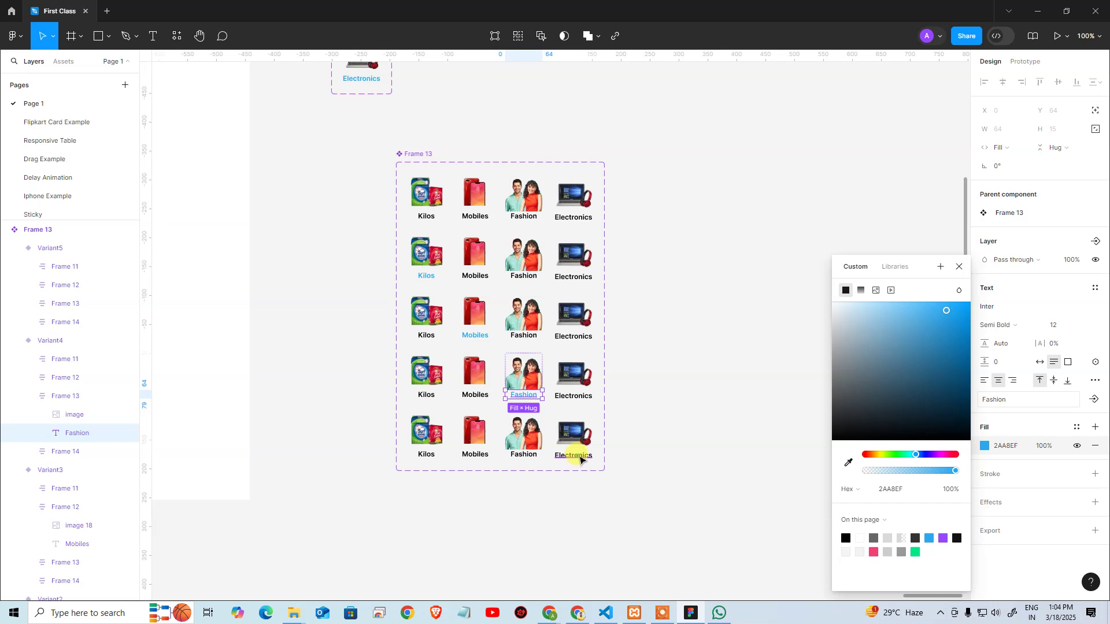
pyautogui.doubleClick(575, 456)
pyautogui.click(984, 446)
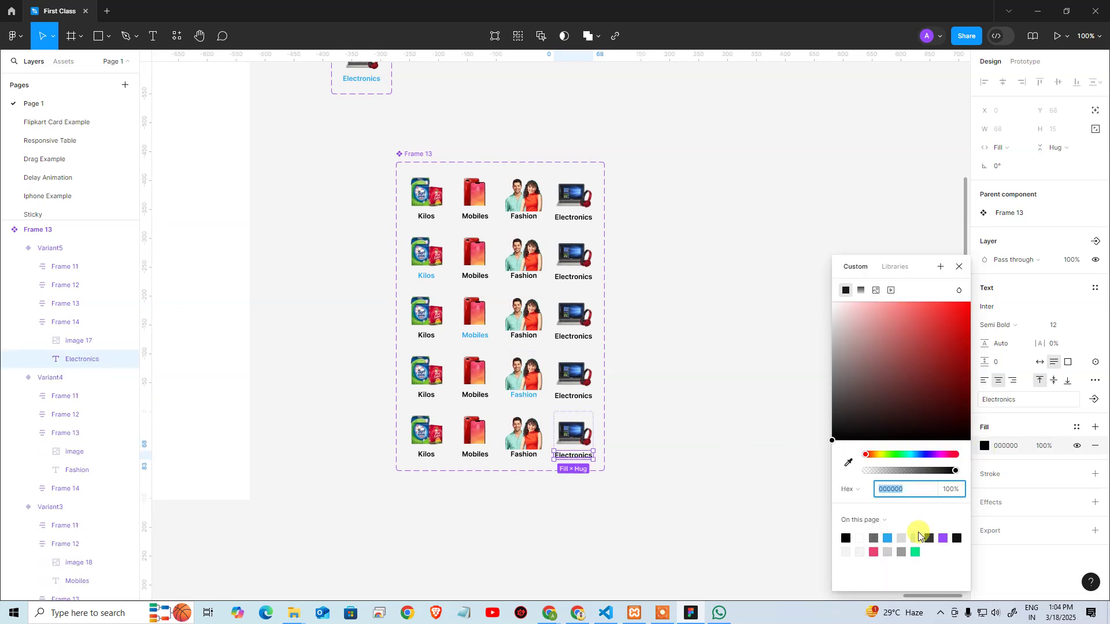
pyautogui.click(887, 538)
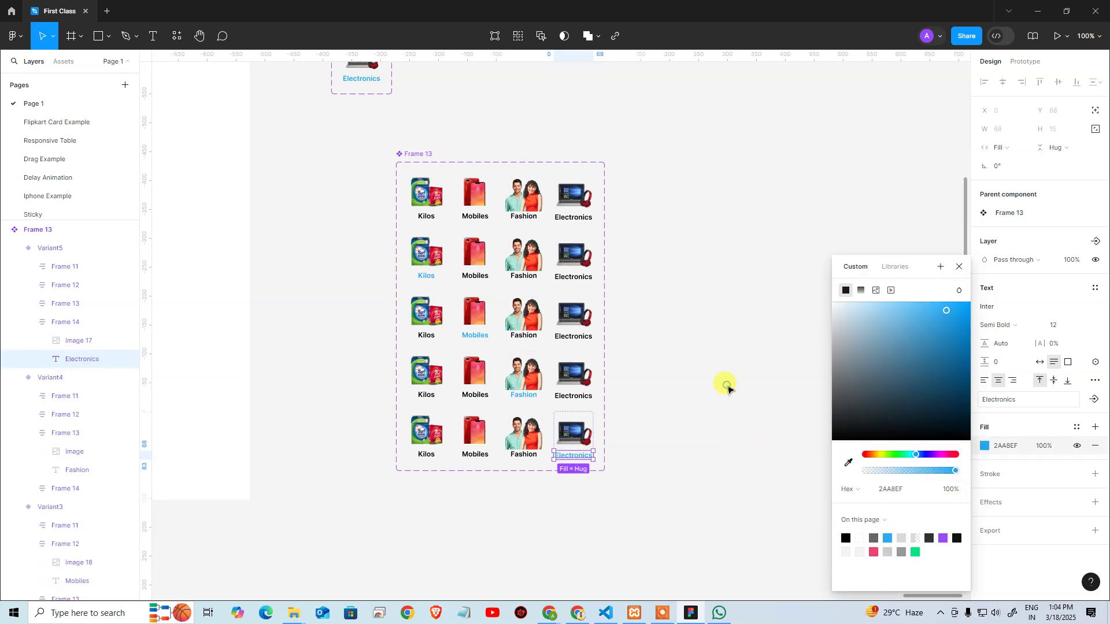
pyautogui.click(743, 362)
# Add an on-click prototype interaction that changes the Kilos item of the Default variant to Variant2
pyautogui.hotkey('ctrl', '+')
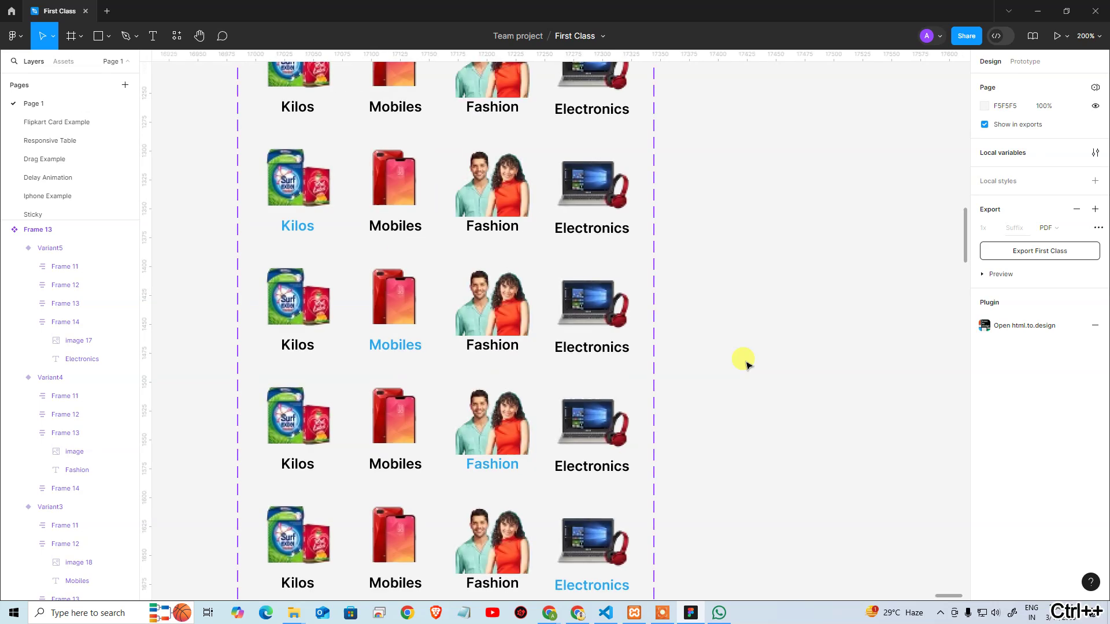
pyautogui.moveTo(704, 215); pyautogui.dragTo(778, 289)
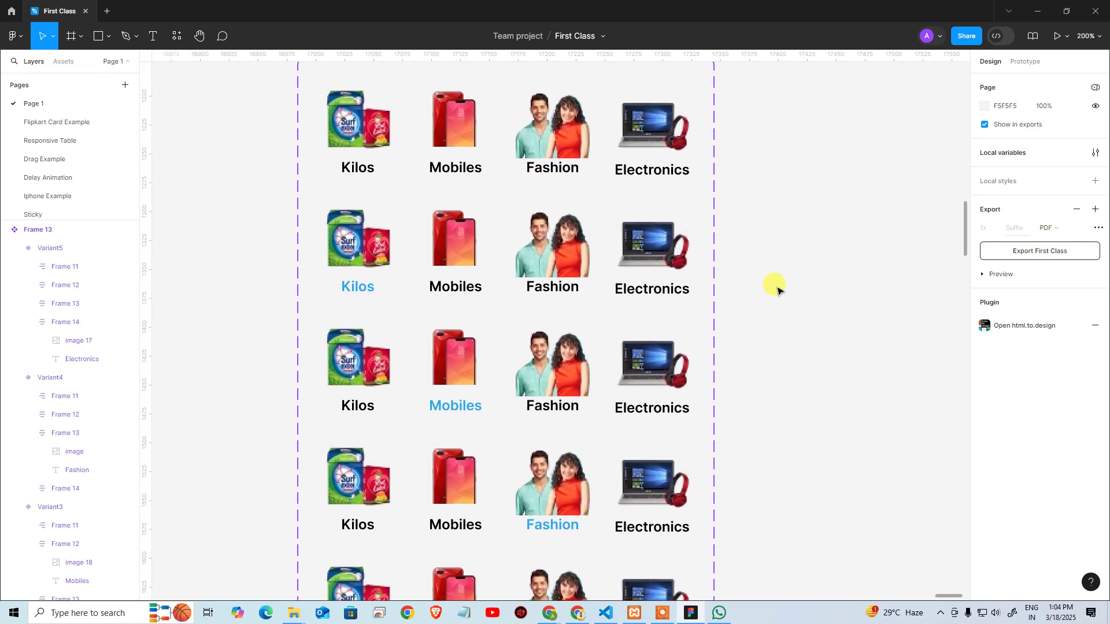
pyautogui.click(347, 107)
pyautogui.scroll(2, 341, 145)
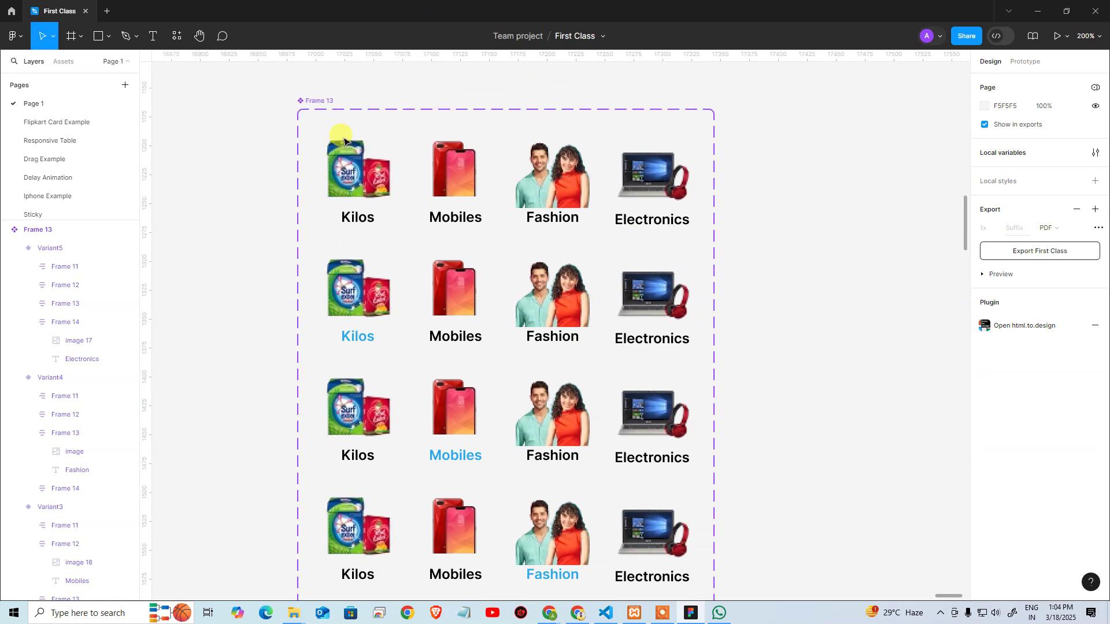
pyautogui.click(365, 177)
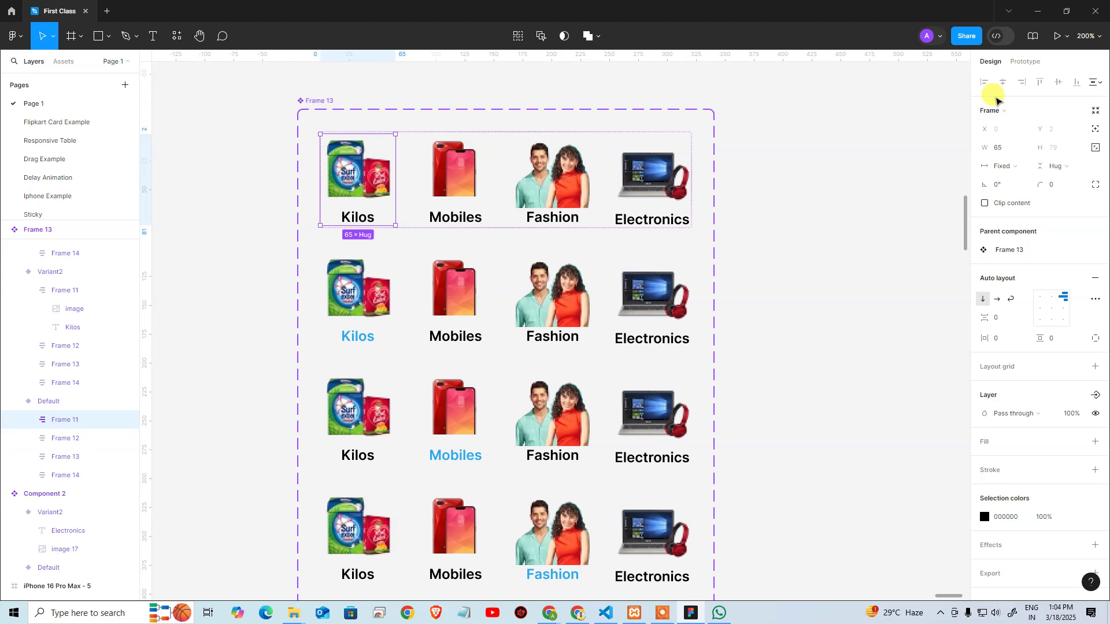
pyautogui.click(1024, 64)
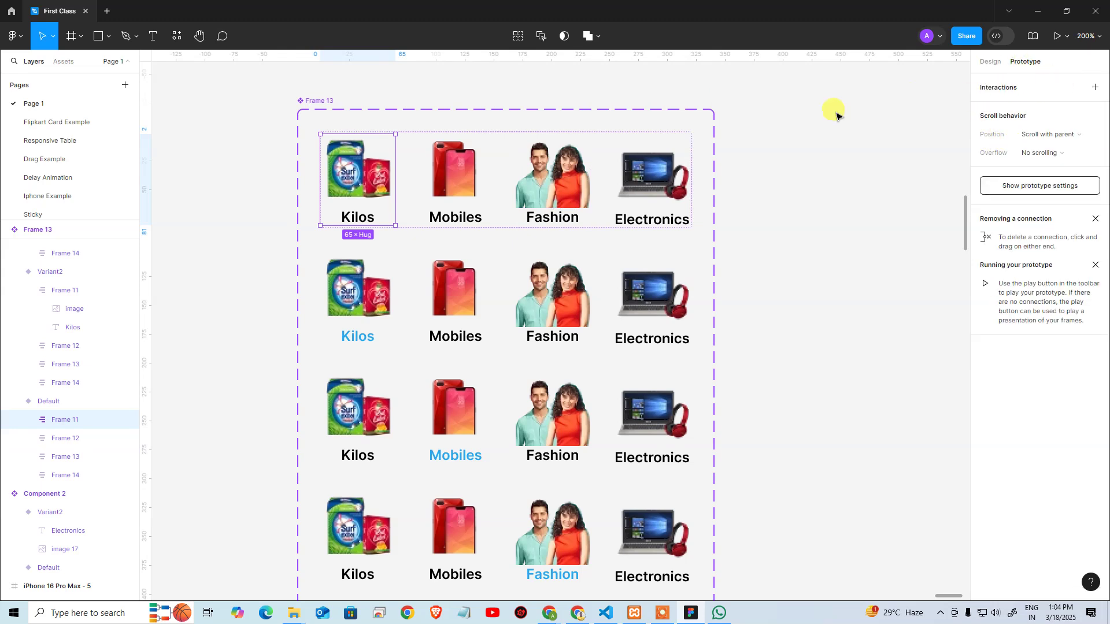
pyautogui.moveTo(363, 222); pyautogui.dragTo(348, 285)
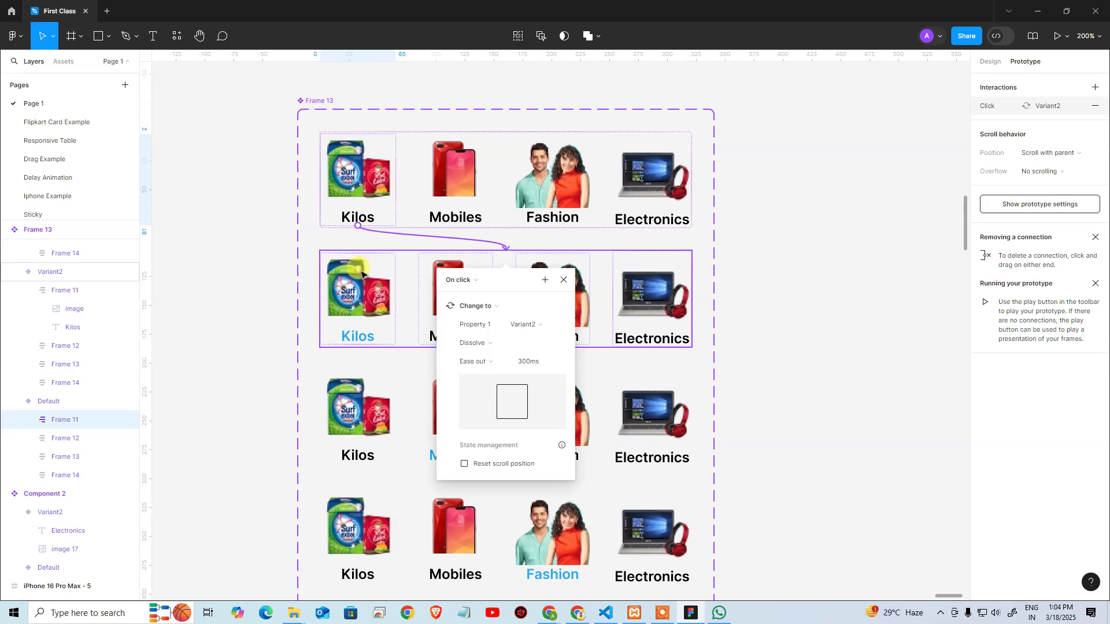
# Connect the Default variant's Mobiles item to Variant3 and its Fashion item to Variant4 with on-click prototype interactions
pyautogui.click(467, 187)
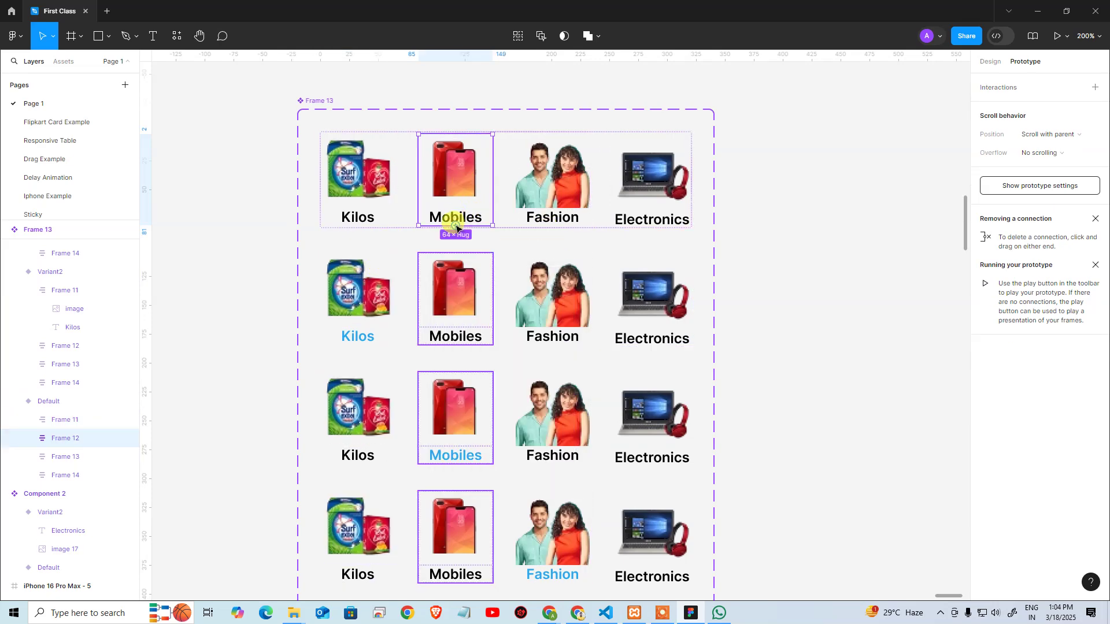
pyautogui.moveTo(456, 227); pyautogui.dragTo(499, 386)
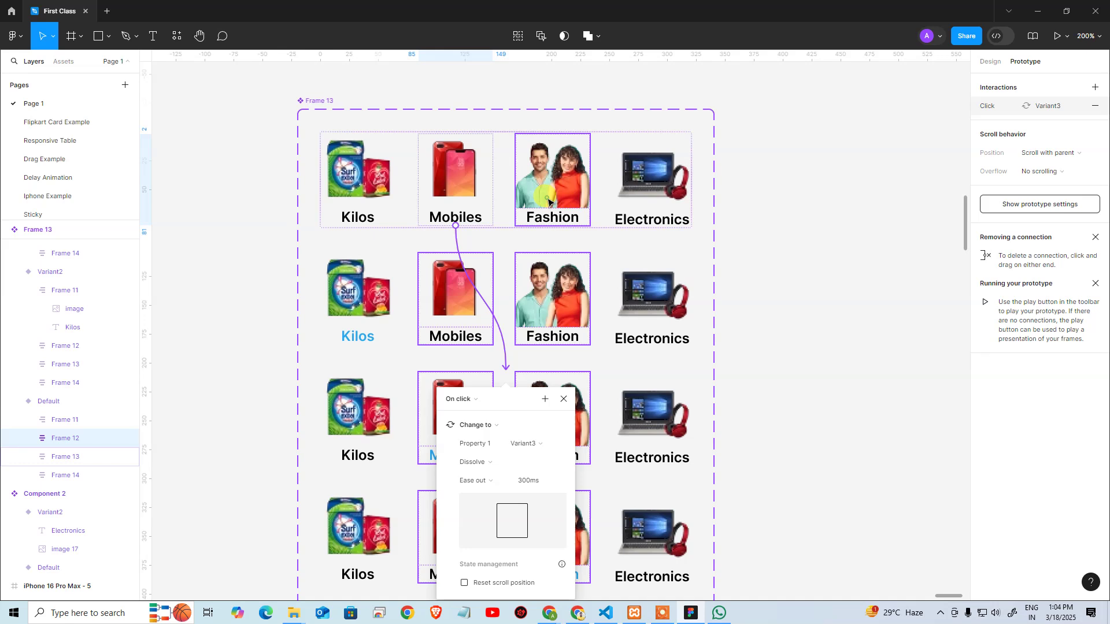
pyautogui.click(549, 202)
pyautogui.moveTo(553, 226); pyautogui.dragTo(552, 525)
# Connect the Default variant's Electronics item to Variant5 with an on-click prototype interaction
pyautogui.click(647, 202)
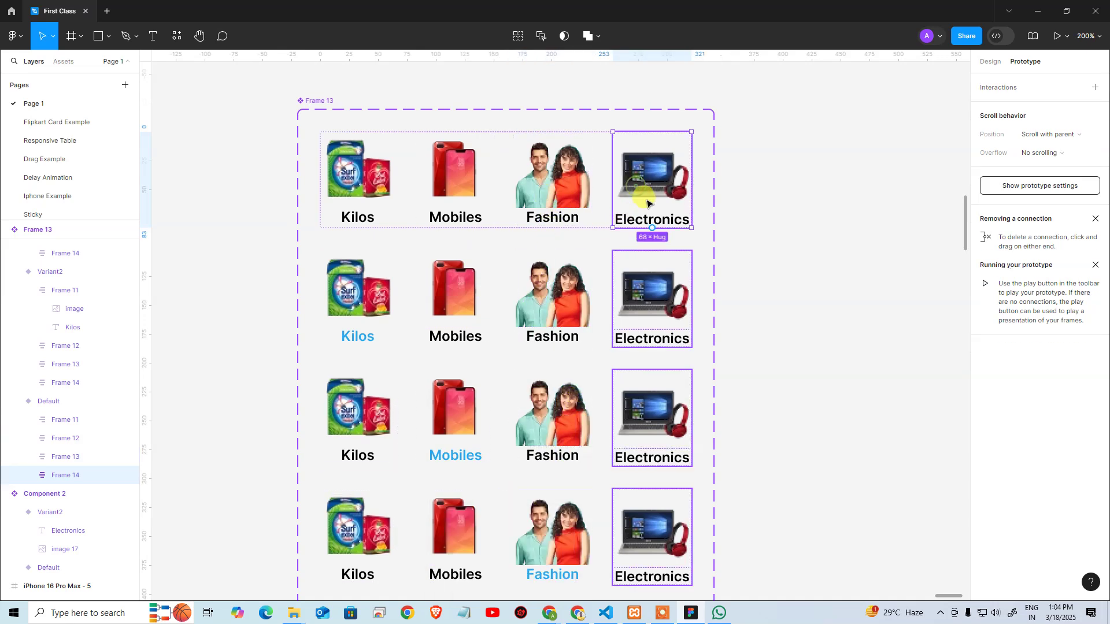
pyautogui.moveTo(652, 228); pyautogui.dragTo(663, 523)
pyautogui.scroll(-2, 657, 549)
pyautogui.click(798, 421)
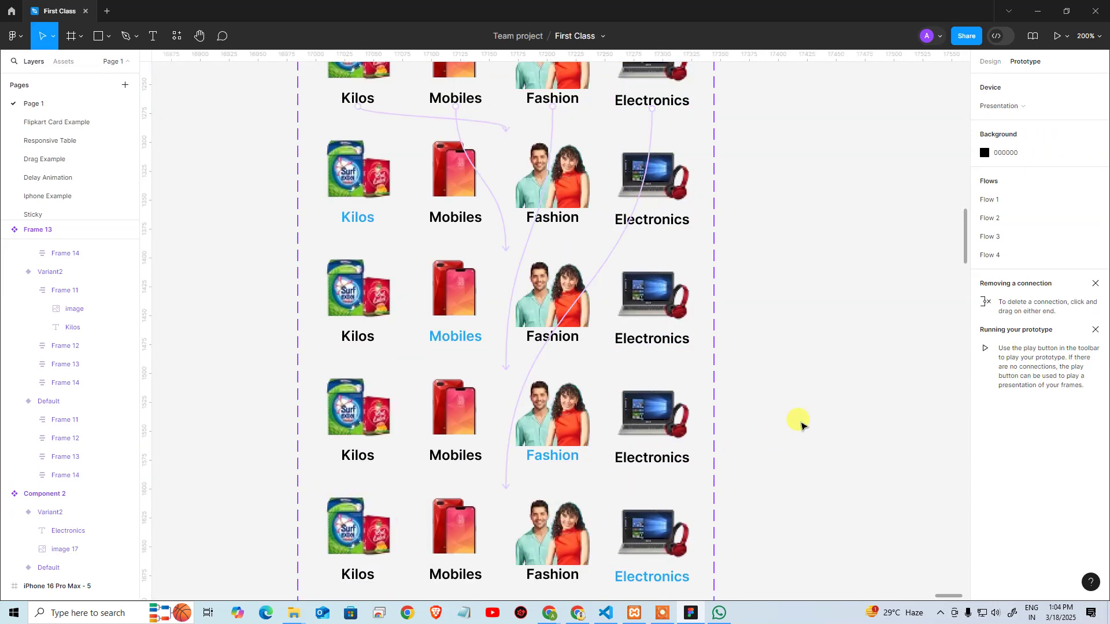
# Add an on-click interaction from the Fashion item in Variant5 that changes to Variant4
pyautogui.scroll(1, 797, 423)
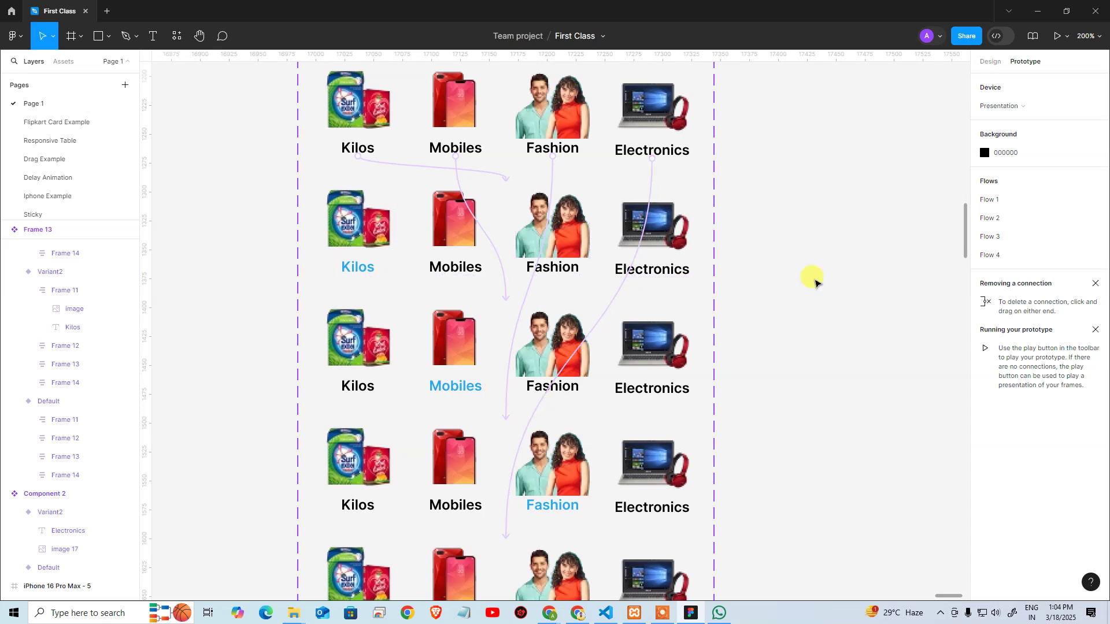
pyautogui.scroll(-5, 815, 282)
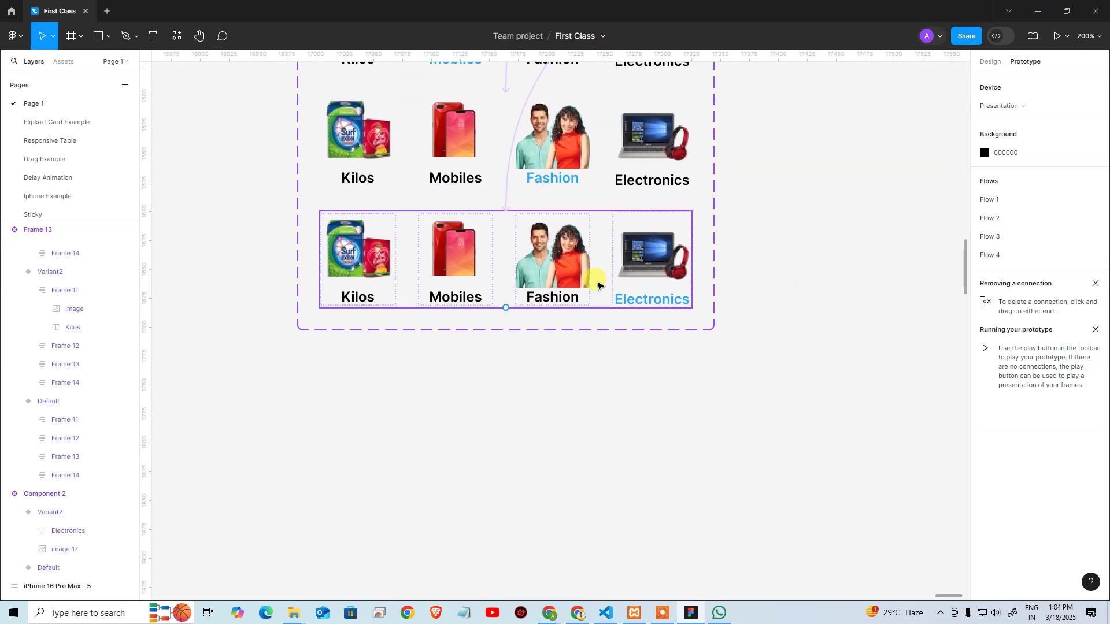
pyautogui.click(574, 264)
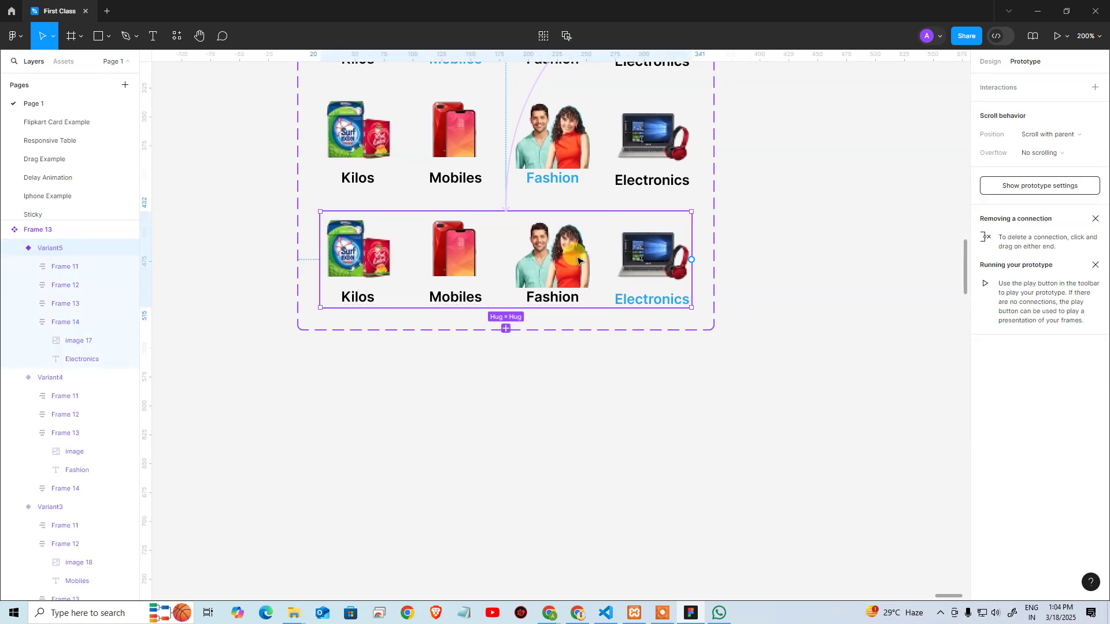
pyautogui.click(579, 261)
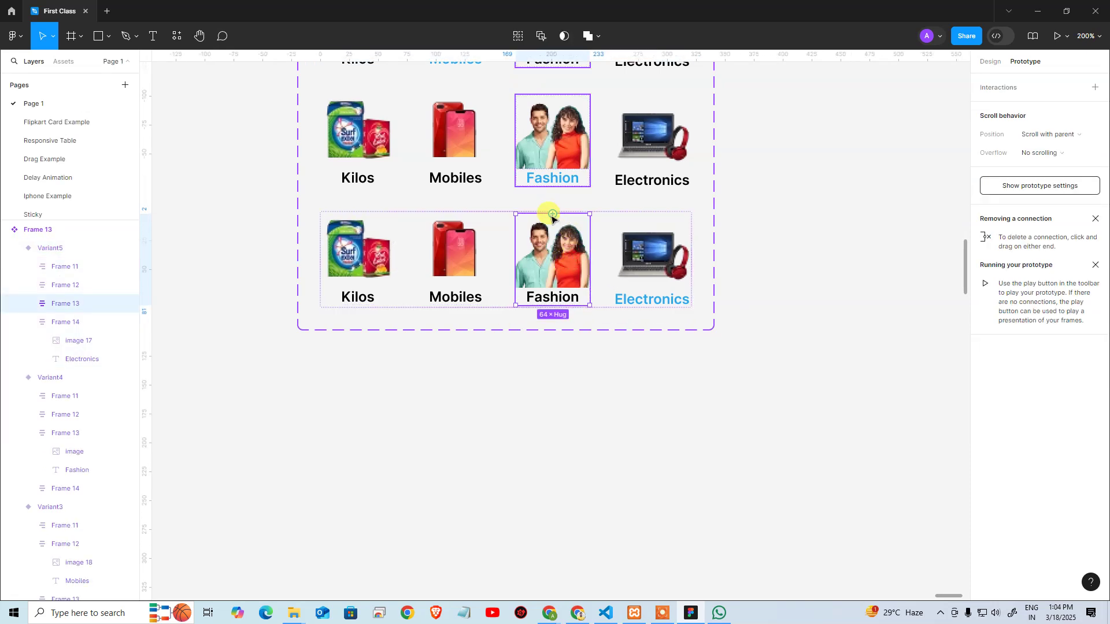
pyautogui.moveTo(552, 217); pyautogui.dragTo(560, 167)
pyautogui.click(589, 164)
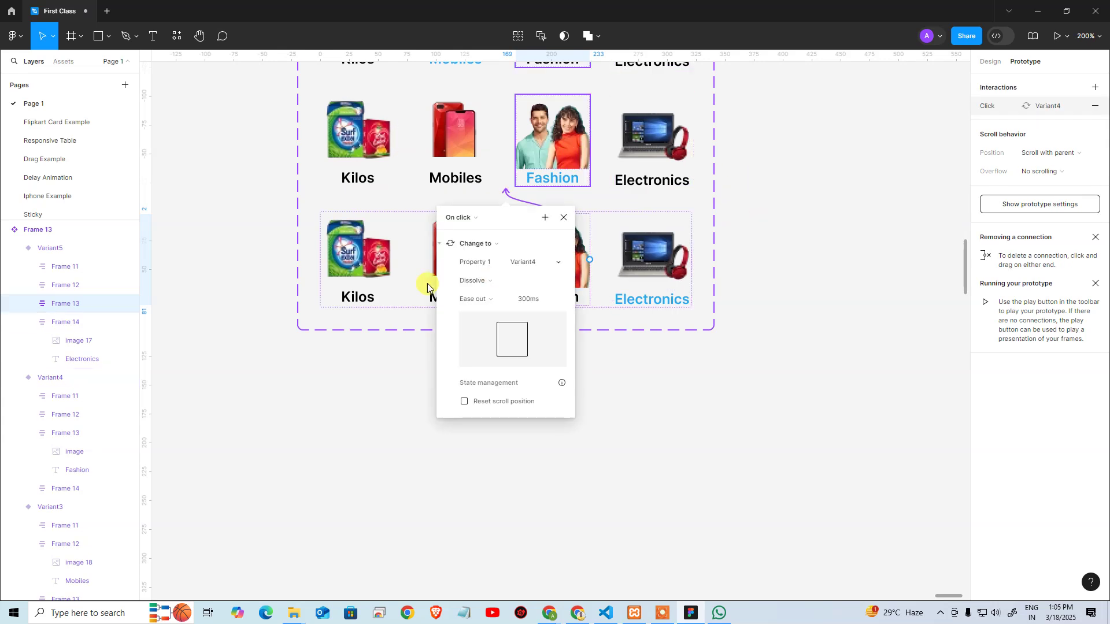
# Connect the Mobiles item in Variant5 to Variant3 and its Kilos item to Variant2 with on-click interactions
pyautogui.click(428, 260)
pyautogui.scroll(5, 463, 248)
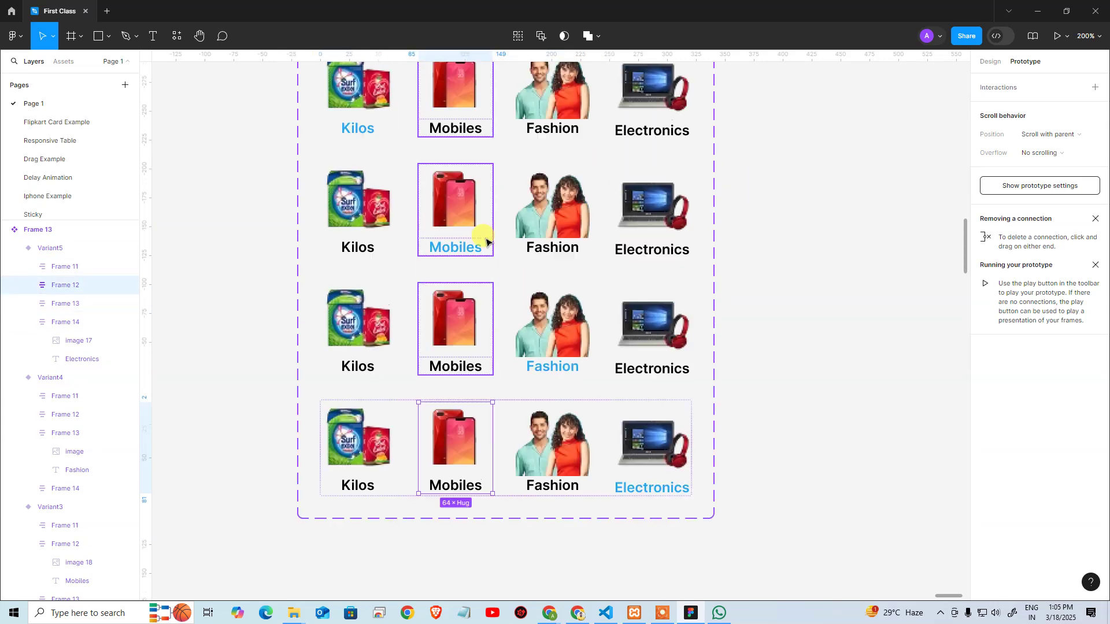
pyautogui.moveTo(455, 402); pyautogui.dragTo(449, 205)
pyautogui.click(390, 452)
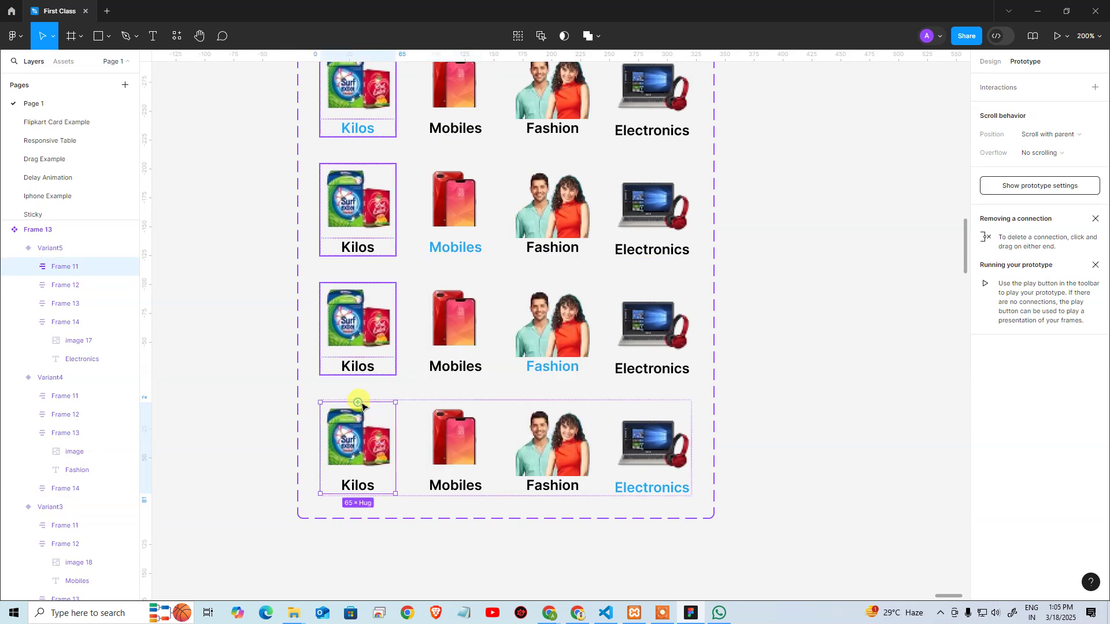
pyautogui.moveTo(360, 403); pyautogui.dragTo(506, 141)
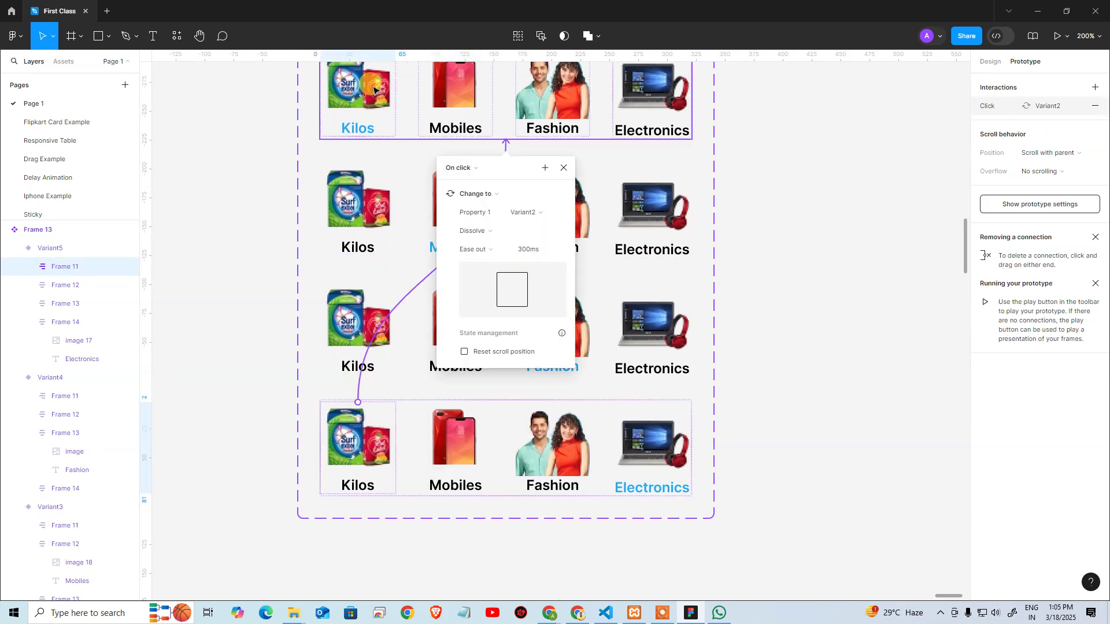
pyautogui.click(816, 231)
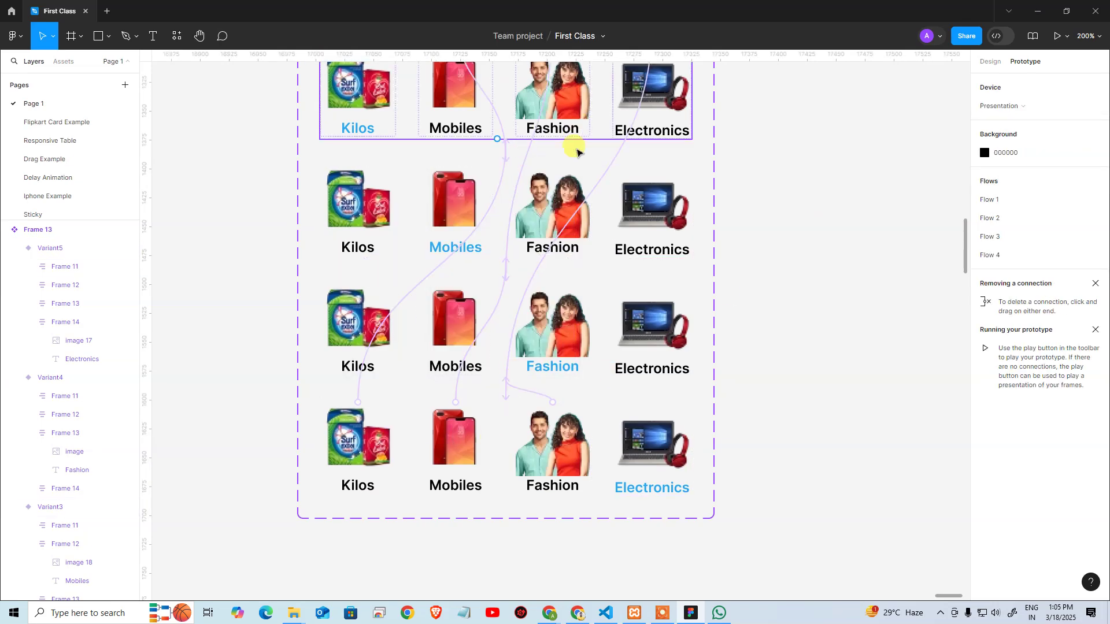
# Connect the Mobiles item in Variant2 to Variant3 with an on-click prototype interaction
pyautogui.scroll(5, 513, 221)
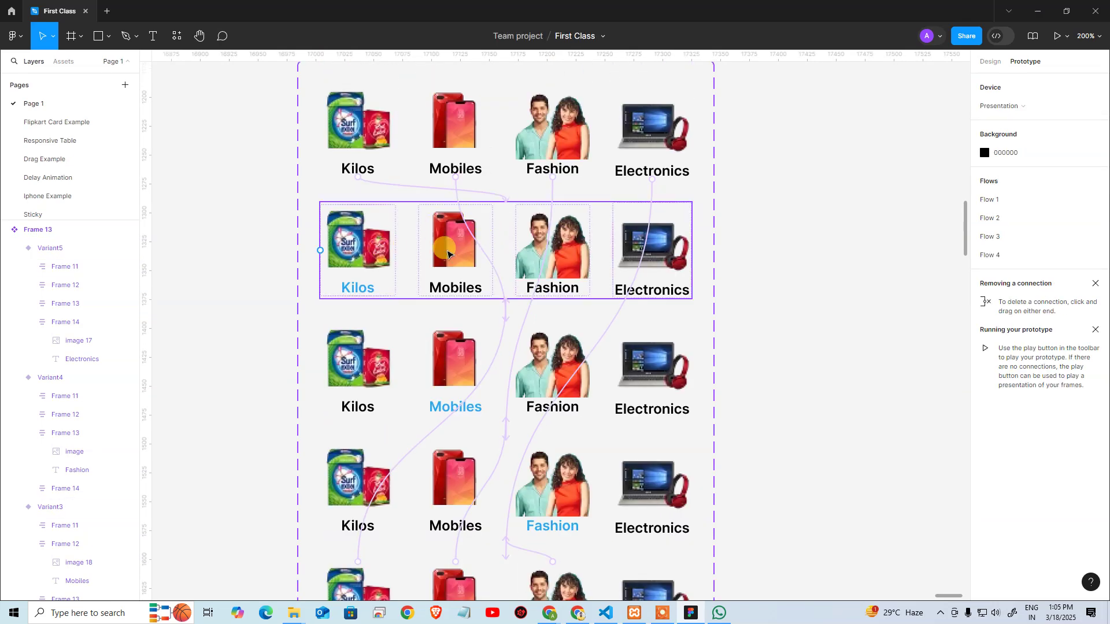
pyautogui.click(448, 255)
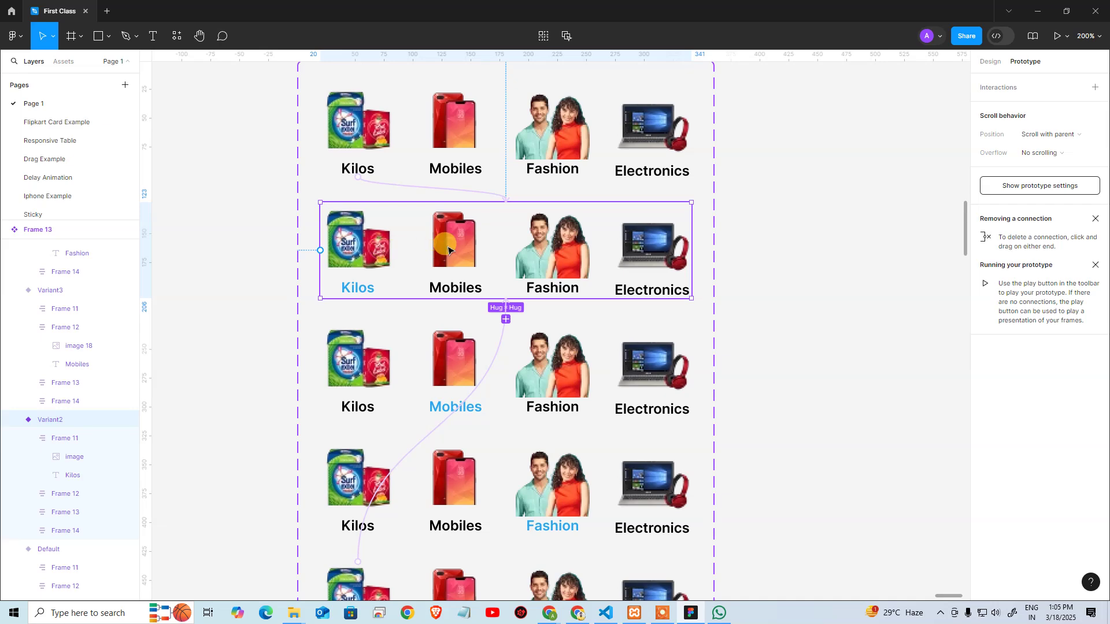
pyautogui.doubleClick(449, 250)
pyautogui.scroll(-5, 457, 248)
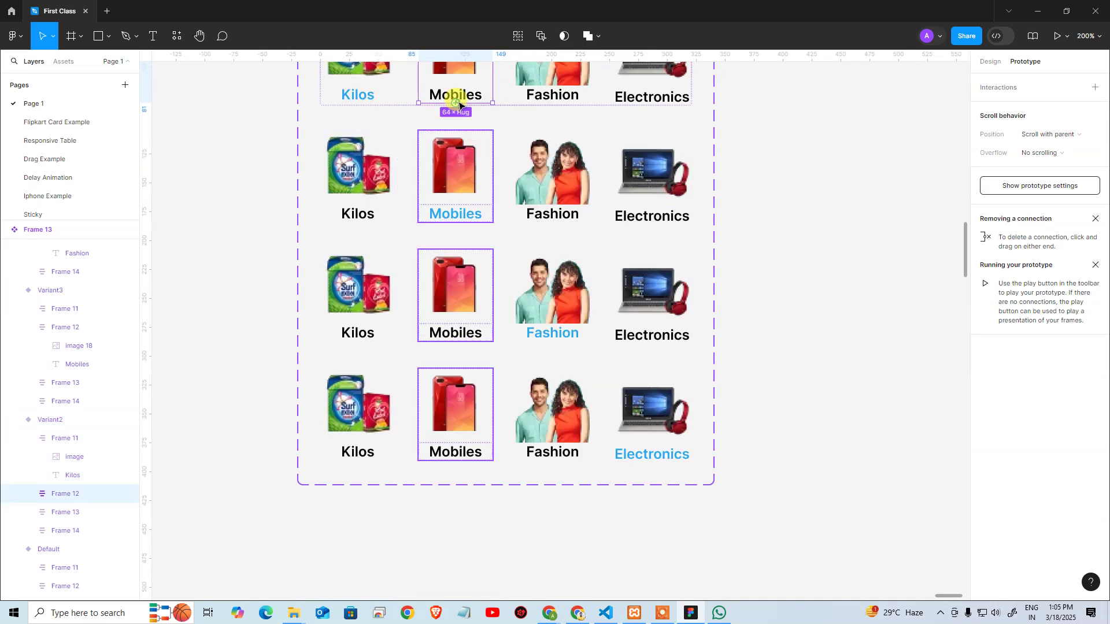
pyautogui.moveTo(457, 103); pyautogui.dragTo(454, 182)
pyautogui.moveTo(513, 156); pyautogui.dragTo(513, 156)
# Connect the Fashion item in Variant2 to Variant4 and its Electronics item to Variant5 with on-click interactions
pyautogui.click(558, 101)
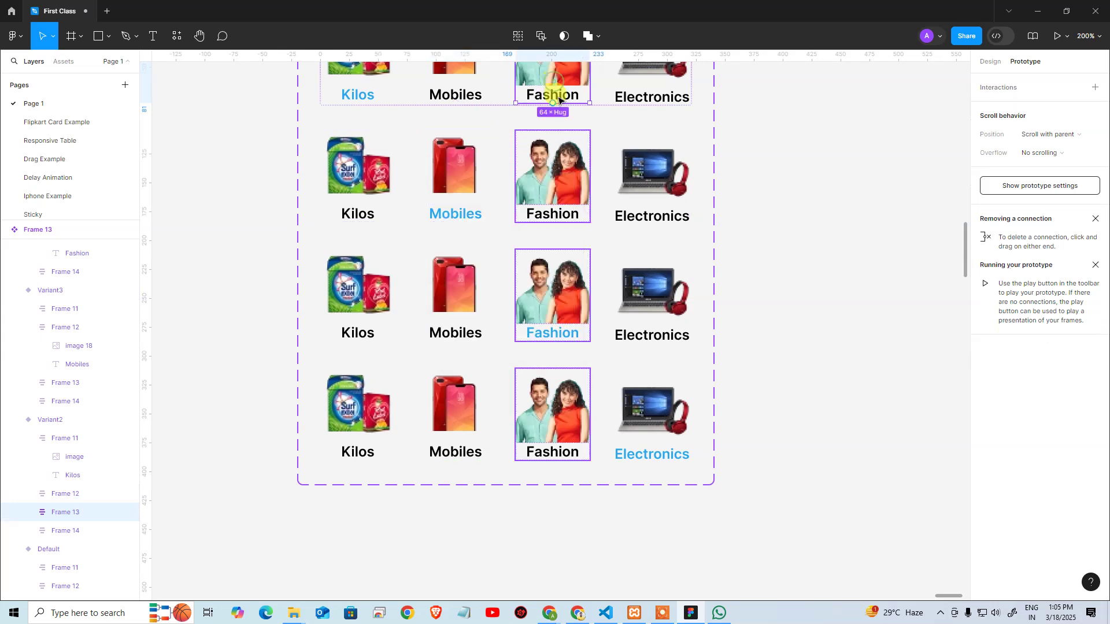
pyautogui.moveTo(553, 103); pyautogui.dragTo(515, 254)
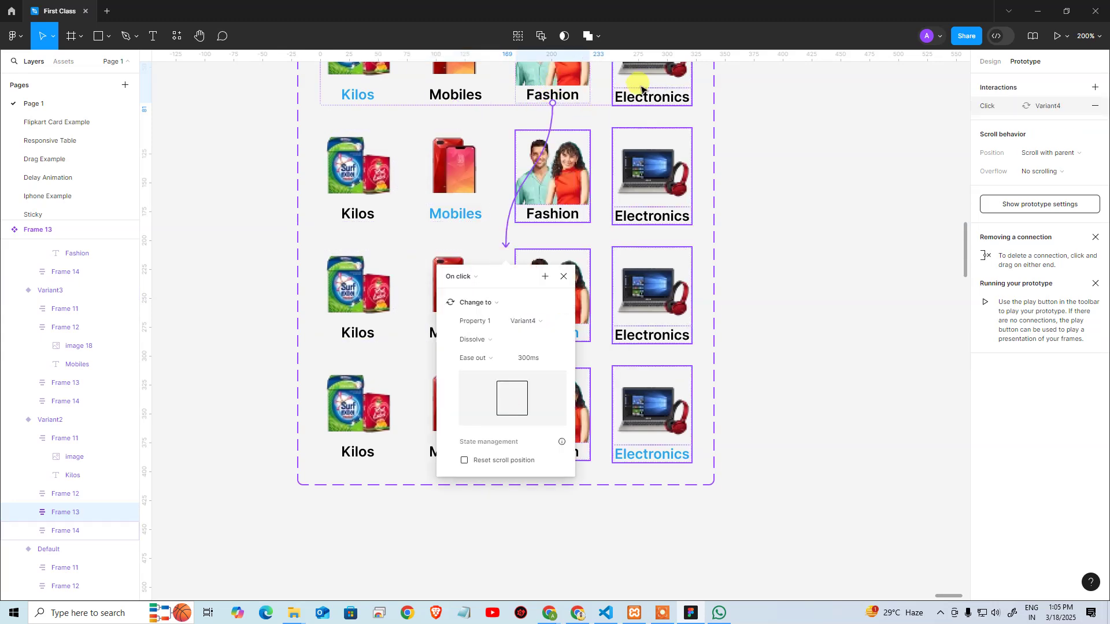
pyautogui.click(644, 84)
pyautogui.moveTo(652, 105); pyautogui.dragTo(562, 408)
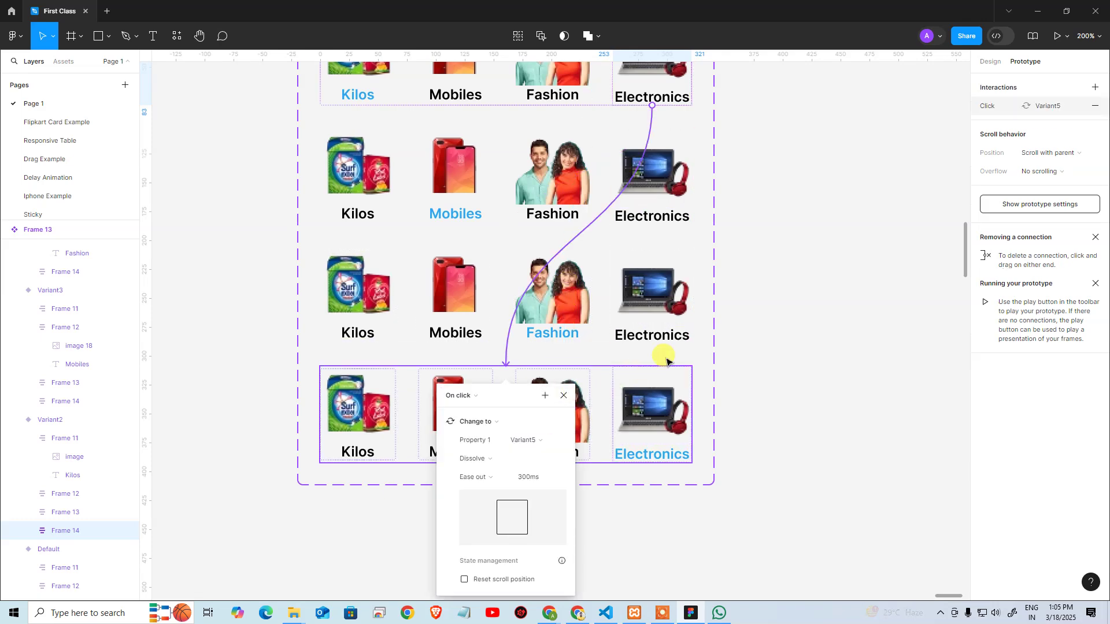
pyautogui.click(773, 258)
# Add an on-click interaction from the Kilos item in Variant3 that changes to Variant2
pyautogui.click(437, 188)
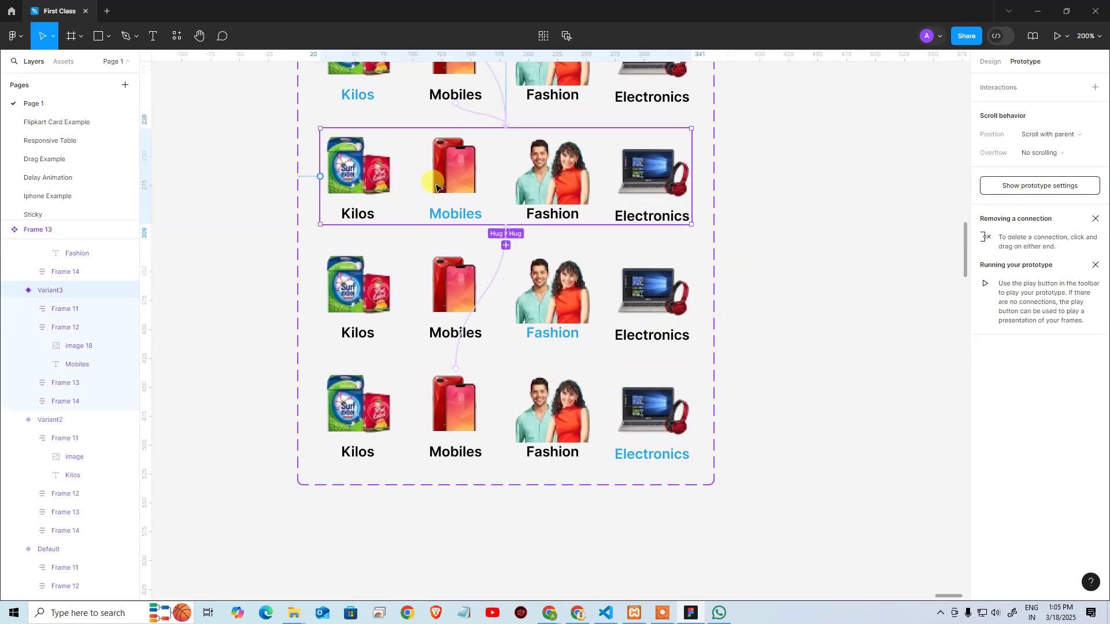
pyautogui.click(459, 182)
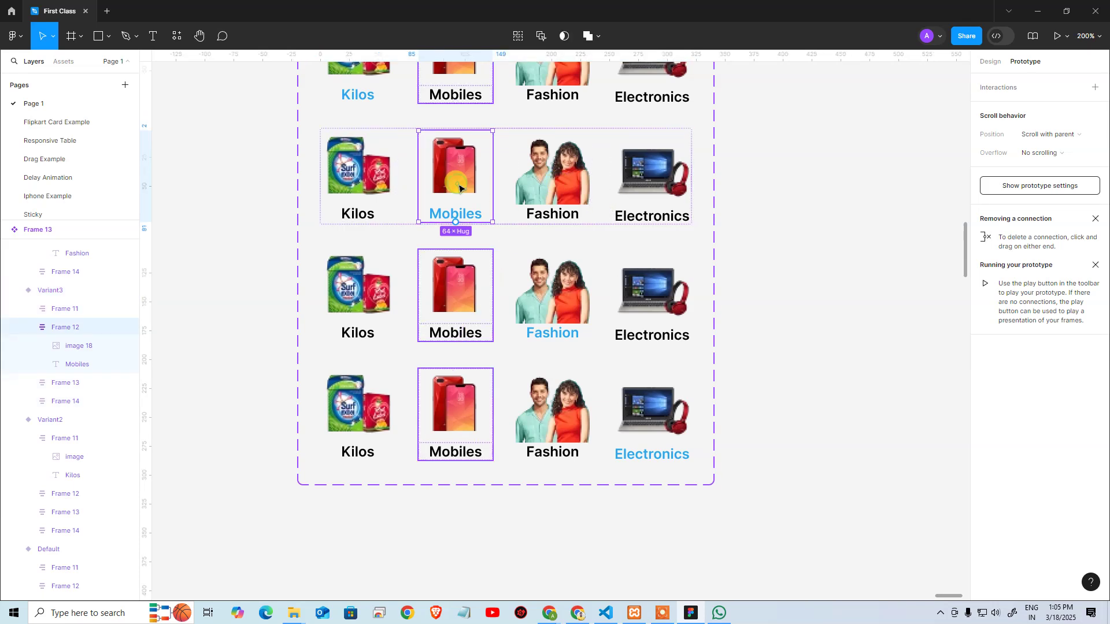
pyautogui.click(362, 218)
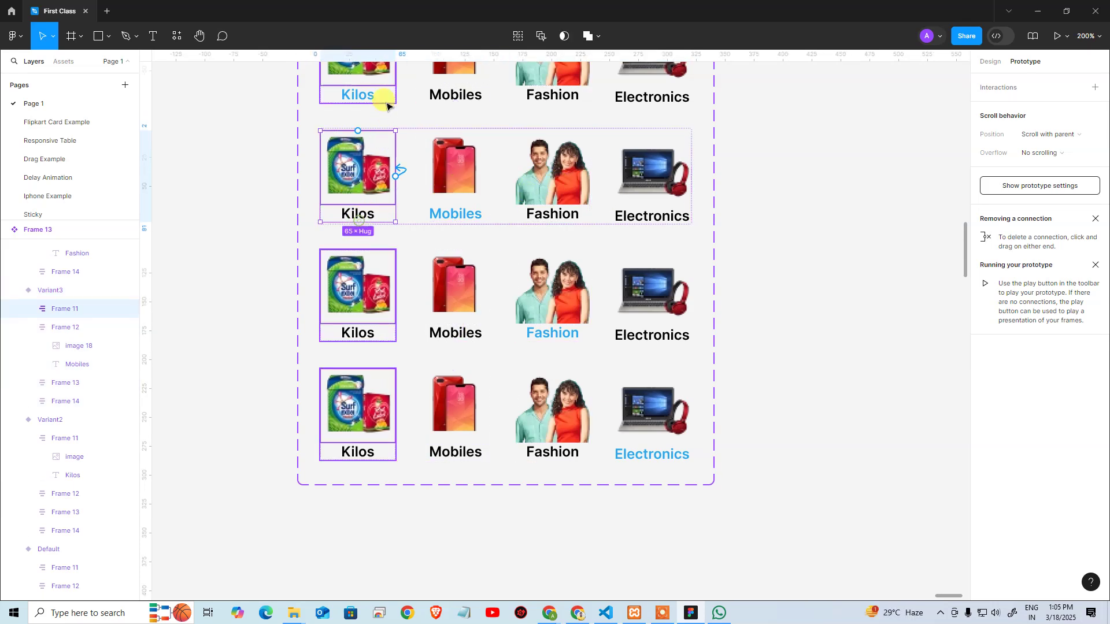
pyautogui.moveTo(397, 168); pyautogui.dragTo(380, 88)
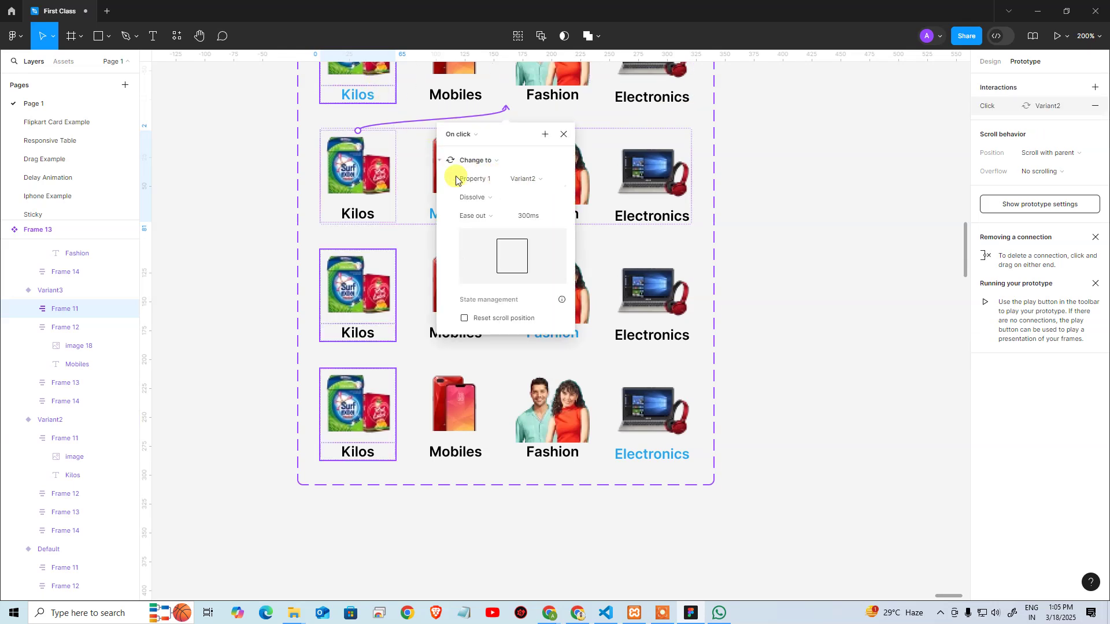
pyautogui.press('Escape')
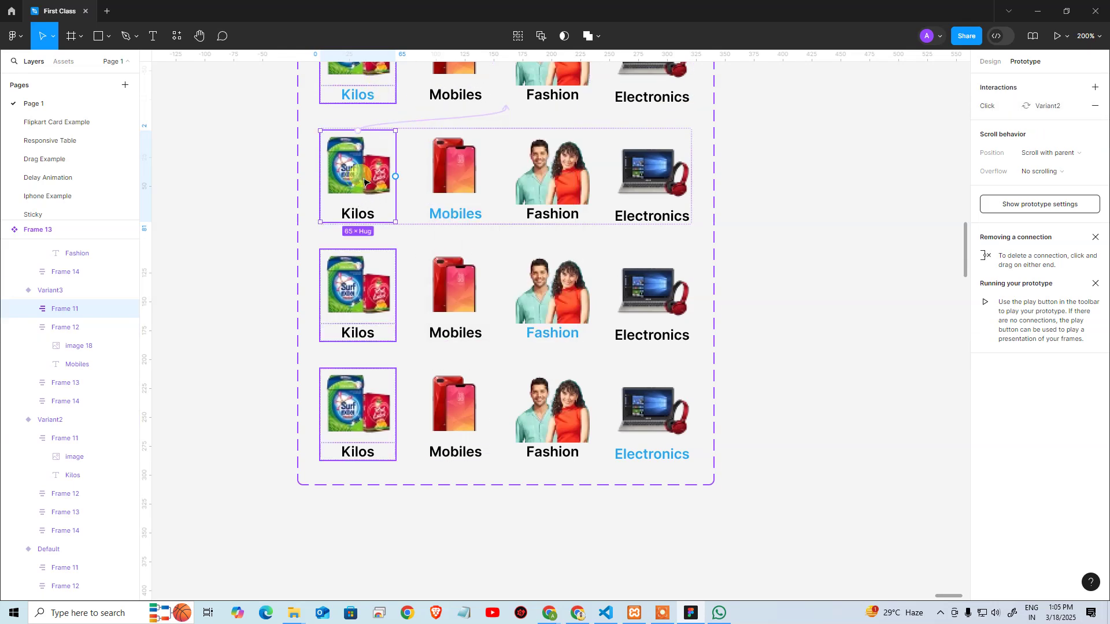
# Connect the Fashion item in Variant3 to Variant4 and its Electronics item to Variant5 with on-click interactions
pyautogui.click(565, 183)
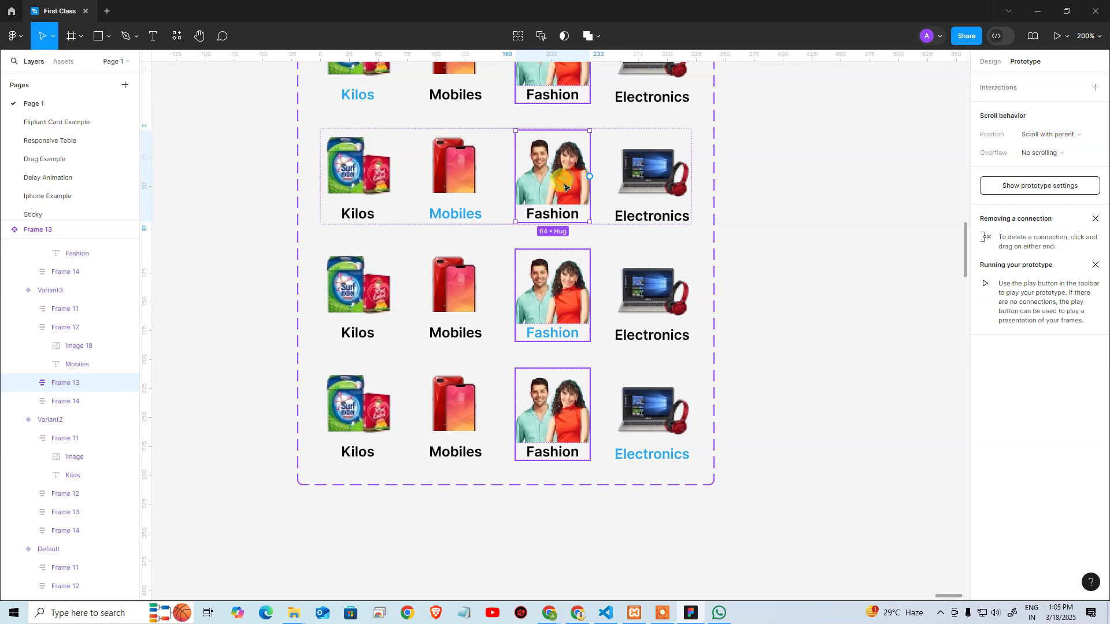
pyautogui.moveTo(552, 222); pyautogui.dragTo(478, 273)
pyautogui.click(624, 176)
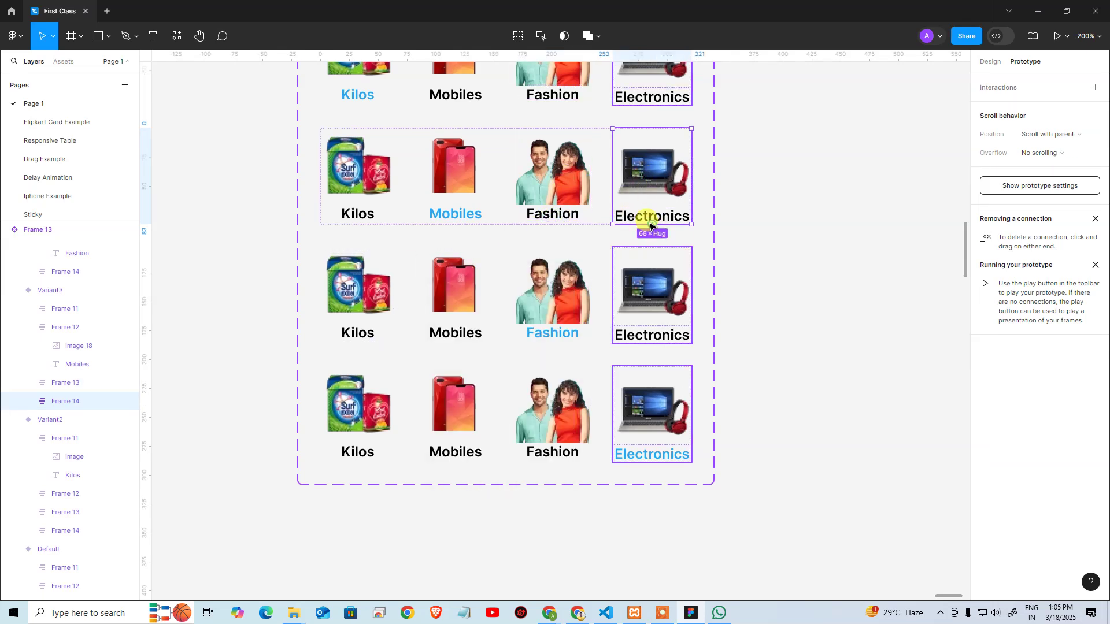
pyautogui.moveTo(651, 226); pyautogui.dragTo(669, 363)
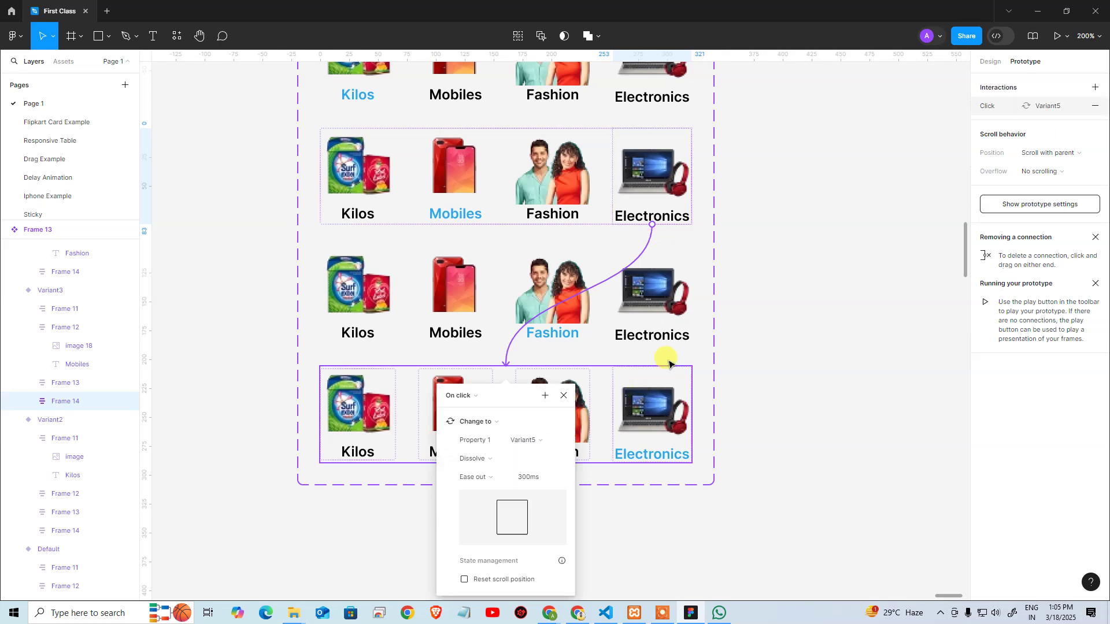
pyautogui.click(788, 280)
# Connect the Kilos item in Variant4 to Variant2 with an on-click prototype interaction
pyautogui.click(587, 304)
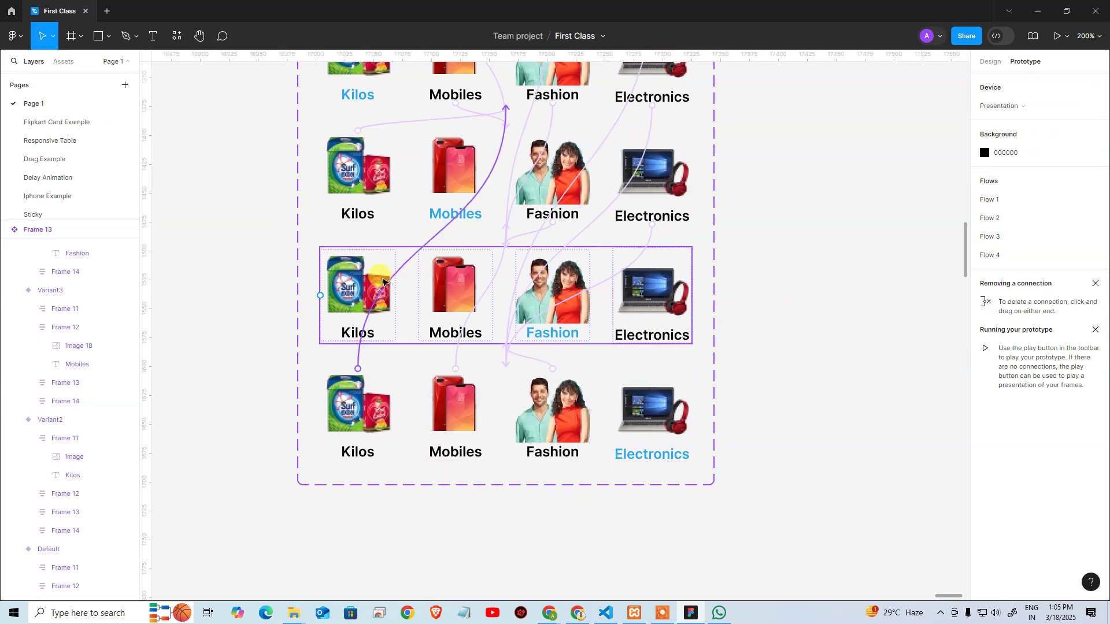
pyautogui.click(367, 286)
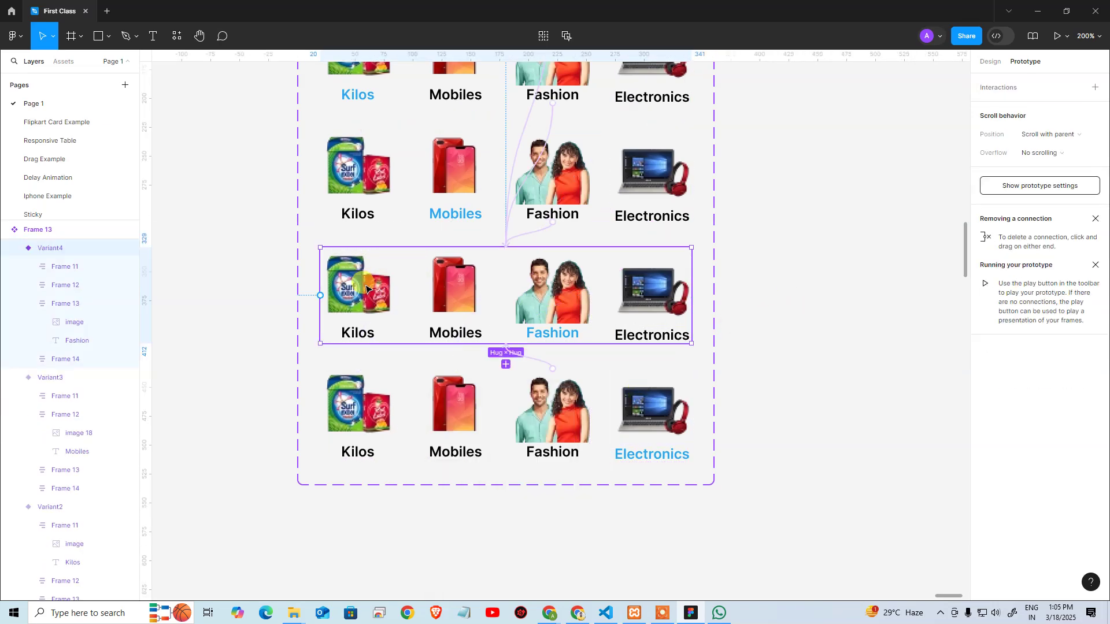
pyautogui.click(367, 288)
pyautogui.click(358, 249)
pyautogui.moveTo(358, 249); pyautogui.dragTo(377, 71)
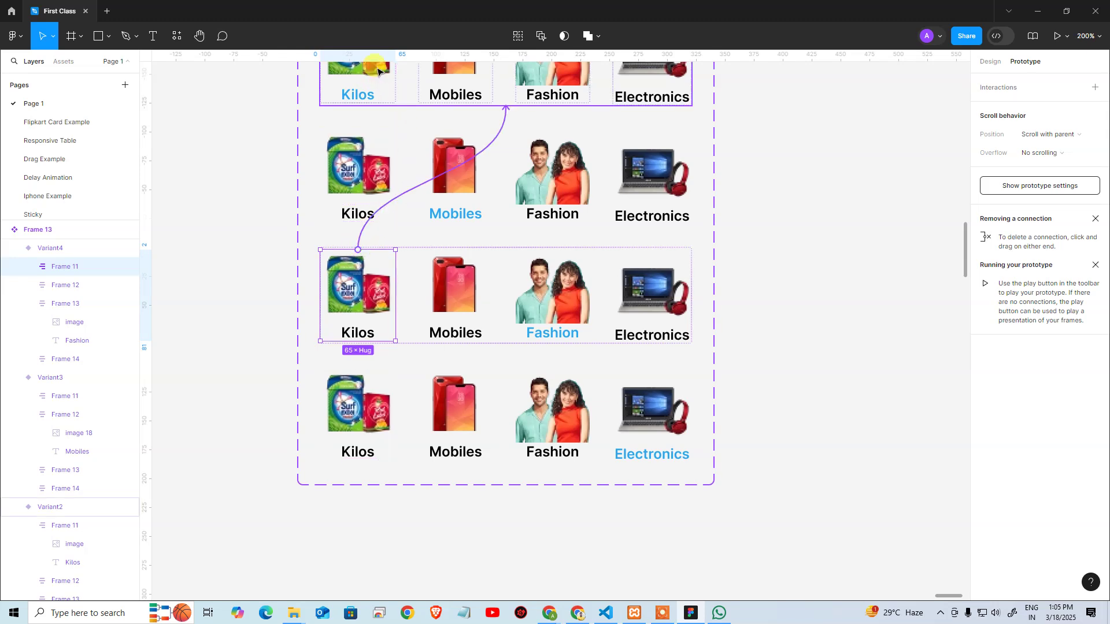
# Connect the Mobiles item in Variant4 to Variant3 and its Electronics item to Variant5 with on-click interactions
pyautogui.click(459, 301)
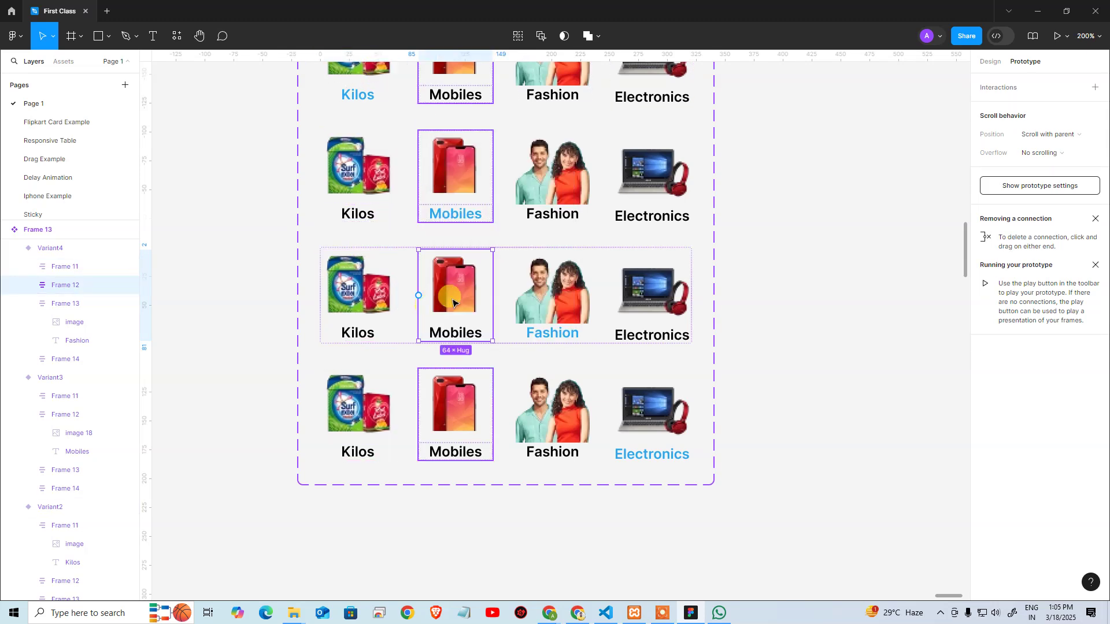
pyautogui.moveTo(471, 303)
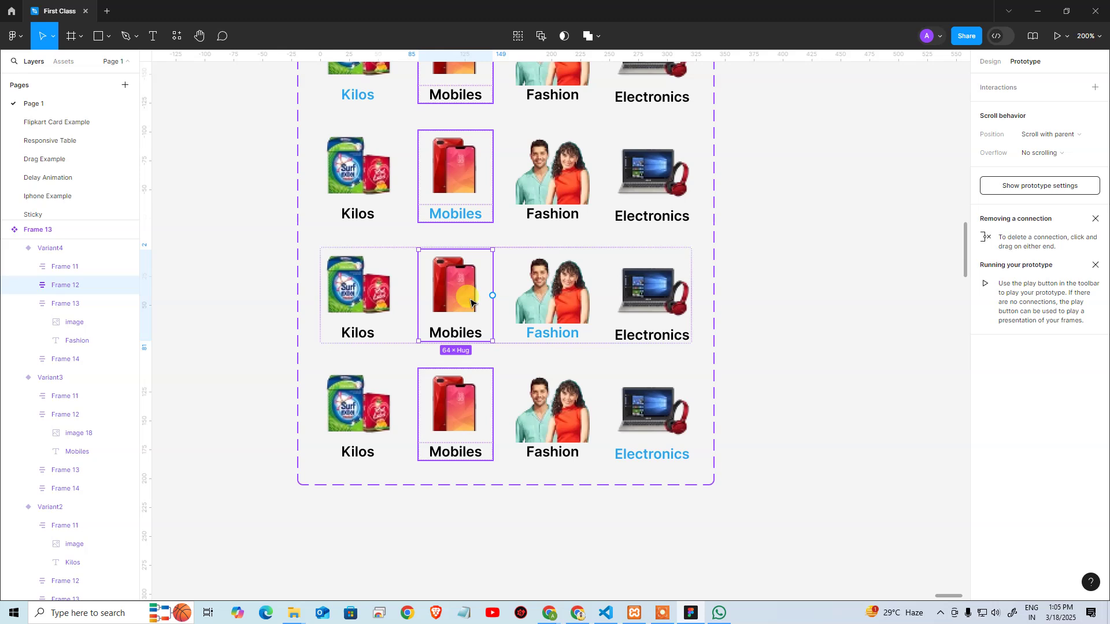
pyautogui.moveTo(492, 295); pyautogui.dragTo(474, 194)
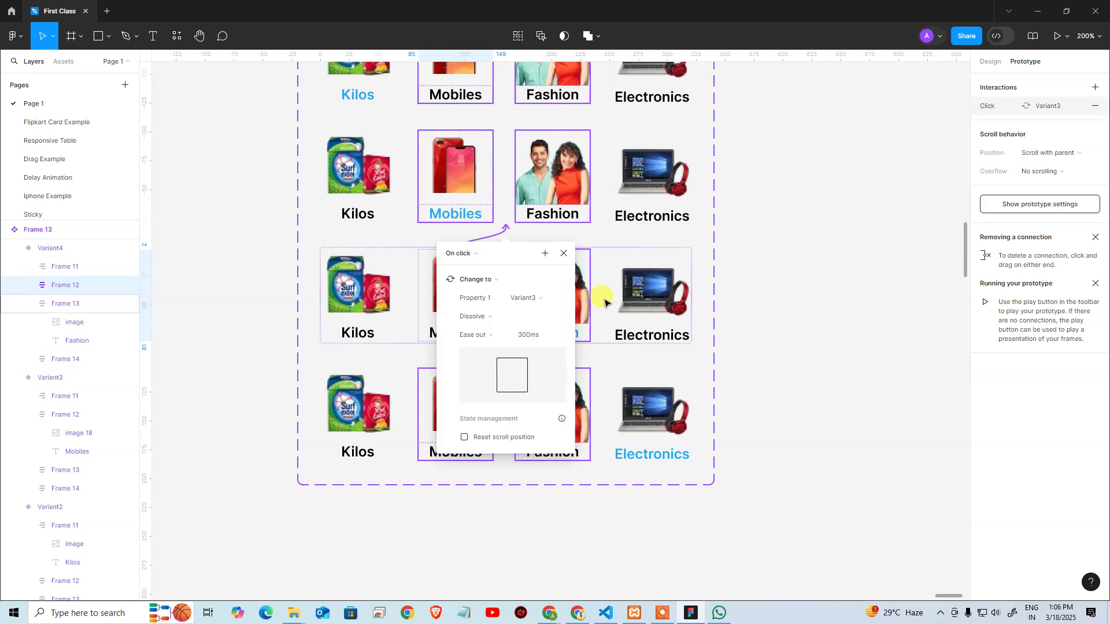
pyautogui.click(640, 298)
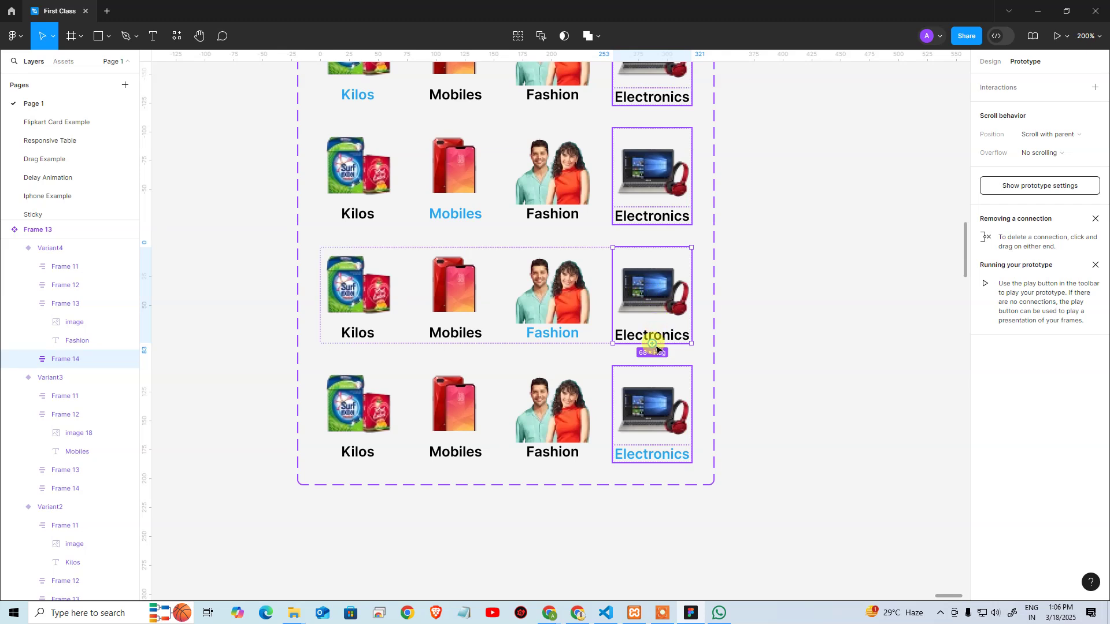
pyautogui.moveTo(652, 343); pyautogui.dragTo(556, 405)
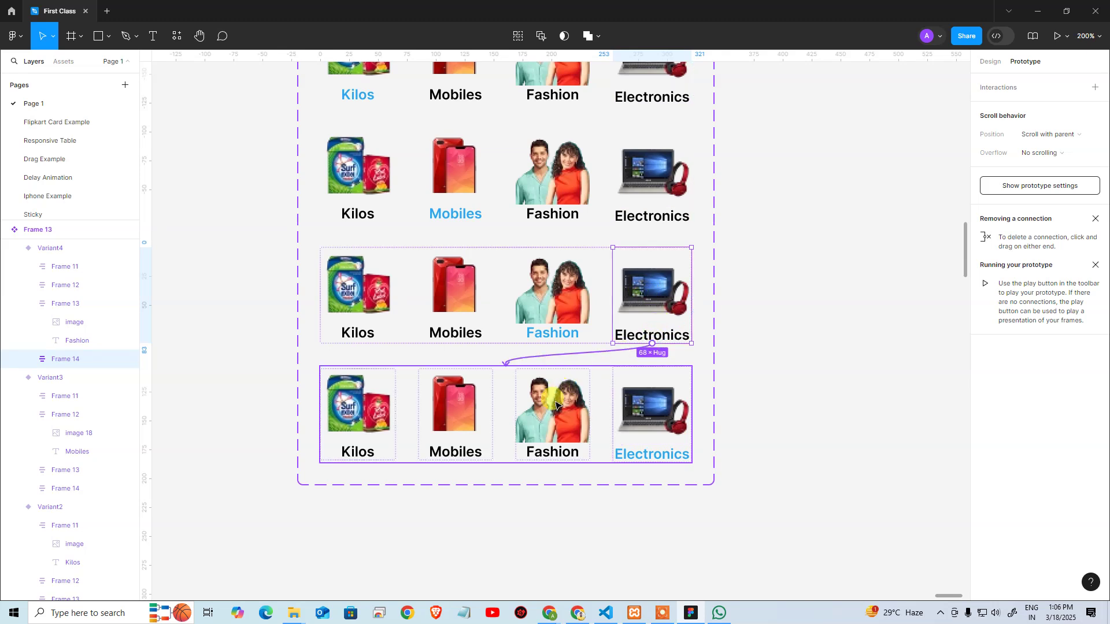
pyautogui.click(830, 289)
# Replace the old asset search term with "frame" to find the category bar component in this file
pyautogui.scroll(1, 470, 386)
pyautogui.scroll(3, 469, 386)
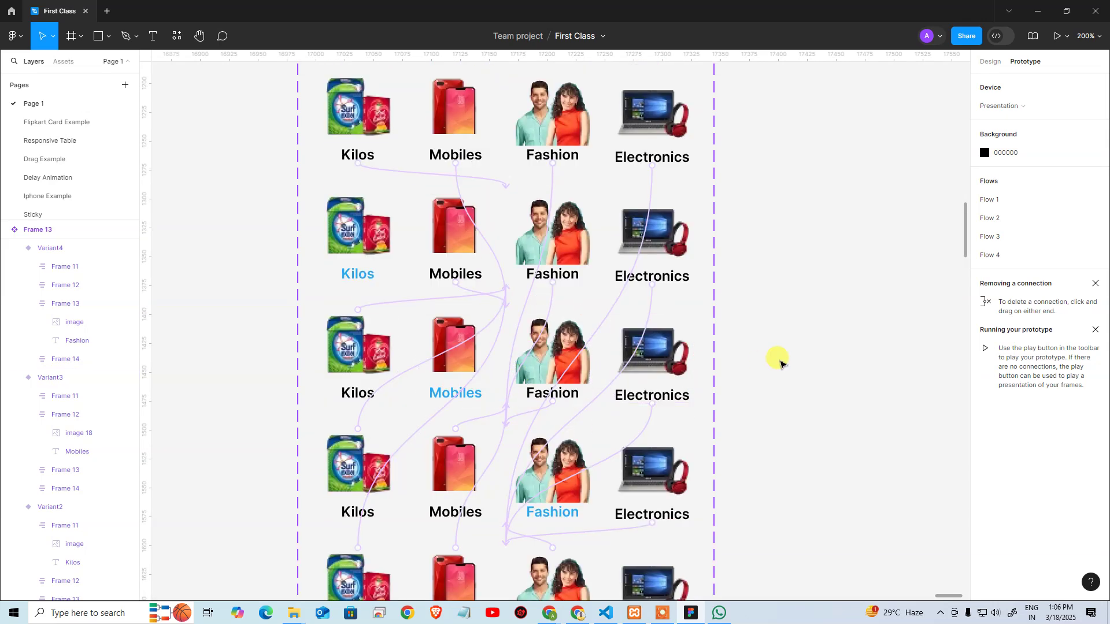
pyautogui.hotkey('ctrl', '-')
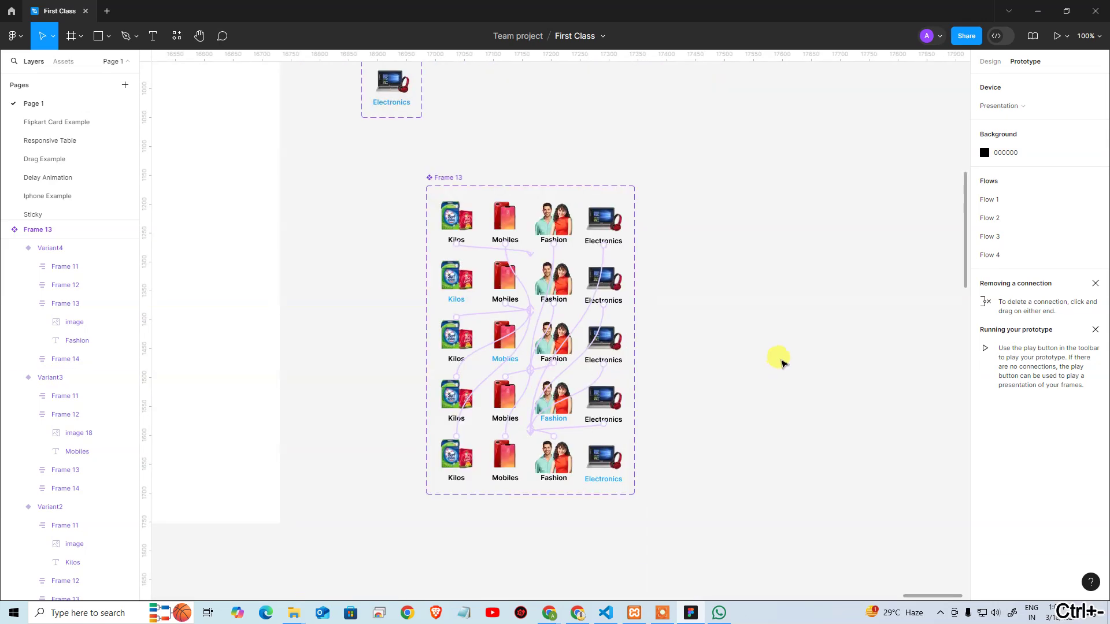
pyautogui.moveTo(397, 272); pyautogui.dragTo(615, 273)
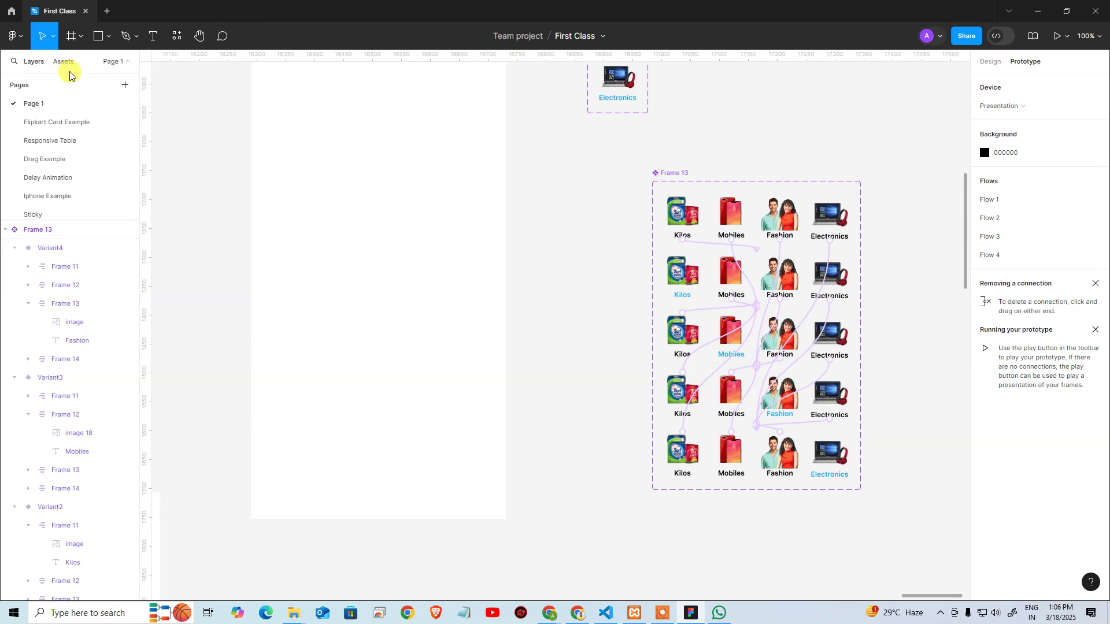
pyautogui.click(710, 247)
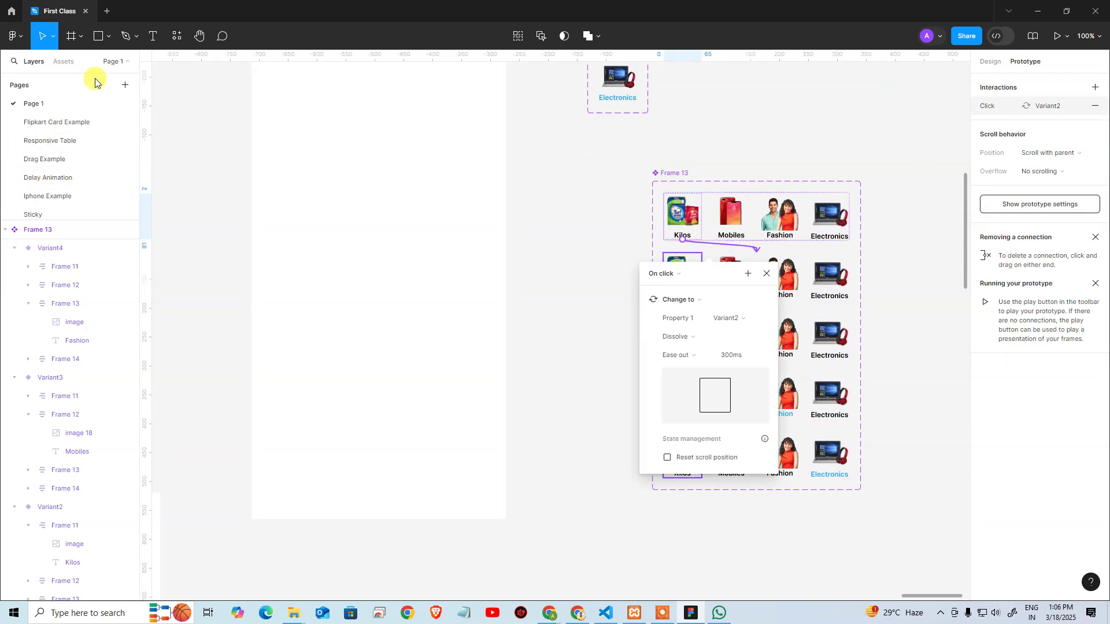
pyautogui.click(188, 171)
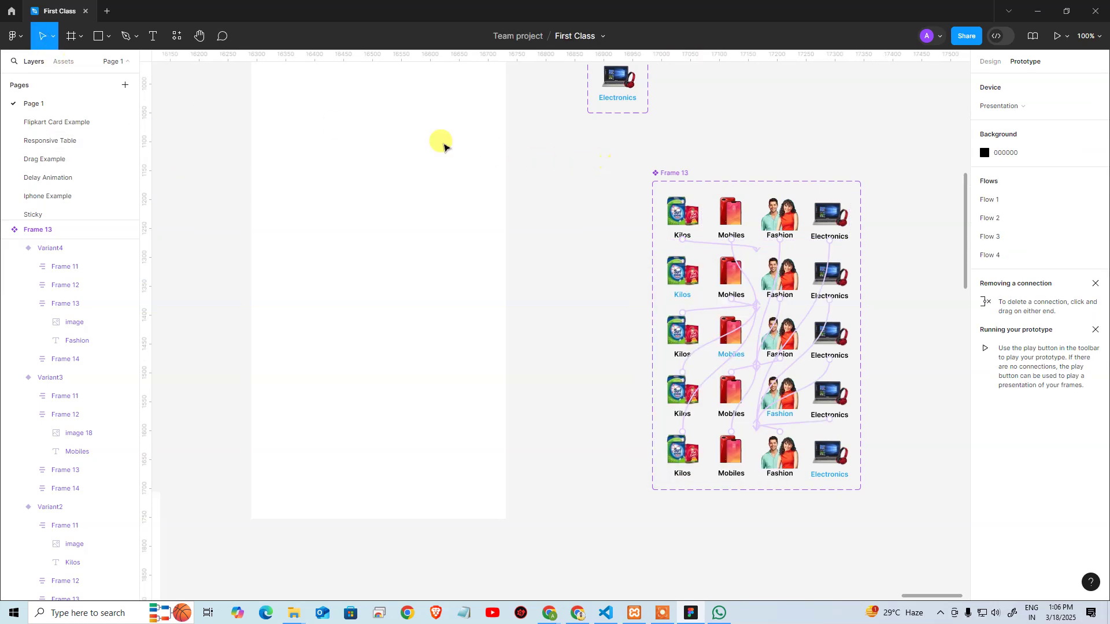
pyautogui.click(62, 62)
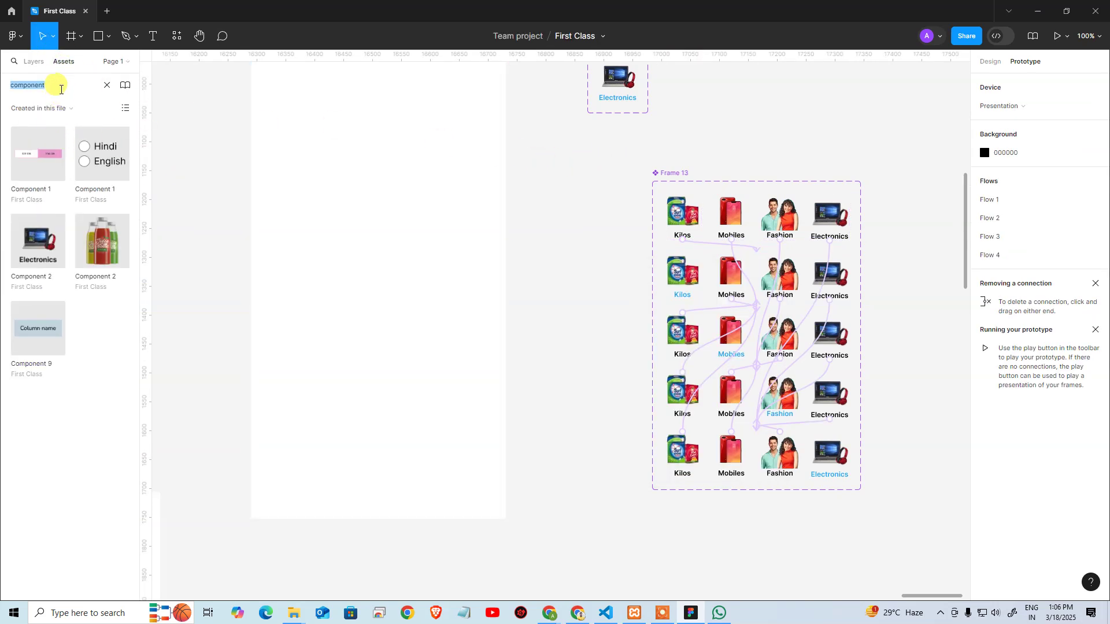
pyautogui.click(106, 85)
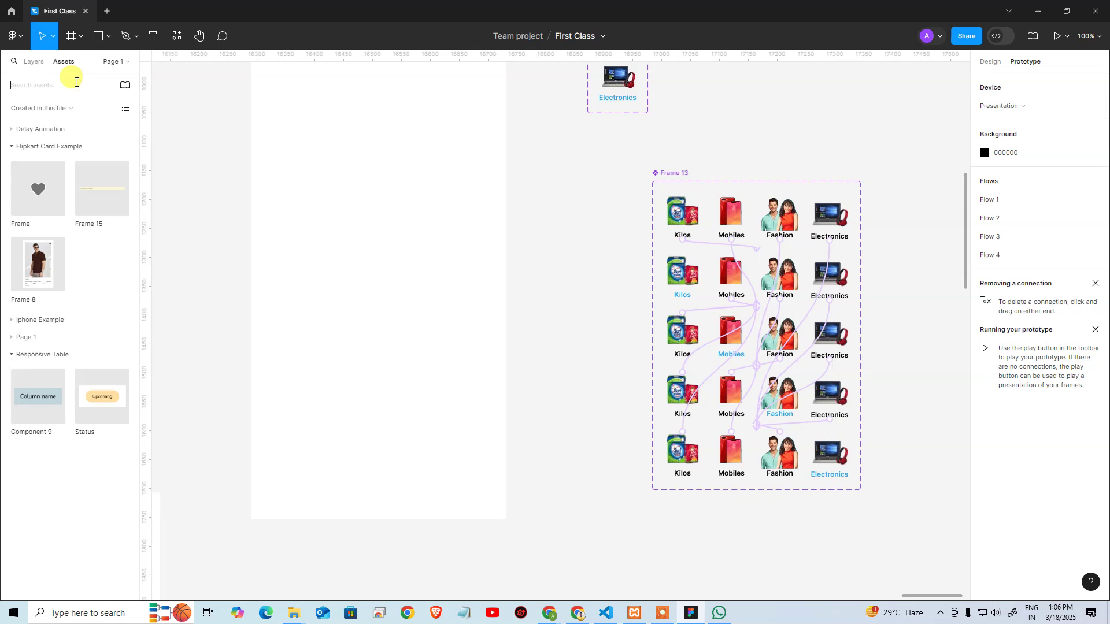
pyautogui.write('frame')
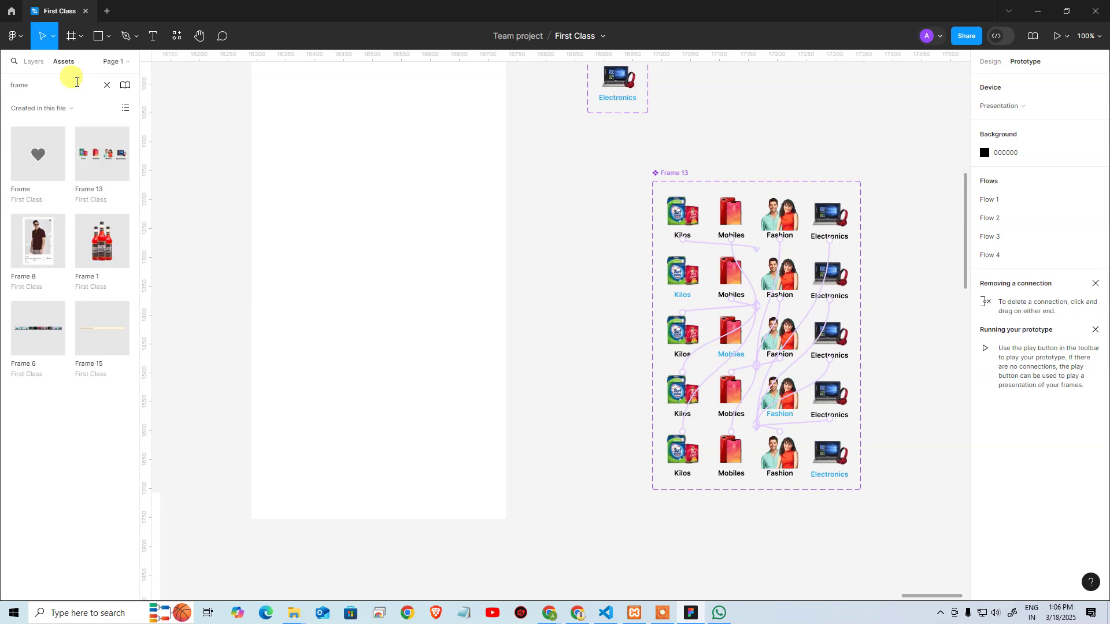
# Place an instance of the Frame 13 component in the blank iPhone 16 Pro Max - 5 frame and adjust its position there
pyautogui.moveTo(107, 153); pyautogui.dragTo(376, 173)
pyautogui.click(556, 246)
pyautogui.scroll(3, 400, 330)
pyautogui.hscroll(1, 400, 330)
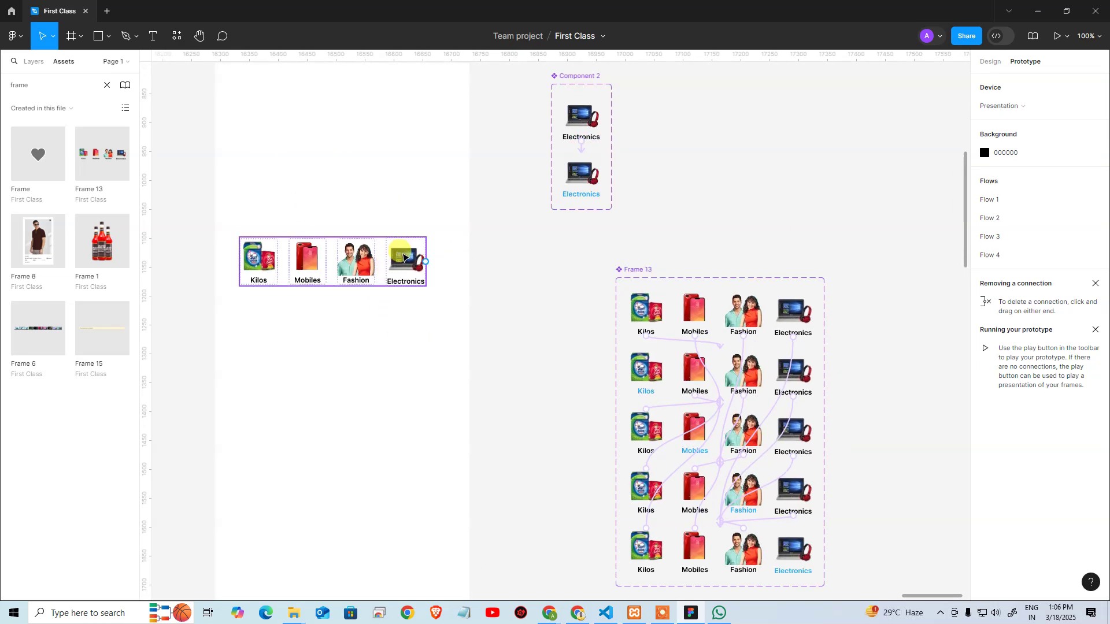
pyautogui.click(409, 260)
pyautogui.moveTo(409, 260); pyautogui.dragTo(422, 255)
pyautogui.scroll(2, 289, 139)
pyautogui.hscroll(-1, 289, 138)
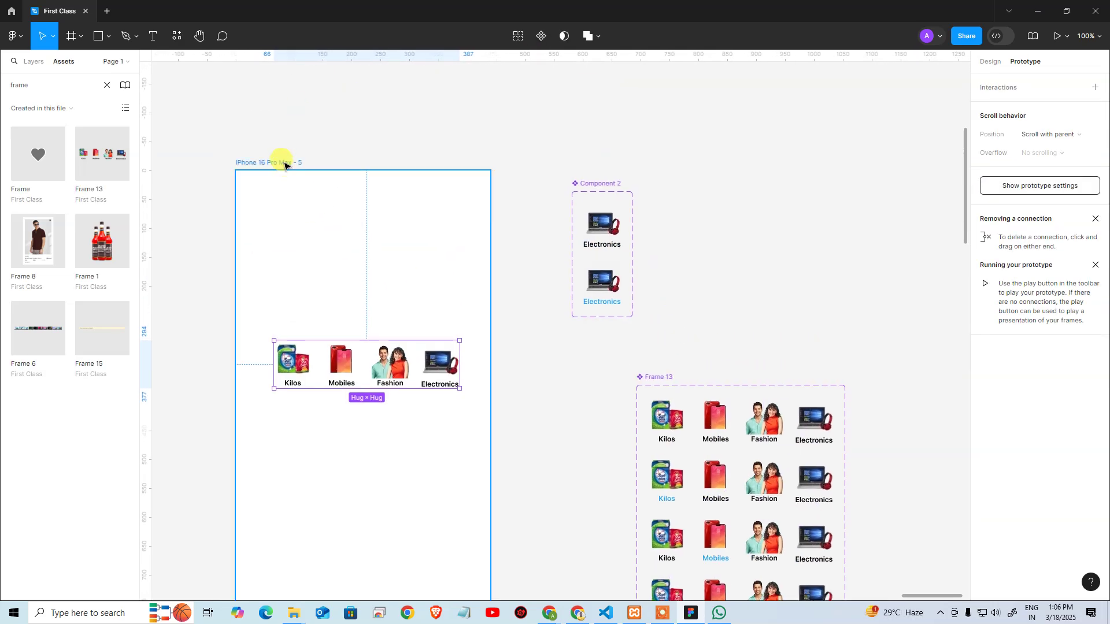
# Run the iPhone 16 Pro Max - 5 frame as a prototype and test switching between Kilos, Mobiles, Fashion and Electronics
pyautogui.click(283, 161)
pyautogui.click(1051, 33)
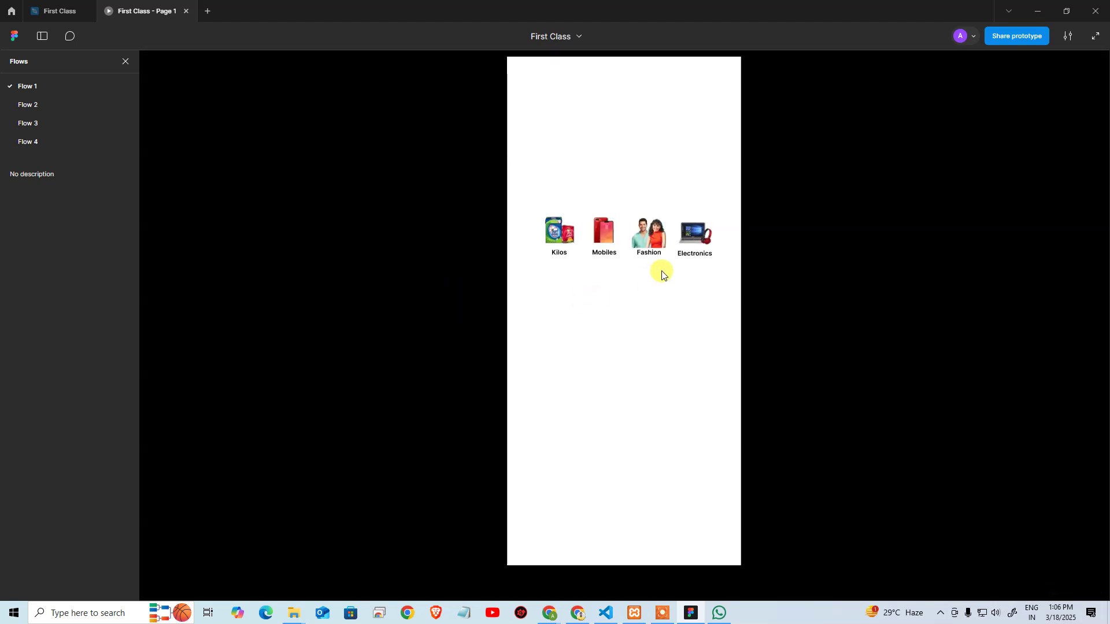
pyautogui.click(701, 235)
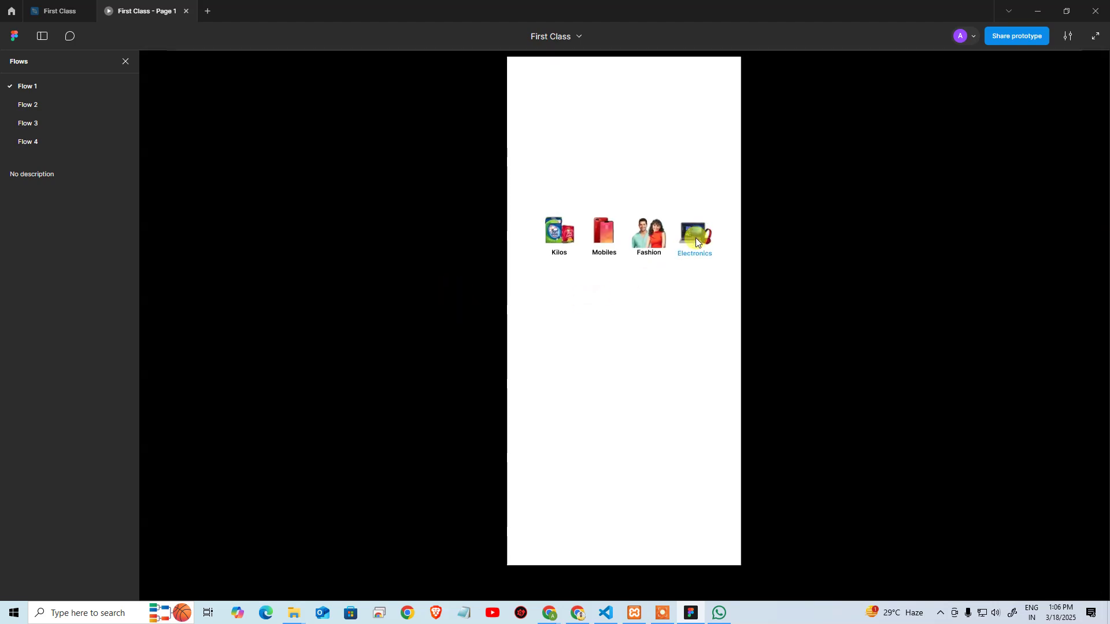
pyautogui.click(563, 243)
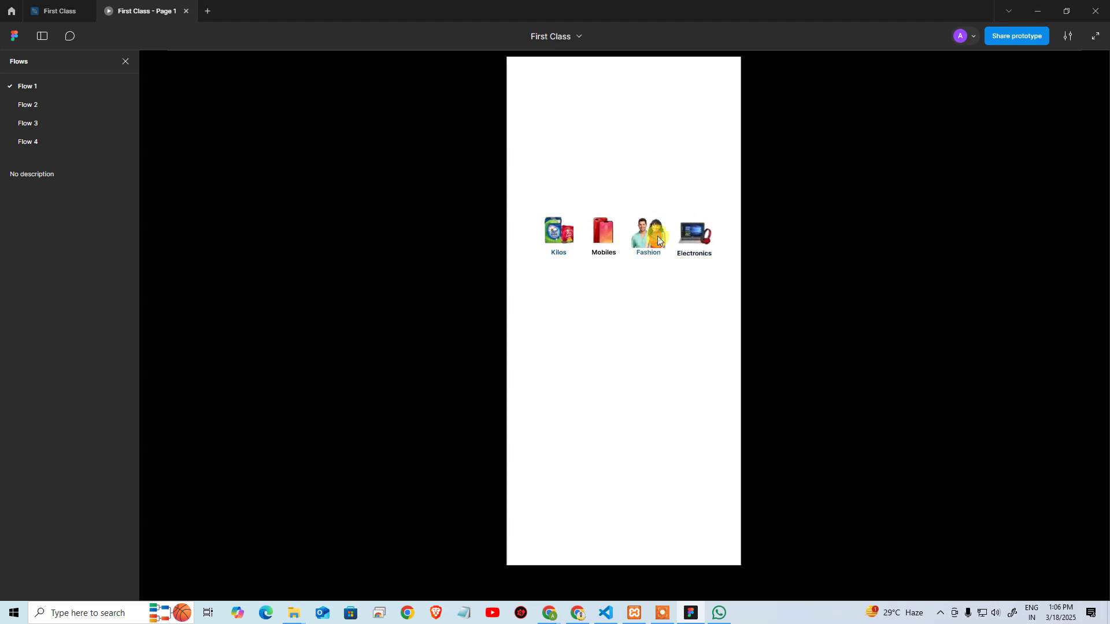
pyautogui.click(604, 234)
pyautogui.click(695, 234)
pyautogui.click(557, 234)
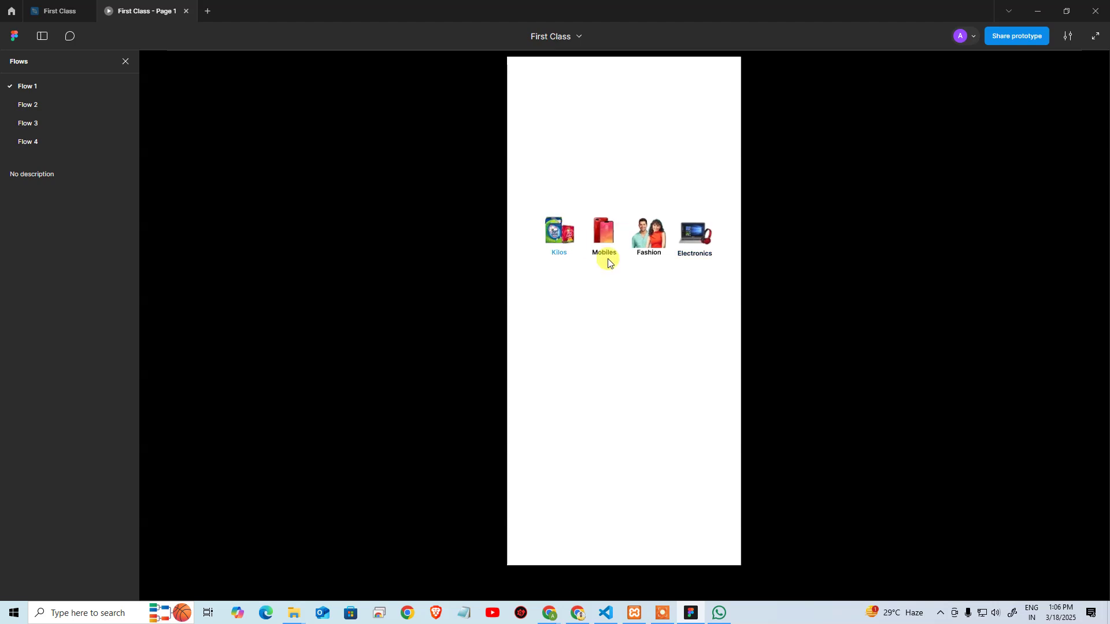
pyautogui.click(612, 239)
pyautogui.click(652, 234)
pyautogui.click(692, 234)
# Switch to Chrome, search Google for "zepto" in a new tab and open the Zepto site in the mobile simulator
pyautogui.hotkey('alt', 'Tab')
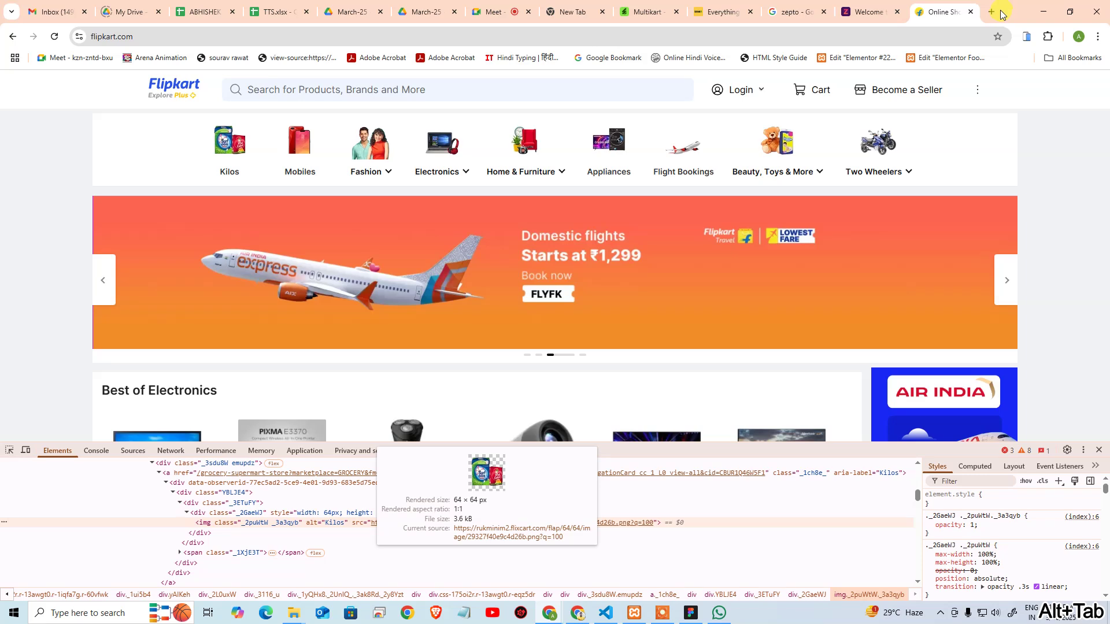
pyautogui.click(992, 14)
pyautogui.write('zepto')
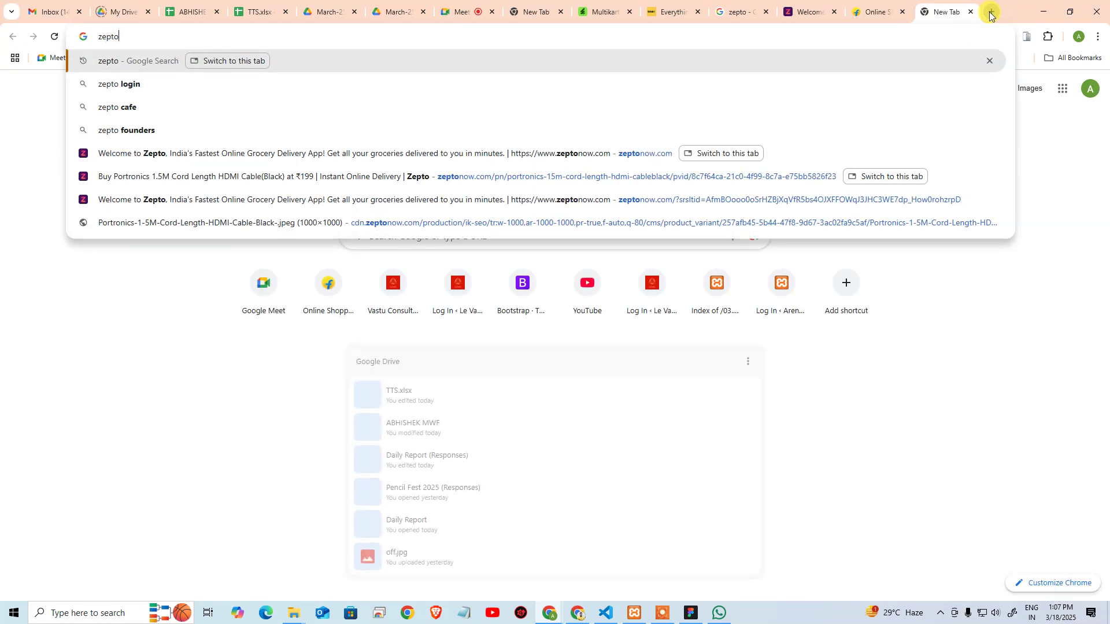
pyautogui.press('Return')
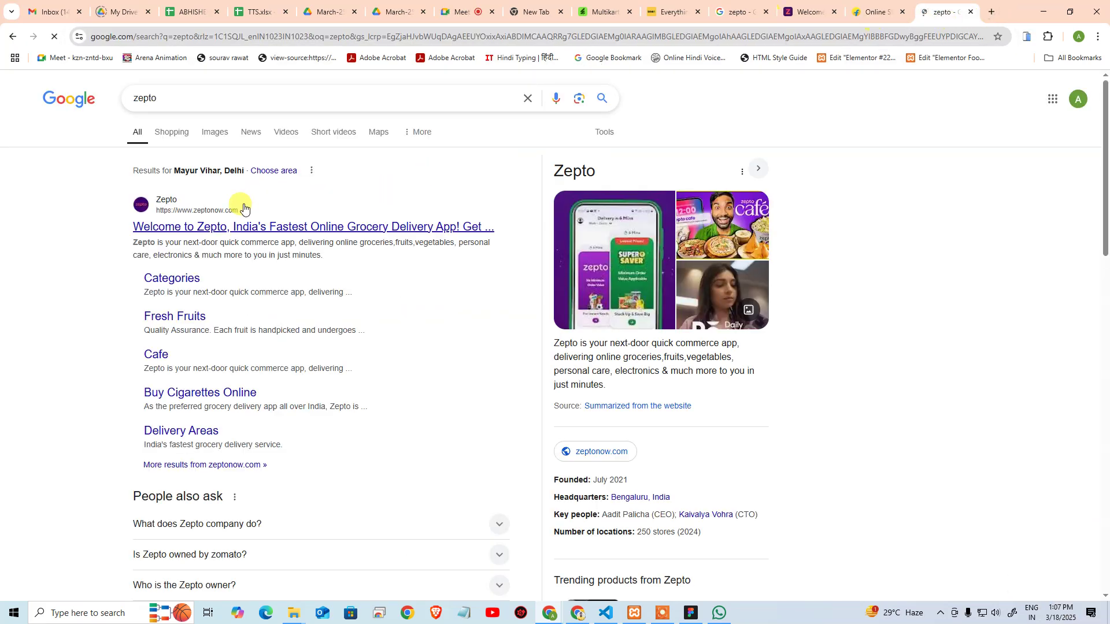
pyautogui.click(283, 238)
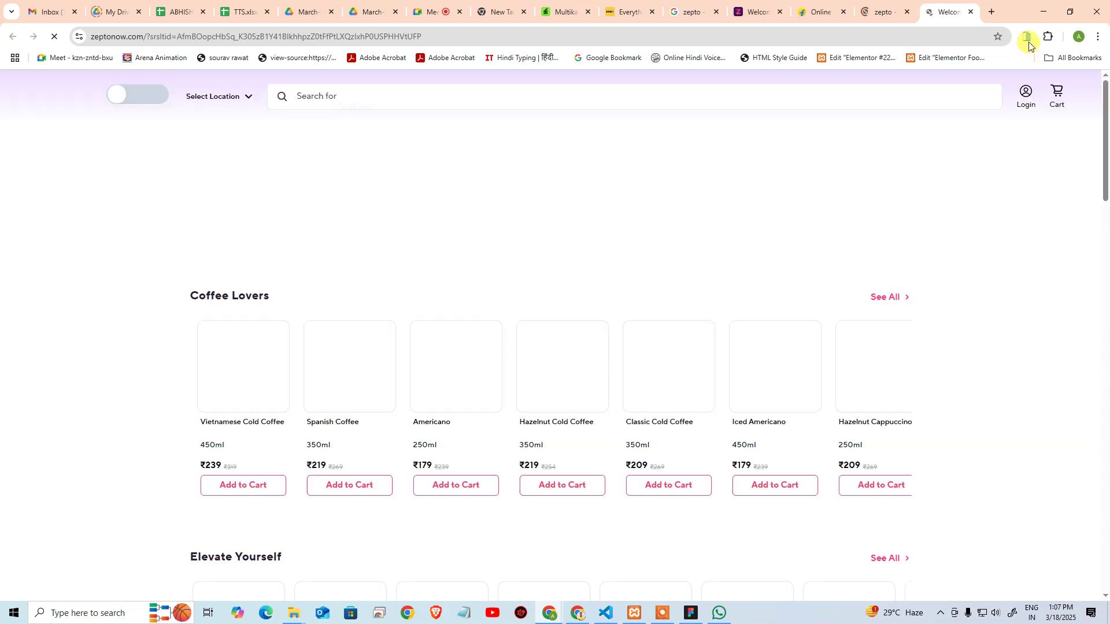
pyautogui.click(1028, 37)
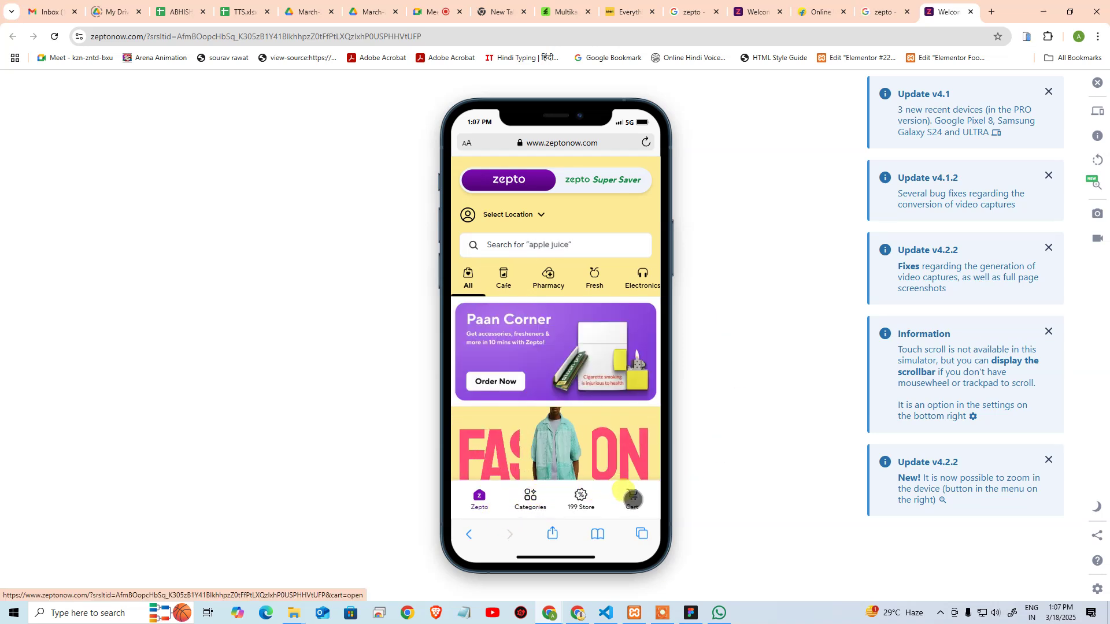
# Examine the Categories page of Zepto's mobile site and return to its home page
pyautogui.click(528, 495)
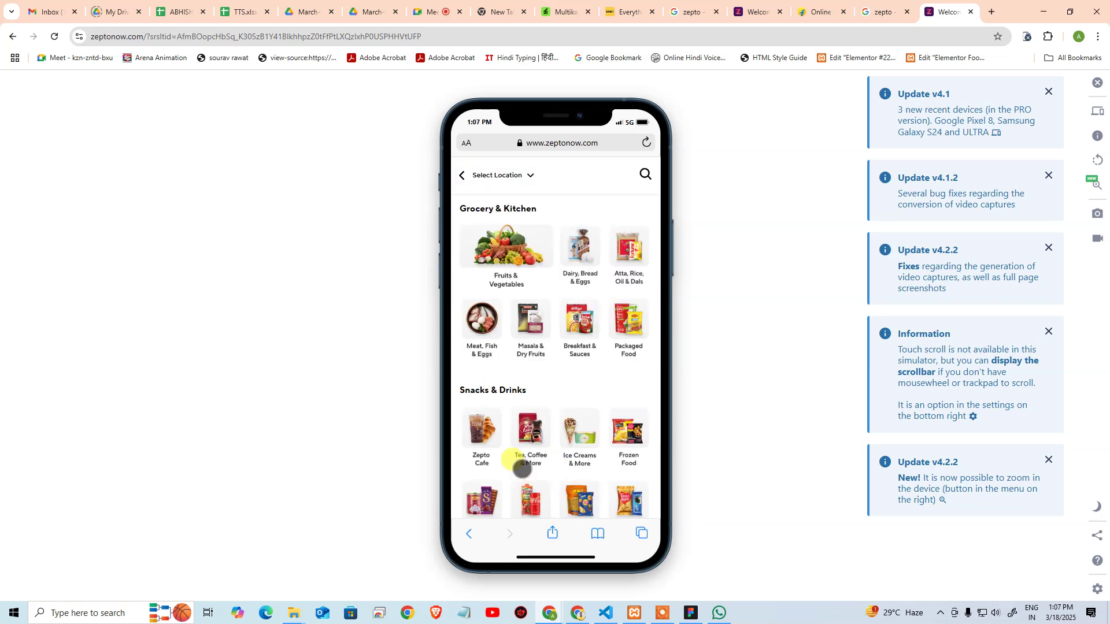
pyautogui.scroll(-5, 619, 430)
pyautogui.scroll(5, 625, 446)
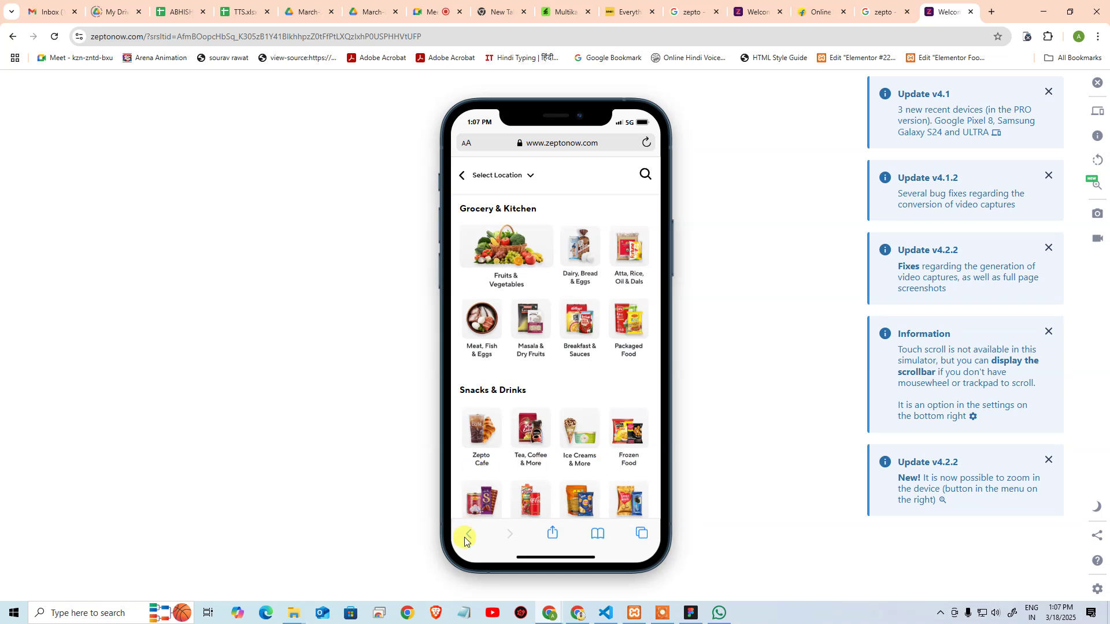
pyautogui.click(463, 175)
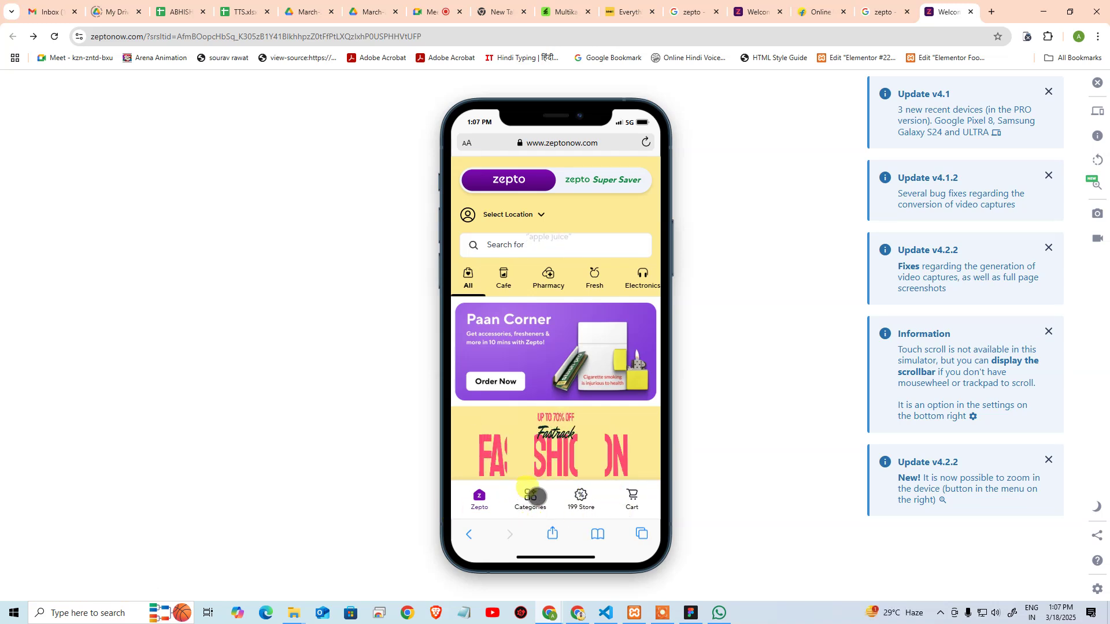
pyautogui.click(480, 497)
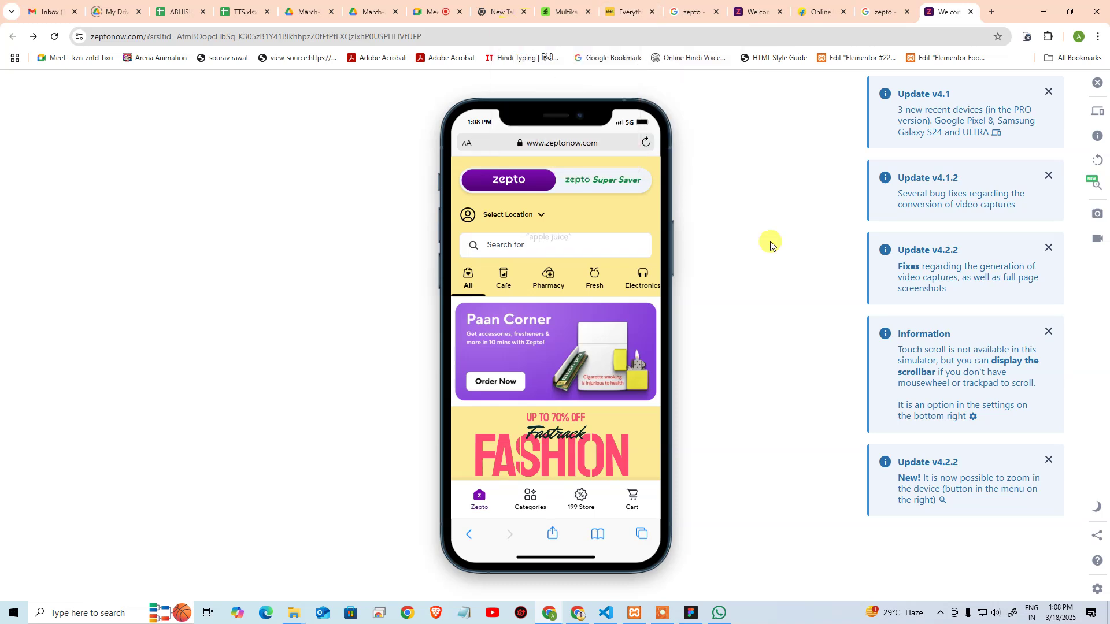
# Switch back to Figma and close the prototype preview to return to the category bar on the canvas
pyautogui.click(690, 613)
pyautogui.click(818, 300)
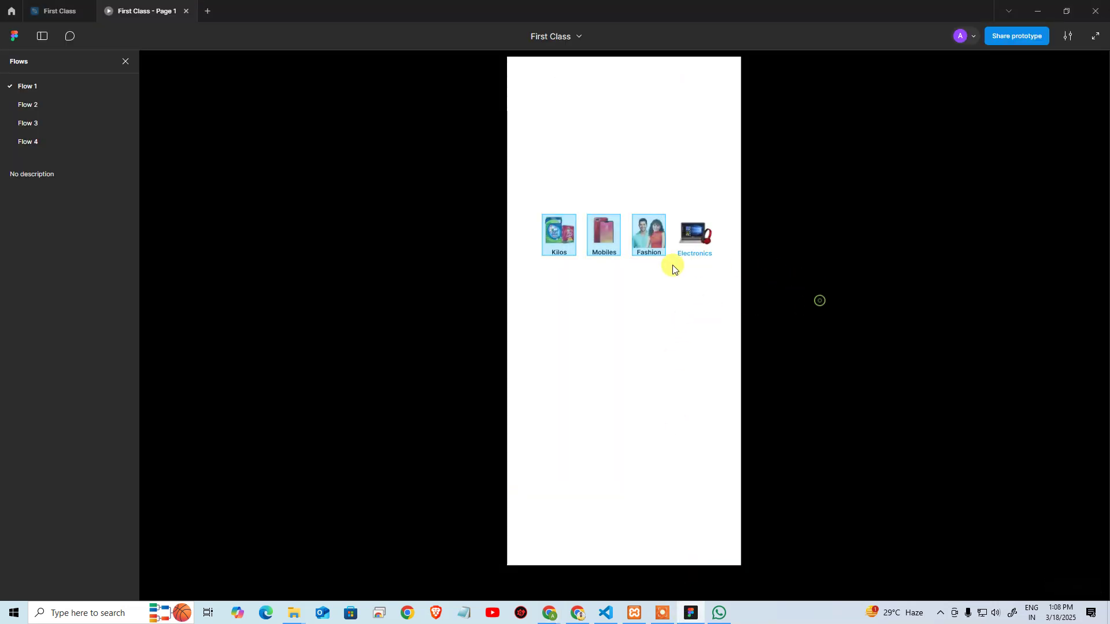
pyautogui.click(411, 177)
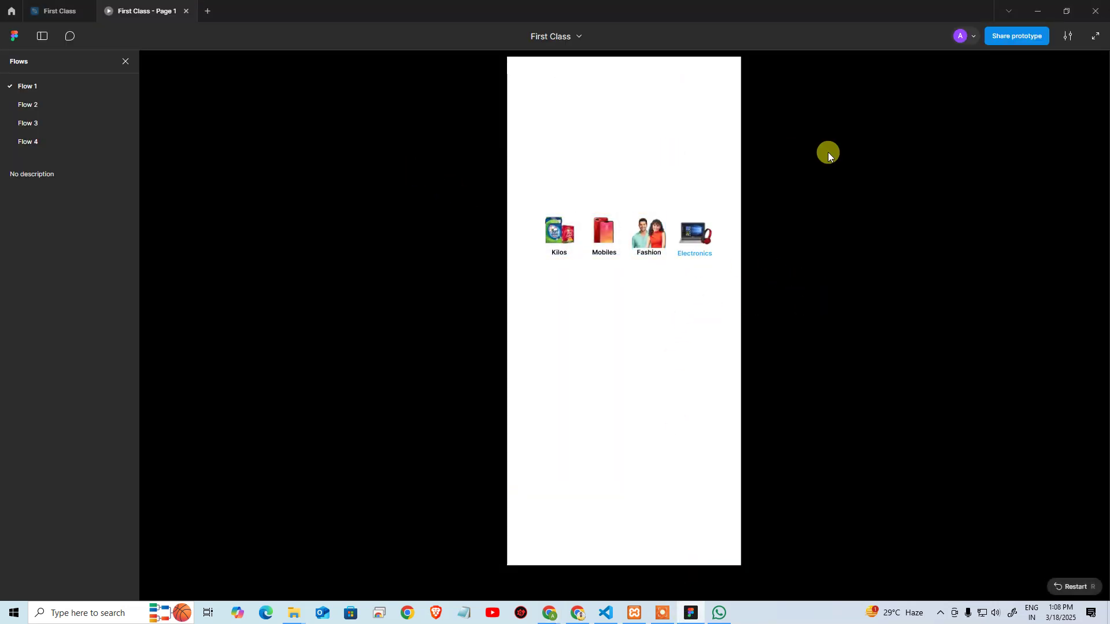
pyautogui.click(185, 11)
pyautogui.click(776, 236)
pyautogui.moveTo(511, 374); pyautogui.dragTo(601, 219)
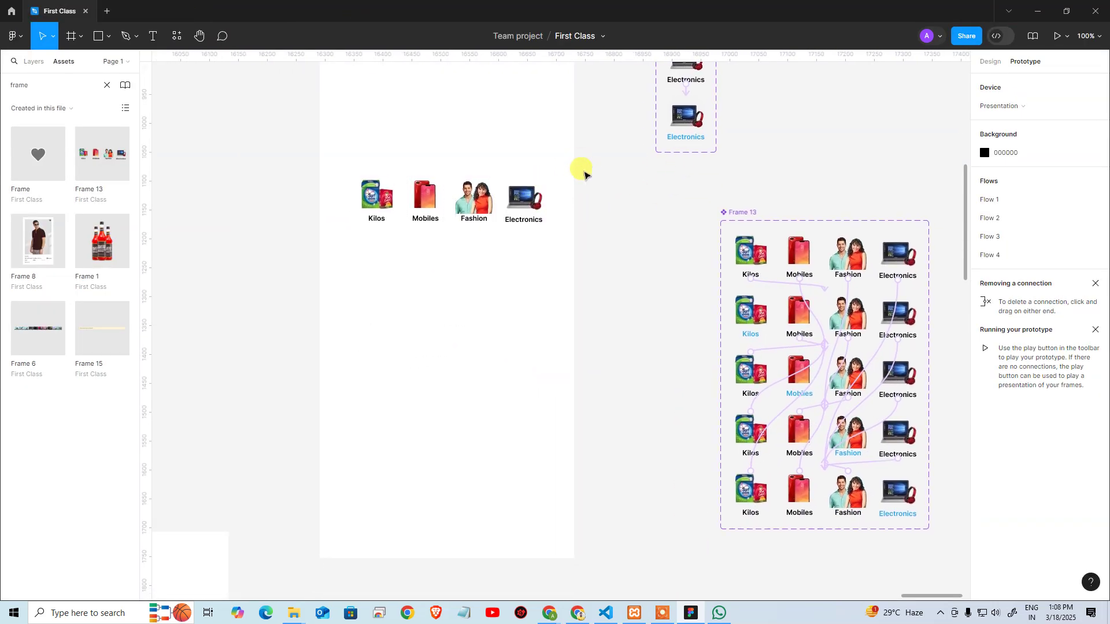
pyautogui.moveTo(583, 161); pyautogui.dragTo(318, 270)
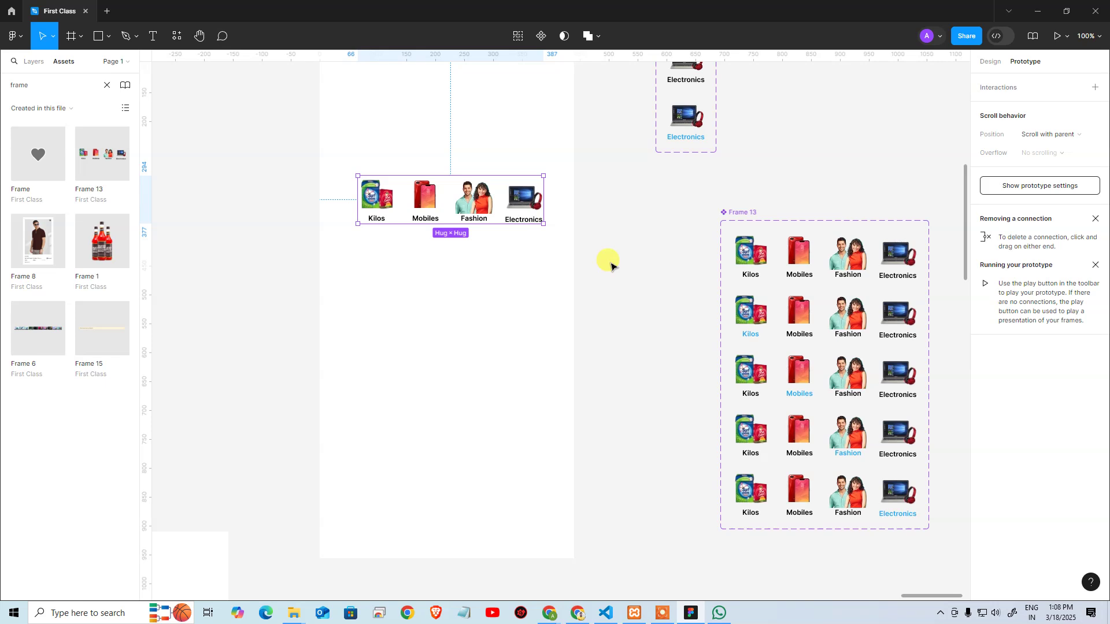
pyautogui.click(666, 275)
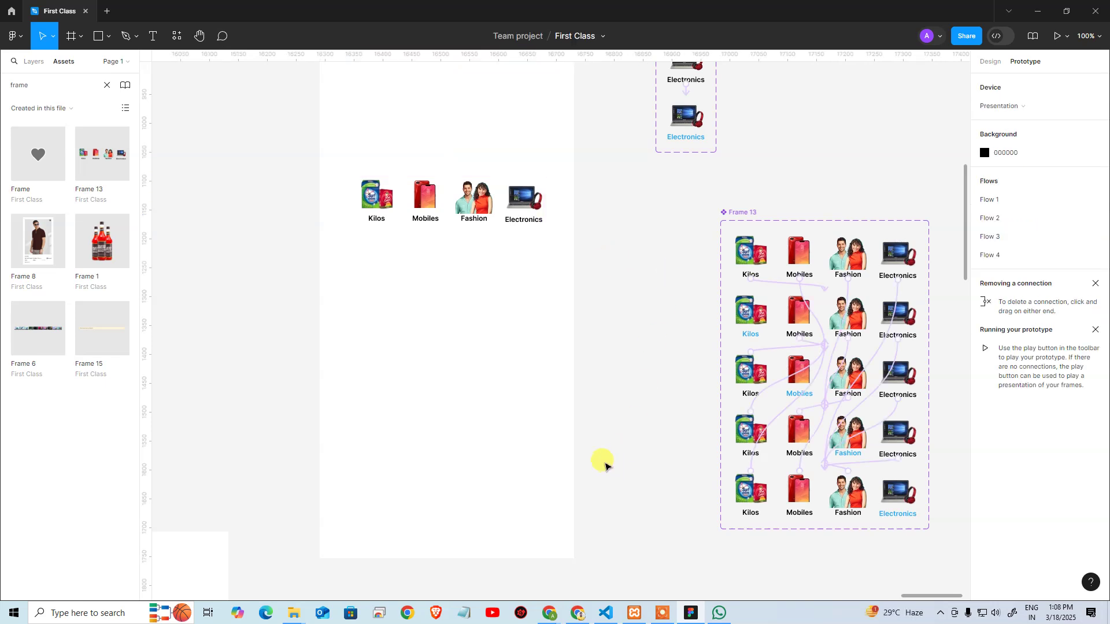
# Align the Frame 13 instance to the horizontal center of the iPhone 16 Pro Max - 5 frame
pyautogui.click(524, 217)
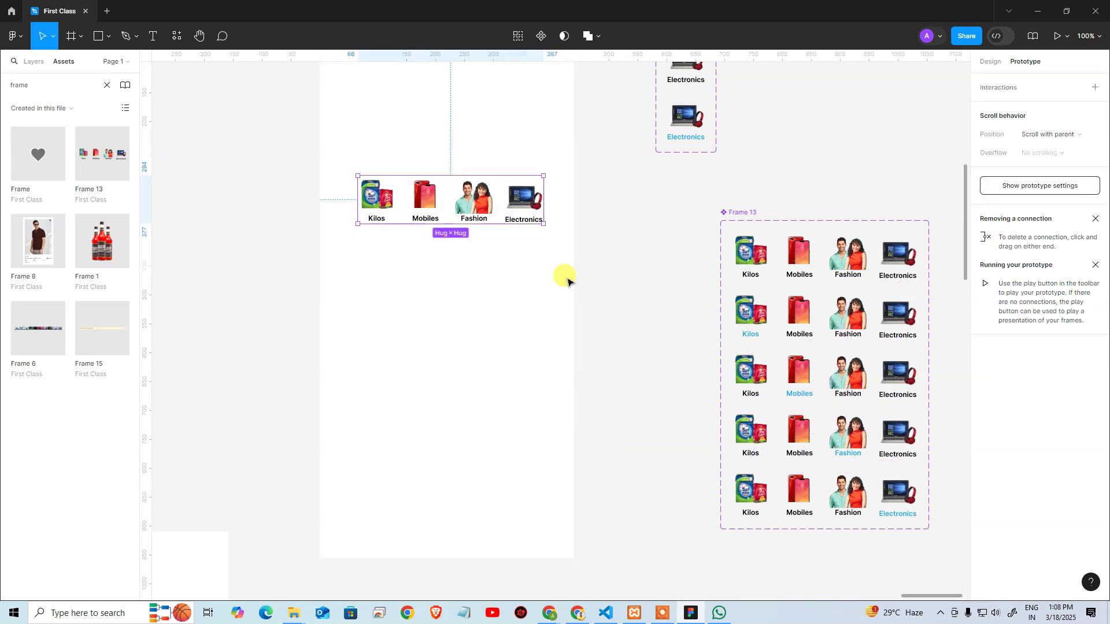
pyautogui.click(992, 63)
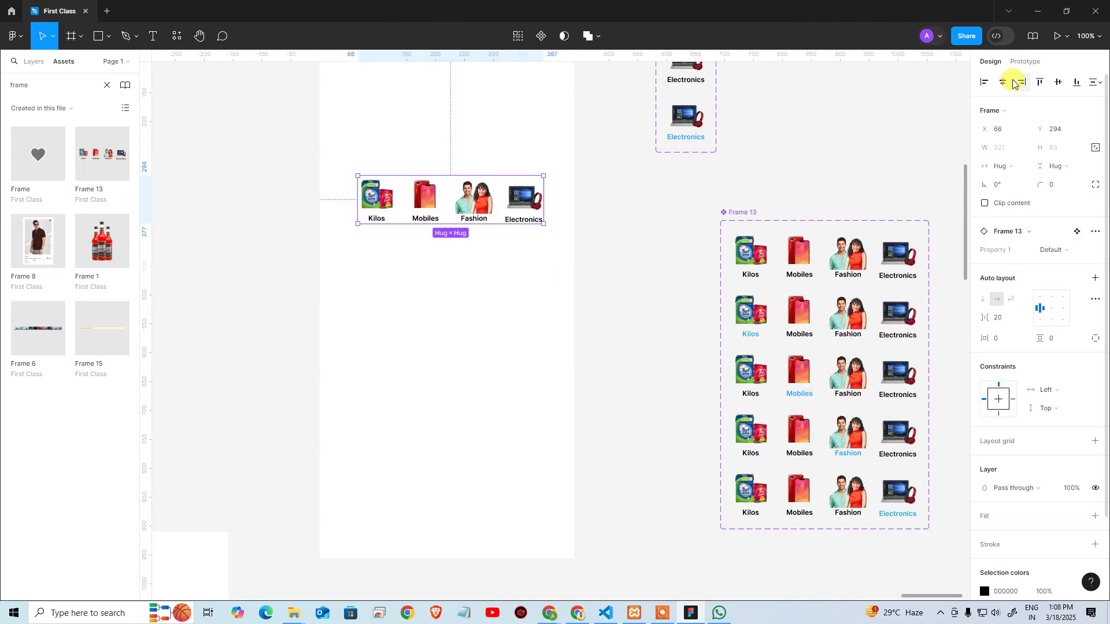
pyautogui.click(1003, 82)
pyautogui.click(624, 293)
pyautogui.scroll(3, 625, 292)
pyautogui.hscroll(1, 624, 293)
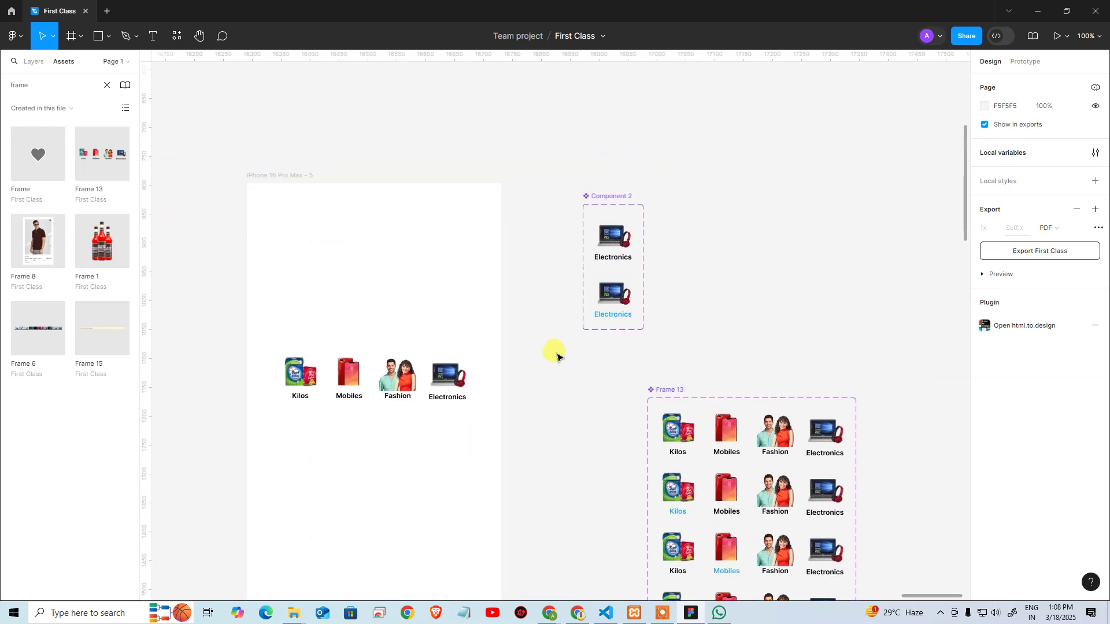
# Switch to Chrome, search Google for "can we change mouse pointer in figma" in a new tab and expand the AI overview
pyautogui.hotkey('alt', 'Tab')
pyautogui.click(989, 12)
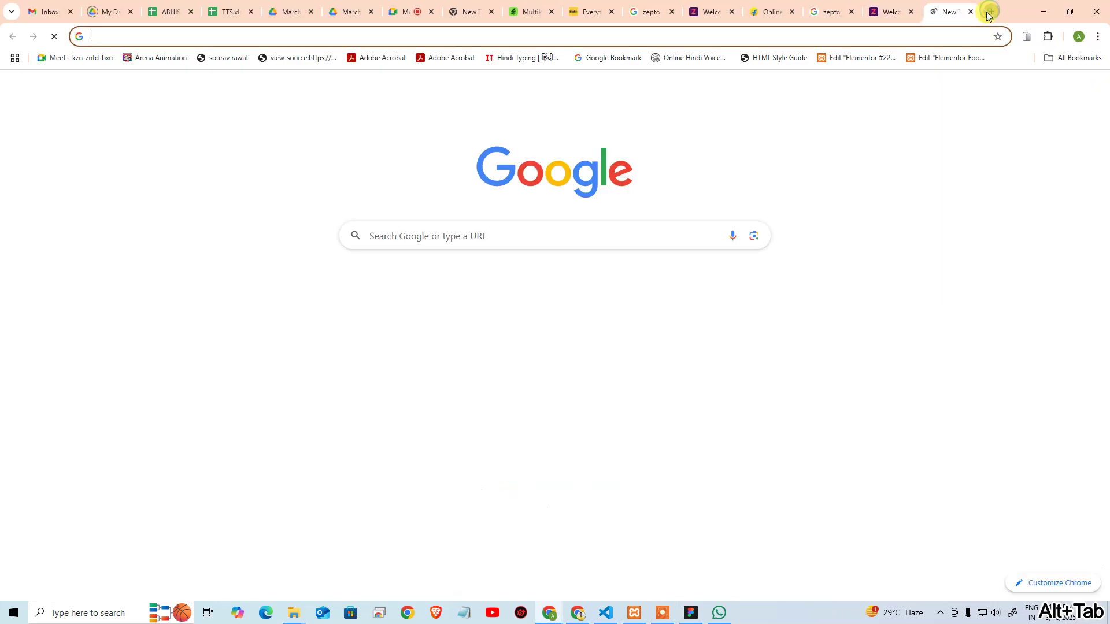
pyautogui.write('can ')
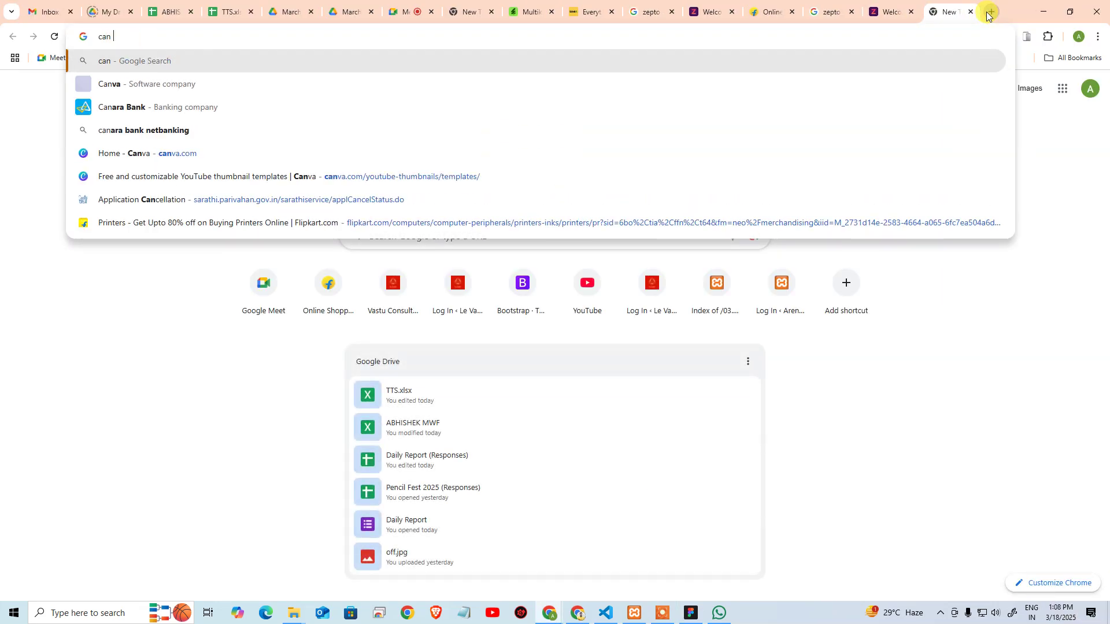
pyautogui.write('we cah')
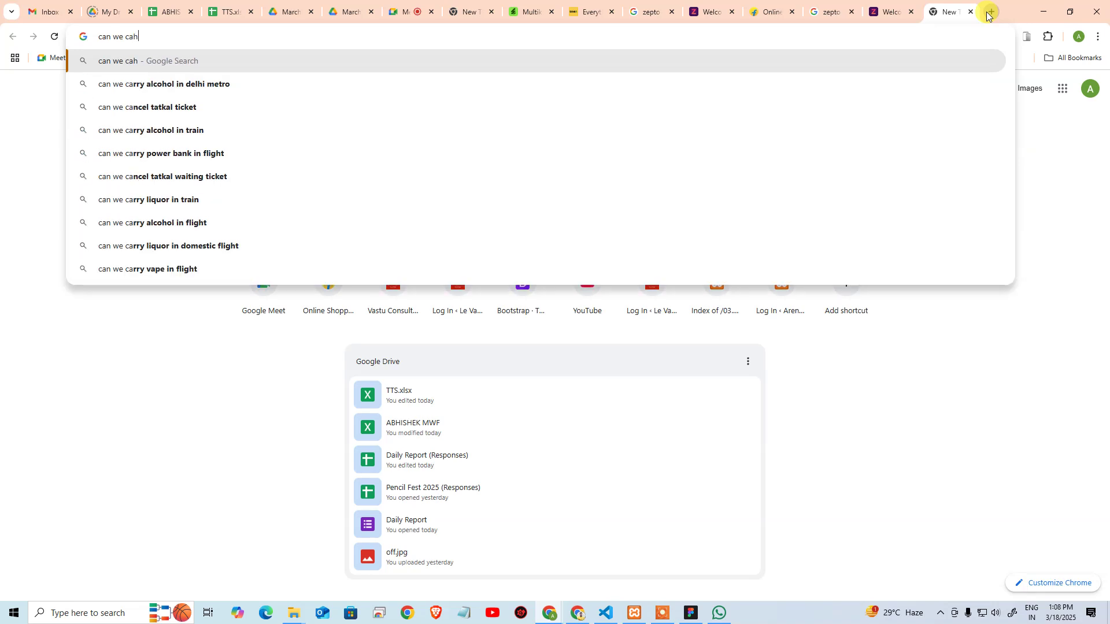
pyautogui.press('BackSpace')
pyautogui.write('j')
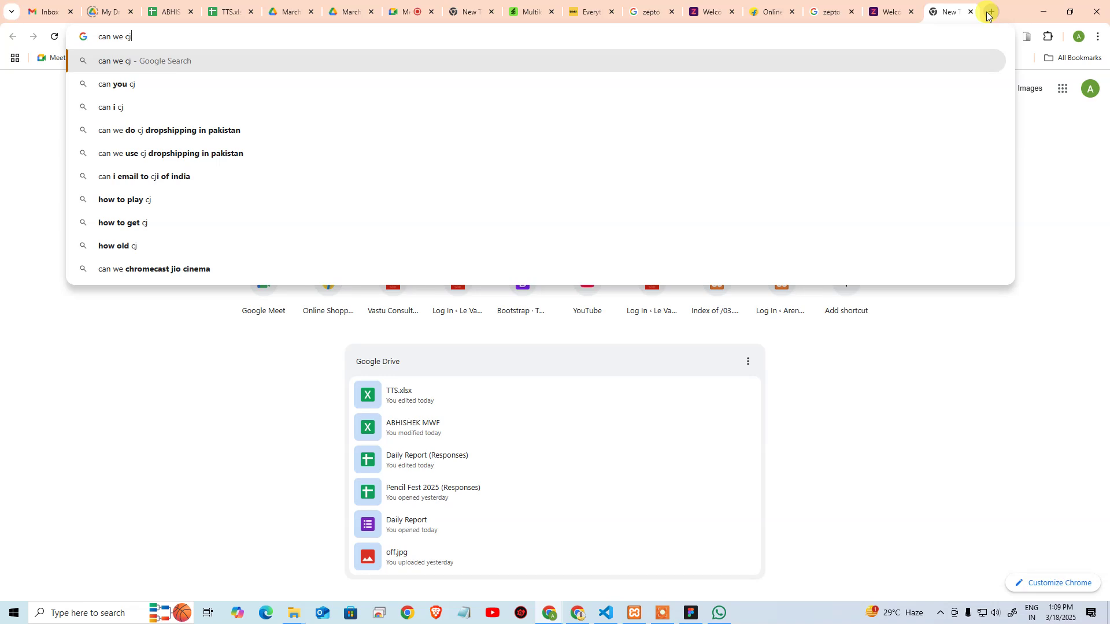
pyautogui.press('BackSpace')
pyautogui.write('h')
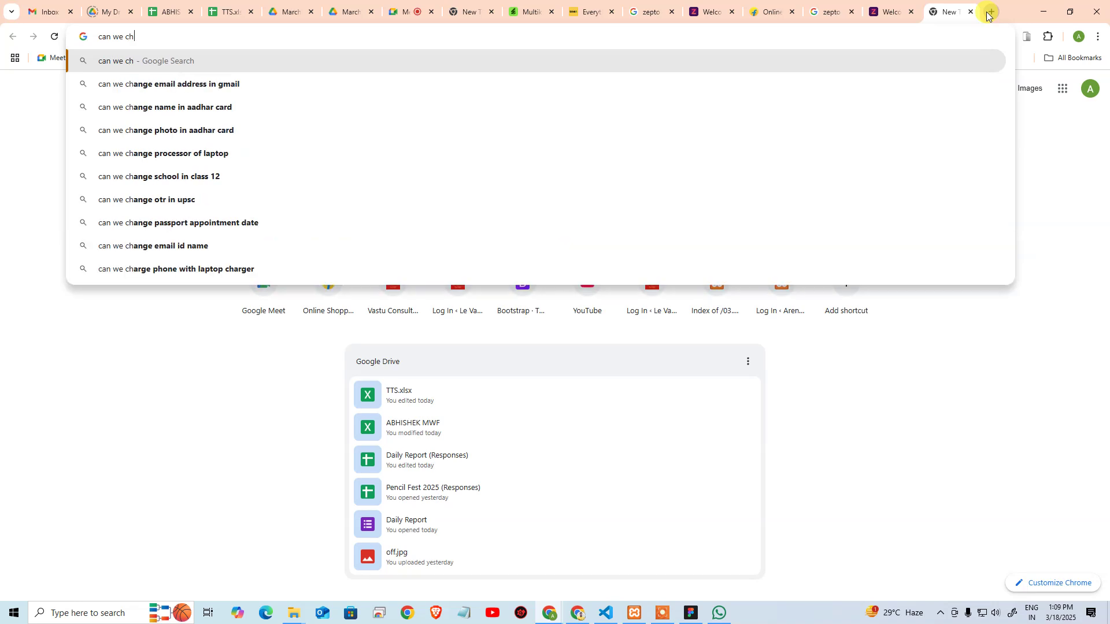
pyautogui.write('ange mouse')
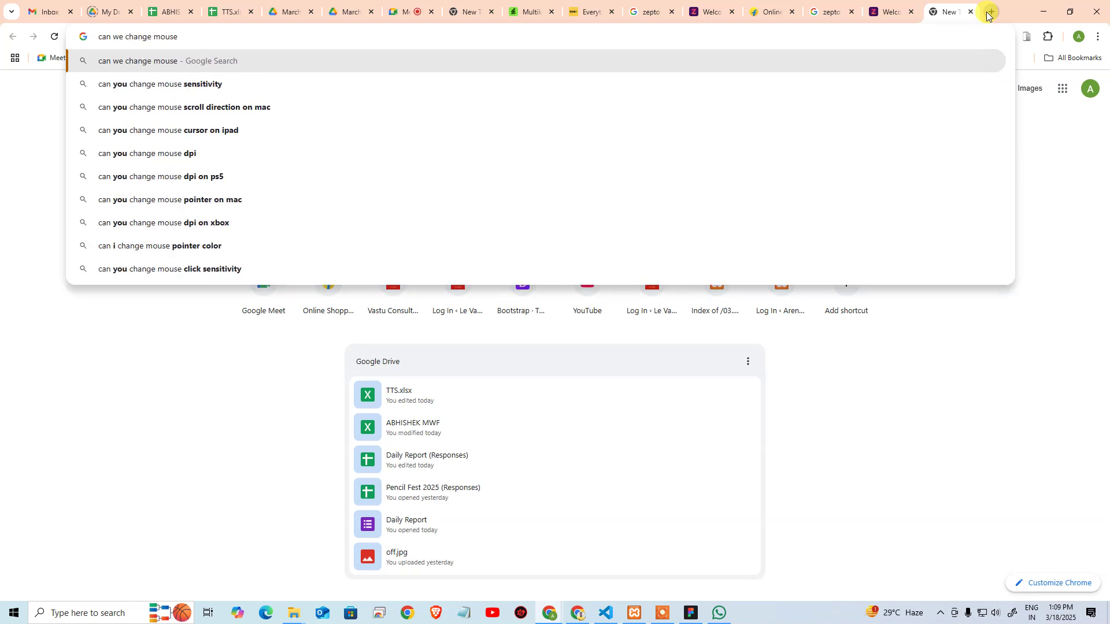
pyautogui.write(' pointer in')
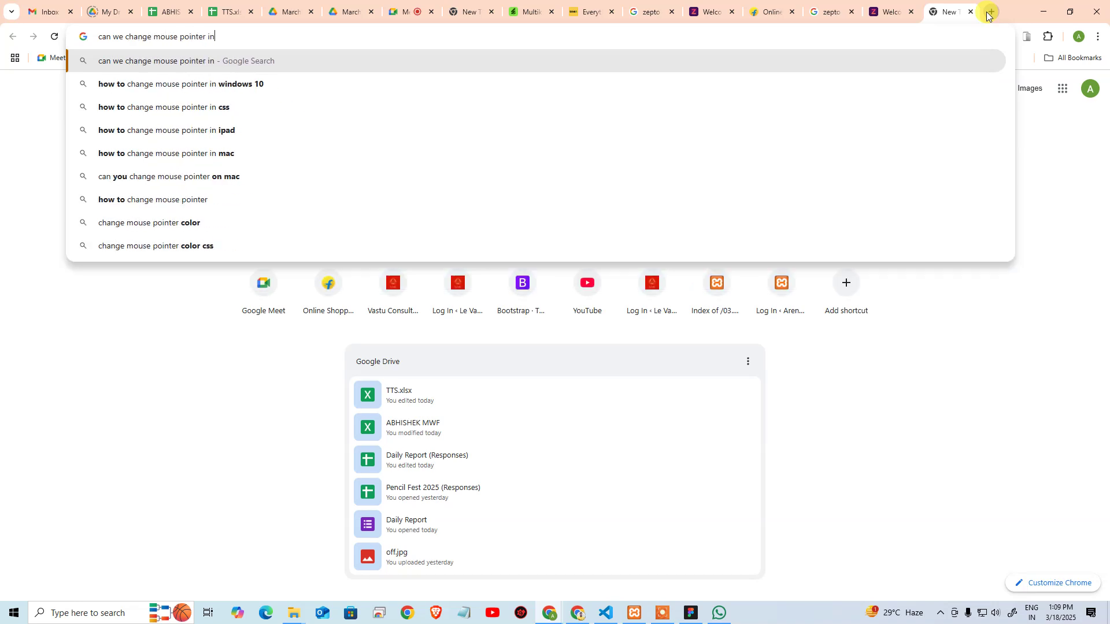
pyautogui.write(' figma')
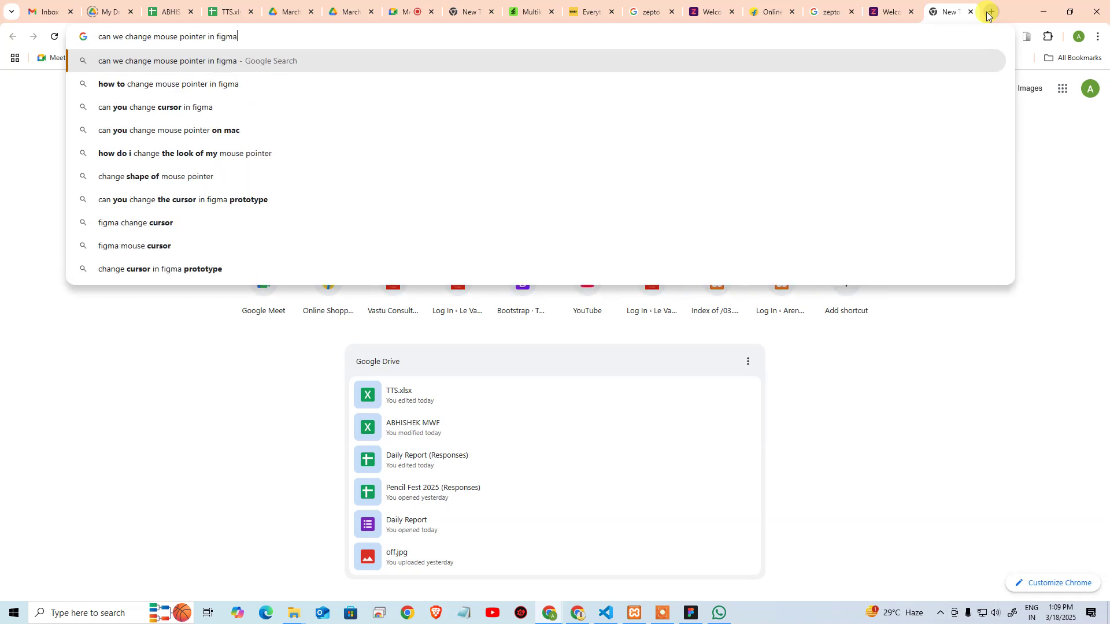
pyautogui.press('Return')
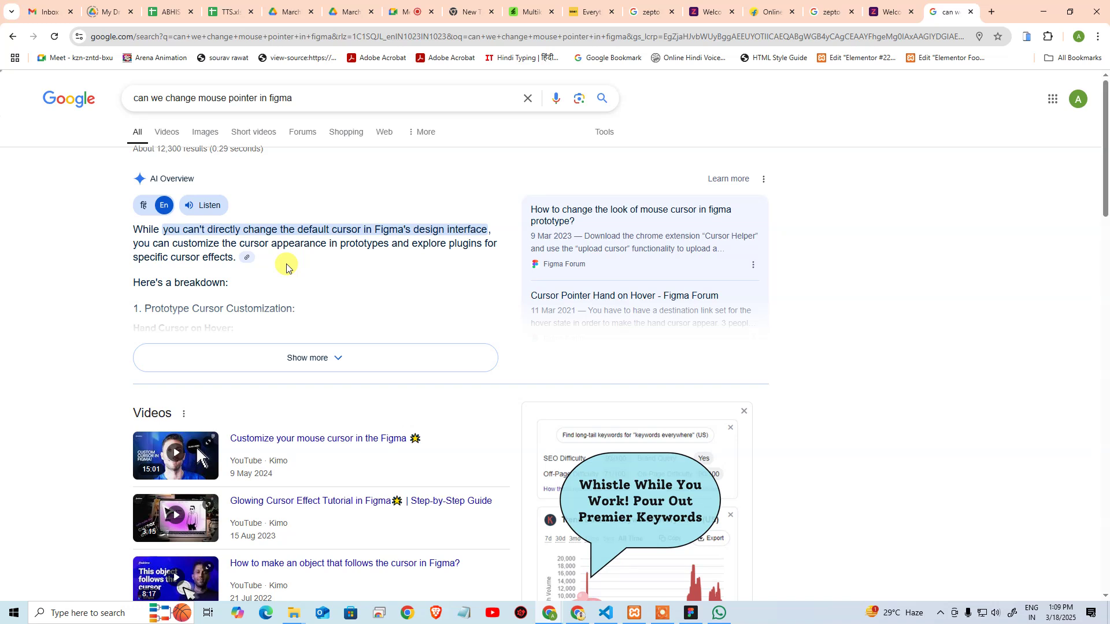
pyautogui.click(316, 358)
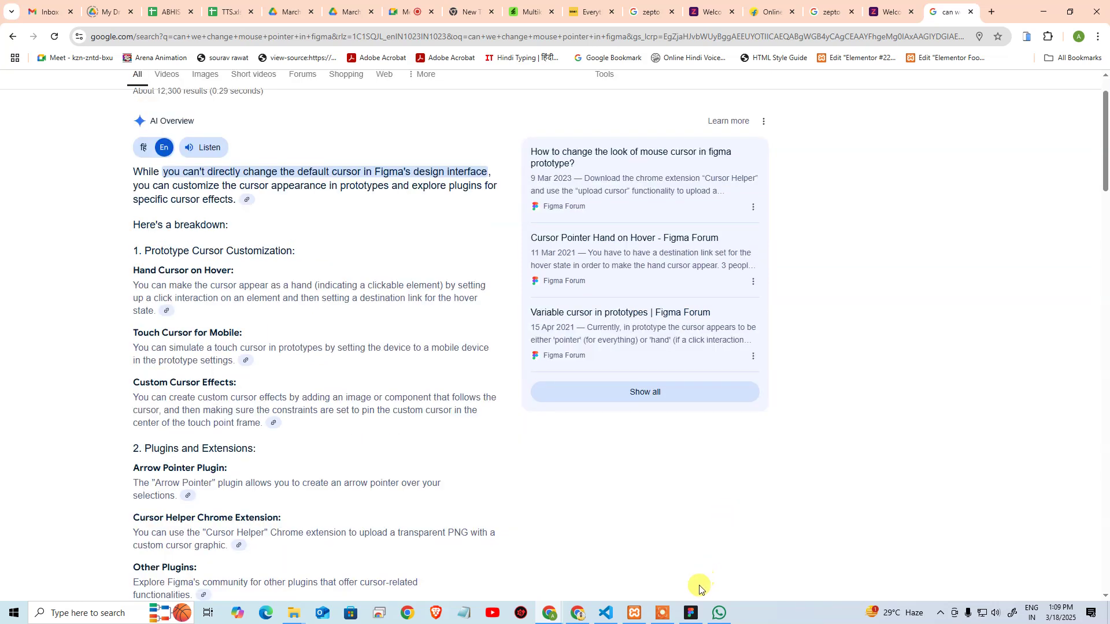
# Check the prototype device setting in Figma and return to the cursor search results in Chrome
pyautogui.click(691, 612)
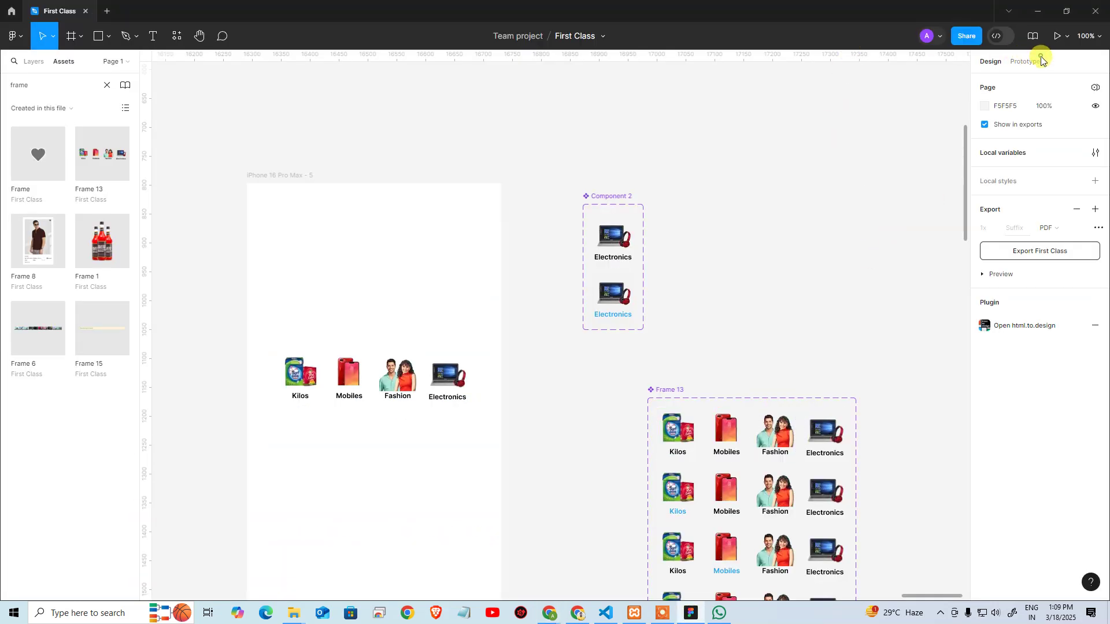
pyautogui.click(1021, 60)
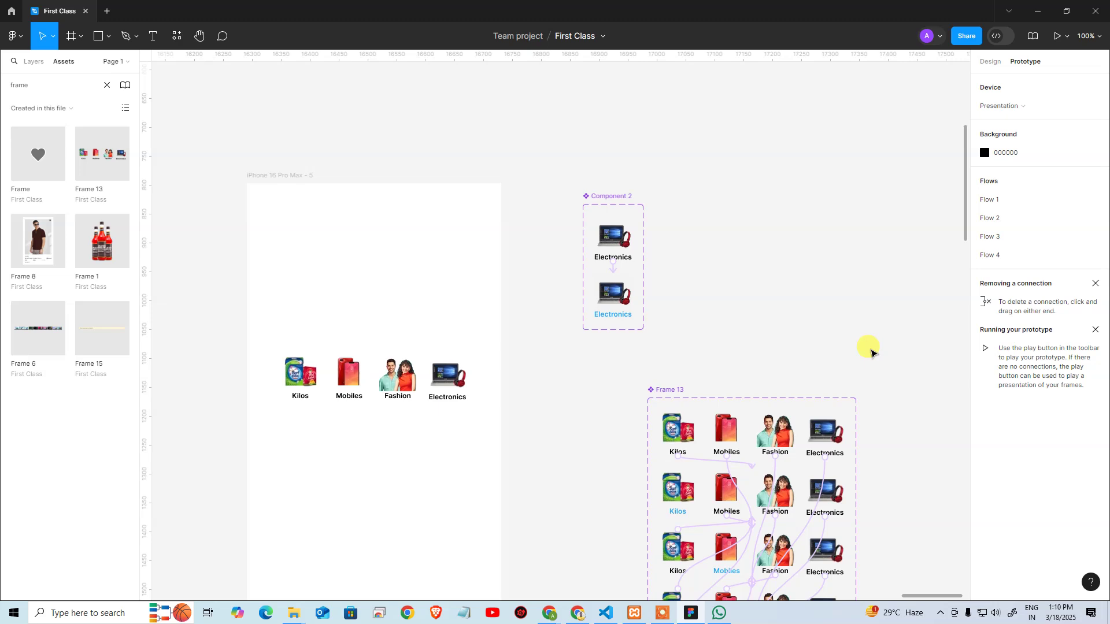
pyautogui.click(1009, 105)
pyautogui.click(752, 145)
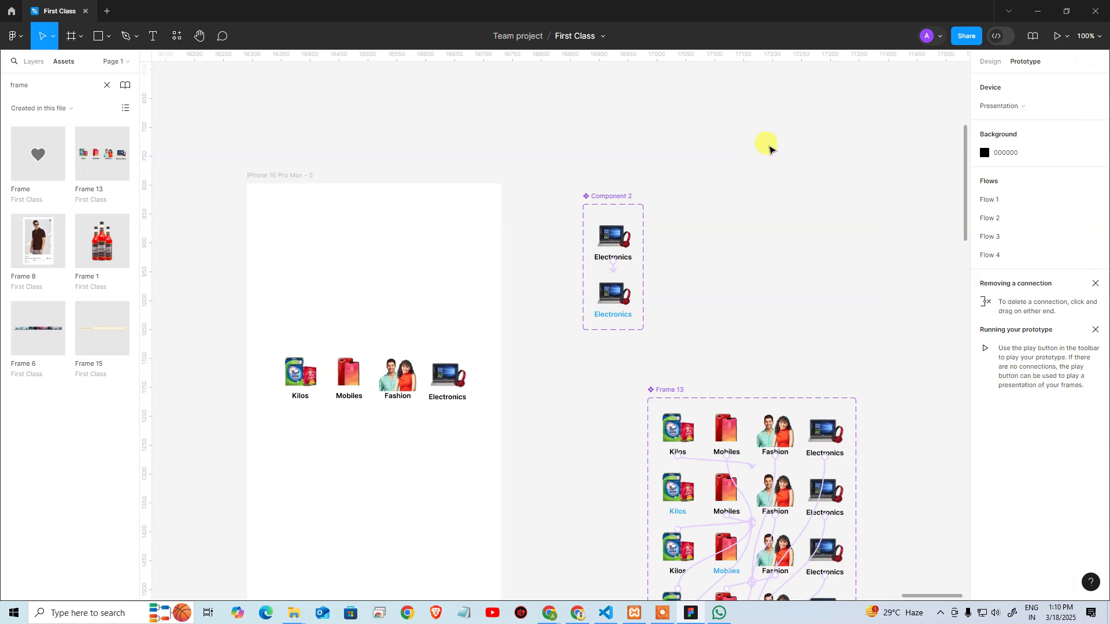
pyautogui.hotkey('alt', 'Tab')
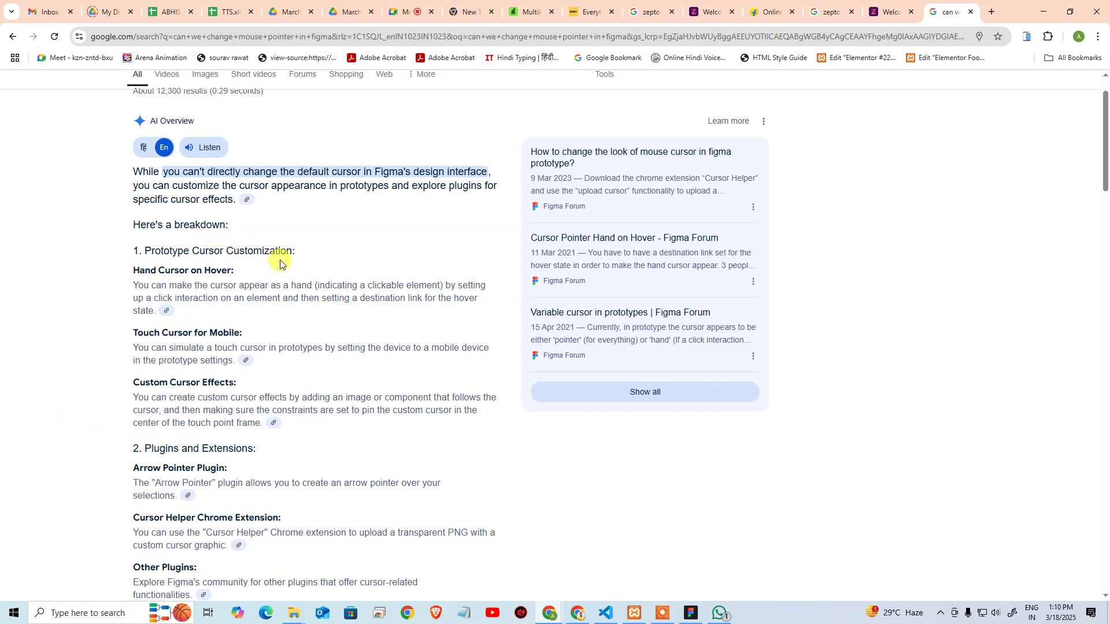
# Read through the AI overview's sections on prototype cursor customization, plugins and extensions, and limitations in Figma
pyautogui.scroll(-2, 281, 266)
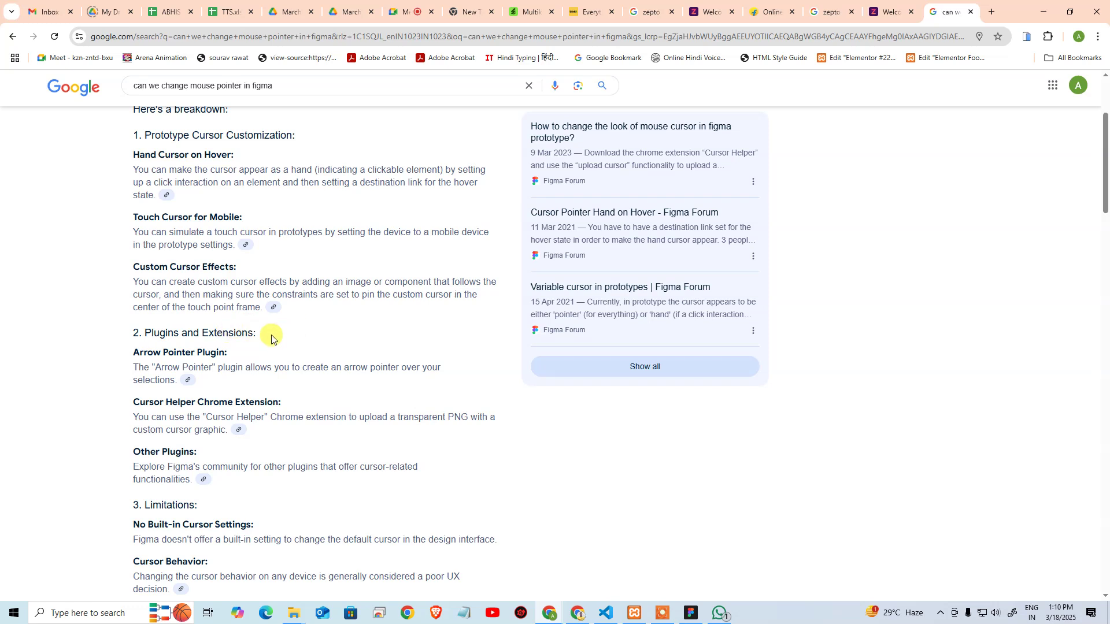
pyautogui.scroll(-7, 315, 359)
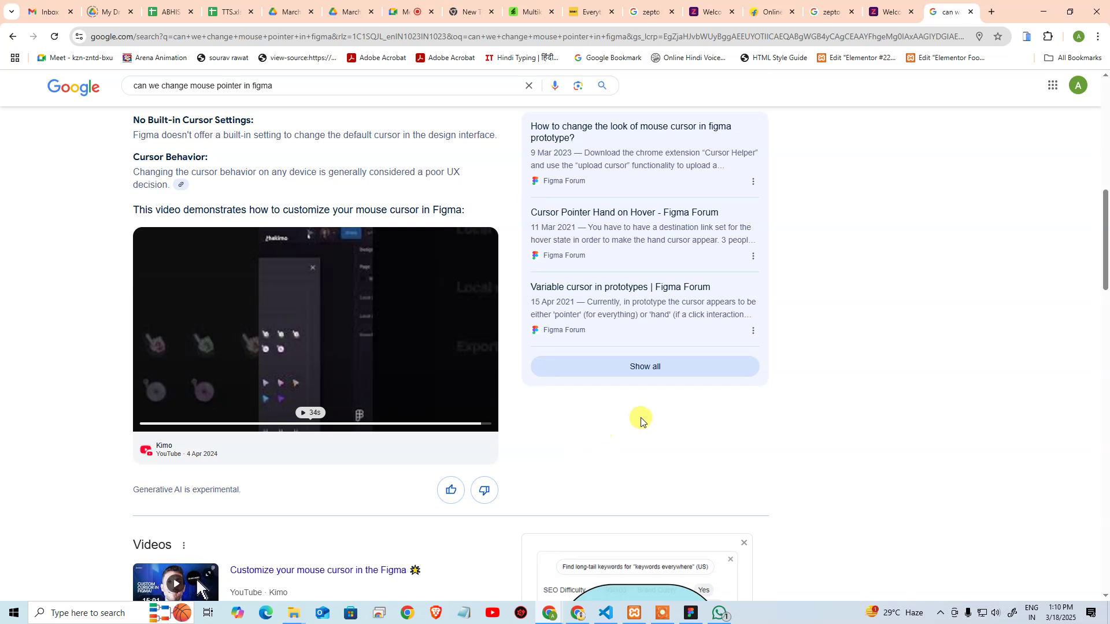
pyautogui.scroll(6, 642, 419)
pyautogui.scroll(3, 490, 426)
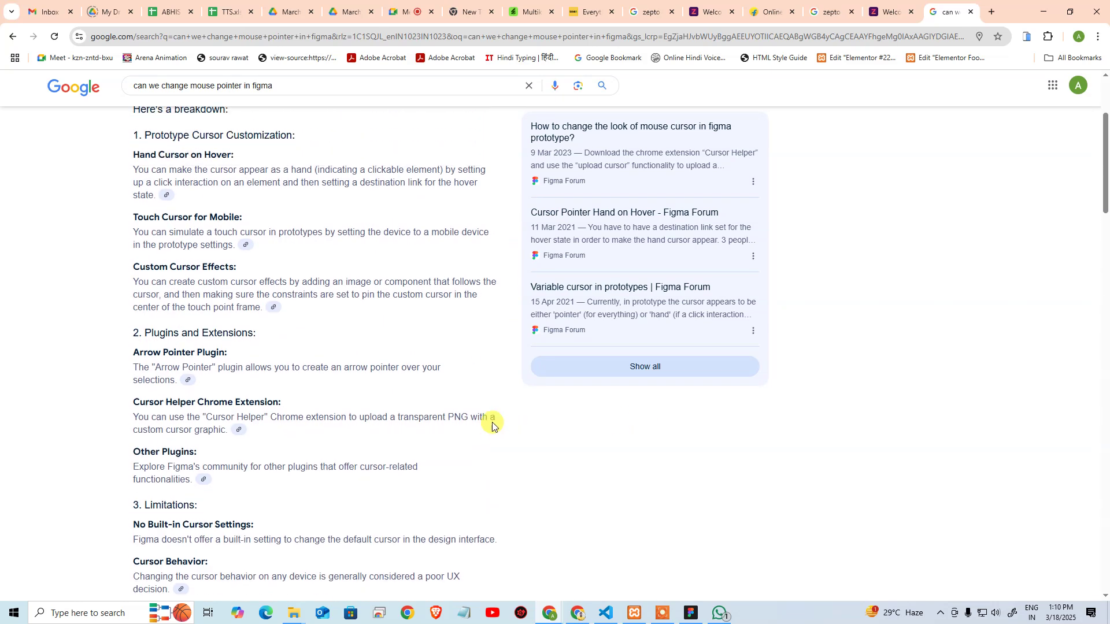
pyautogui.scroll(1, 310, 410)
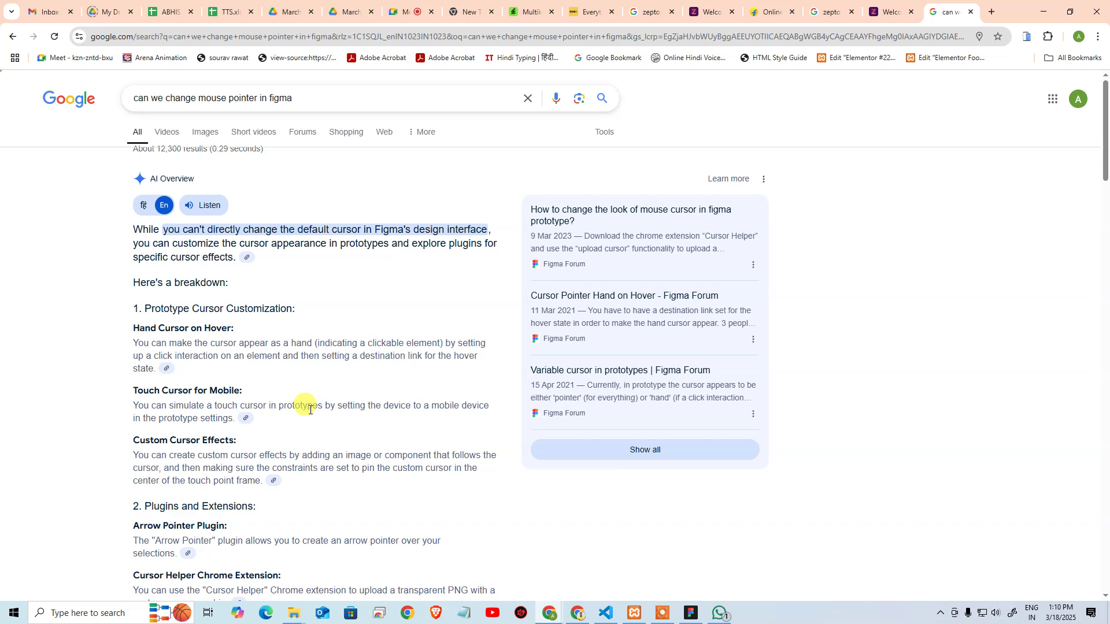
pyautogui.scroll(-3, 324, 324)
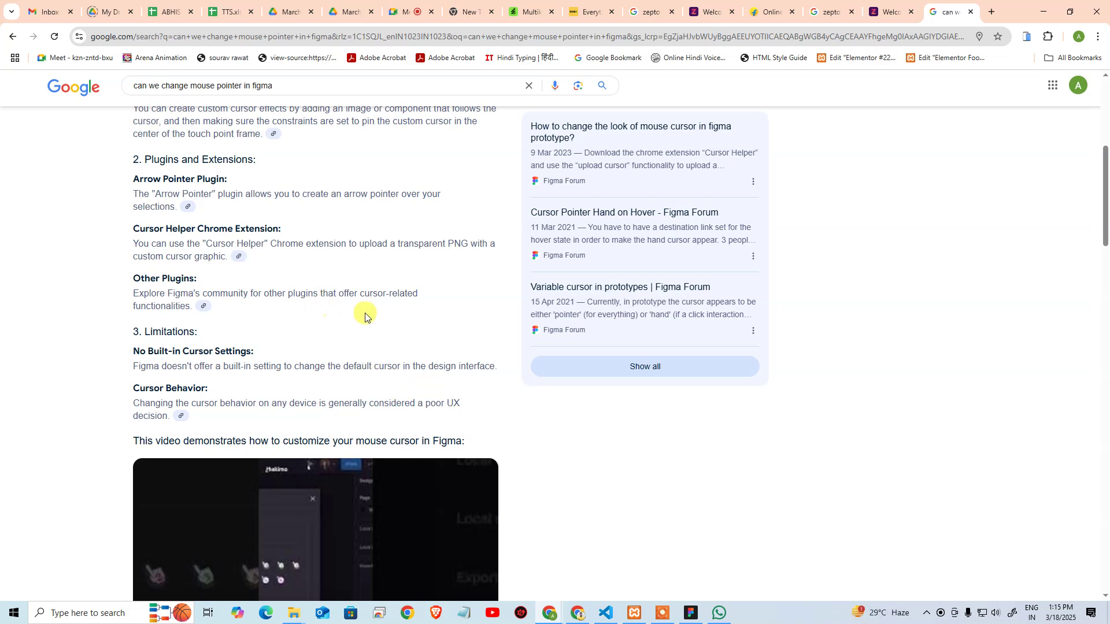
pyautogui.scroll(2, 370, 312)
pyautogui.scroll(-3, 381, 318)
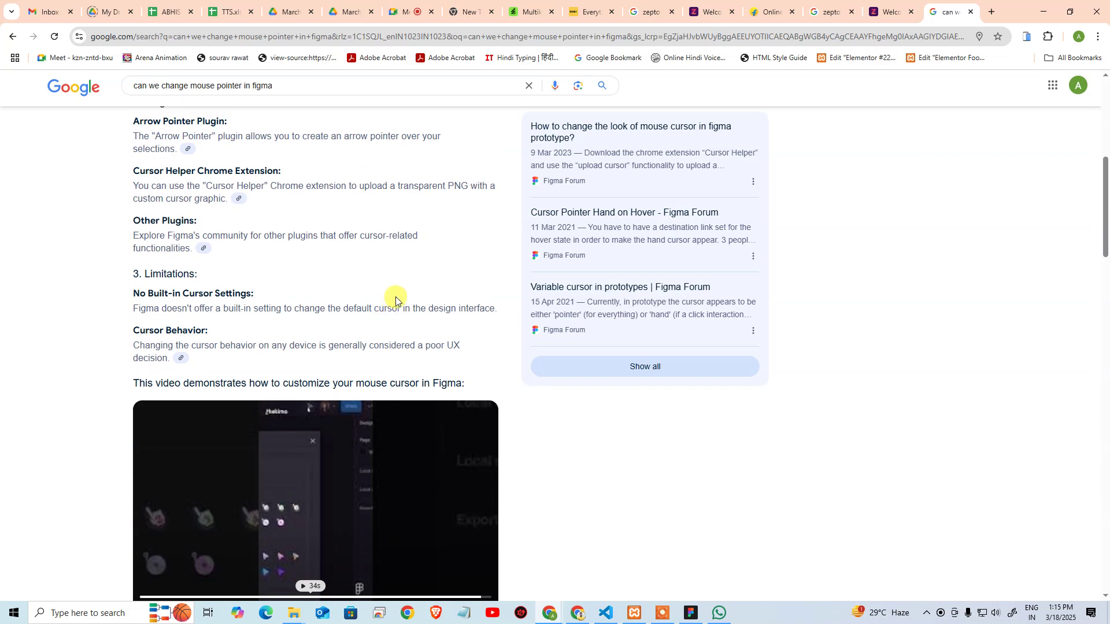
pyautogui.scroll(4, 396, 299)
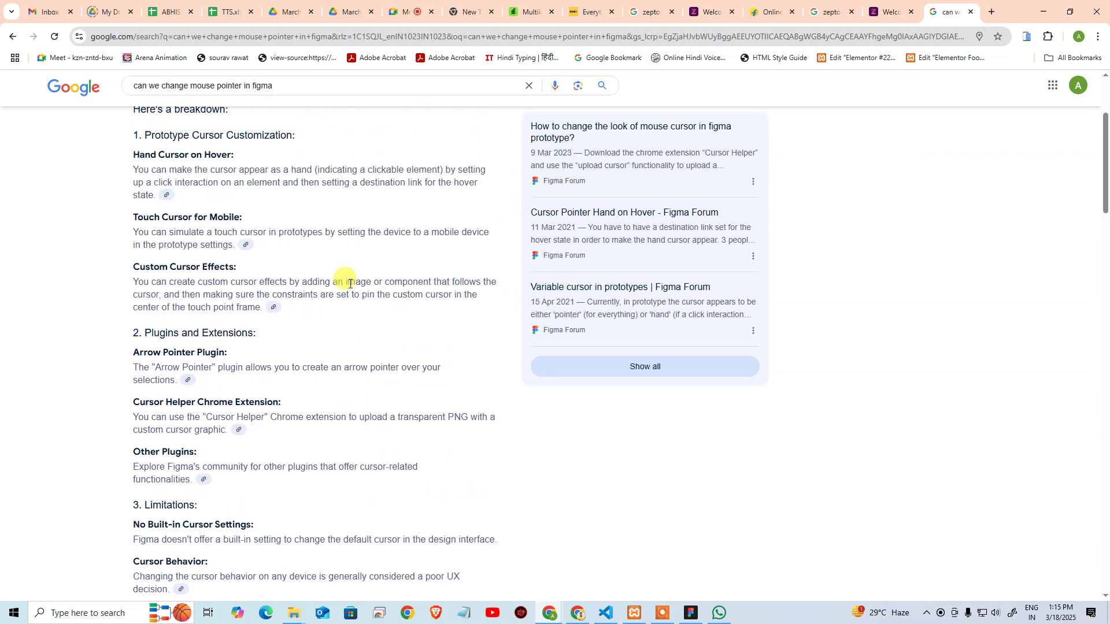
pyautogui.scroll(2, 309, 153)
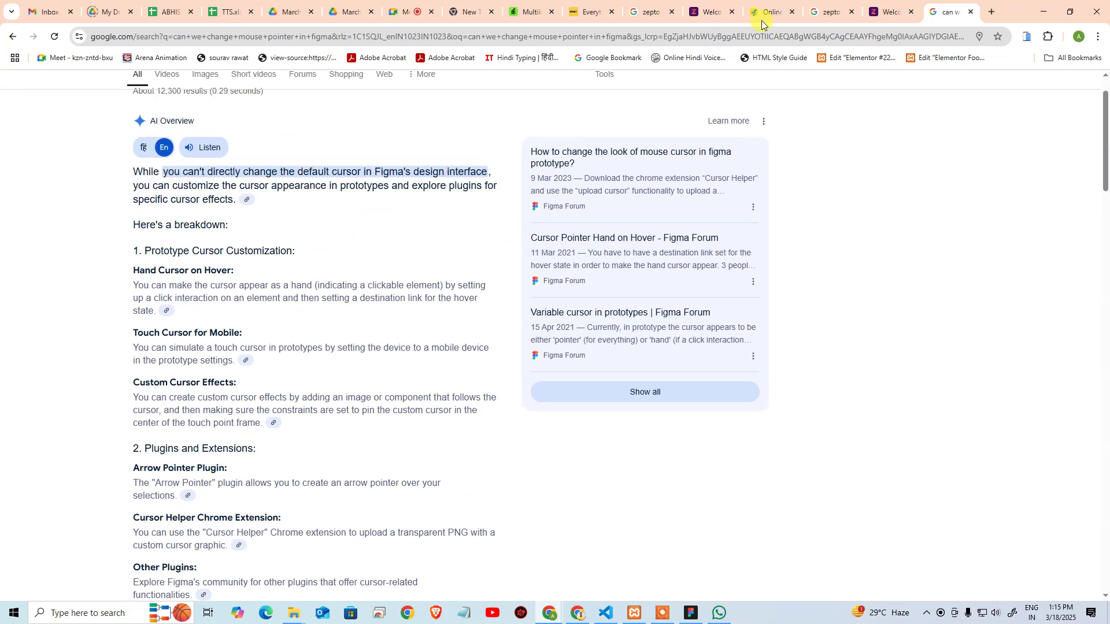
# Switch to Figma, search the community plugins for "mouse cours" and clear the query
pyautogui.click(692, 613)
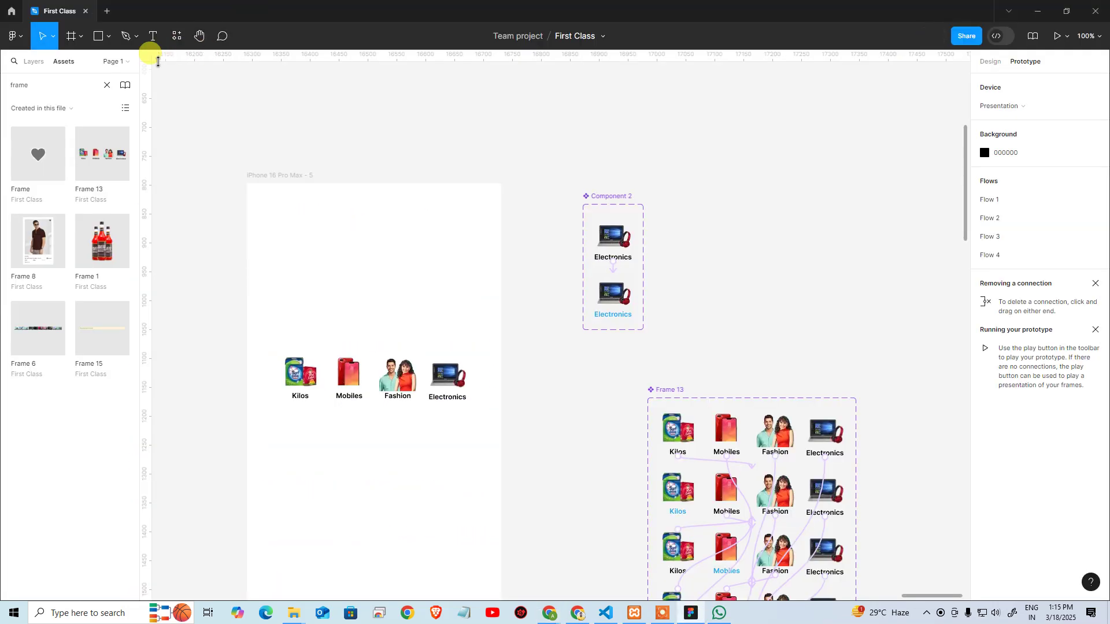
pyautogui.click(179, 36)
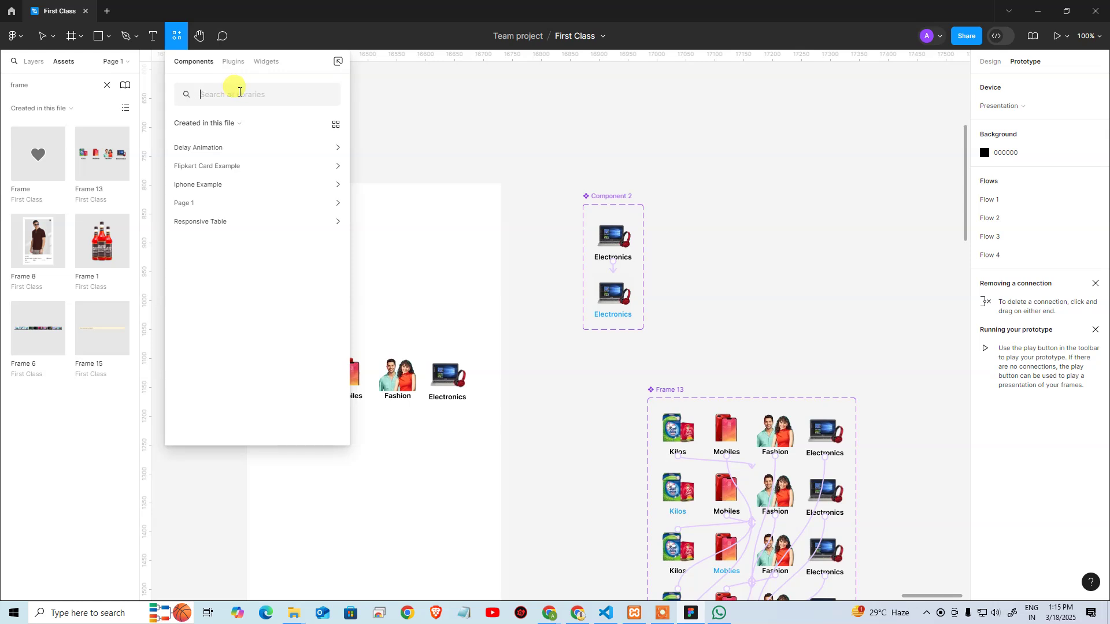
pyautogui.click(234, 61)
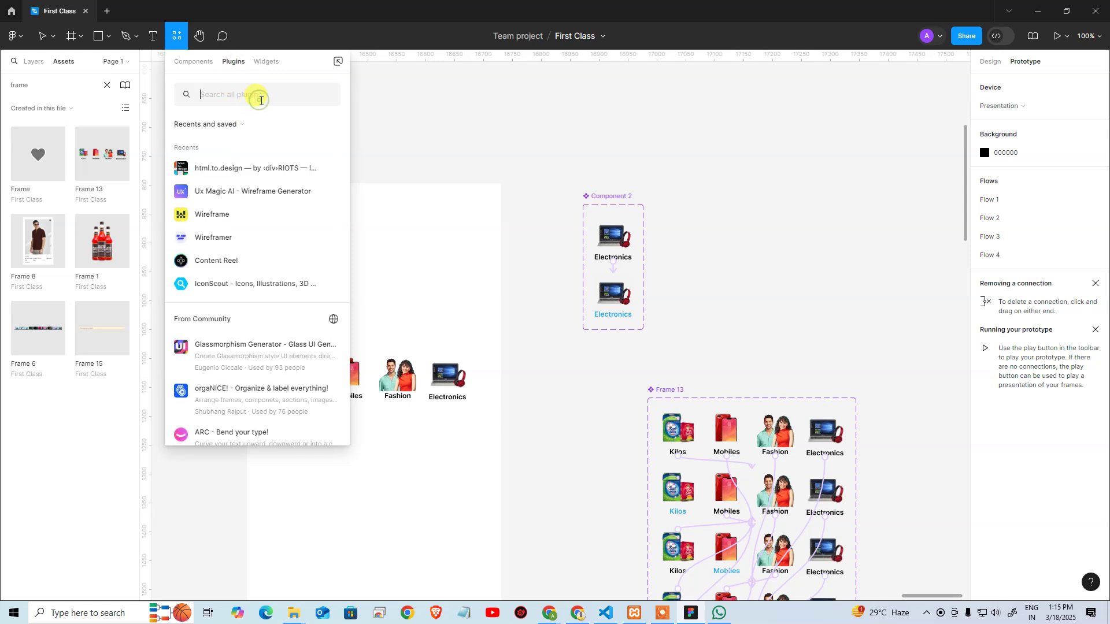
pyautogui.write('mouse ')
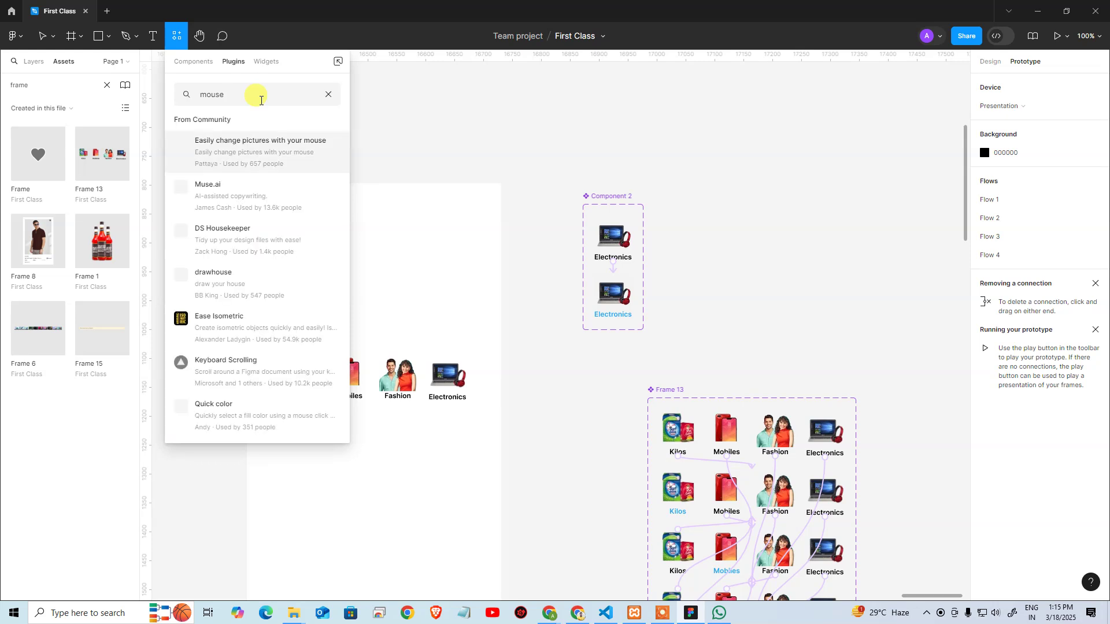
pyautogui.write('co')
pyautogui.write('urs')
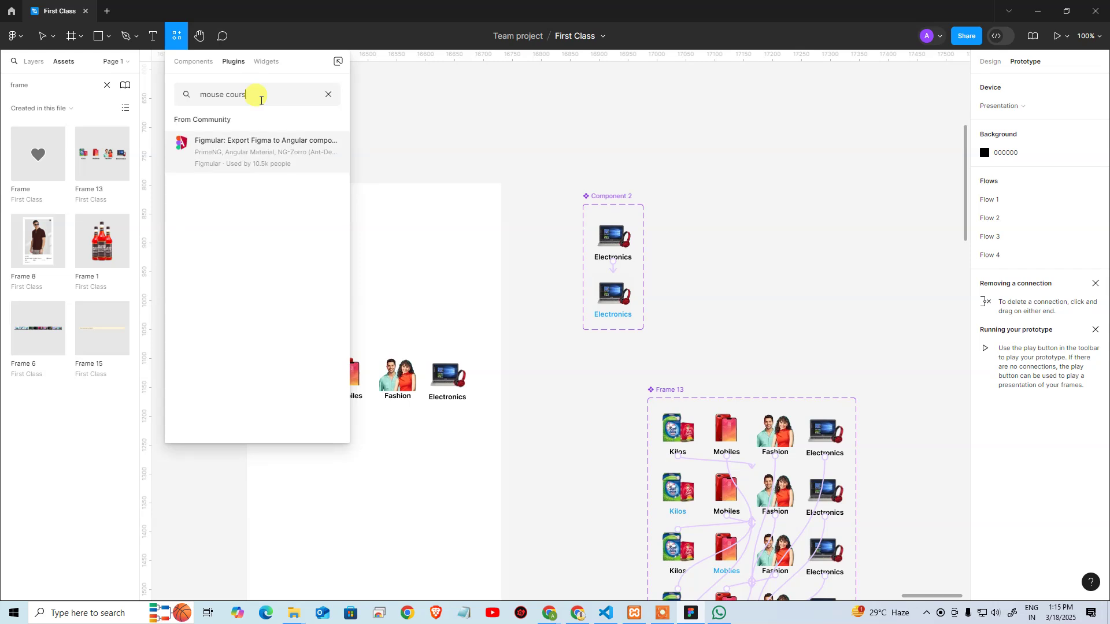
pyautogui.press('BackSpace')
pyautogui.press('BackSpace')
pyautogui.press('BackSpace')
pyautogui.press('BackSpace')
pyautogui.press('BackSpace')
pyautogui.press('BackSpace')
pyautogui.press('BackSpace')
pyautogui.press('BackSpace')
pyautogui.press('BackSpace')
pyautogui.press('BackSpace')
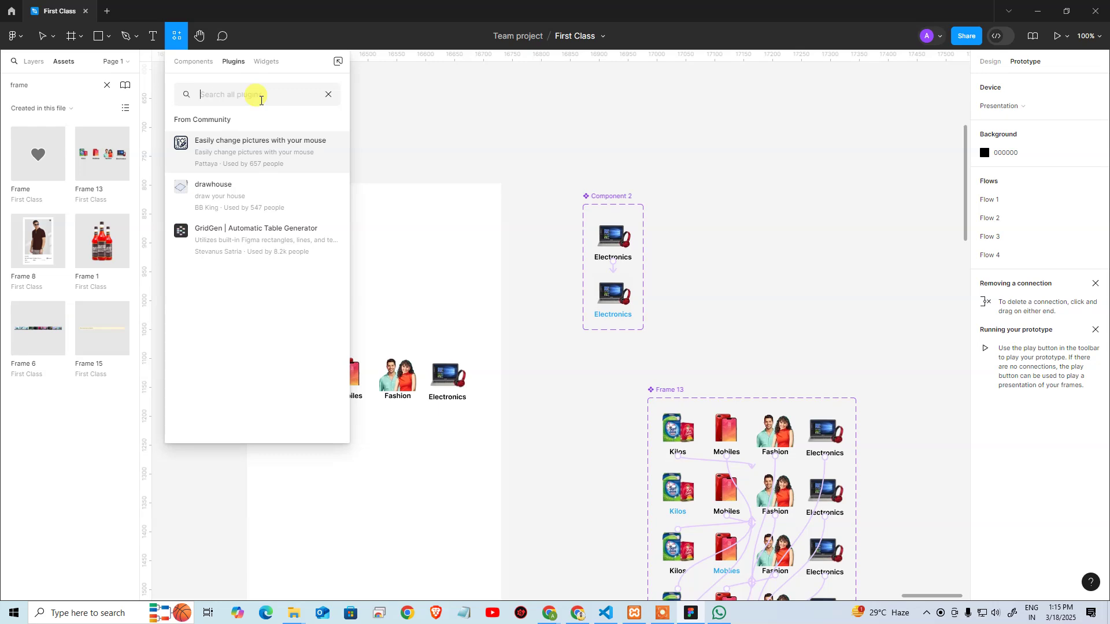
# Copy "Arrow Pointer Plugin" from the AI overview in Chrome and search Figma's plugins for it
pyautogui.hotkey('alt', 'Tab')
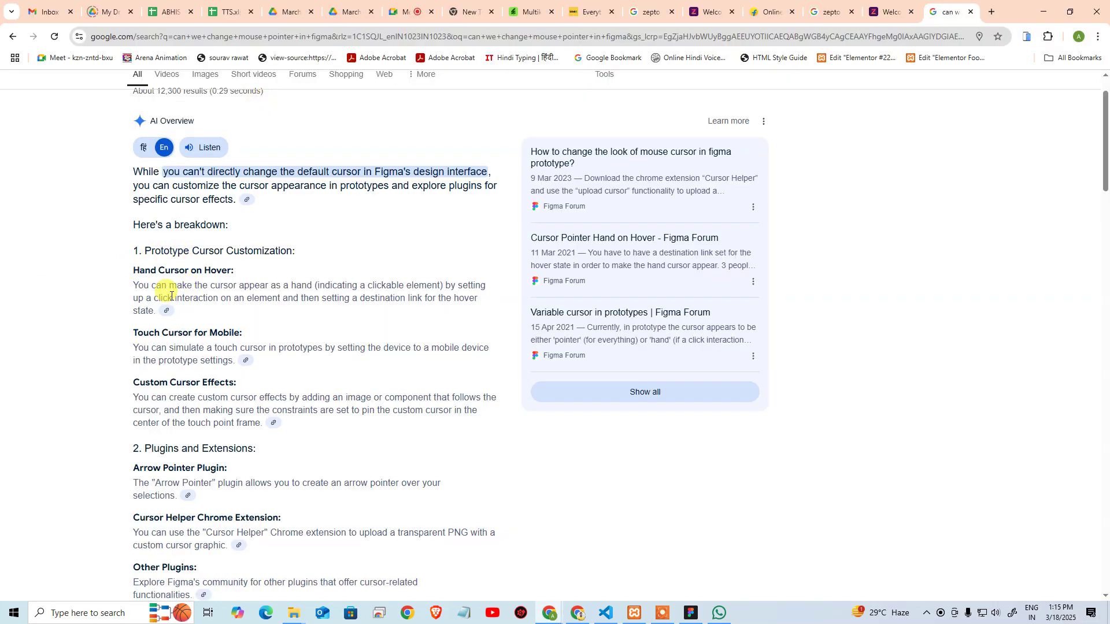
pyautogui.scroll(-5, 174, 289)
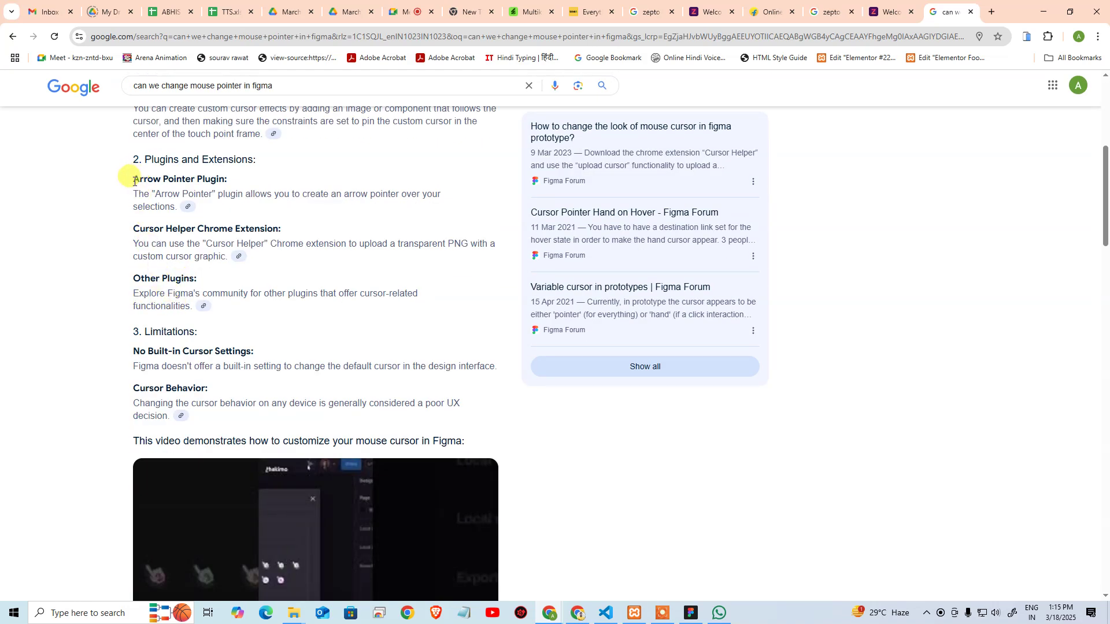
pyautogui.moveTo(133, 180); pyautogui.dragTo(227, 180)
pyautogui.hotkey('ctrl', 'c')
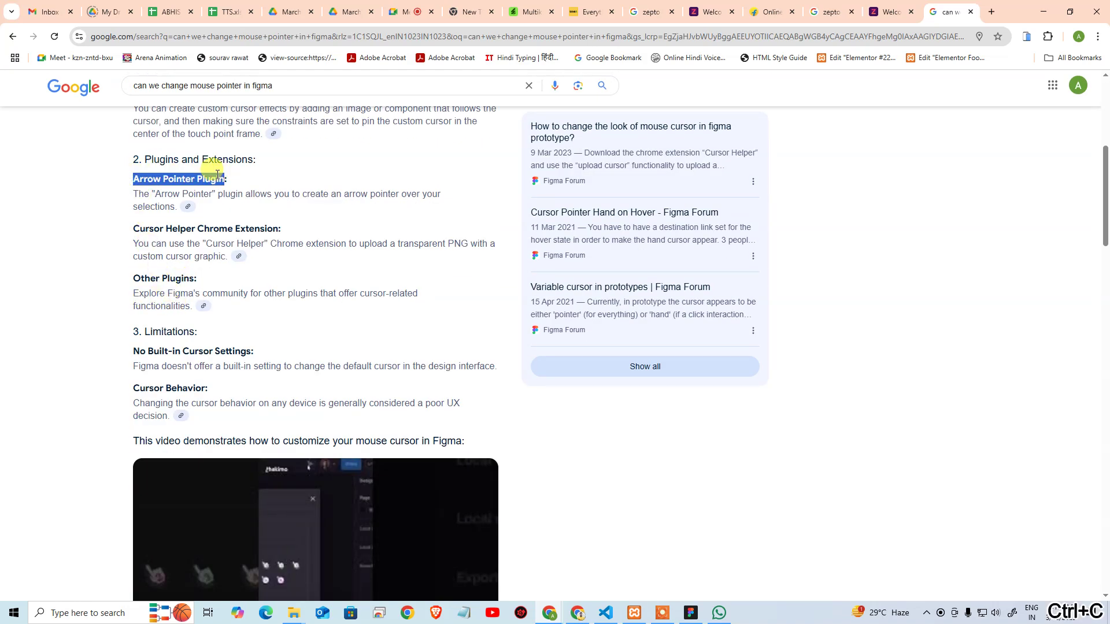
pyautogui.hotkey('alt', 'Tab')
pyautogui.hotkey('ctrl', 'v')
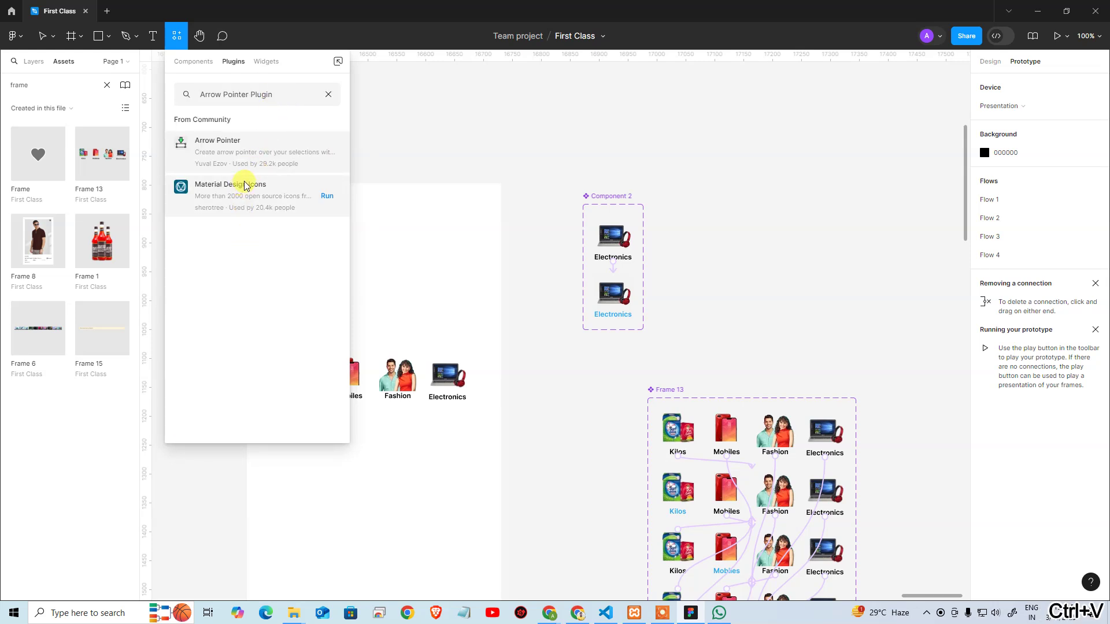
pyautogui.moveTo(287, 152)
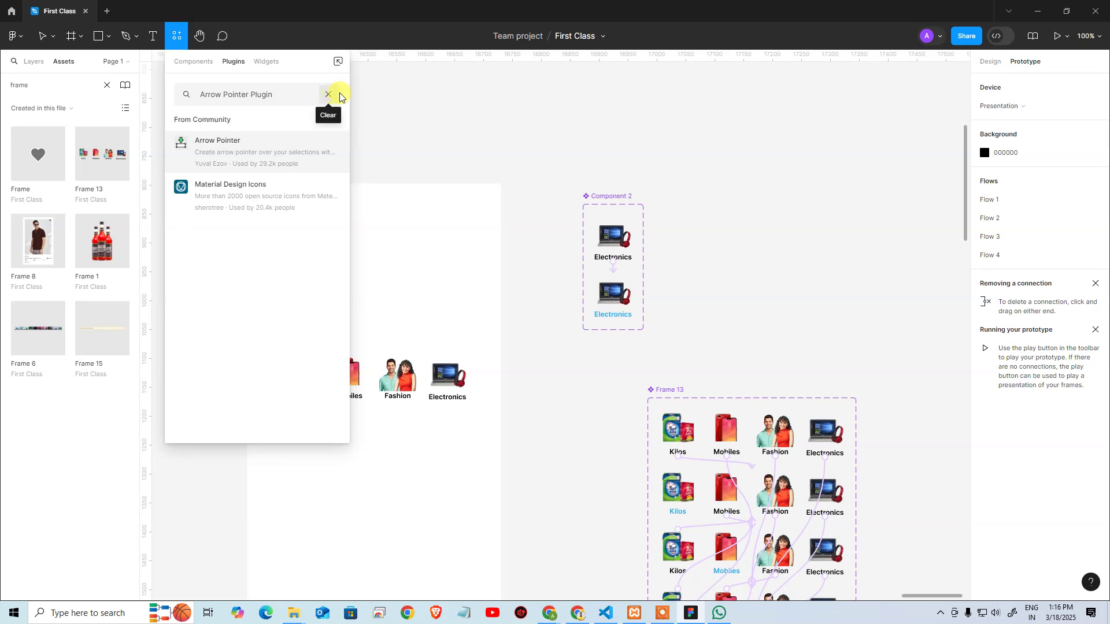
pyautogui.hotkey('alt', 'Tab')
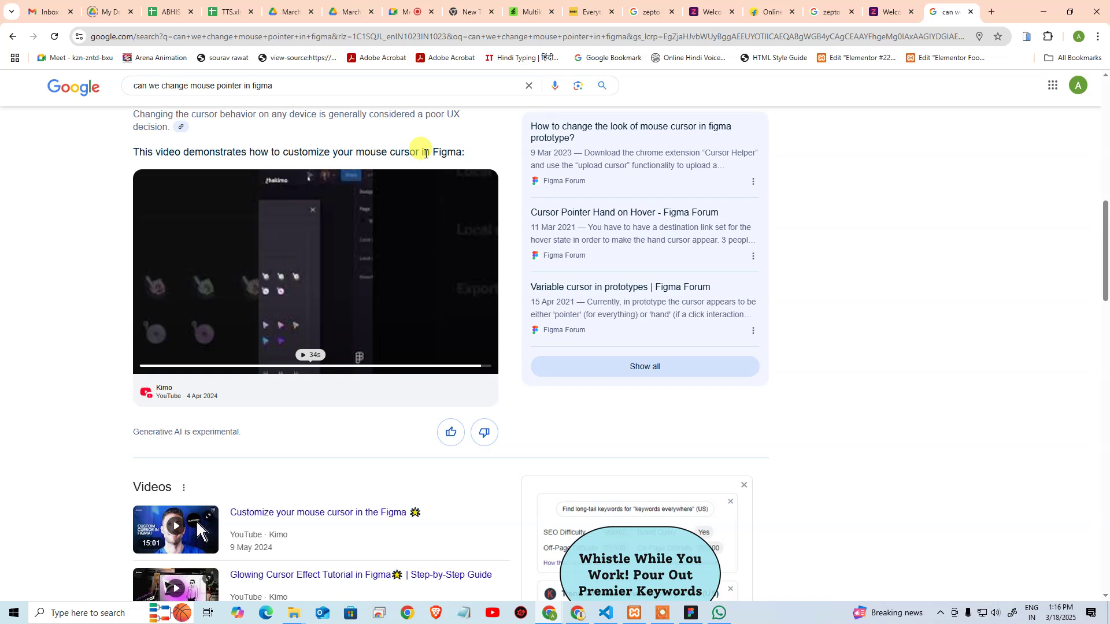
pyautogui.hotkey('alt', 'Tab')
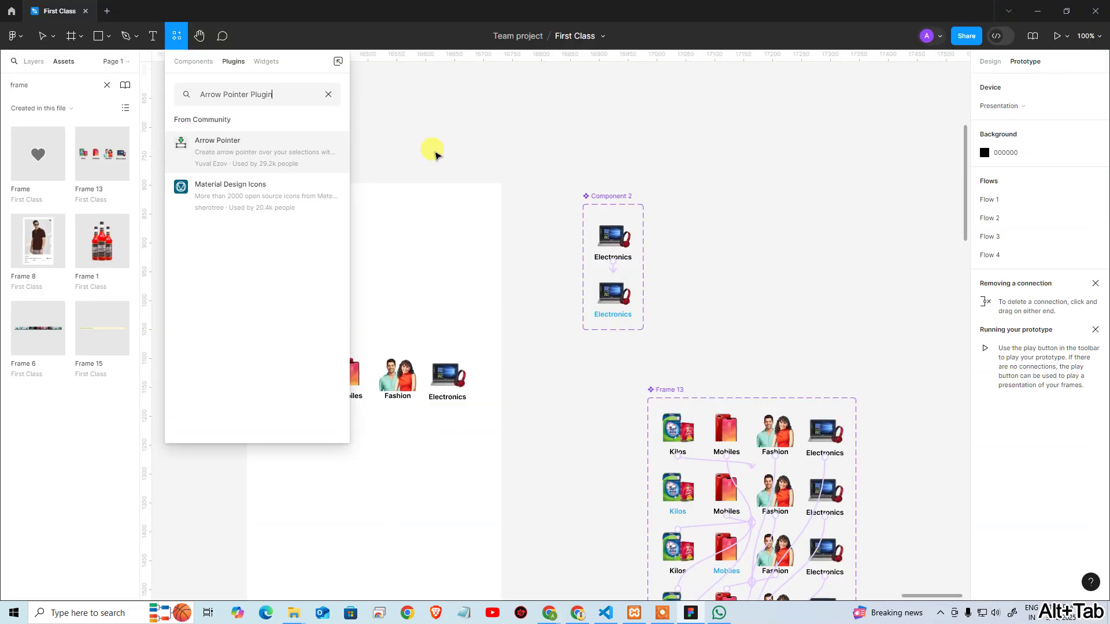
pyautogui.hotkey('alt', 'Tab')
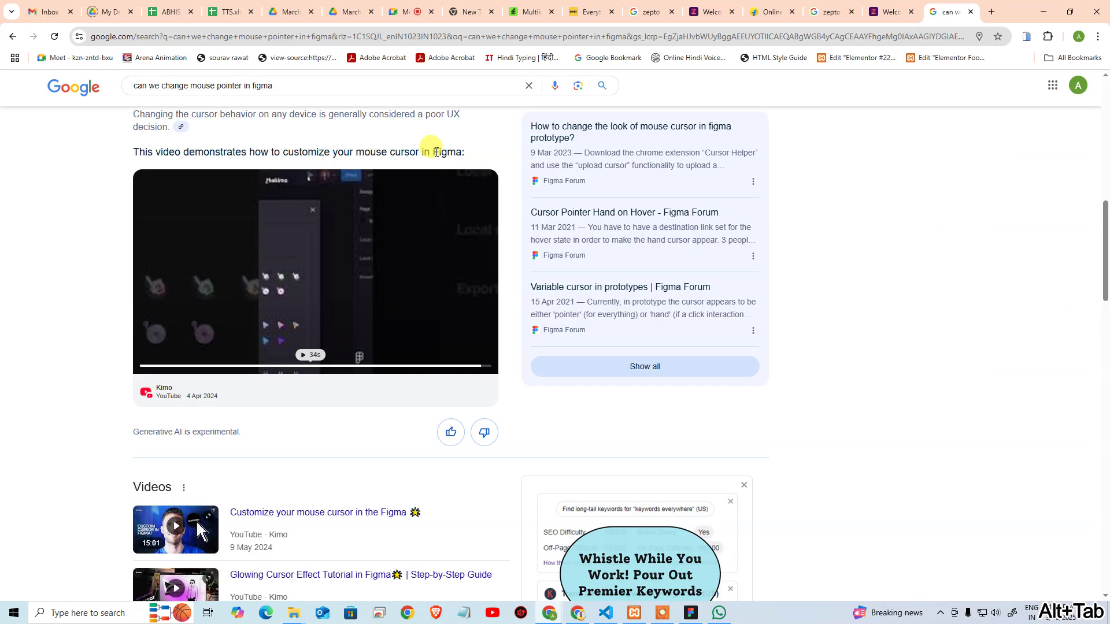
pyautogui.hotkey('alt', 'Tab')
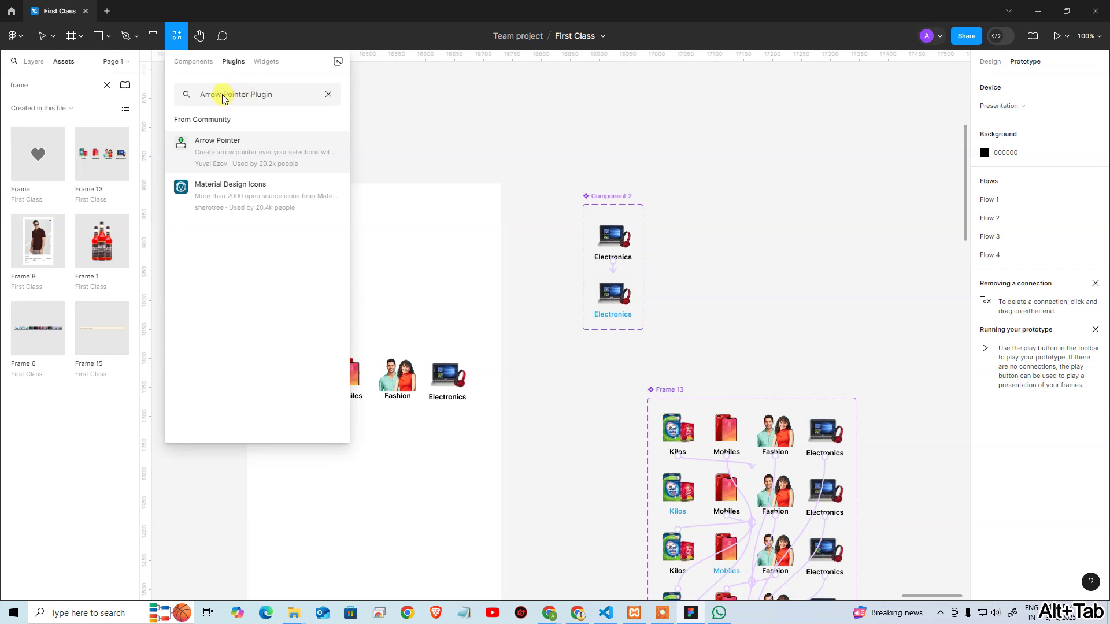
# Try the plugin search with "custom" in place of "Arrow" and undo back to the "Arrow Pointer Plugin" query
pyautogui.moveTo(222, 95); pyautogui.dragTo(179, 92)
pyautogui.press('BackSpace')
pyautogui.write('cus')
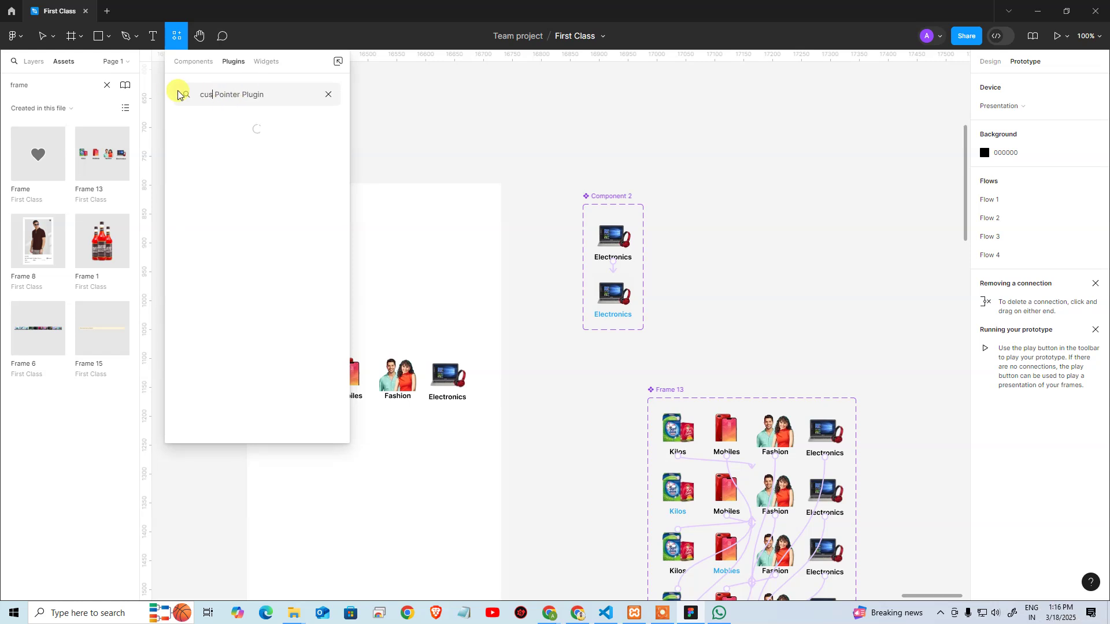
pyautogui.write('tom')
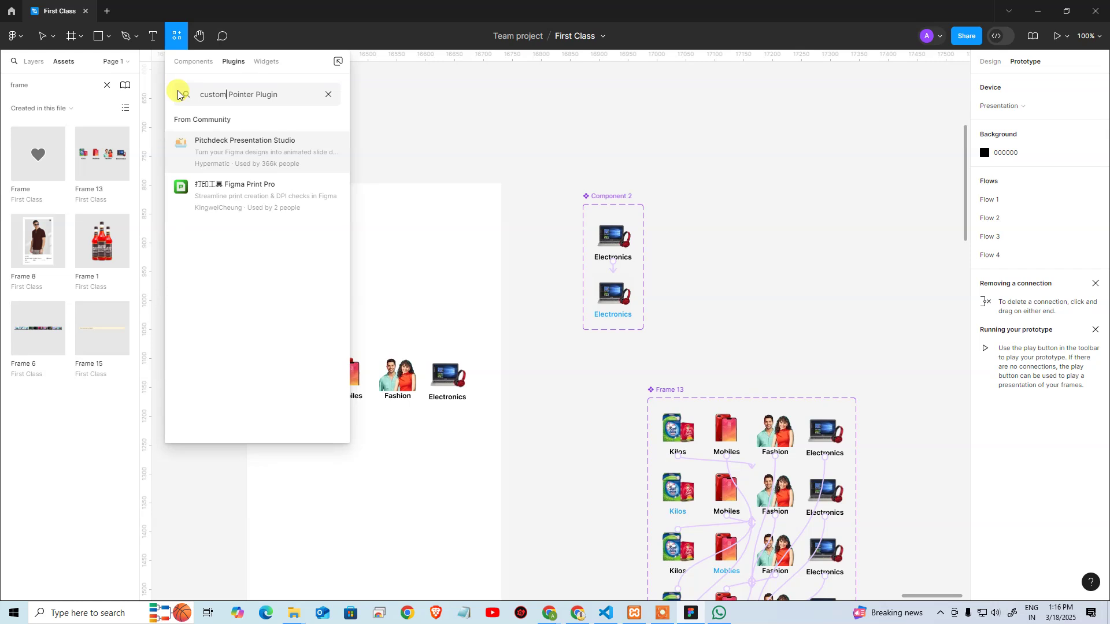
pyautogui.hotkey('ctrl', 'z')
pyautogui.hotkey('ctrl', 'z')
pyautogui.hotkey('ctrl', 'z')
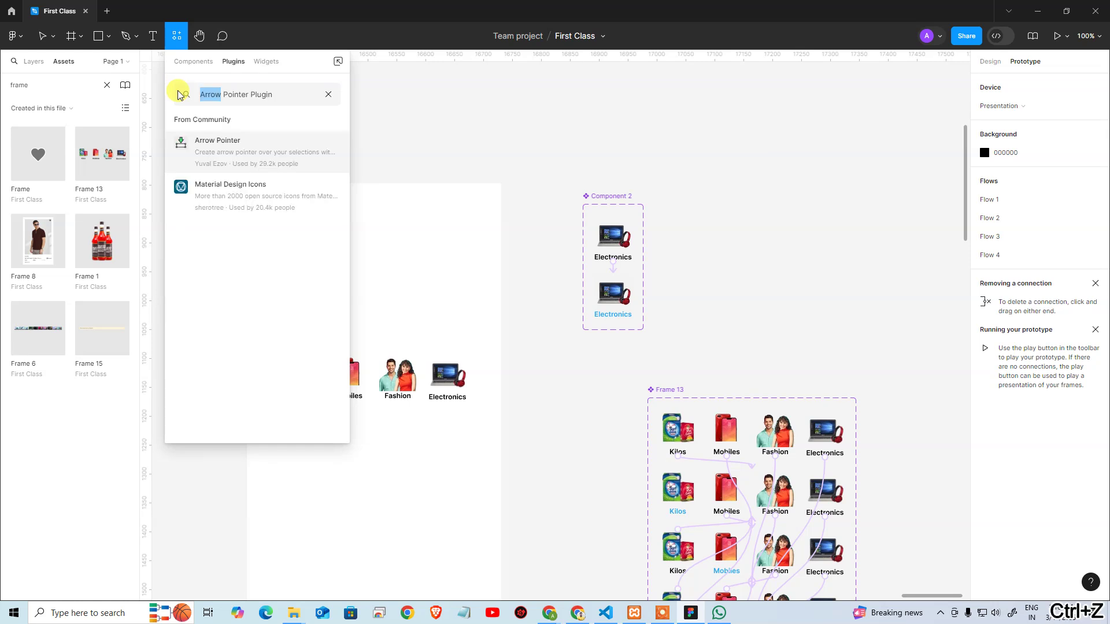
pyautogui.hotkey('ctrl', 'z')
# Open the Arrow Pointer plugin's details, read its description and close the plugin browser without running it
pyautogui.click(208, 141)
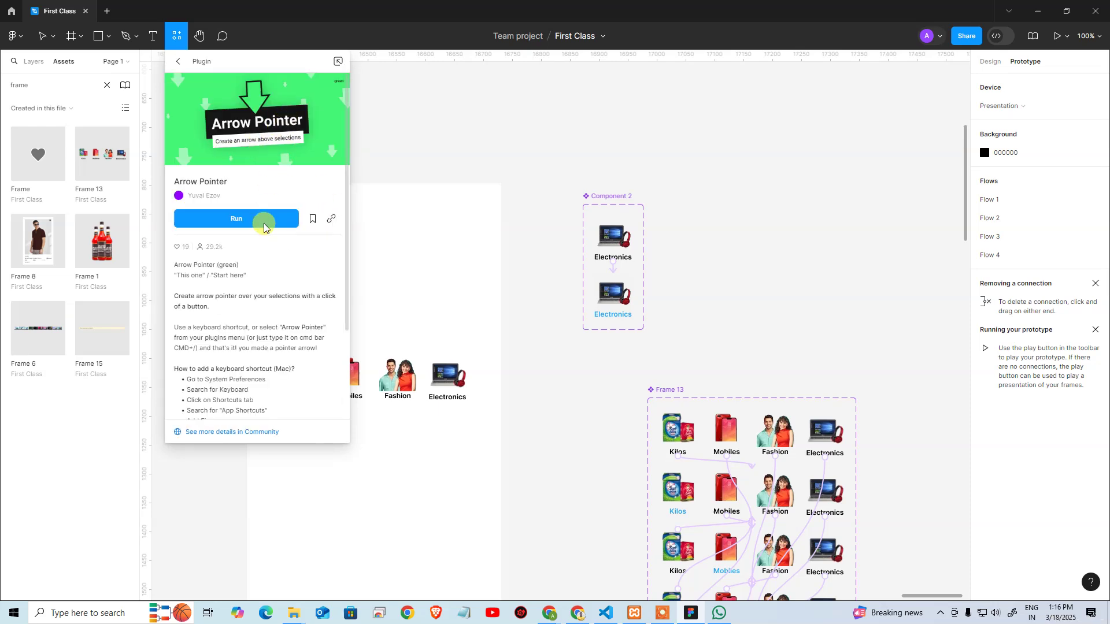
pyautogui.scroll(-3, 272, 243)
pyautogui.scroll(3, 244, 269)
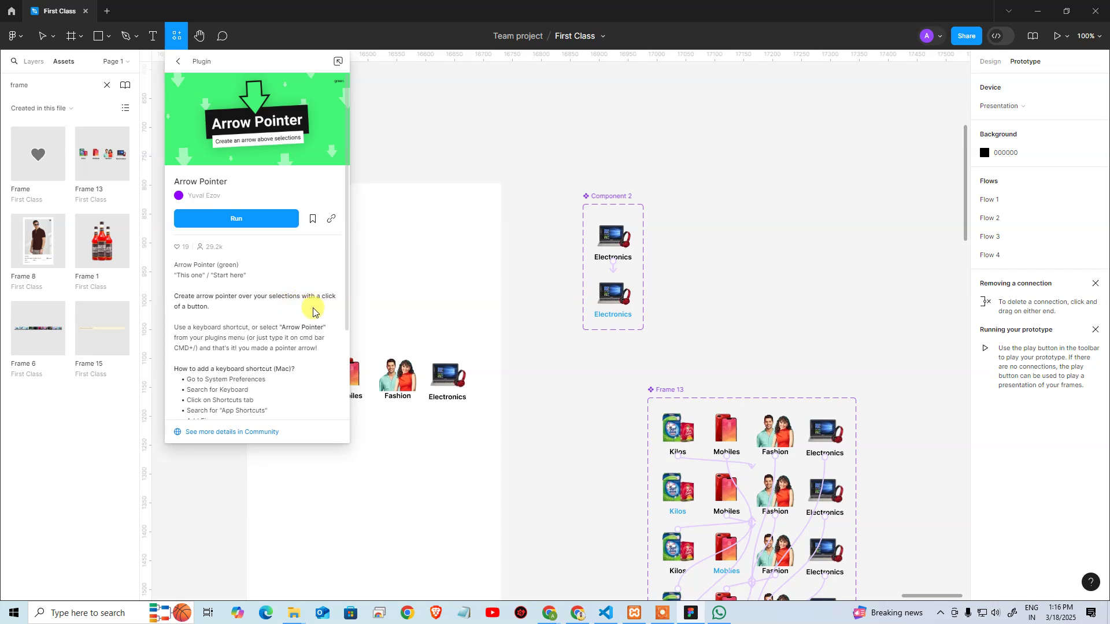
pyautogui.scroll(-2, 312, 311)
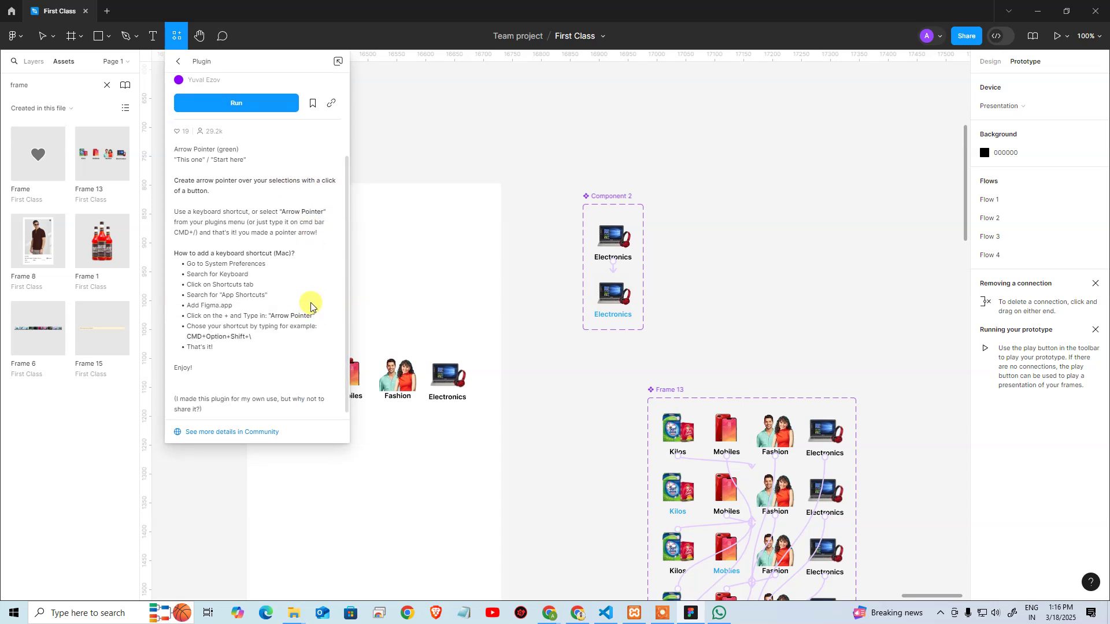
pyautogui.scroll(2, 318, 301)
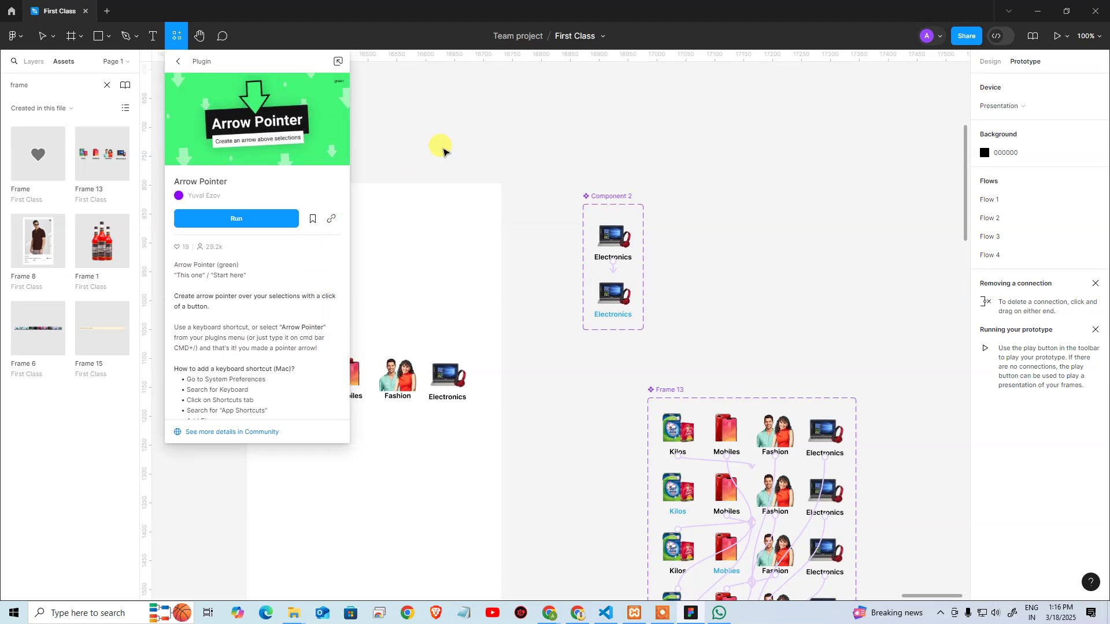
pyautogui.click(438, 147)
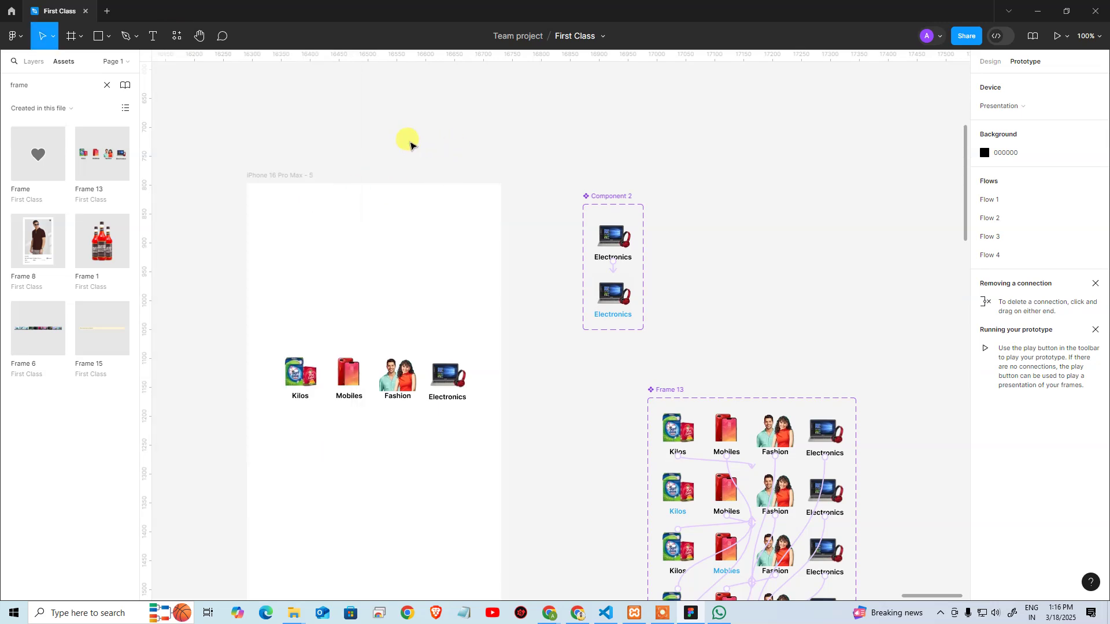
# Switch to Chrome, look through the remaining videos and forum results on Figma cursors, and close the search tab
pyautogui.hotkey('alt', 'Tab')
pyautogui.scroll(-3, 584, 255)
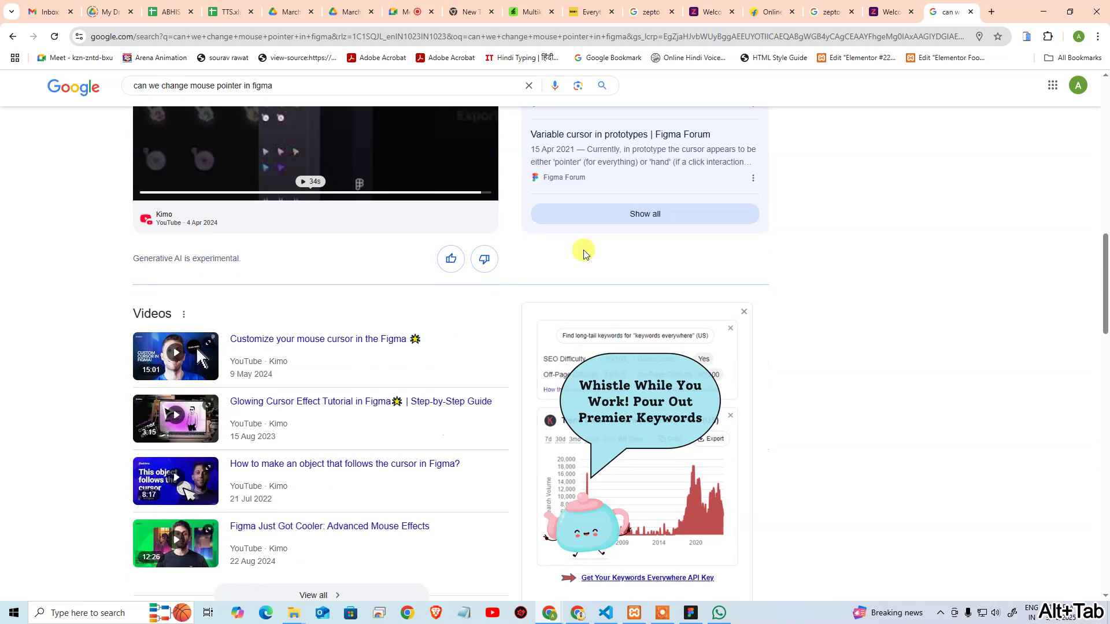
pyautogui.scroll(-6, 894, 191)
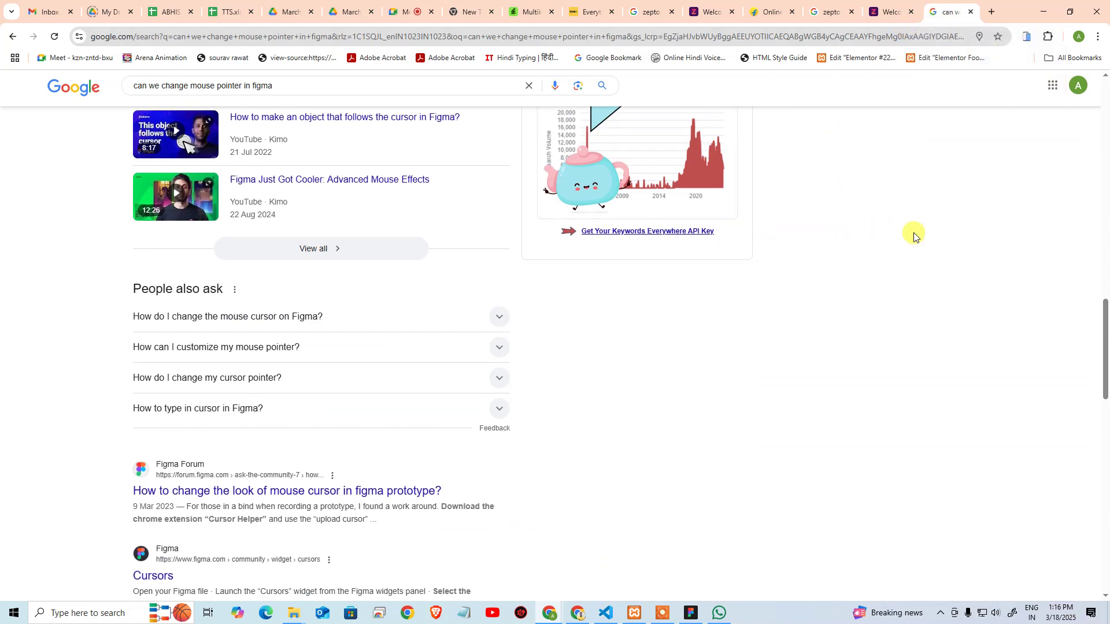
pyautogui.scroll(-5, 914, 234)
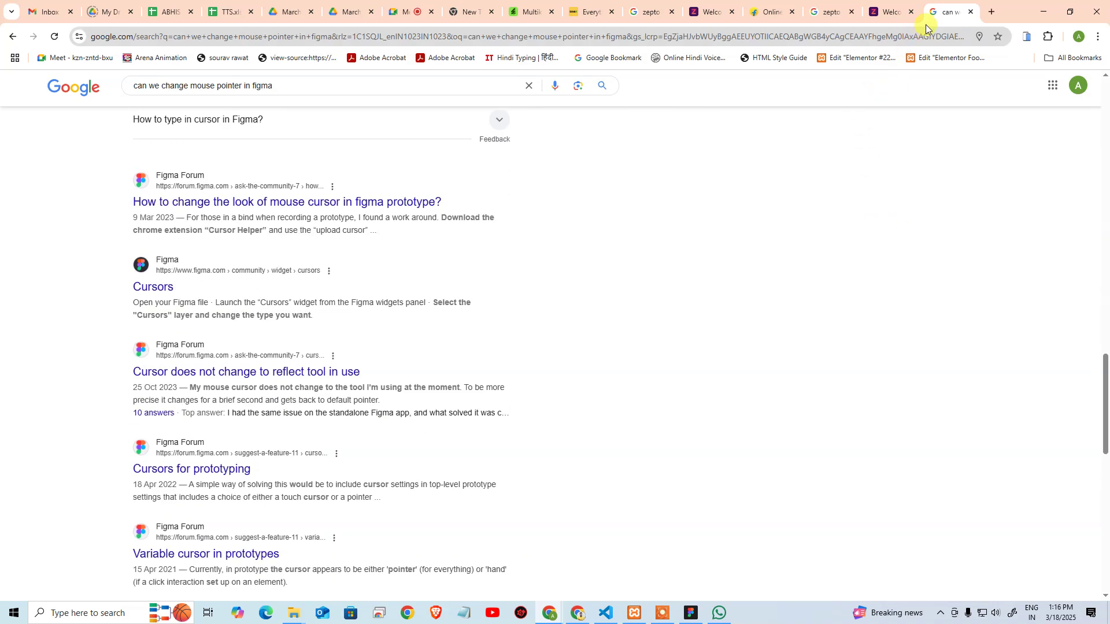
pyautogui.click(971, 12)
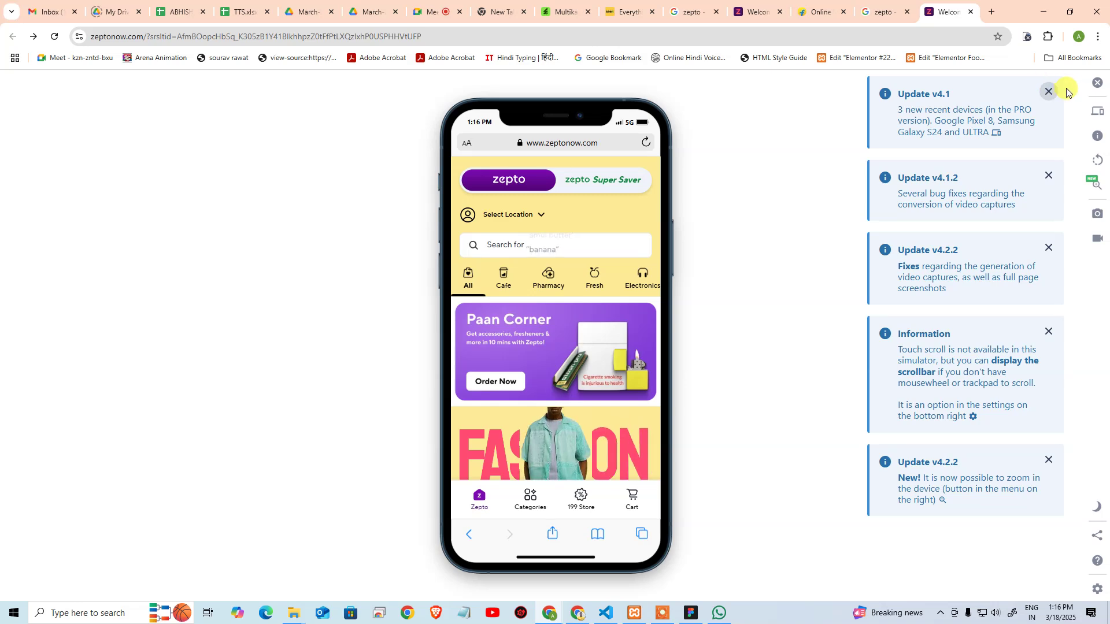
# Look through the Zepto home page's mobile layout down to Beauty & Personal Care and close the phone simulator
pyautogui.scroll(-10, 581, 359)
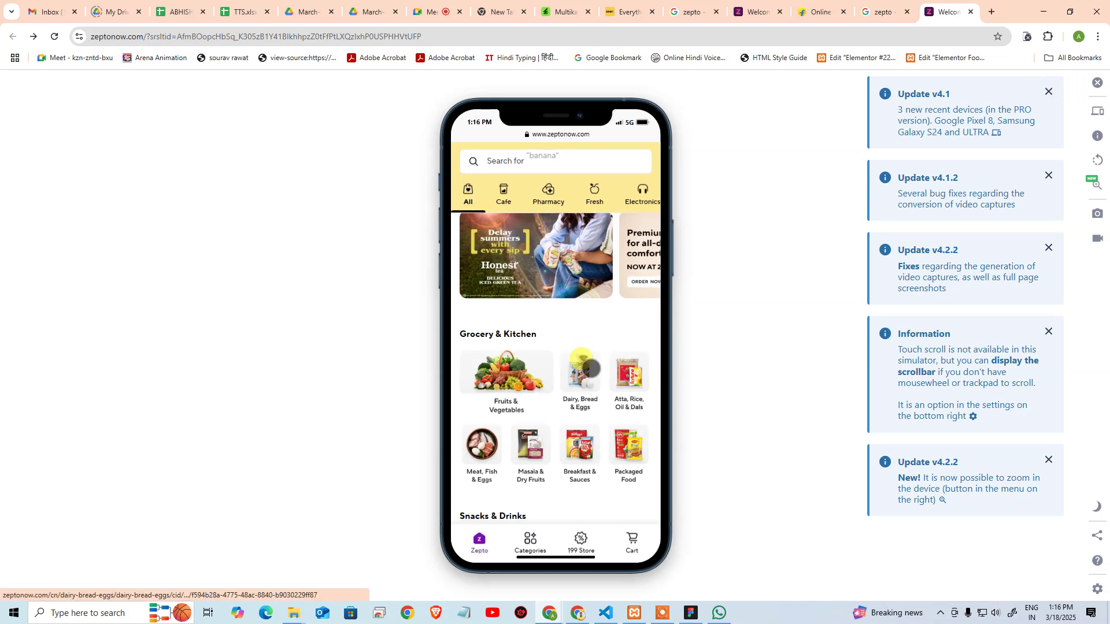
pyautogui.scroll(-5, 578, 373)
pyautogui.scroll(-3, 578, 317)
pyautogui.scroll(3, 574, 297)
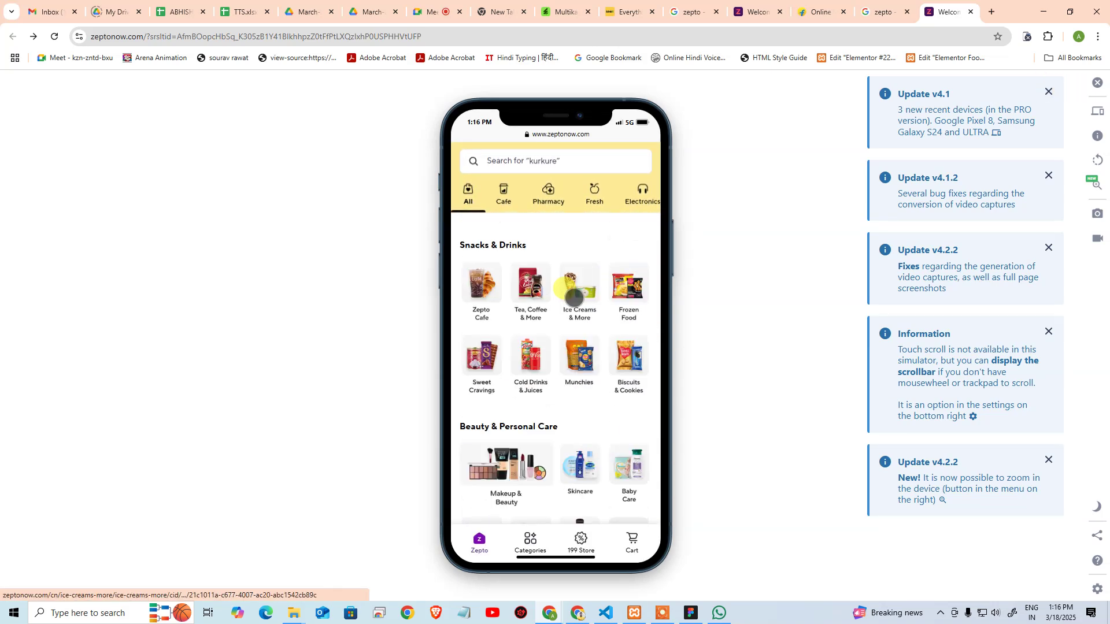
pyautogui.scroll(6, 574, 297)
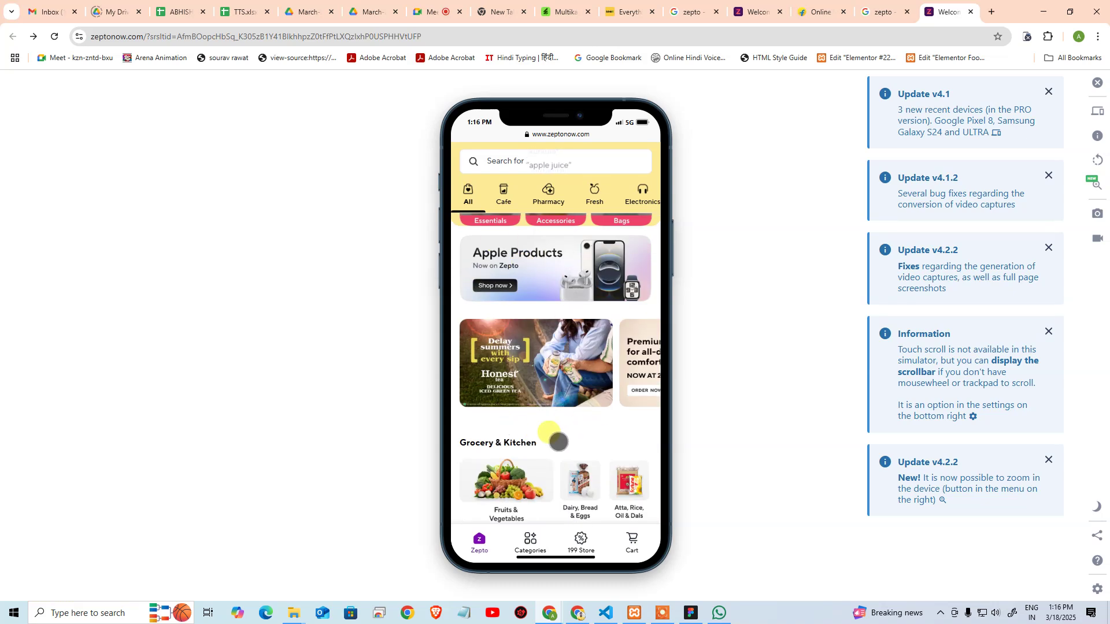
pyautogui.click(1098, 83)
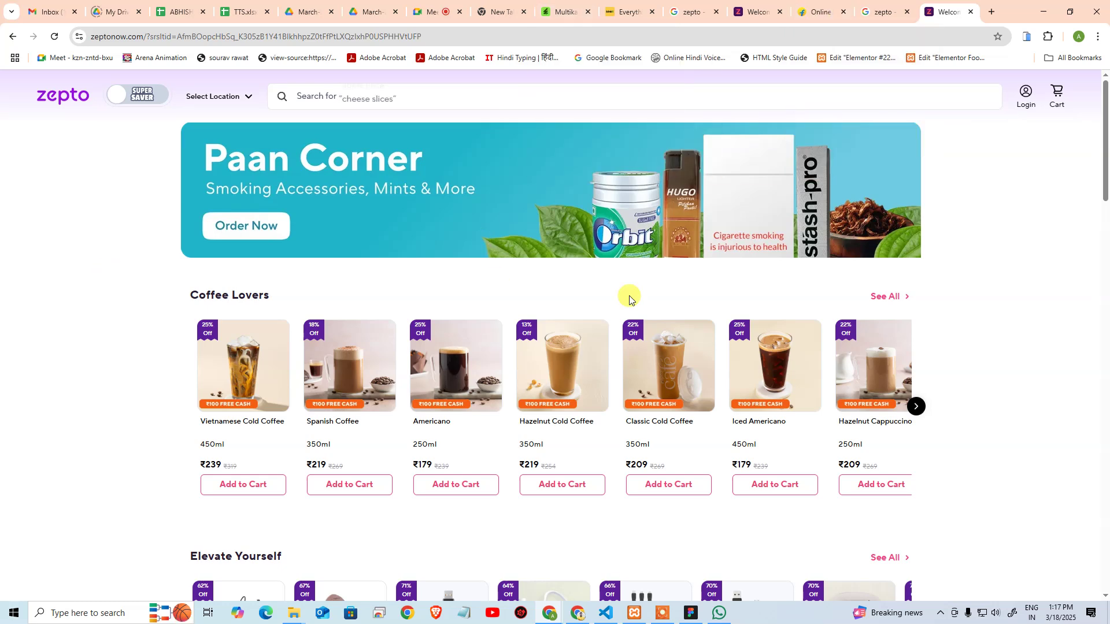
# Examine the Zepto home page's desktop layout, from the Paan Corner banner down to How it Works, Popular Searches and Categories
pyautogui.scroll(-5, 665, 300)
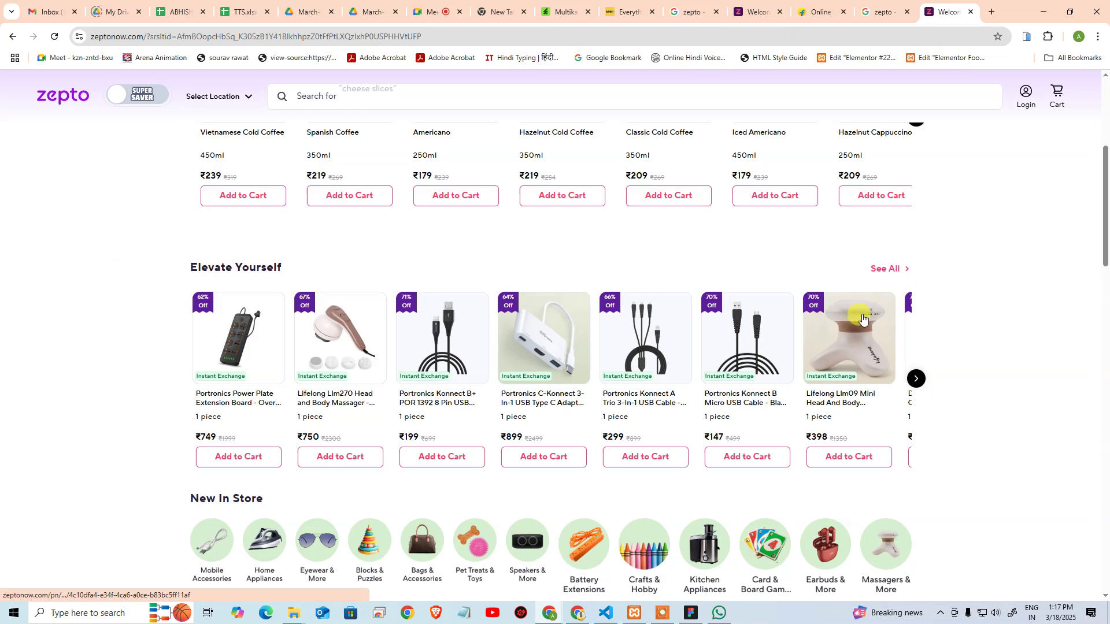
pyautogui.scroll(-7, 861, 324)
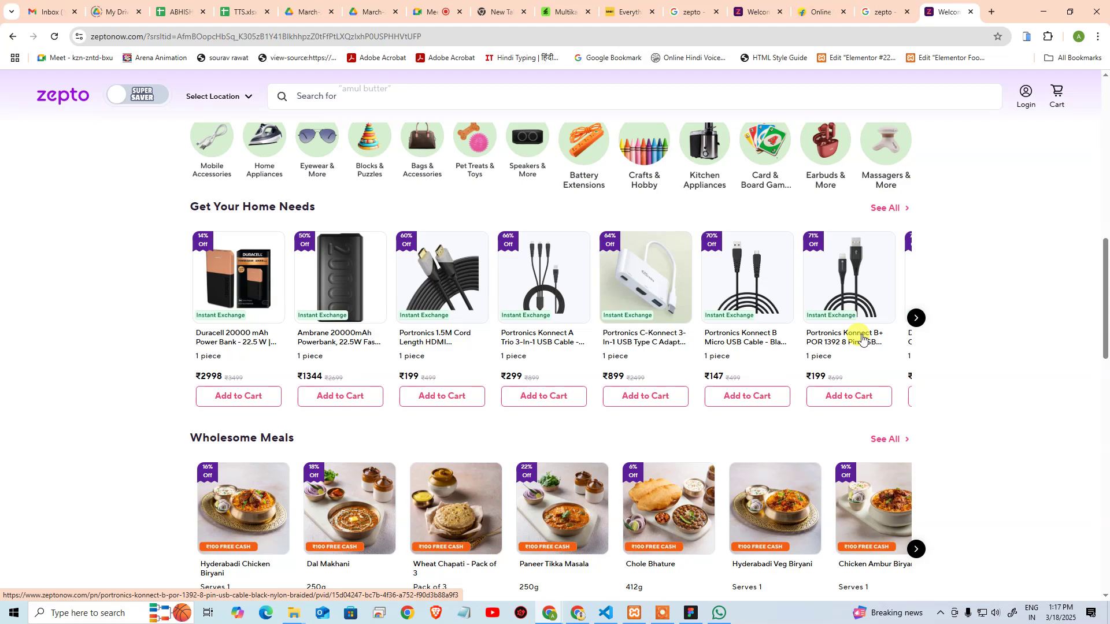
pyautogui.scroll(-12, 862, 339)
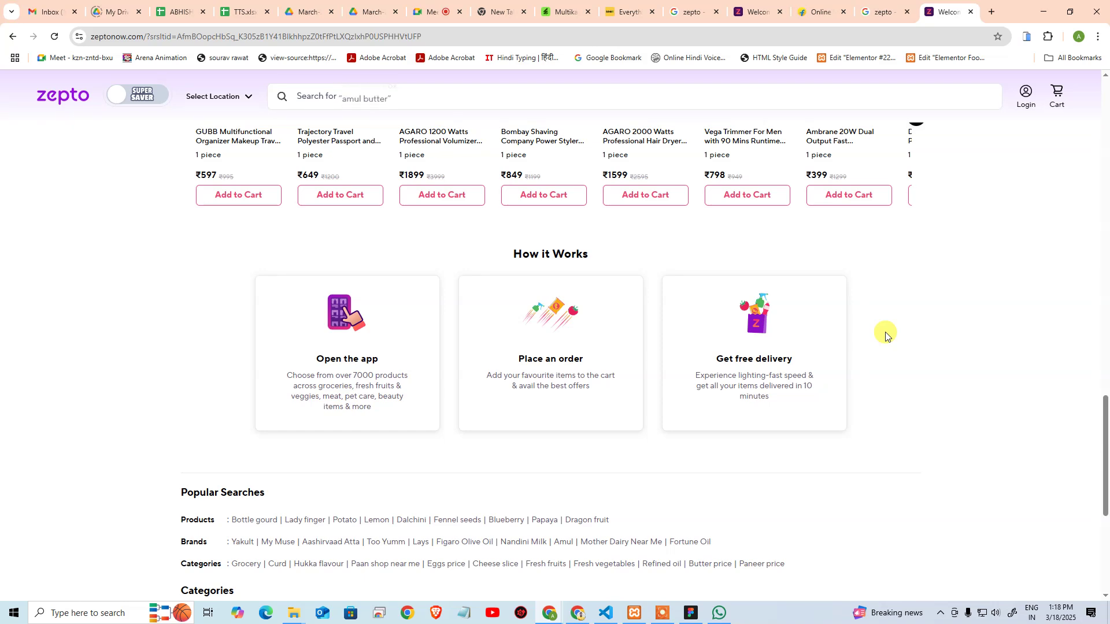
pyautogui.scroll(20, 888, 337)
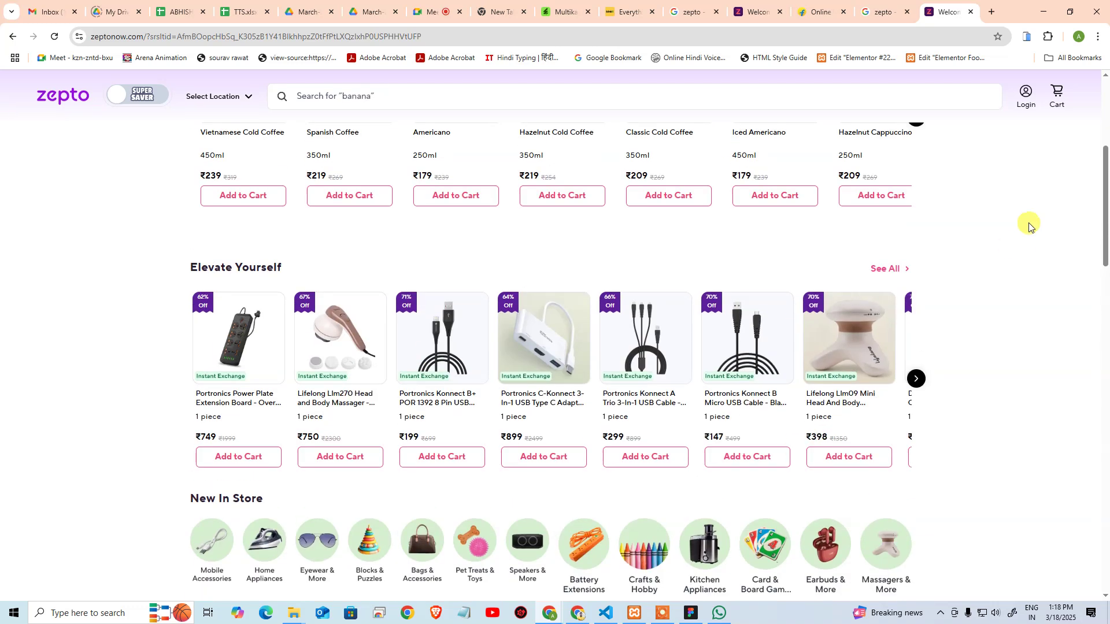
pyautogui.scroll(5, 817, 345)
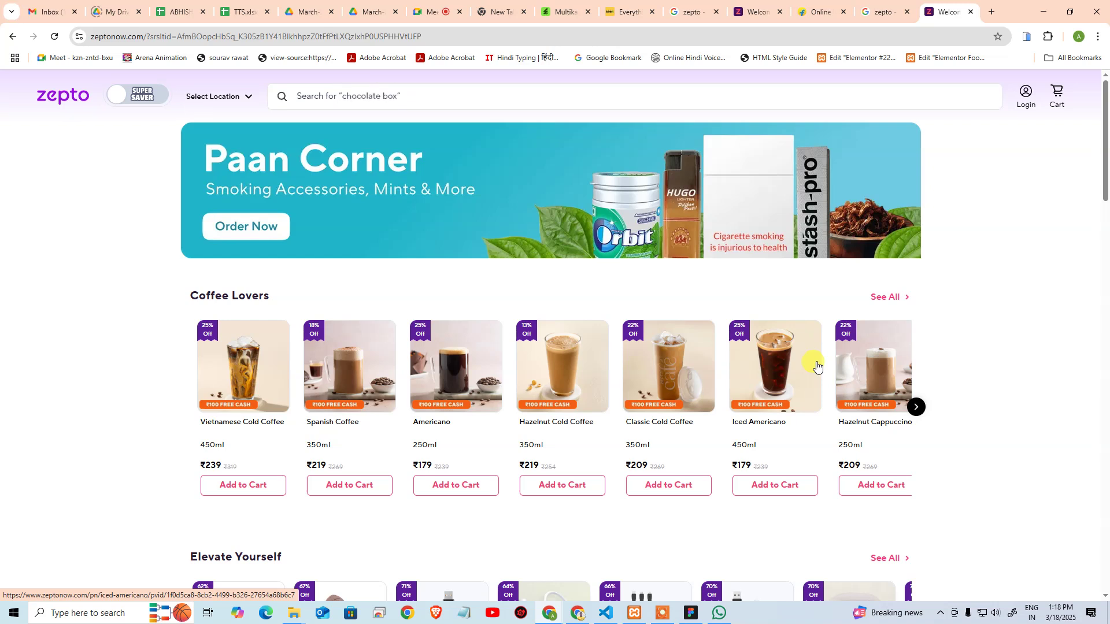
pyautogui.scroll(-13, 1028, 248)
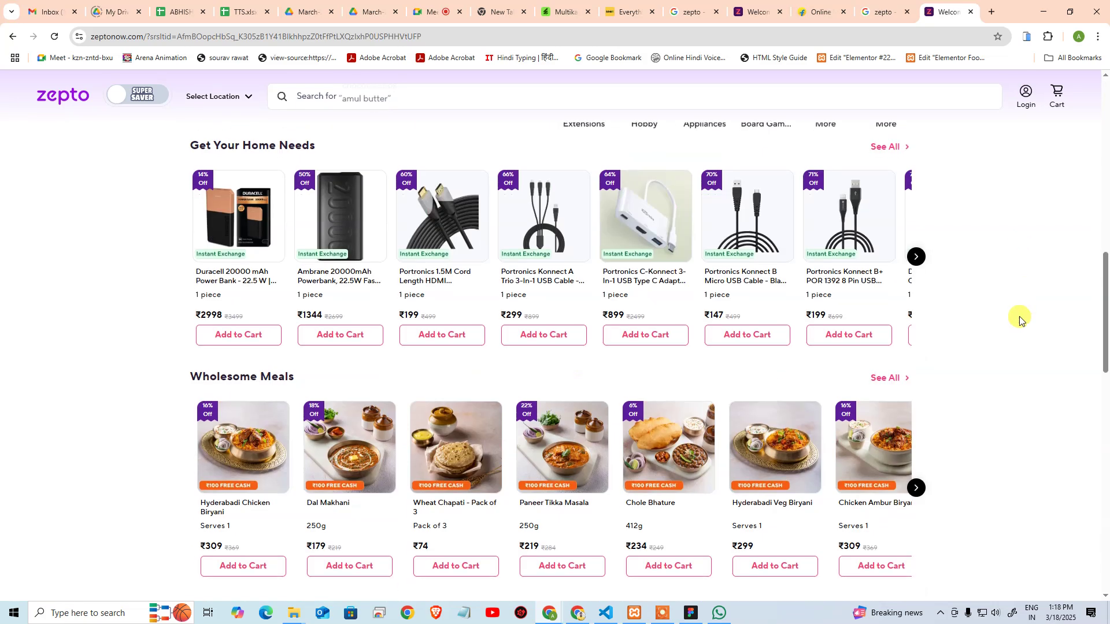
pyautogui.scroll(-10, 1024, 318)
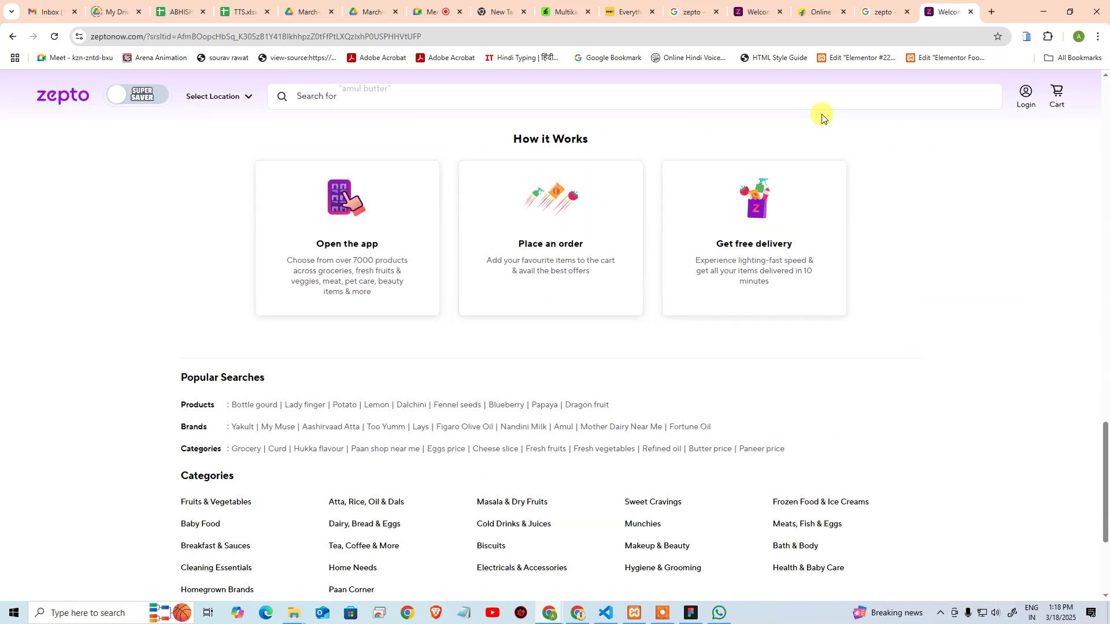
pyautogui.scroll(20, 924, 251)
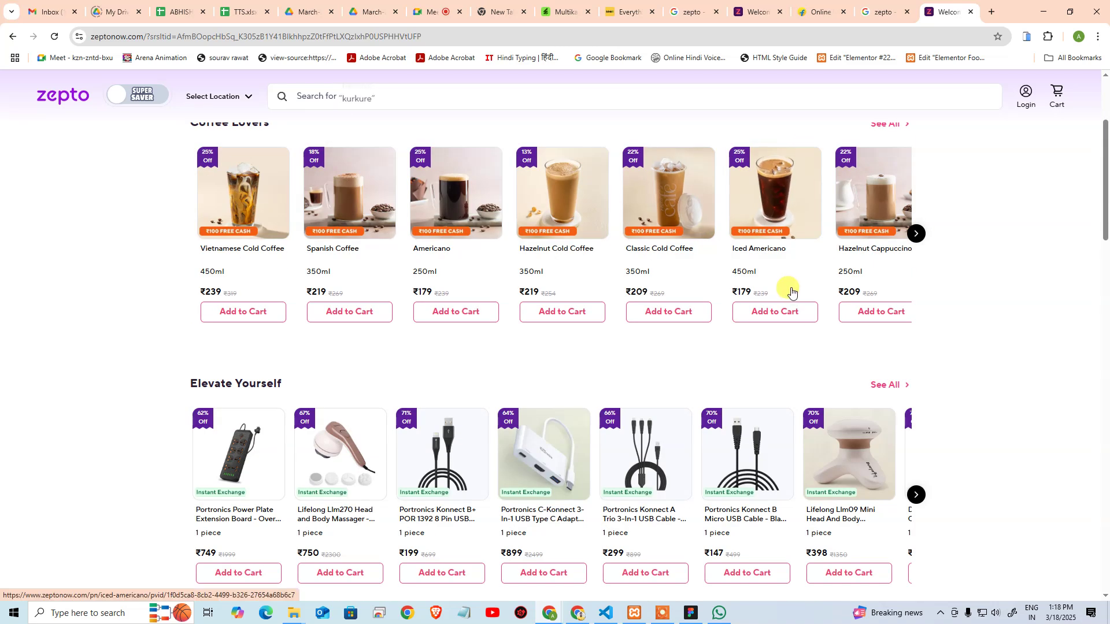
pyautogui.scroll(3, 792, 286)
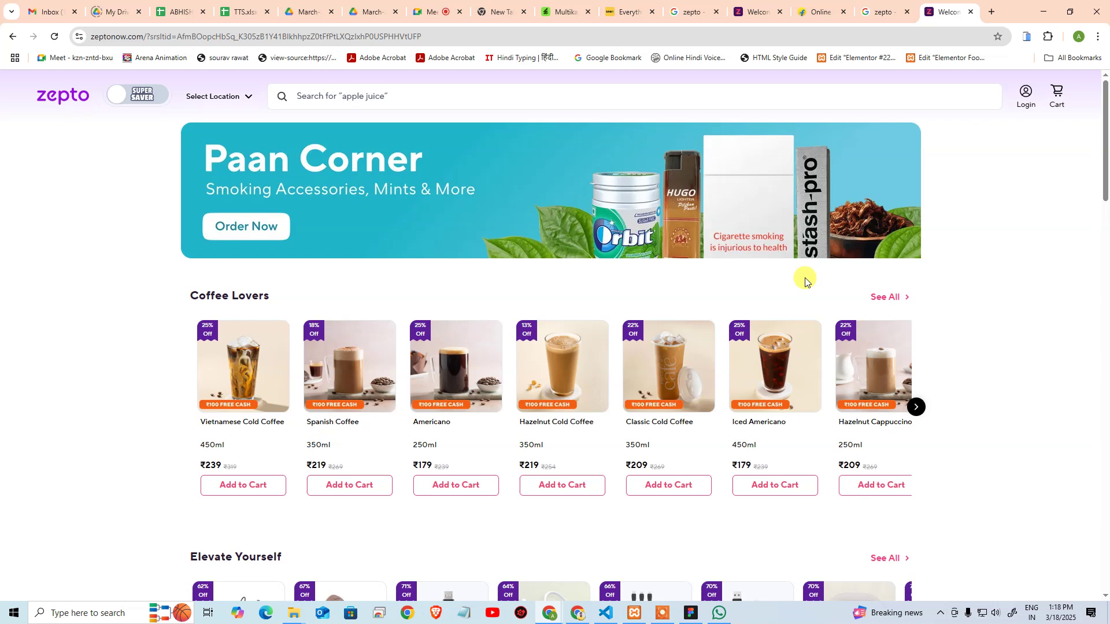
# Minimize the open windows to reach the desktop and open the UI-UX Assignments folder inside Desktop Content
pyautogui.click(1042, 8)
pyautogui.click(1039, 6)
pyautogui.click(1039, 6)
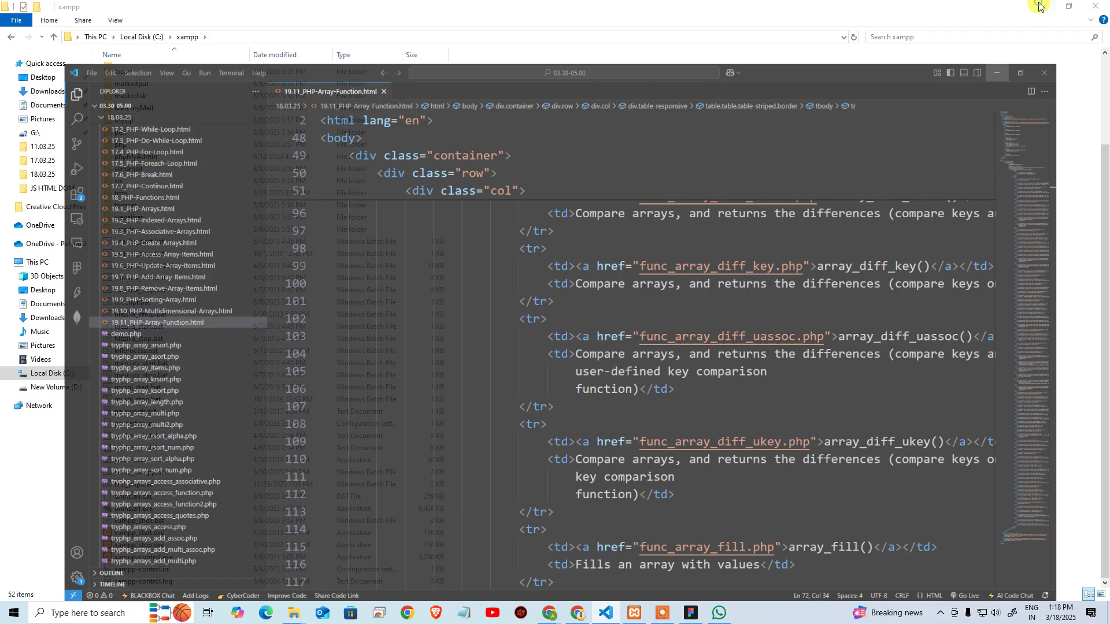
pyautogui.click(1039, 6)
pyautogui.click(1039, 6)
pyautogui.click(1038, 6)
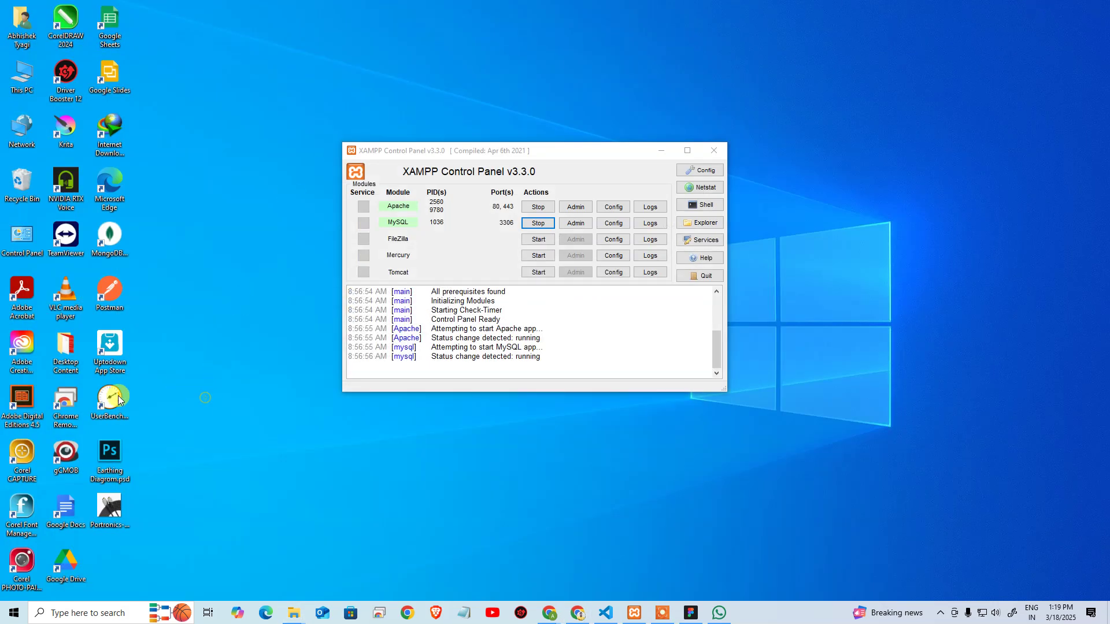
pyautogui.click(22, 72)
pyautogui.doubleClick(77, 369)
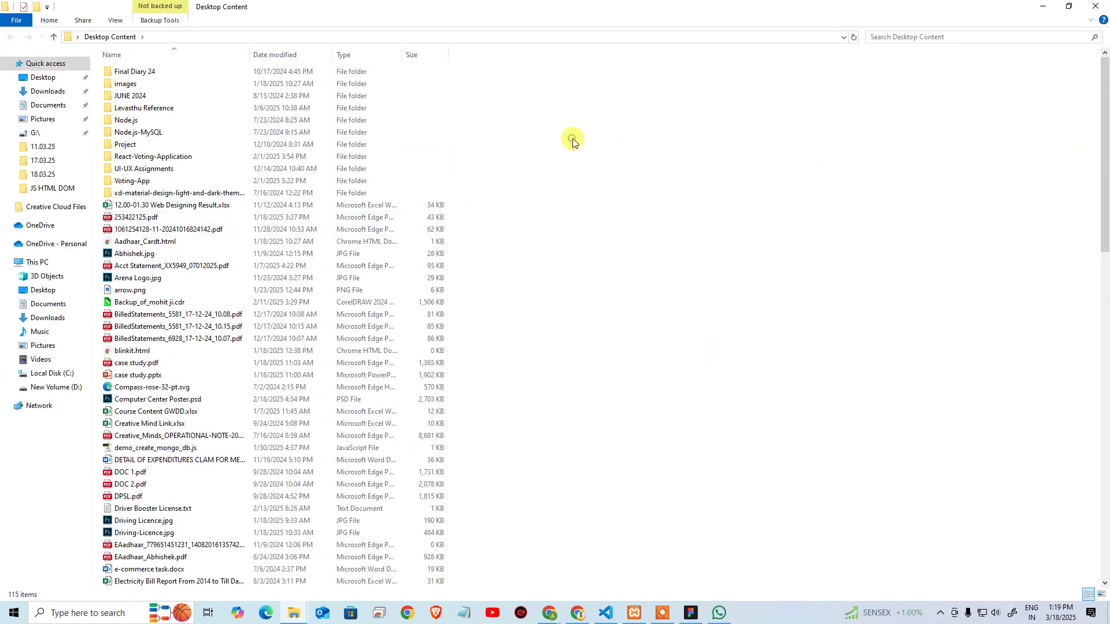
pyautogui.doubleClick(161, 169)
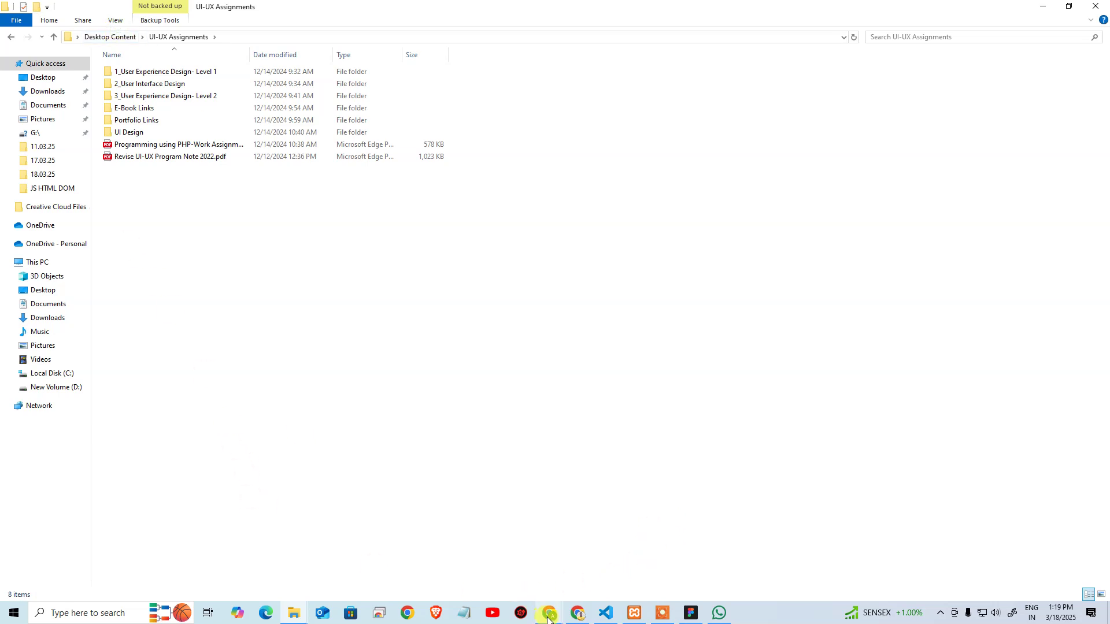
# Look in drive D:'s Class Recording folder through Desktop Backup 18.06.24 and Desktop Content Backup 16.11.23 for design material
pyautogui.click(120, 40)
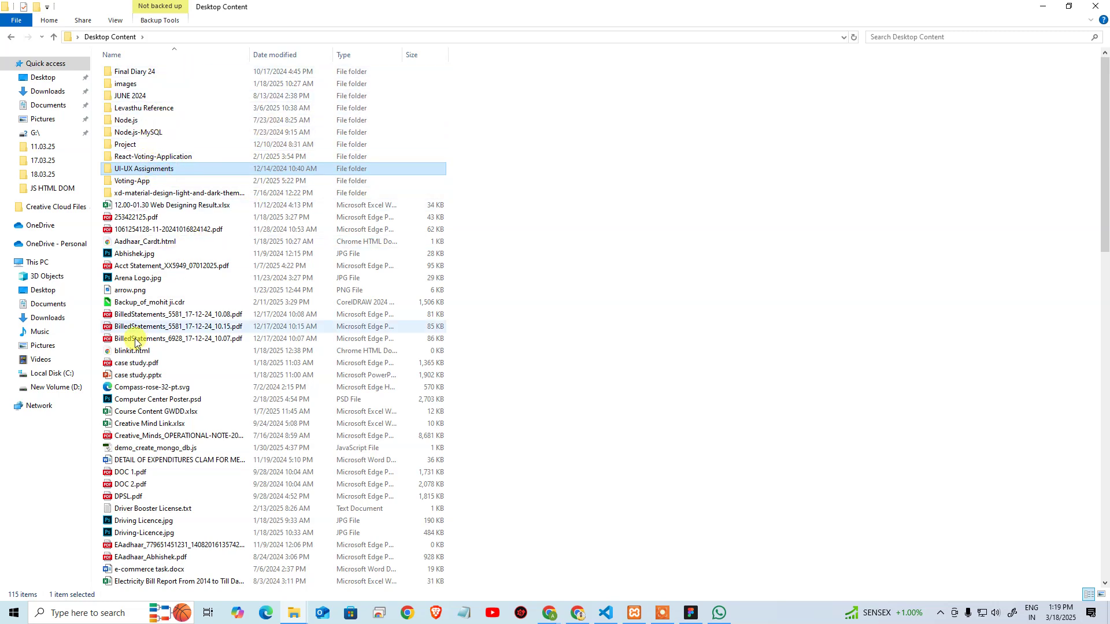
pyautogui.click(61, 386)
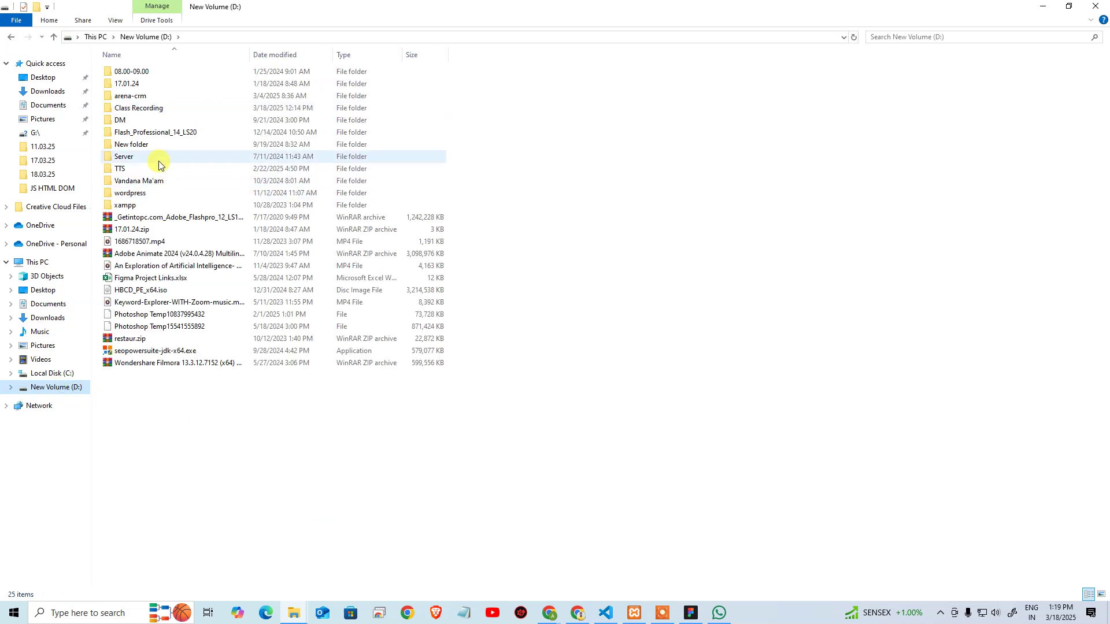
pyautogui.doubleClick(155, 109)
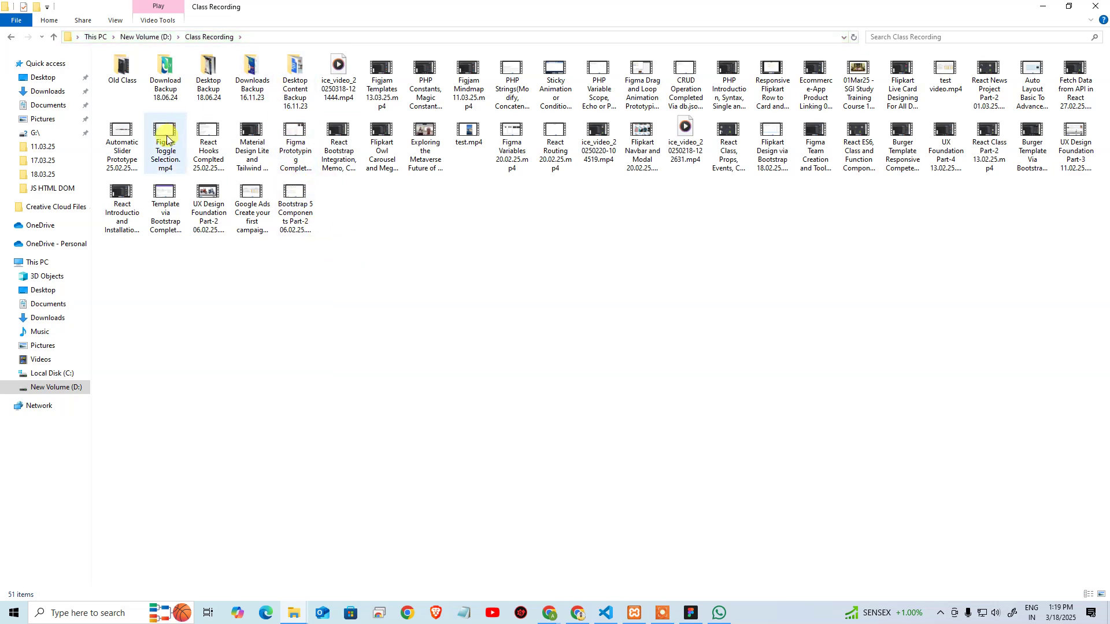
pyautogui.doubleClick(210, 81)
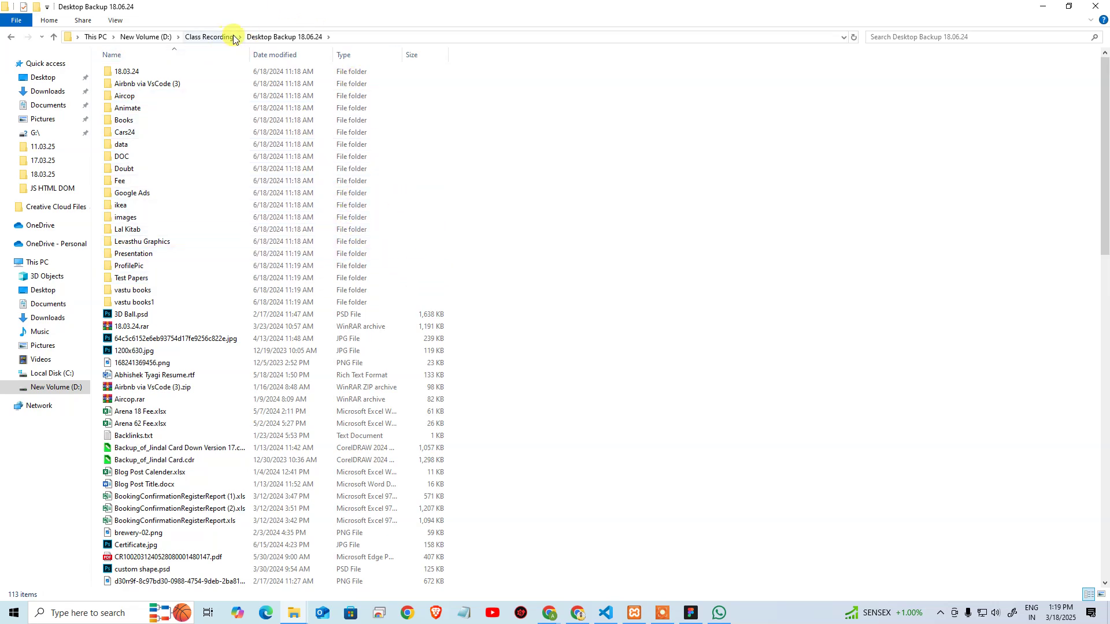
pyautogui.click(211, 37)
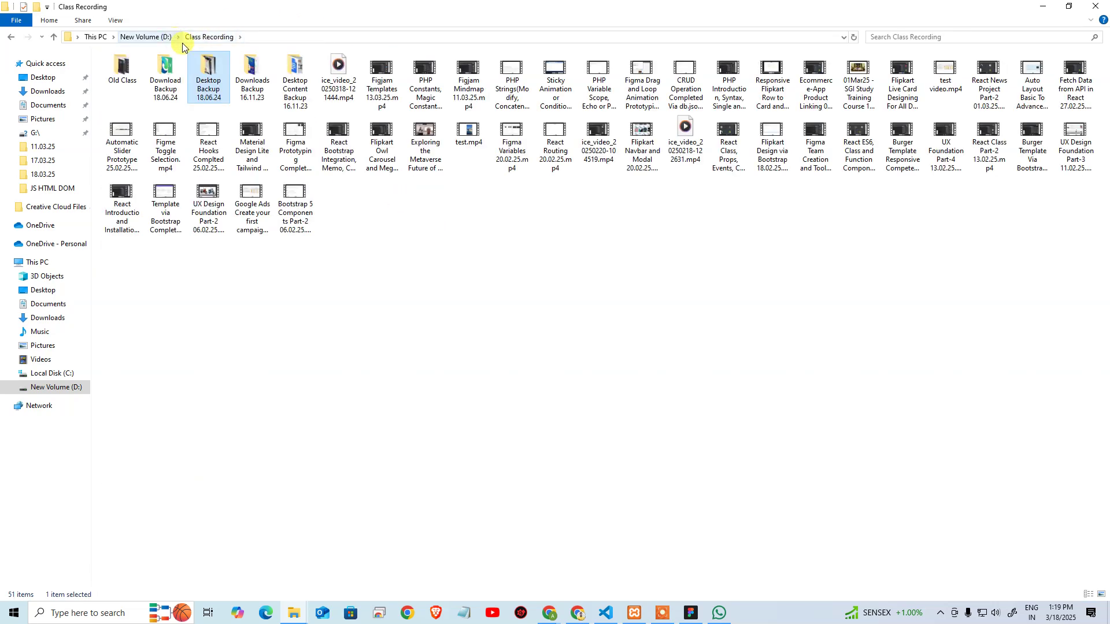
pyautogui.doubleClick(294, 94)
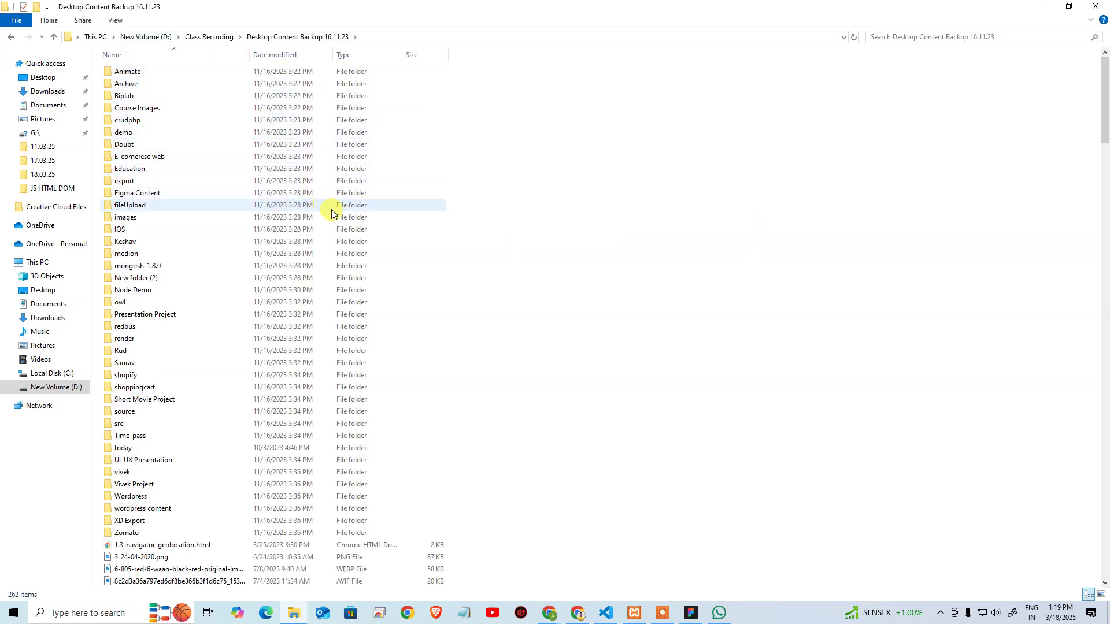
pyautogui.scroll(-2, 341, 315)
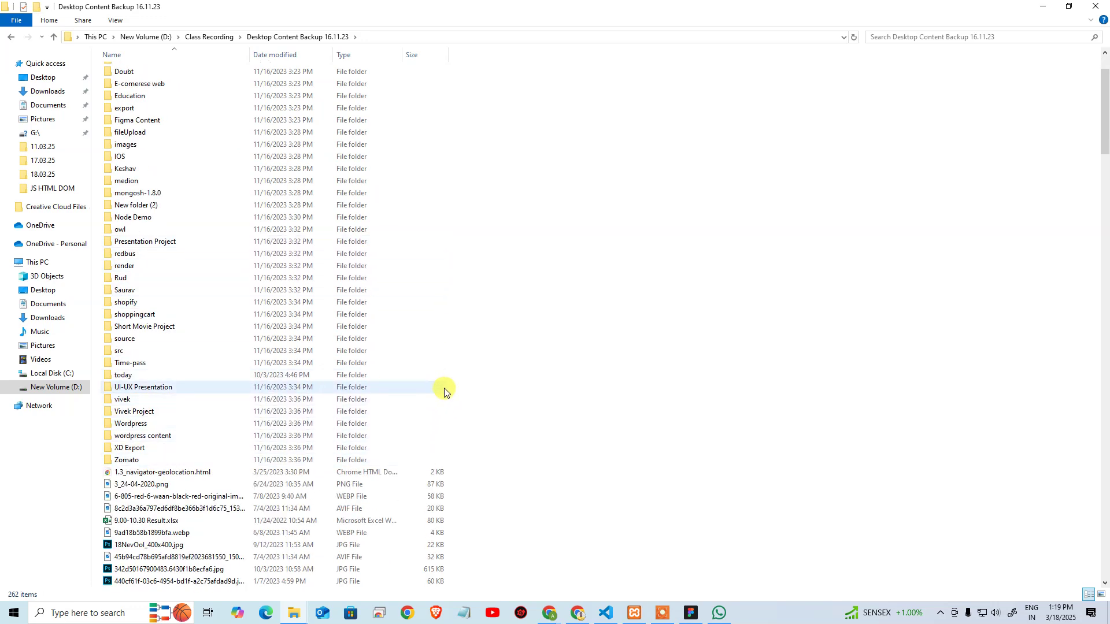
pyautogui.scroll(2, 439, 265)
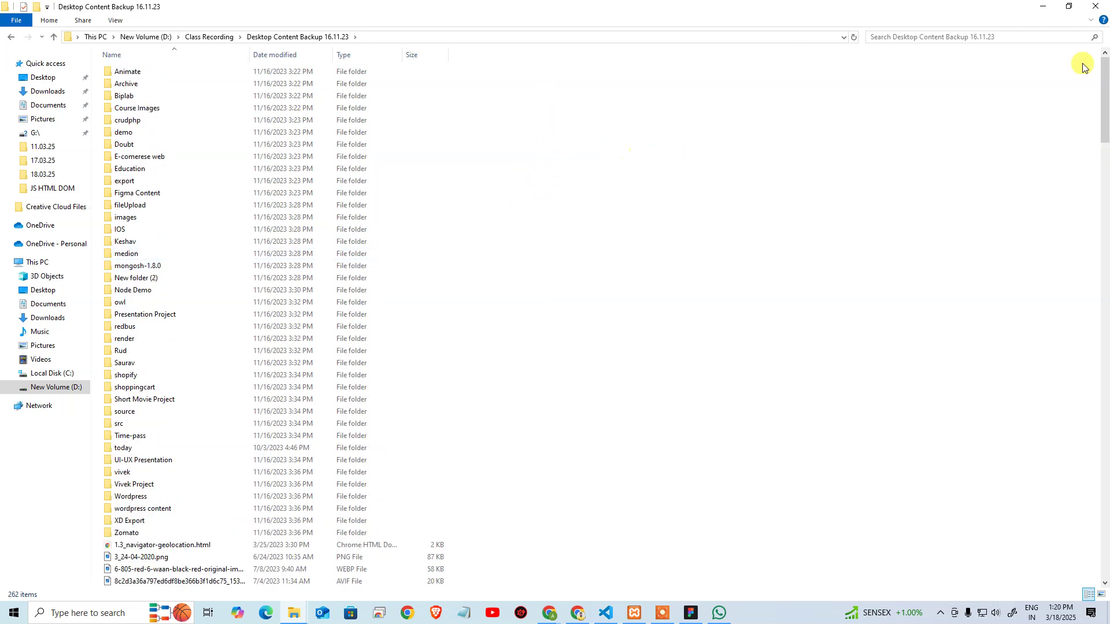
pyautogui.hotkey('alt', 'Tab')
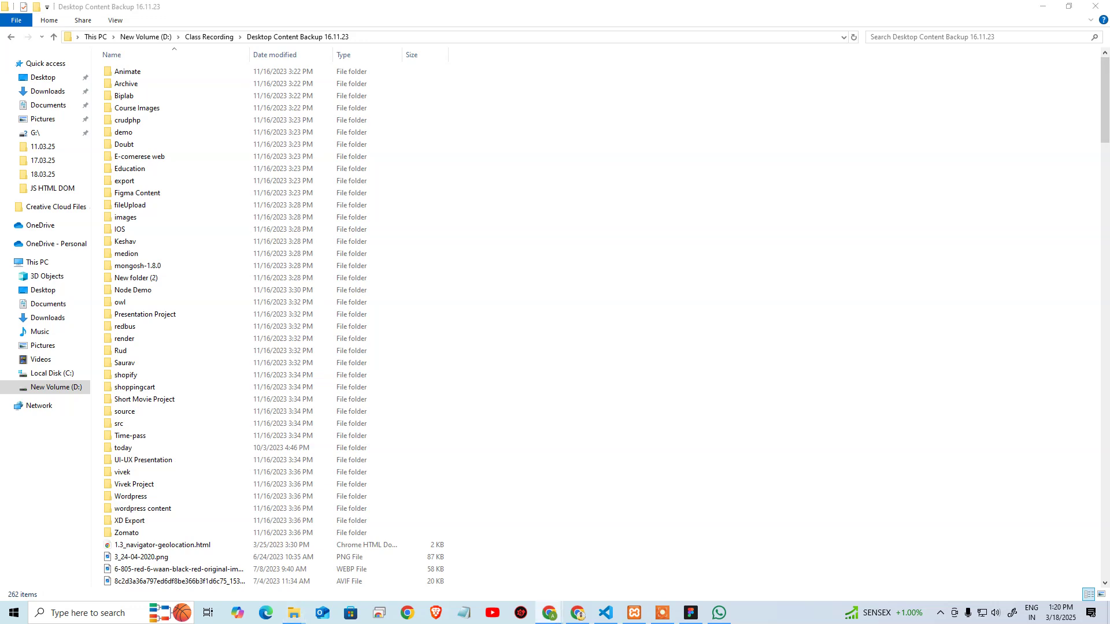
pyautogui.hotkey('alt', 'Tab')
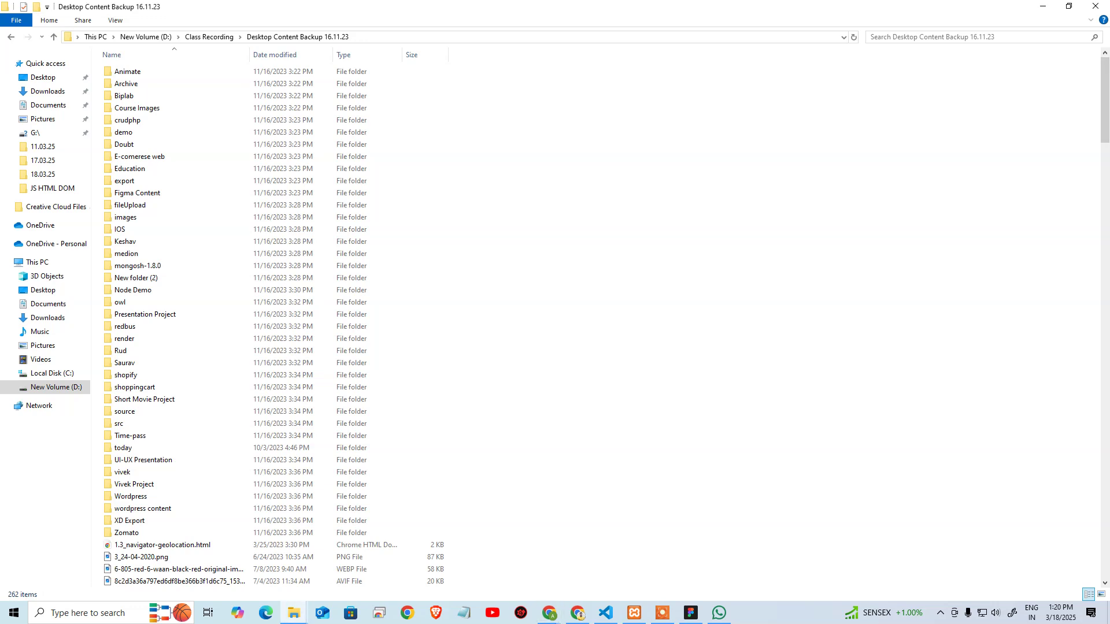
pyautogui.hotkey('alt', 'Tab')
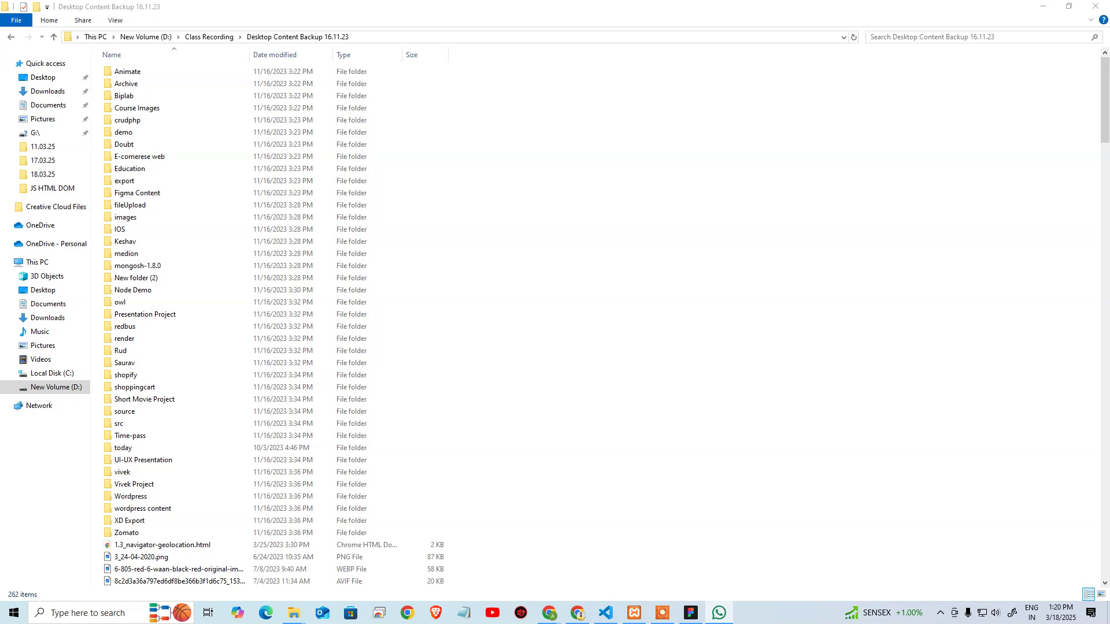
pyautogui.hotkey('ctrl', 'a')
# Switch to Chrome and close the Zepto, shopping, search and New Tab tabs opened after the Meet tab
pyautogui.moveTo(551, 614)
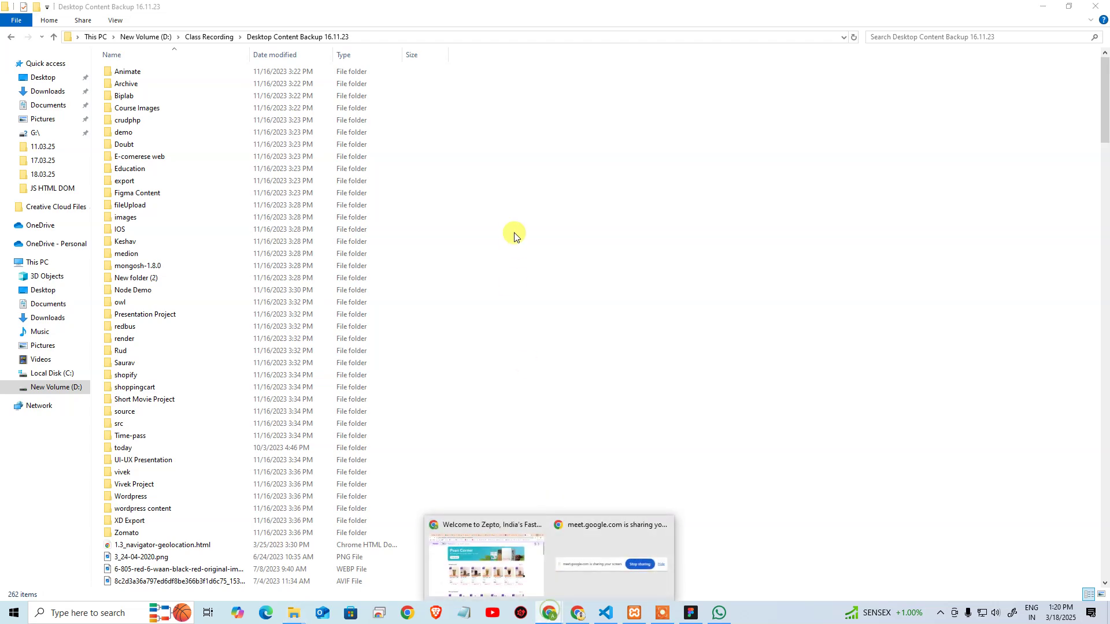
pyautogui.click(490, 554)
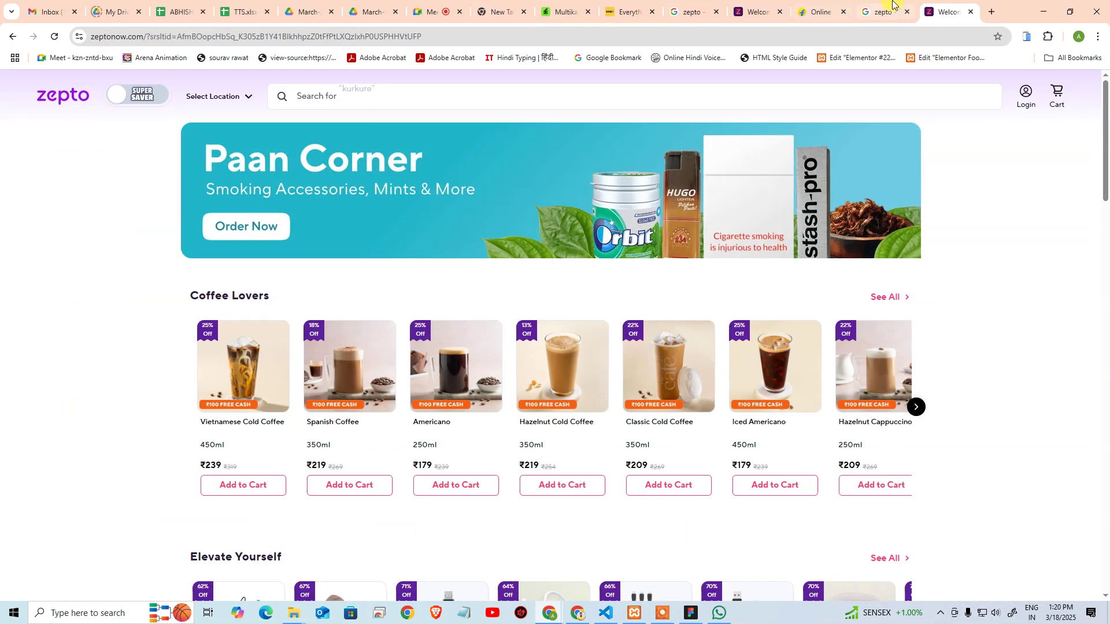
pyautogui.click(970, 11)
pyautogui.click(907, 11)
pyautogui.hotkey('ctrl', 'w')
pyautogui.hotkey('ctrl', 'w')
pyautogui.hotkey('ctrl', 'w')
pyautogui.hotkey('ctrl', 'w')
pyautogui.hotkey('ctrl', 'w')
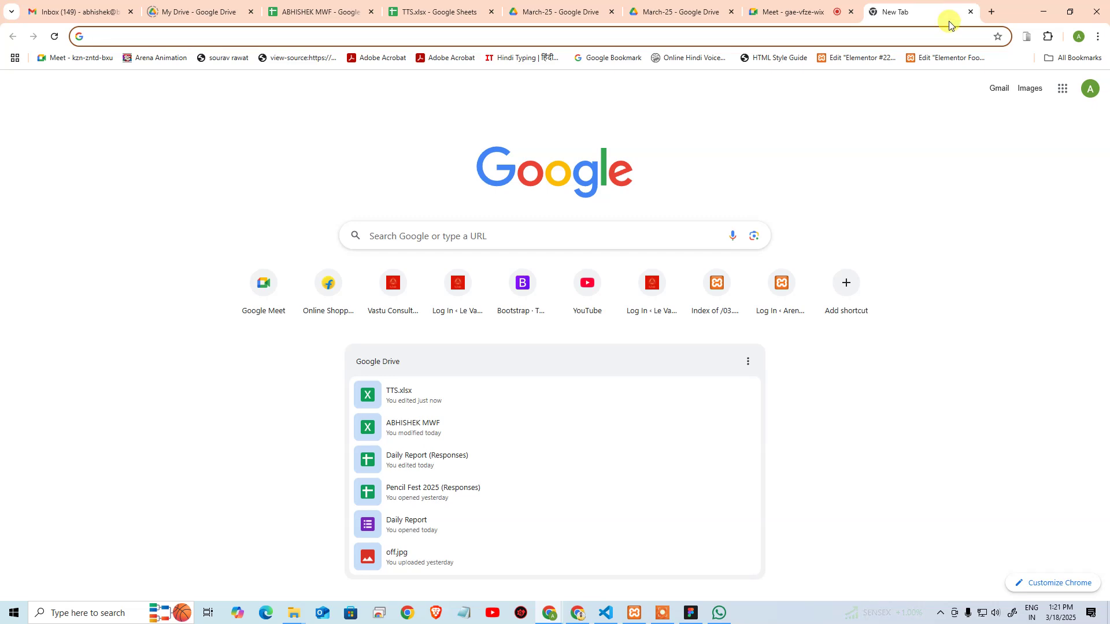
pyautogui.hotkey('ctrl', 'w')
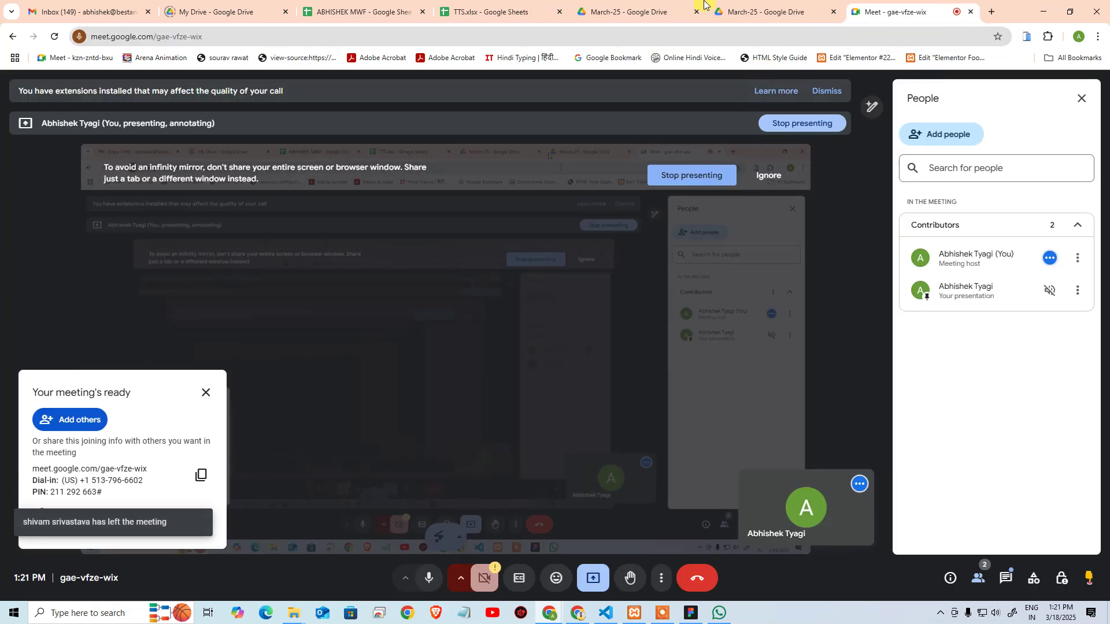
# Compare the two March-25 Google Drive tabs and close the one for the 03:30-05:00 WD batch
pyautogui.click(665, 18)
pyautogui.click(815, 21)
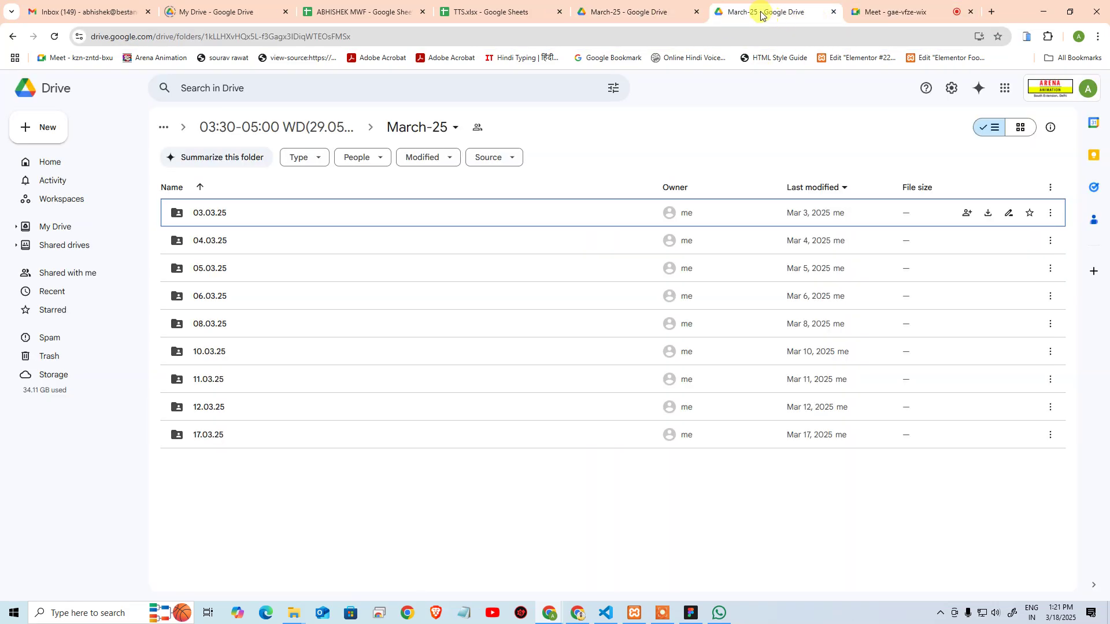
pyautogui.hotkey('ctrl', 'w')
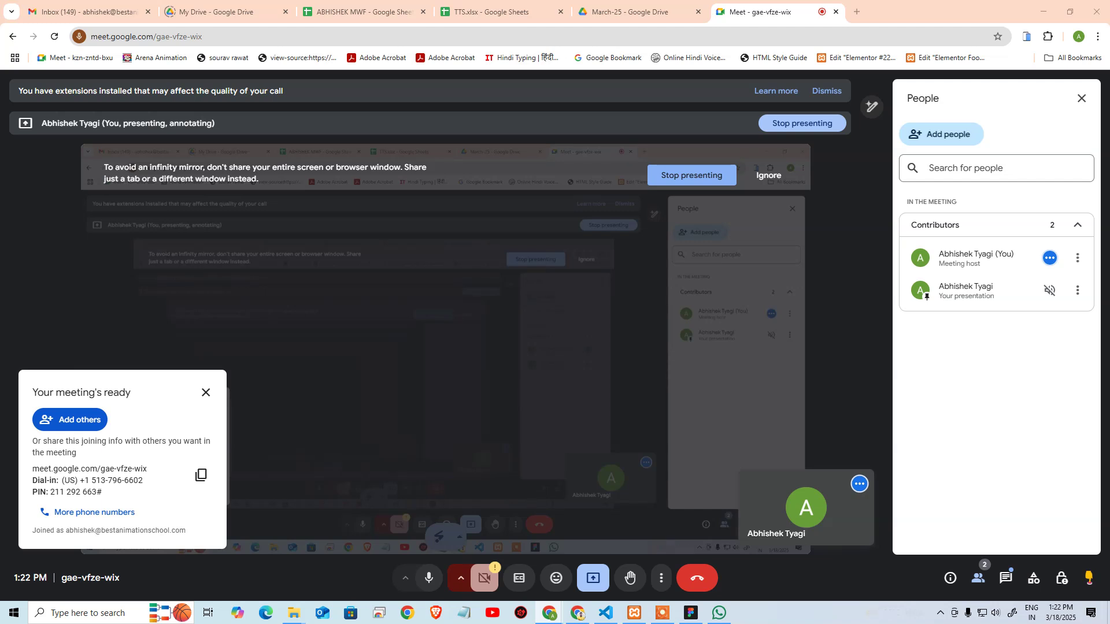
# Bring the Chrome window with the UI UX Google Drive folder onto this screen and maximize it
pyautogui.moveTo(1109, 139); pyautogui.dragTo(467, 82)
pyautogui.doubleClick(467, 82)
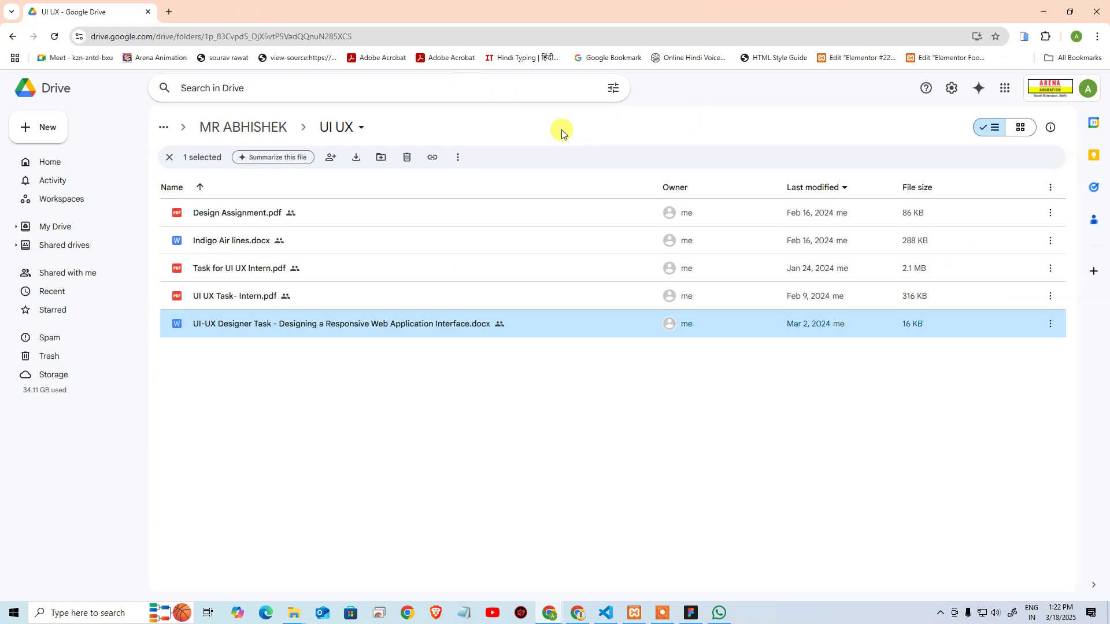
# Check the neighbouring WEBSITE folder and open "UI-UX Designer Task - Designing a Responsive Web Application Interface.docx" from the UI UX folder
pyautogui.click(262, 129)
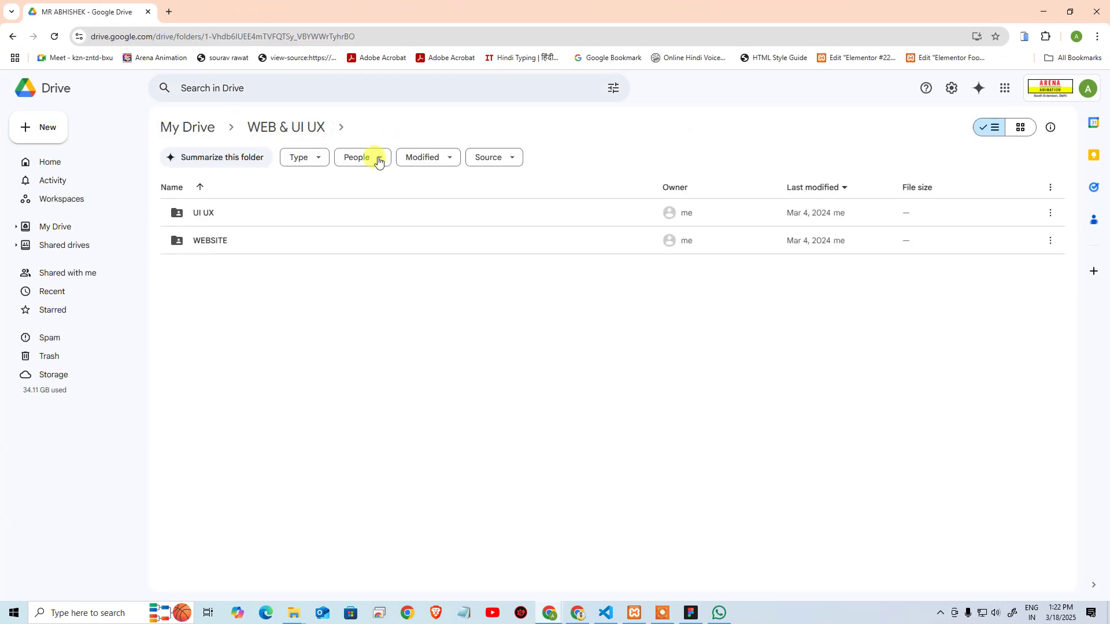
pyautogui.doubleClick(210, 244)
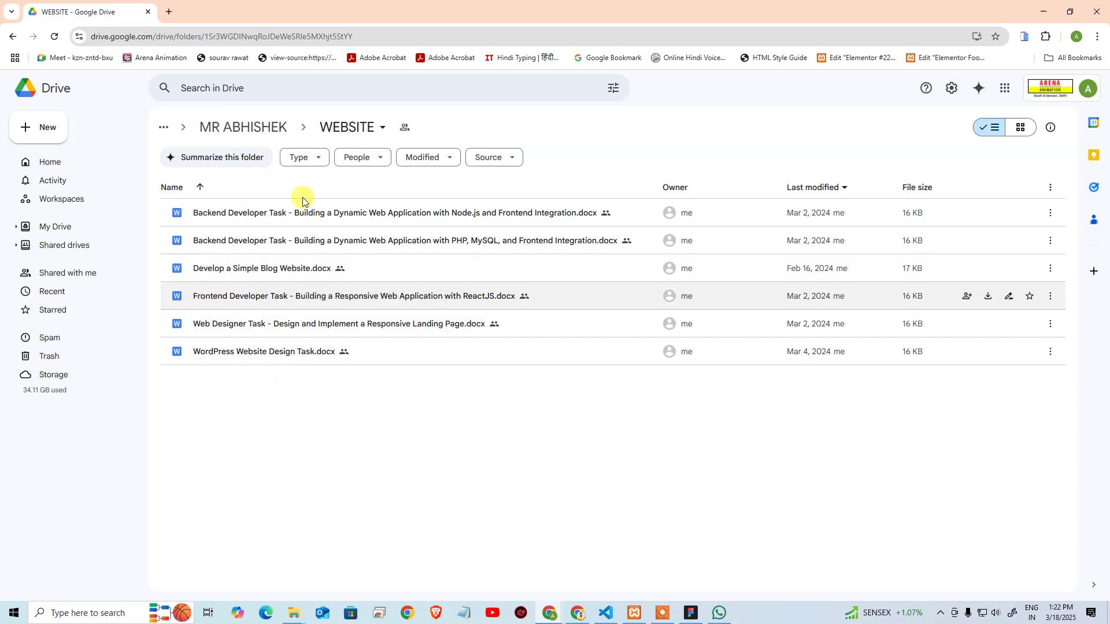
pyautogui.click(246, 126)
pyautogui.doubleClick(199, 213)
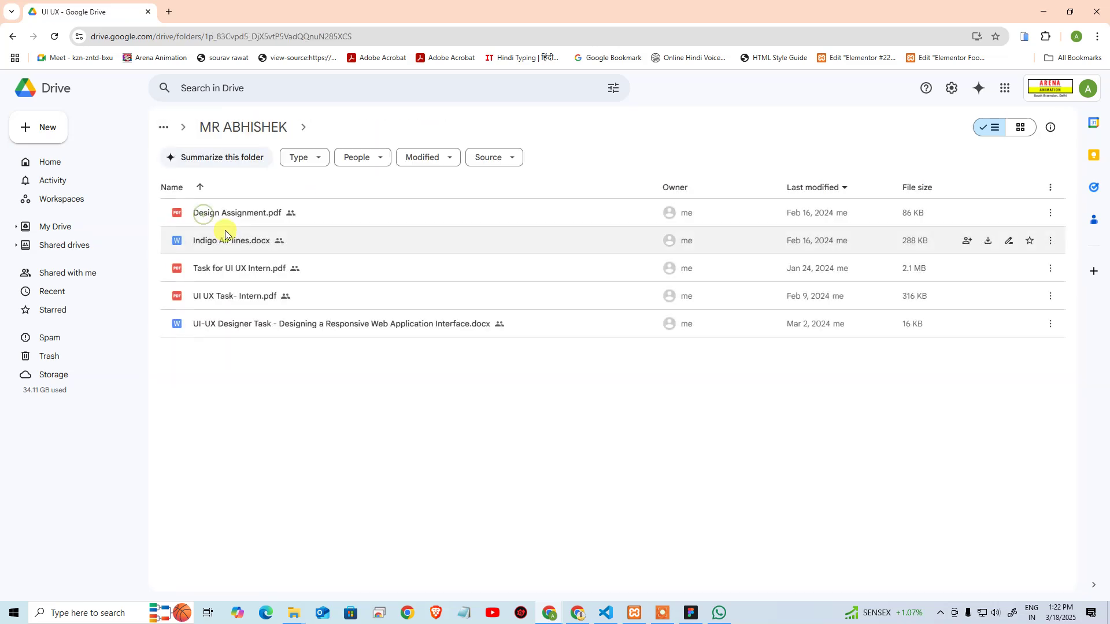
pyautogui.doubleClick(248, 324)
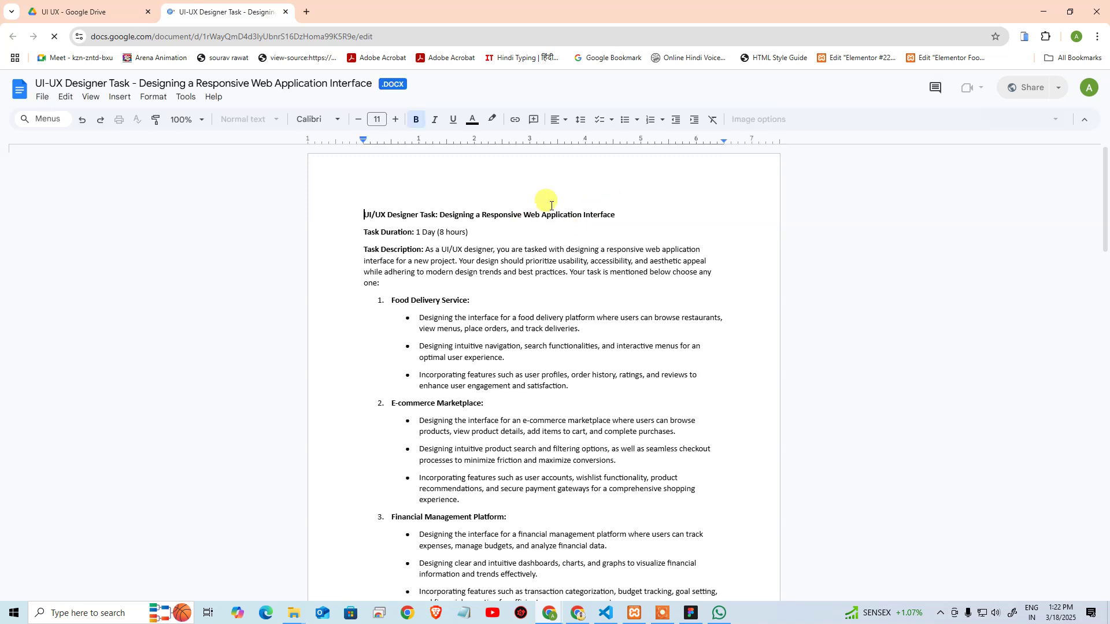
pyautogui.click(483, 229)
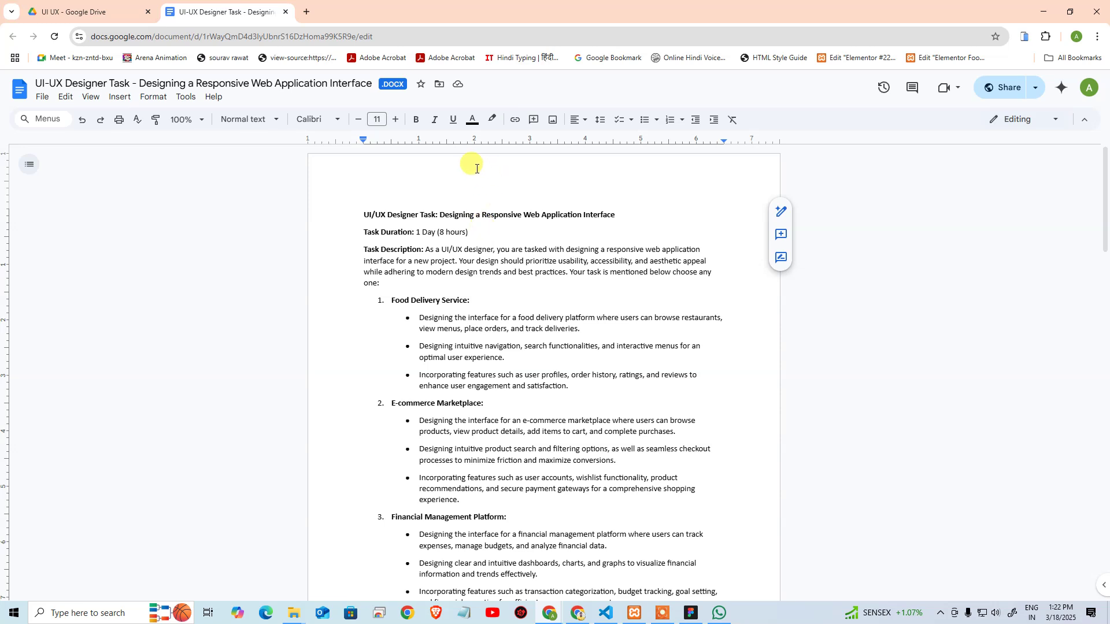
pyautogui.click(398, 122)
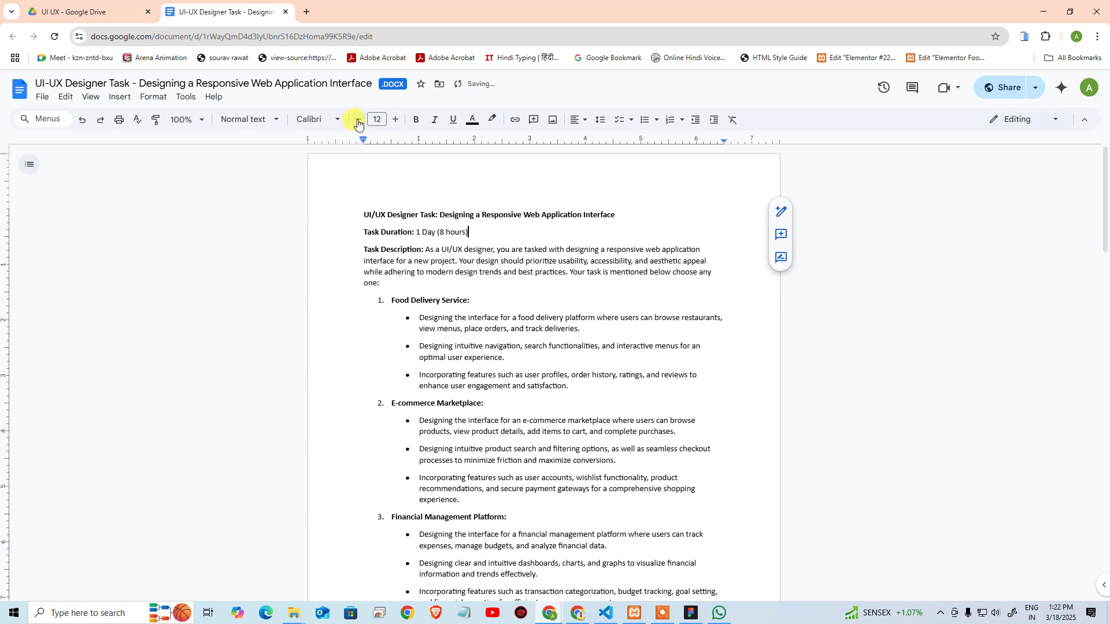
pyautogui.click(877, 198)
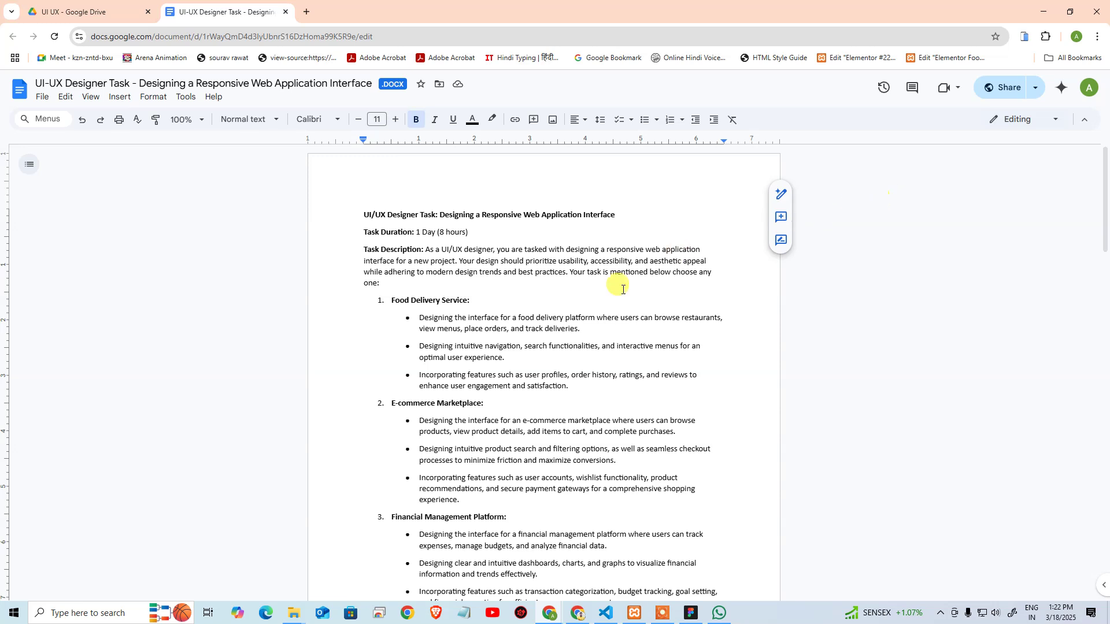
# Set the document zoom to 125% and read the task title, duration and description
pyautogui.click(199, 122)
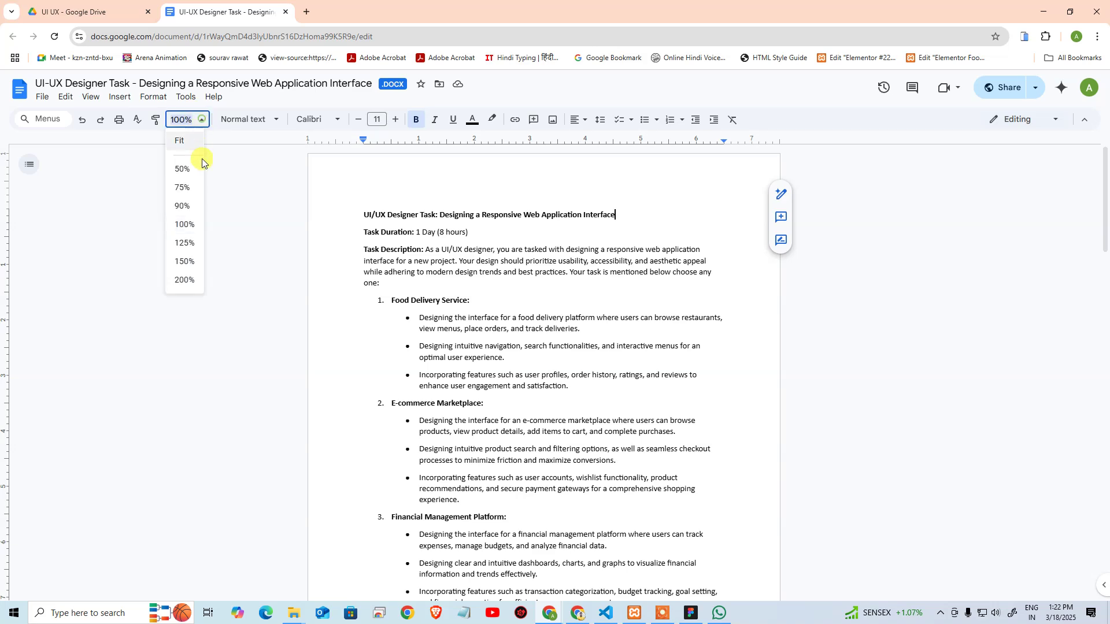
pyautogui.click(186, 243)
pyautogui.scroll(-2, 453, 208)
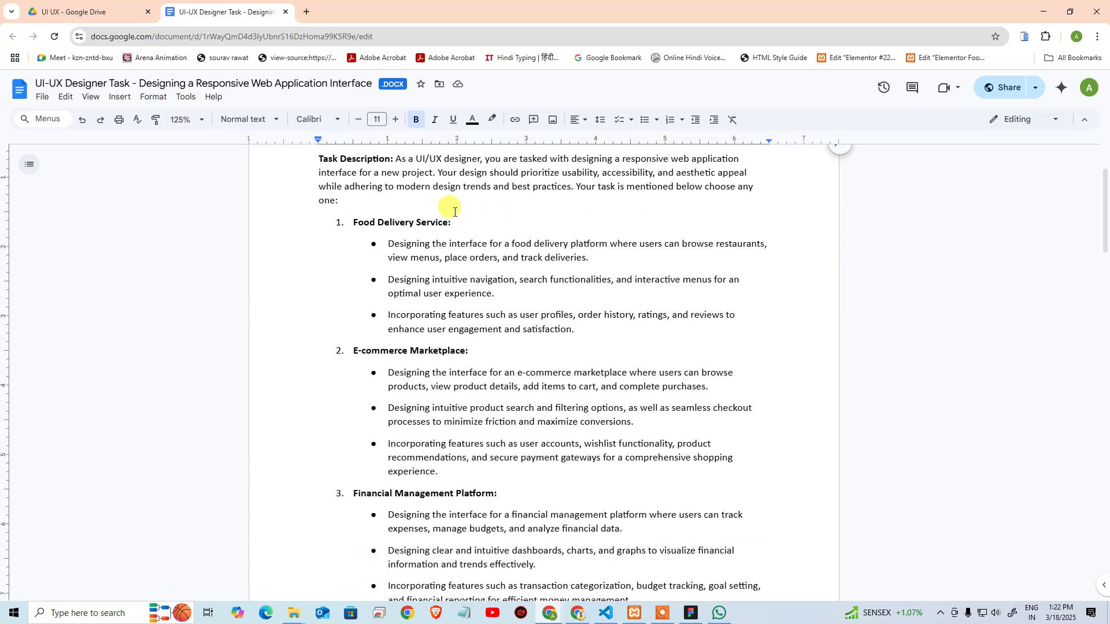
pyautogui.scroll(2, 355, 223)
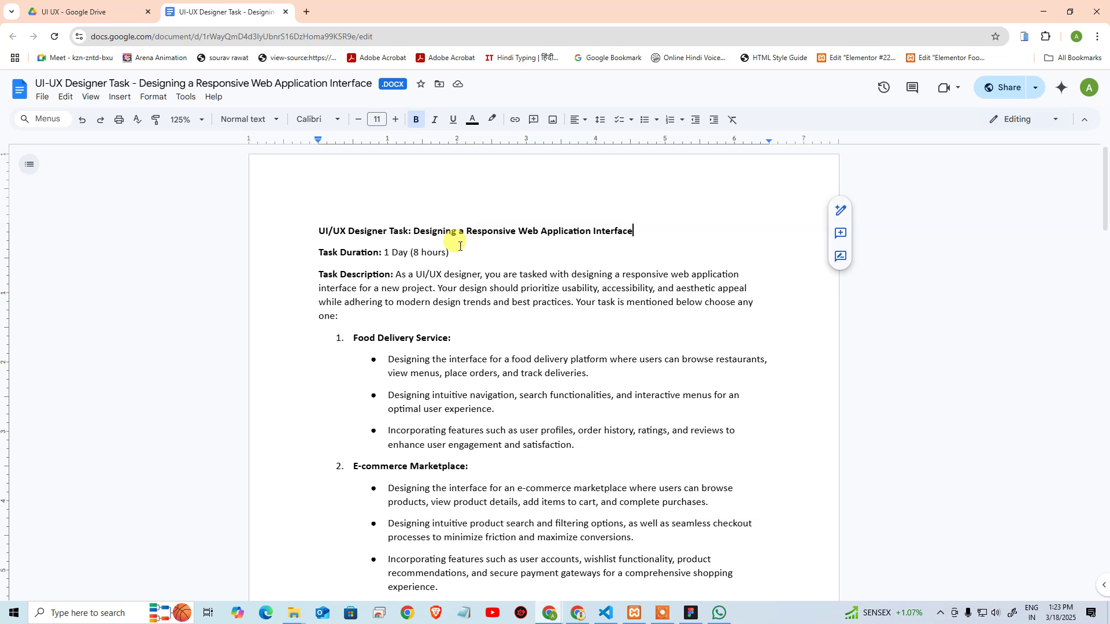
pyautogui.click(422, 252)
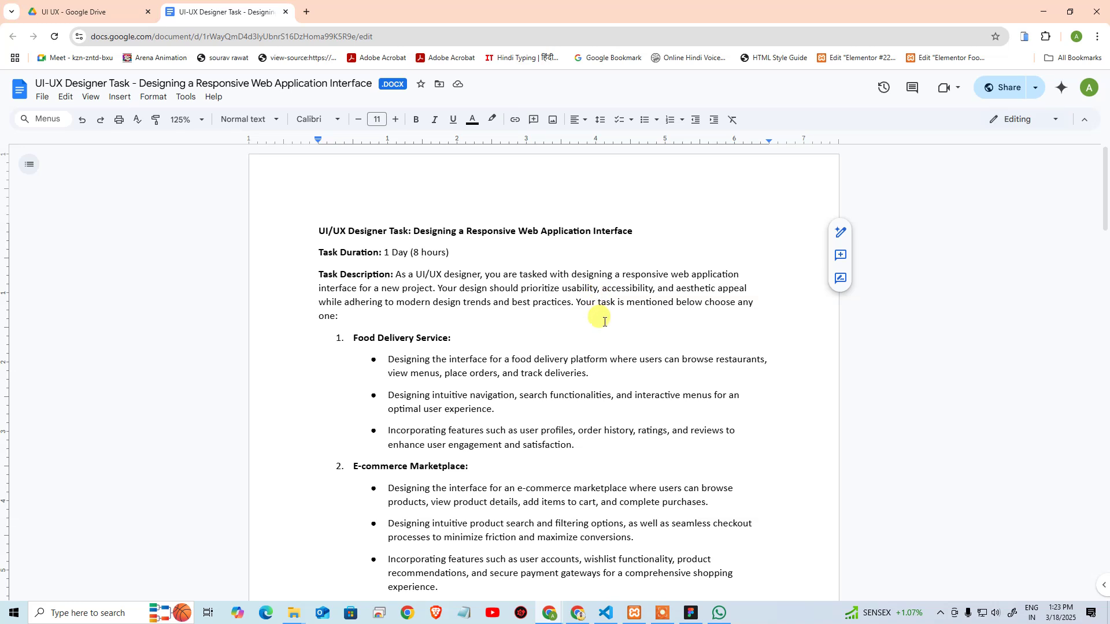
# Review the four project options and highlight the Food Delivery Service requirements while reading them
pyautogui.scroll(-2, 495, 317)
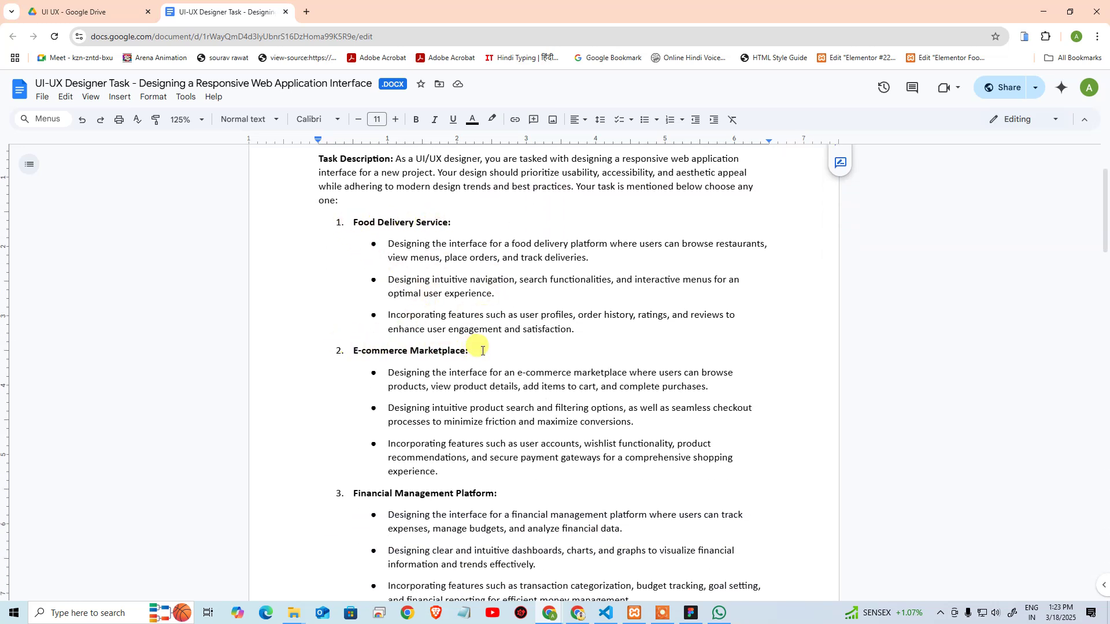
pyautogui.scroll(-4, 482, 351)
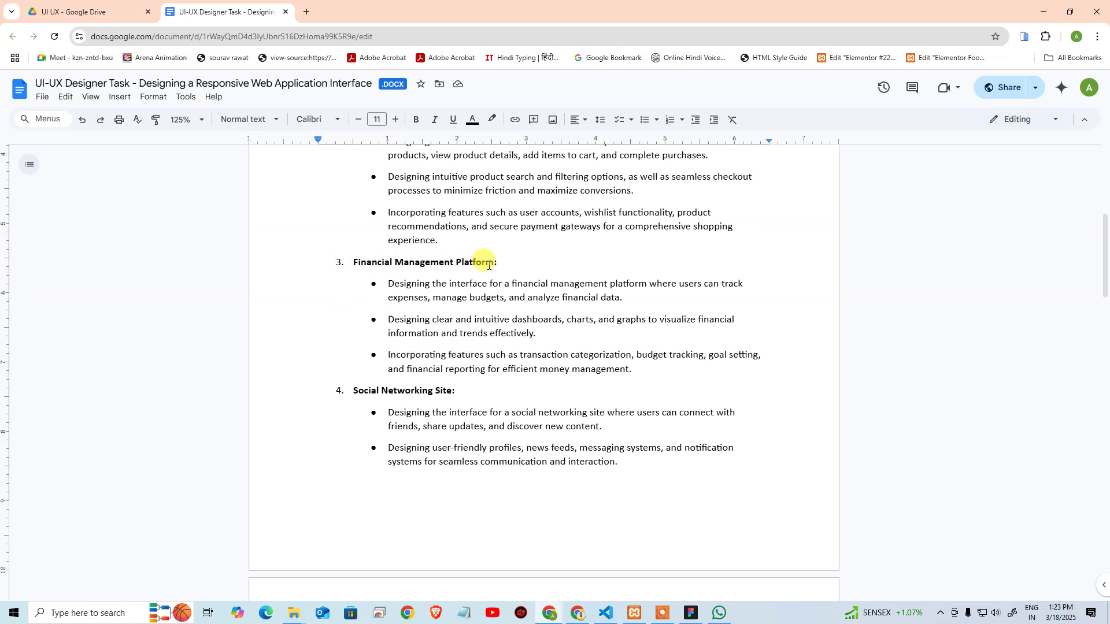
pyautogui.scroll(-1, 439, 289)
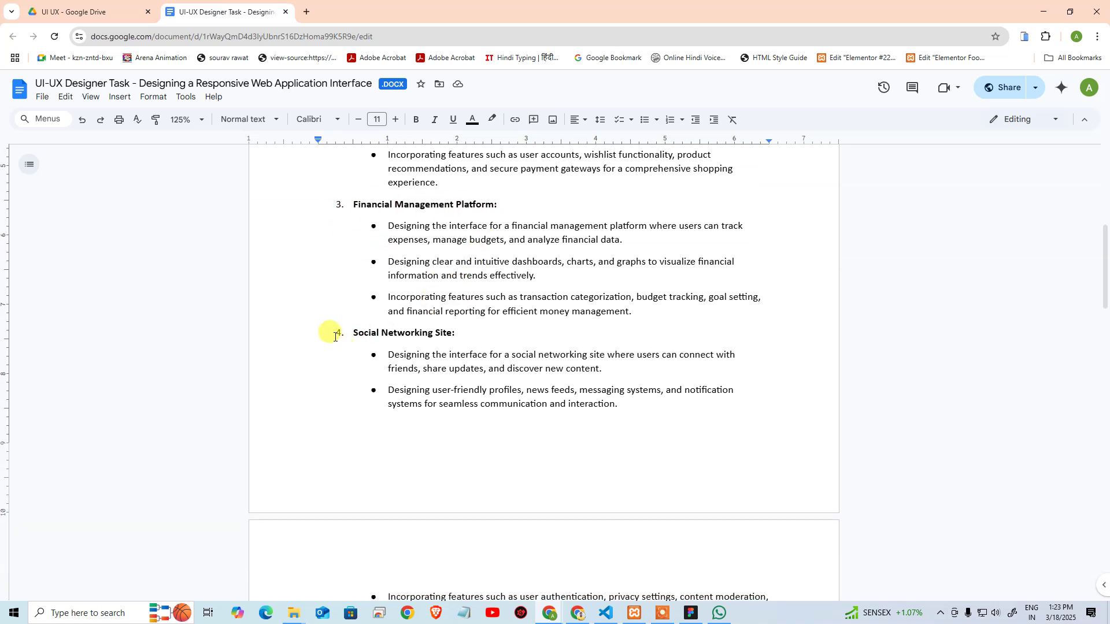
pyautogui.scroll(-6, 453, 330)
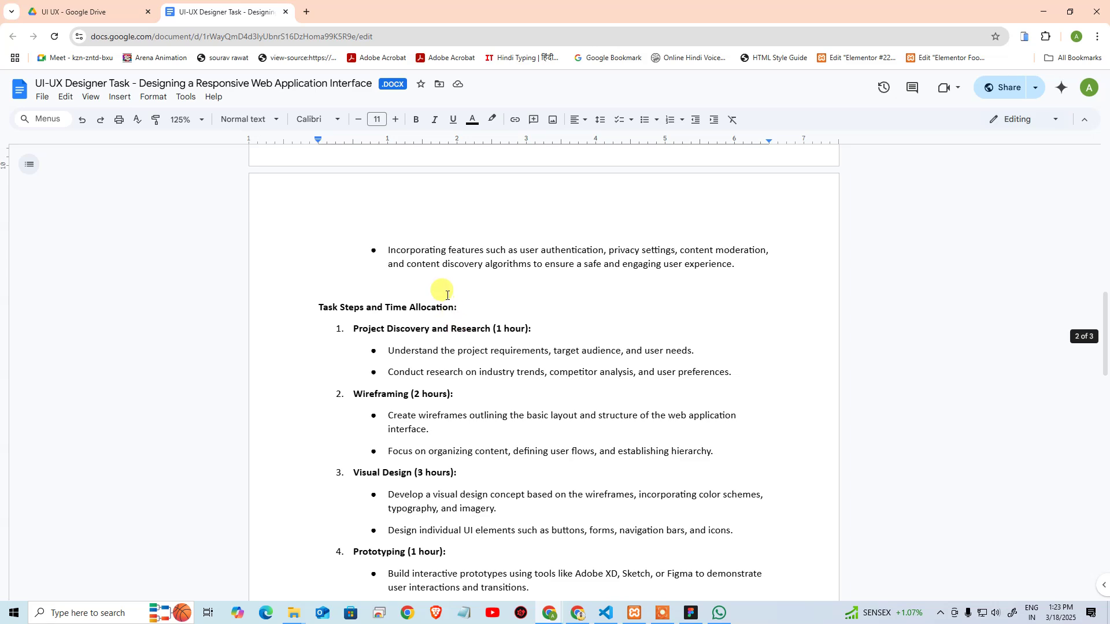
pyautogui.scroll(18, 446, 275)
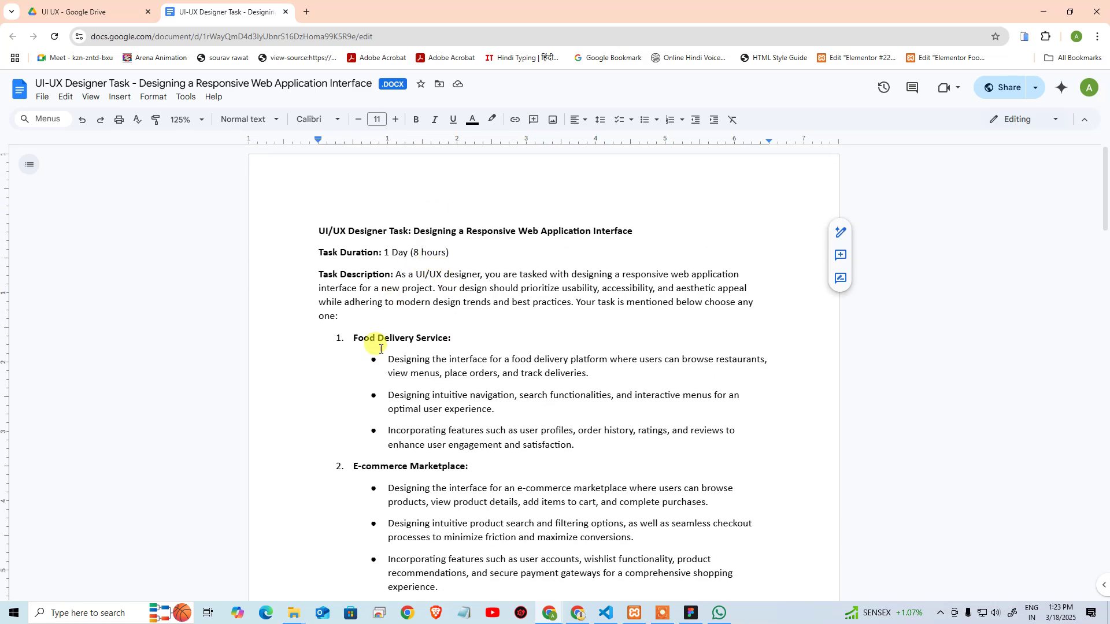
pyautogui.moveTo(388, 358); pyautogui.dragTo(583, 444)
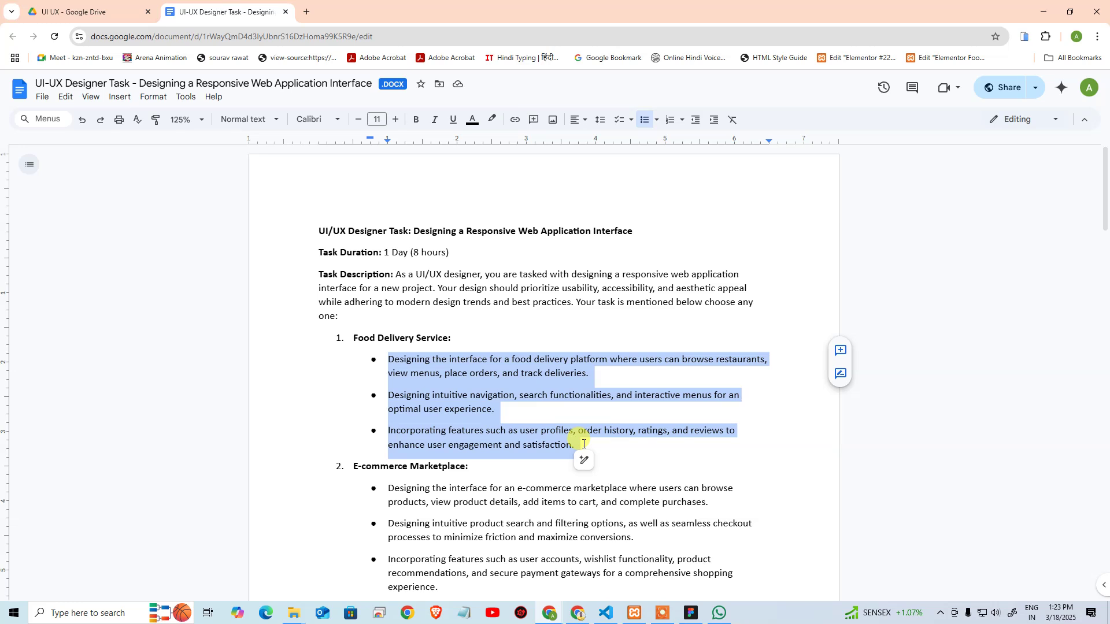
pyautogui.click(630, 379)
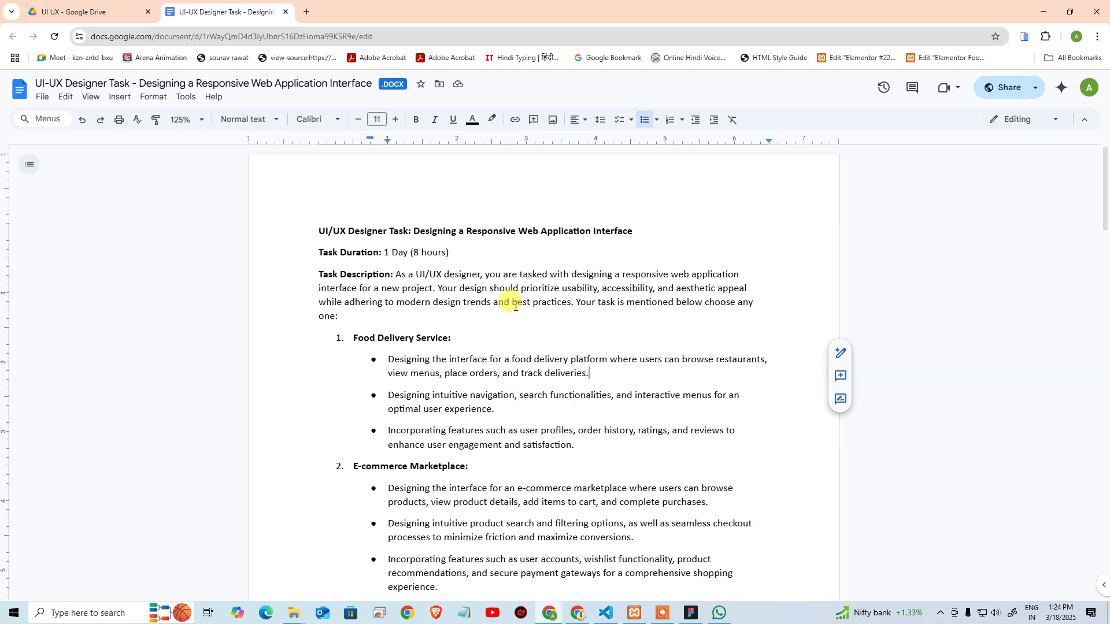
# Examine the Task Steps and Time Allocation section, from project discovery and wireframing through prototyping to finalization and documentation
pyautogui.scroll(-3, 497, 351)
pyautogui.scroll(-10, 497, 349)
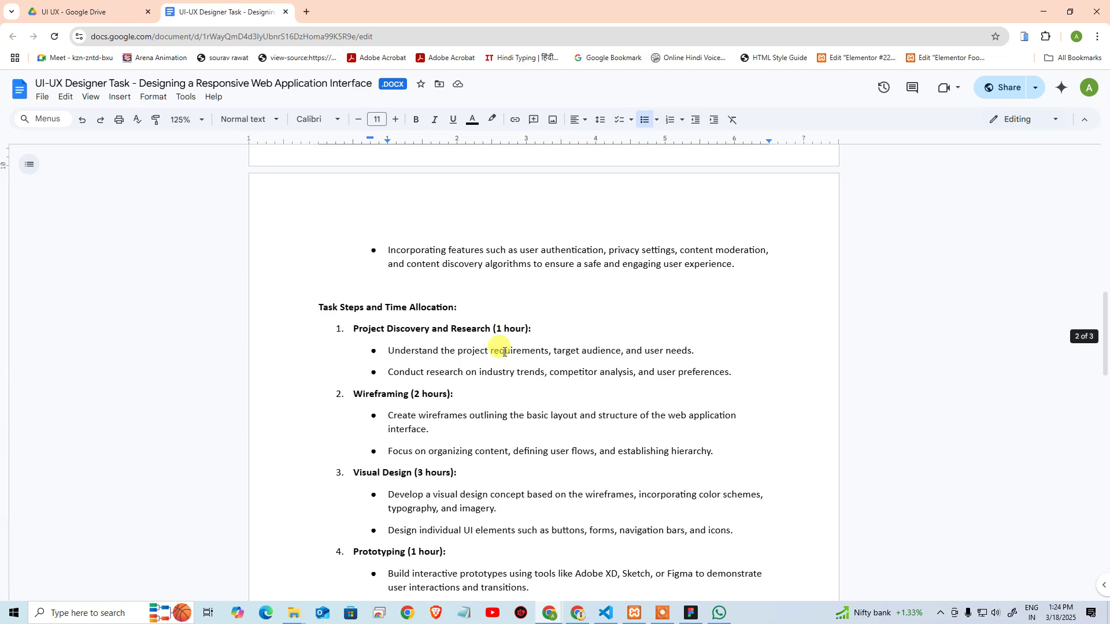
pyautogui.scroll(-2, 324, 278)
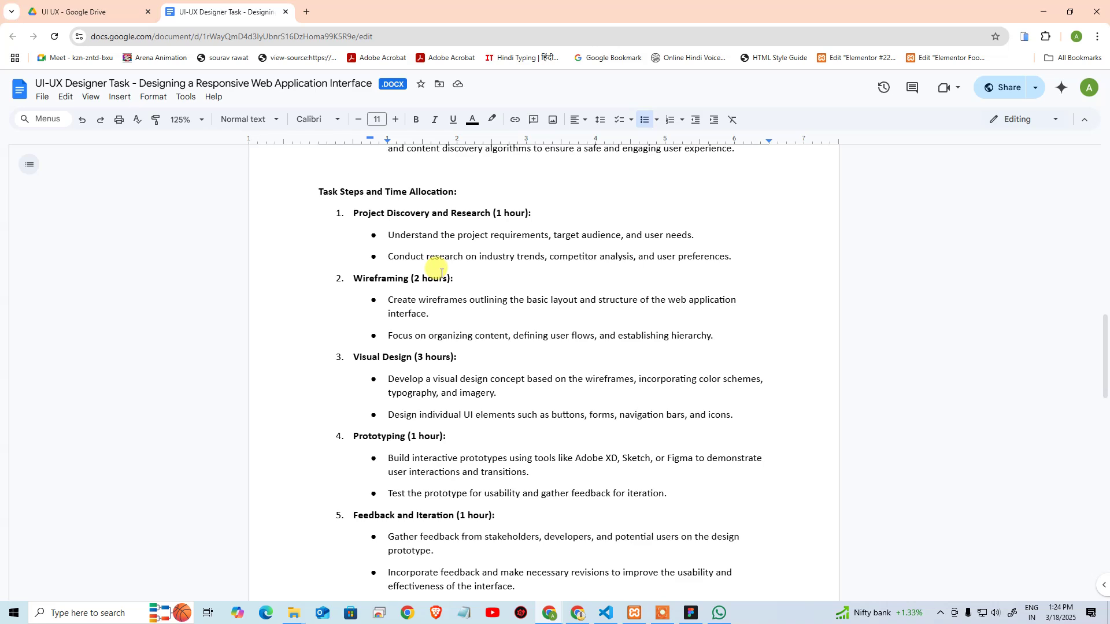
pyautogui.scroll(-4, 421, 467)
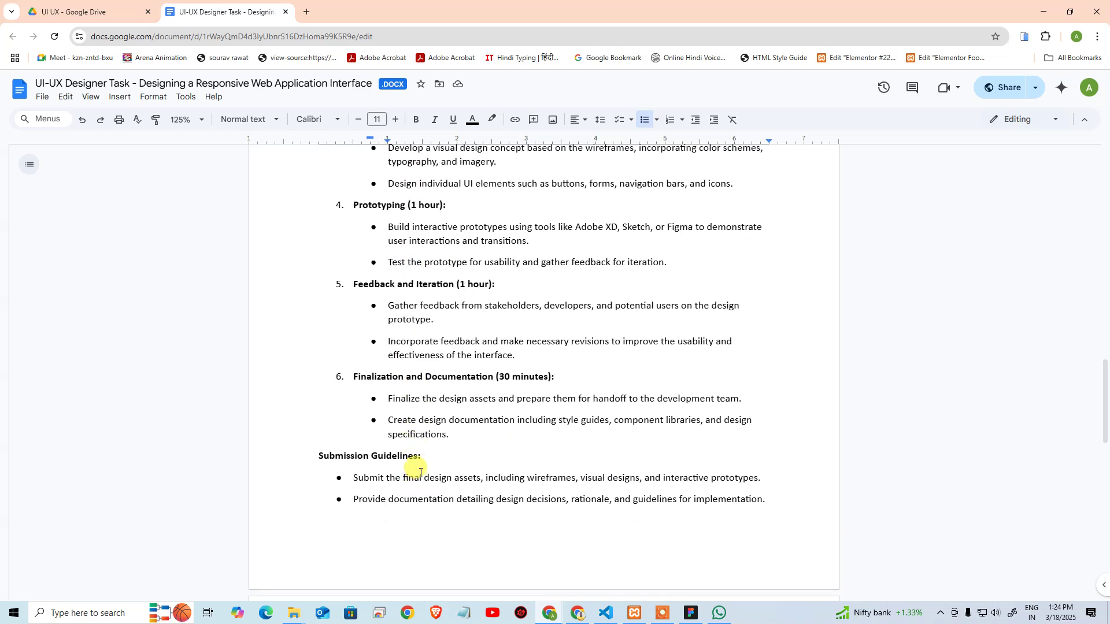
pyautogui.scroll(8, 425, 461)
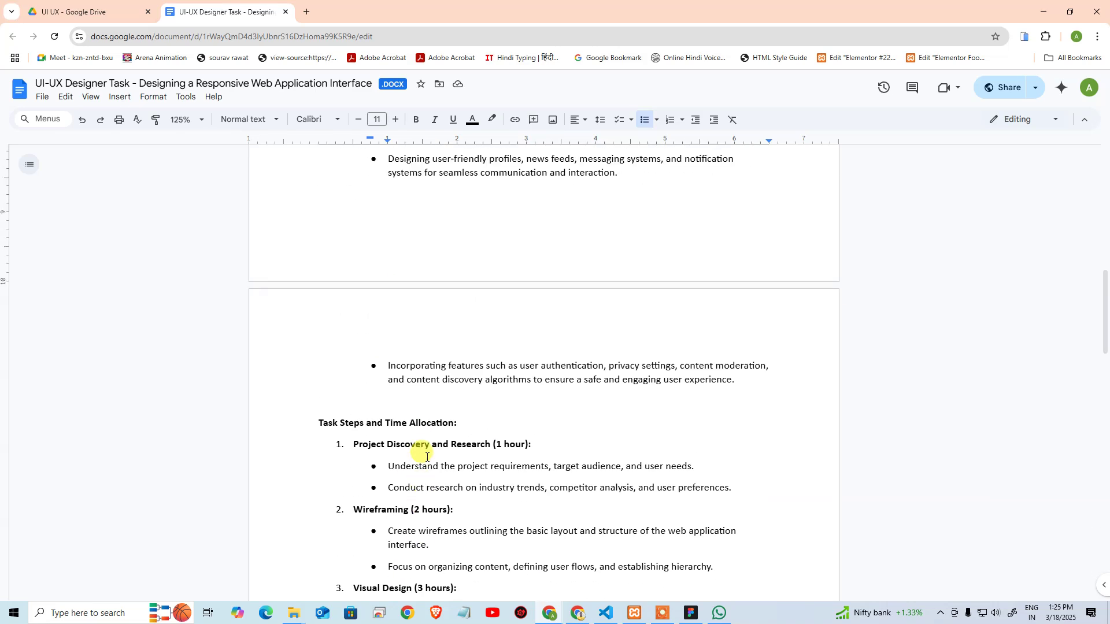
pyautogui.scroll(-3, 475, 399)
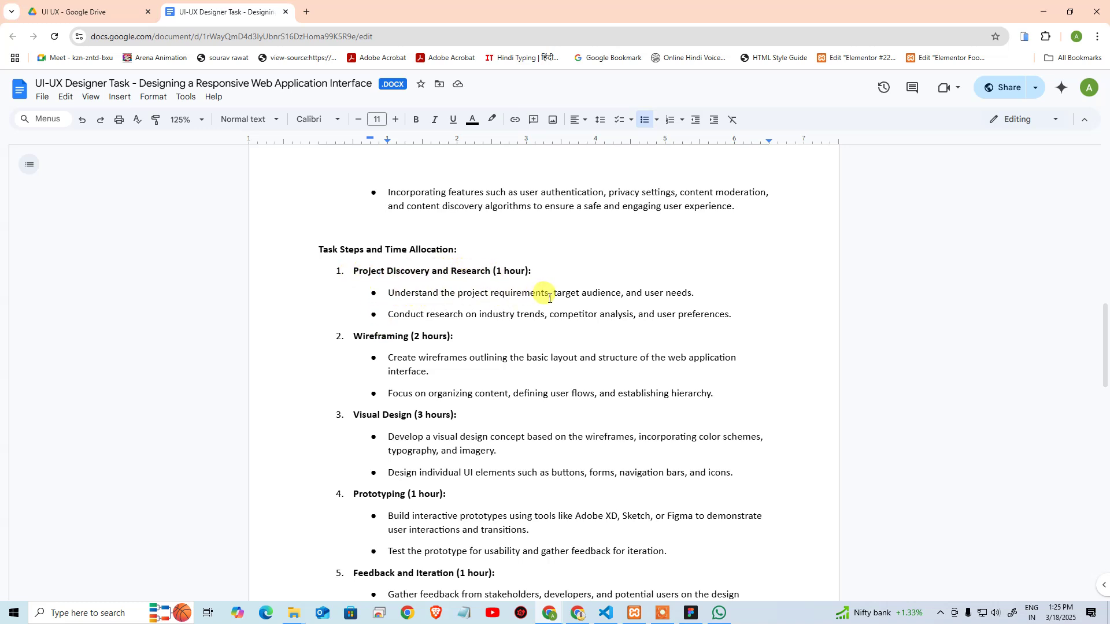
pyautogui.click(671, 296)
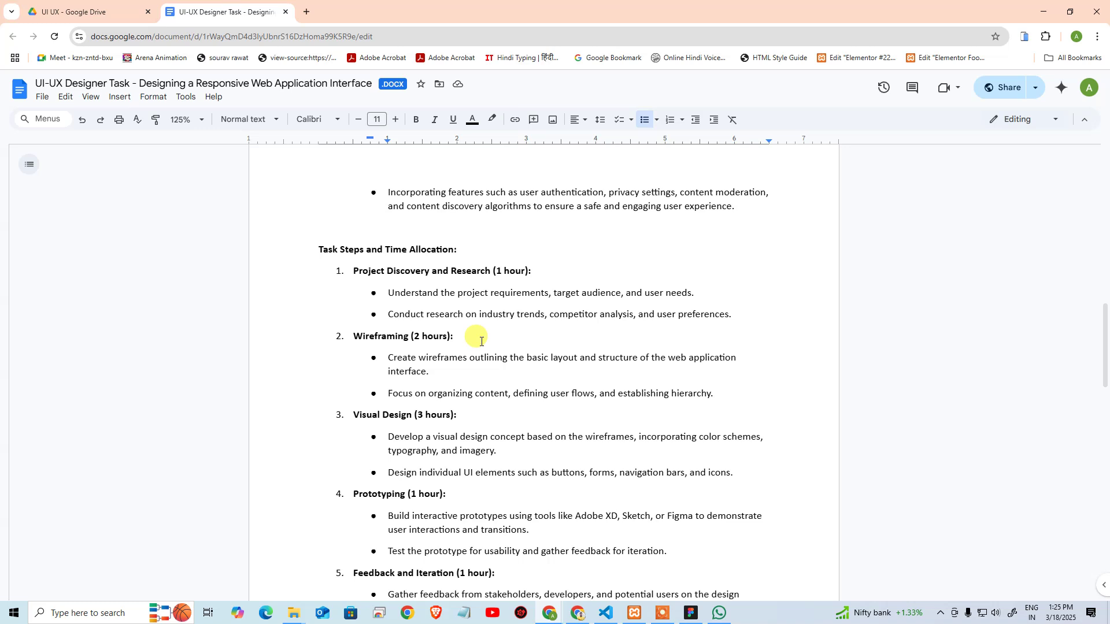
pyautogui.scroll(-2, 481, 338)
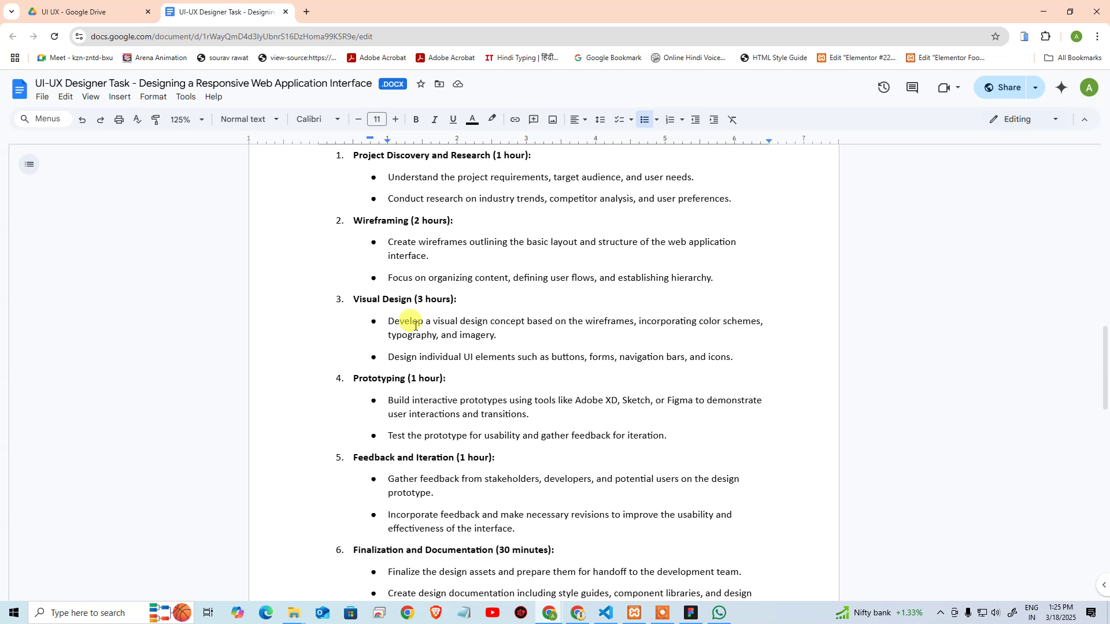
pyautogui.scroll(-1, 415, 325)
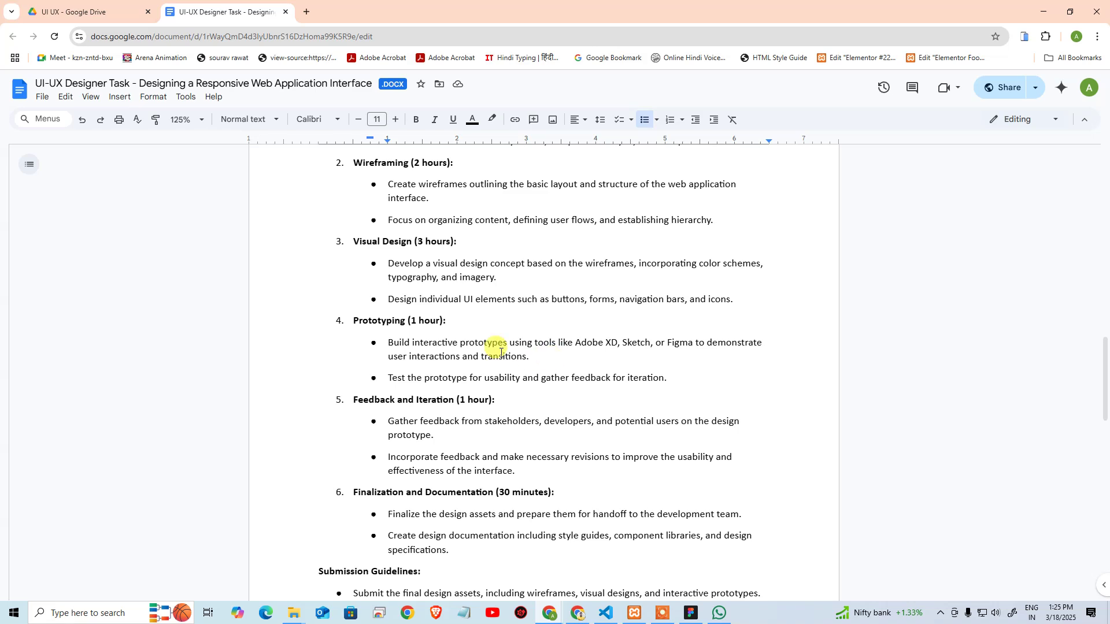
pyautogui.scroll(-1, 456, 397)
pyautogui.scroll(-2, 377, 308)
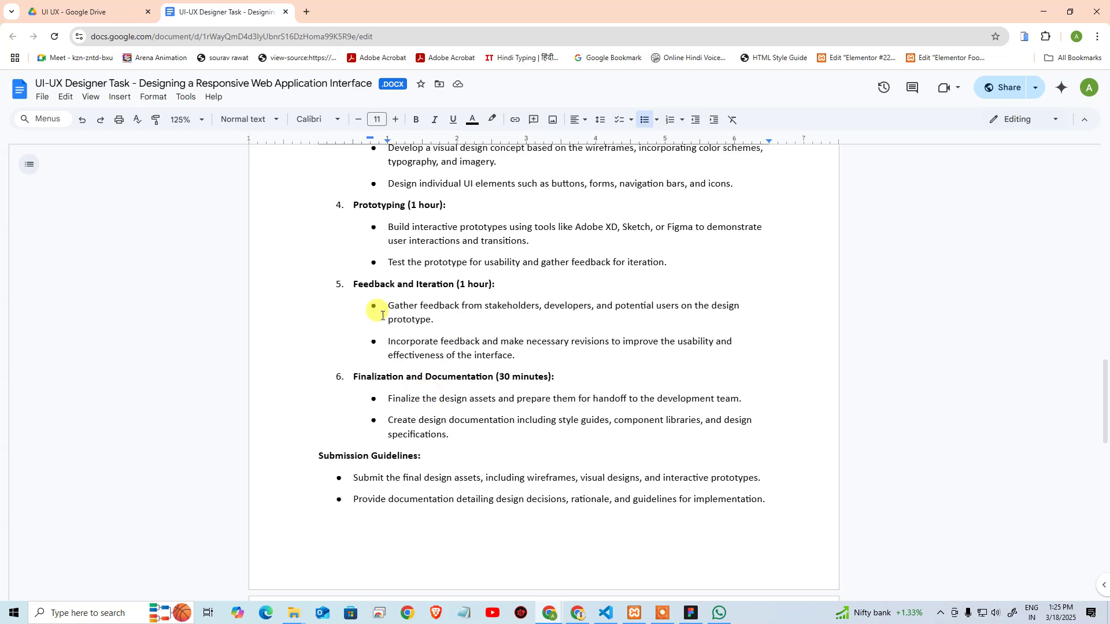
pyautogui.scroll(4, 456, 302)
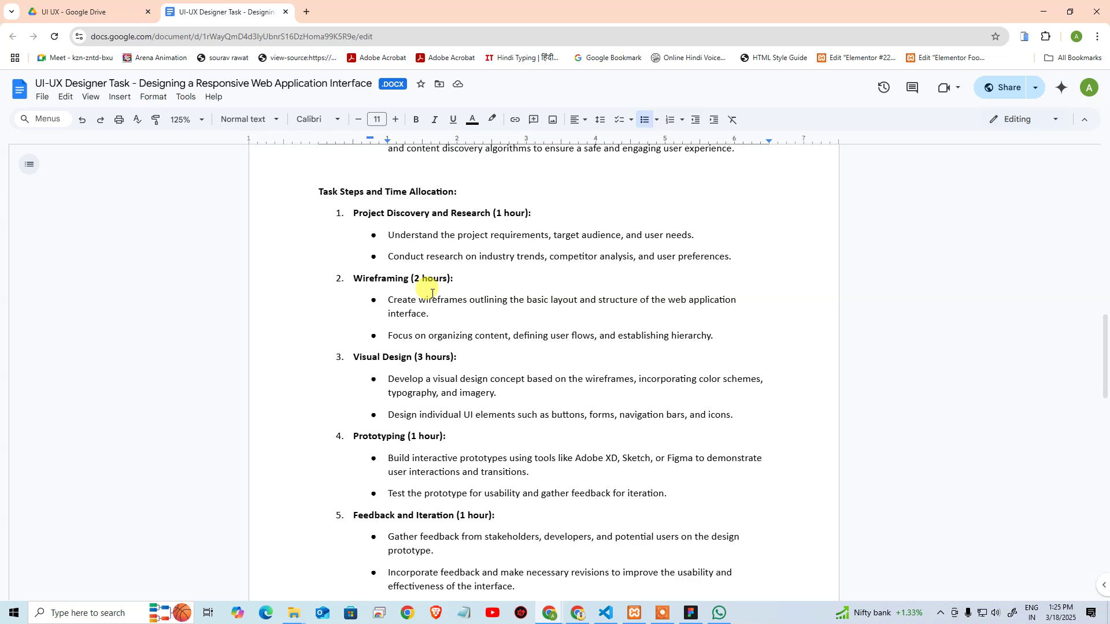
pyautogui.scroll(-5, 433, 294)
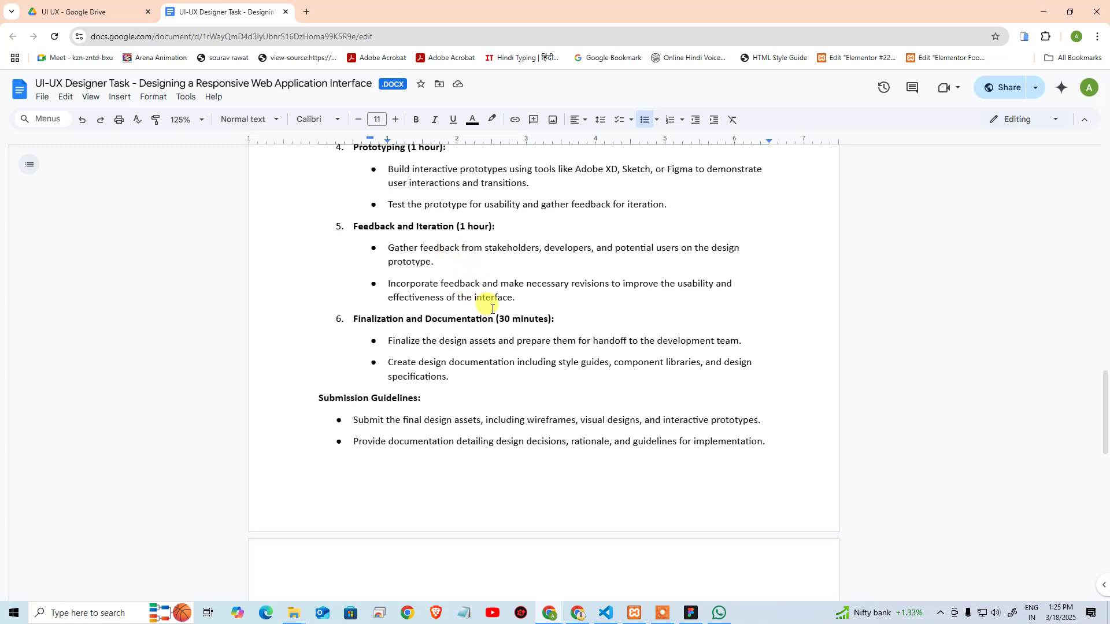
# Read the Submission Guidelines and Evaluation Criteria, highlighting their bullet points, and return to the document's beginning
pyautogui.scroll(-2, 436, 376)
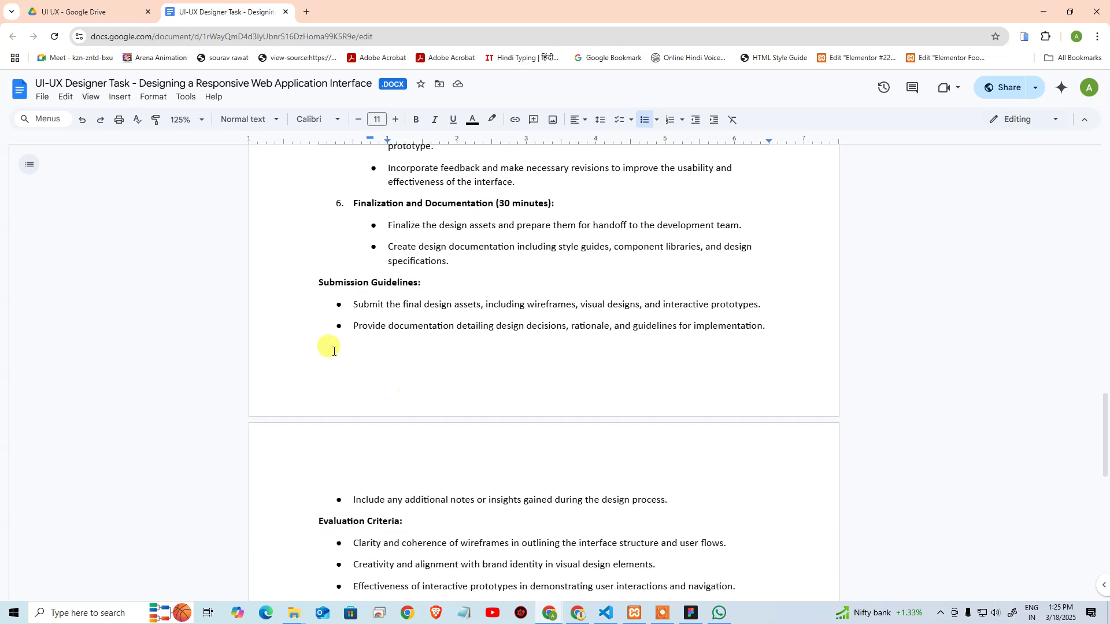
pyautogui.moveTo(358, 305); pyautogui.dragTo(740, 318)
pyautogui.scroll(-4, 740, 318)
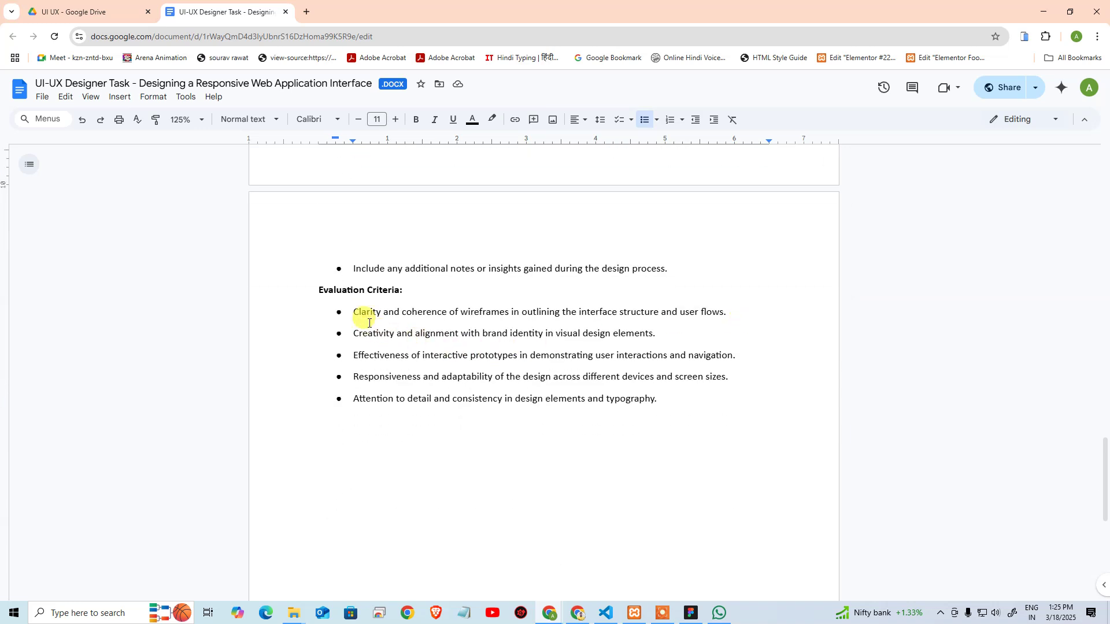
pyautogui.moveTo(354, 312); pyautogui.dragTo(697, 391)
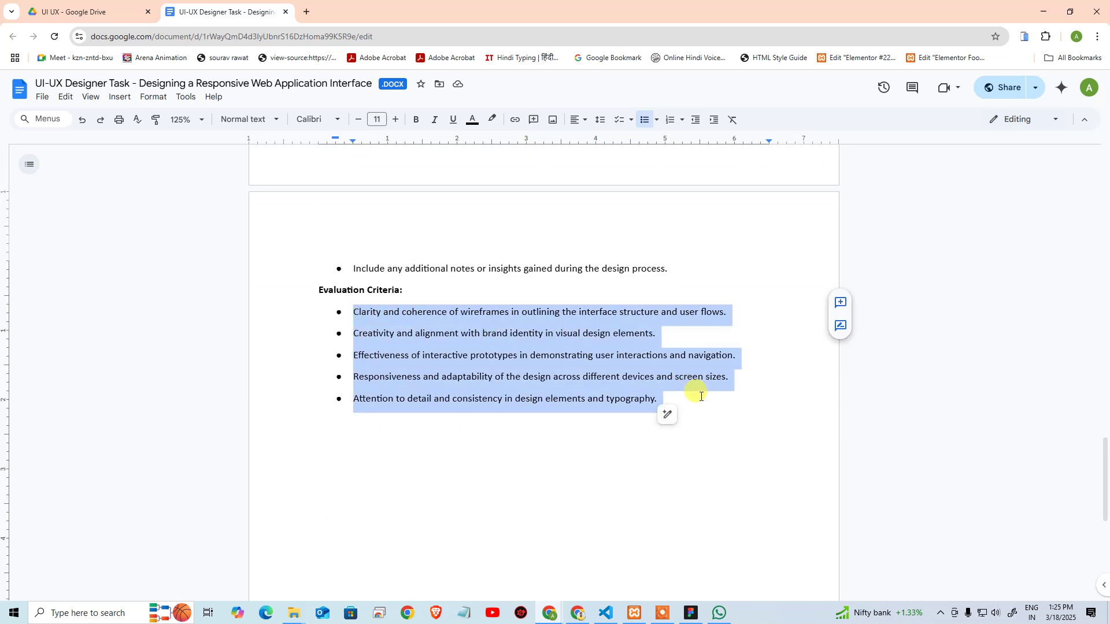
pyautogui.scroll(20, 700, 399)
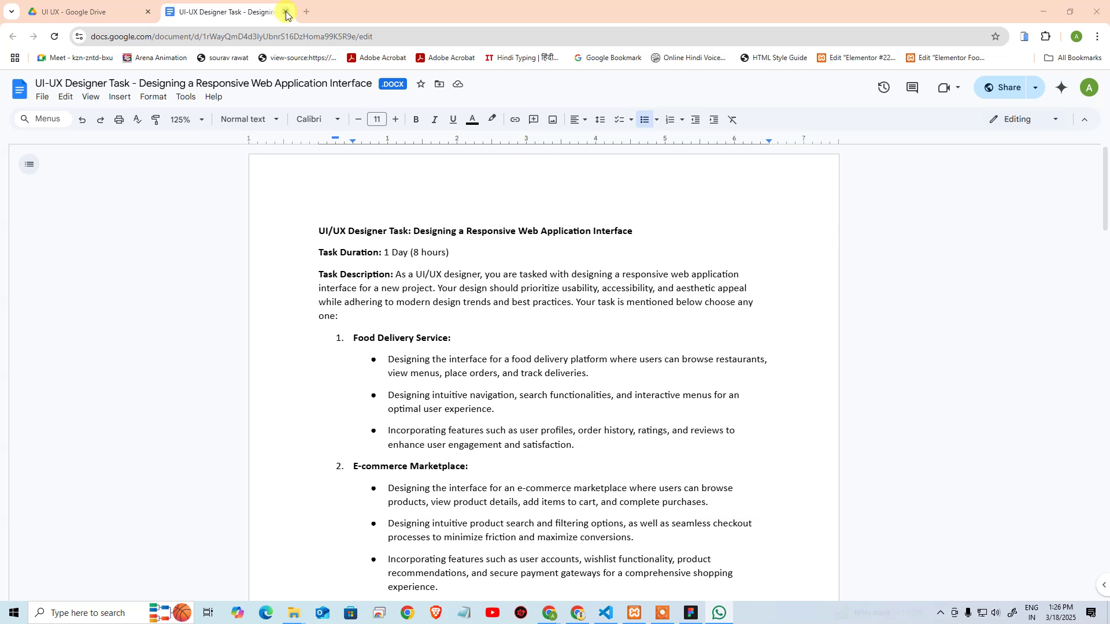
# Search Google for "restaurant dashboard ui" in a new browser tab
pyautogui.click(307, 12)
pyautogui.write('restu')
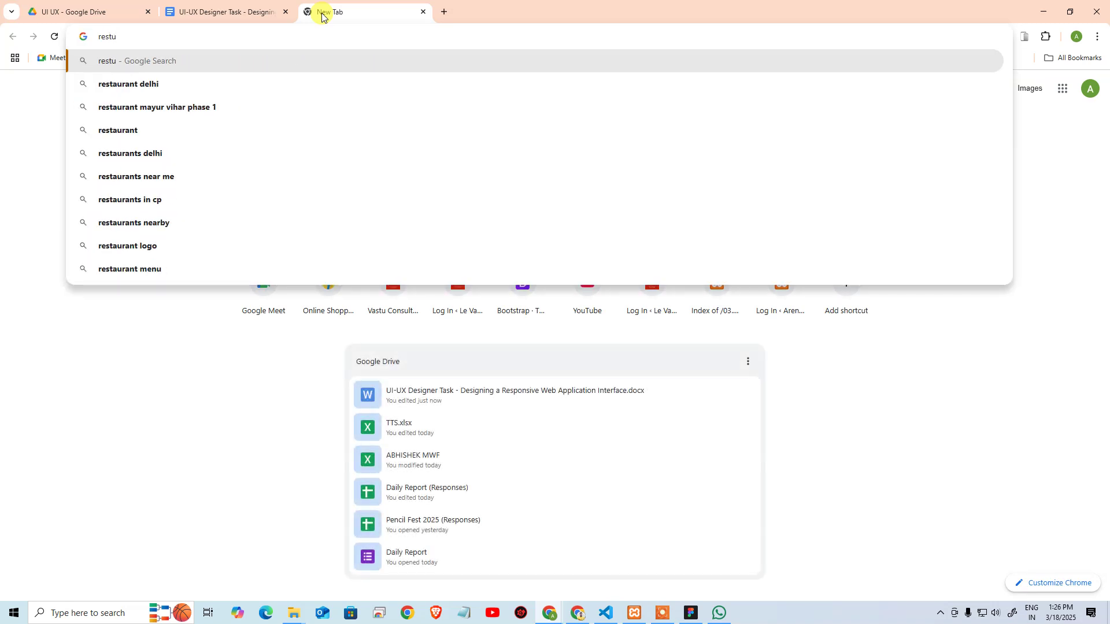
pyautogui.press('Down')
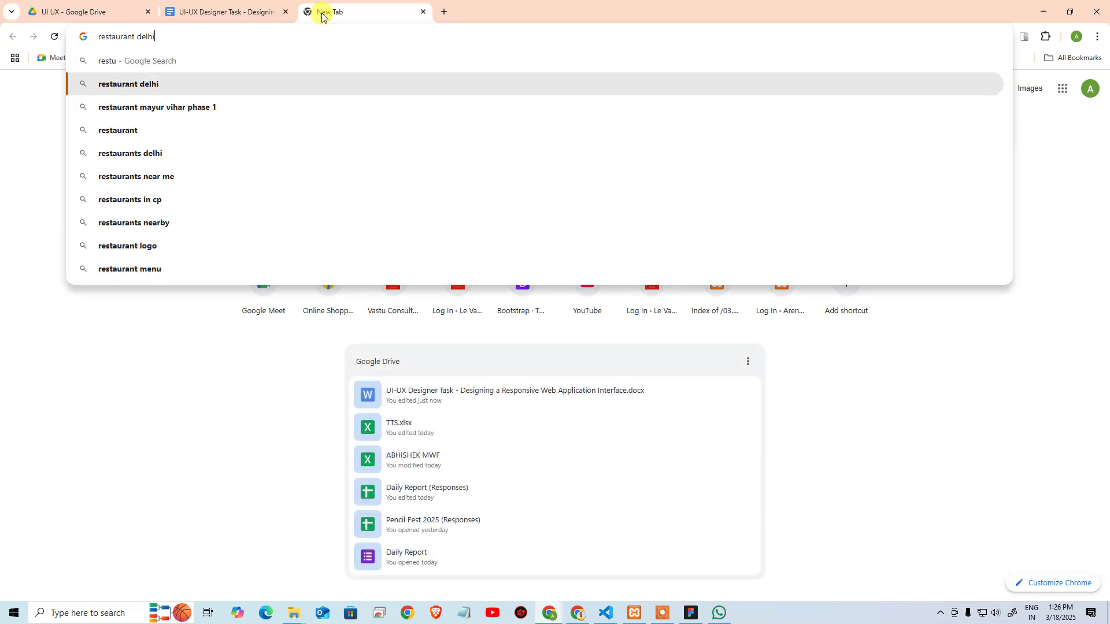
pyautogui.hotkey('ctrl', 'shift', 'Left')
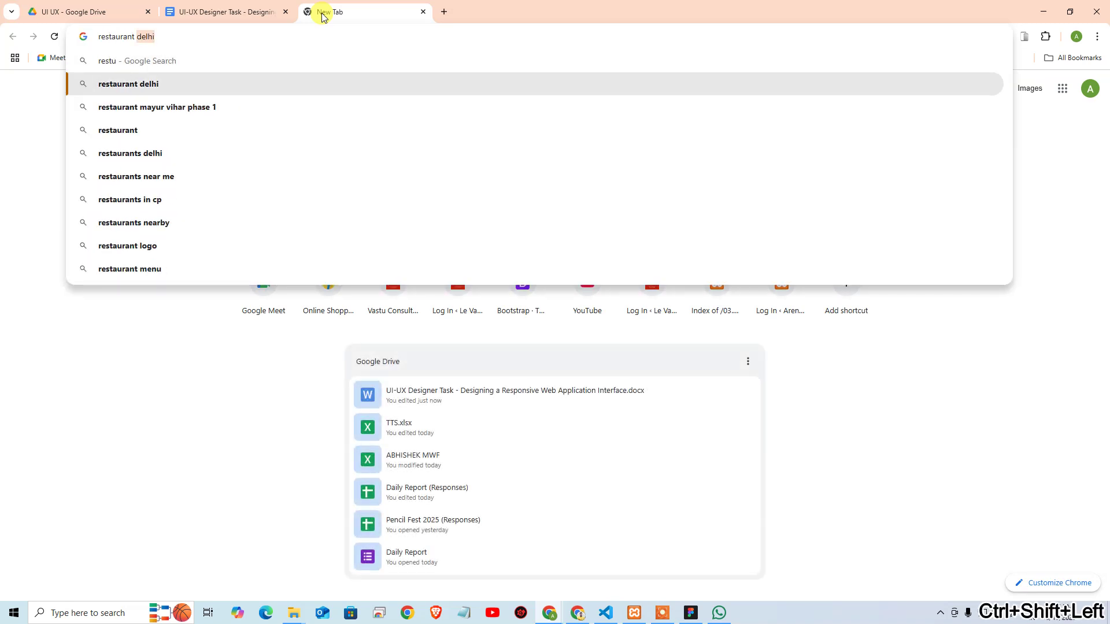
pyautogui.write('dashb')
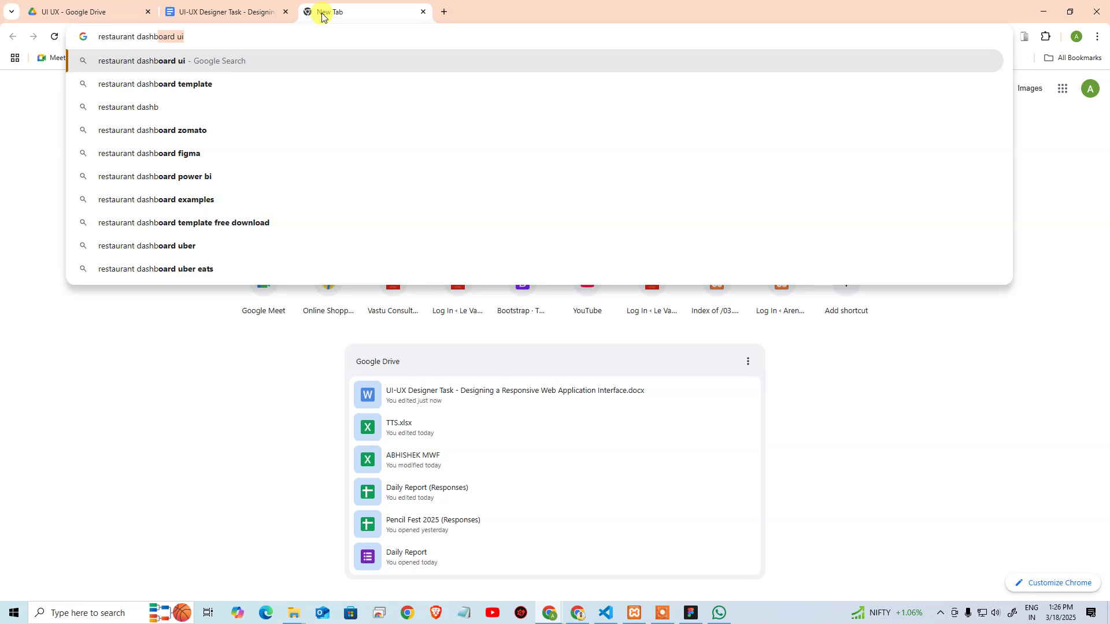
pyautogui.write('oard ui')
pyautogui.press('Return')
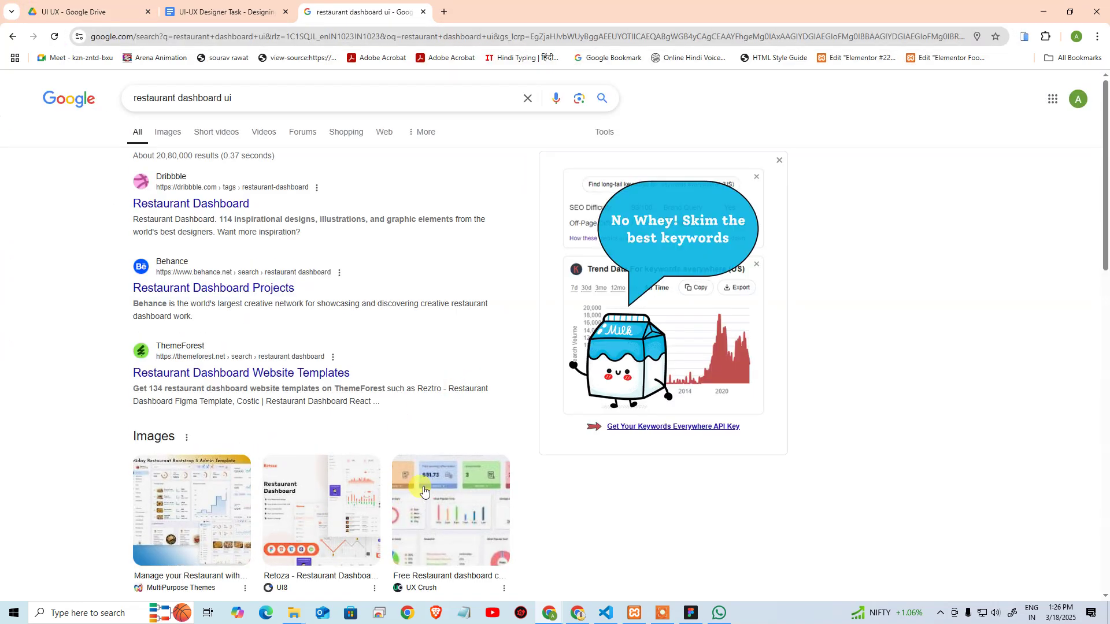
# Open Dribbble's Restaurant Dashboard collection and examine the Foodies dashboard shot's sidebar, categories and food cards
pyautogui.click(185, 203)
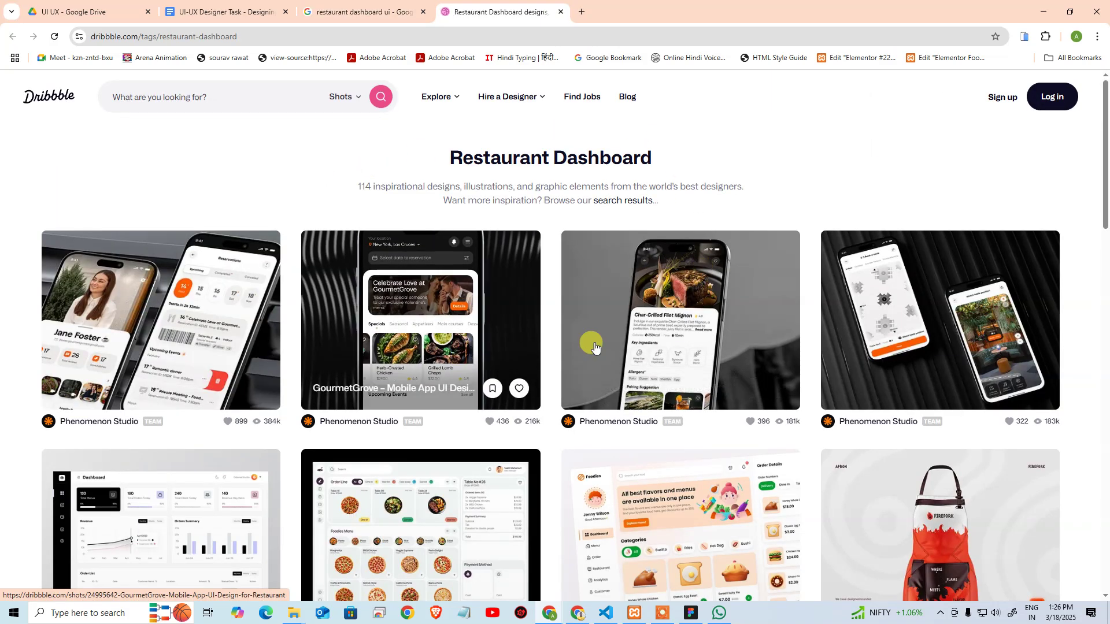
pyautogui.scroll(-3, 664, 376)
pyautogui.click(742, 415)
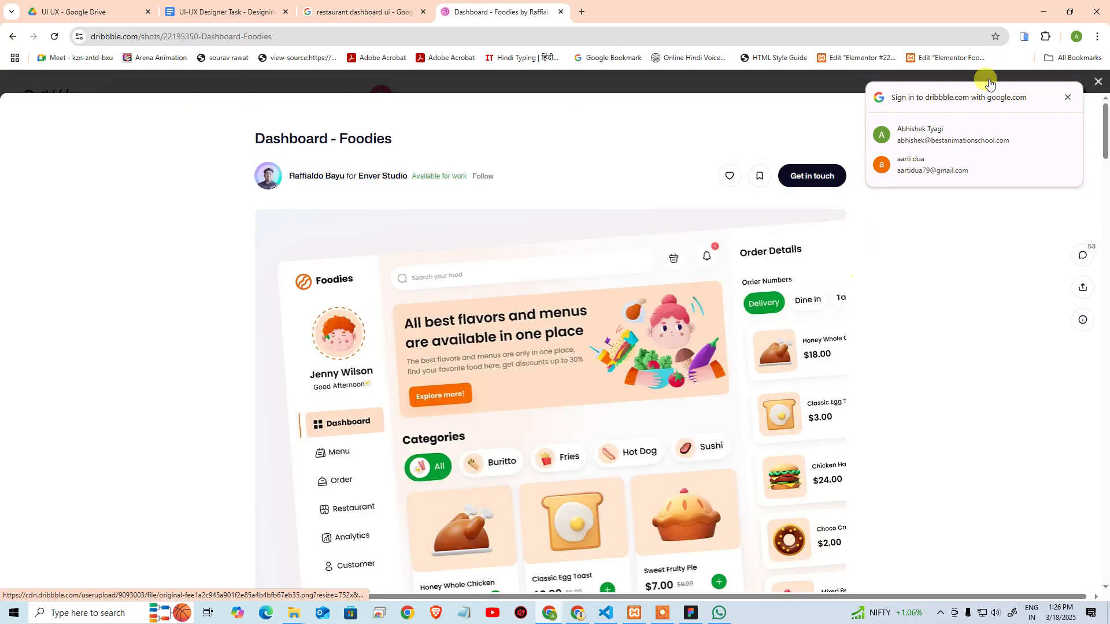
pyautogui.scroll(-3, 694, 266)
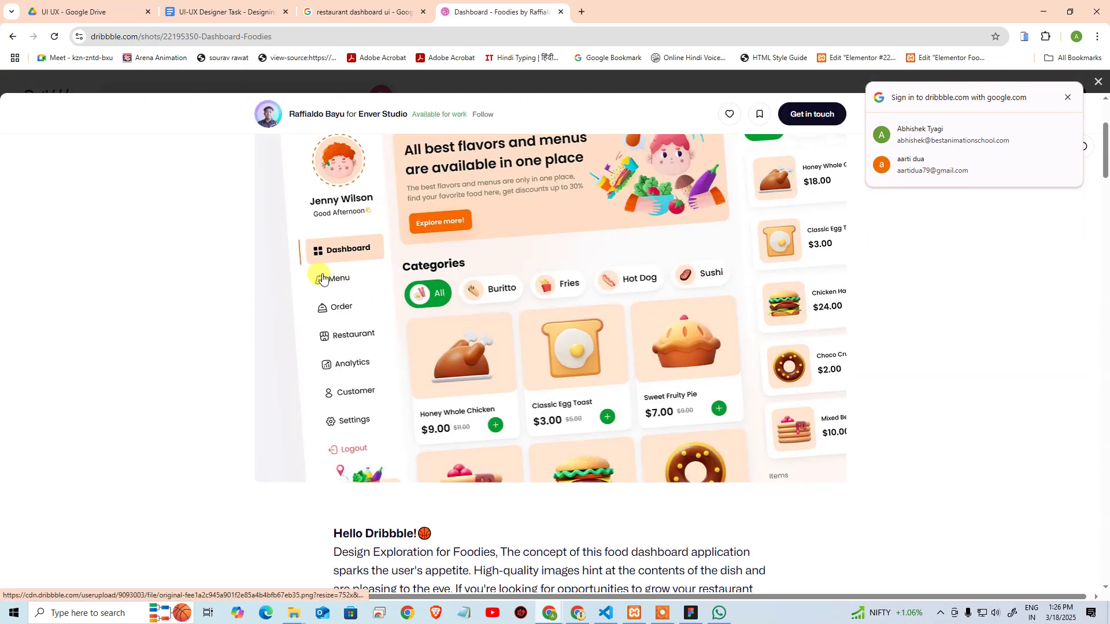
pyautogui.scroll(2, 321, 289)
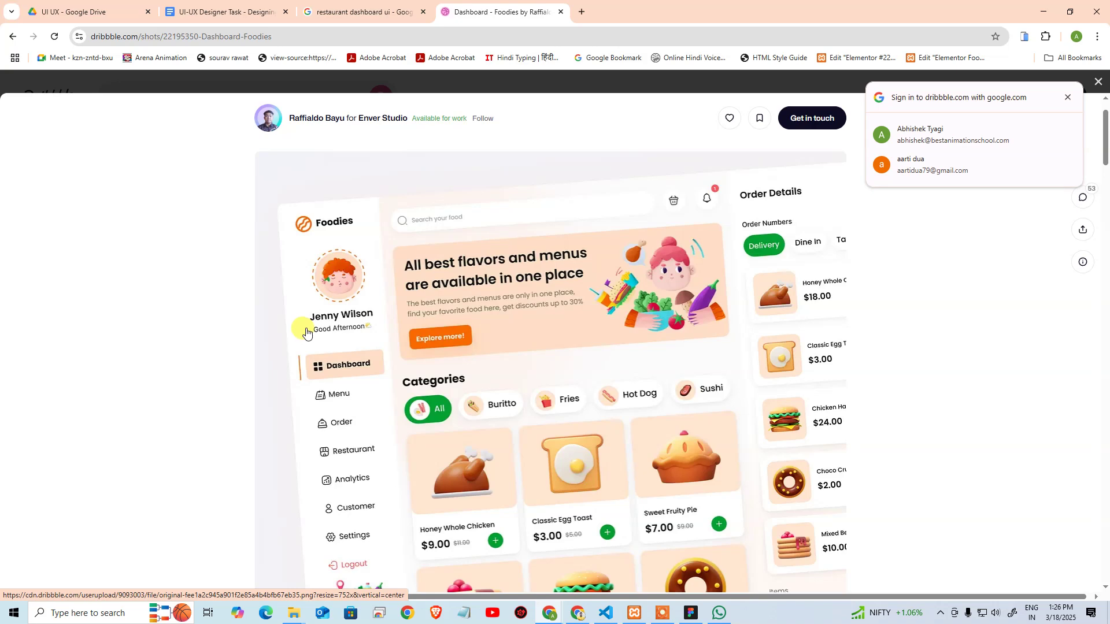
pyautogui.scroll(-3, 306, 332)
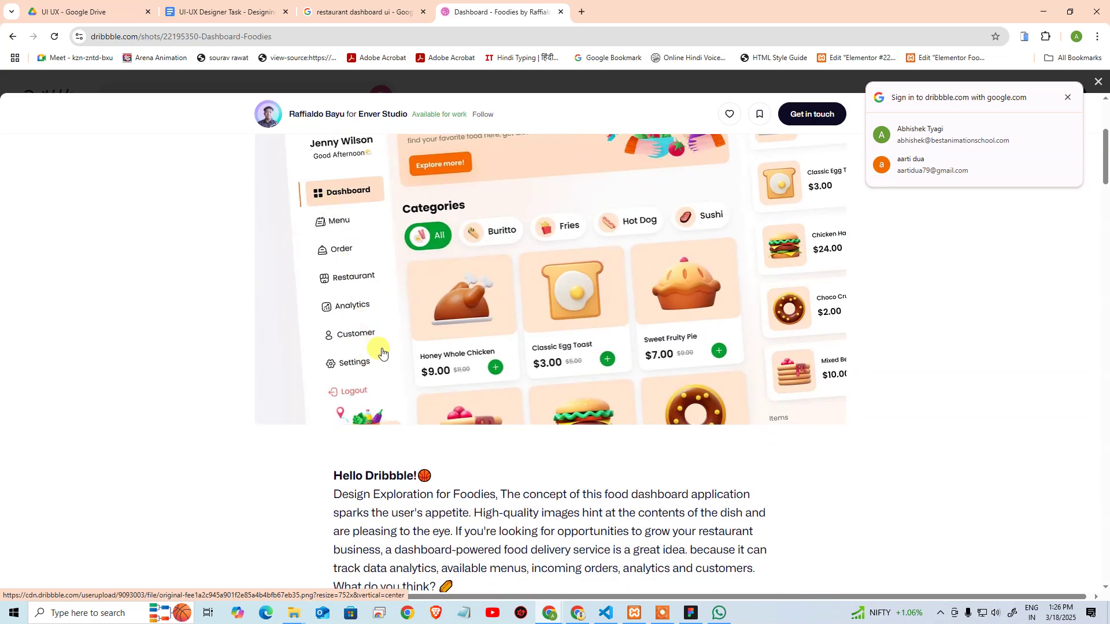
pyautogui.scroll(2, 657, 347)
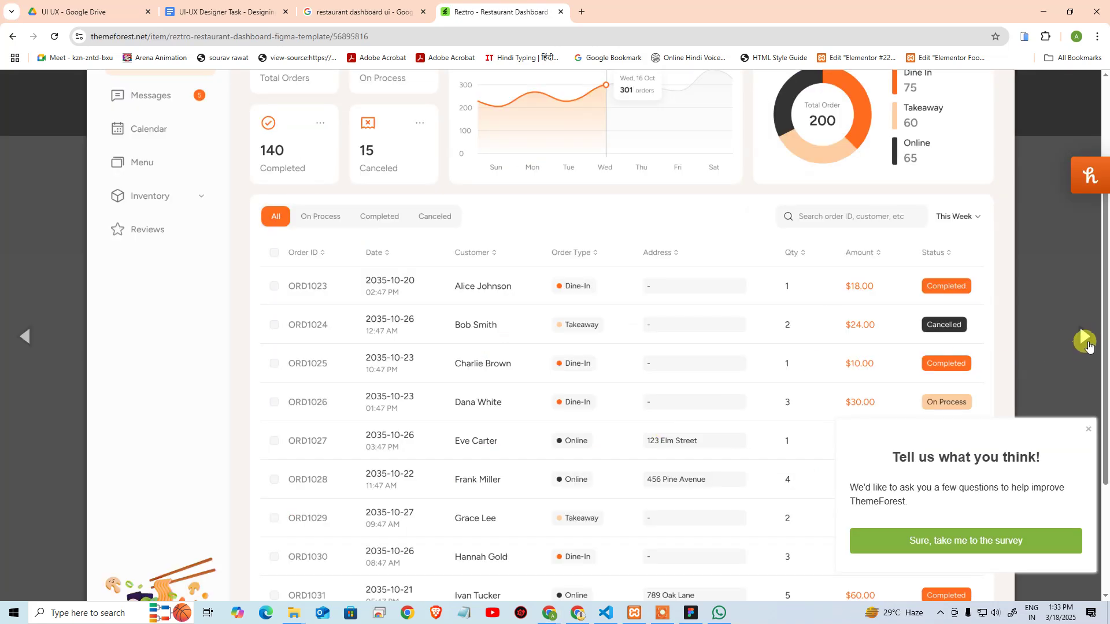
# Go through the Reztro template's screenshots from the orders table through Order Details, order cards and Calendar to the Menu overview
pyautogui.scroll(-2, 945, 382)
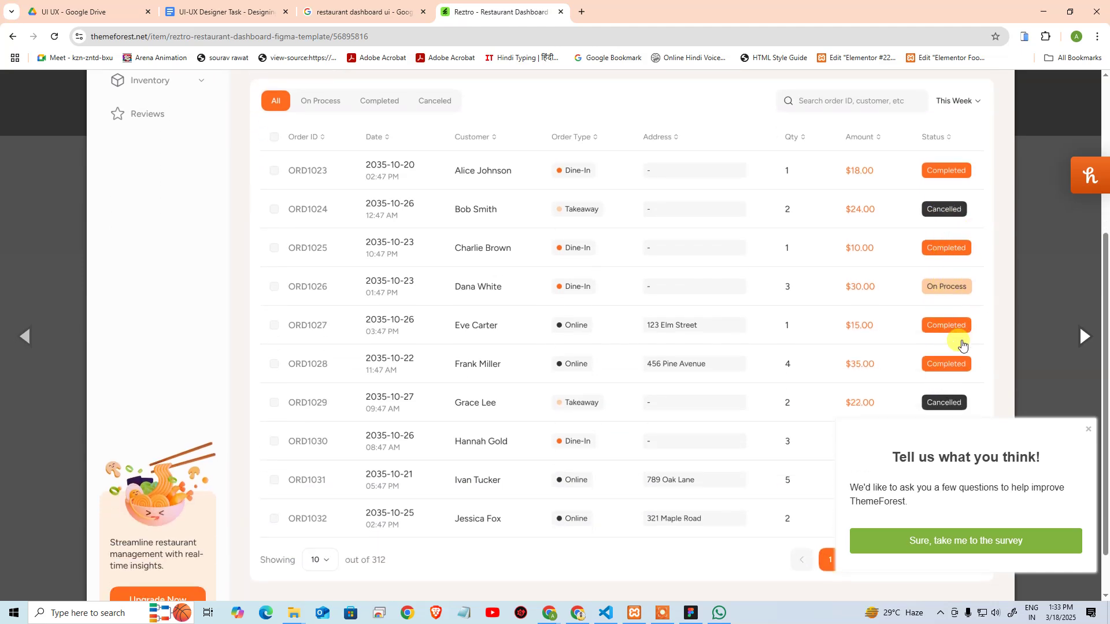
pyautogui.scroll(-1, 954, 341)
pyautogui.click(1084, 337)
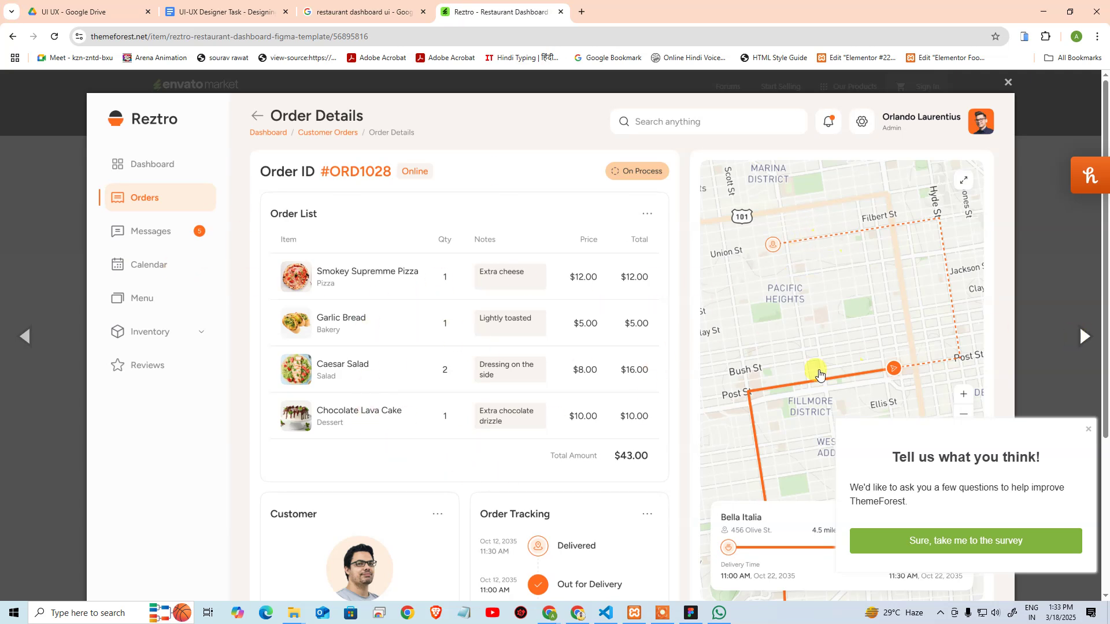
pyautogui.click(1085, 336)
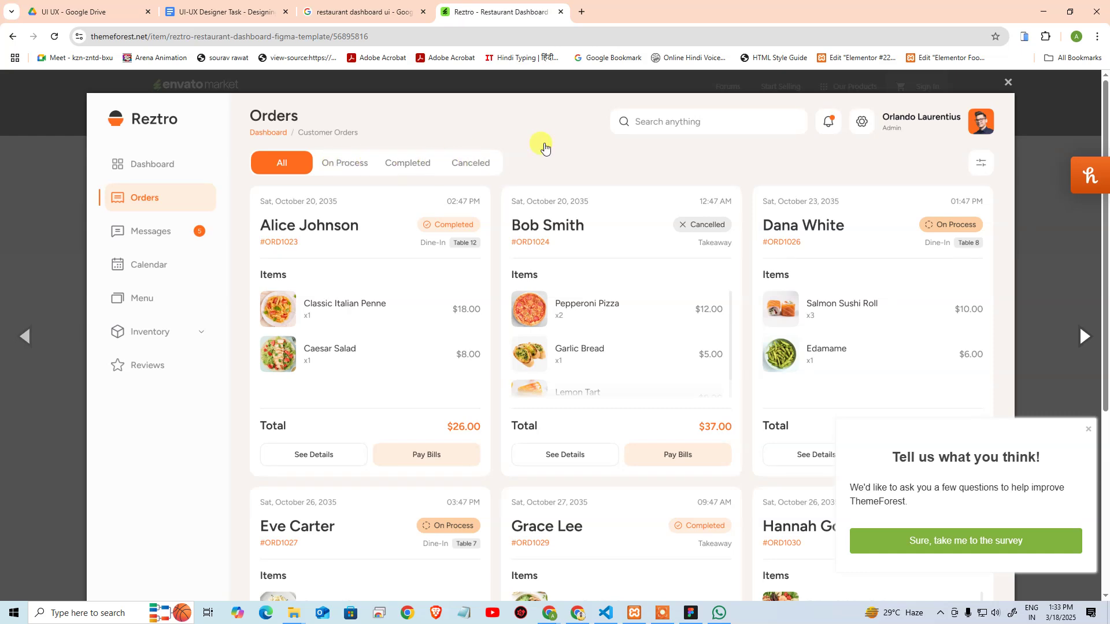
pyautogui.click(1083, 337)
pyautogui.click(1083, 337)
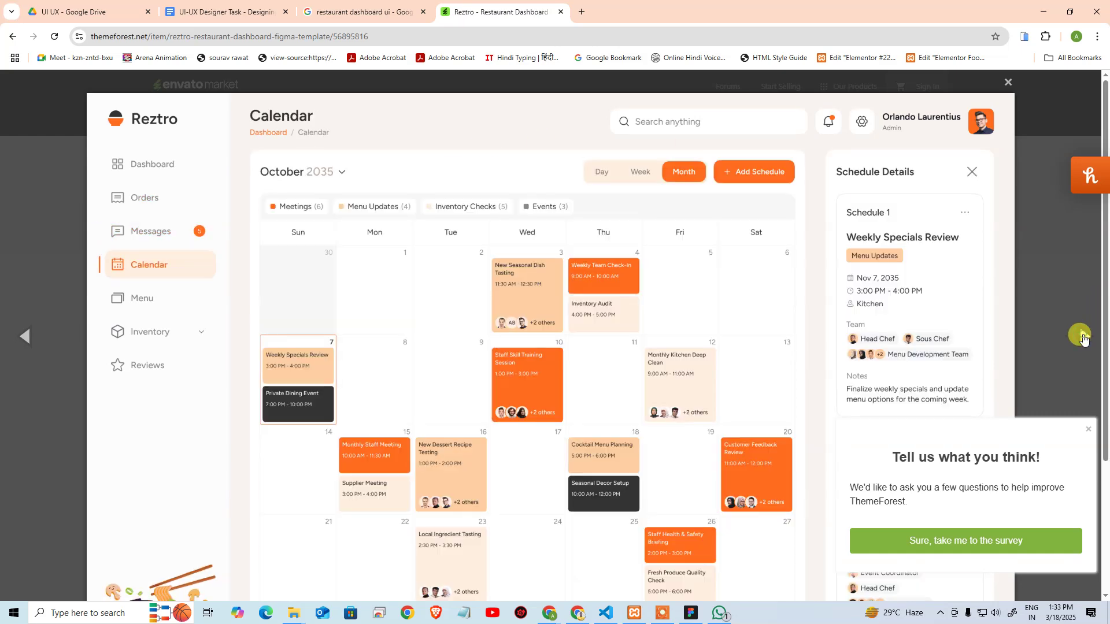
pyautogui.click(1083, 337)
pyautogui.click(1083, 337)
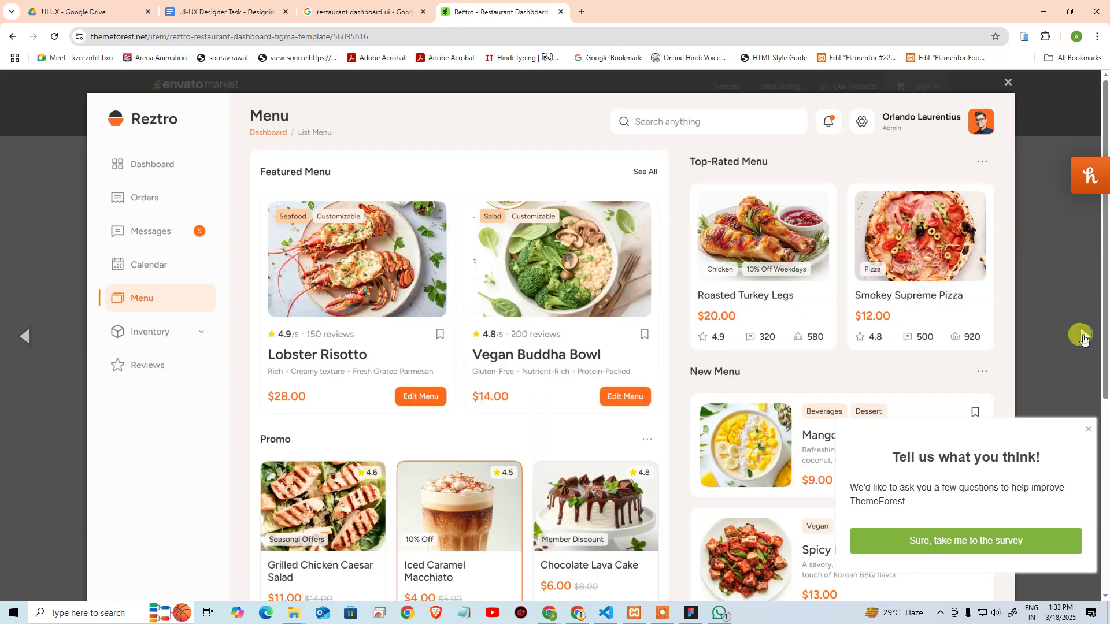
# Go back to the Reztro Messages screenshot and examine its conversation list and chat area
pyautogui.click(28, 340)
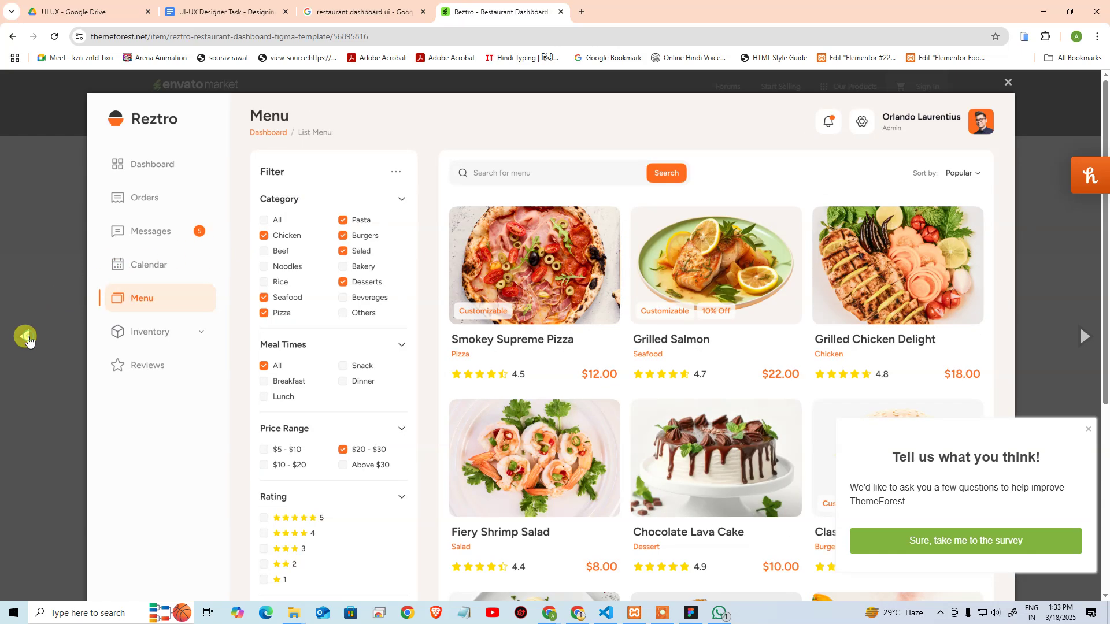
pyautogui.click(28, 339)
pyautogui.click(28, 339)
pyautogui.scroll(-3, 690, 330)
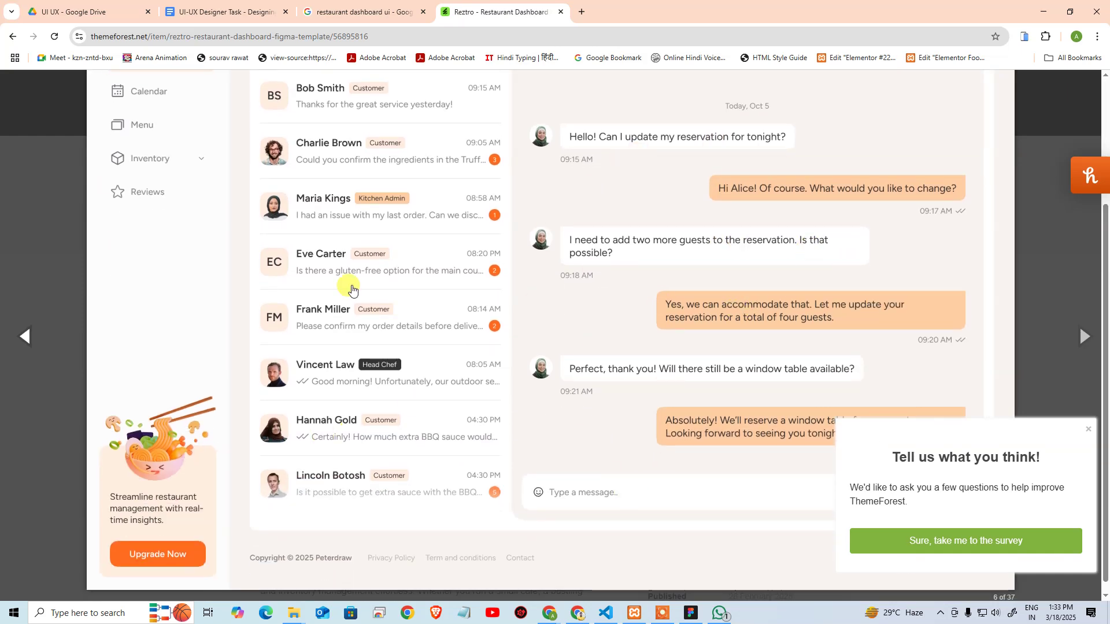
pyautogui.scroll(3, 685, 375)
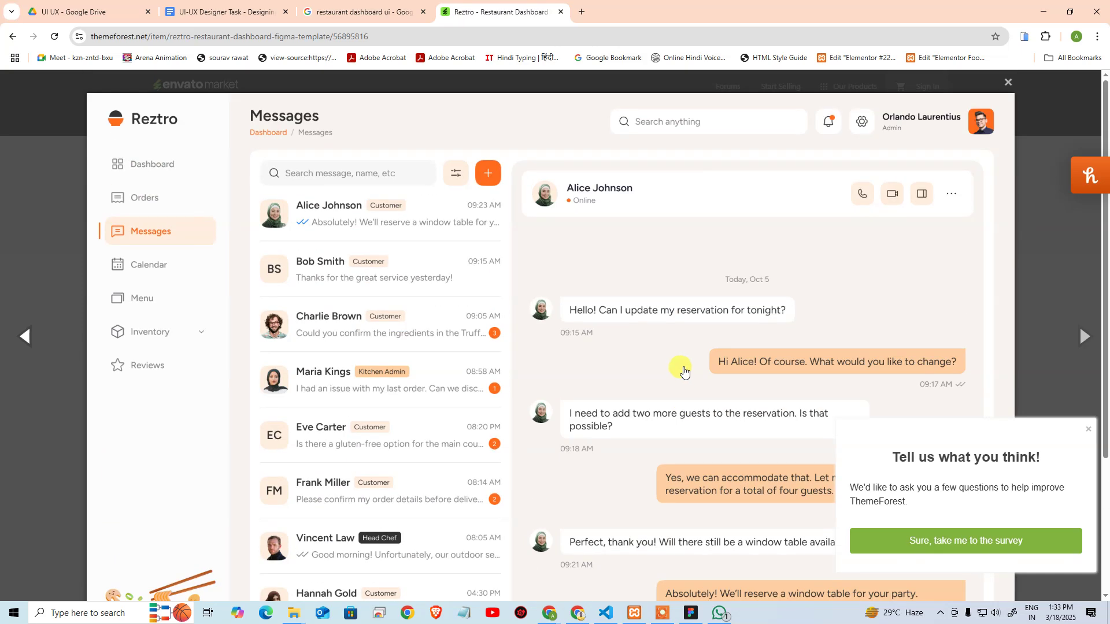
# Advance through the Reztro screenshots past the filtered menu list and Menu Details to the Purchase Order page
pyautogui.click(1084, 340)
pyautogui.click(1083, 342)
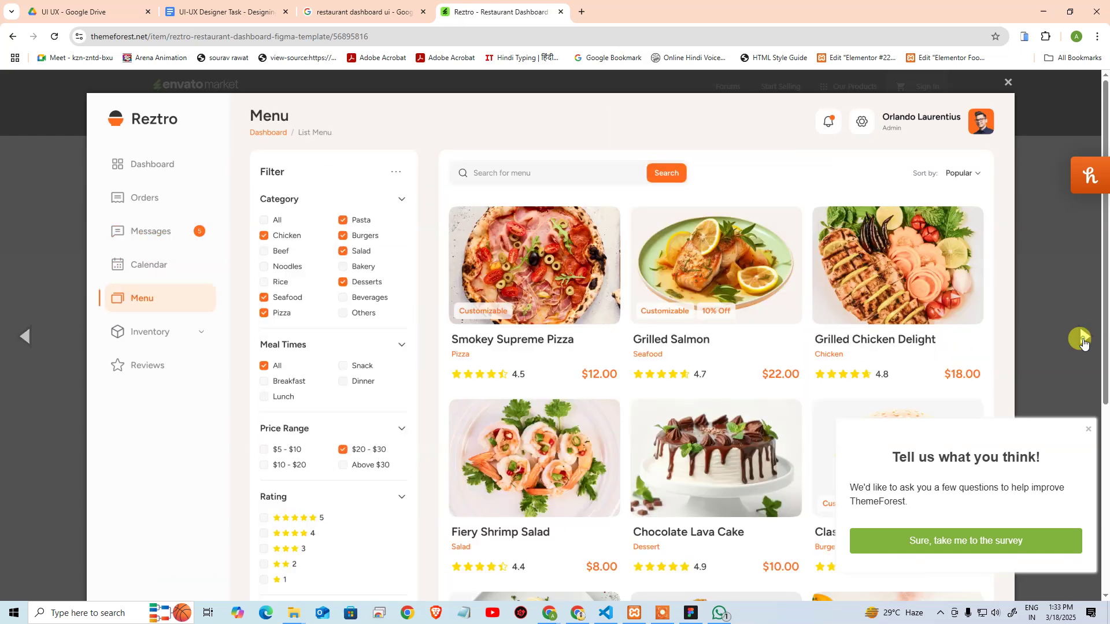
pyautogui.click(1086, 341)
pyautogui.click(1084, 340)
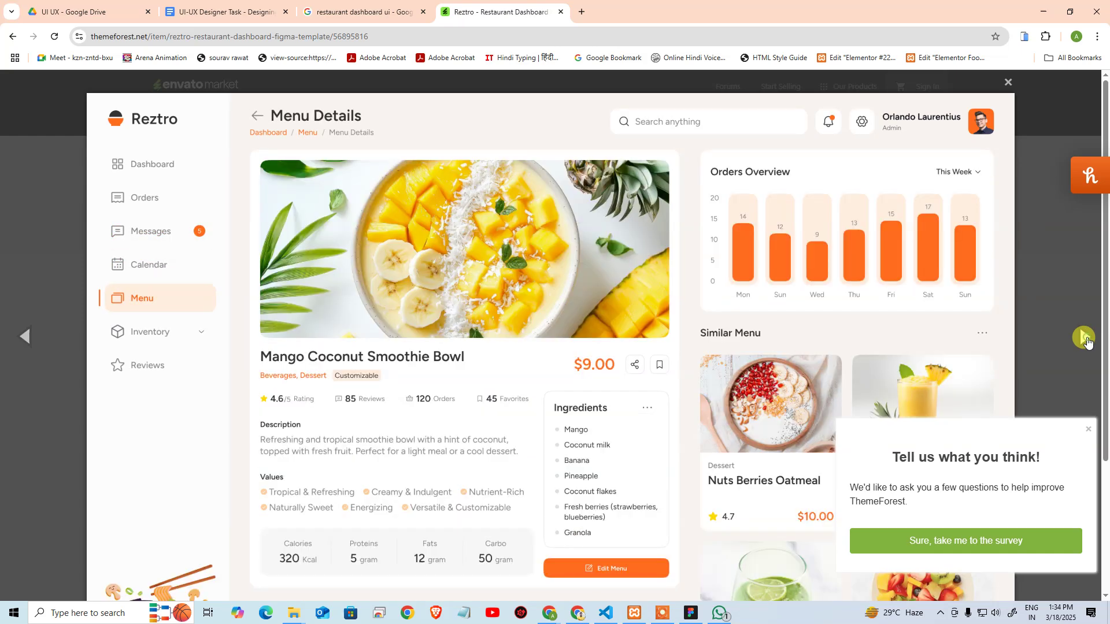
pyautogui.click(1085, 340)
pyautogui.click(1084, 340)
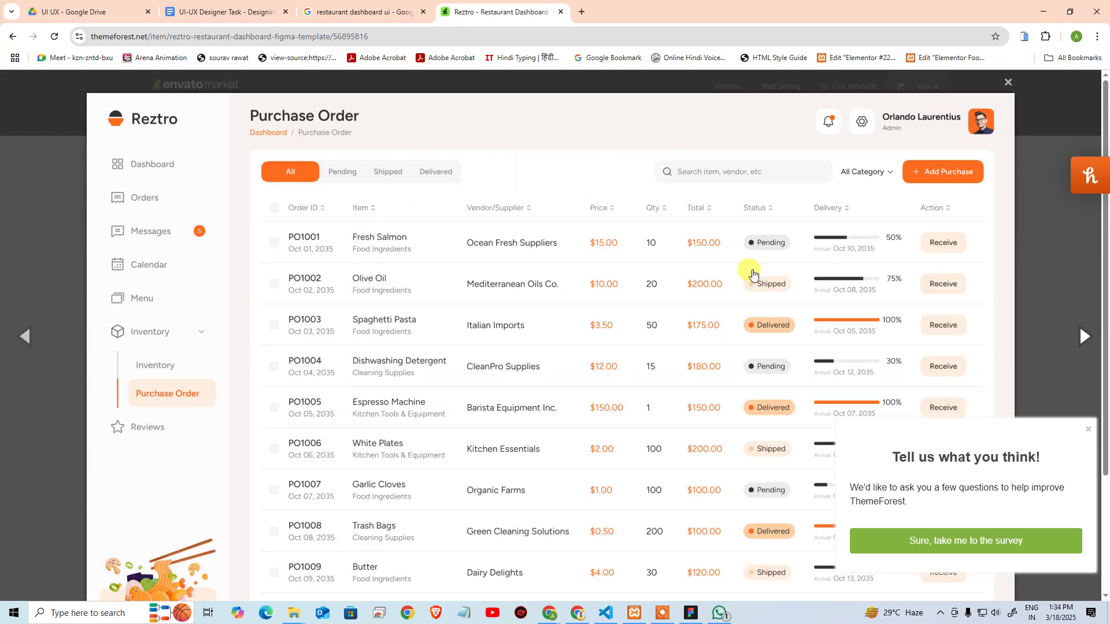
# Close the Reztro screenshot gallery and copy the template page's URL
pyautogui.click(1057, 243)
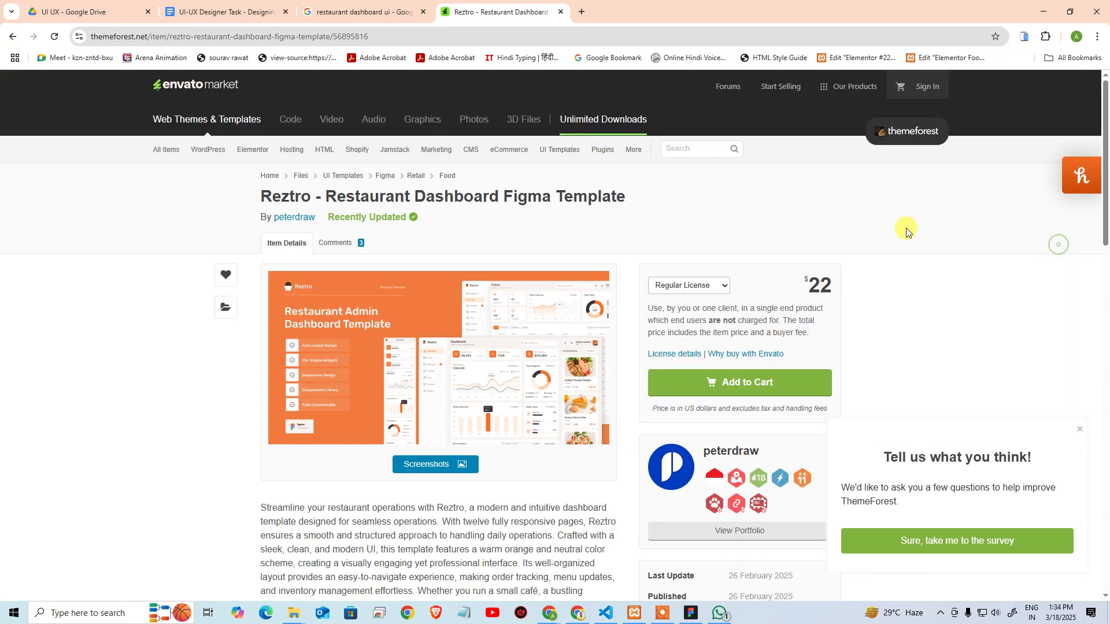
pyautogui.click(415, 36)
pyautogui.hotkey('ctrl', 'c')
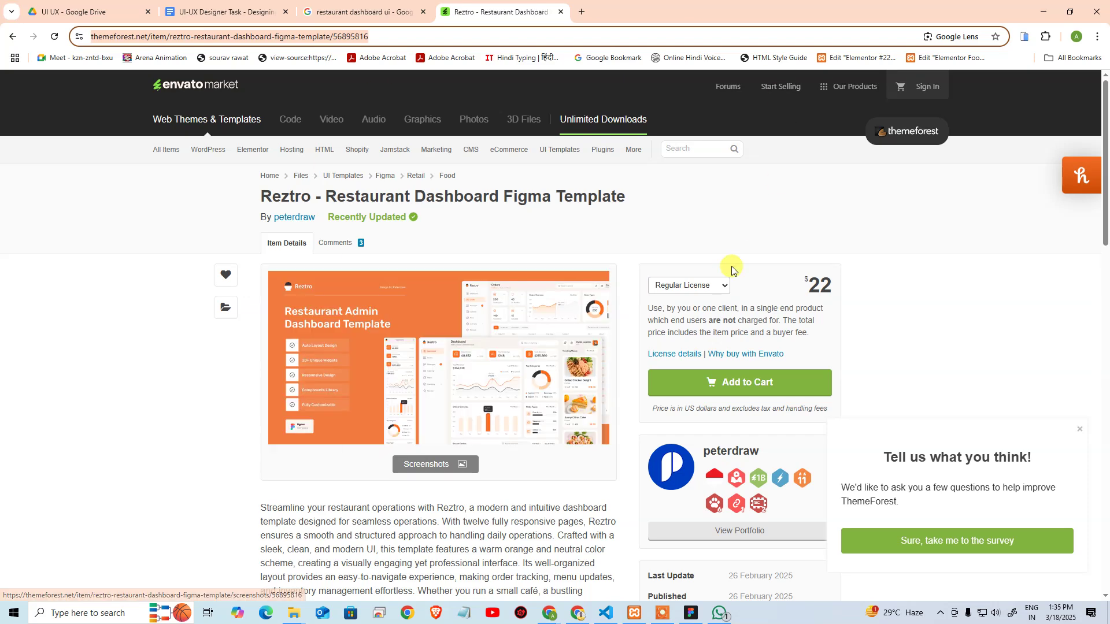
# Reopen the Reztro screenshots, examine the full Dashboard page, and close the template's browser tab
pyautogui.click(590, 355)
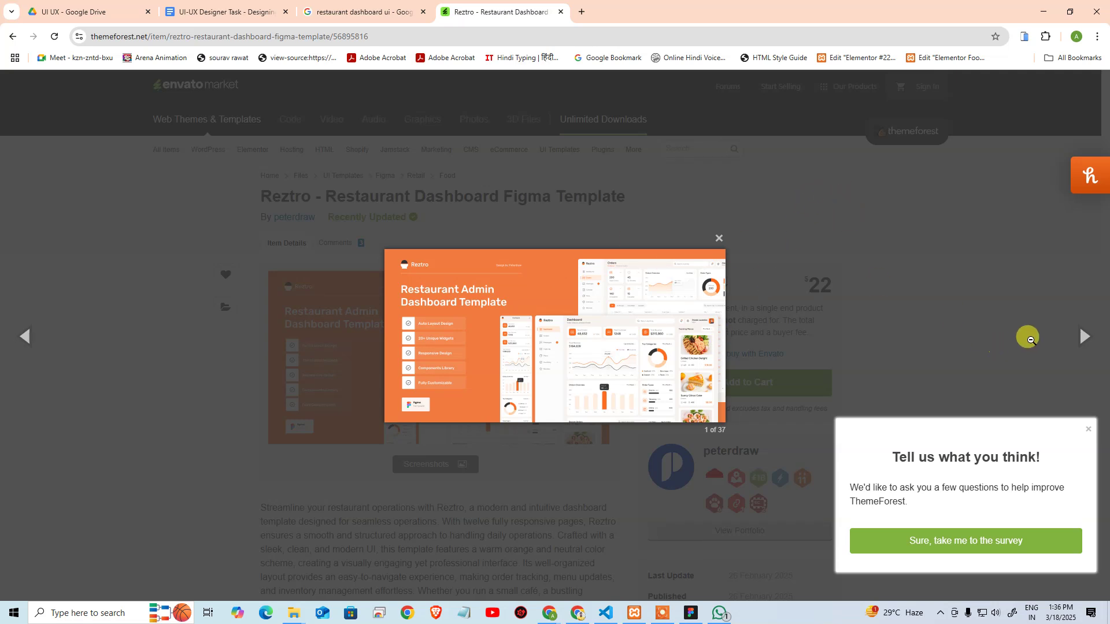
pyautogui.click(1084, 338)
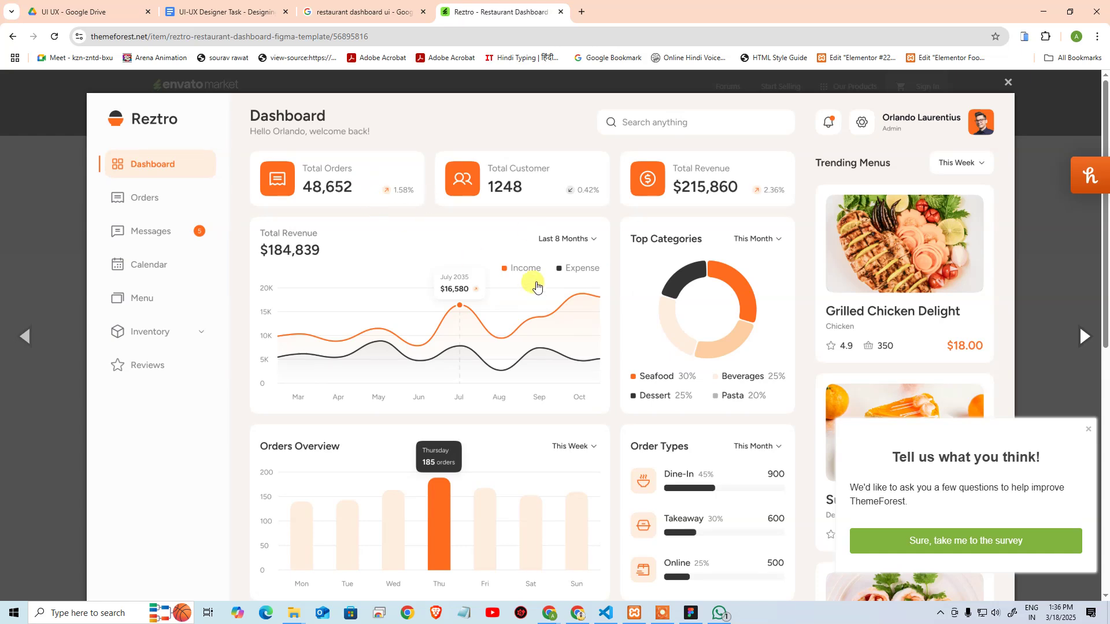
pyautogui.scroll(-5, 743, 405)
pyautogui.scroll(5, 740, 393)
pyautogui.click(560, 11)
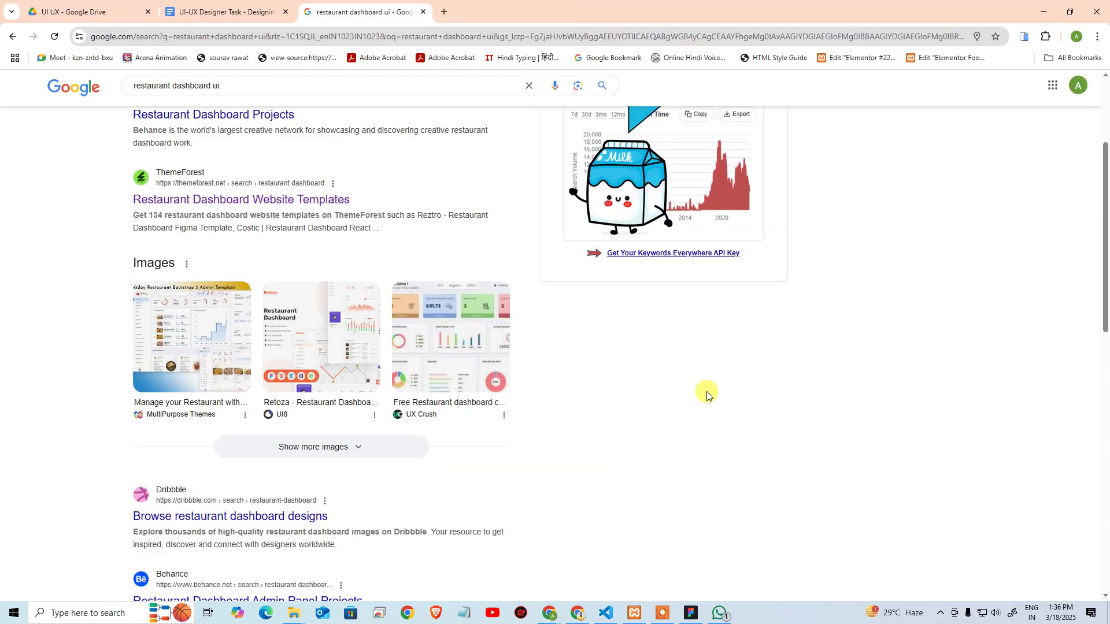
# Open ThemeForest's Restaurant Dashboard Website Templates result, copy its URL and paste it into WhatsApp
pyautogui.click(228, 199)
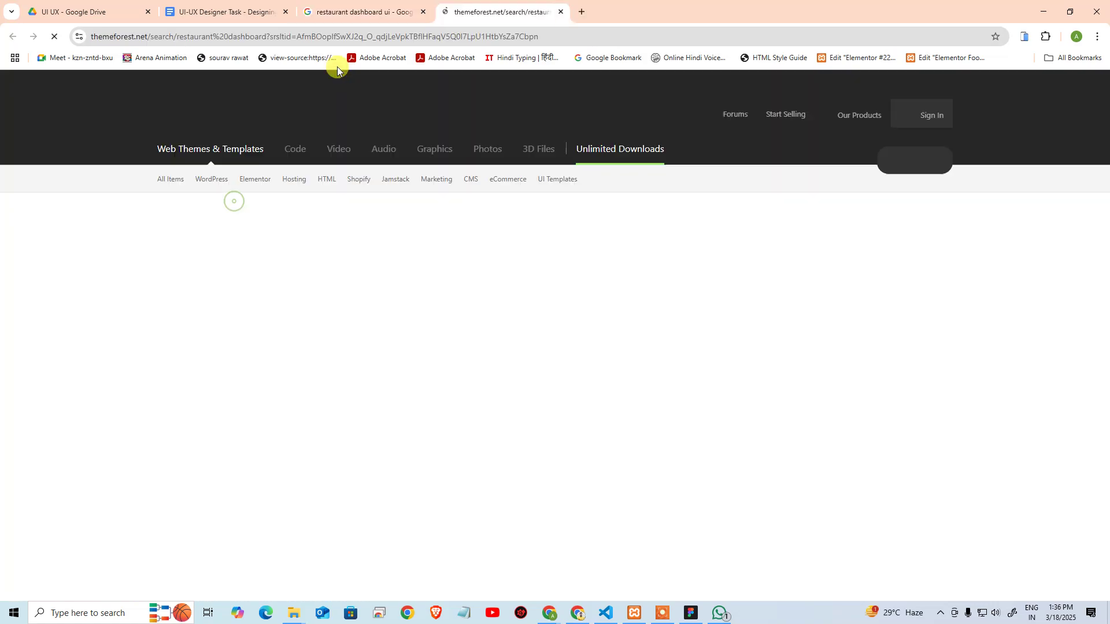
pyautogui.hotkey('ctrl', 'c')
pyautogui.scroll(-20, 601, 382)
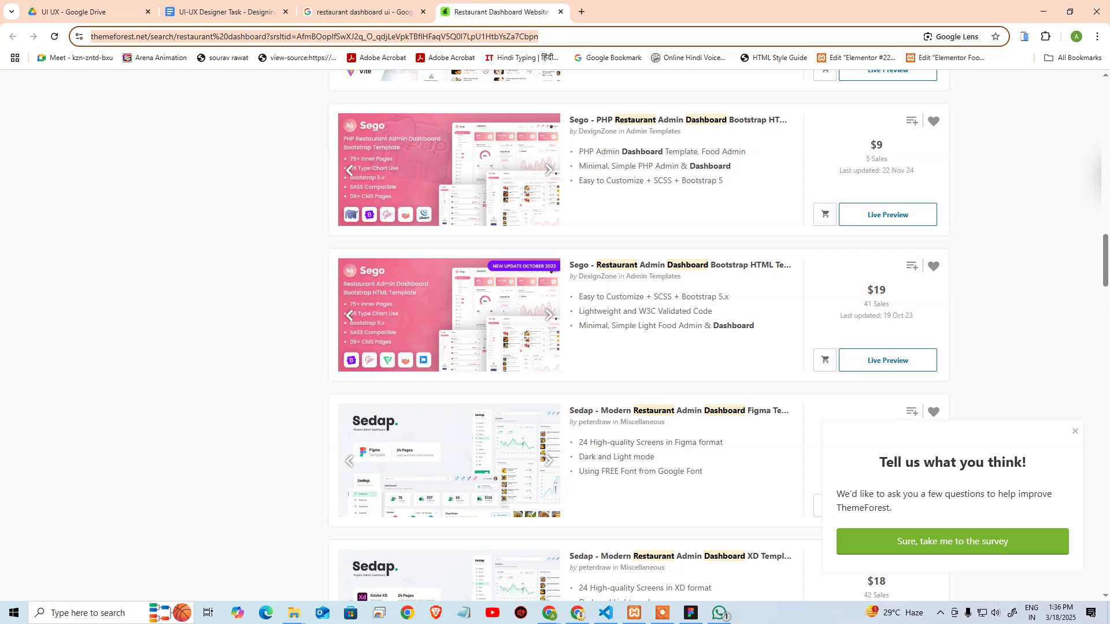
pyautogui.hotkey('alt', 'Tab')
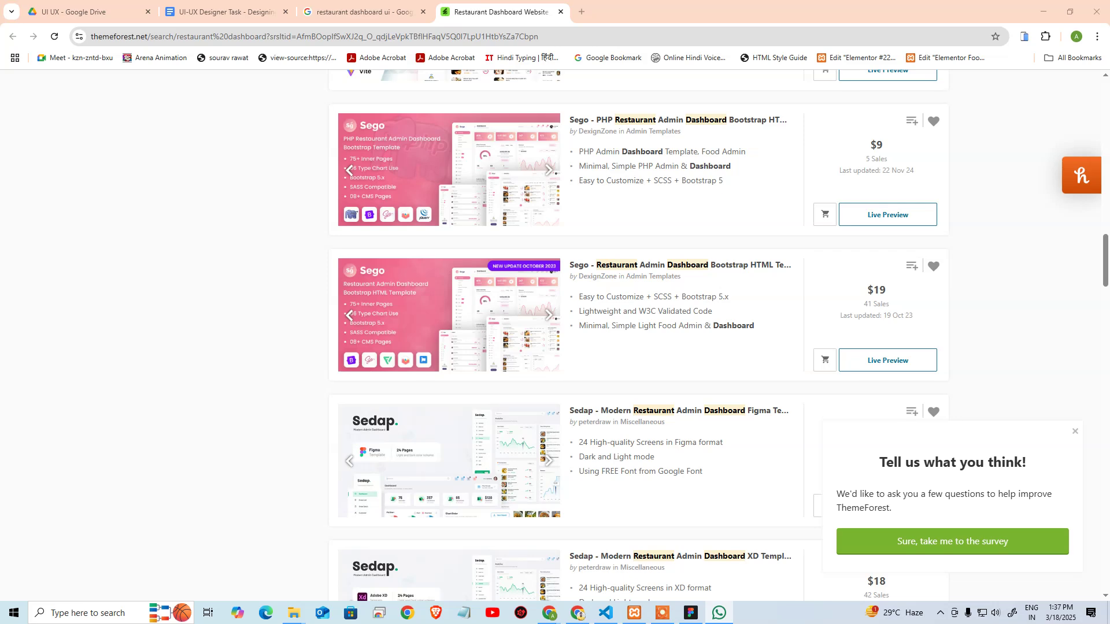
pyautogui.hotkey('ctrl', 'v')
# Look over the ThemeForest restaurant dashboard listings, including the Reztro, Costic, Sego and Foodmin templates
pyautogui.scroll(15, 726, 389)
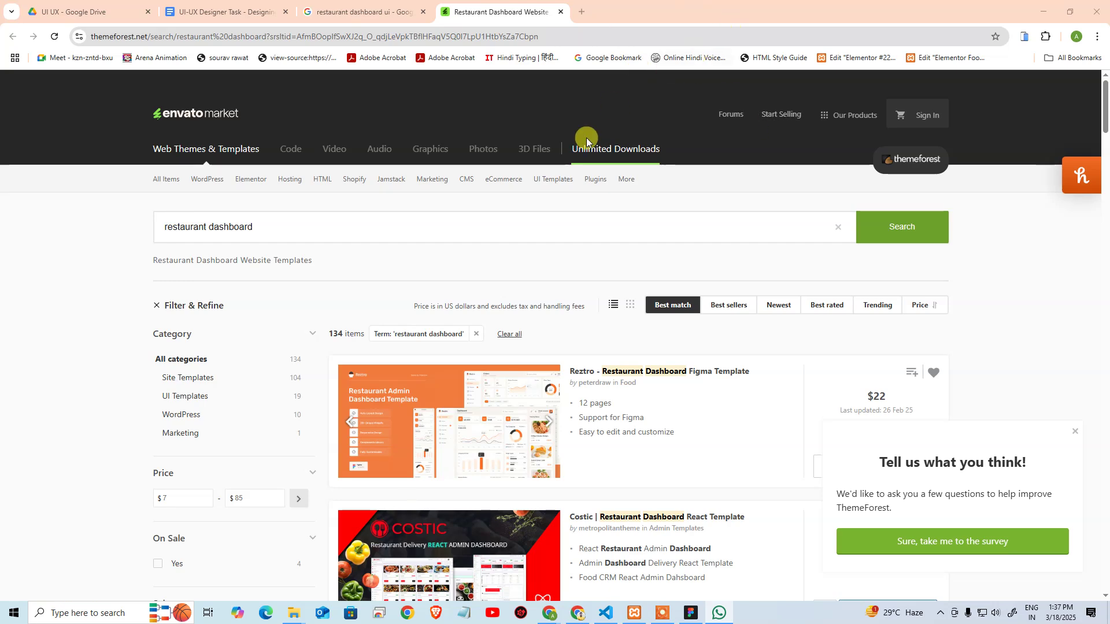
pyautogui.scroll(-5, 736, 392)
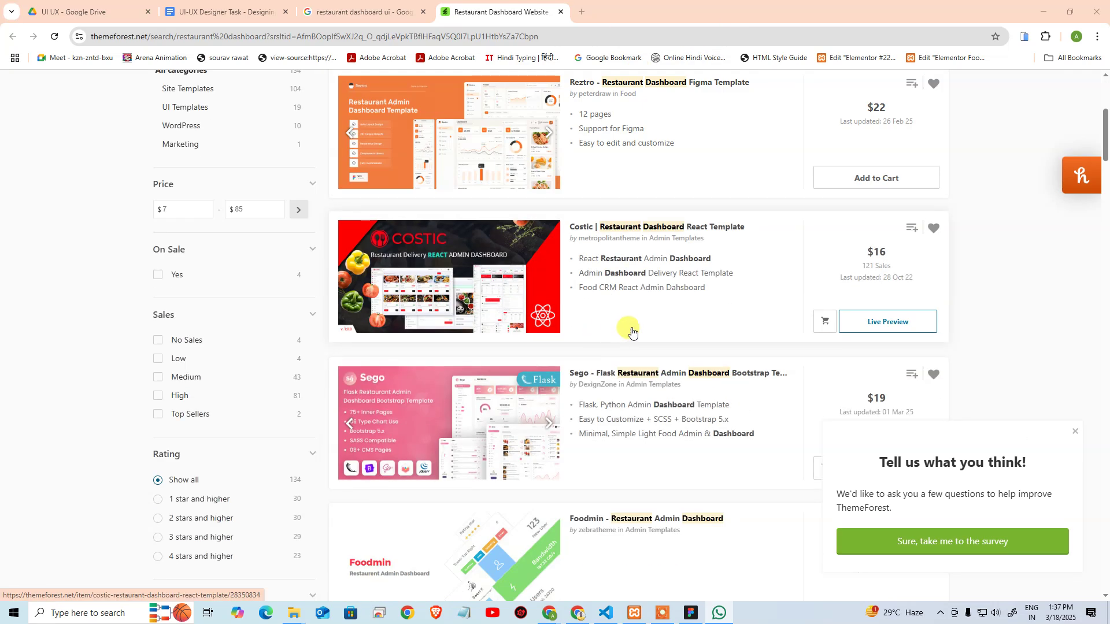
pyautogui.scroll(4, 624, 301)
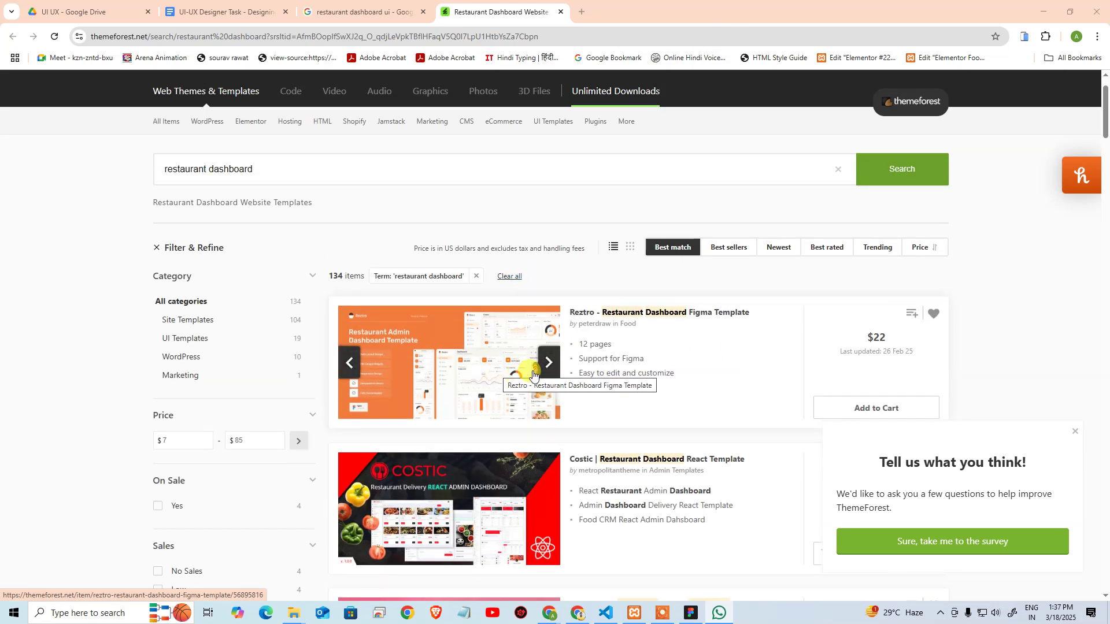
pyautogui.scroll(-4, 585, 396)
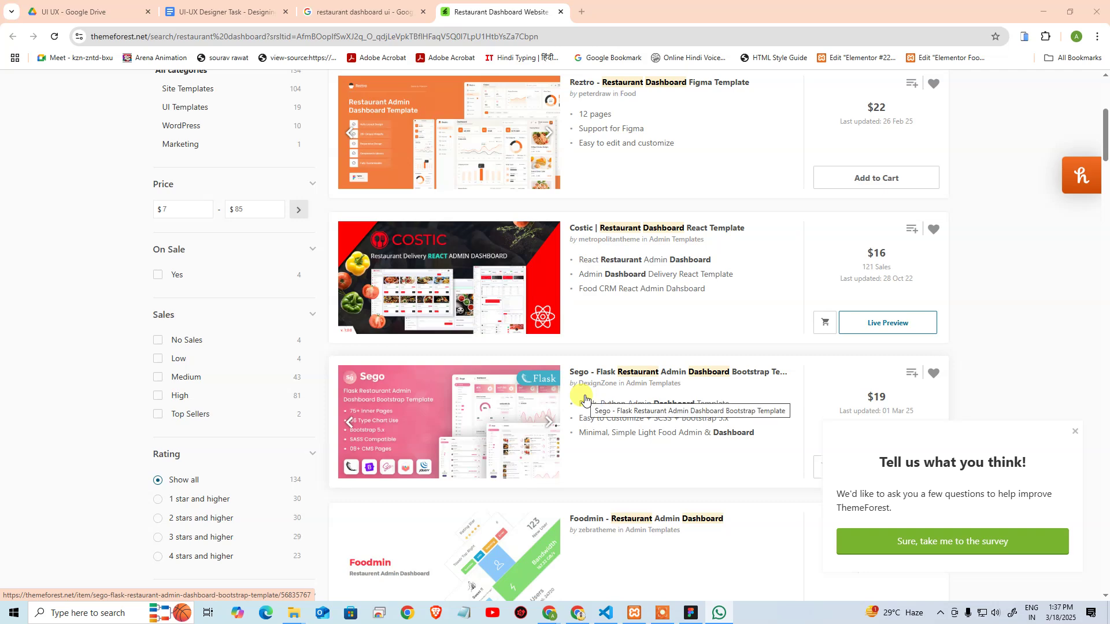
pyautogui.scroll(5, 585, 397)
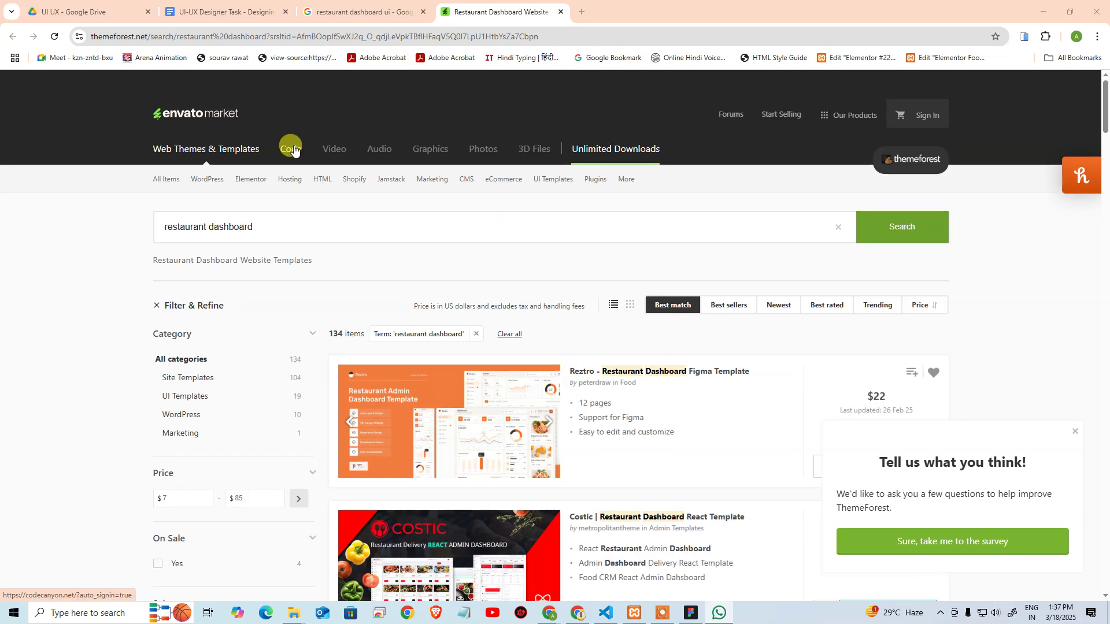
# Search ThemeForest for "restaurant website"
pyautogui.moveTo(218, 228); pyautogui.dragTo(441, 251)
pyautogui.press('BackSpace')
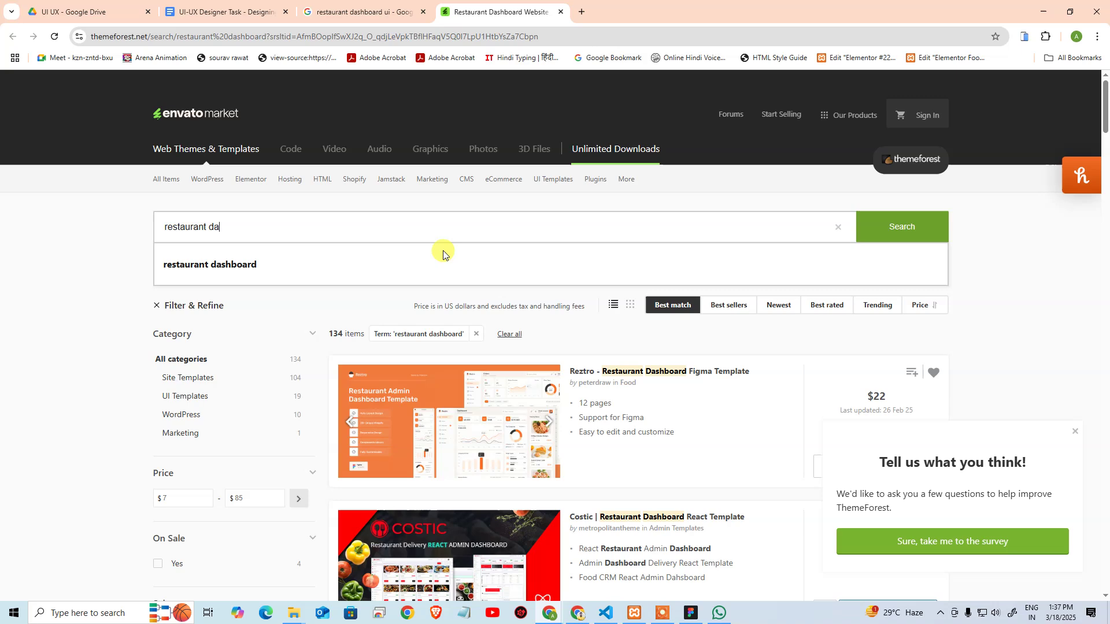
pyautogui.press('BackSpace')
pyautogui.press('BackSpace')
pyautogui.write('website')
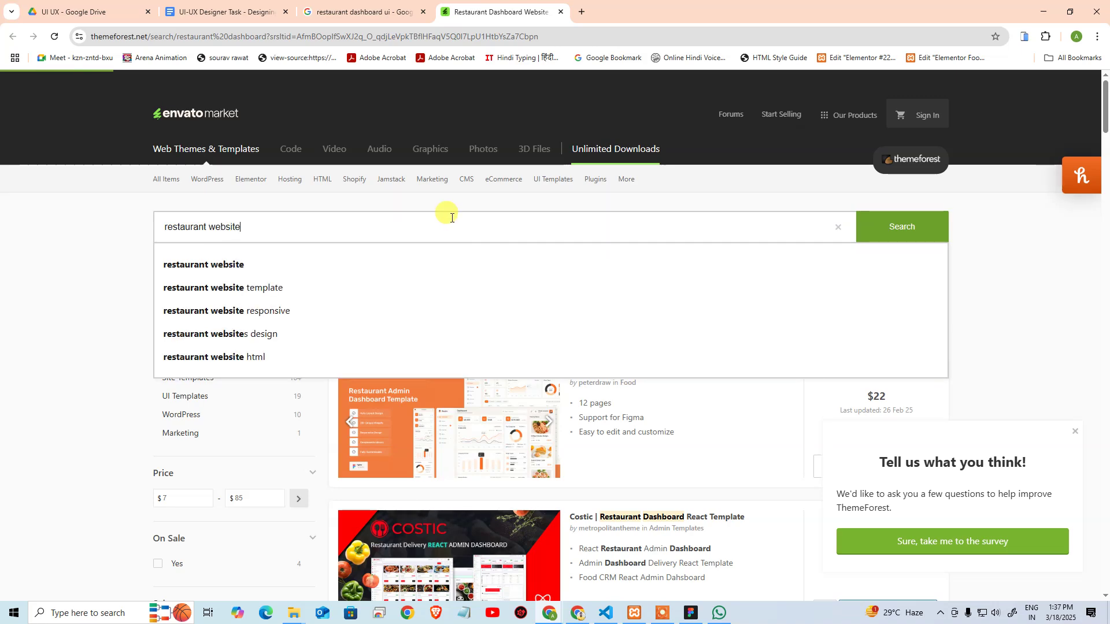
pyautogui.press('Return')
# Open the Restaurant Website Template NextJs - Cafeu listing and launch its live preview
pyautogui.scroll(-5, 503, 276)
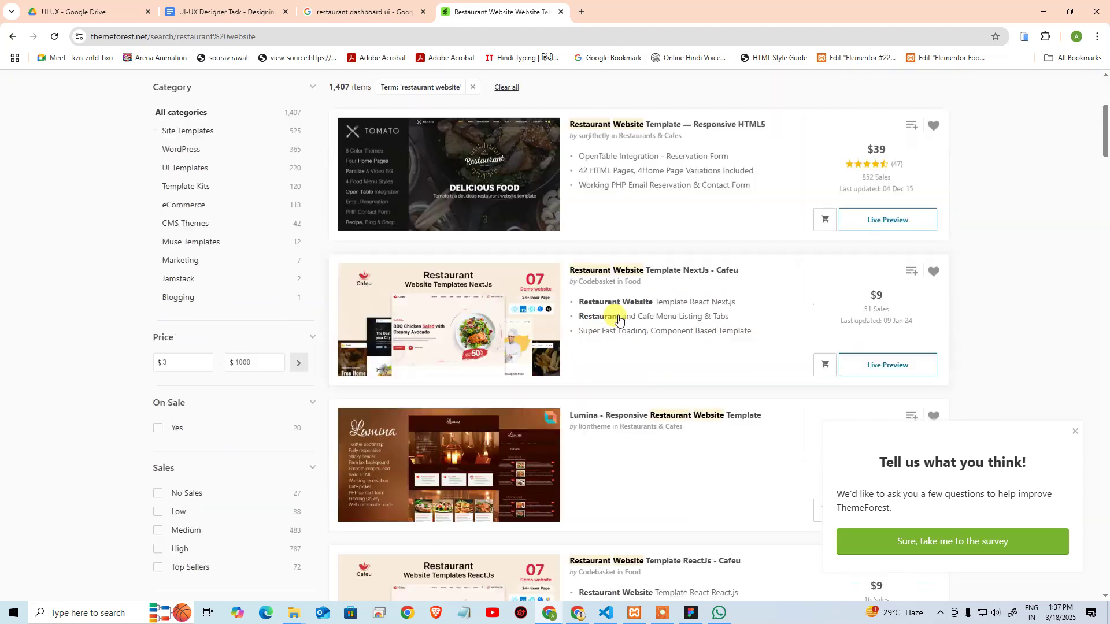
pyautogui.click(526, 272)
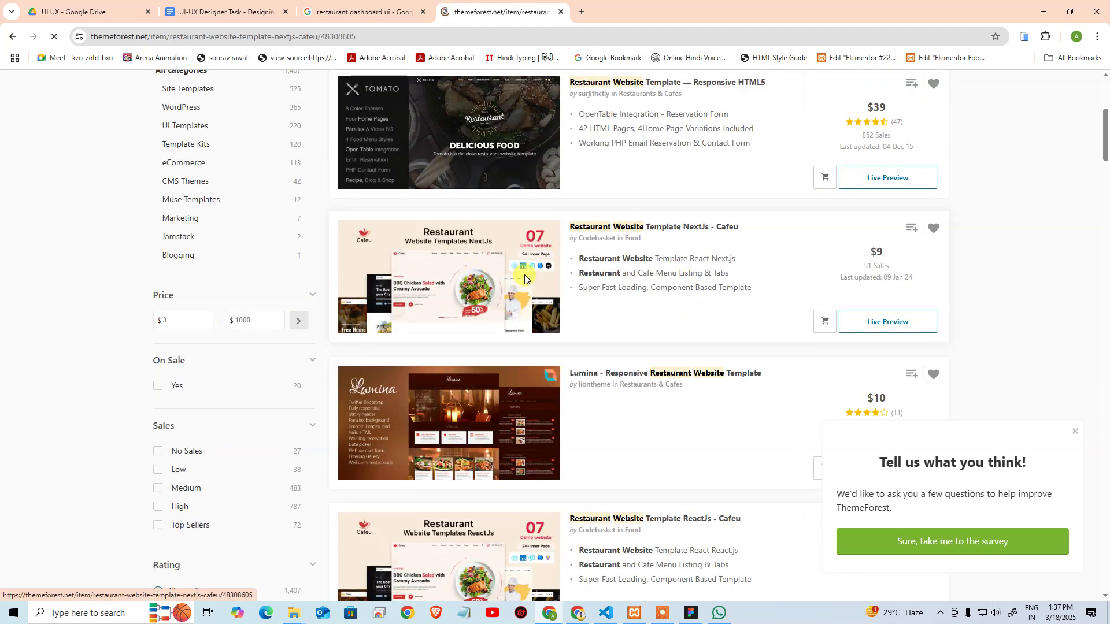
pyautogui.scroll(-2, 614, 402)
pyautogui.scroll(-3, 507, 368)
pyautogui.scroll(4, 472, 261)
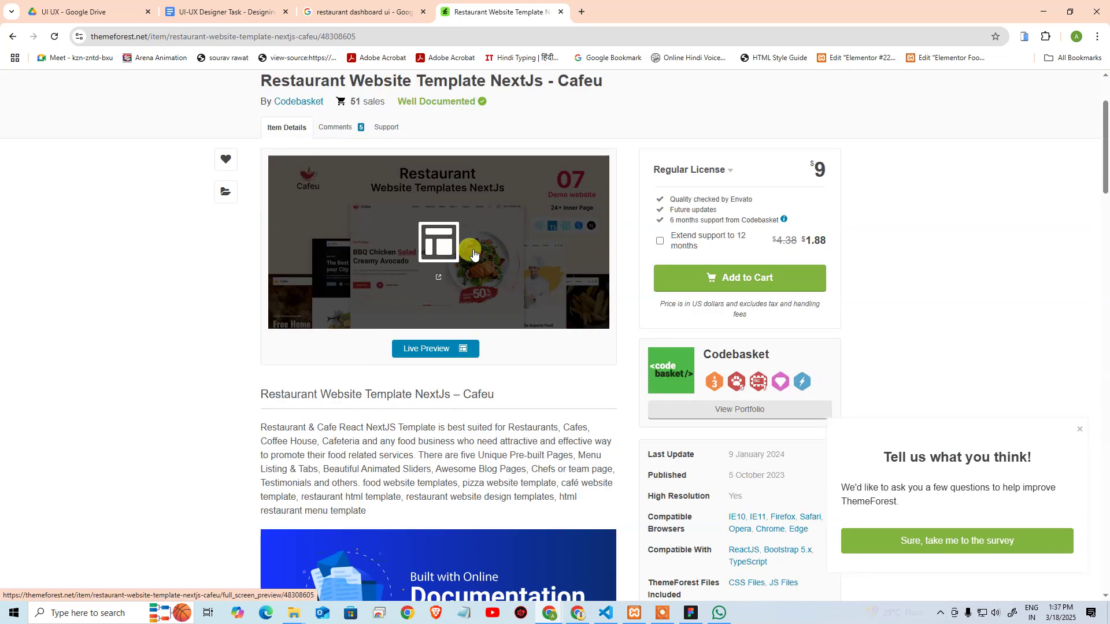
pyautogui.click(443, 352)
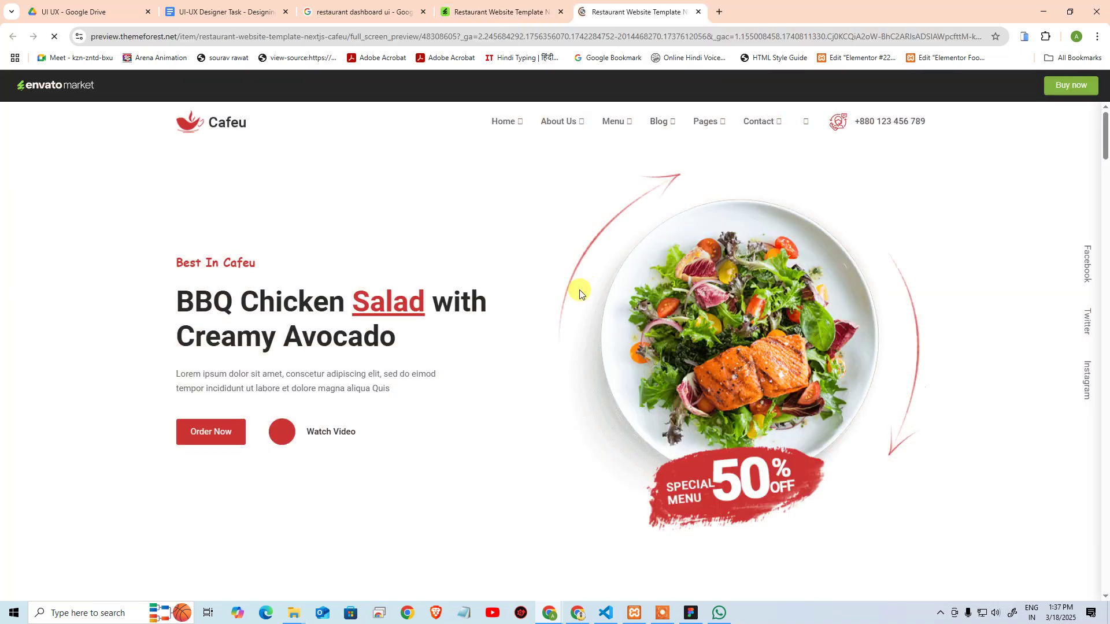
# Look over the Cafeu homepage preview, including its hero, About Us and Our Specials Menu sections
pyautogui.scroll(-5, 607, 307)
pyautogui.scroll(-10, 616, 312)
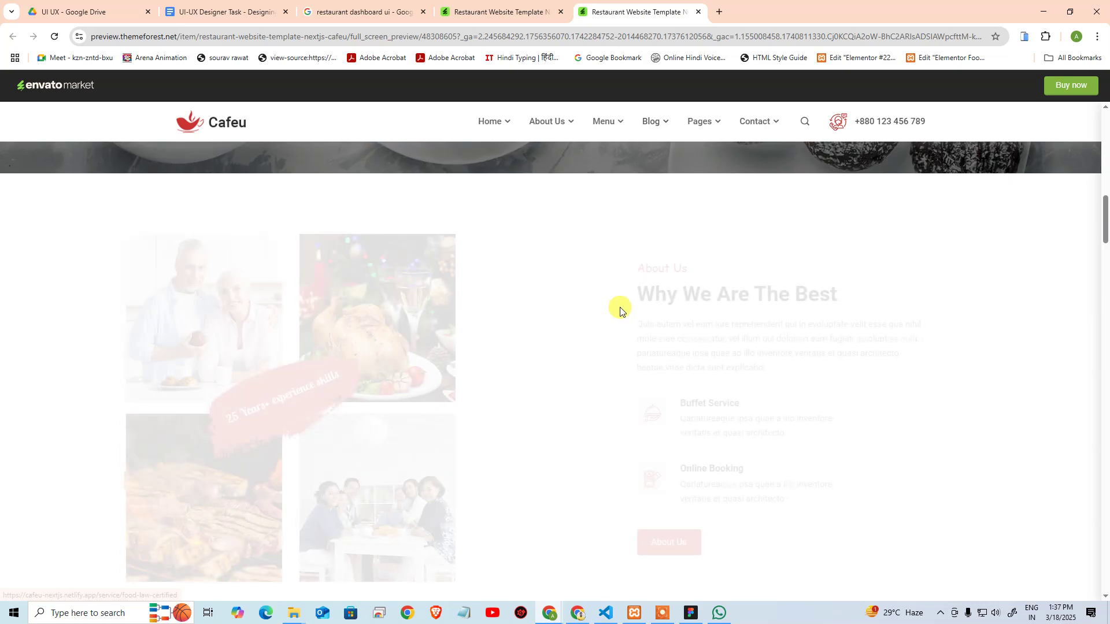
pyautogui.scroll(3, 436, 352)
pyautogui.scroll(-12, 436, 351)
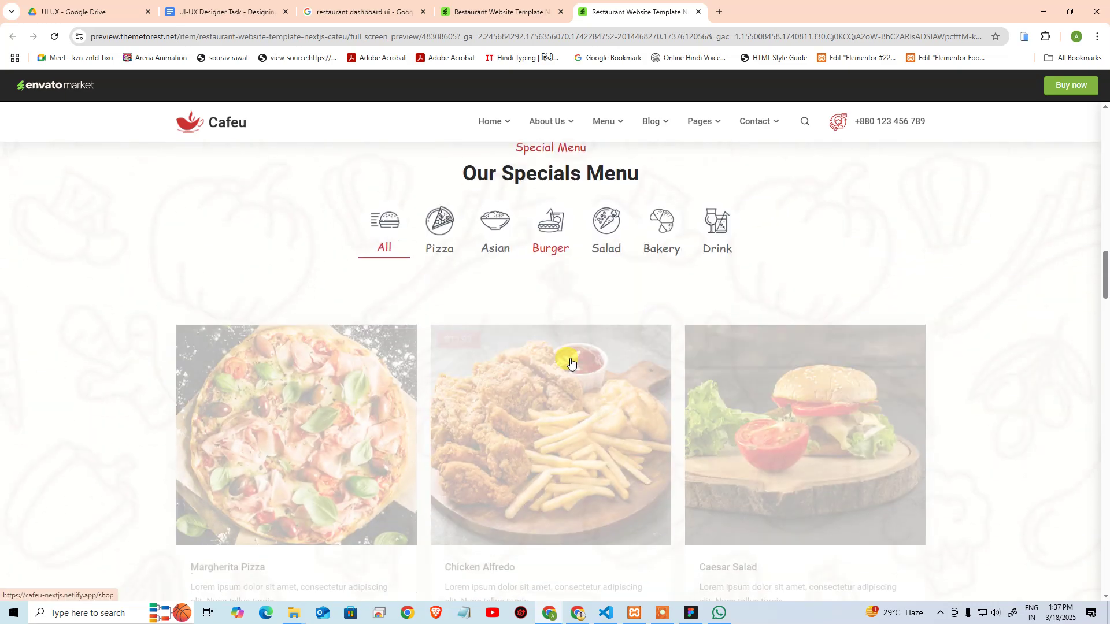
pyautogui.scroll(-6, 547, 405)
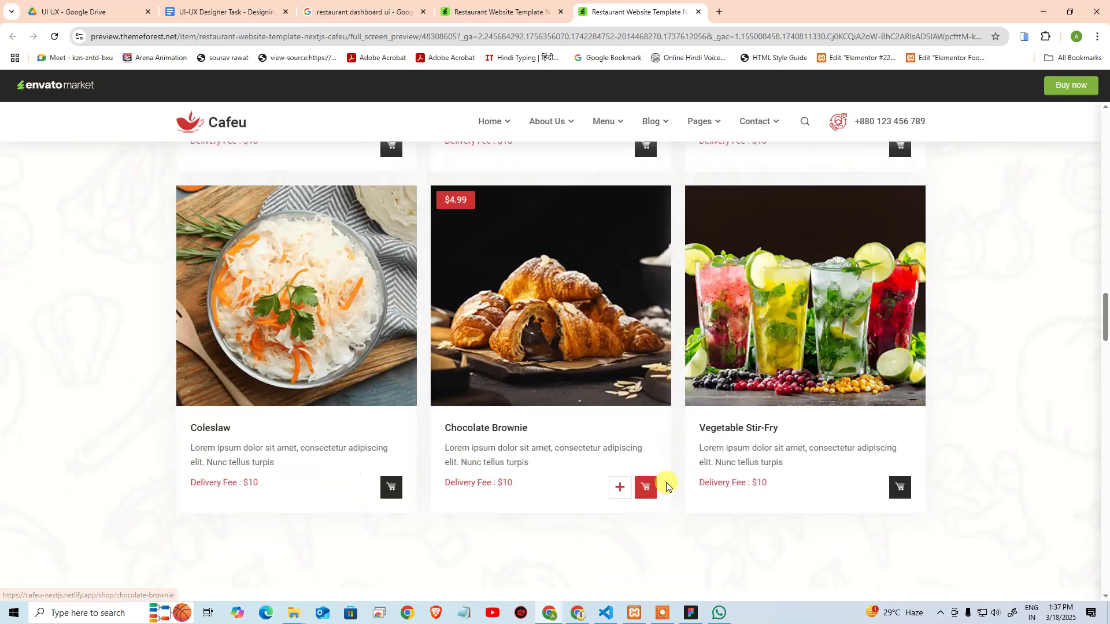
pyautogui.scroll(20, 605, 450)
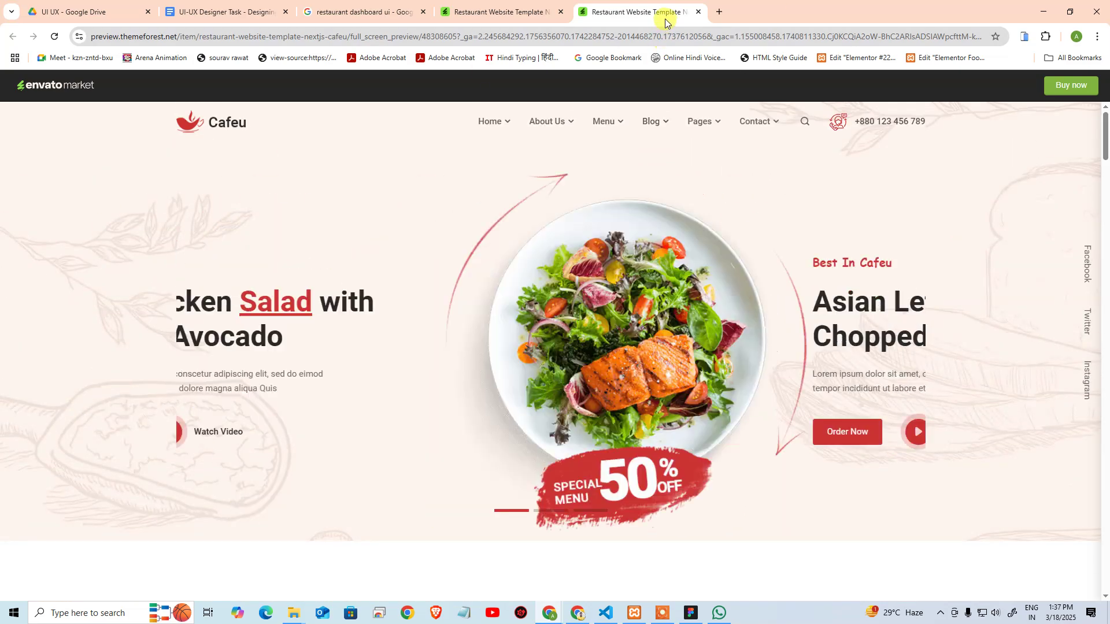
# Close the Cafeu preview, ThemeForest and Google results tabs, and the browser window holding the UI-UX designer task brief
pyautogui.click(698, 11)
pyautogui.click(561, 11)
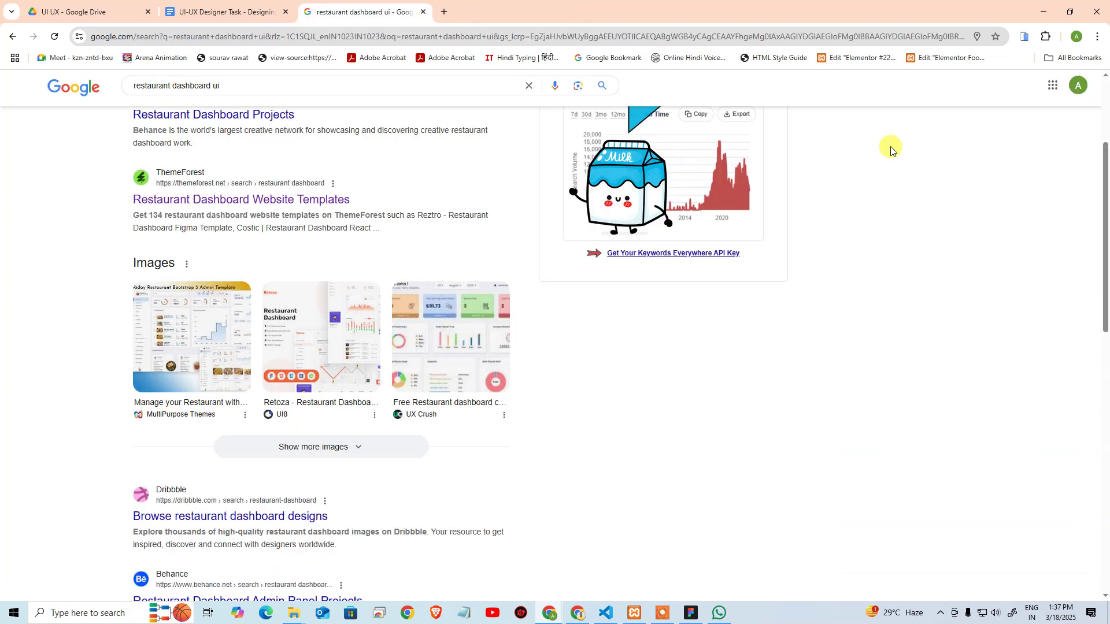
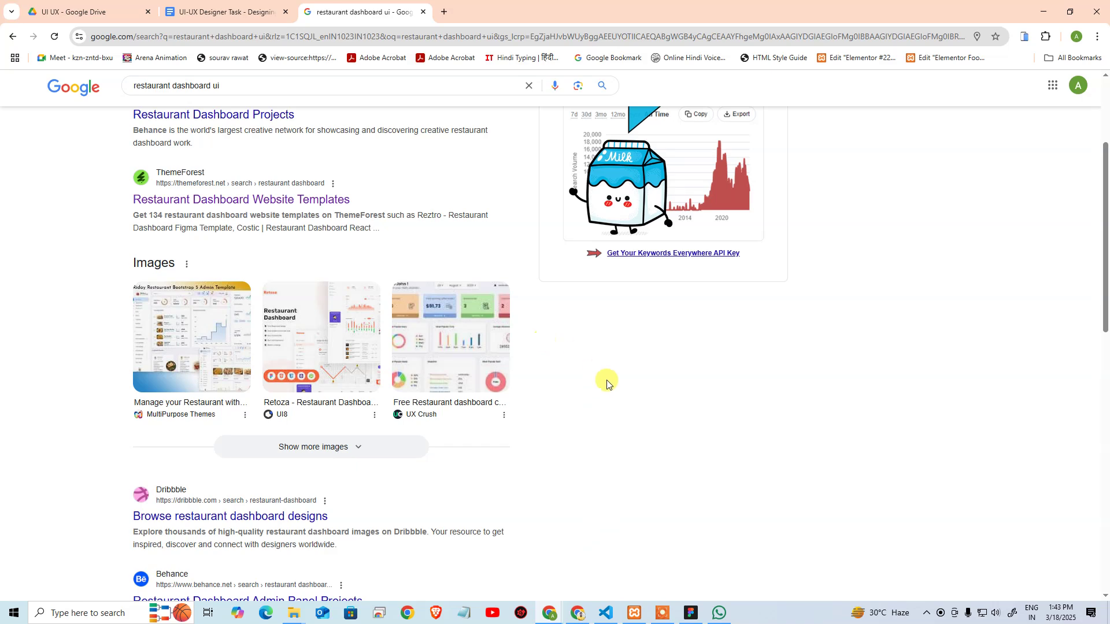
pyautogui.scroll(3, 630, 398)
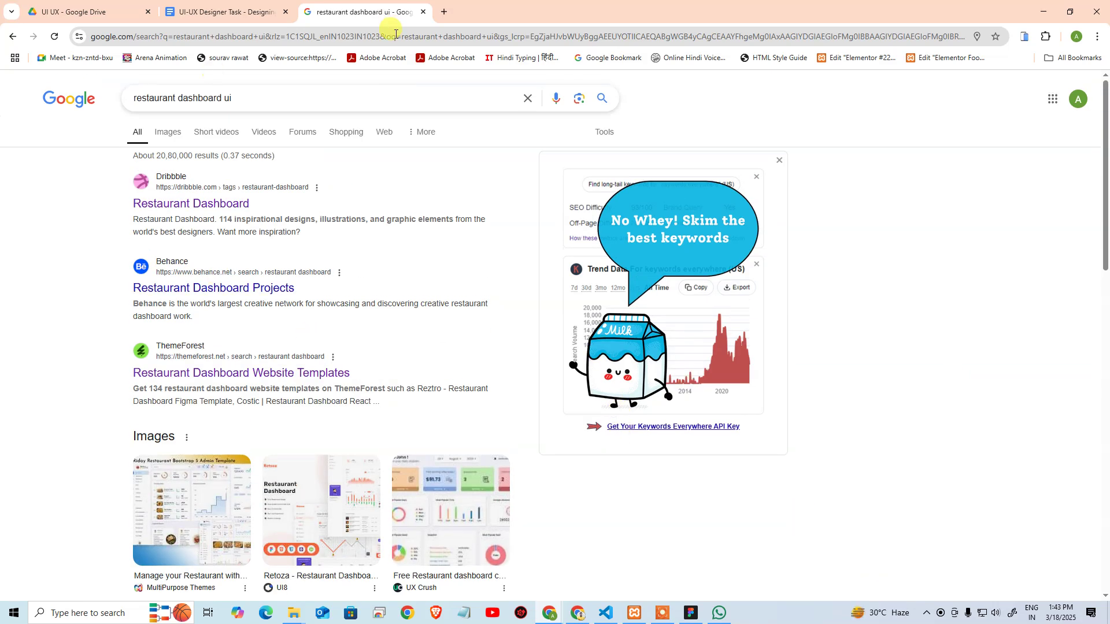
pyautogui.middleClick(394, 8)
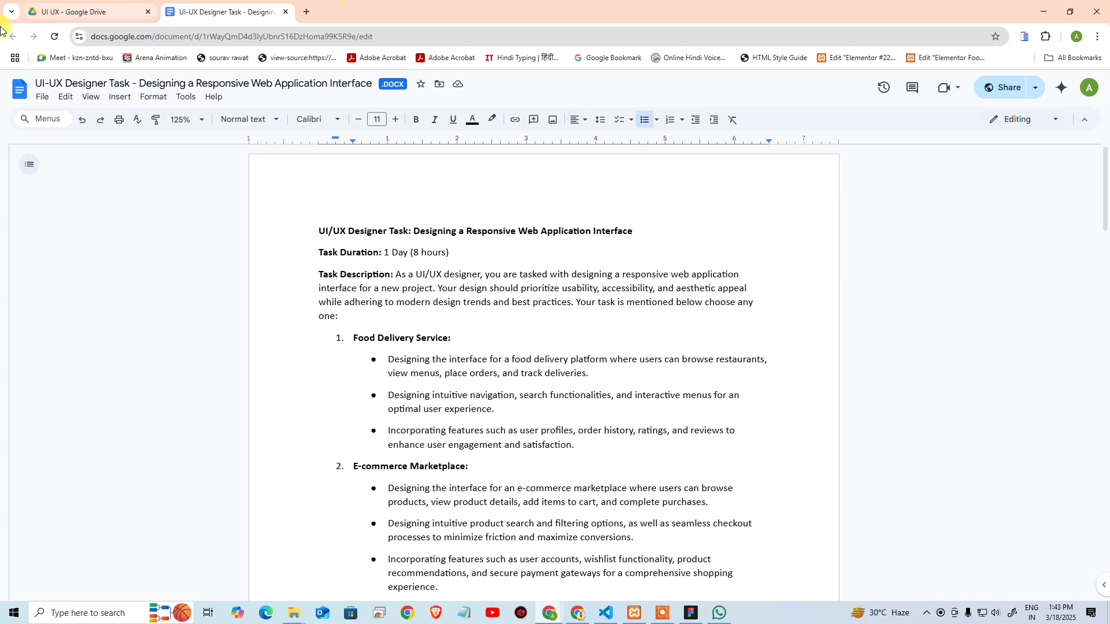
pyautogui.click(1085, 22)
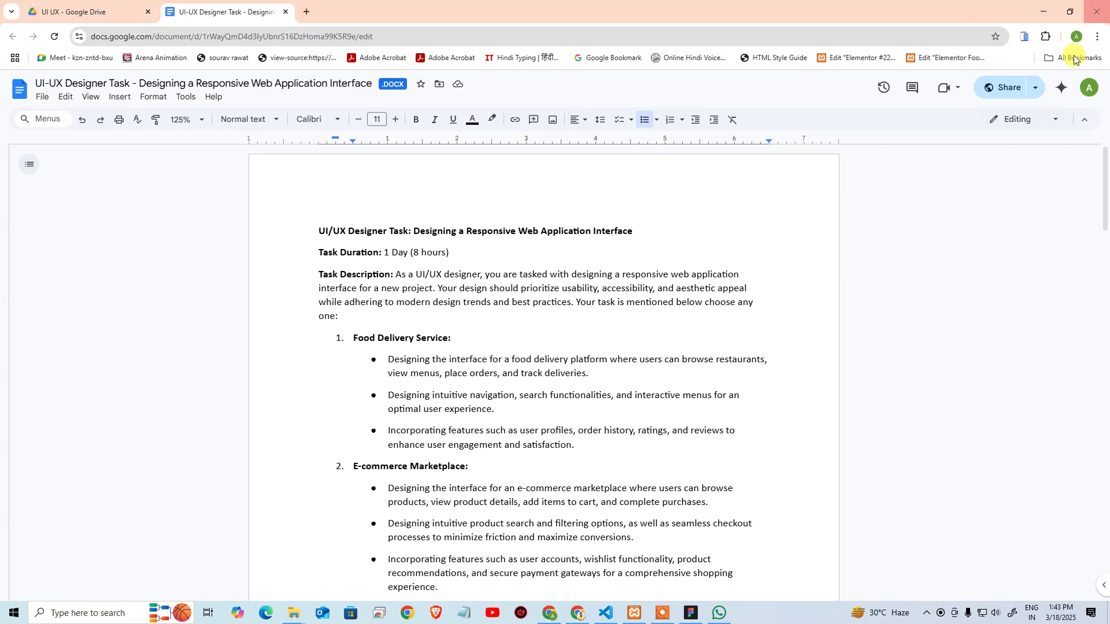
pyautogui.middleClick(778, 8)
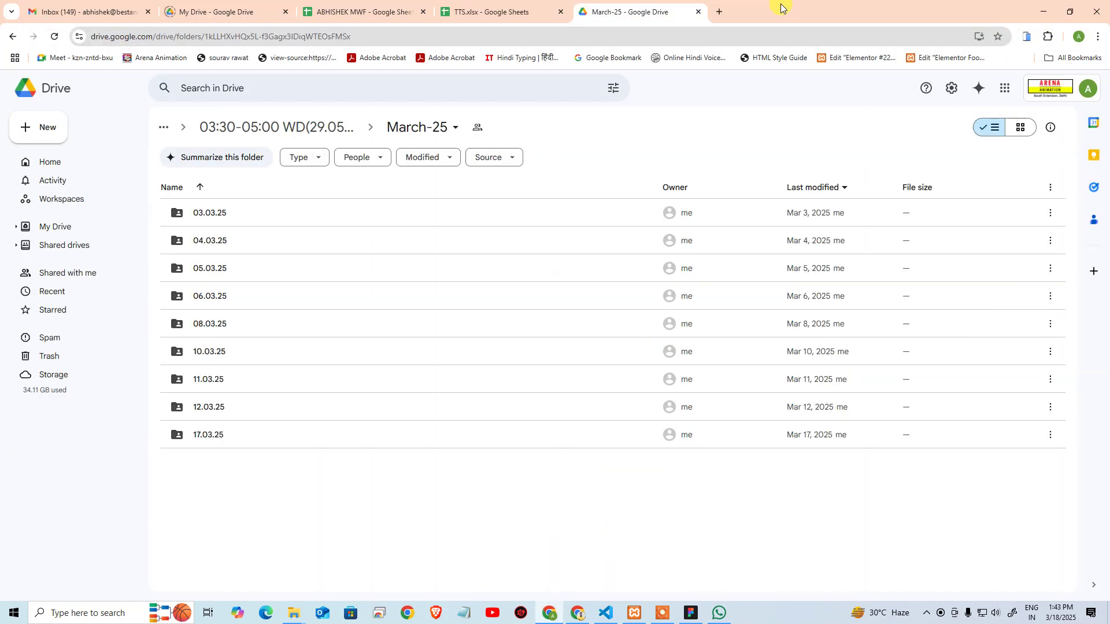
pyautogui.click(672, 616)
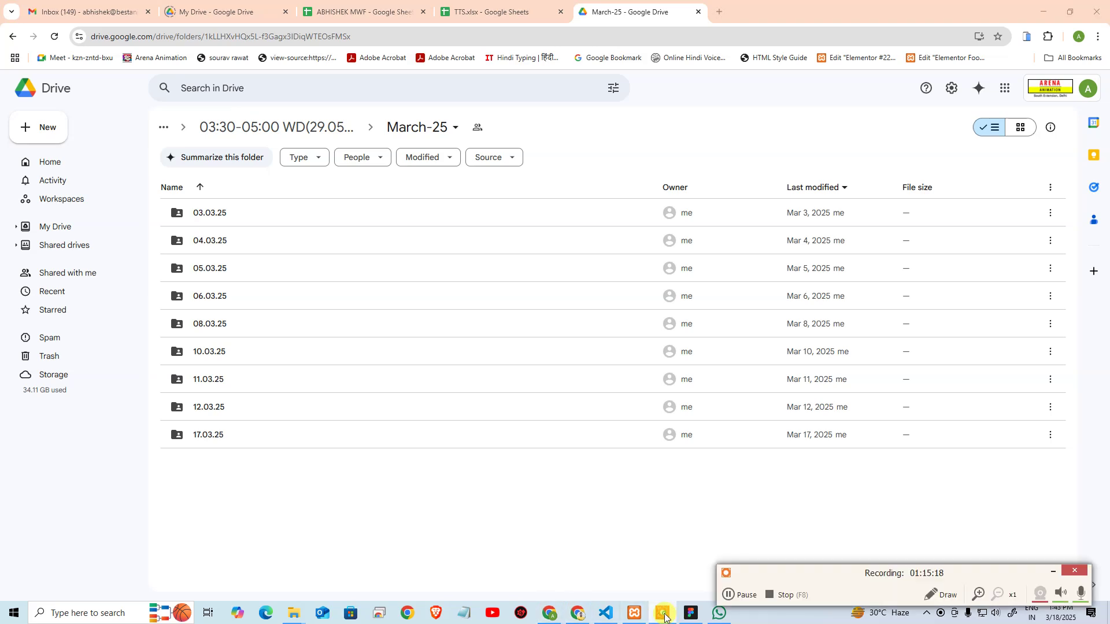
pyautogui.click(1054, 572)
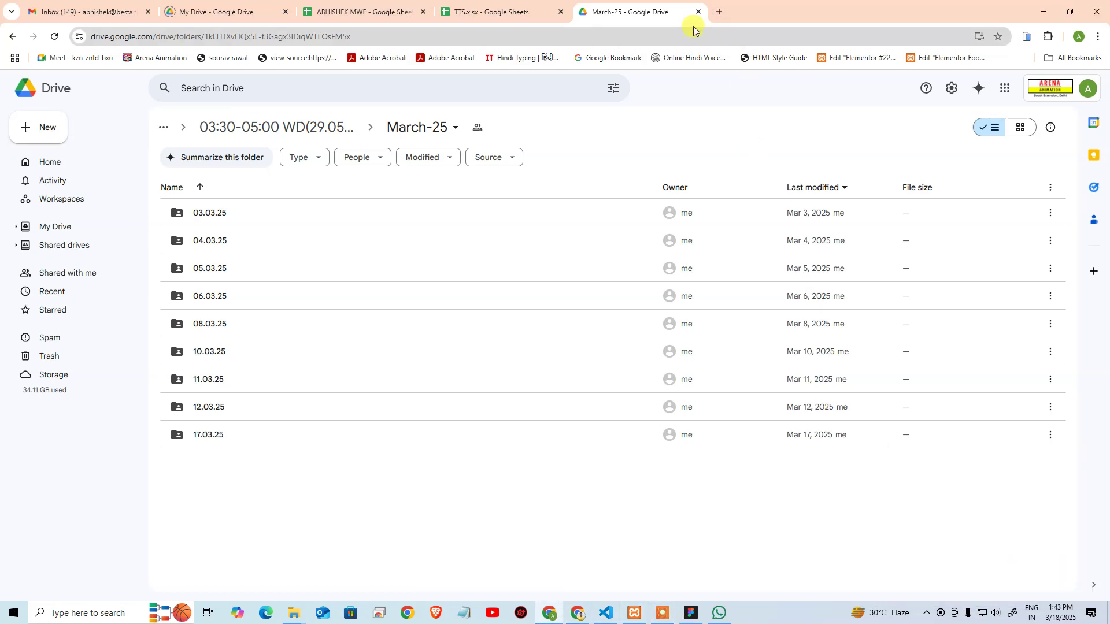
# Switch to Figma and open the Indigo file from the recent files
pyautogui.click(691, 613)
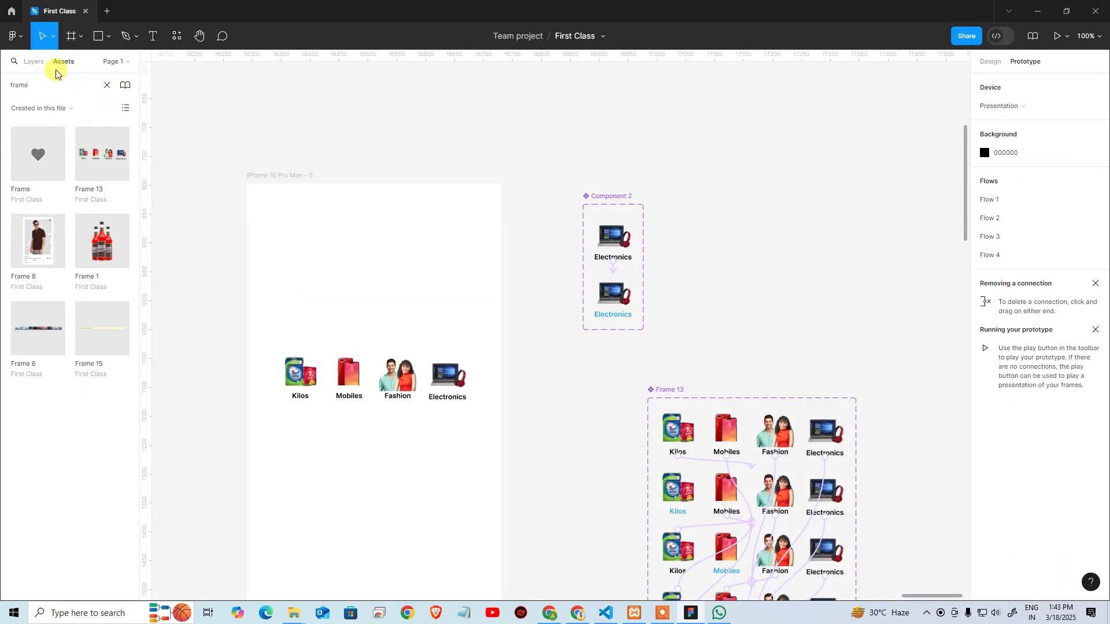
pyautogui.click(11, 11)
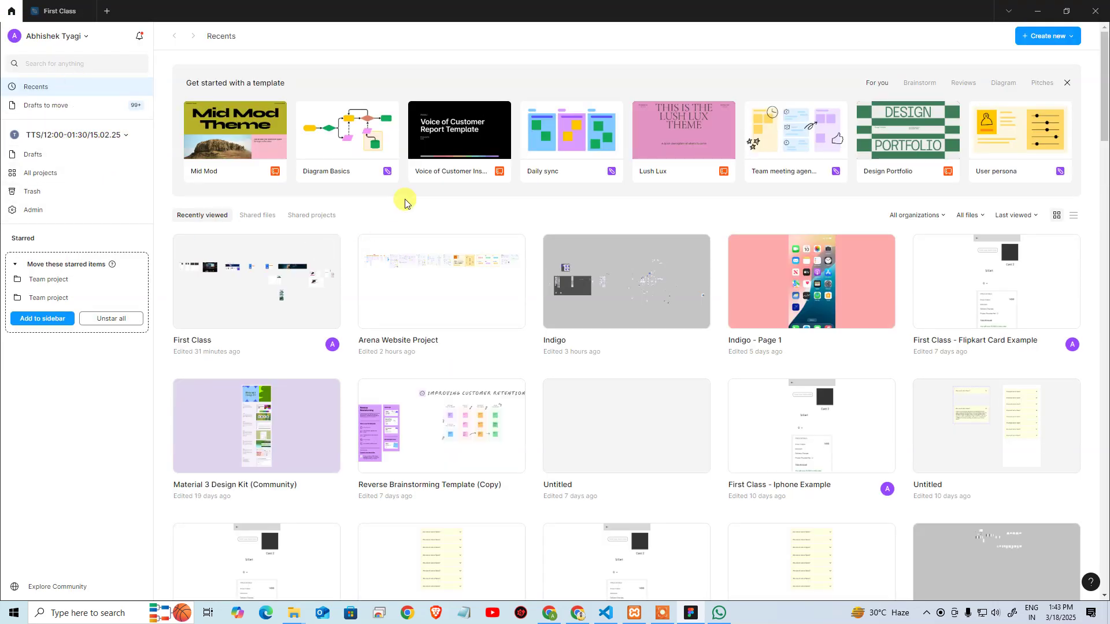
pyautogui.click(602, 308)
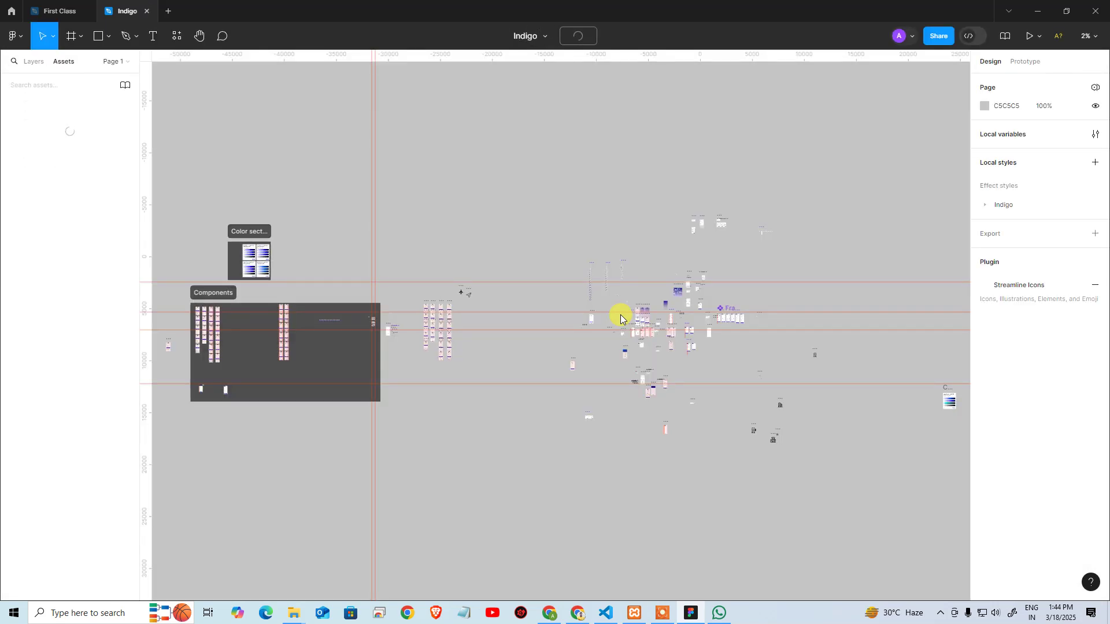
# Find the standalone flight card and the Saver fare, Flexi Plus and Super 6e cards on the Indigo canvas
pyautogui.moveTo(609, 241); pyautogui.dragTo(623, 294)
pyautogui.moveTo(530, 330); pyautogui.dragTo(549, 184)
pyautogui.keyDown('ctrl'); pyautogui.click(462, 183); pyautogui.keyUp('ctrl')
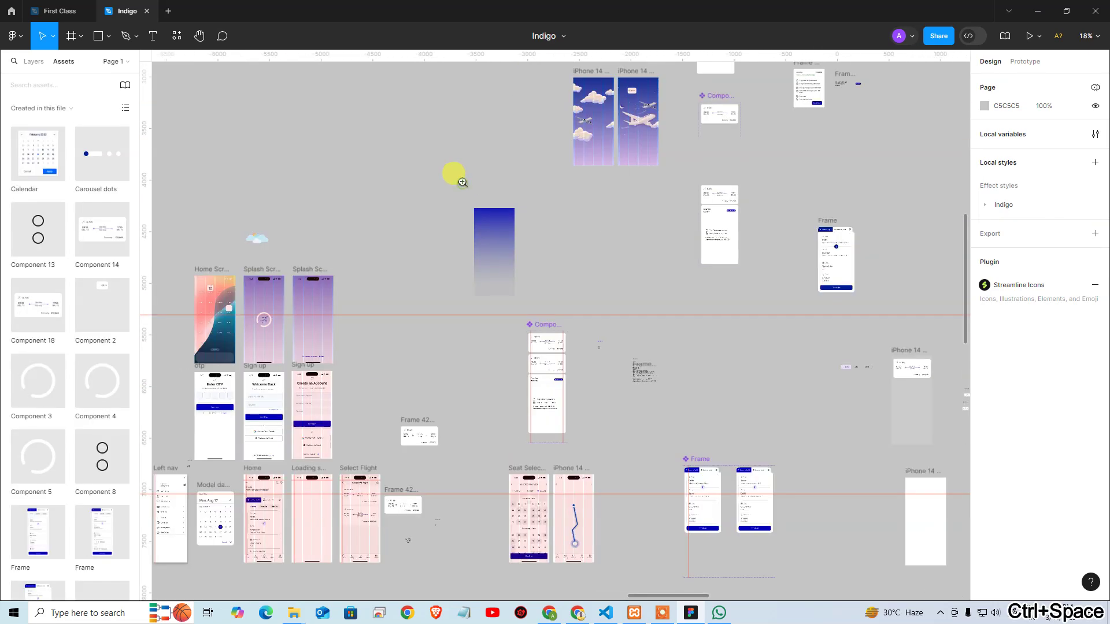
pyautogui.hscroll(-3, 553, 243)
pyautogui.scroll(3, 627, 347)
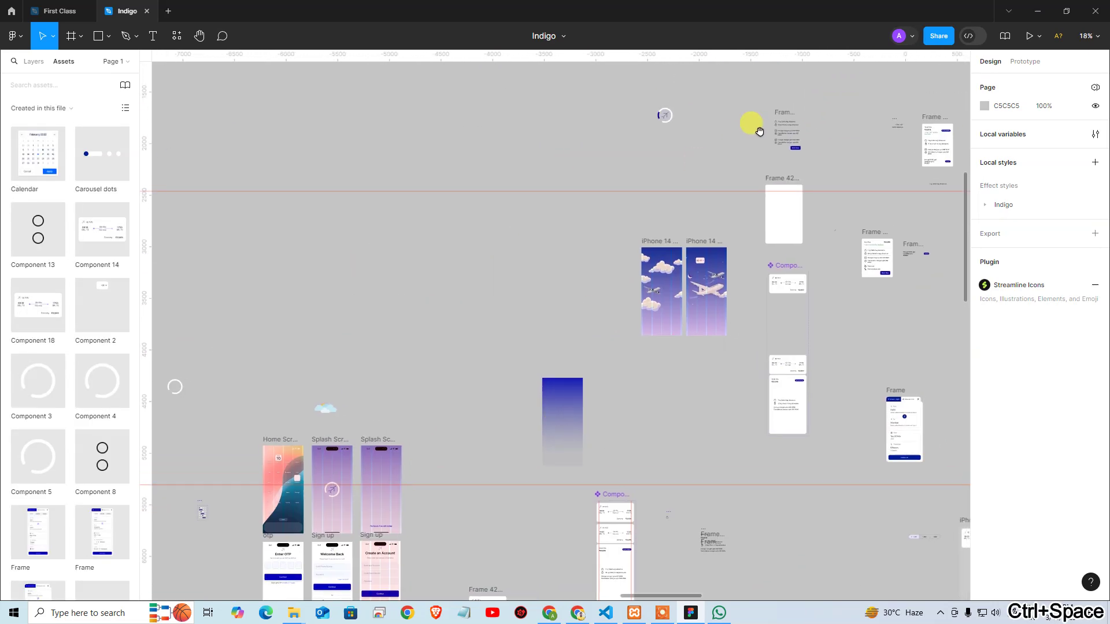
pyautogui.moveTo(757, 125); pyautogui.dragTo(409, 422)
pyautogui.scroll(3, 407, 437)
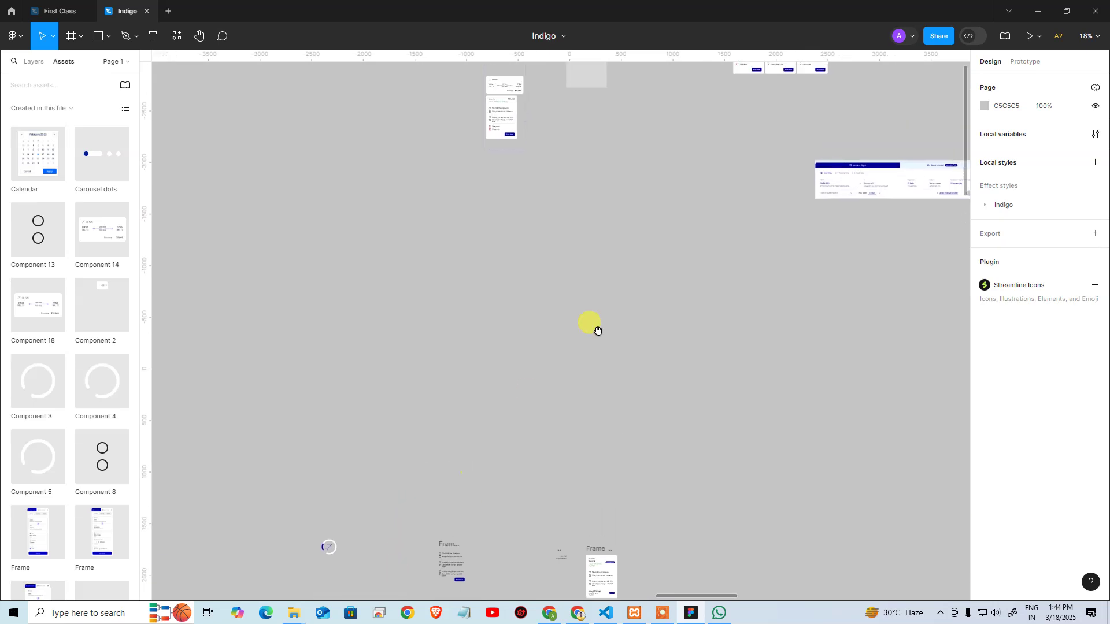
pyautogui.scroll(4, 599, 416)
pyautogui.hscroll(2, 555, 451)
pyautogui.keyDown('ctrl'); pyautogui.click(456, 249); pyautogui.keyUp('ctrl')
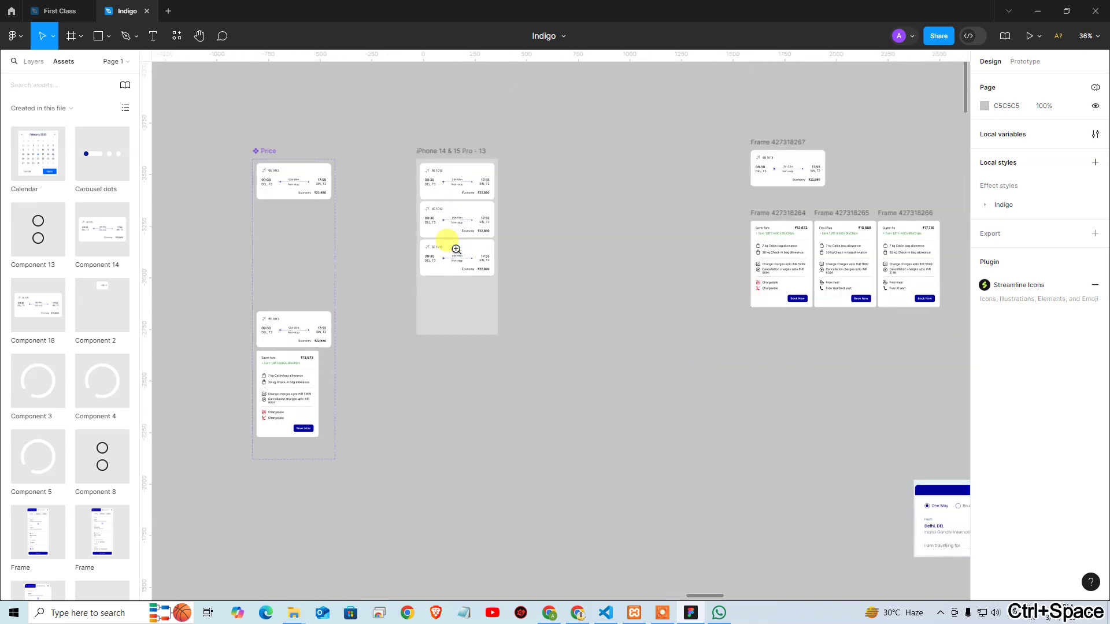
pyautogui.keyDown('ctrl'); pyautogui.click(456, 249); pyautogui.keyUp('ctrl')
pyautogui.moveTo(460, 235); pyautogui.dragTo(250, 319)
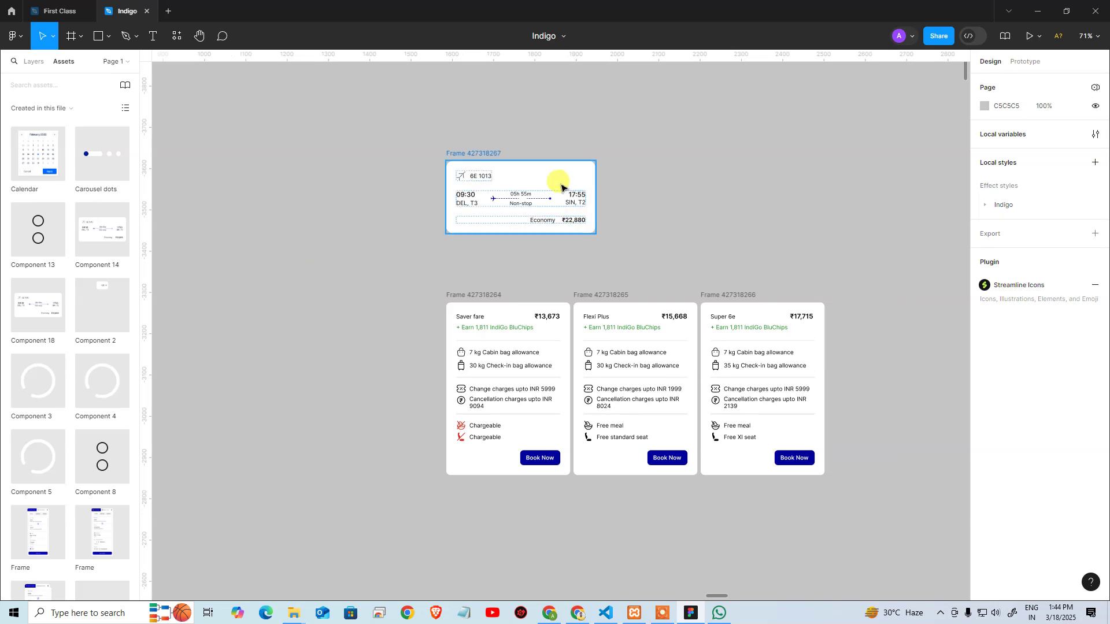
# Inspect the frame settings of the 6E 1013 flight card and the three fare cards
pyautogui.click(518, 161)
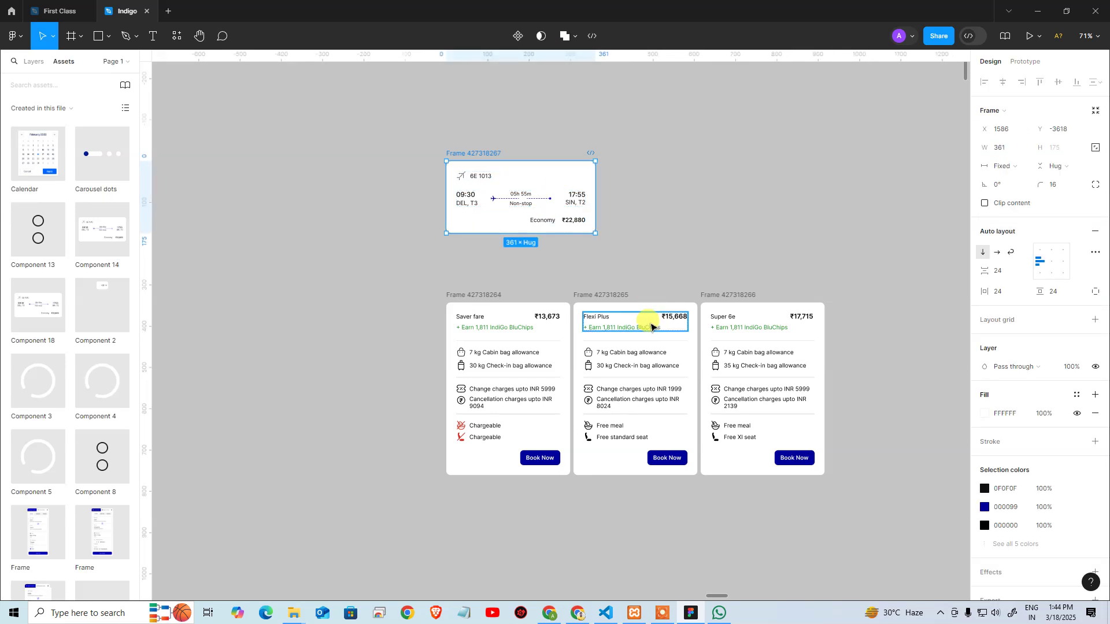
pyautogui.click(462, 295)
pyautogui.click(613, 296)
pyautogui.click(734, 295)
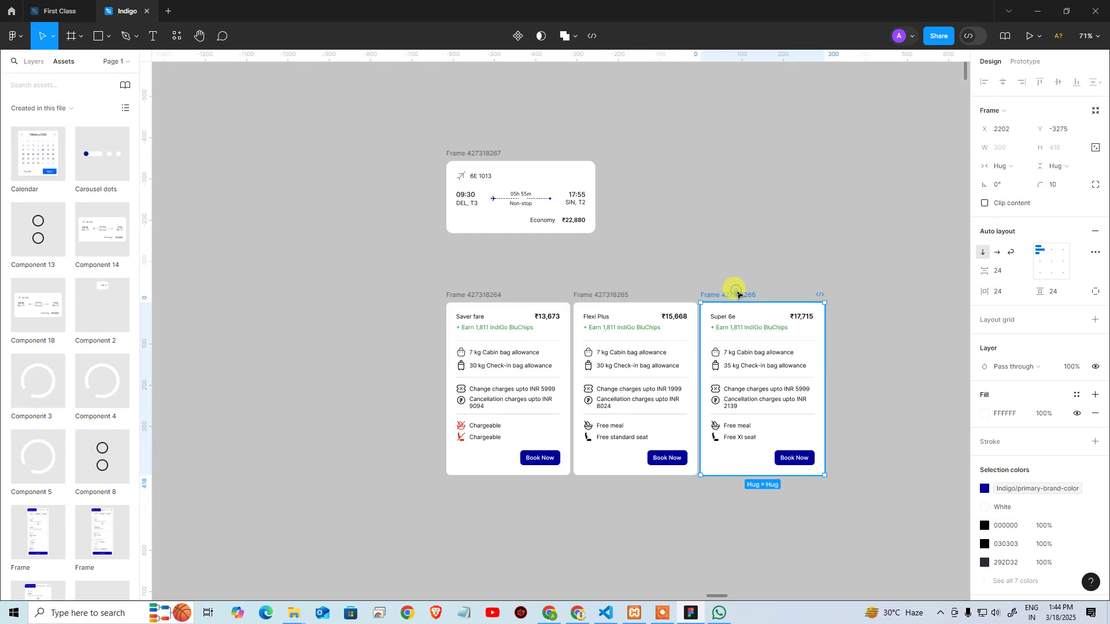
pyautogui.click(661, 242)
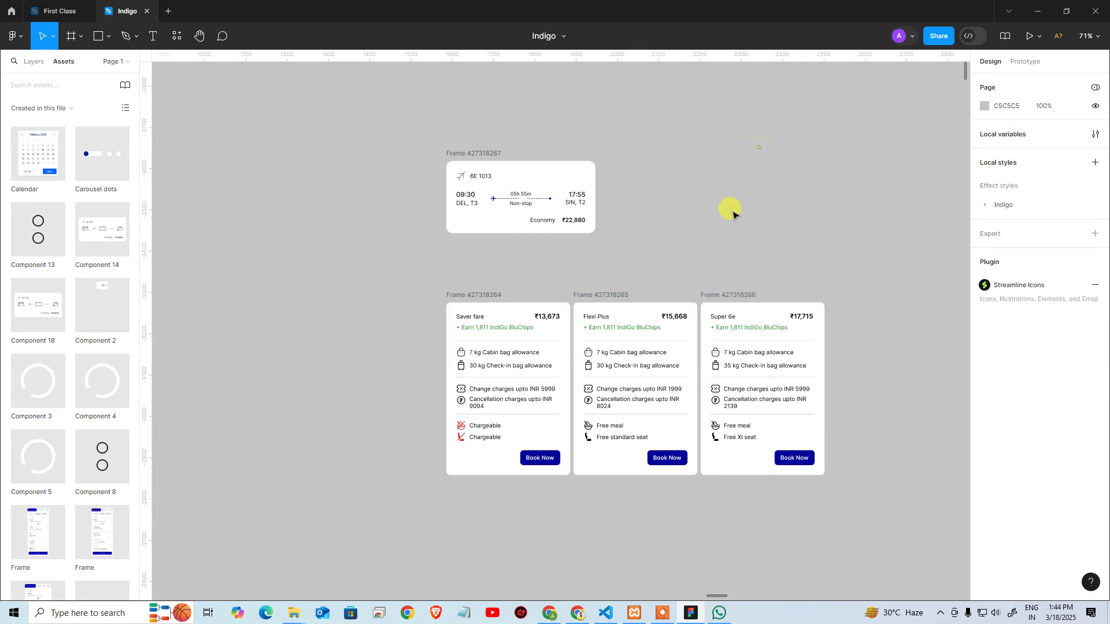
# Wrap the Saver fare, Flexi Plus and Super 6e cards together in one auto layout frame
pyautogui.click(483, 294)
pyautogui.keyDown('shift'); pyautogui.click(607, 297); pyautogui.keyUp('shift')
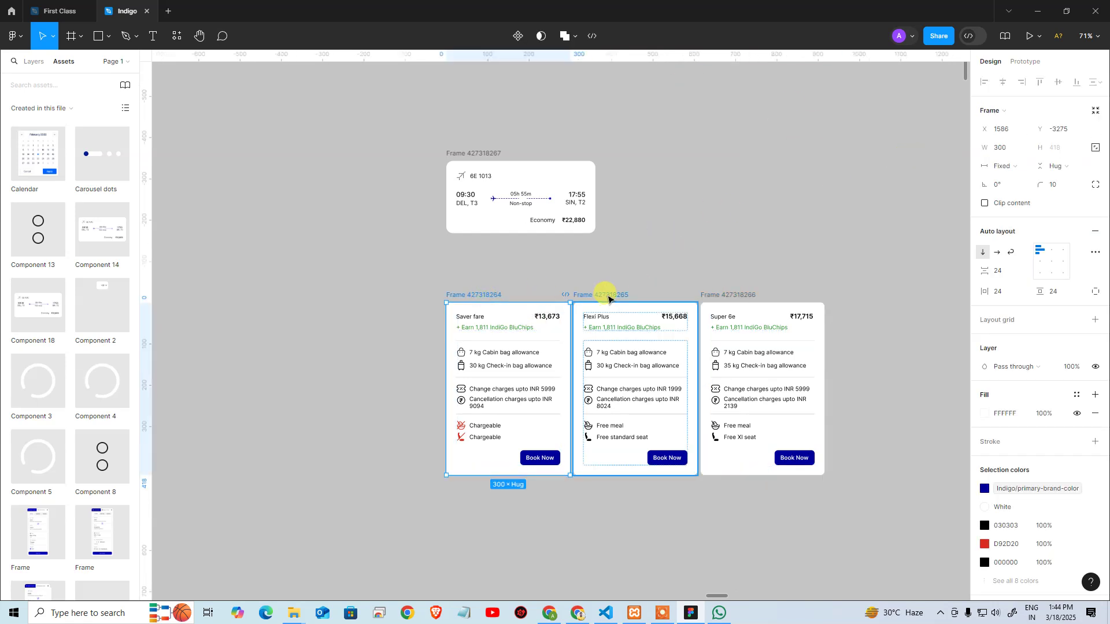
pyautogui.keyDown('shift'); pyautogui.click(728, 296); pyautogui.keyUp('shift')
pyautogui.hotkey('shift', 'a')
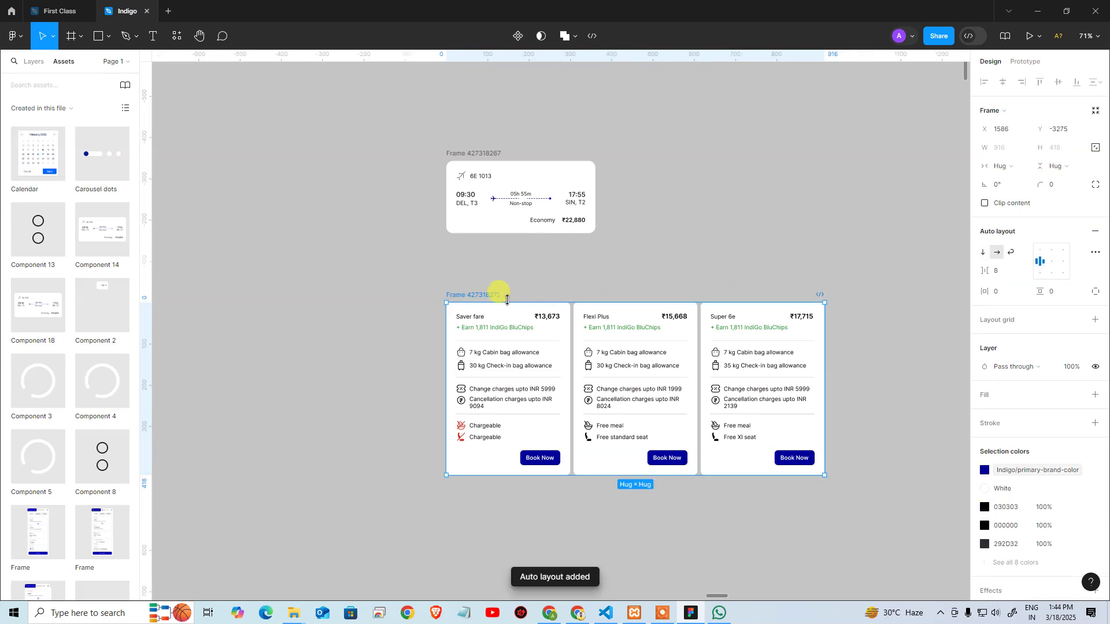
# Set the fare cards frame's scroll overflow to Horizontal and narrow the frame to 300, the width of one card
pyautogui.click(1023, 61)
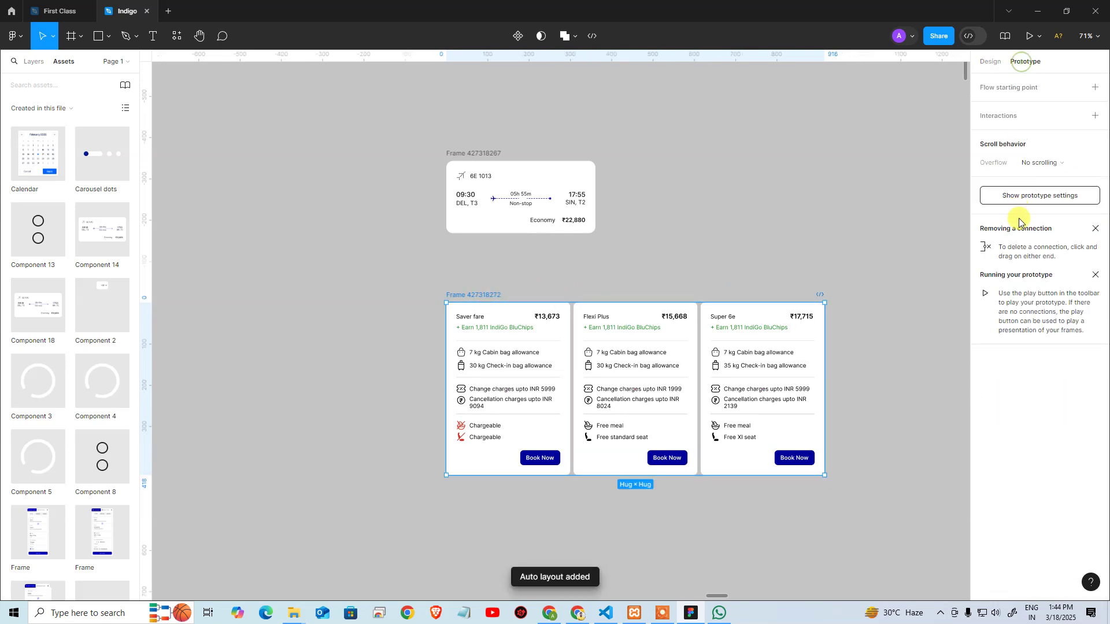
pyautogui.click(1049, 163)
pyautogui.click(1060, 182)
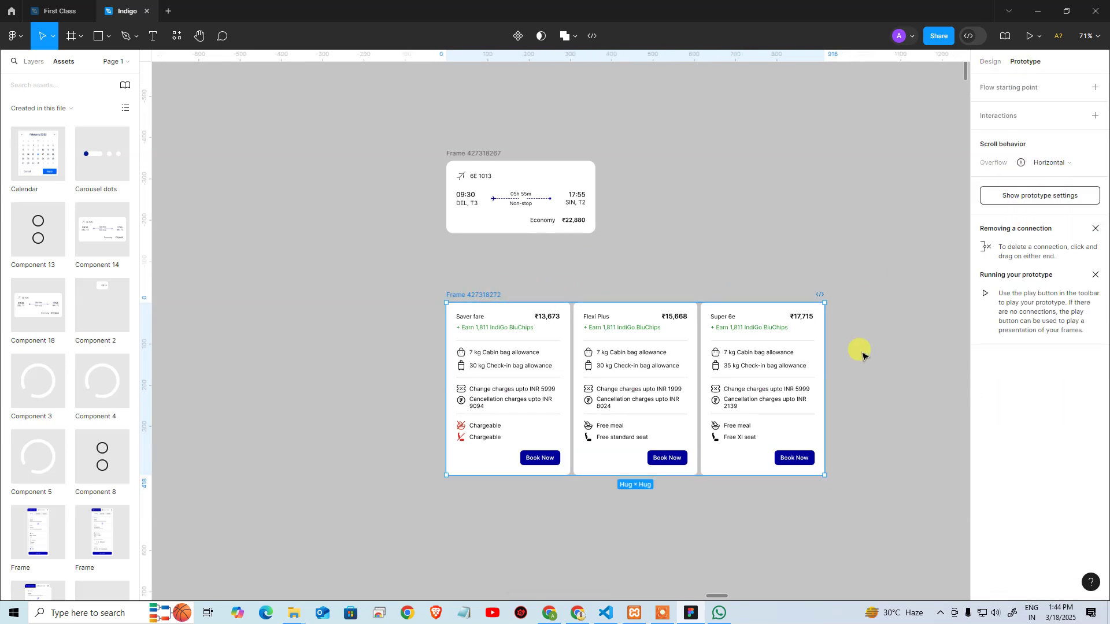
pyautogui.click(854, 351)
pyautogui.click(498, 295)
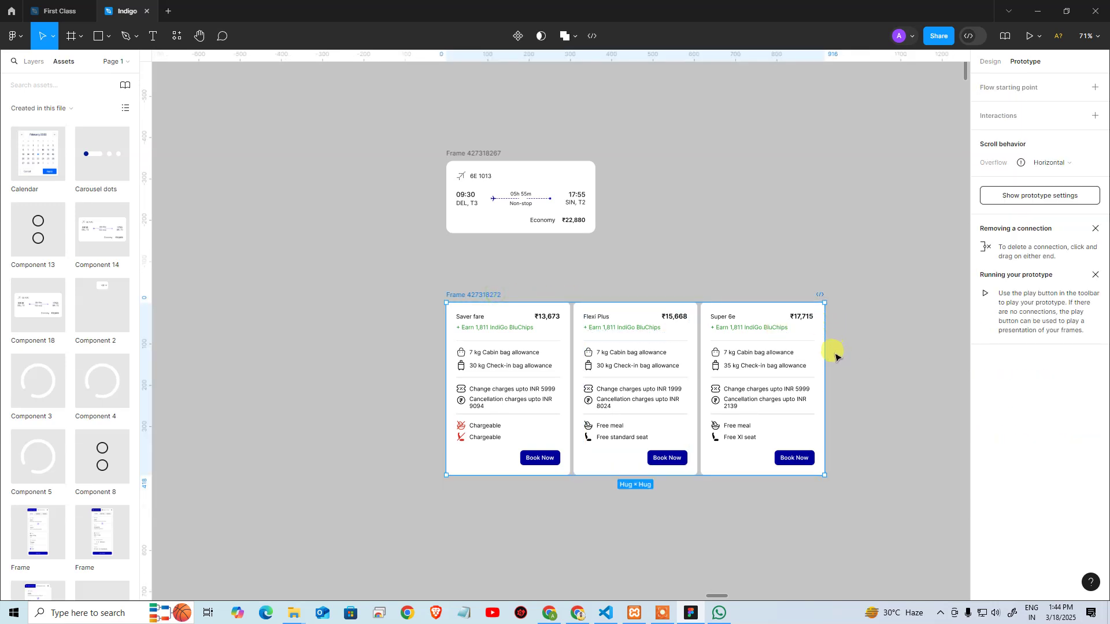
pyautogui.moveTo(824, 353); pyautogui.dragTo(569, 369)
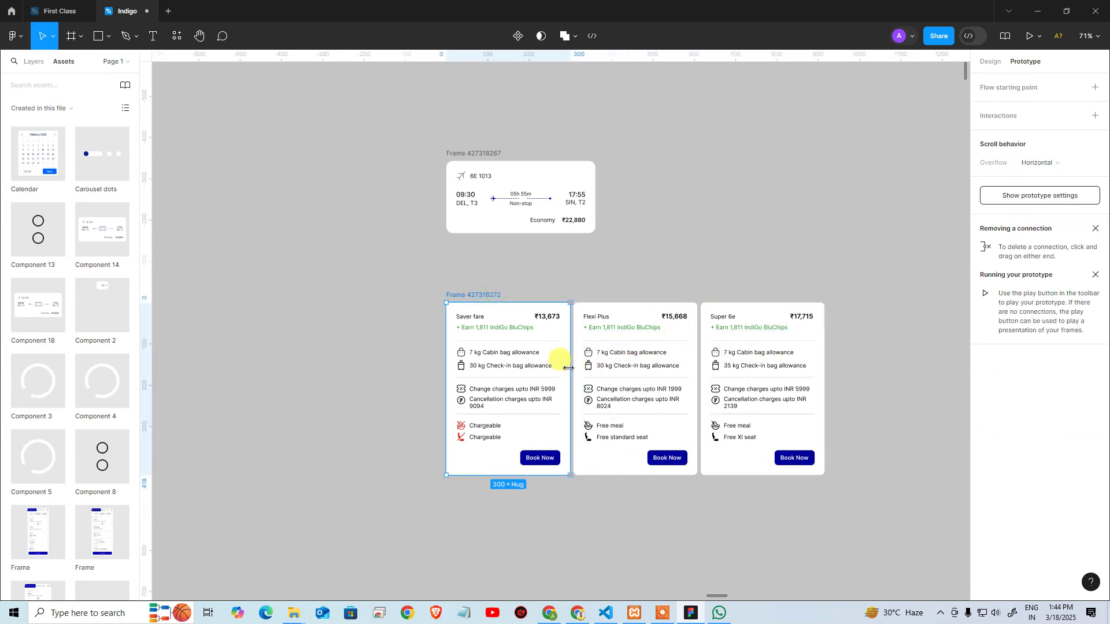
# Turn on clip content for the fare cards frame so content outside its bounds is hidden
pyautogui.click(684, 235)
pyautogui.click(451, 295)
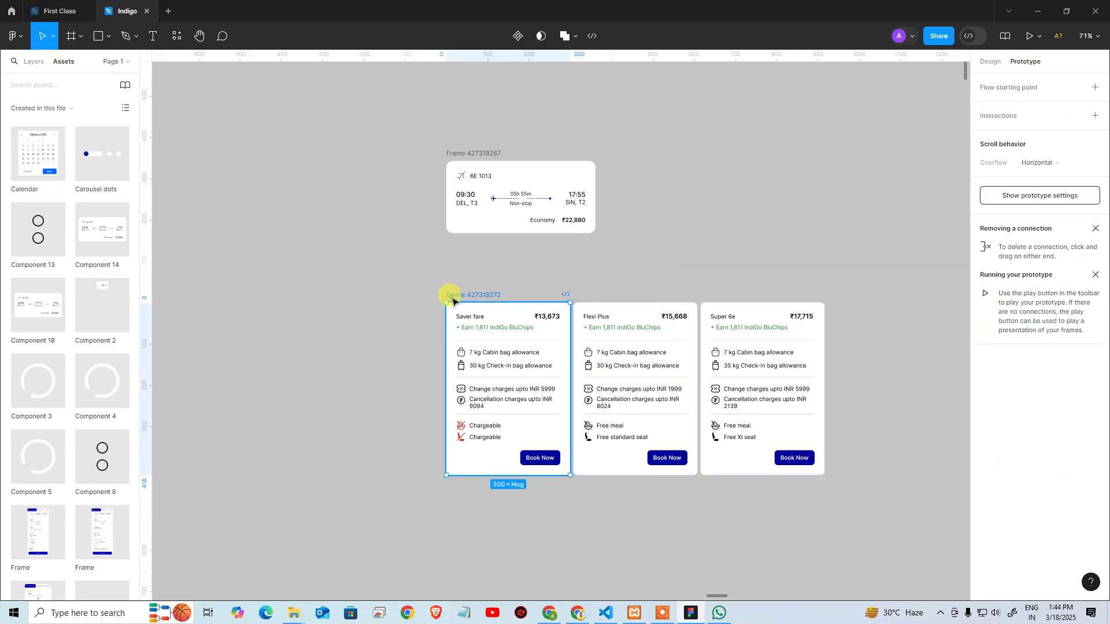
pyautogui.click(990, 61)
pyautogui.click(985, 203)
pyautogui.click(797, 214)
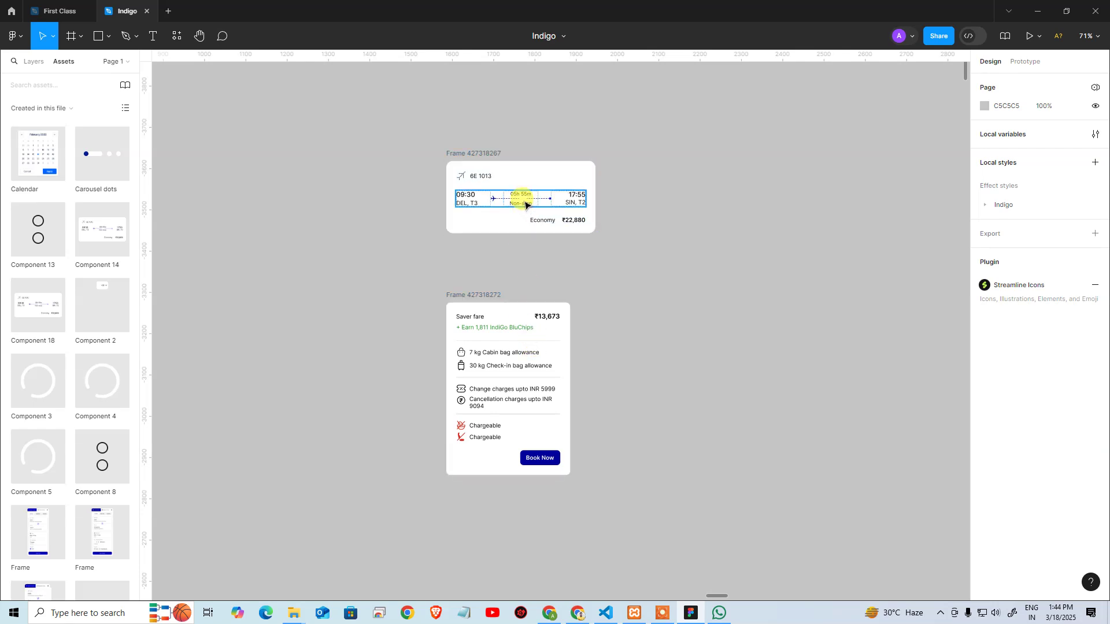
# Turn the 6E 1013 flight card frame into a component and add a second variant to it
pyautogui.click(488, 164)
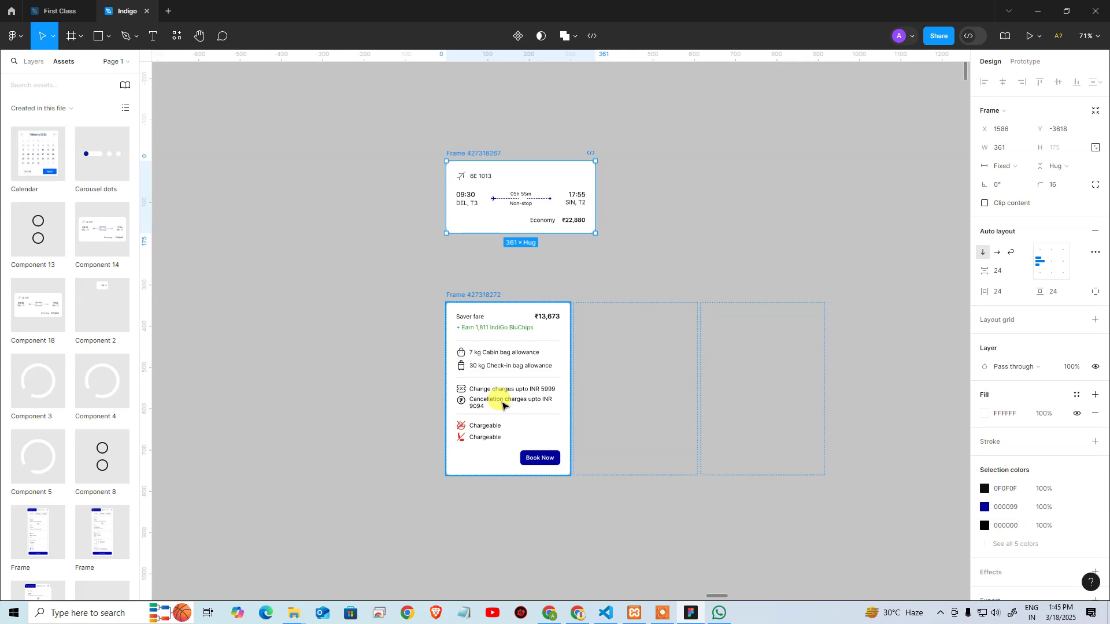
pyautogui.click(427, 136)
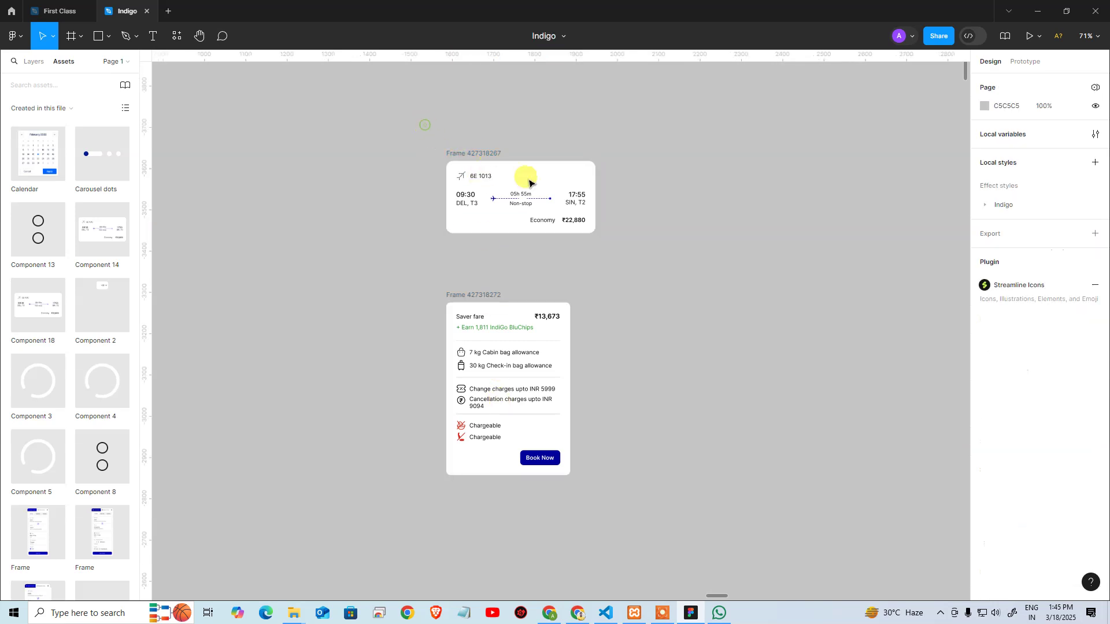
pyautogui.click(488, 155)
pyautogui.click(519, 38)
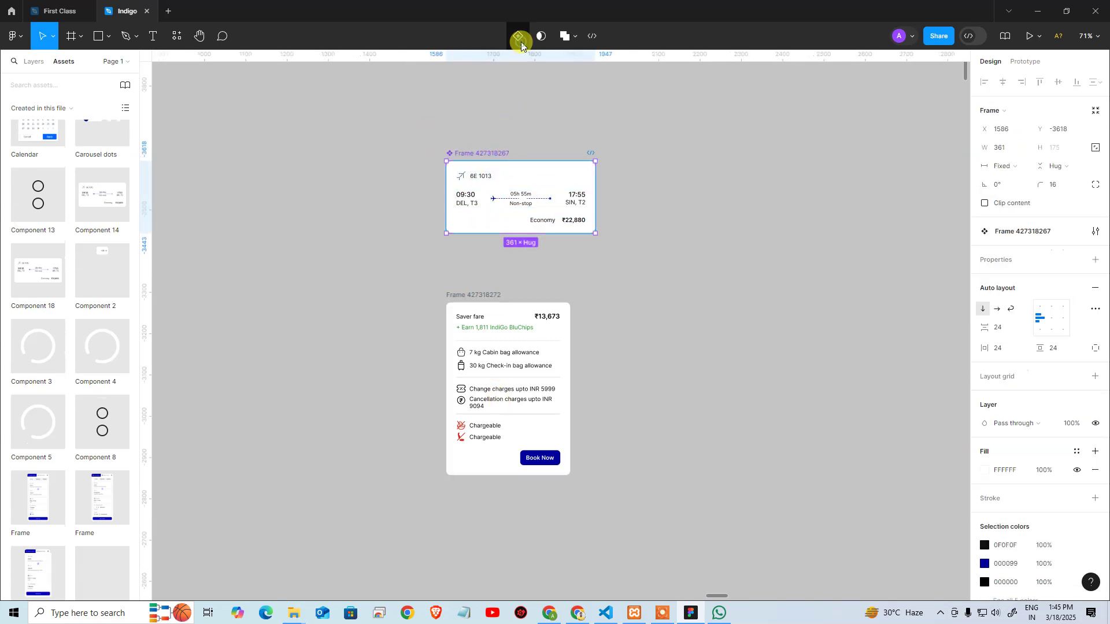
pyautogui.click(521, 36)
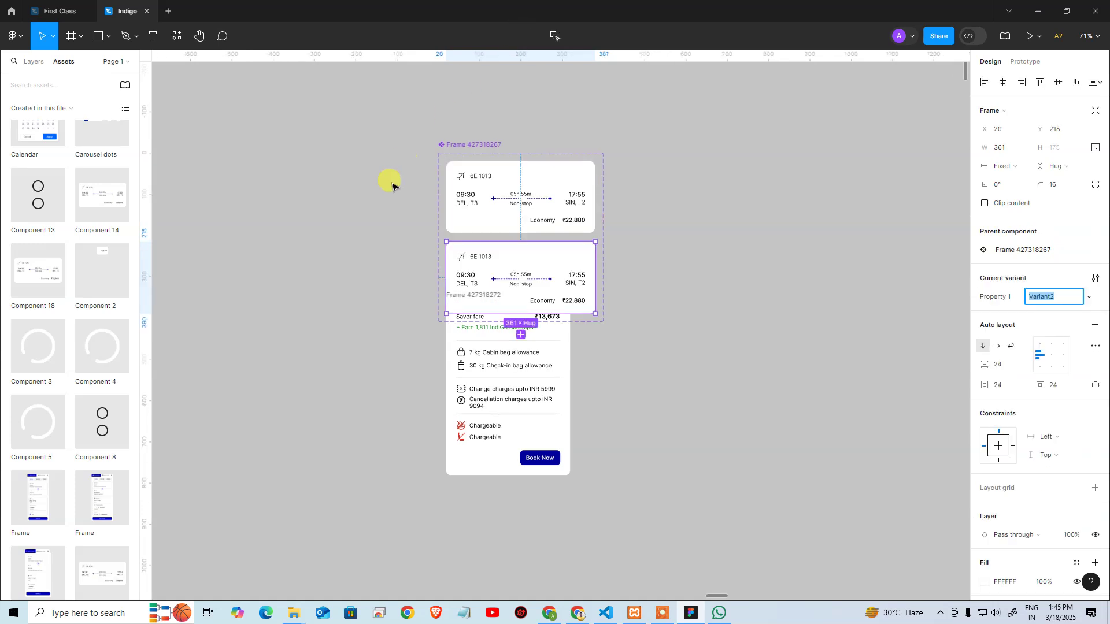
pyautogui.click(373, 226)
# Move the fare cards frame down, clear of the flight card component set, to about Y -2982
pyautogui.moveTo(483, 373); pyautogui.dragTo(567, 289)
pyautogui.click(608, 297)
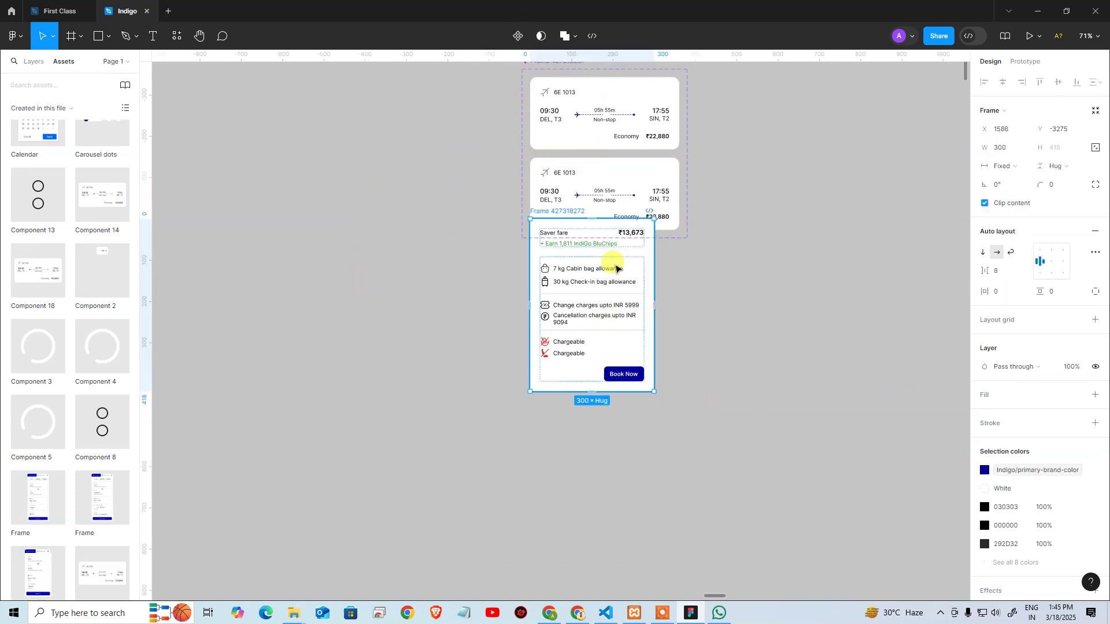
pyautogui.click(458, 315)
pyautogui.moveTo(640, 280); pyautogui.dragTo(639, 399)
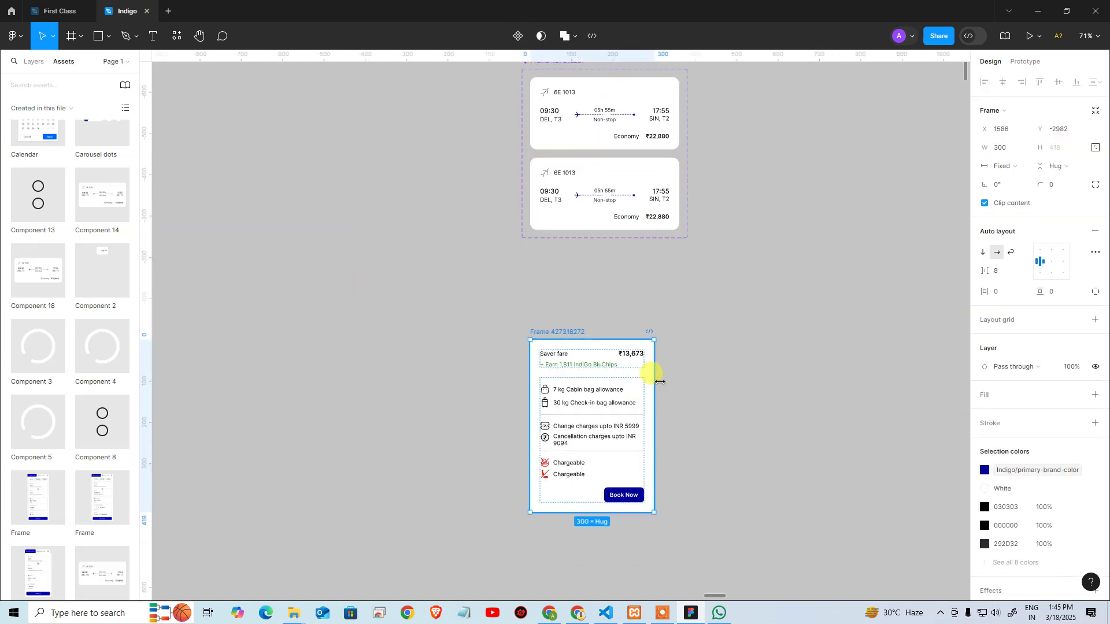
pyautogui.click(663, 355)
# Copy the fare cards frame and paste it inside Variant2 of the flight card component
pyautogui.click(589, 330)
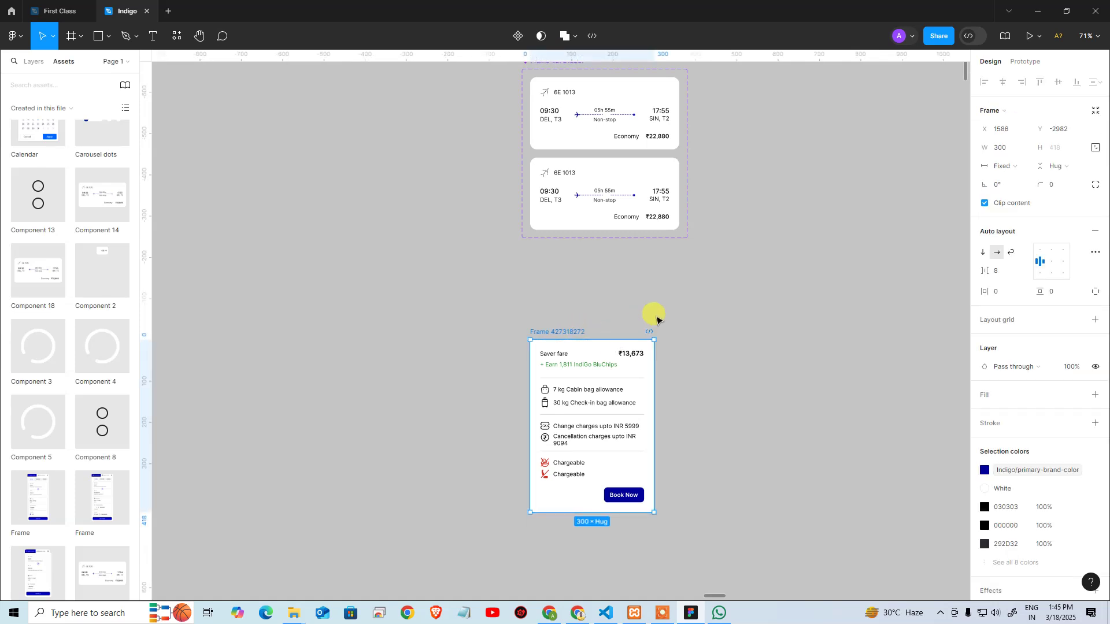
pyautogui.hotkey('ctrl', 'c')
pyautogui.click(607, 172)
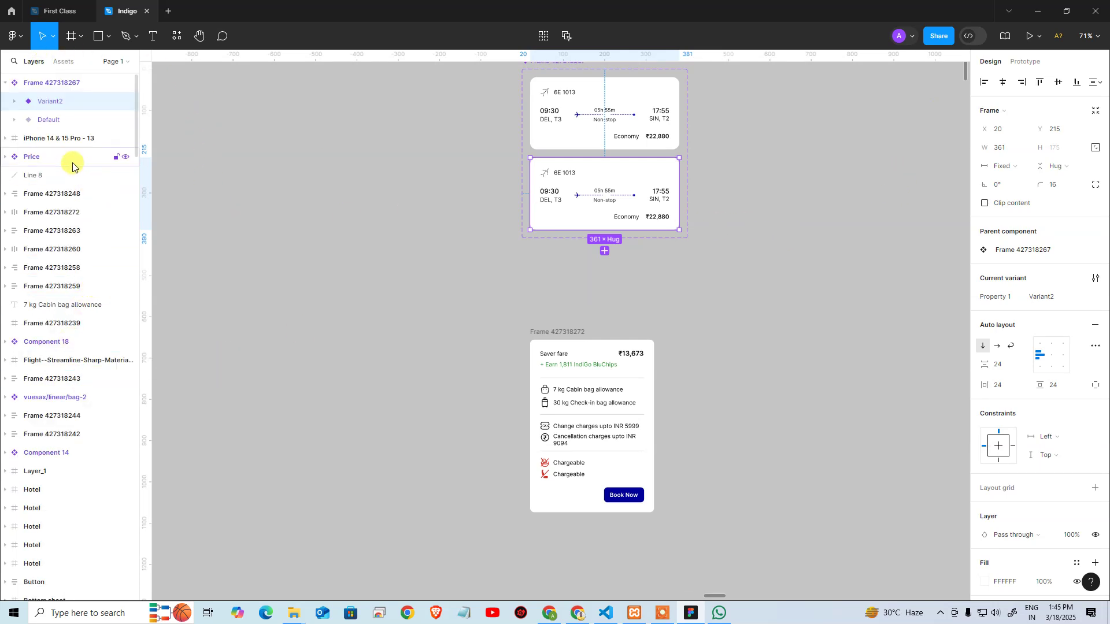
pyautogui.click(52, 121)
pyautogui.click(63, 102)
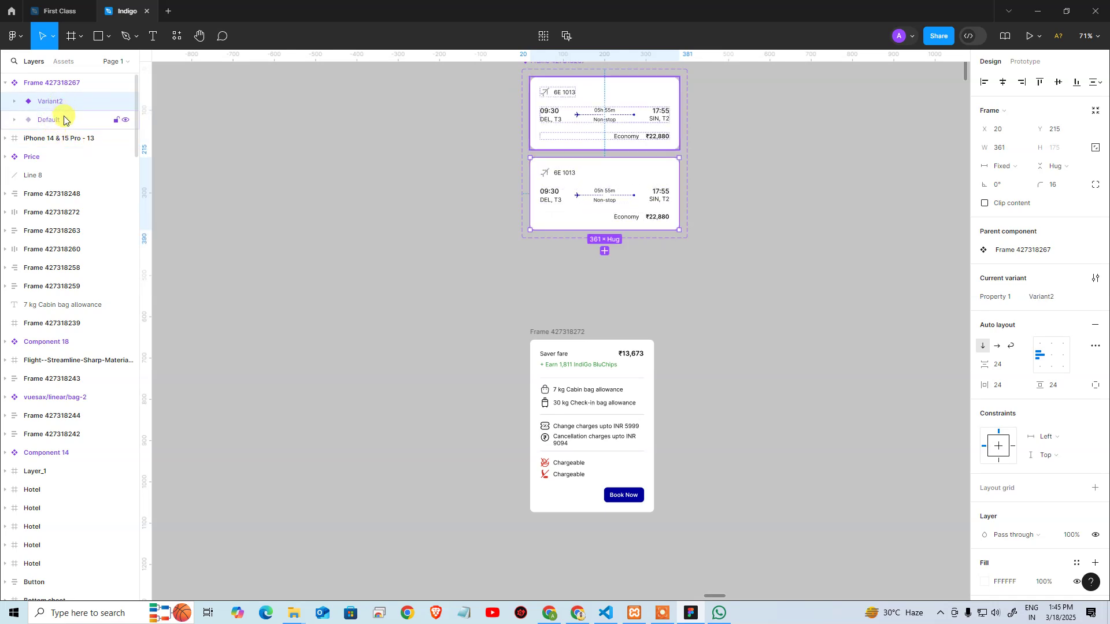
pyautogui.click(63, 120)
pyautogui.click(60, 103)
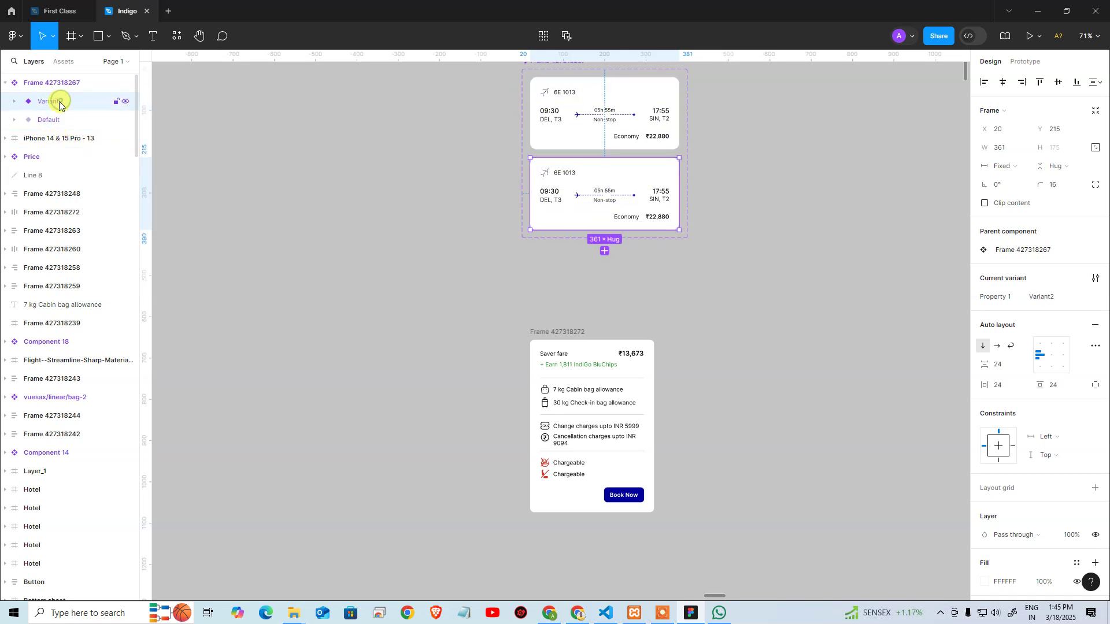
pyautogui.click(15, 102)
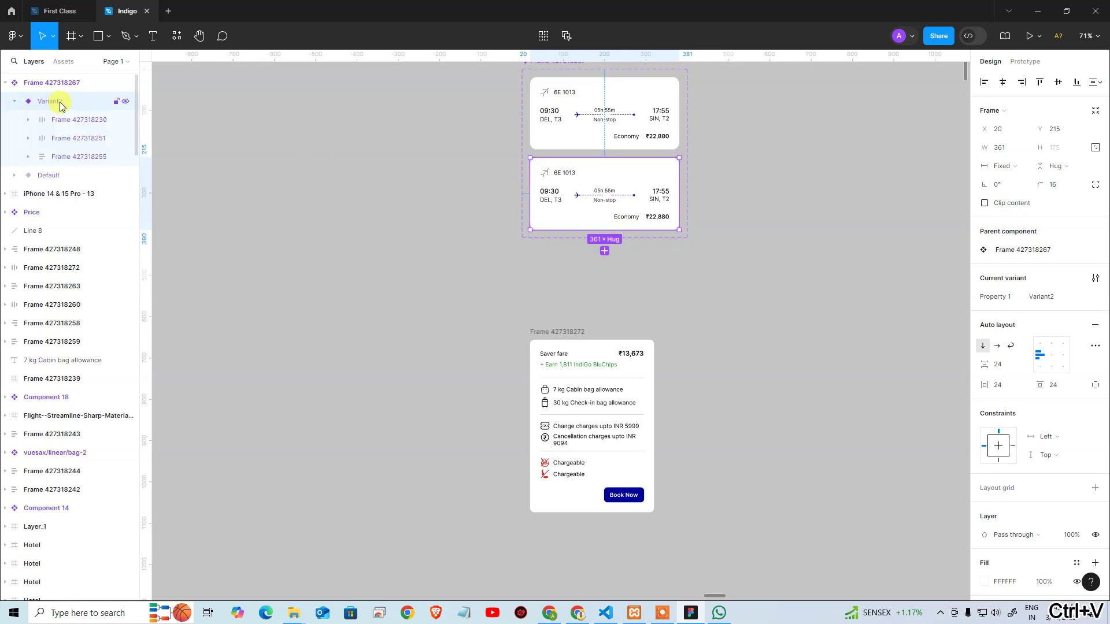
pyautogui.hotkey('ctrl', 'v')
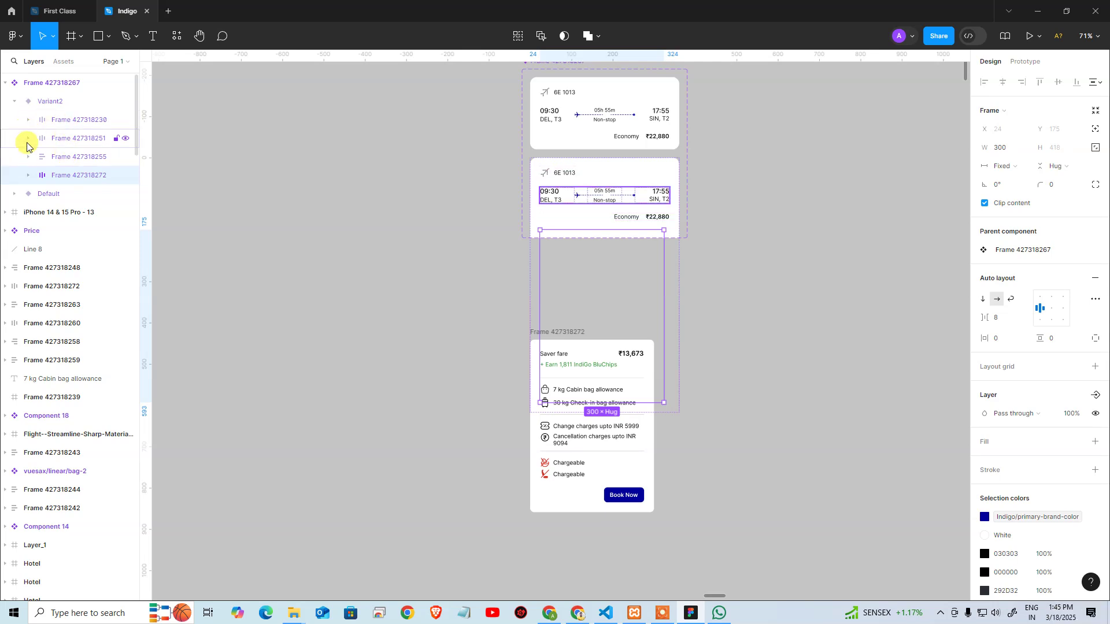
# Nest the pasted fare cards frame inside Variant2's Frame 427318230, ahead of the 6E 1013 label
pyautogui.moveTo(59, 140)
pyautogui.mouseDown()
pyautogui.moveTo(60, 120)
pyautogui.moveTo(46, 125)
pyautogui.mouseUp()
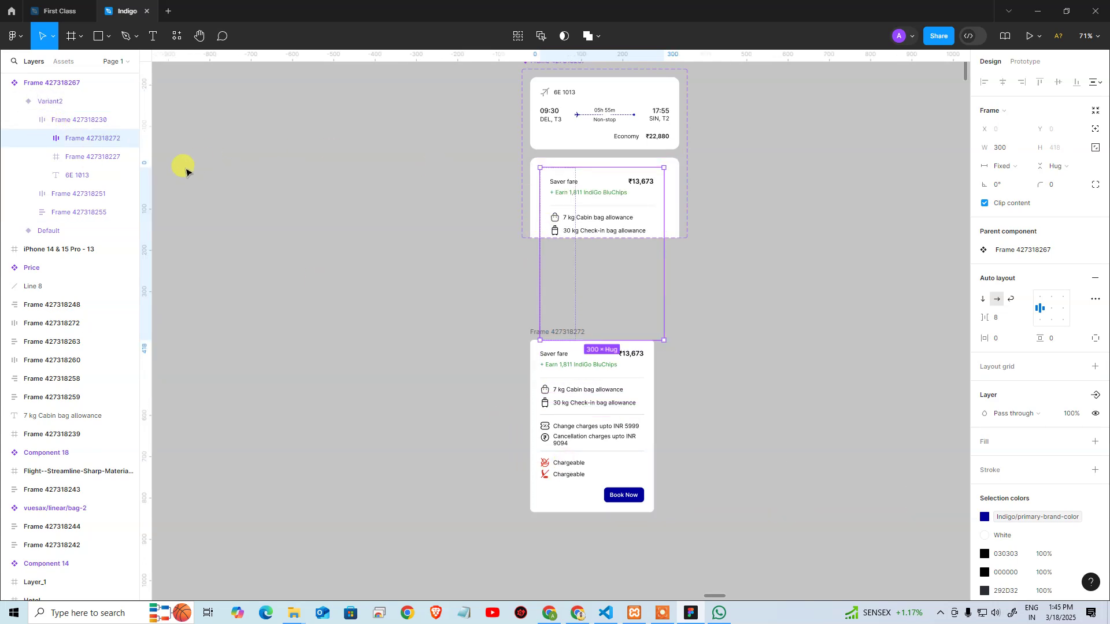
pyautogui.click(32, 120)
pyautogui.click(424, 250)
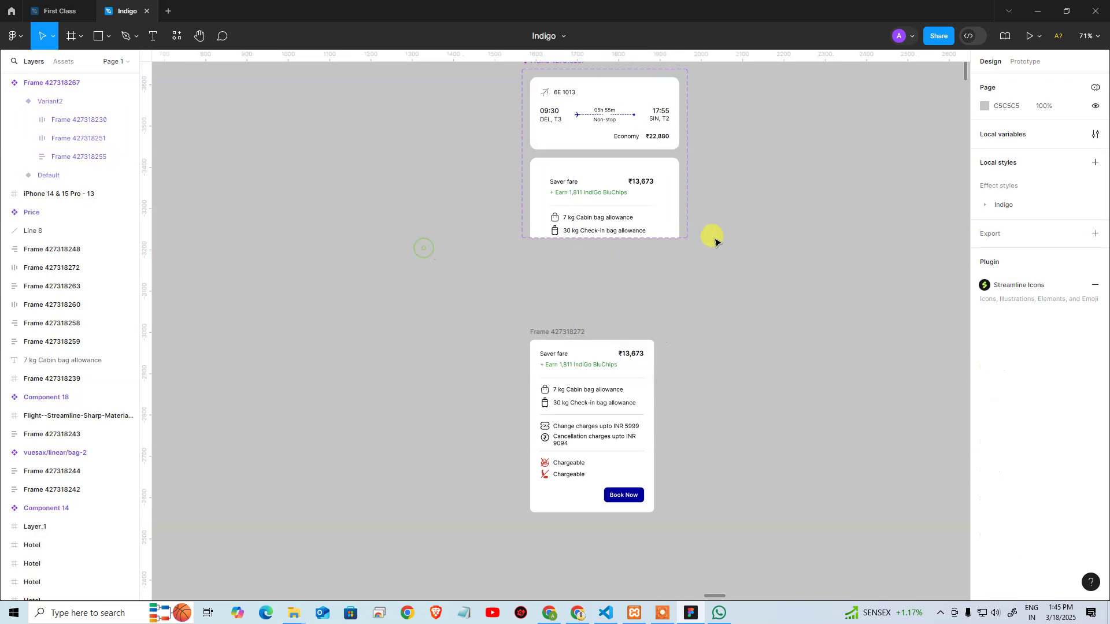
# Connect the Default variant to Variant2 with an On tap, Change to interaction using the Instant animation
pyautogui.moveTo(729, 186); pyautogui.dragTo(775, 328)
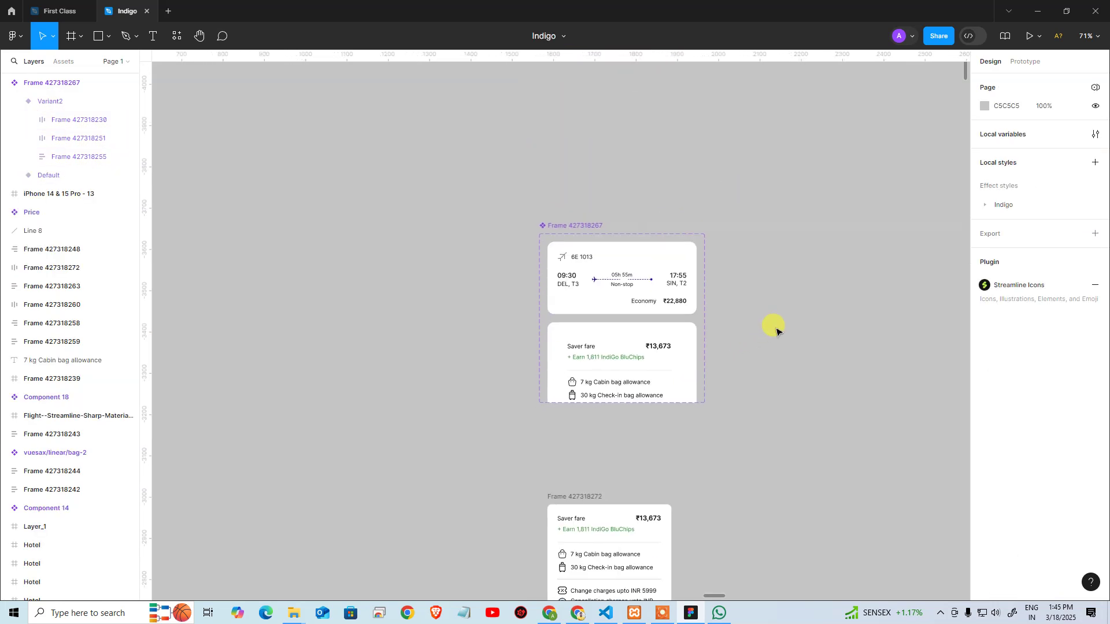
pyautogui.click(679, 310)
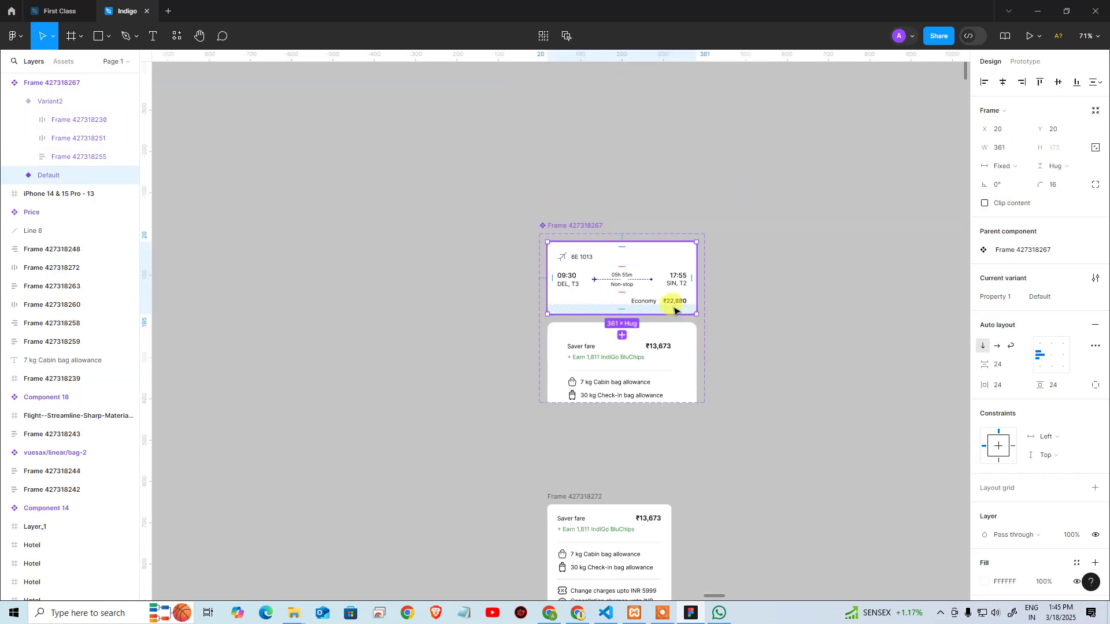
pyautogui.click(1025, 61)
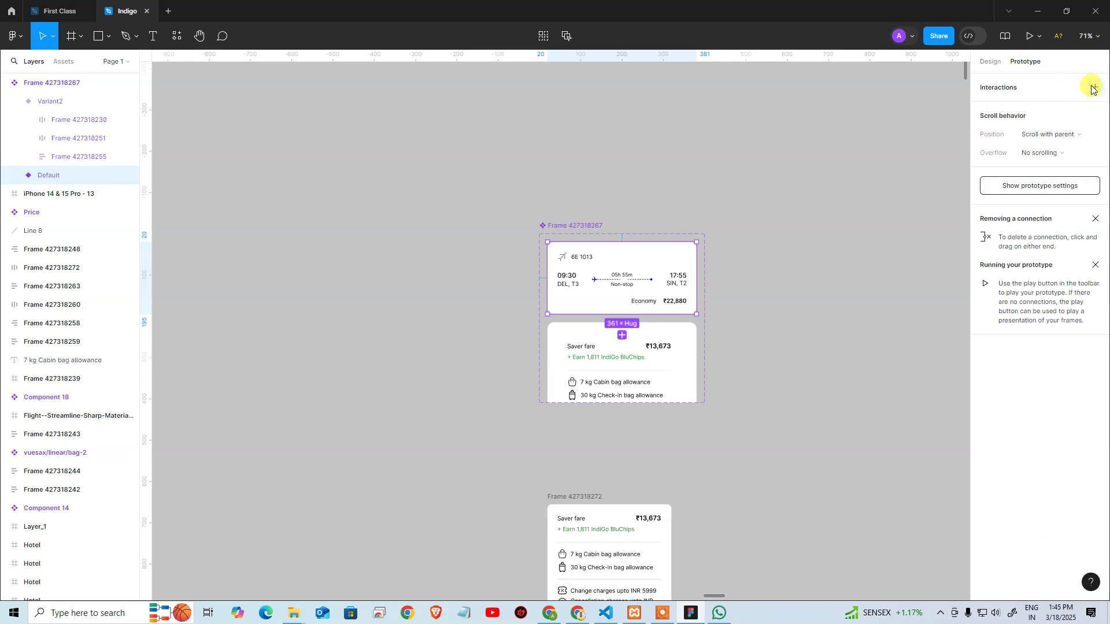
pyautogui.moveTo(622, 314); pyautogui.dragTo(656, 353)
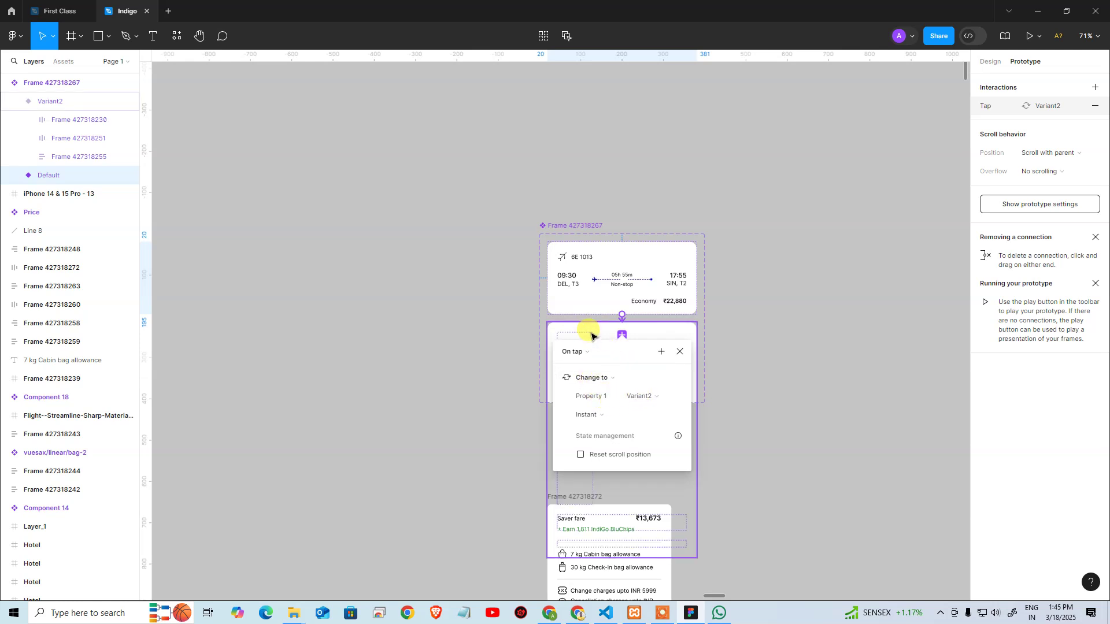
pyautogui.click(609, 416)
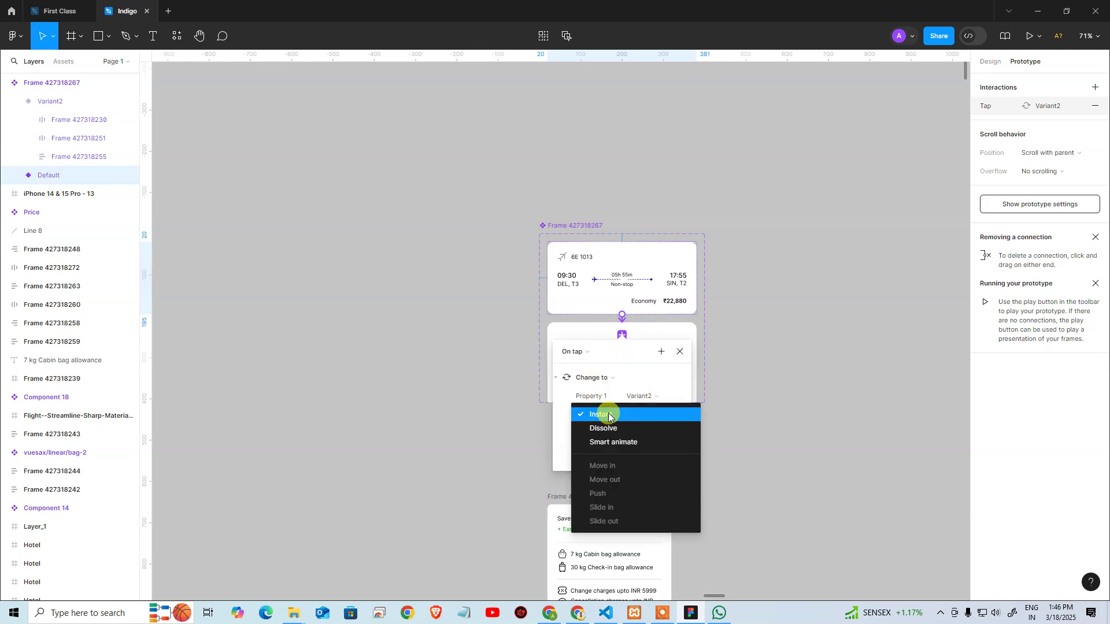
pyautogui.click(399, 383)
pyautogui.click(816, 280)
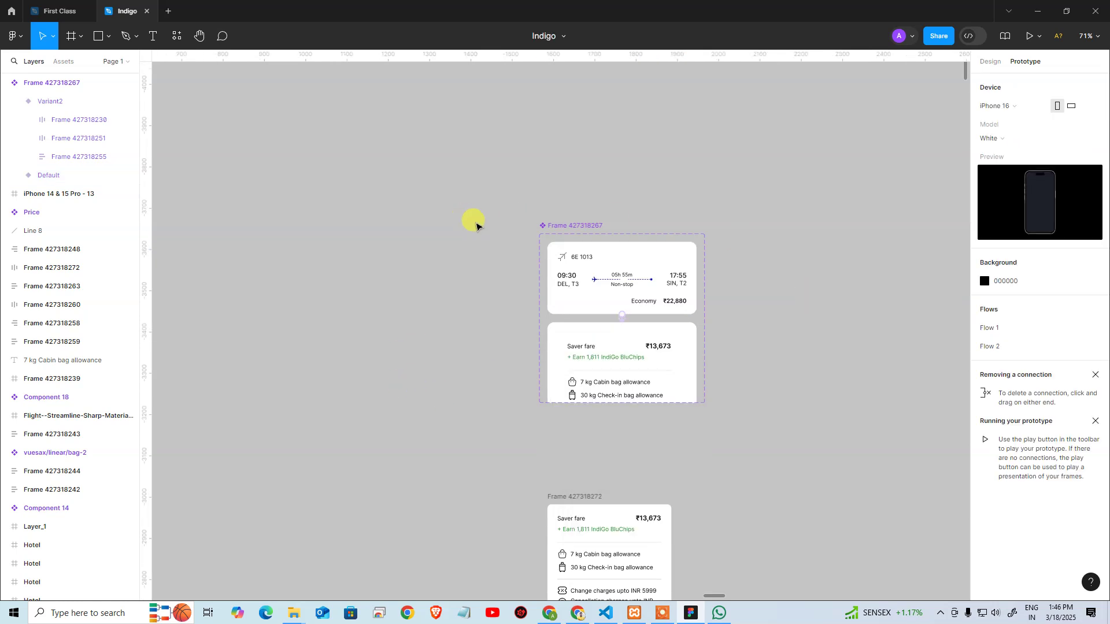
# Copy the flight card component set's name, Frame 427318267, and search the file's assets for it
pyautogui.click(591, 225)
pyautogui.hotkey('ctrl', 'c')
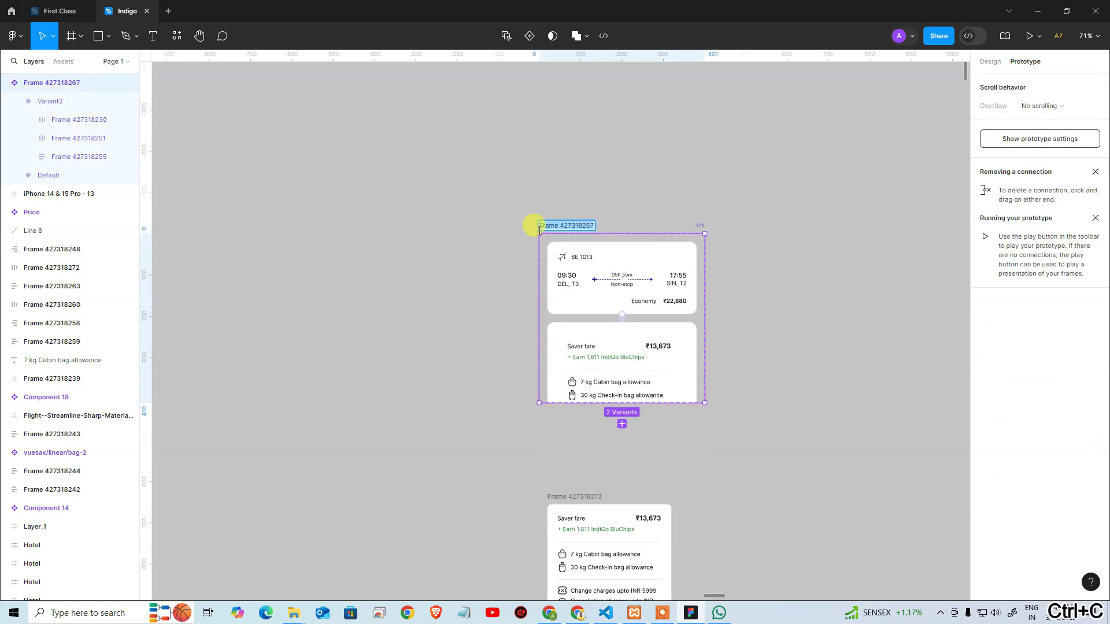
pyautogui.click(496, 241)
pyautogui.click(63, 60)
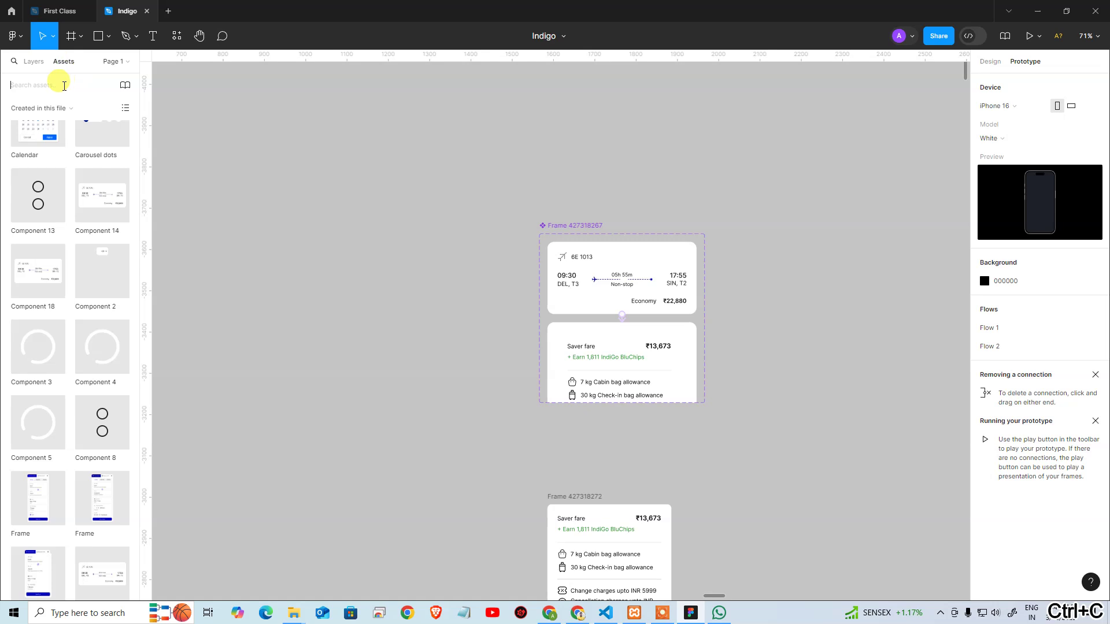
pyautogui.click(61, 85)
pyautogui.hotkey('ctrl', 'v')
pyautogui.scroll(1, 86, 258)
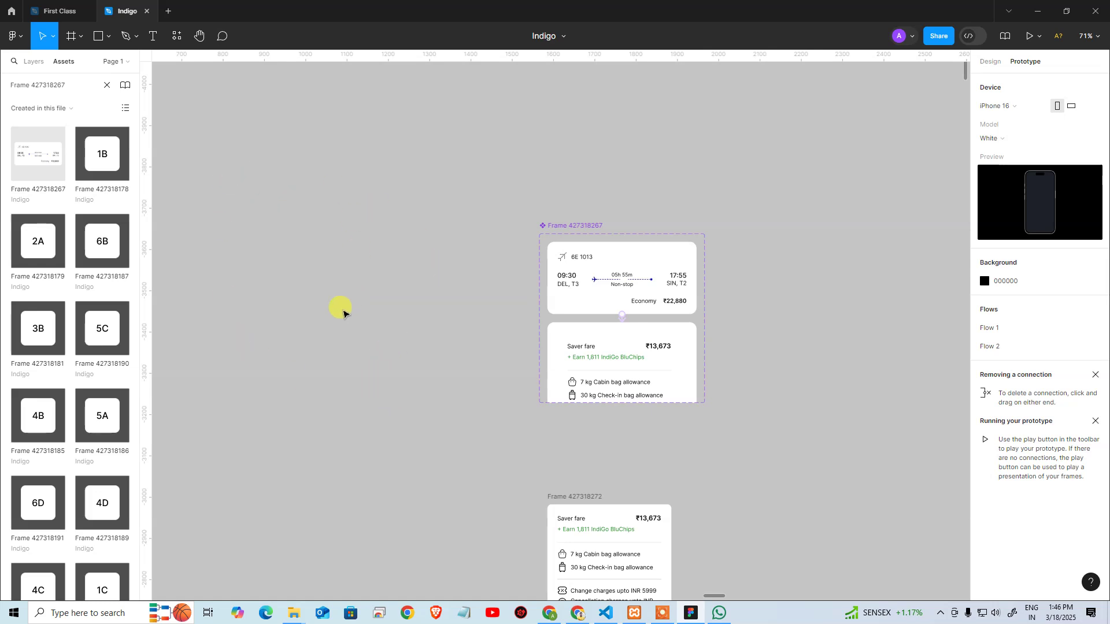
# Add an iPhone 16 Pro Max frame on an empty area of the canvas
pyautogui.moveTo(456, 316); pyautogui.dragTo(465, 310)
pyautogui.scroll(-15, 465, 309)
pyautogui.hscroll(4, 709, 310)
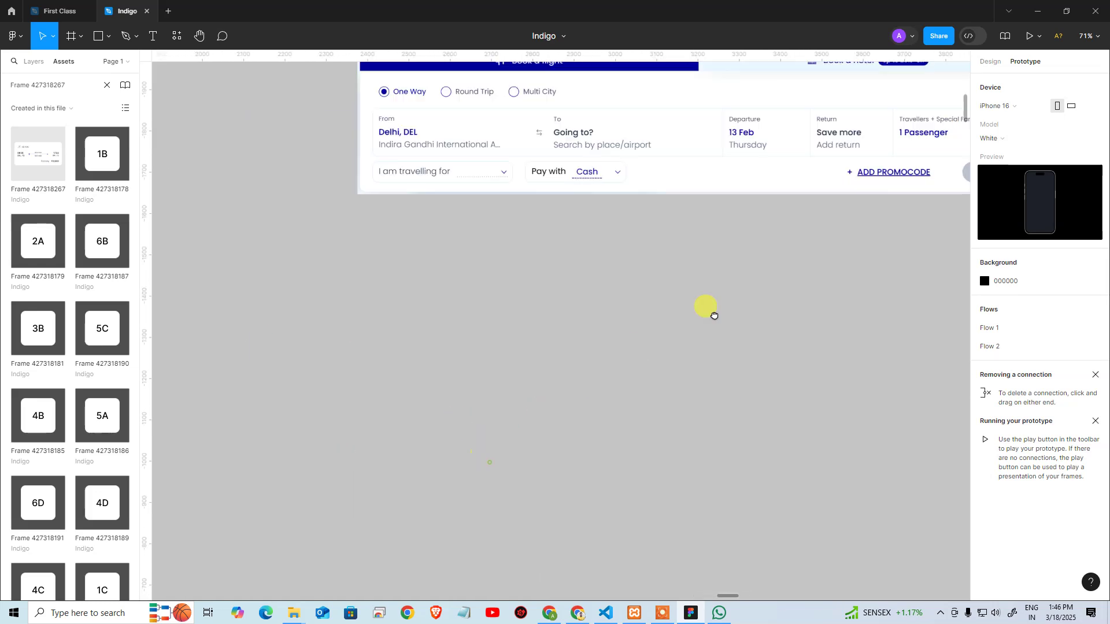
pyautogui.click(81, 36)
pyautogui.click(105, 62)
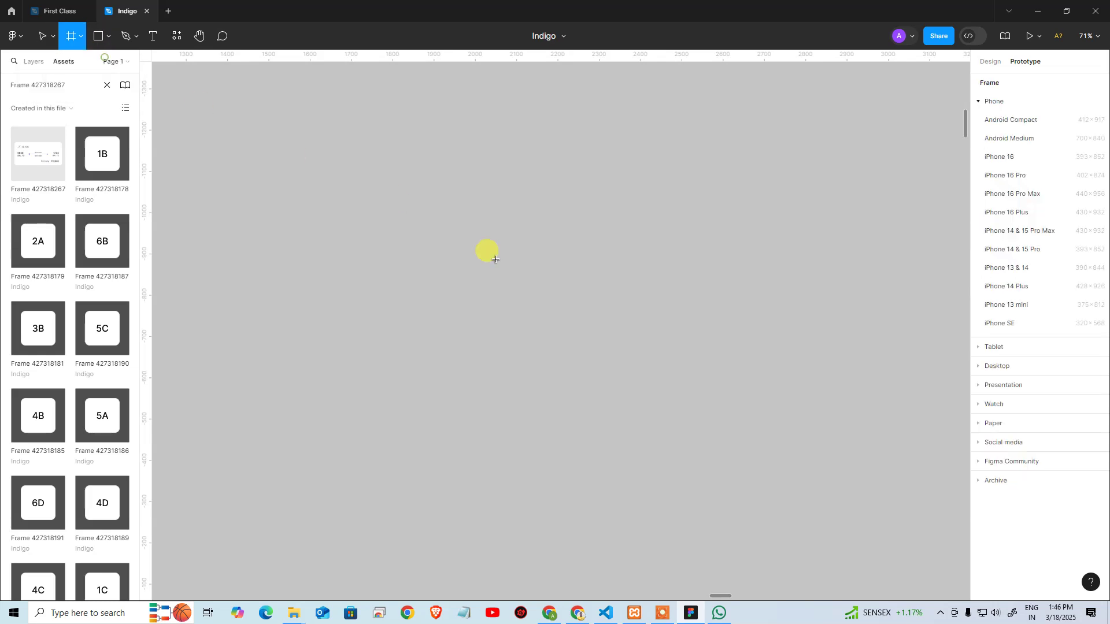
pyautogui.click(1022, 199)
# Place an instance of the Frame 427318267 component near the phone frame's upper edge and centre it horizontally
pyautogui.moveTo(44, 152); pyautogui.dragTo(554, 175)
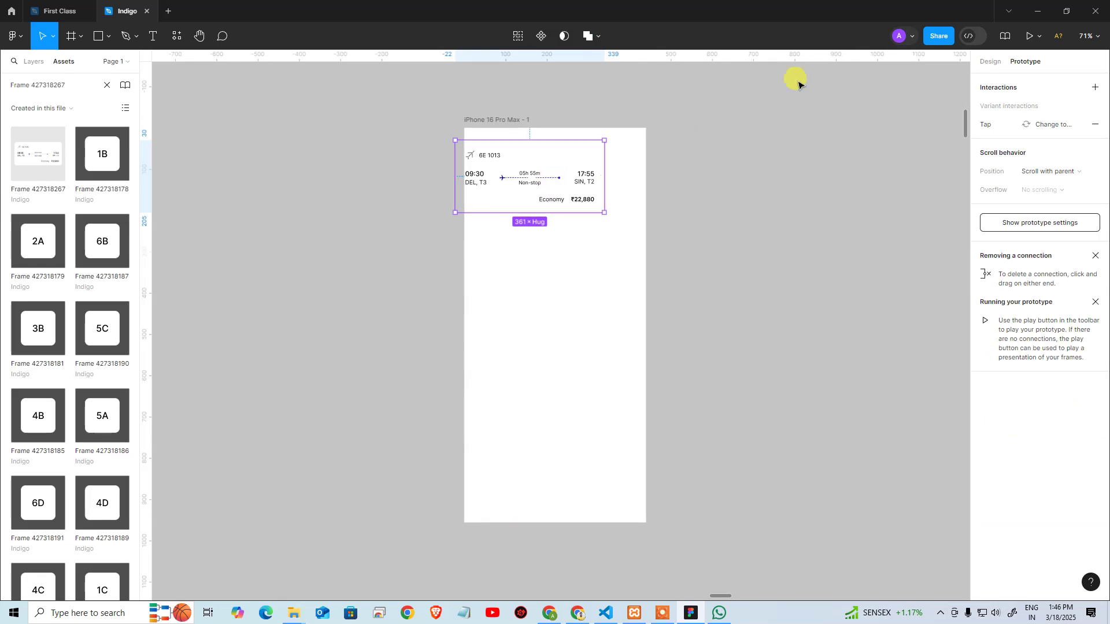
pyautogui.click(997, 62)
pyautogui.click(1003, 83)
pyautogui.click(711, 186)
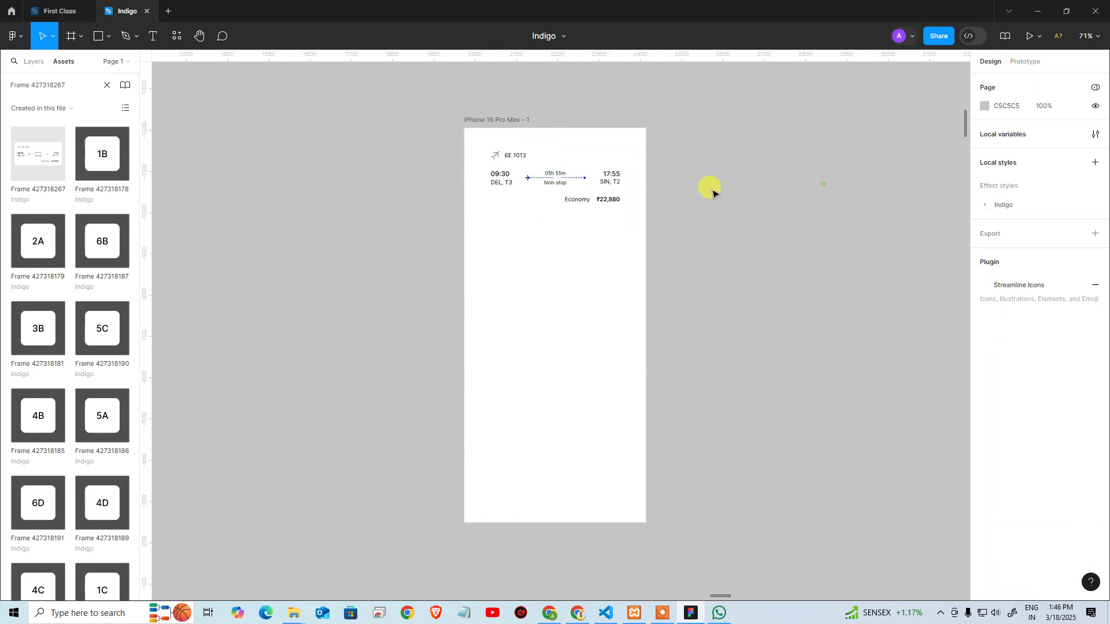
pyautogui.click(612, 178)
# Preview the phone frame as a prototype, tap the flight card and swipe the fare cards across to Super 6e
pyautogui.click(544, 120)
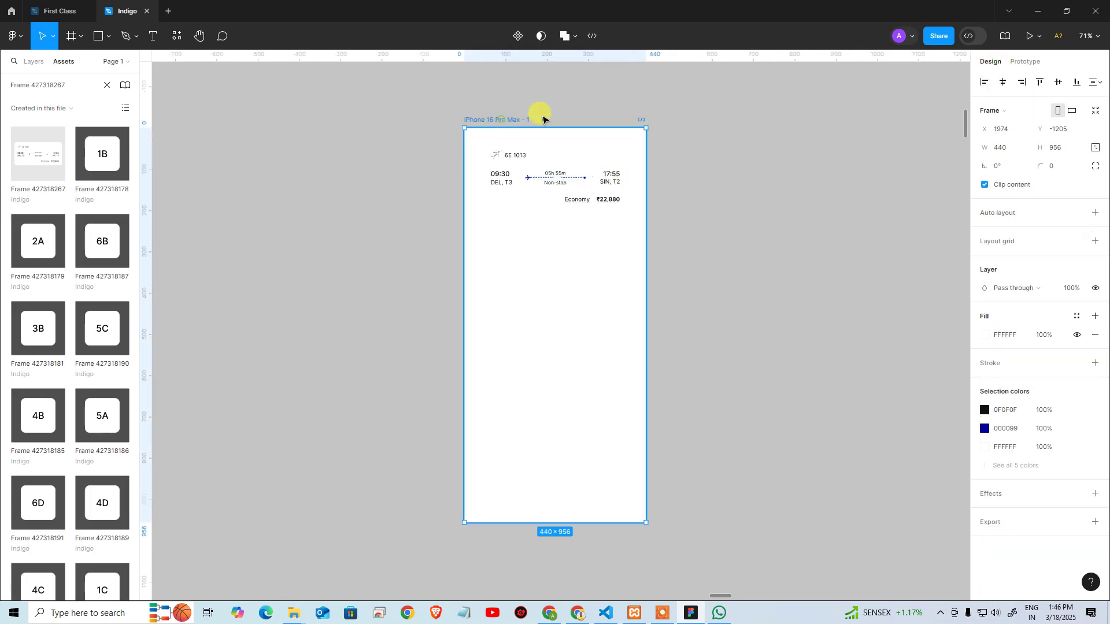
pyautogui.click(1027, 37)
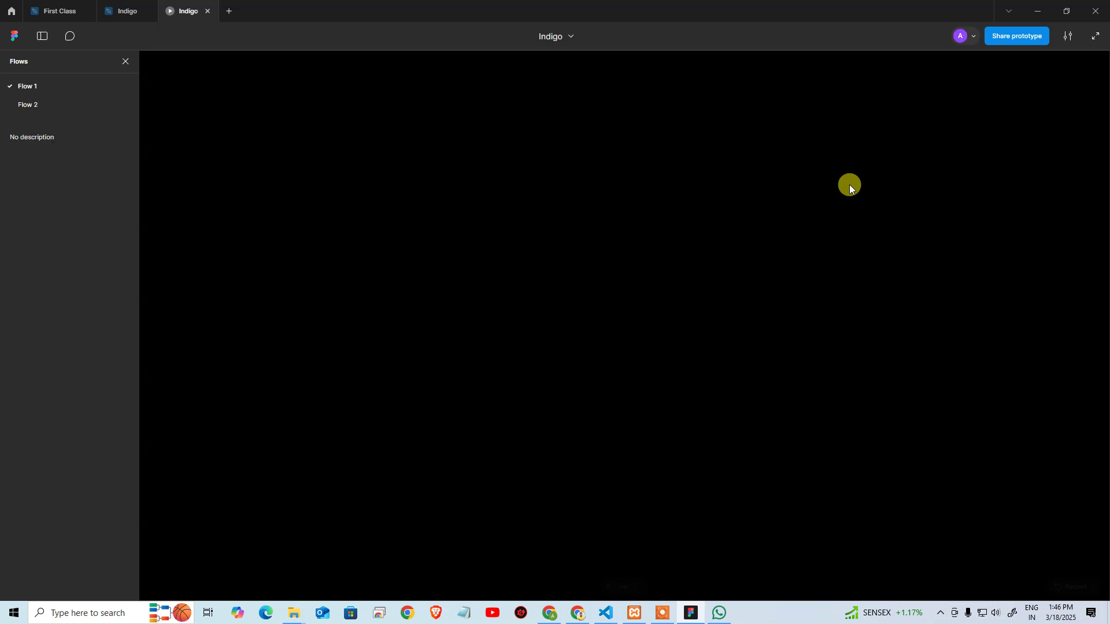
pyautogui.click(657, 144)
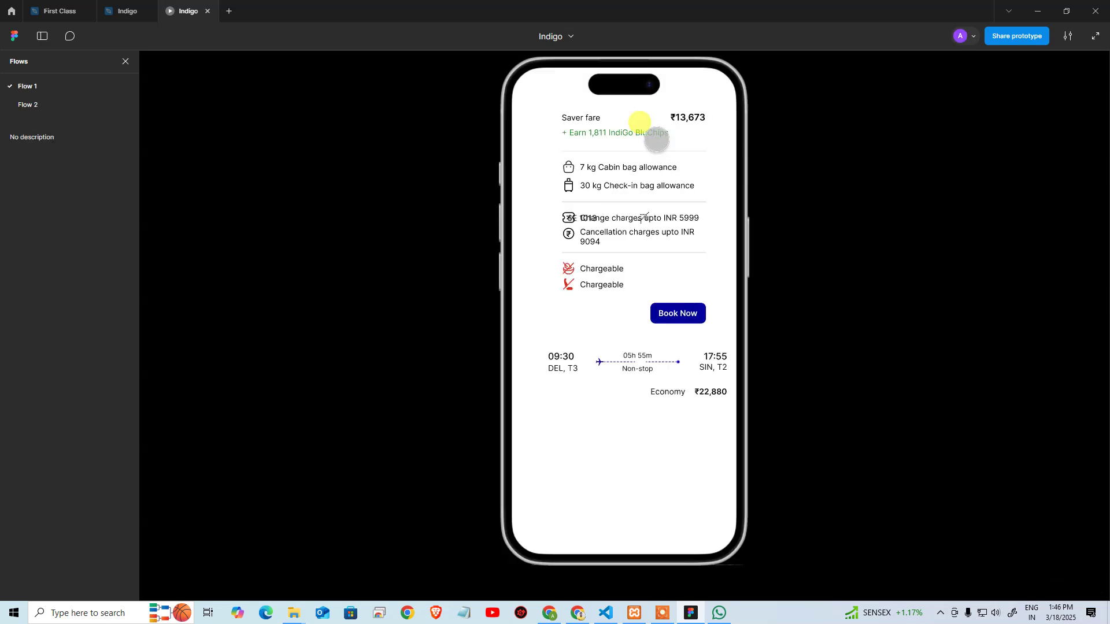
pyautogui.moveTo(651, 217); pyautogui.dragTo(550, 206)
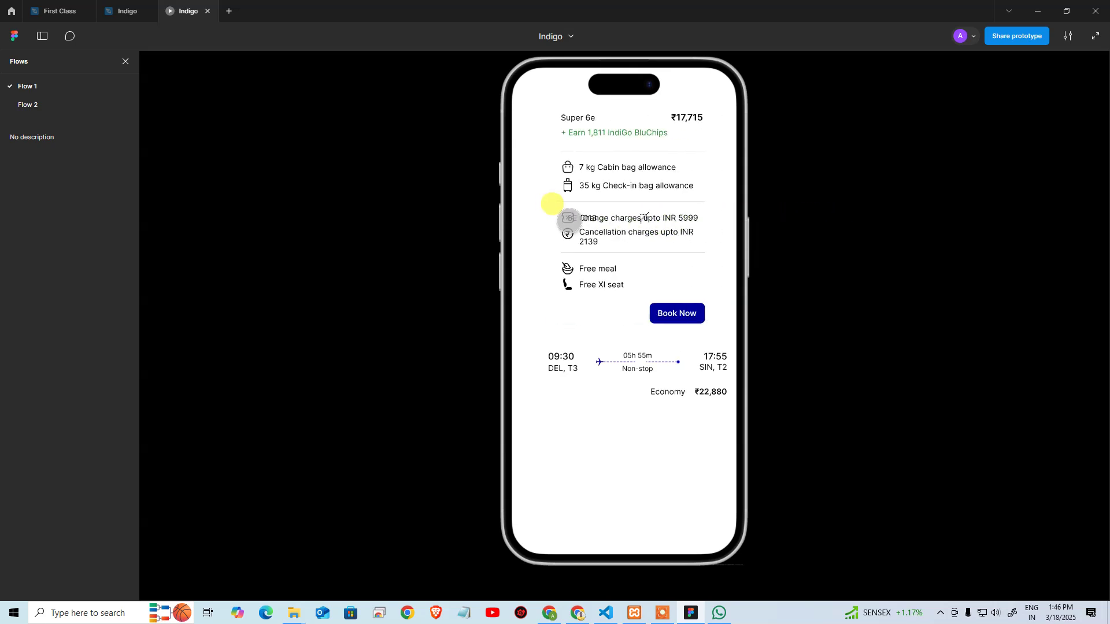
pyautogui.click(208, 11)
# Leave the prototype preview and glance at the First Class file before returning to the Indigo design
pyautogui.click(562, 171)
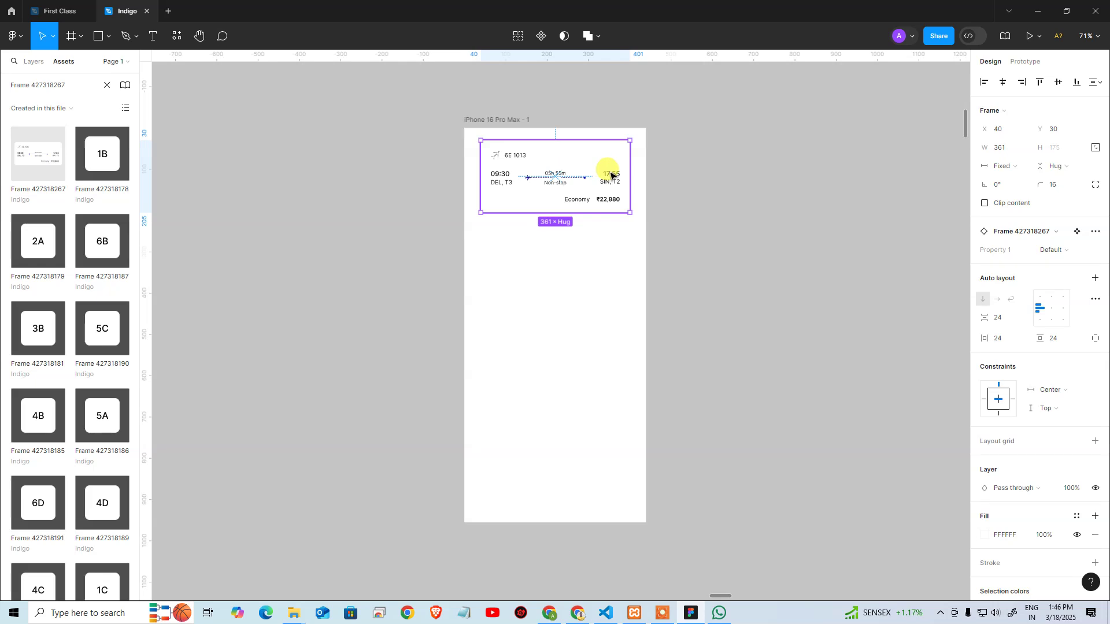
pyautogui.click(71, 11)
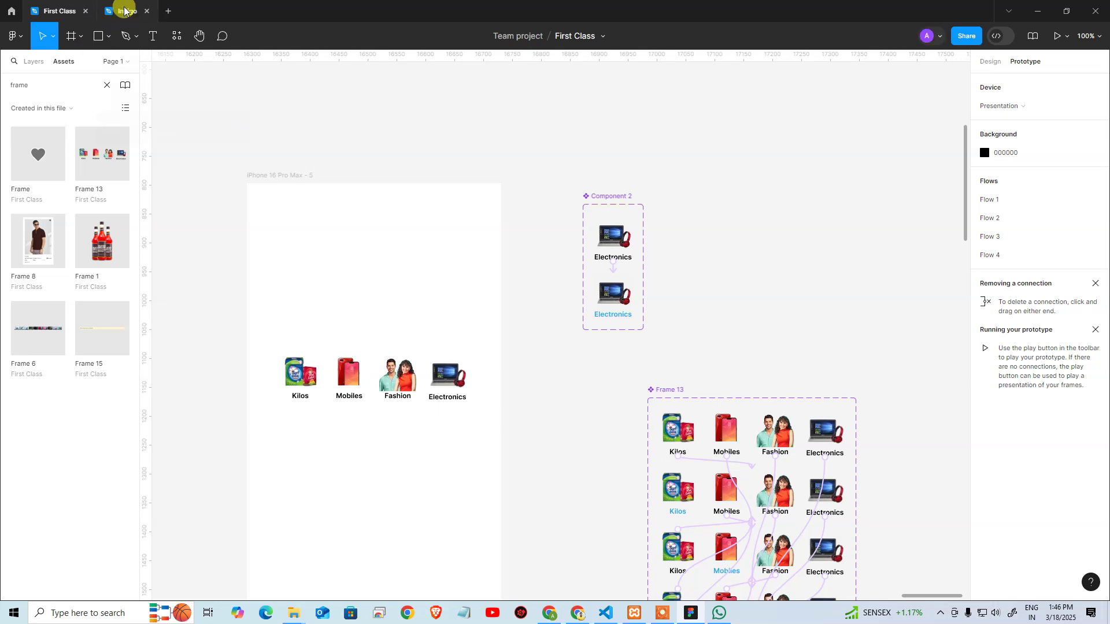
pyautogui.click(124, 10)
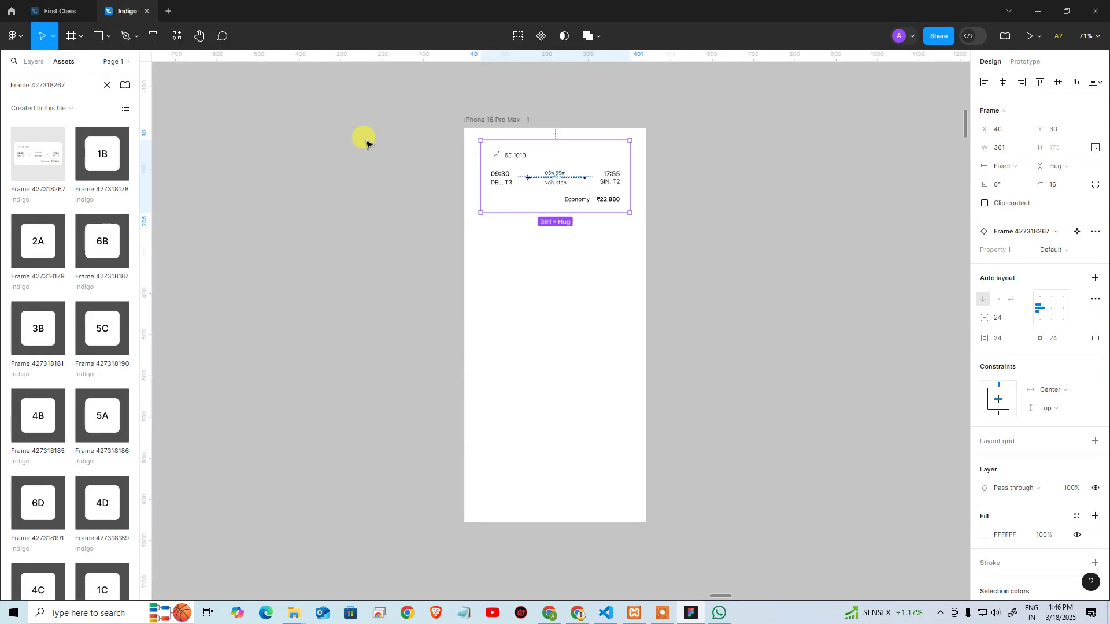
pyautogui.click(366, 144)
# Examine the Frame 427318272 fare card and the nested frames inside Variant2 of the flight card component set
pyautogui.moveTo(661, 136); pyautogui.dragTo(456, 495)
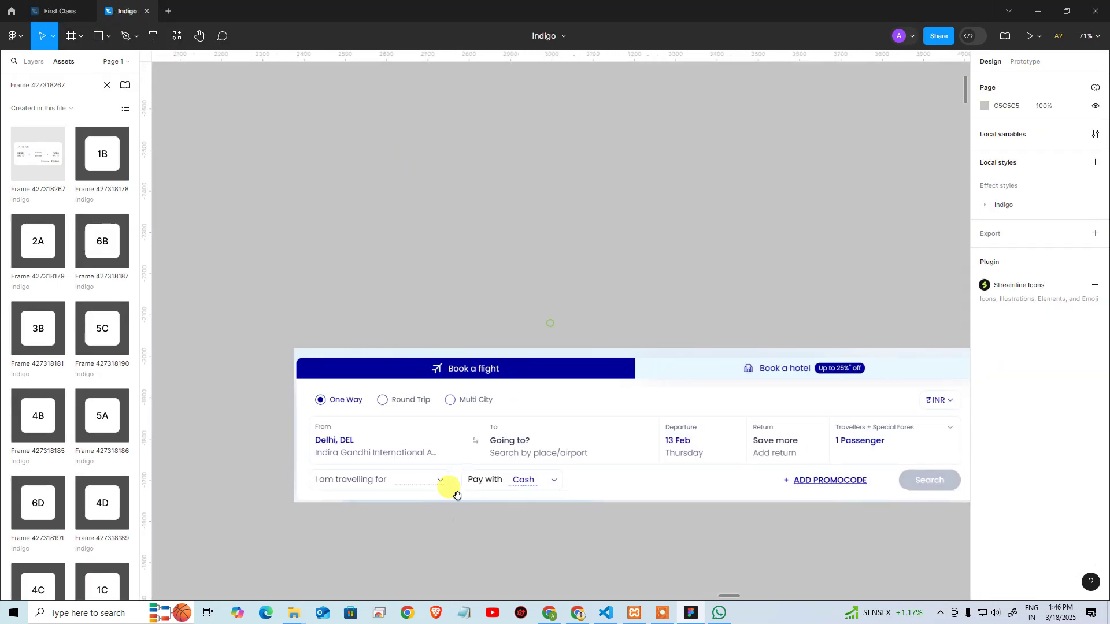
pyautogui.scroll(-5, 466, 344)
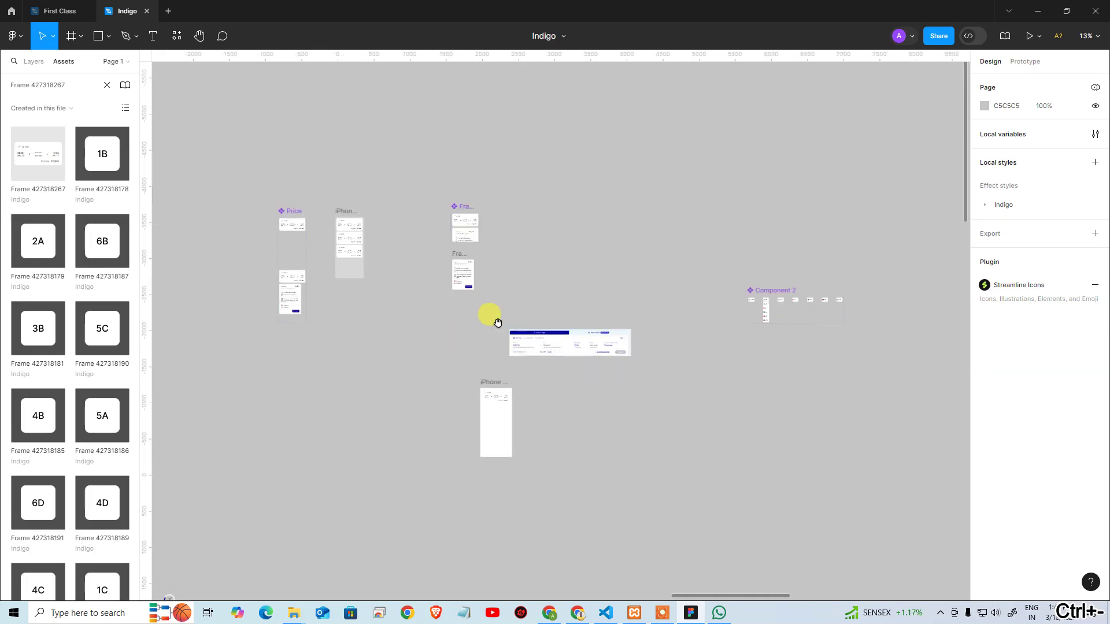
pyautogui.keyDown('ctrl'); pyautogui.click(466, 266); pyautogui.keyUp('ctrl')
pyautogui.click(428, 232)
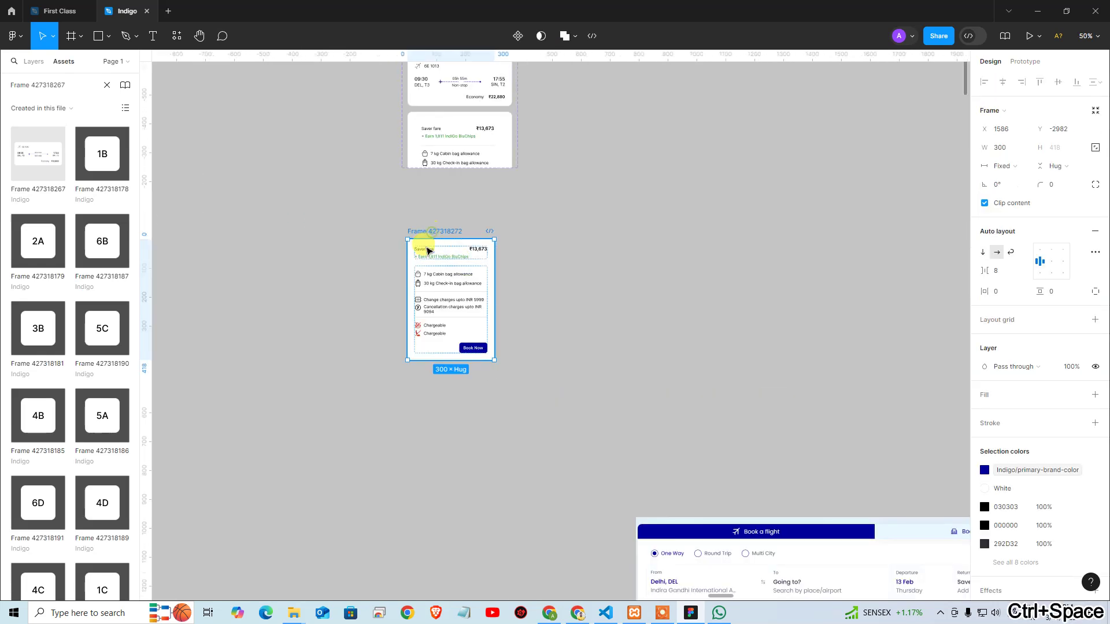
pyautogui.click(32, 63)
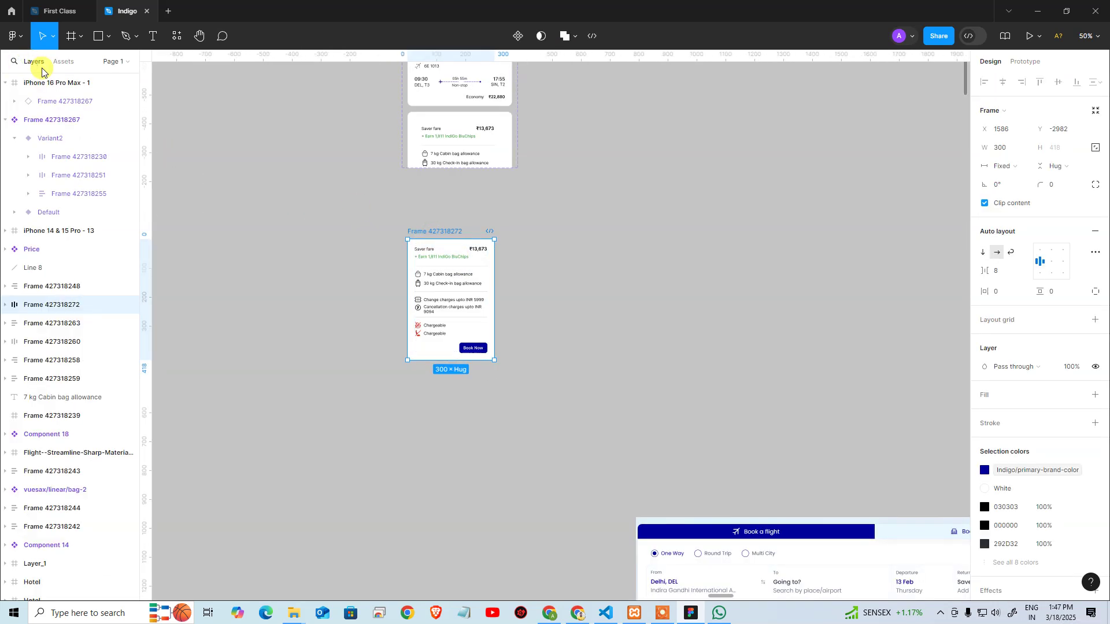
pyautogui.click(55, 197)
pyautogui.click(54, 177)
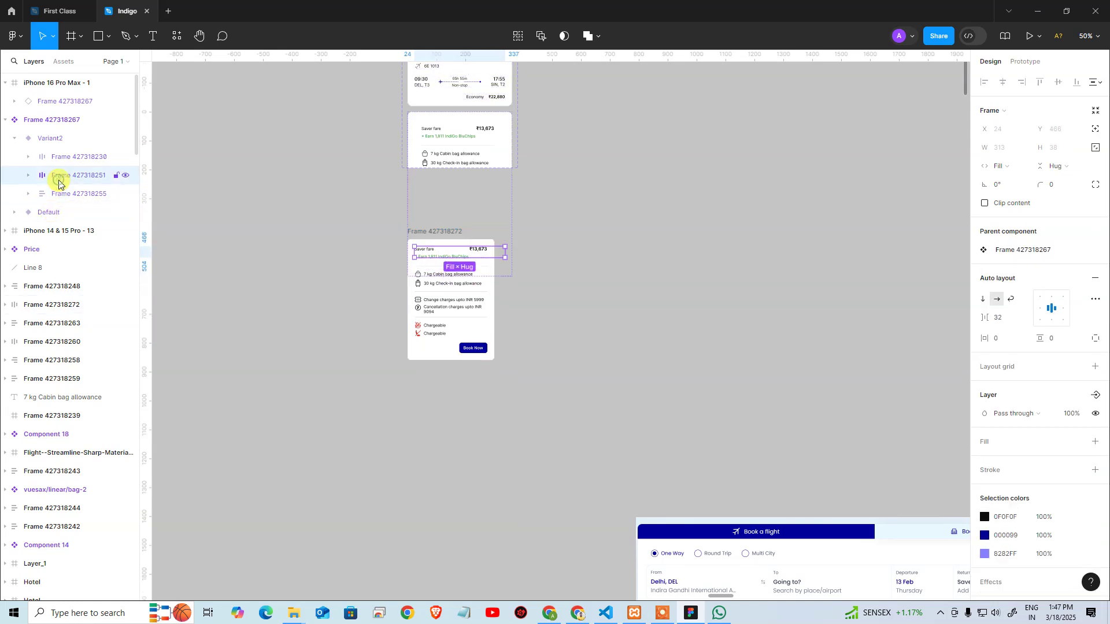
pyautogui.click(435, 121)
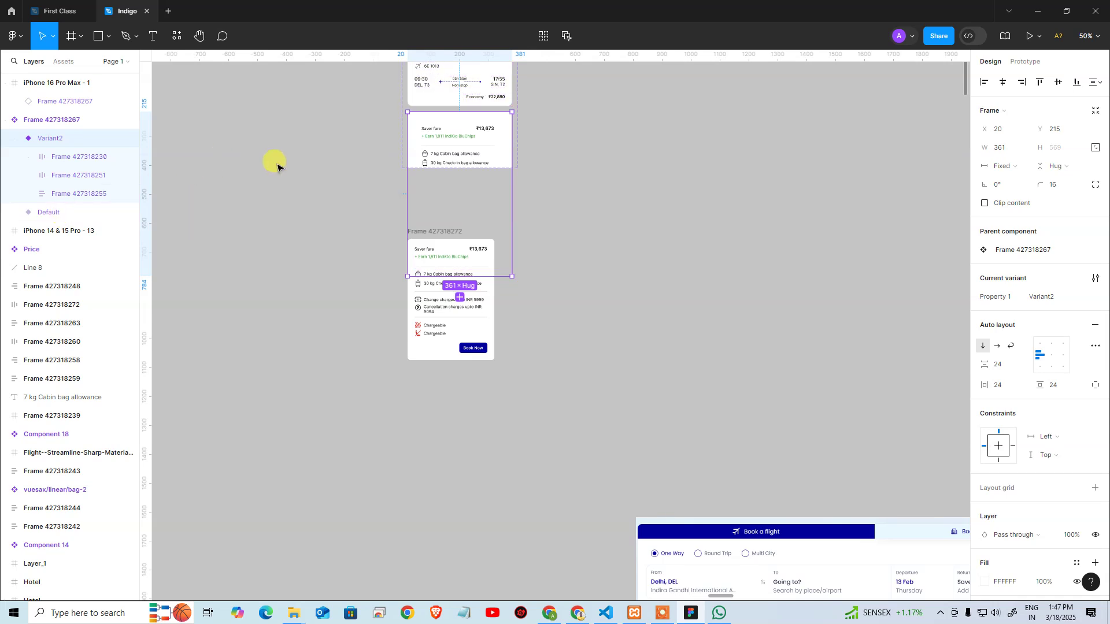
# Move the Frame 427318272 fare card further down to Y -2704, clear of the overflowing Variant2
pyautogui.click(298, 139)
pyautogui.scroll(3, 347, 249)
pyautogui.click(450, 383)
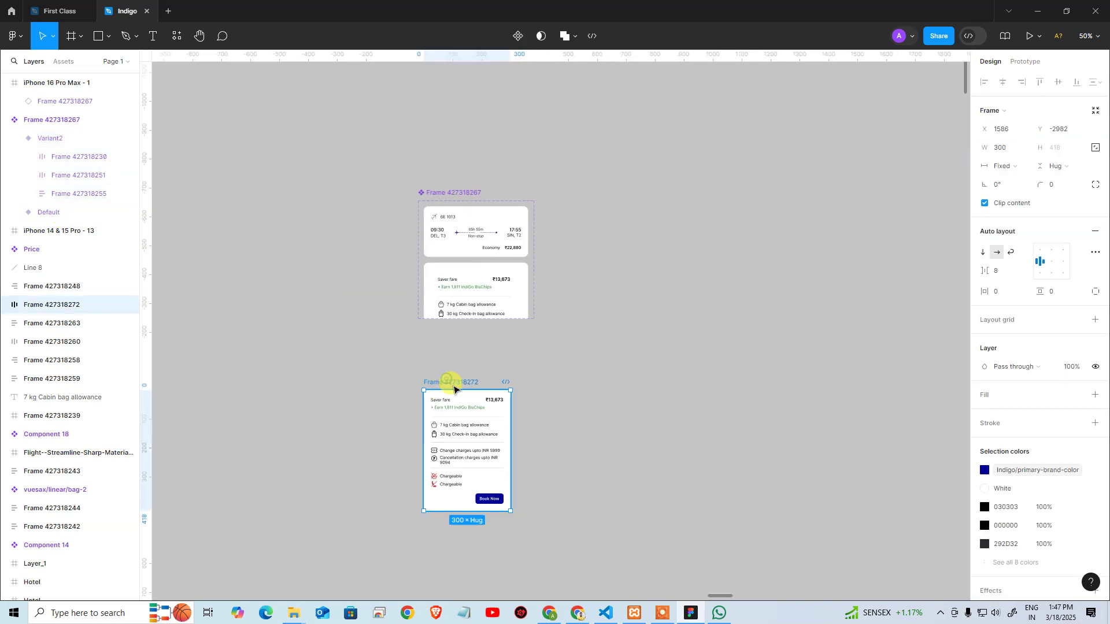
pyautogui.moveTo(447, 387); pyautogui.dragTo(457, 299)
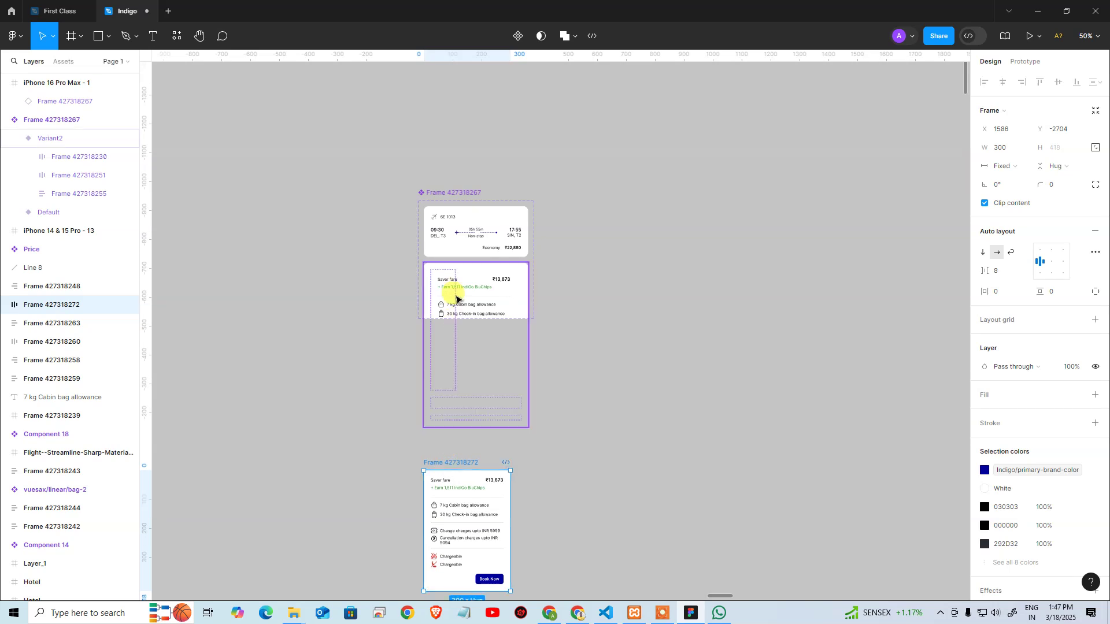
# Extend the Frame 427318267 component set downward to a height of 824 so it encloses all of Variant2
pyautogui.click(444, 274)
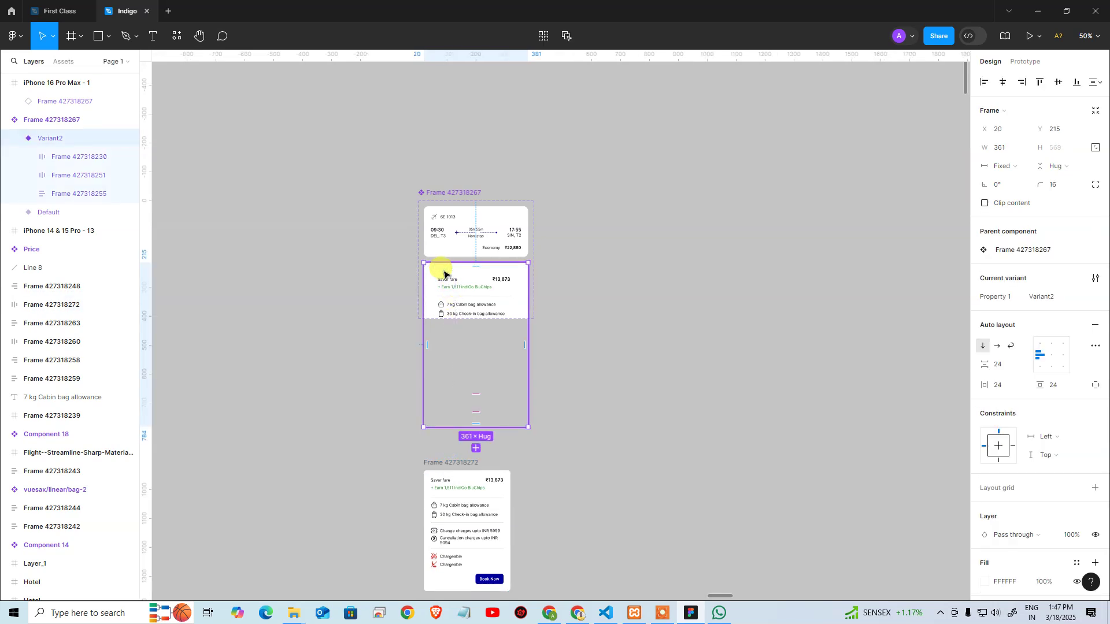
pyautogui.click(69, 175)
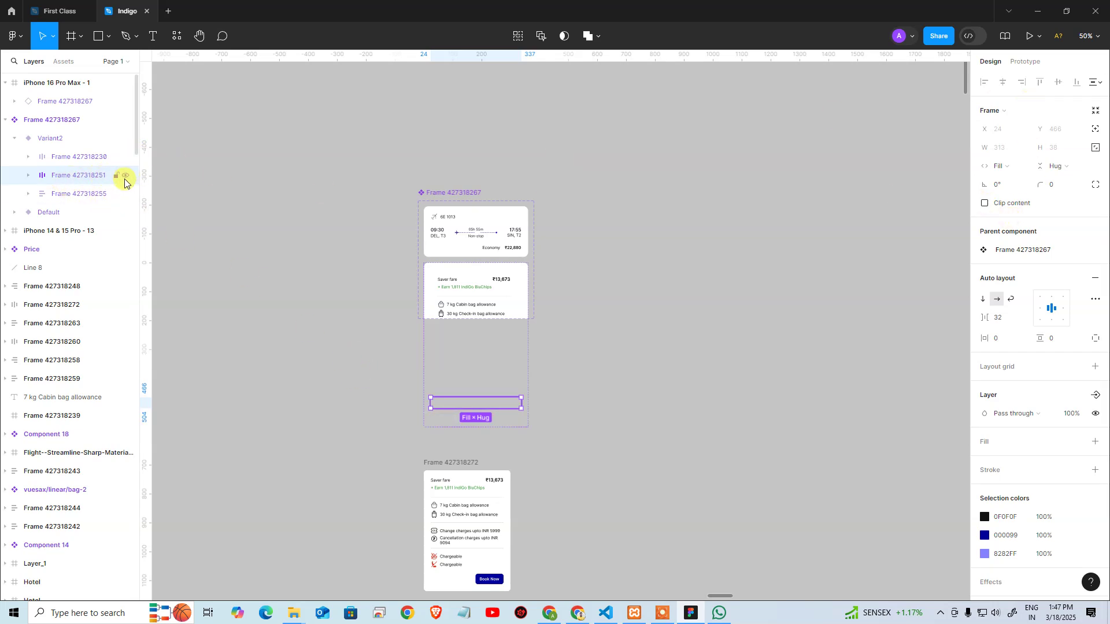
pyautogui.click(453, 192)
pyautogui.moveTo(502, 324); pyautogui.dragTo(480, 437)
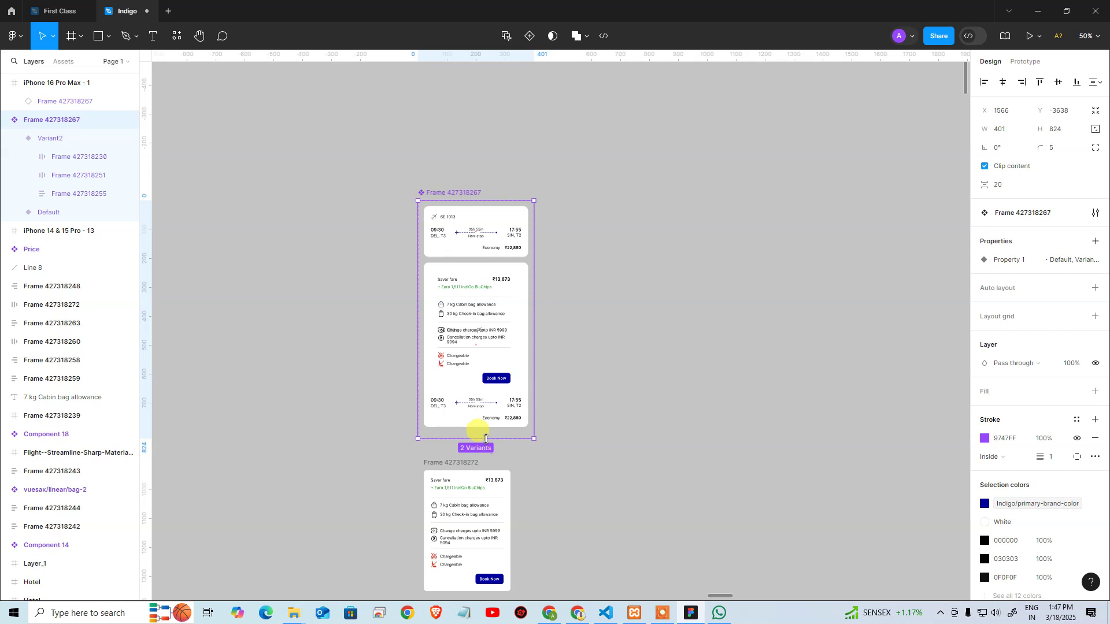
pyautogui.click(587, 315)
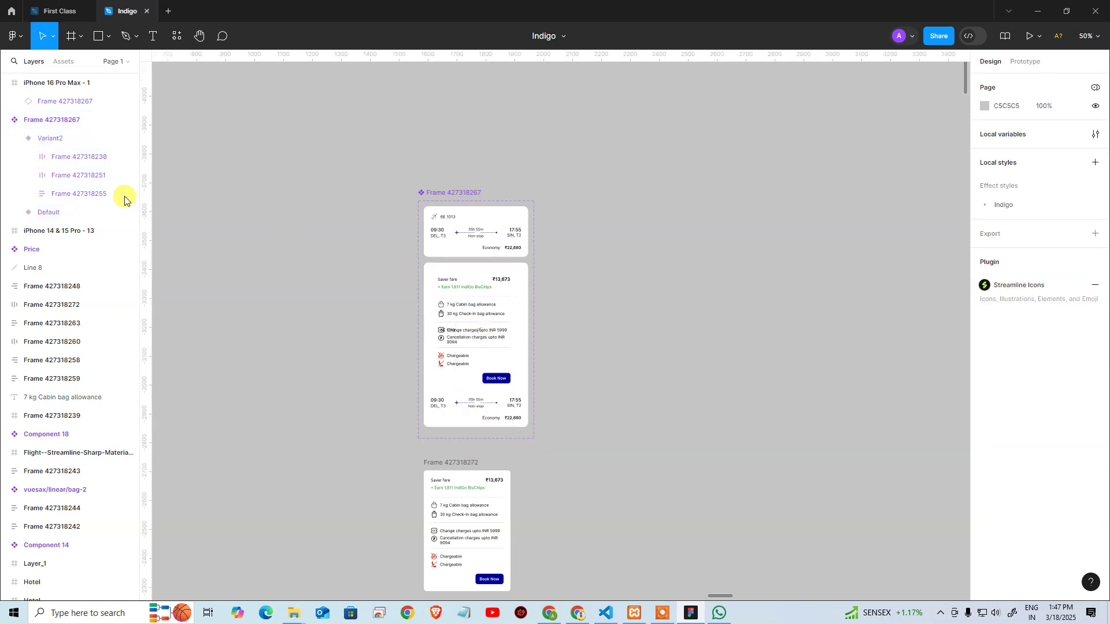
# Toggle the visibility of Variant2's nested frames, leaving Frame 427318251 and Frame 427318255 hidden and Frame 427318230 shown
pyautogui.click(66, 159)
pyautogui.click(126, 157)
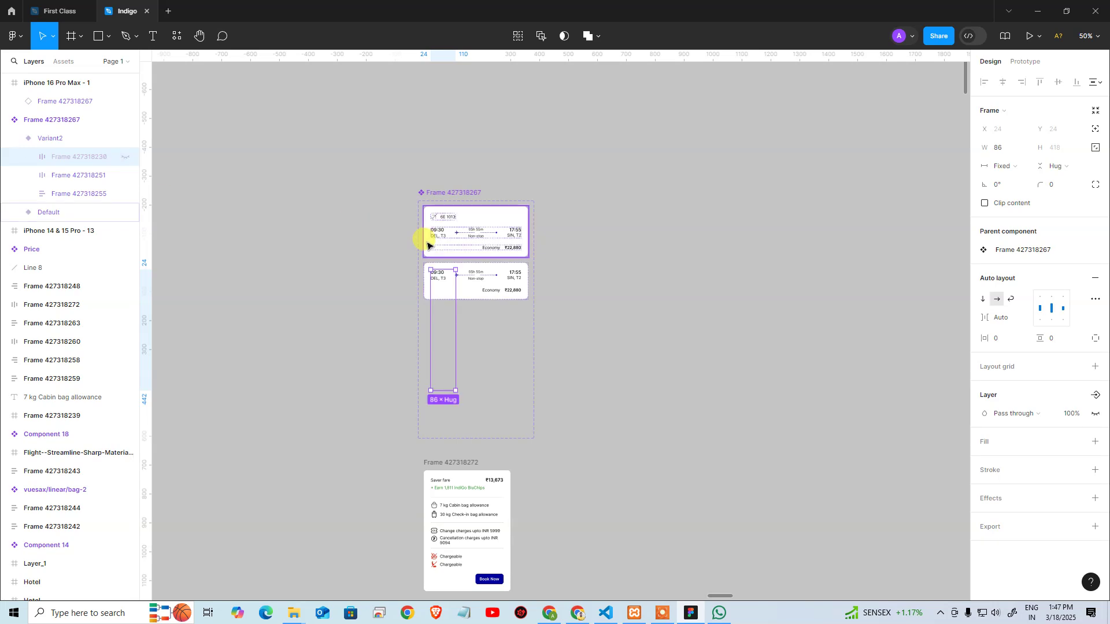
pyautogui.click(127, 158)
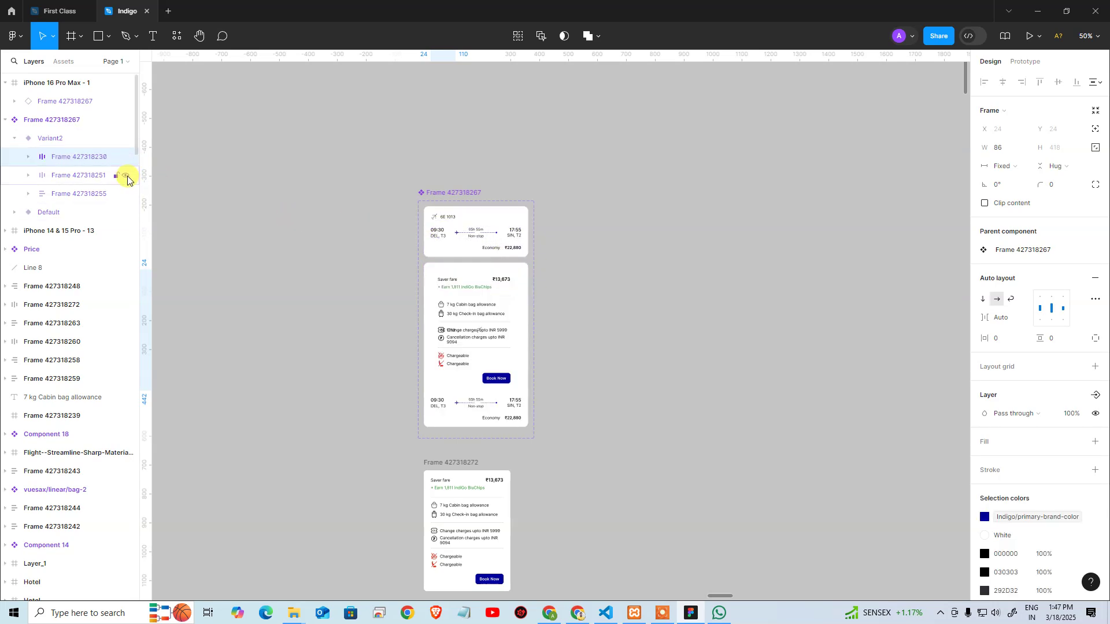
pyautogui.click(127, 177)
pyautogui.click(126, 177)
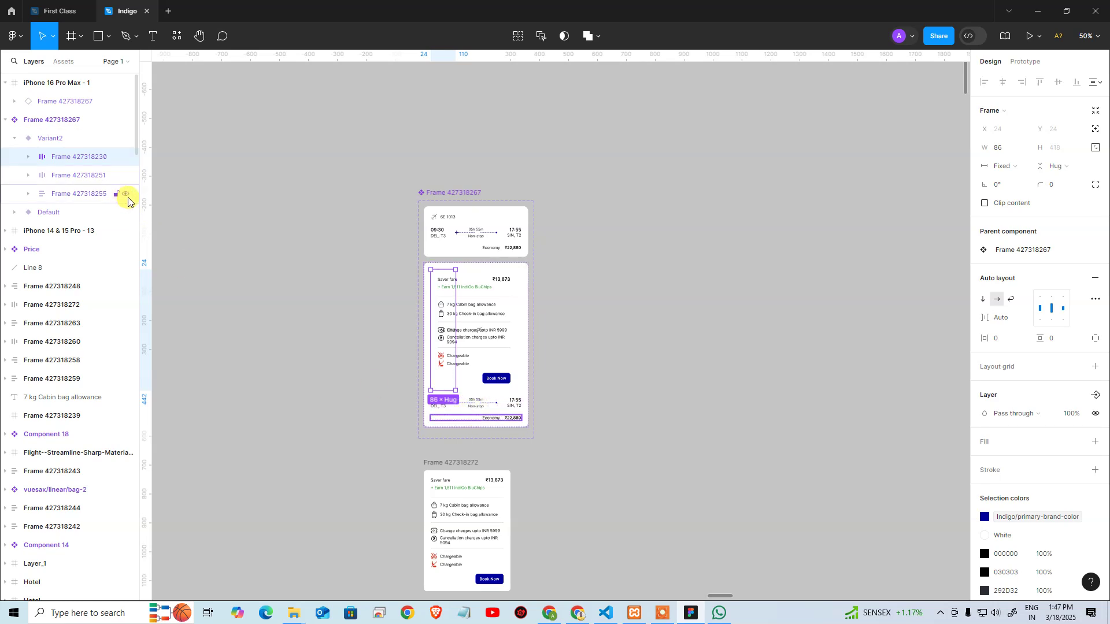
pyautogui.click(125, 194)
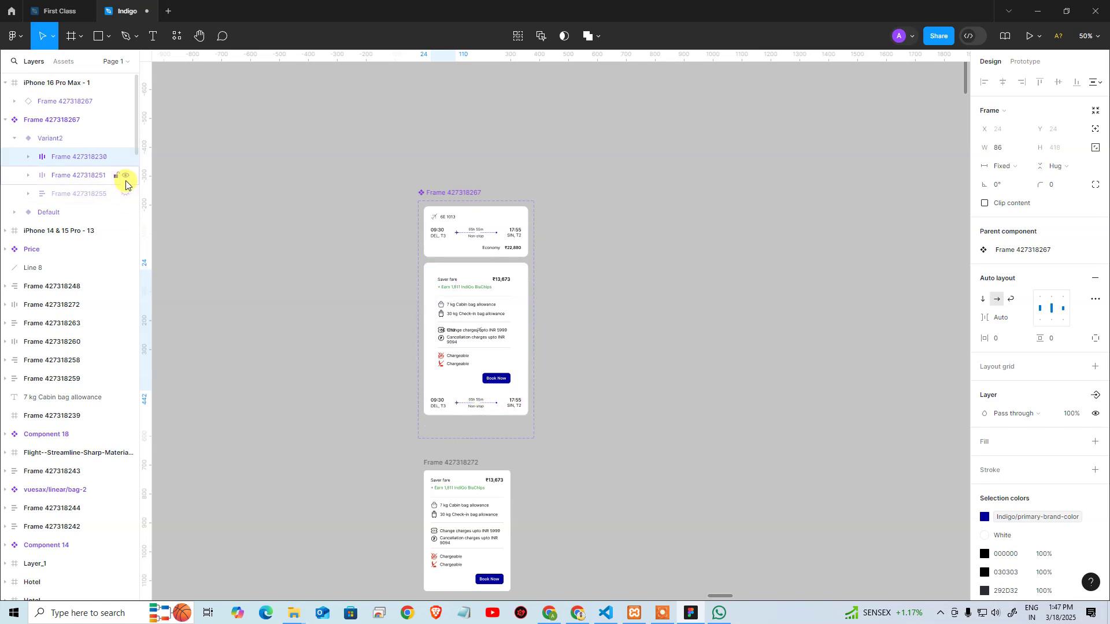
pyautogui.click(126, 177)
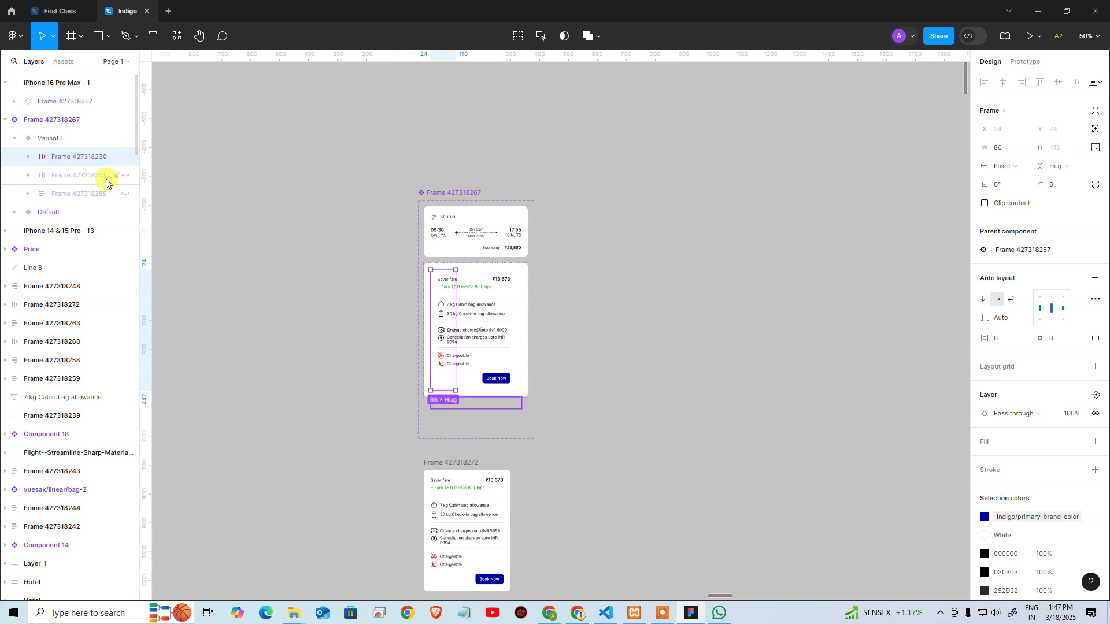
pyautogui.click(584, 307)
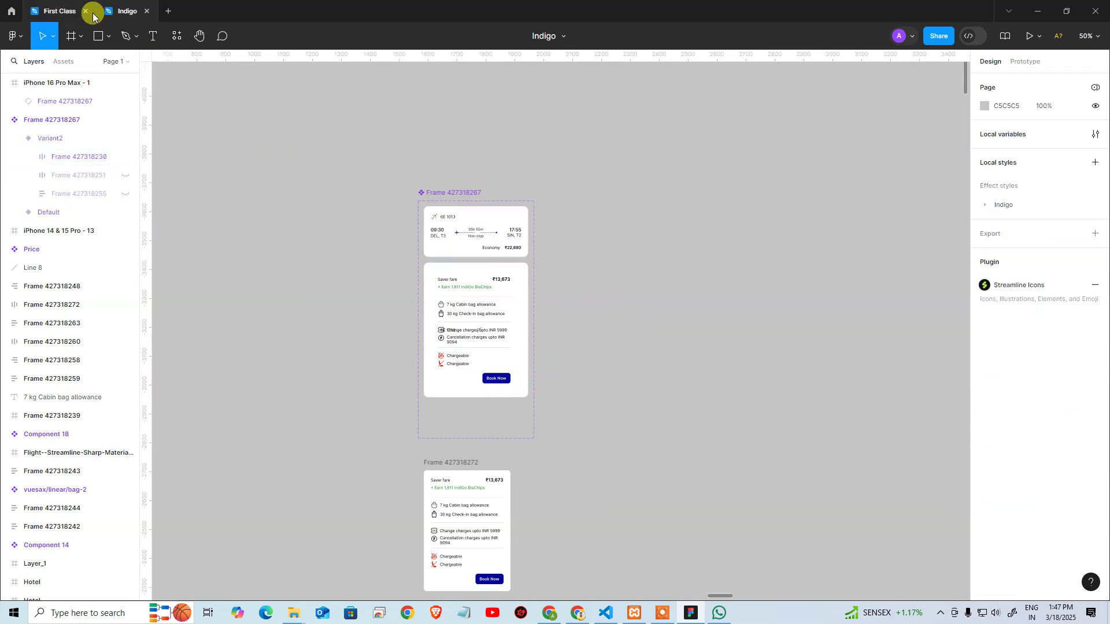
# Preview the iPhone 16 Pro Max frame as a prototype, tap the flight card, swipe its fare cards and close the preview
pyautogui.moveTo(286, 520); pyautogui.dragTo(474, 174)
pyautogui.moveTo(390, 522); pyautogui.dragTo(243, 185)
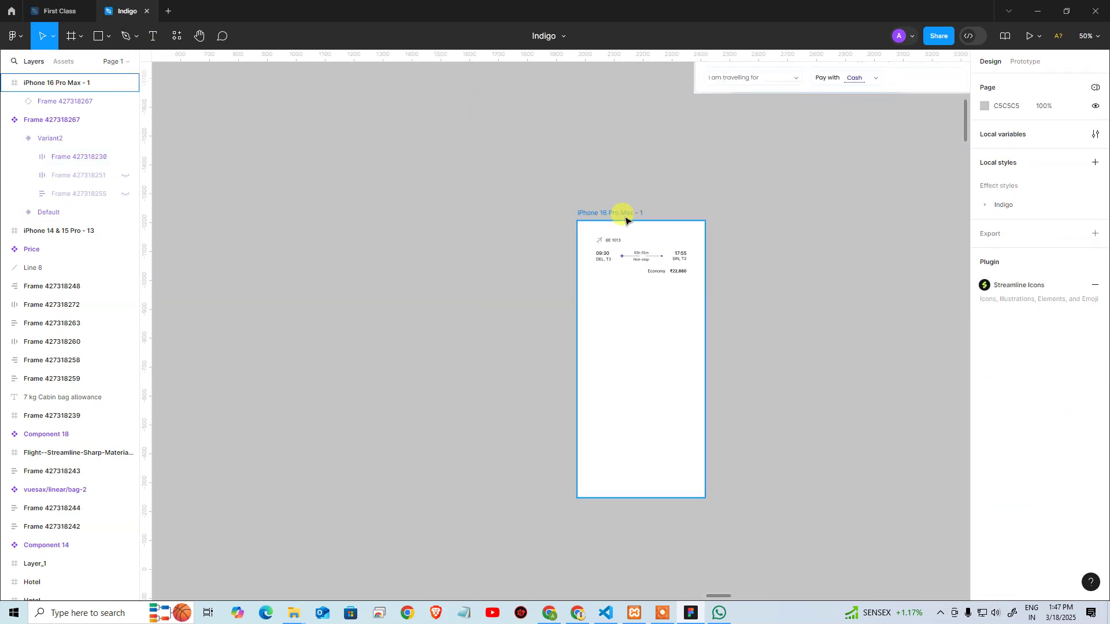
pyautogui.click(618, 217)
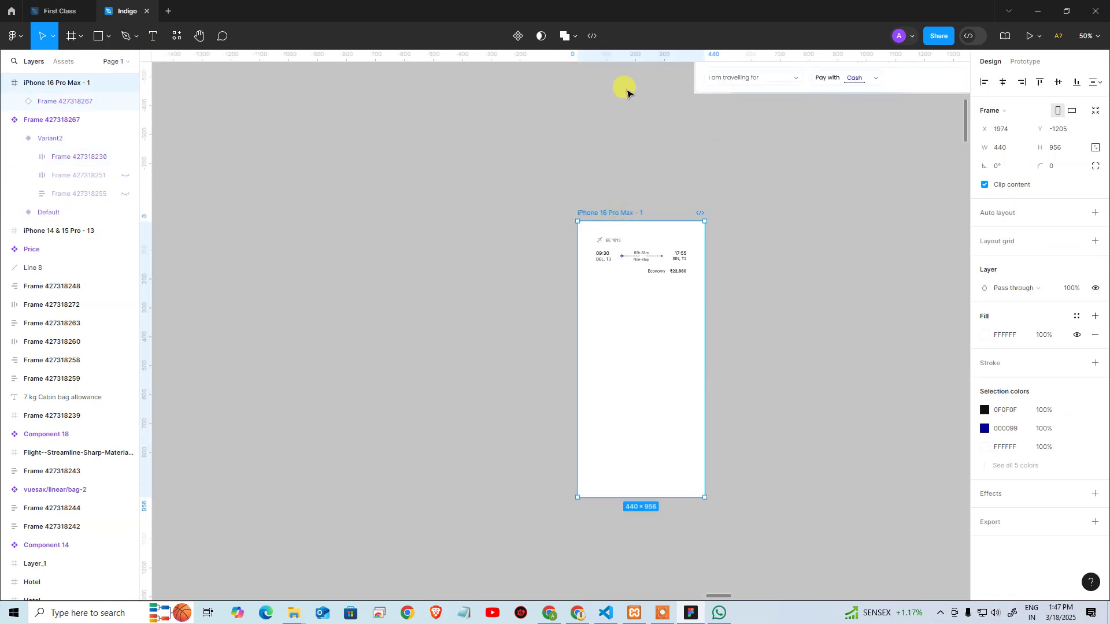
pyautogui.click(1027, 36)
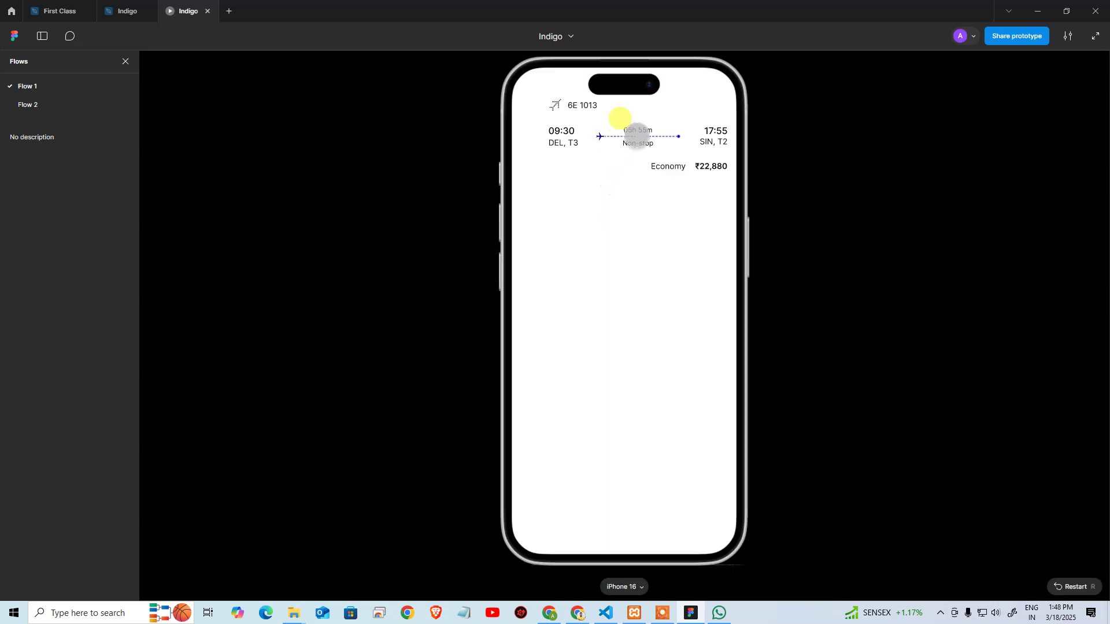
pyautogui.click(617, 119)
pyautogui.moveTo(636, 210); pyautogui.dragTo(751, 226)
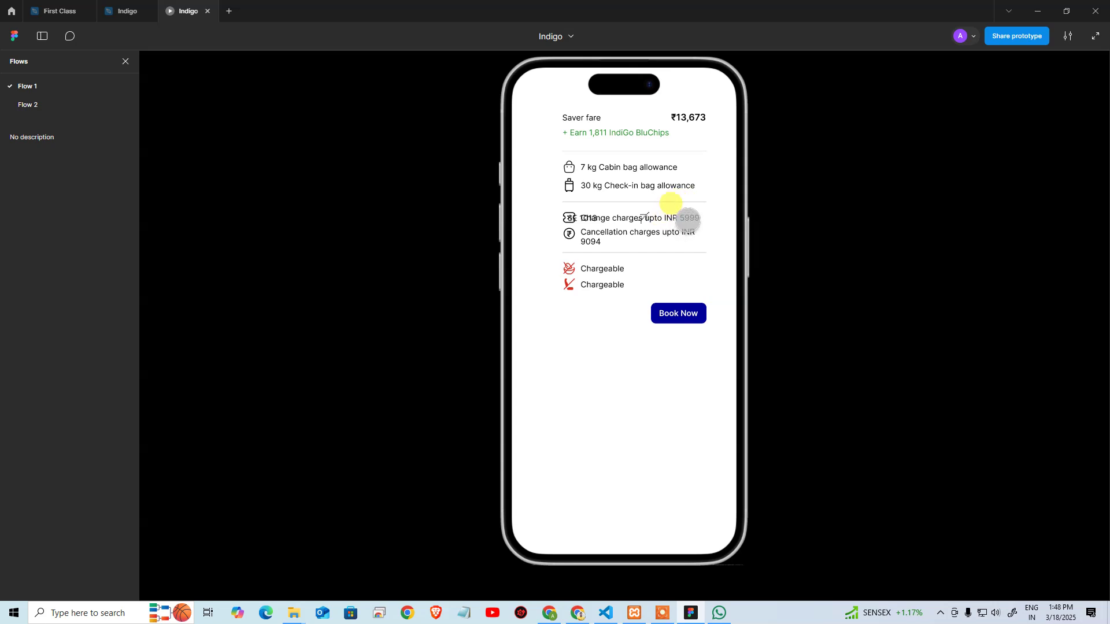
pyautogui.click(210, 12)
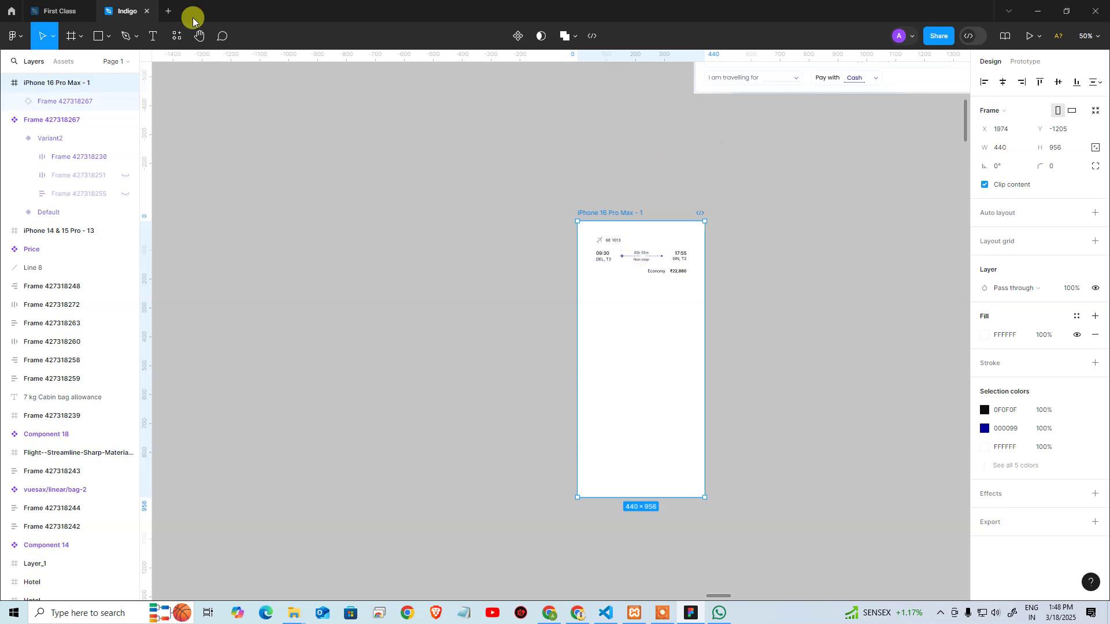
# Undo the hiding of Variant2's layers, the component set resize and the move of the Frame 427318272 fare card
pyautogui.scroll(5, 388, 268)
pyautogui.scroll(2, 389, 268)
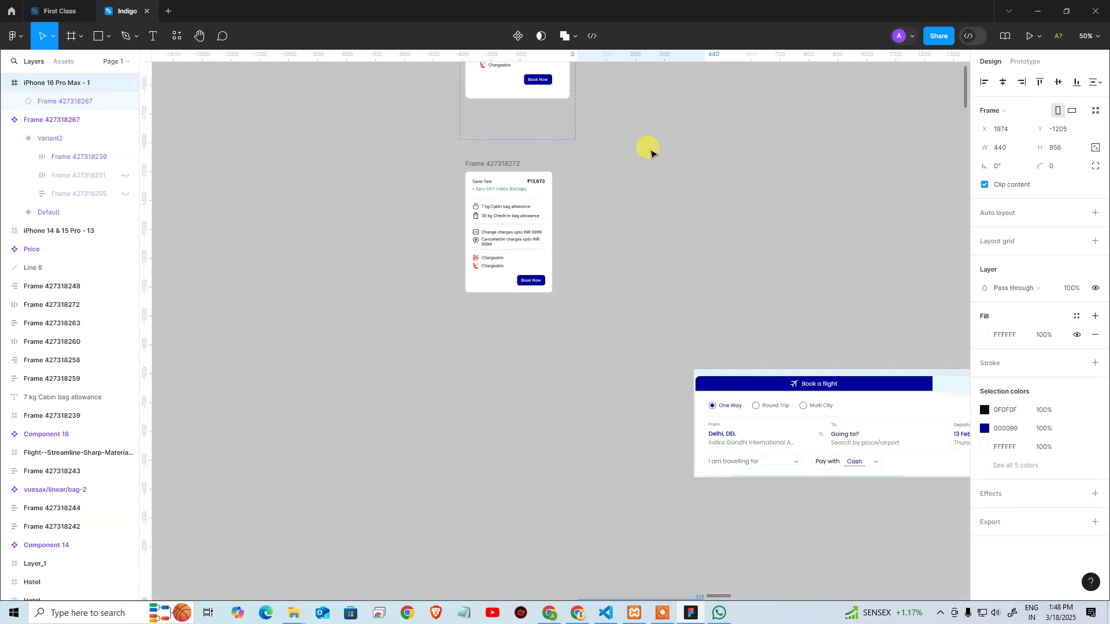
pyautogui.moveTo(652, 146); pyautogui.dragTo(637, 407)
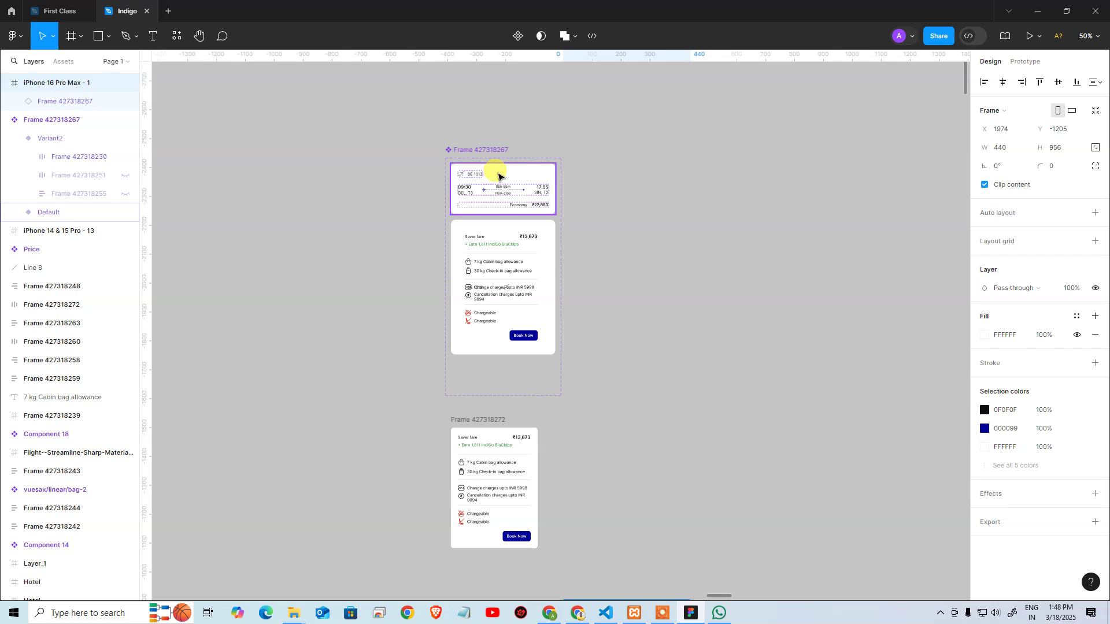
pyautogui.click(366, 251)
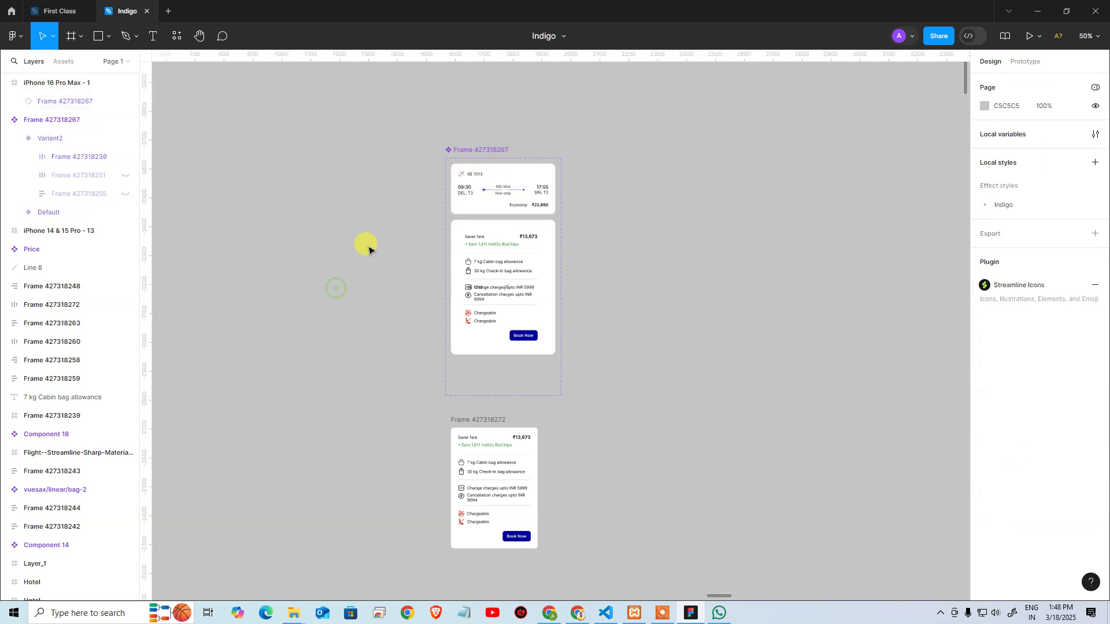
pyautogui.scroll(1, 370, 266)
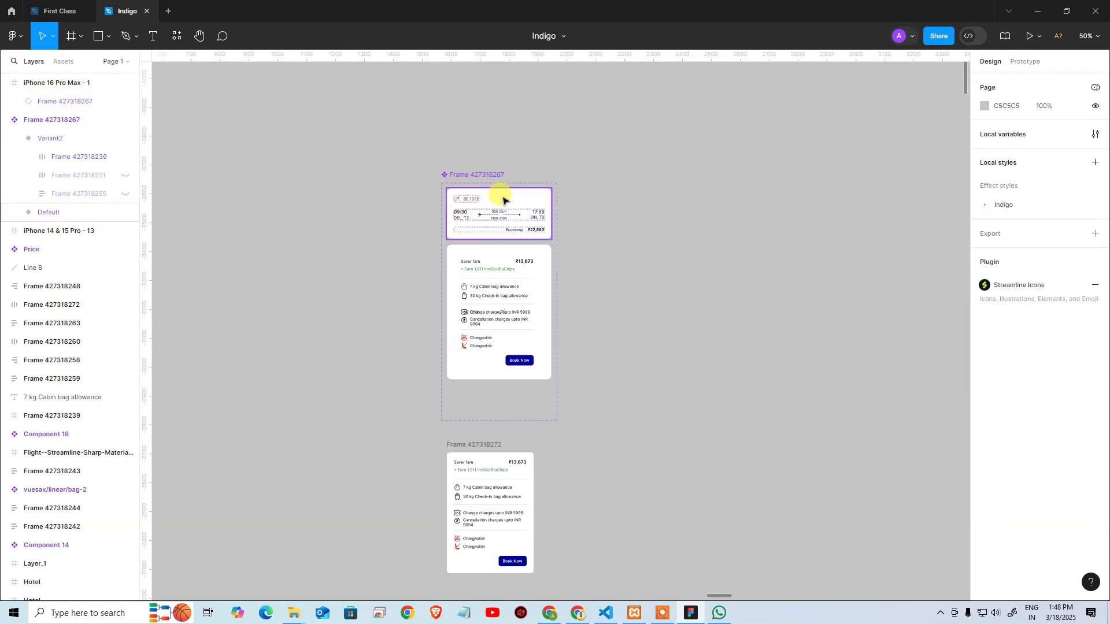
pyautogui.hotkey('ctrl', 'z')
pyautogui.hotkey('ctrl', 'z')
pyautogui.hotkey('ctrl', 'z')
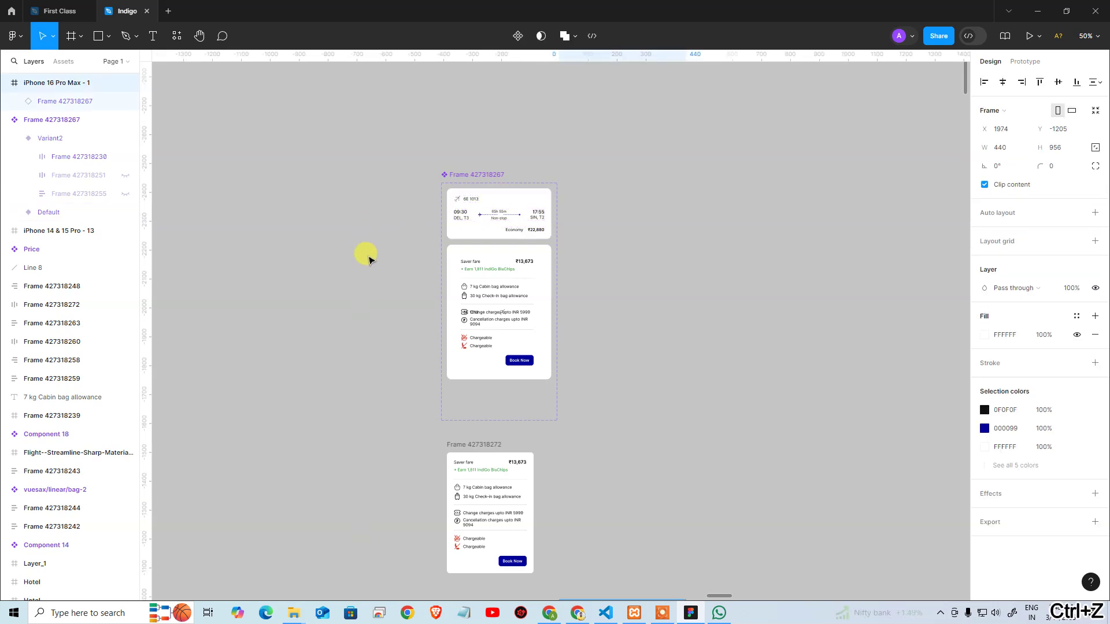
pyautogui.hotkey('ctrl', 'z')
pyautogui.hotkey('ctrl', 'z')
pyautogui.hotkey('ctrl', 'z')
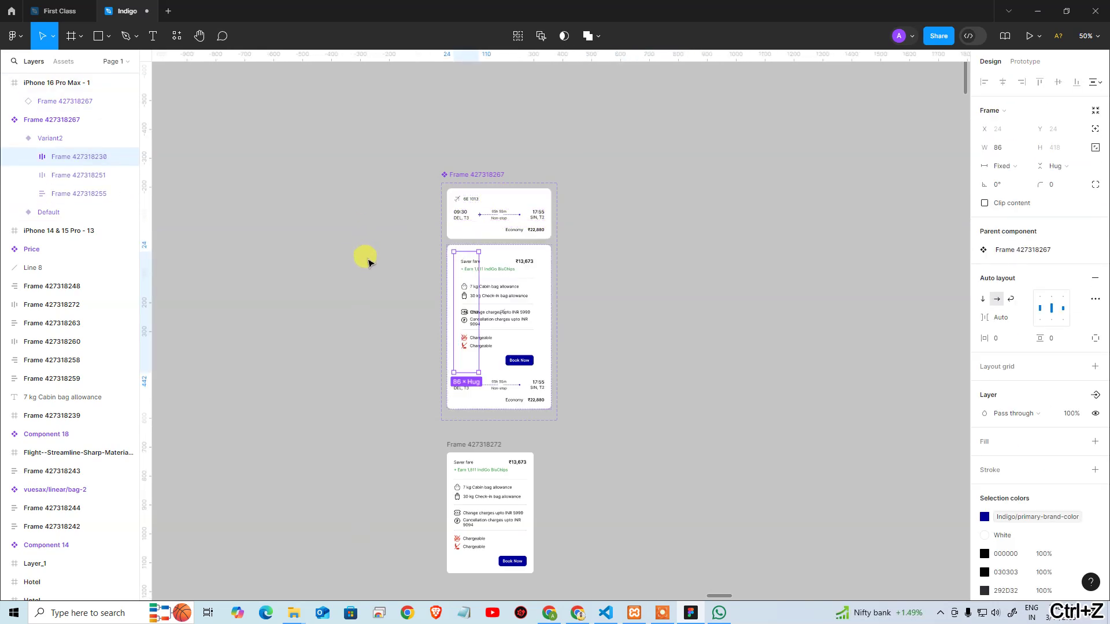
pyautogui.hotkey('ctrl', 'z')
pyautogui.hotkey('ctrl', 'z')
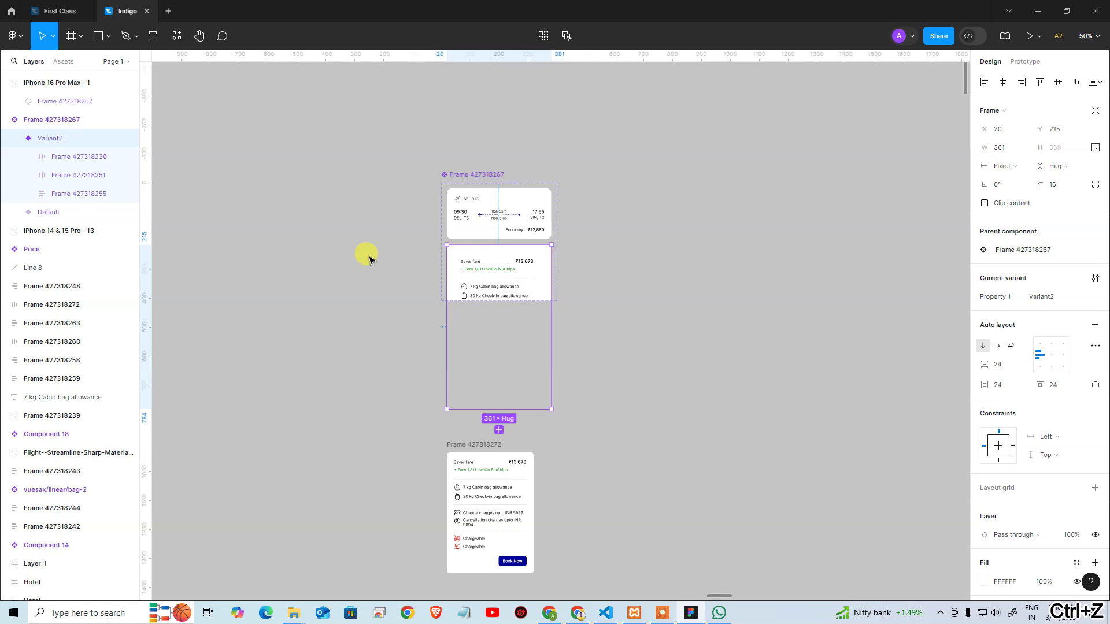
pyautogui.hotkey('ctrl', 'z')
pyautogui.hotkey('ctrl', 'z')
pyautogui.hotkey('ctrl', 'z')
pyautogui.hotkey('ctrl', 'z')
pyautogui.hotkey('ctrl', 'z')
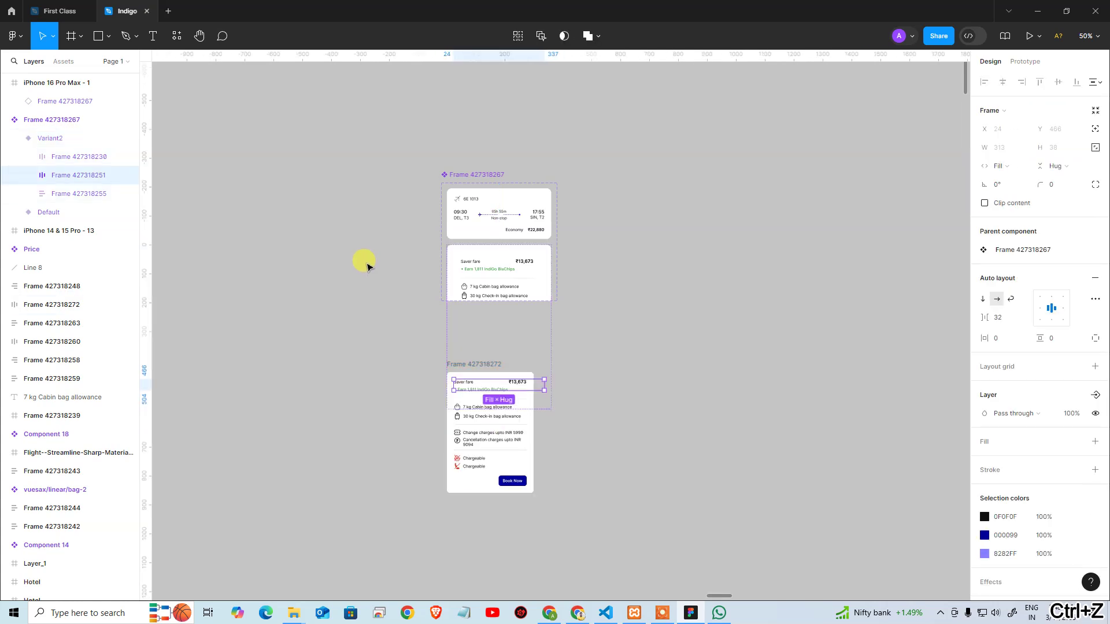
pyautogui.hotkey('ctrl', 'z')
pyautogui.hotkey('ctrl', 'z')
pyautogui.hotkey('ctrl', 'z')
pyautogui.hotkey('ctrl', 'z')
pyautogui.hotkey('ctrl', 'z')
pyautogui.hotkey('ctrl', 'z')
pyautogui.hotkey('ctrl', 'z')
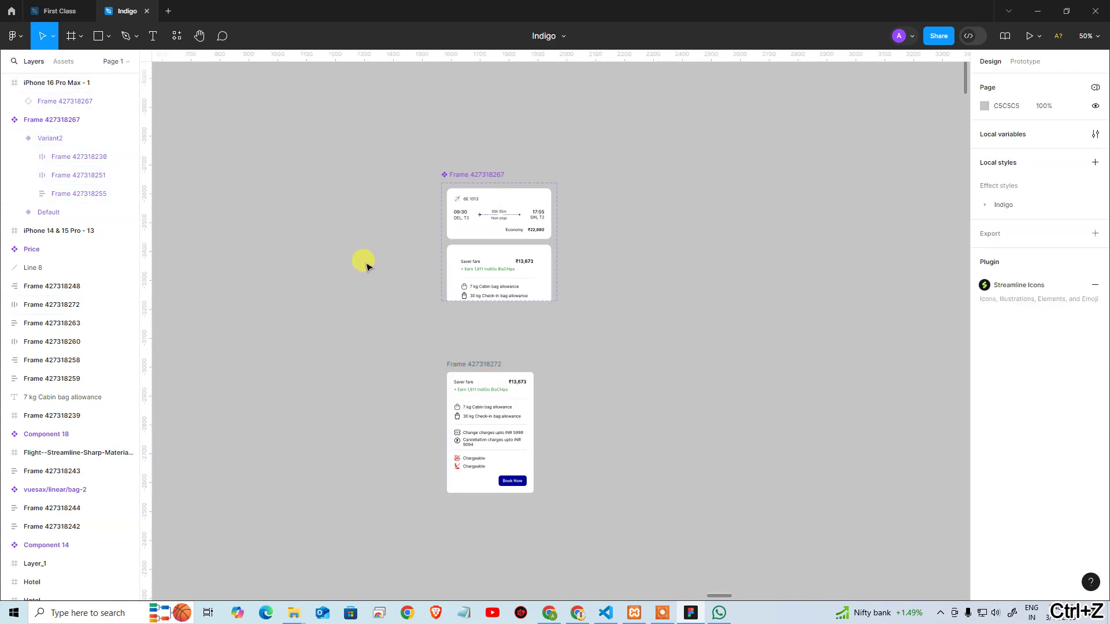
# Undo the remaining edits back to before Frame 427318272 was added to Variant2, and redo only that frame's insertion
pyautogui.hotkey('ctrl', 'z')
pyautogui.hotkey('ctrl', 'z')
pyautogui.hotkey('ctrl', 'z')
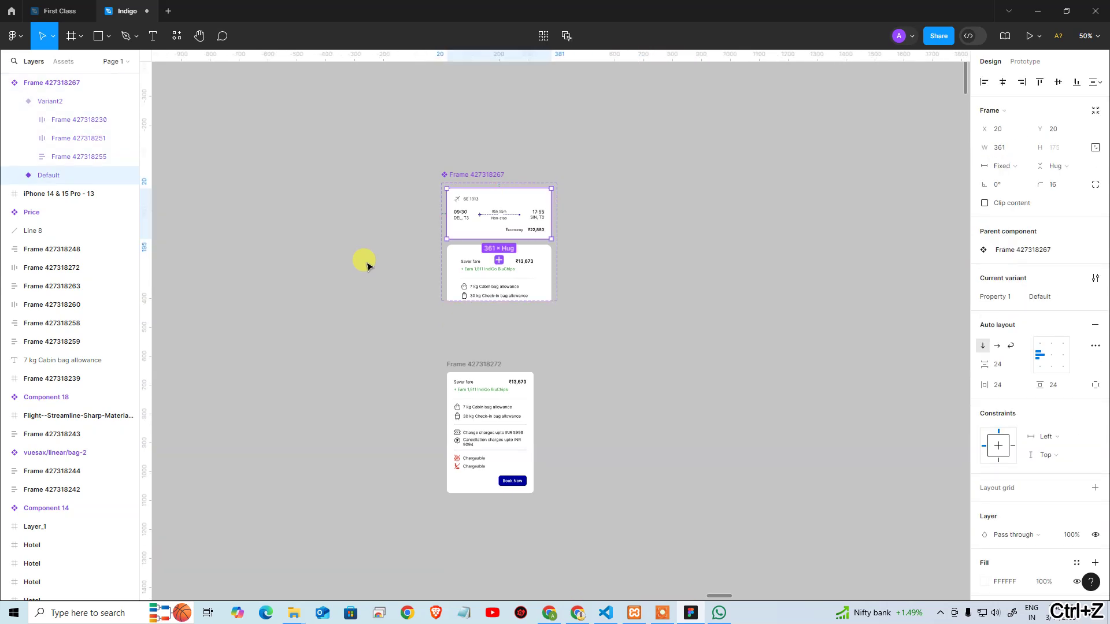
pyautogui.hotkey('ctrl', 'z')
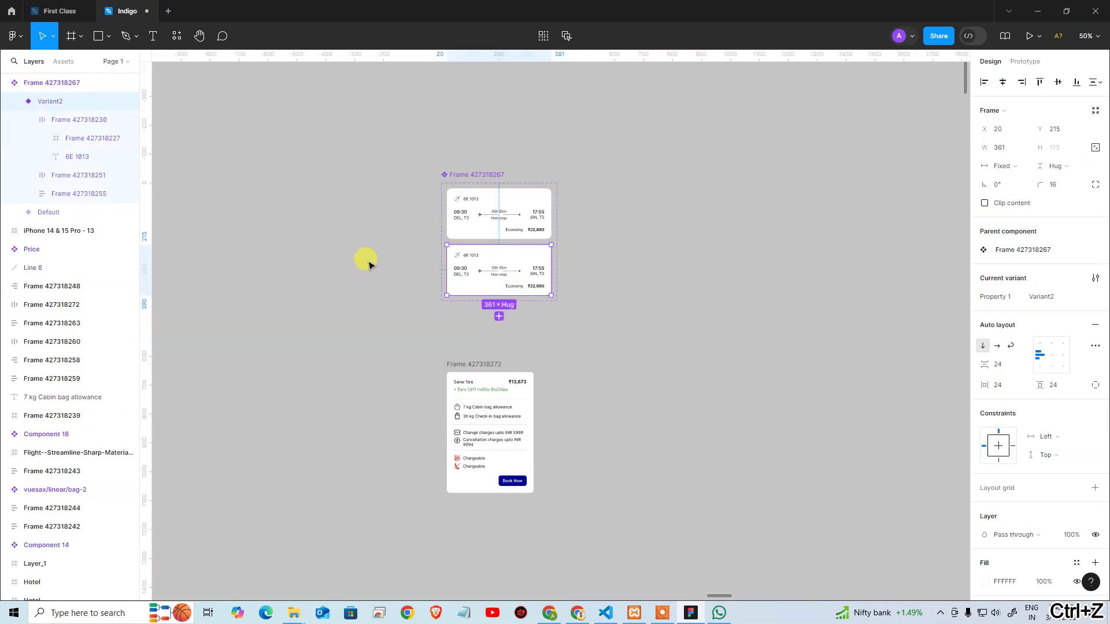
pyautogui.hotkey('ctrl', 'shift', 'z')
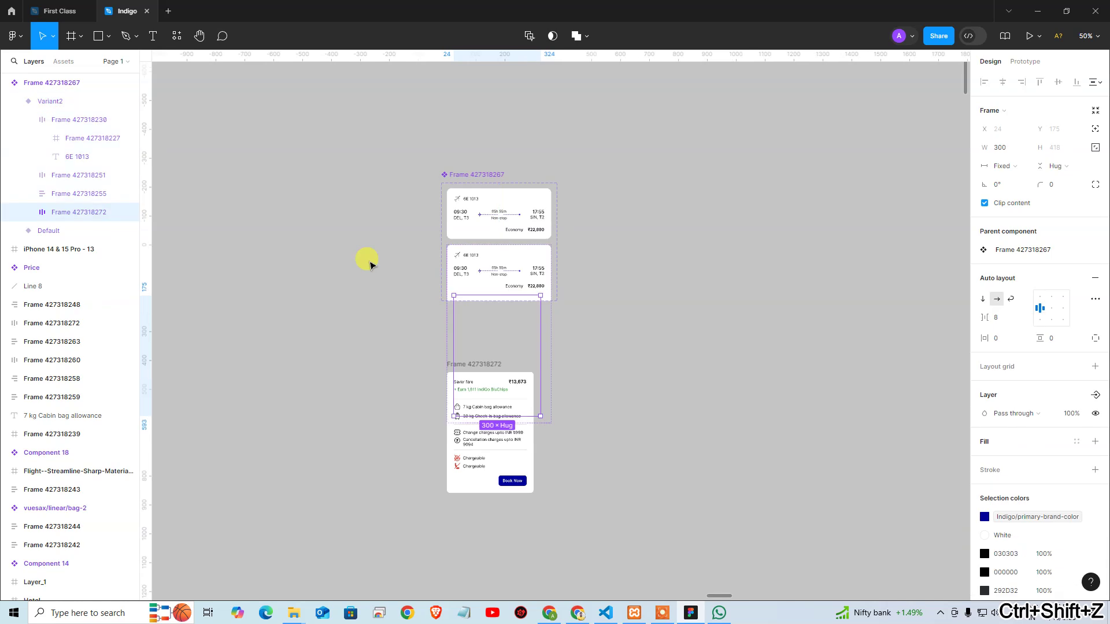
pyautogui.click(370, 265)
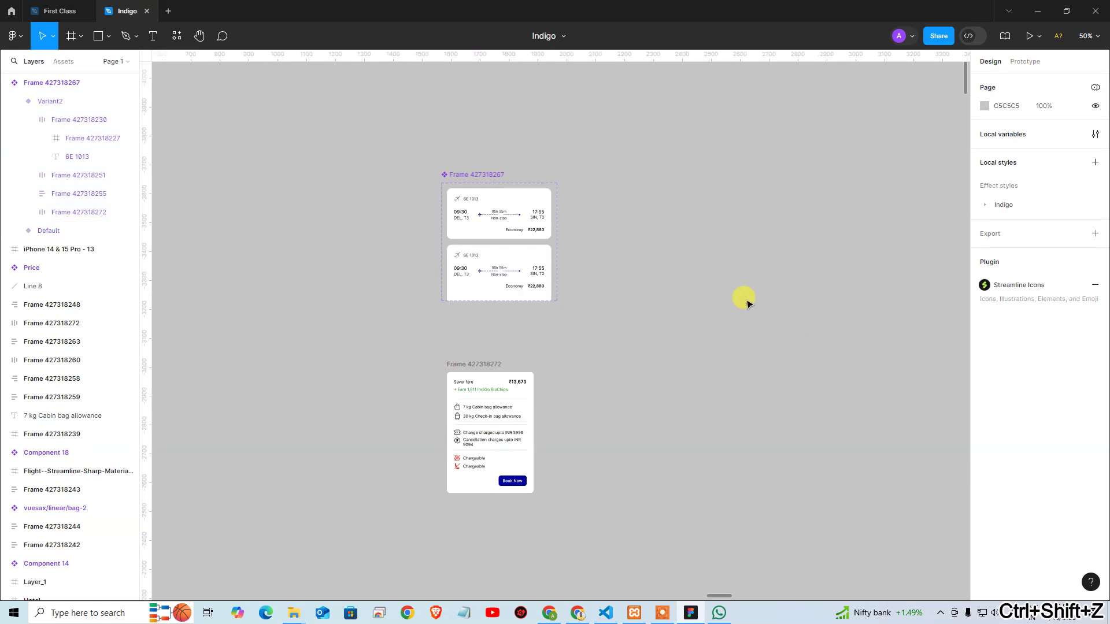
# Extend the Frame 427318267 component set downward to a height of about 852 so it encloses all of Variant2
pyautogui.scroll(-2, 653, 324)
pyautogui.moveTo(488, 275); pyautogui.dragTo(489, 345)
pyautogui.click(607, 245)
pyautogui.click(535, 193)
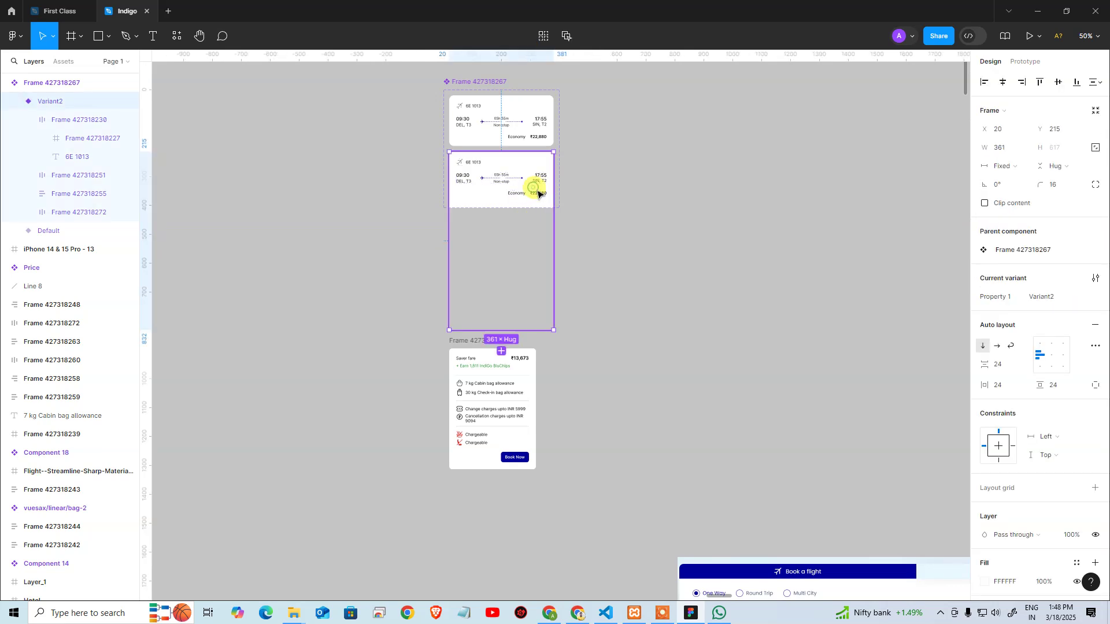
pyautogui.click(560, 199)
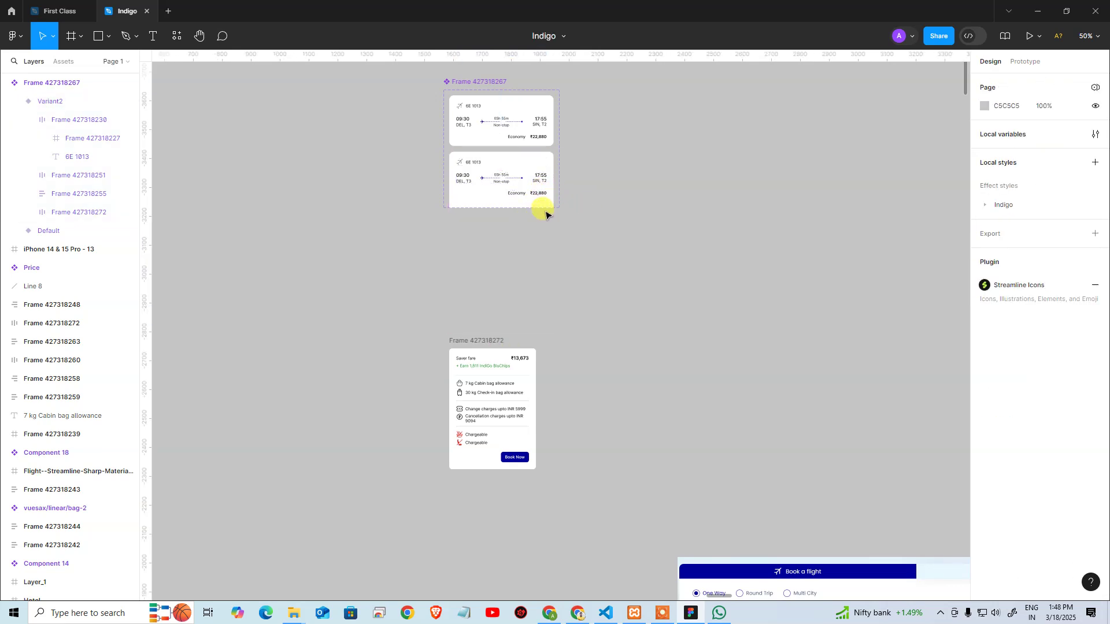
pyautogui.click(473, 83)
pyautogui.moveTo(488, 209); pyautogui.dragTo(472, 324)
pyautogui.click(691, 287)
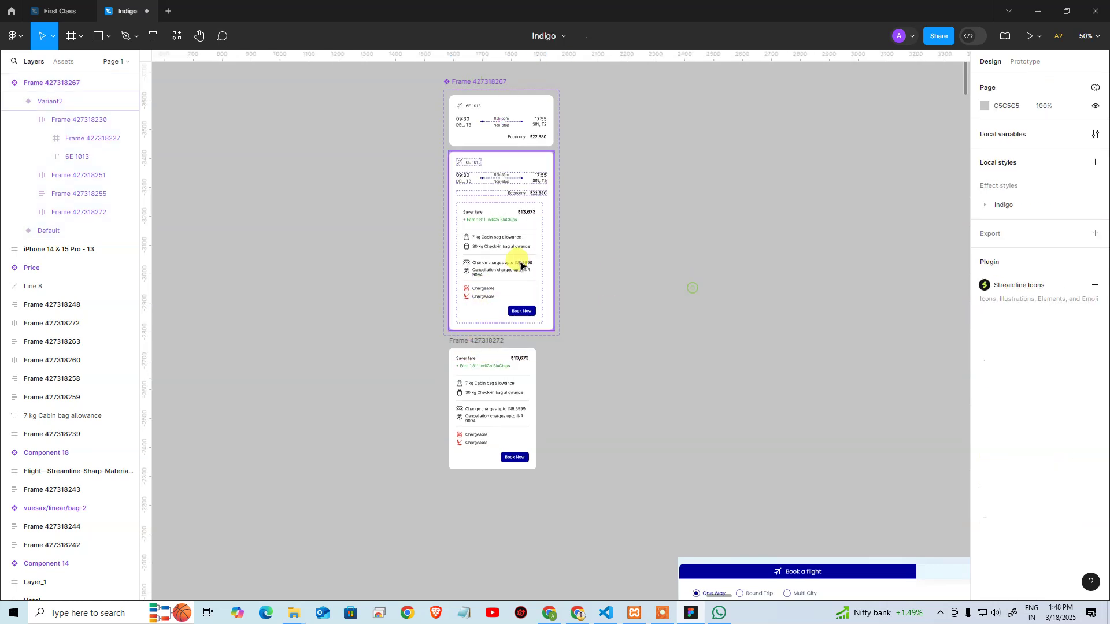
# Examine Variant2's layer structure, including Frame 427318272, with Frame 427318230 collapsed
pyautogui.click(520, 266)
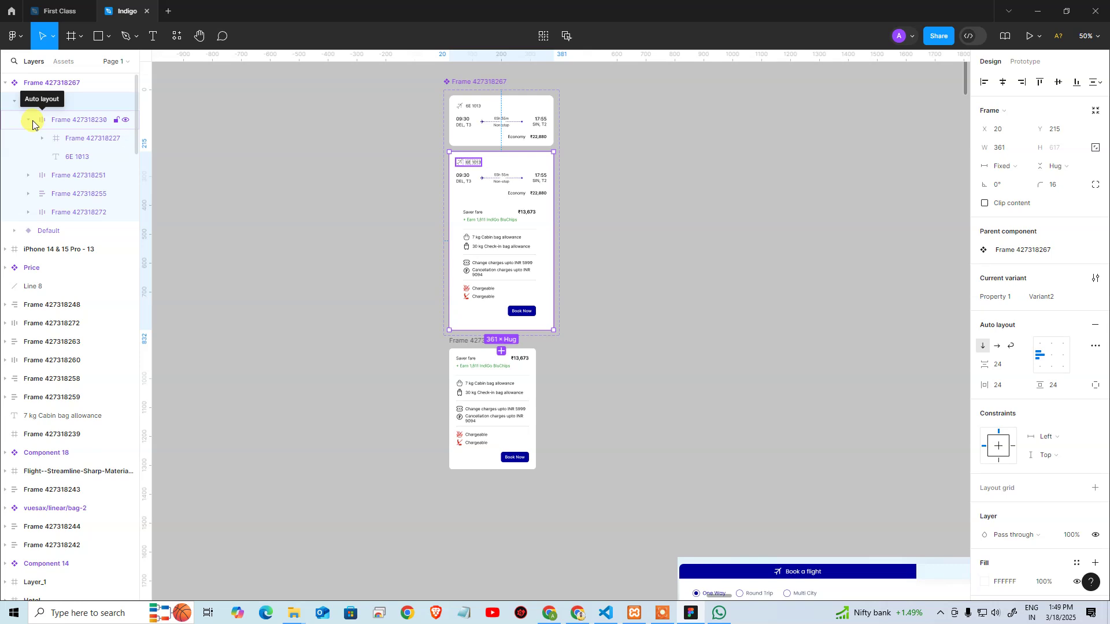
pyautogui.click(66, 214)
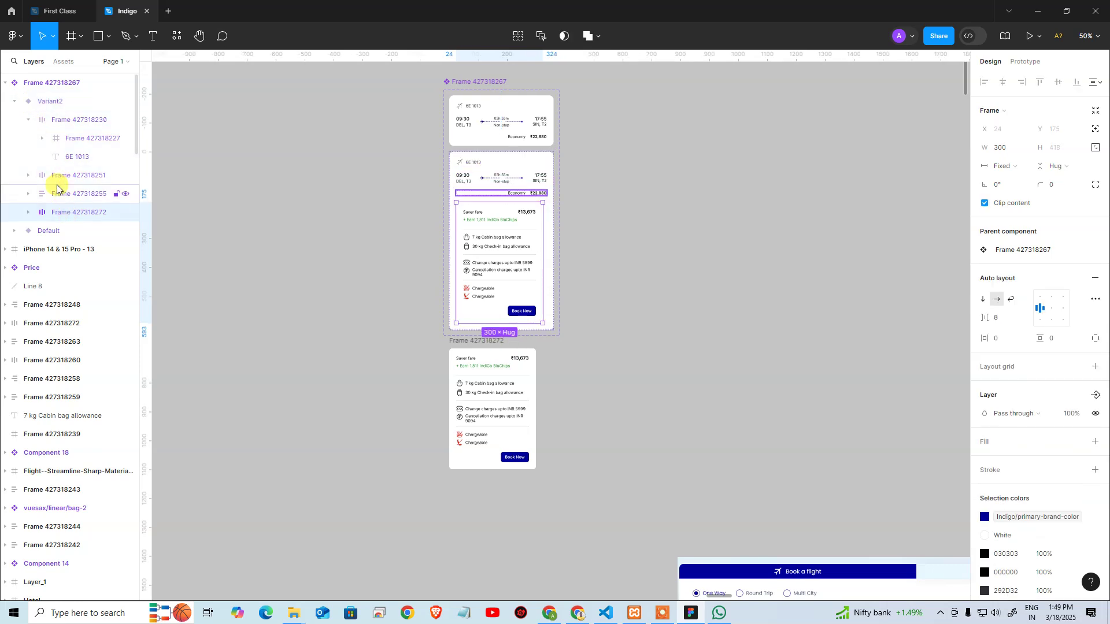
pyautogui.click(28, 120)
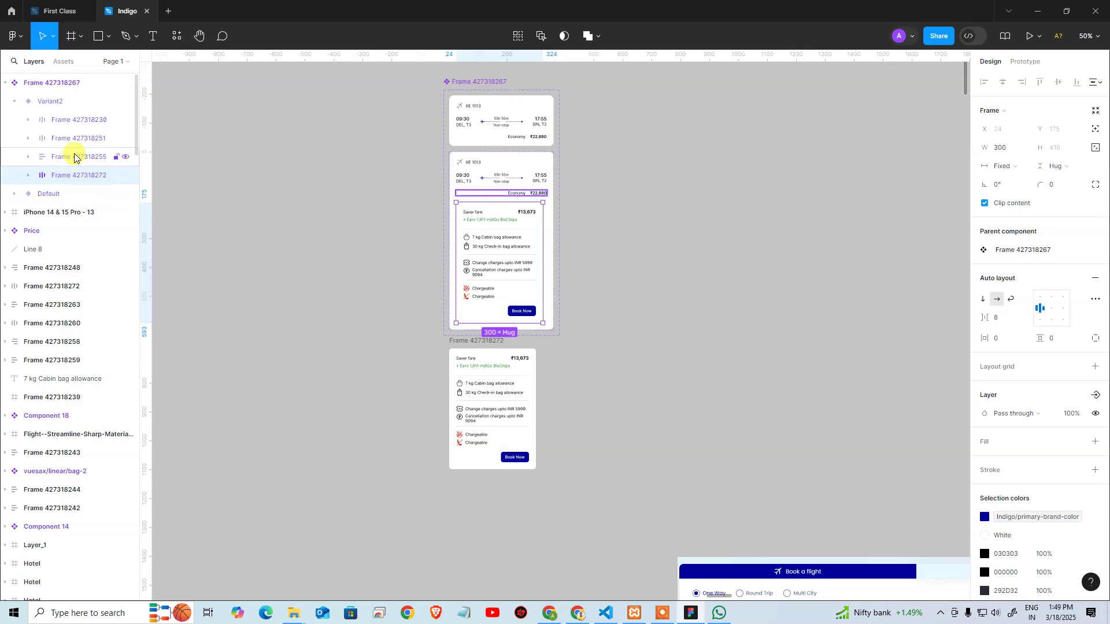
pyautogui.click(267, 220)
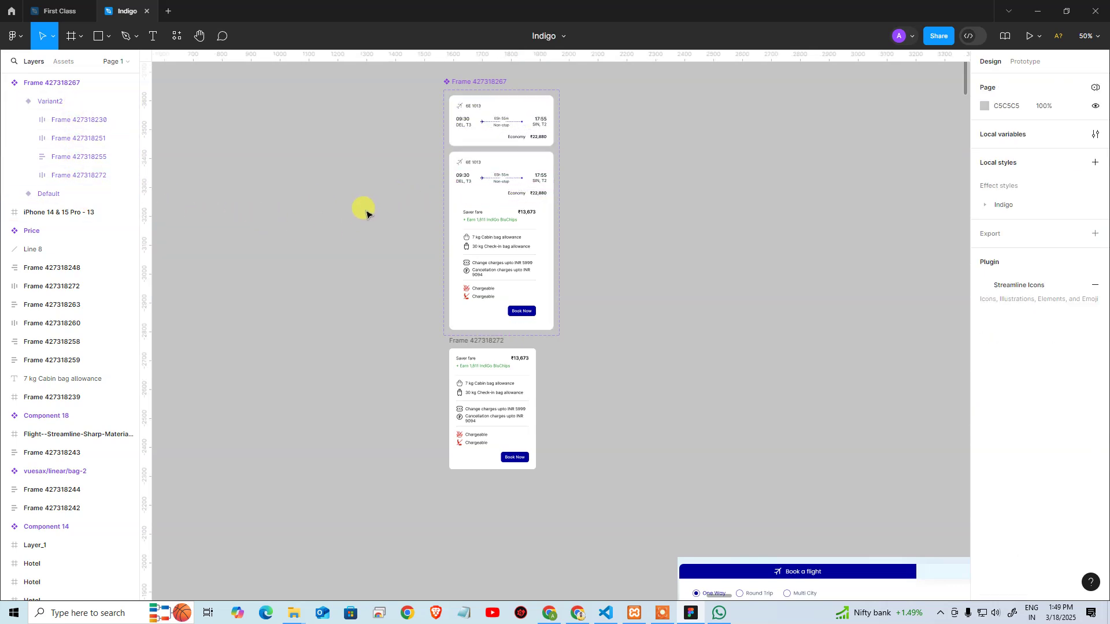
# Add an iPhone 16 Pro Max frame on the empty canvas beside the Frame 427318267 component set
pyautogui.moveTo(341, 366); pyautogui.dragTo(374, 412)
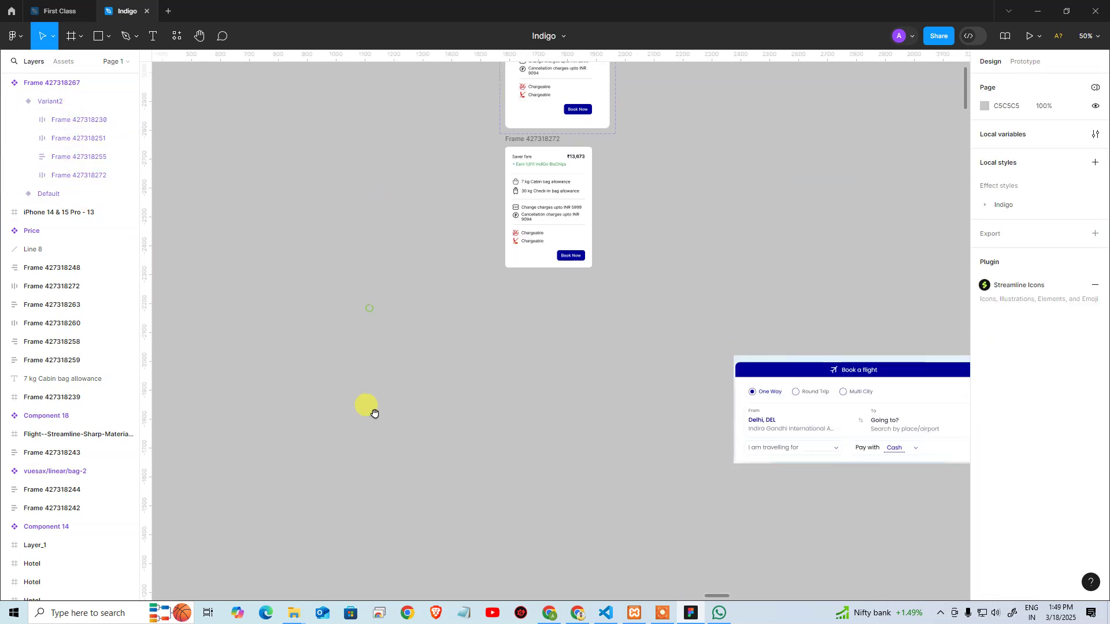
pyautogui.hotkey('ctrl', '-')
pyautogui.moveTo(500, 389)
pyautogui.mouseDown()
pyautogui.moveTo(526, 288)
pyautogui.moveTo(496, 401)
pyautogui.mouseUp()
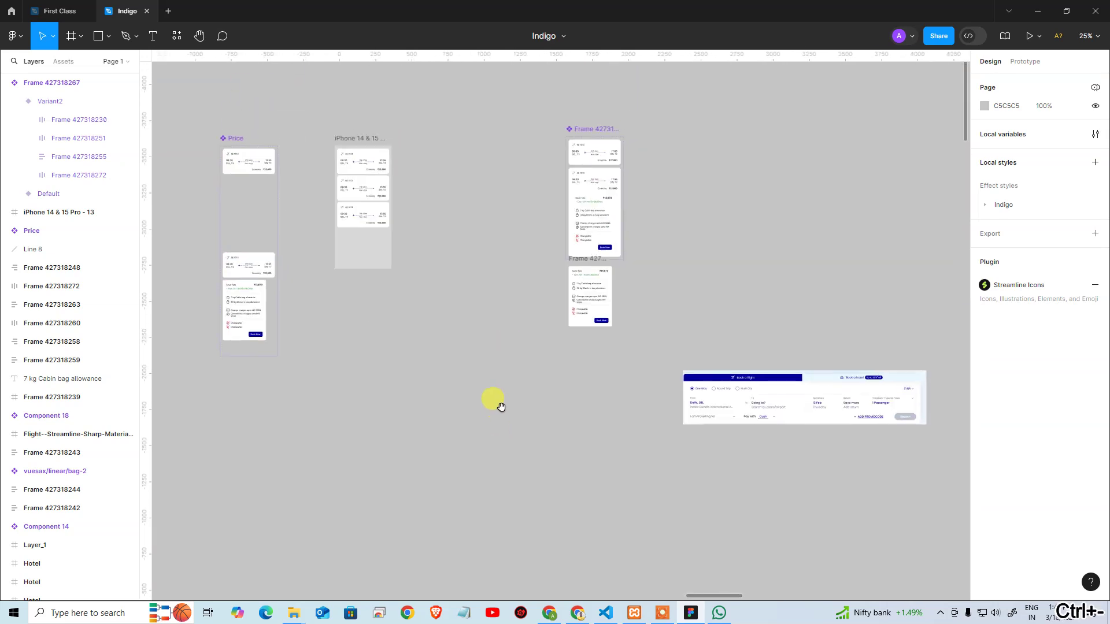
pyautogui.click(82, 36)
pyautogui.click(96, 64)
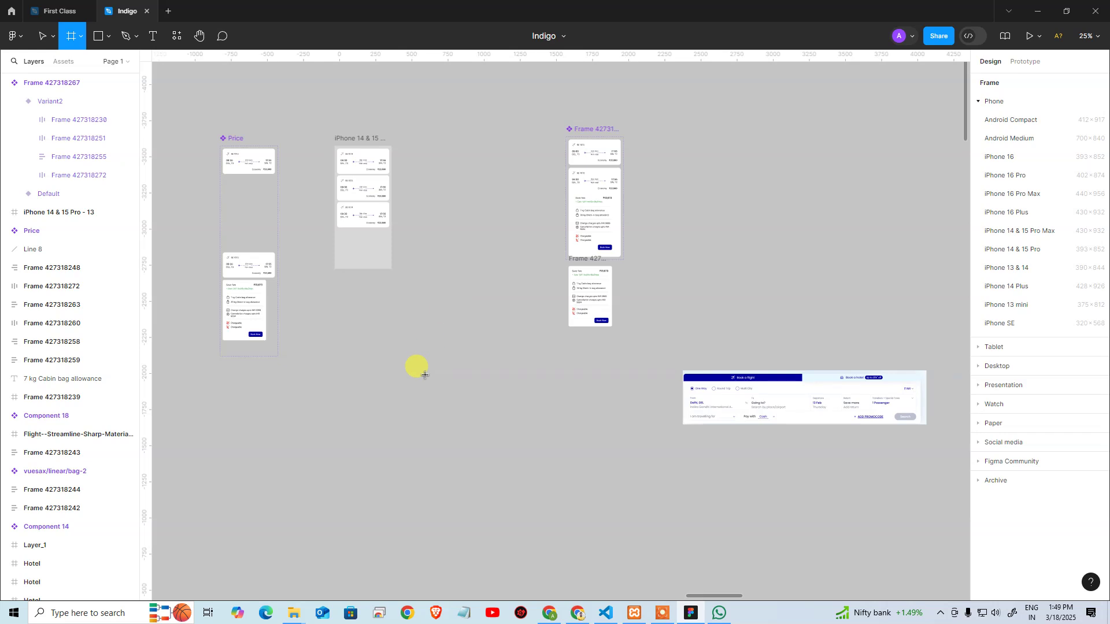
pyautogui.click(1011, 194)
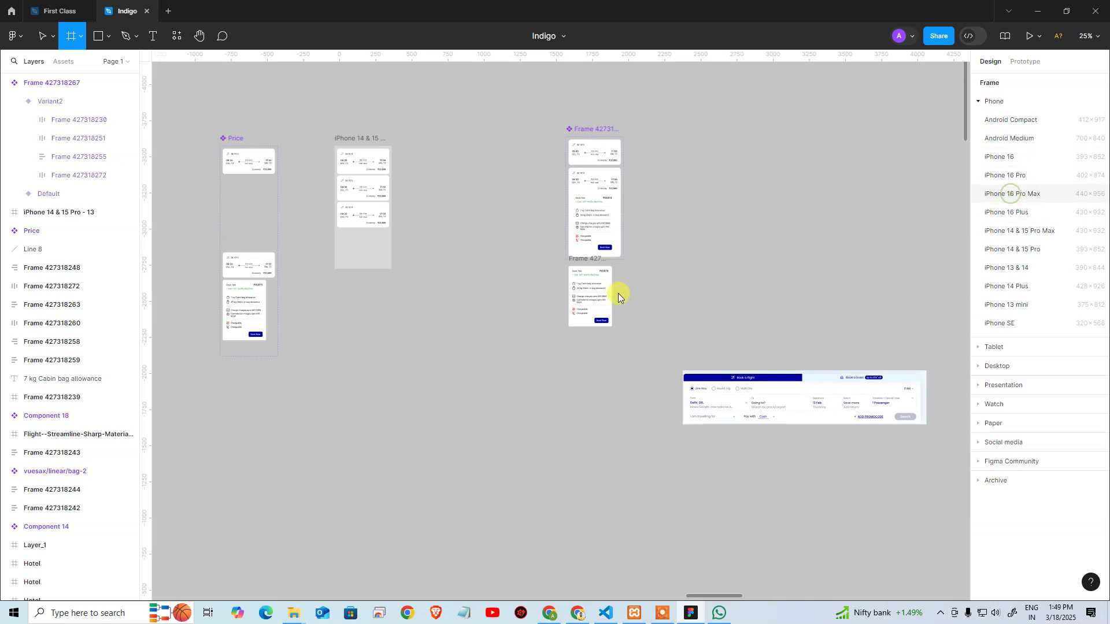
pyautogui.click(739, 205)
pyautogui.moveTo(913, 255); pyautogui.dragTo(669, 187)
# Connect the Default variant to Variant2 with an On tap, Change to interaction using the Instant animation
pyautogui.click(421, 187)
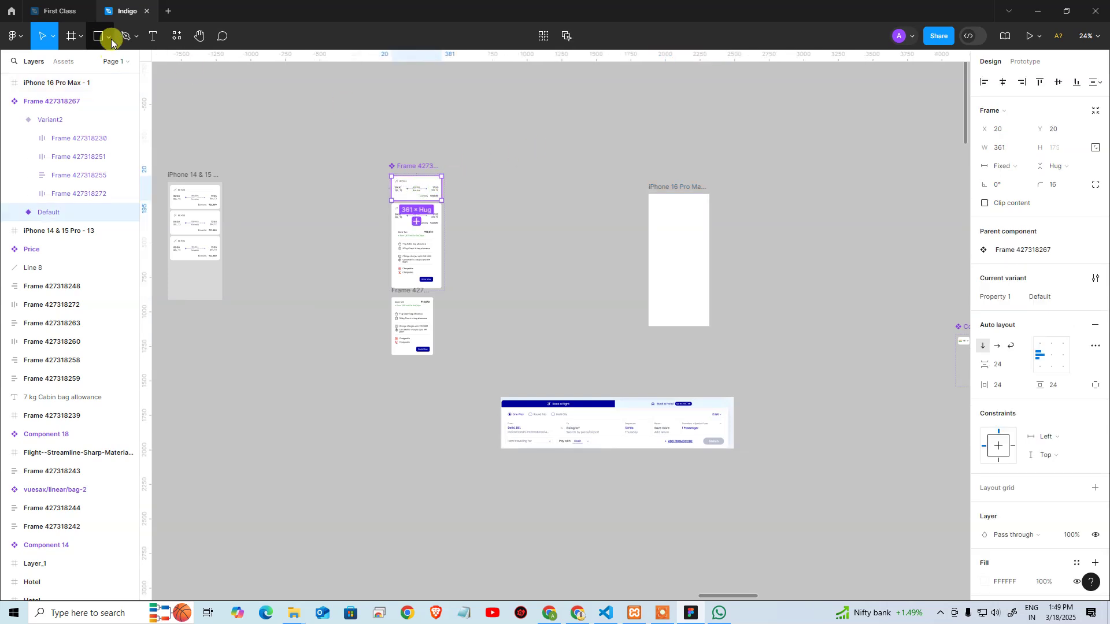
pyautogui.click(1026, 61)
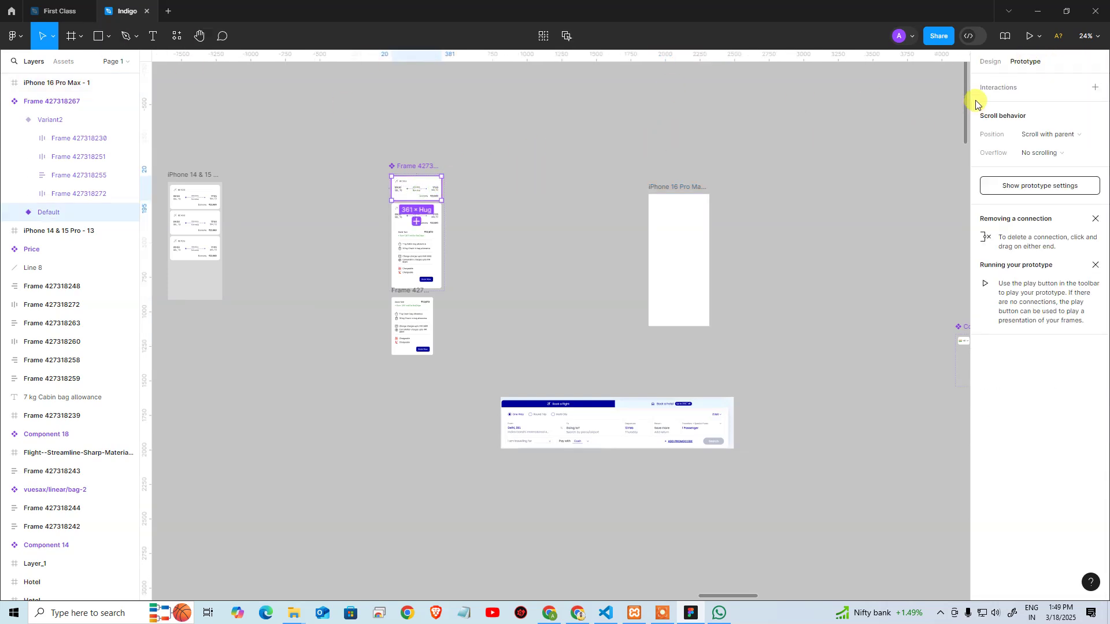
pyautogui.click(434, 198)
pyautogui.moveTo(416, 221); pyautogui.dragTo(416, 223)
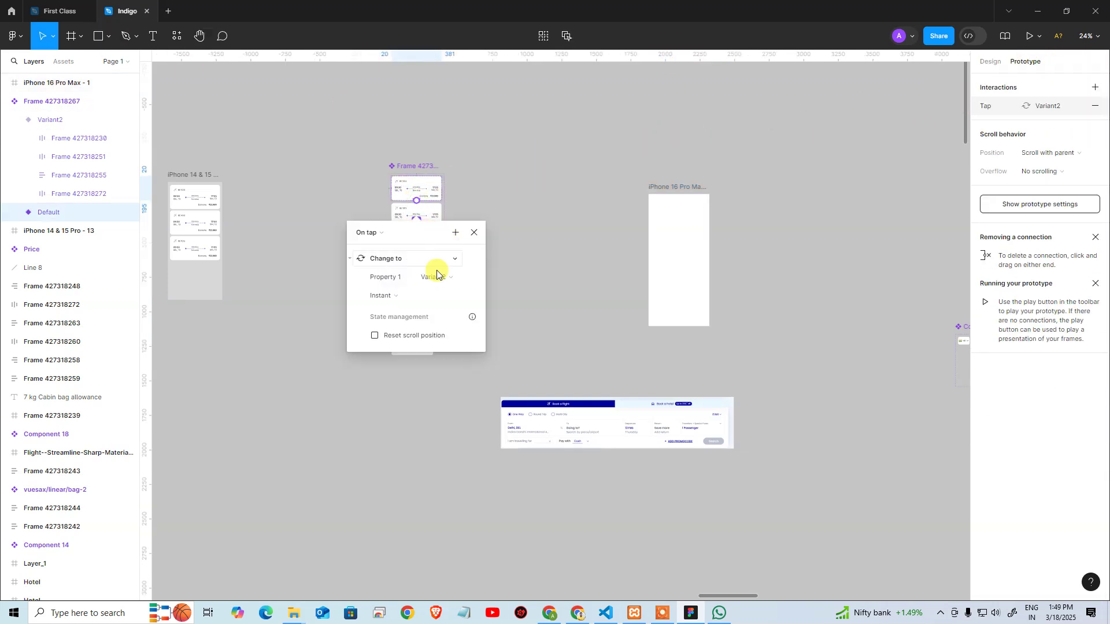
pyautogui.click(556, 292)
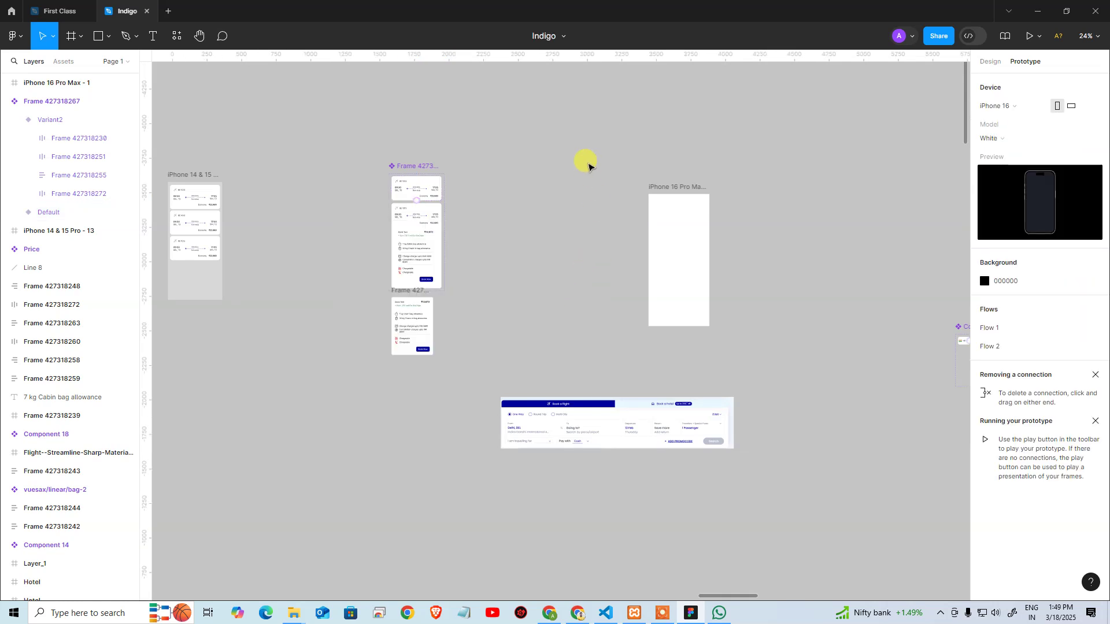
# Find the Frame 427318267 component among the assets and place an instance at the top of the iPhone 16 Pro Max frame
pyautogui.click(423, 172)
pyautogui.hotkey('ctrl', 'c')
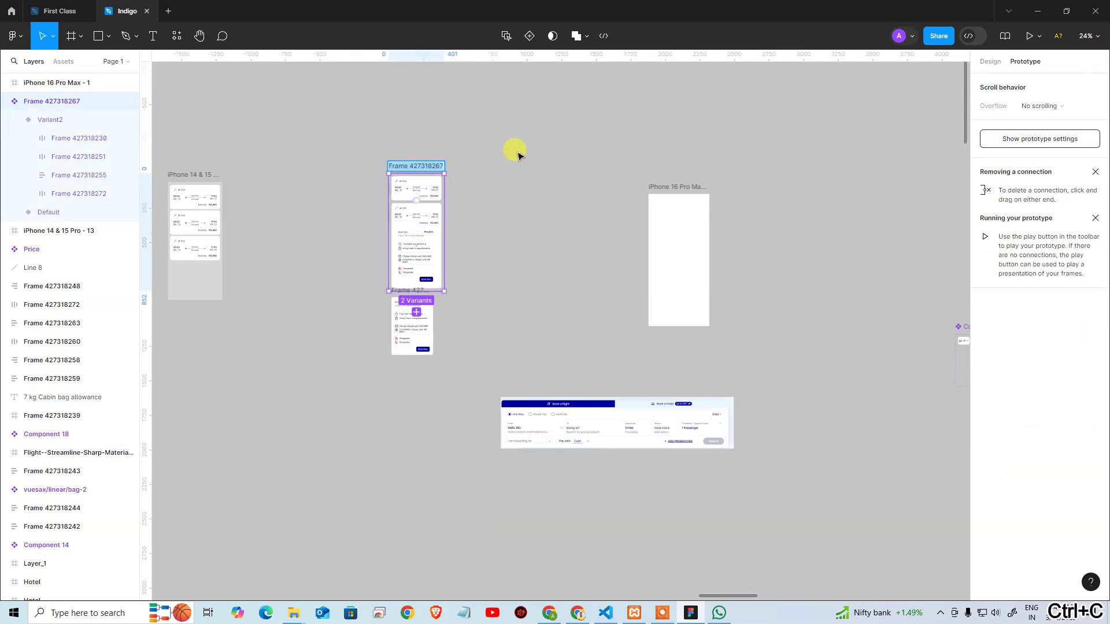
pyautogui.click(62, 57)
pyautogui.click(46, 85)
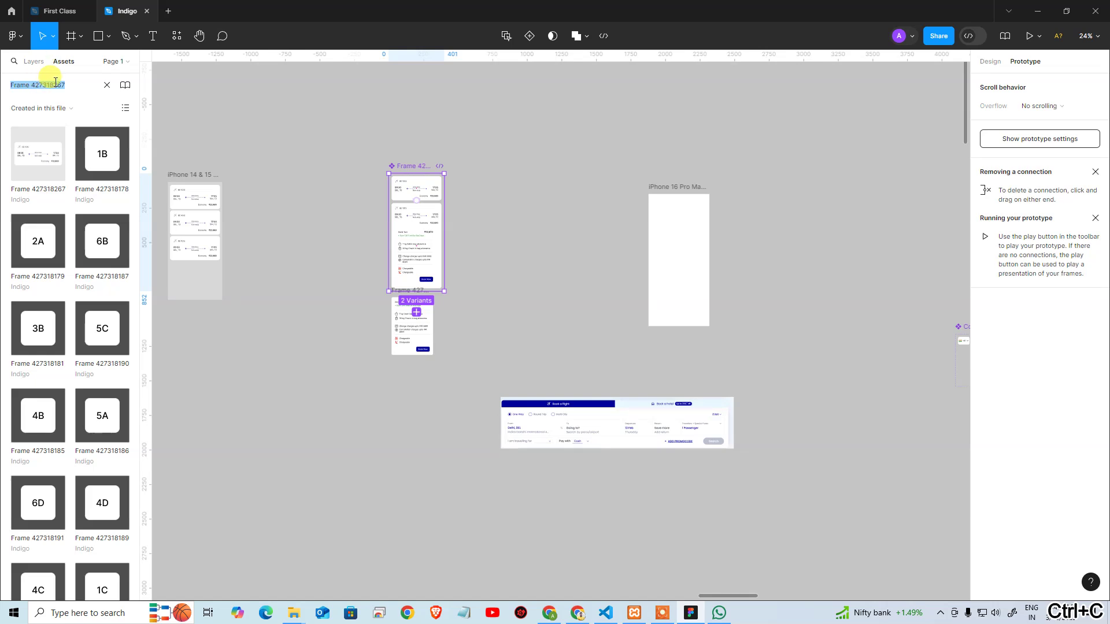
pyautogui.hotkey('ctrl', 'v')
pyautogui.moveTo(45, 155); pyautogui.dragTo(677, 211)
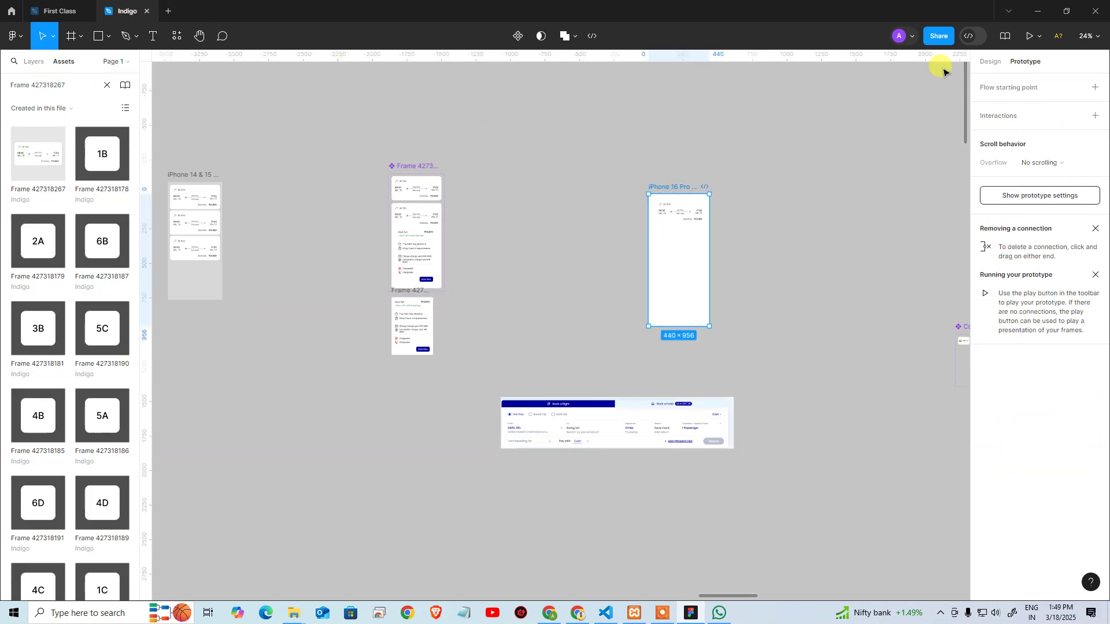
# Preview the iPhone 16 Pro Max frame as a prototype, expand the flight card, swipe through its fare cards and close the preview
pyautogui.click(1029, 37)
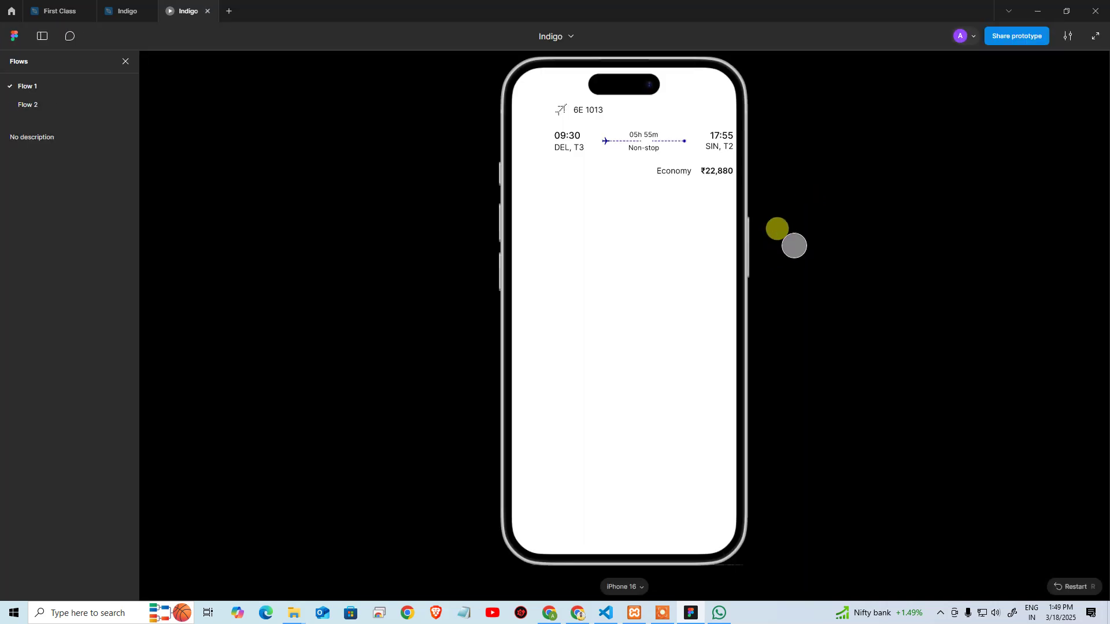
pyautogui.click(634, 130)
pyautogui.moveTo(662, 264); pyautogui.dragTo(550, 302)
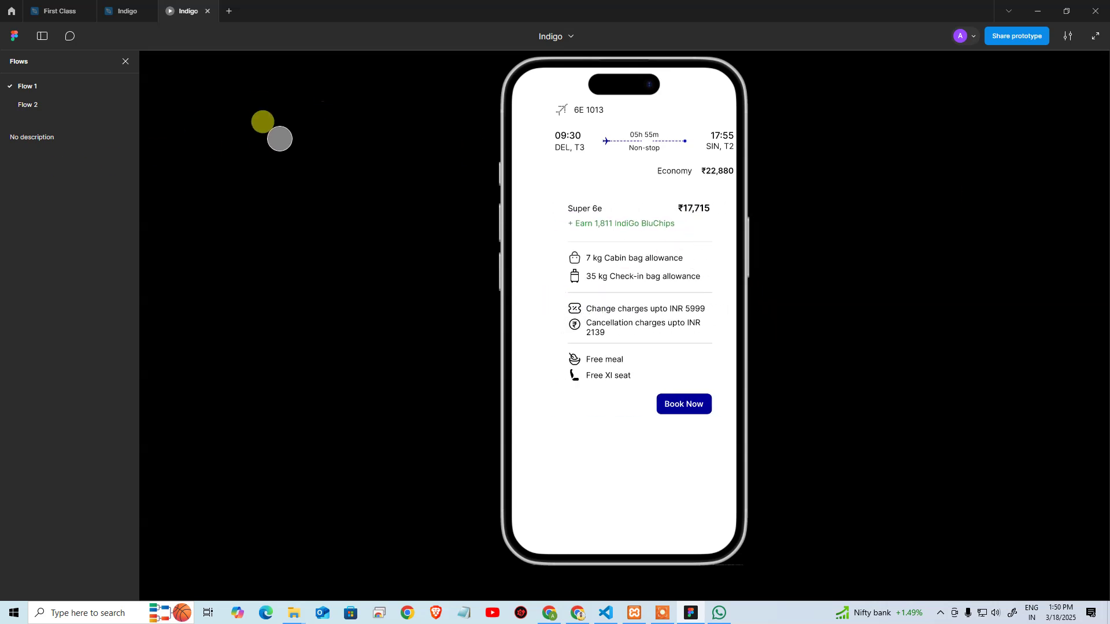
pyautogui.click(210, 11)
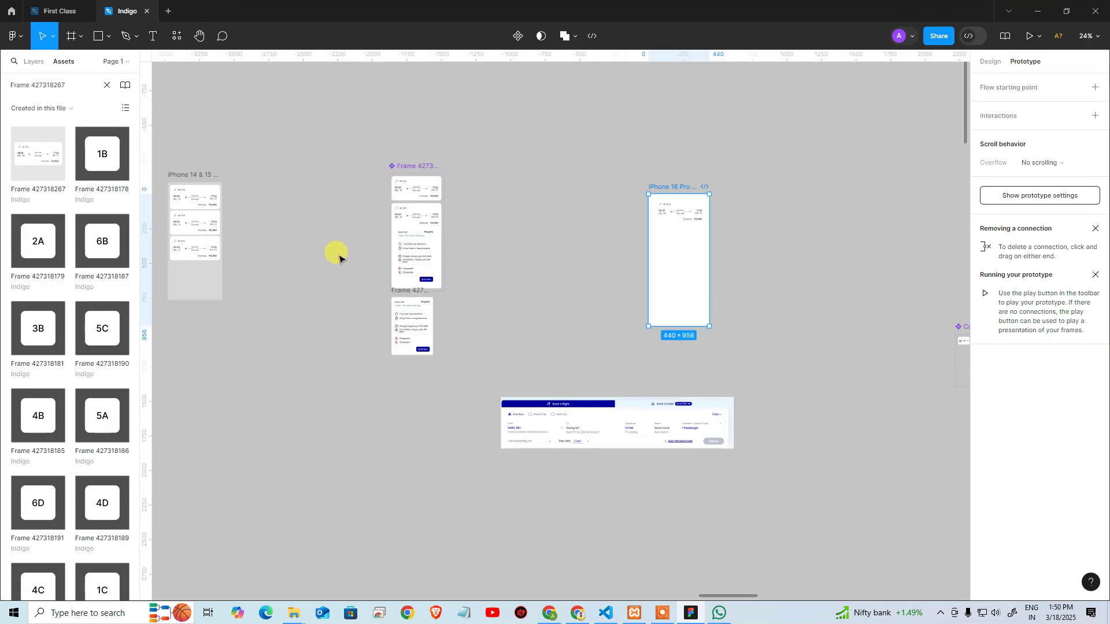
# Examine the prototype scroll settings of the iPhone 16 Pro Max frame and the standalone Frame 427318272 fare card
pyautogui.moveTo(547, 214); pyautogui.dragTo(606, 221)
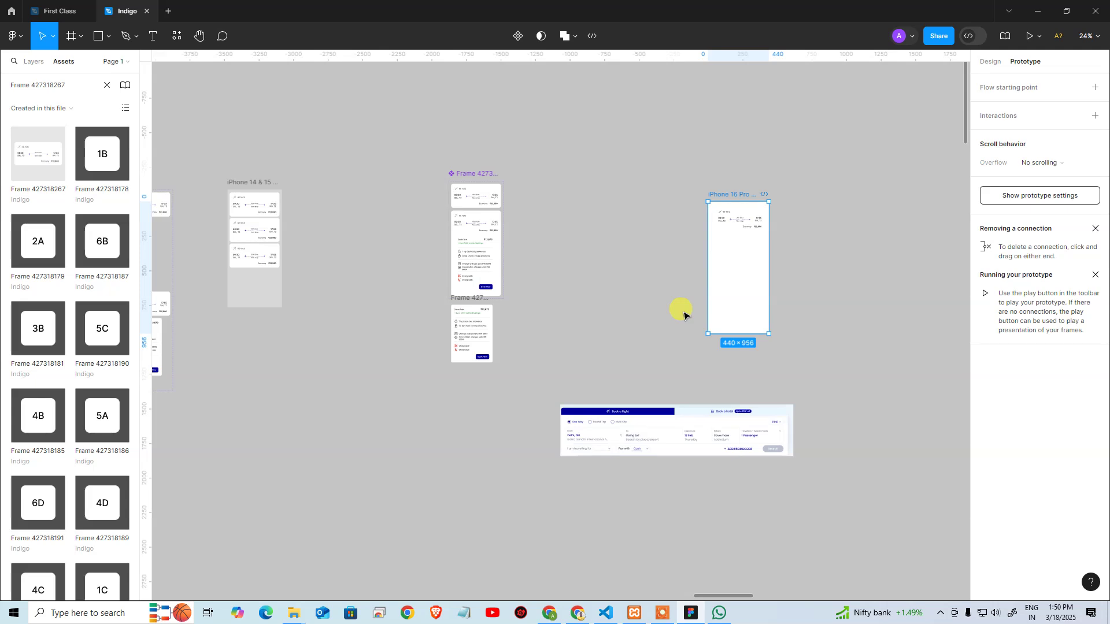
pyautogui.click(591, 116)
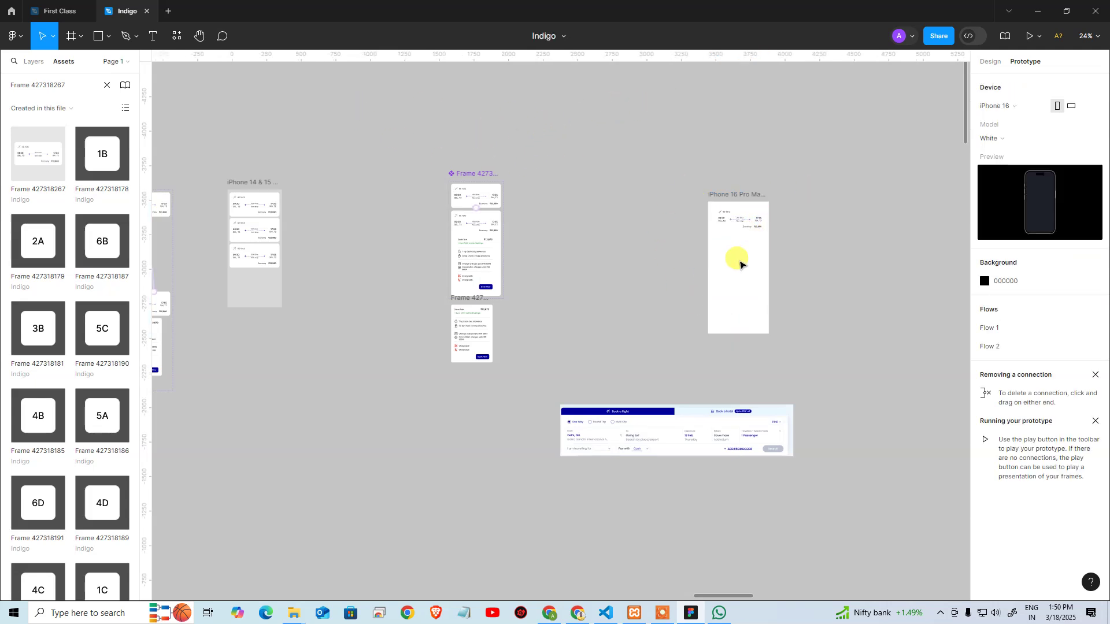
pyautogui.click(726, 193)
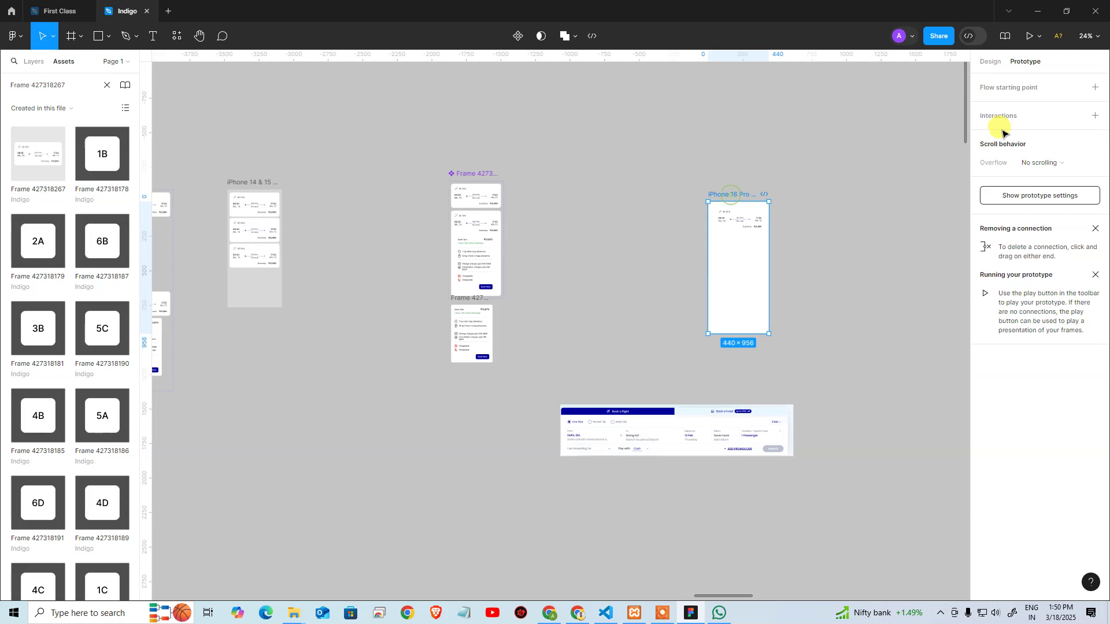
pyautogui.click(572, 268)
pyautogui.click(478, 323)
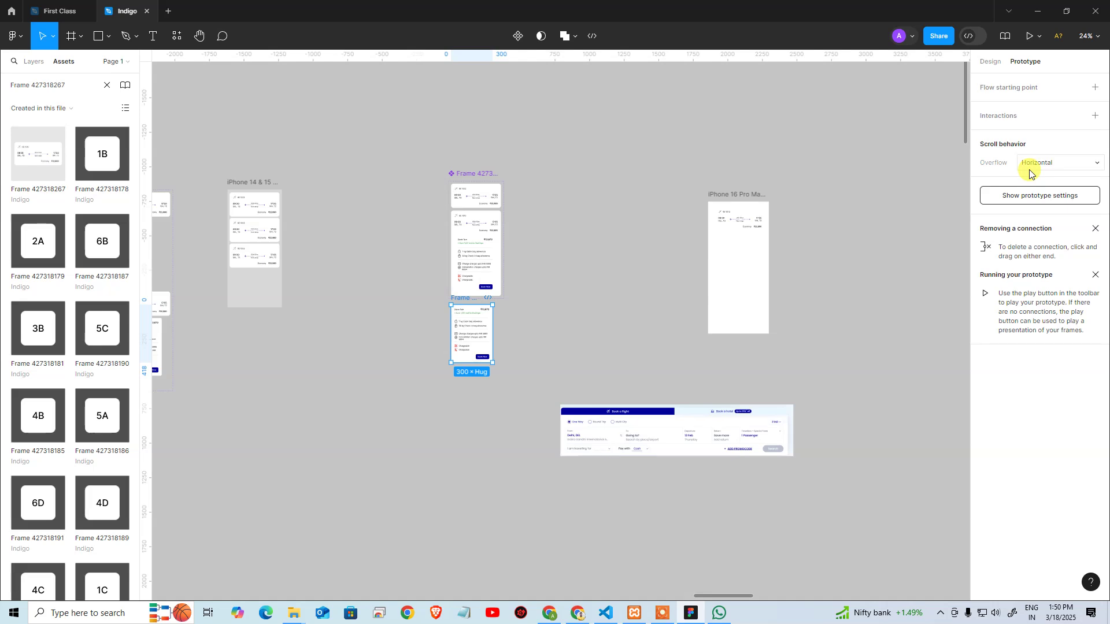
# Close the Indigo design file and its application window
pyautogui.click(147, 11)
pyautogui.moveTo(795, 365); pyautogui.dragTo(726, 319)
pyautogui.click(1090, 10)
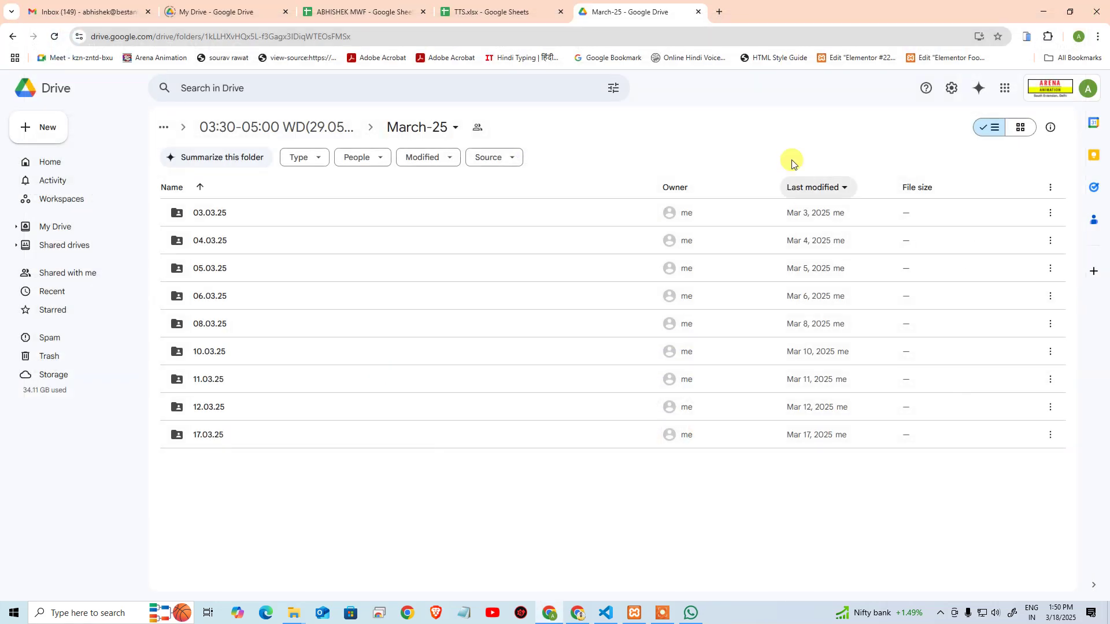